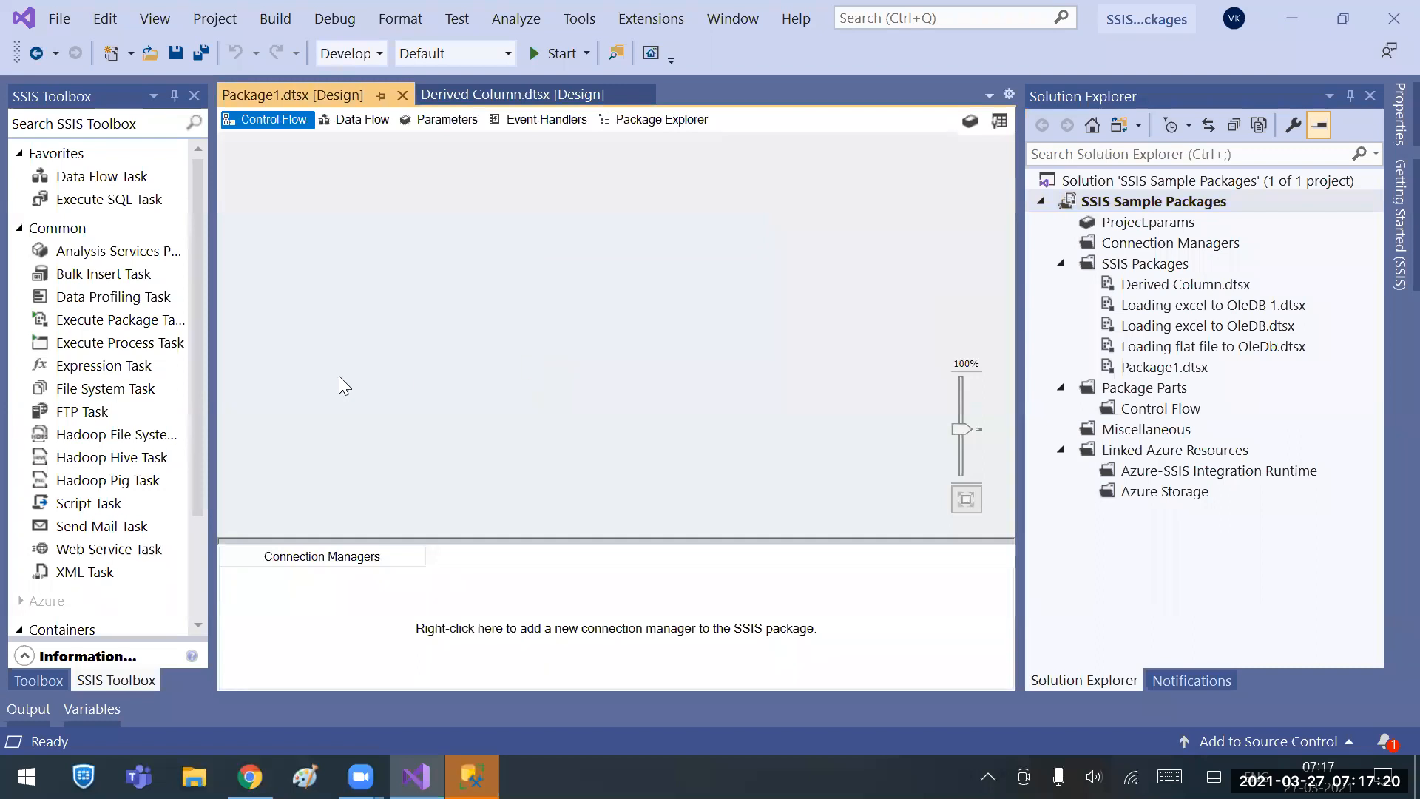
Add a Data Flow Task to the control flow of Package1 and open its data flow design surface.
double_click(135, 181)
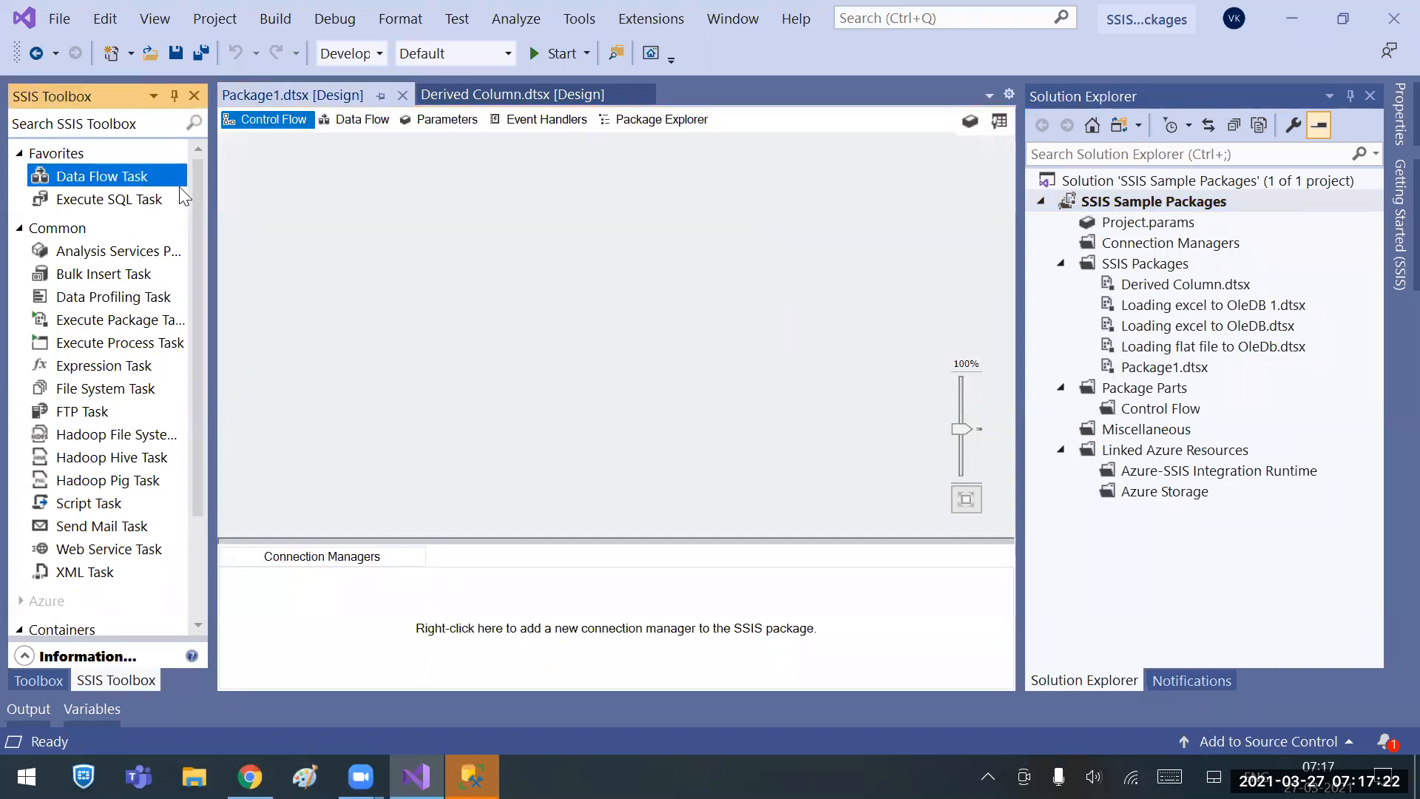
left_click_drag(362, 174, 711, 233)
double_click(698, 224)
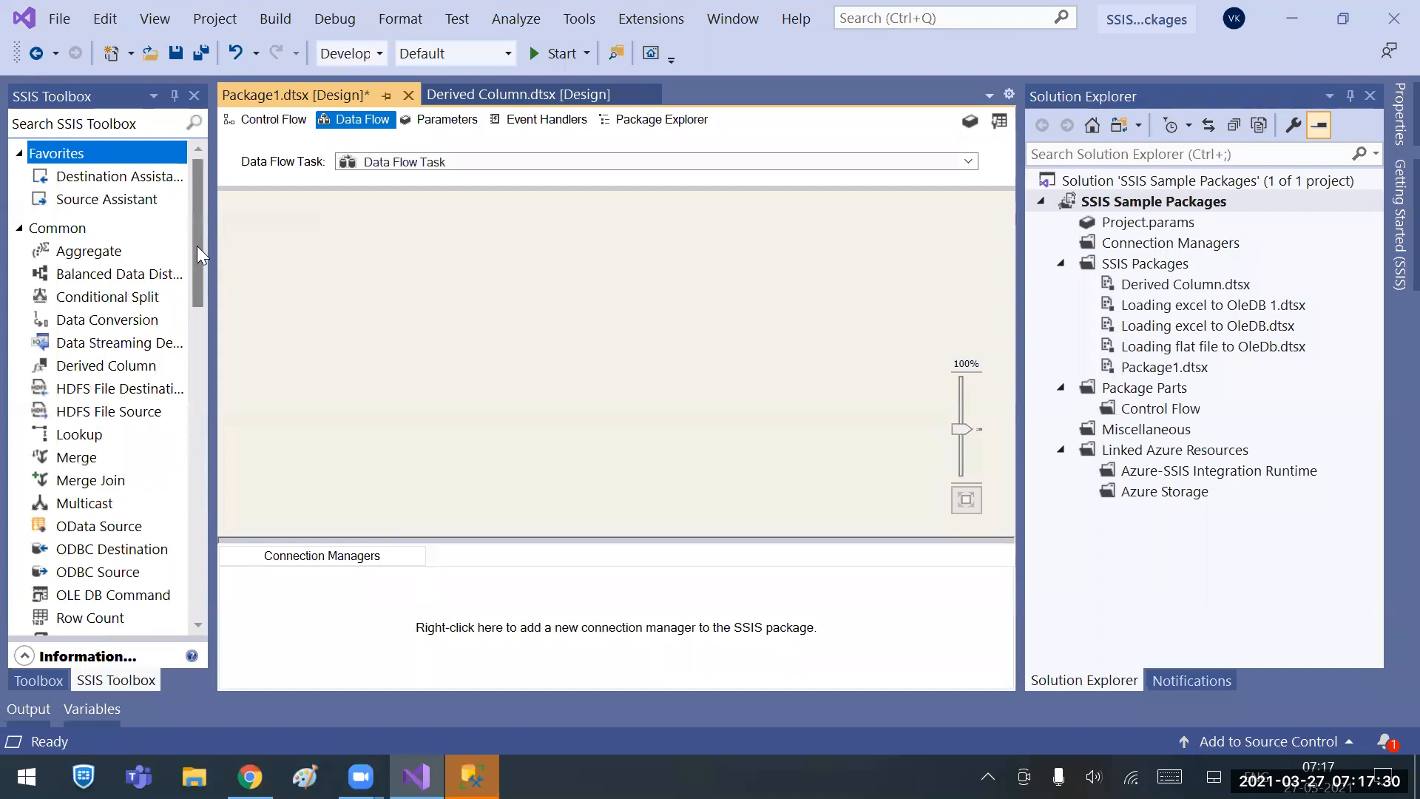
Locate the Merge transformation among the common data flow components.
left_click_drag(201, 245, 208, 288)
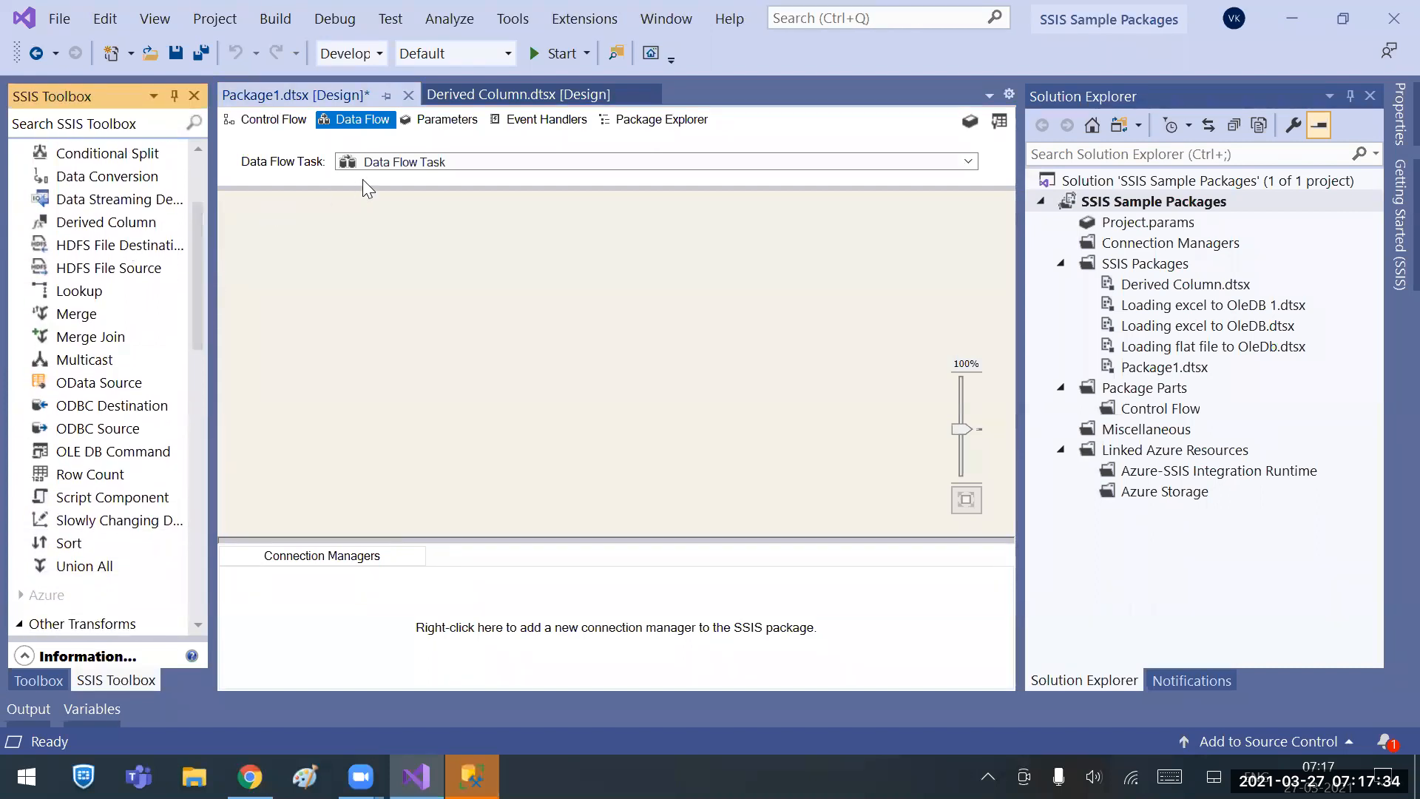
left_click(73, 316)
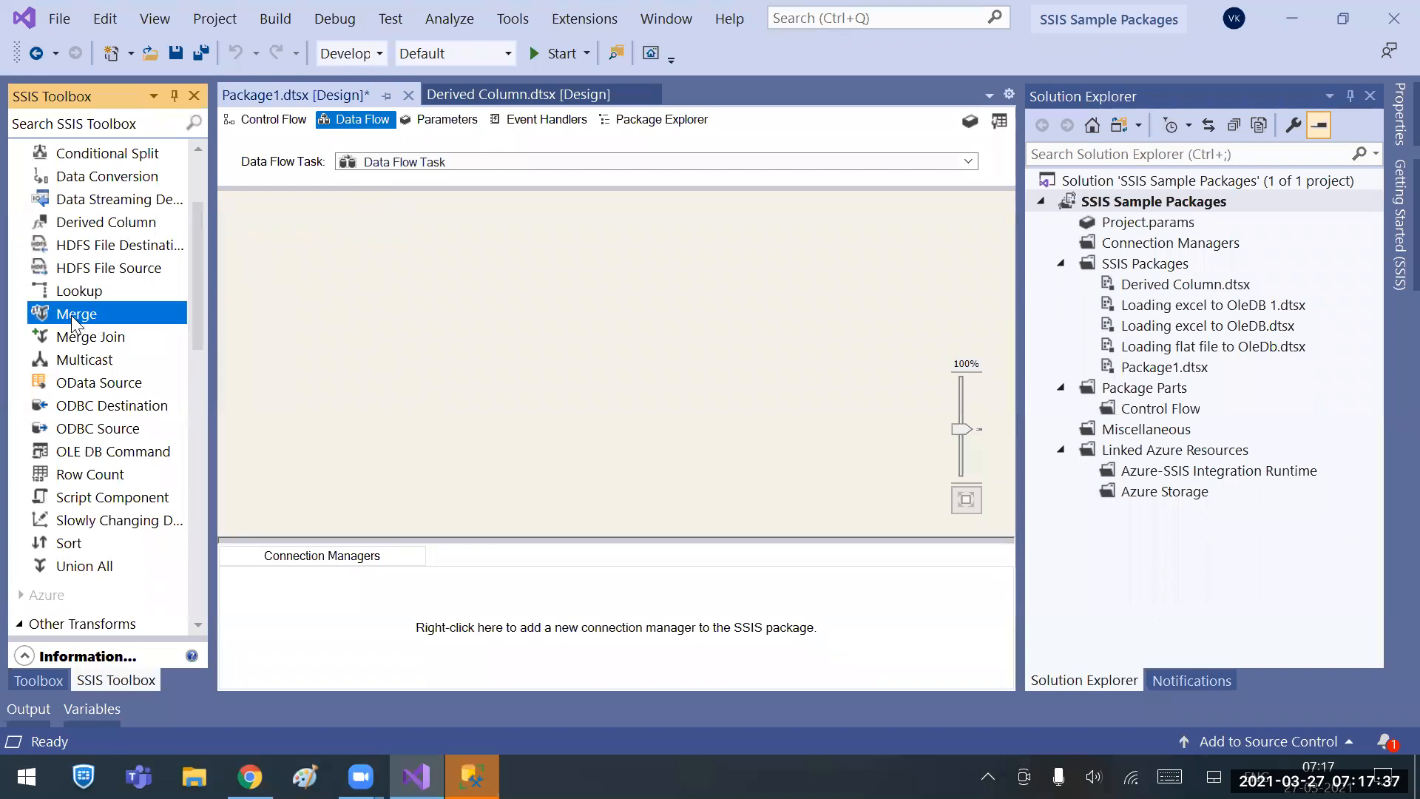
left_click(547, 262)
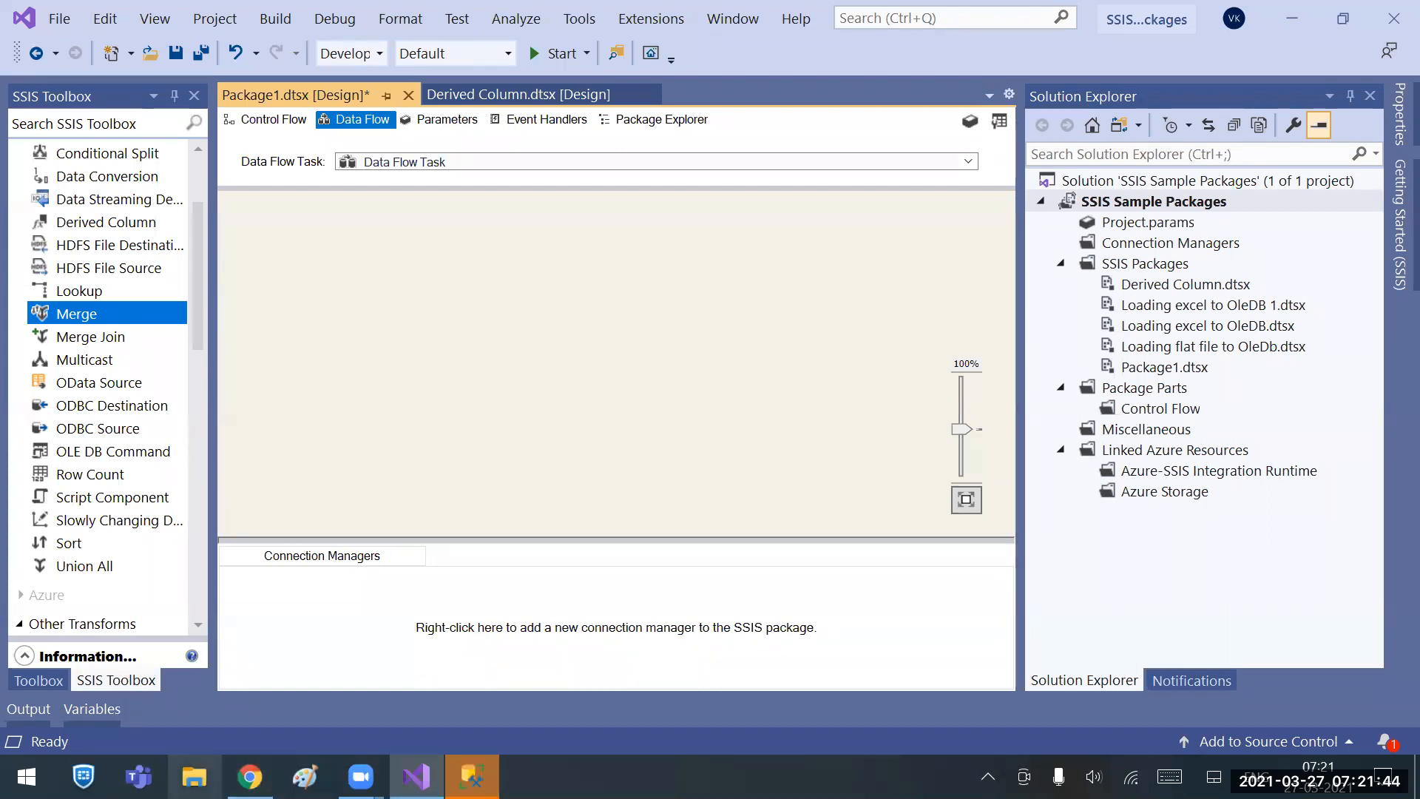
Switch to SQL Server Management Studio, recover all the listed query files, and connect to the Database Engine with Windows Authentication.
left_click(471, 776)
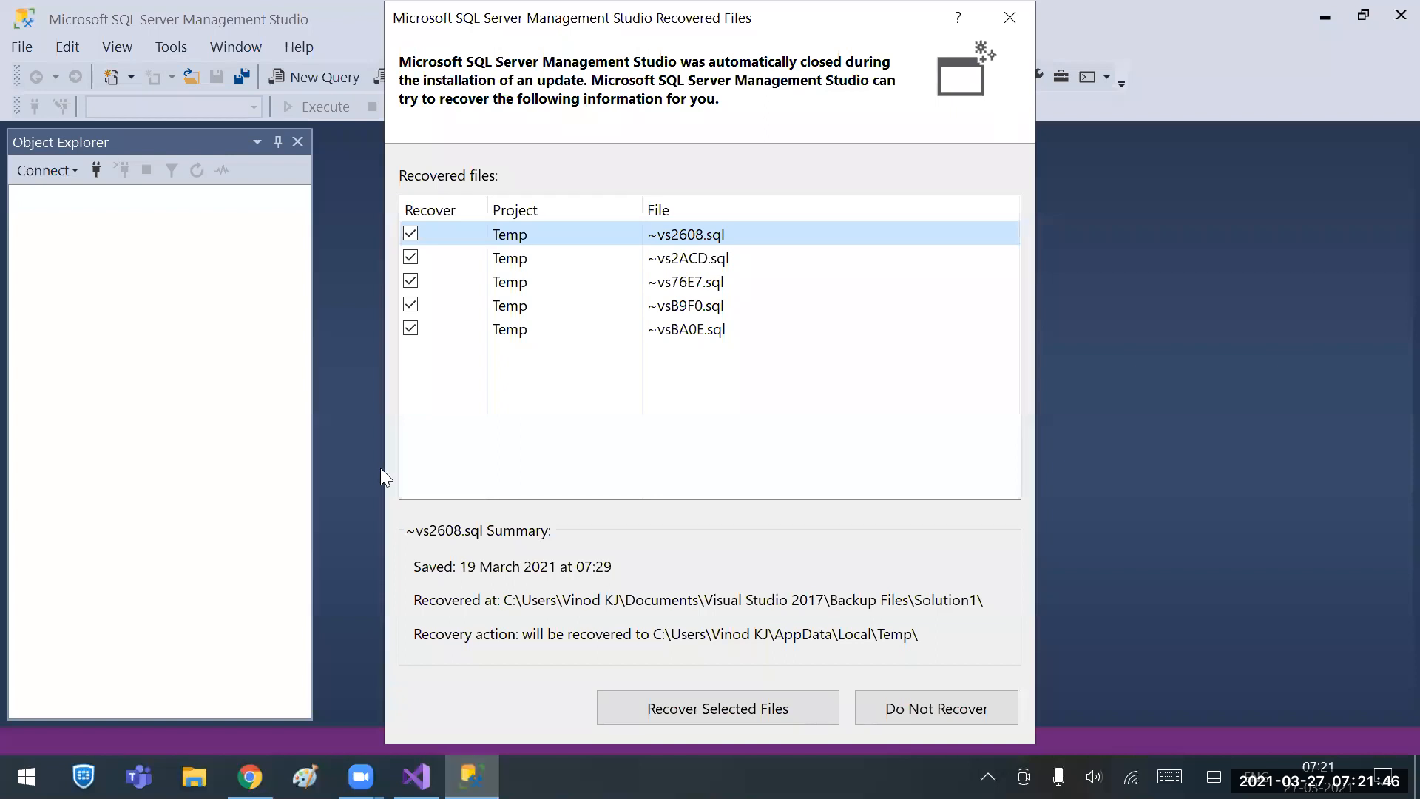
left_click(721, 708)
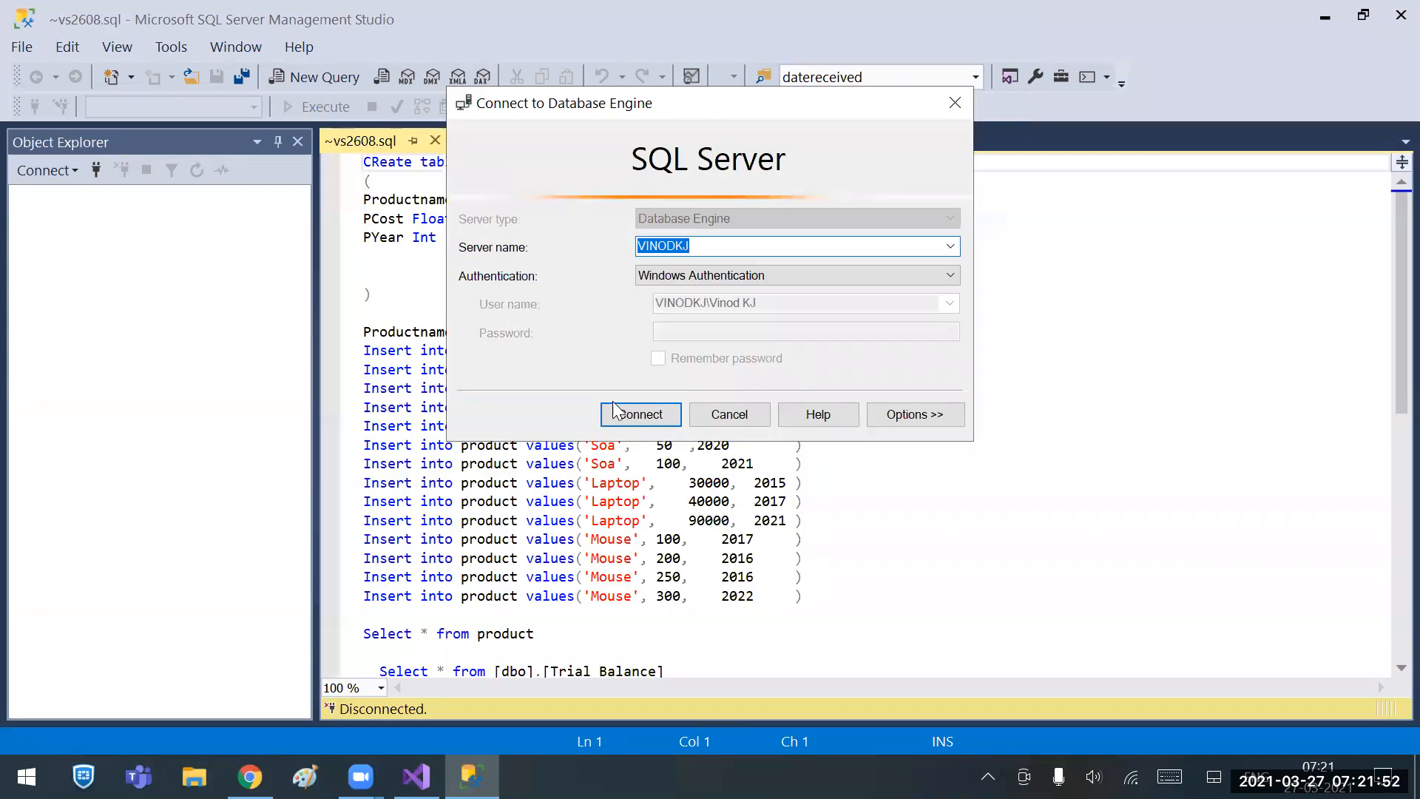
left_click(621, 412)
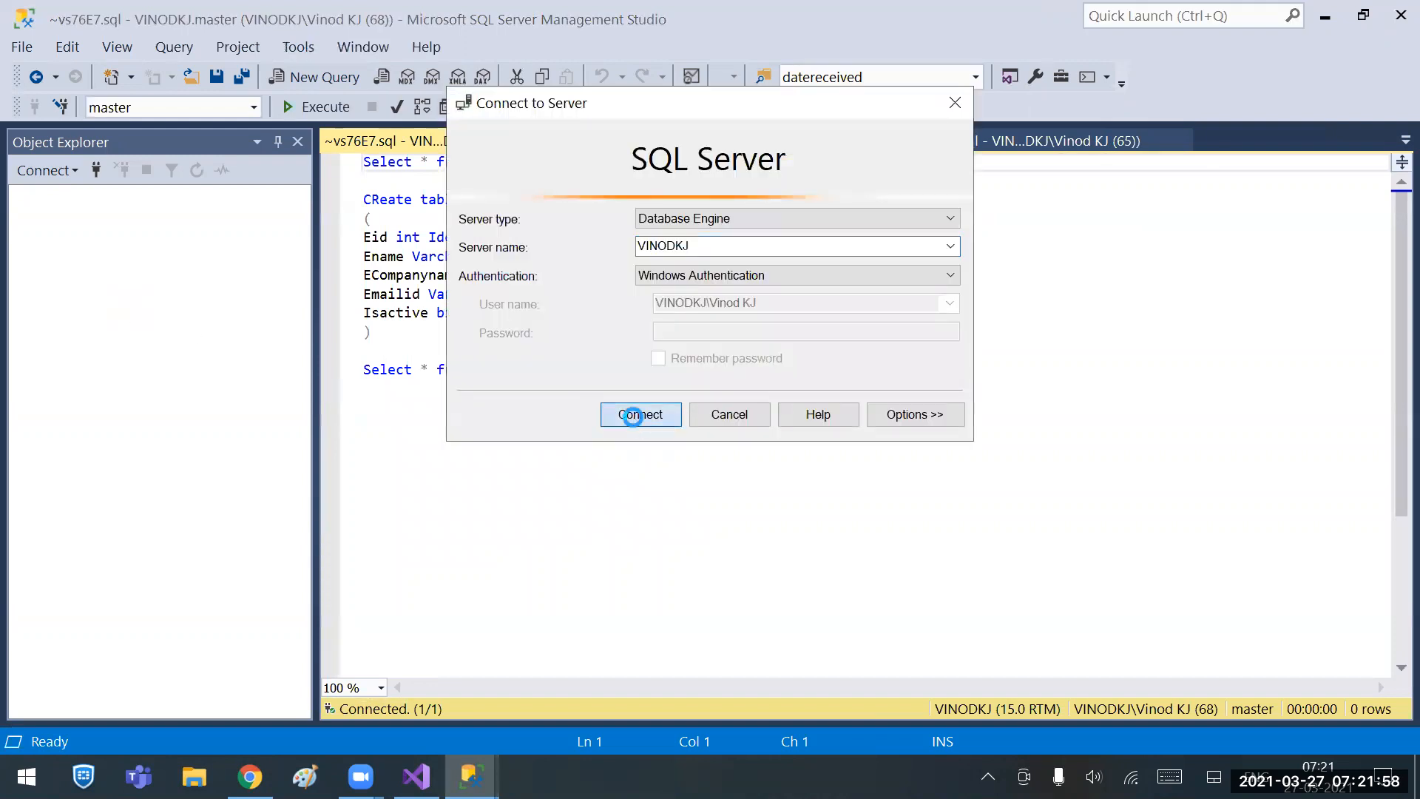
left_click(632, 415)
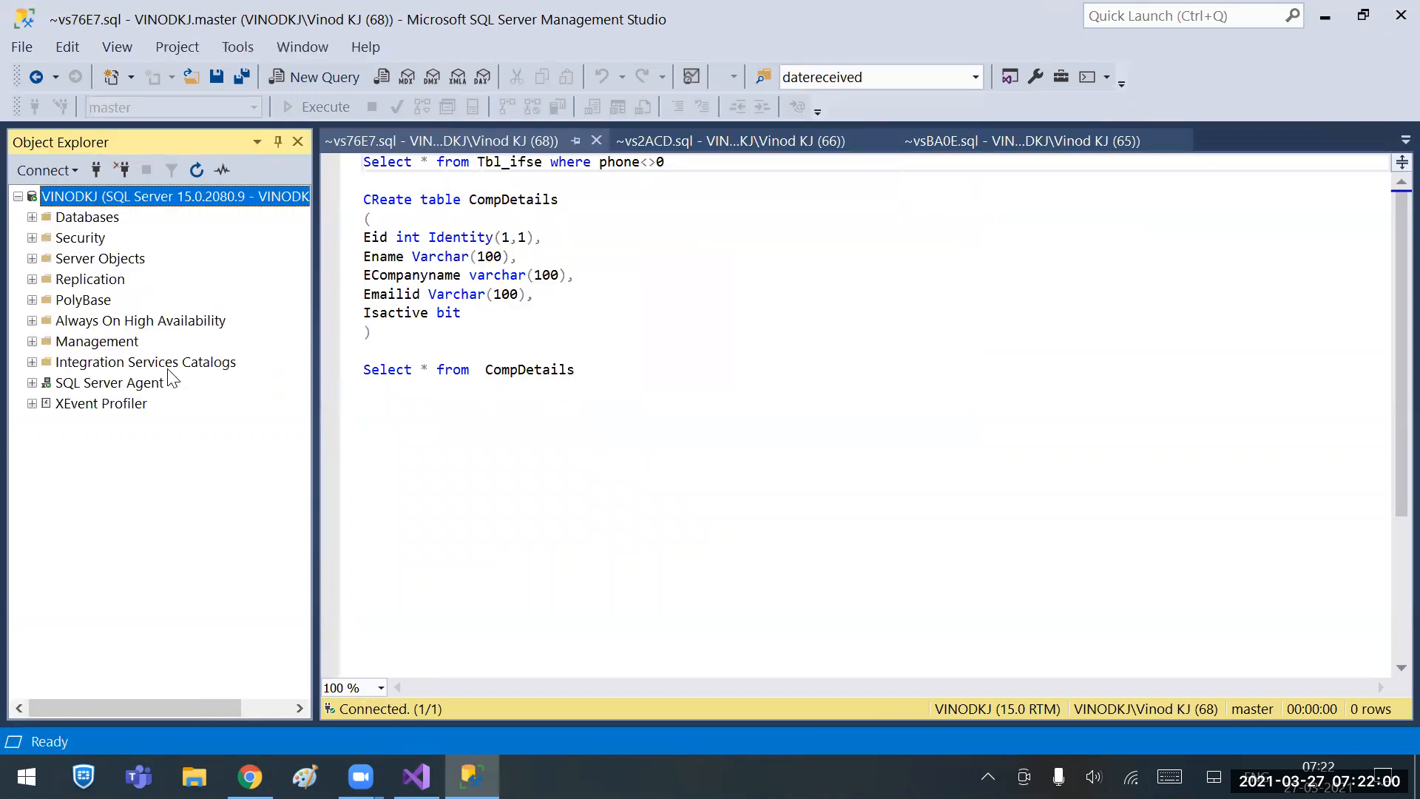
Expand the server's list of databases and look briefly inside the ReportServer database.
left_click(31, 218)
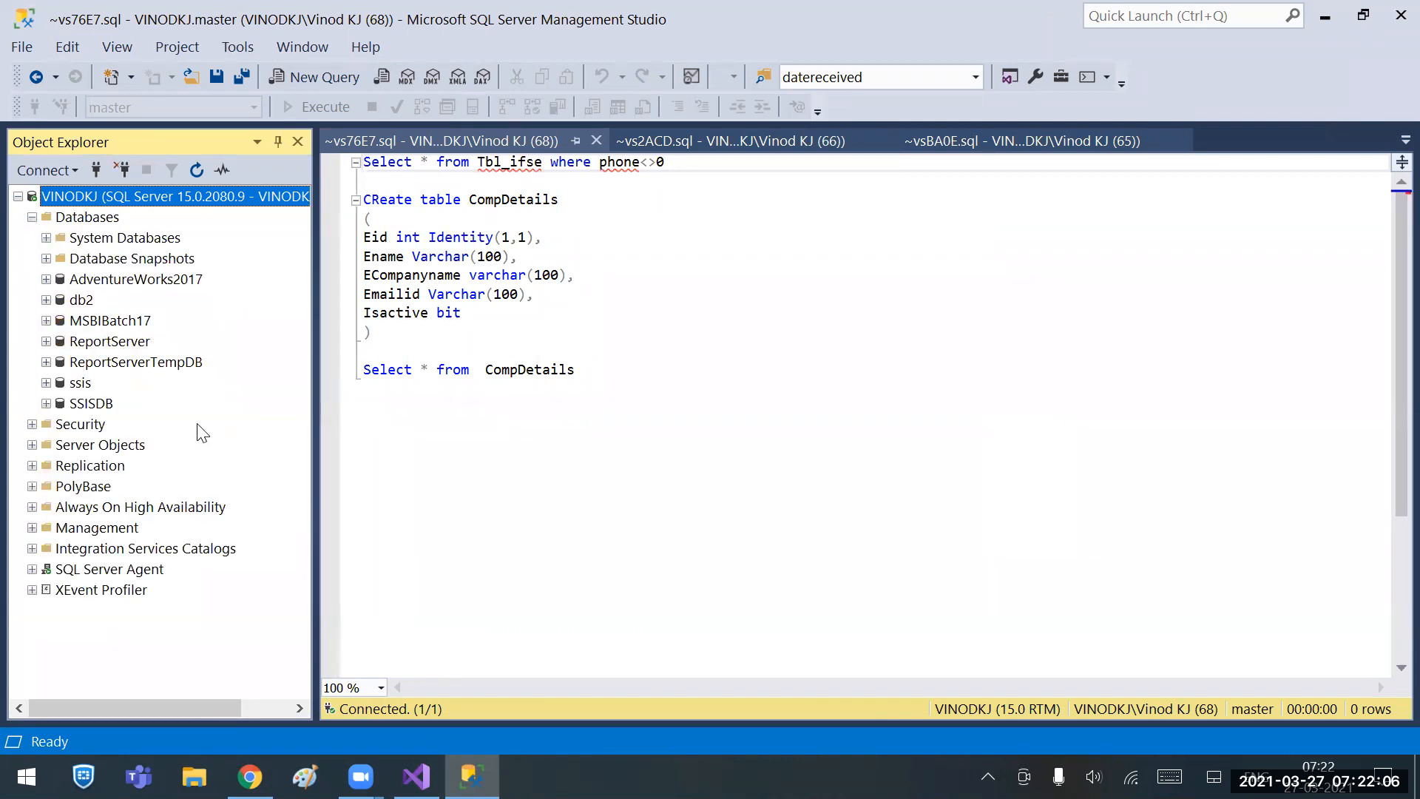
left_click(46, 341)
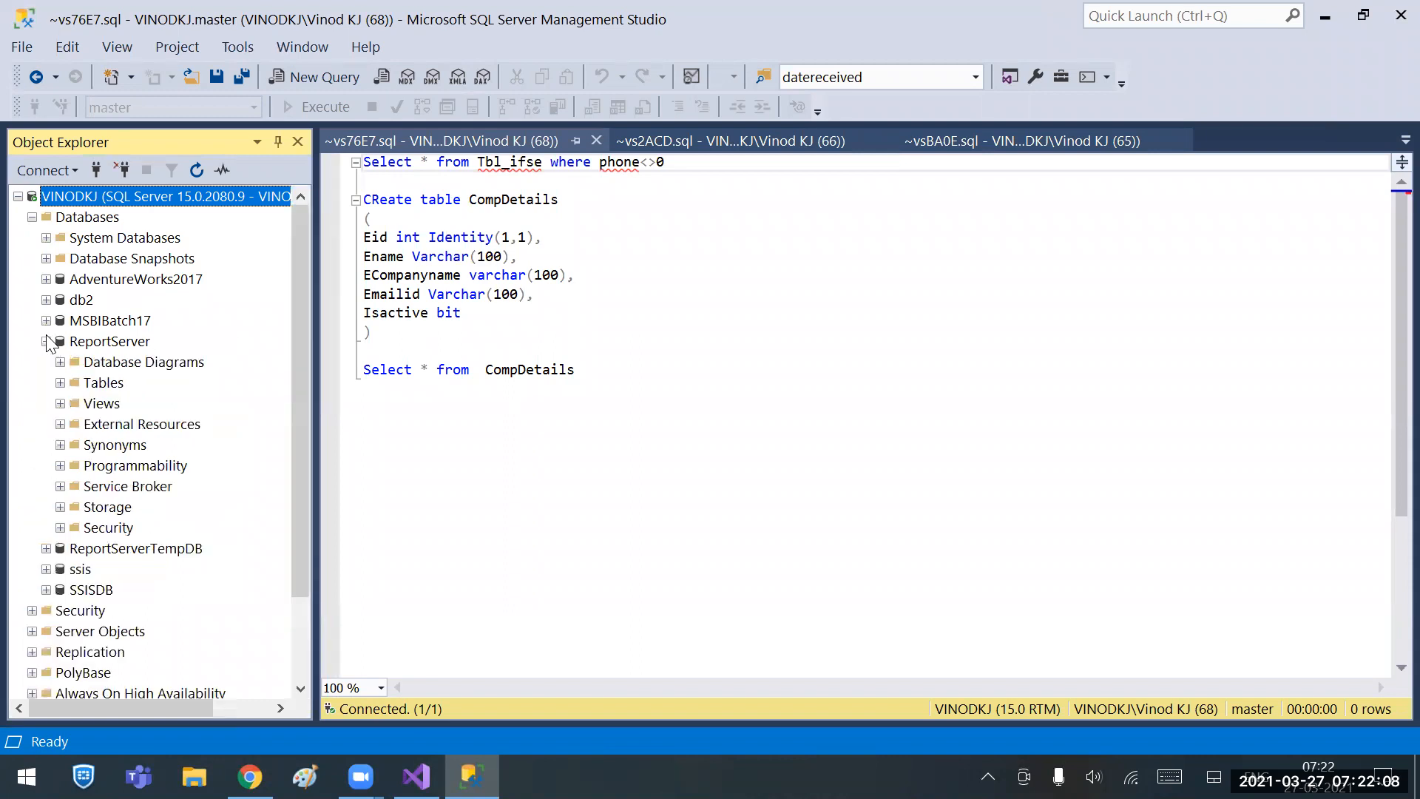
left_click(46, 341)
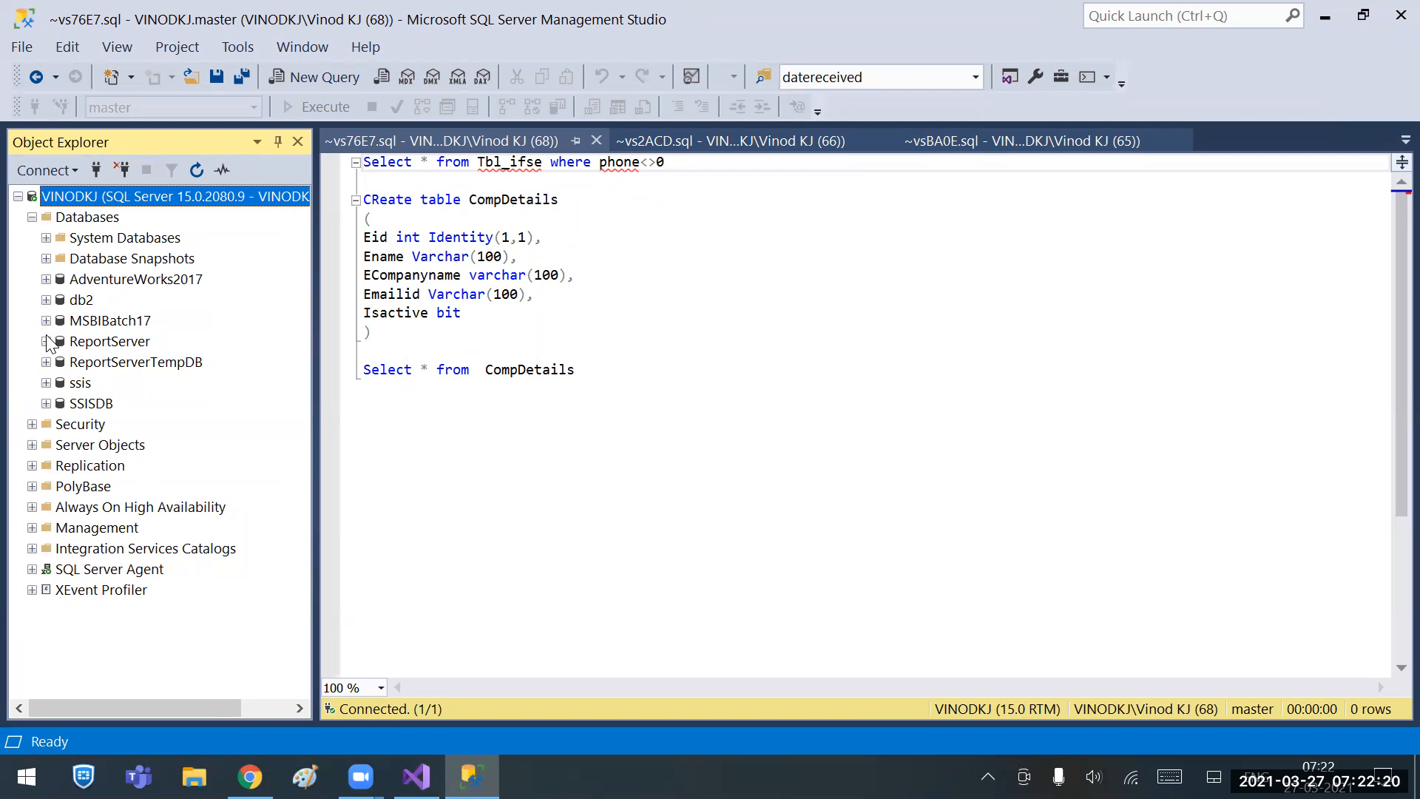
left_click(1093, 776)
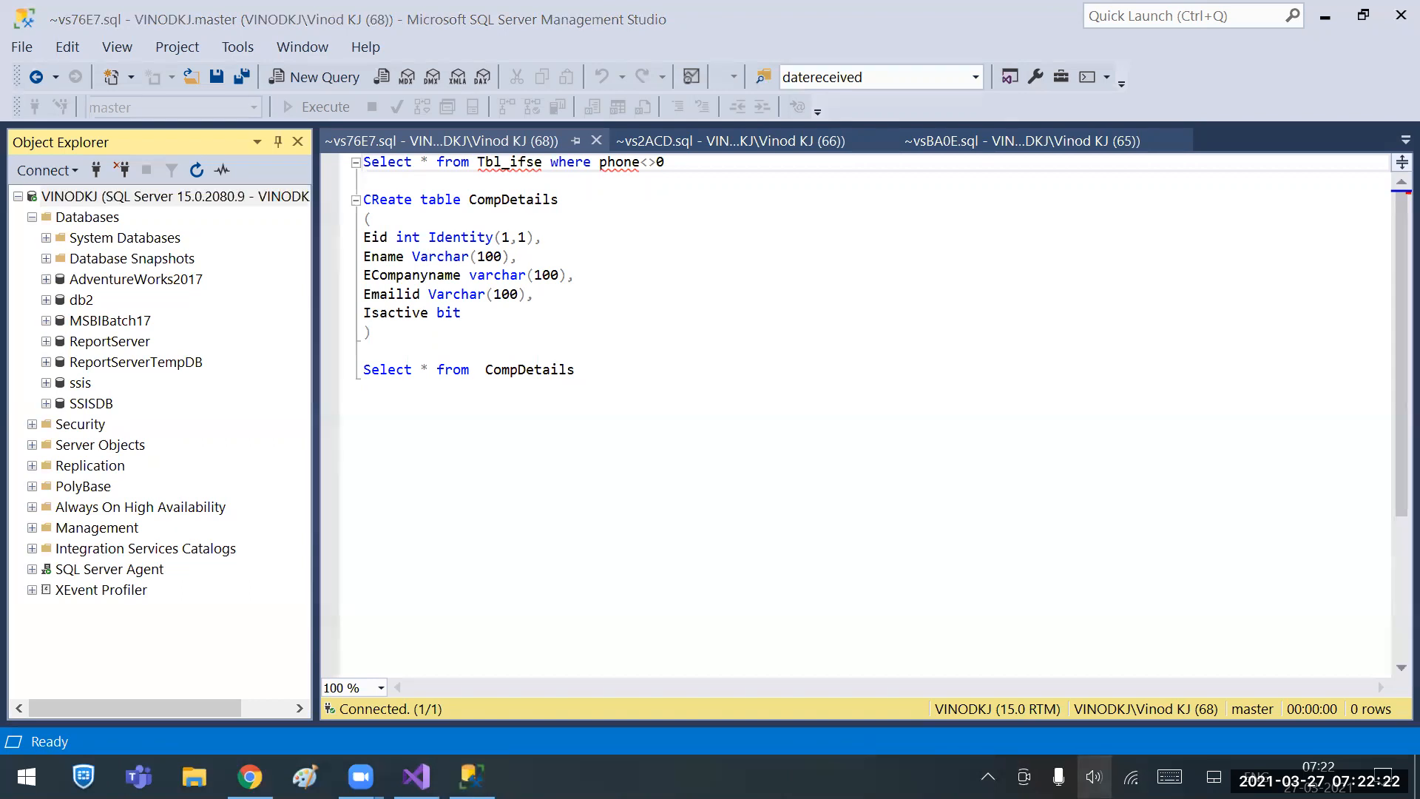
left_click_drag(1197, 723, 1351, 724)
left_click(783, 574)
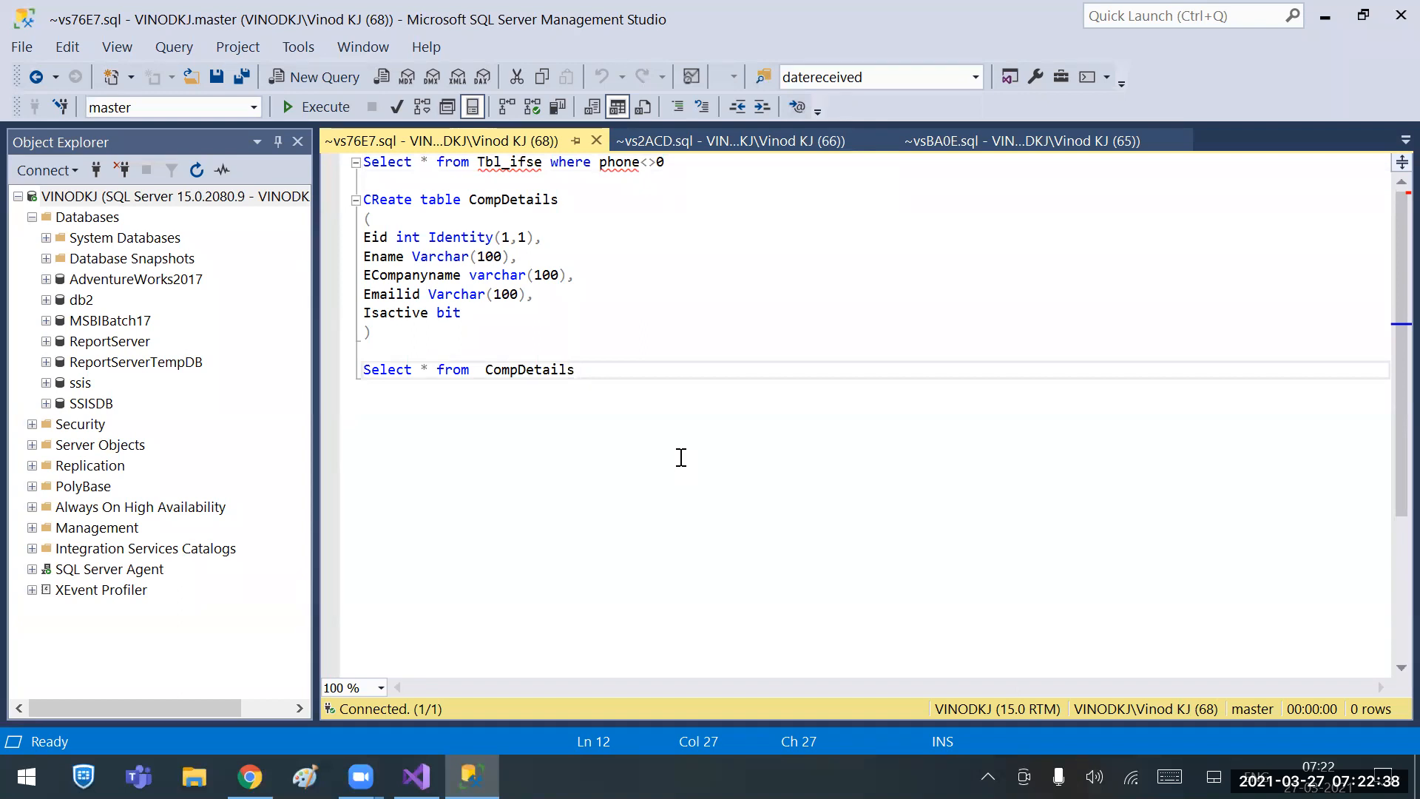
left_click(96, 298)
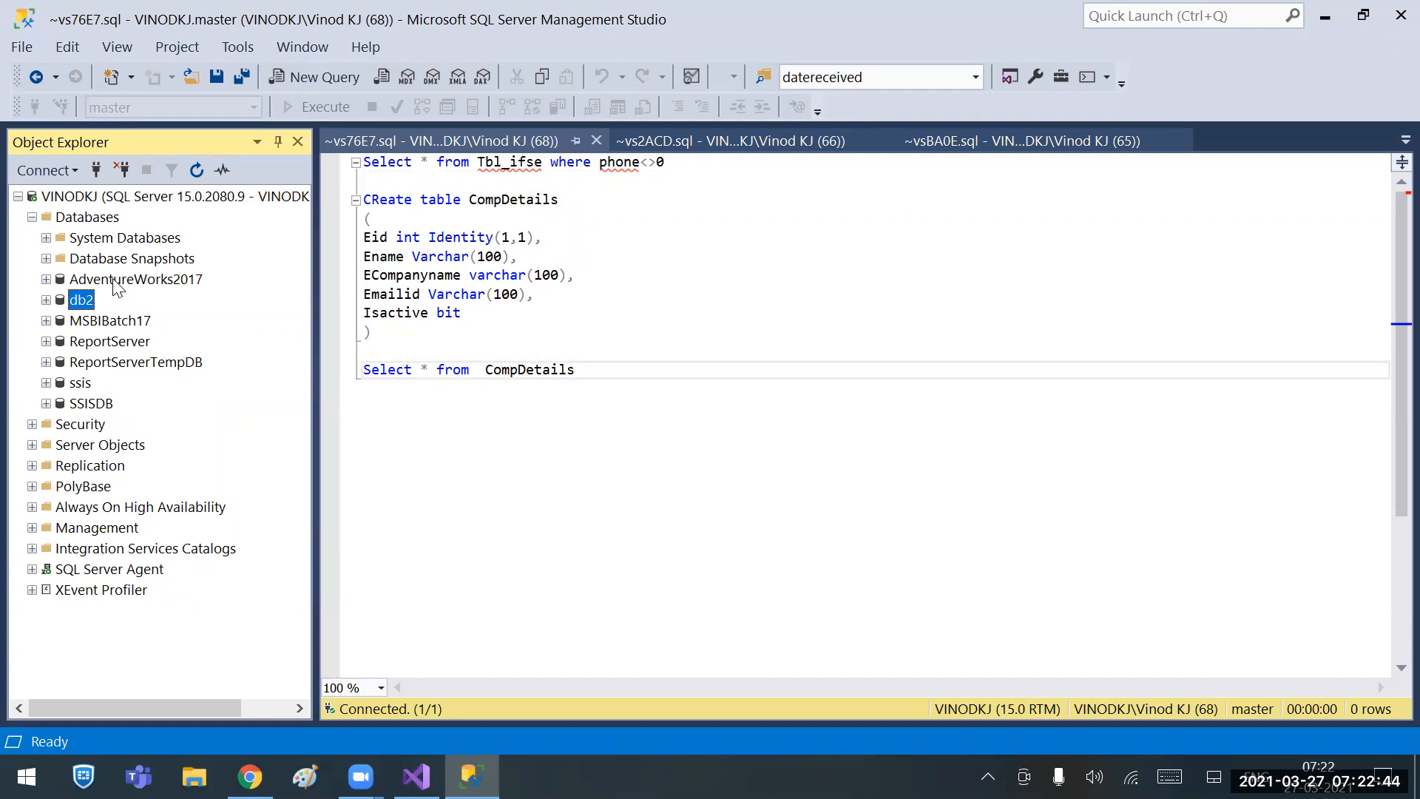
left_click(116, 281)
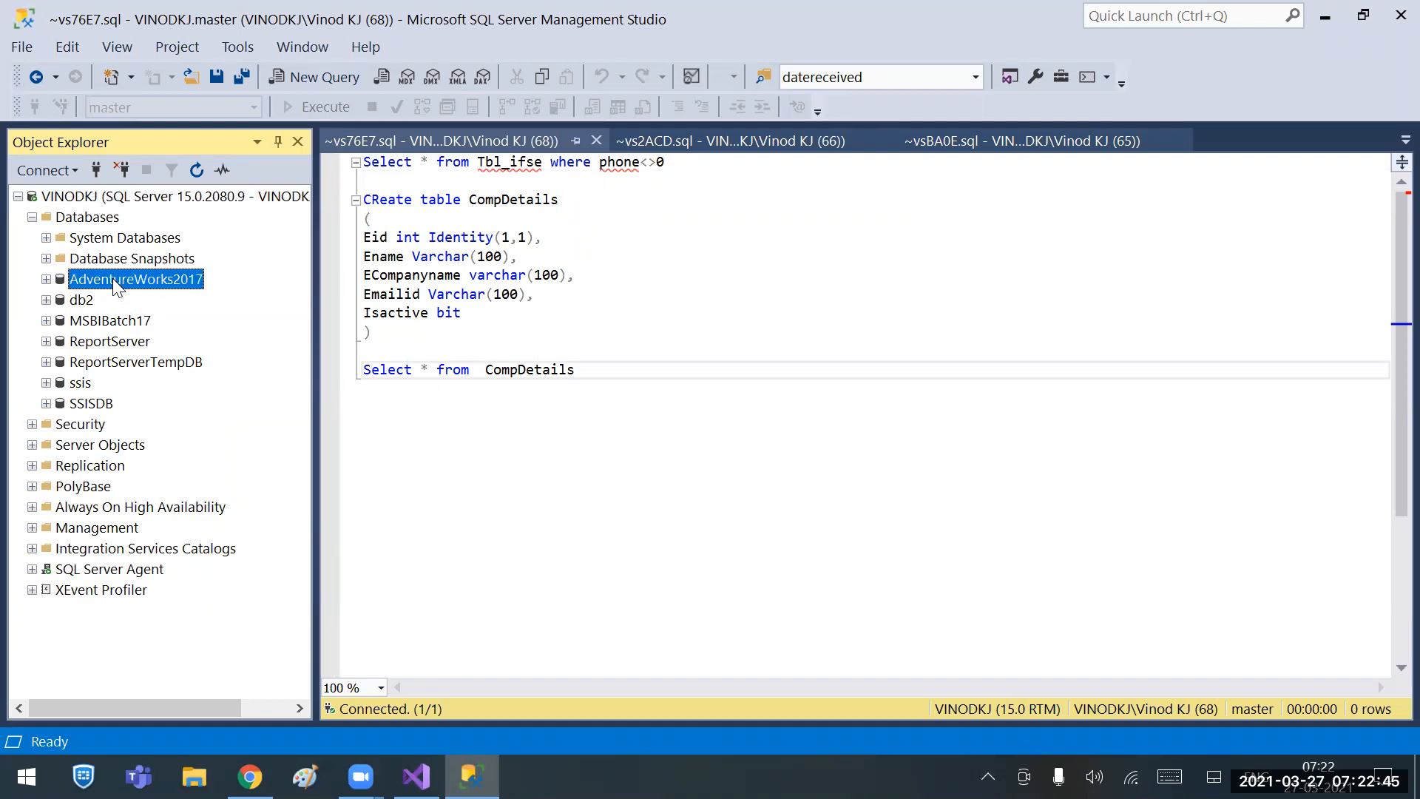
left_click(101, 321)
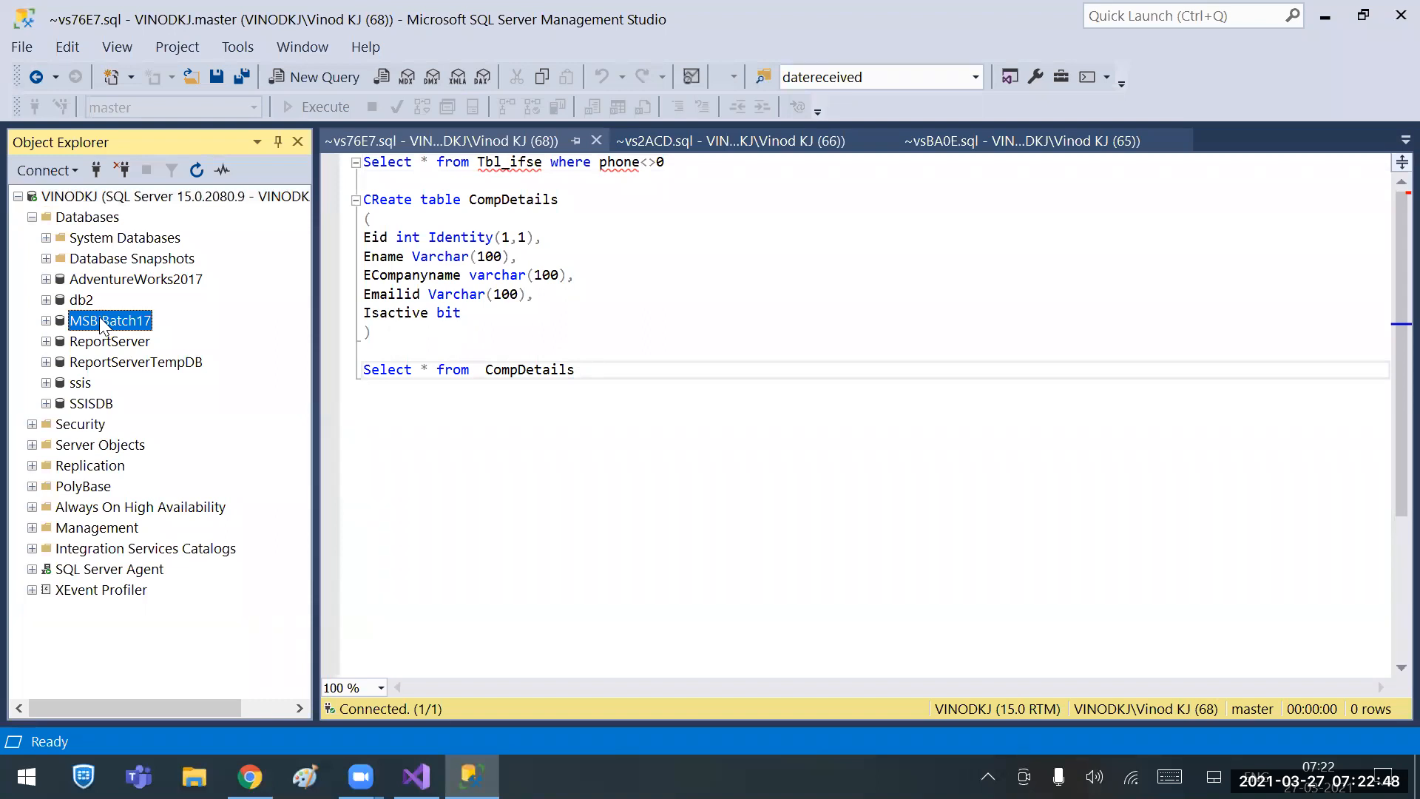
left_click(135, 278)
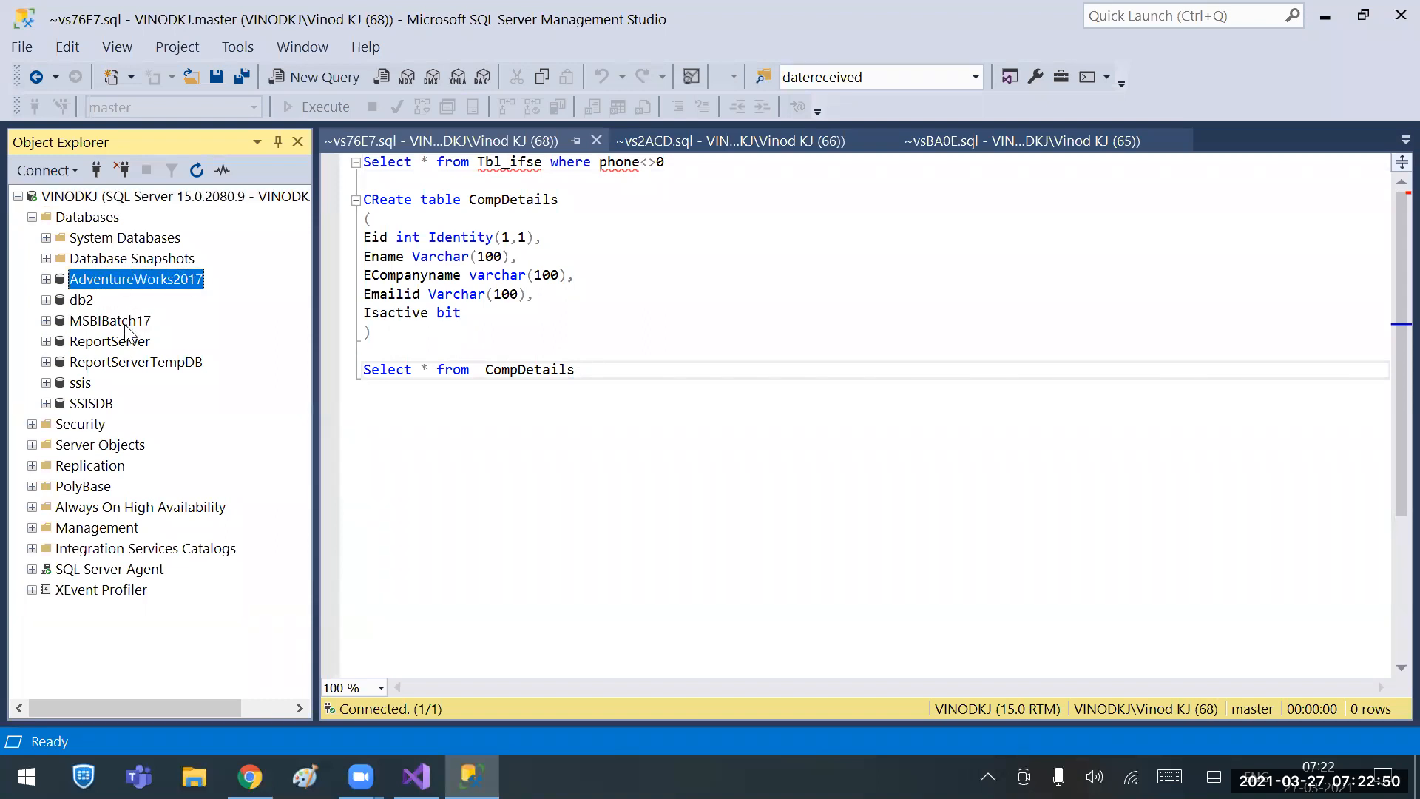
left_click(128, 325)
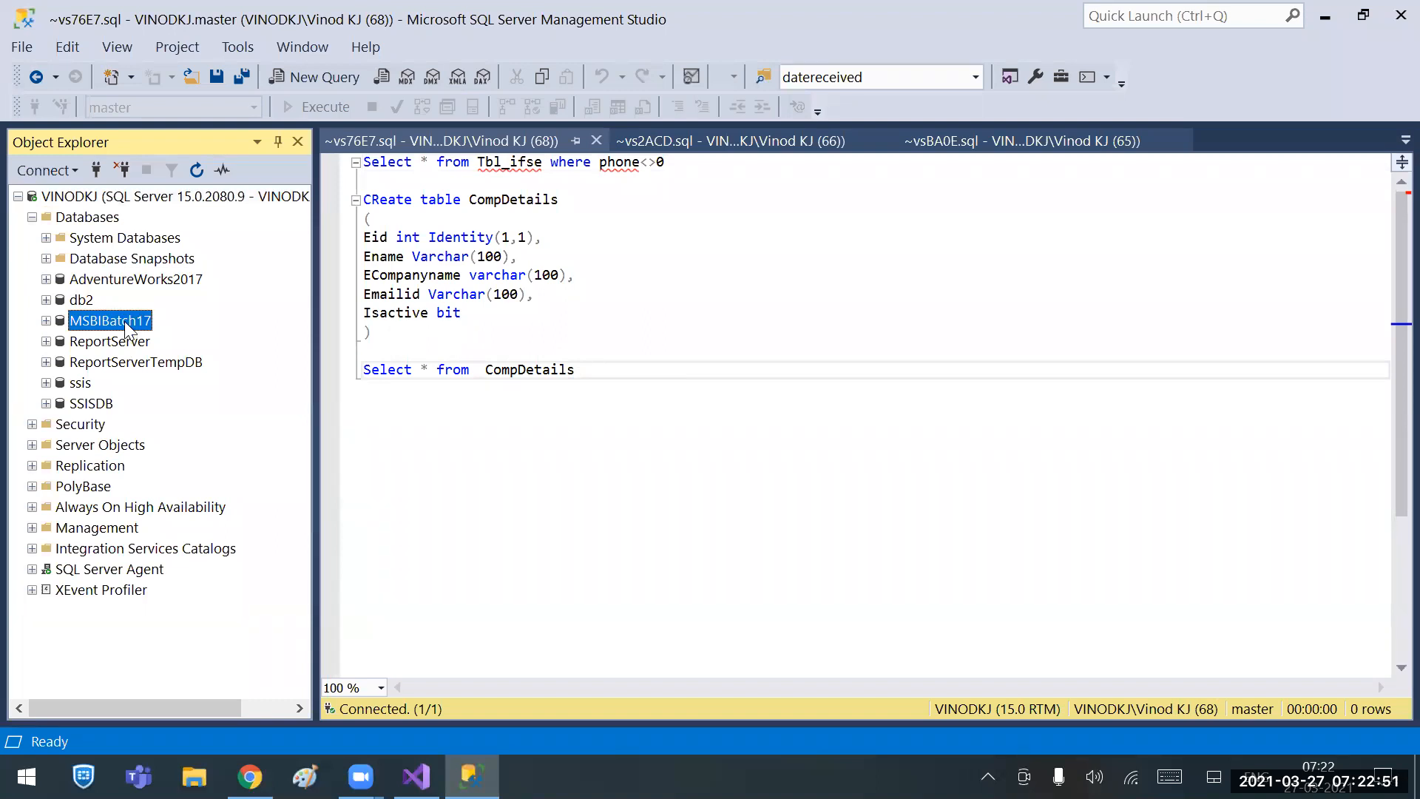
left_click(81, 384)
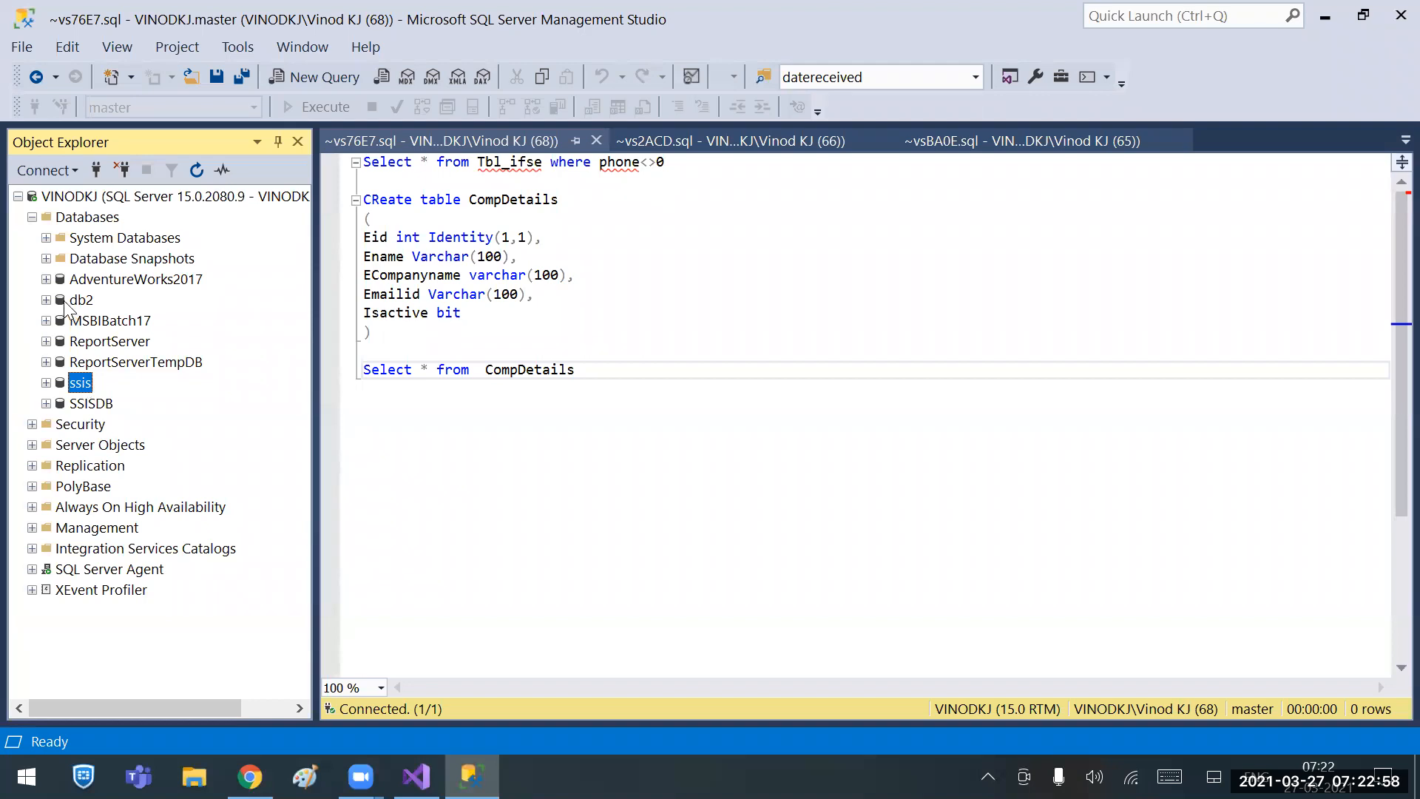
Expand the tables of the AdventureWorks2017 database and widen the object tree to show the full Sales table names.
left_click(46, 280)
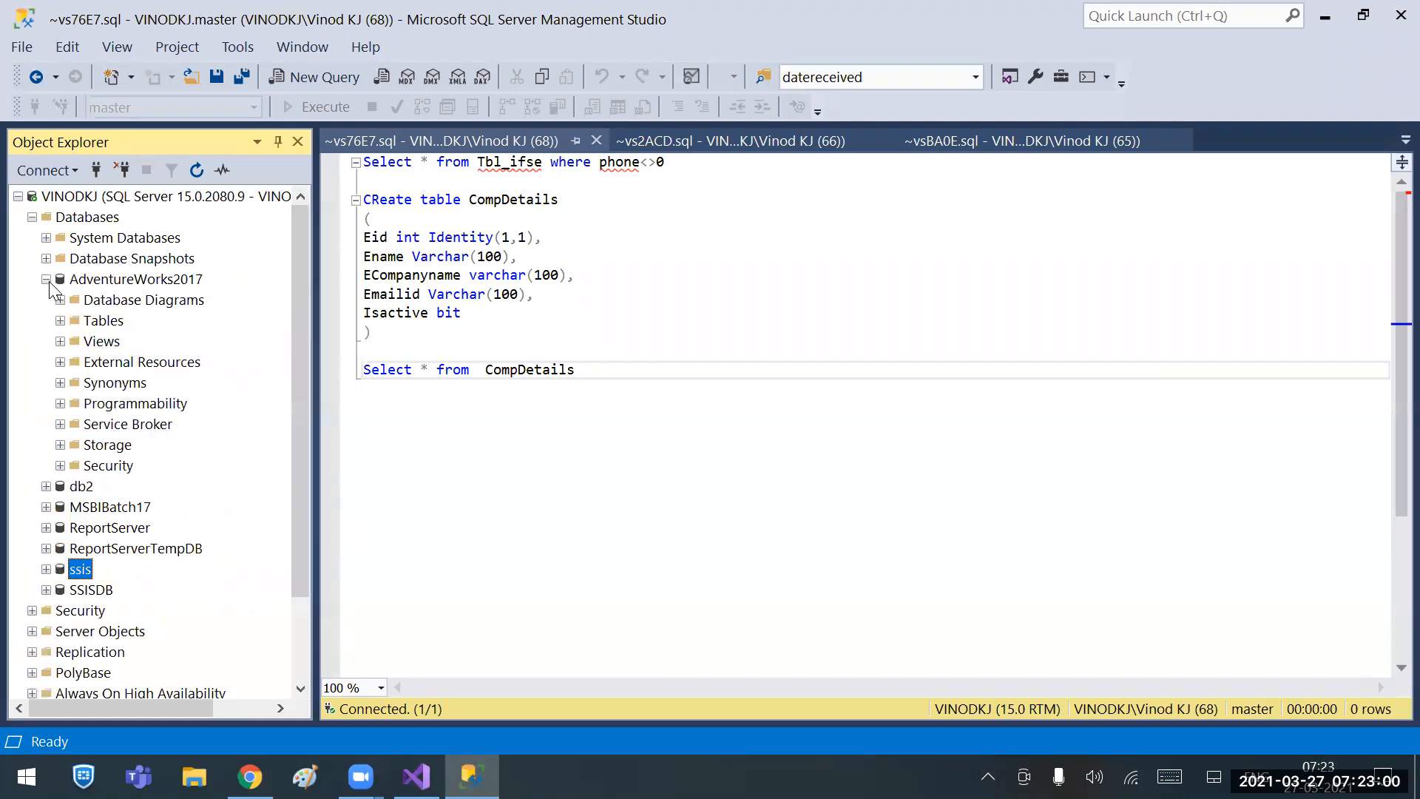
left_click(60, 321)
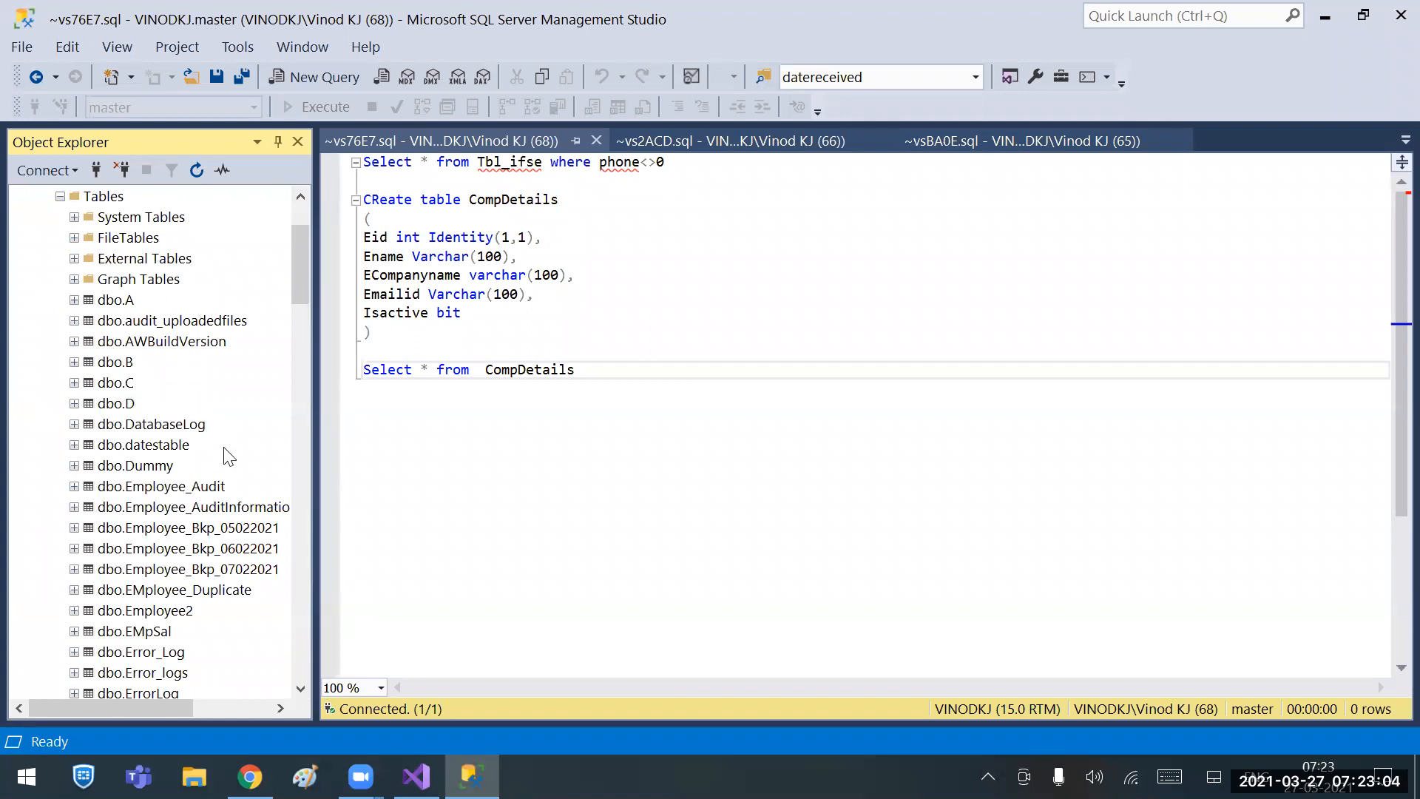
scroll(226, 459, "down", 10)
scroll(225, 459, "down", 7)
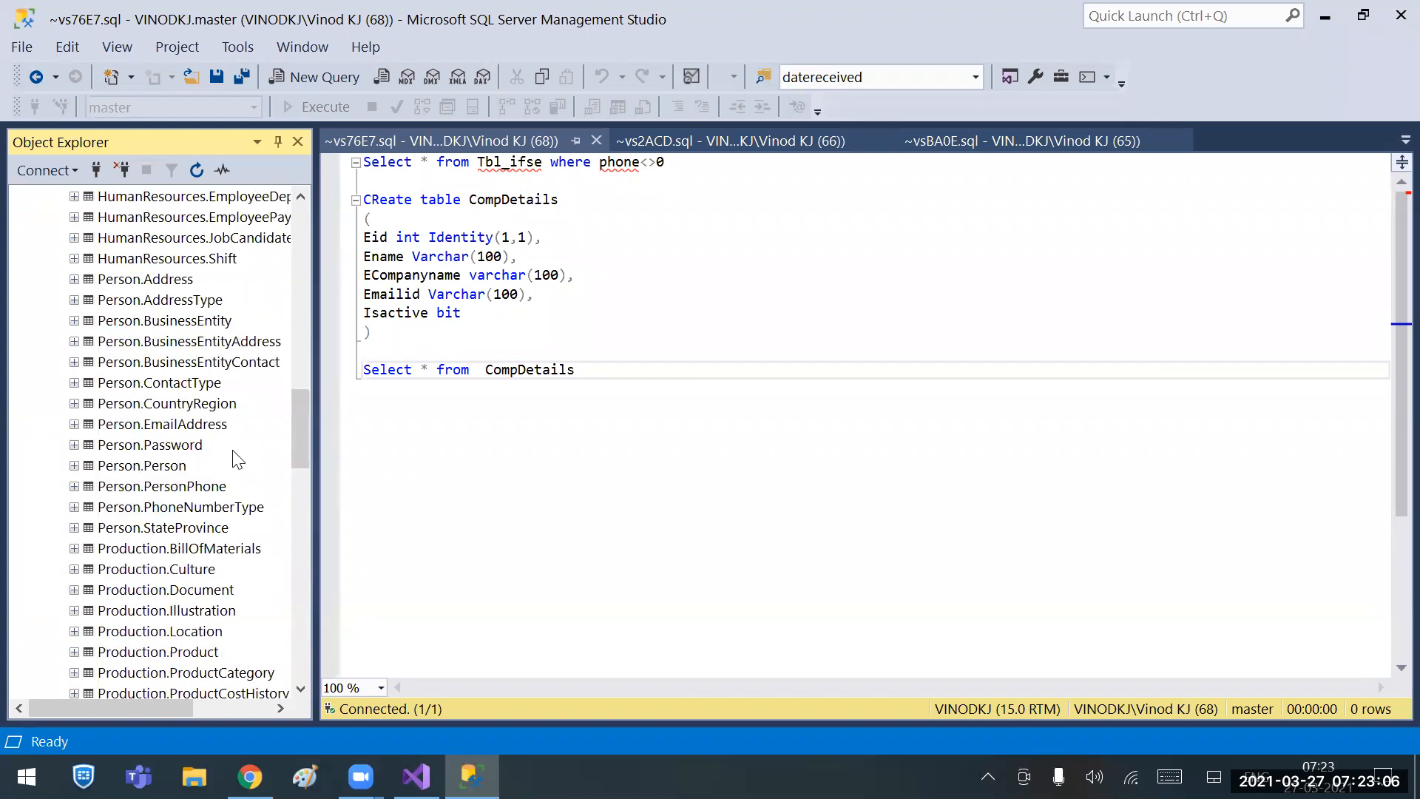
left_click_drag(321, 501, 569, 499)
left_click_drag(553, 448, 553, 587)
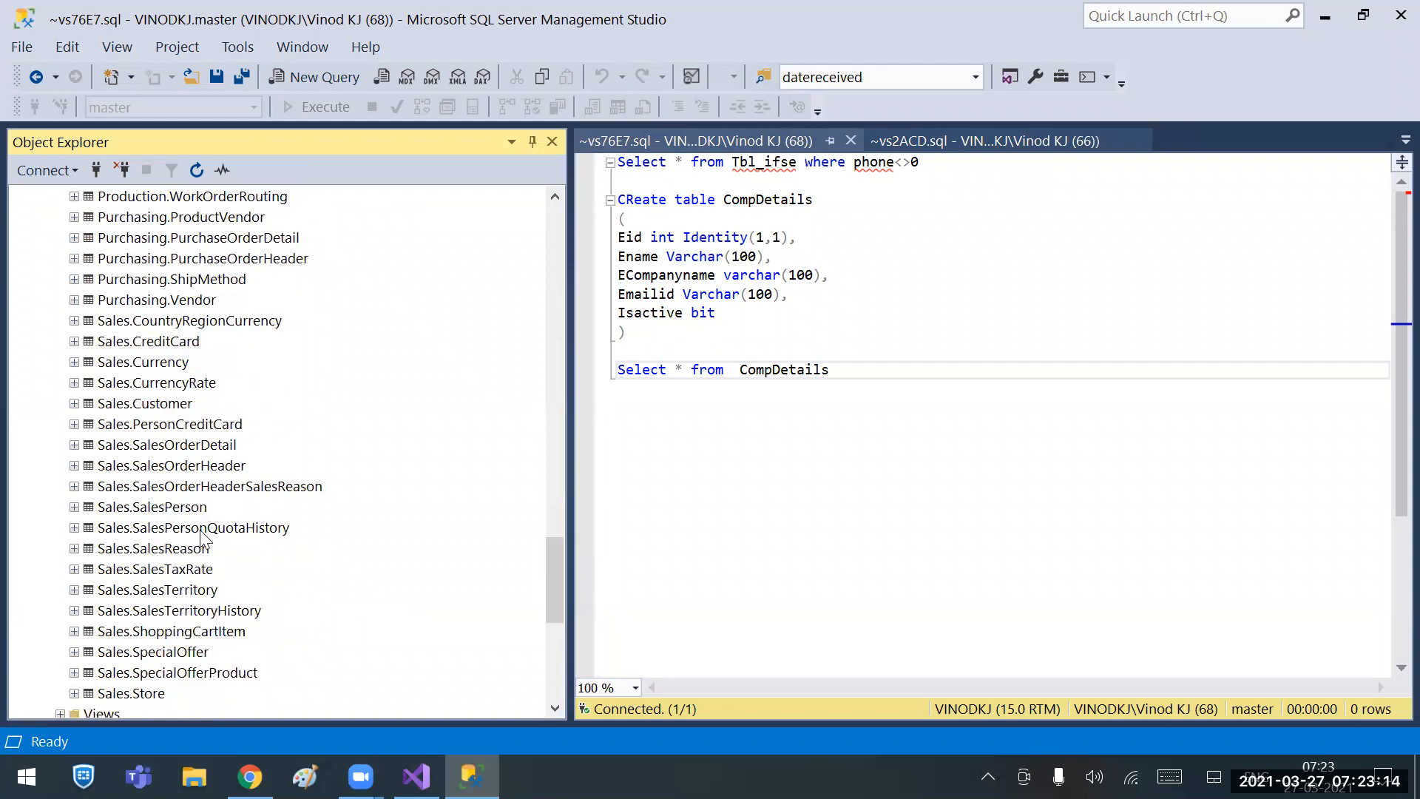
Select the top 1000 rows of the Sales.SalesOrderDetail table and review all result columns through ModifiedDate.
left_click(197, 446)
right_click(197, 446)
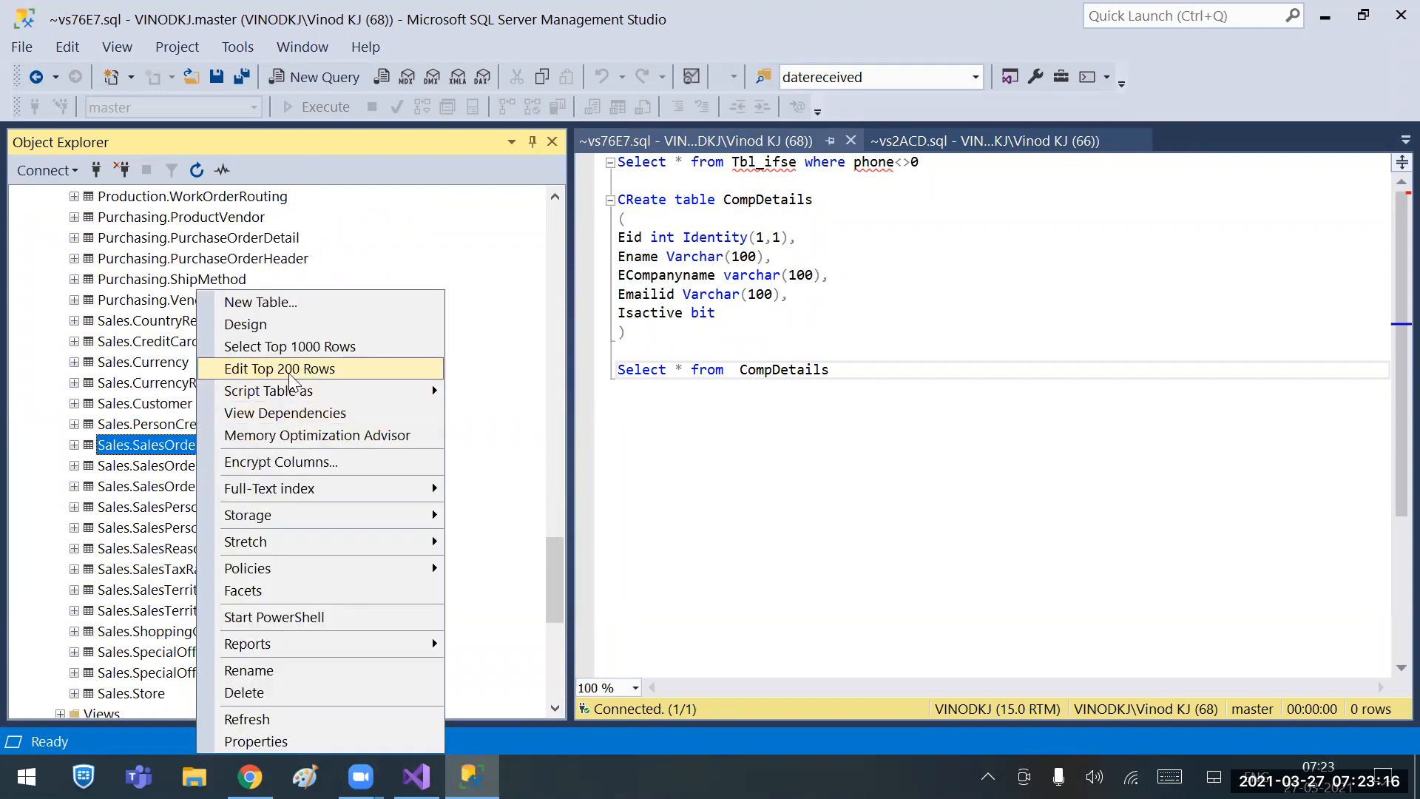
left_click(293, 346)
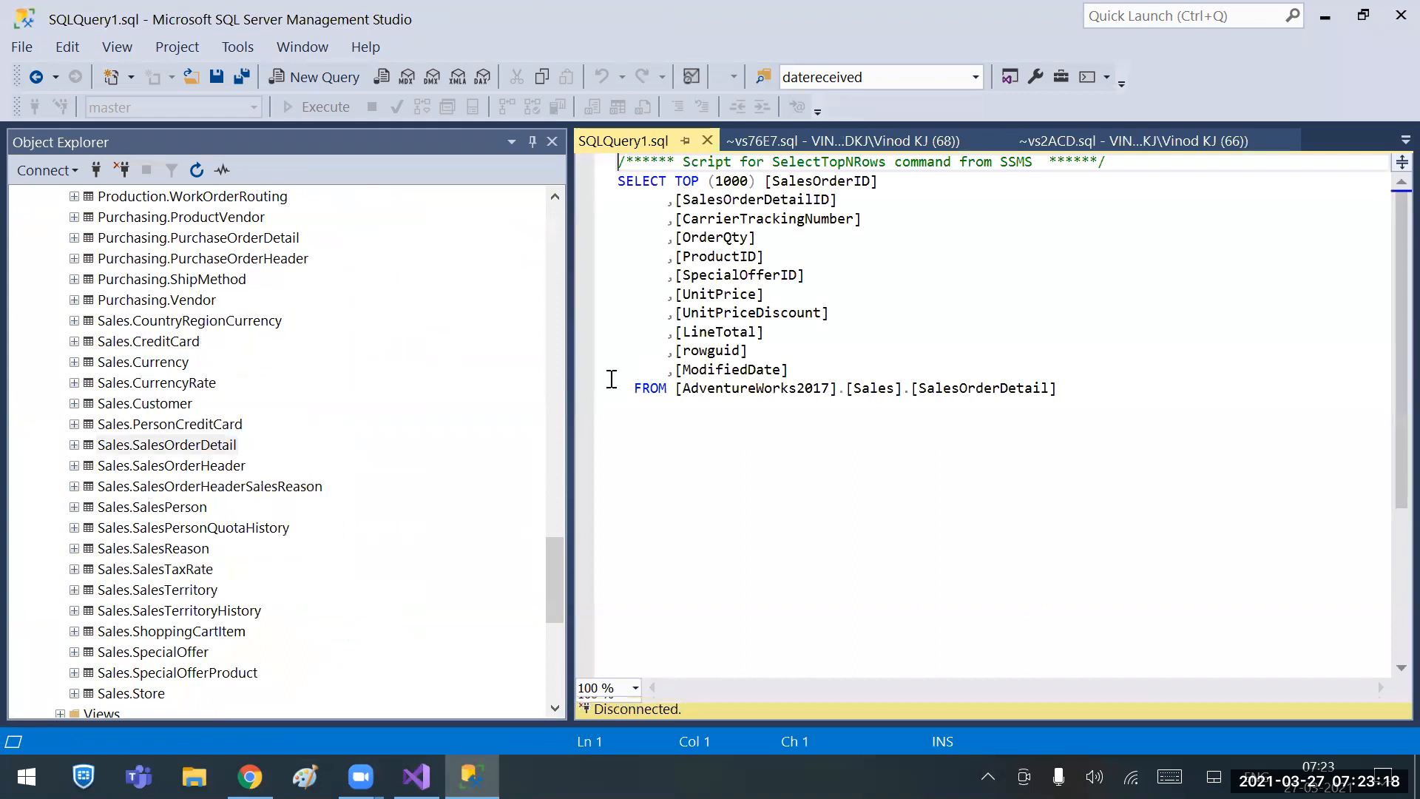
left_click_drag(567, 387, 497, 381)
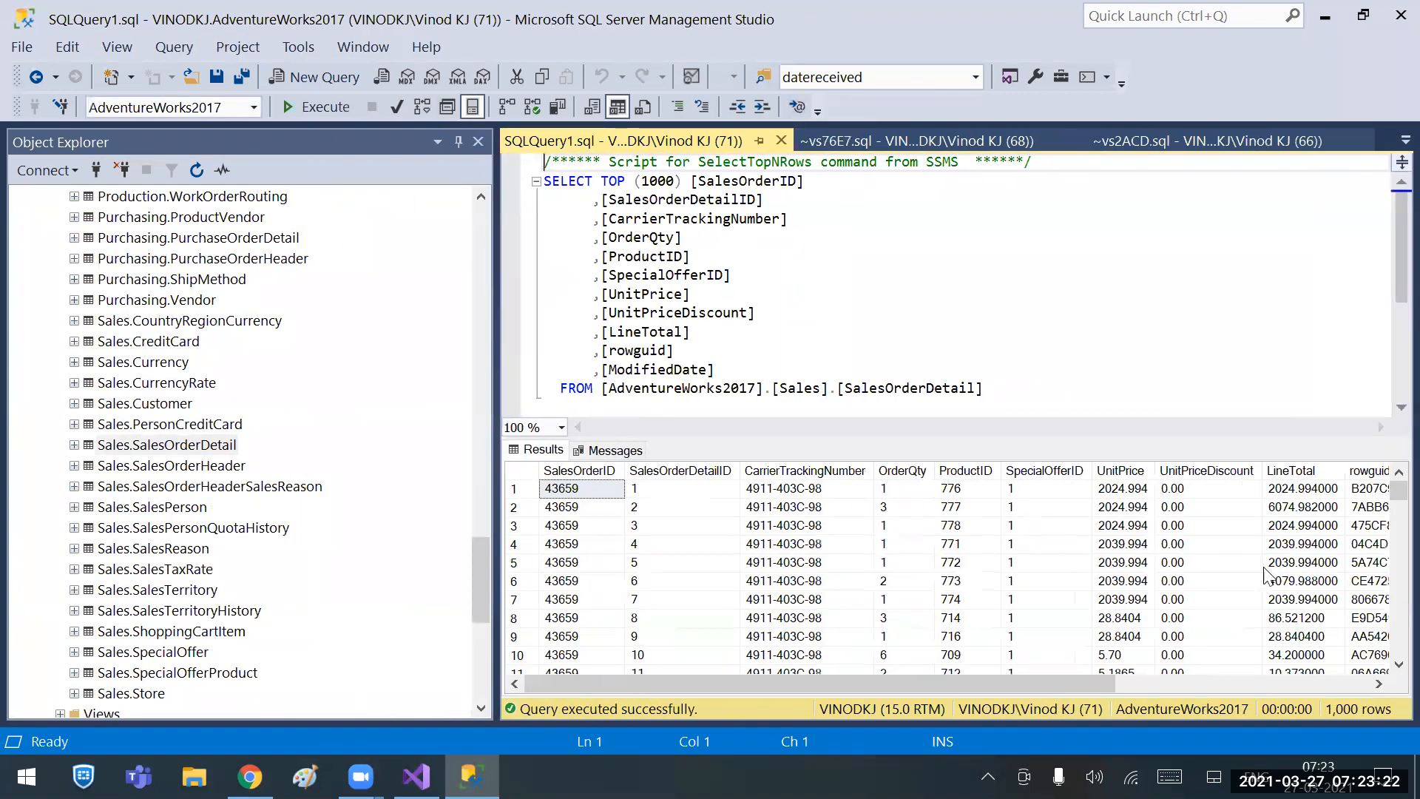
left_click(1347, 683)
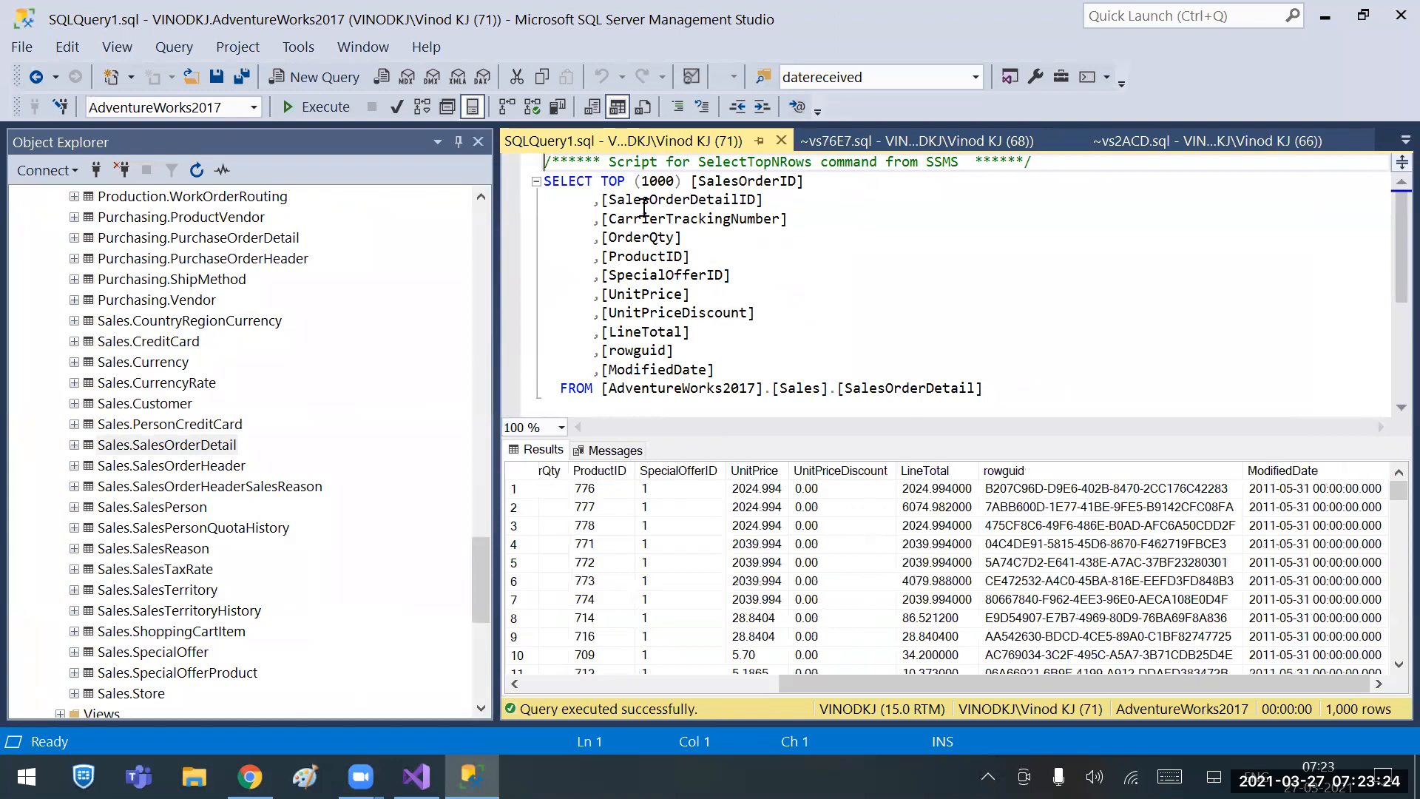
Remove TOP (1000) from the SalesOrderDetail query and execute it to return every row.
left_click_drag(602, 180, 682, 182)
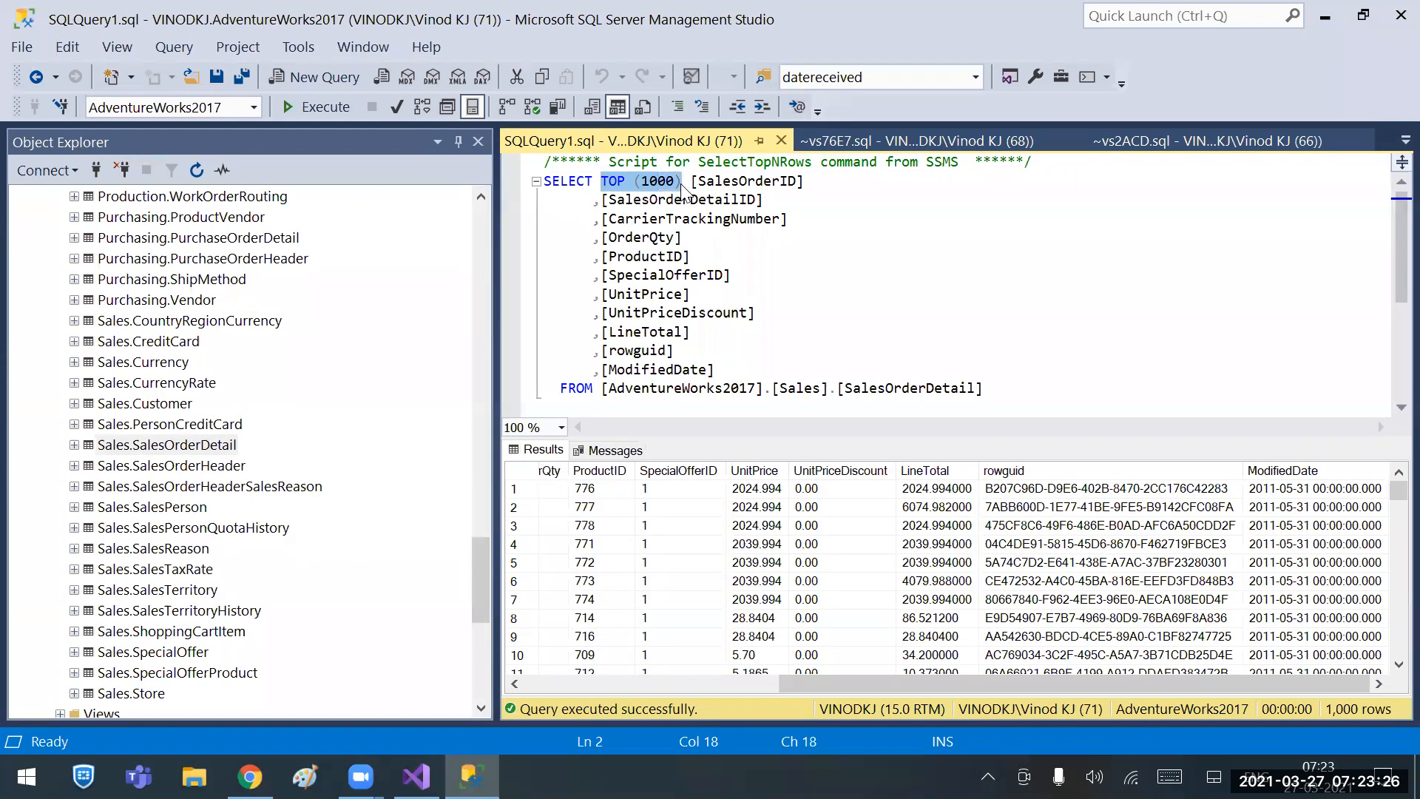
key("Delete")
left_click(298, 103)
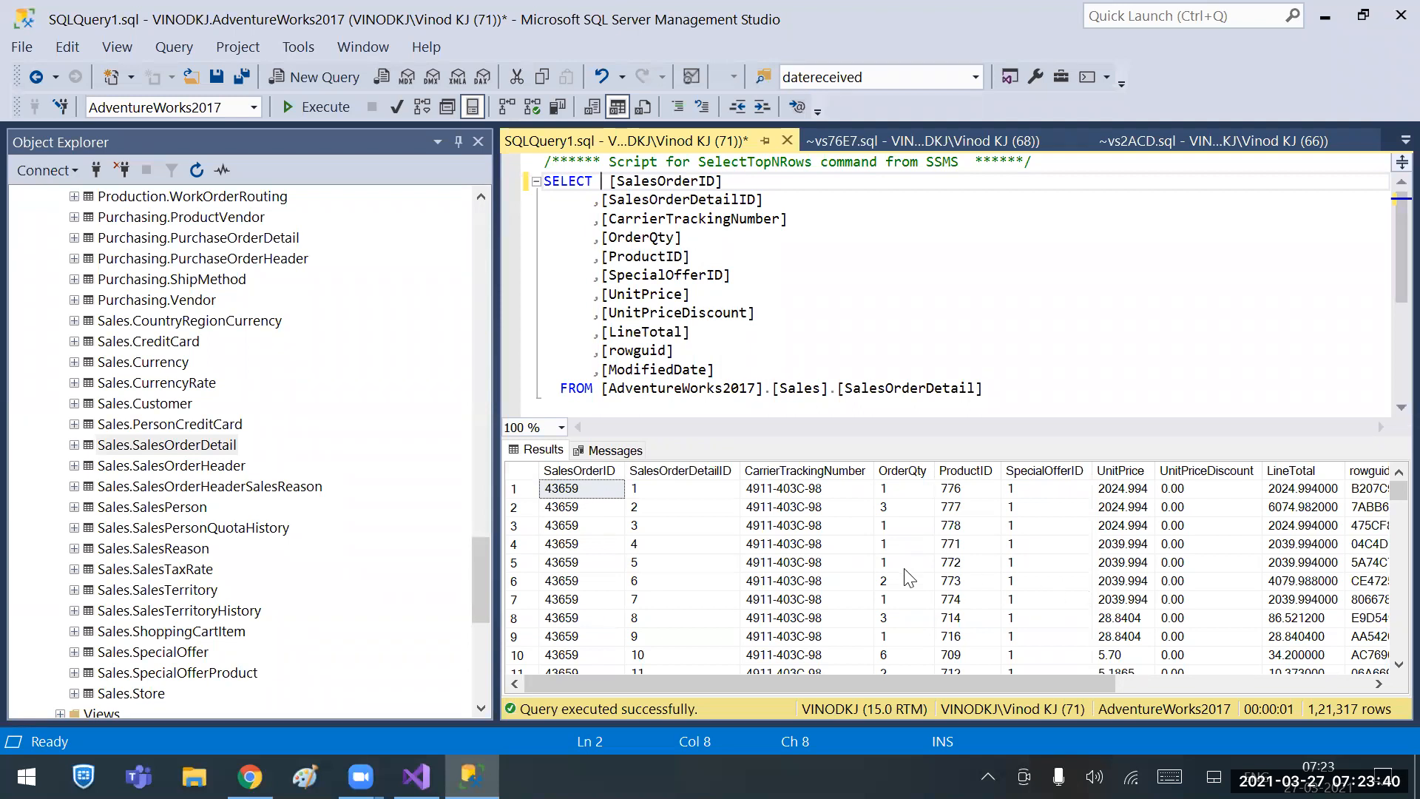
Open a blank query window, and remove the rowguid and ModifiedDate columns from the SalesOrderDetail query.
left_click(328, 72)
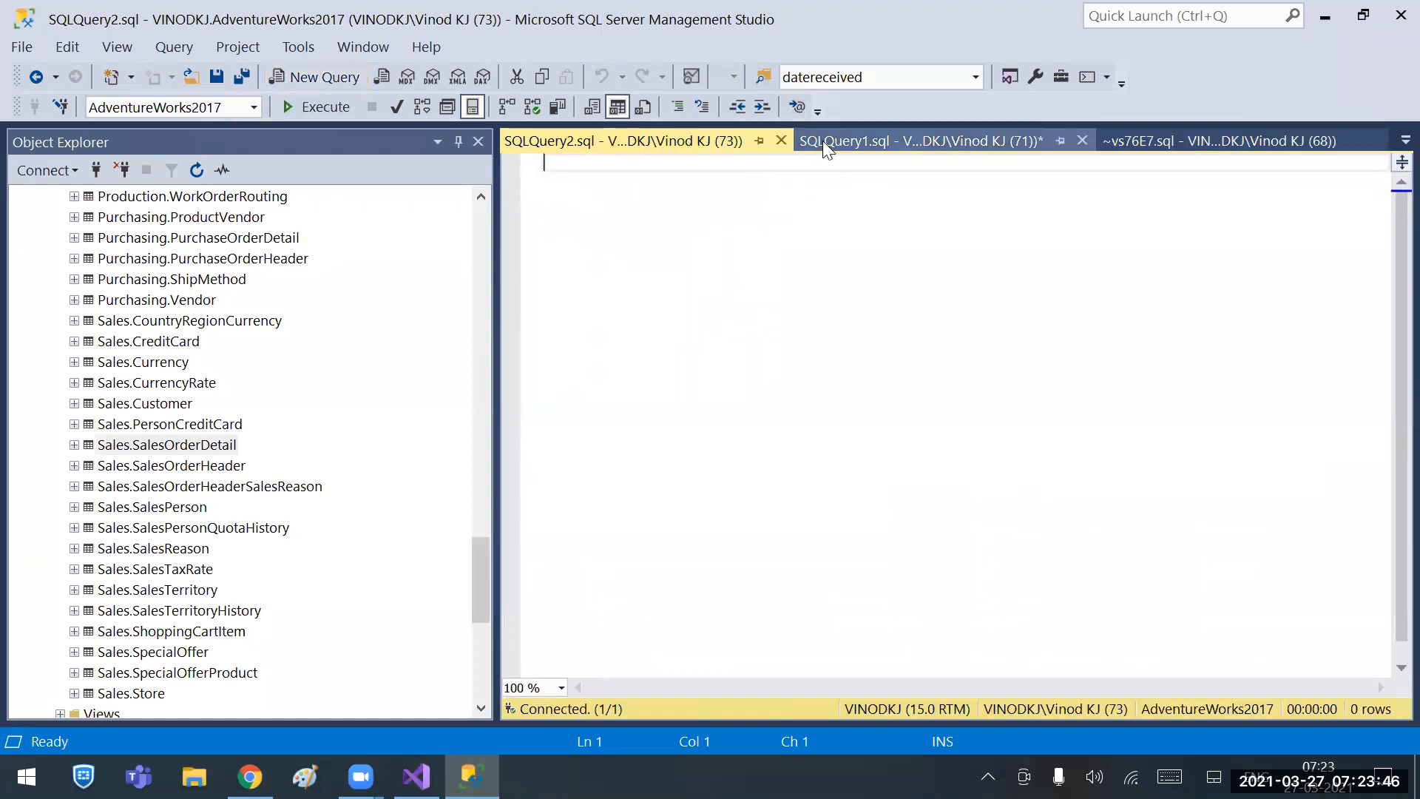
left_click(822, 140)
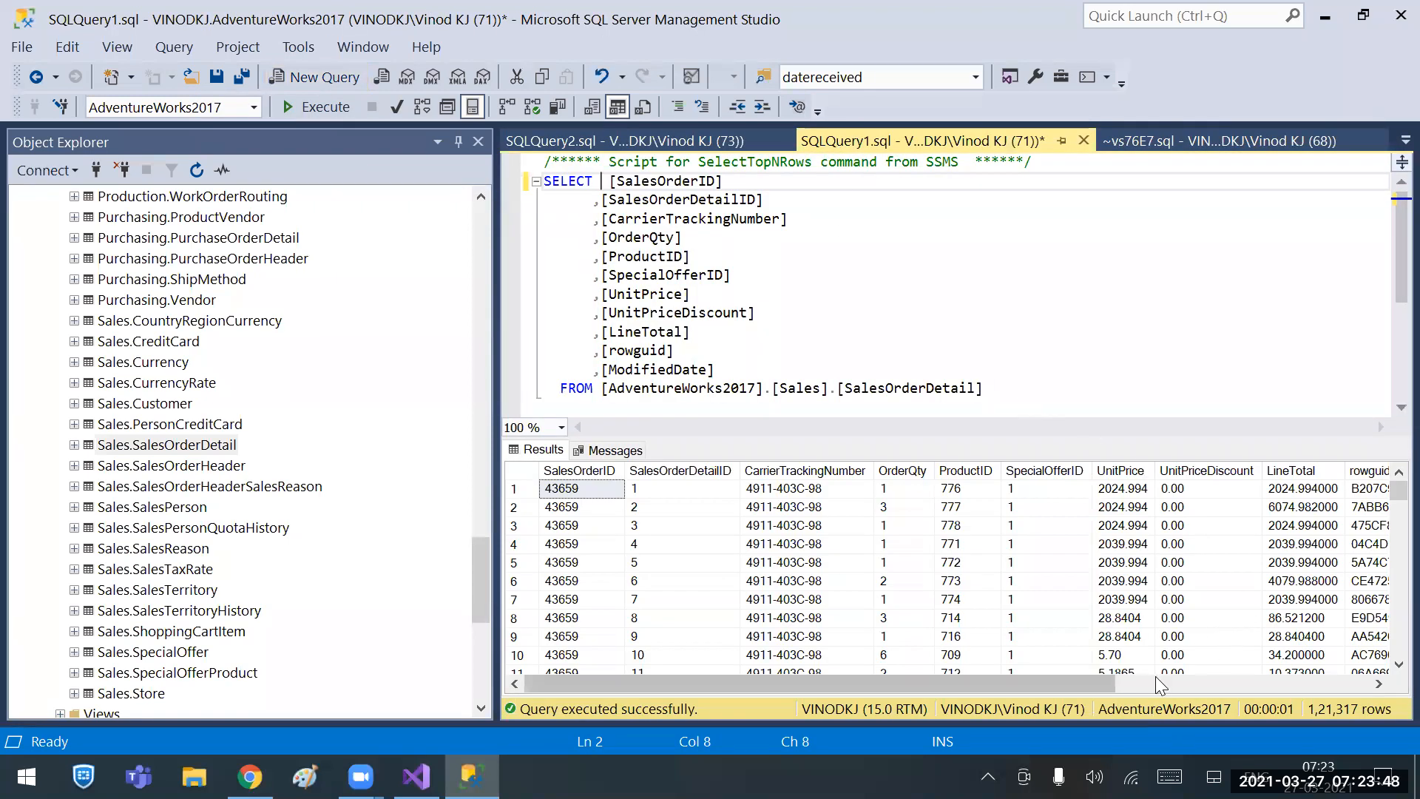
left_click(1158, 681)
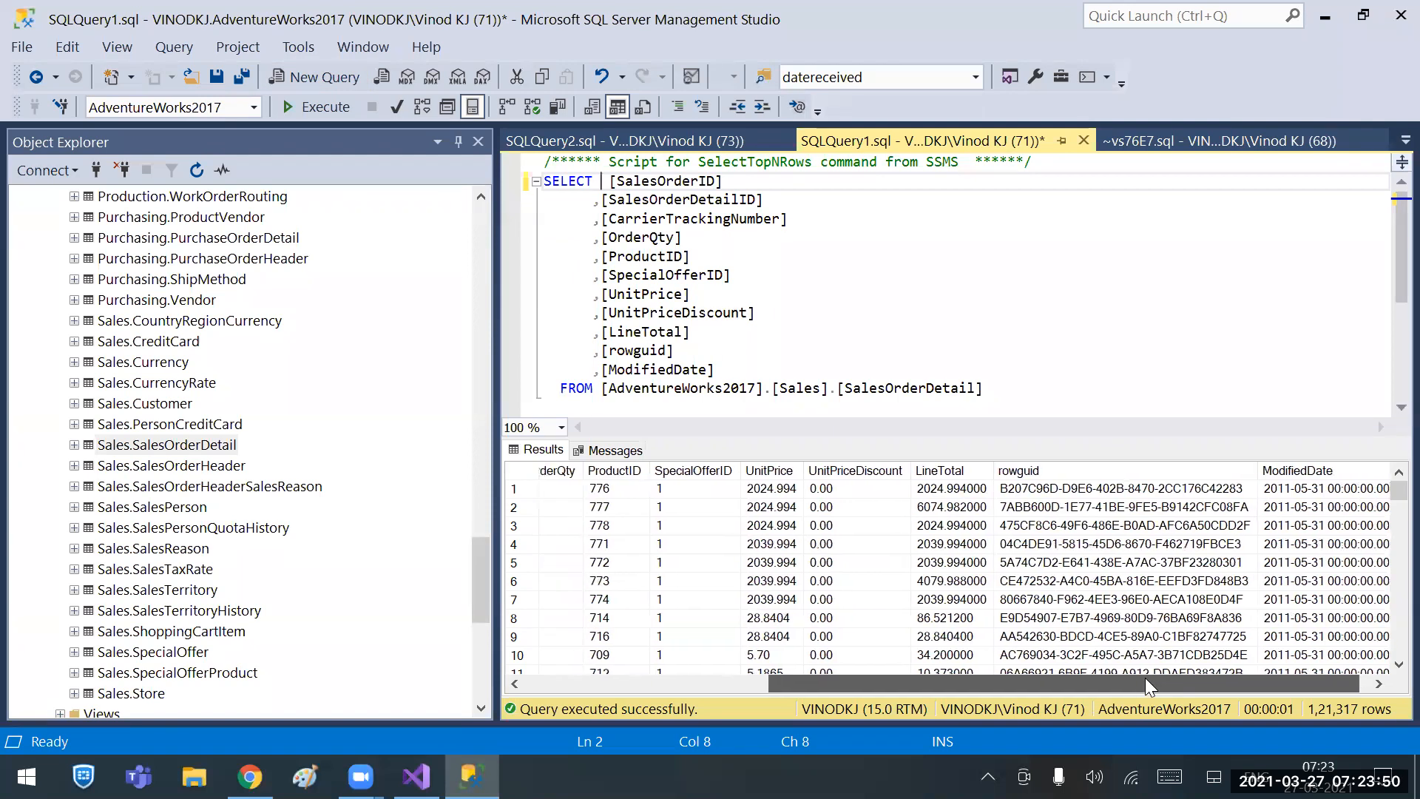
left_click_drag(701, 337, 735, 371)
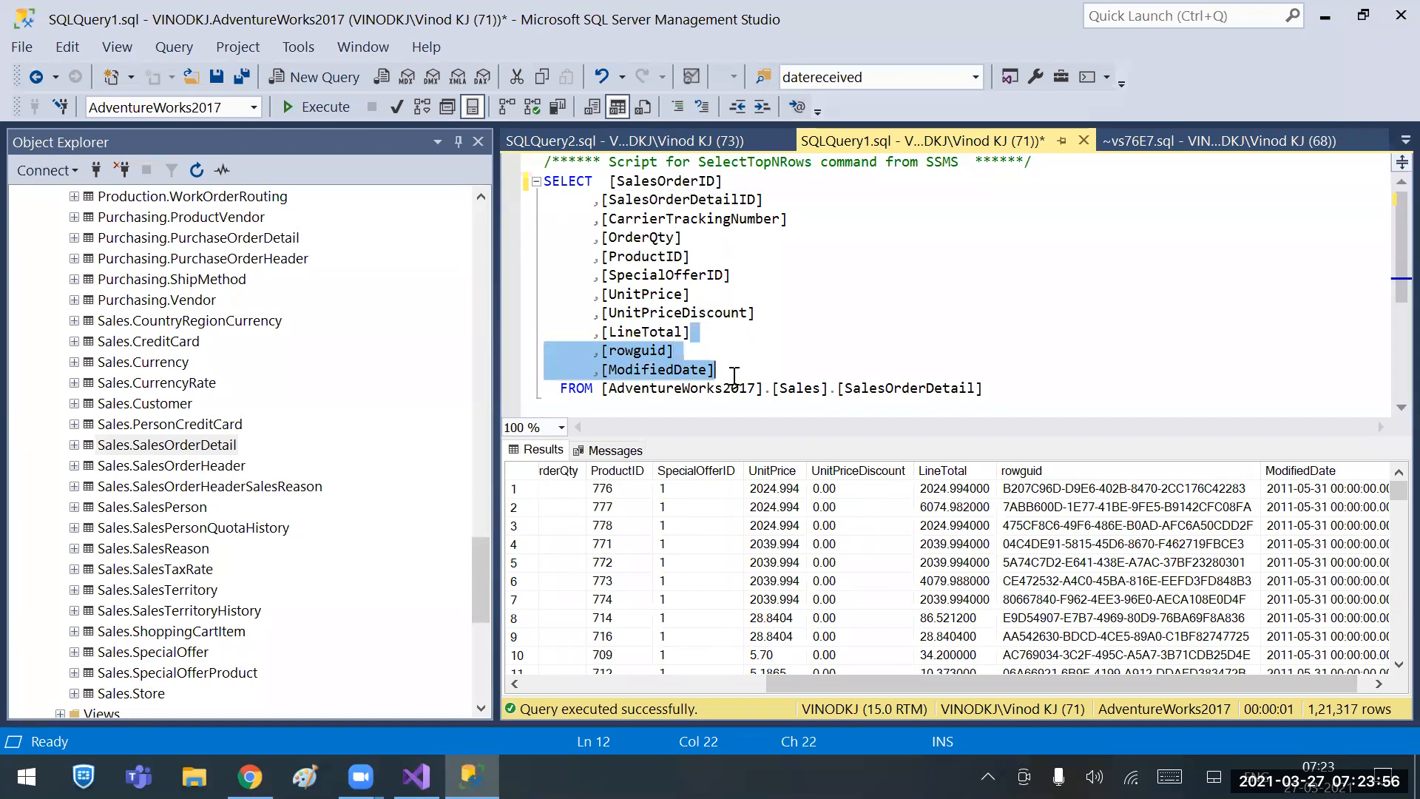
key("Delete")
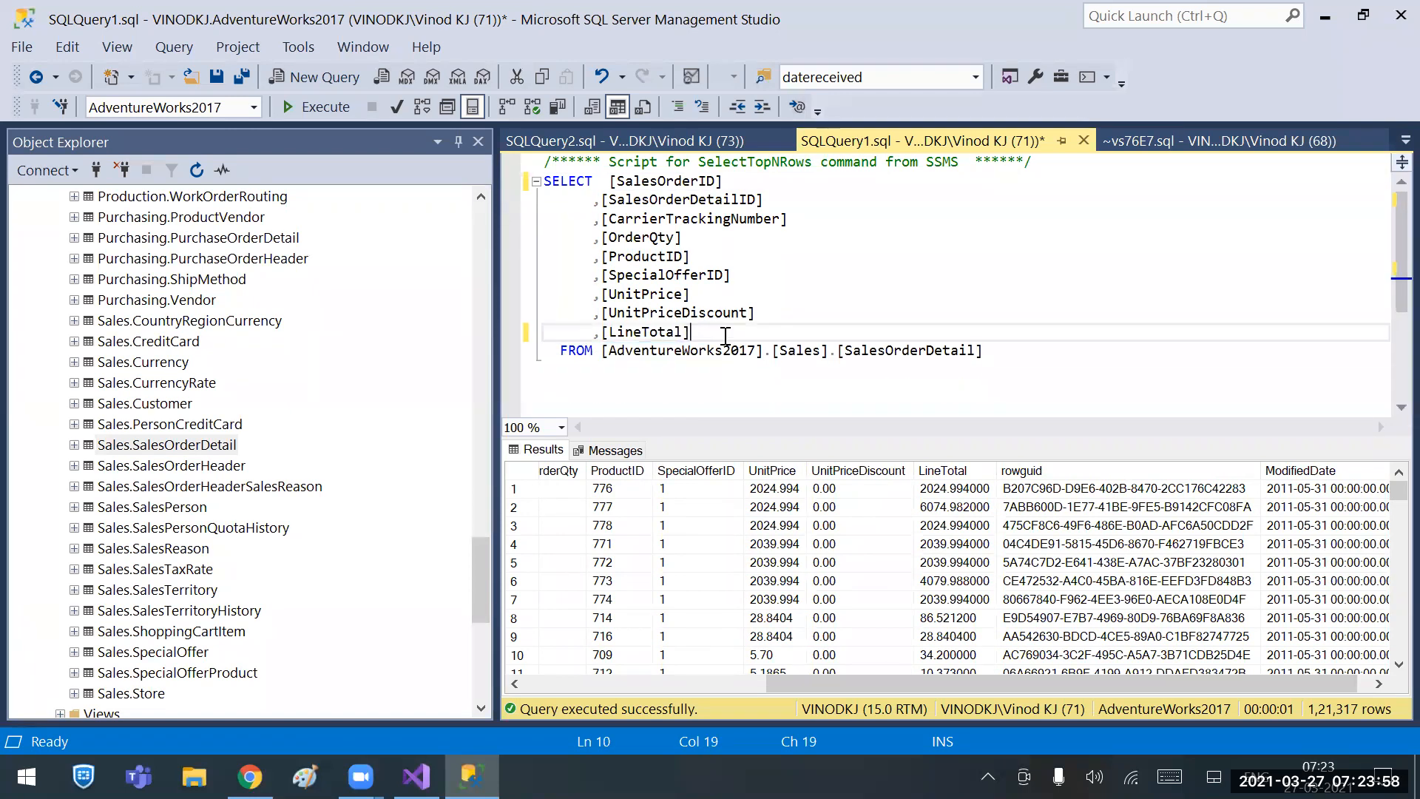
In the blank query, write the start of a statement, select * into [SalesOrderDetail], using the table name from the existing query.
mouse_move(705, 313)
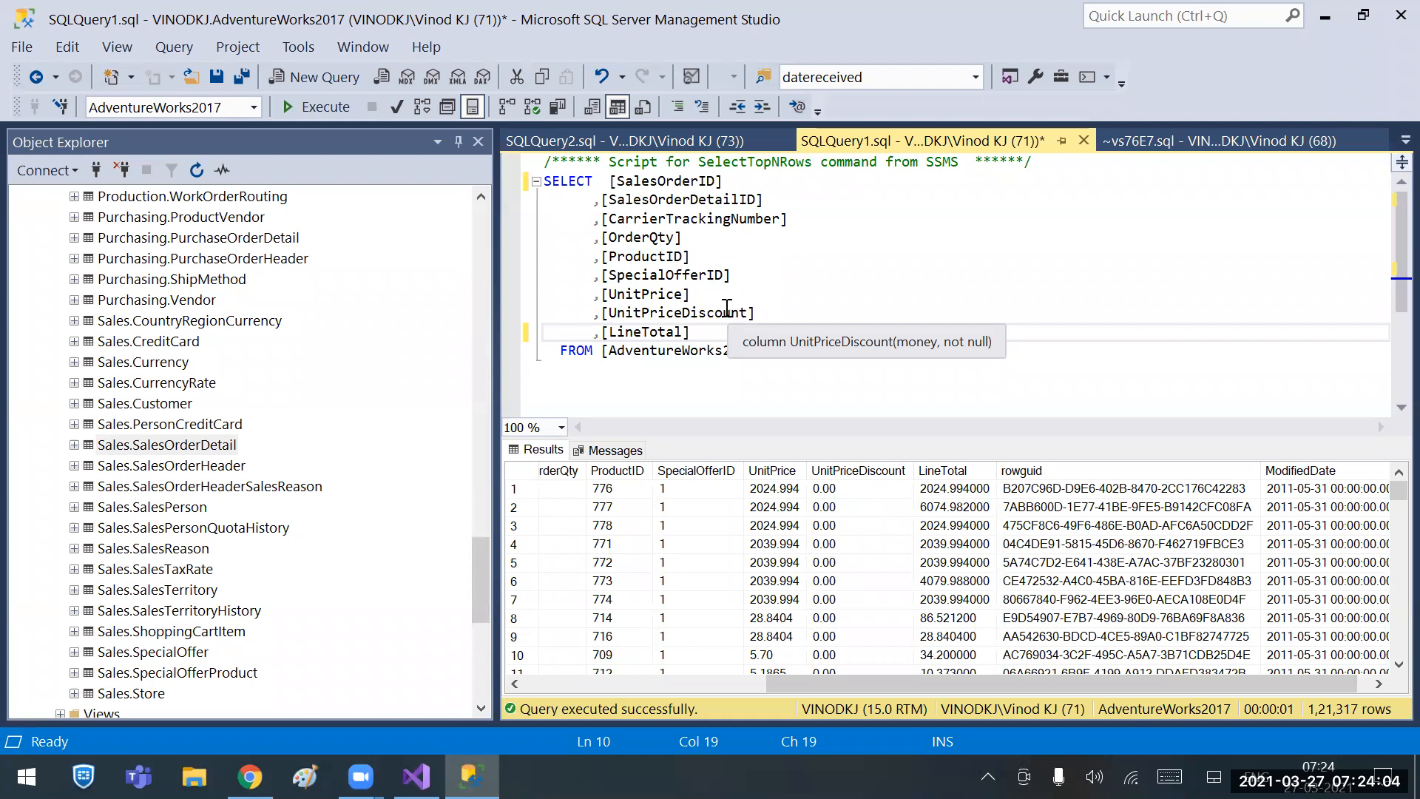
left_click(646, 142)
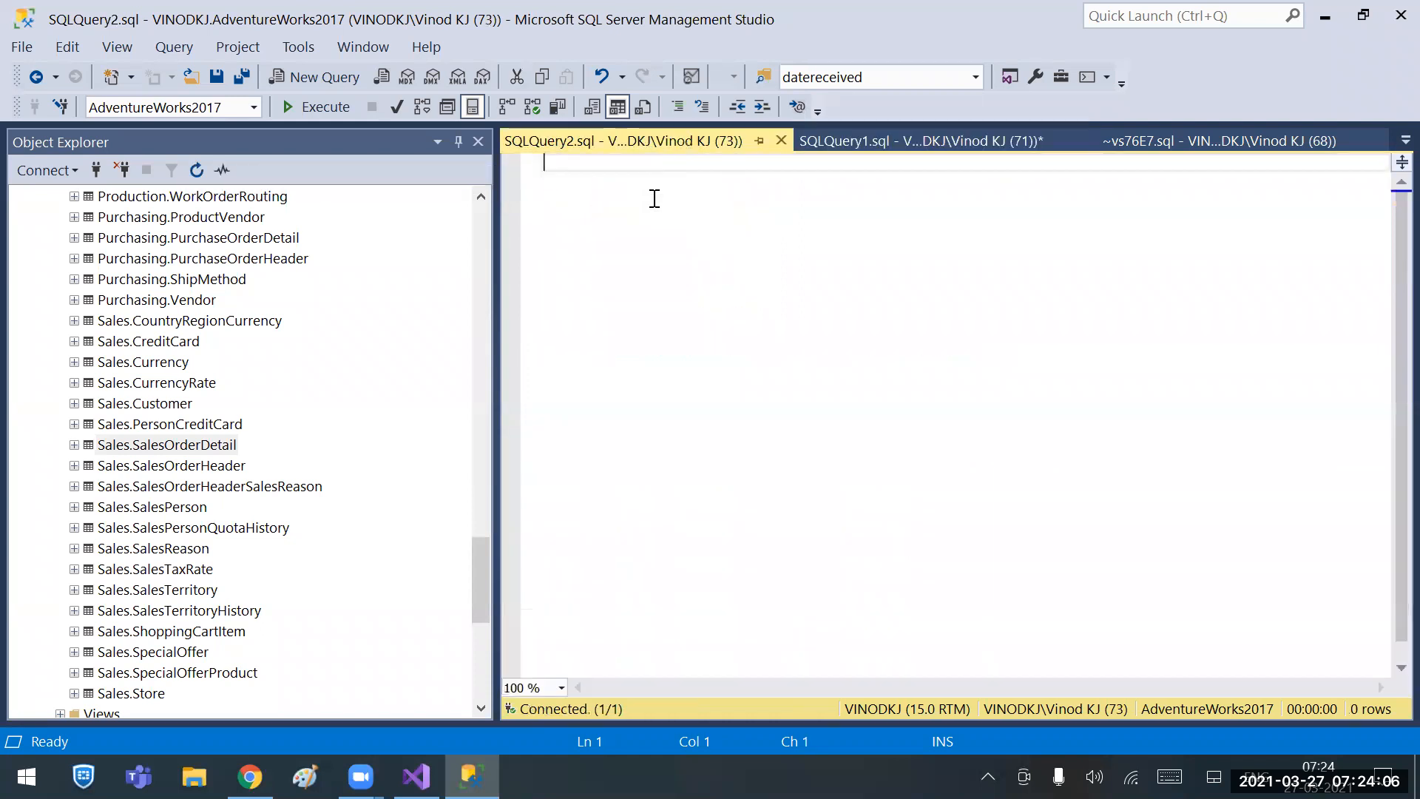
key("Return")
key("Return")
type("sele")
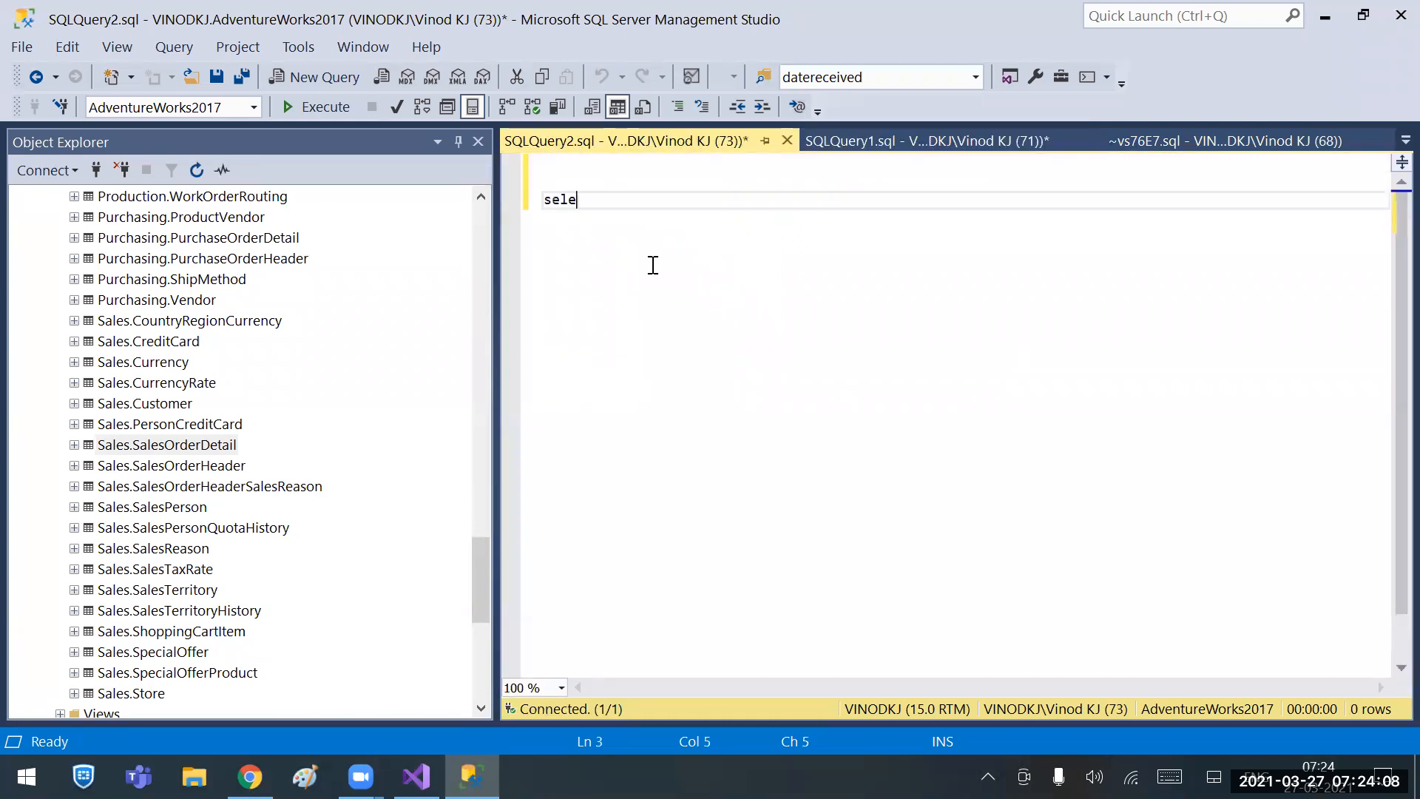
type("ct * into")
left_click(890, 141)
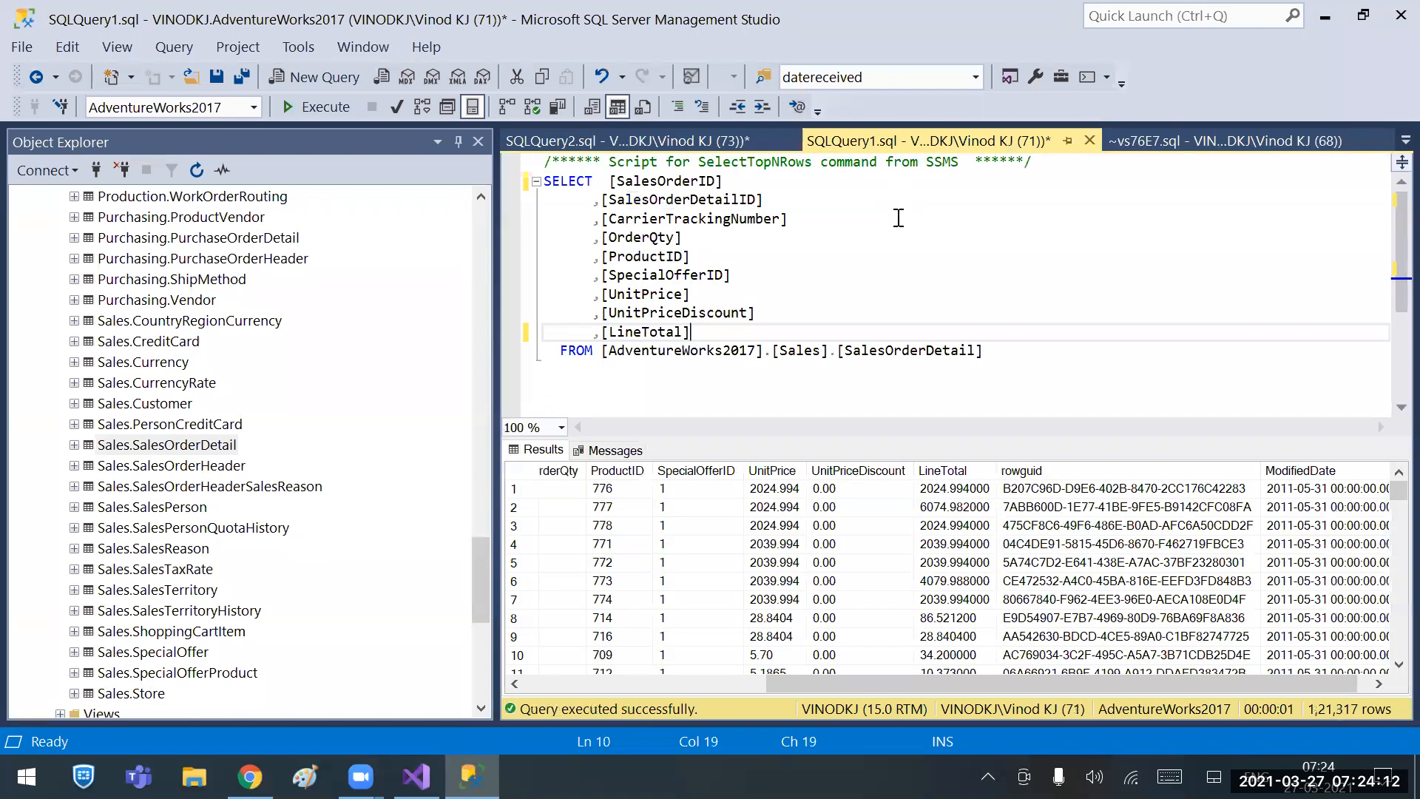
double_click(917, 352)
key("ctrl+c")
left_click(603, 142)
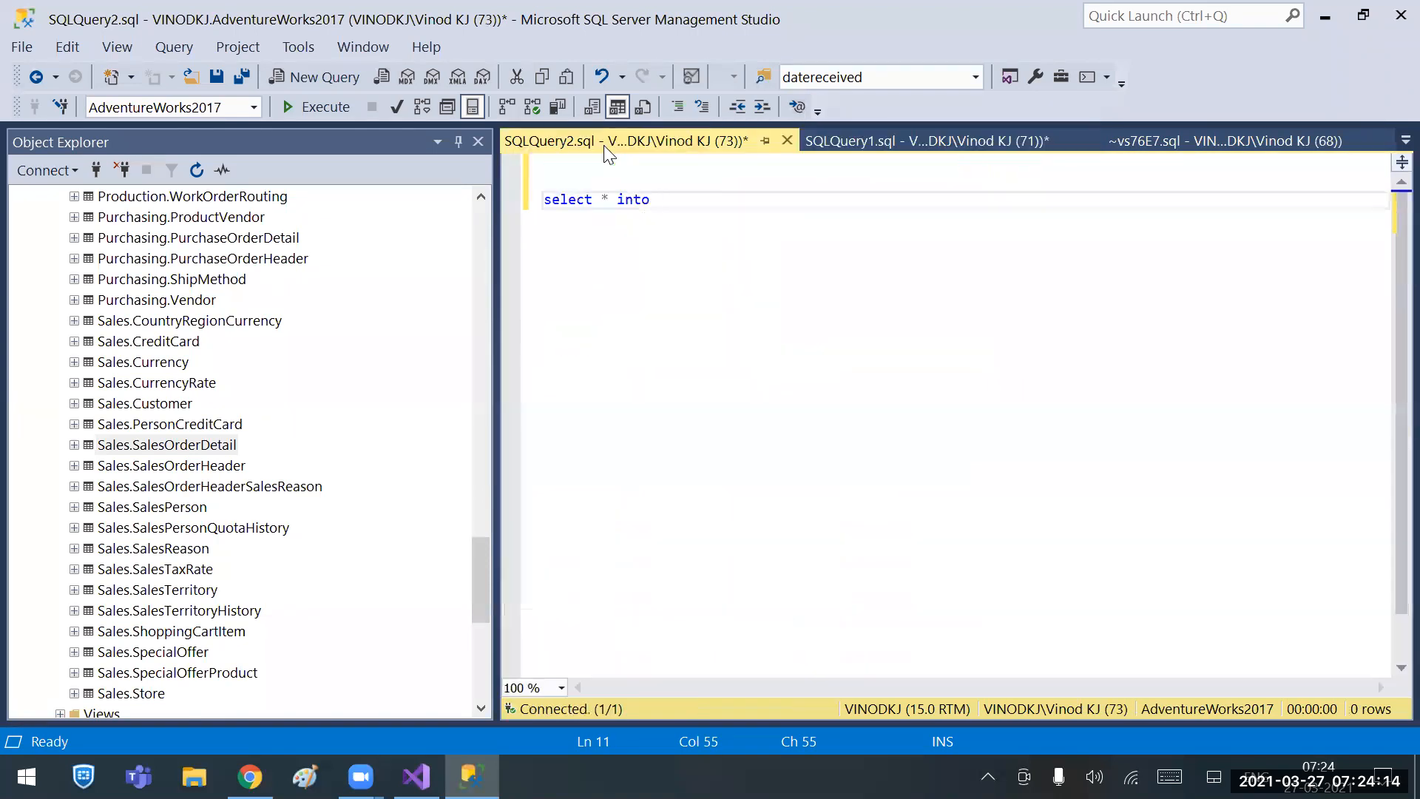
key("ctrl+v")
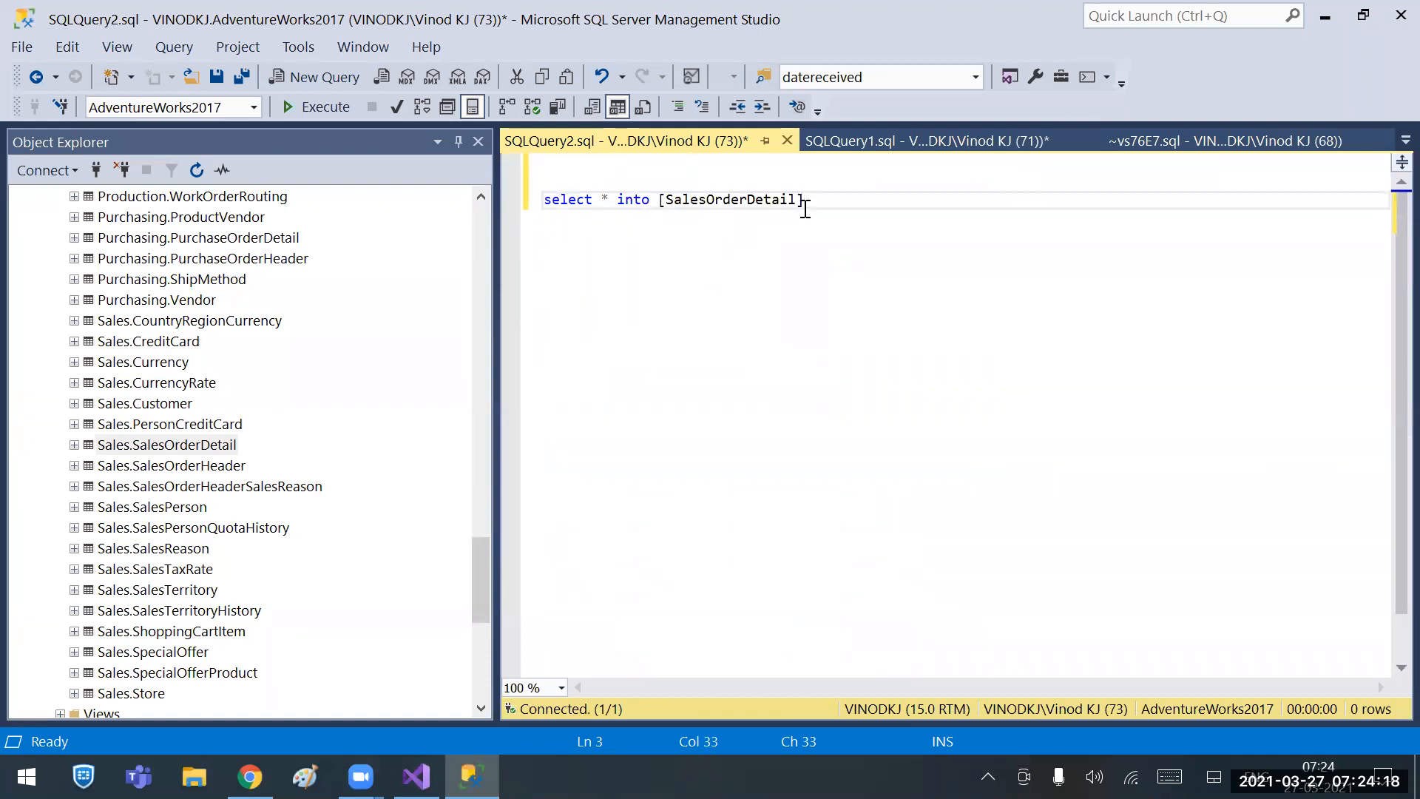
Complete the statement with from [AdventureWorks2017].[Sales].[SalesOrderDetail], reusing the source reference in the other query.
type("from")
left_click(856, 142)
left_click_drag(1024, 355, 601, 352)
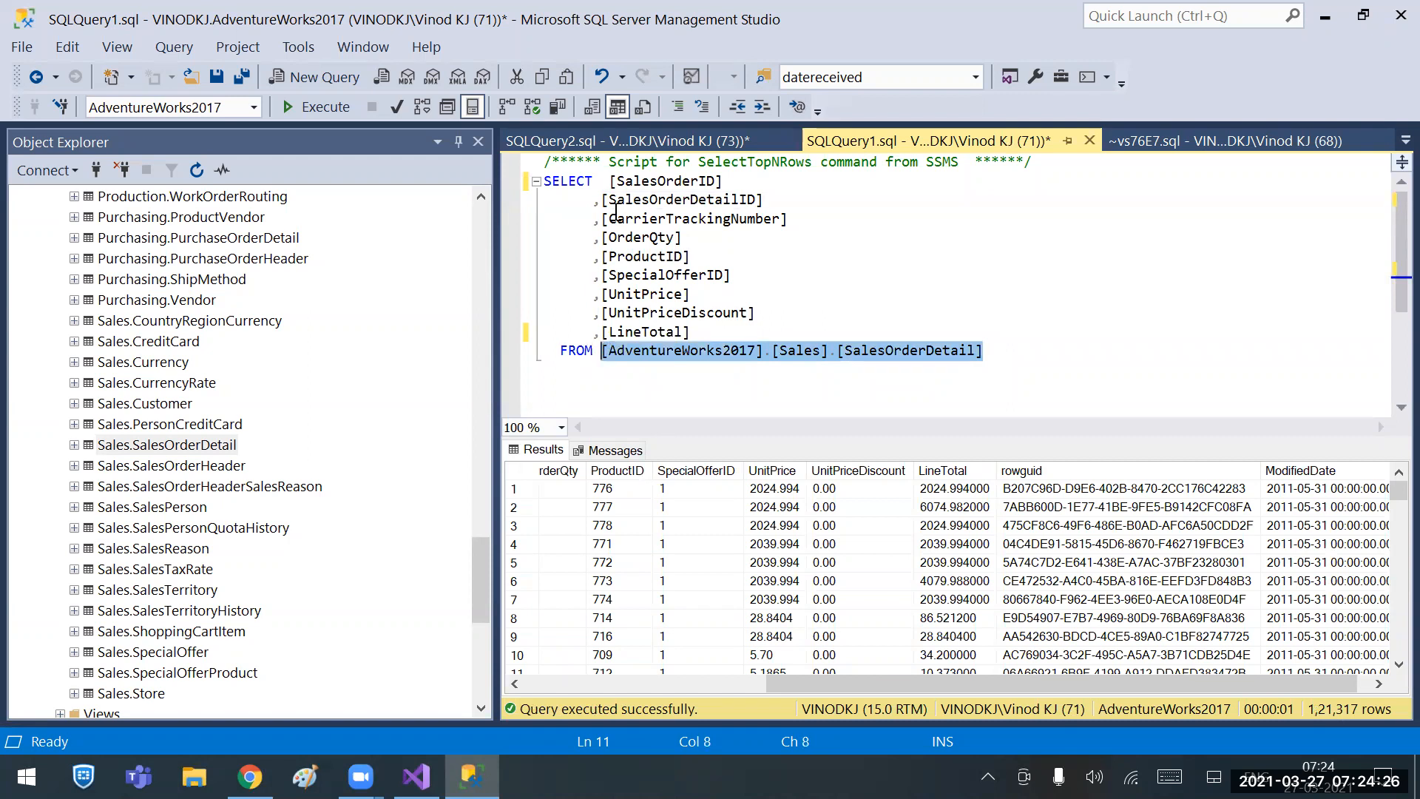
left_click(635, 139)
type("[AdventureWorks2017].[Sales].[SalesOrderDetail]")
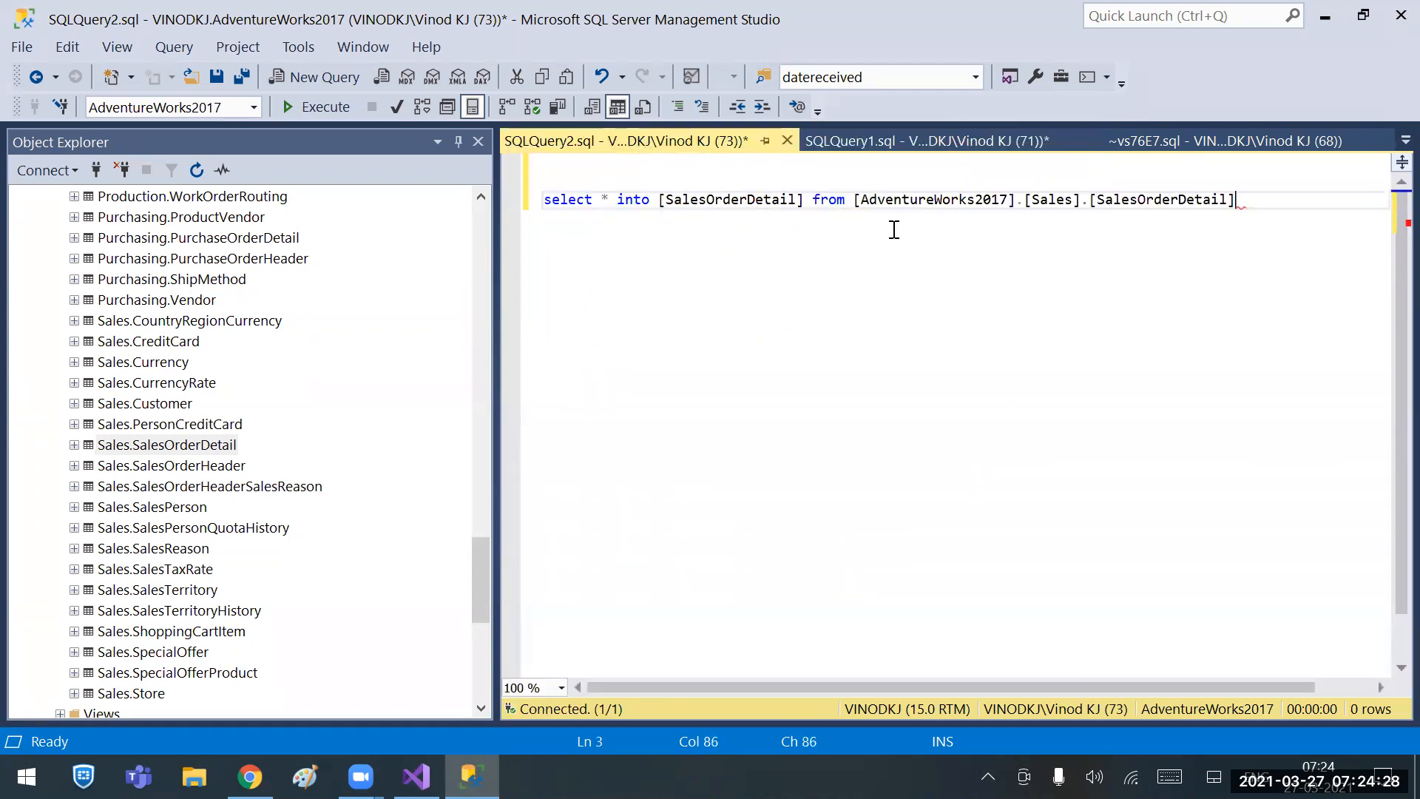
Replace the asterisk with the other query's column list from SalesOrderID through LineTotal, and execute the statement in AdventureWorks2017.
left_click(887, 140)
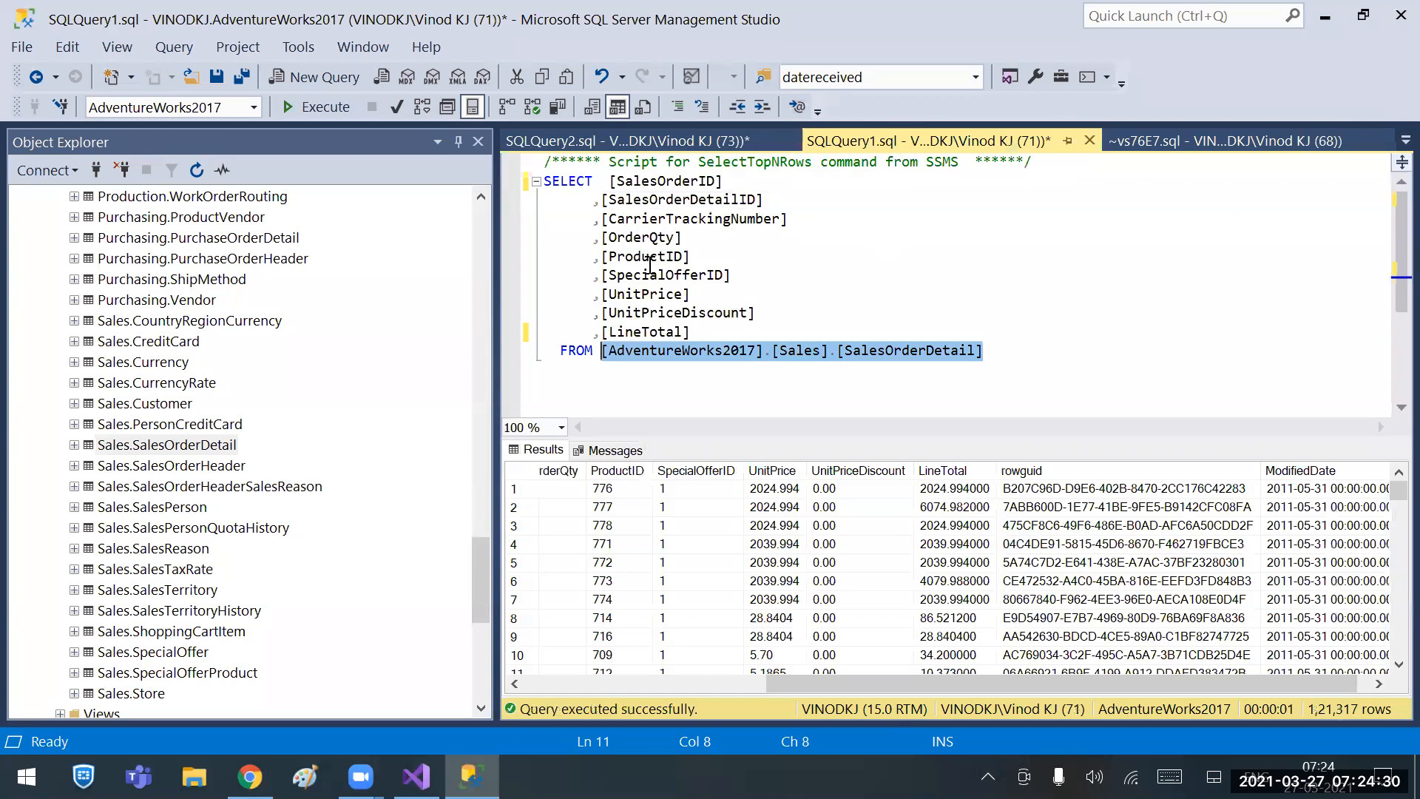
left_click_drag(693, 329, 608, 187)
key("ctrl+c")
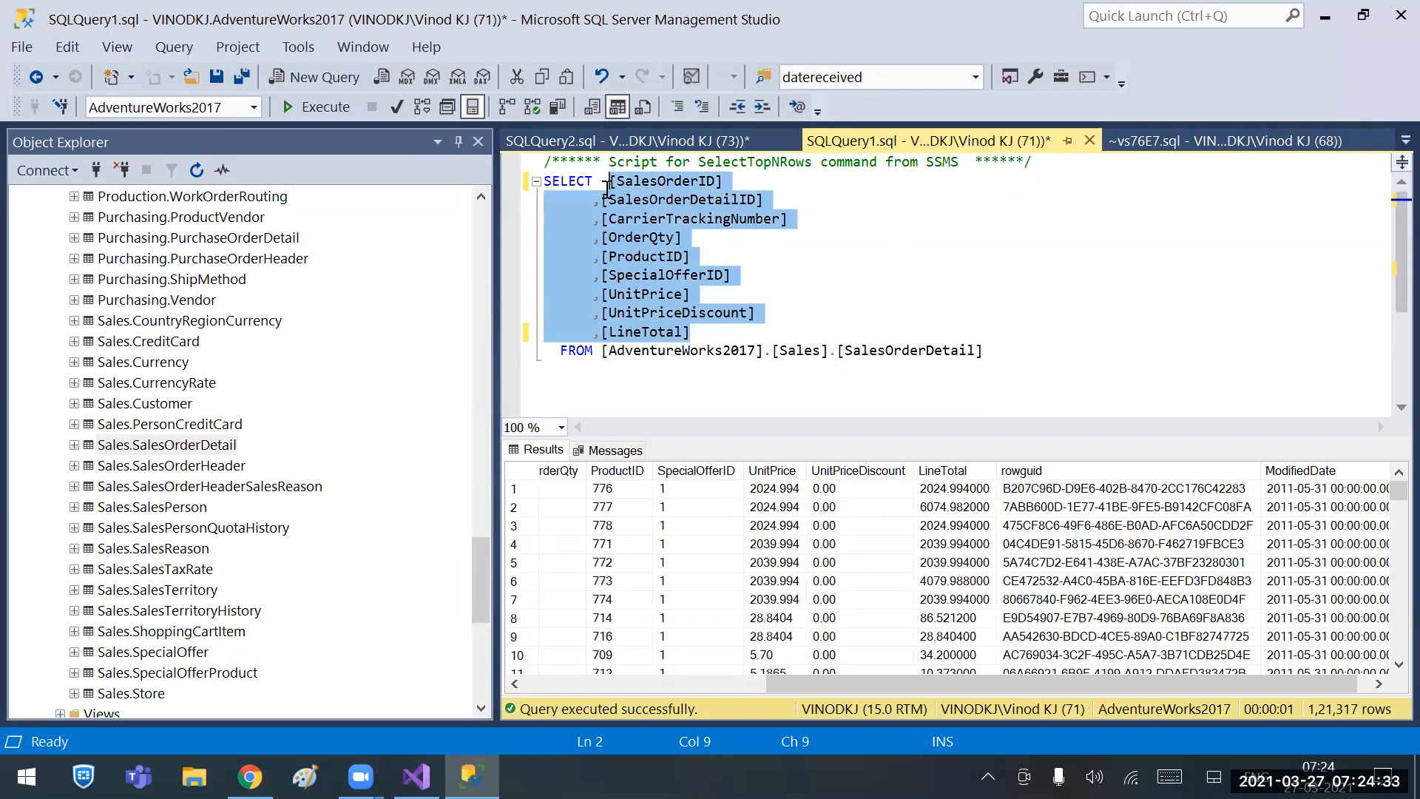
left_click(610, 134)
left_click_drag(610, 197, 603, 196)
key("ctrl+v")
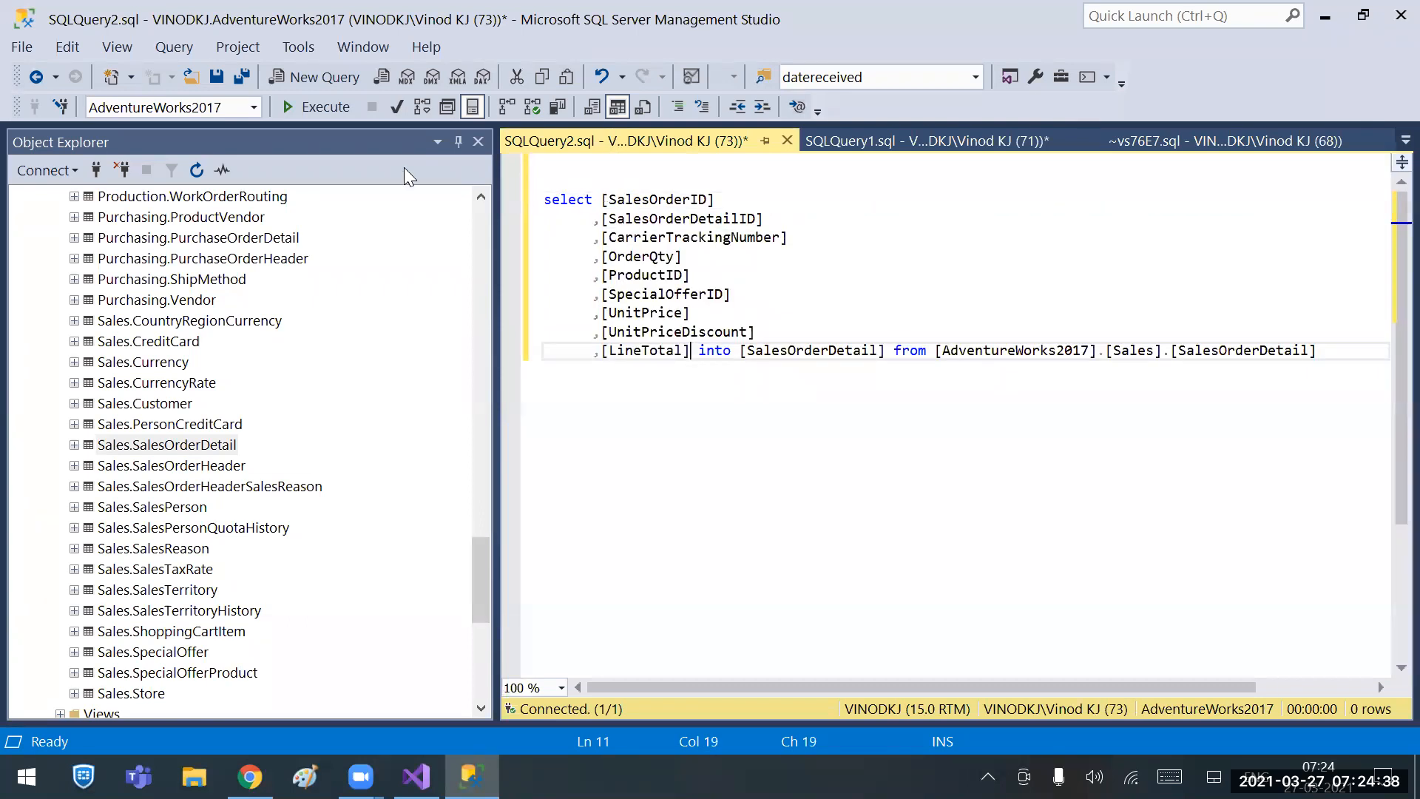
left_click(306, 111)
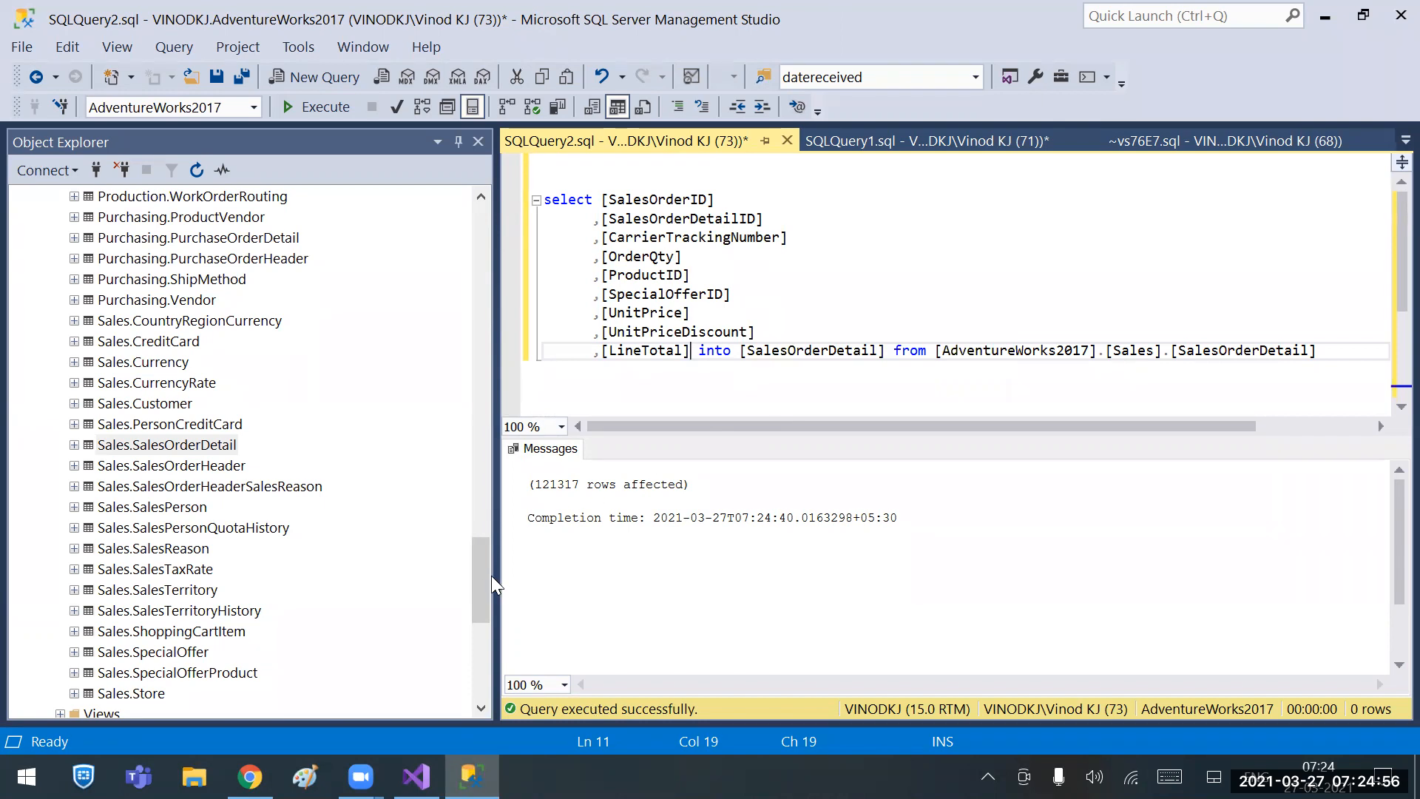
Set the query's database to MSBIBatch17 and execute the full select into statement there.
left_click_drag(479, 568, 488, 671)
left_click(992, 350)
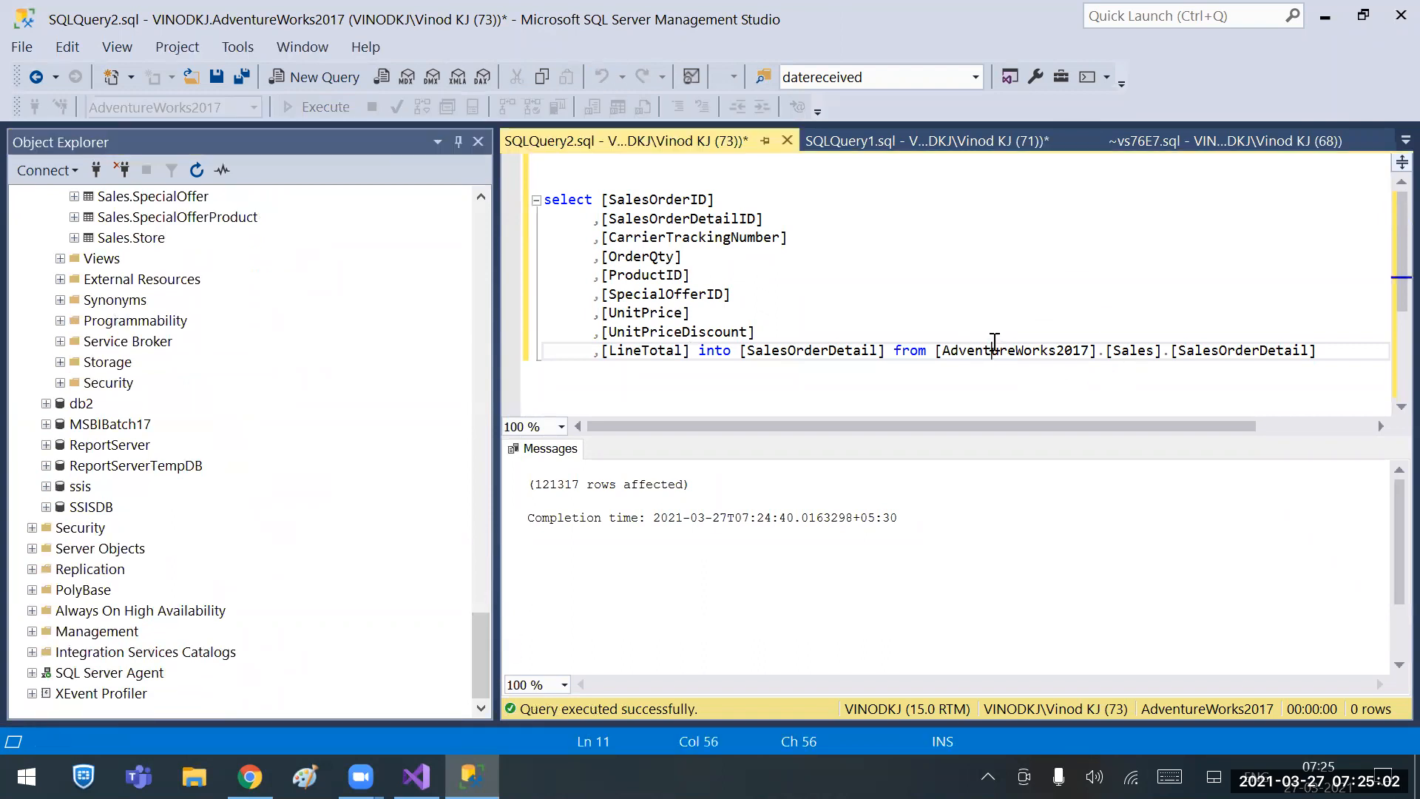
left_click_drag(1343, 369, 564, 222)
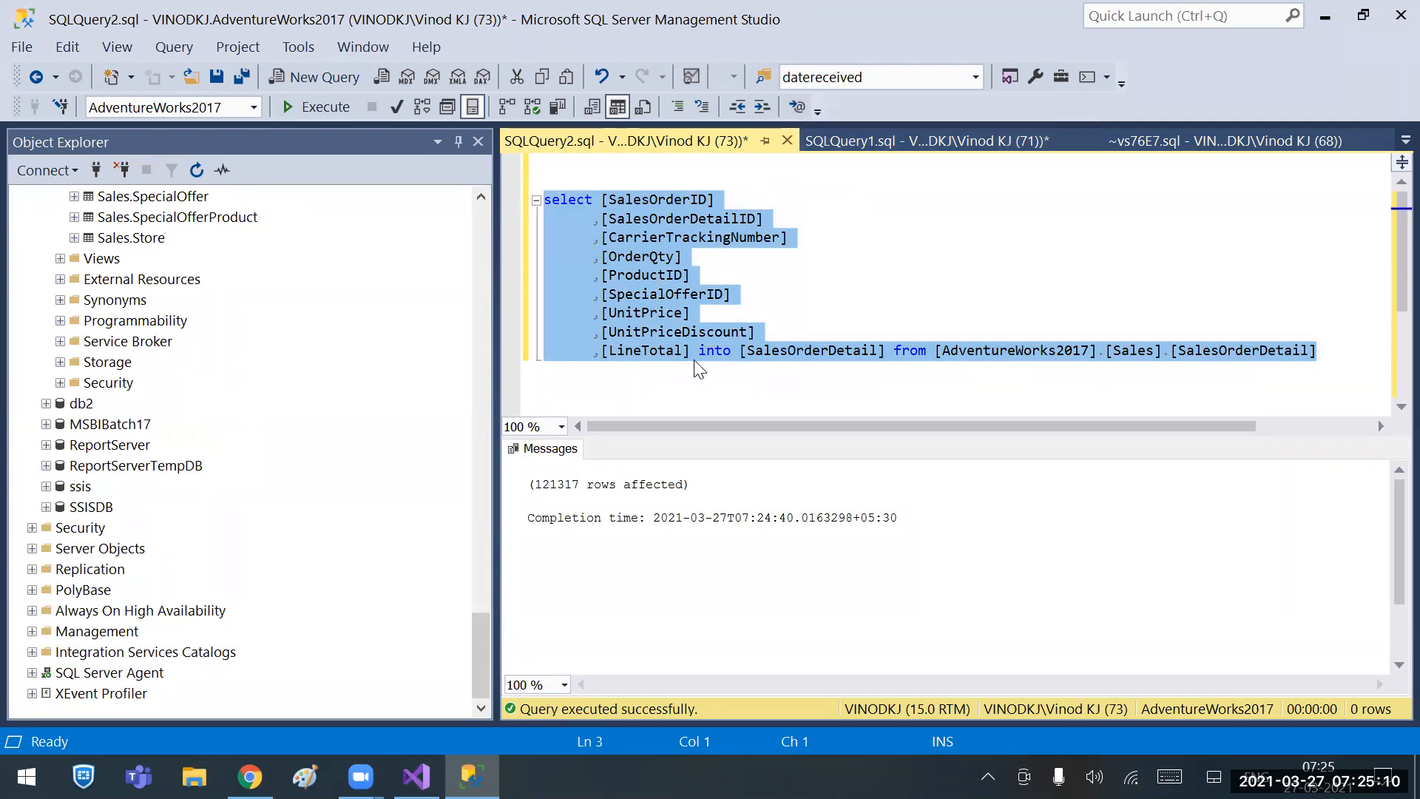
left_click(253, 107)
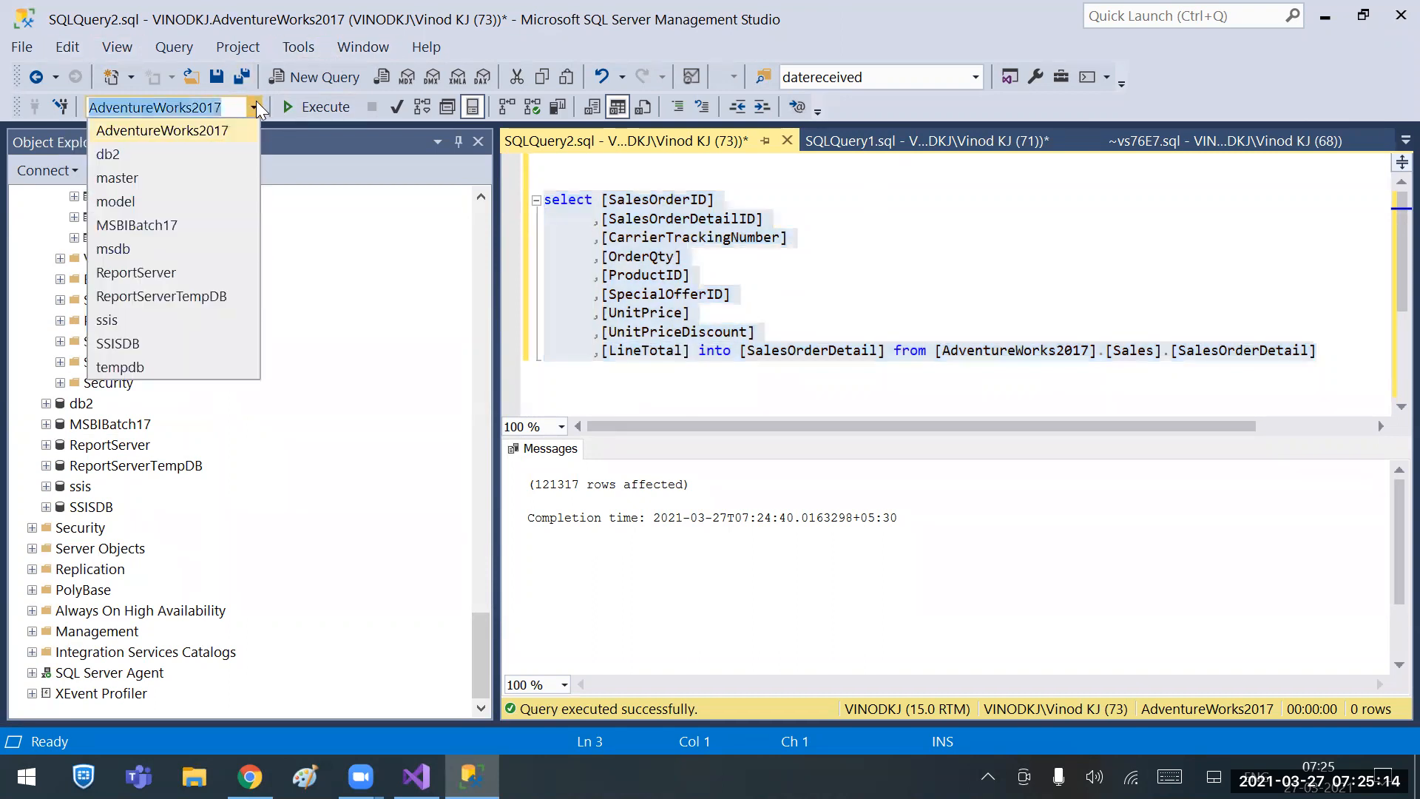
left_click(154, 215)
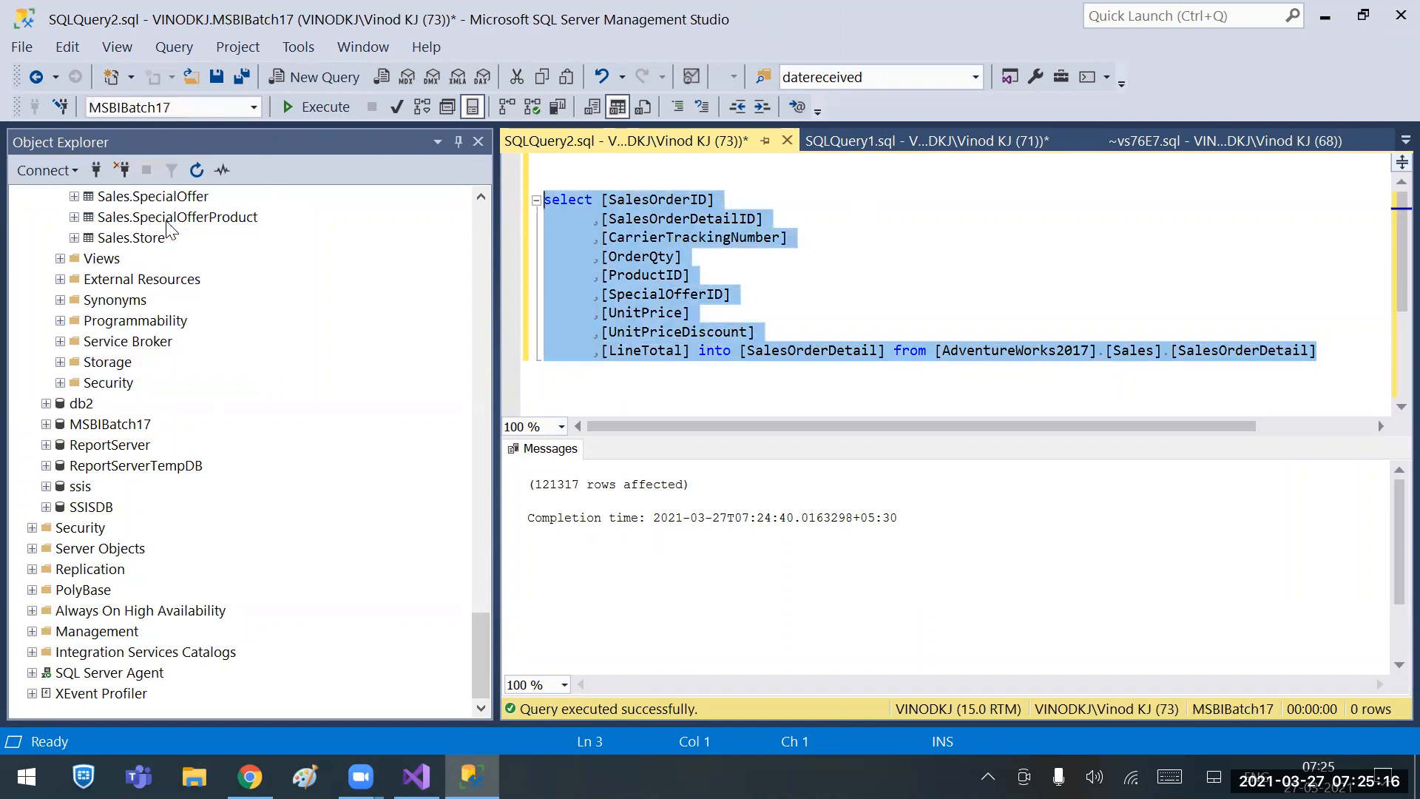
left_click(322, 105)
left_click(868, 278)
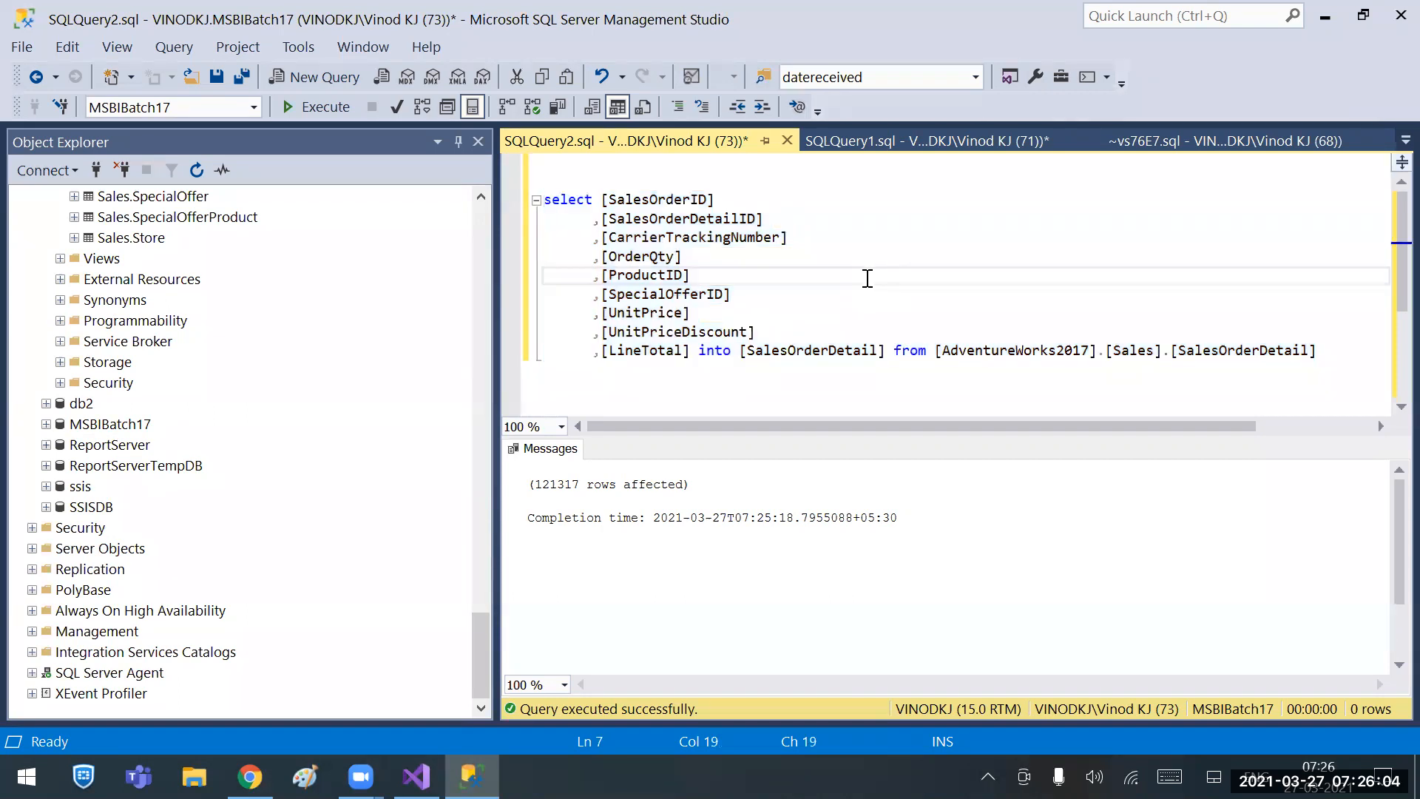
Set the query's database to ssis, add top 0 after select, and execute the statement to create an empty SalesOrderDetail table.
left_click(255, 108)
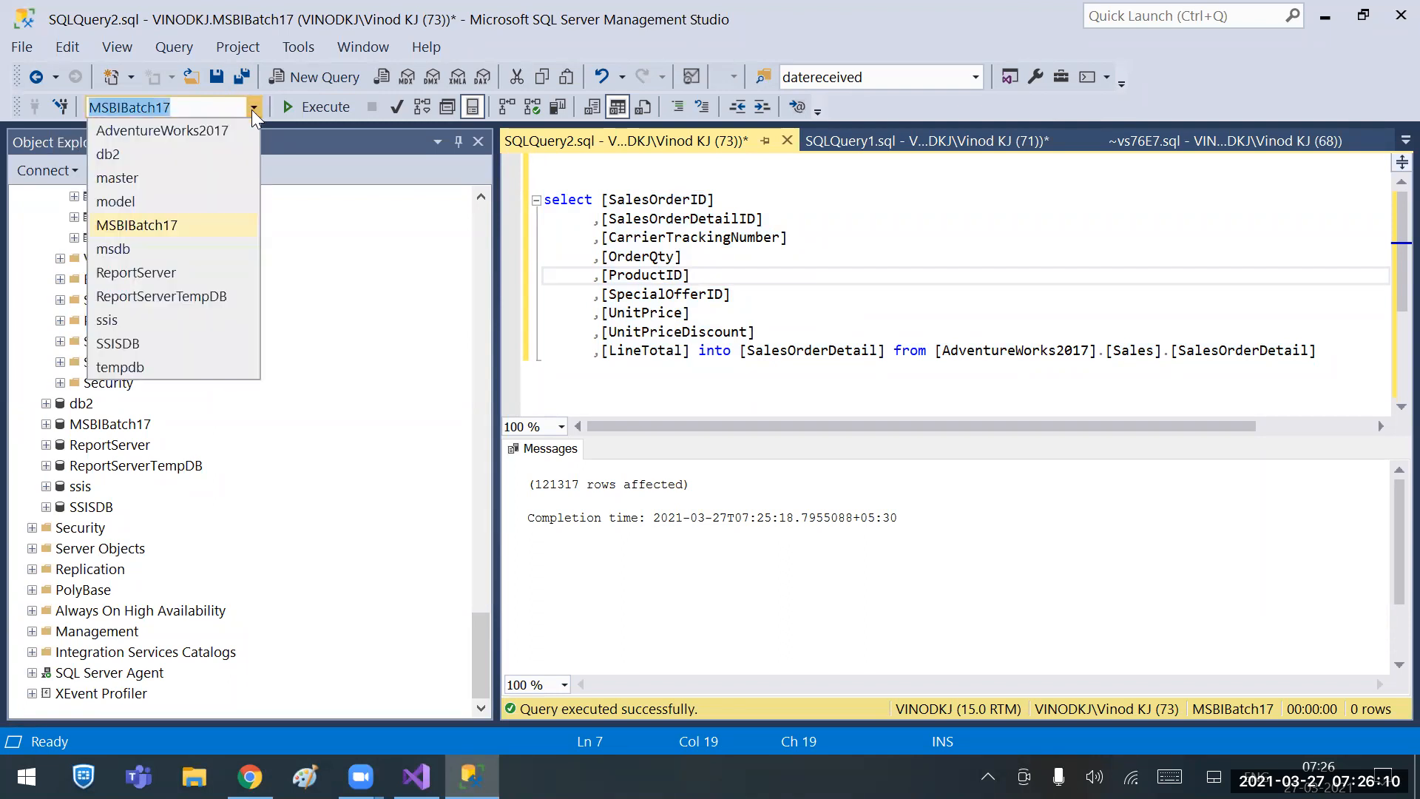
left_click(117, 321)
left_click(770, 291)
left_click(793, 280)
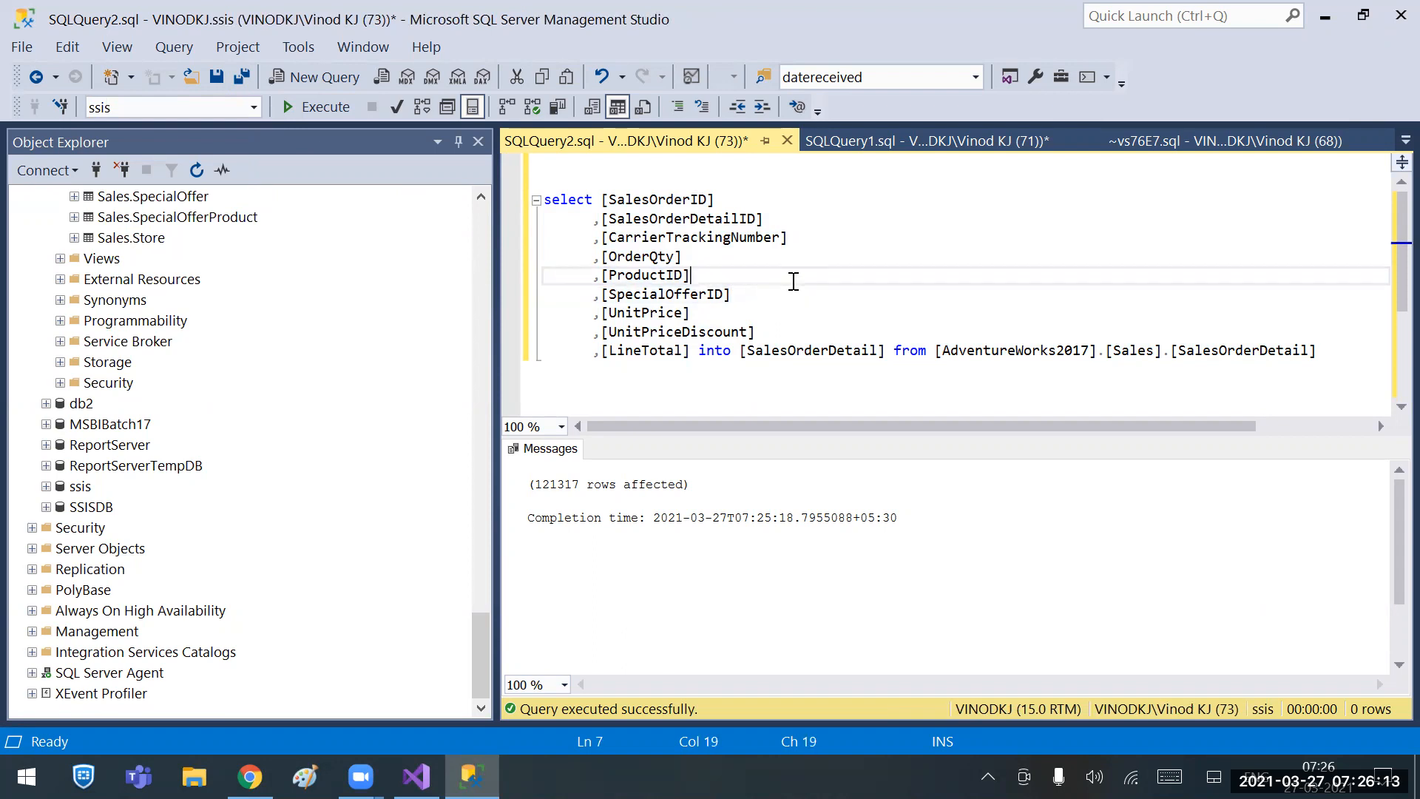
left_click(600, 196)
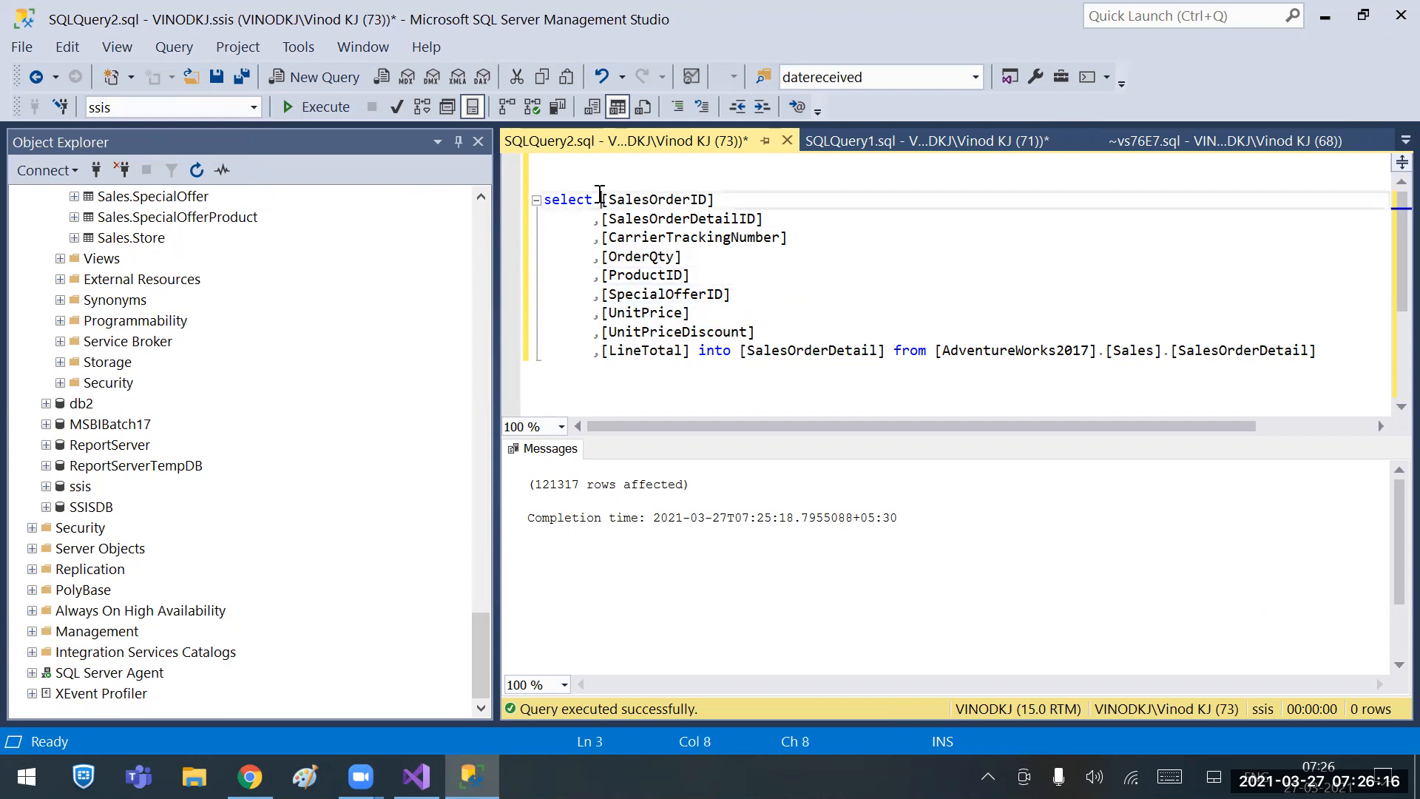
type("top 0")
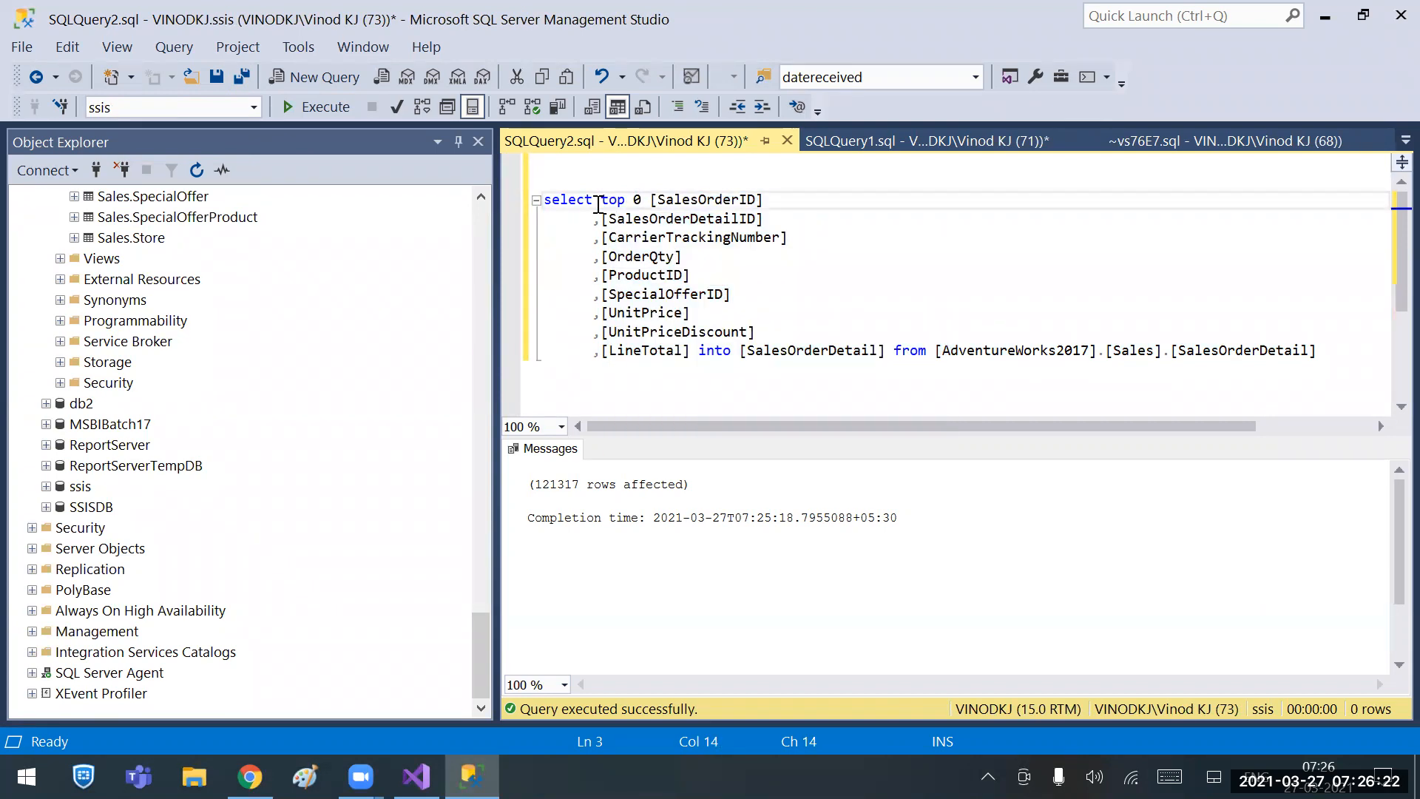
left_click_drag(1338, 356, 551, 180)
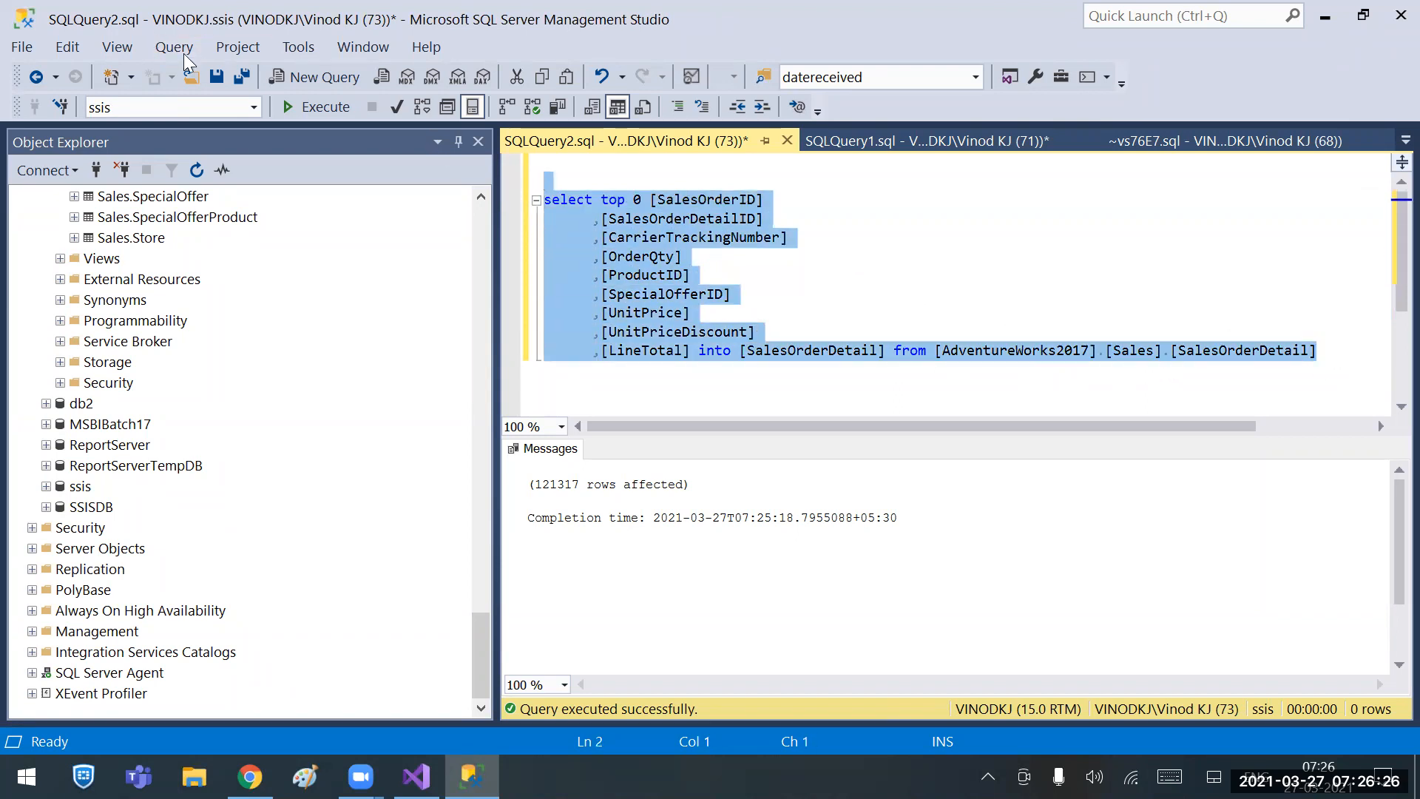
left_click(314, 108)
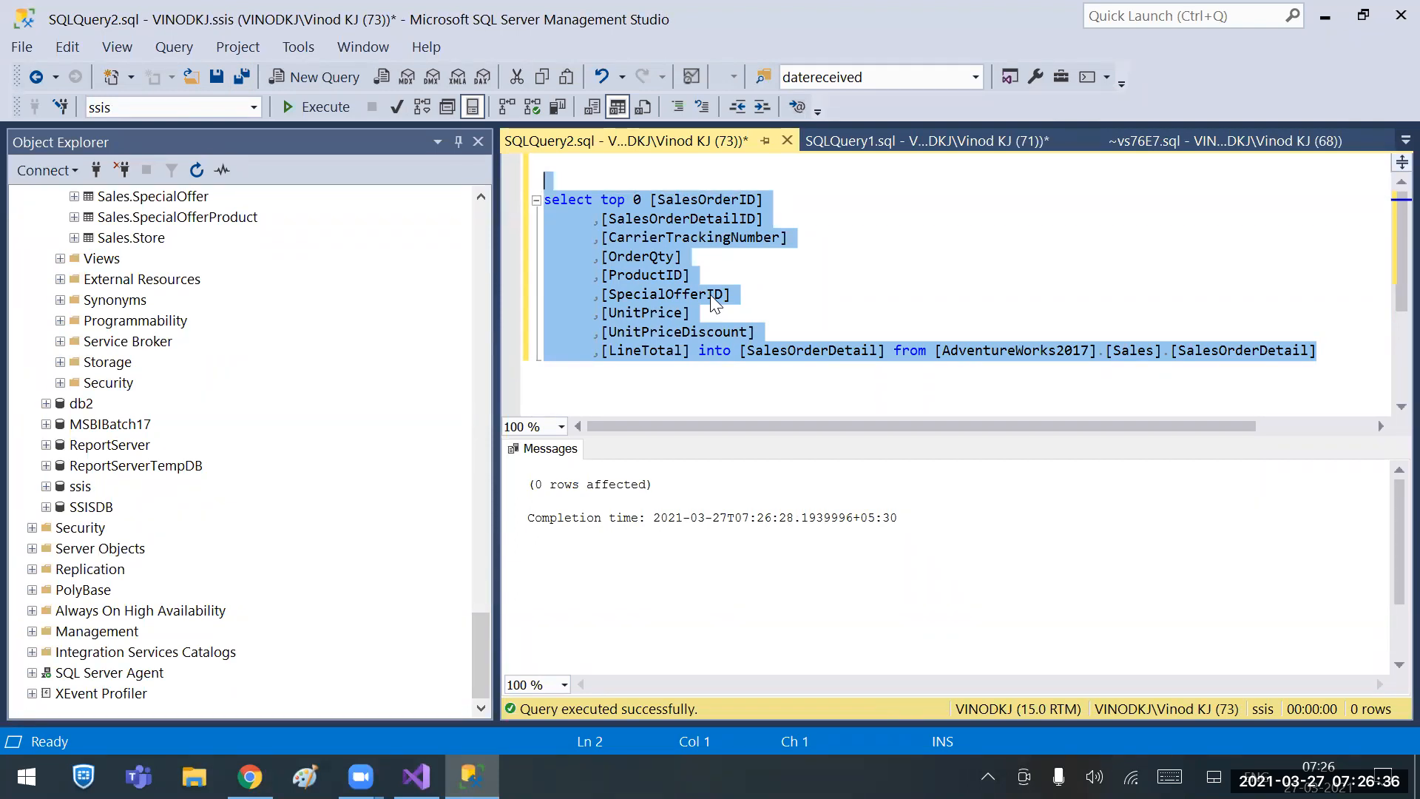
double_click(787, 349)
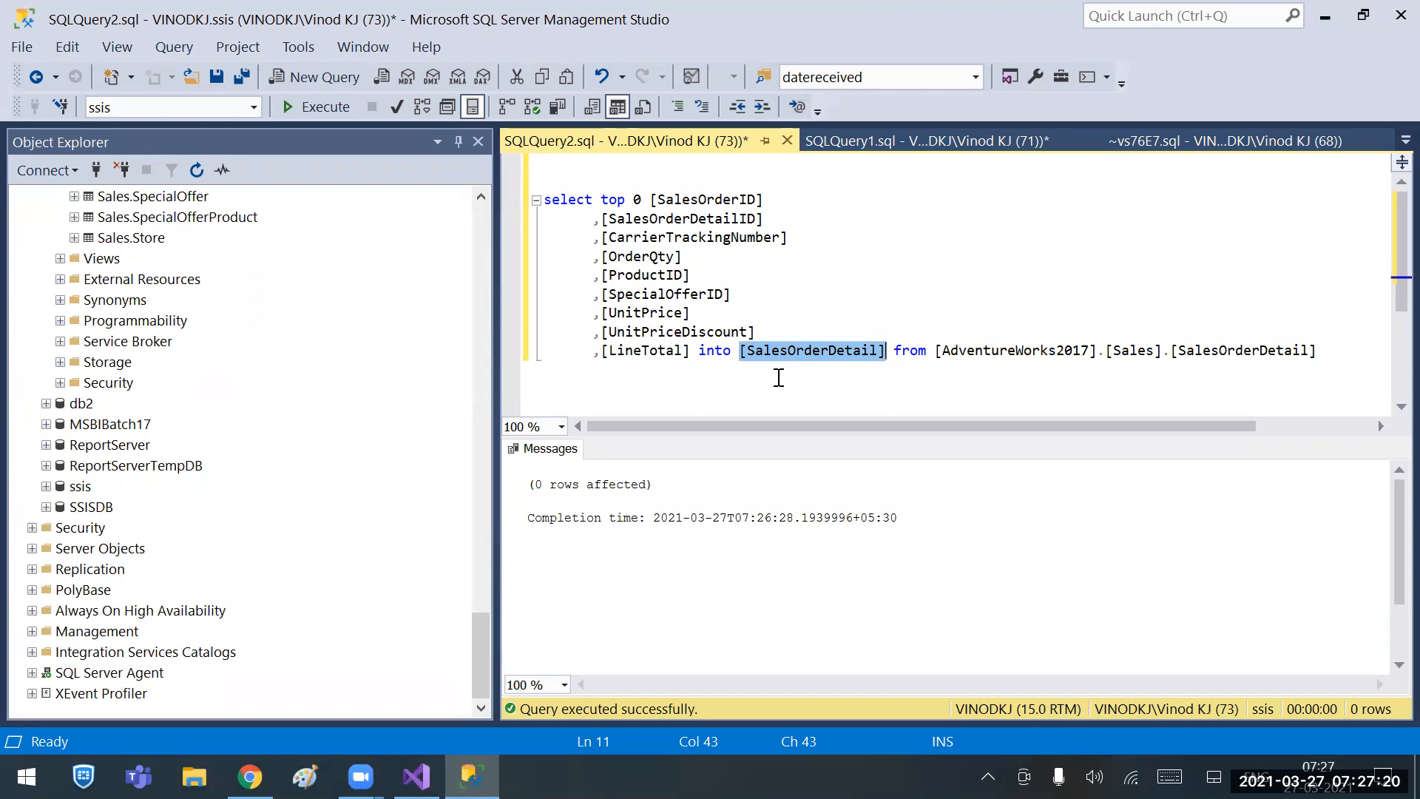
left_click(921, 131)
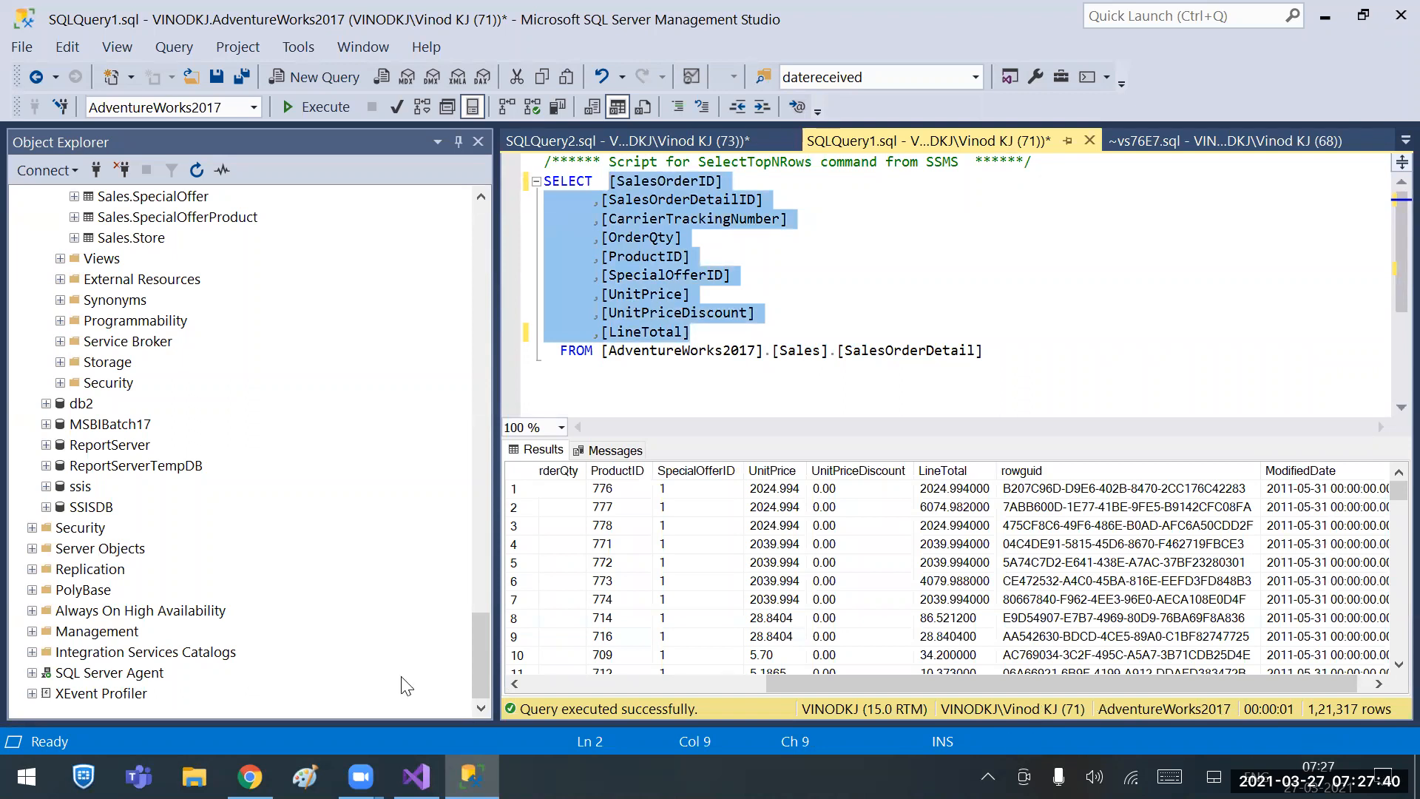
Switch to Visual Studio and rename the control flow's Data Flow Task as "Merging data into Sssidb Tabke from two different tables".
left_click(416, 777)
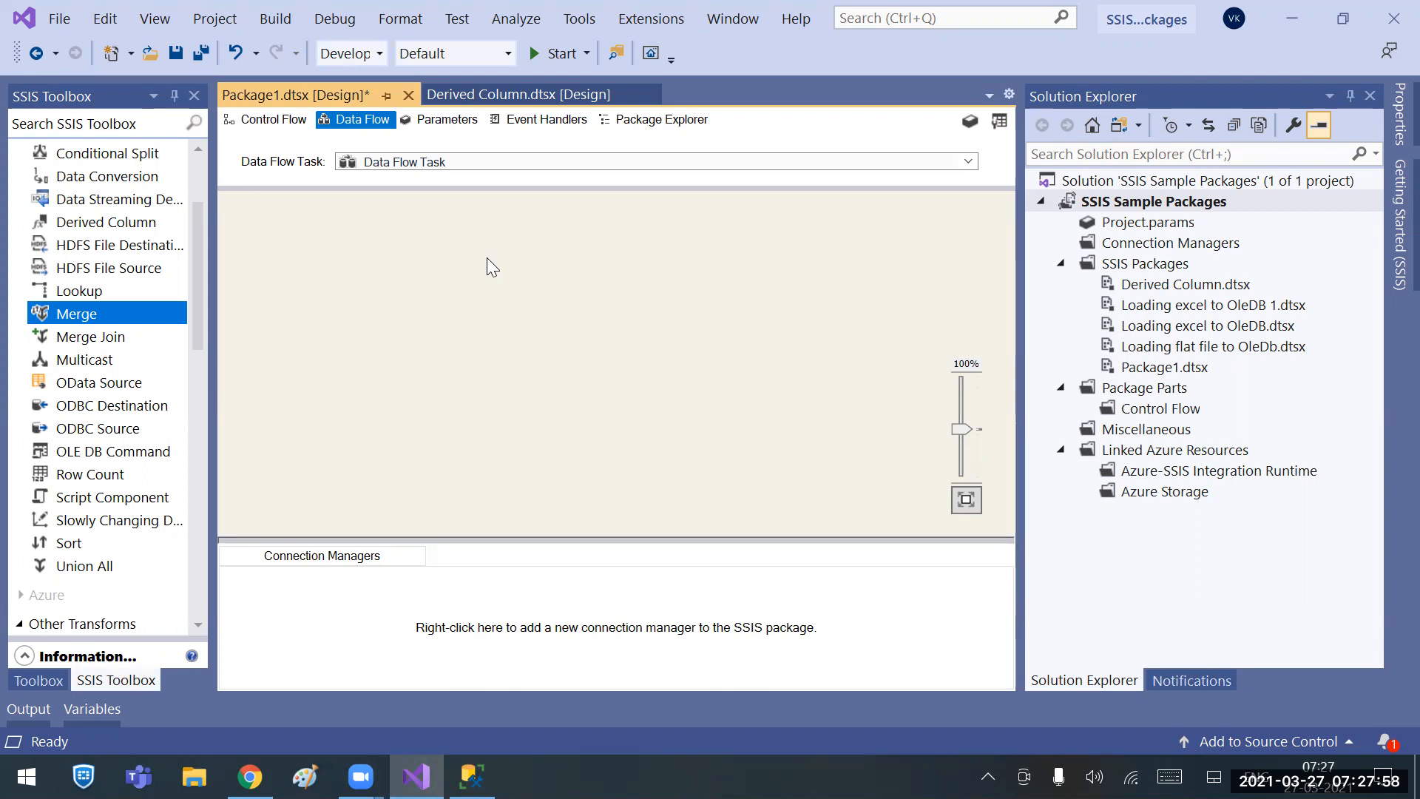
left_click(273, 116)
left_click(679, 218)
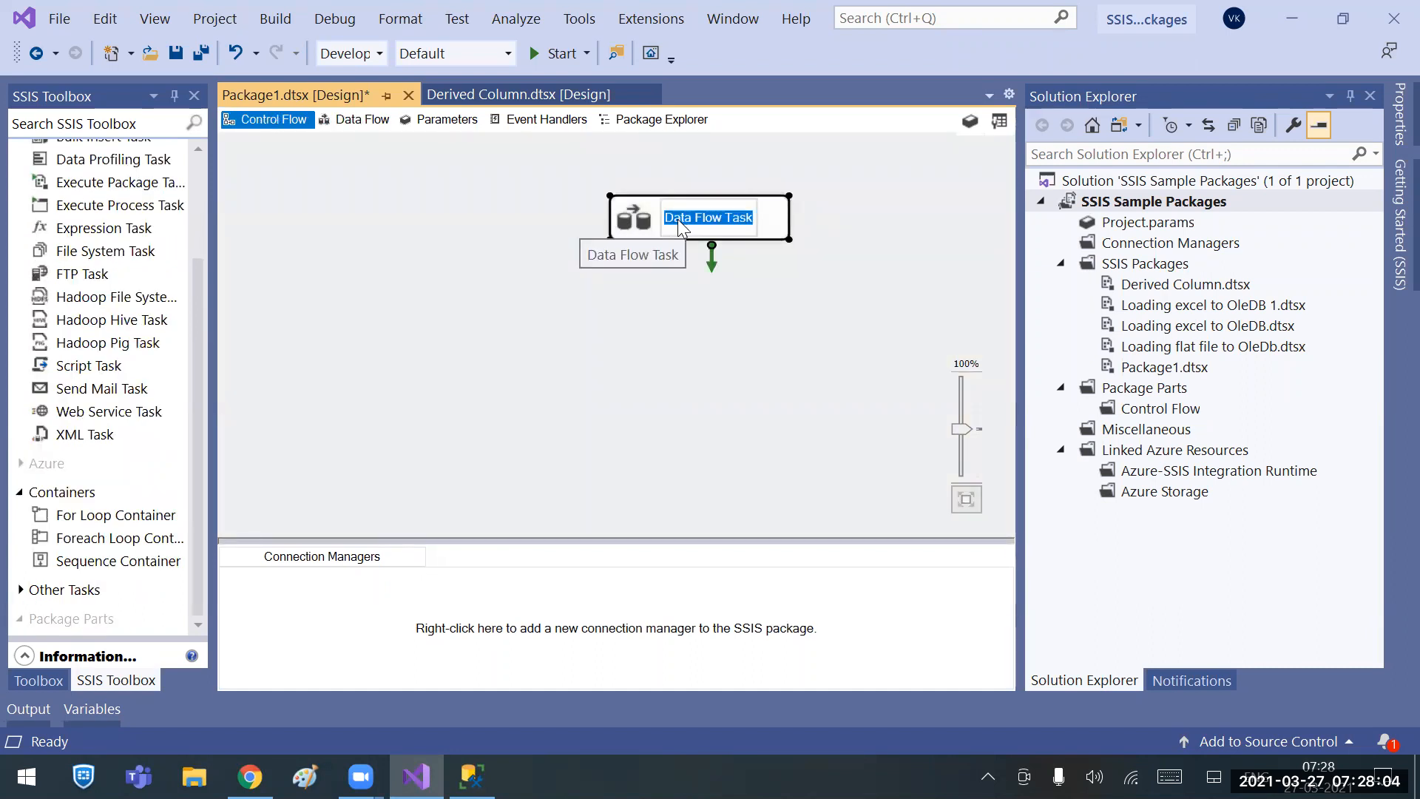
type("Merging data in")
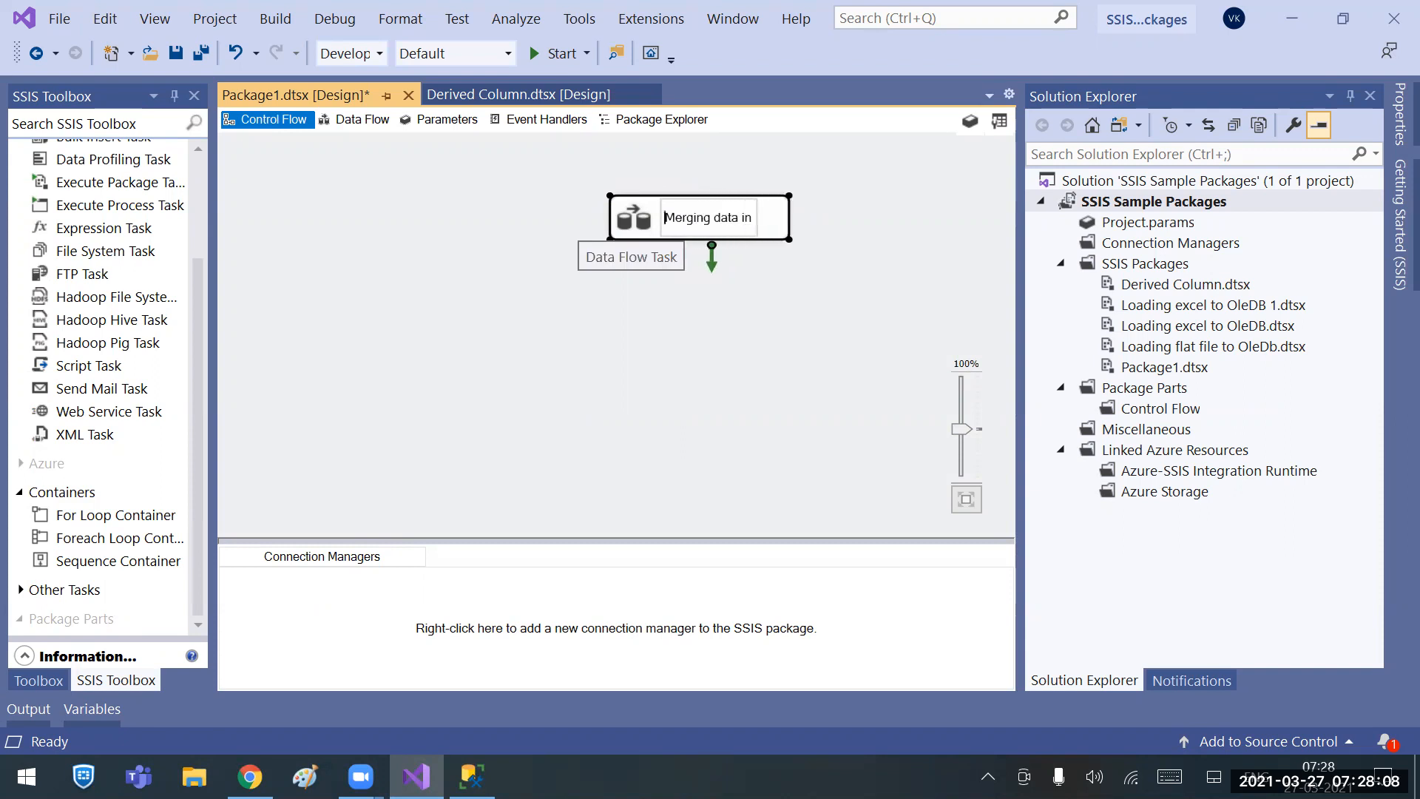
key("Right")
key("Right")
key("Right")
key("Right")
key("Right")
key("Right")
key("Right")
key("Right")
key("Right")
key("Right")
key("Right")
key("Right")
key("Right")
key("Right")
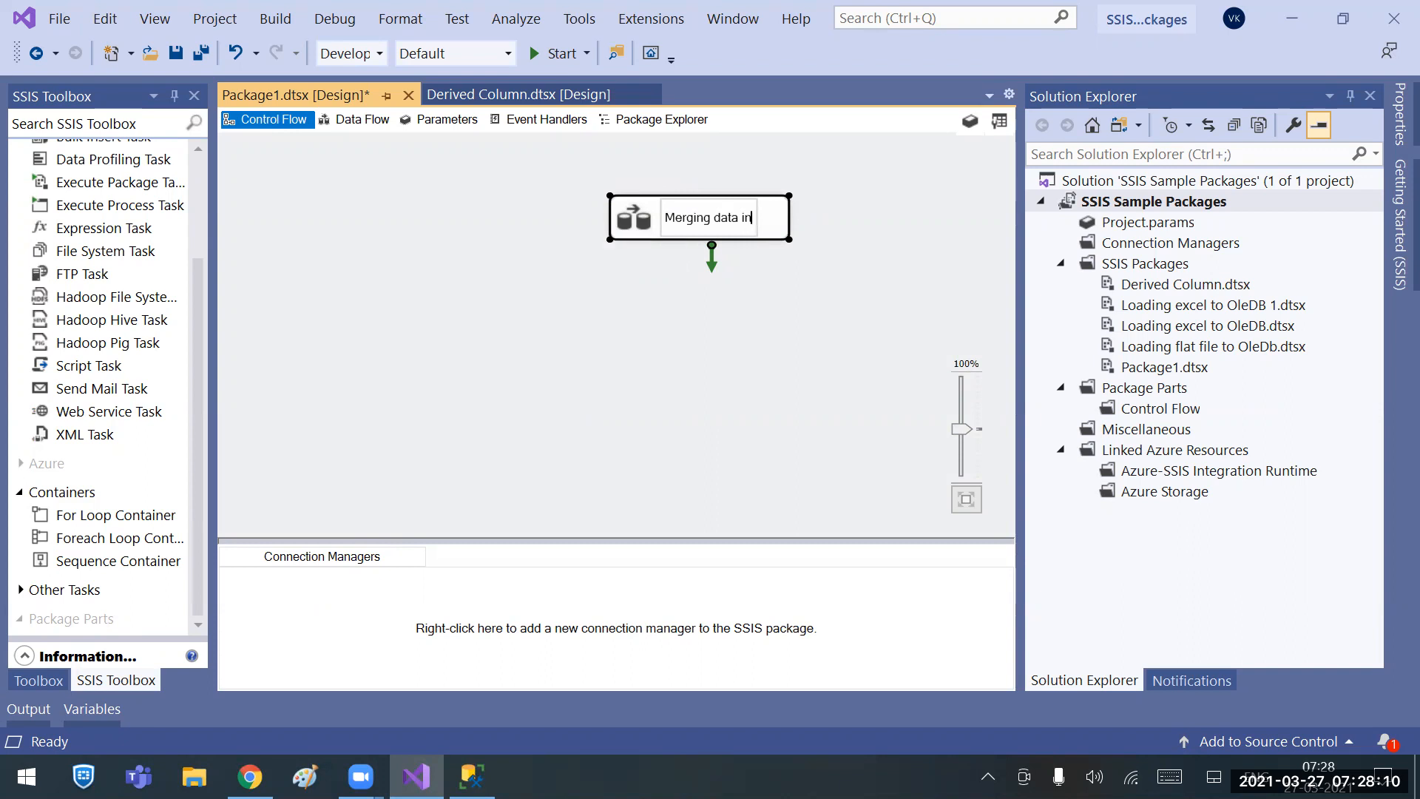
type("to z")
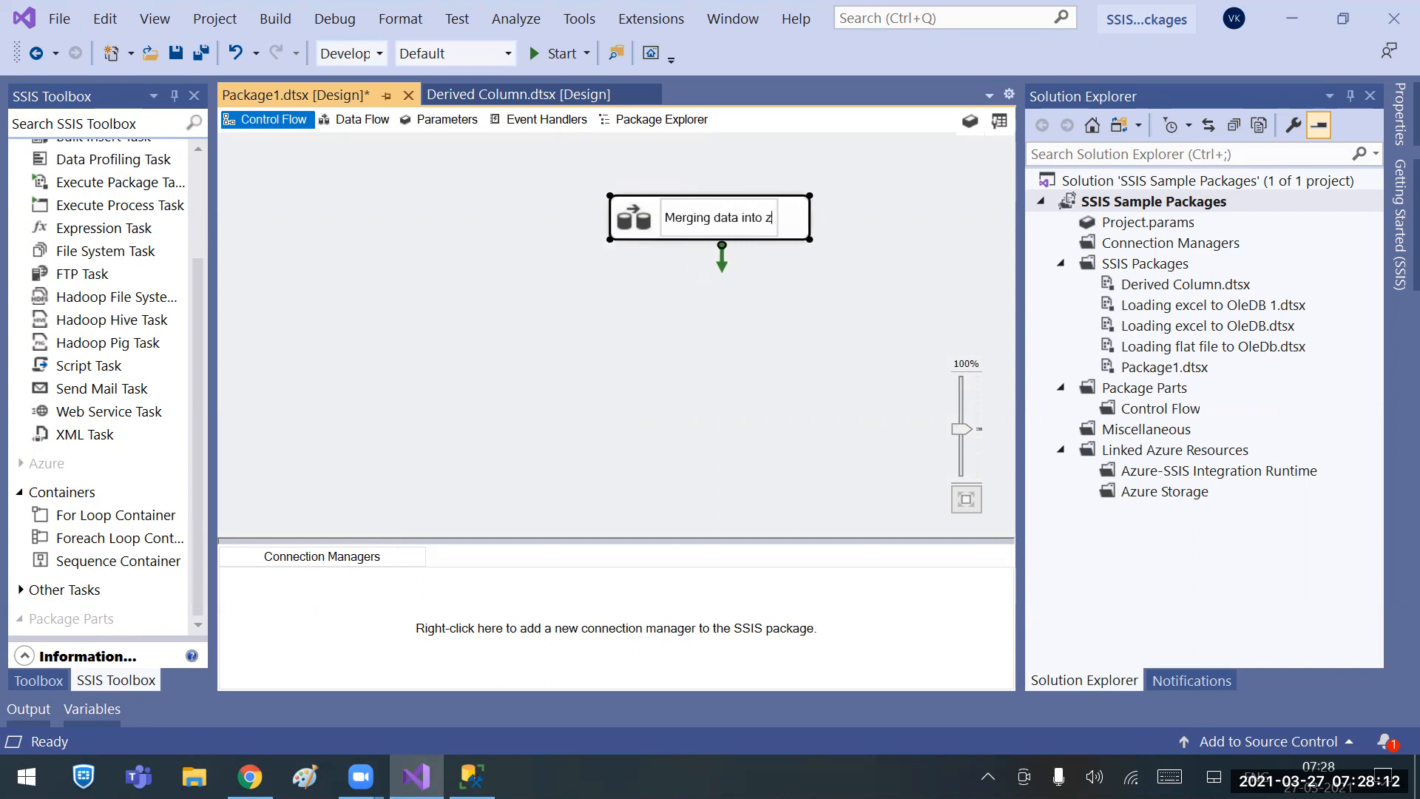
key("BackSpace")
type("Sss")
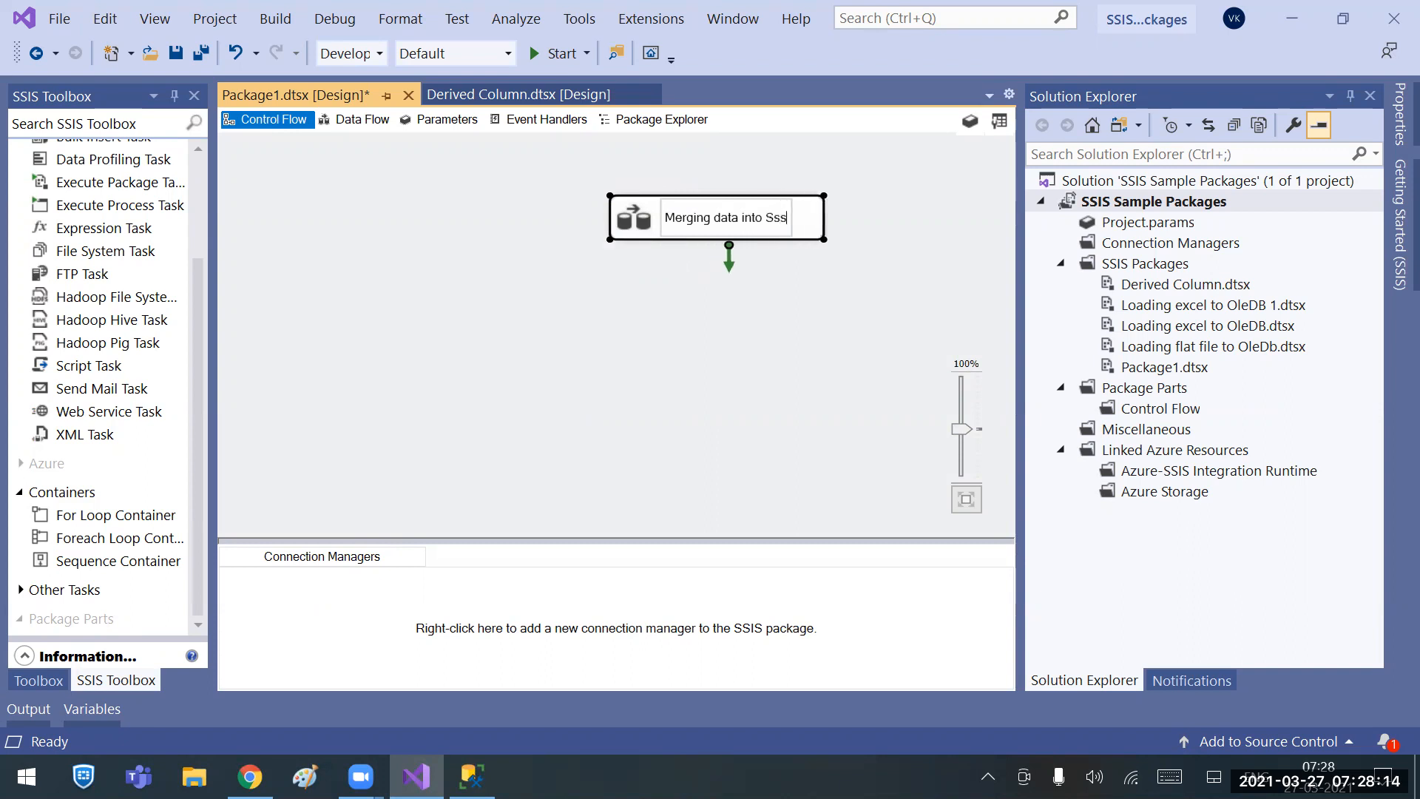
type("idb Tabk")
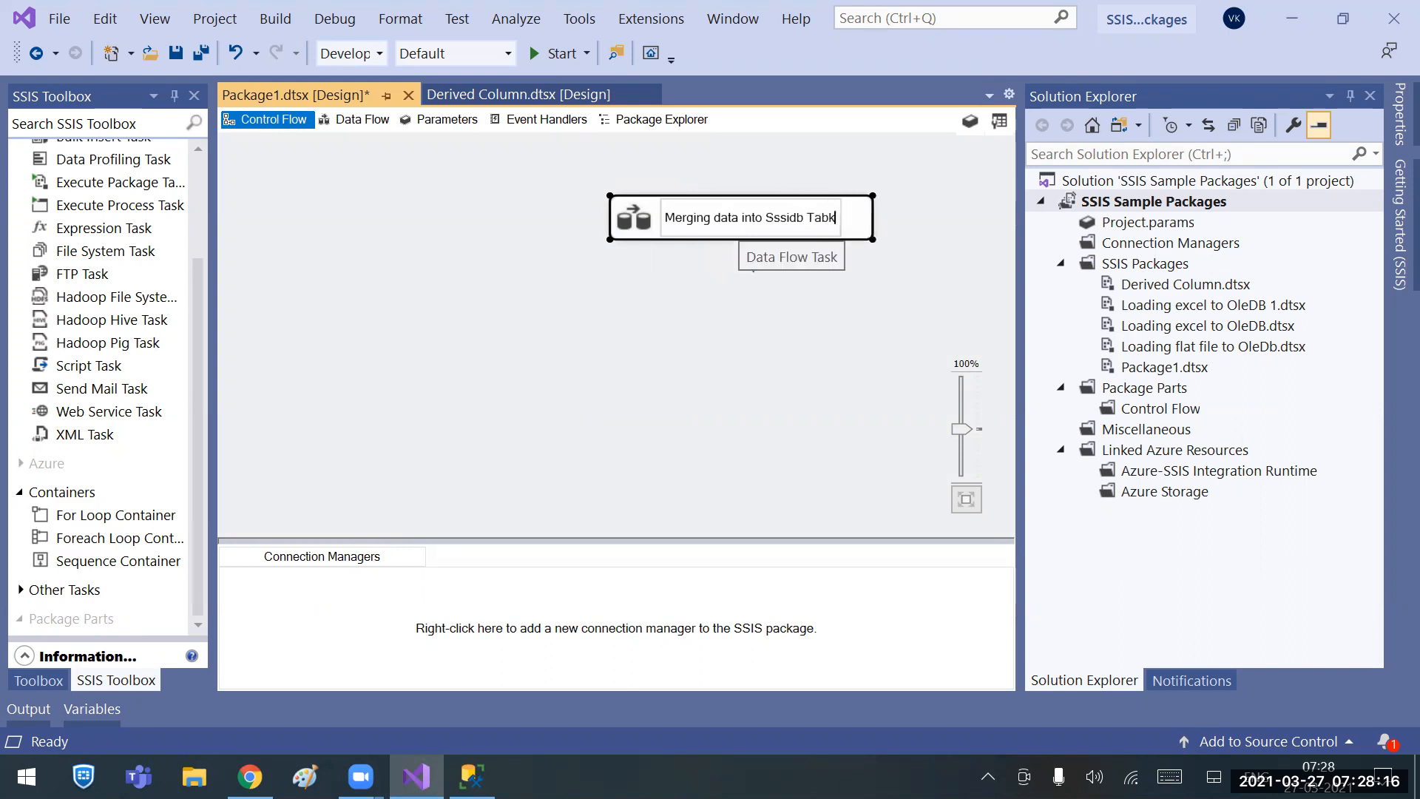
type("e from two")
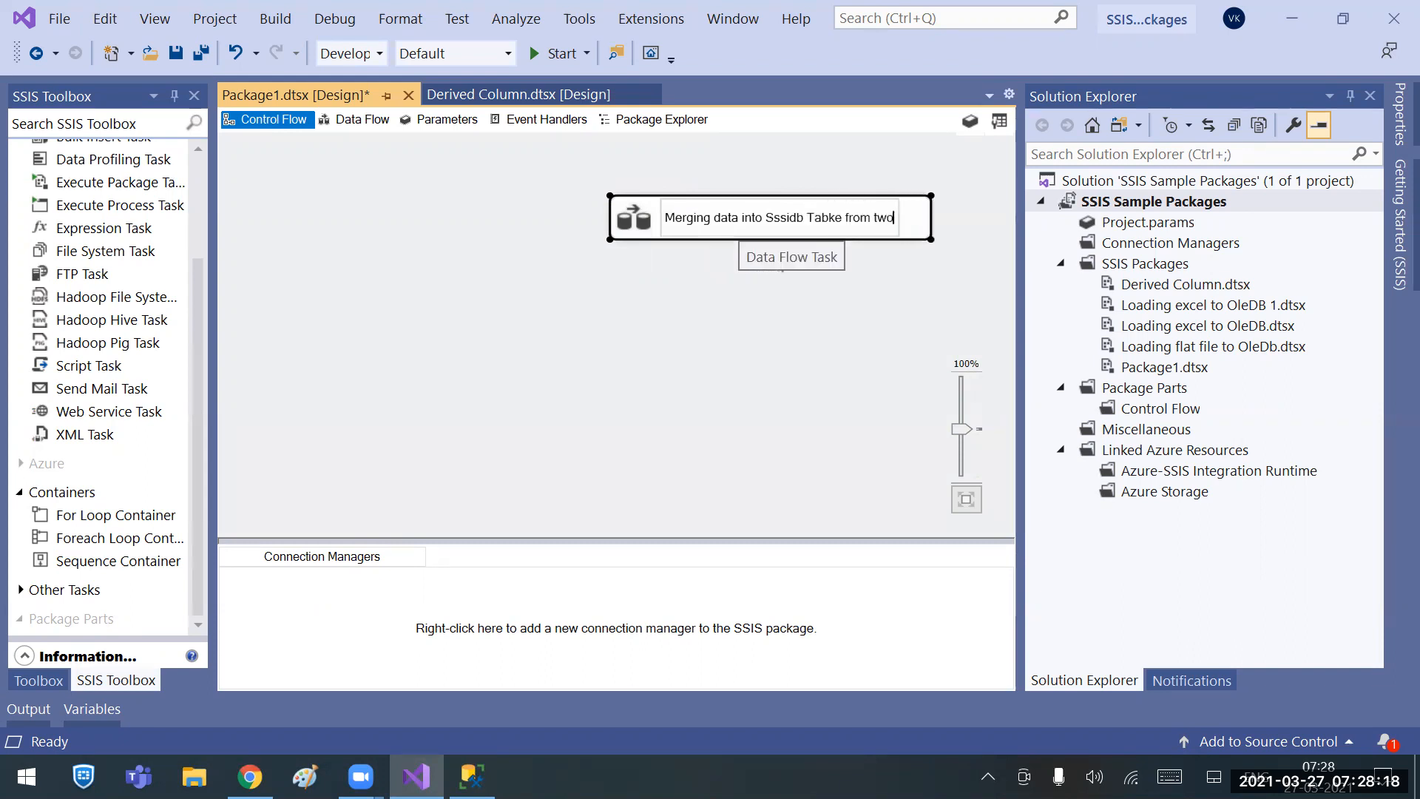
type(" different")
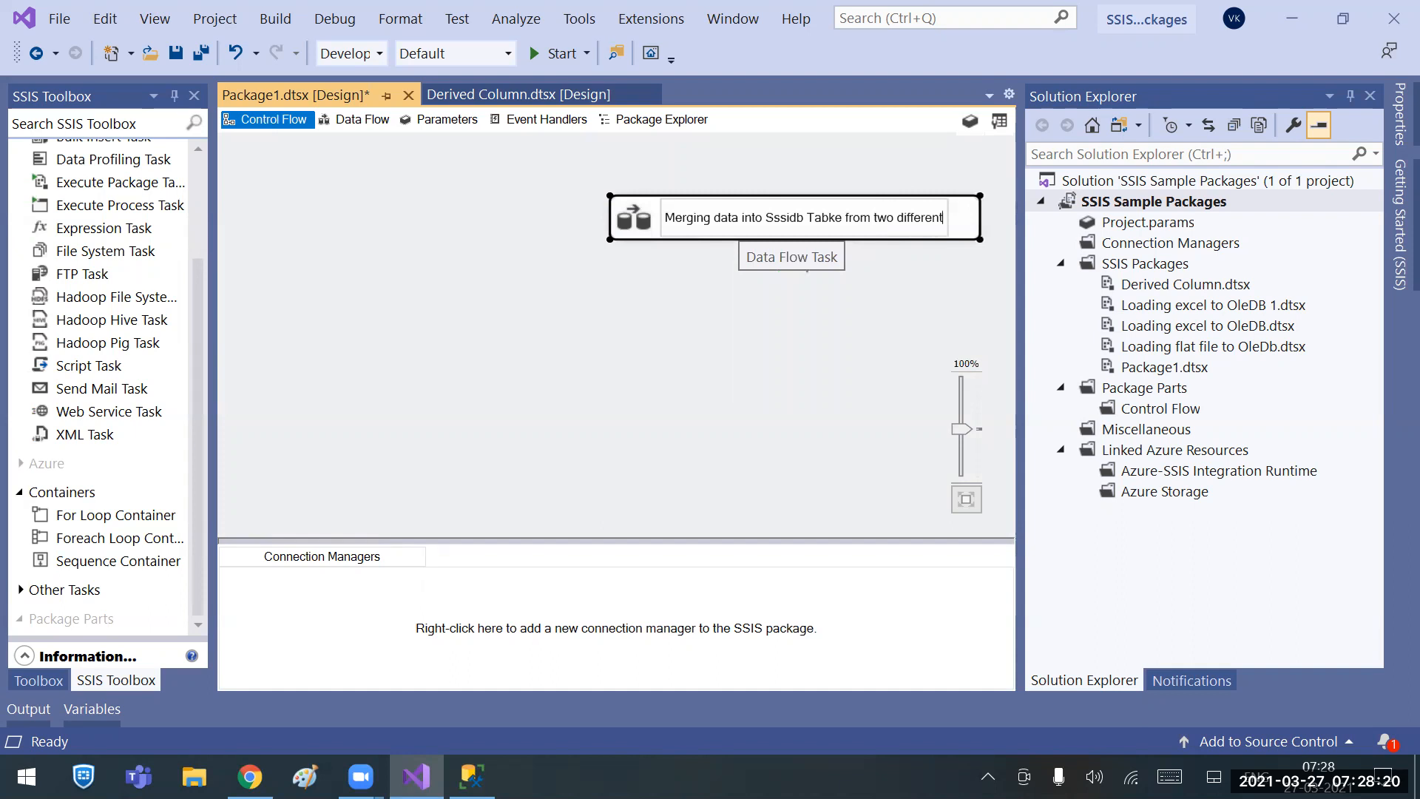
type(" tables")
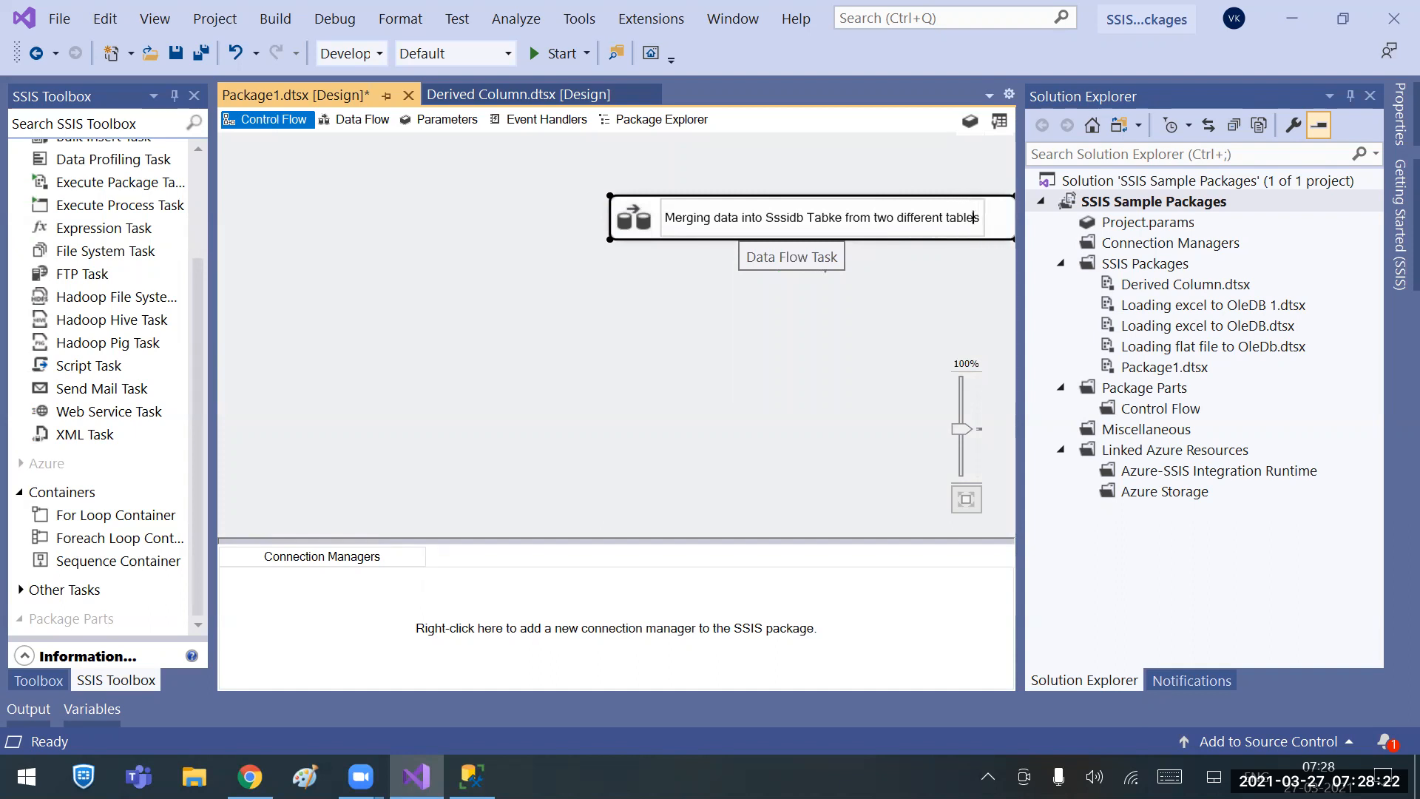
Replace the word "different" with "db" in the data flow task's name.
key("Left")
key("Left")
key("Left")
key("Left")
key("Left")
key("Left")
key("Left")
key("Left")
key("Left")
key("Left")
key("Left")
key("Left")
key("Left")
key("Left")
key("Left")
key("Left")
key("Left")
type("db")
key("shift+Right")
key("shift+Right")
key("shift+Right")
key("shift+Right")
key("shift+Right")
key("shift+Right")
key("shift+Right")
key("shift+Right")
key("shift+Right")
key("shift+Right")
key("shift+Right")
key("shift+Right")
key("shift+Left")
key("shift+Left")
key("Delete")
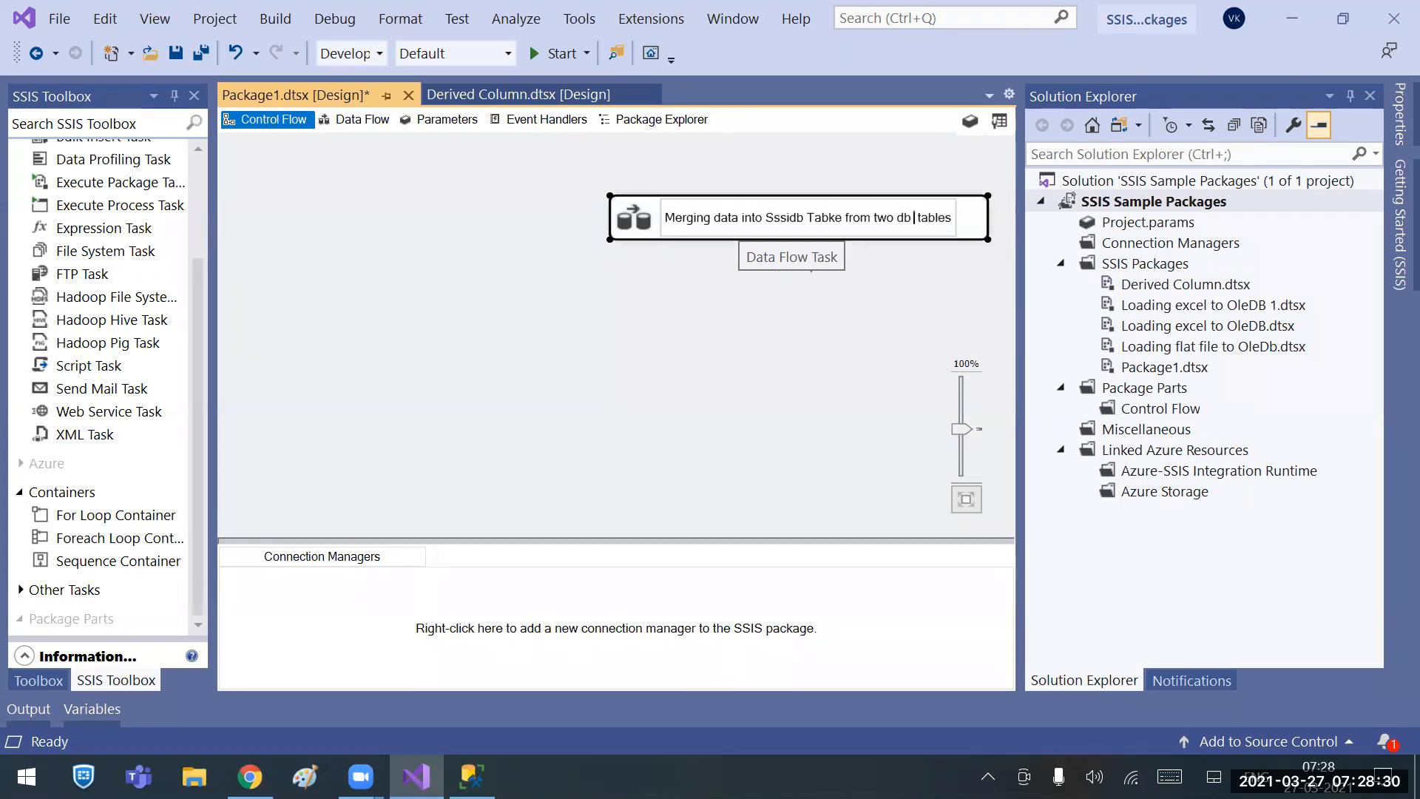
Finish the rename, move the task toward the left side of the design surface, and open its data flow.
left_click(576, 355)
left_click_drag(702, 228, 393, 239)
double_click(521, 235)
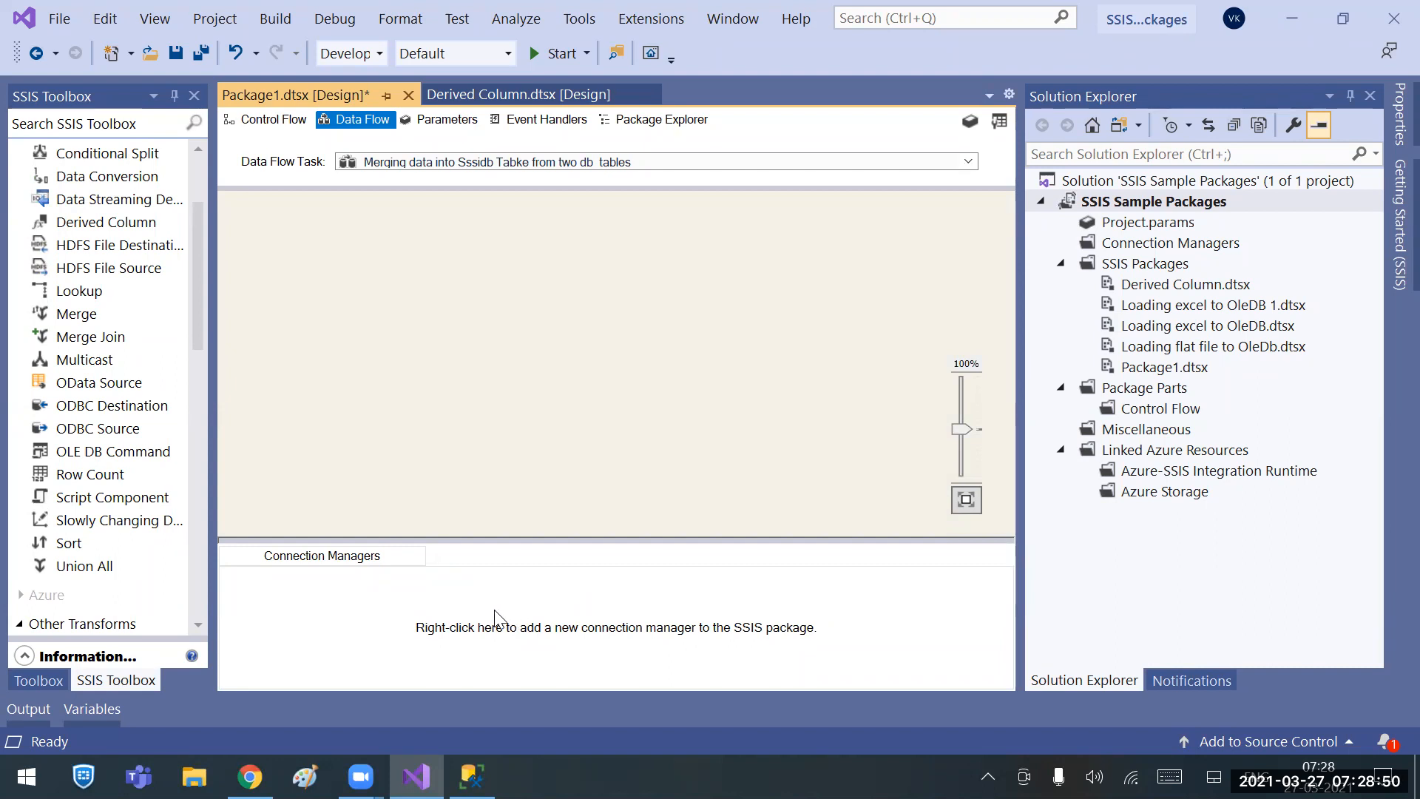
Add an OLE DB connection manager that uses the existing data connection to the ssis database.
left_click(362, 596)
right_click(363, 605)
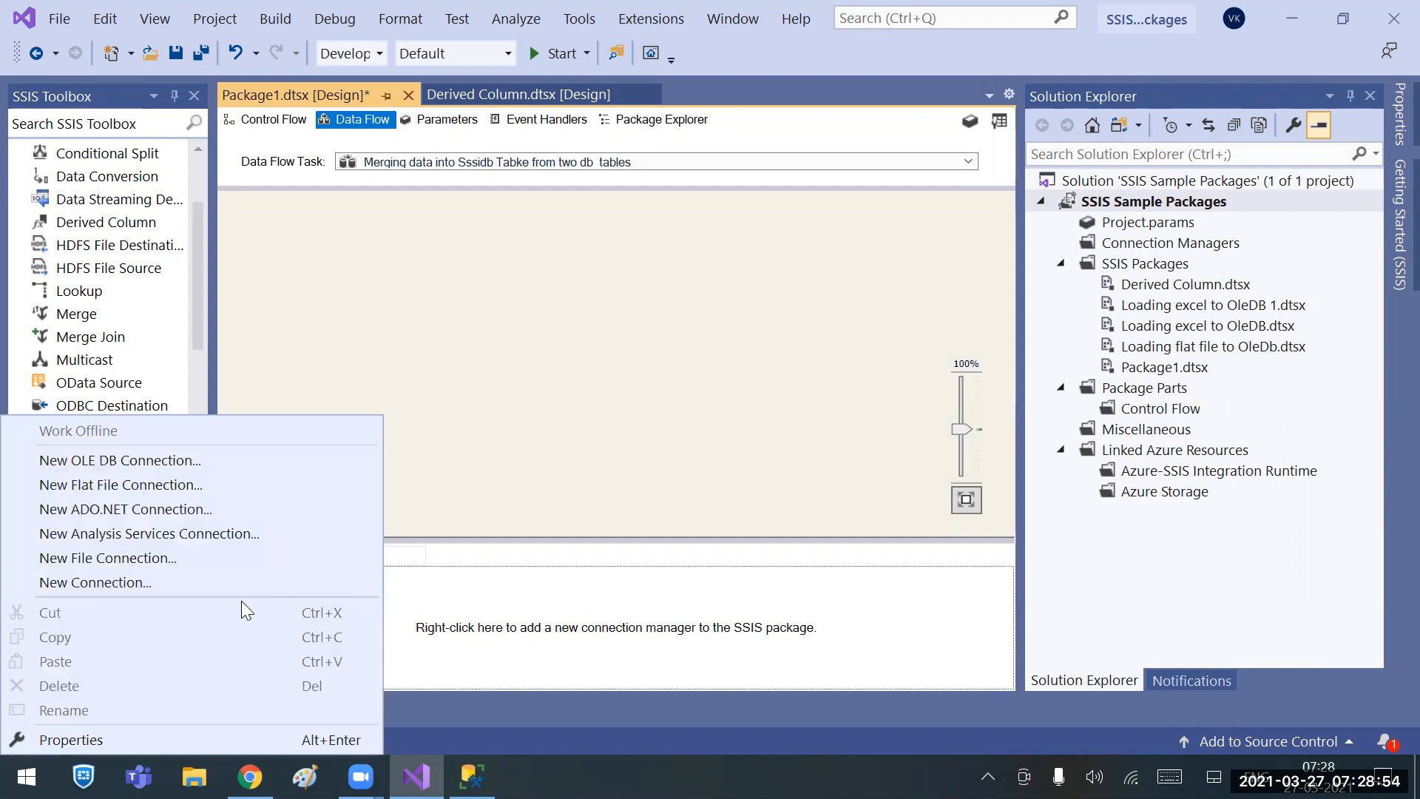
left_click(183, 459)
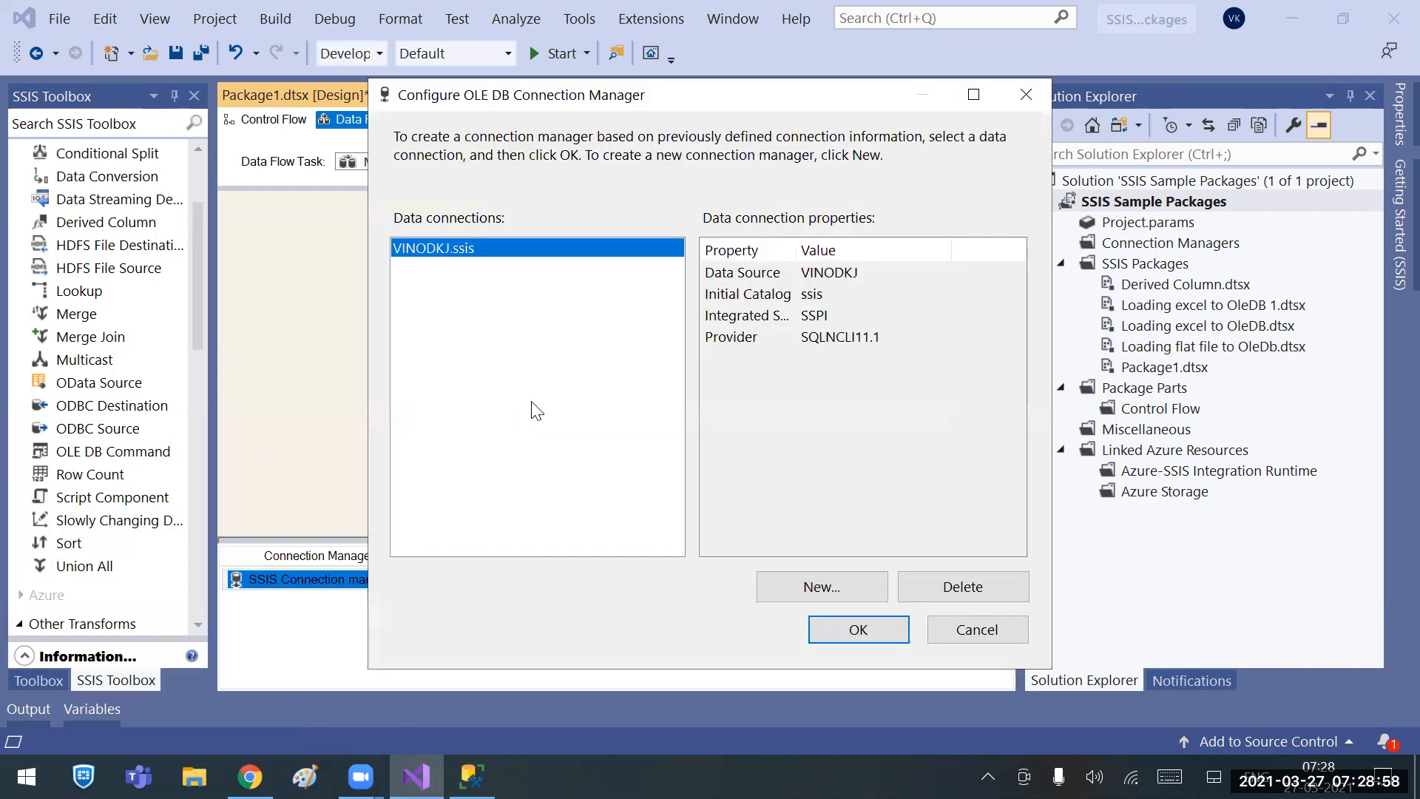
left_click(850, 627)
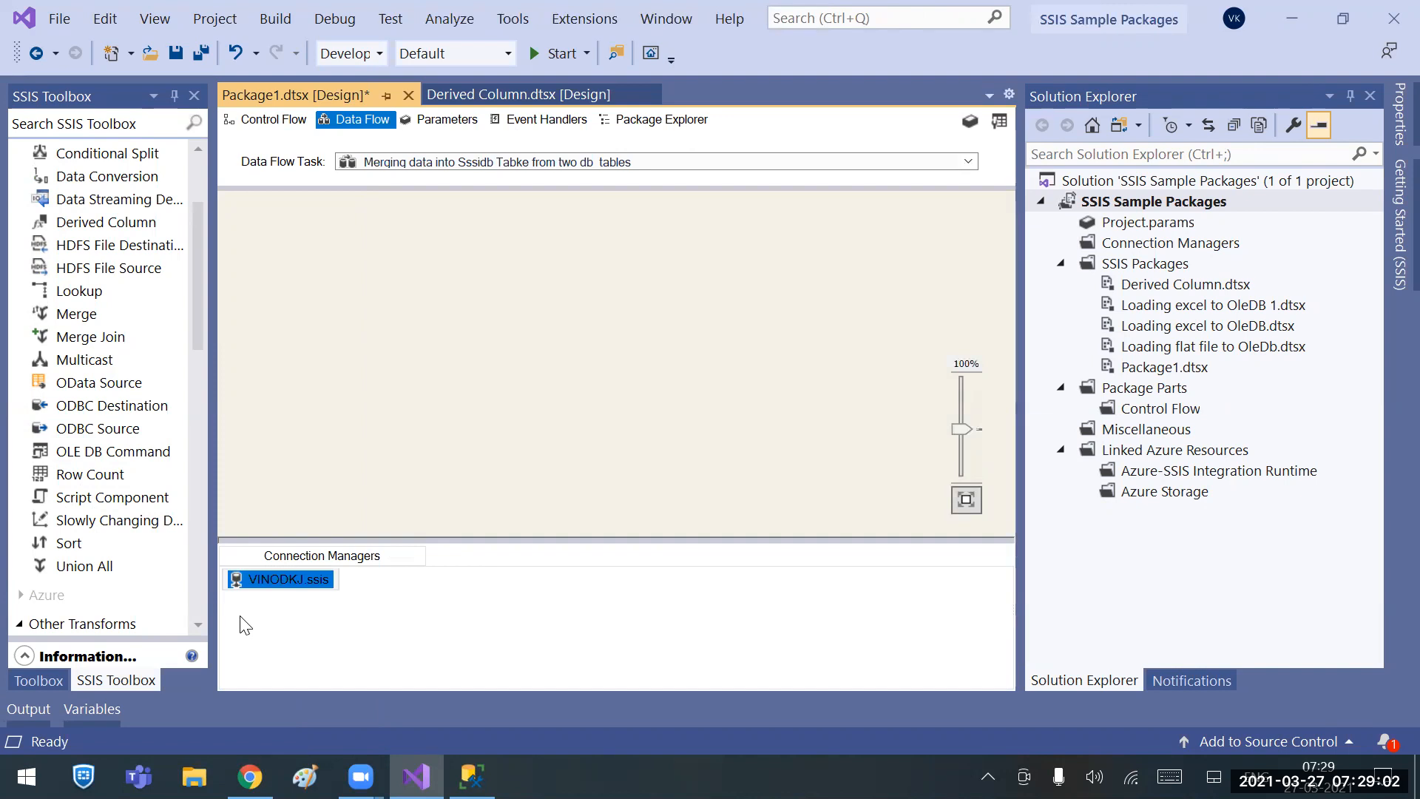
Rename the ssis connection manager as Dest.
left_click(292, 586)
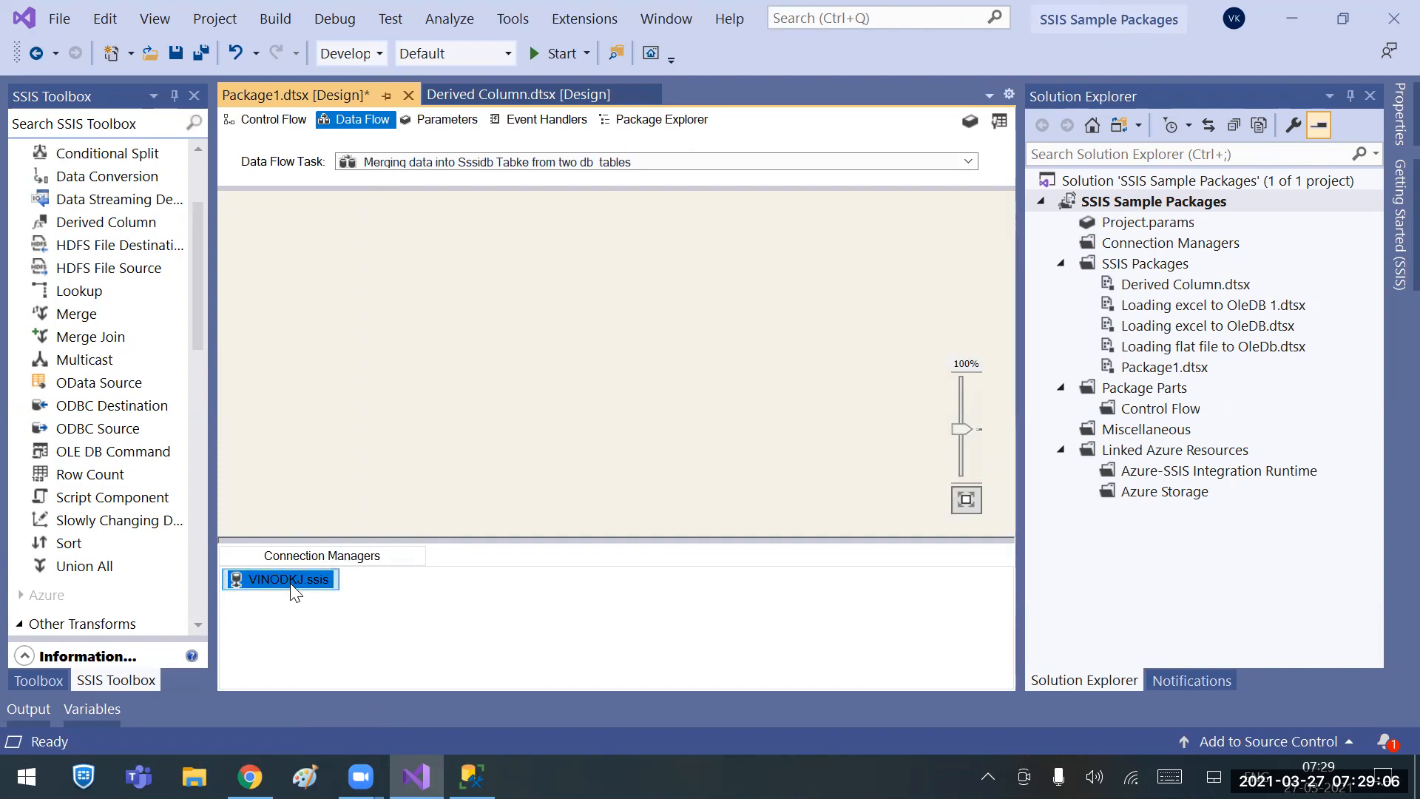
right_click(295, 579)
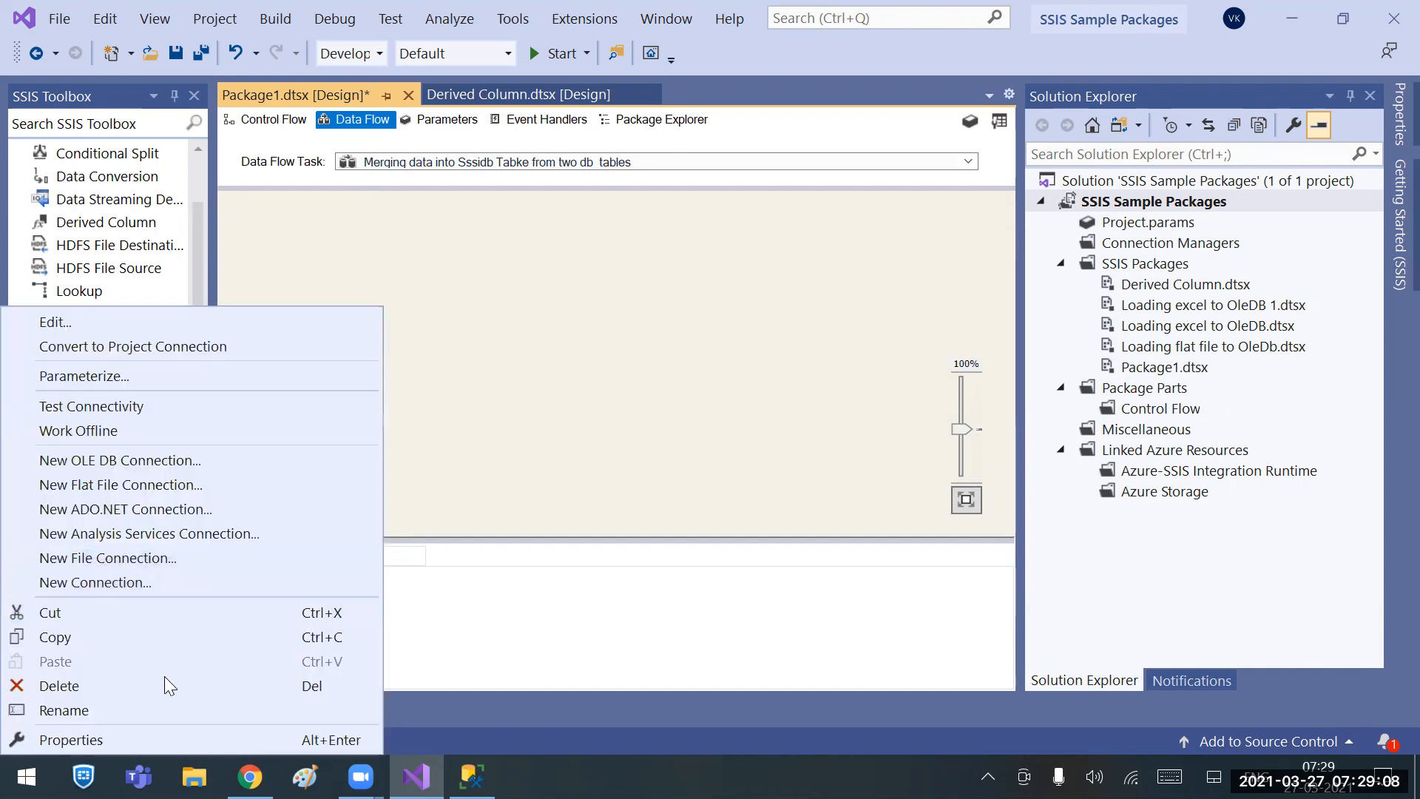
left_click(111, 713)
type("D3e")
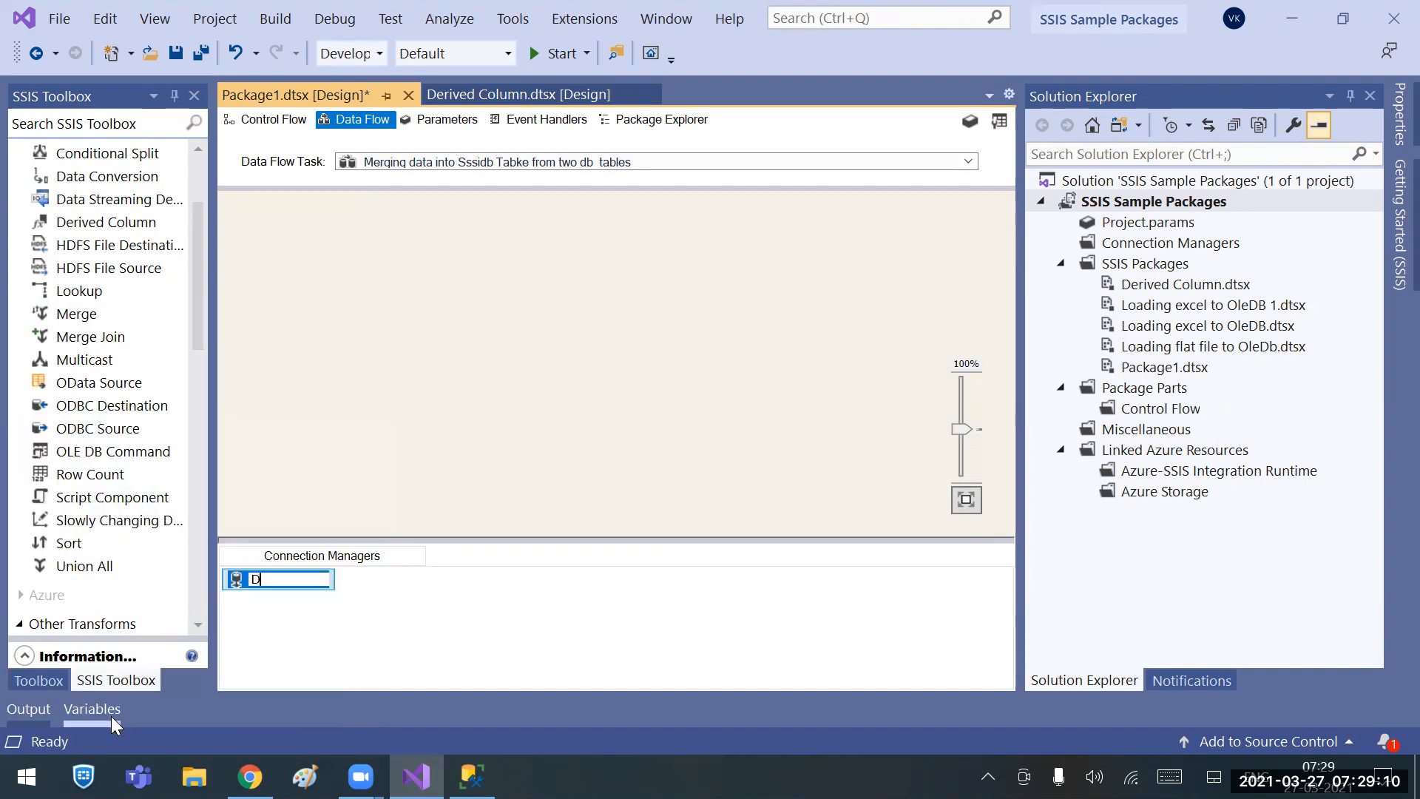
key("BackSpace")
key("BackSpace")
type("est")
key("Return")
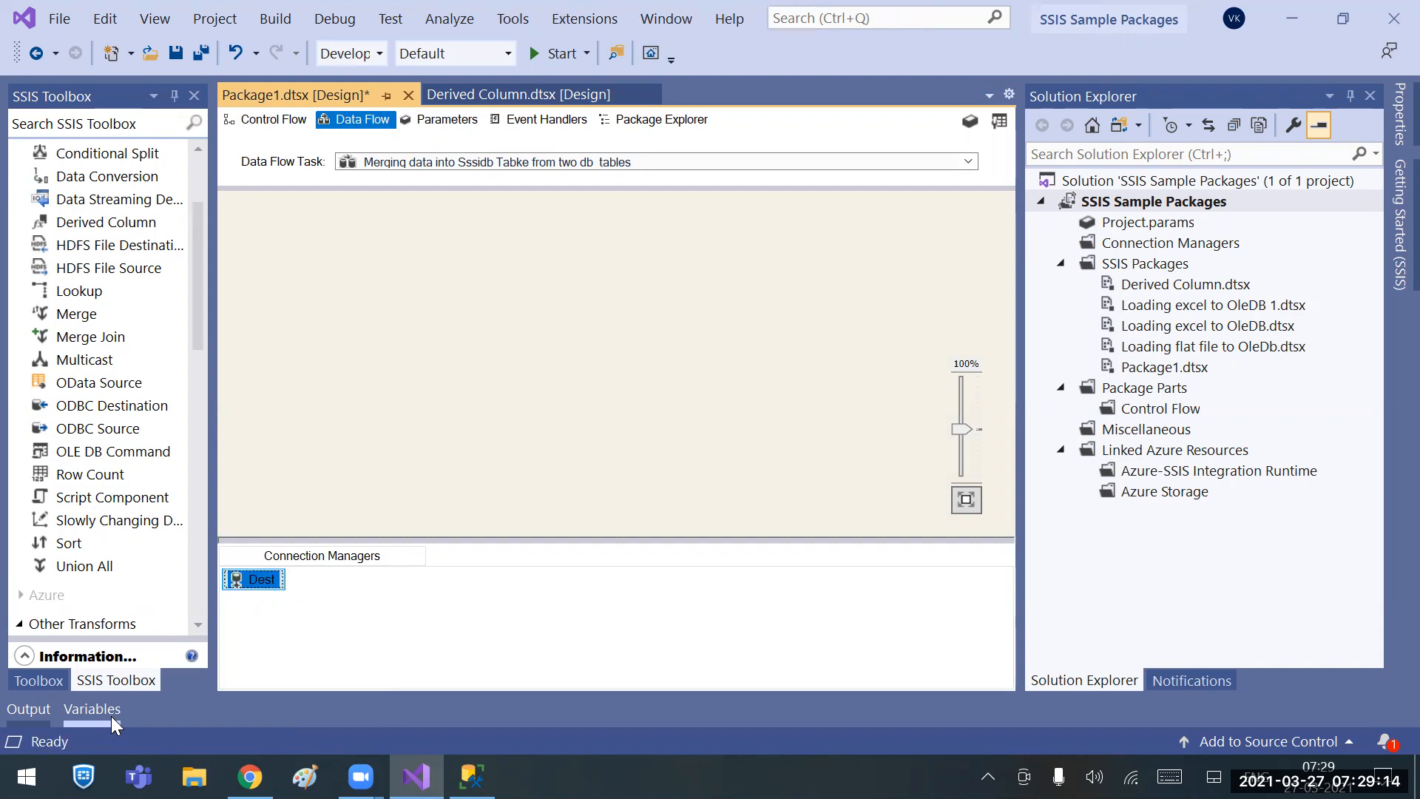
left_click(365, 653)
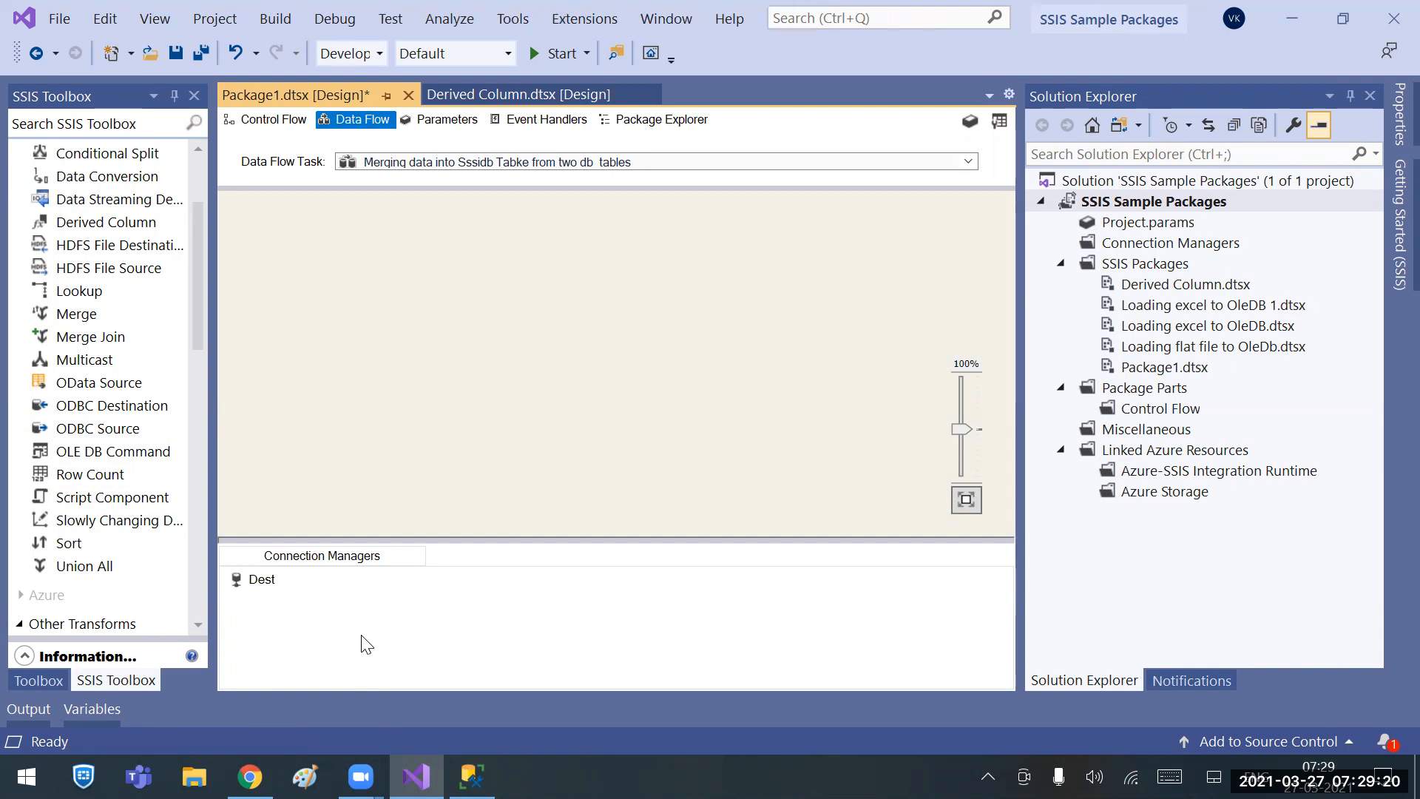
key("XF86MonBrightnessUp")
key("XF86MonBrightnessUp")
key("XF86MonBrightnessUp")
key("XF86MonBrightnessUp")
key("XF86MonBrightnessUp")
key("XF86MonBrightnessUp")
key("XF86MonBrightnessUp")
key("XF86MonBrightnessUp")
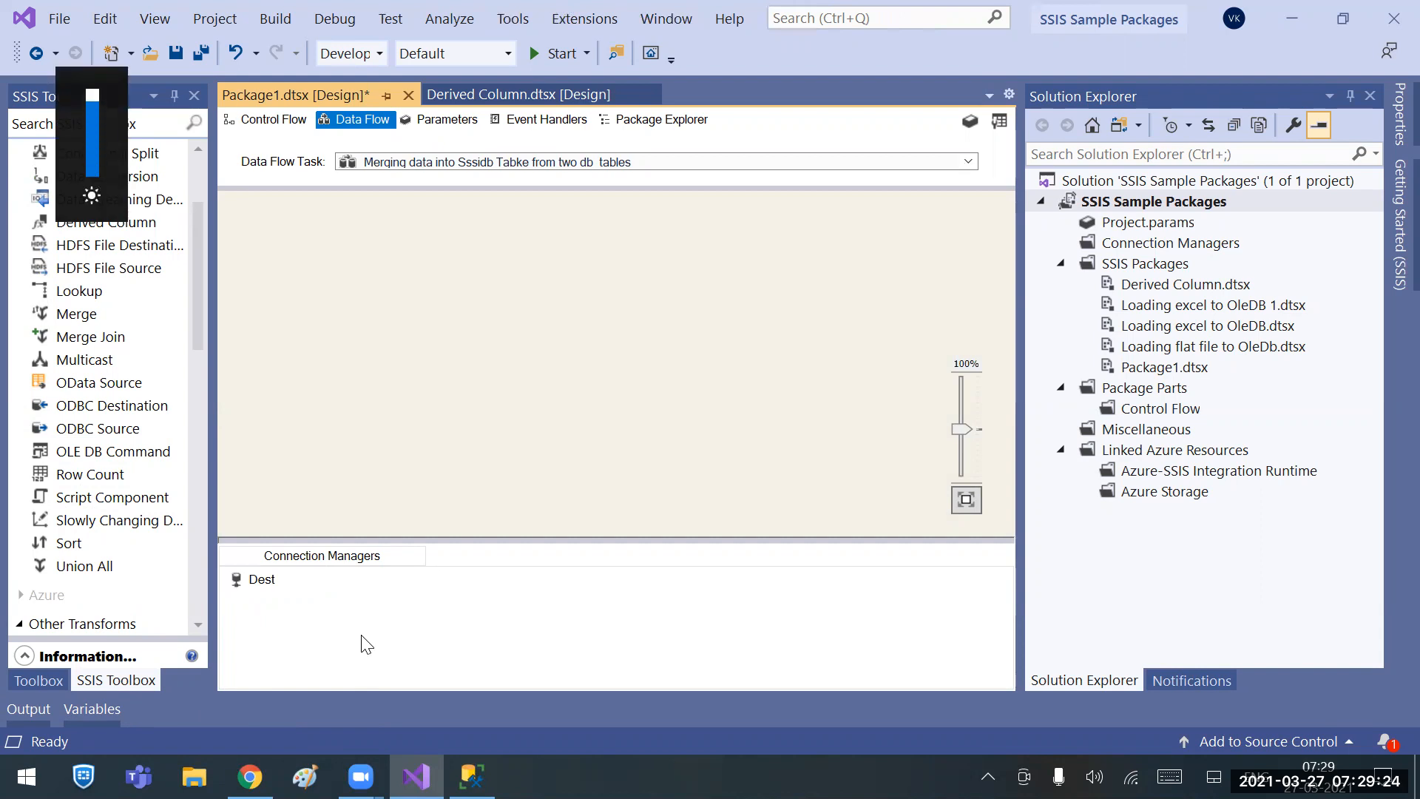
Add an OLE DB connection manager with a new connection to AdventureWorks2017, entering the local server's name and testing the connection.
right_click(362, 636)
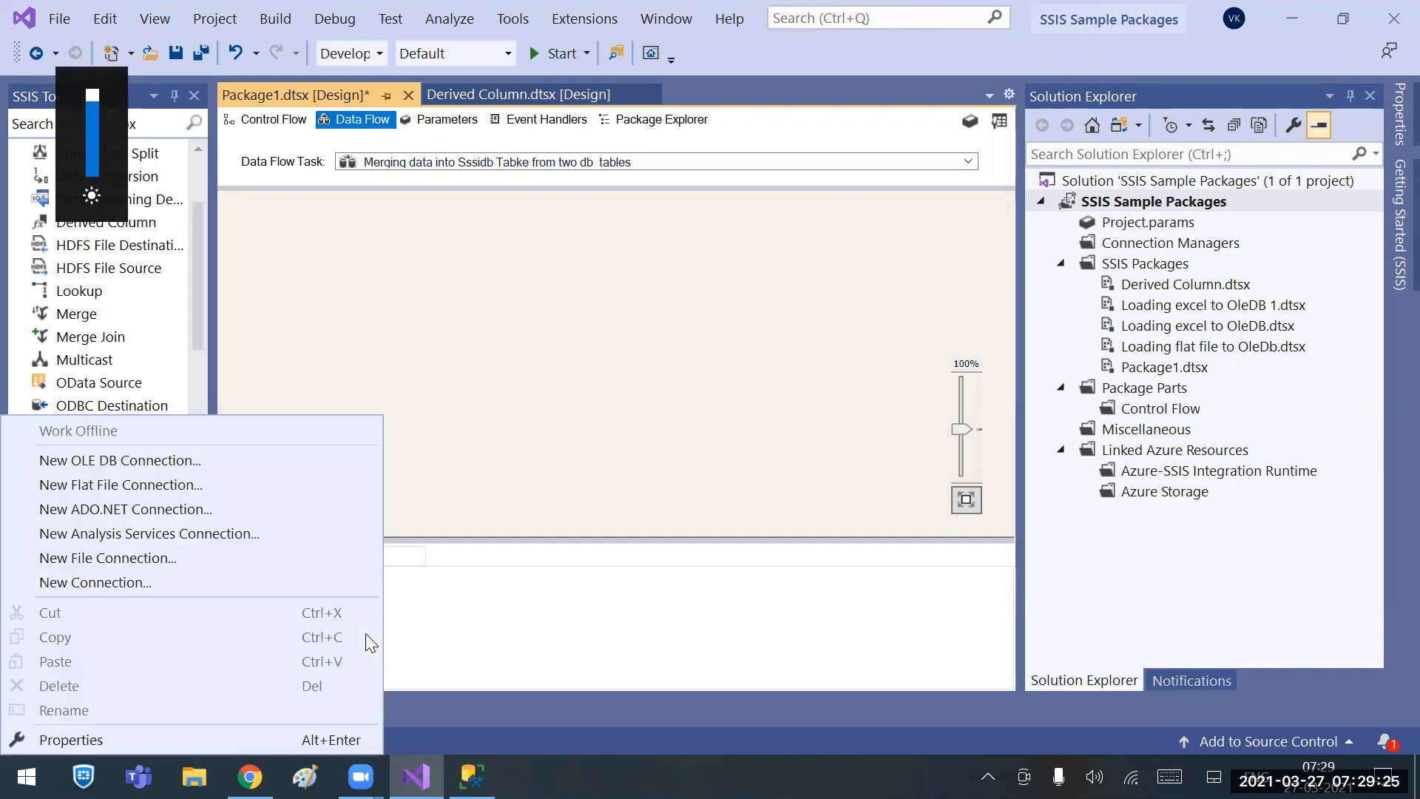
left_click(99, 457)
left_click(775, 586)
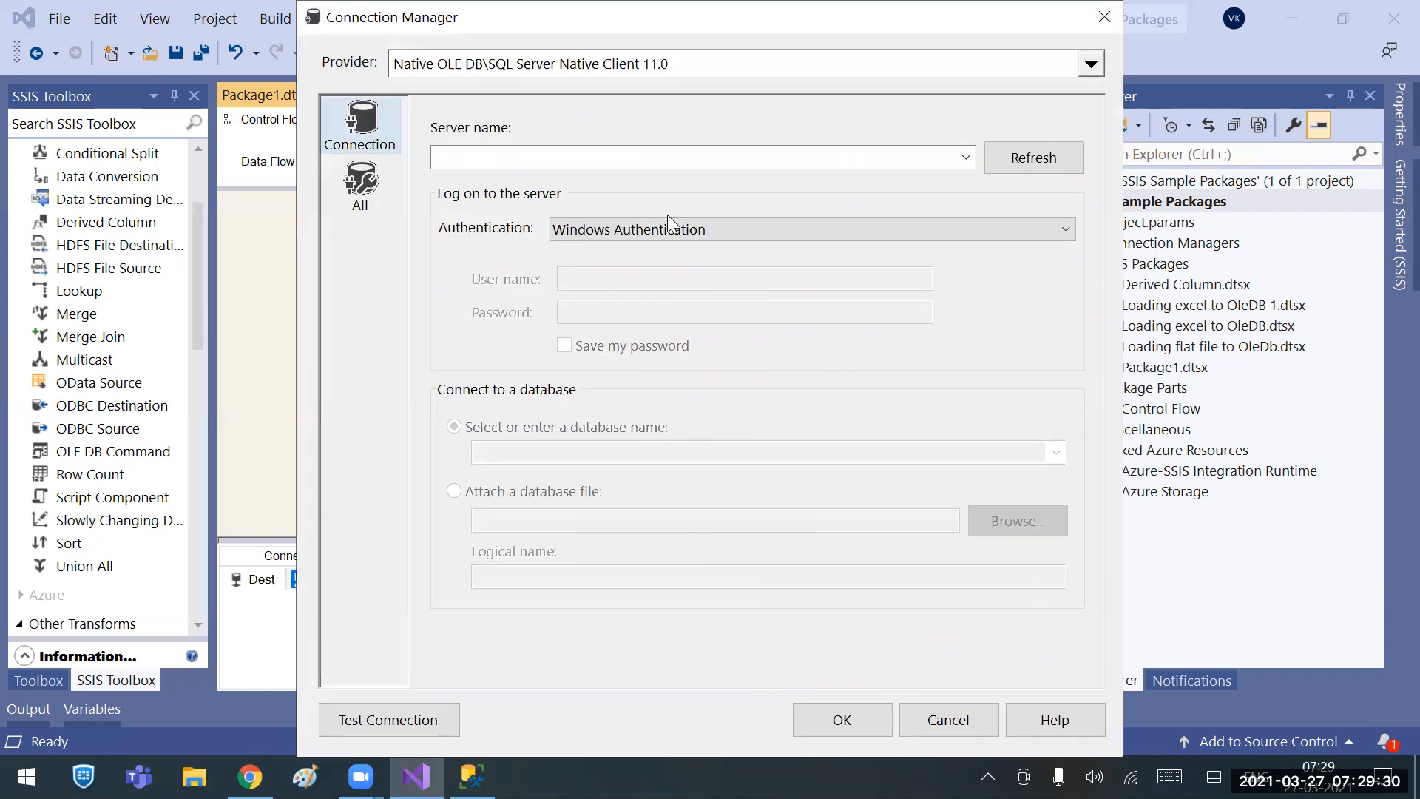
type("vinodkj")
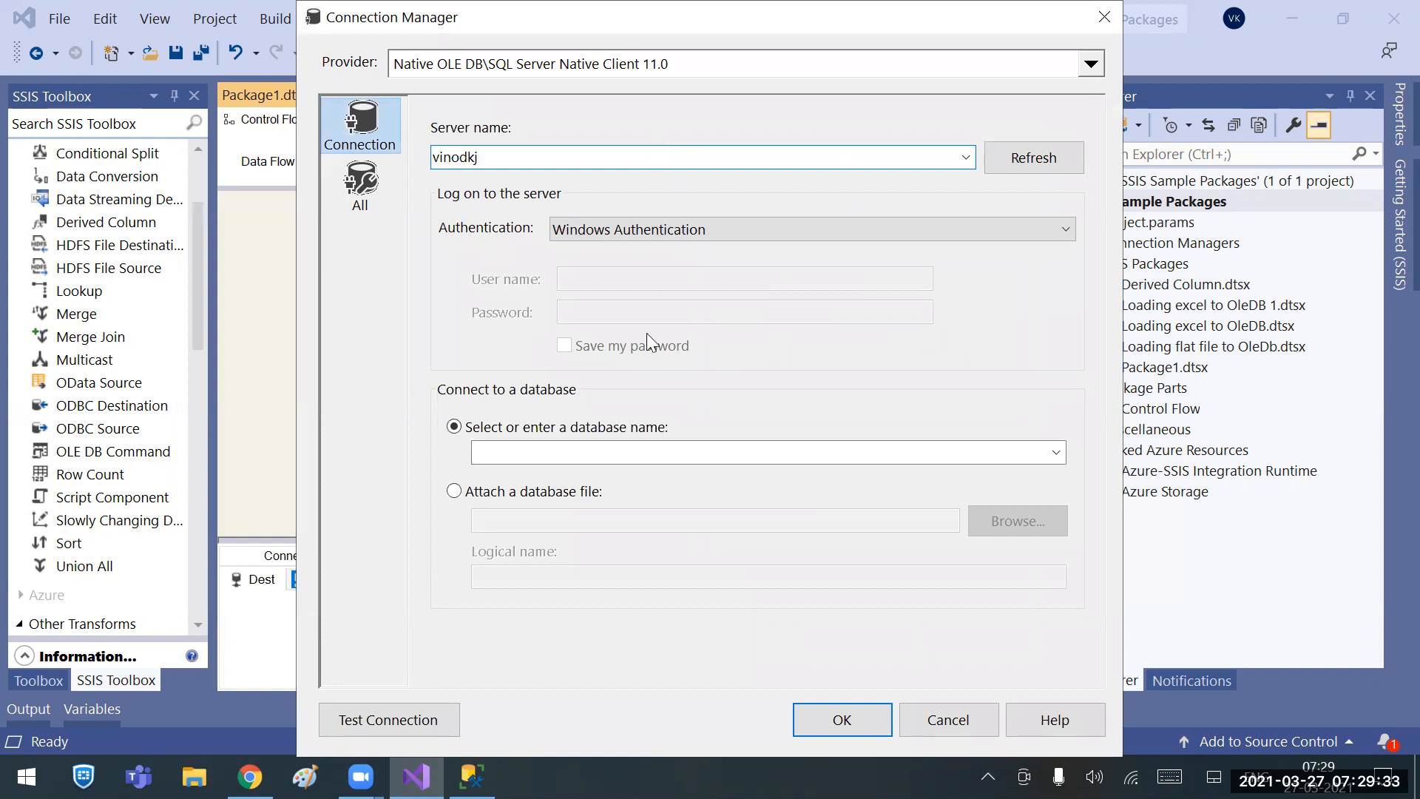
left_click(608, 453)
type("adventureWorks2017")
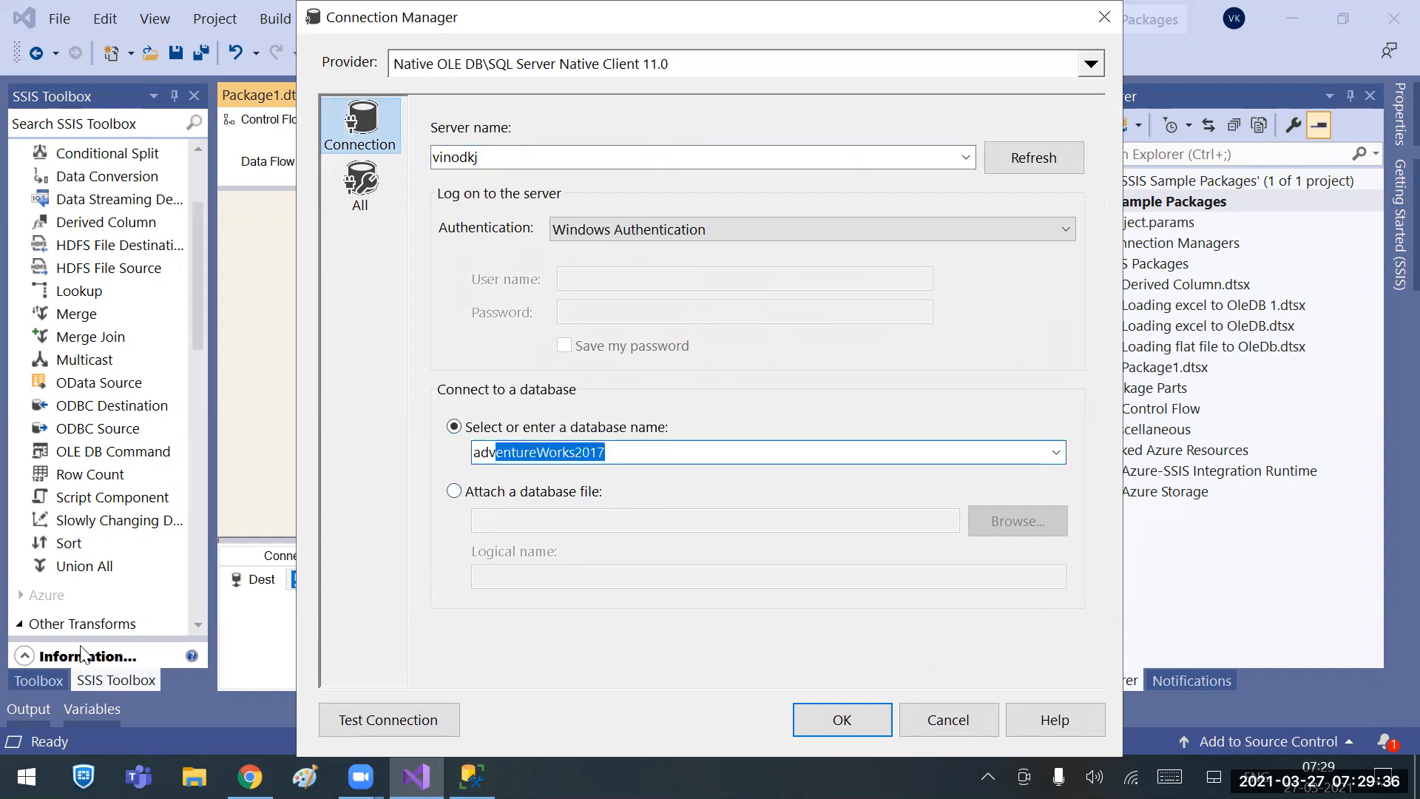
left_click(343, 720)
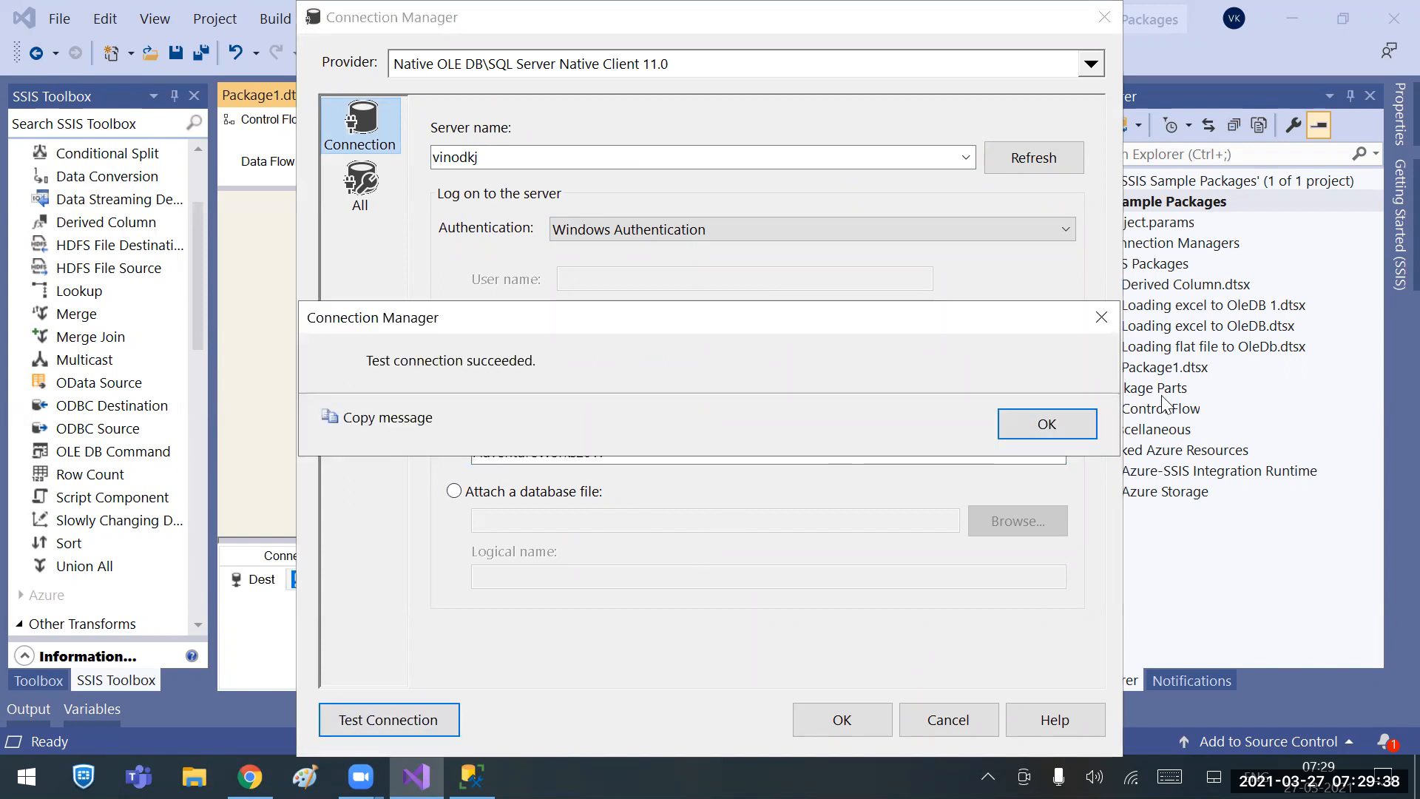
left_click(1028, 423)
left_click(854, 716)
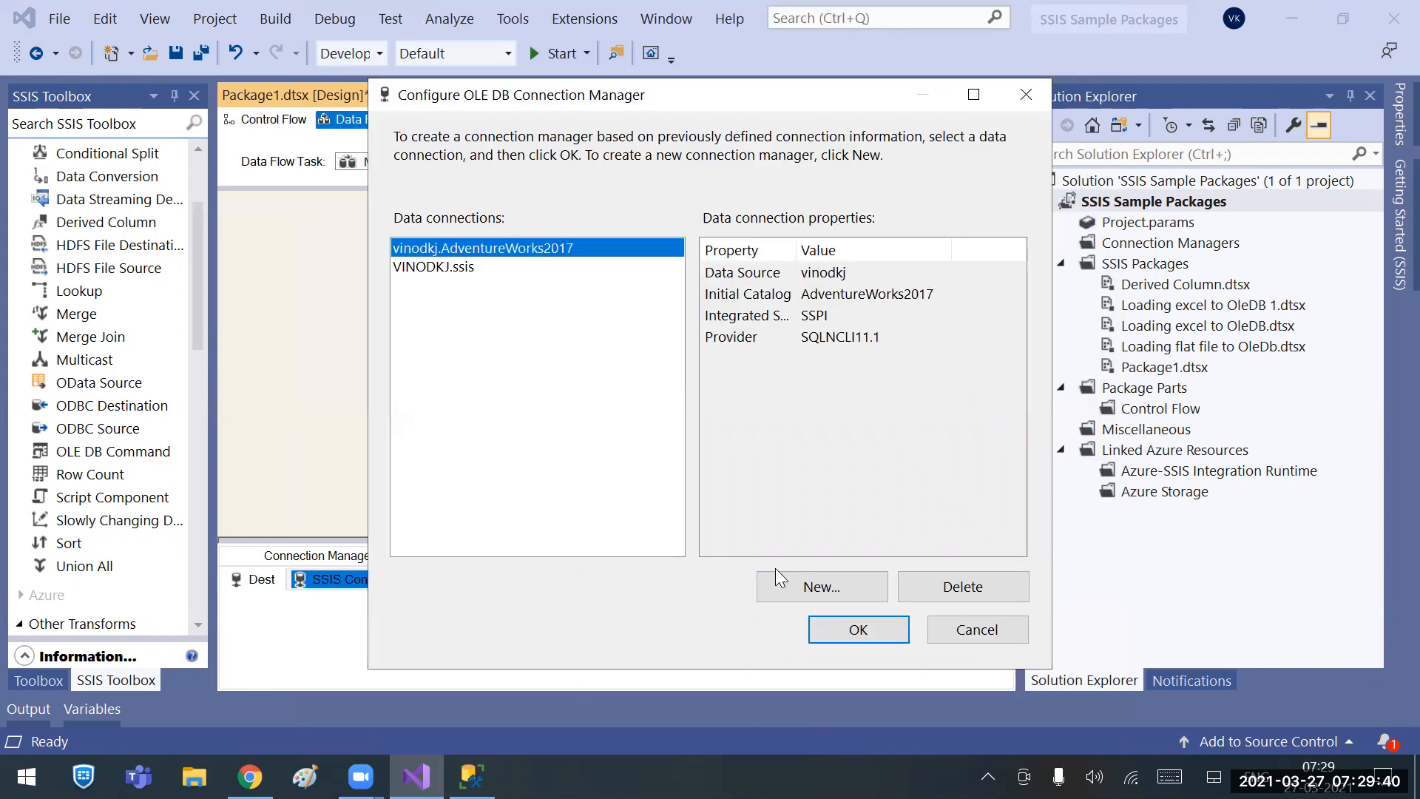
left_click(887, 627)
Rename the AdventureWorks2017 connection manager as Source1.
right_click(384, 573)
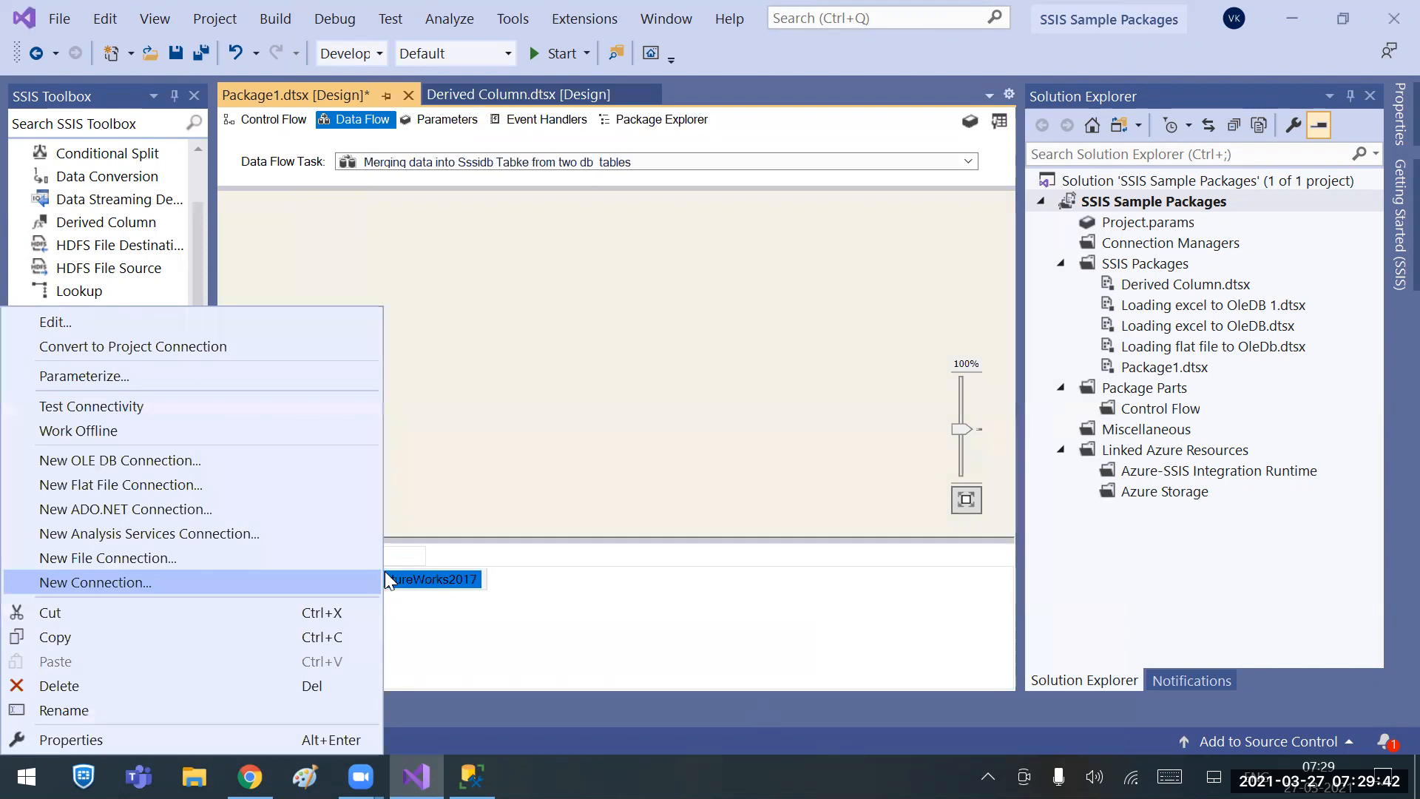
left_click(129, 702)
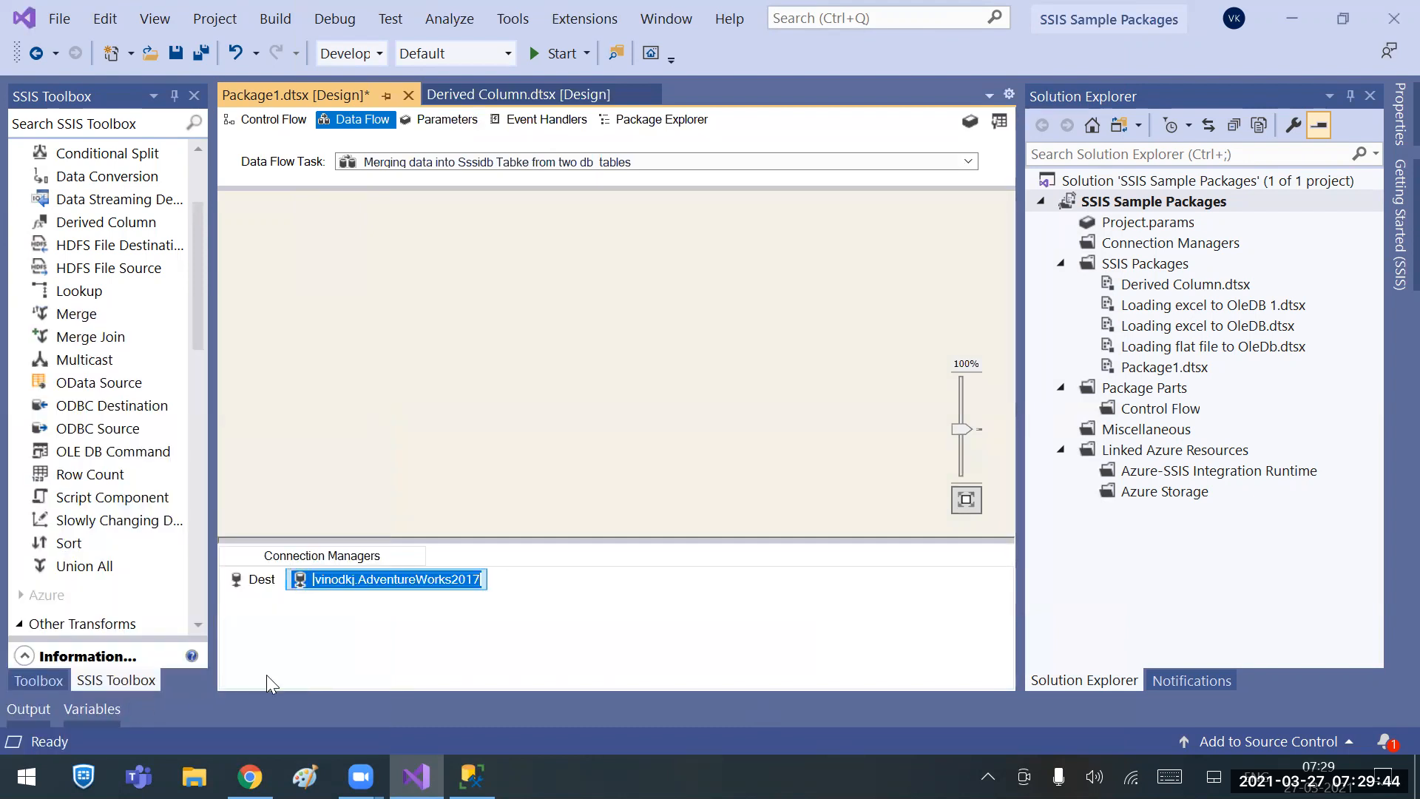
type("S")
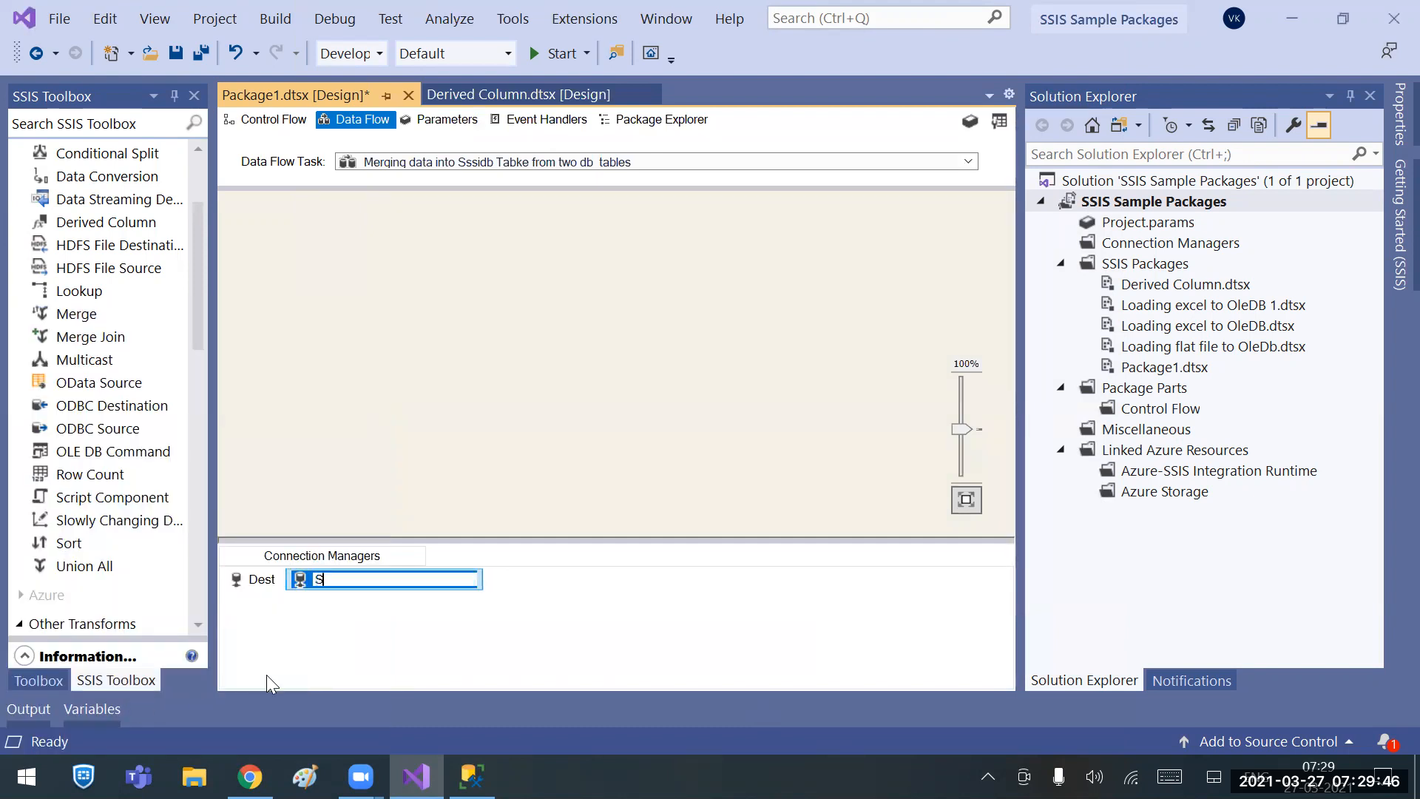
type("ource1")
key("Return")
right_click(498, 589)
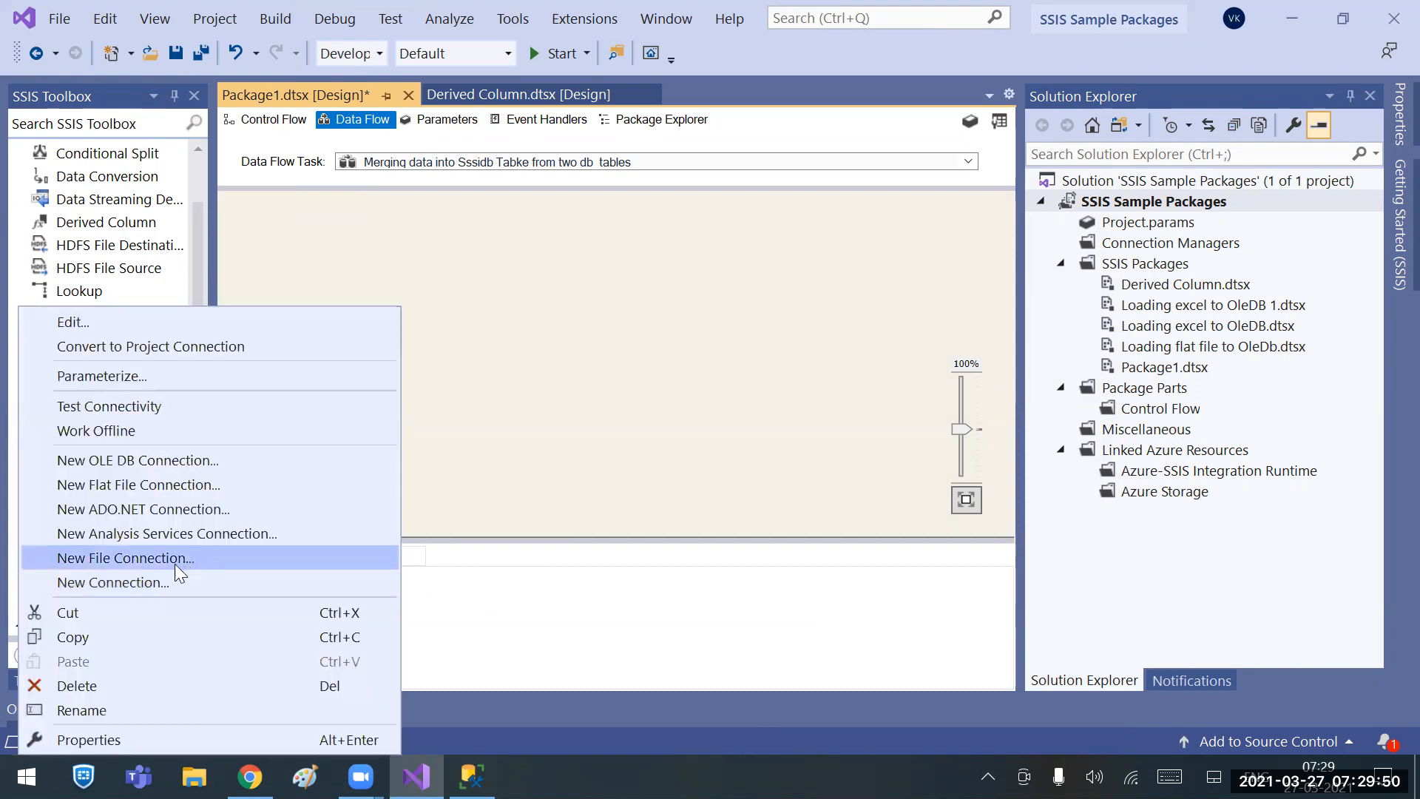
left_click(101, 588)
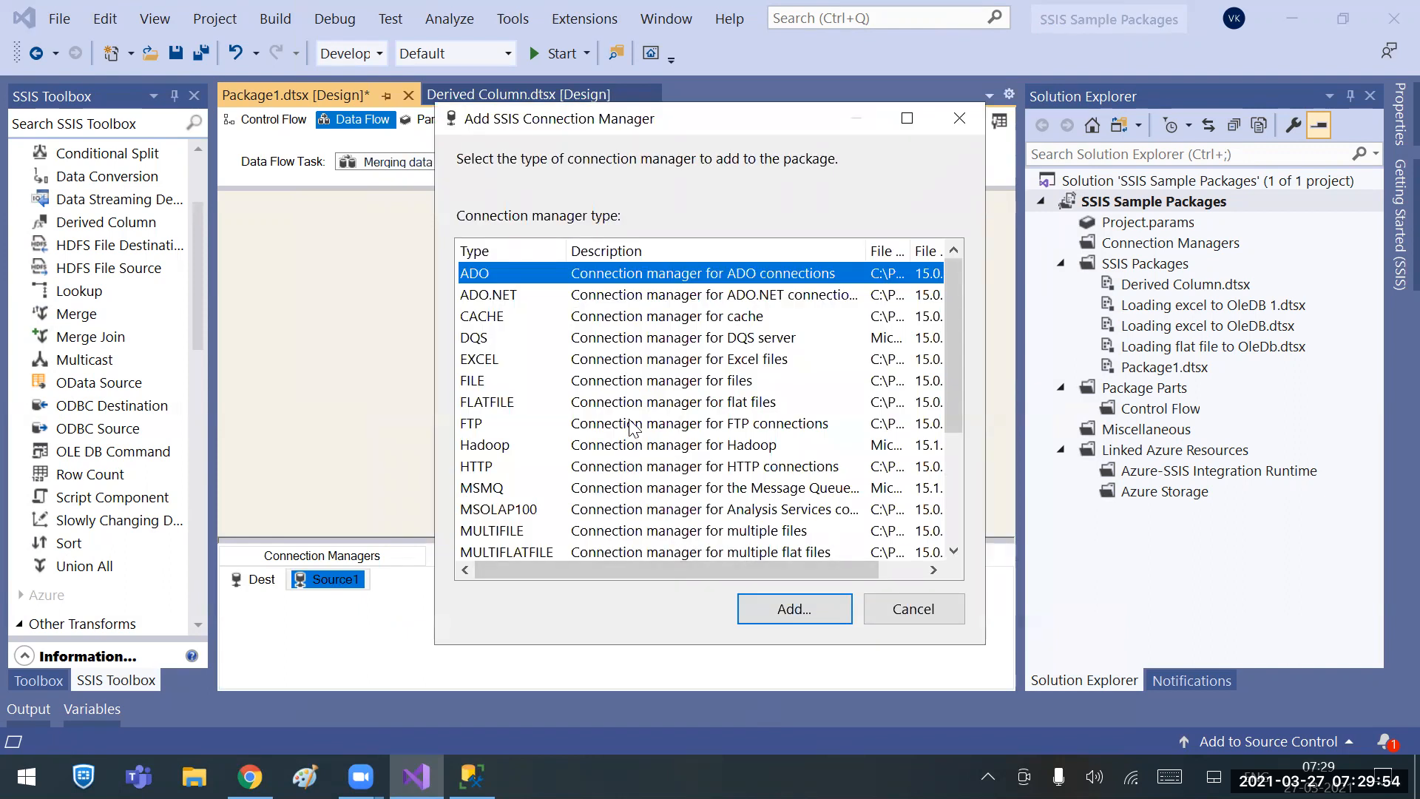
left_click(913, 608)
Add an OLE DB connection manager with a new connection to MSBIBatch17, entering the local server's name and testing the connection.
right_click(477, 590)
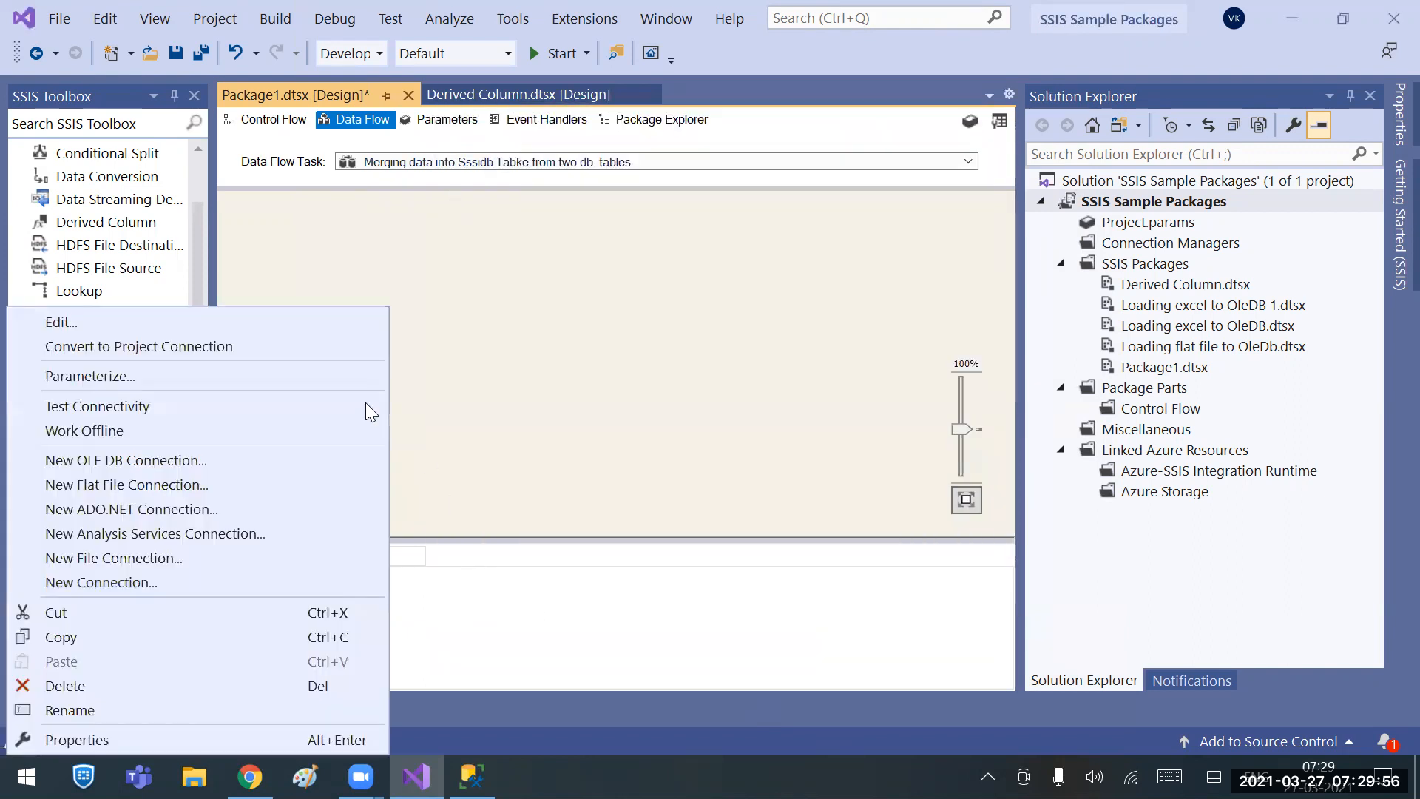
left_click(166, 460)
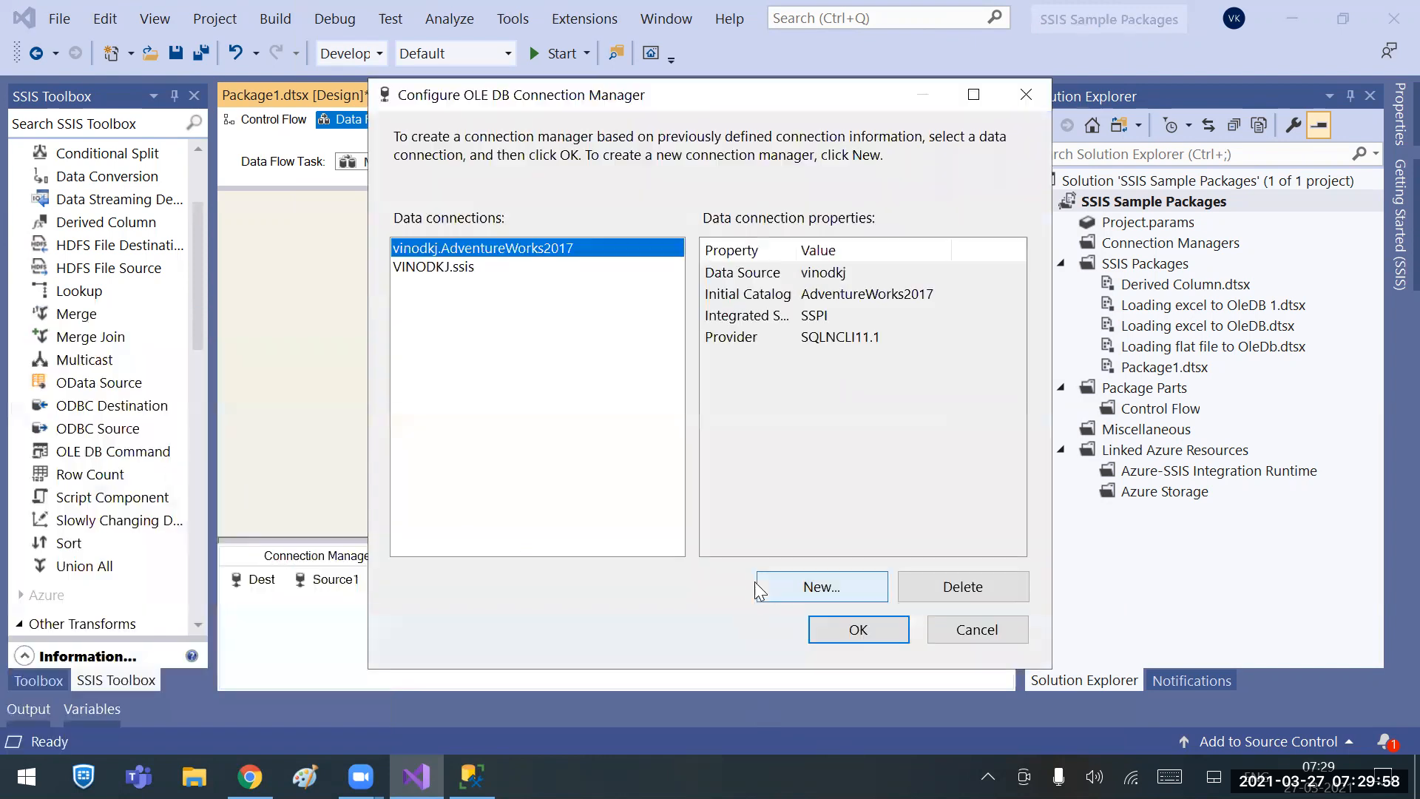
left_click(828, 586)
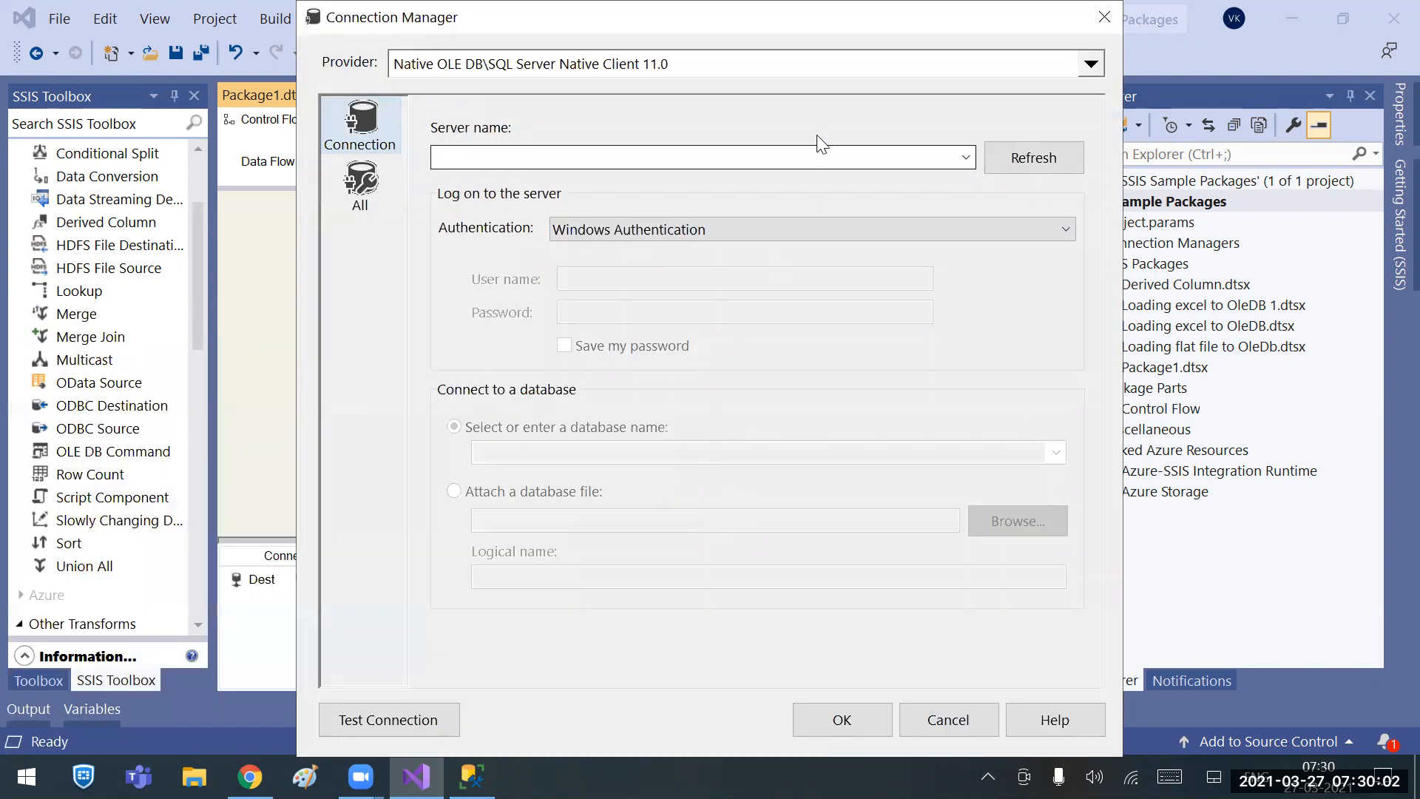
type("vinodkj")
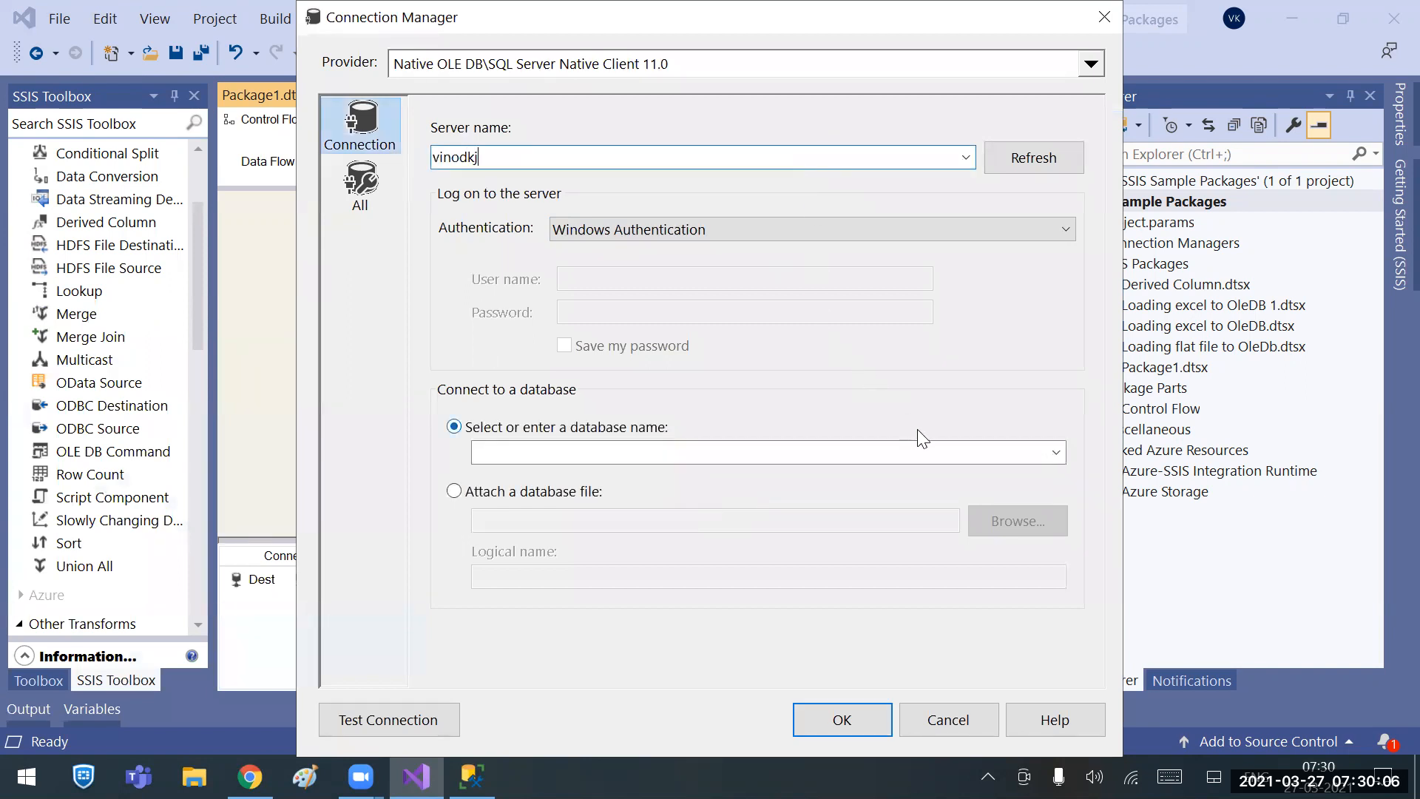
left_click(922, 462)
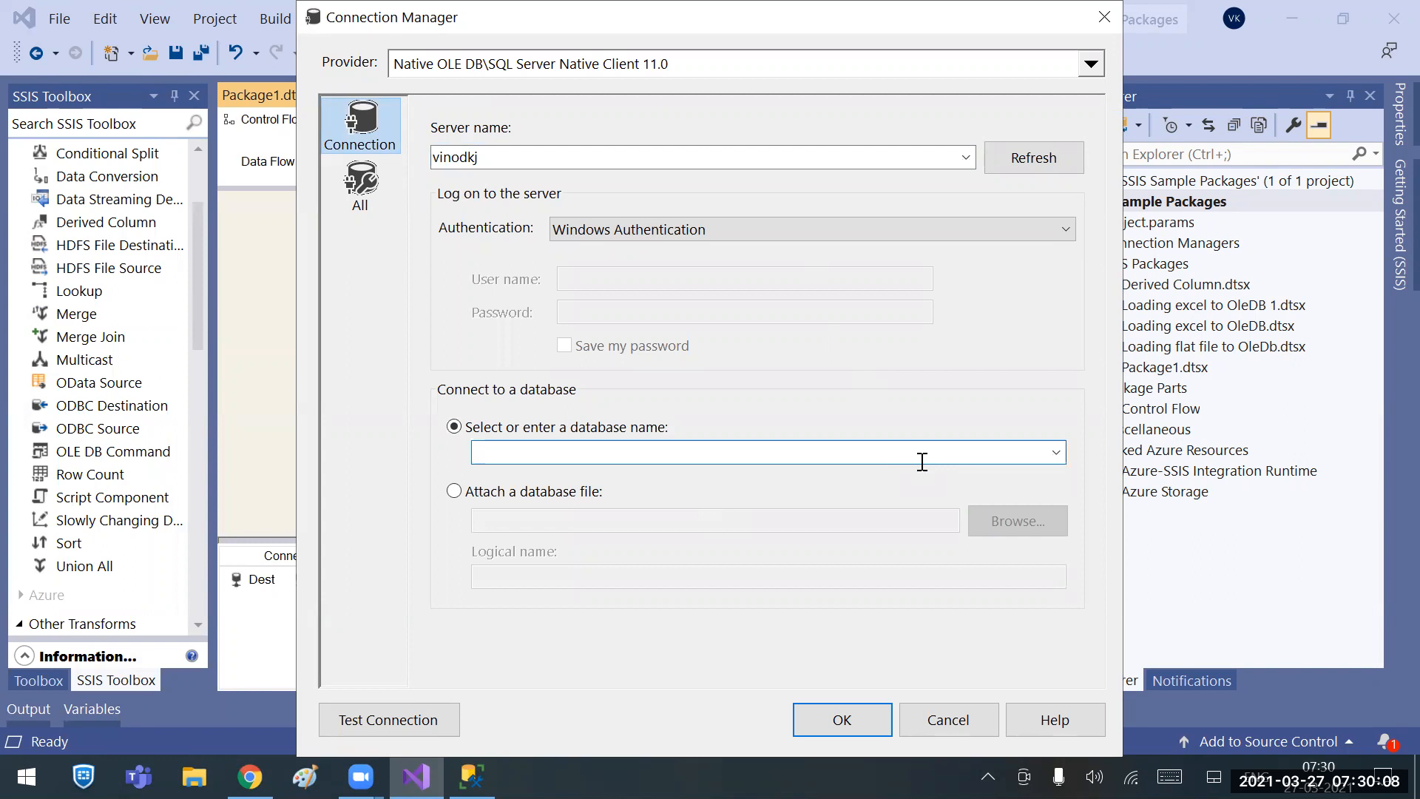
type("msbiBatch17")
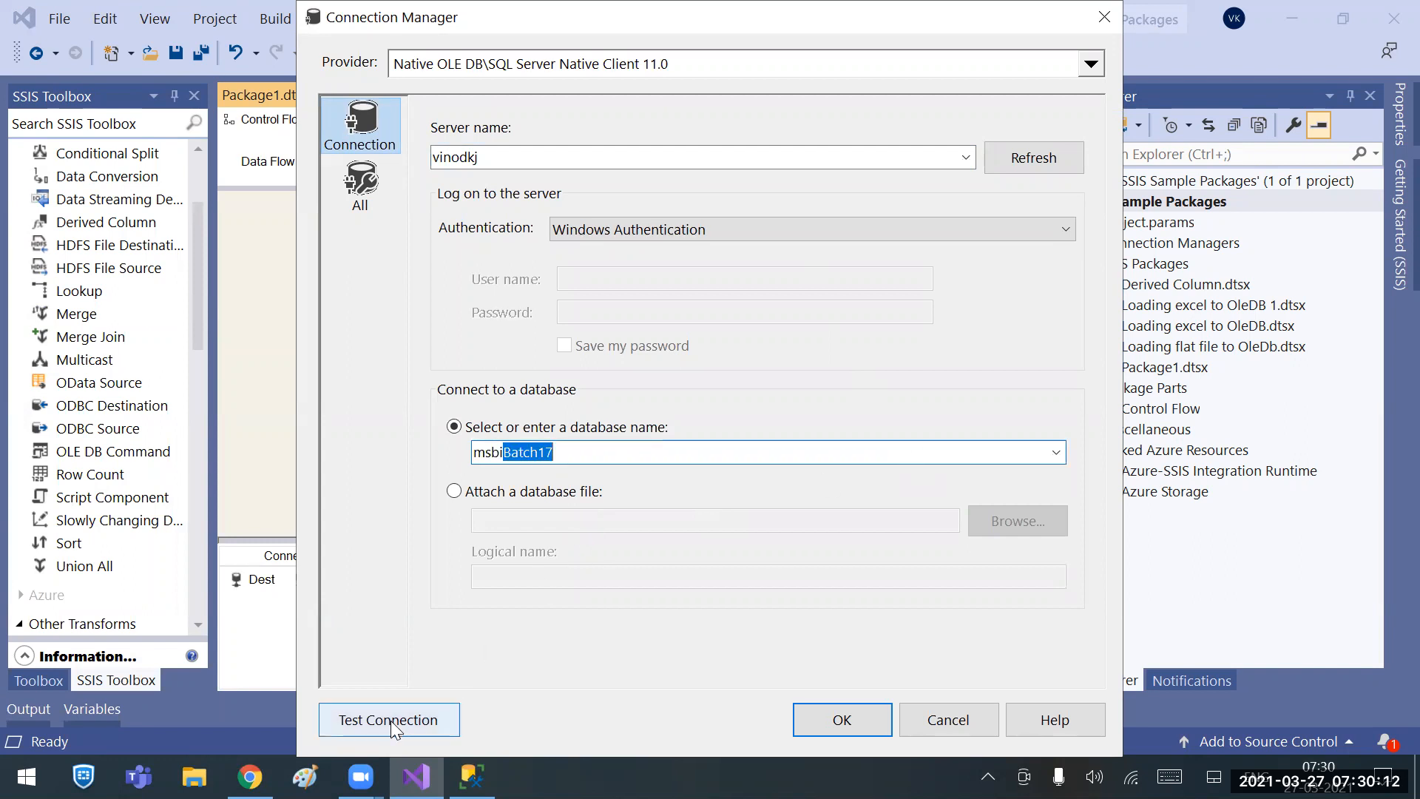
left_click(390, 721)
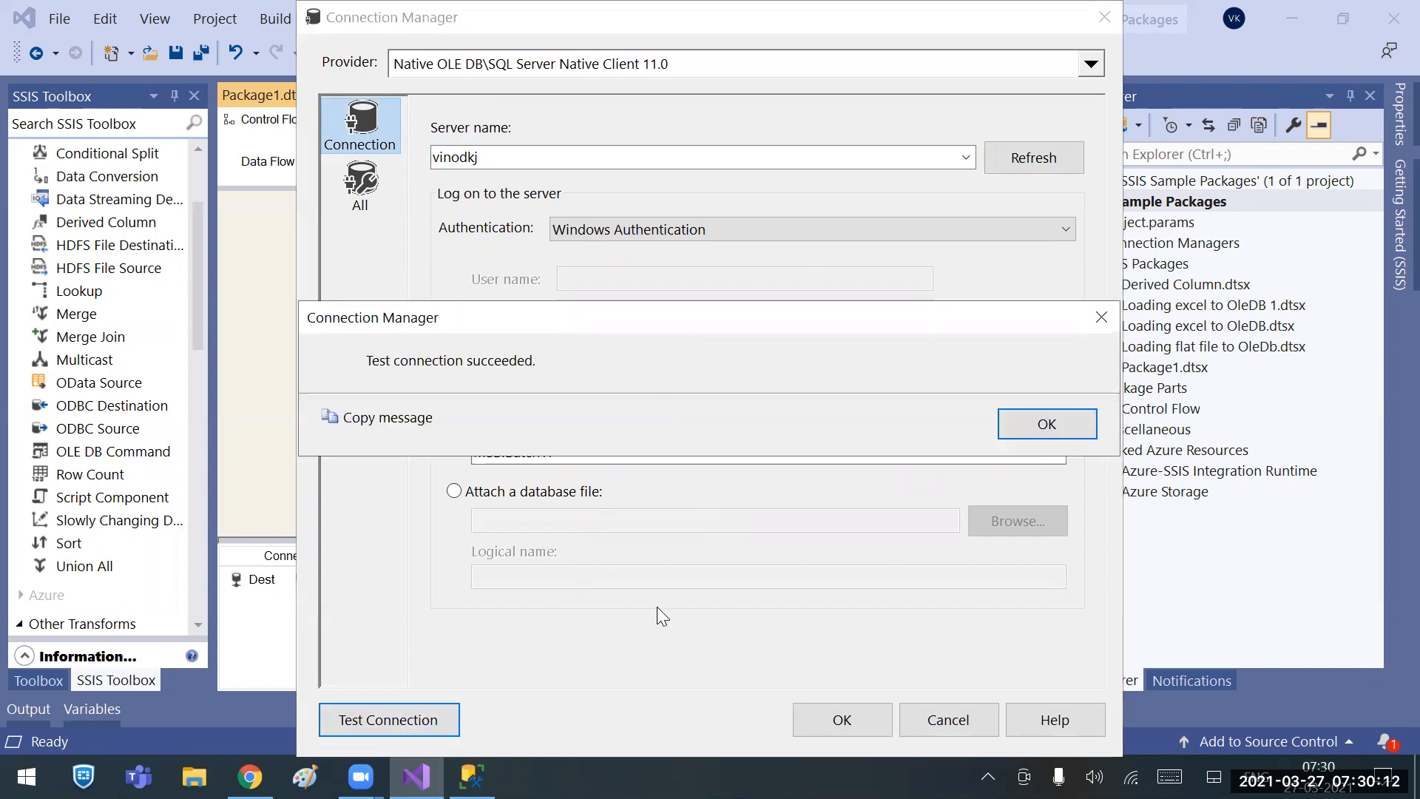
left_click(1043, 421)
left_click(842, 719)
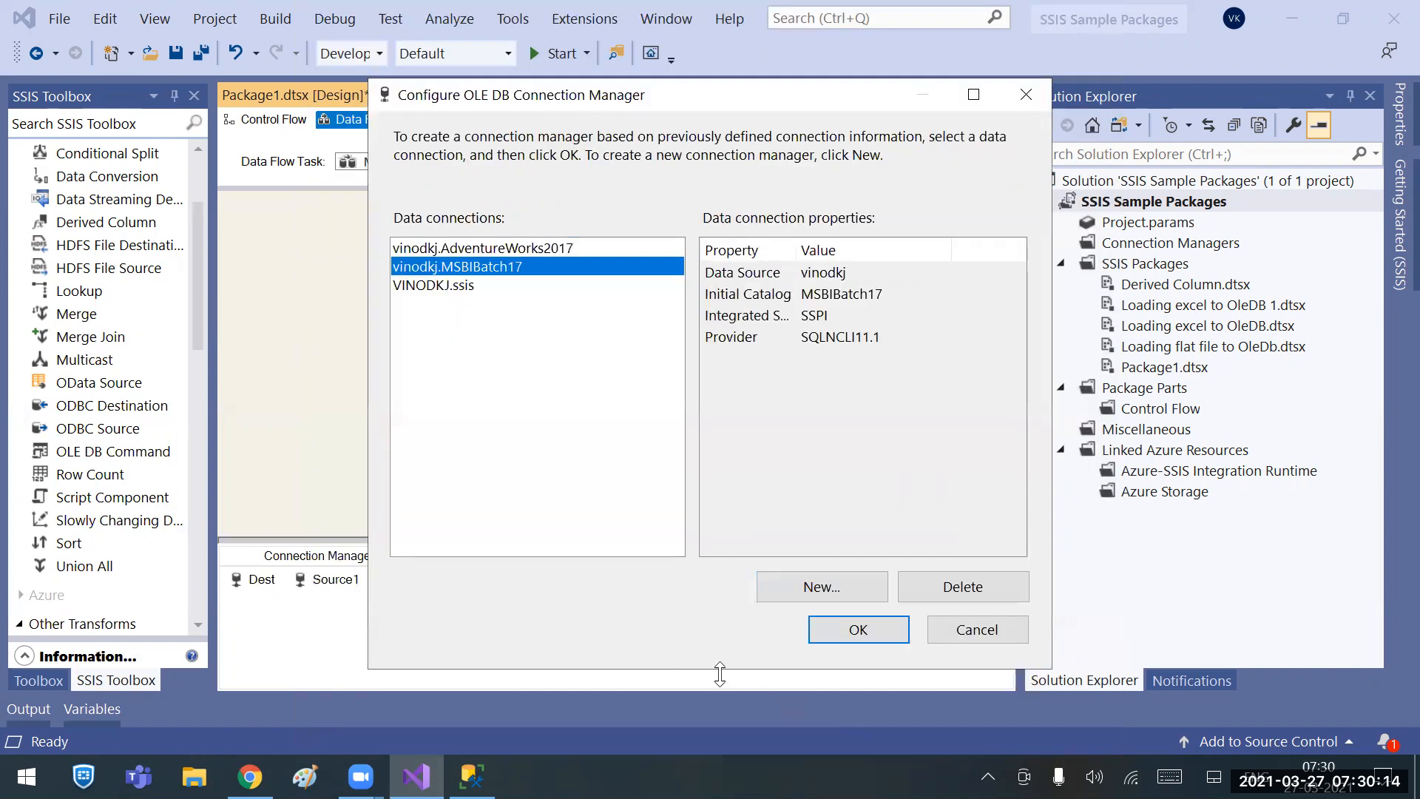
left_click(867, 642)
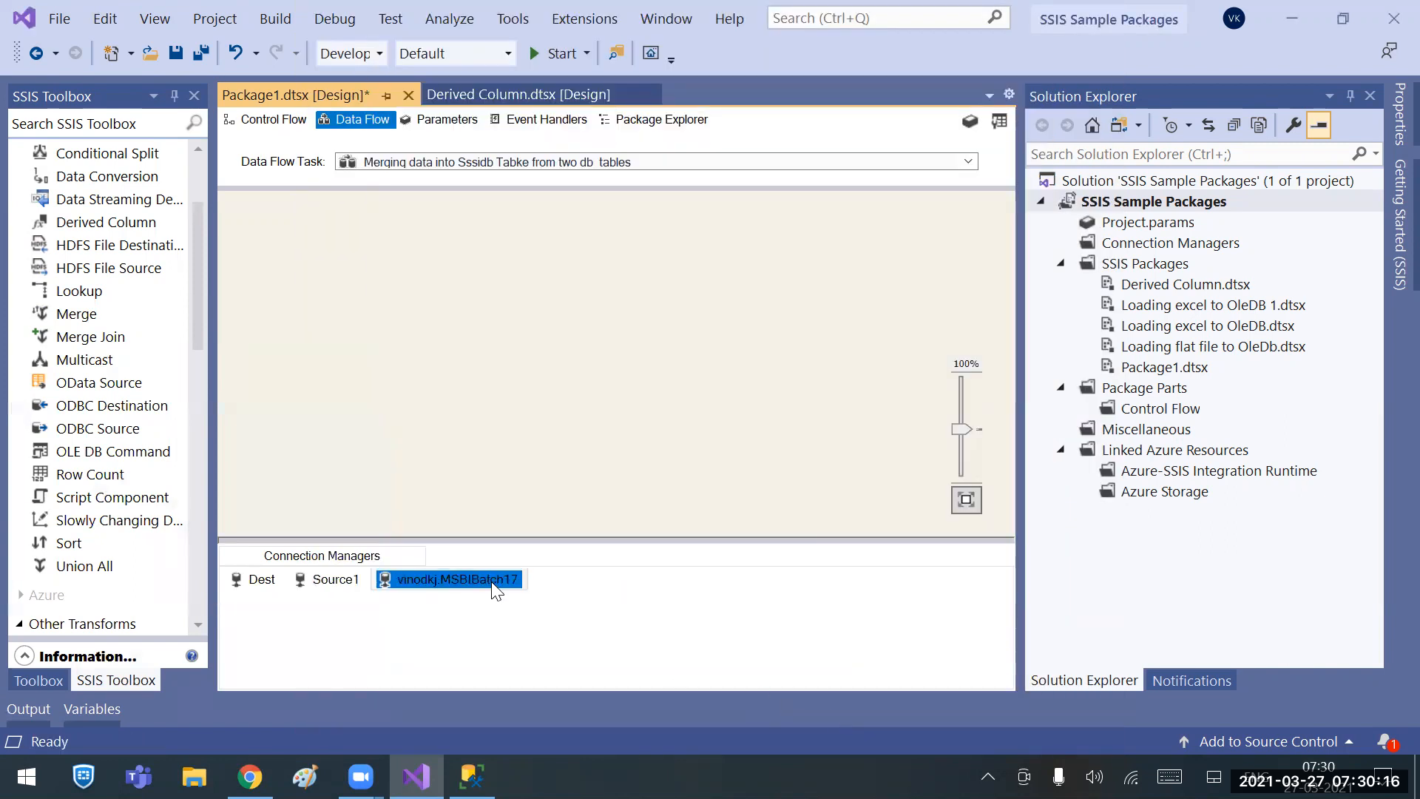
Rename the MSBIBatch17 connection manager as Source2.
right_click(414, 579)
left_click(204, 712)
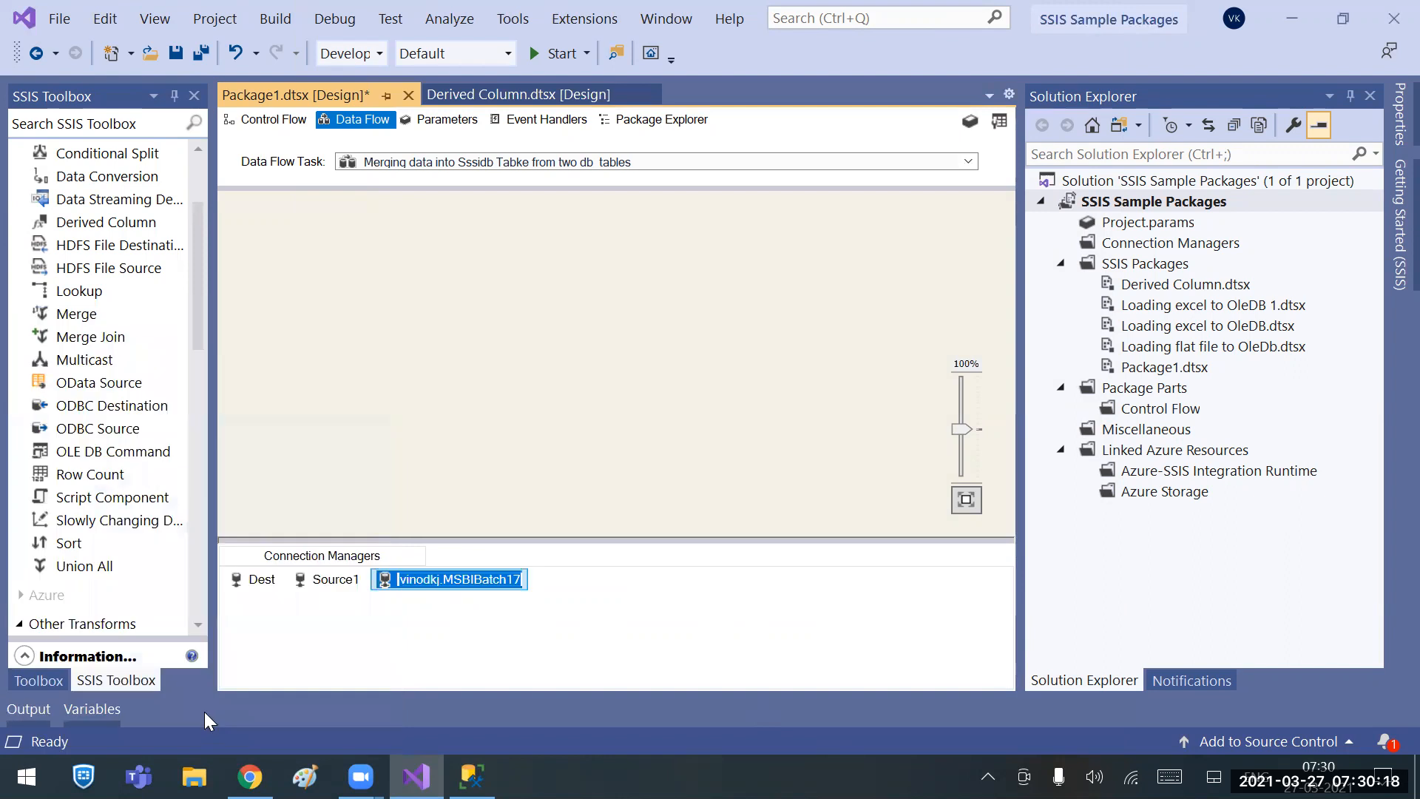
type("Sourc")
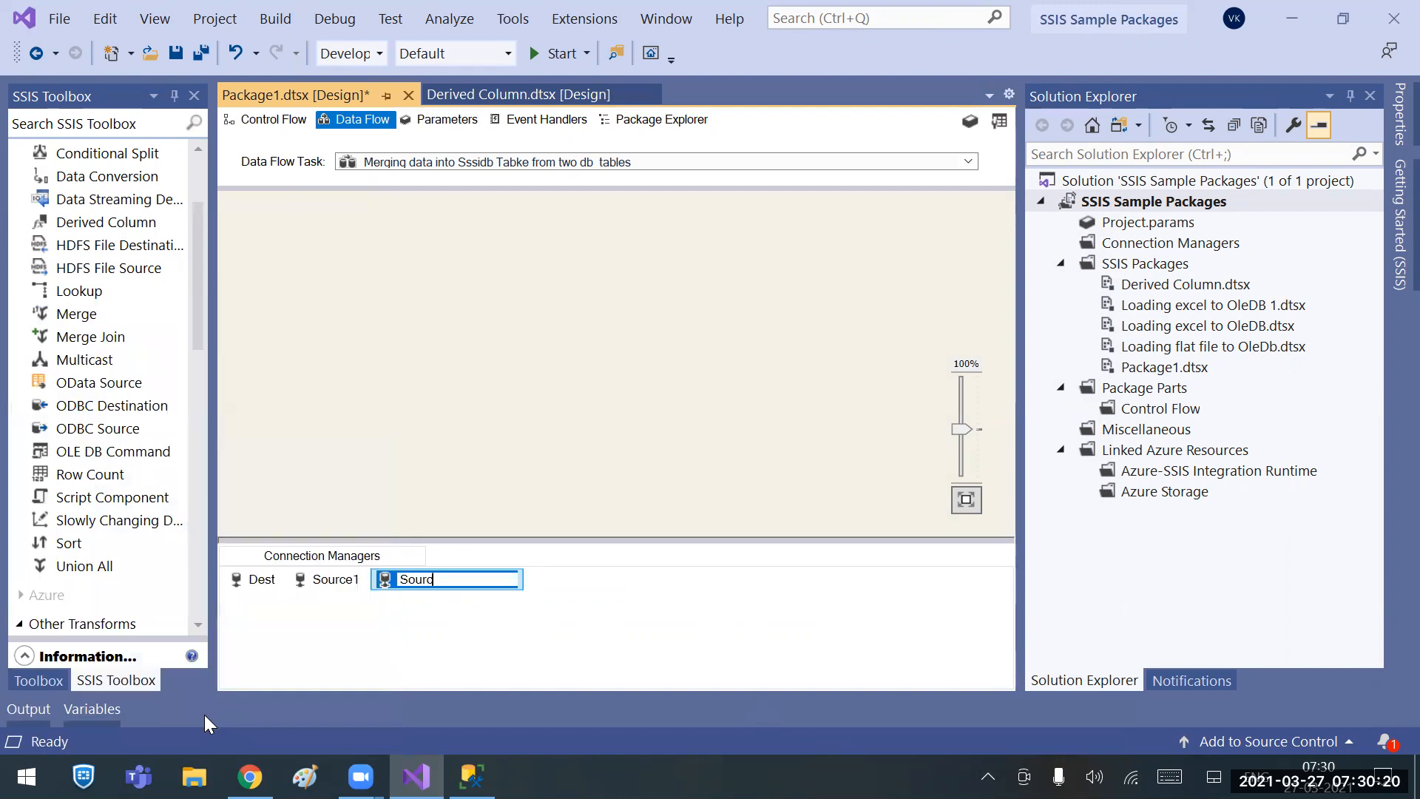
type("e2")
key("Return")
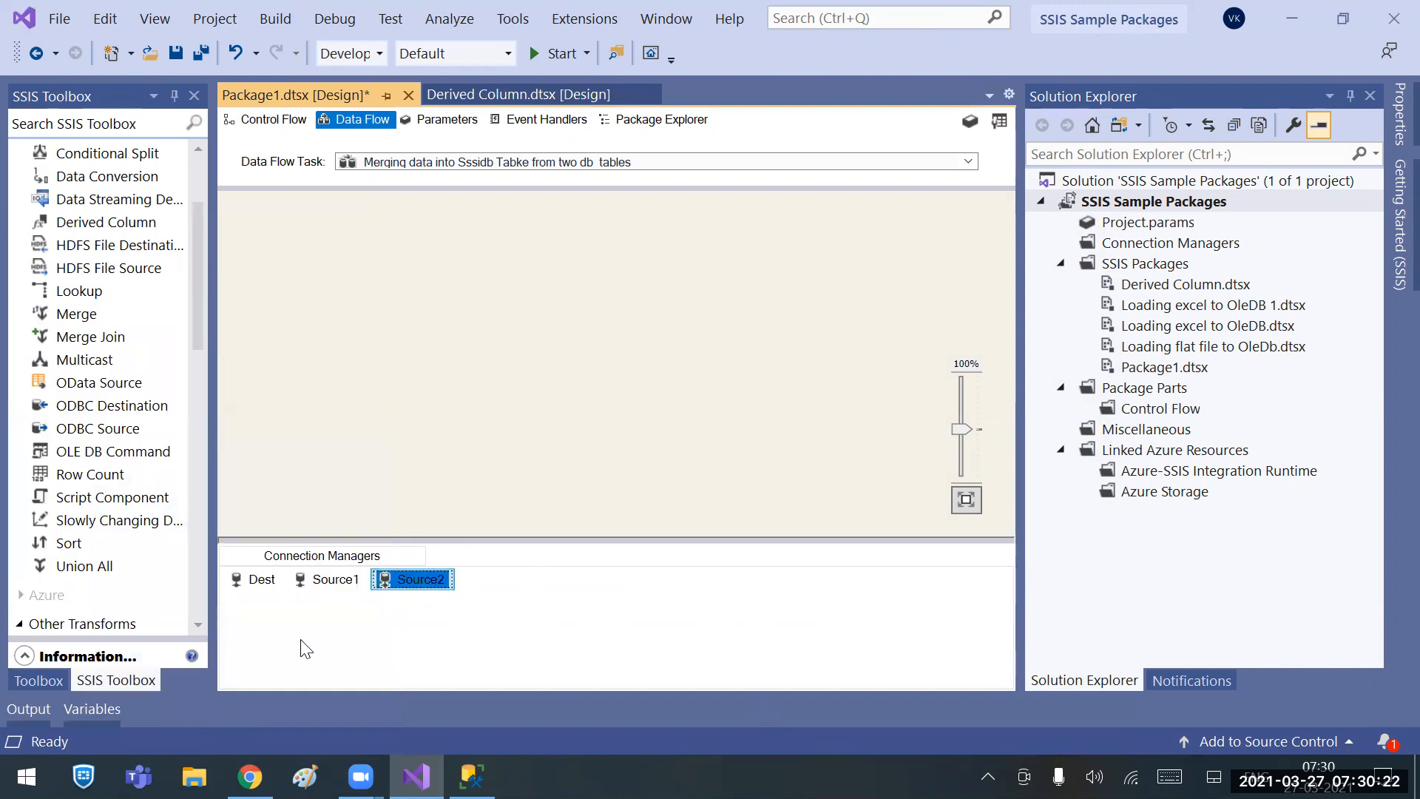
left_click(568, 647)
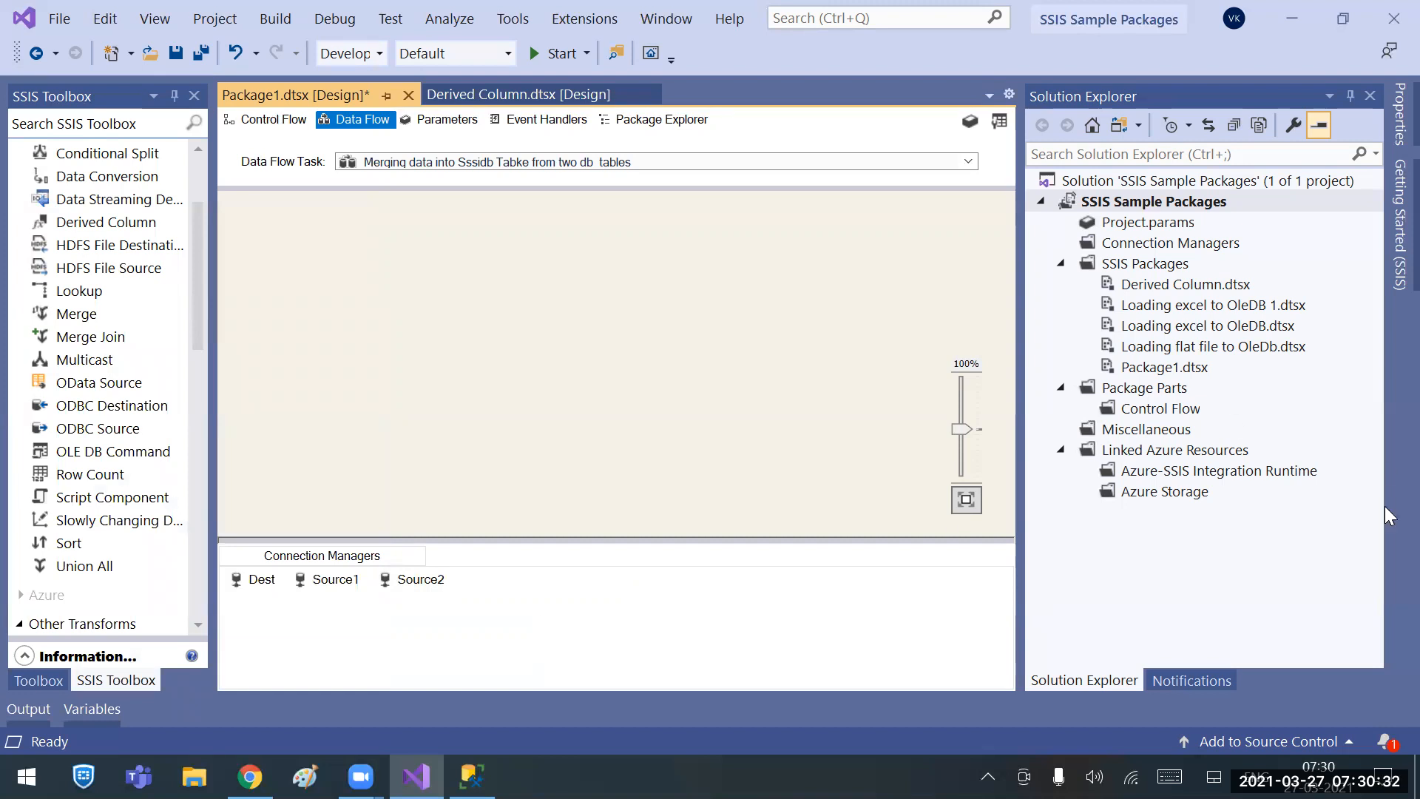
right_click(1283, 540)
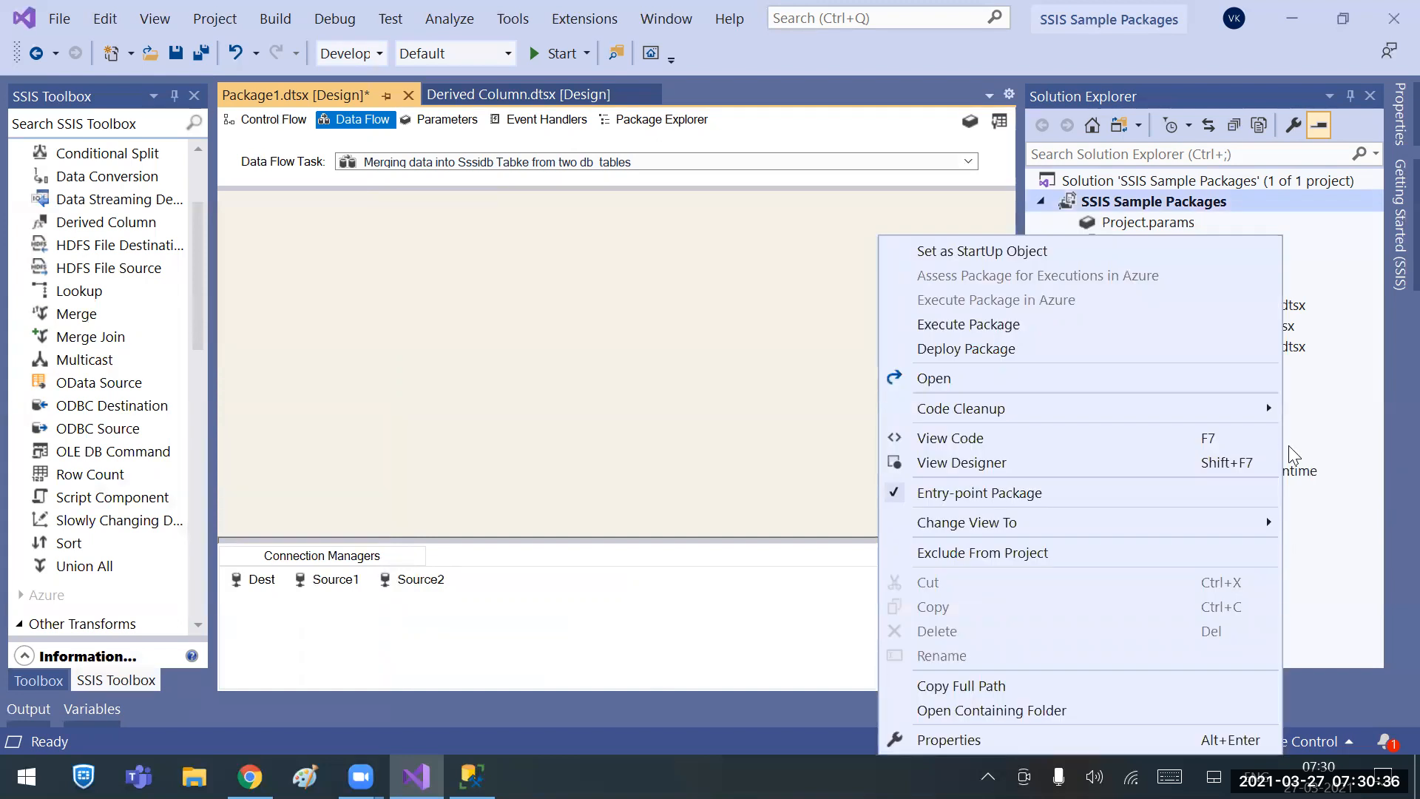
left_click(633, 373)
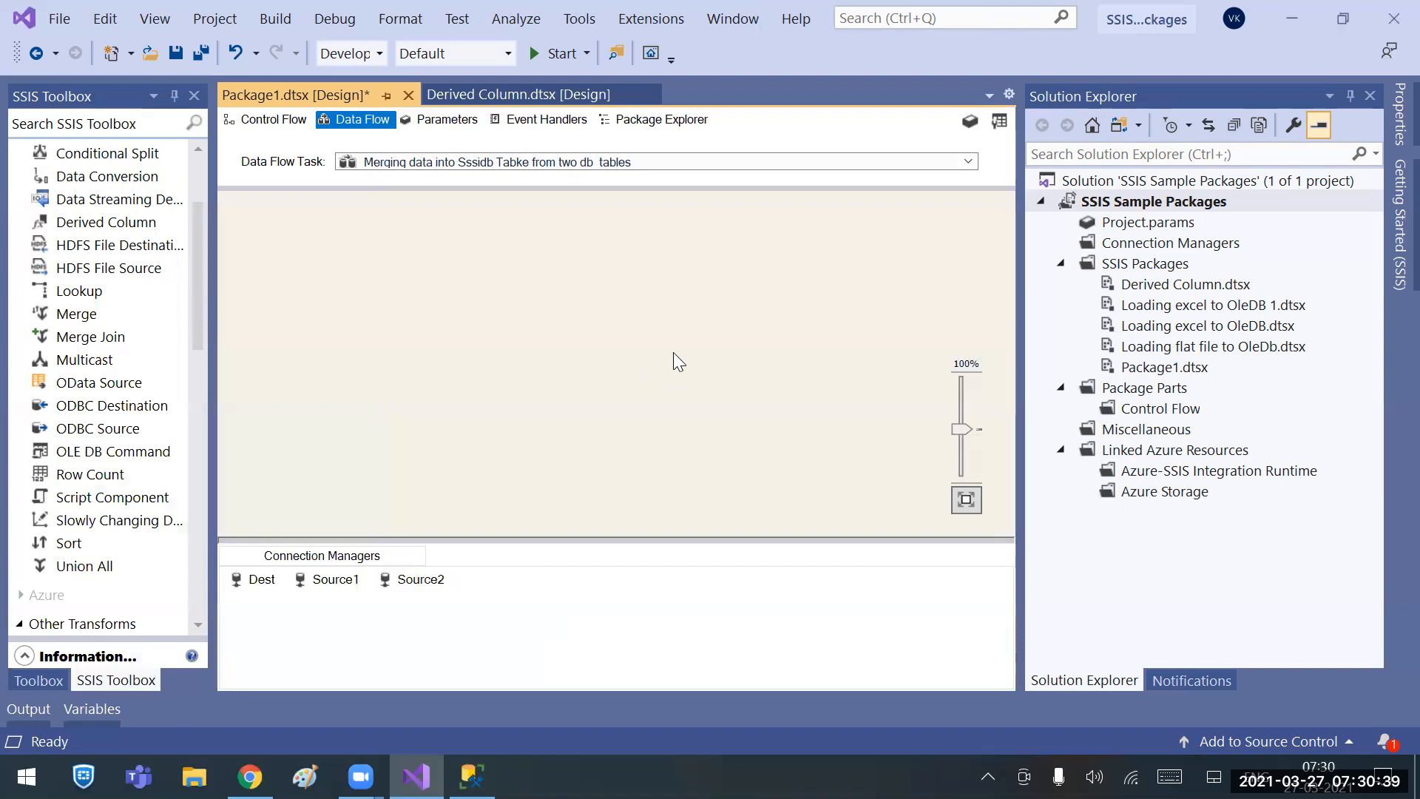
Place an OLE DB Source on the empty data flow canvas and put a second OLE DB Source beside it.
left_click(191, 179)
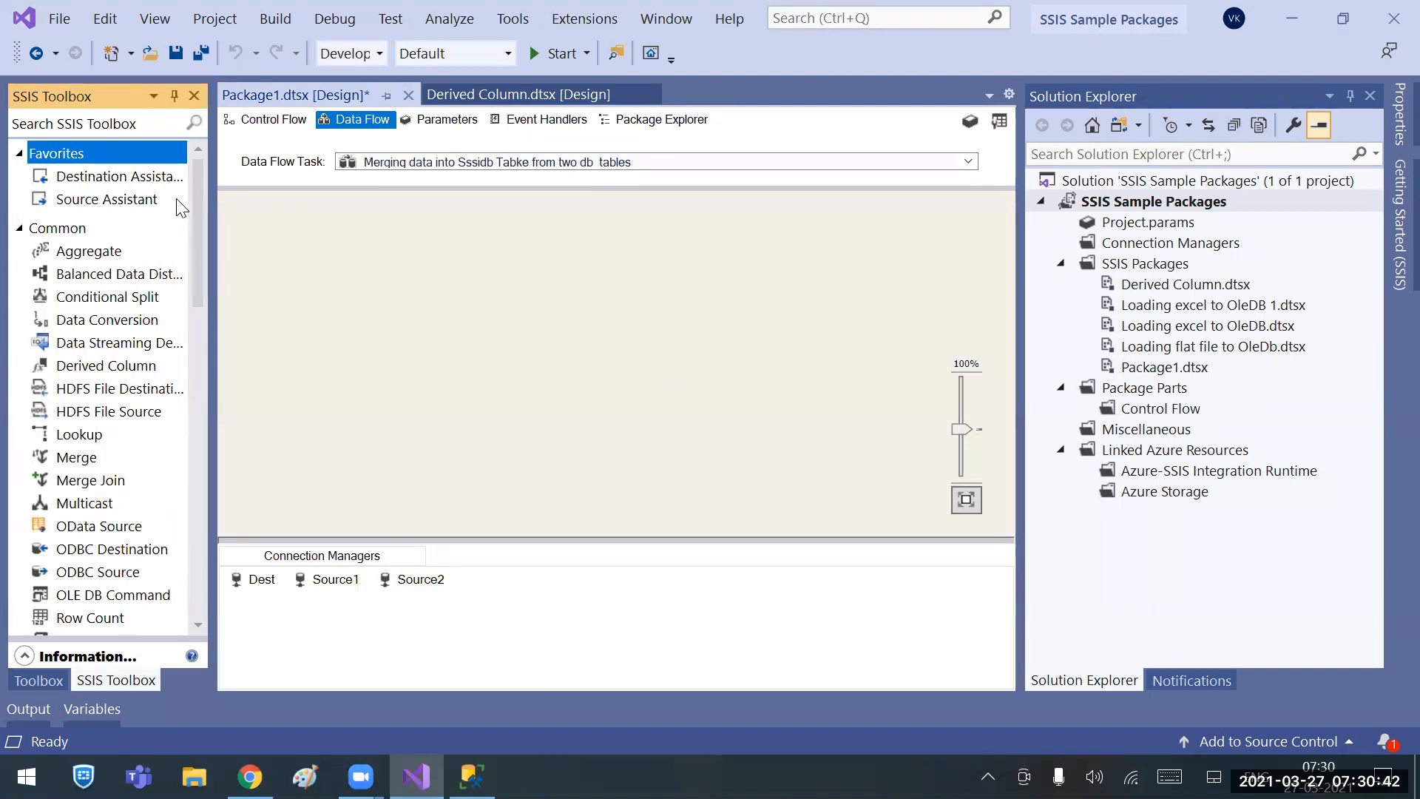
left_click_drag(194, 222, 185, 509)
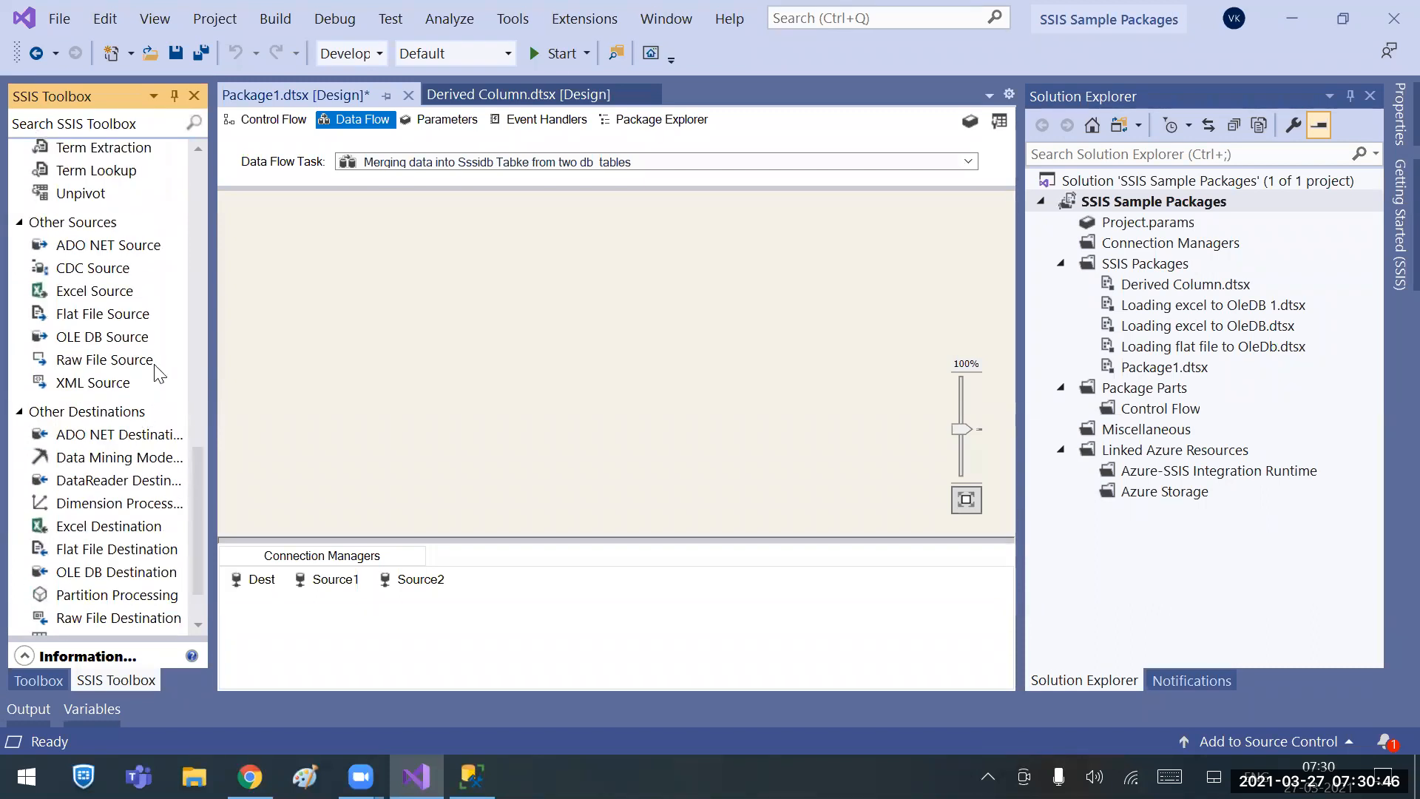
left_click_drag(95, 335, 420, 238)
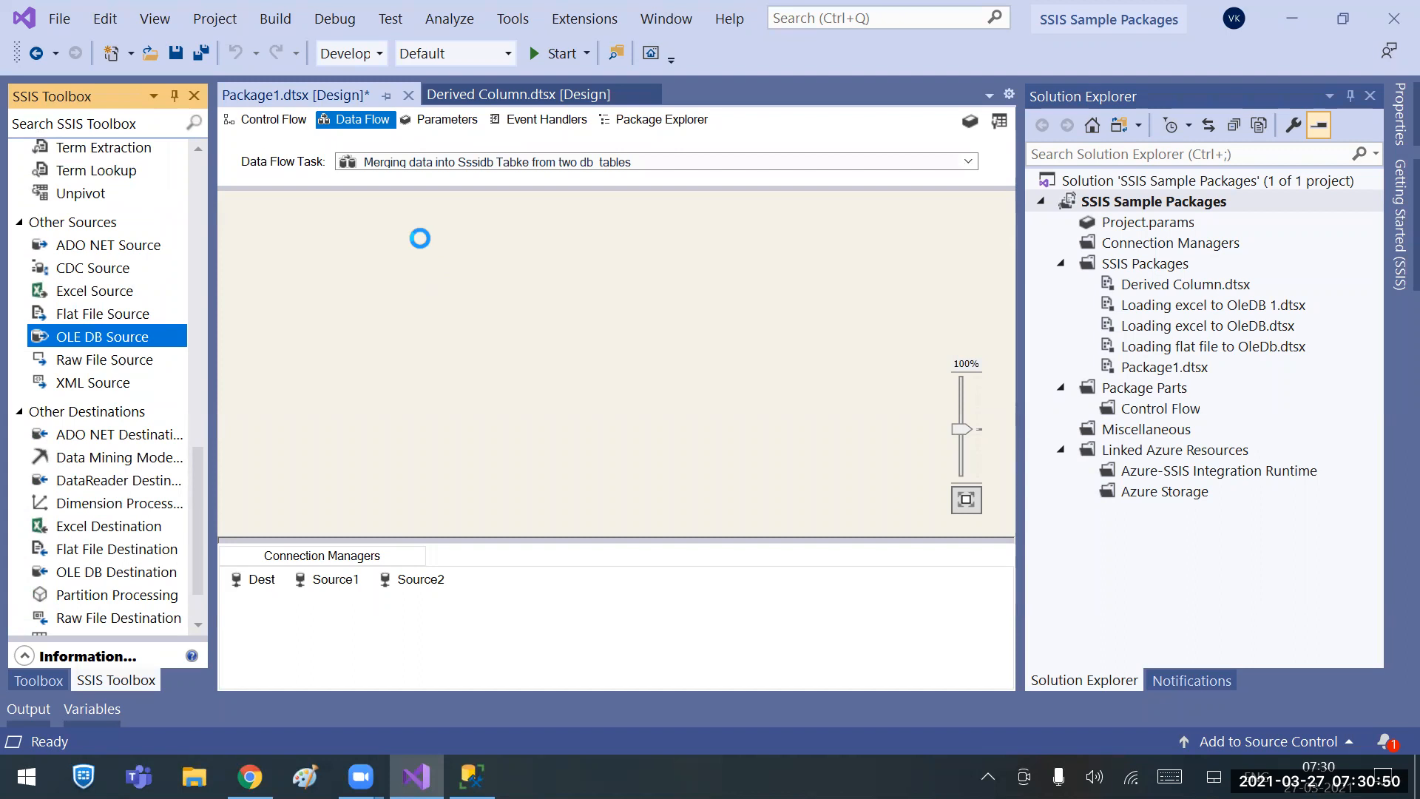
left_click_drag(442, 253, 407, 250)
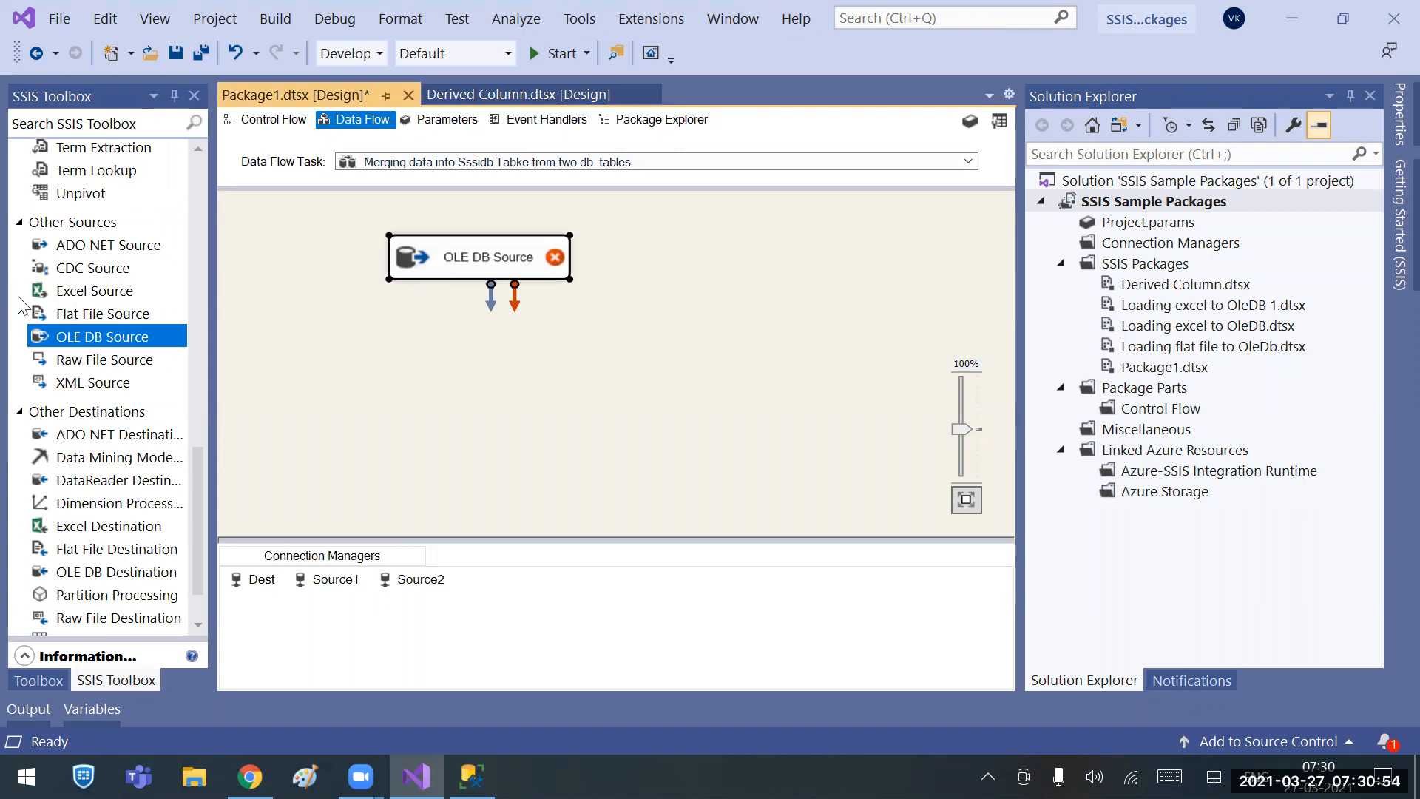
left_click(664, 240)
key("ctrl+v")
left_click_drag(509, 380, 753, 259)
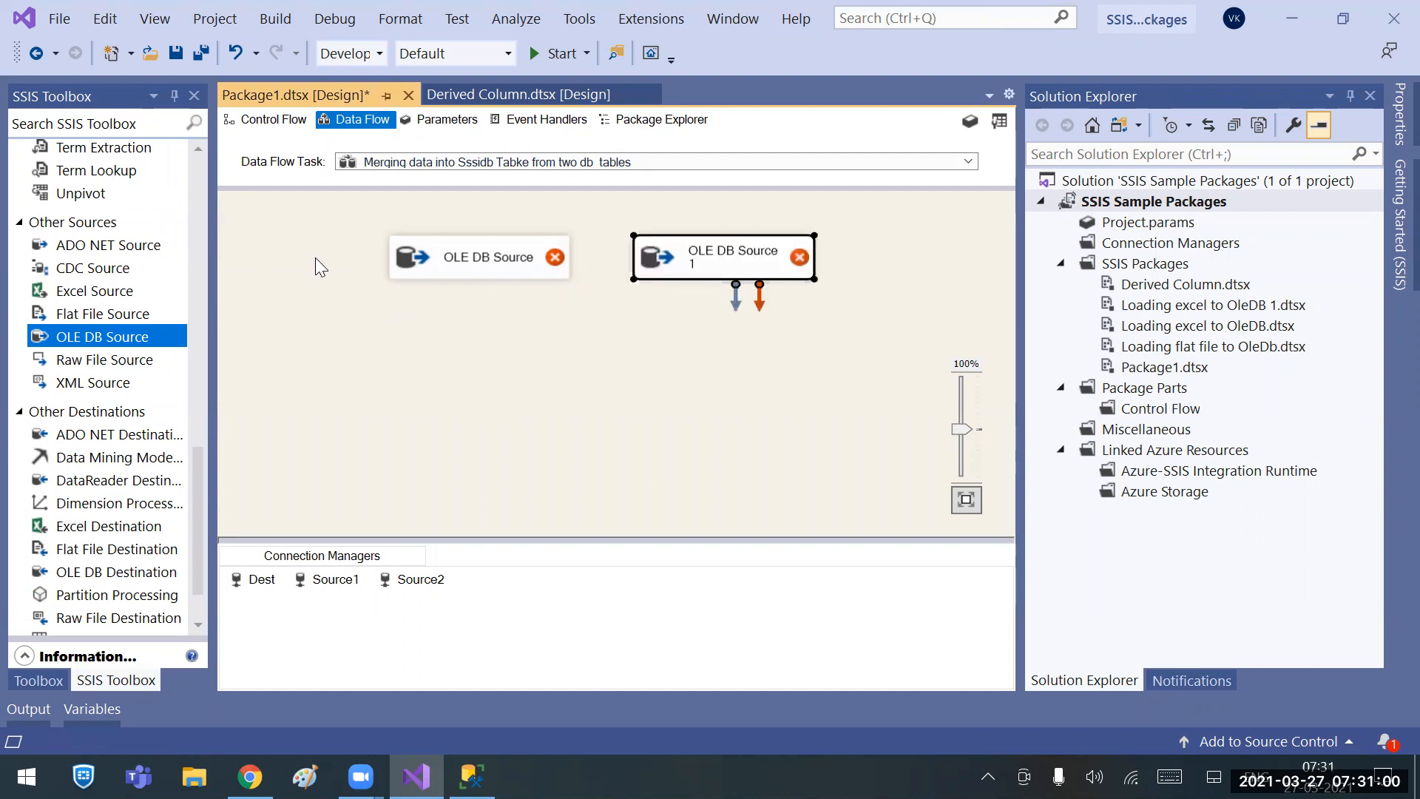
Rename the first OLE DB Source component as Adv SOurce1.
left_click(457, 256)
left_click(457, 256)
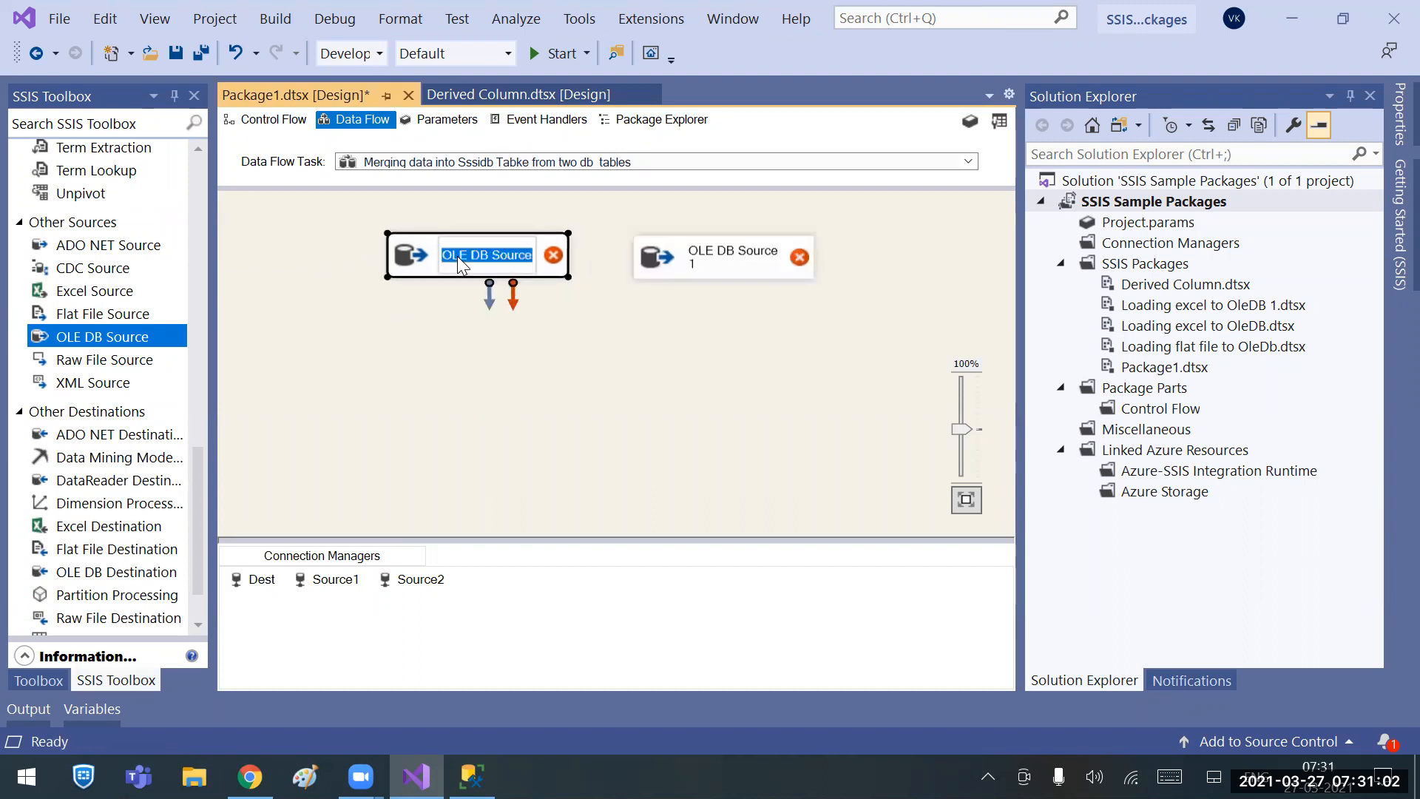
type("Adv SOurce")
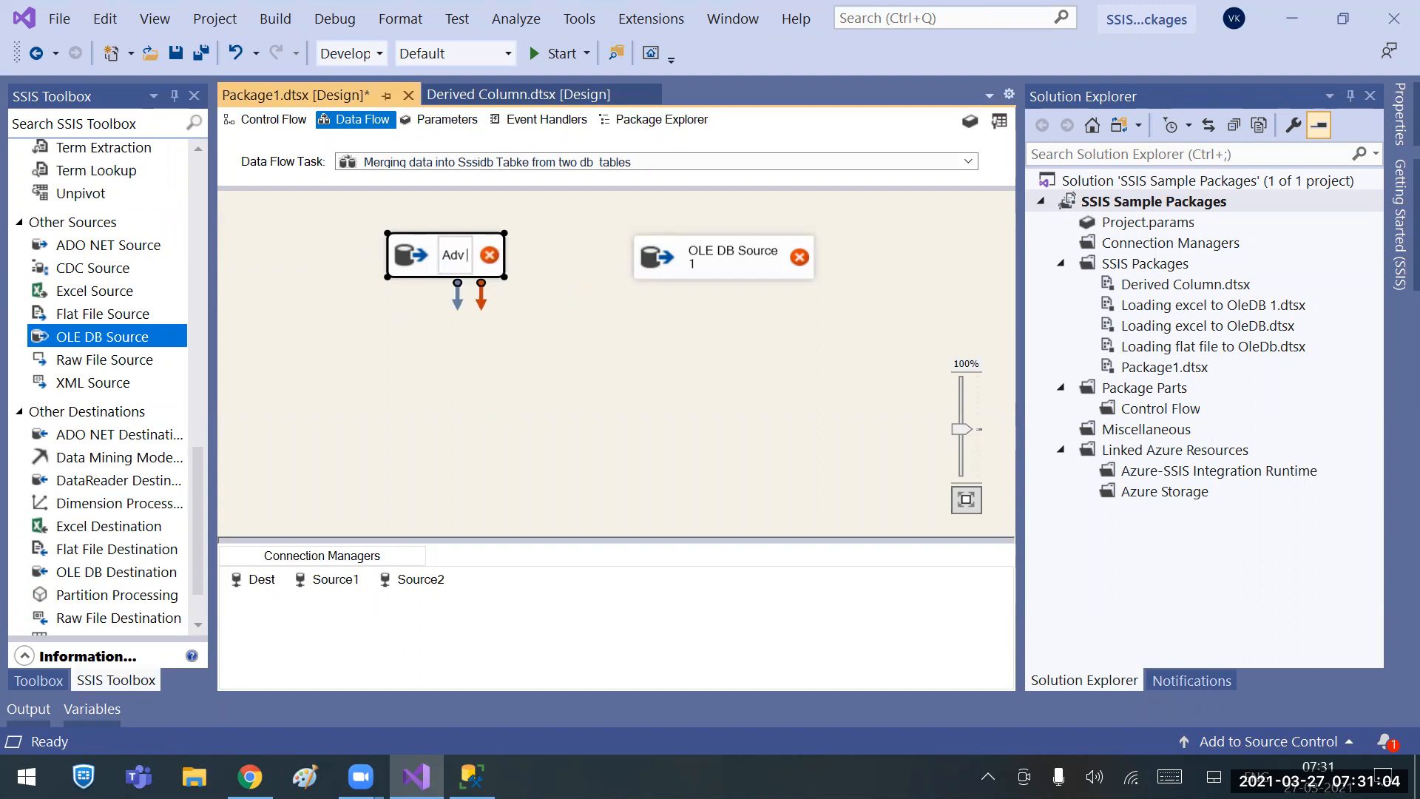
type("1")
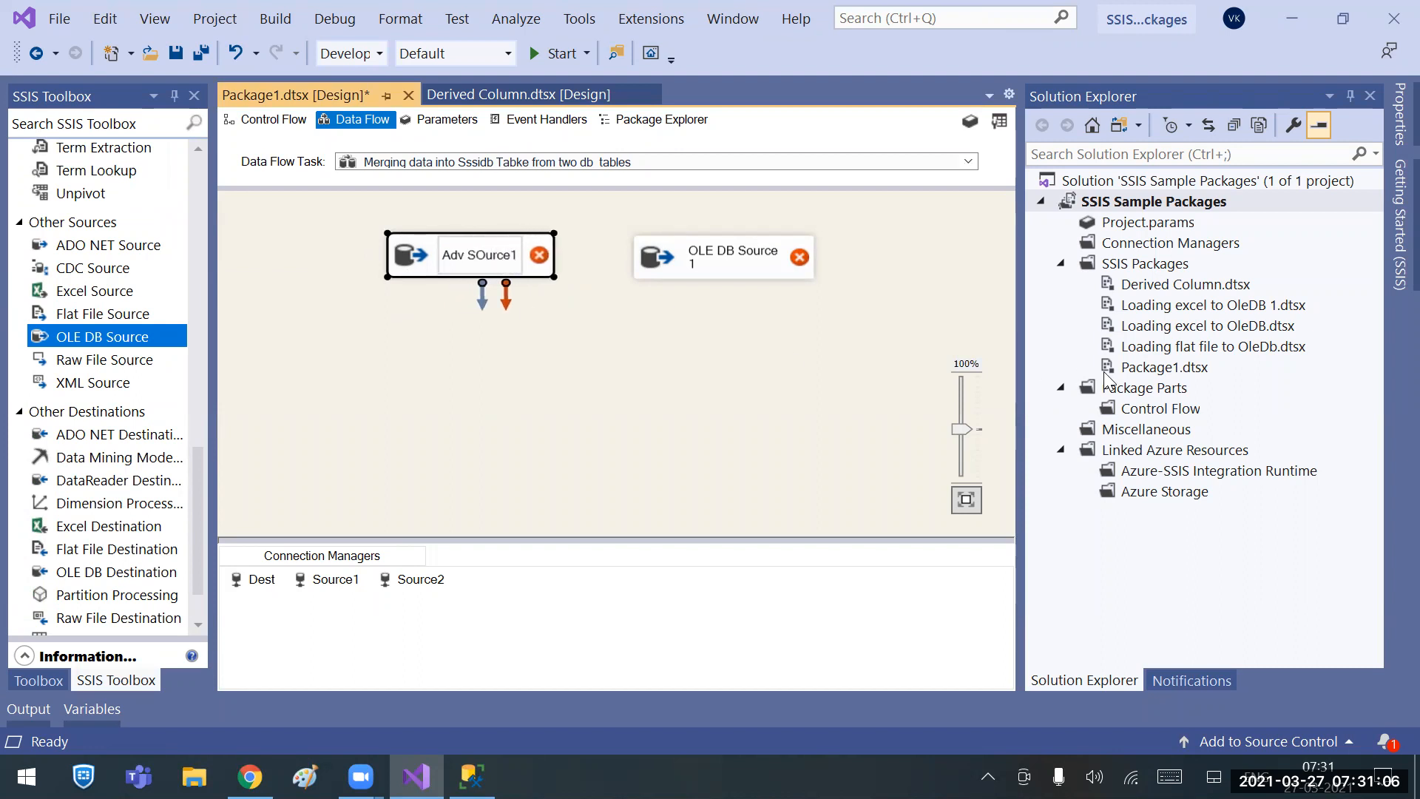
Rename the second OLE DB Source component as Msbi Source2.
left_click(726, 261)
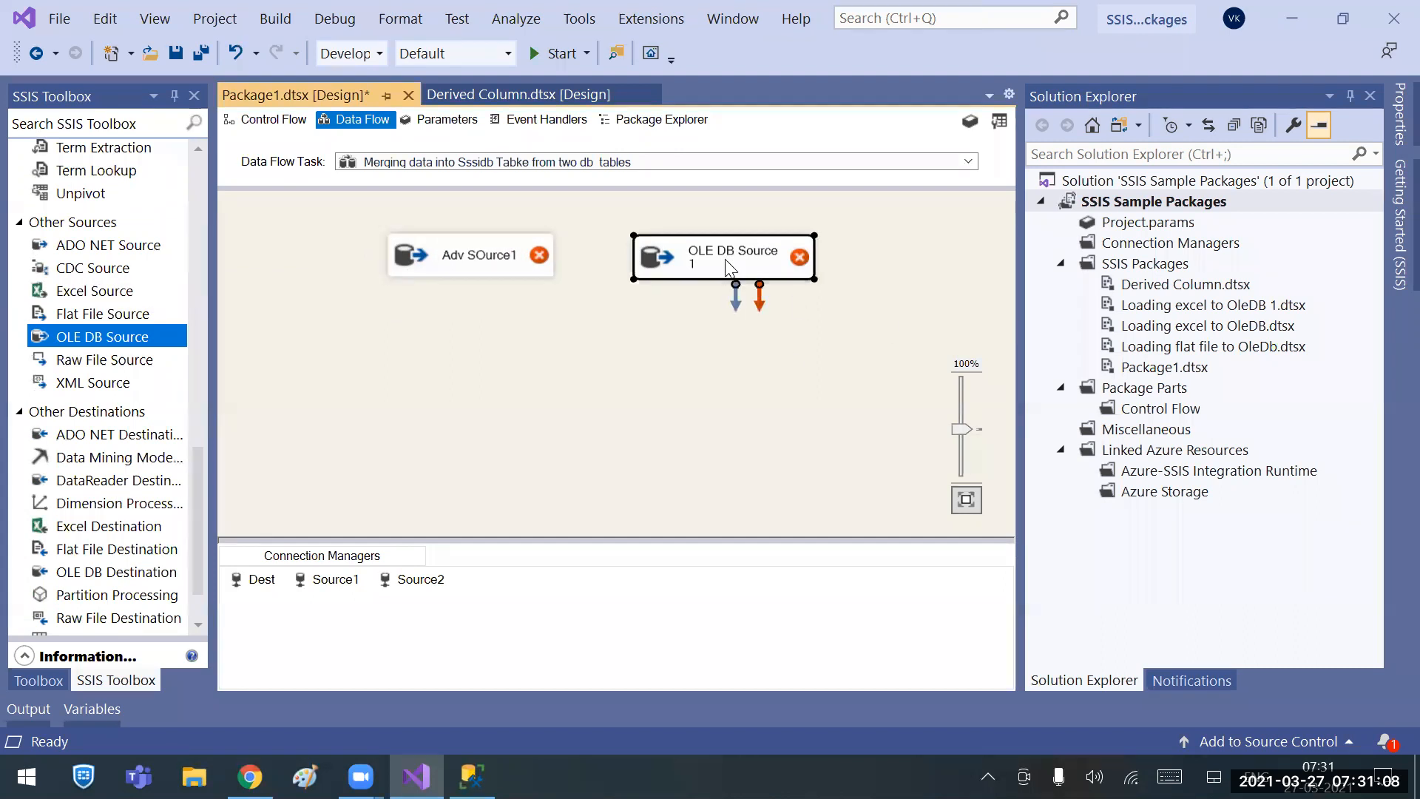
left_click(713, 259)
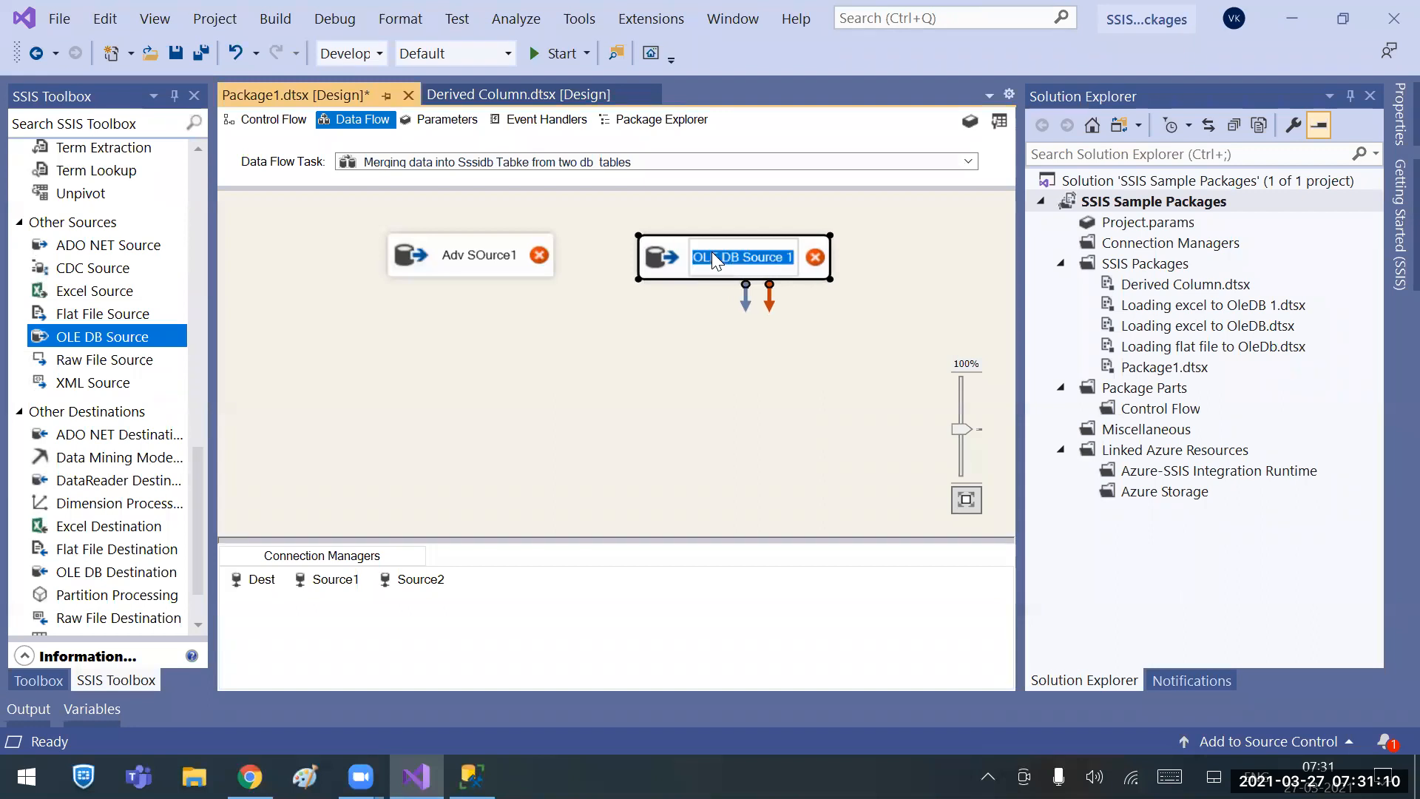
type("Msbi")
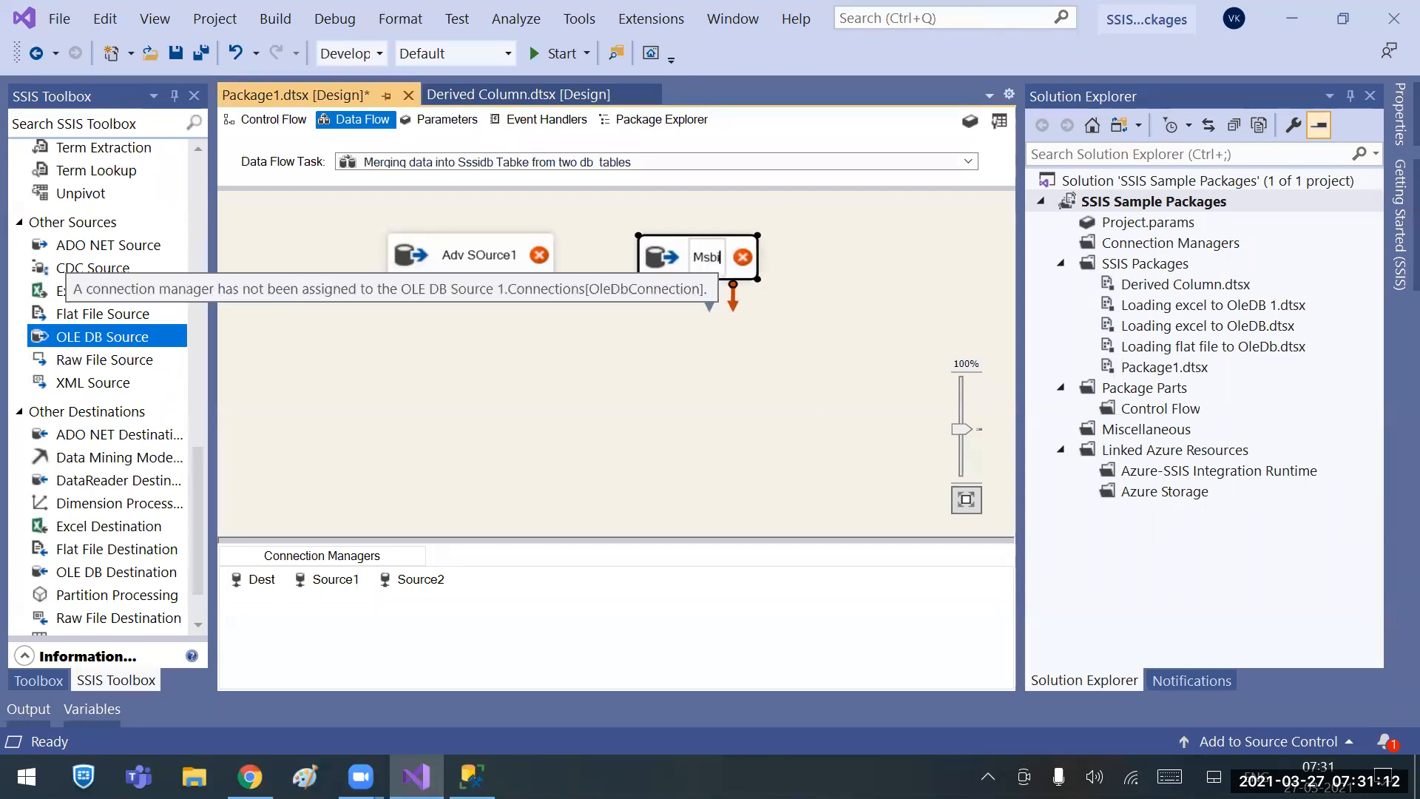
type(" Source2")
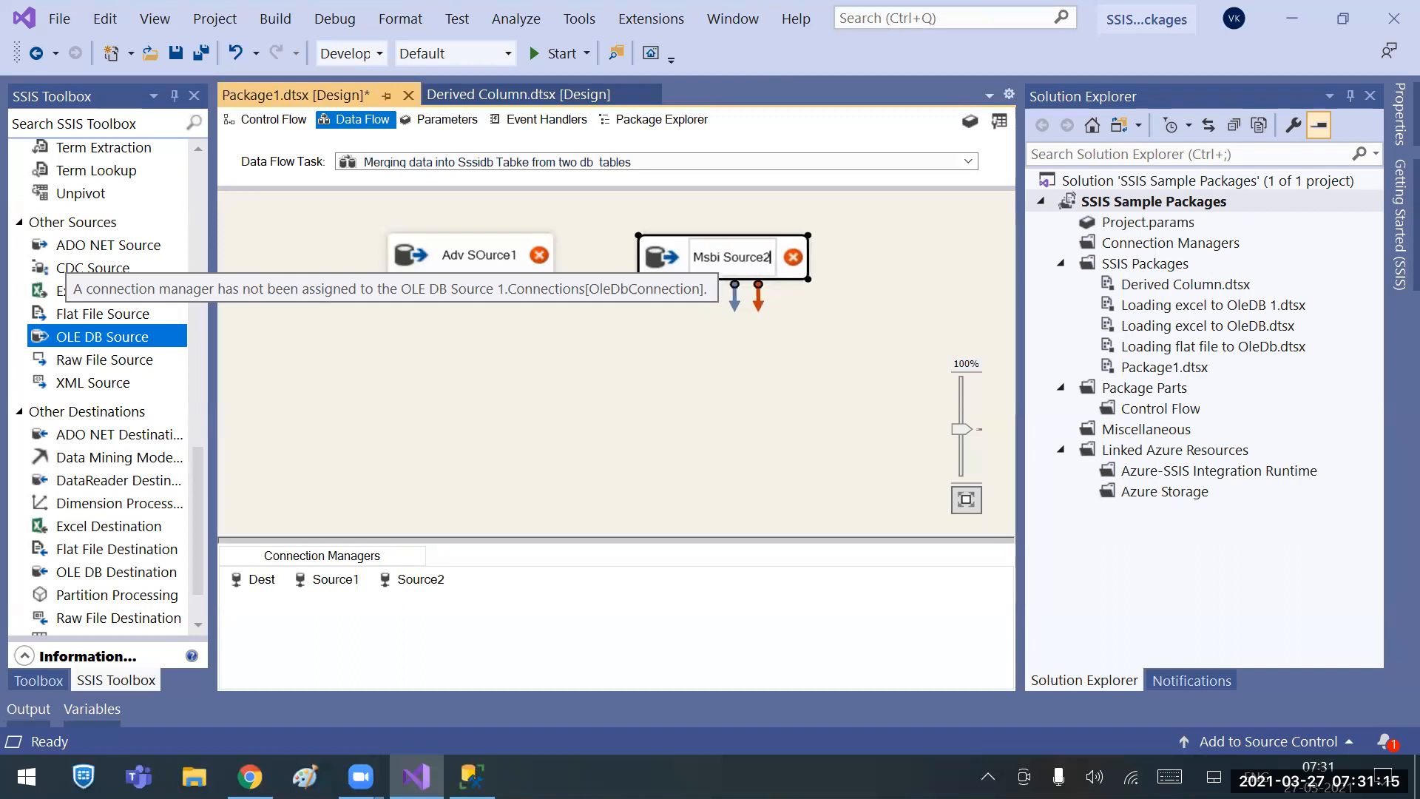
key("Return")
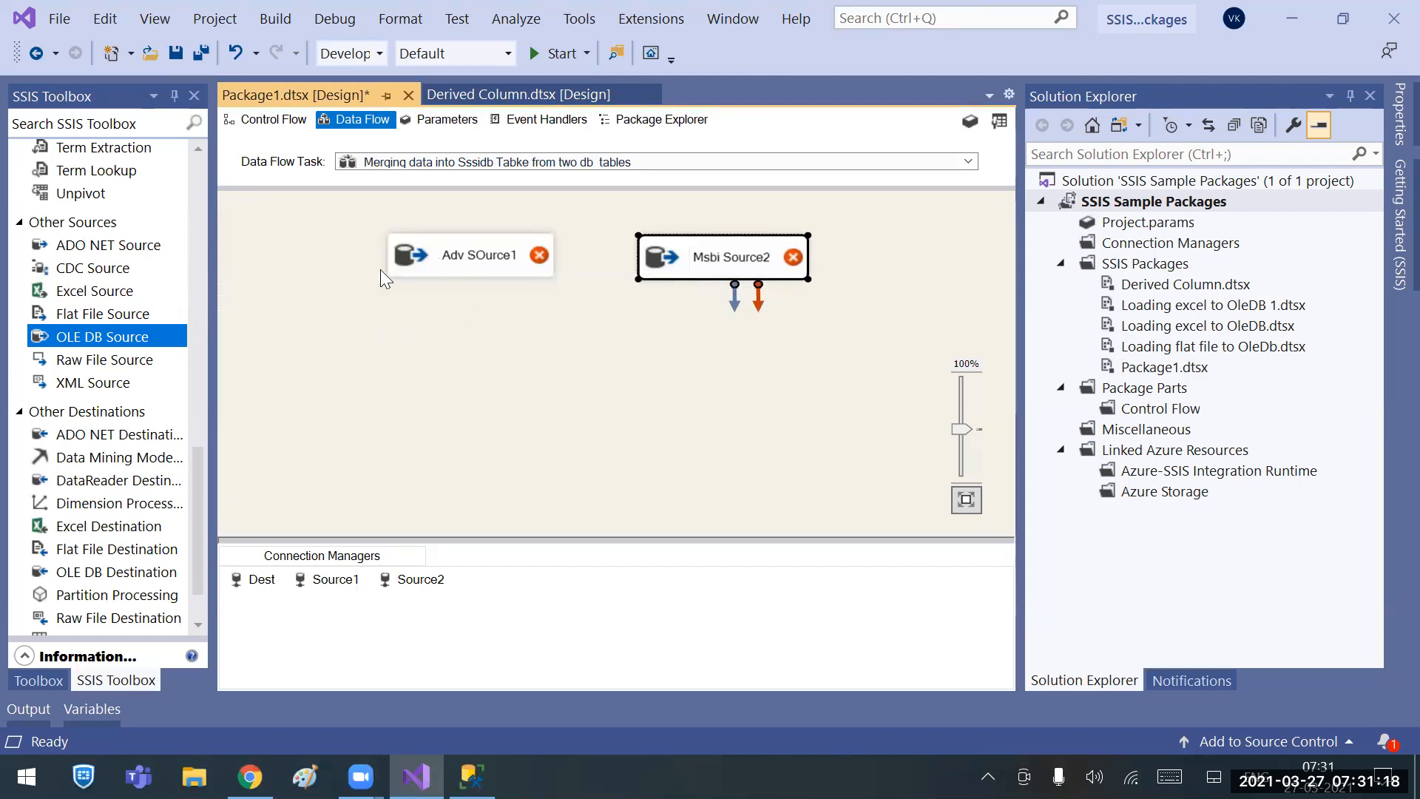
Open the Adv SOurce1 component for editing and assign it the Source1 connection manager.
mouse_move(531, 255)
double_click(460, 259)
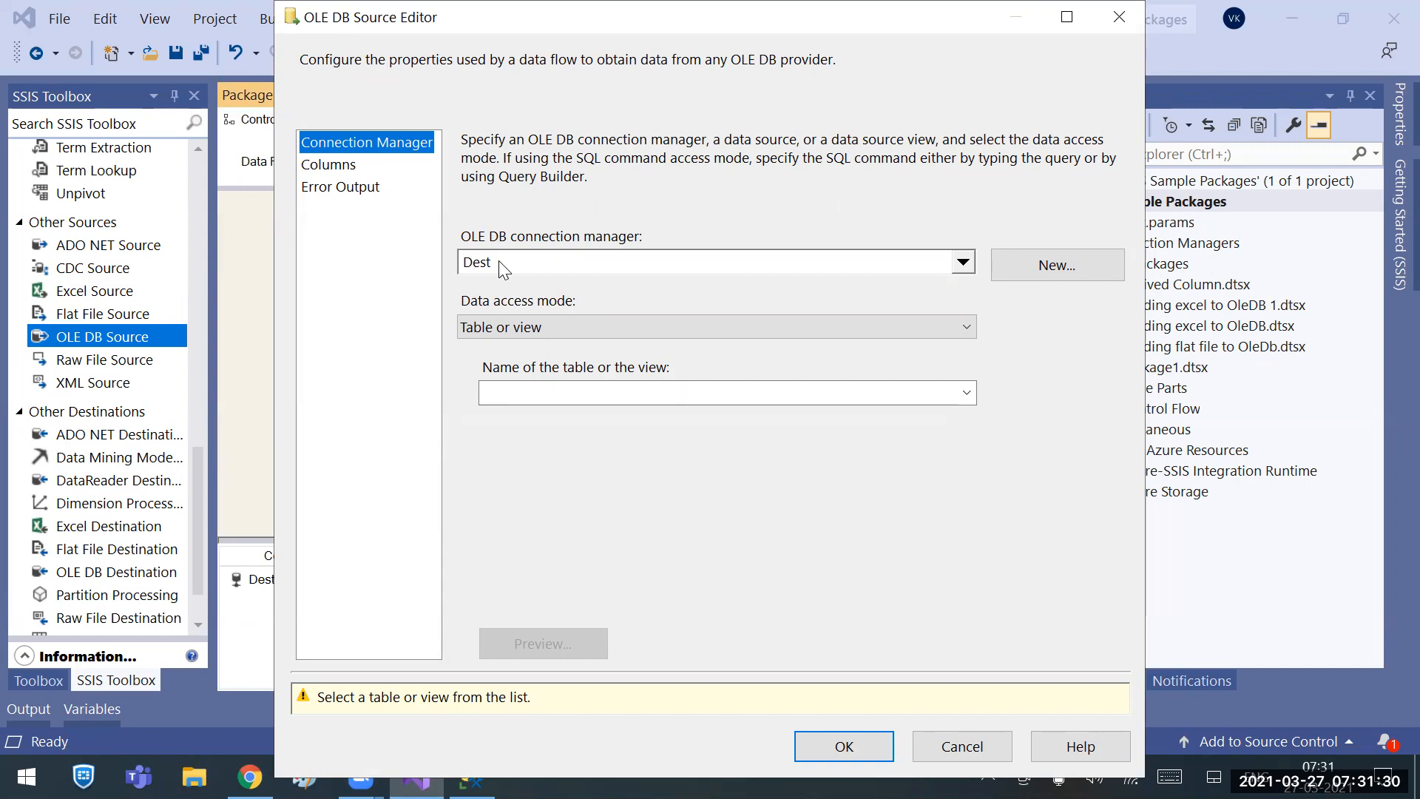
left_click_drag(516, 16, 773, 135)
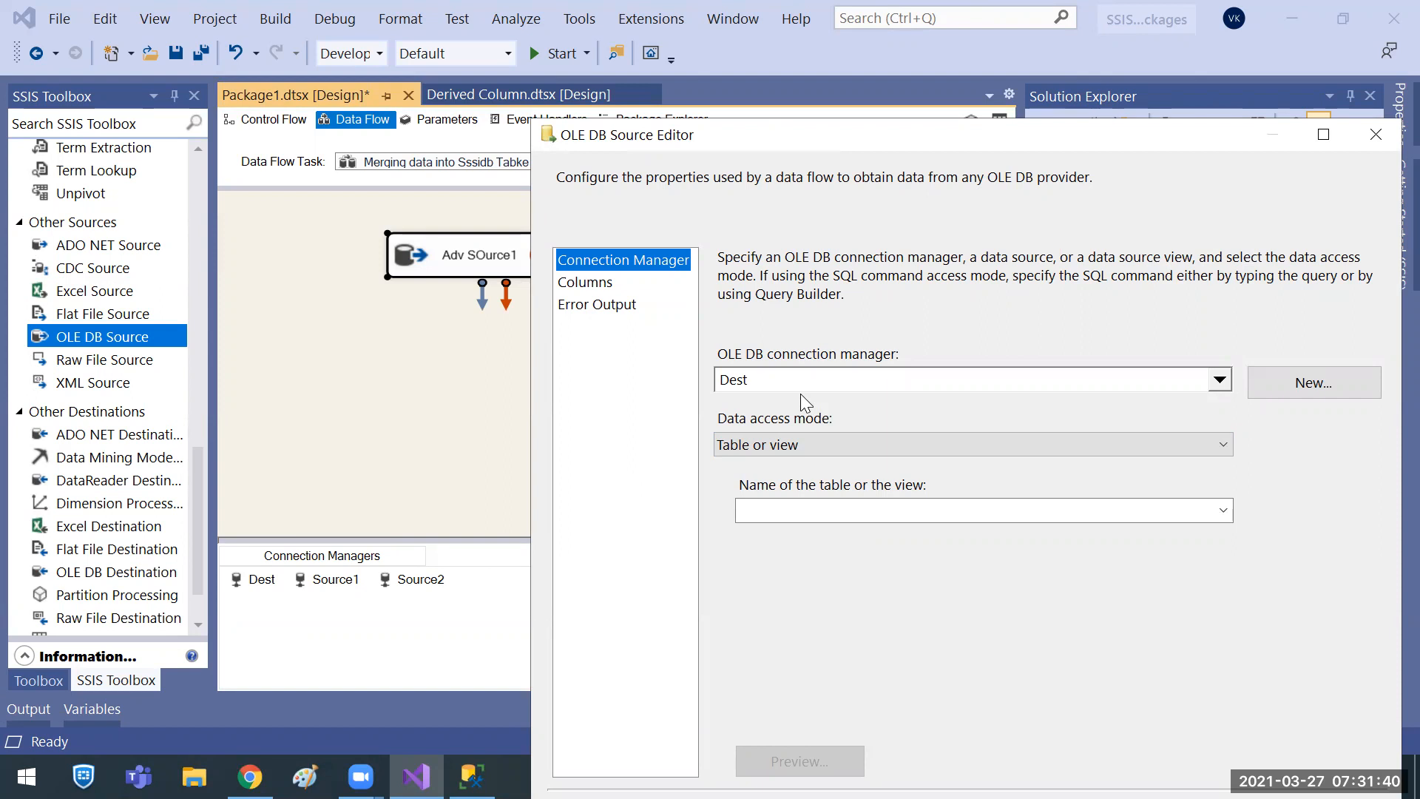
left_click(1220, 379)
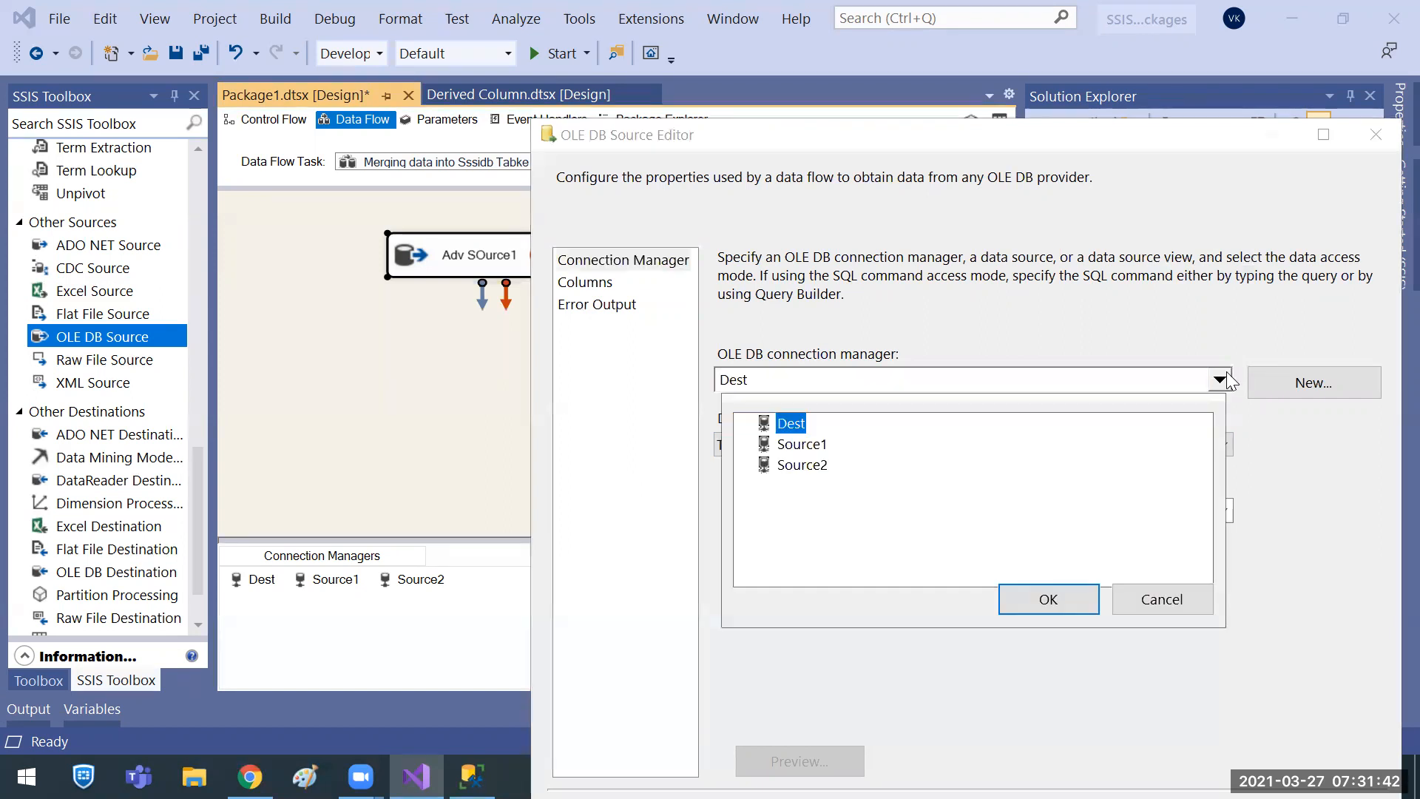
left_click(809, 446)
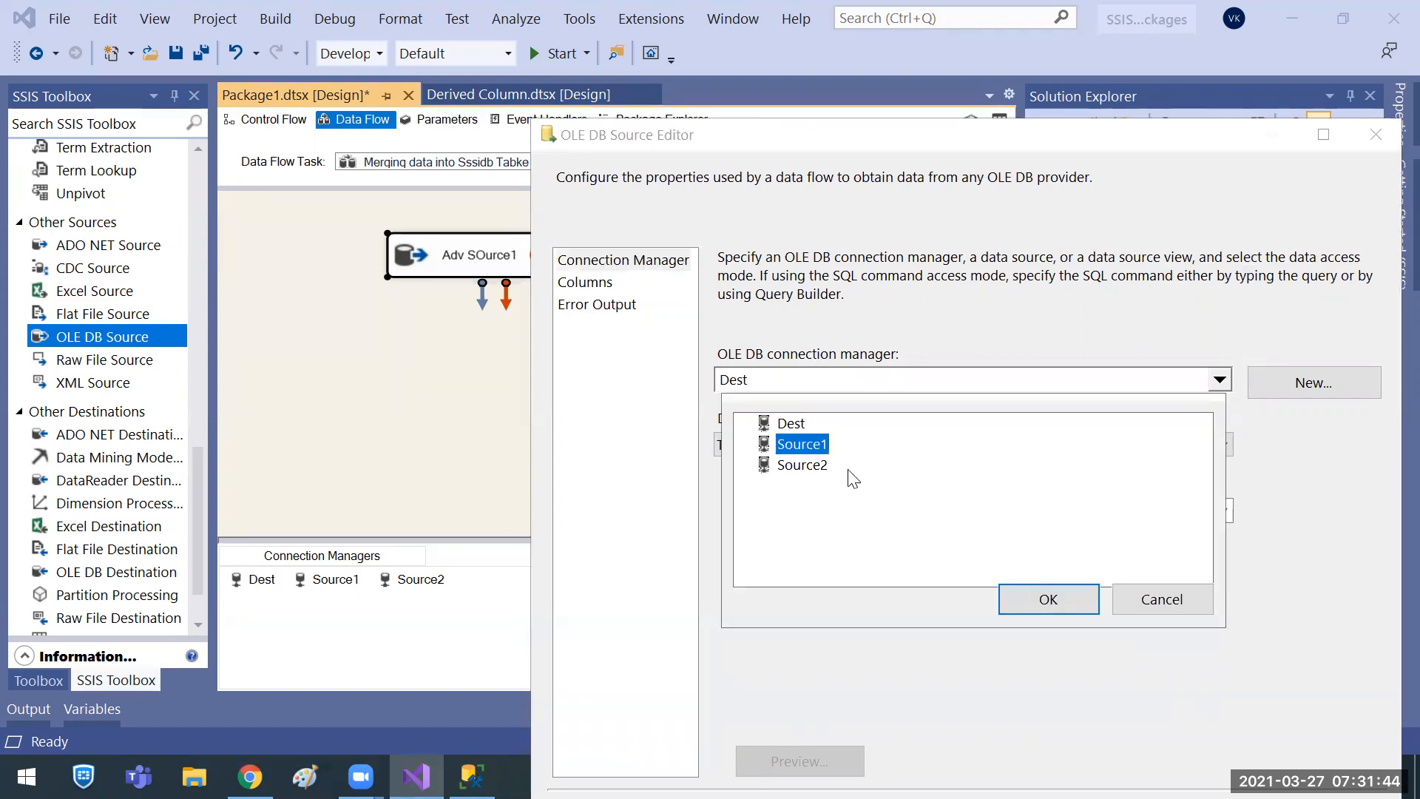
left_click(1084, 607)
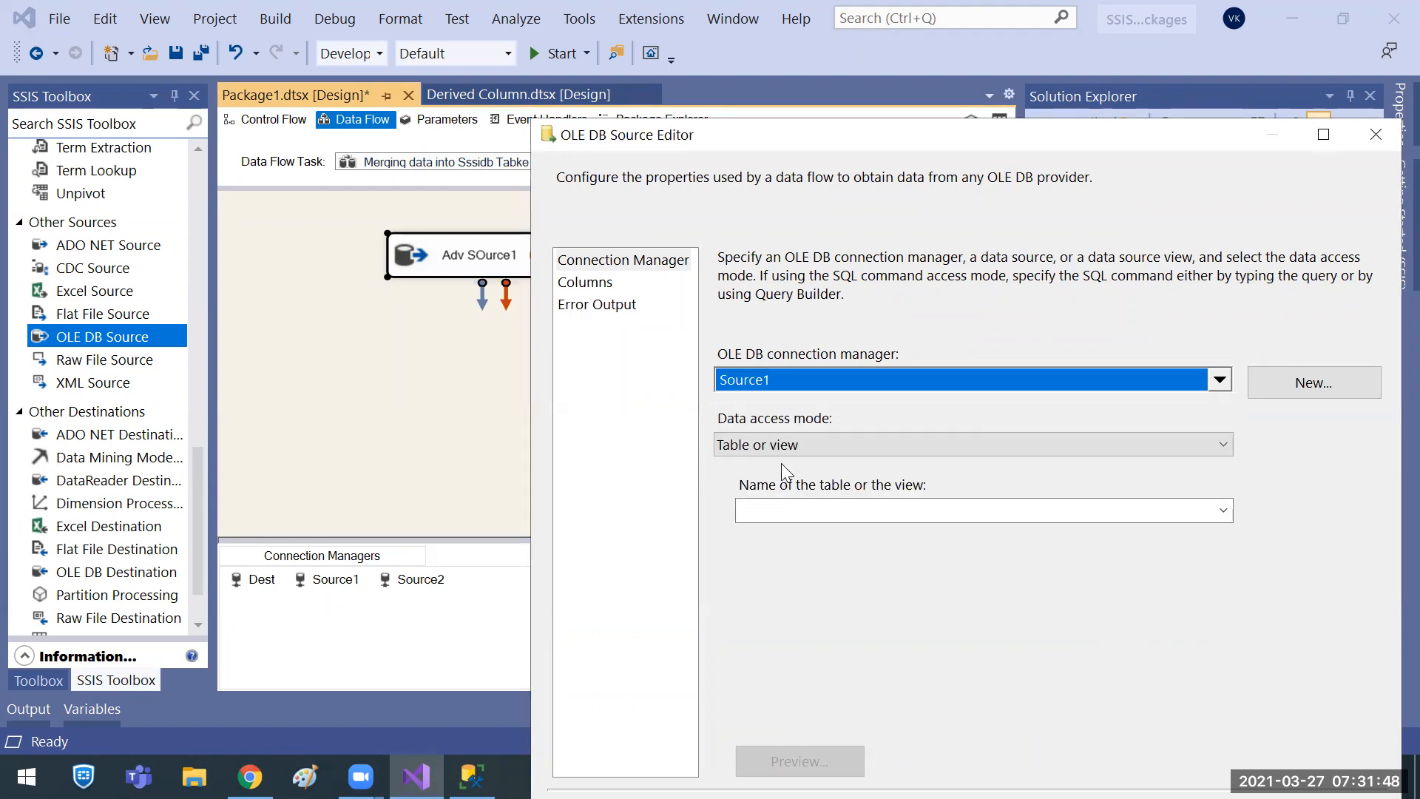
Choose [Sales].[SalesOrderDetail] as the table read by Adv SOurce1.
left_click(1199, 510)
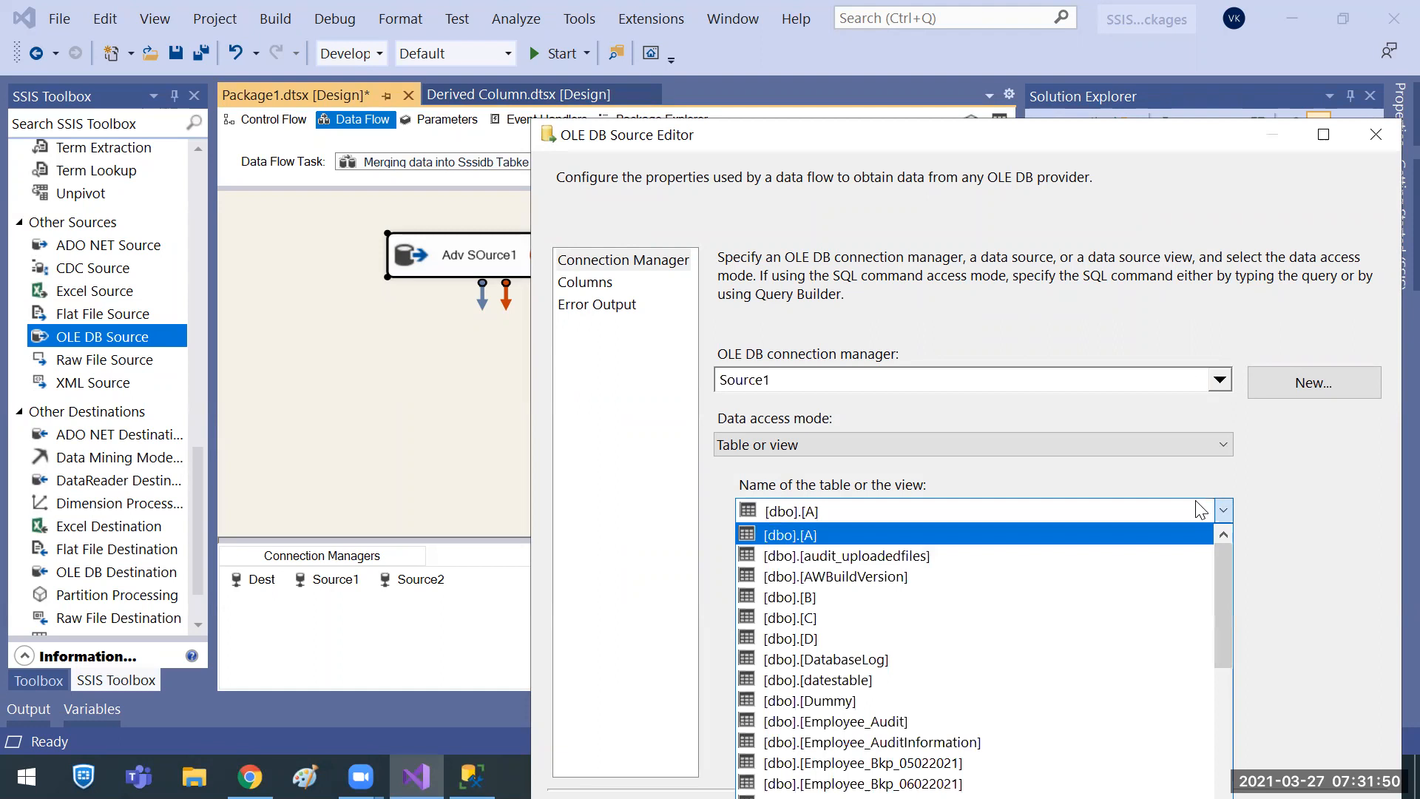
scroll(861, 651, "down", 20)
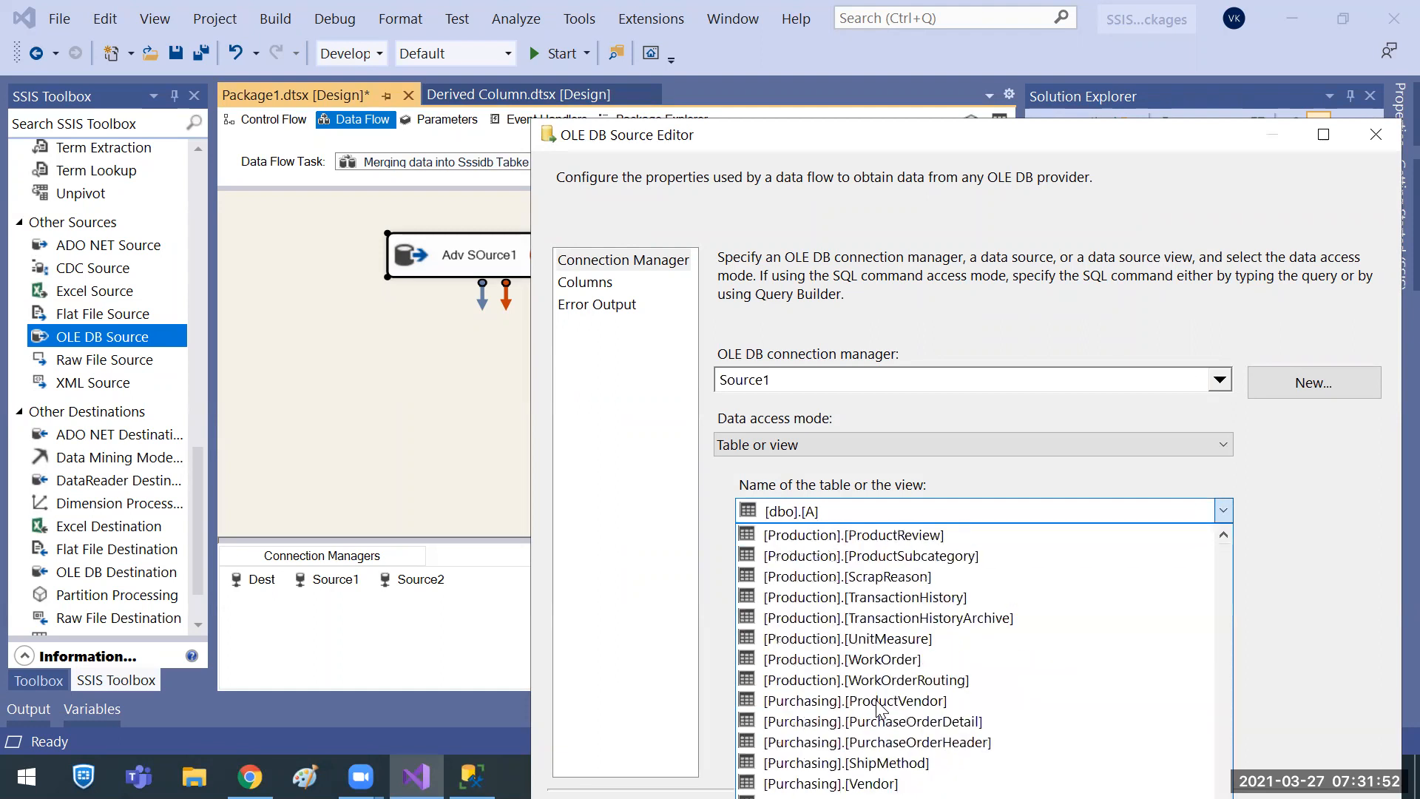
scroll(877, 706, "down", 10)
scroll(878, 706, "up", 4)
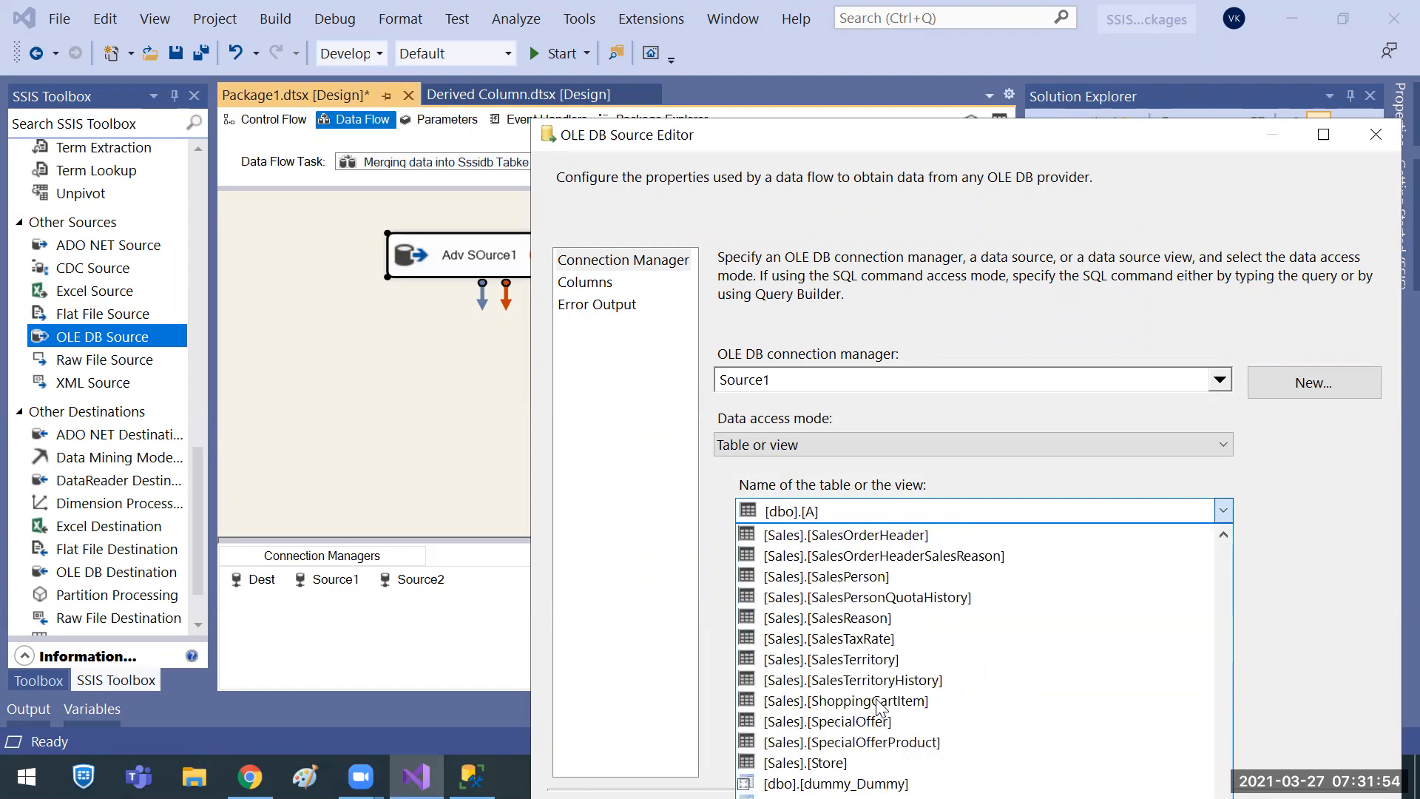
scroll(875, 587, "up", 4)
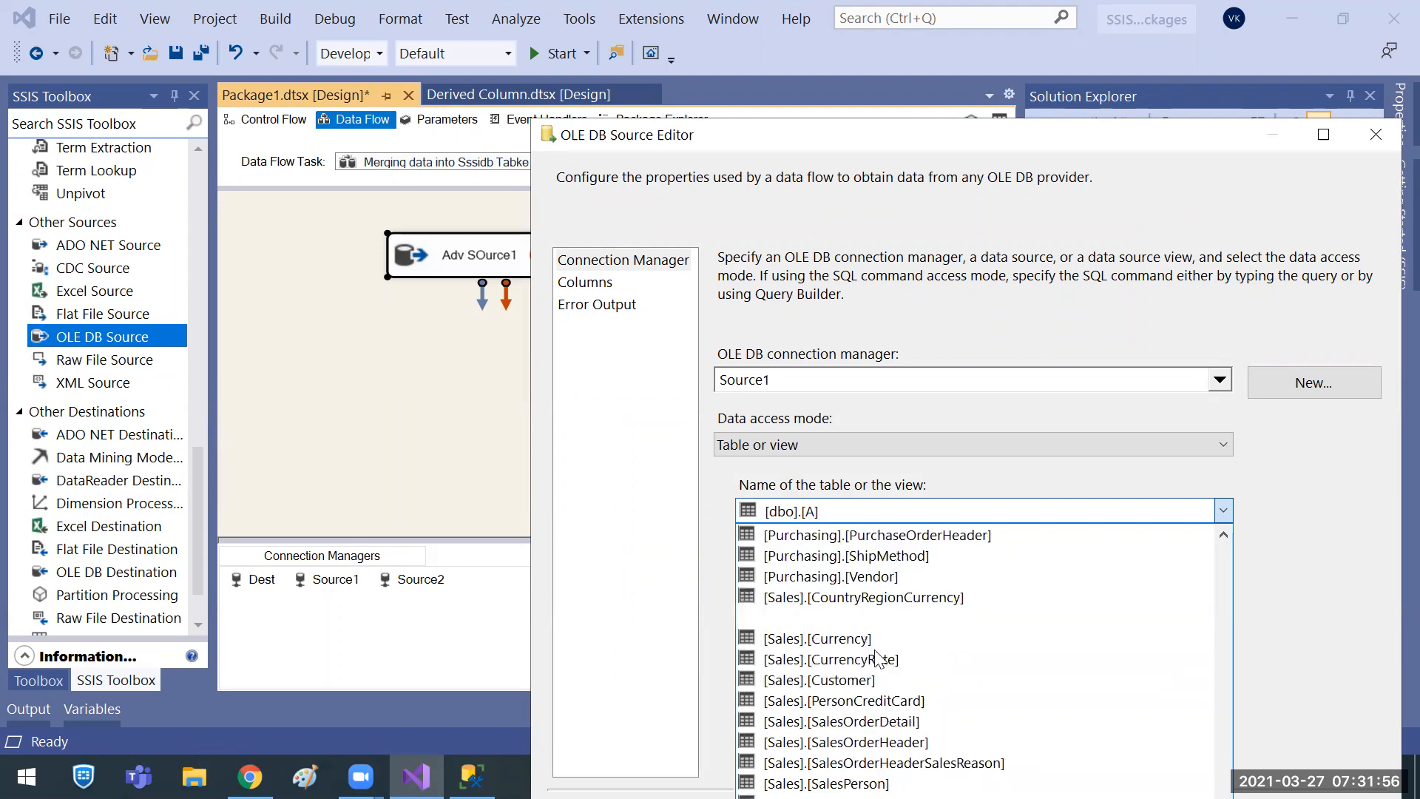
left_click(883, 721)
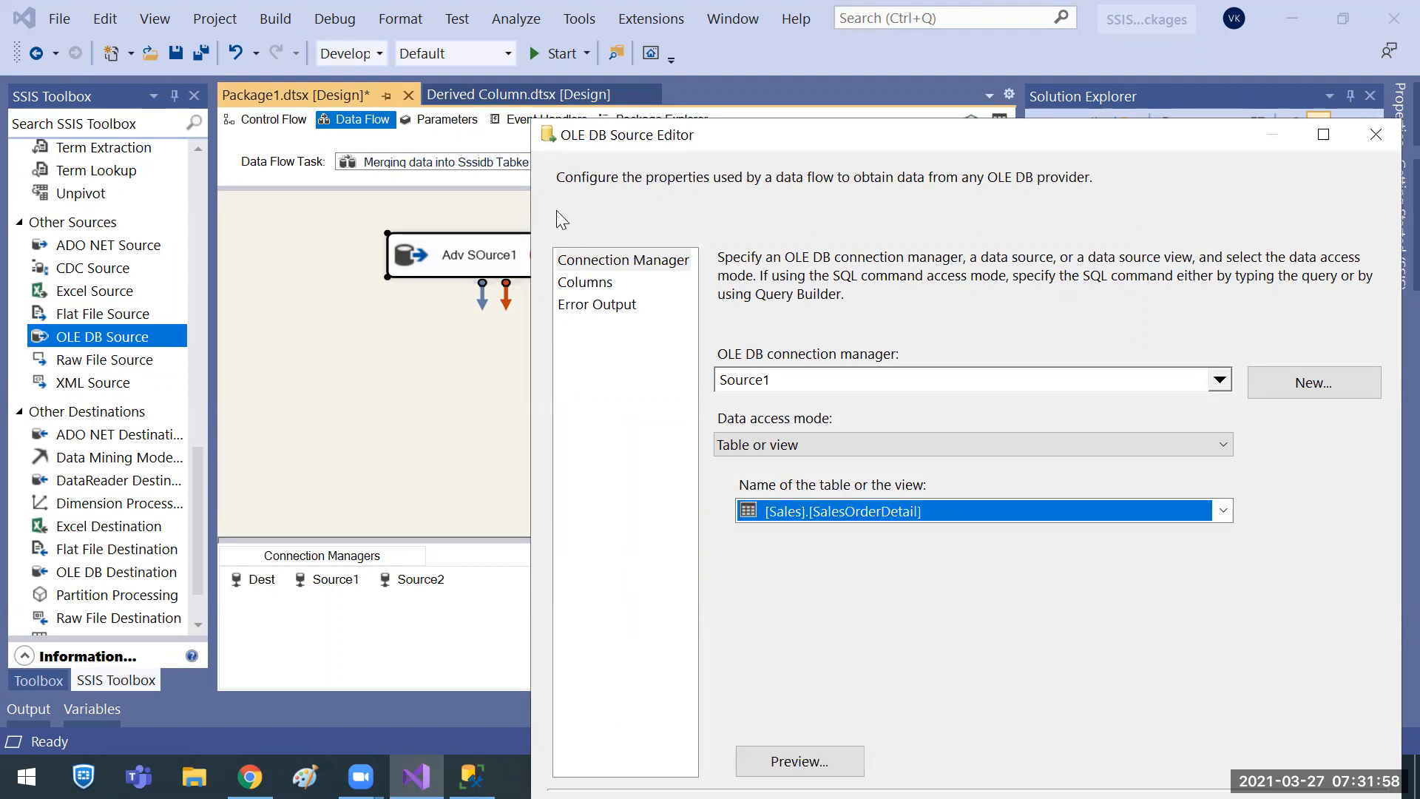
Exclude the rowguid and ModifiedDate columns from the Adv SOurce1 output and apply the source settings.
left_click(589, 282)
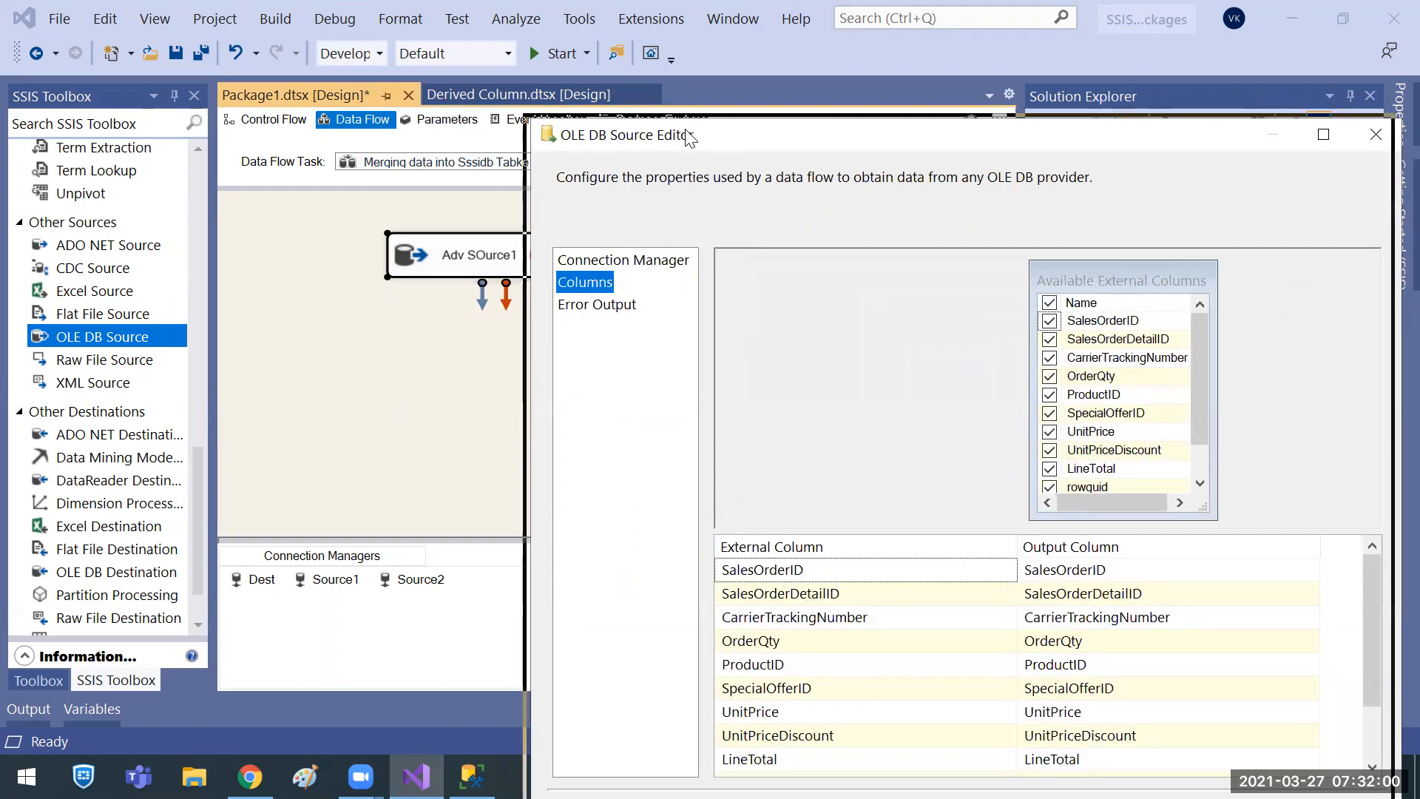
left_click_drag(690, 137, 463, 88)
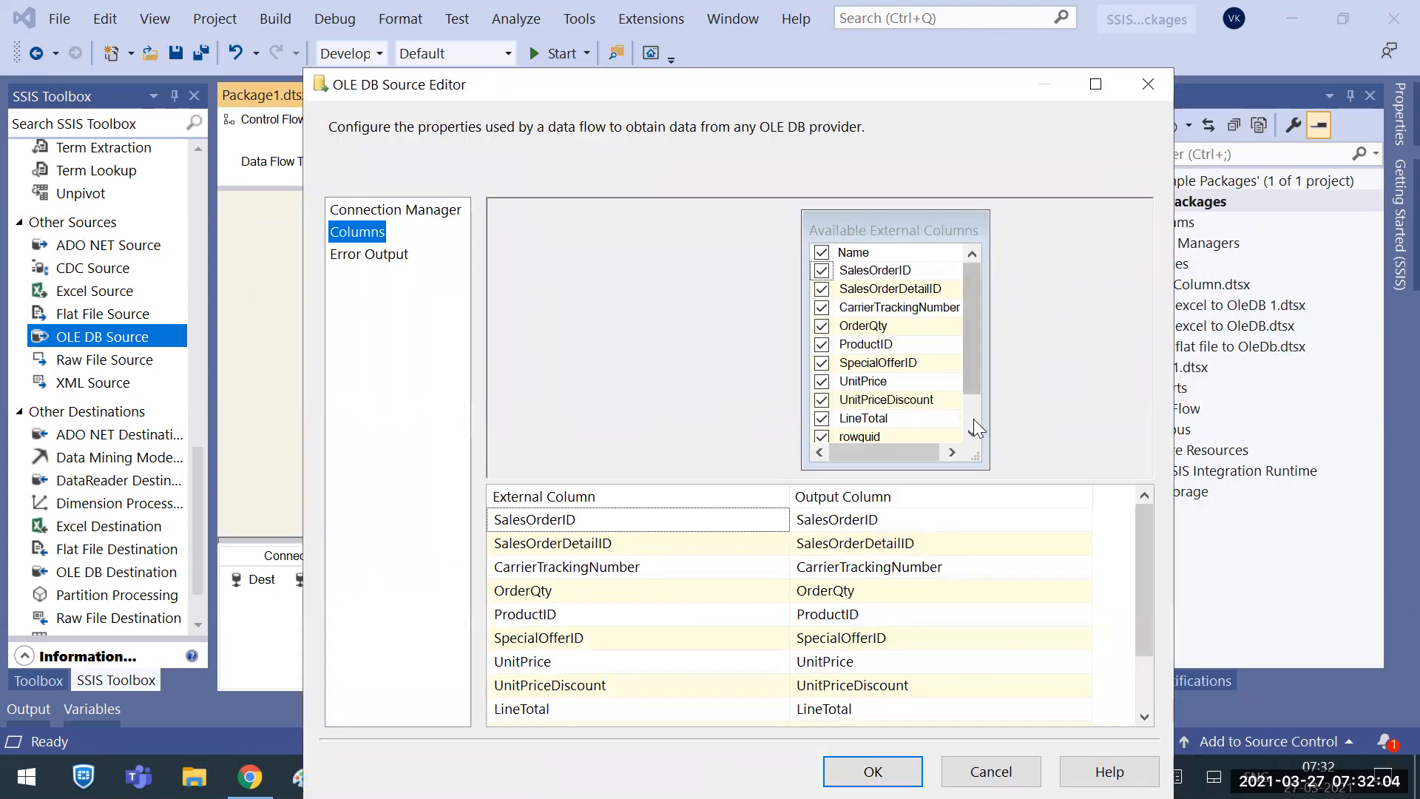
scroll(973, 419, "down", 1)
left_click(821, 399)
left_click(820, 418)
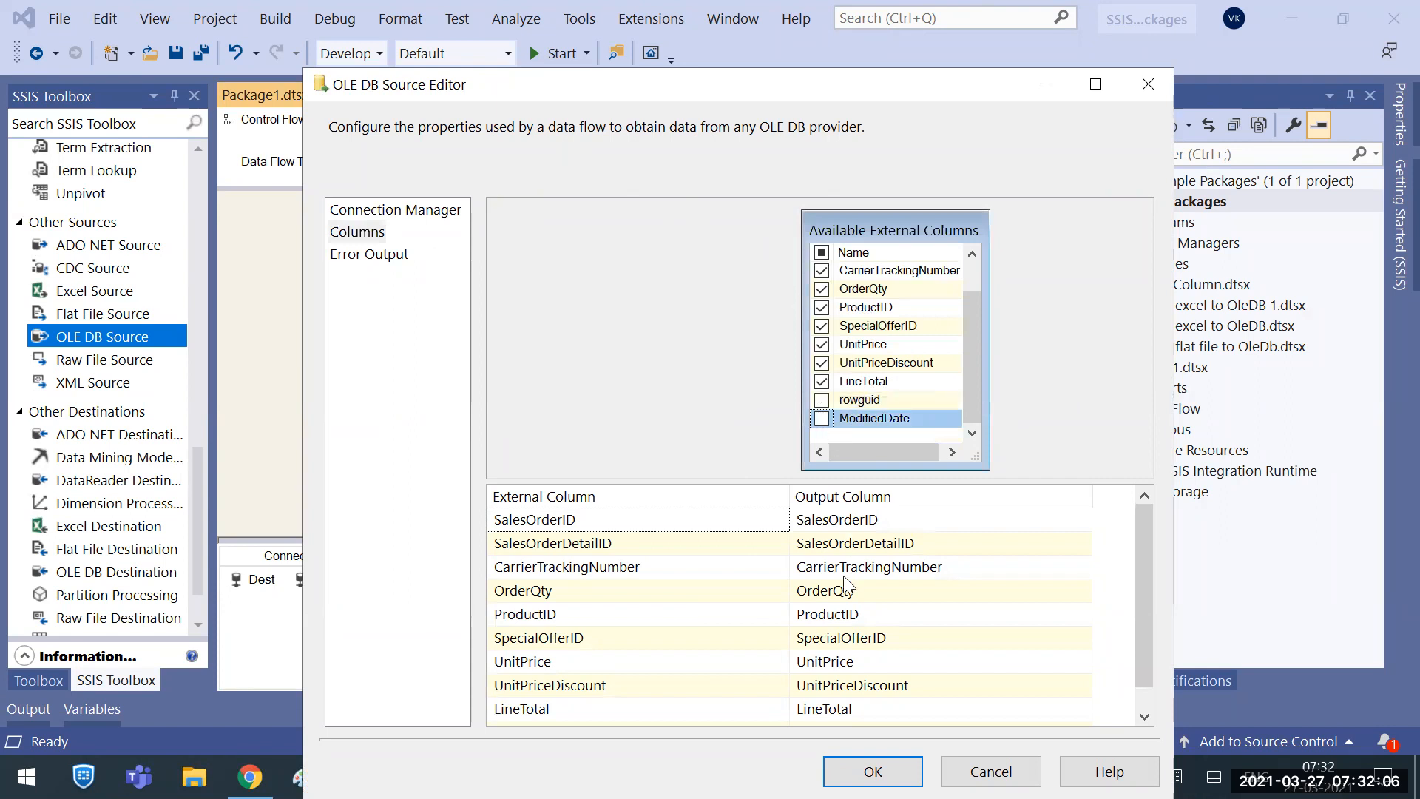
left_click(873, 771)
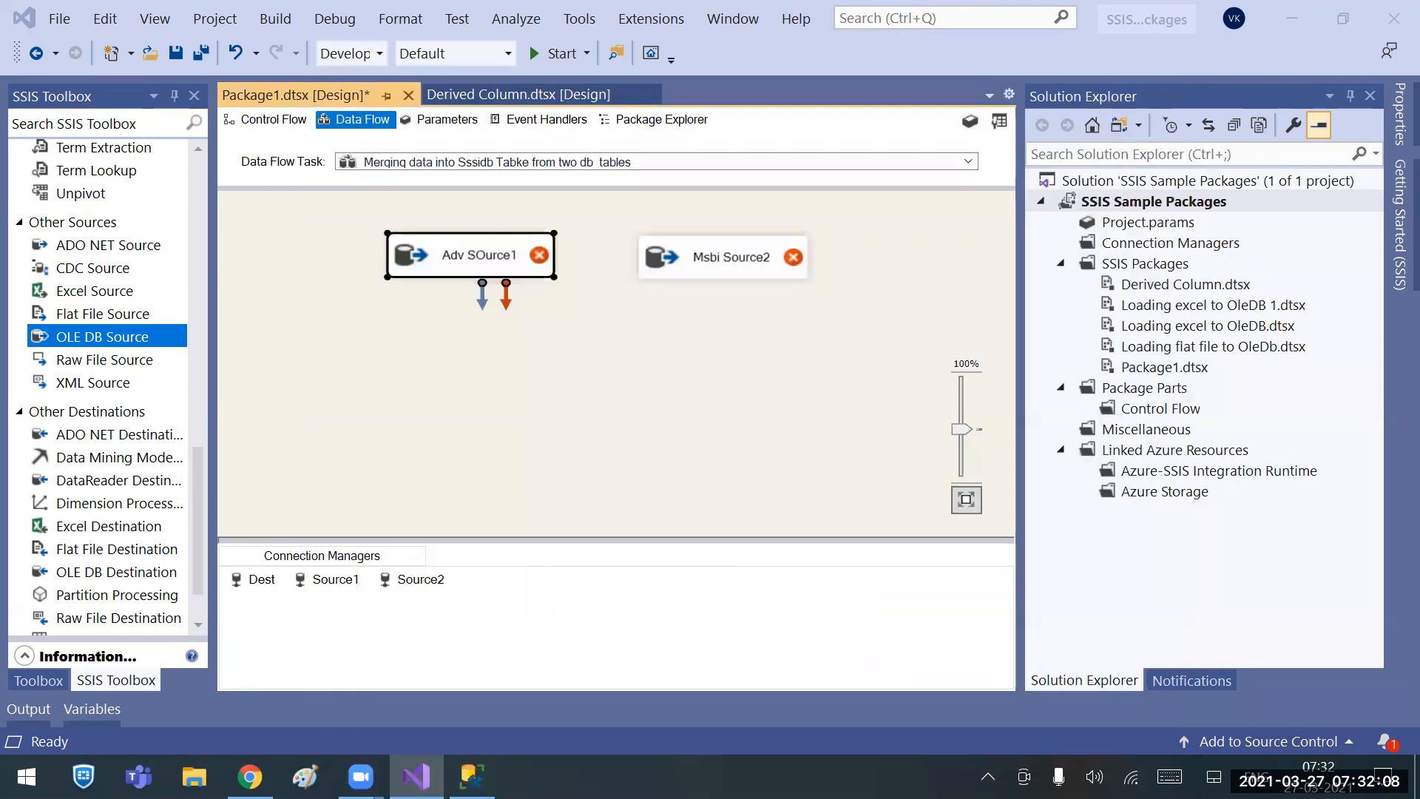
Open the Msbi Source2 component for editing and assign it the Source2 connection manager.
double_click(711, 264)
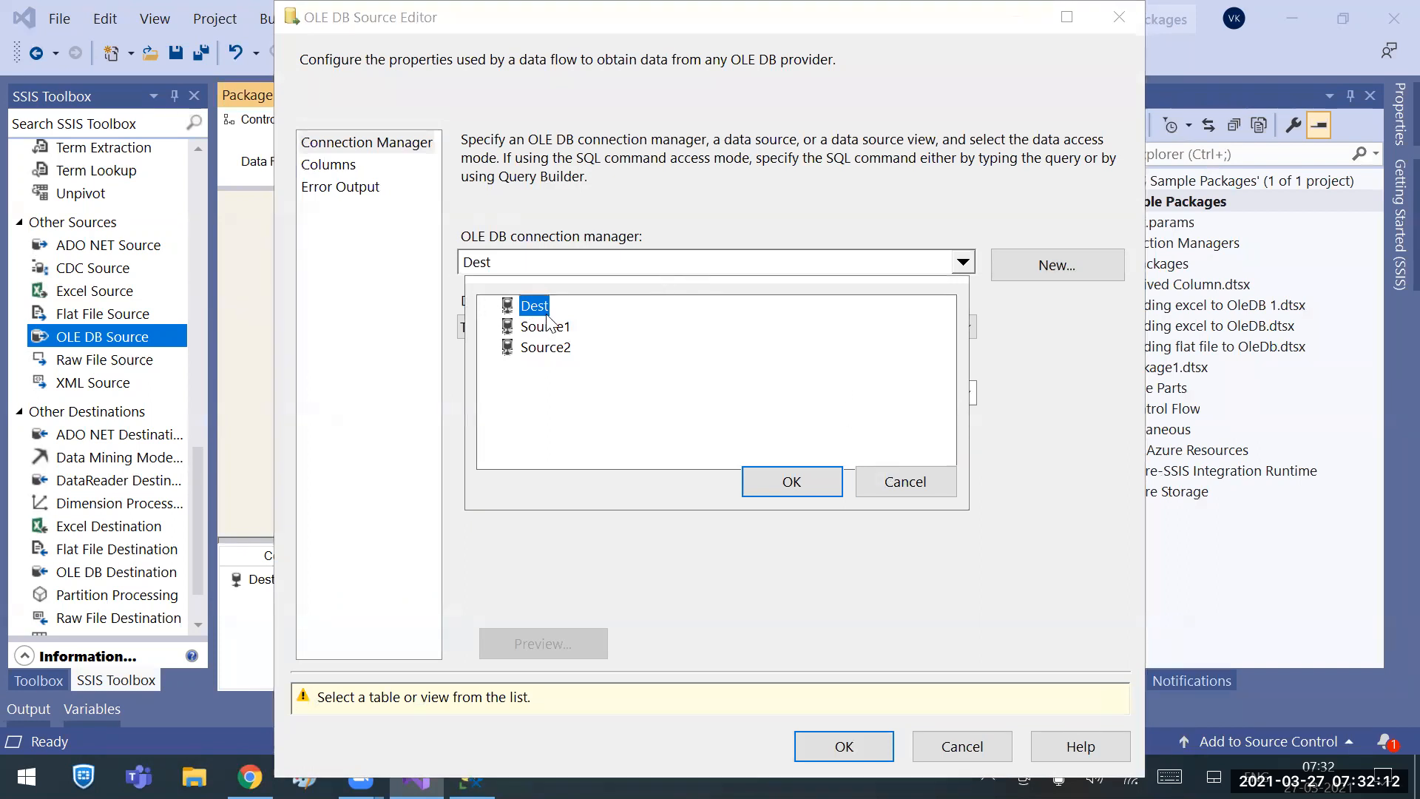
left_click(537, 348)
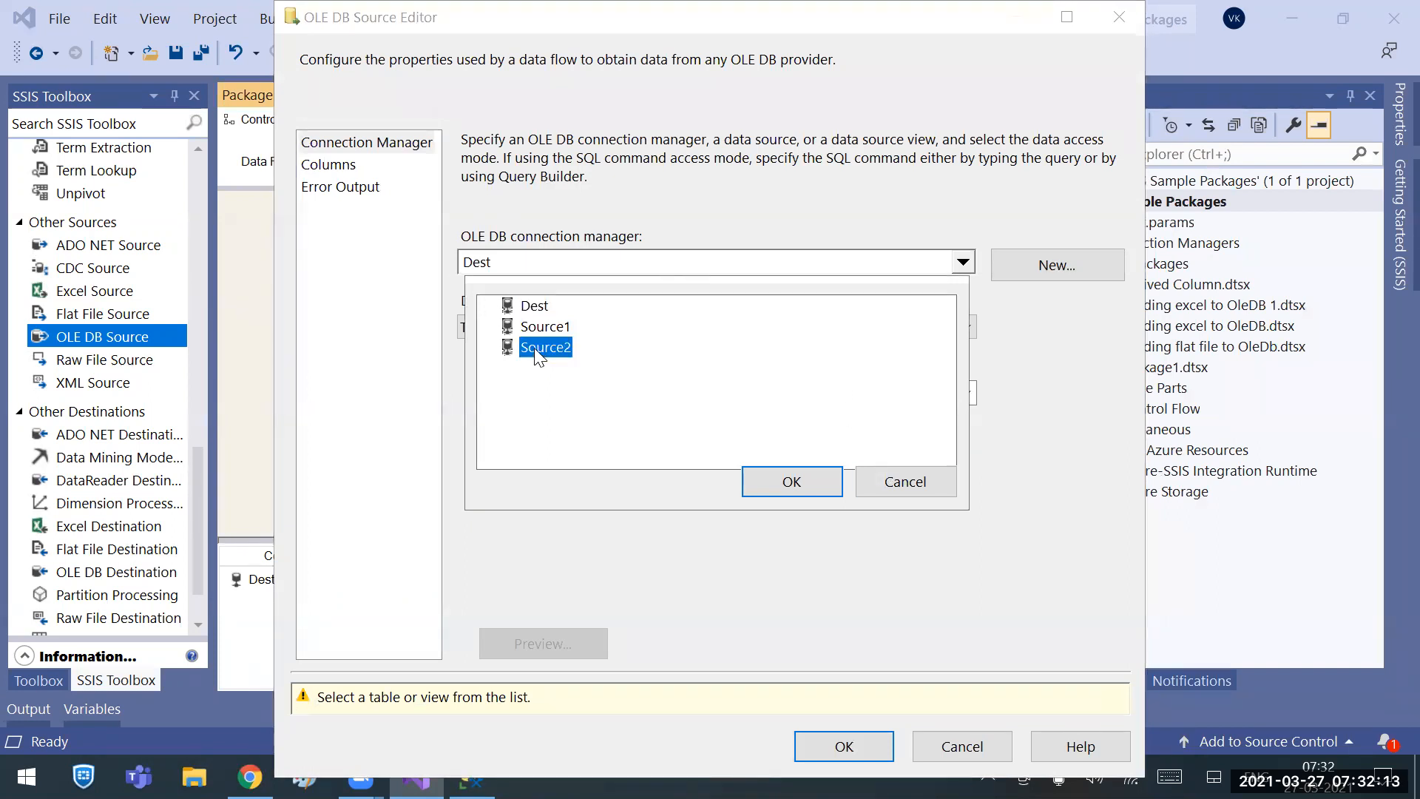
left_click(778, 484)
Choose [dbo].[SalesOrderDetail] as the table for Msbi Source2, keep all its columns and apply the source settings.
left_click(960, 392)
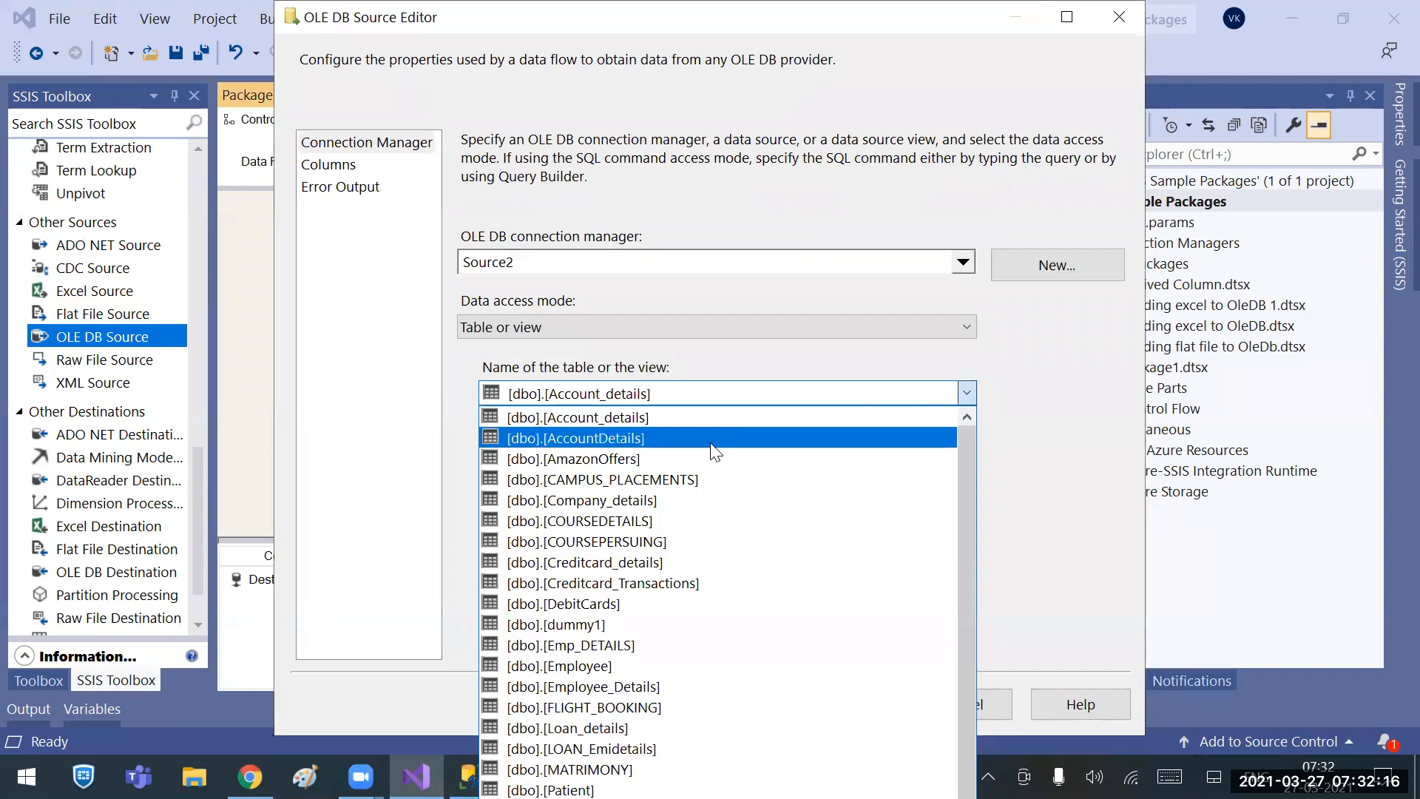
scroll(662, 657, "down", 3)
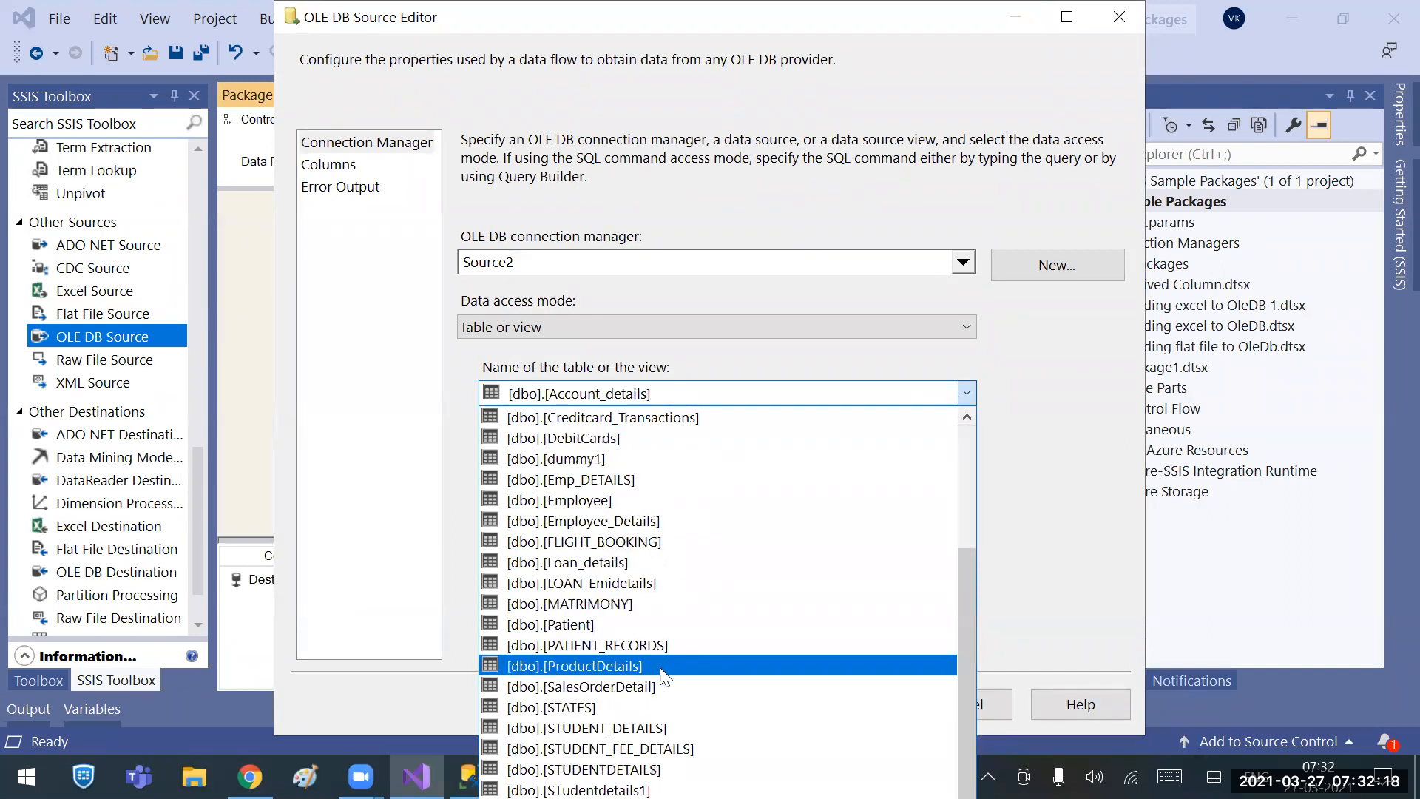
left_click(615, 688)
left_click(328, 164)
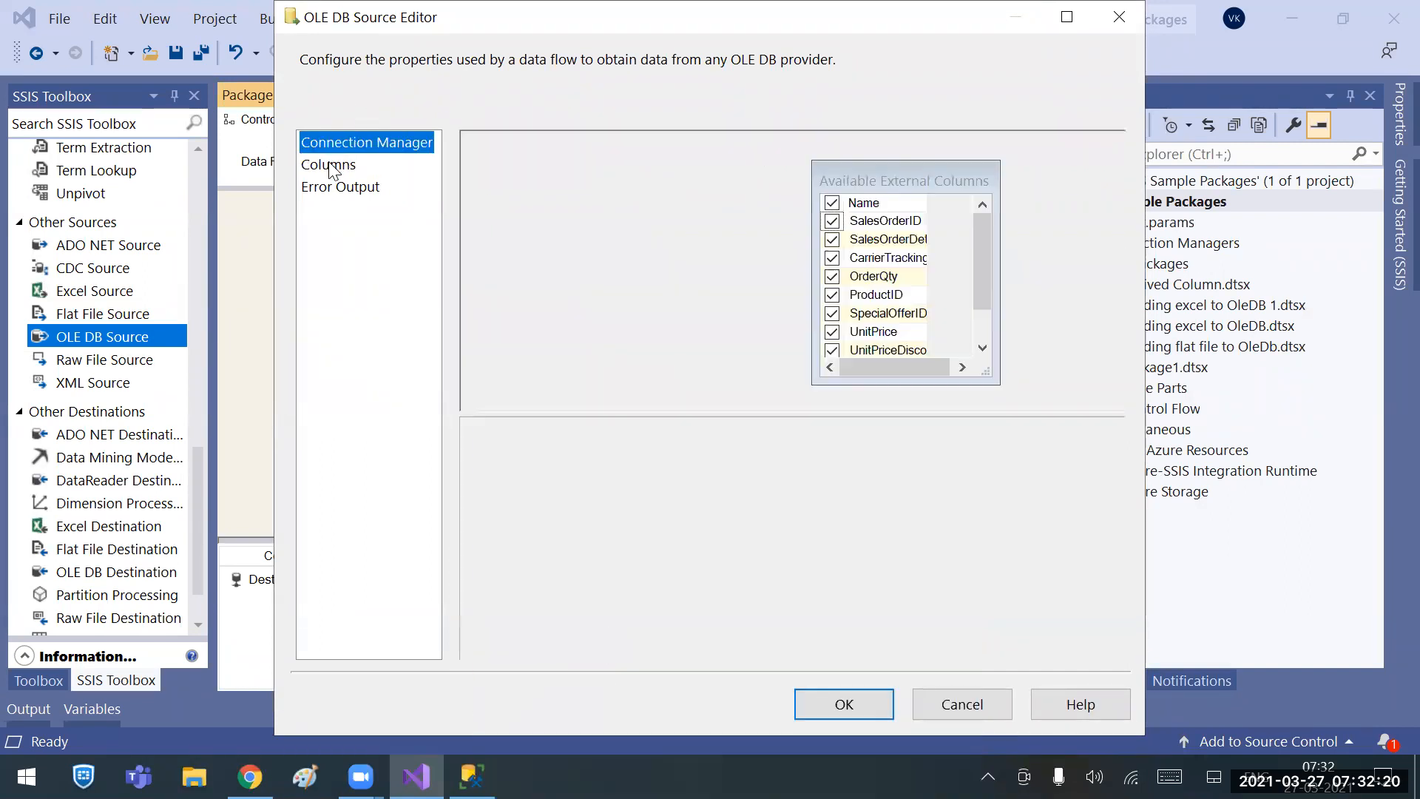
scroll(940, 319, "down", 1)
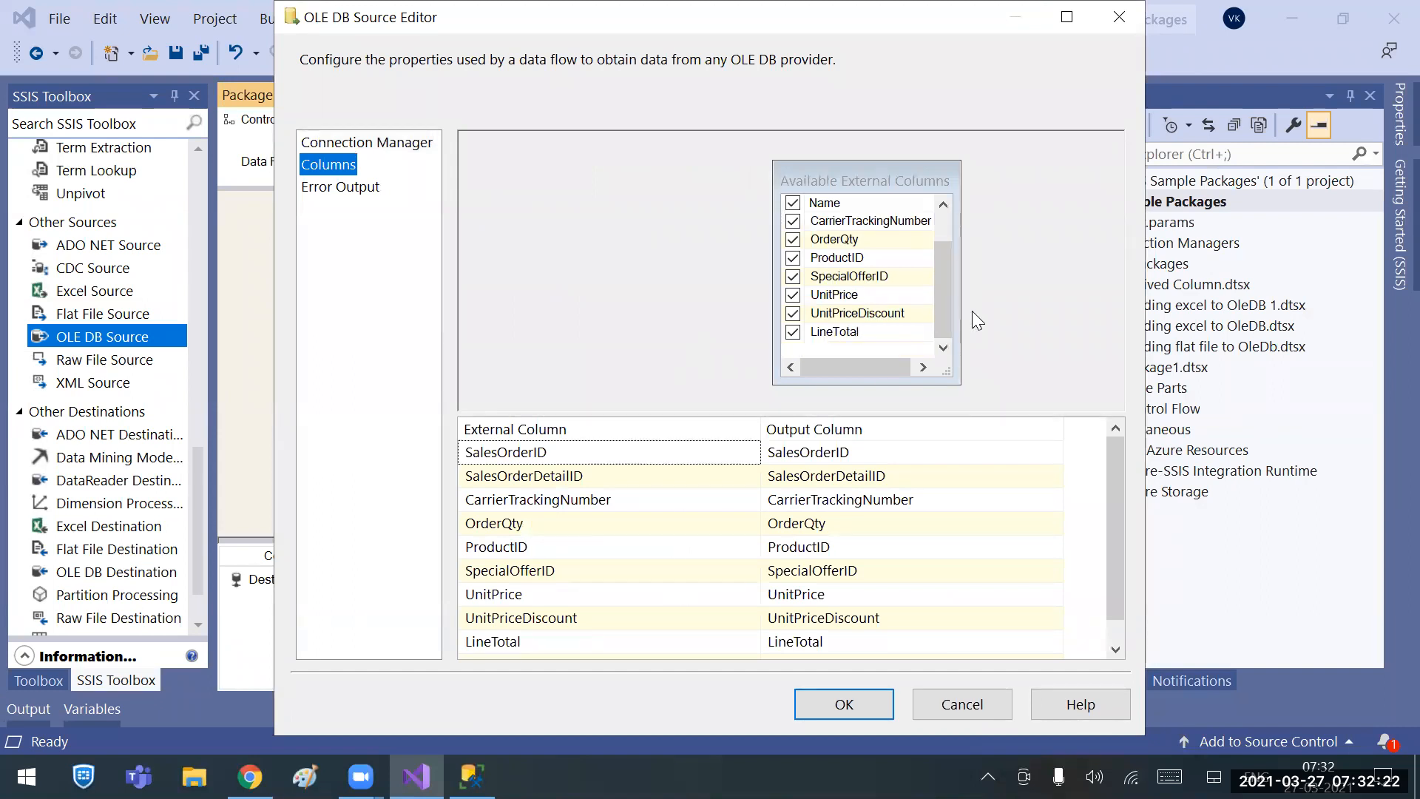
left_click(830, 709)
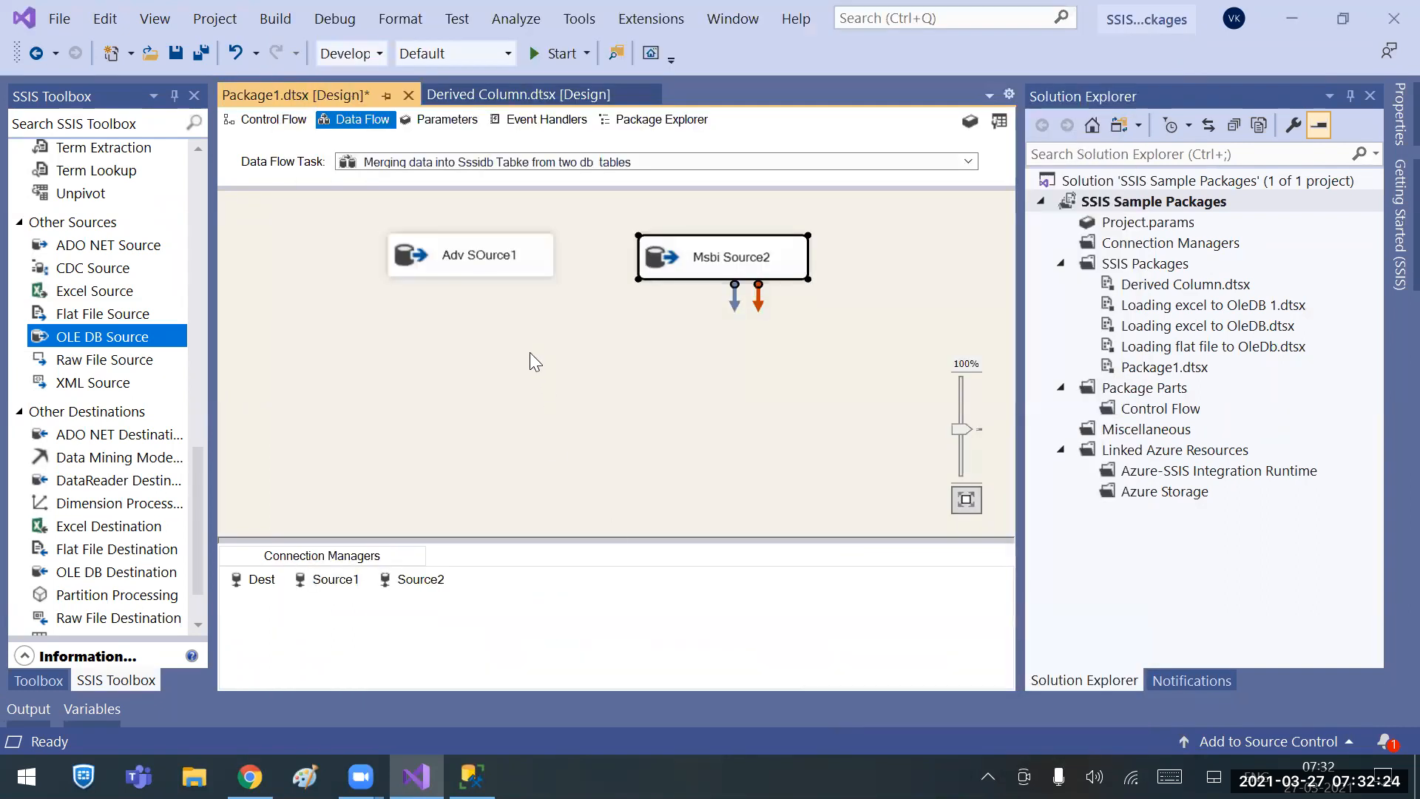
Place a Merge transformation on the data flow canvas, below and between the two sources.
left_click(497, 340)
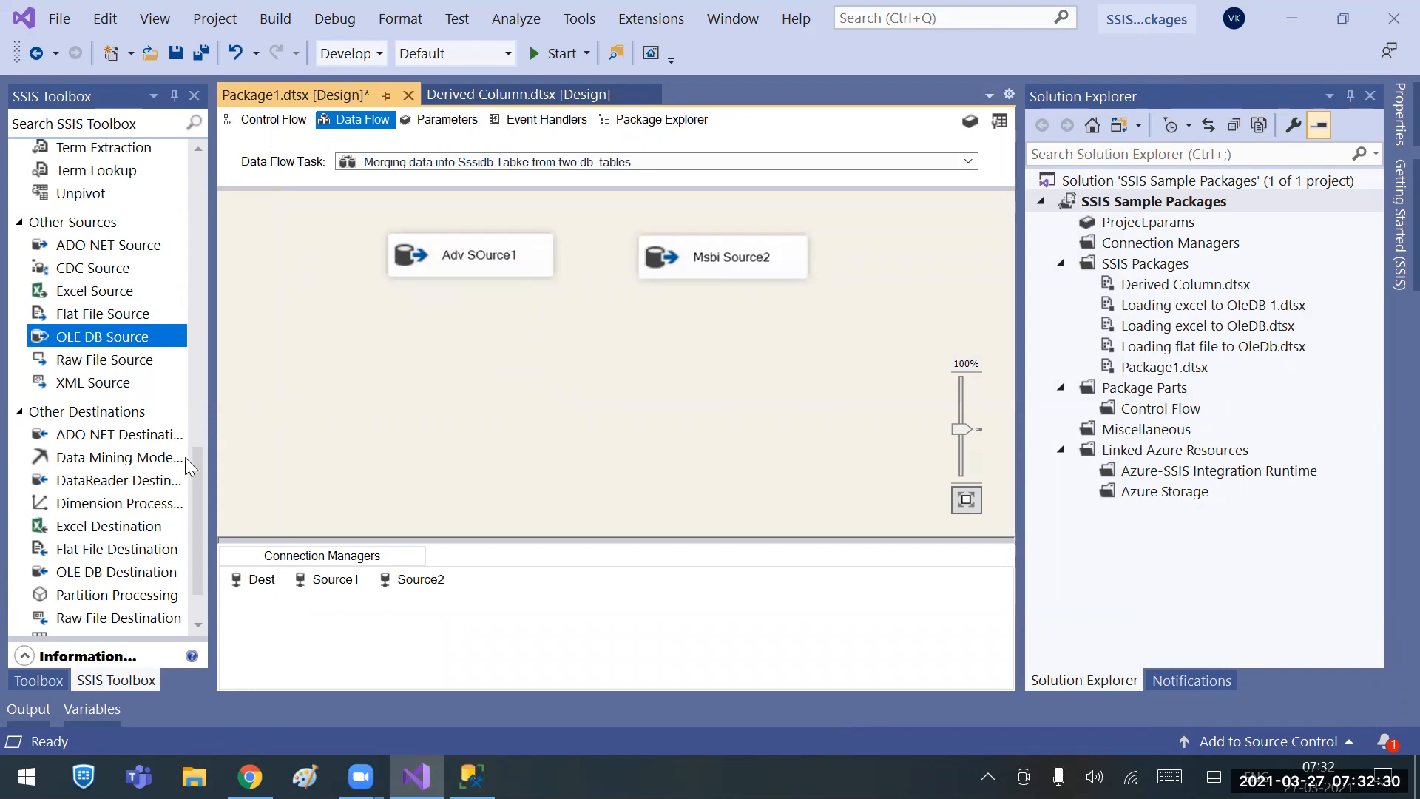
left_click_drag(201, 466, 222, 185)
left_click_drag(65, 368, 529, 371)
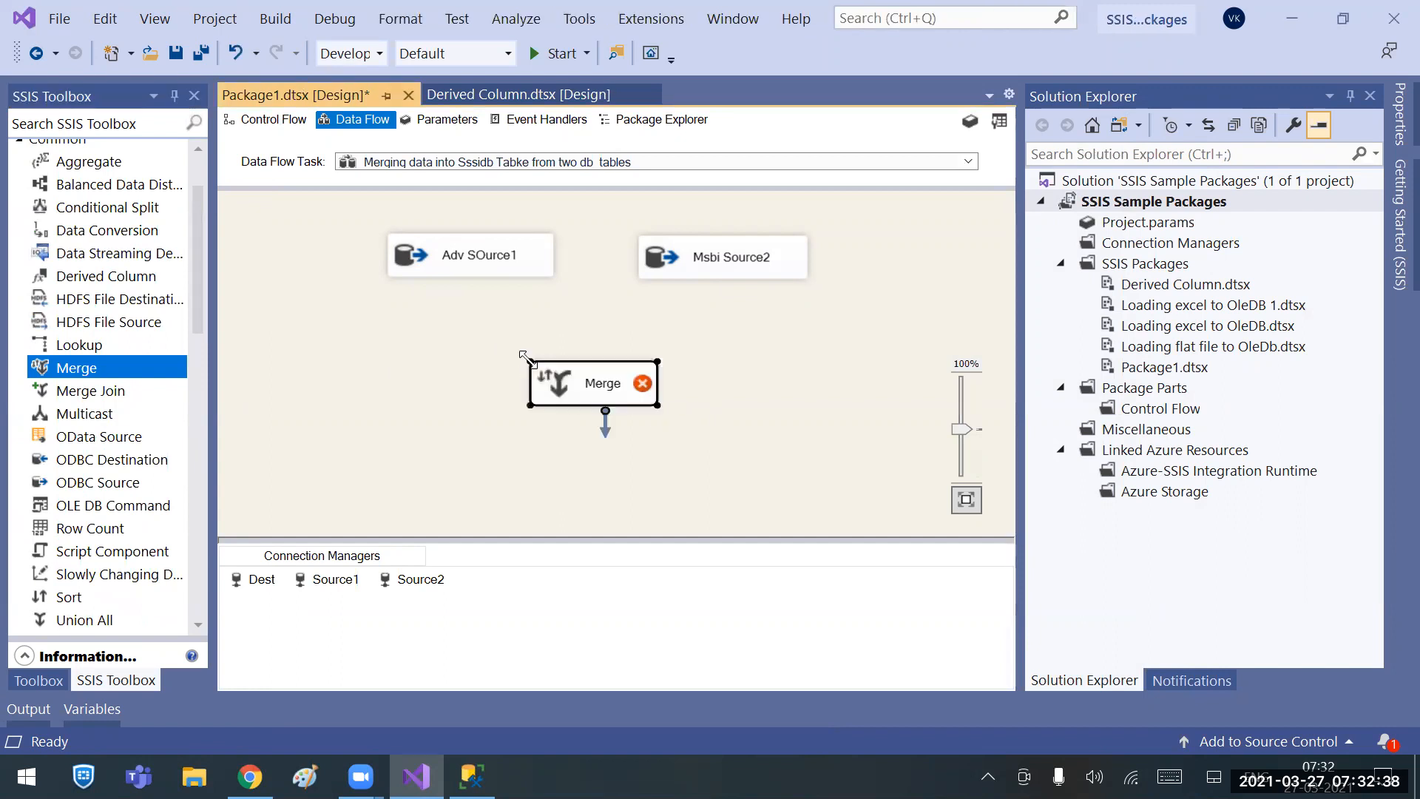
Connect the OLE DB Source Output of Adv SOurce1 directly to the Merge transformation as Merge Input 1.
left_click(480, 267)
left_click_drag(482, 299, 562, 367)
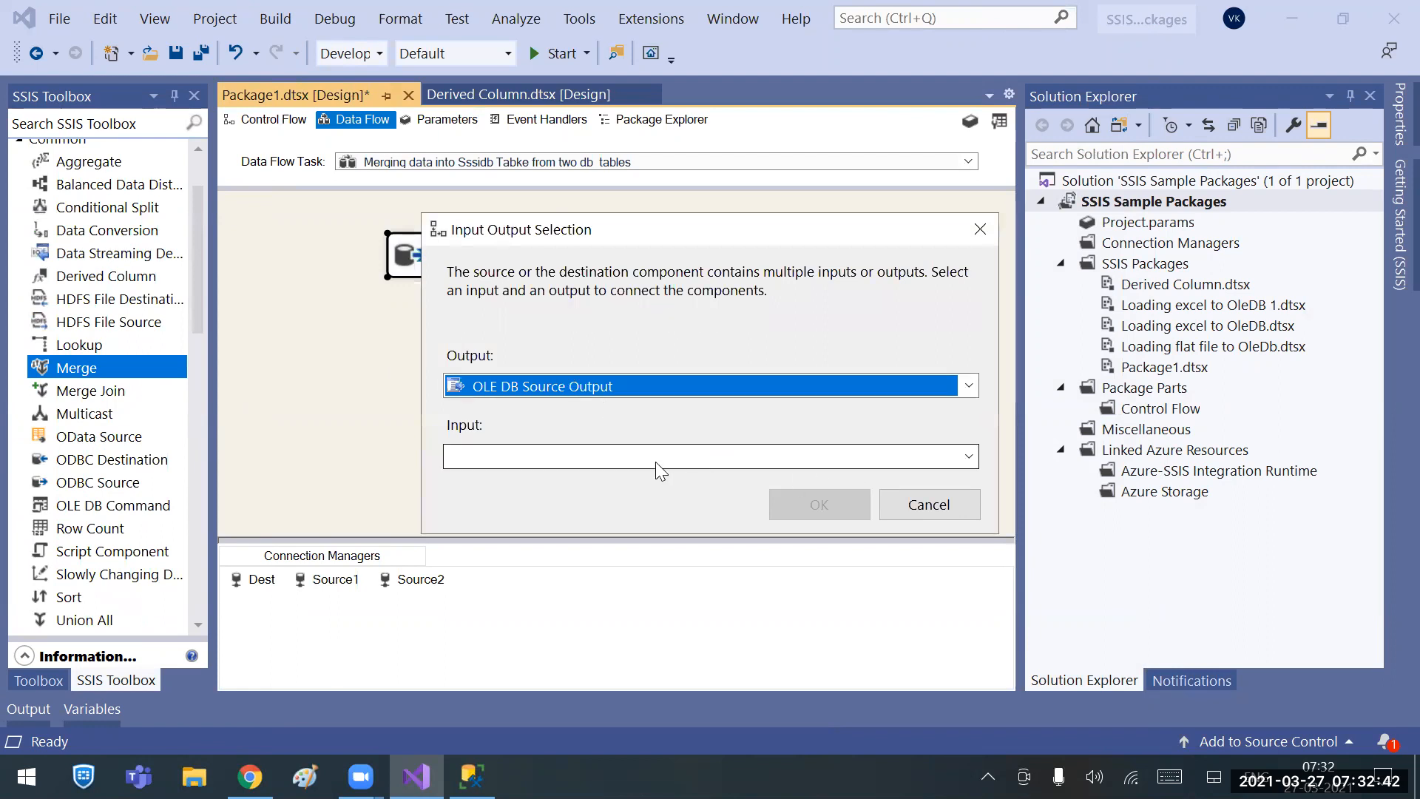
left_click(969, 453)
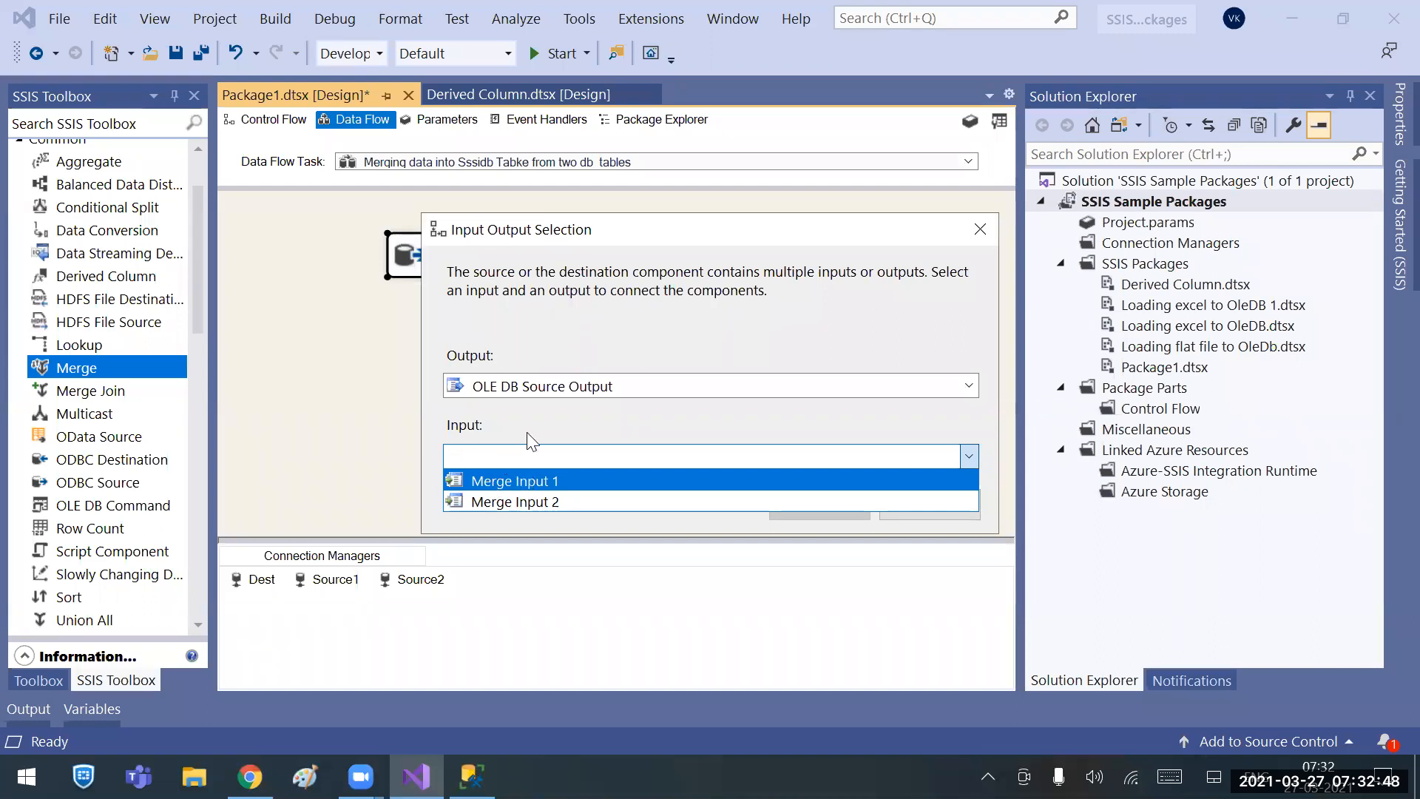
left_click(598, 321)
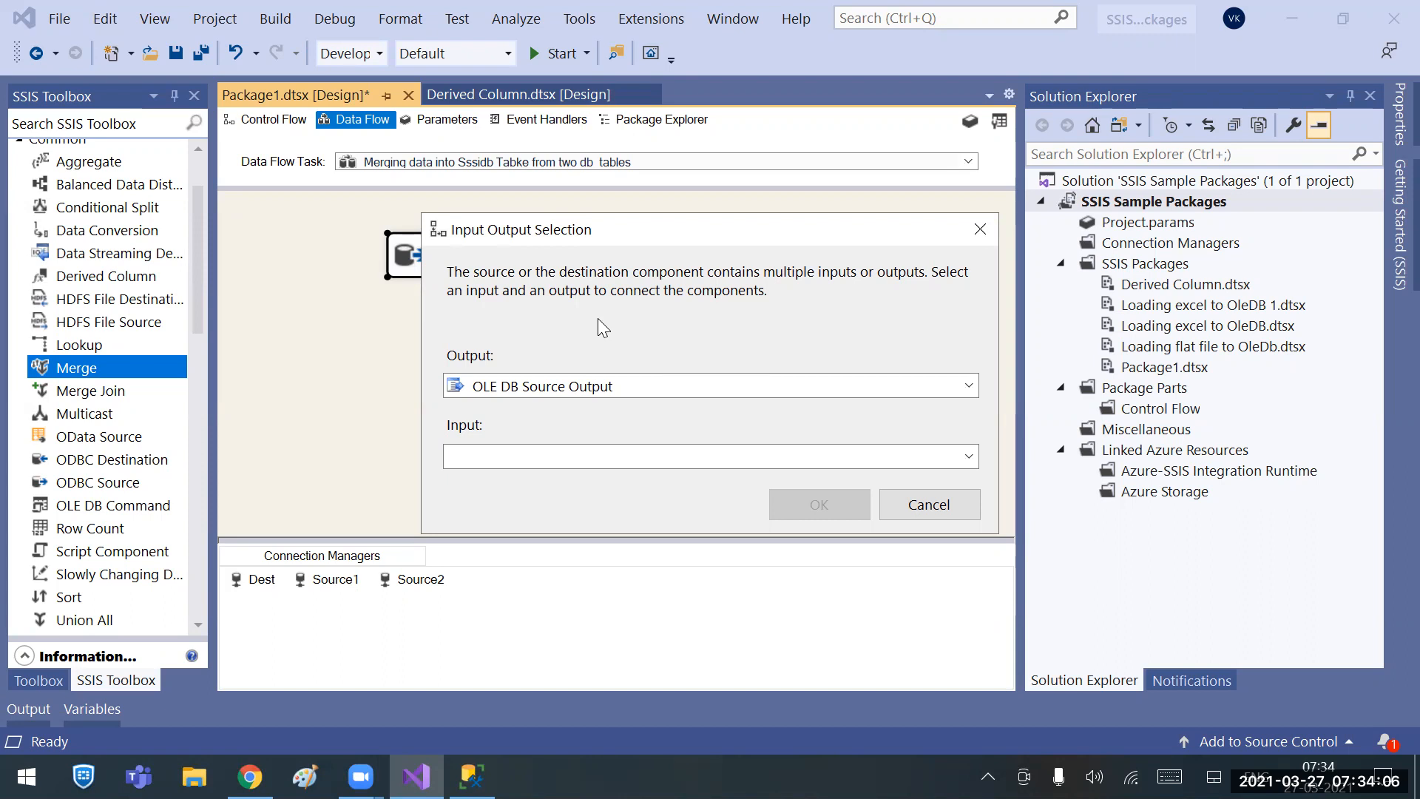
left_click(969, 456)
left_click(745, 305)
left_click(968, 456)
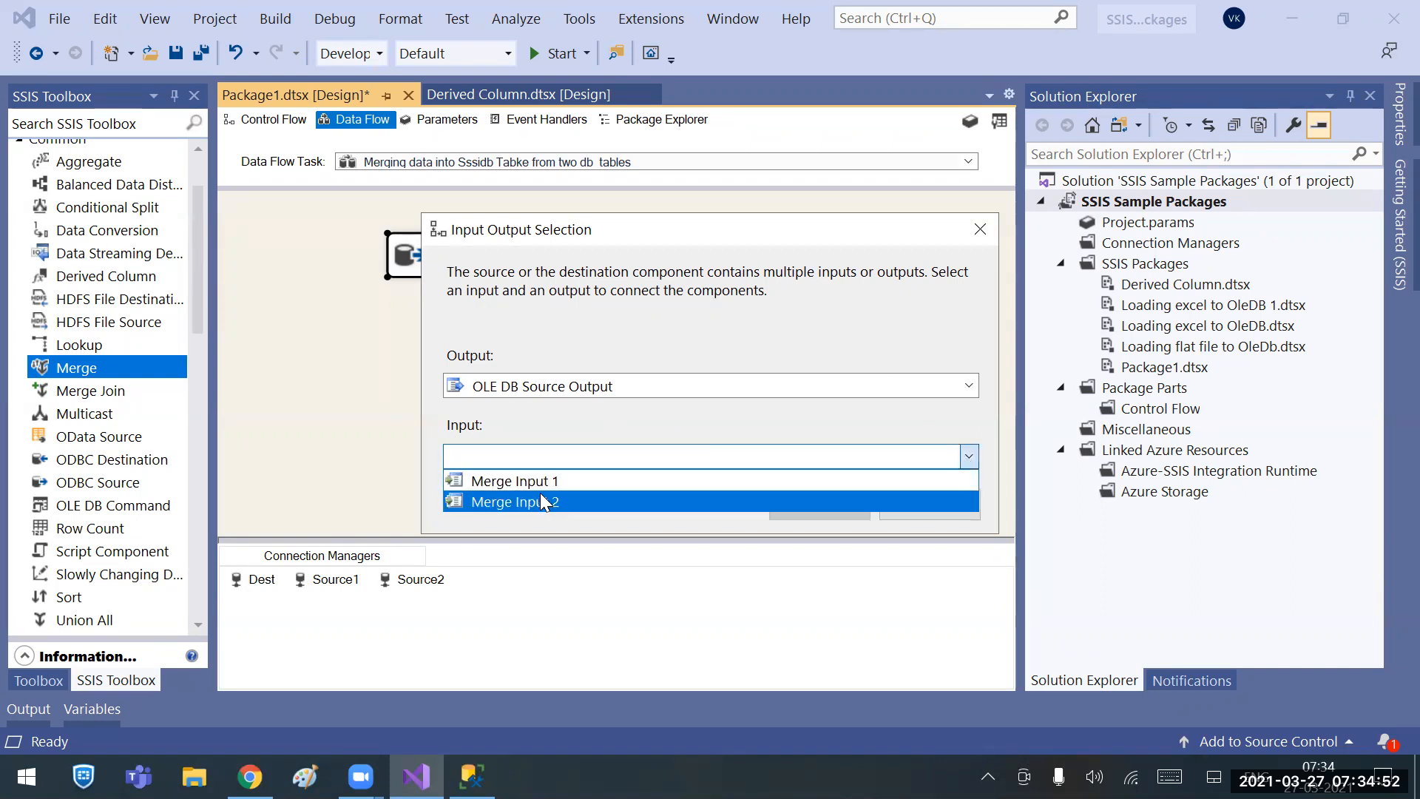
left_click(504, 480)
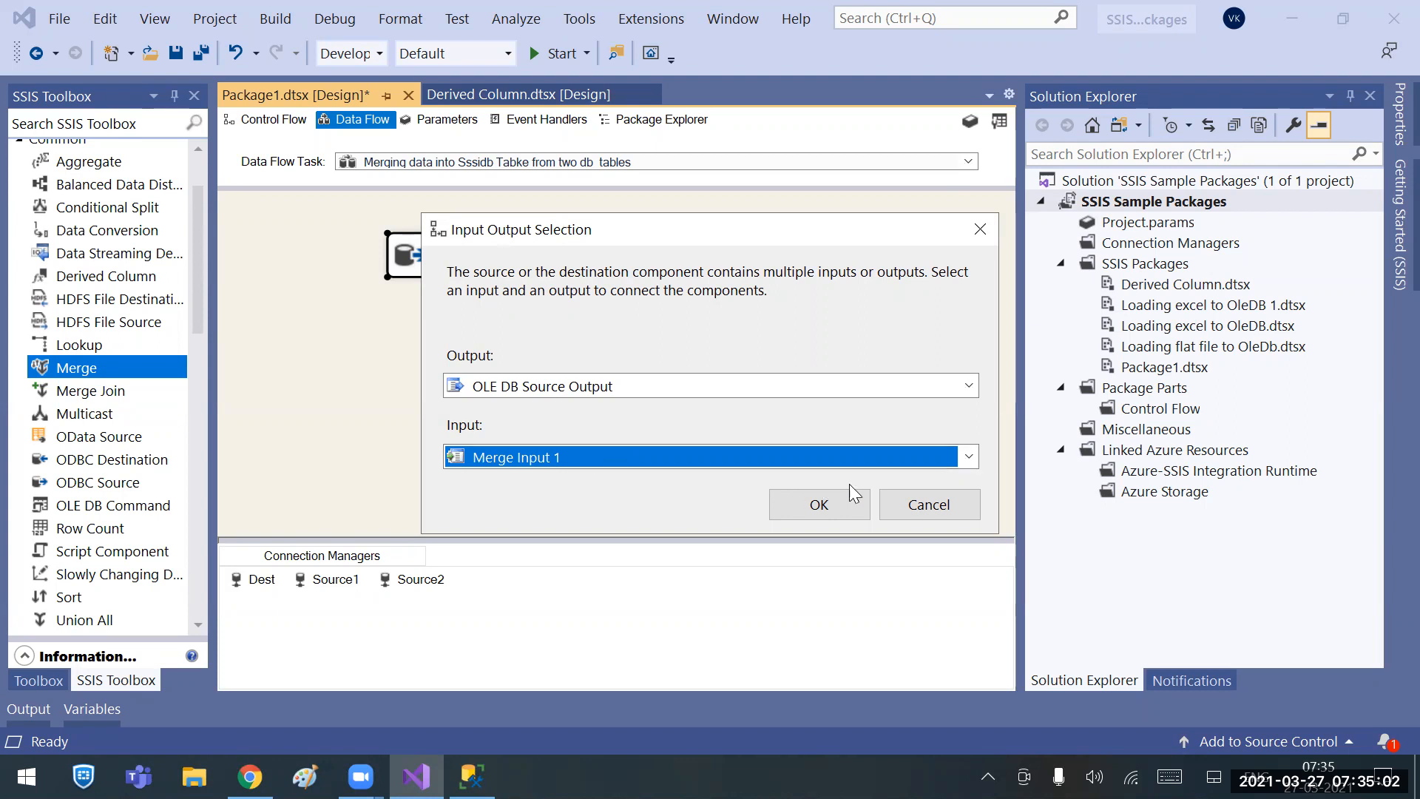
left_click(817, 503)
Connect the output of Msbi Source2 directly to the Merge transformation as its second input.
left_click(682, 257)
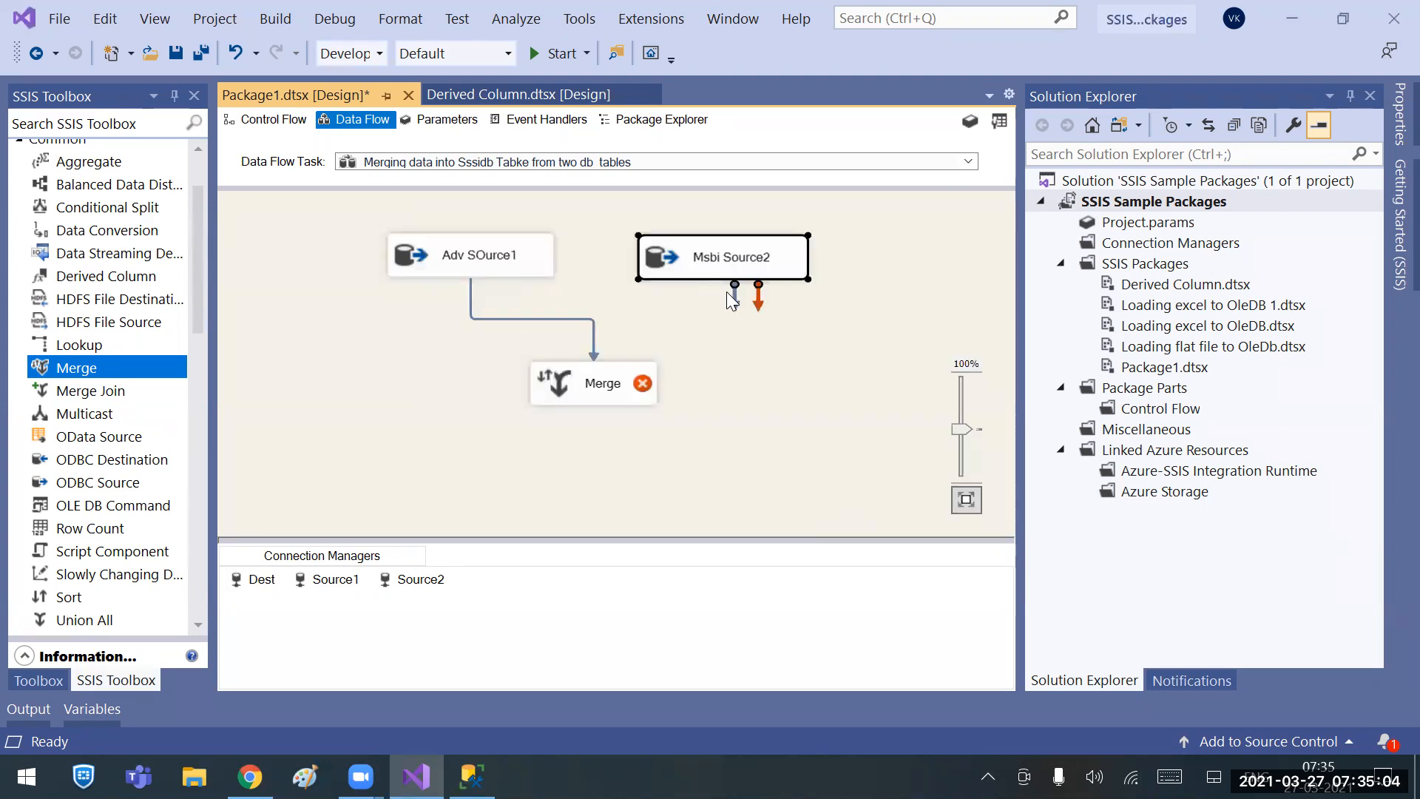
left_click_drag(734, 302, 624, 367)
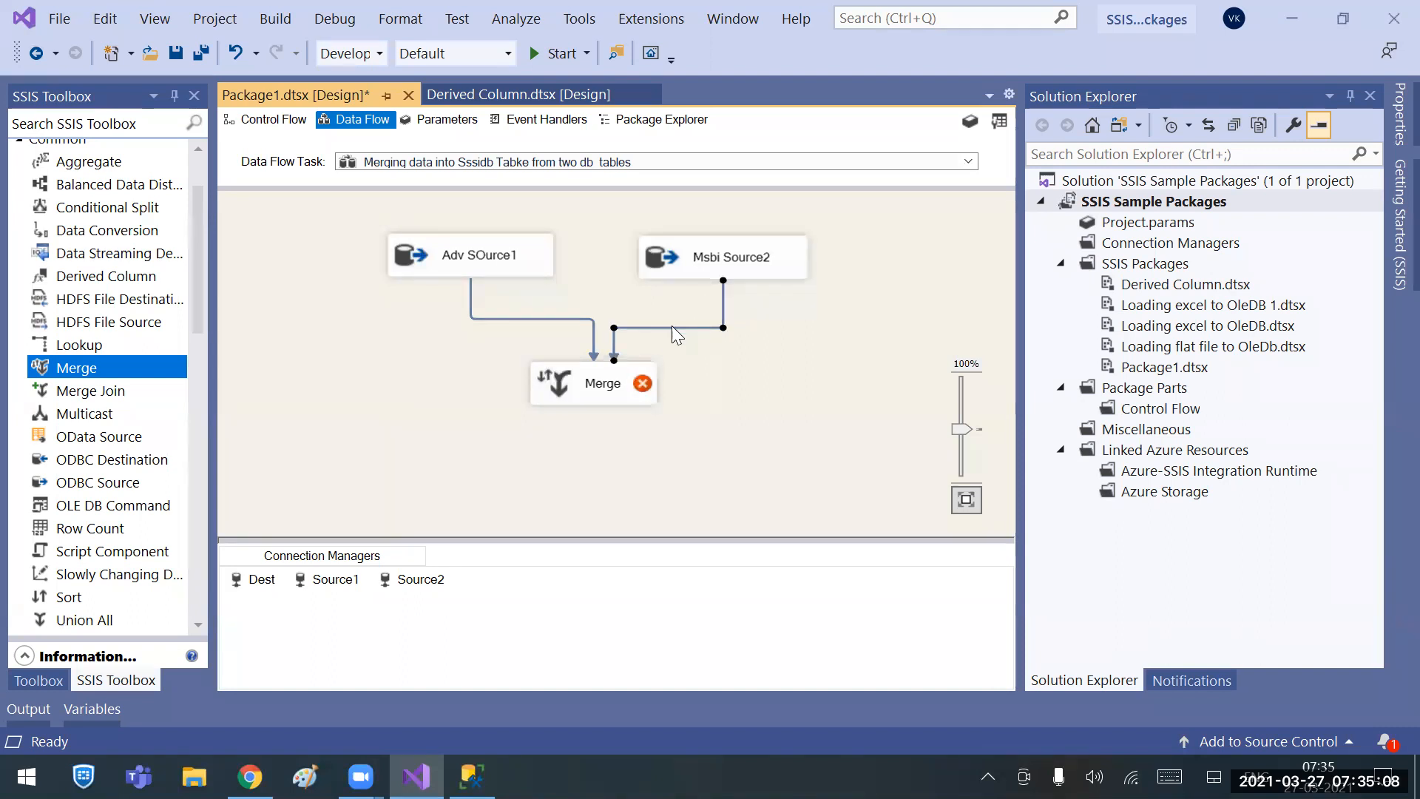
left_click(748, 361)
Check the error on the Merge transformation and delete both paths linking the sources to it.
mouse_move(648, 383)
mouse_move(602, 391)
left_click(615, 339)
right_click(614, 345)
left_click(474, 572)
left_click(592, 326)
right_click(593, 326)
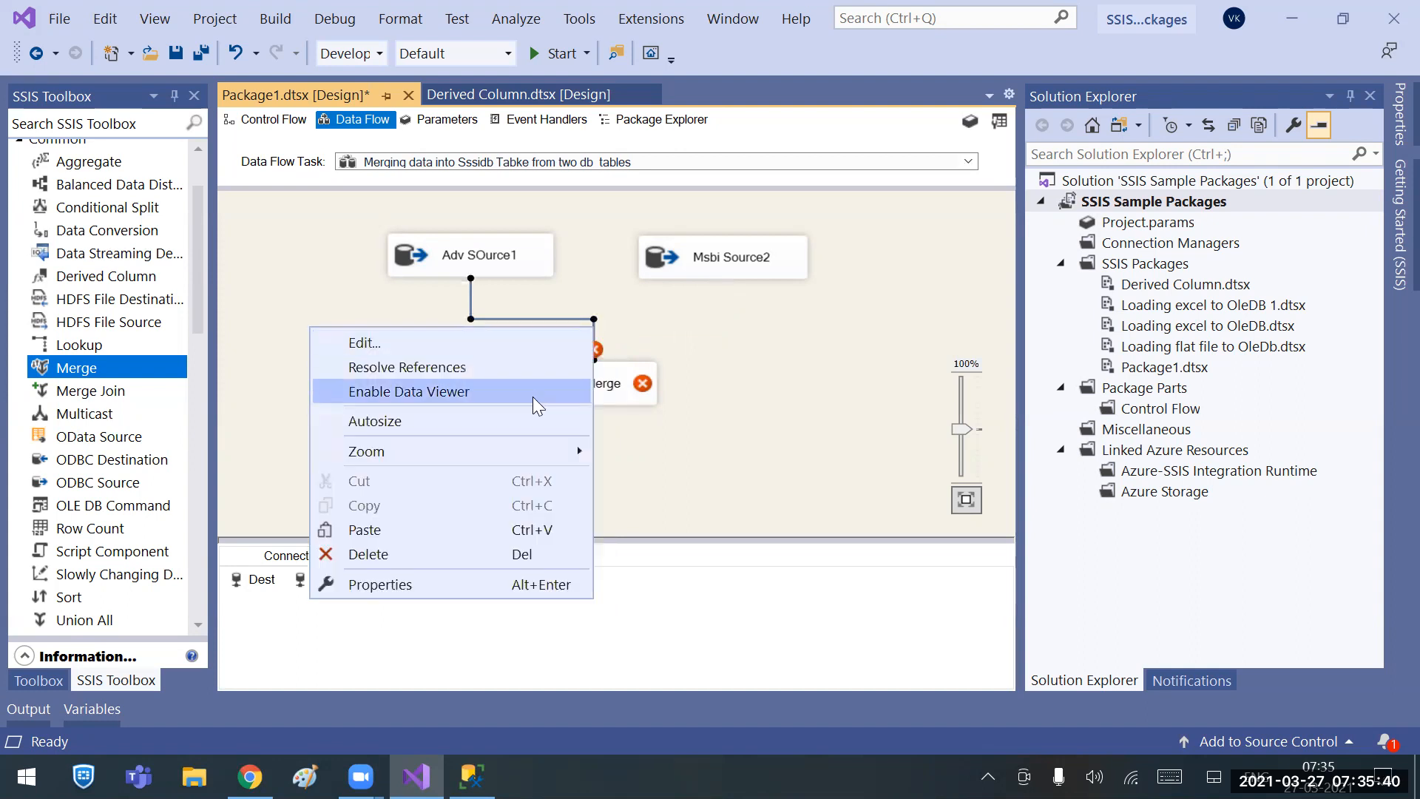
left_click(409, 554)
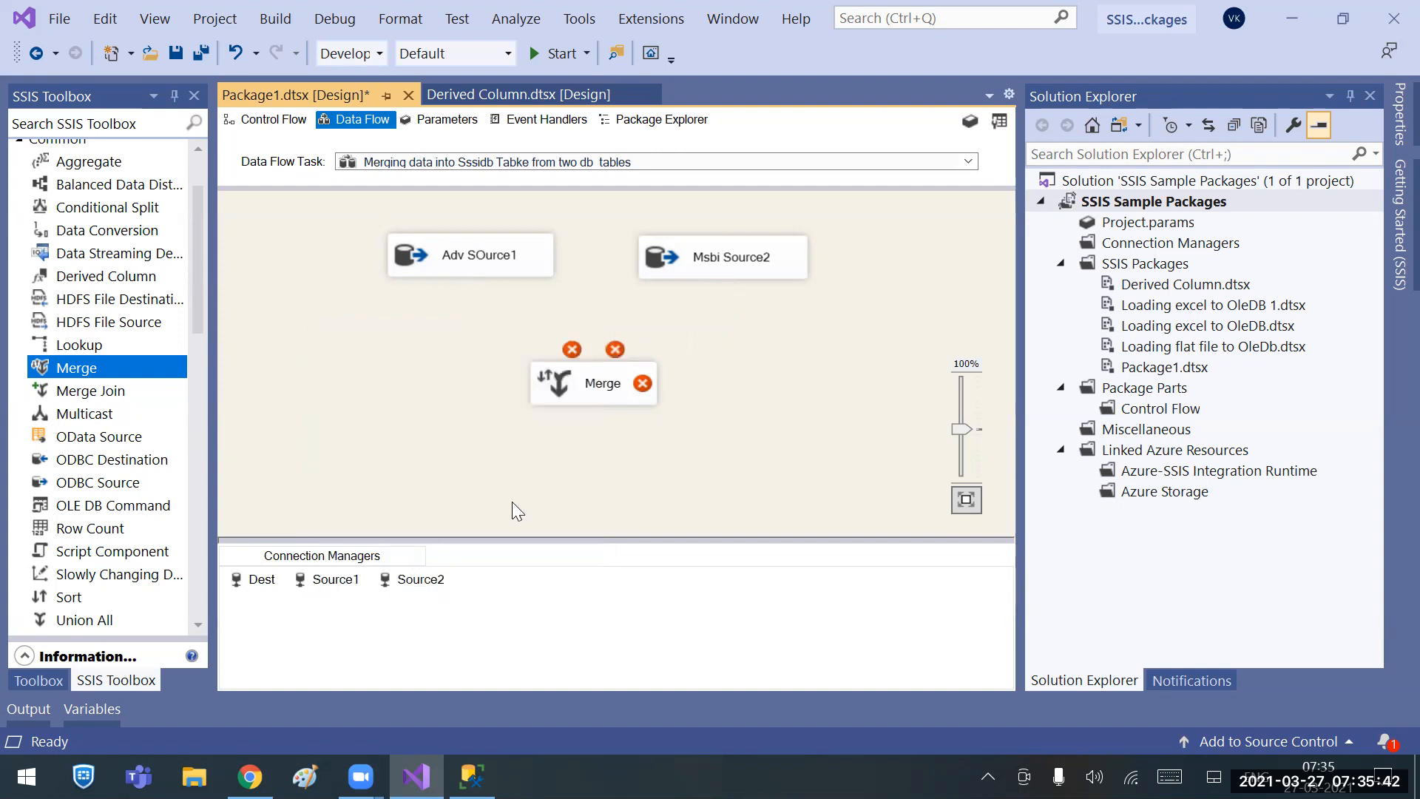
Move the Merge transformation lower and place one Sort transformation beneath each of the two sources.
left_click_drag(600, 386, 584, 464)
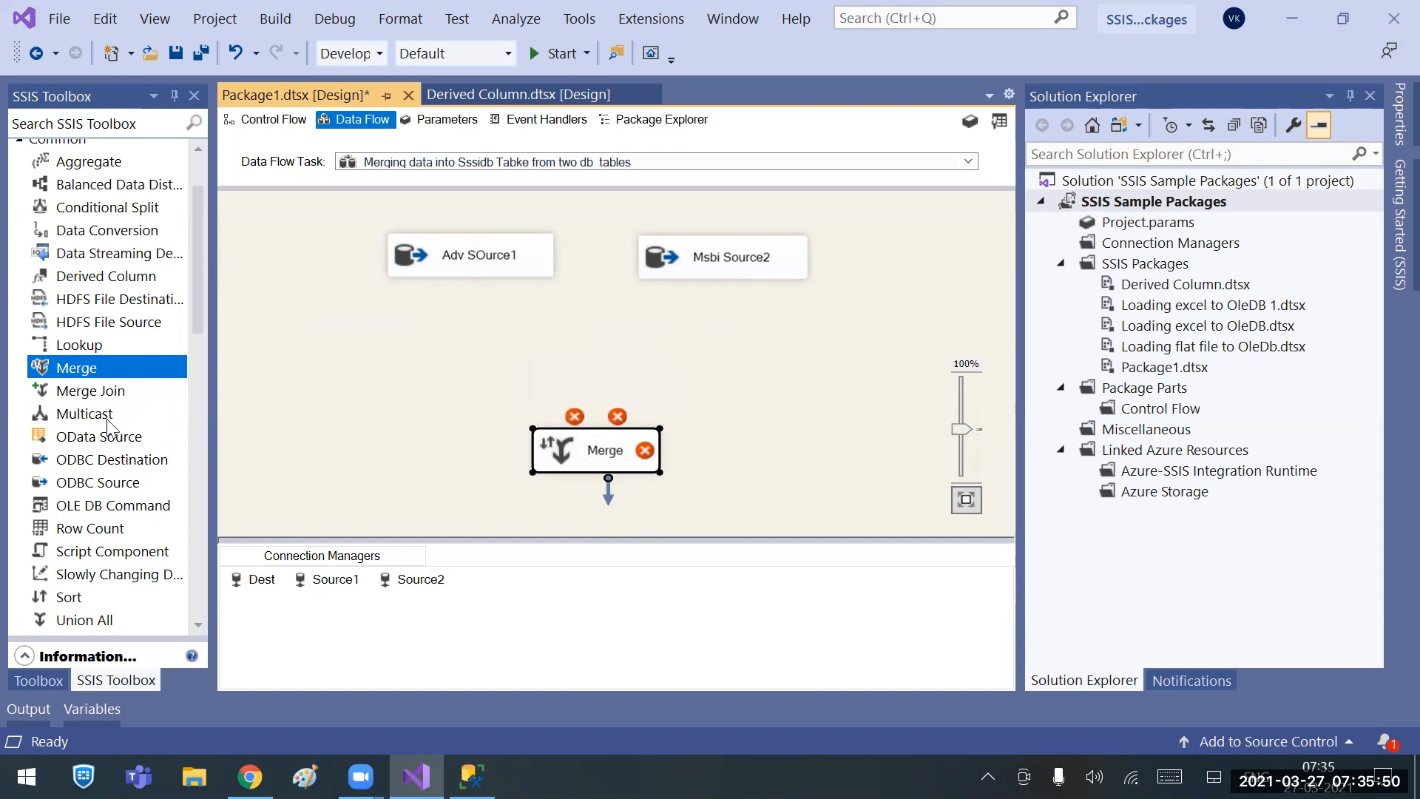
scroll(207, 336, "down", 3)
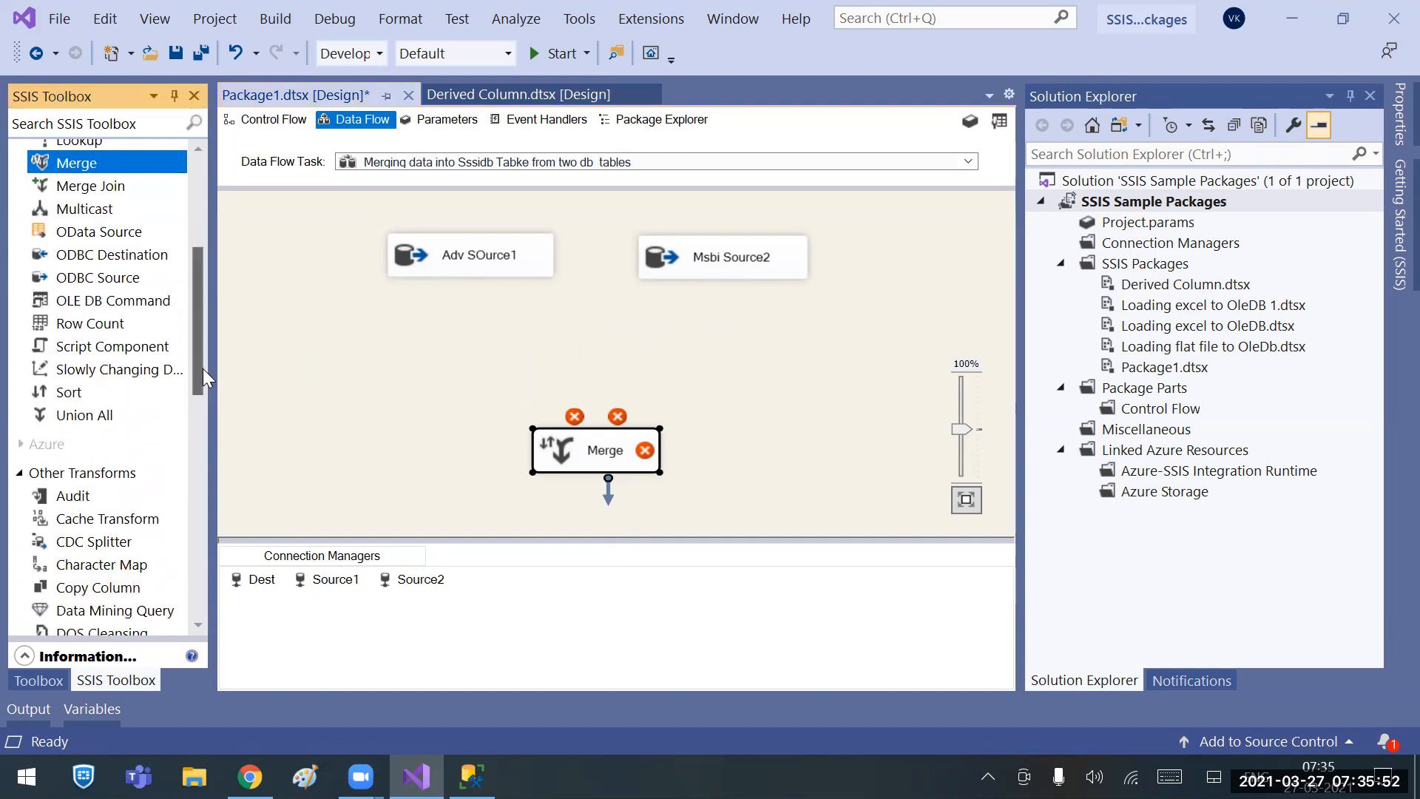
double_click(69, 393)
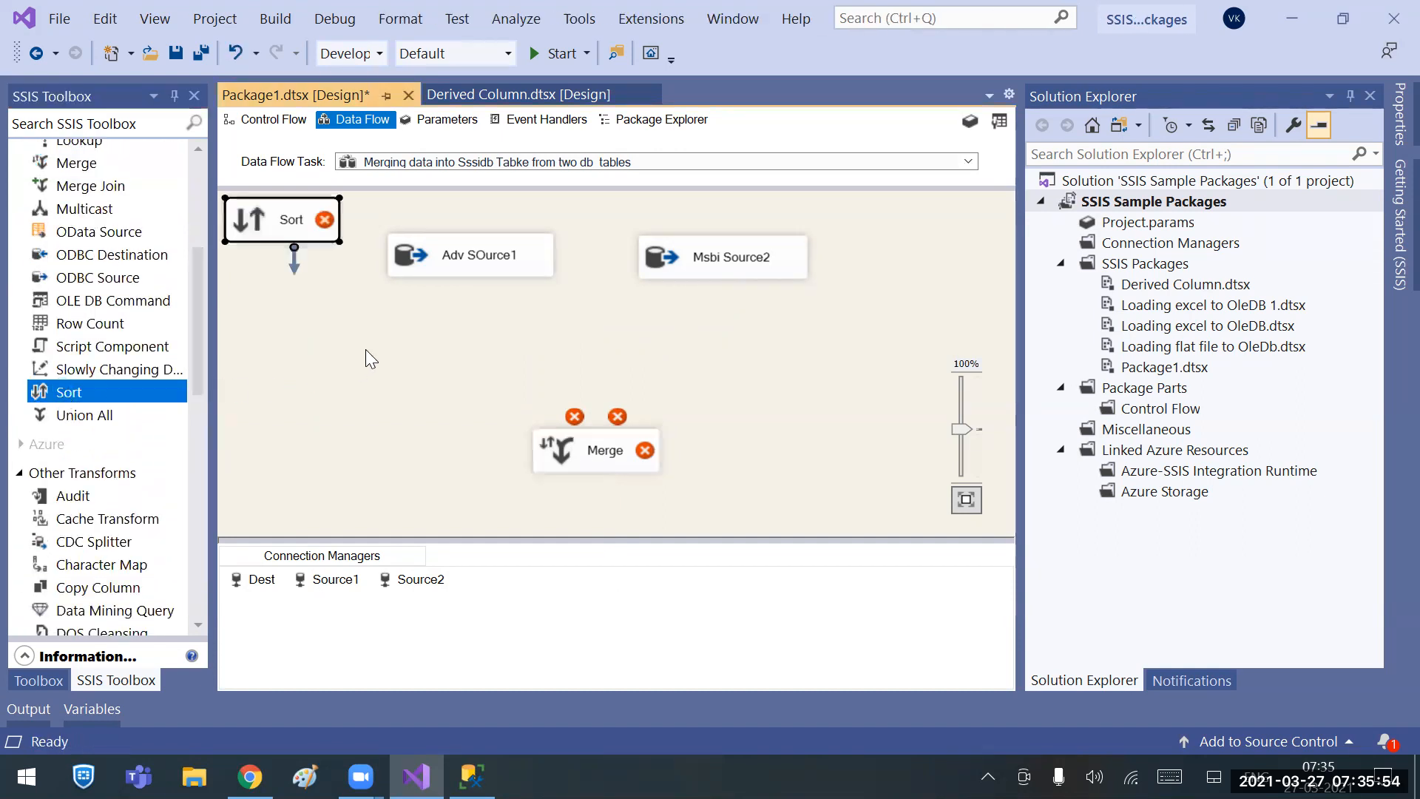
left_click_drag(257, 222, 442, 360)
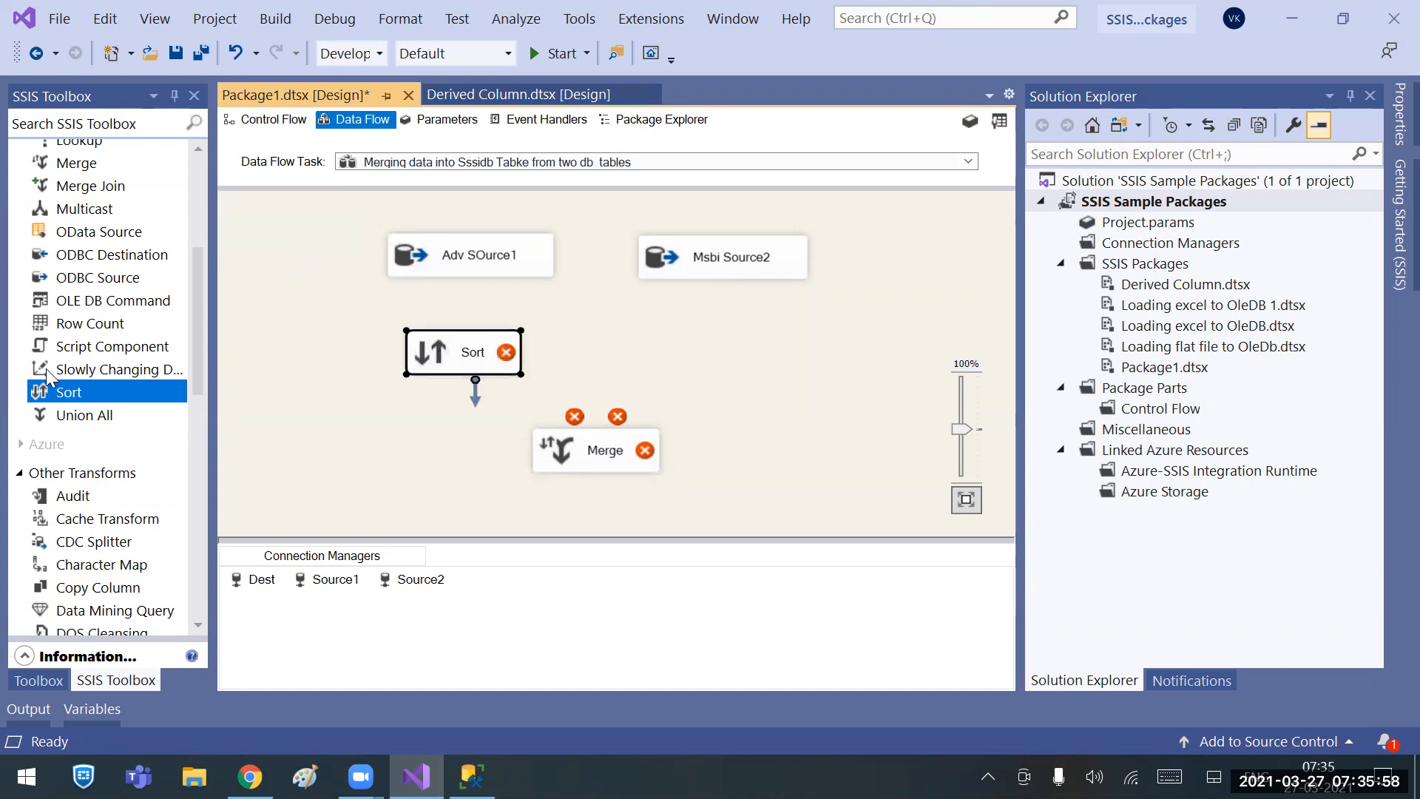
left_click_drag(82, 400, 734, 348)
Connect Adv SOurce1 to the Sort below it and Msbi Source2 to Sort 1.
left_click(477, 252)
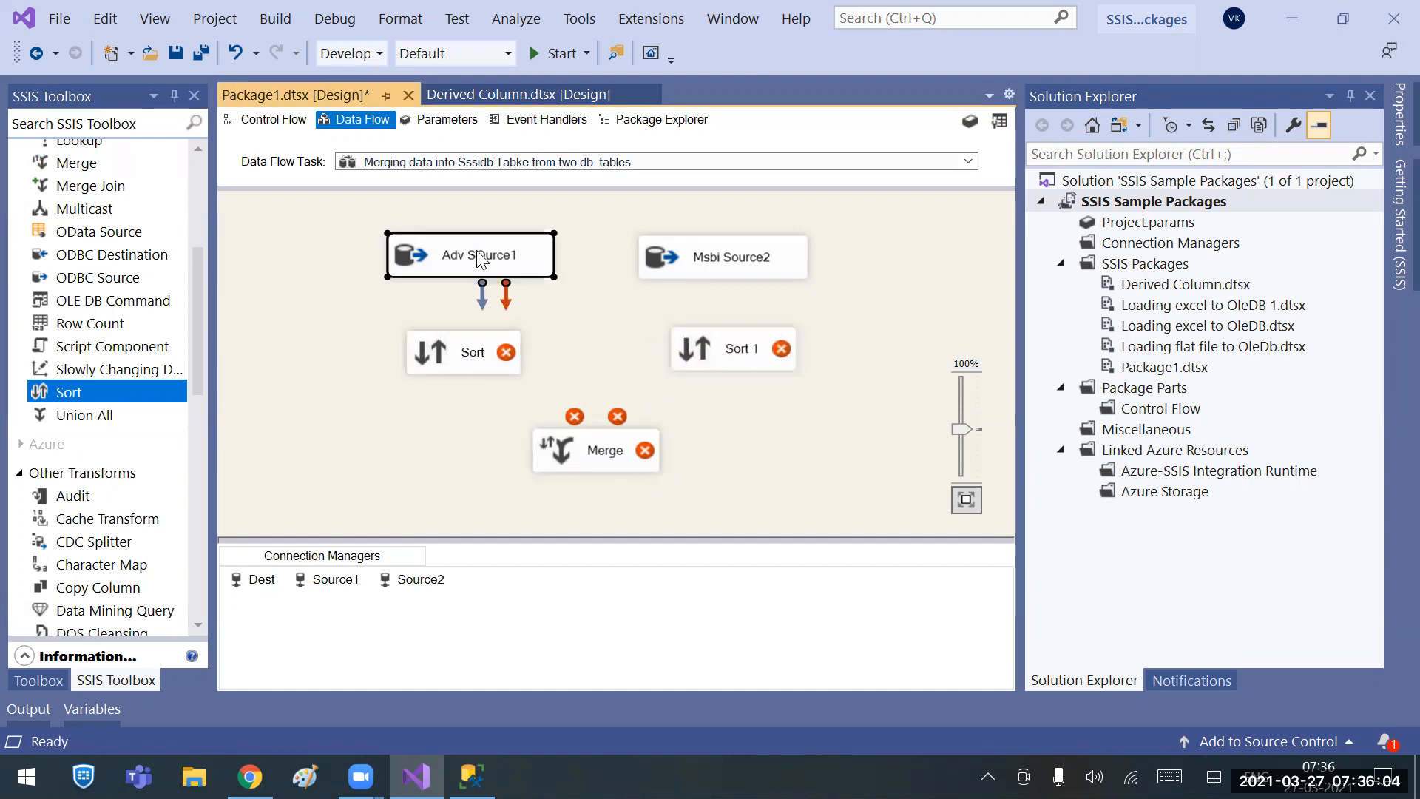
left_click_drag(477, 341, 473, 348)
left_click(701, 252)
left_click_drag(737, 302, 740, 359)
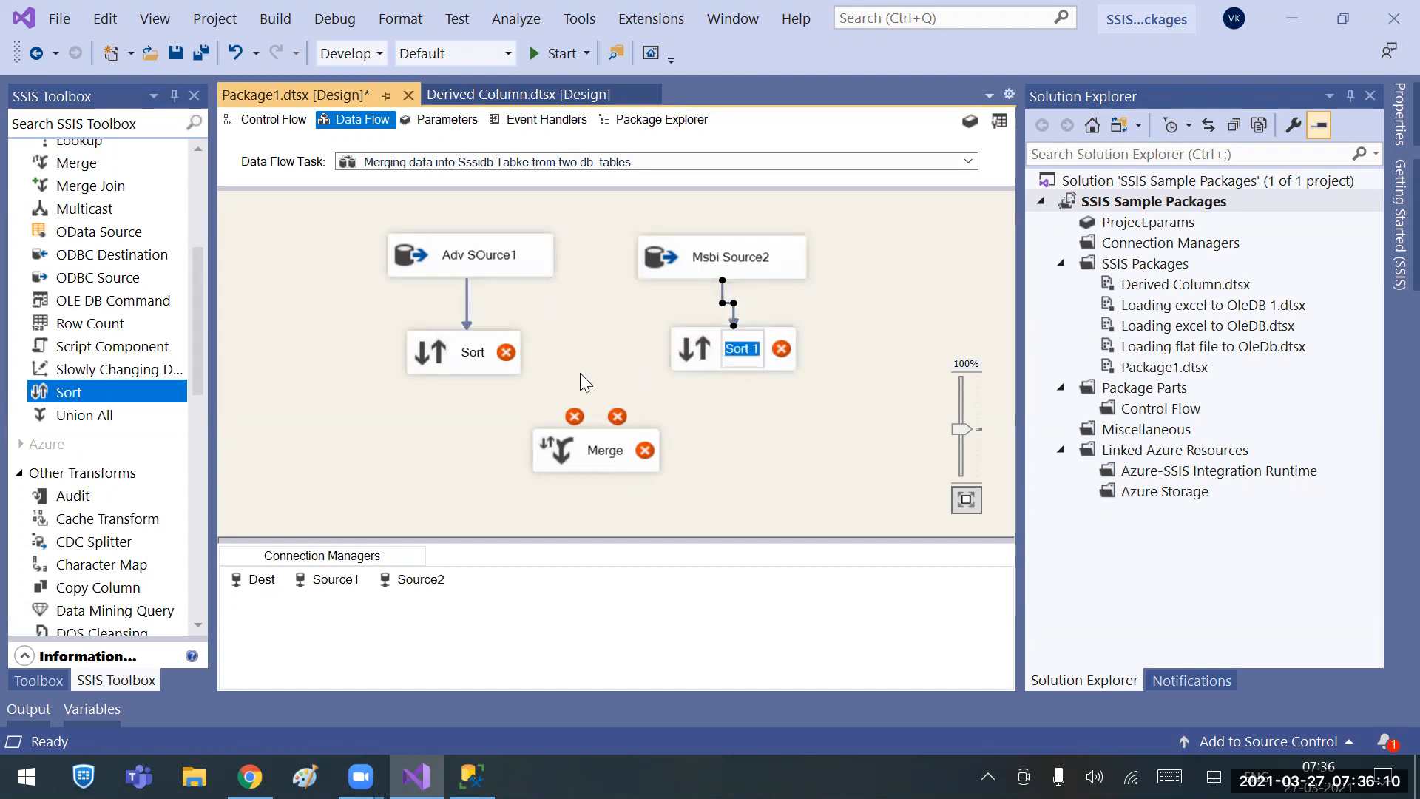
Configure the Sort transformation under Adv SOurce1 to sort by SalesOrderID in ascending order.
left_click(477, 367)
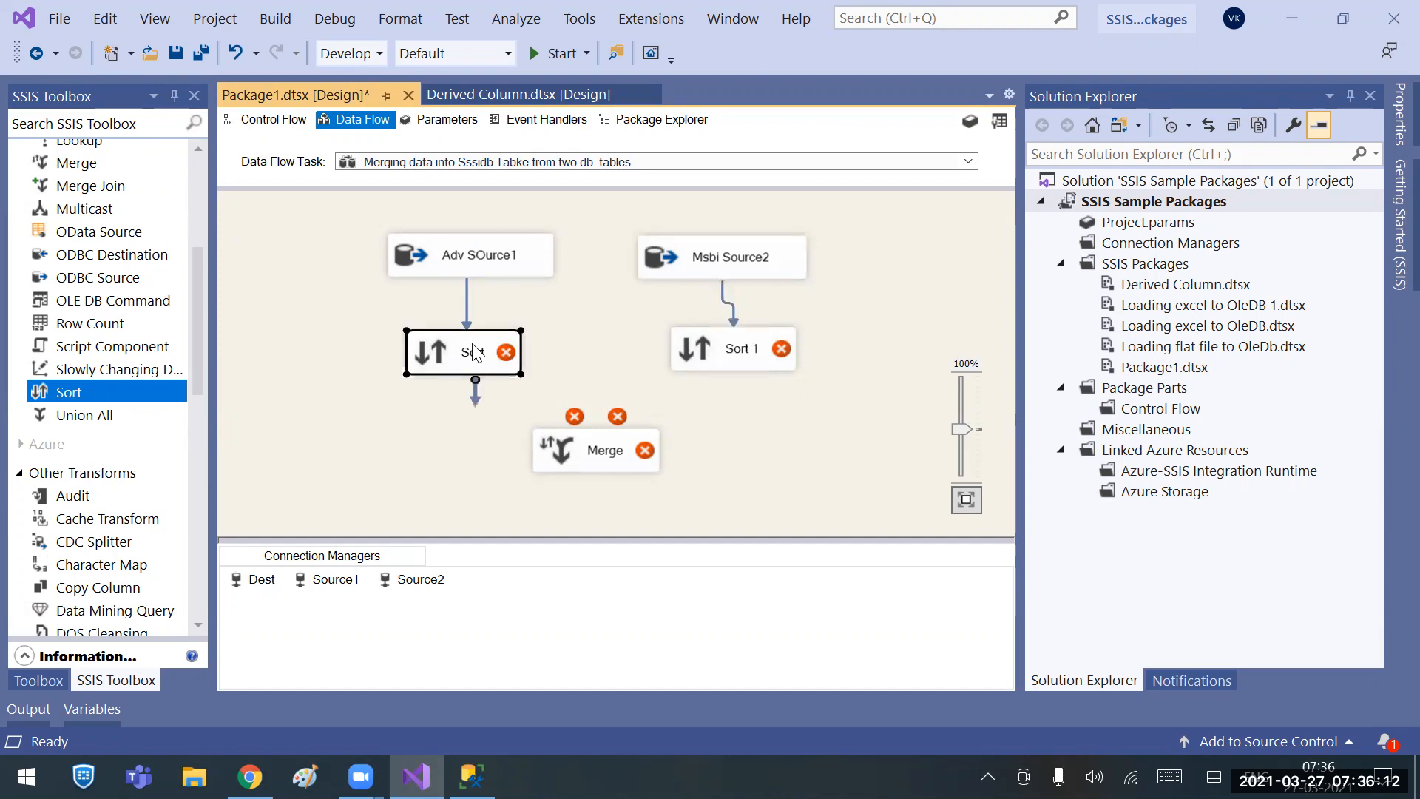
double_click(468, 353)
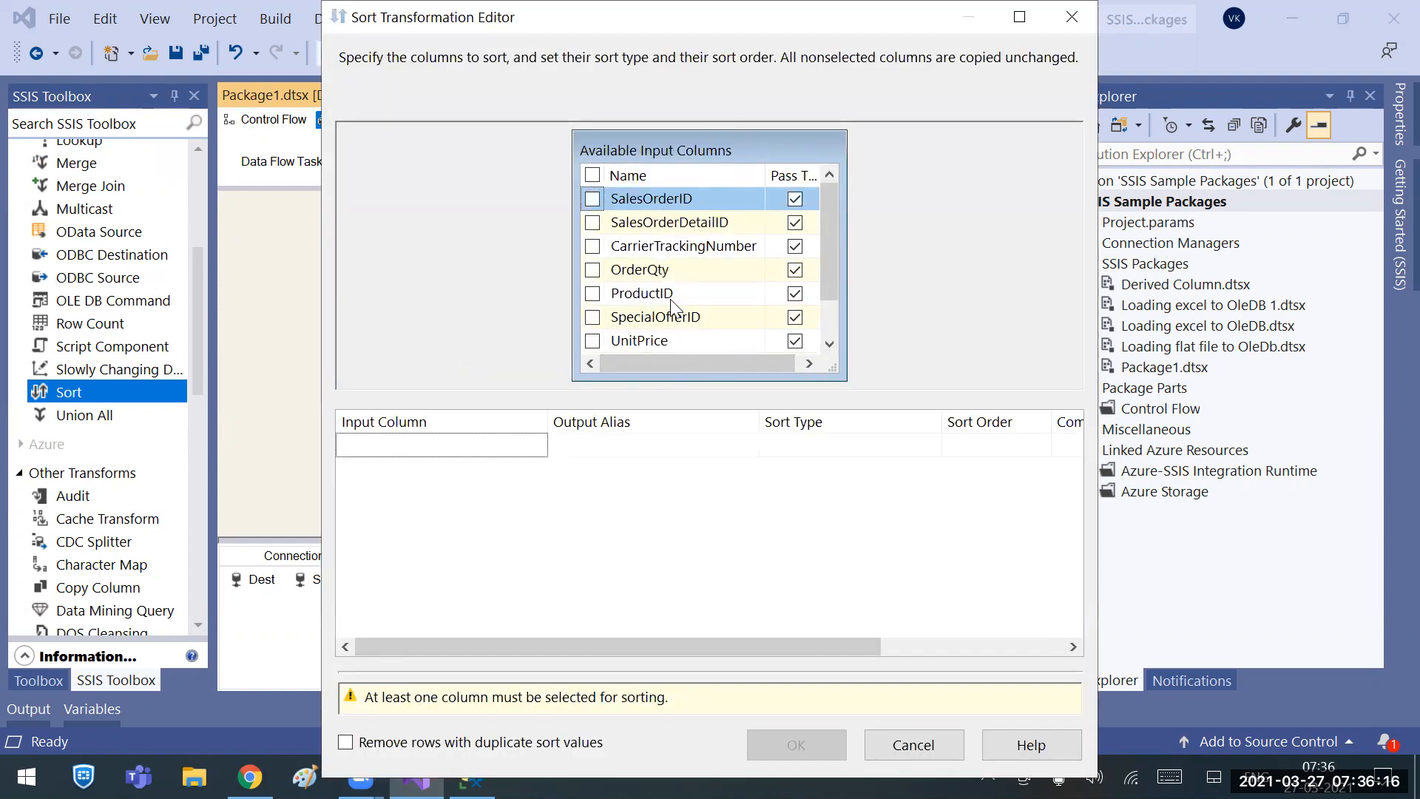
left_click(591, 199)
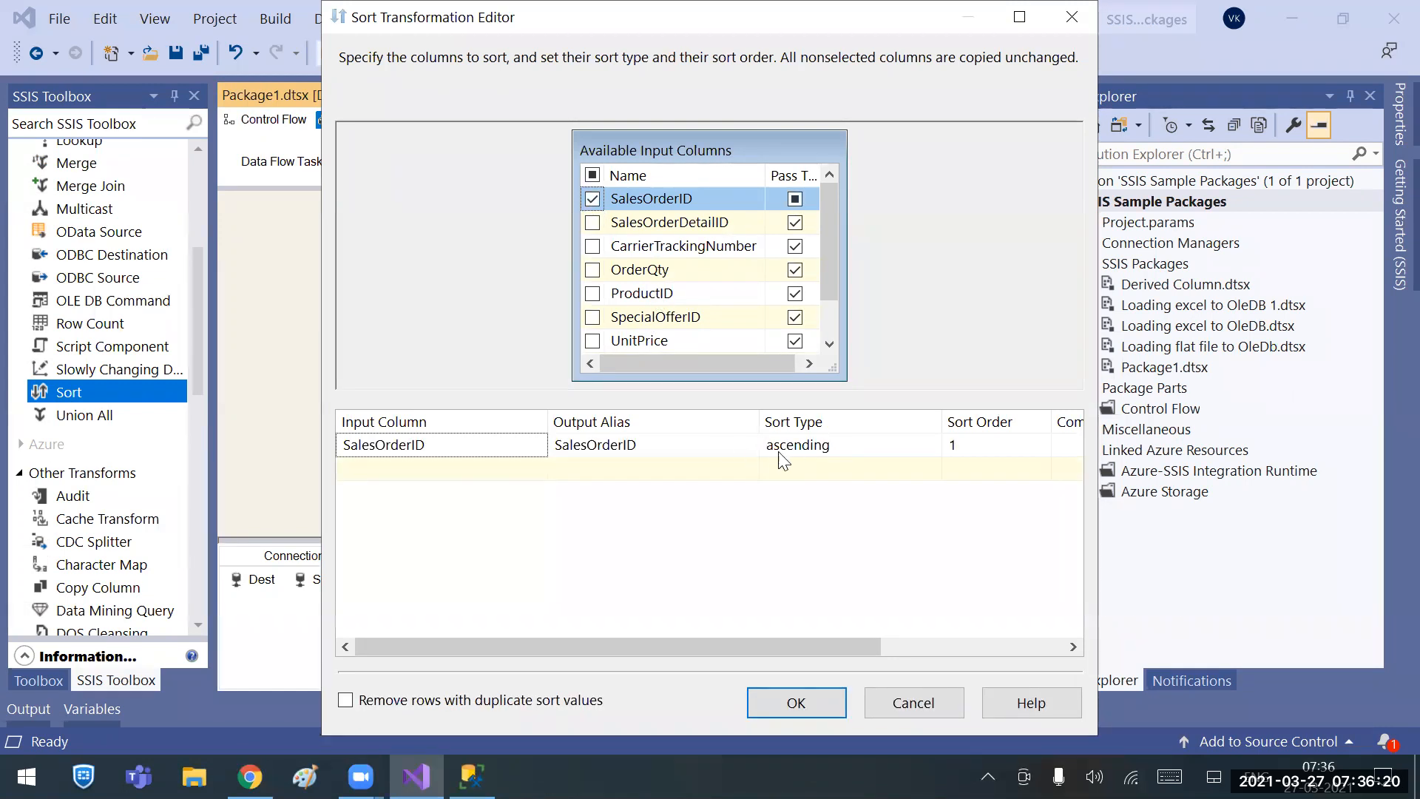
left_click(849, 444)
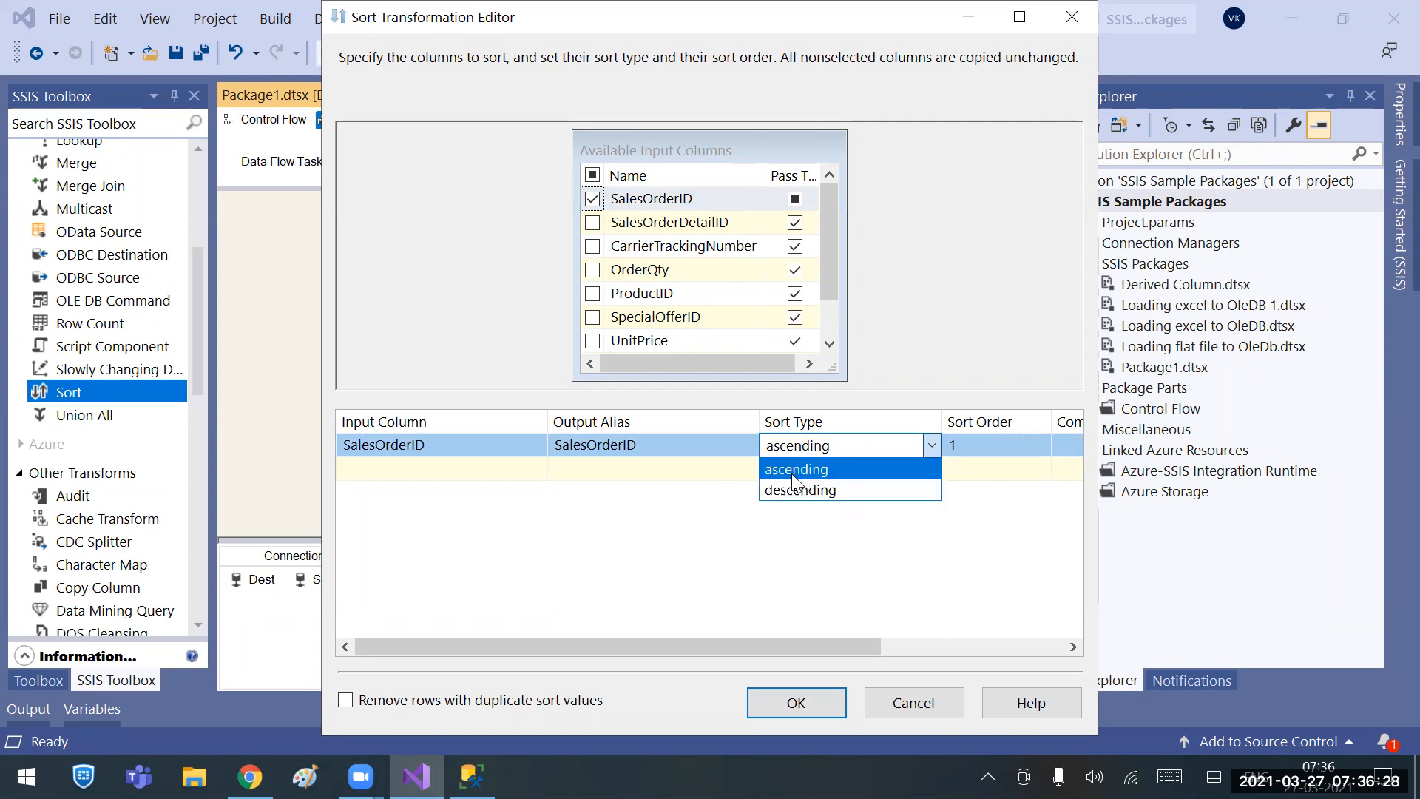
left_click(604, 509)
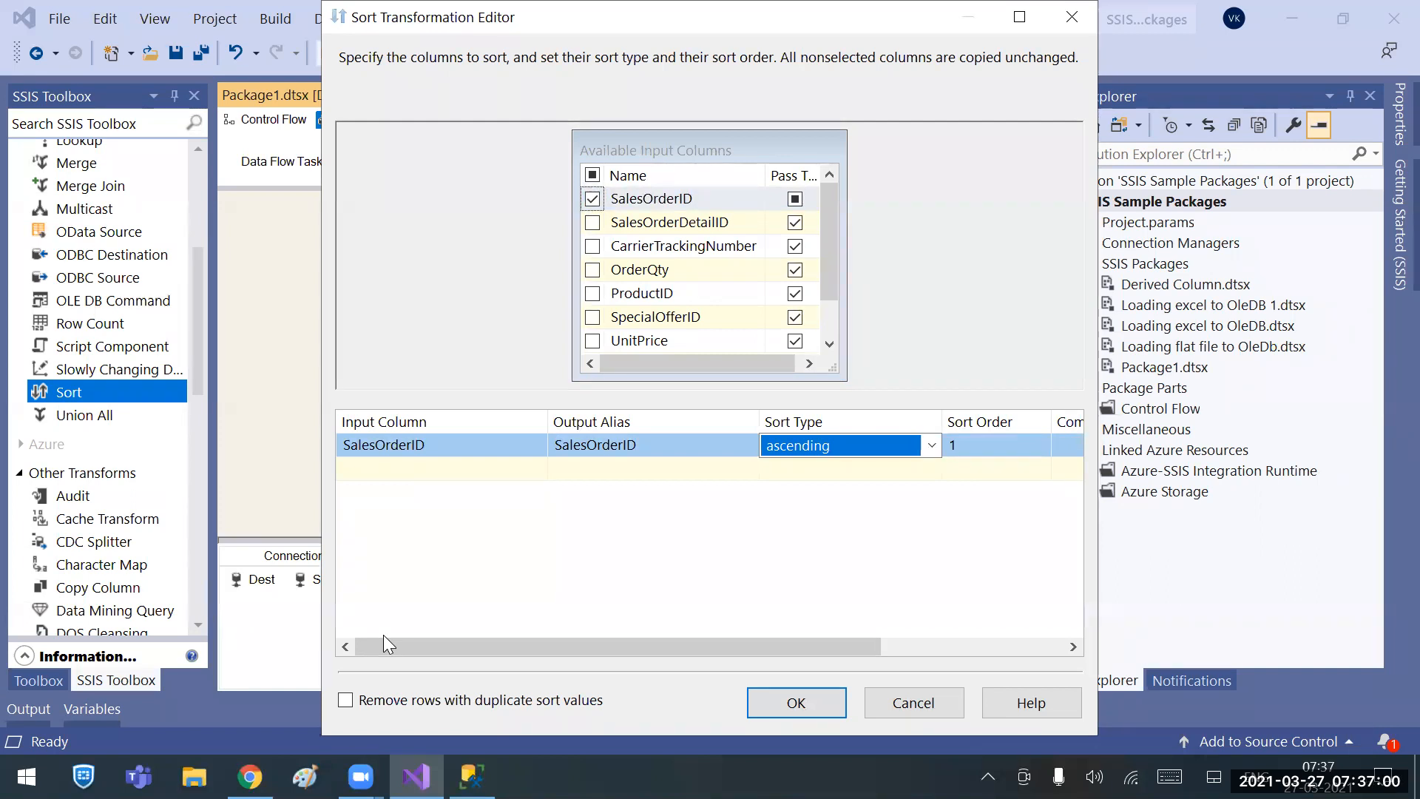
Try duplicate-row removal with SalesOrderDetailID and CarrierTrackingNumber as extra sort columns, and clear these options again.
left_click(383, 692)
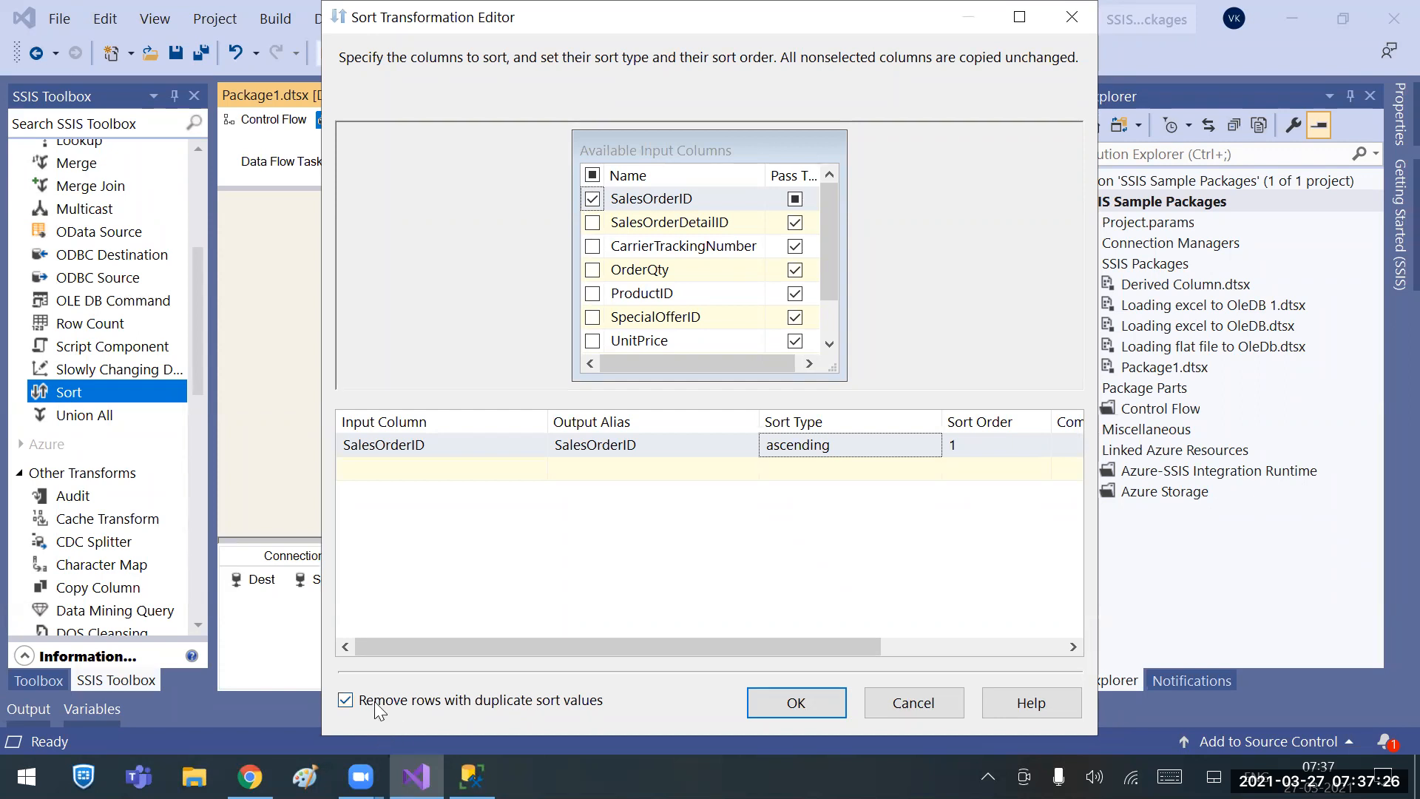
left_click(592, 222)
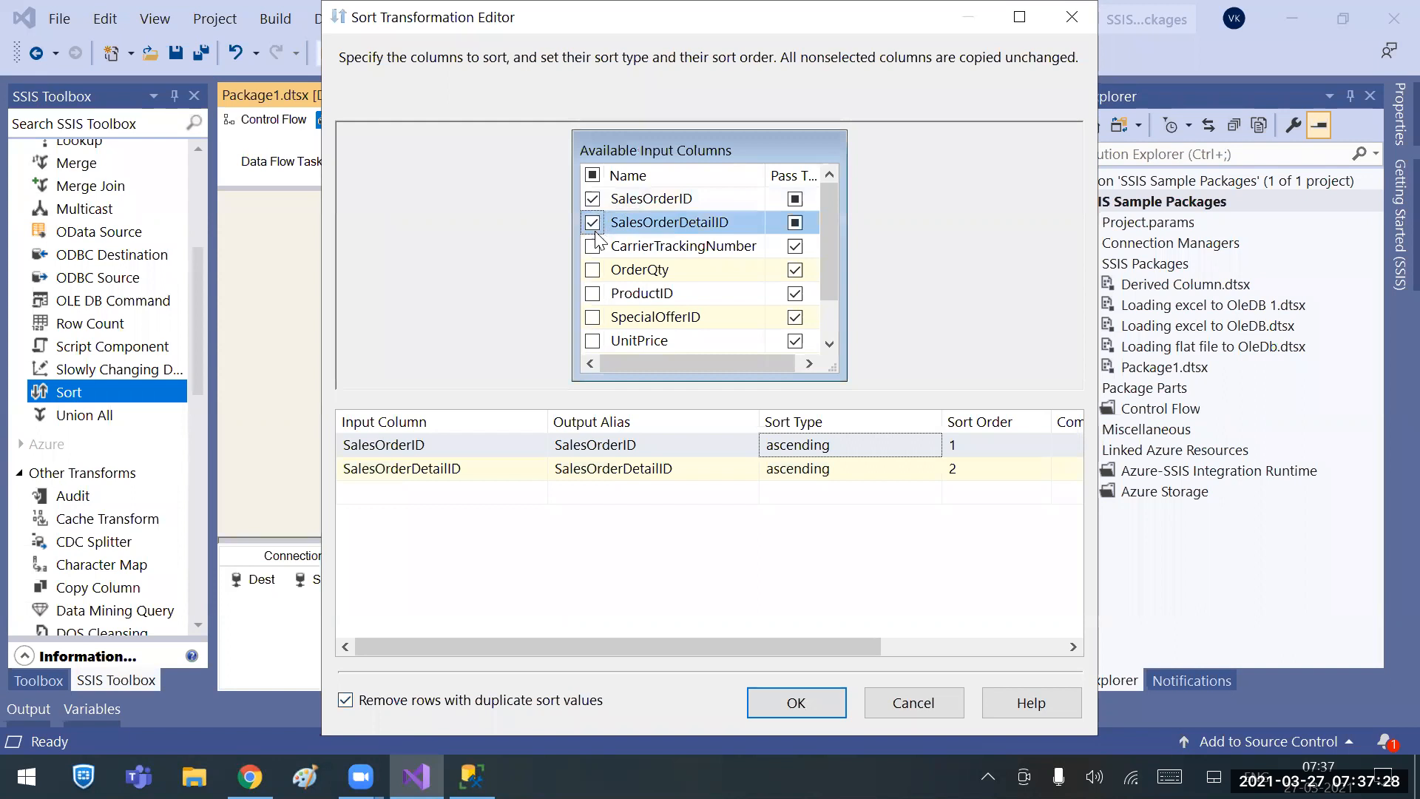
left_click(593, 245)
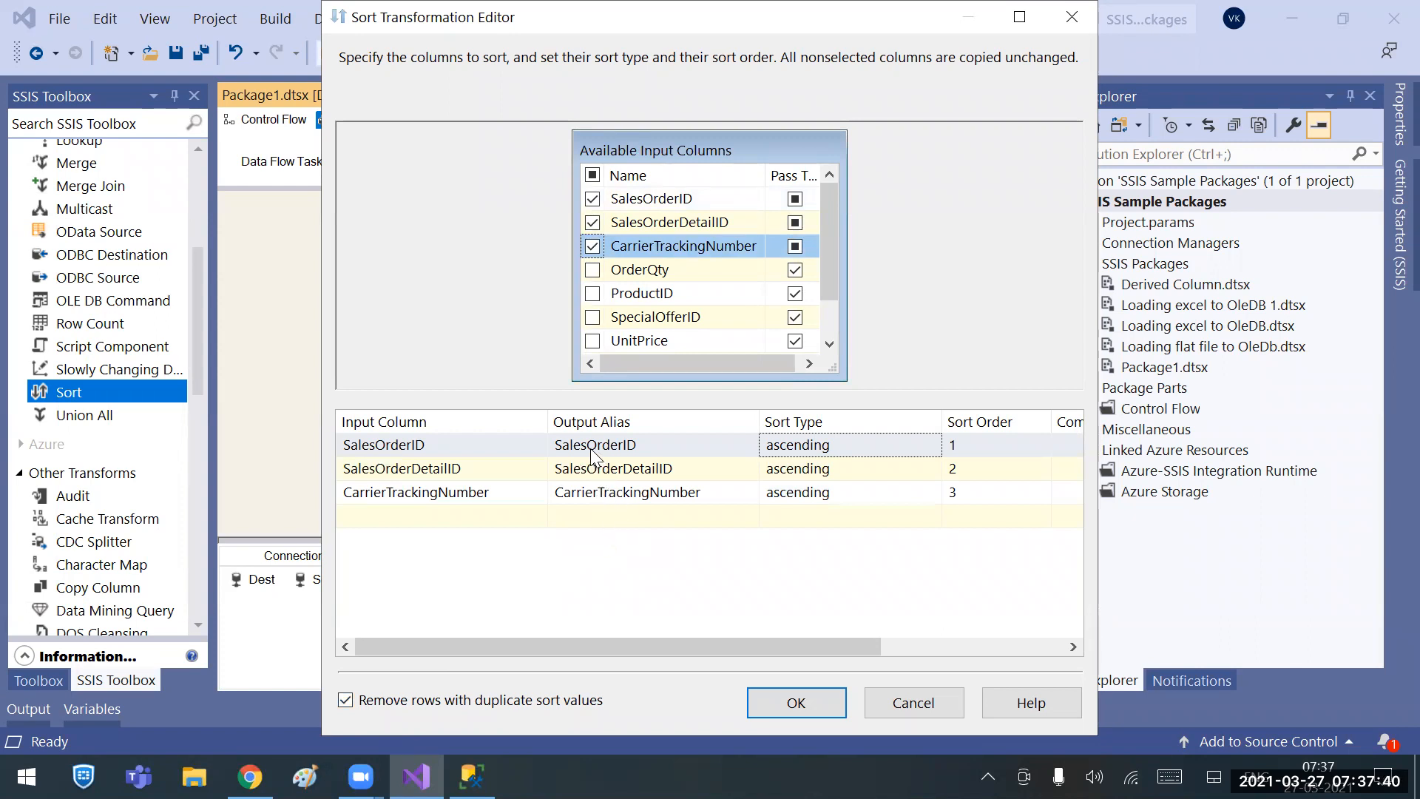
left_click(592, 245)
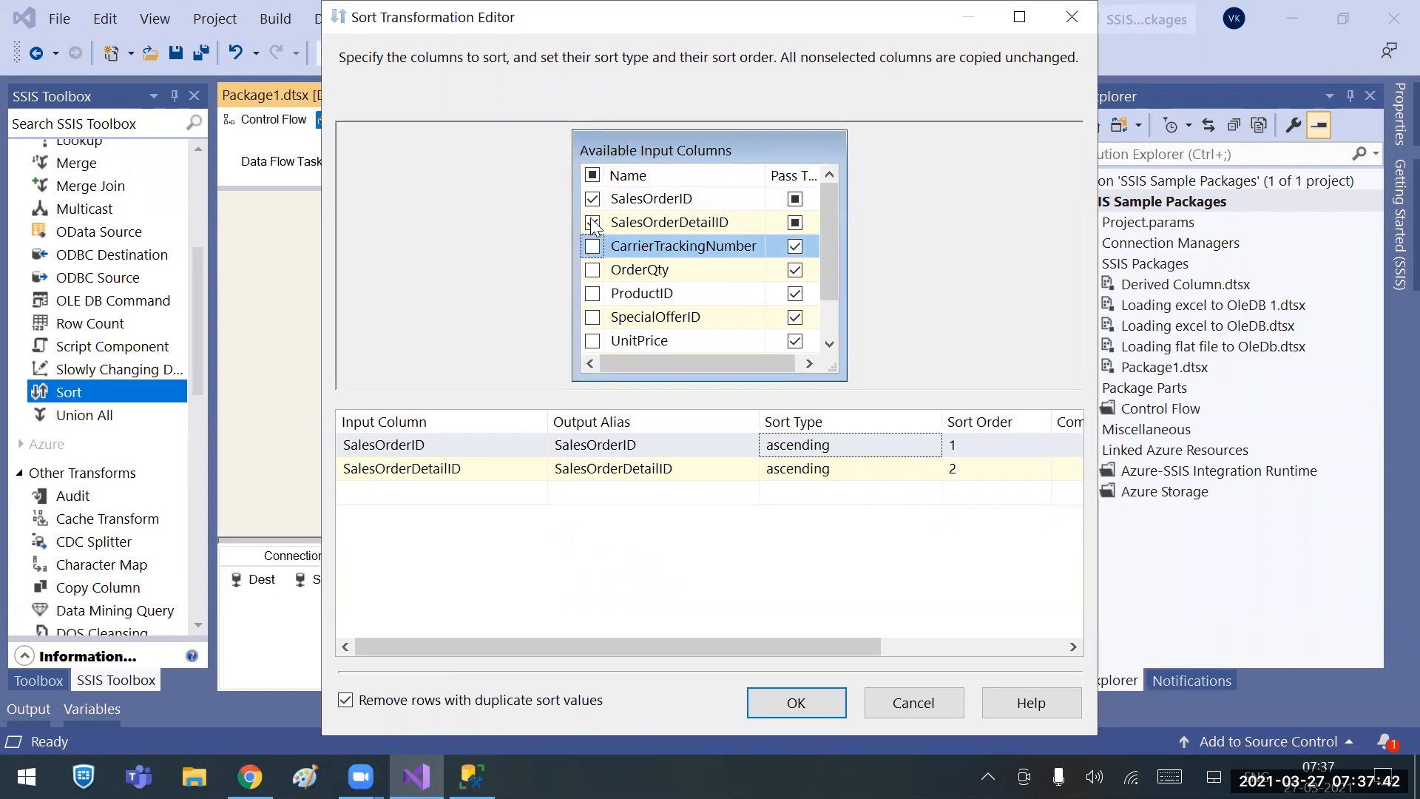
left_click(592, 221)
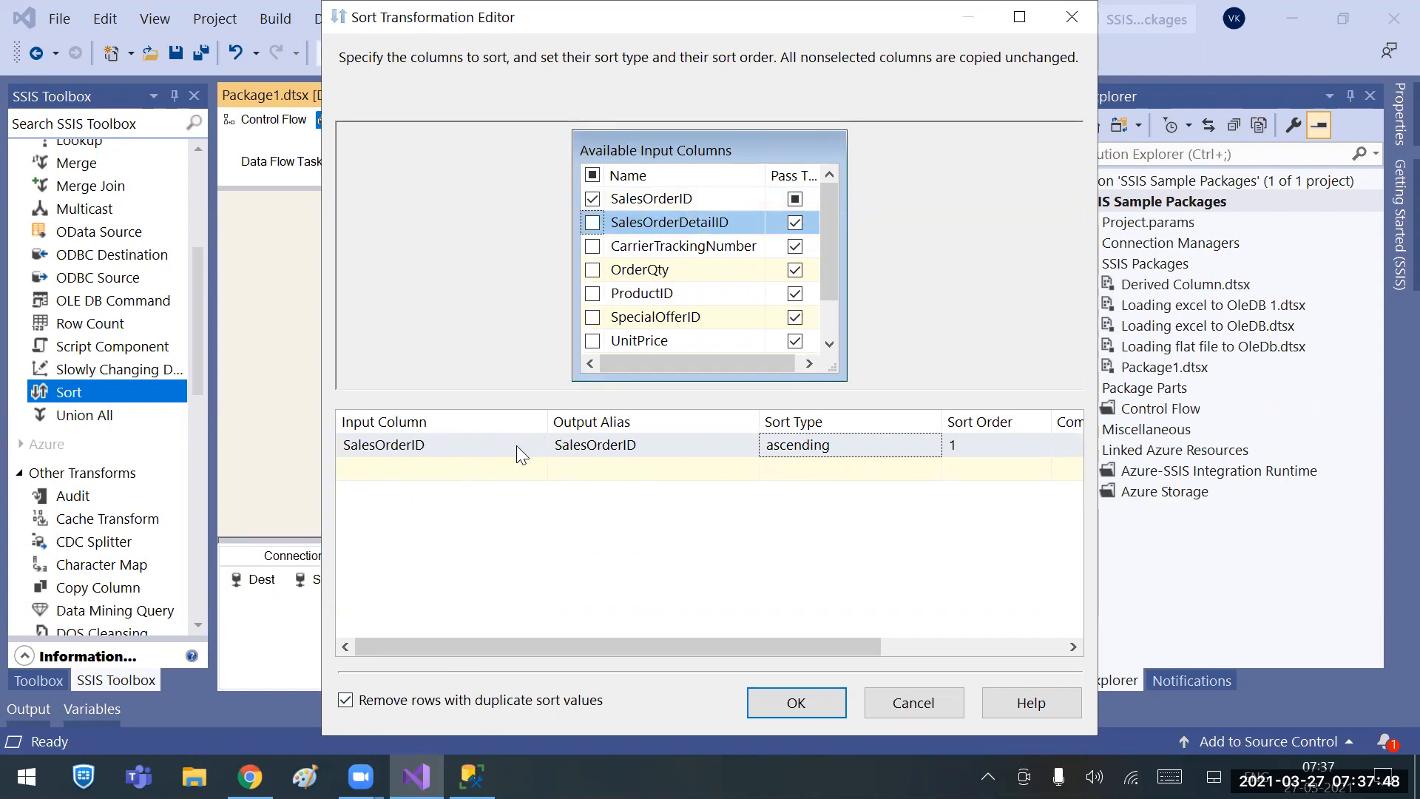
left_click(345, 699)
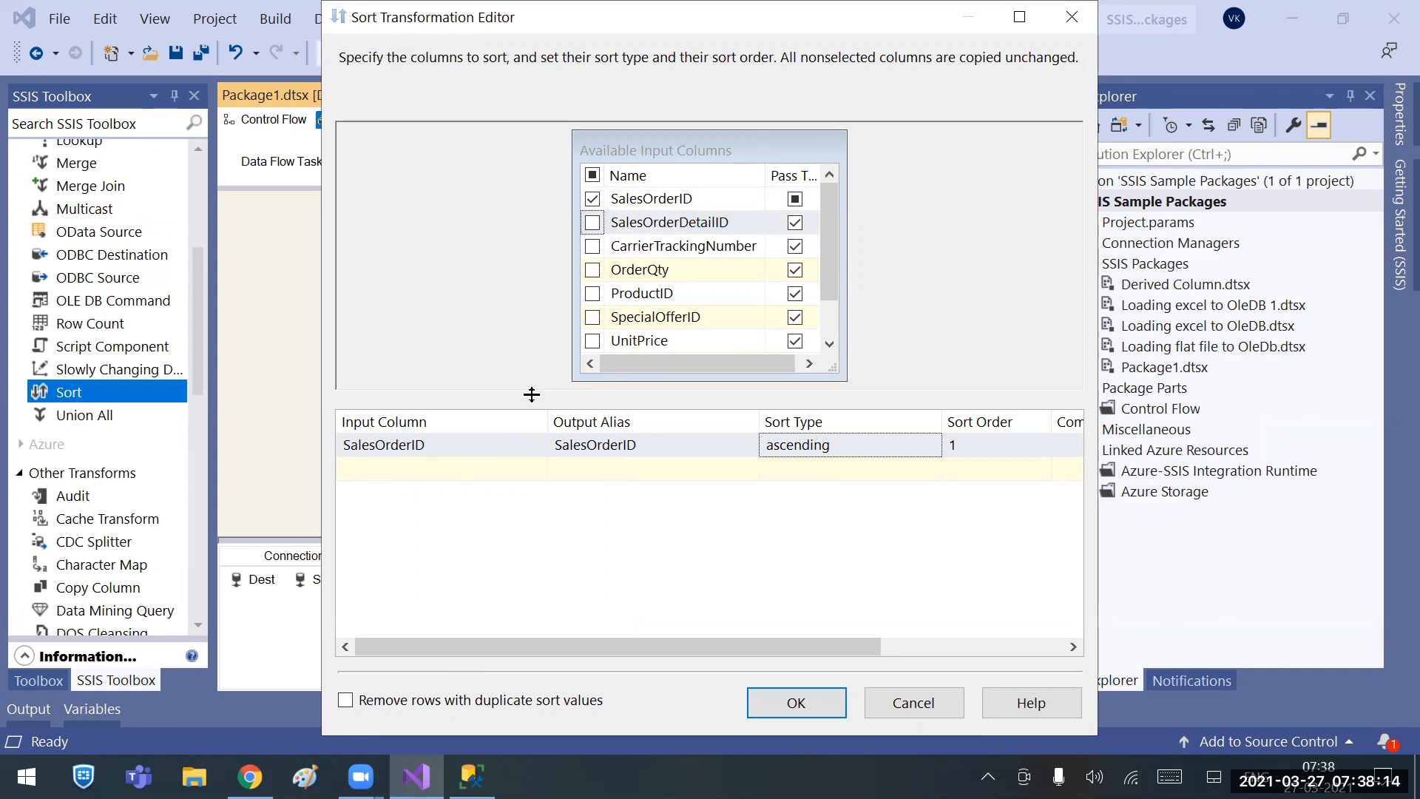
Apply the first Sort's settings and configure Sort 1 to sort by SalesOrderID in ascending order.
left_click(801, 701)
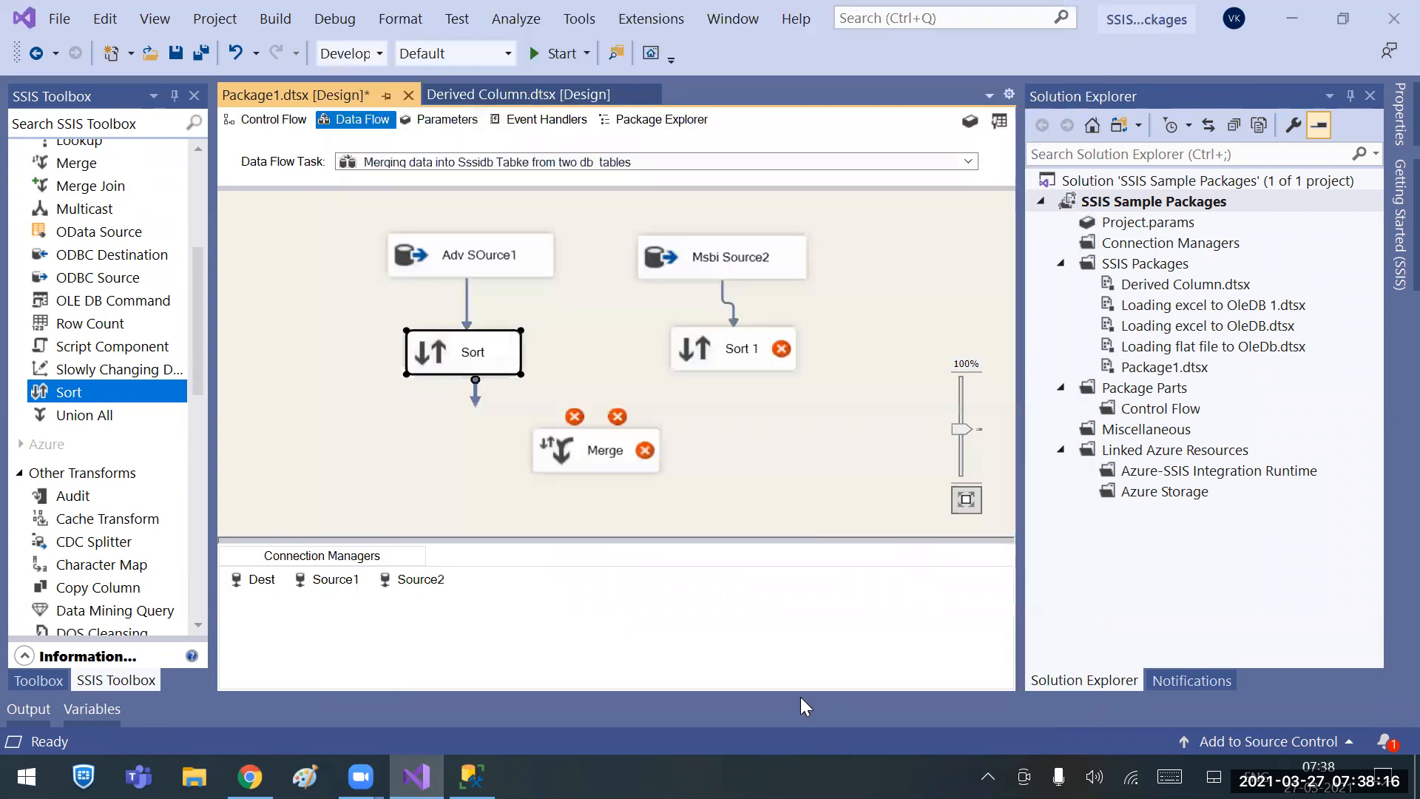
double_click(732, 354)
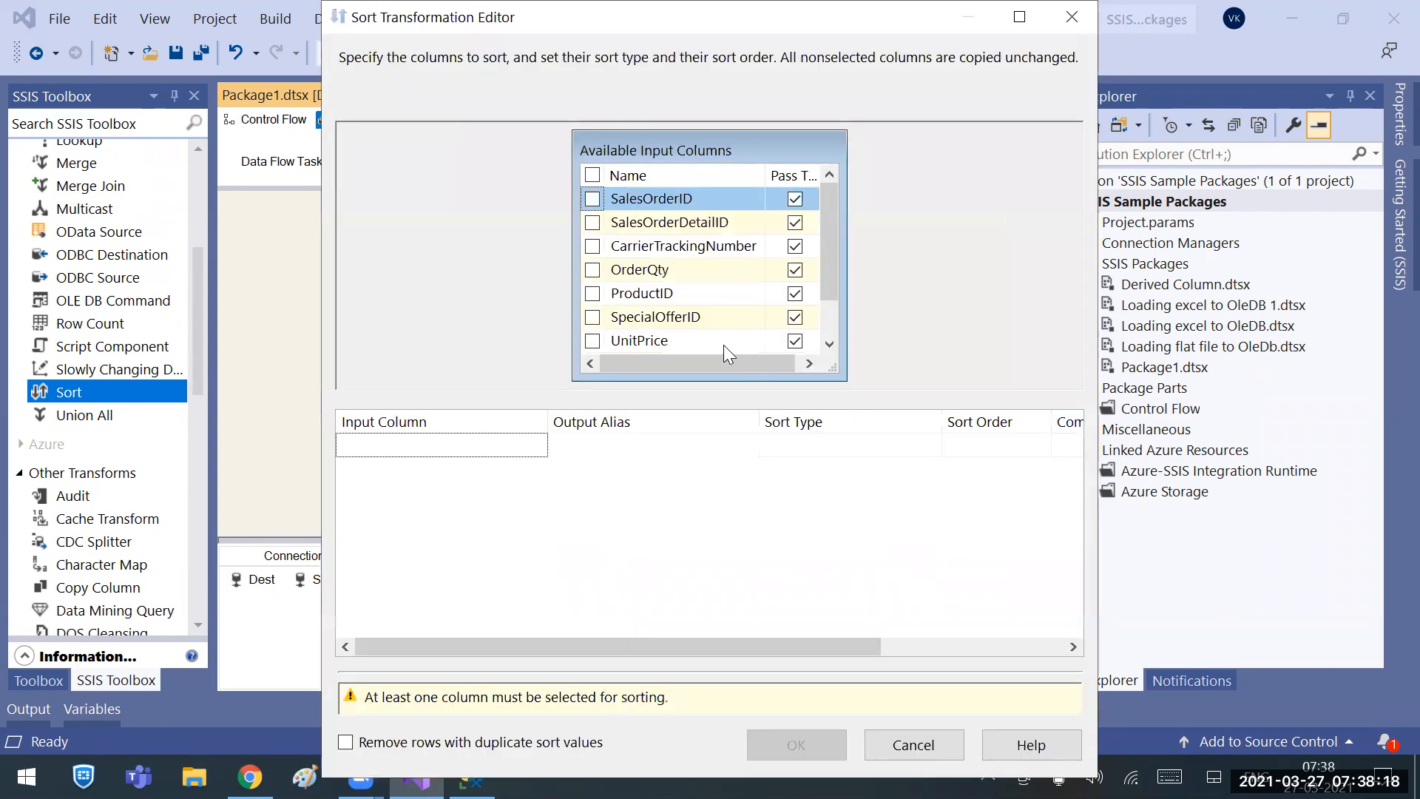
left_click(592, 198)
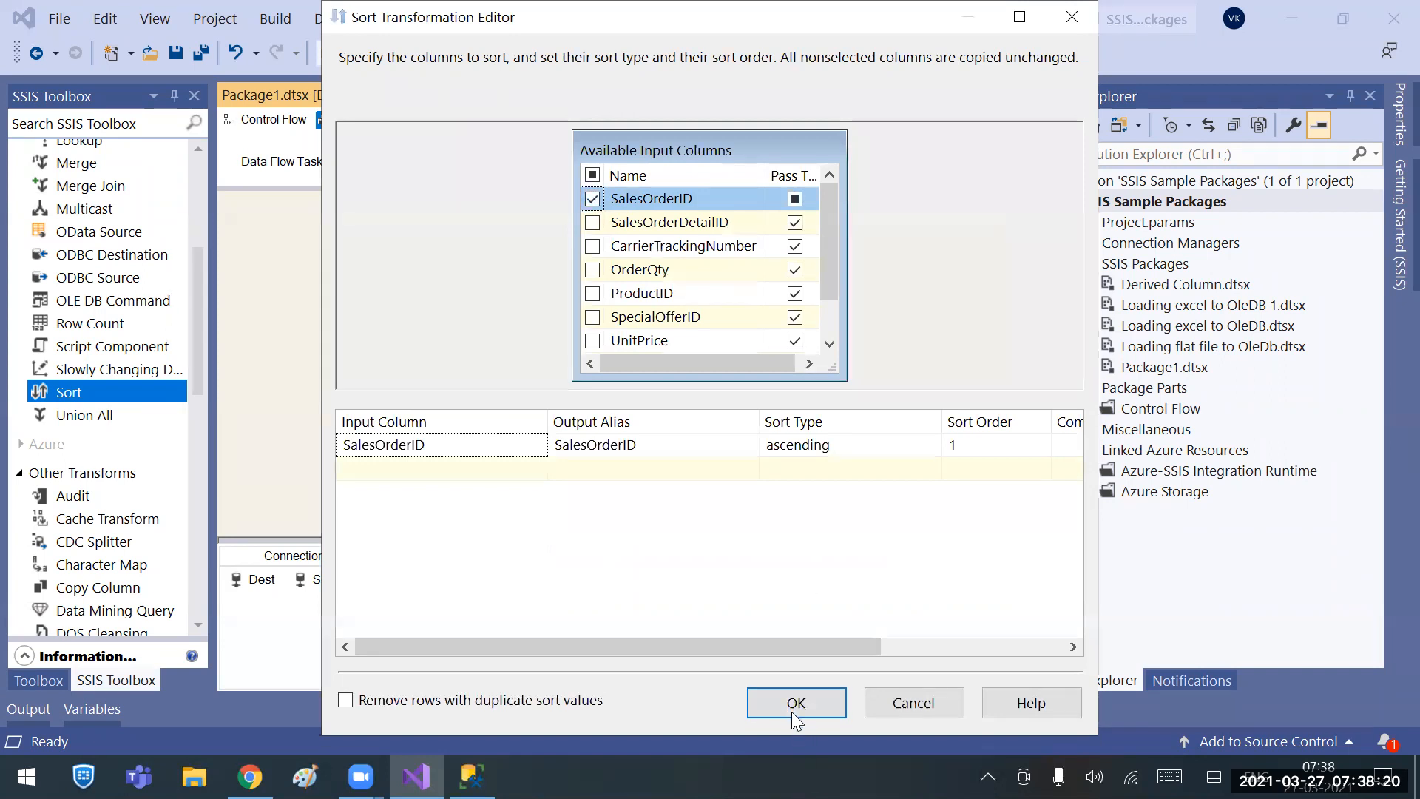
left_click(795, 704)
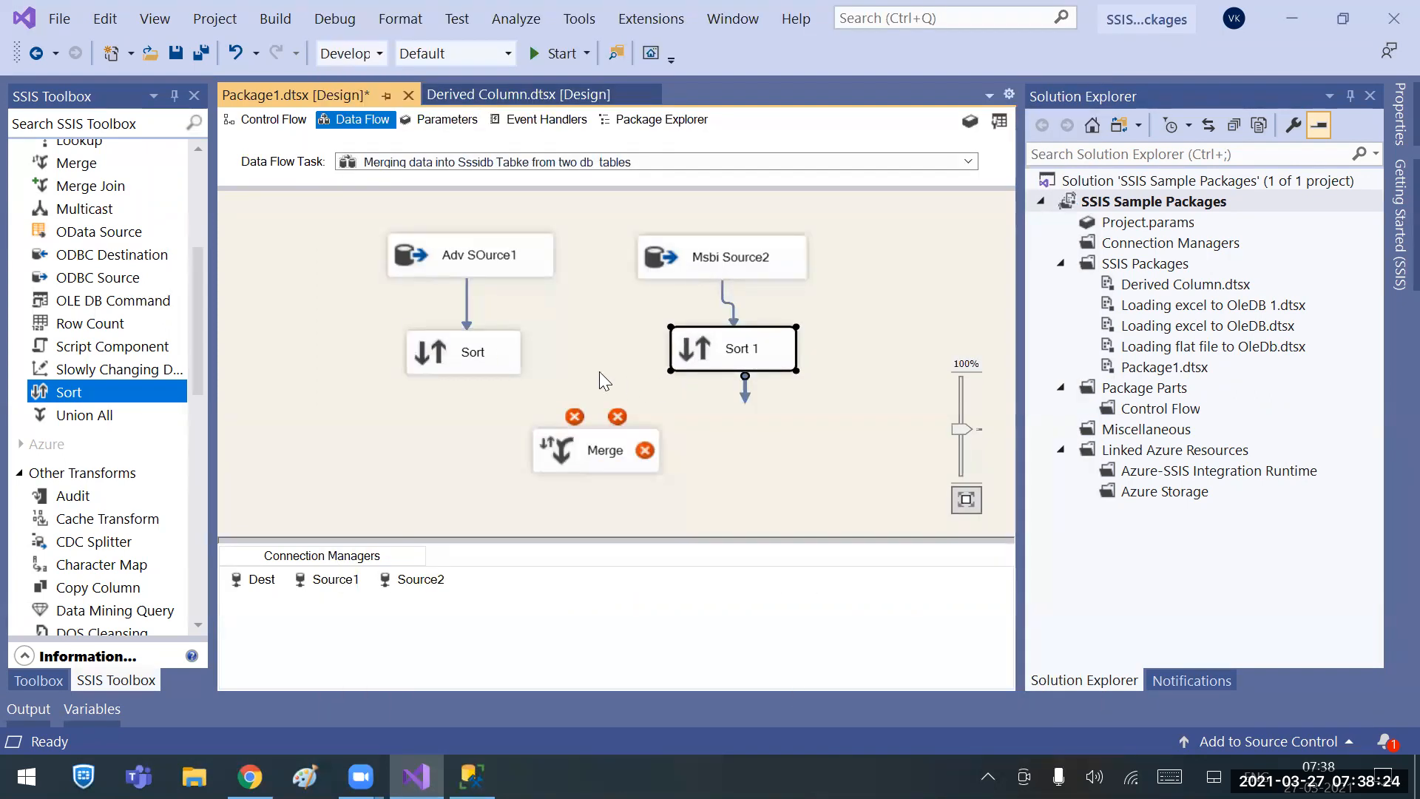
Connect the output of Sort to the Merge transformation's first input and Sort 1 to its other input.
left_click(470, 361)
left_click_drag(475, 395, 568, 451)
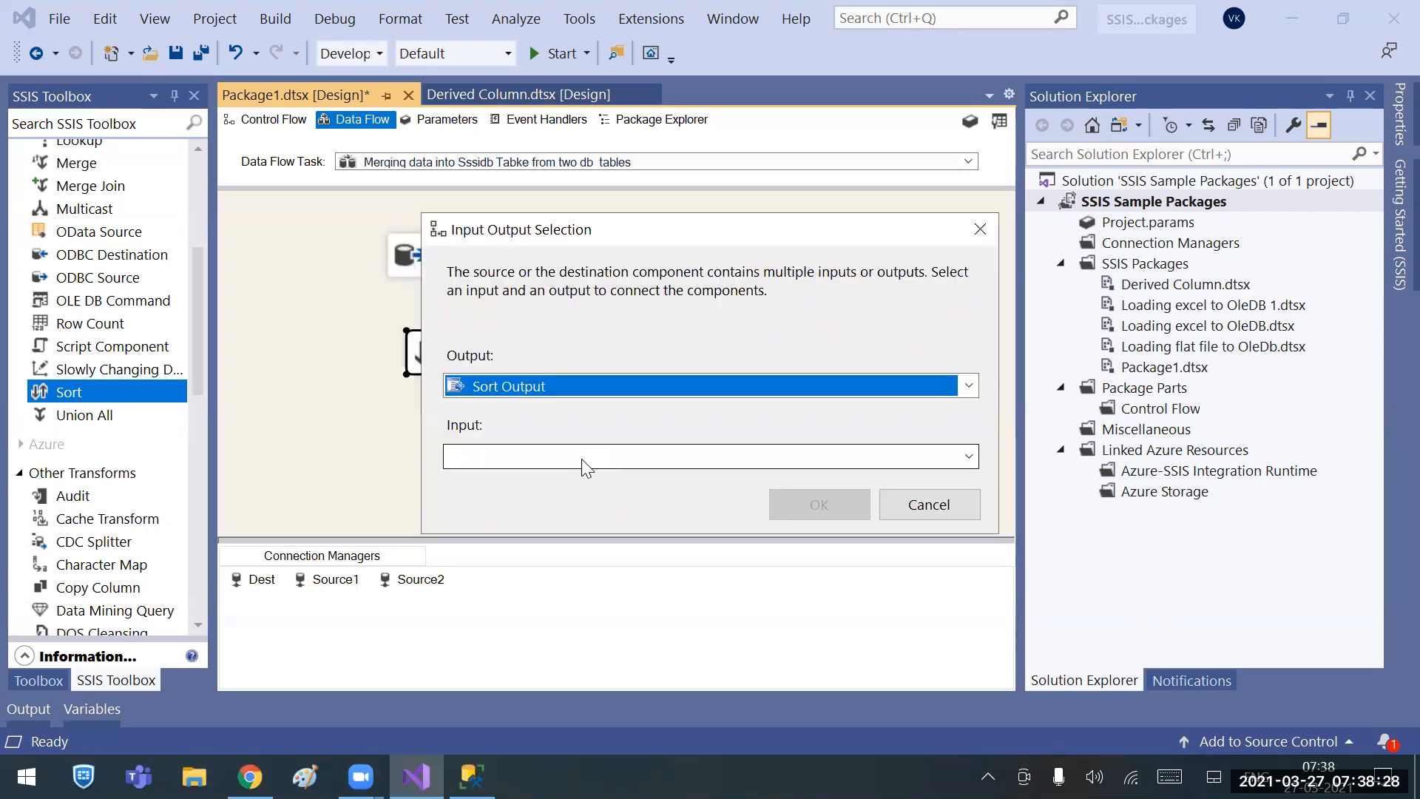
left_click(582, 459)
left_click(555, 477)
left_click(808, 503)
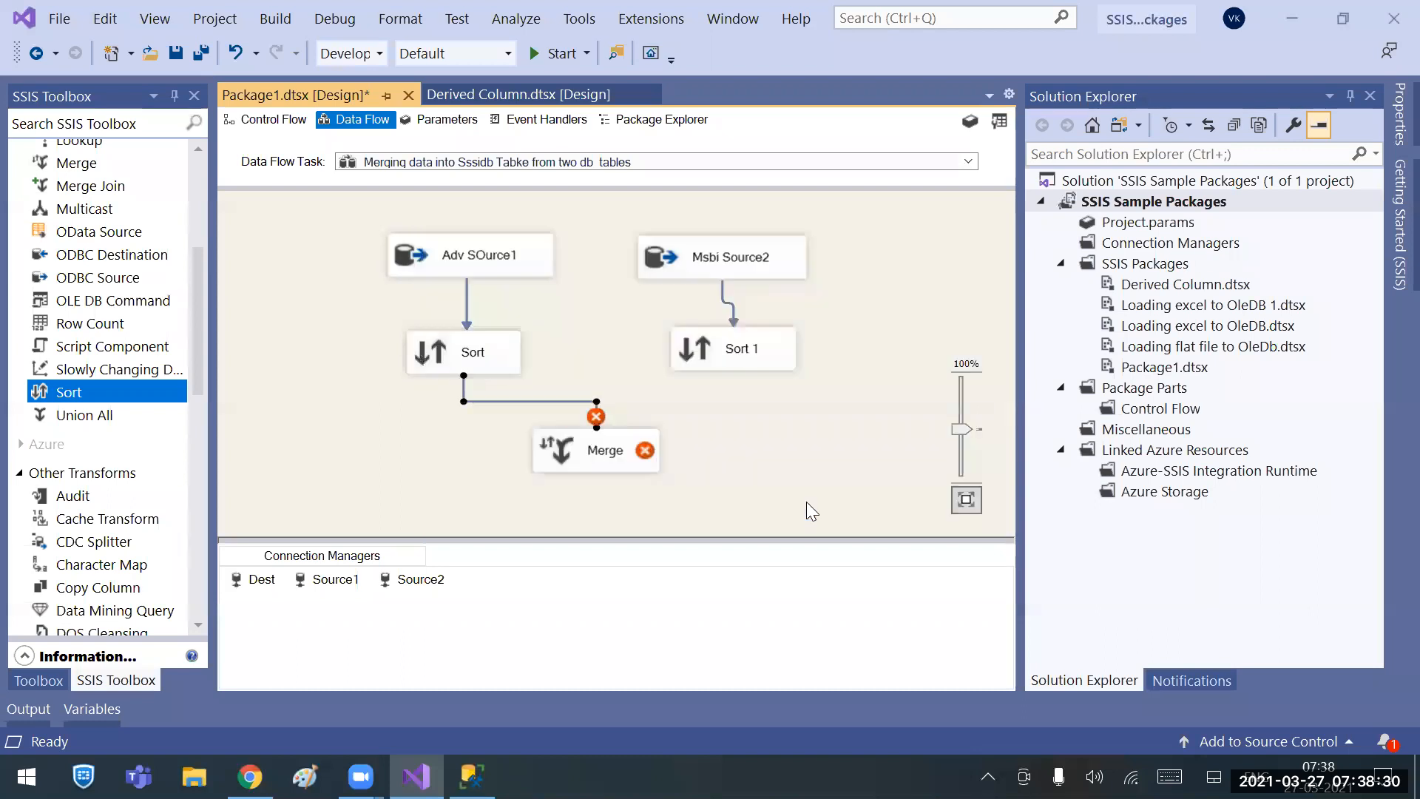
left_click(735, 367)
left_click_drag(747, 400, 631, 453)
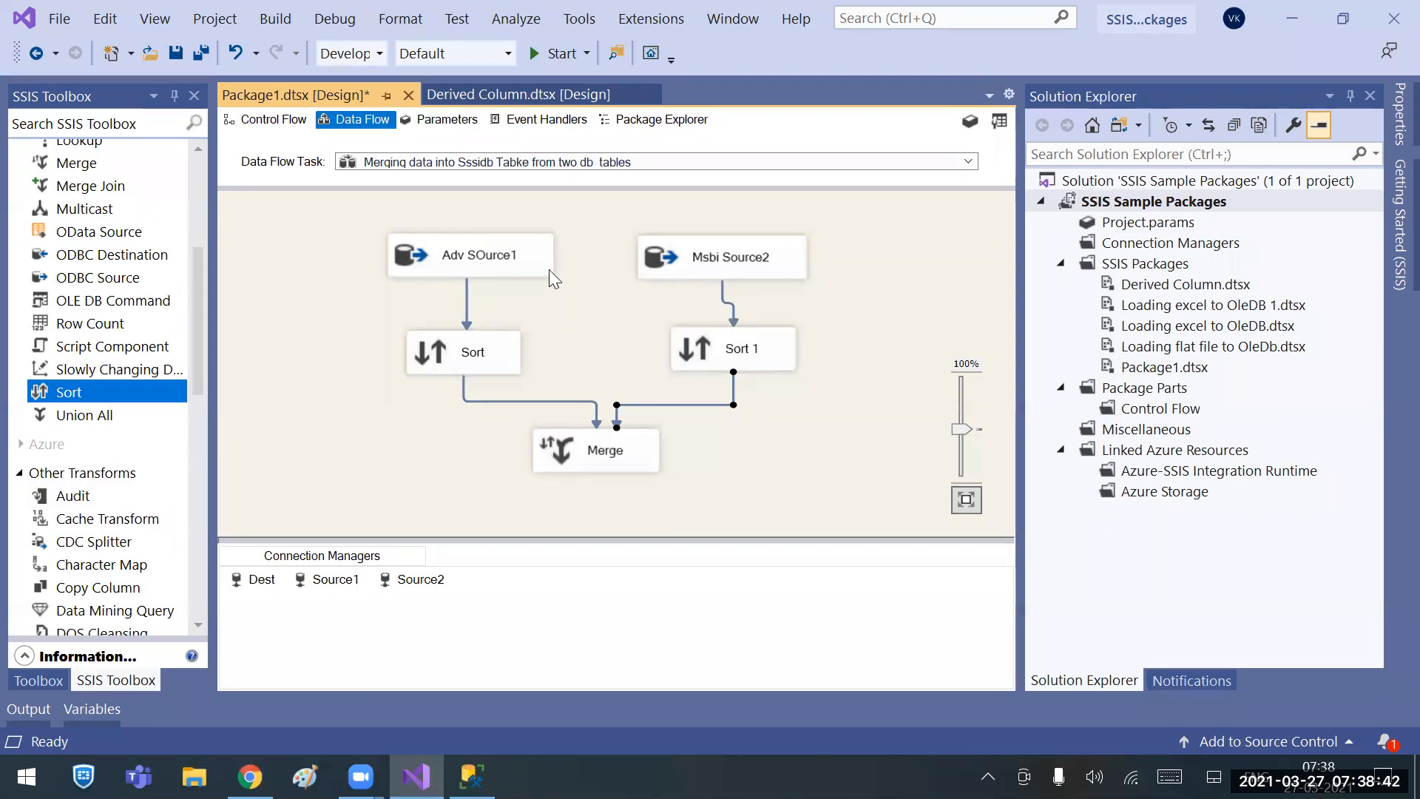
Examine the Merge transformation's column mappings, reordering the list by output column and by each merge input.
left_click(506, 261)
left_click(674, 271)
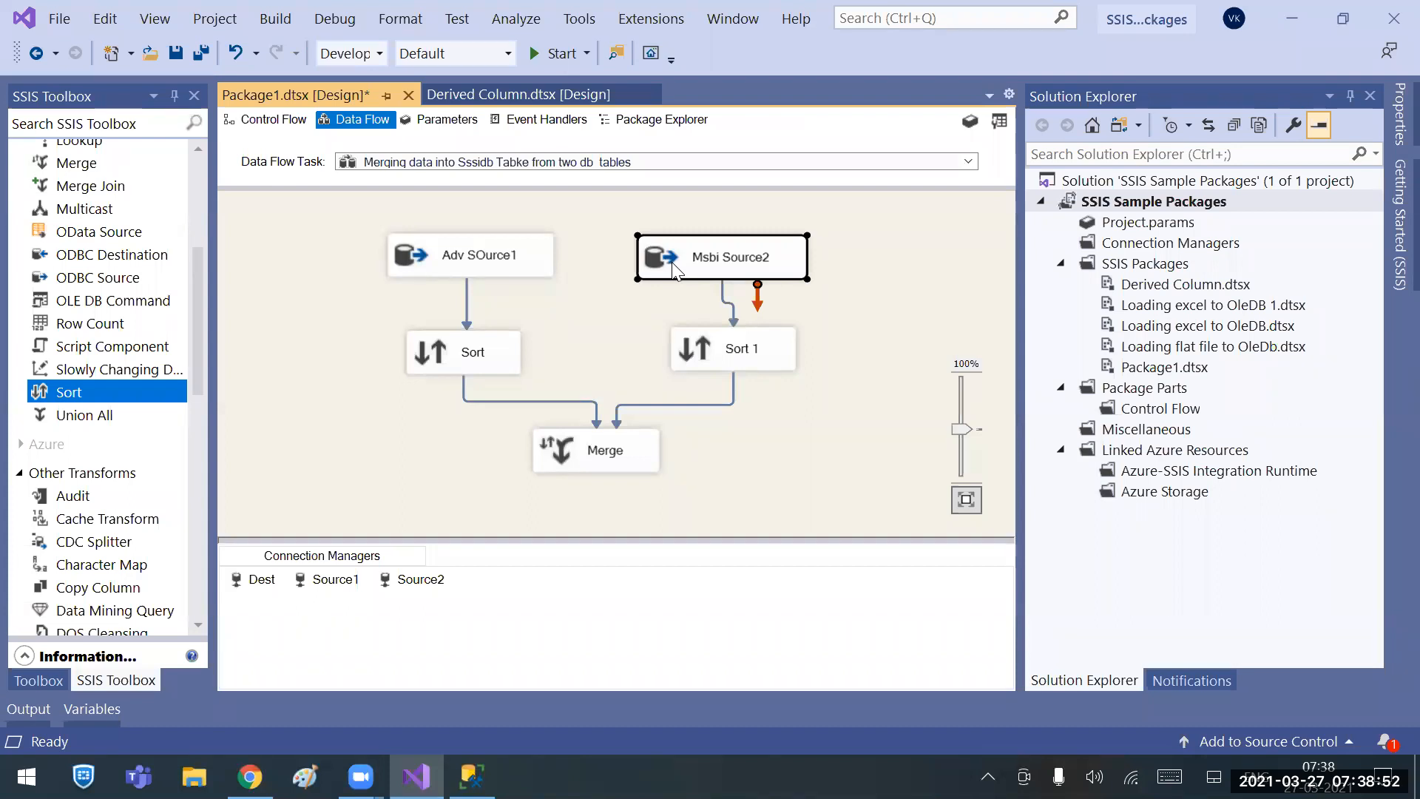
double_click(589, 464)
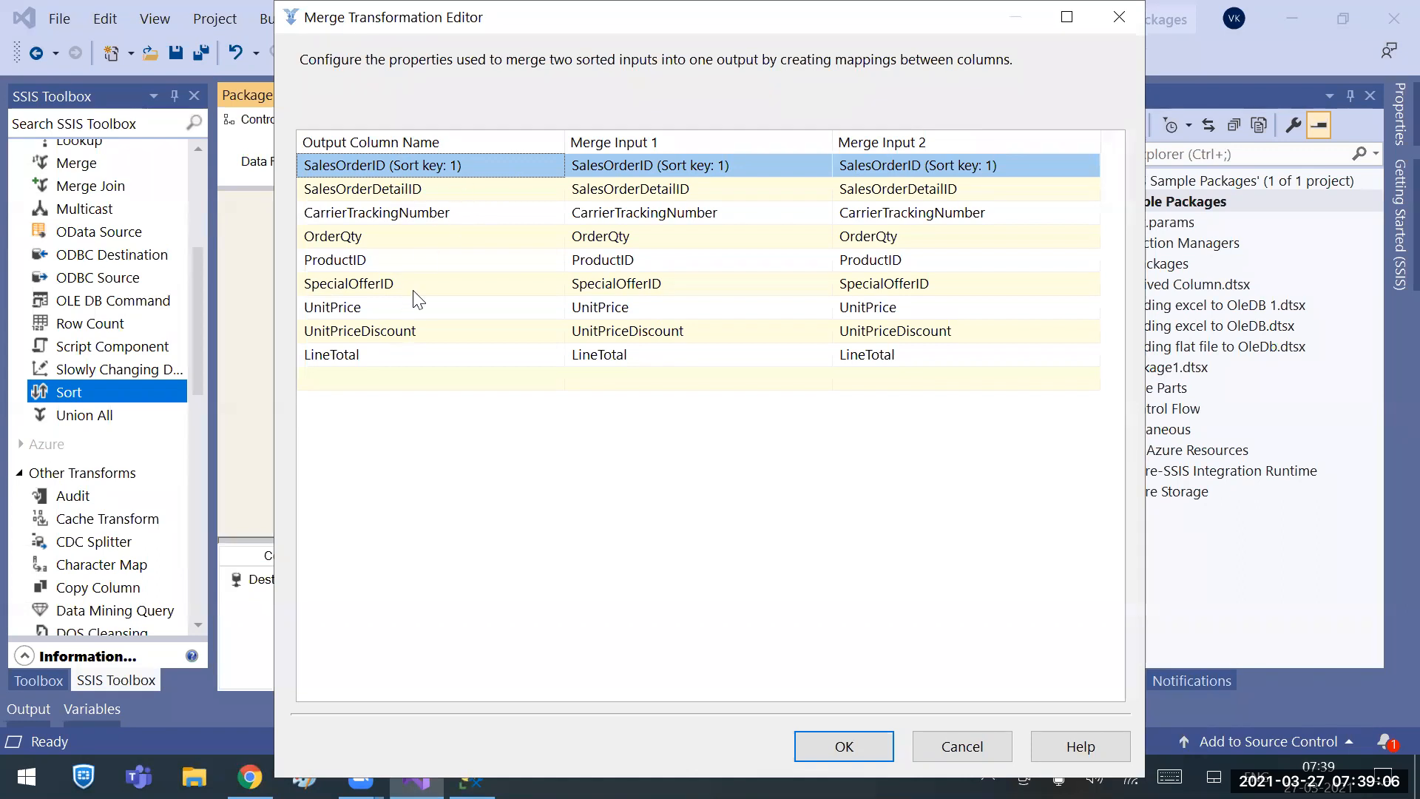
mouse_move(419, 299)
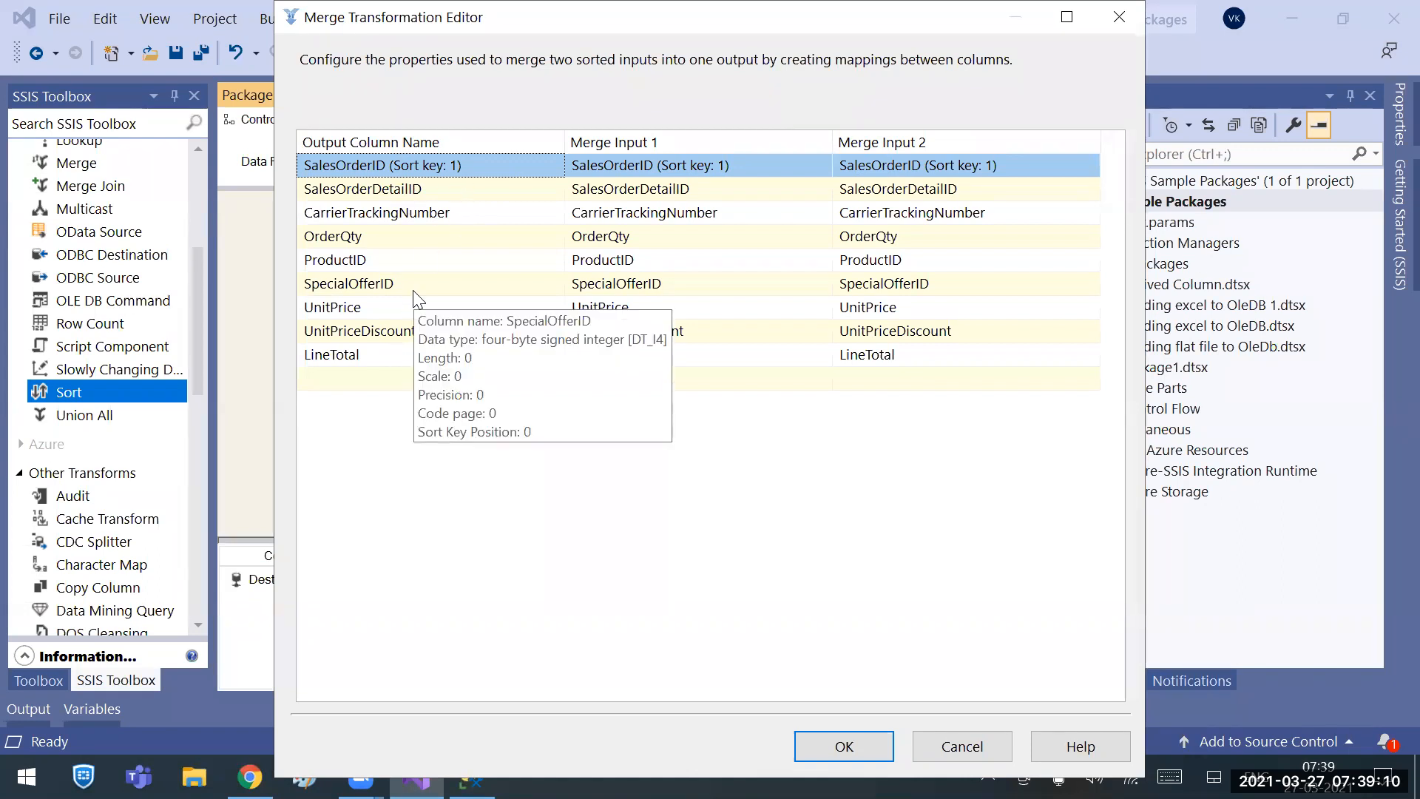
left_click(749, 141)
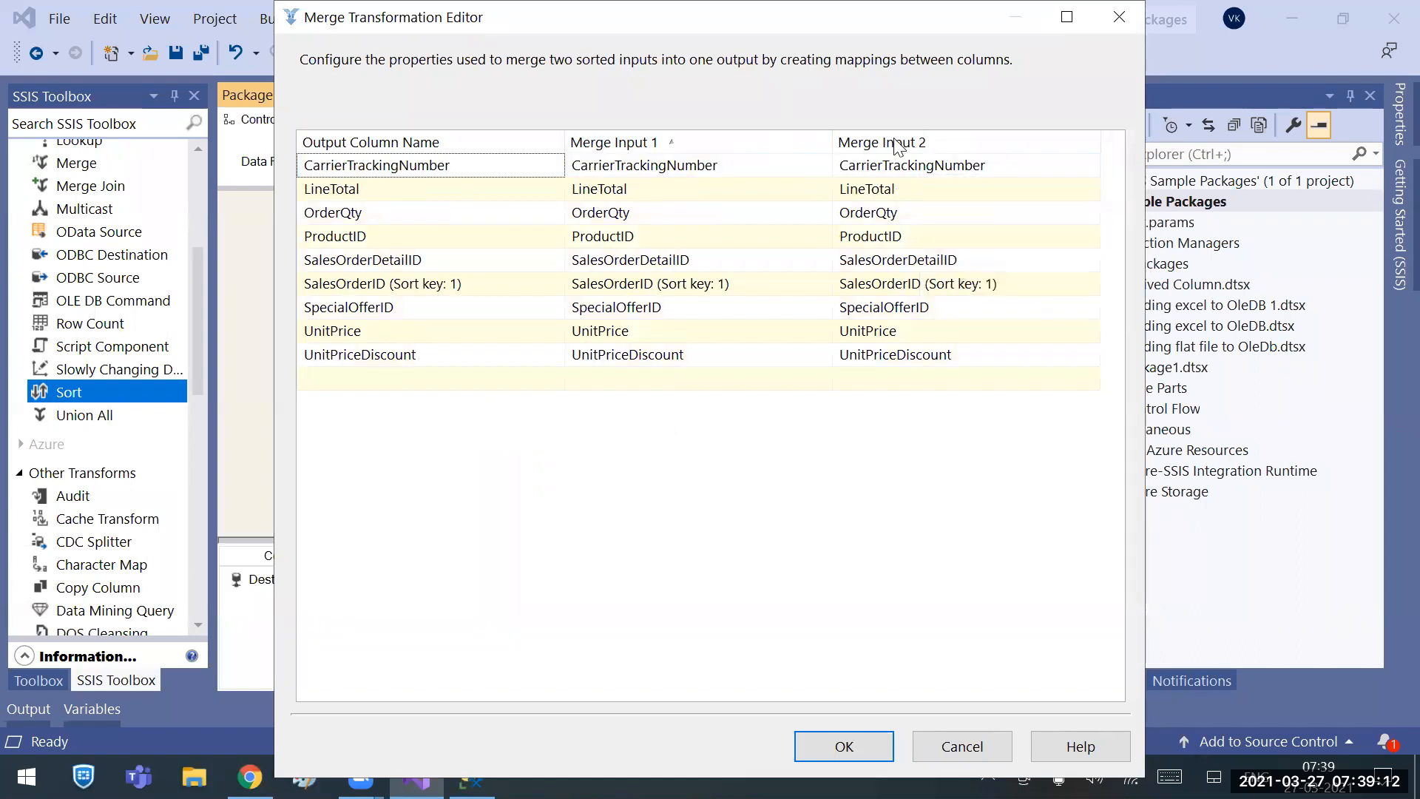
left_click(751, 145)
left_click(911, 148)
left_click(453, 144)
left_click(453, 144)
left_click(453, 144)
left_click(454, 144)
left_click(453, 144)
left_click(451, 142)
left_click(726, 148)
left_click(707, 146)
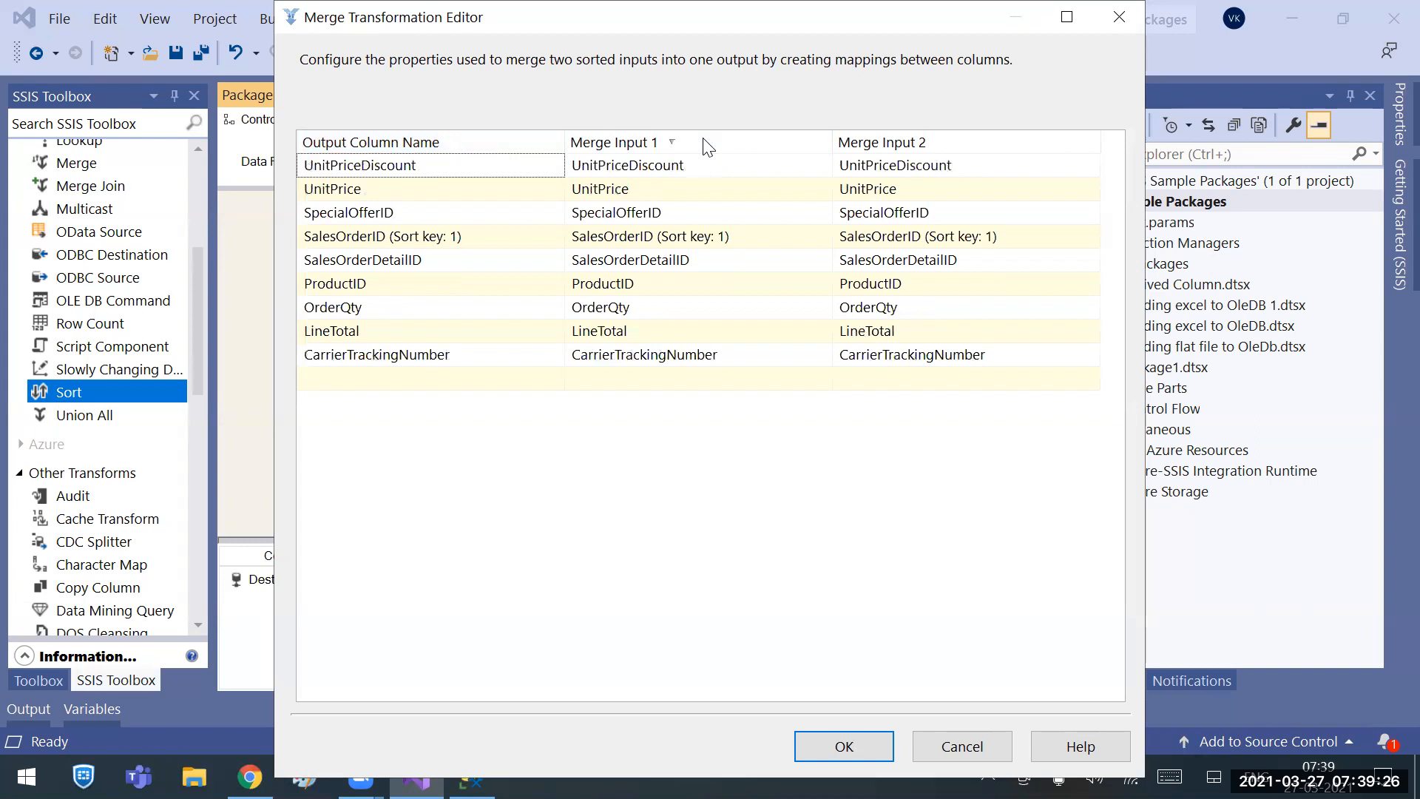
left_click(708, 146)
left_click(948, 142)
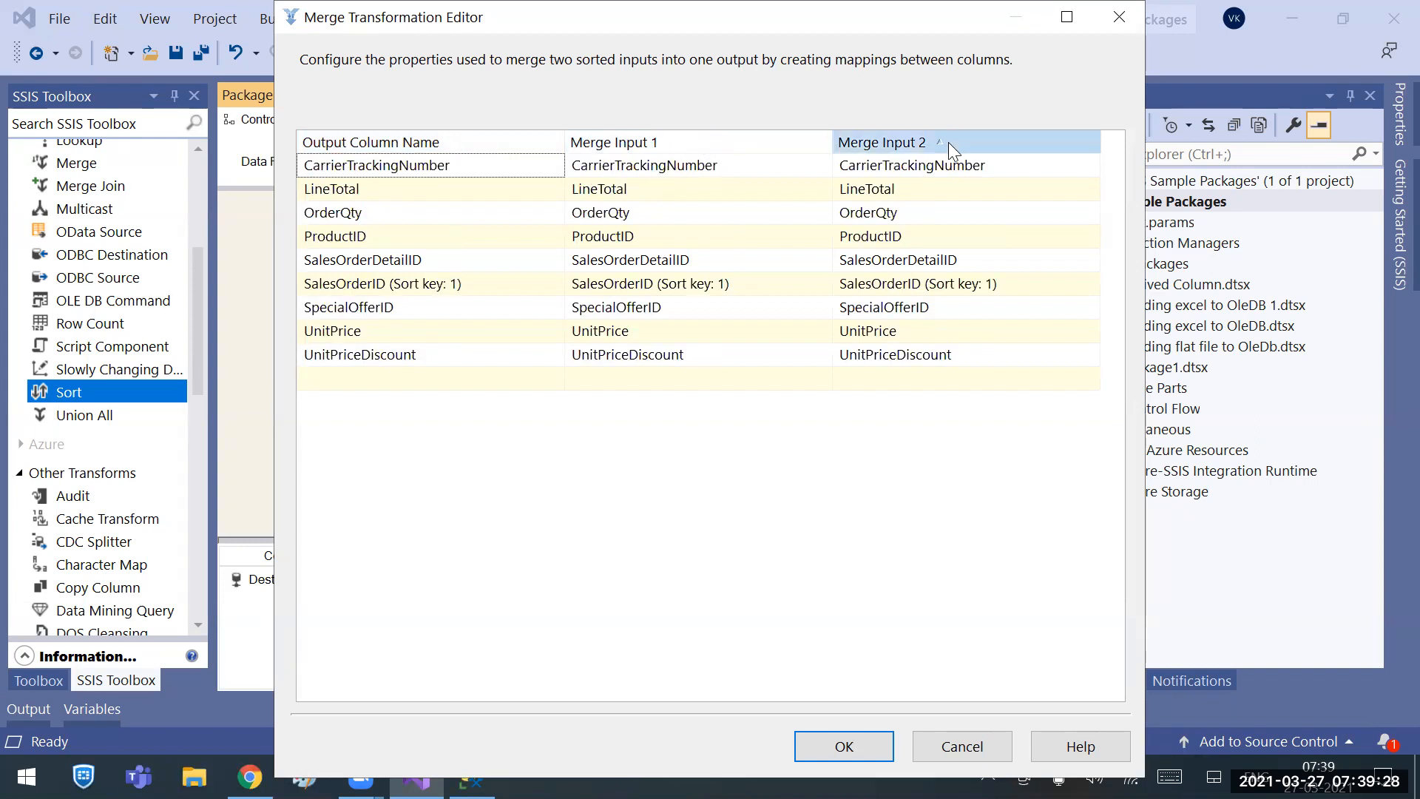
left_click(950, 144)
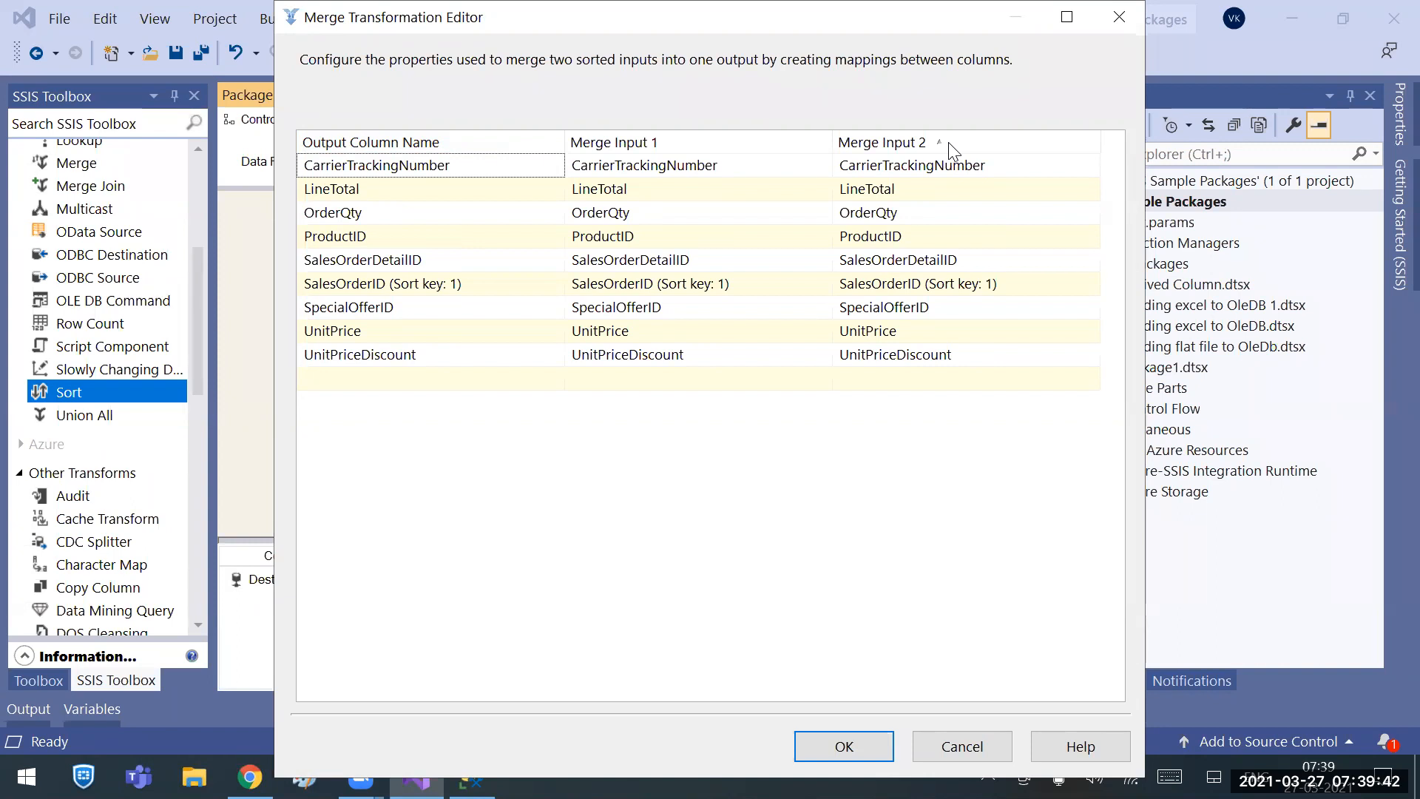
Check which input columns can be mapped to ProductID in the Merge transformation and accept the existing mappings.
left_click(657, 237)
left_click(873, 236)
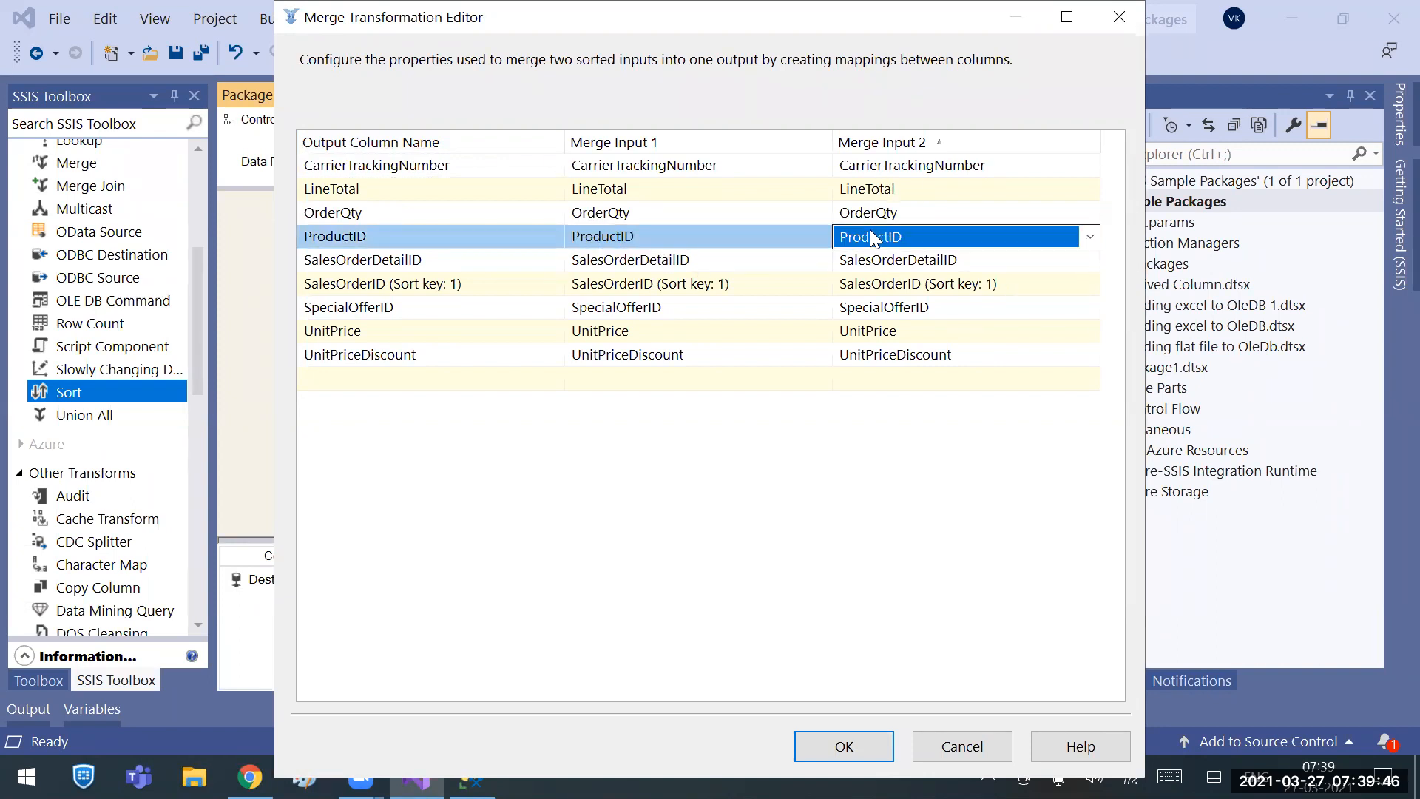
left_click(809, 244)
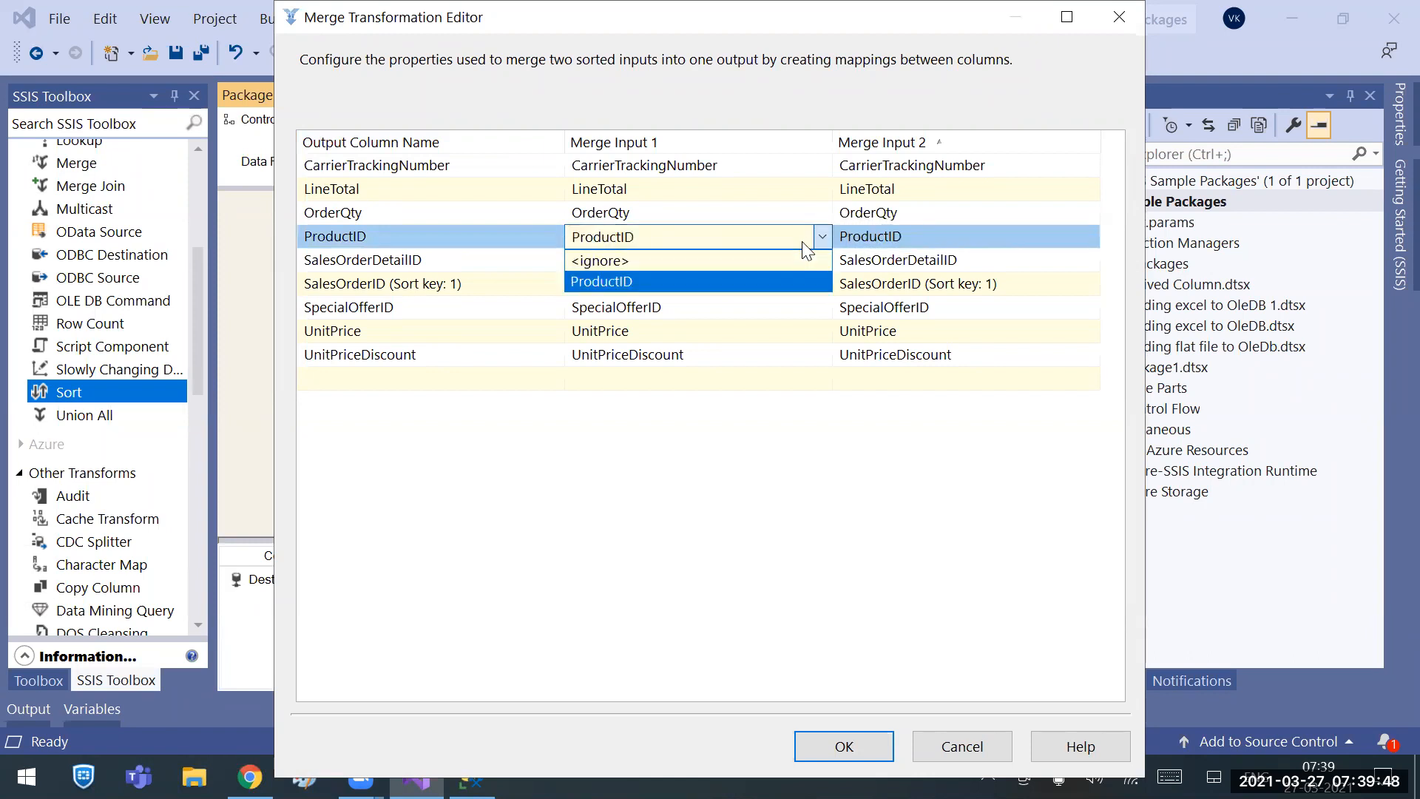
left_click(880, 232)
left_click(754, 416)
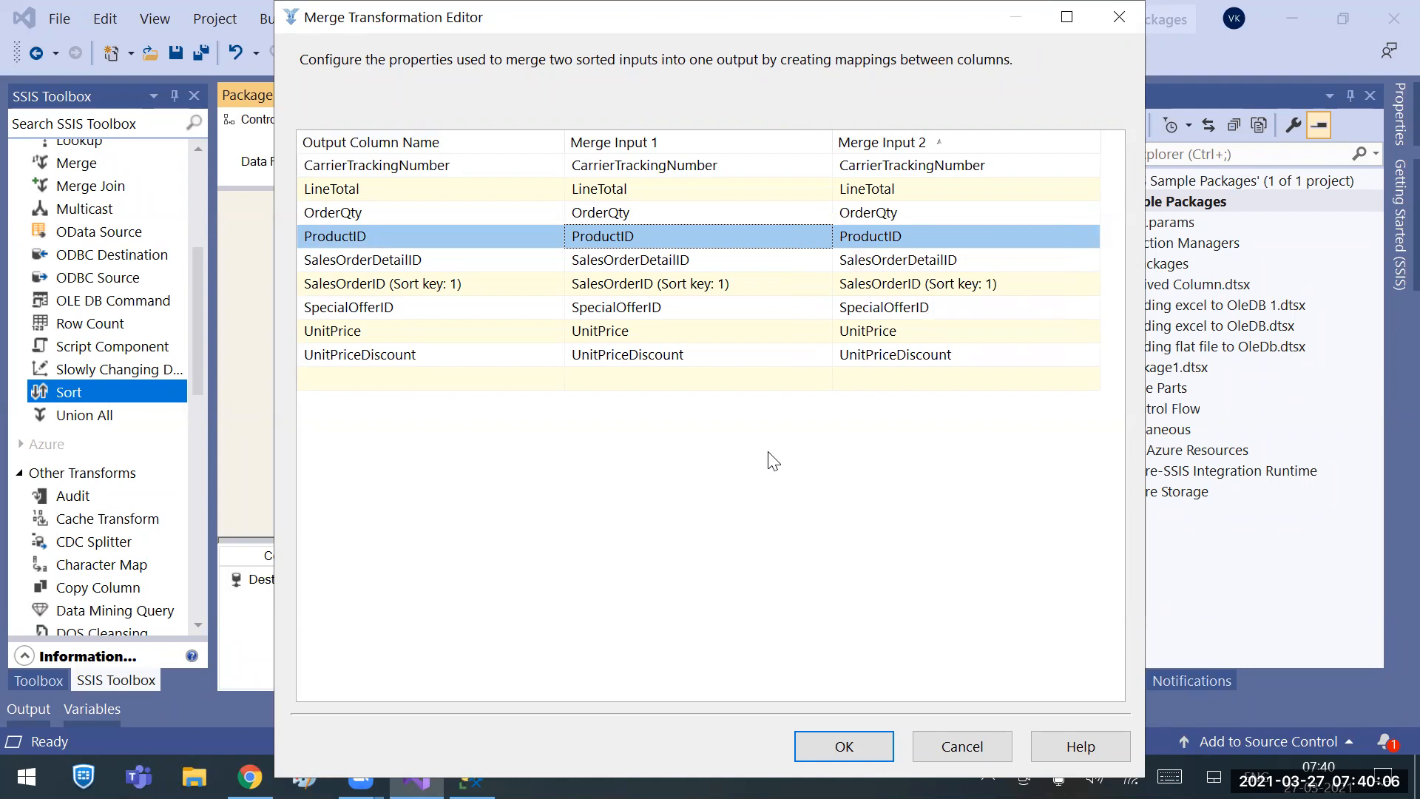
mouse_move(722, 259)
left_click(818, 749)
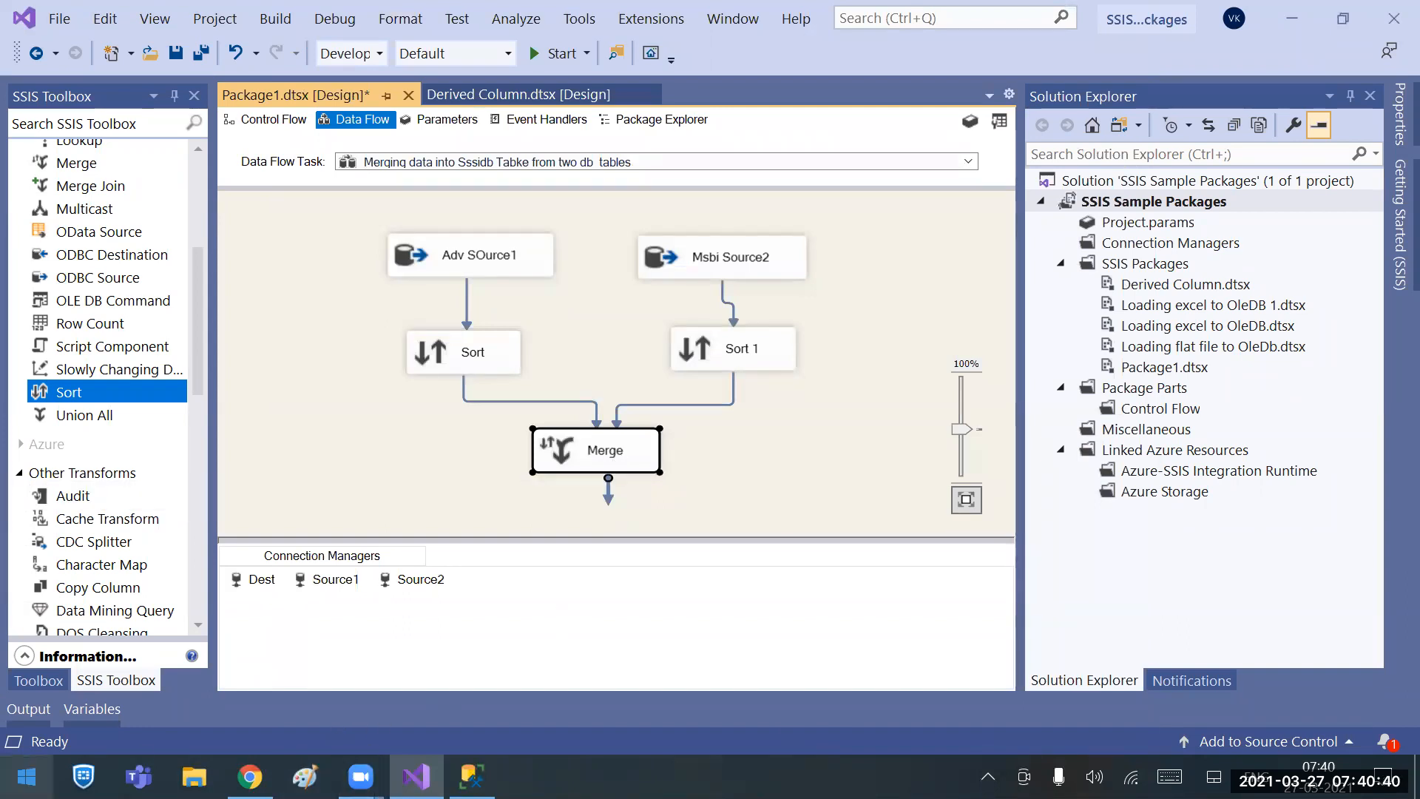
Find Notepad++ on the computer and switch to its open notes.
key("super")
type("note")
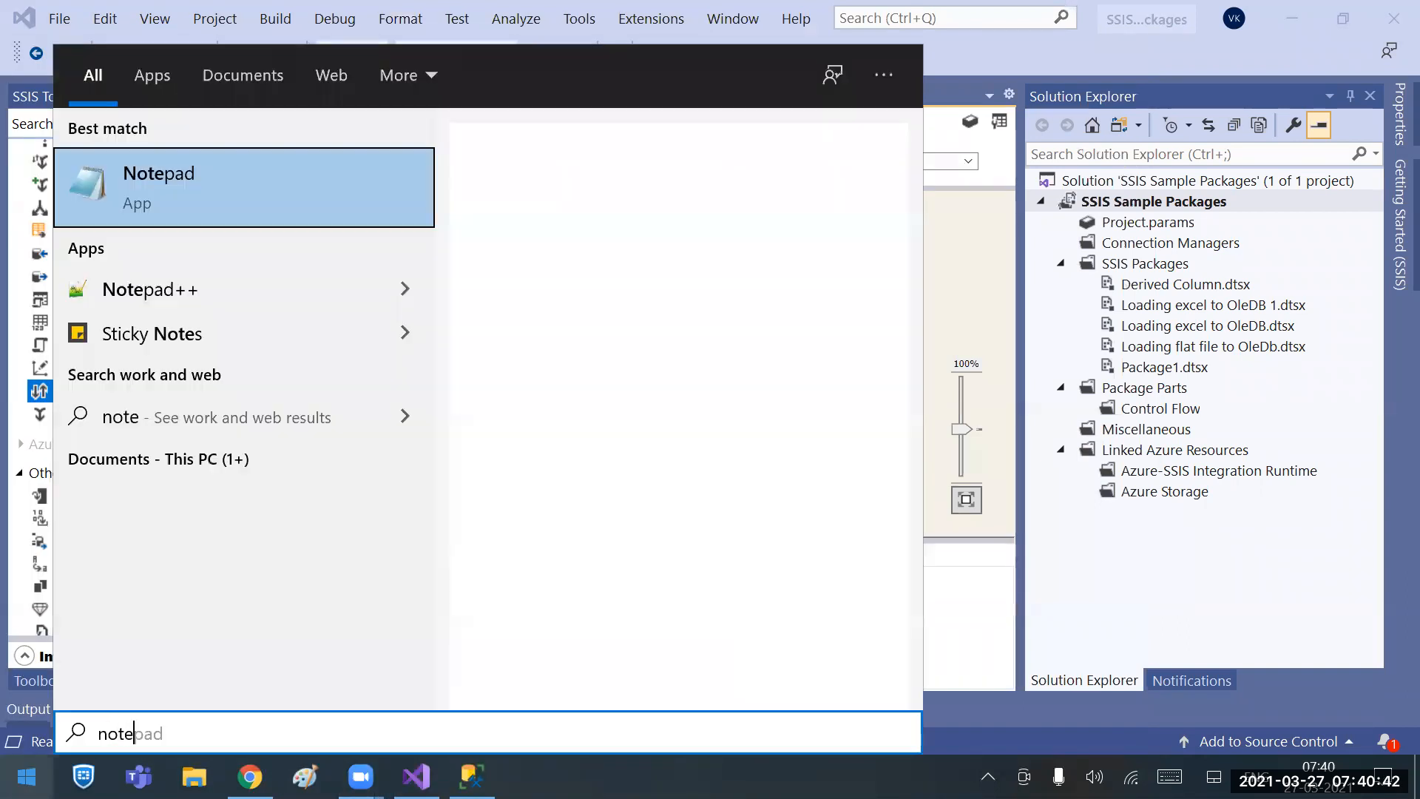
key("Down")
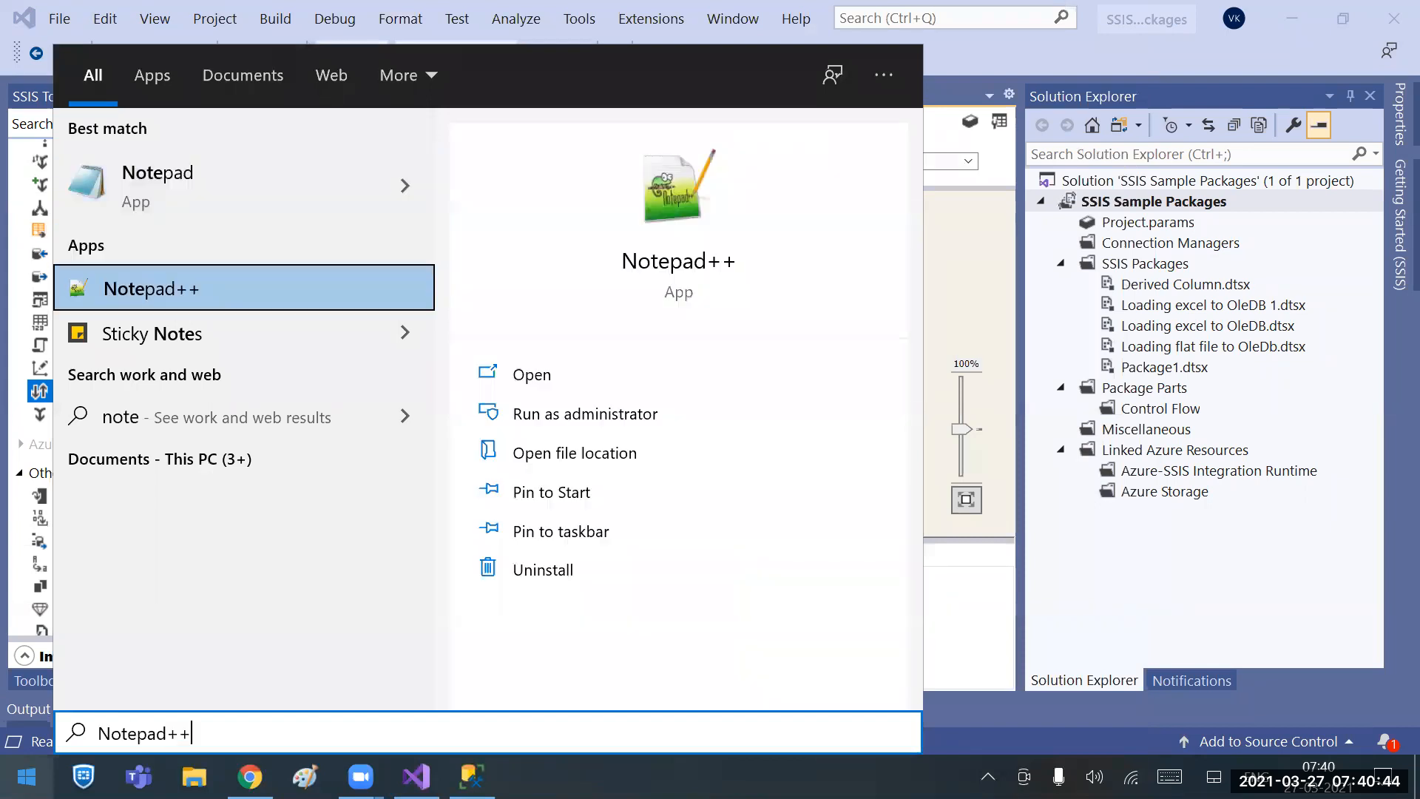
key("Return")
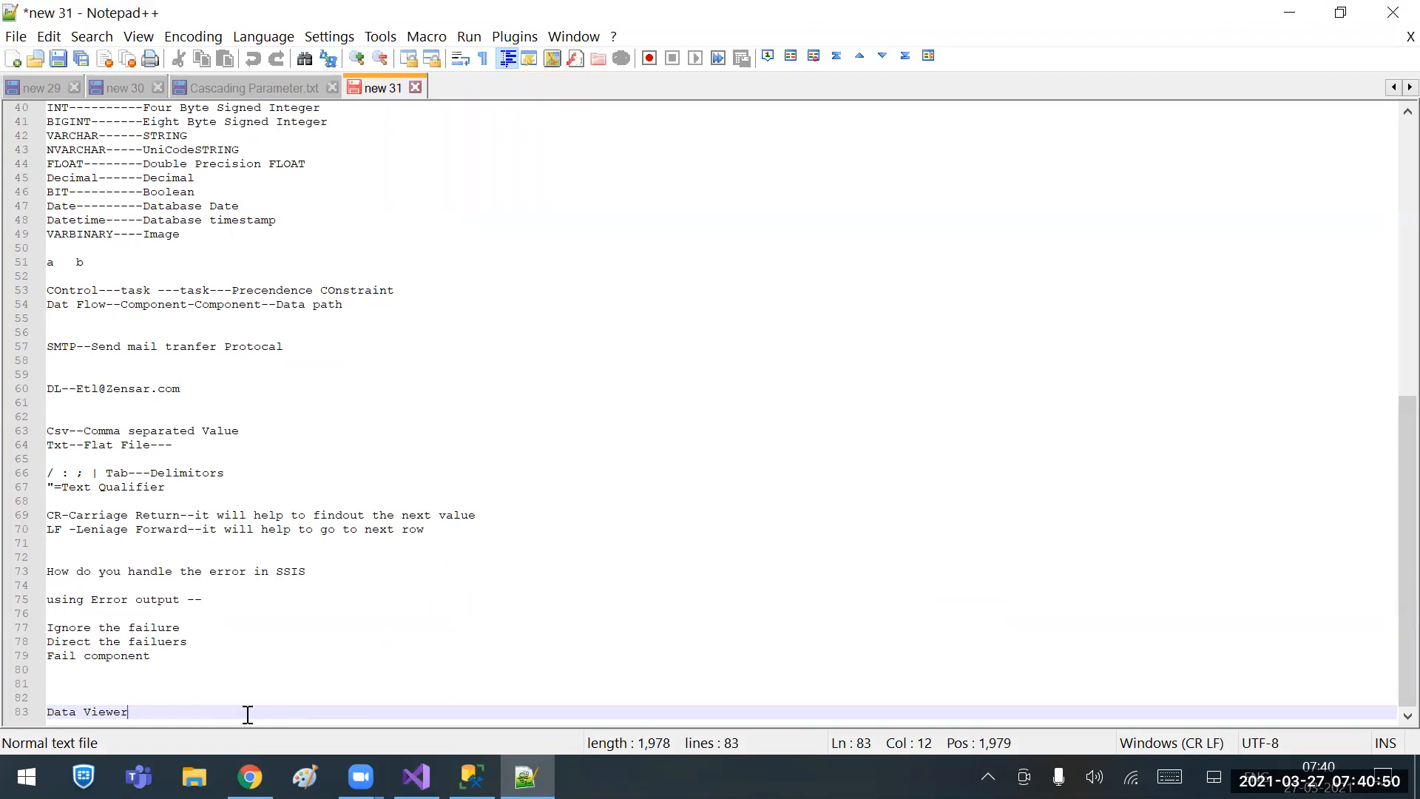
Add the lines EXCEL and Flat below the Data Viewer note, separated by blank lines and followed by several more.
key("Return")
key("Return")
key("Return")
key("Return")
key("Return")
type("Excel")
key("Return")
key("Return")
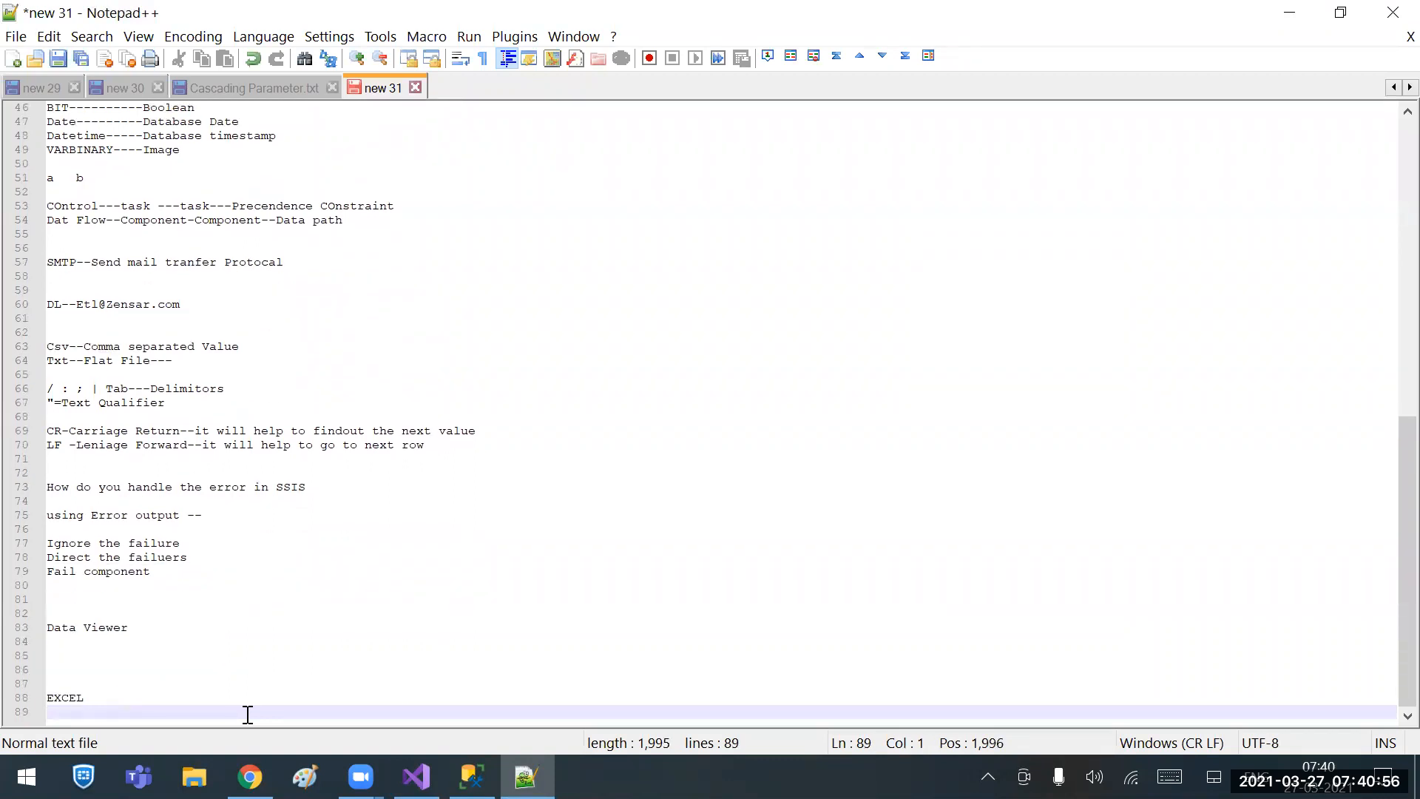
type("Flat")
key("Return")
key("Return")
key("Return")
key("Return")
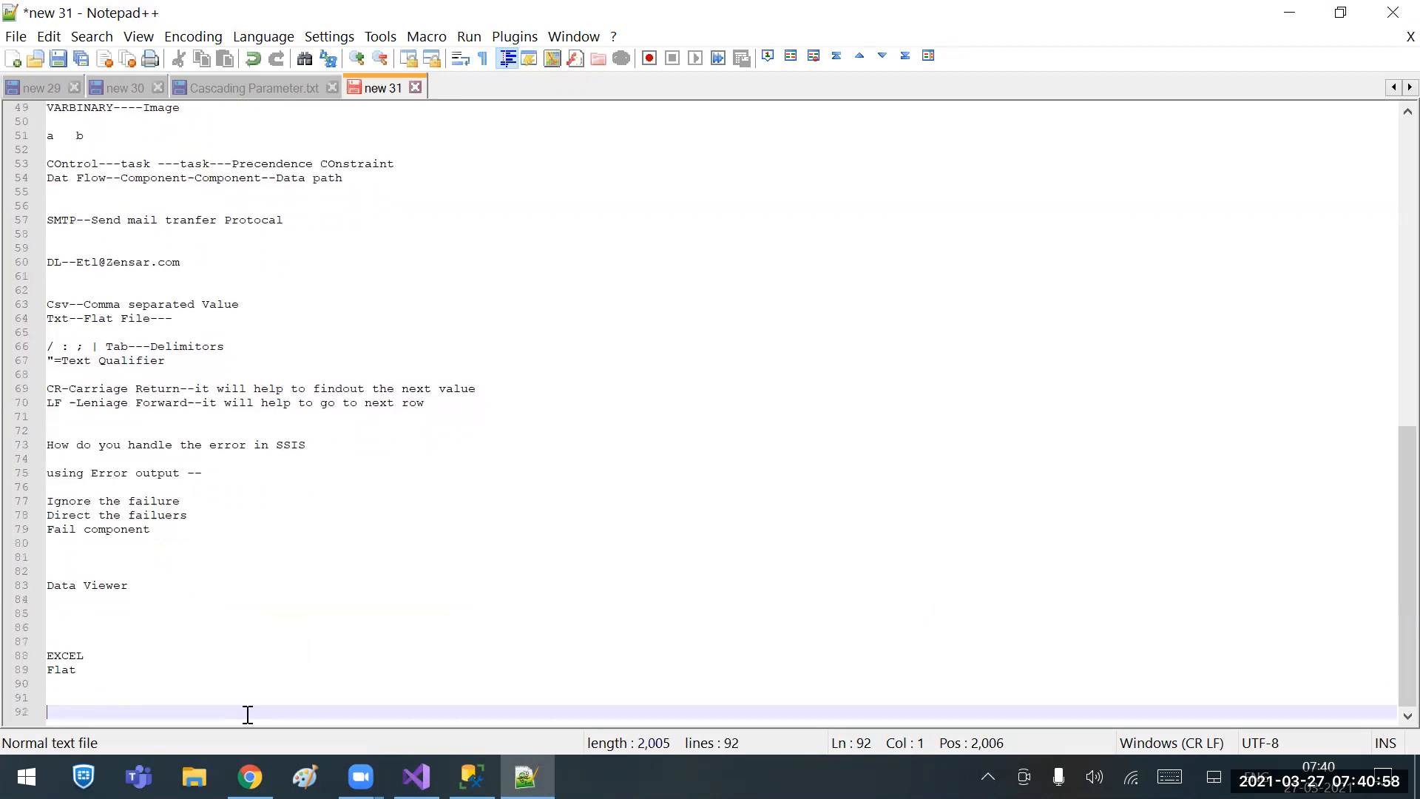
key("Return")
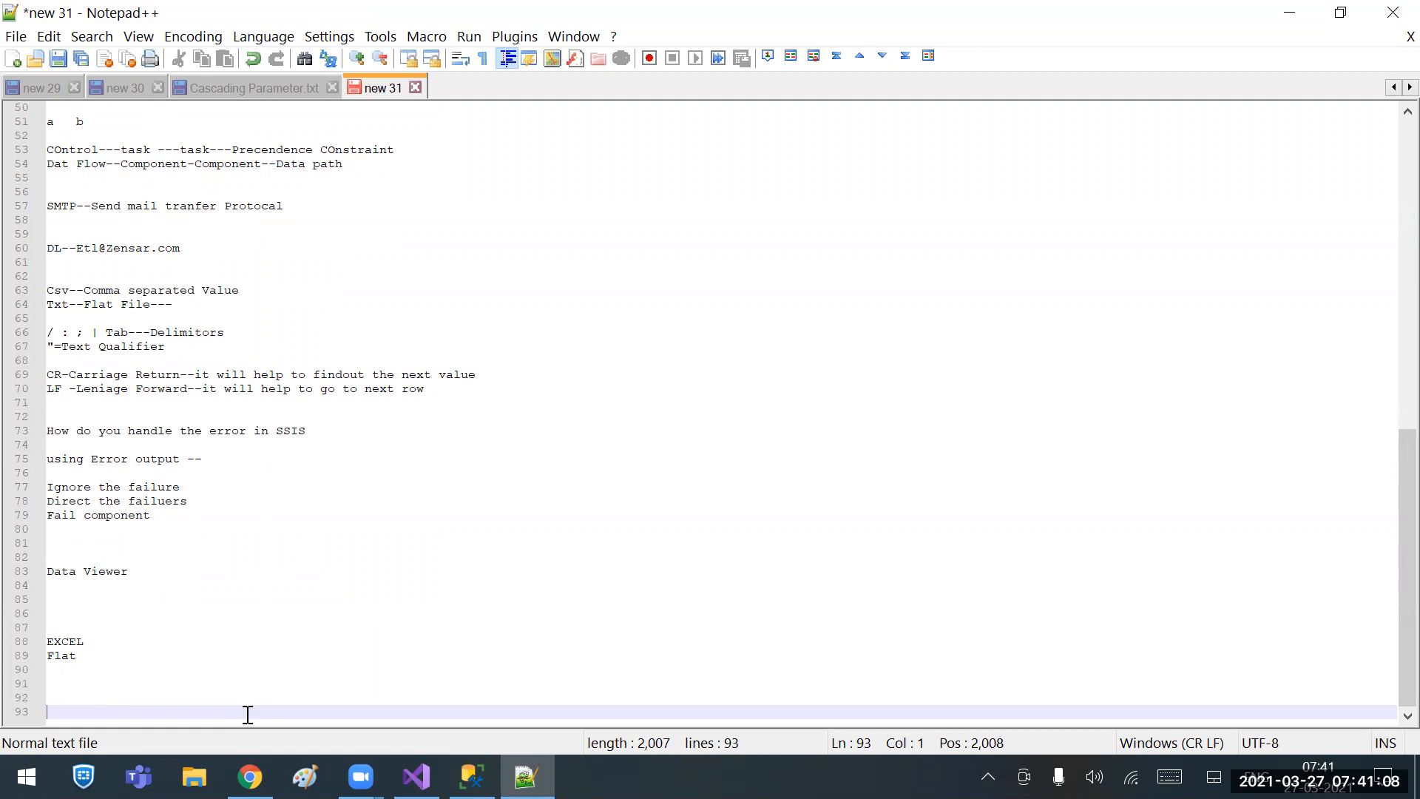
Add db on the last line of the notes and extend the two lines above to EXCEL SOurce and Flat Source.
type("db")
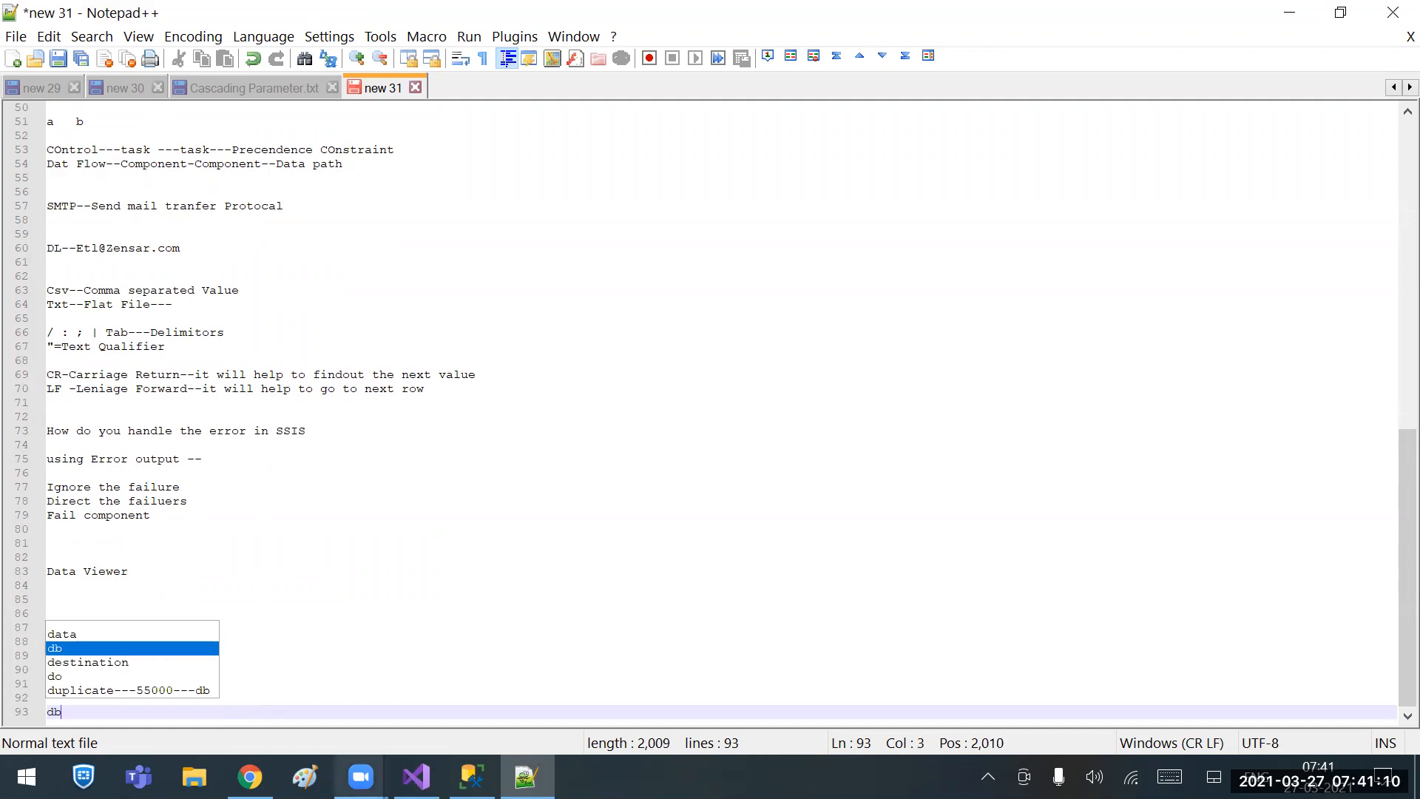
left_click(332, 586)
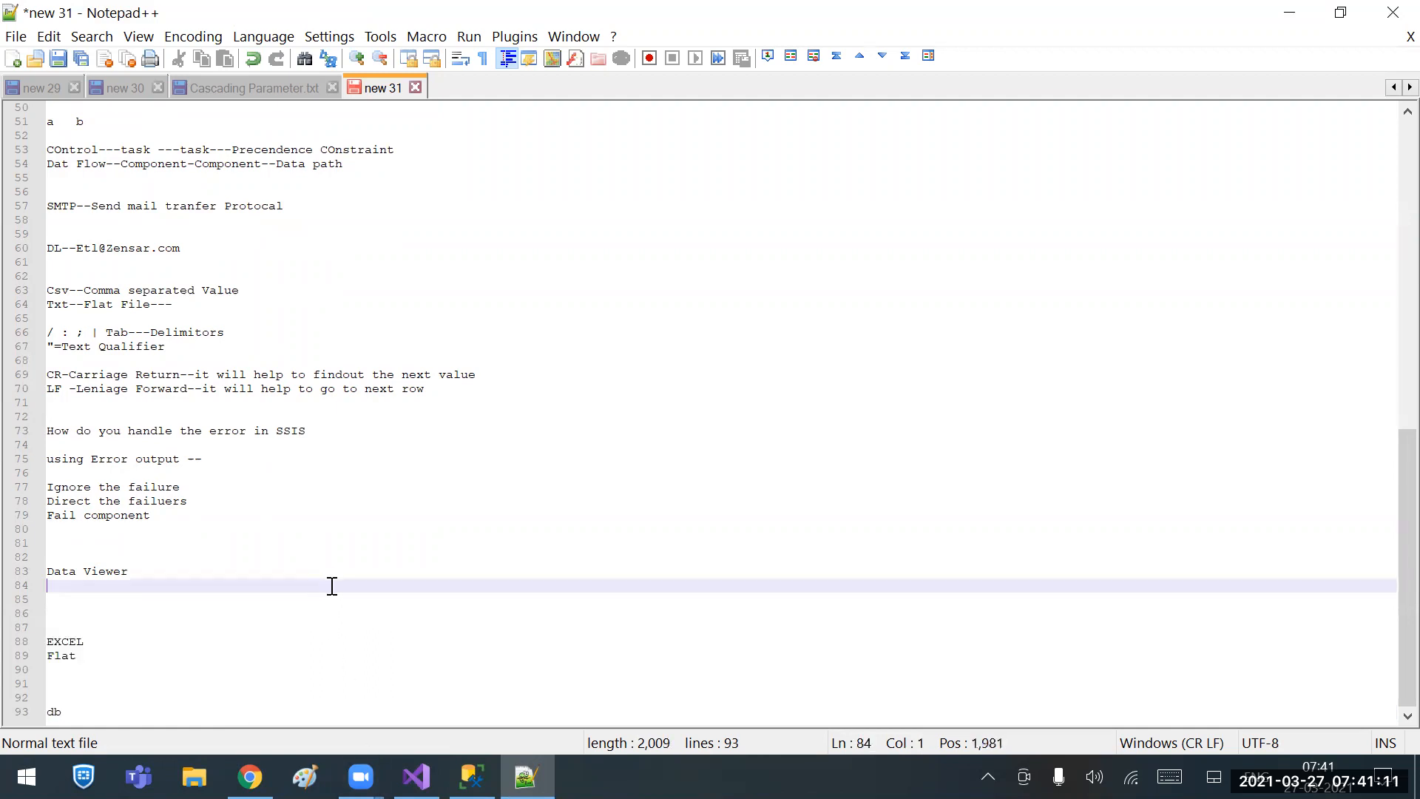
left_click(104, 629)
left_click(100, 644)
type("Sou")
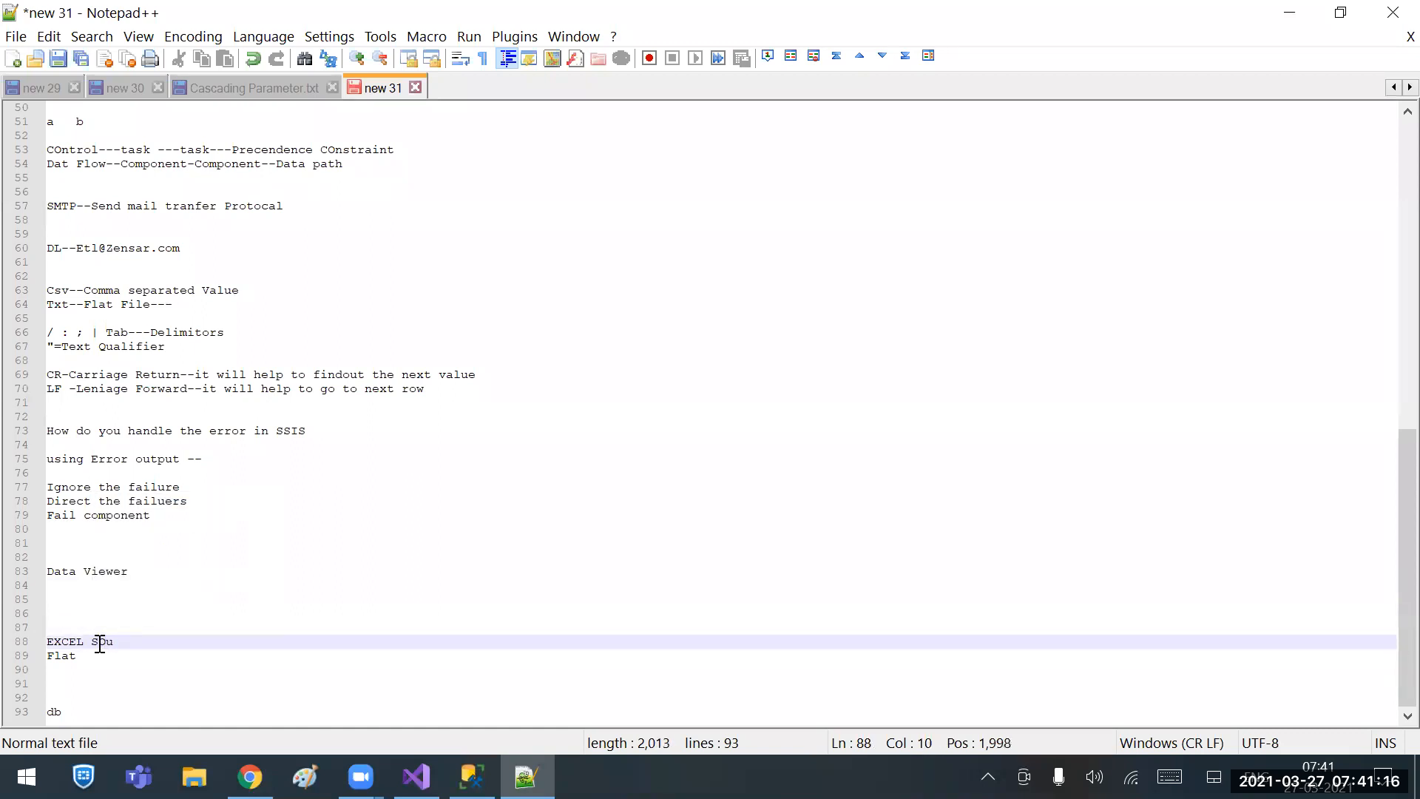
type("rce")
key("Down")
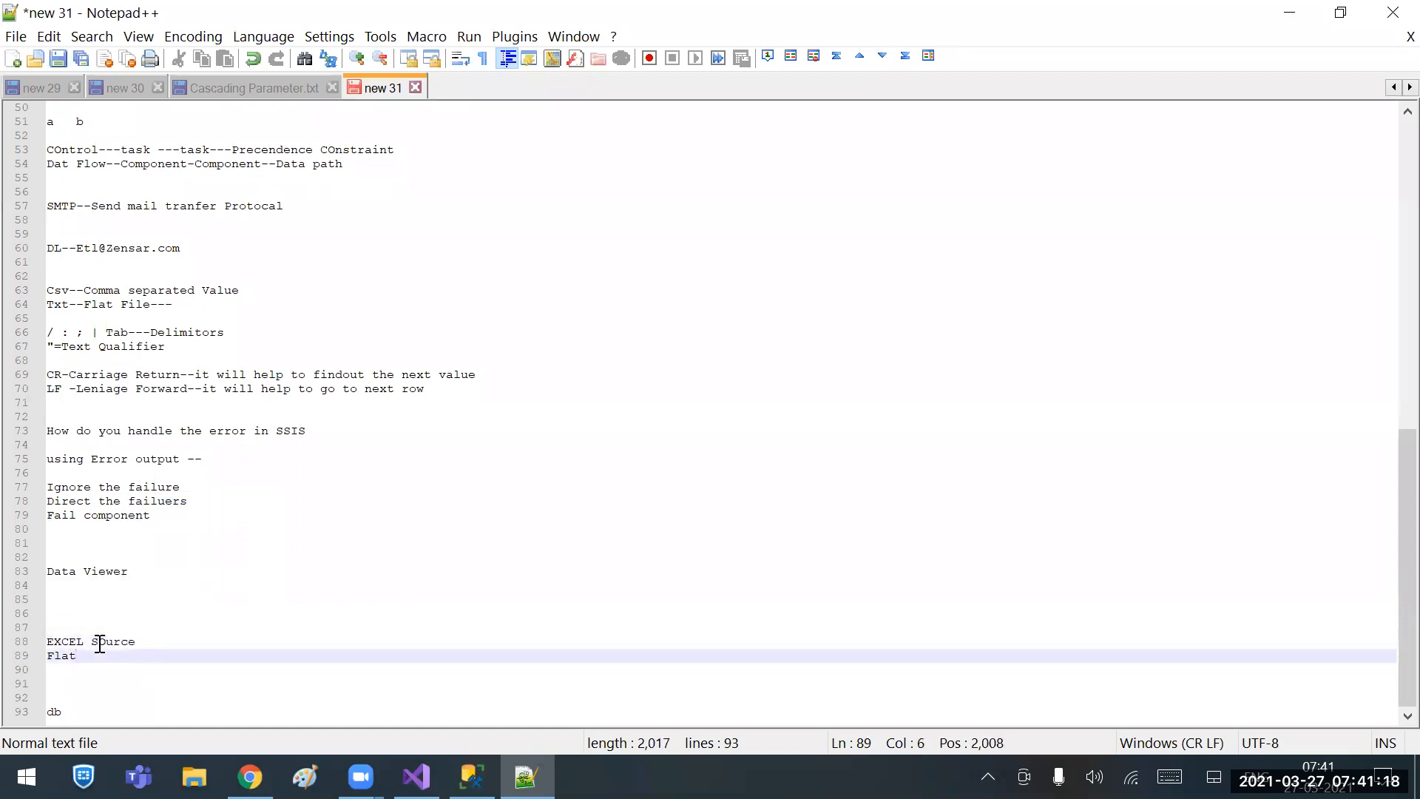
type("Source")
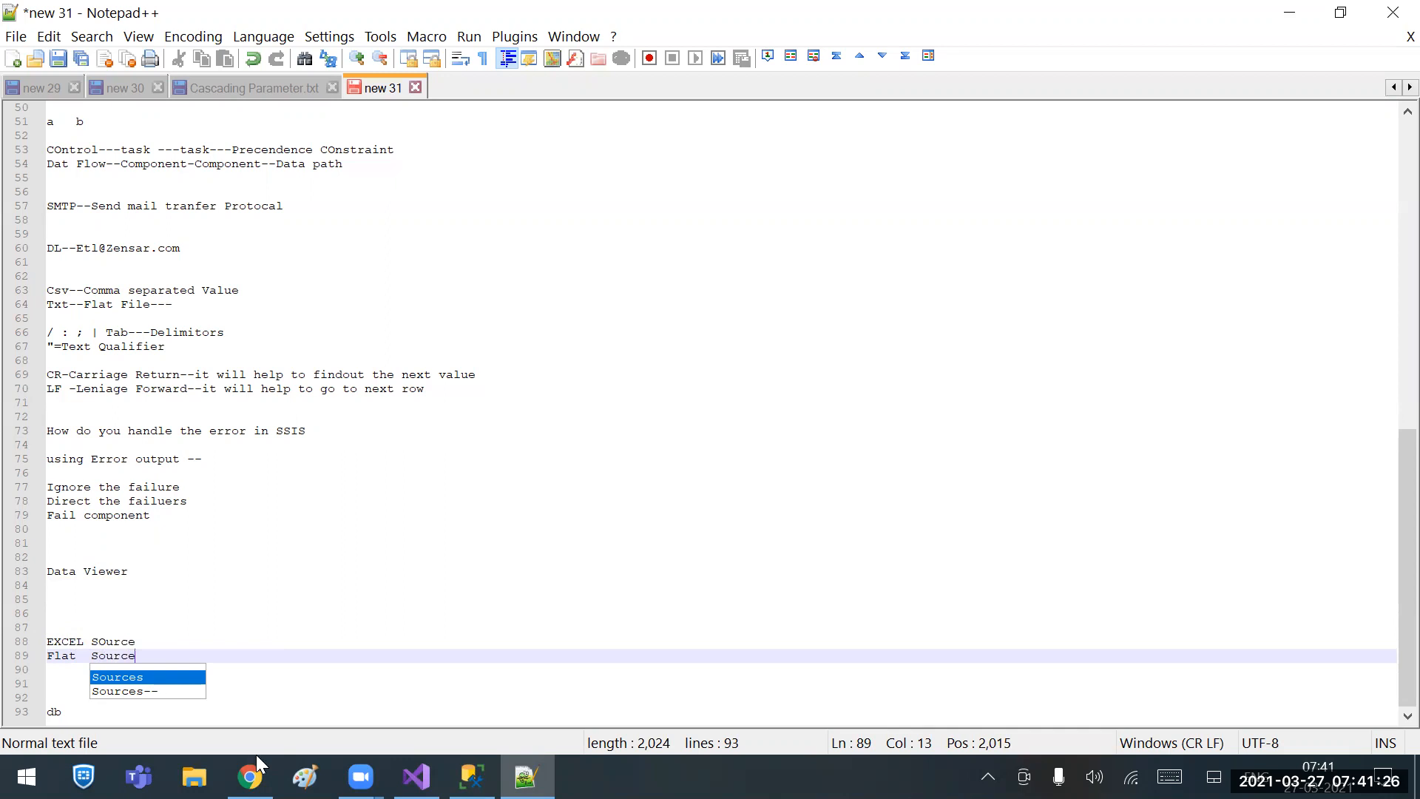
Append "---Convert the datatypes based on db table" to the EXCEL SOurce line.
left_click(161, 638)
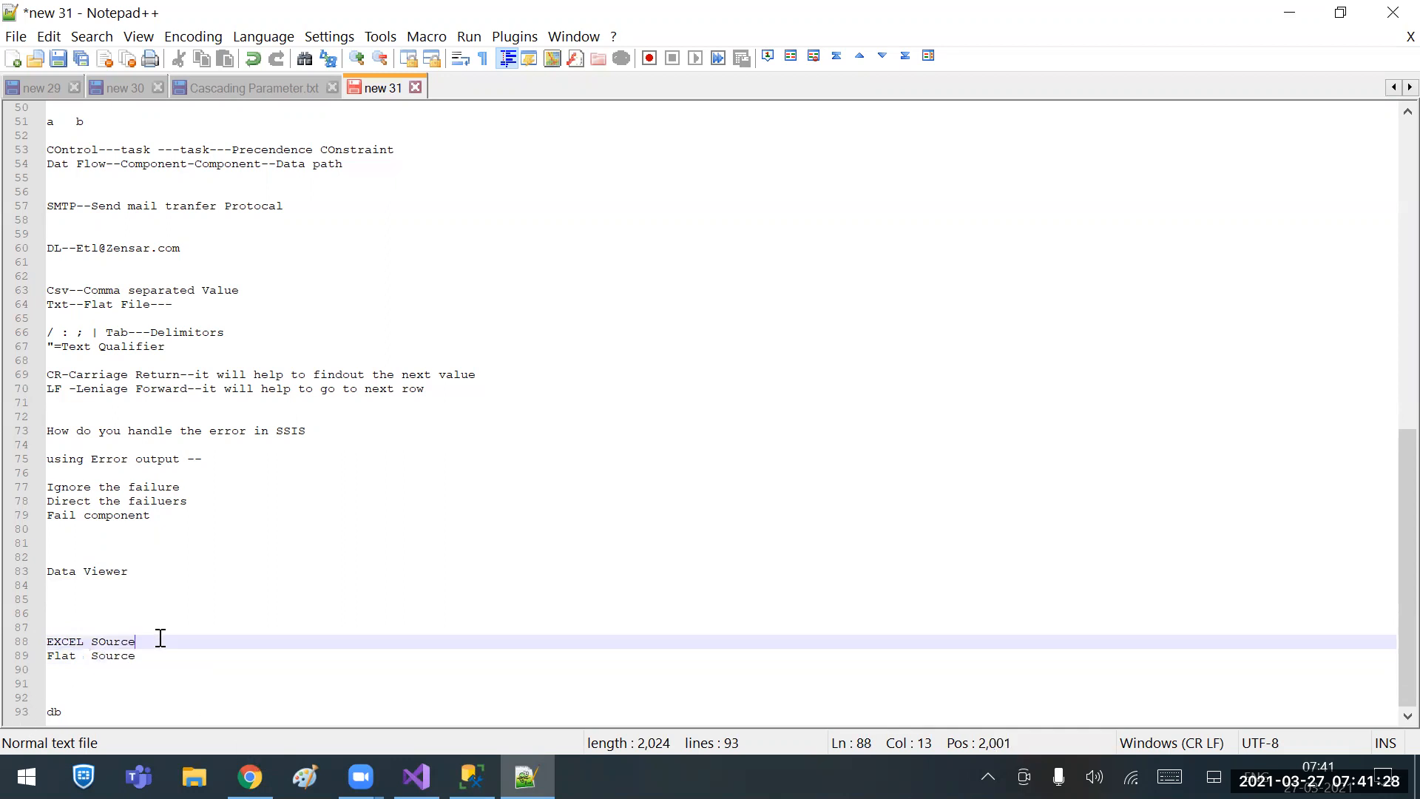
type("---")
type("Con")
key("BackSpace")
type("nvert the datatypes based")
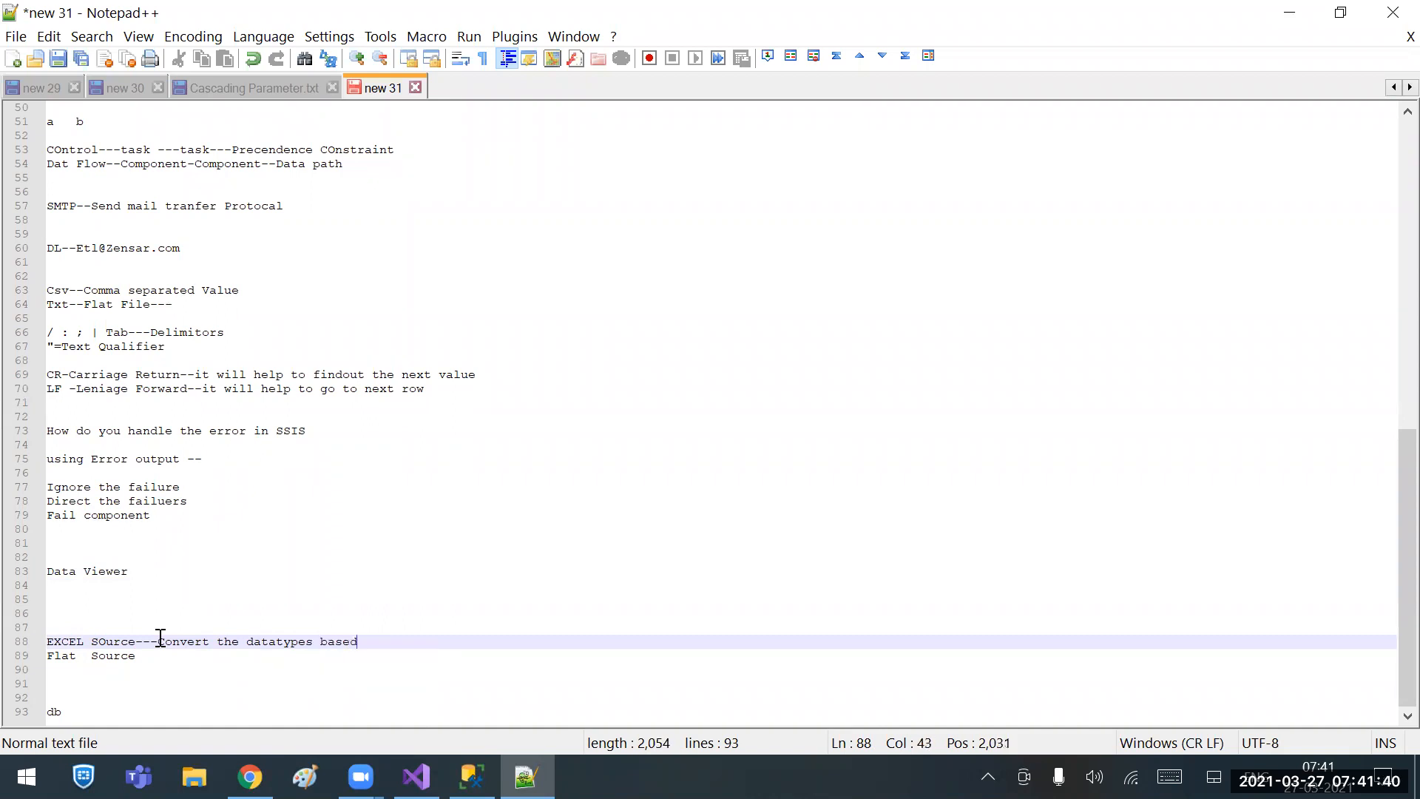
type(" on db")
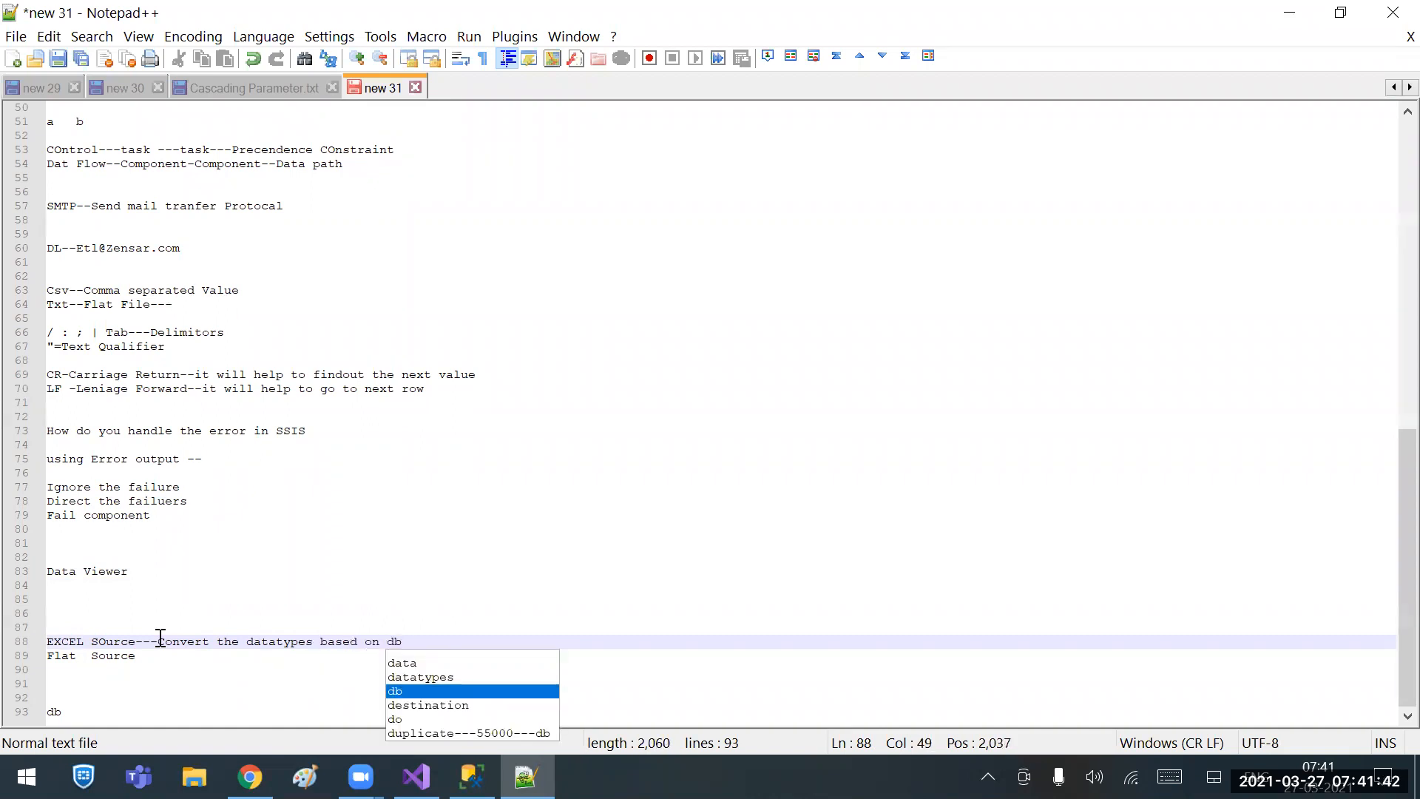
type(" table")
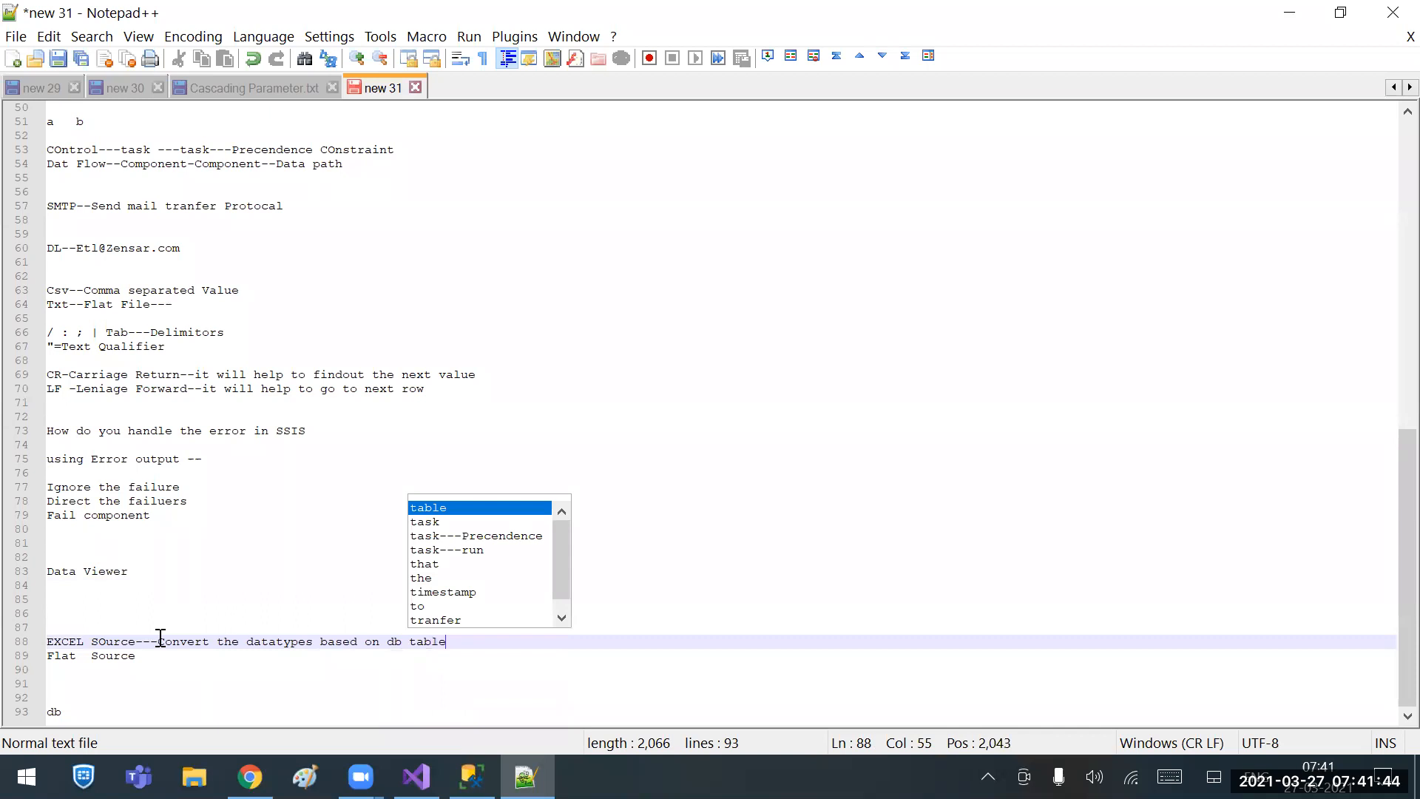
Copy the "---Convert the datatypes based on db table" text to the end of the Flat Source line.
key("shift+Left")
key("shift+Left")
key("shift+Left")
key("shift+Left")
key("shift+Left")
key("shift+Left")
key("shift+Left")
key("shift+Left")
key("shift+Left")
key("shift+Left")
key("shift+Left")
key("shift+Left")
key("shift+Left")
key("shift+Left")
key("shift+Left")
key("shift+Left")
key("shift+Left")
key("shift+Left")
key("shift+Left")
key("shift+Left")
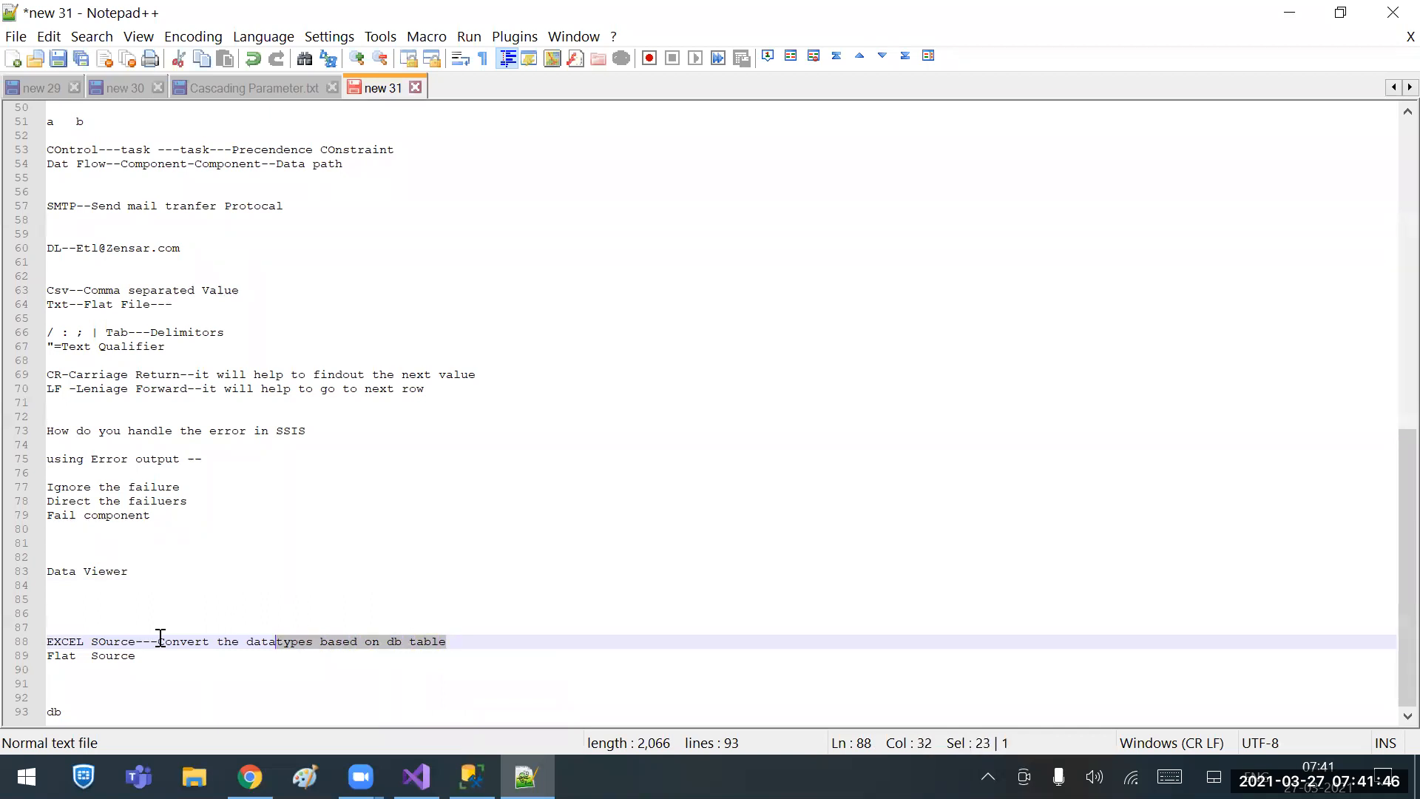
key("shift+Left")
key("shift+Left")
key("shift+Left")
key("shift+Left")
key("ctrl+c")
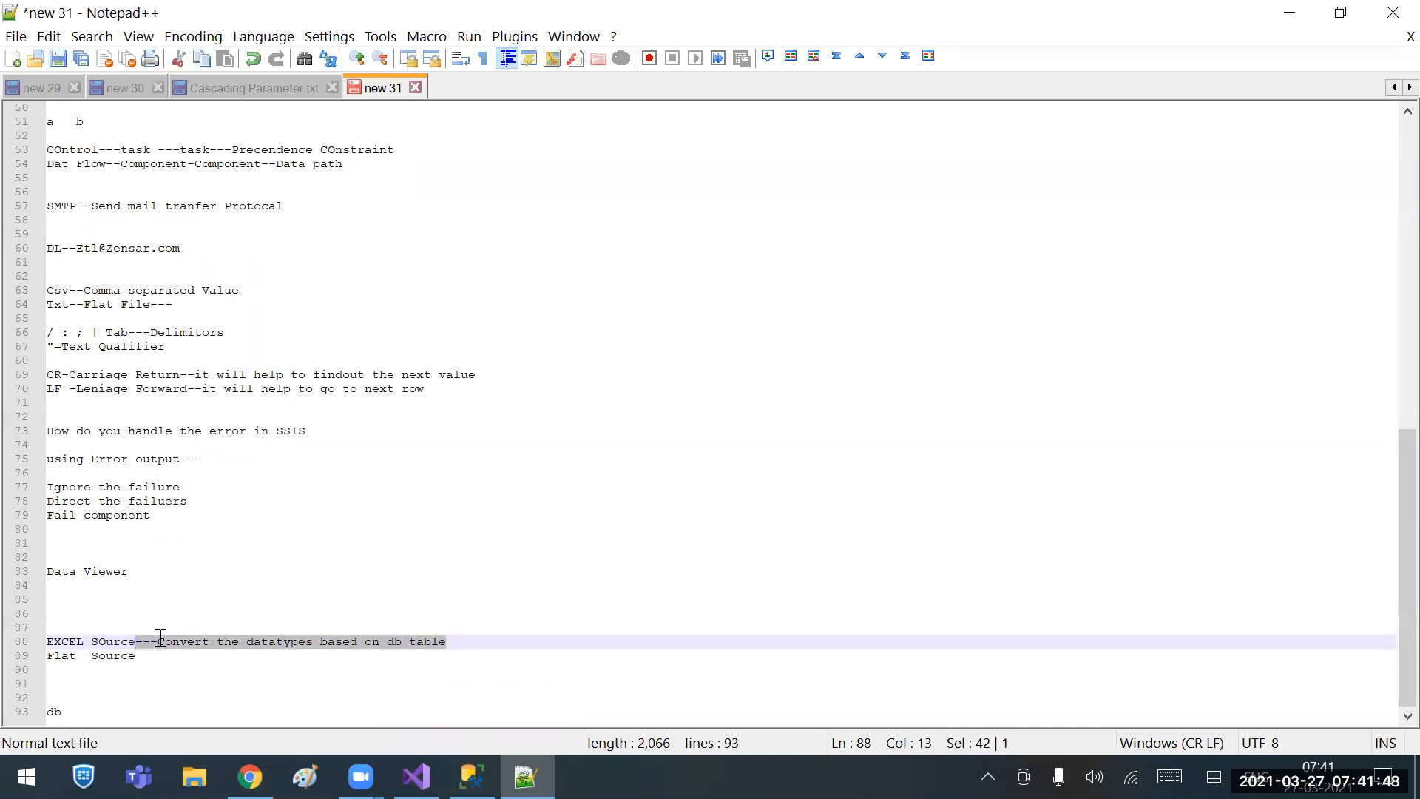
key("Down")
key("ctrl+v")
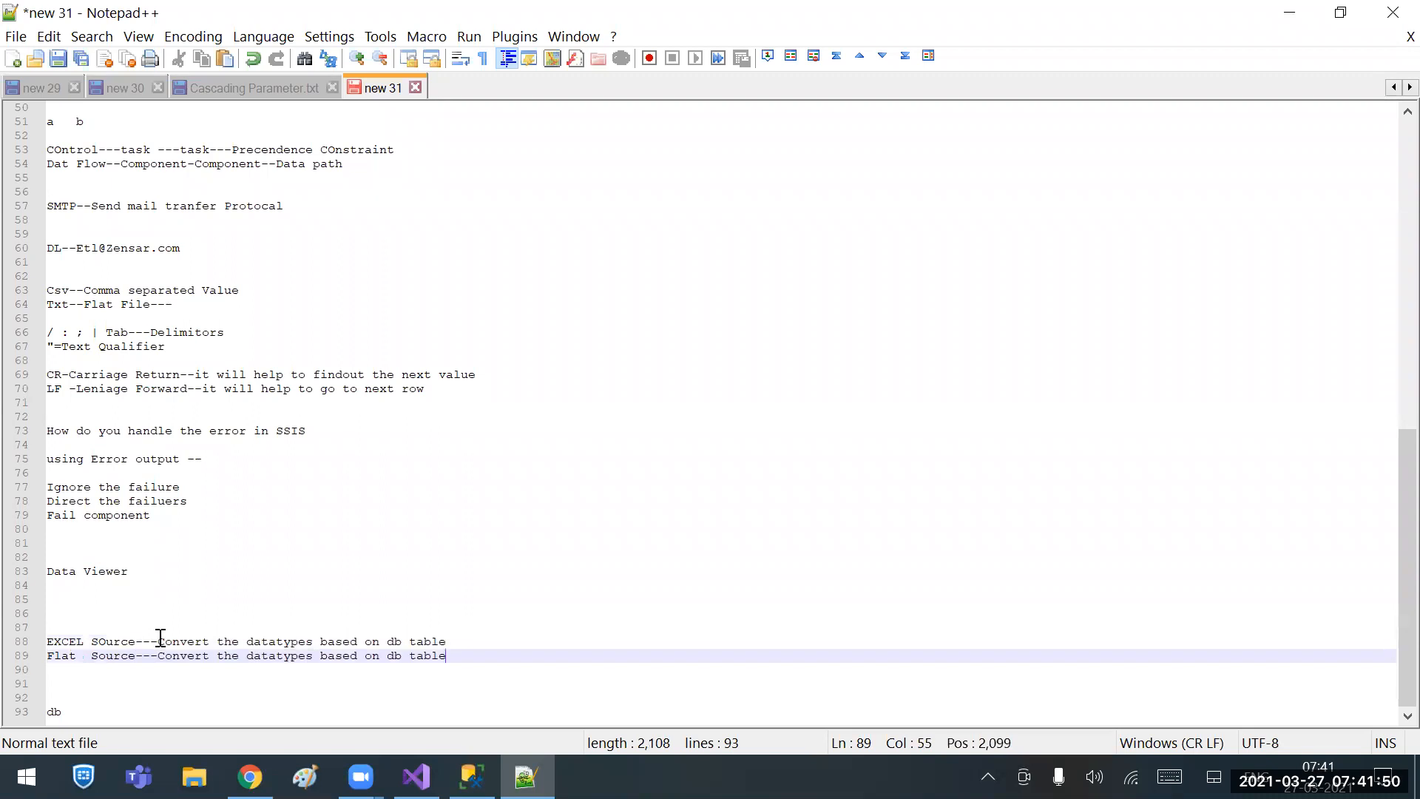
Insert "in source level" after "datatypes" in the Flat Source line.
key("Left")
key("ctrl+Left")
key("ctrl+Left")
key("ctrl+Left")
type("in source level")
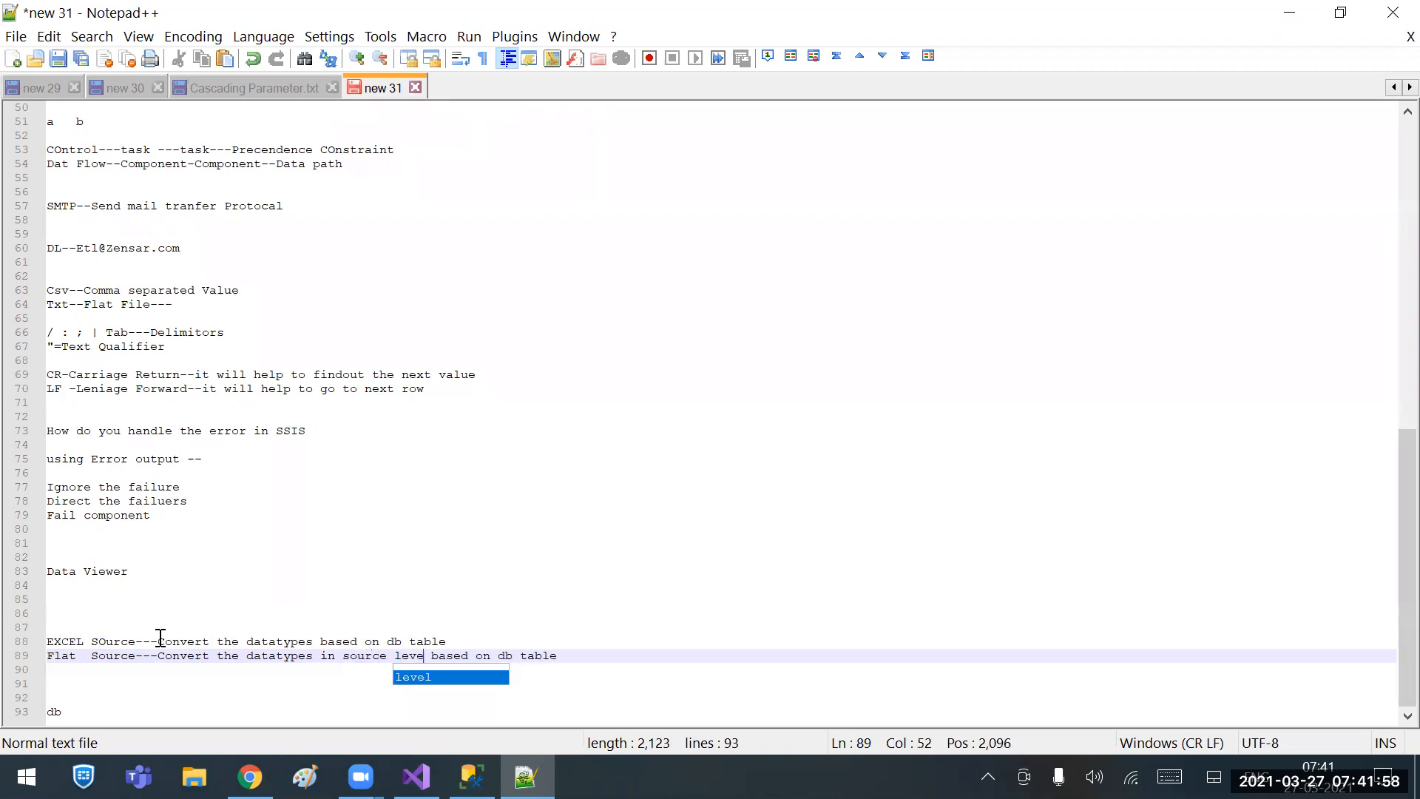
Insert "in Source column" after "datatypes" in the EXCEL SOurce line.
key("Left")
key("Left")
key("Left")
key("Left")
key("Left")
key("Left")
key("Left")
key("Left")
key("Left")
key("Left")
key("Left")
key("Left")
key("Left")
key("Left")
key("Left")
key("Left")
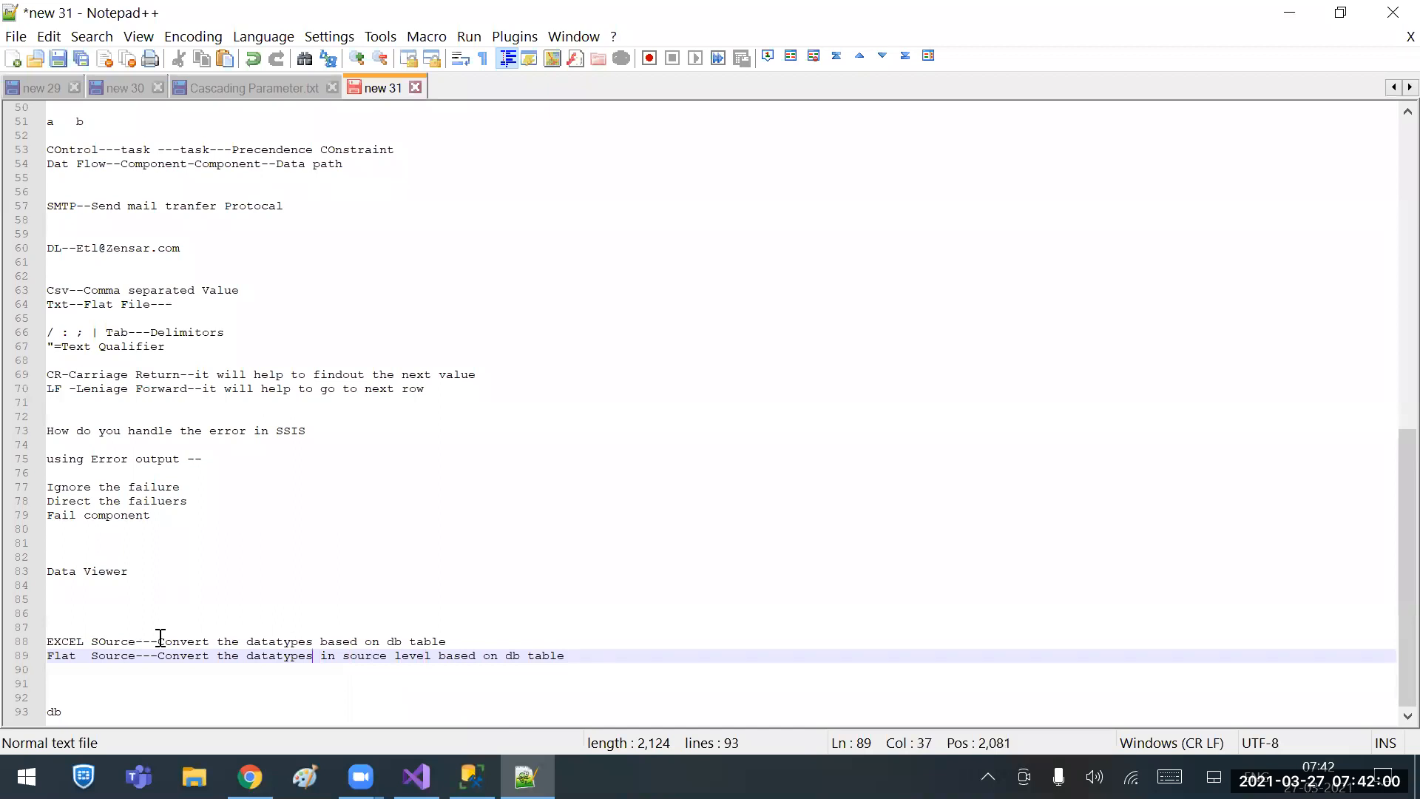
key("Up")
type("in Sourc")
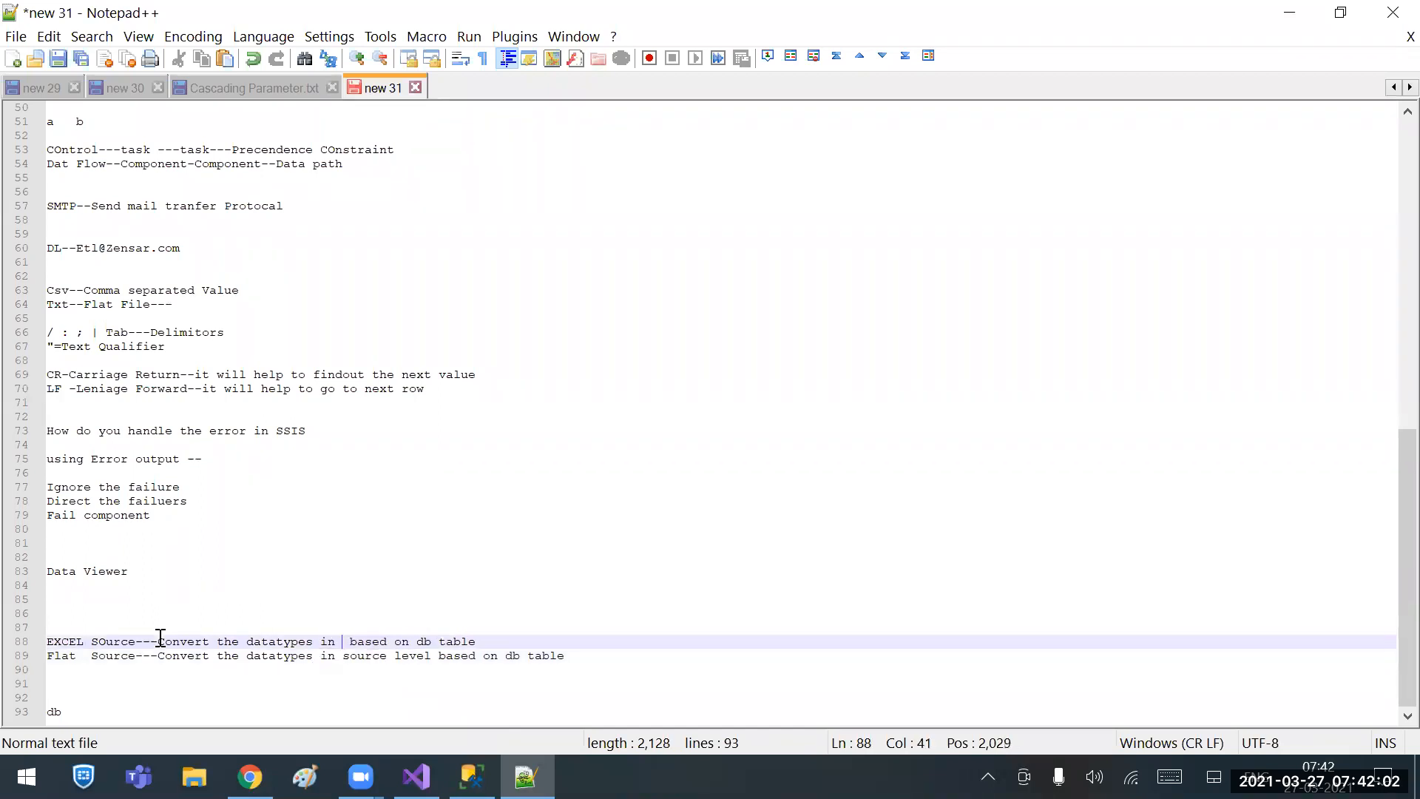
type("e")
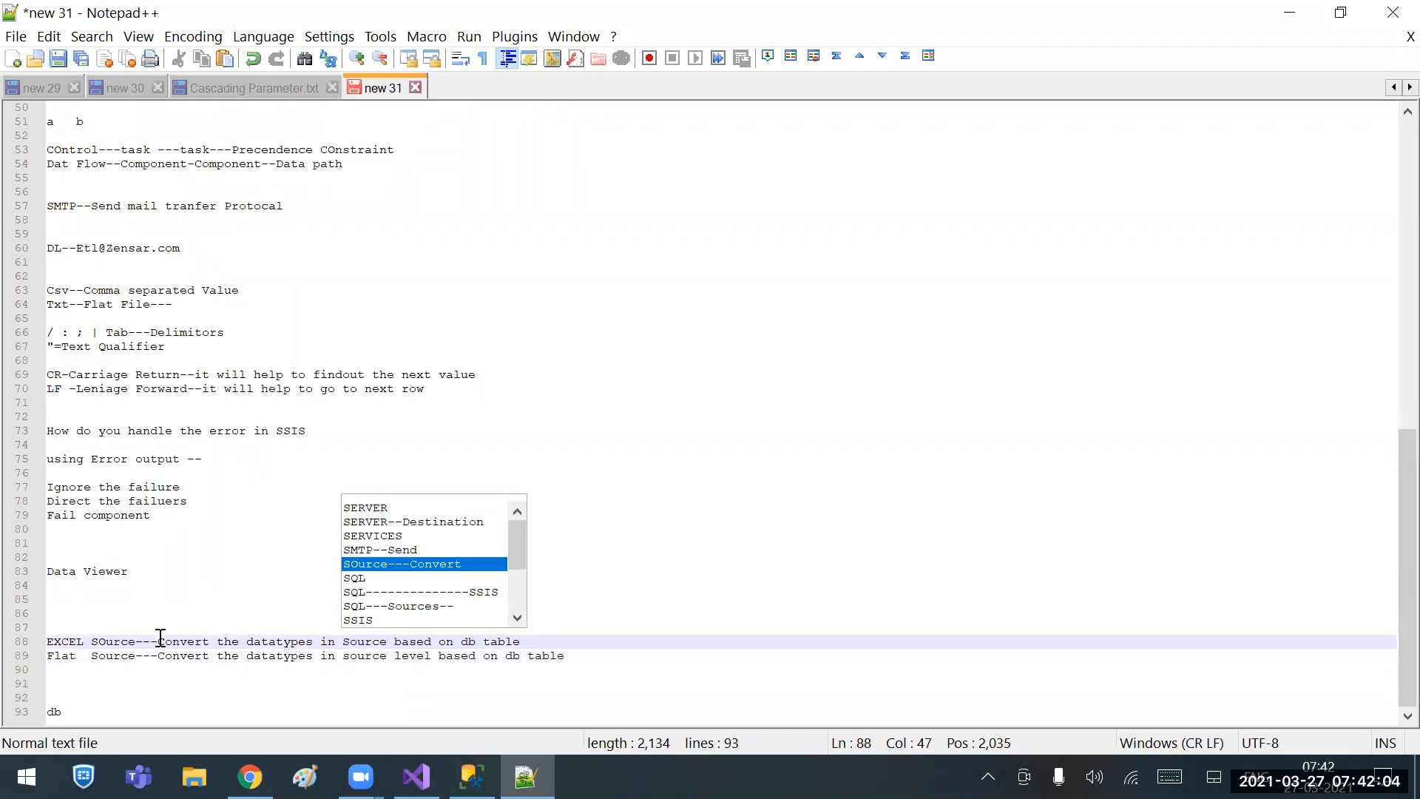
type(" co ")
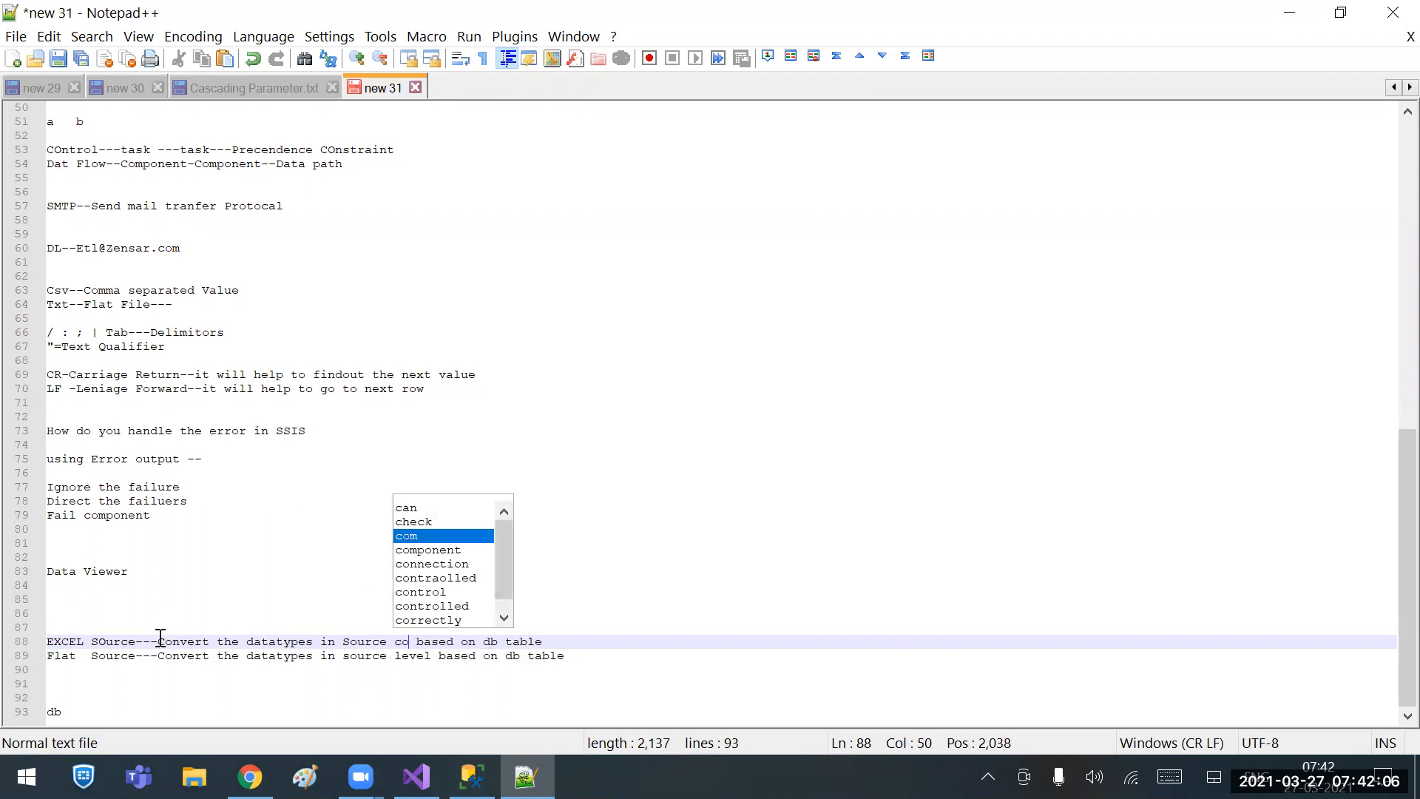
type("lumn")
Replace "level" with "column" in the Flat Source line.
key("Down")
key("Left")
key("shift+Left")
key("shift+Left")
key("shift+Left")
key("shift+Left")
key("shift+Left")
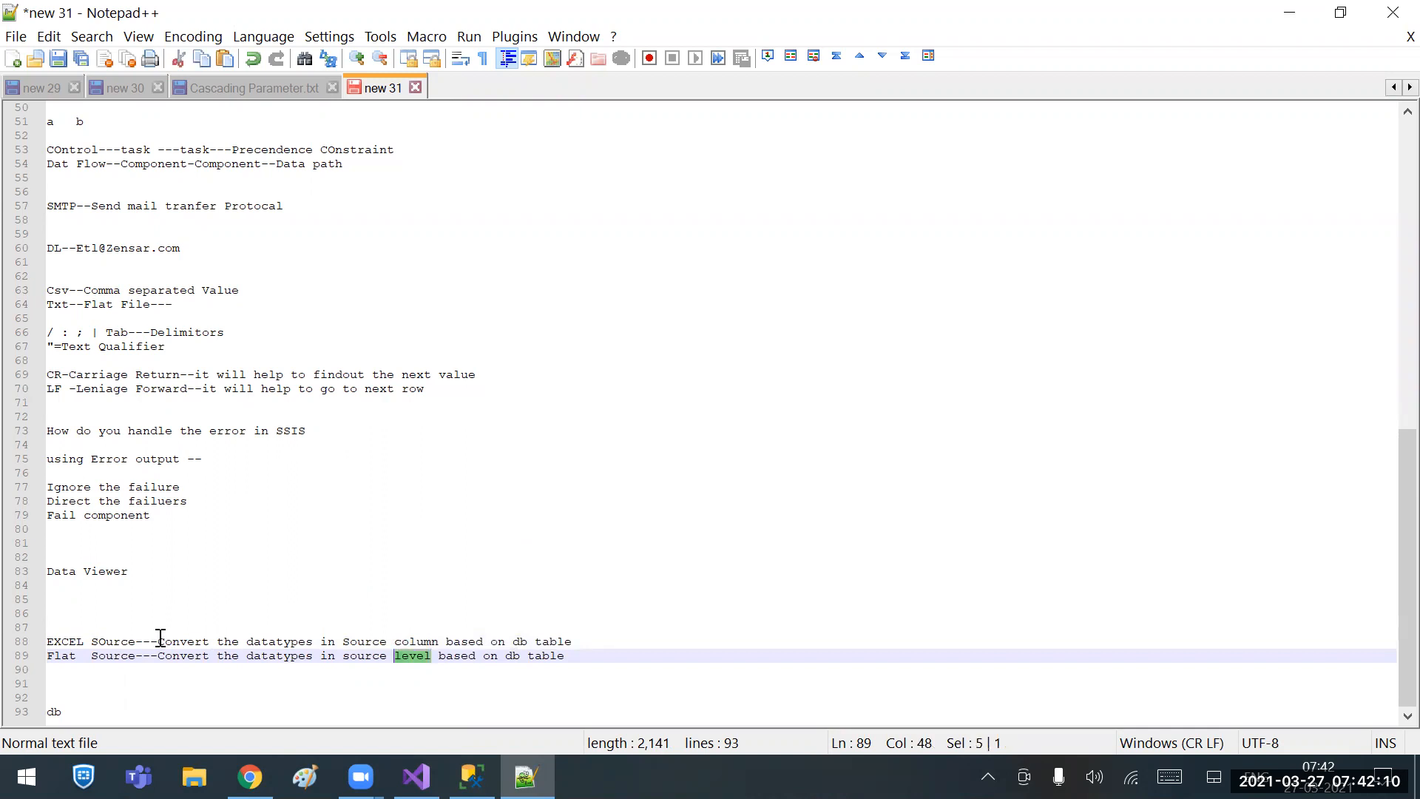
type("coluk,")
key("BackSpace")
key("BackSpace")
type("mn")
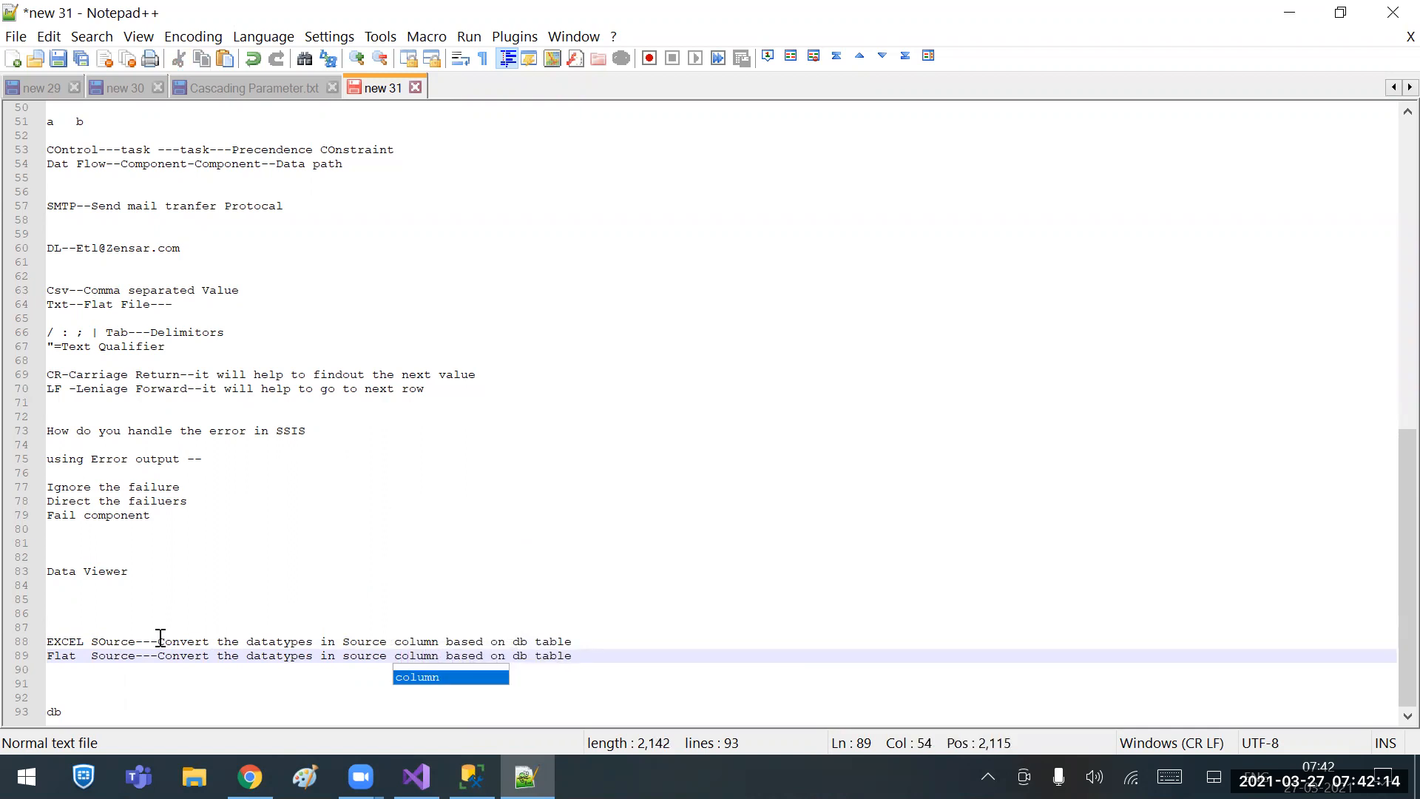
Append "---Sort" to the end of both the EXCEL SOurce and Flat Source lines.
key("Right")
key("Right")
key("Right")
key("Right")
key("Right")
key("Right")
key("Right")
key("Right")
key("Right")
key("Right")
key("Right")
key("Right")
key("Right")
key("Right")
key("Right")
key("Right")
key("Right")
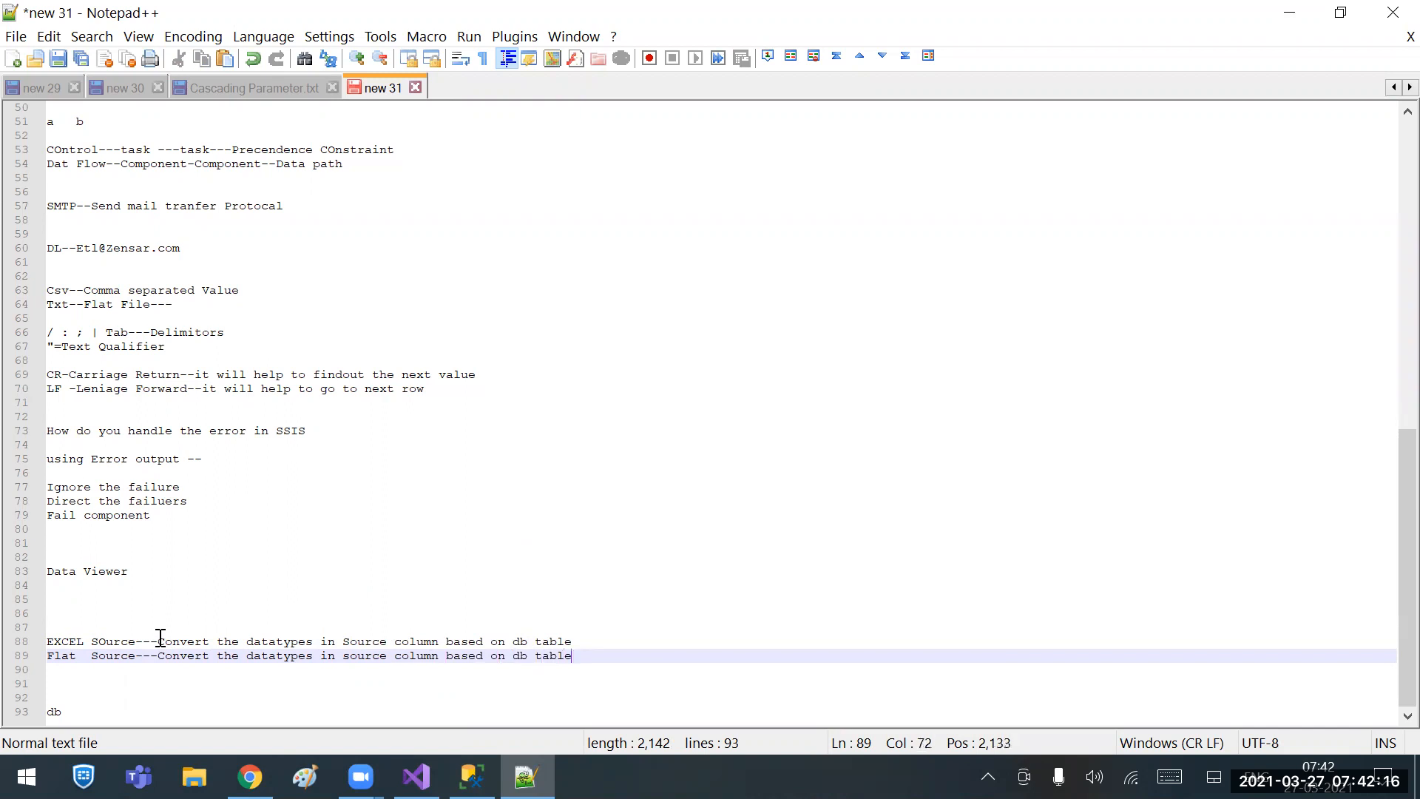
key("Up")
type("---")
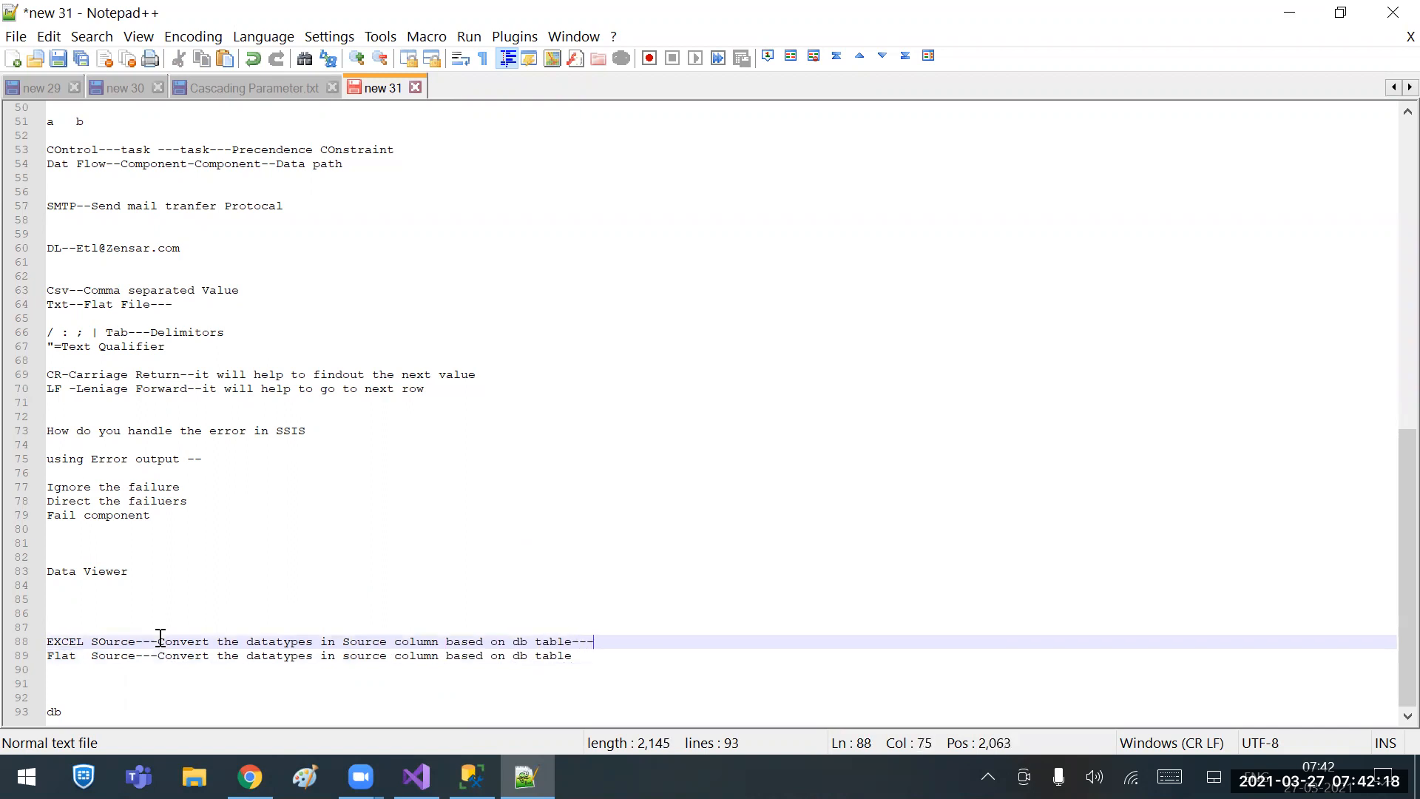
key("Down")
type("---")
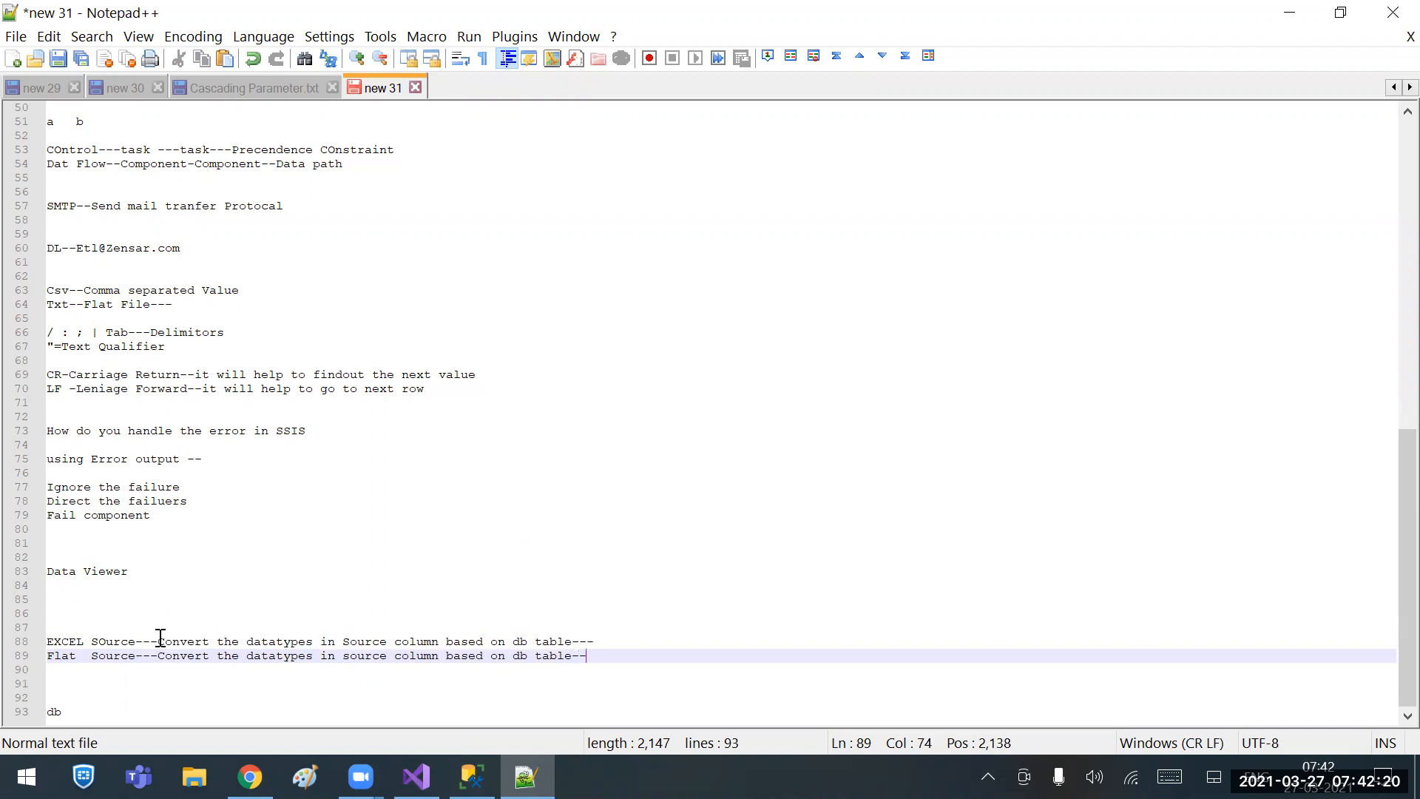
key("Up")
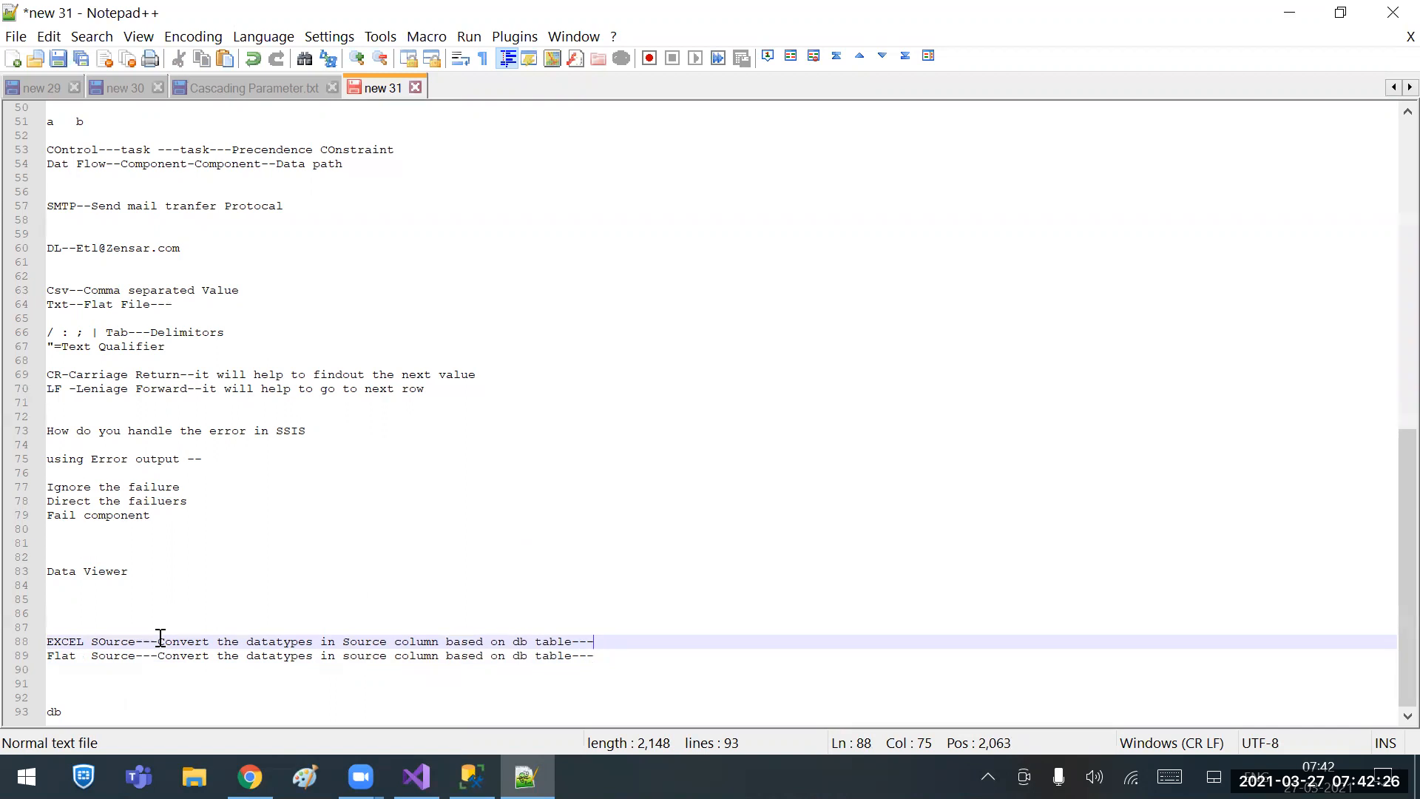
type("Sort")
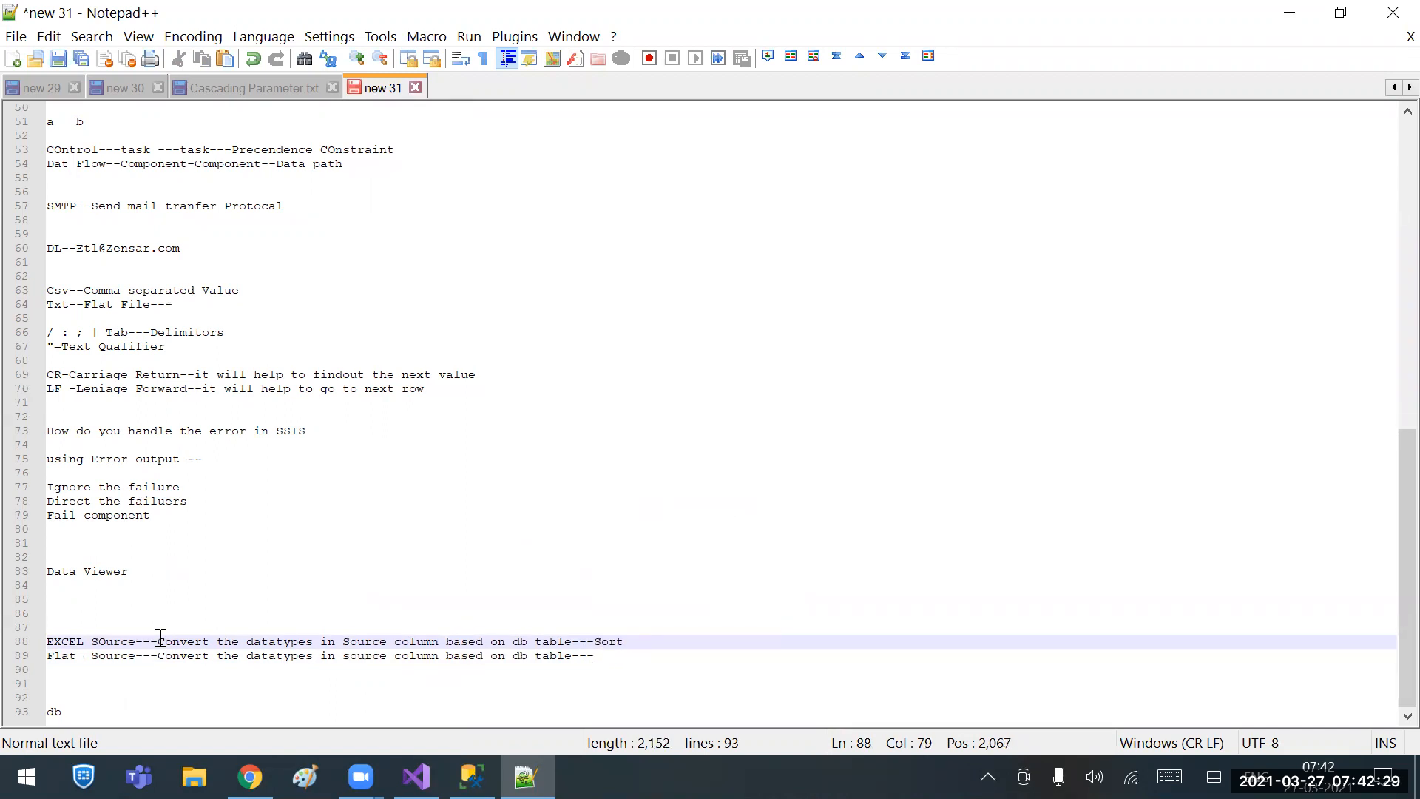
key("Down")
type("Sort")
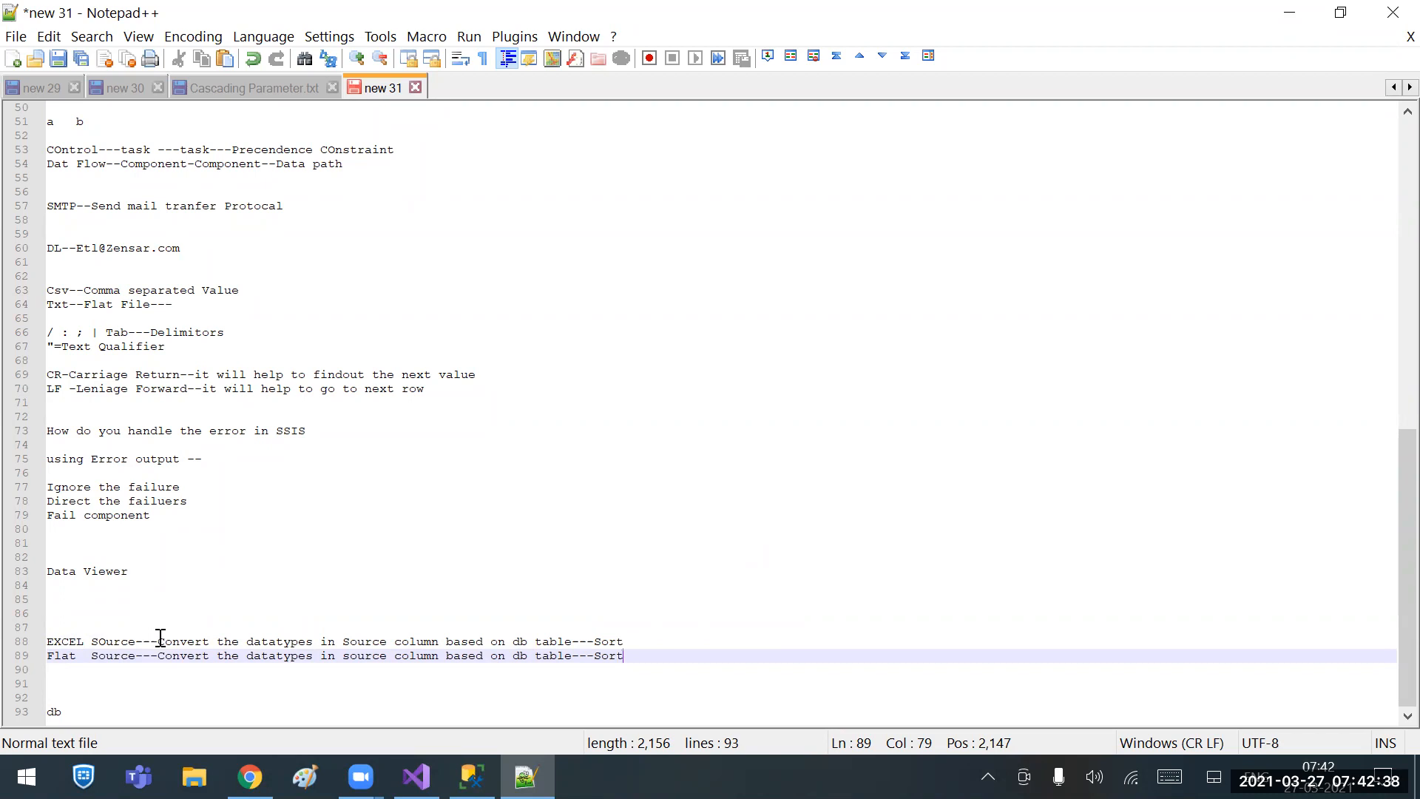
Append "---Merge--" to the EXCEL SOurce line and "---Merge--Dest" to the Flat Source line.
type("---Merge")
key("Up")
type("---")
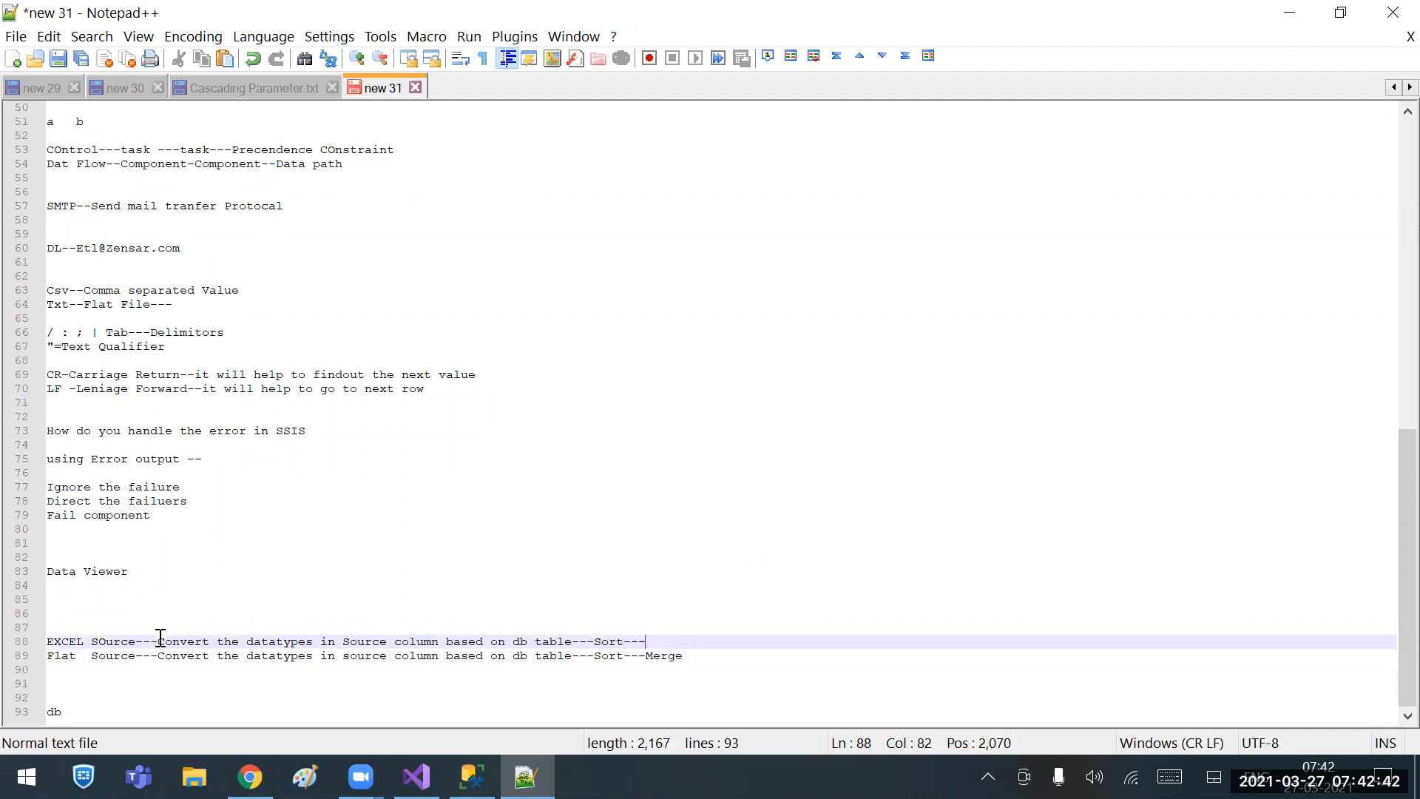
type("Merge")
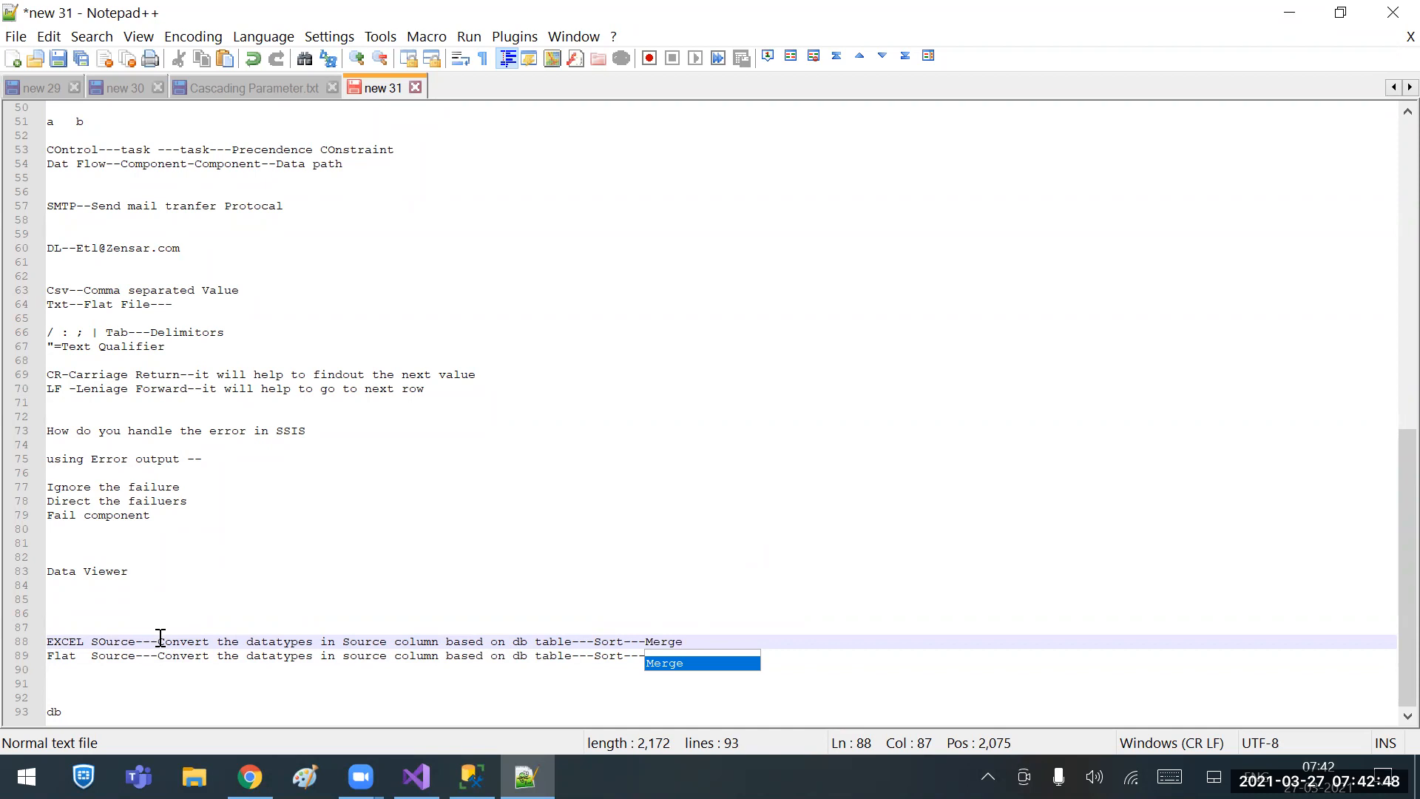
type("--")
key("Down")
type("--Dest")
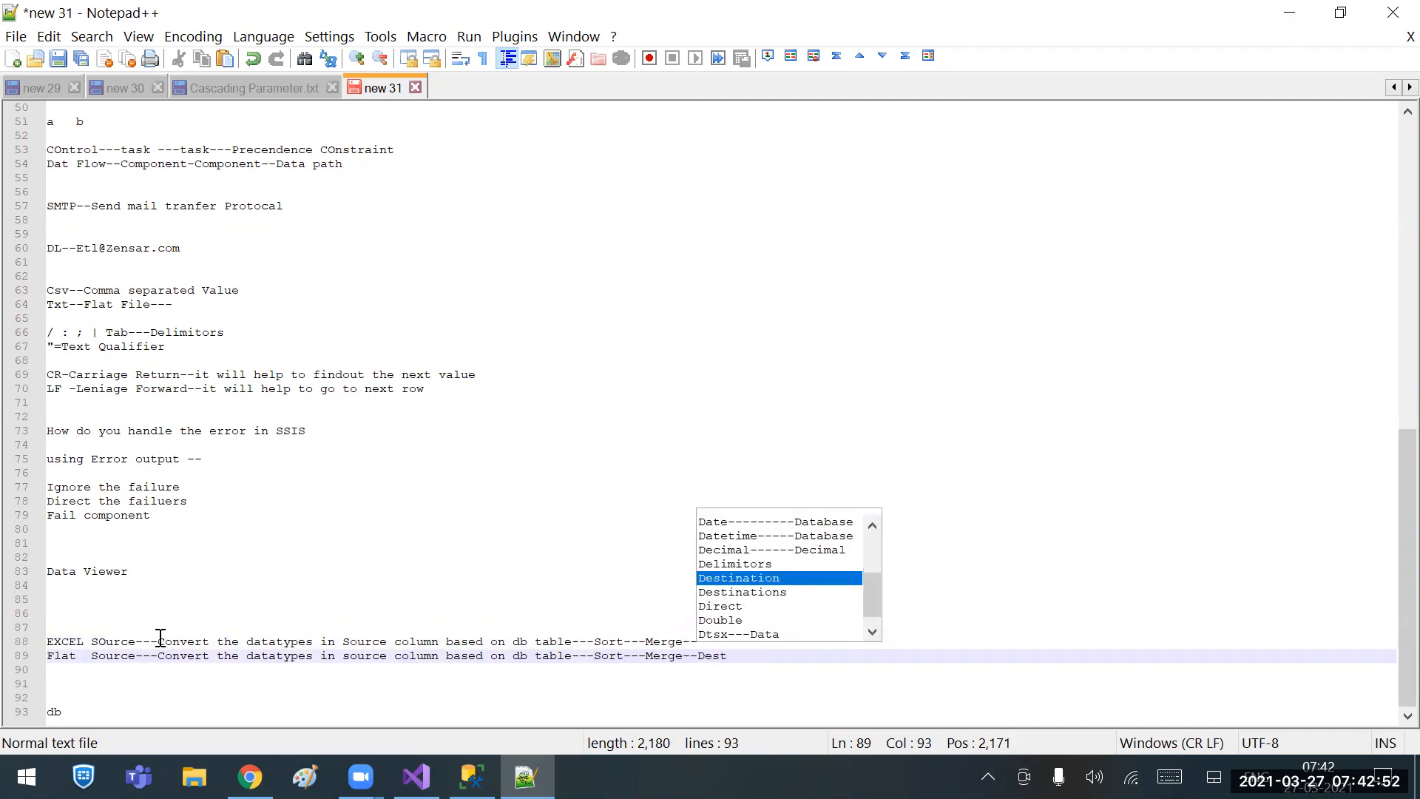
Remove the Merge and Dest text after "Sort---" from both source lines and insert an empty line between them.
left_click_drag(644, 640, 699, 642)
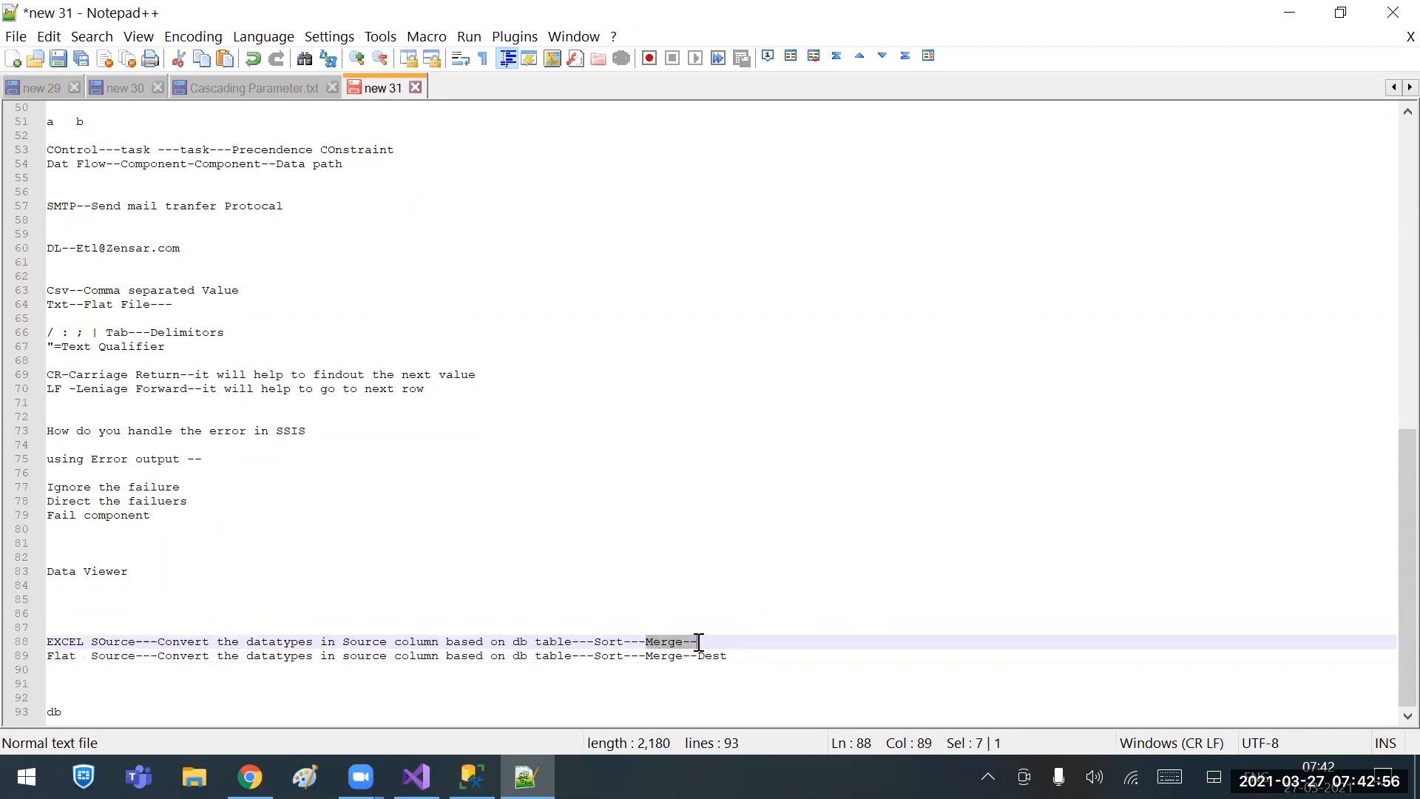
key("BackSpace")
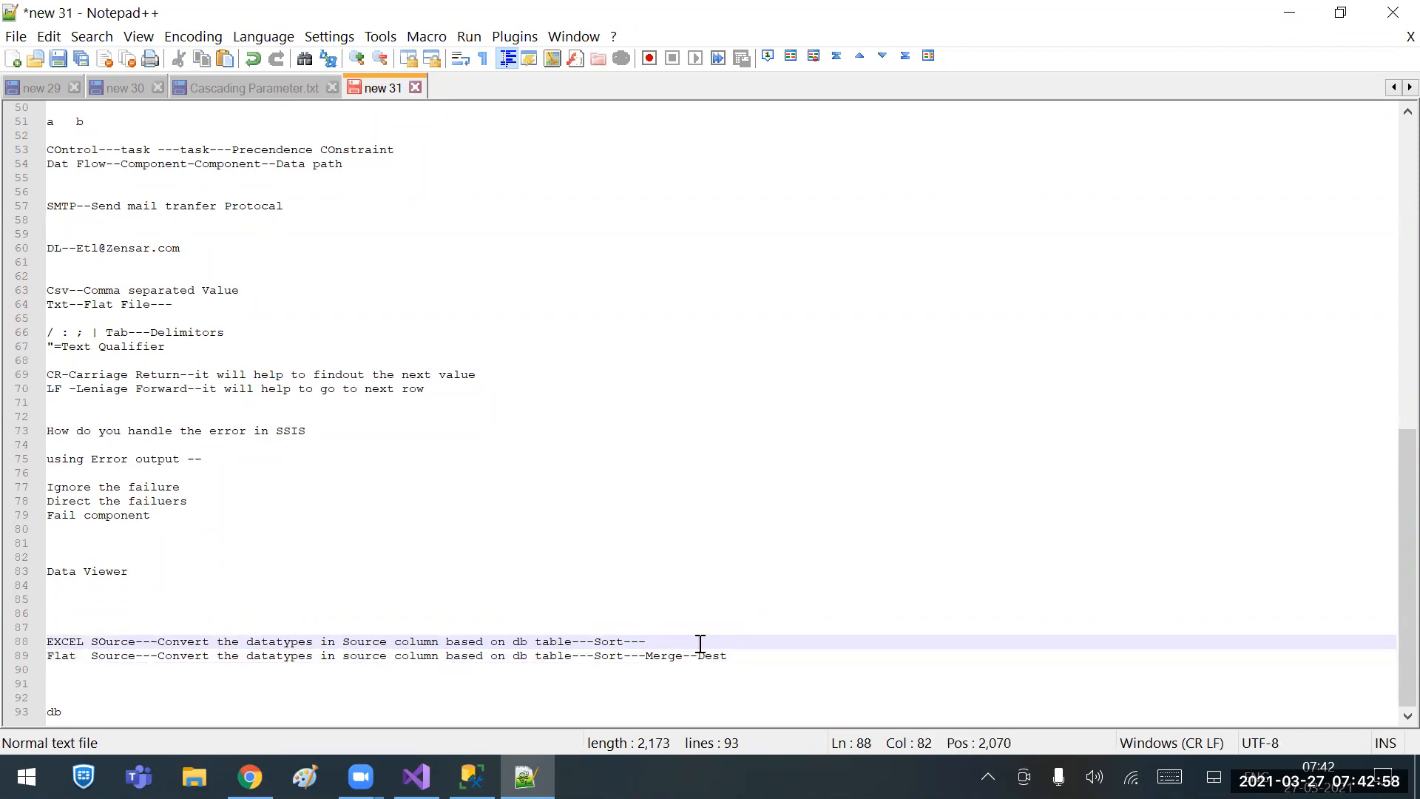
key("Return")
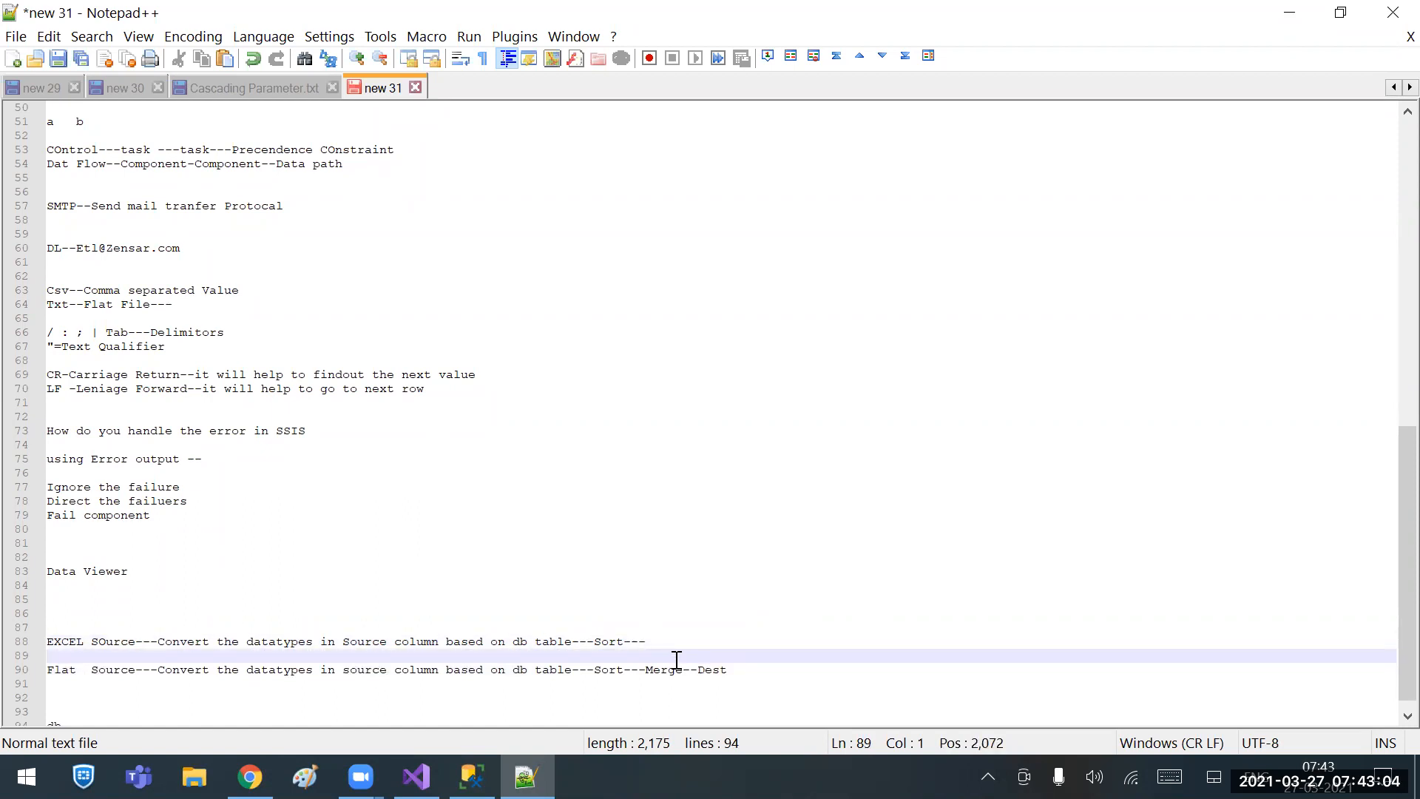
left_click(644, 671)
left_click_drag(645, 670, 734, 670)
key("BackSpace")
Write "Merge--Dest" on the empty line between the two sources, indented to align with the end of their "Sort---" text.
left_click(678, 649)
key("Tab")
key("Tab")
key("Tab")
key("Tab")
key("Tab")
key("Tab")
key("Tab")
key("Tab")
key("Tab")
key("Tab")
key("Tab")
key("Tab")
key("Tab")
key("Tab")
key("Tab")
key("Tab")
key("Tab")
key("Tab")
key("Tab")
key("Tab")
key("Tab")
key("Tab")
key("Tab")
key("Tab")
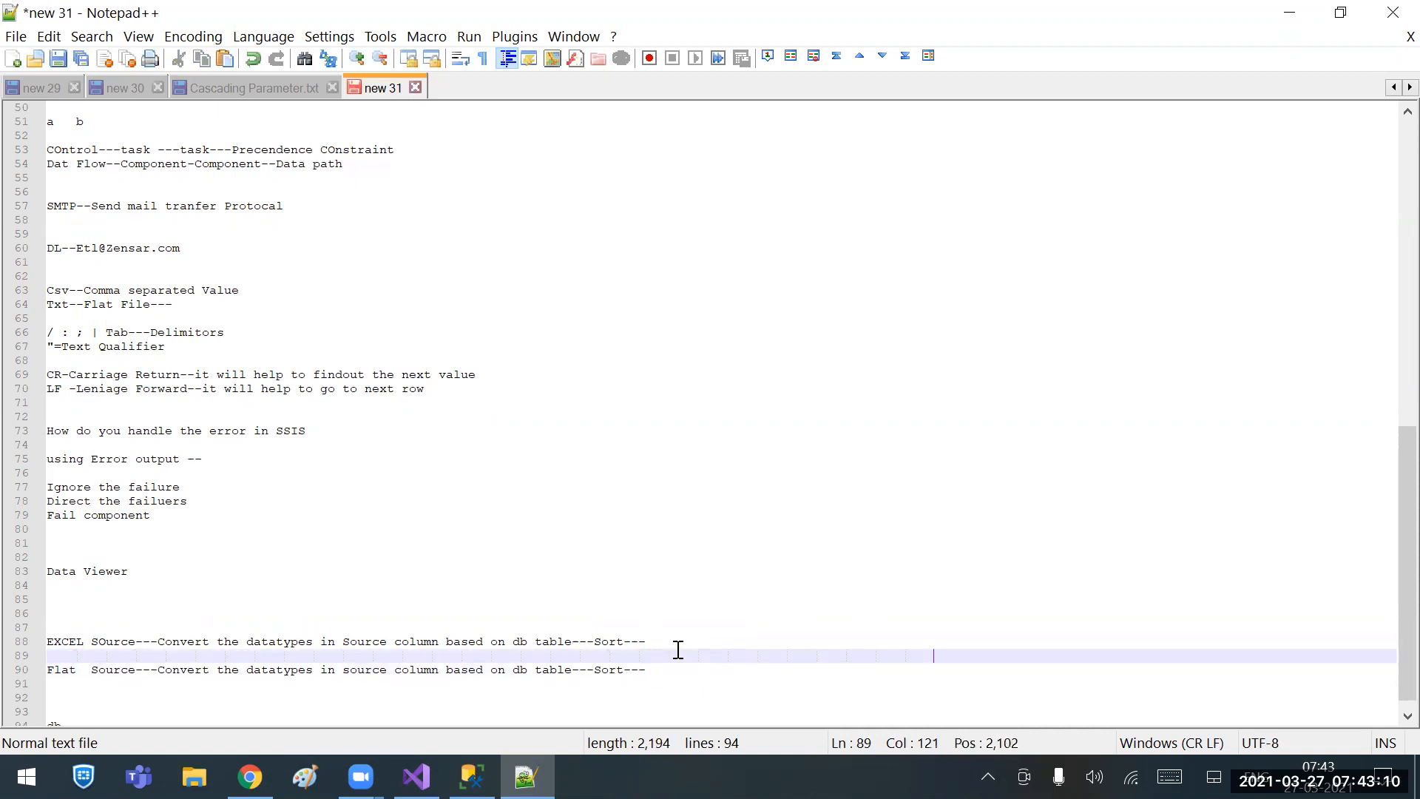
key("BackSpace")
key("BackSpace")
key("BackSpace")
key("BackSpace")
key("BackSpace")
key("BackSpace")
key("BackSpace")
key("BackSpace")
key("BackSpace")
key("BackSpace")
type("Merge--Dest")
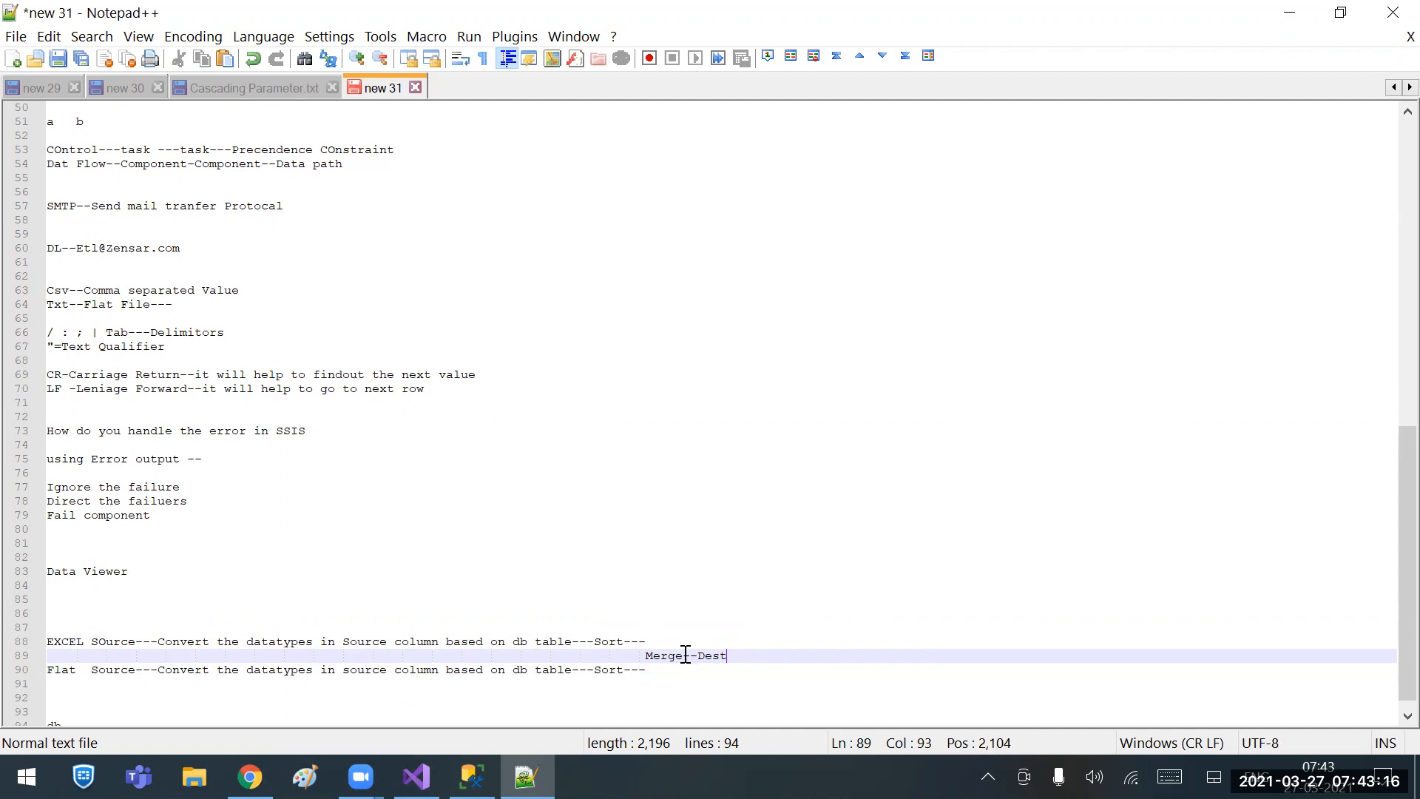
left_click(988, 776)
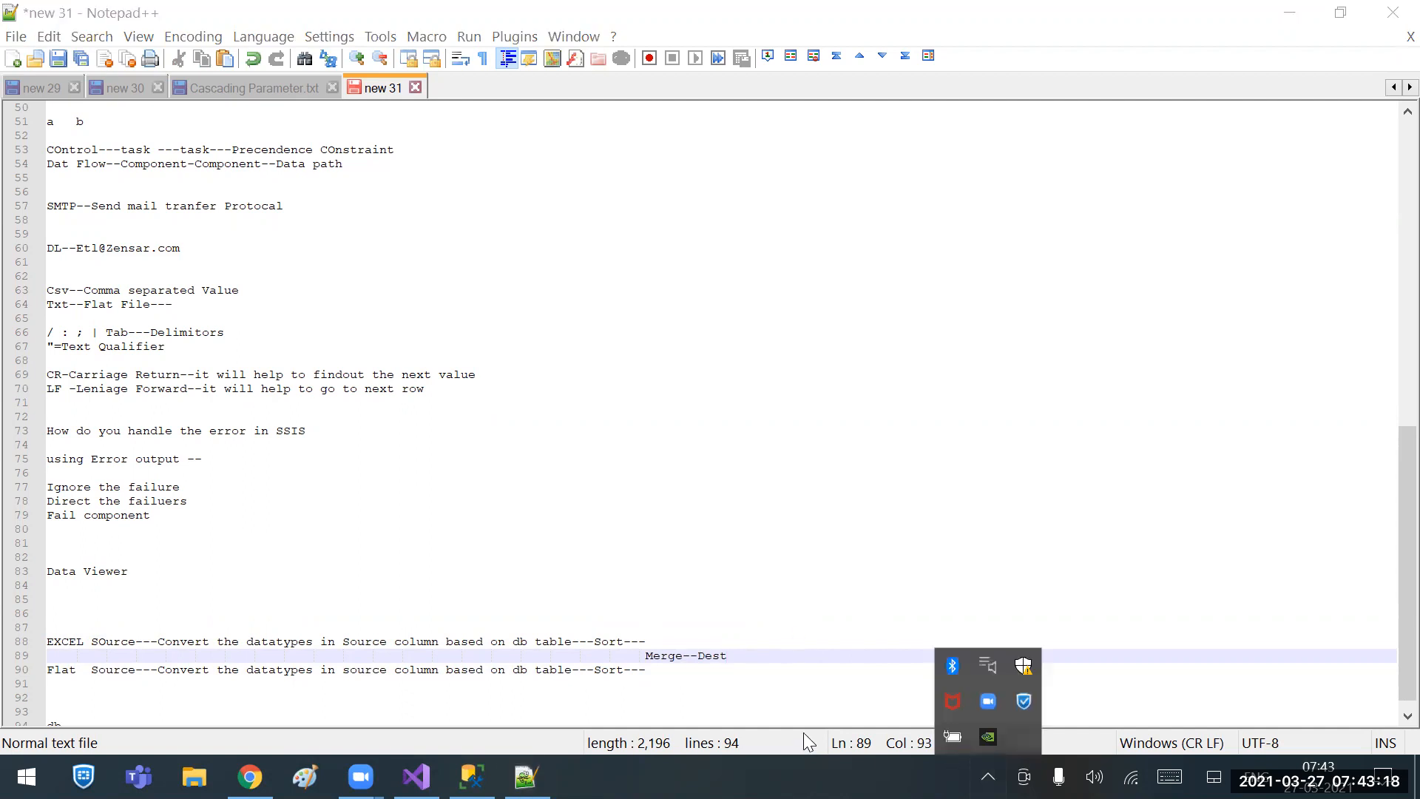
double_click(715, 656)
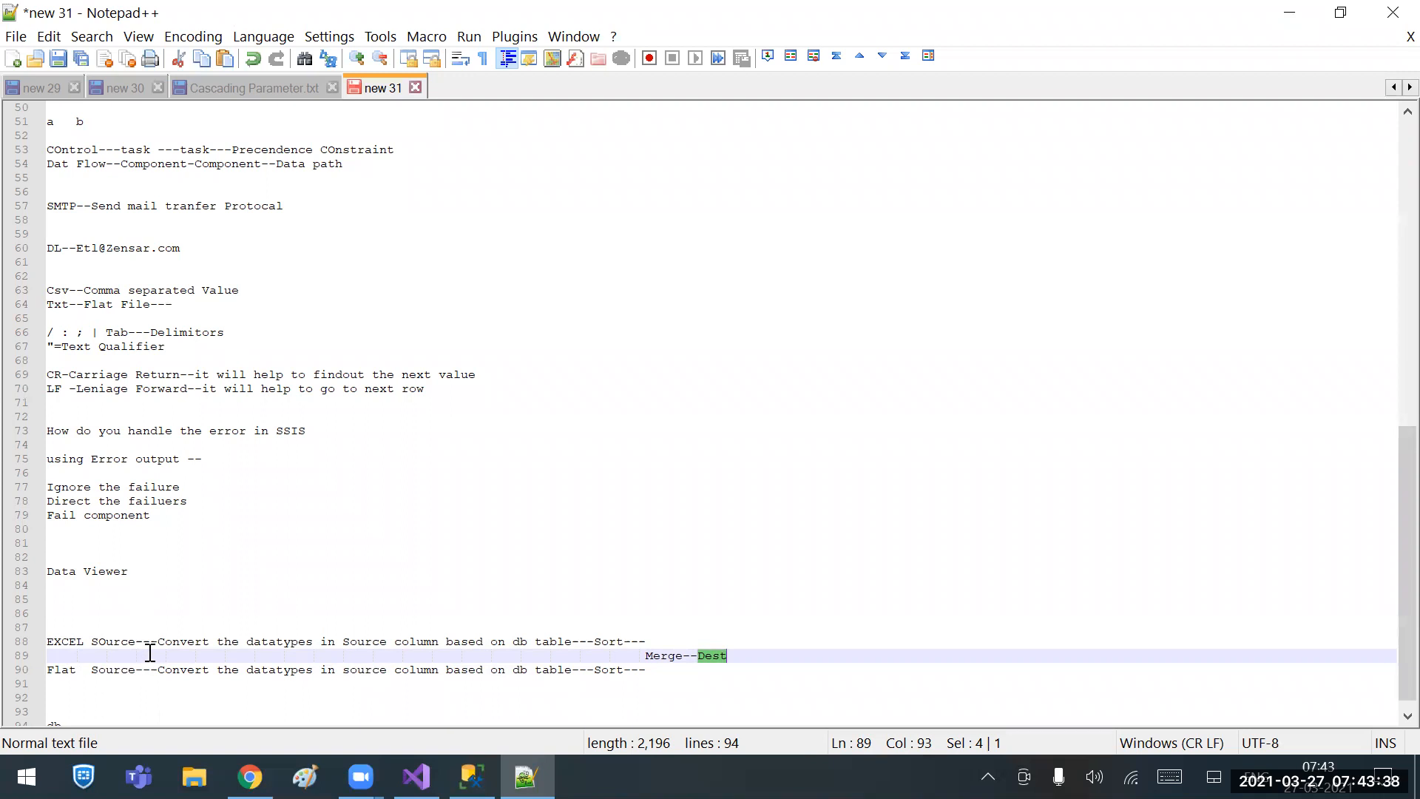
Review the notes on the Excel and flat source flows, from datatype conversion through Sort to Merge and Dest.
left_click_drag(91, 645, 135, 645)
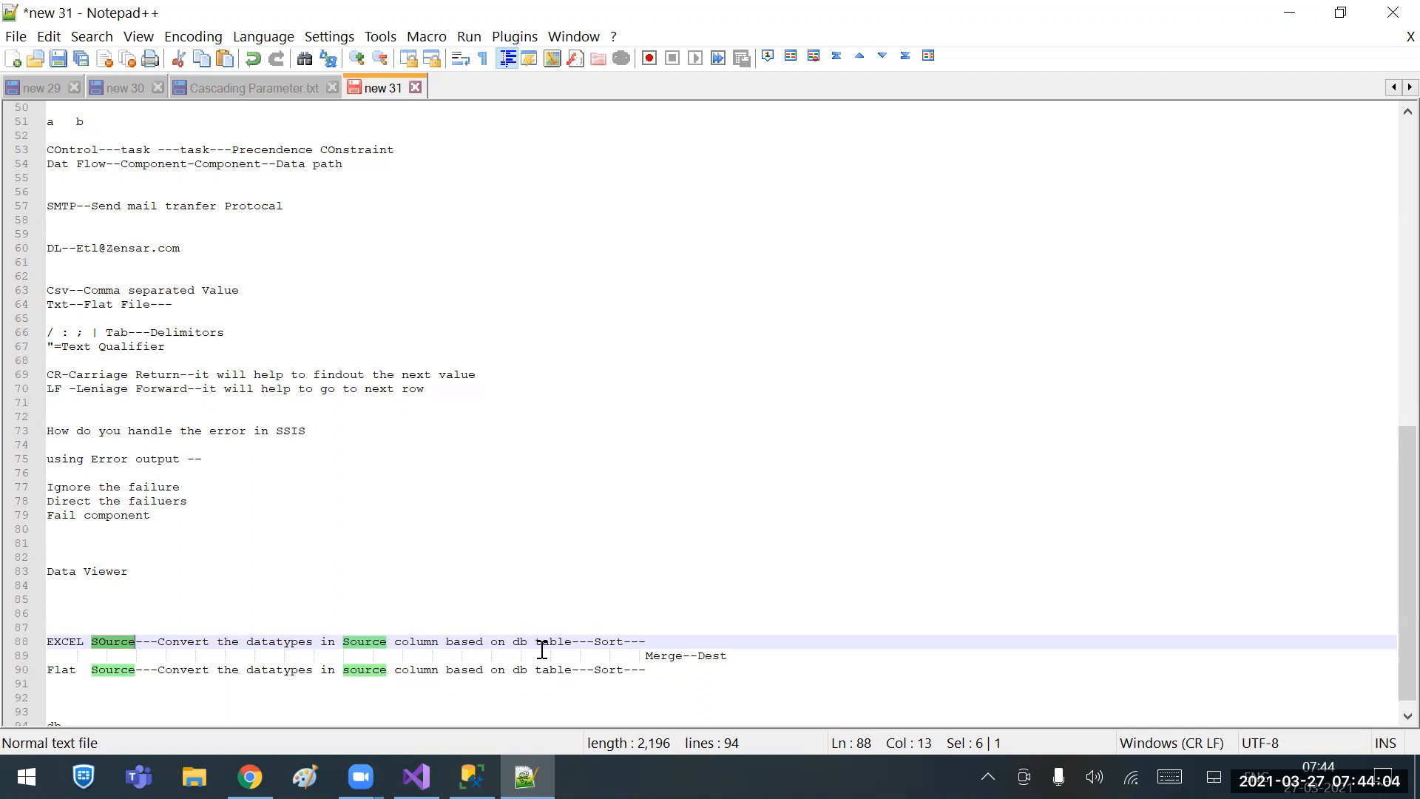
left_click(671, 641)
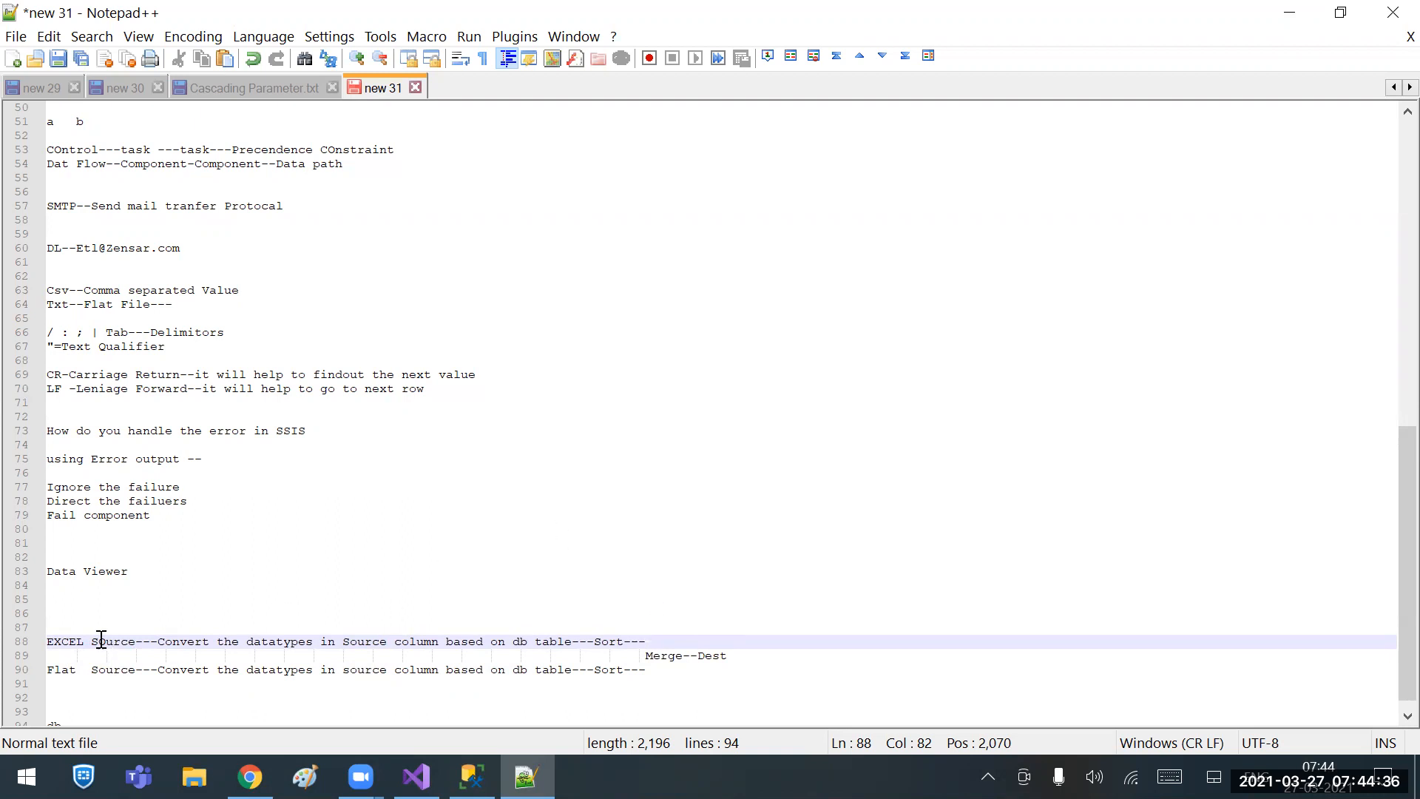
left_click(198, 639)
left_click_drag(645, 655, 720, 655)
double_click(607, 640)
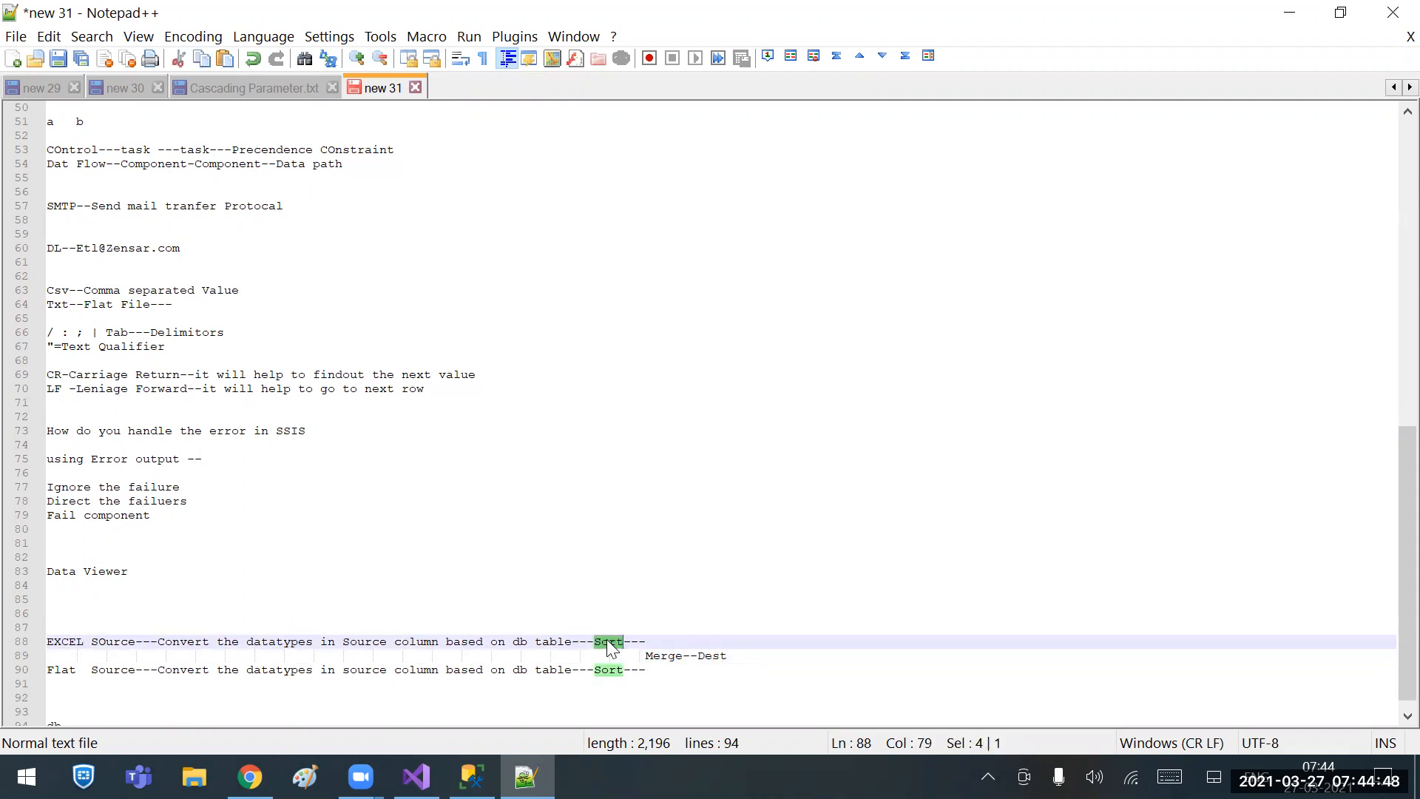
left_click(608, 670)
triple_click(609, 670)
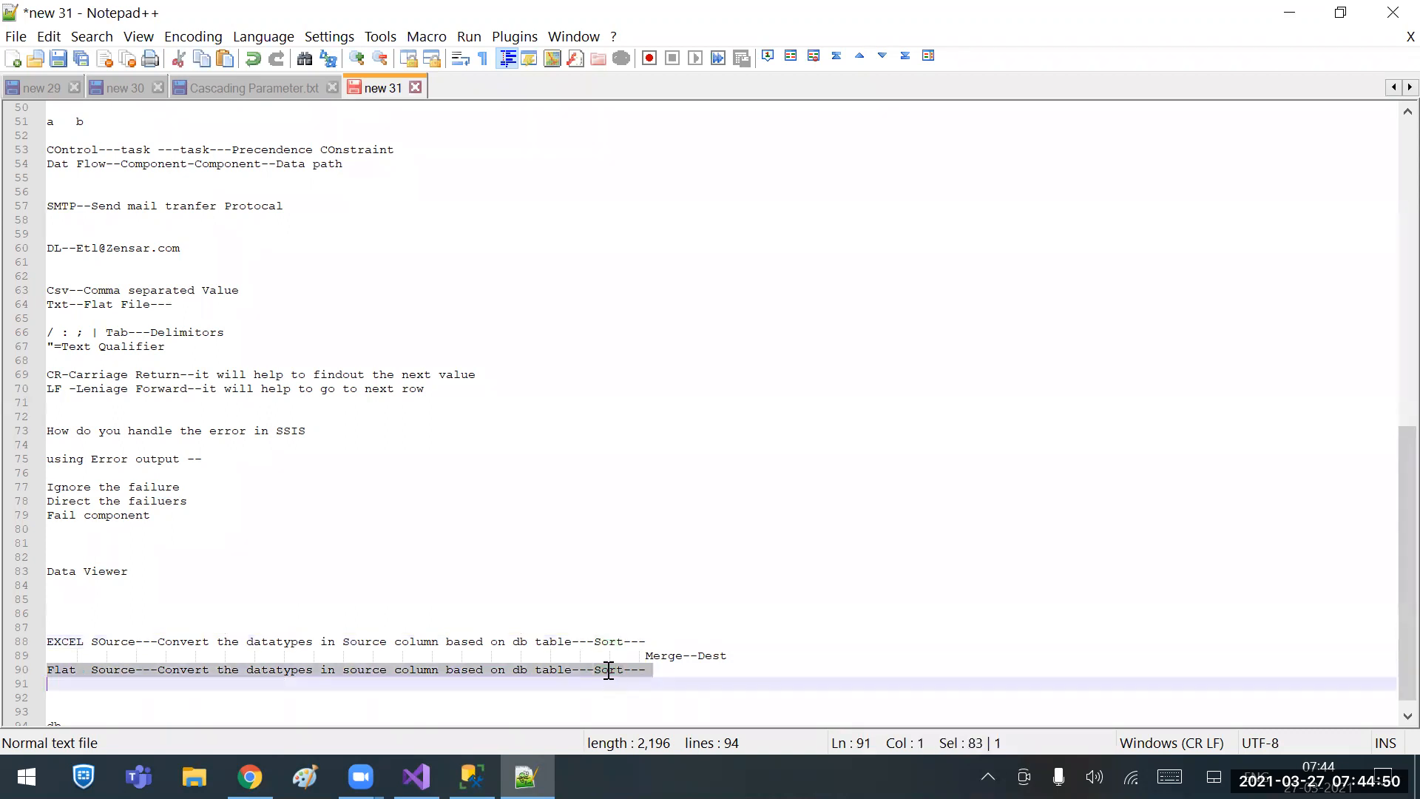
double_click(609, 670)
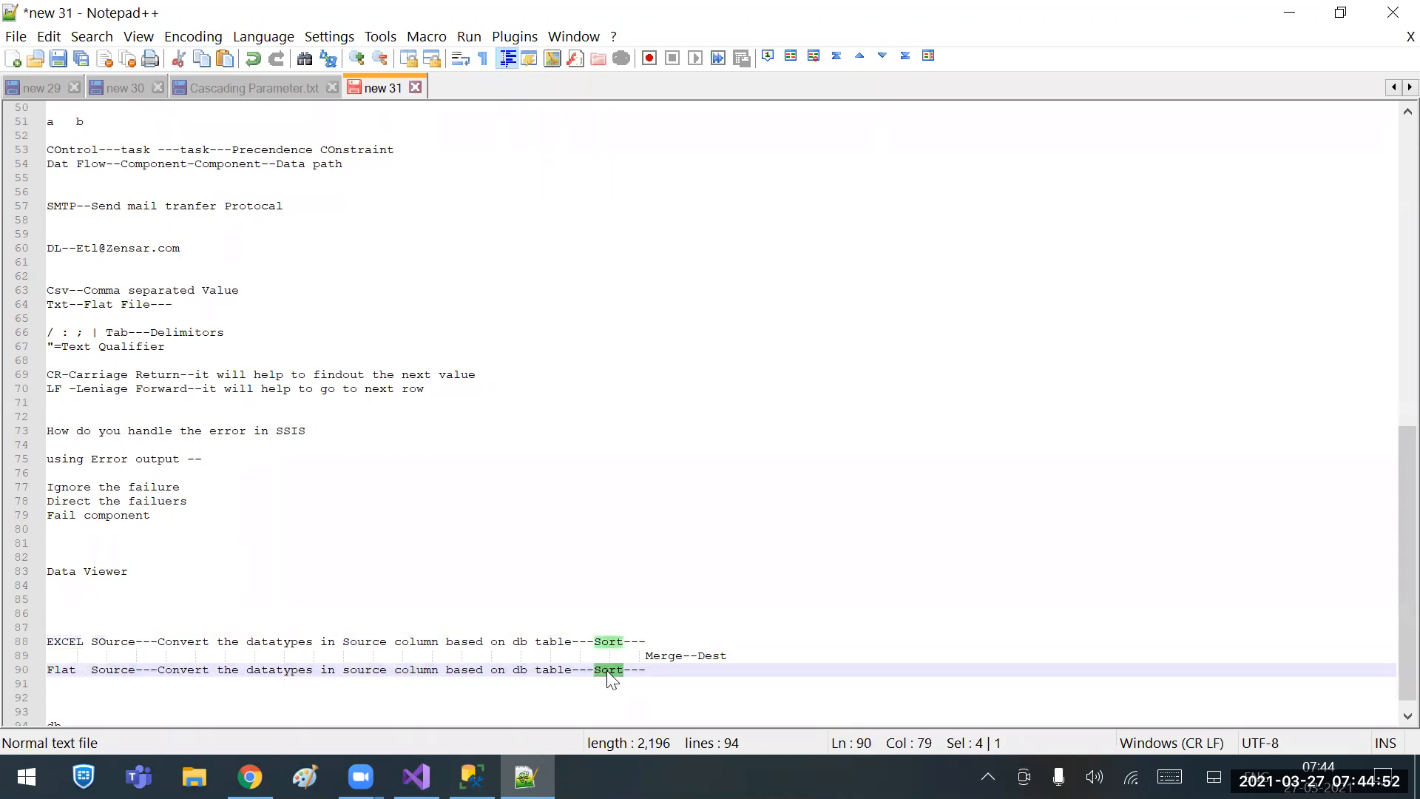
left_click(68, 641)
left_click_drag(79, 641, 137, 641)
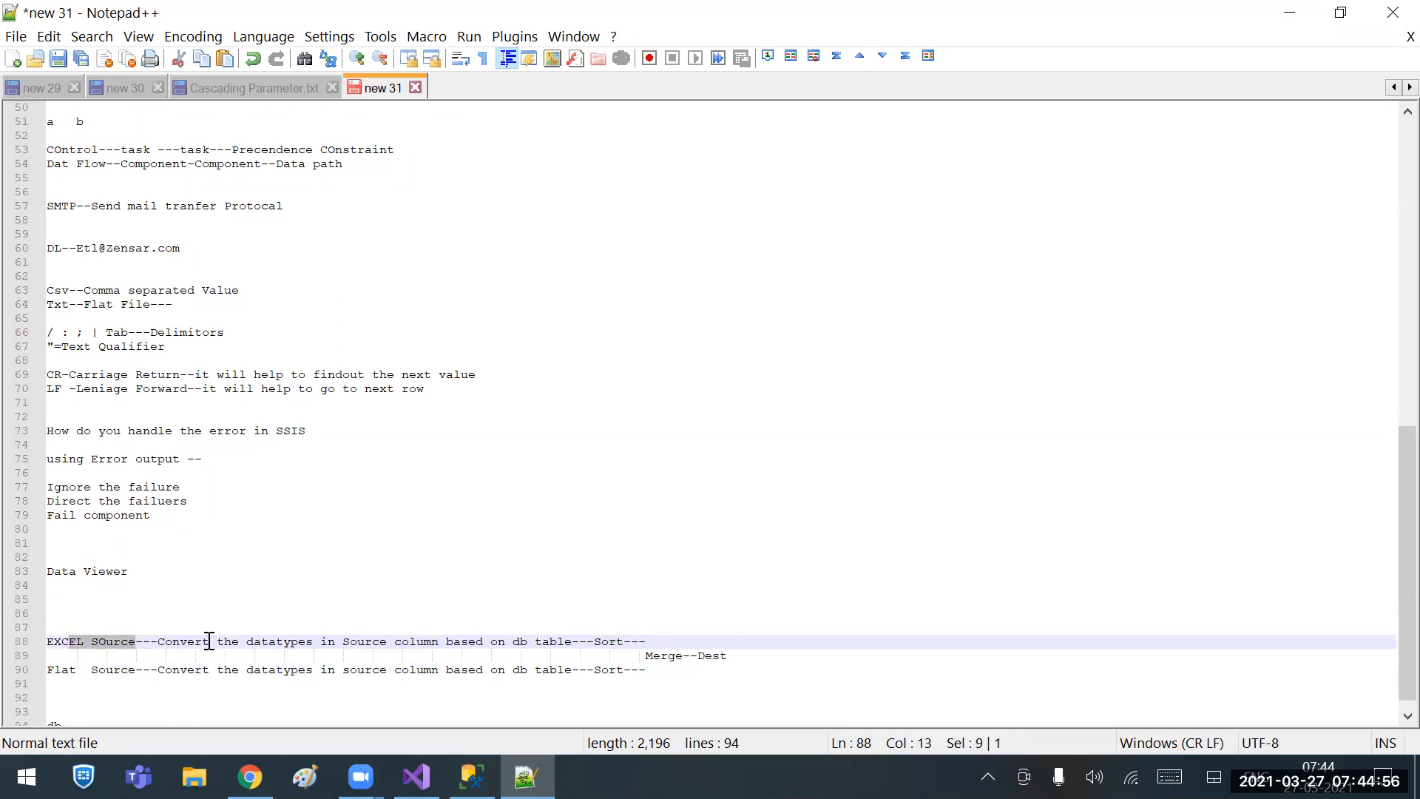
double_click(381, 641)
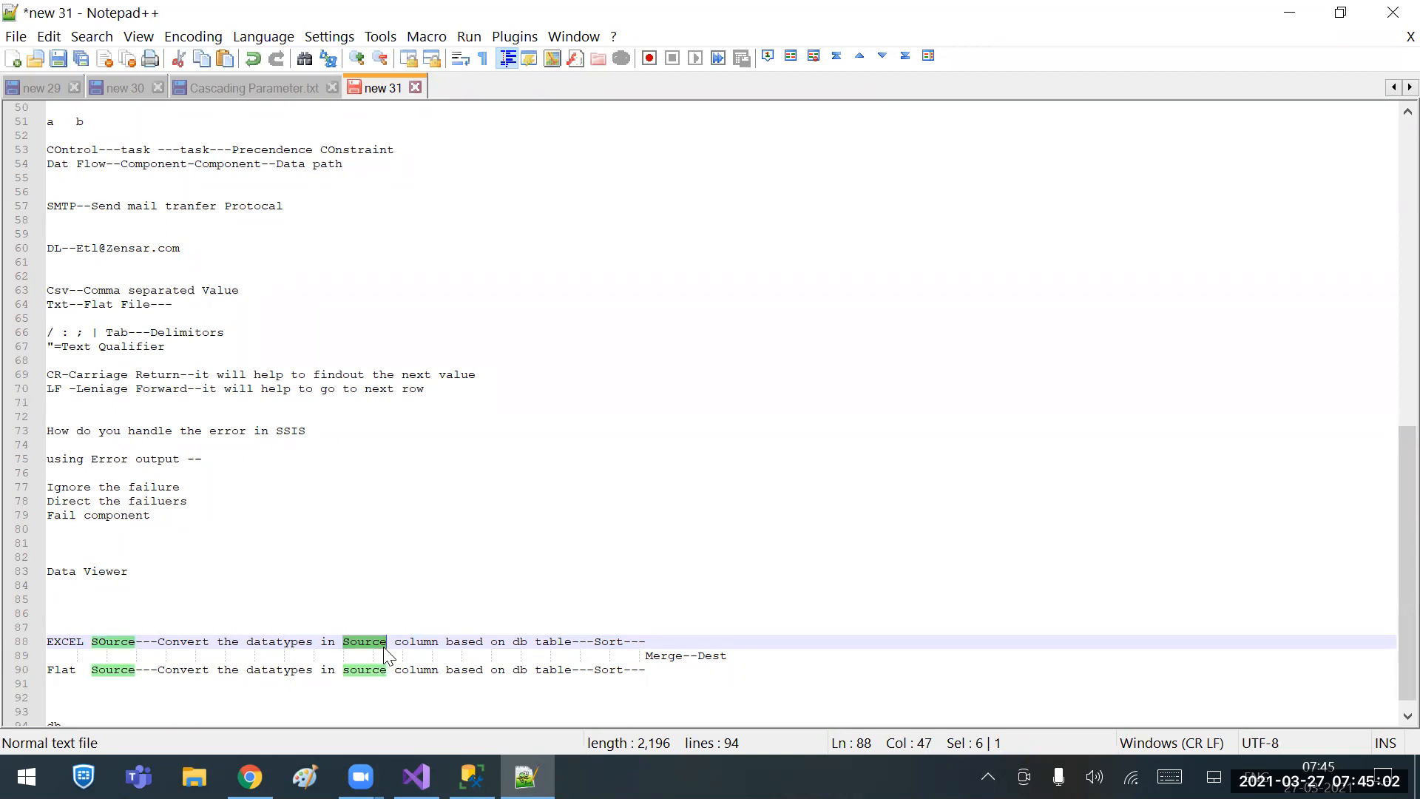
left_click(586, 643)
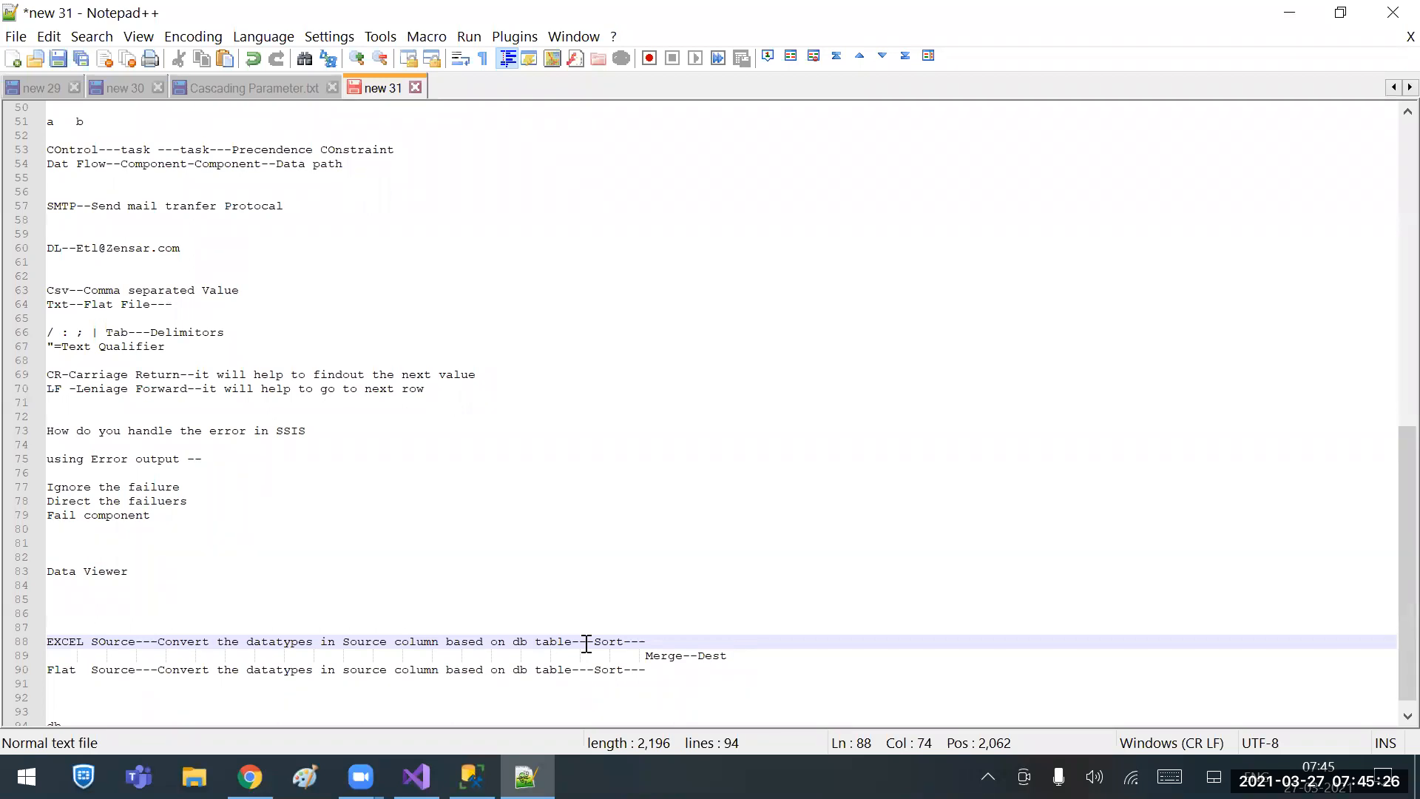
left_click(579, 642)
left_click(579, 671)
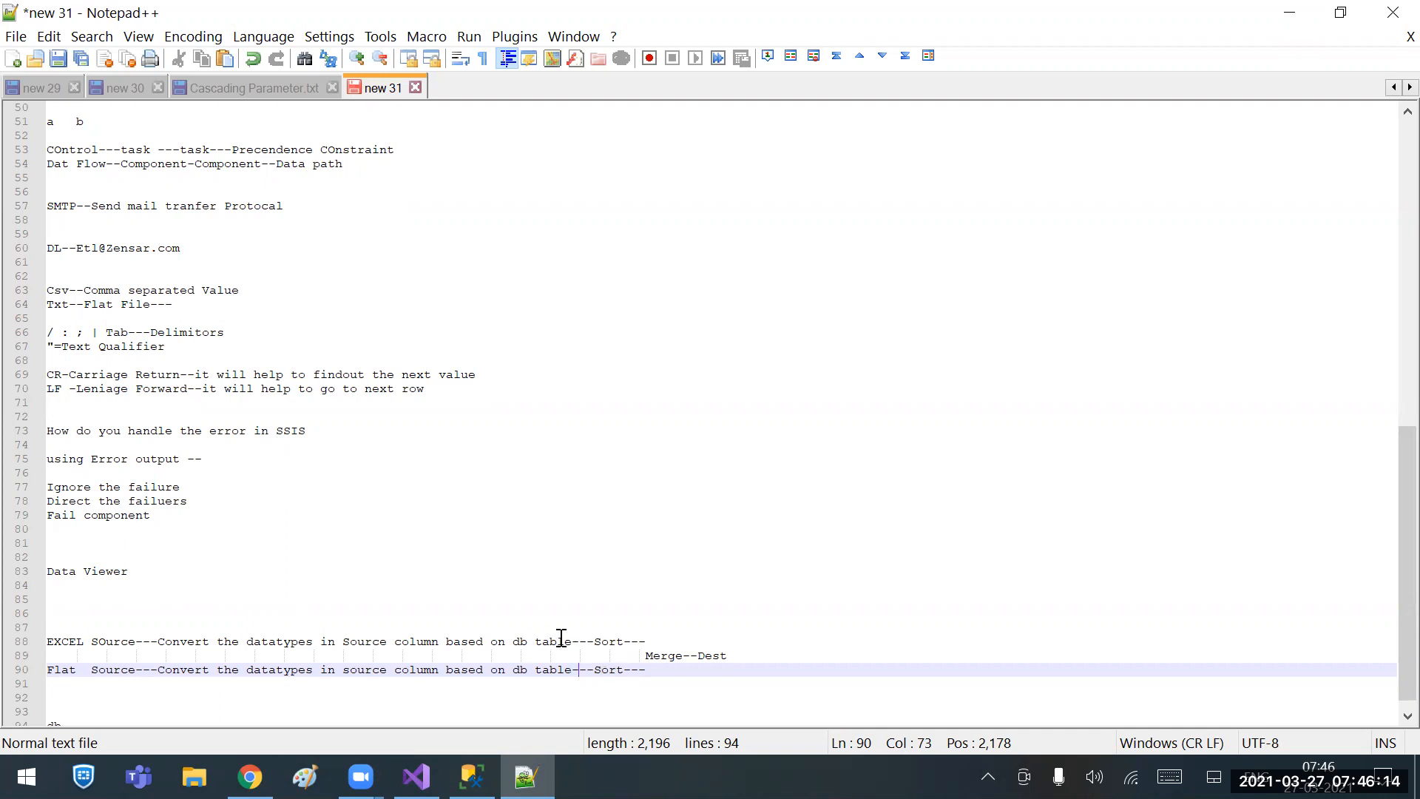
left_click(499, 640)
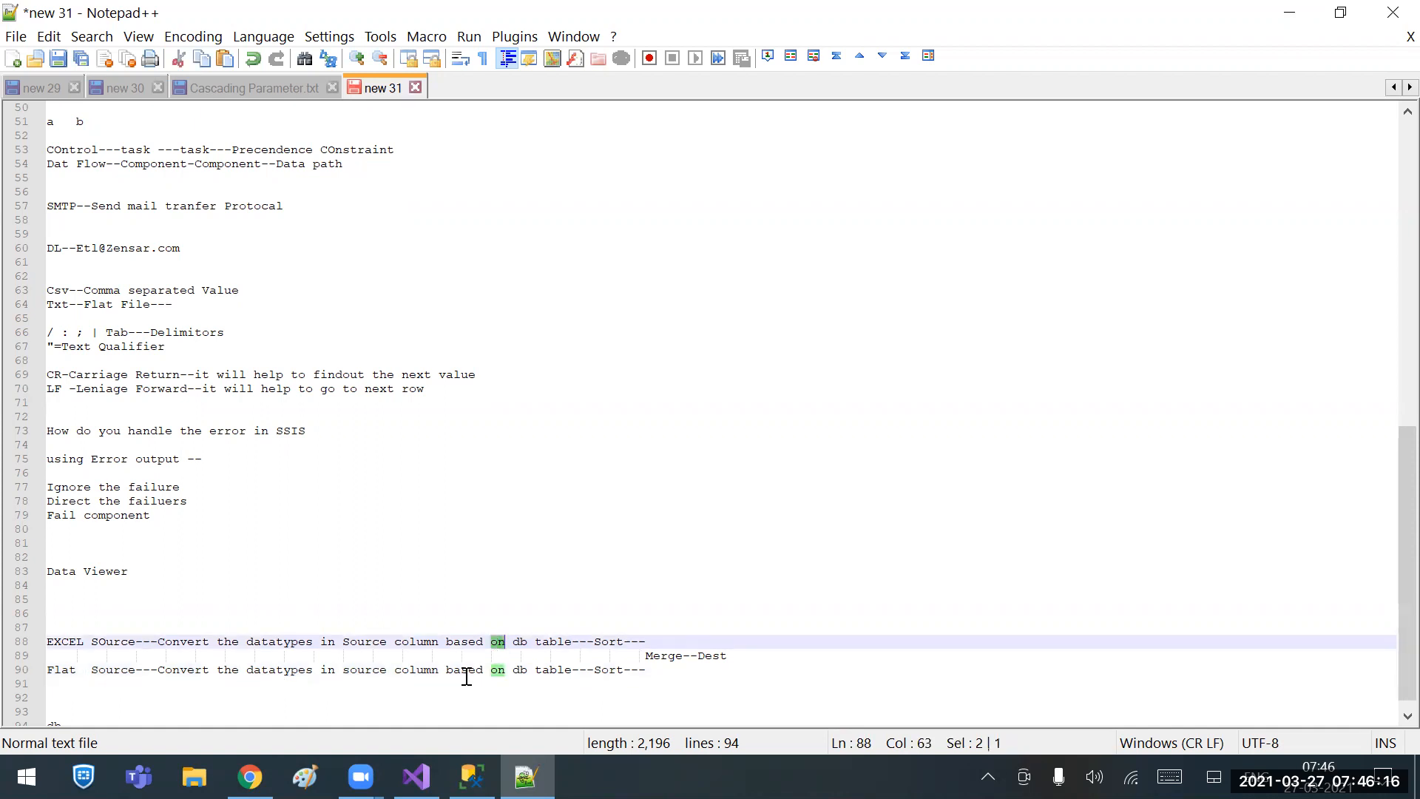
double_click(438, 669)
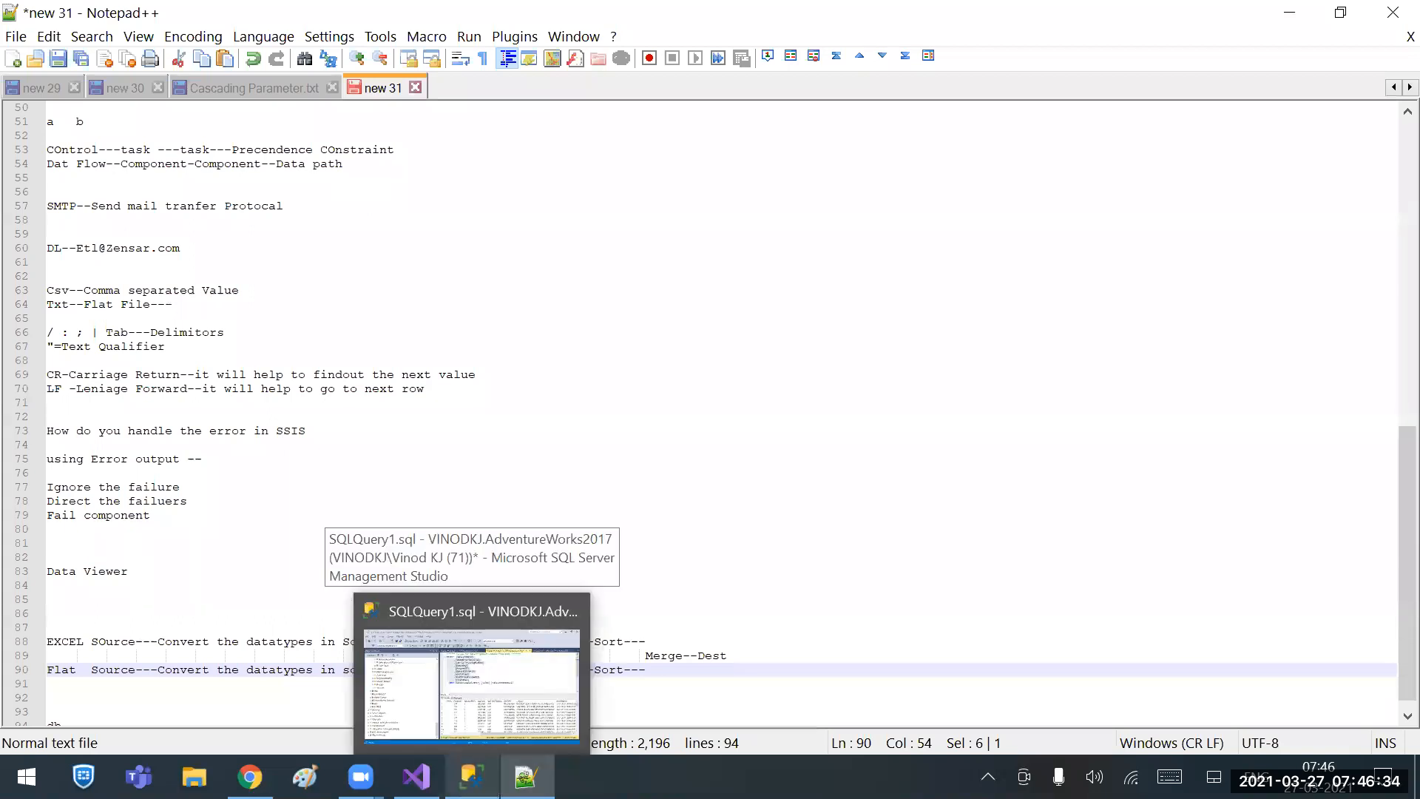
left_click(786, 677)
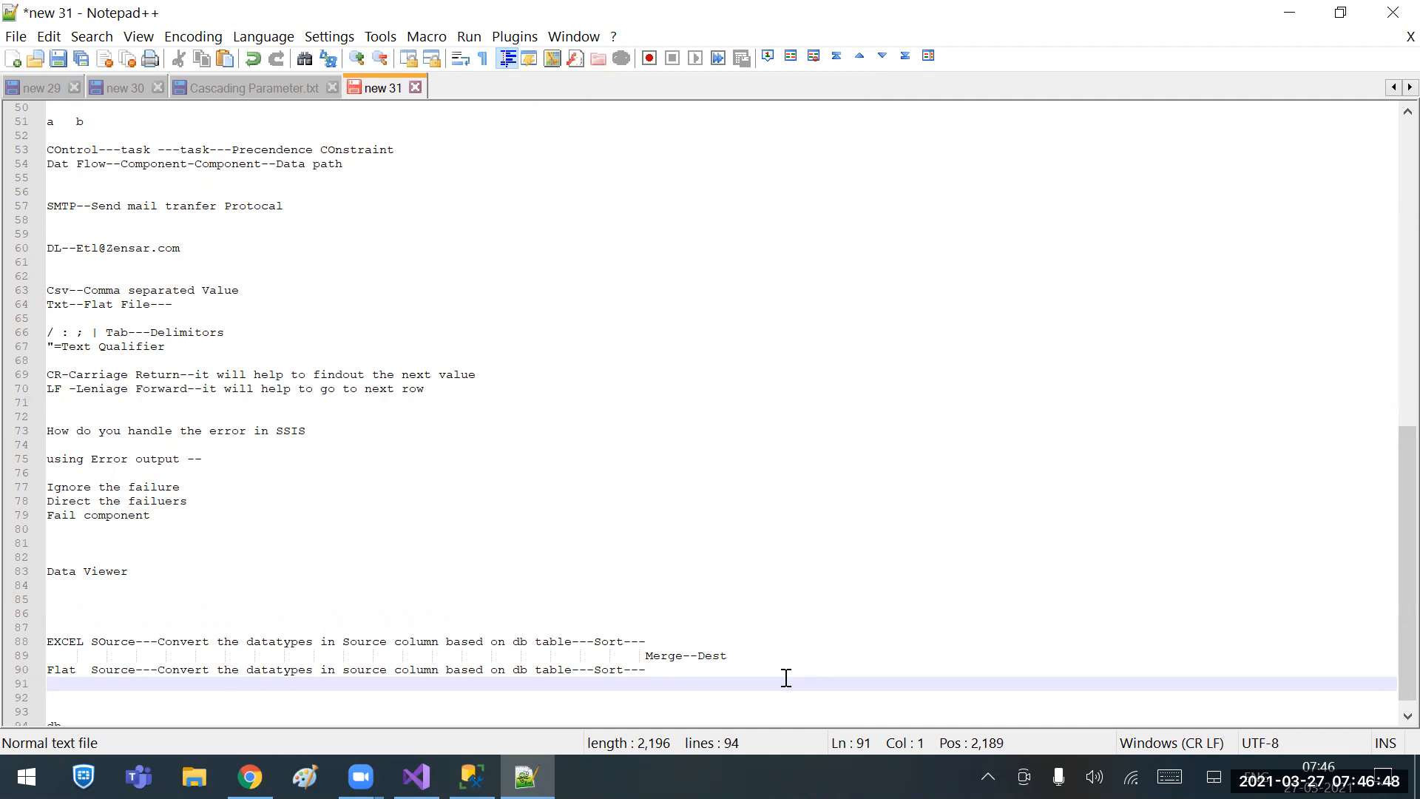
Switch to Visual Studio and look over the Merge component in the Package1 data flow, comparing it with the notes.
left_click(417, 776)
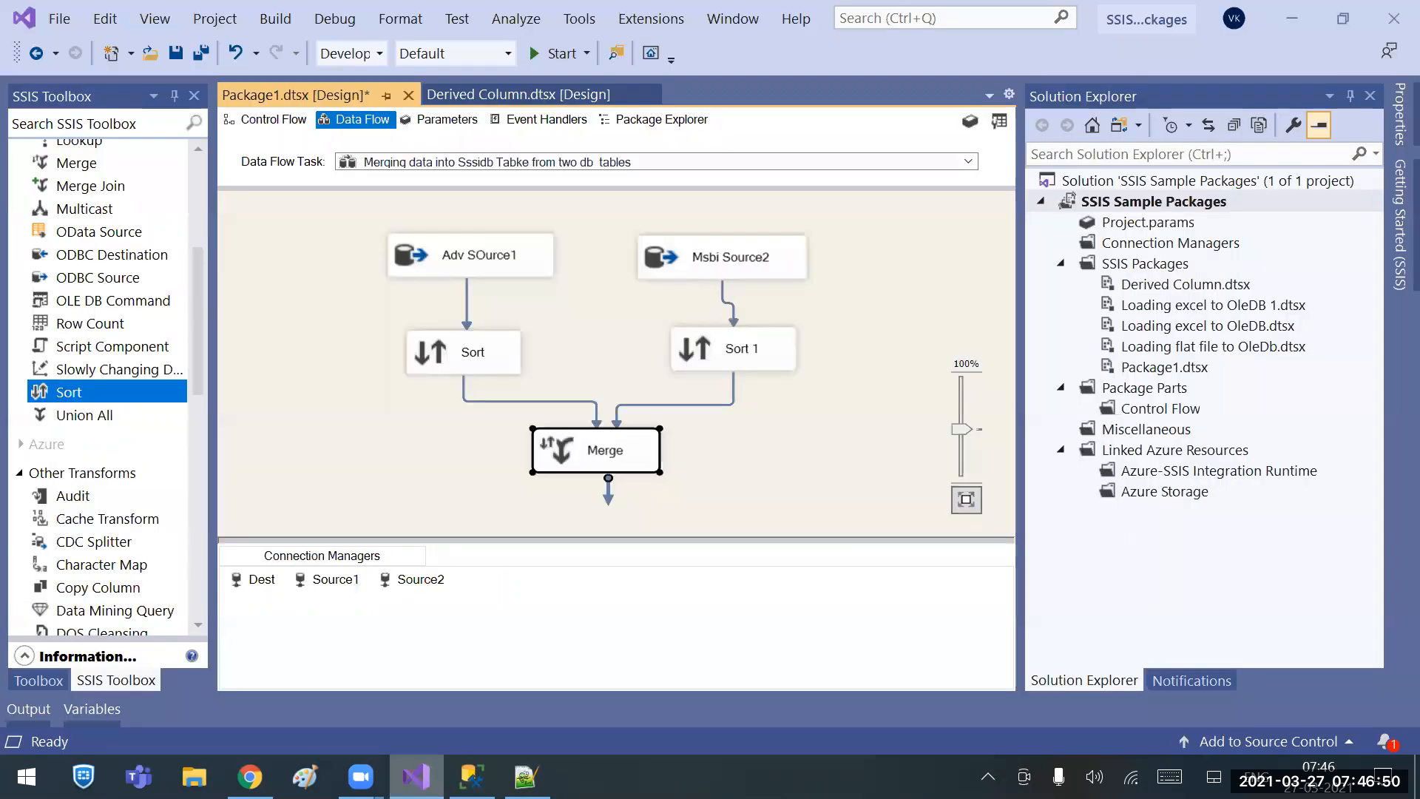
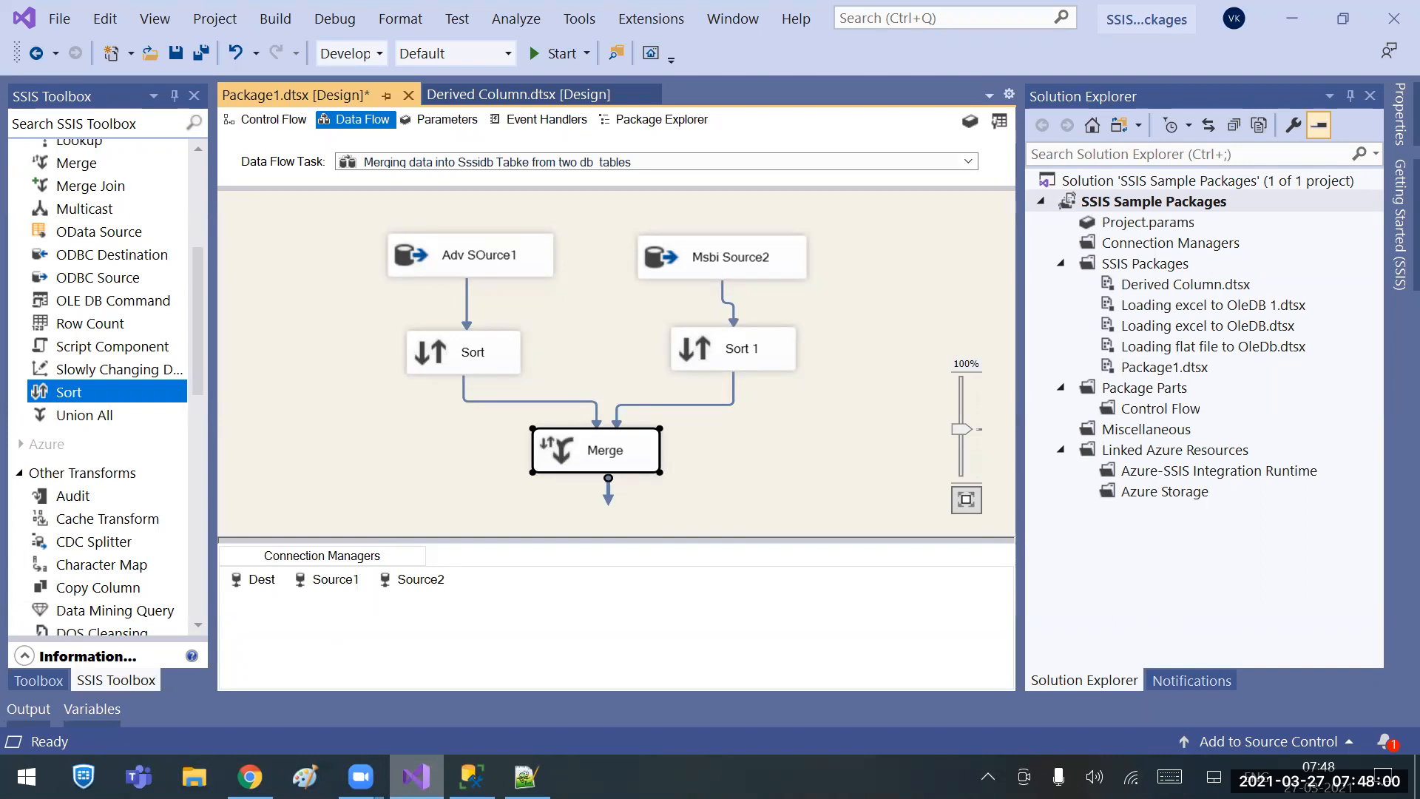
left_click(525, 776)
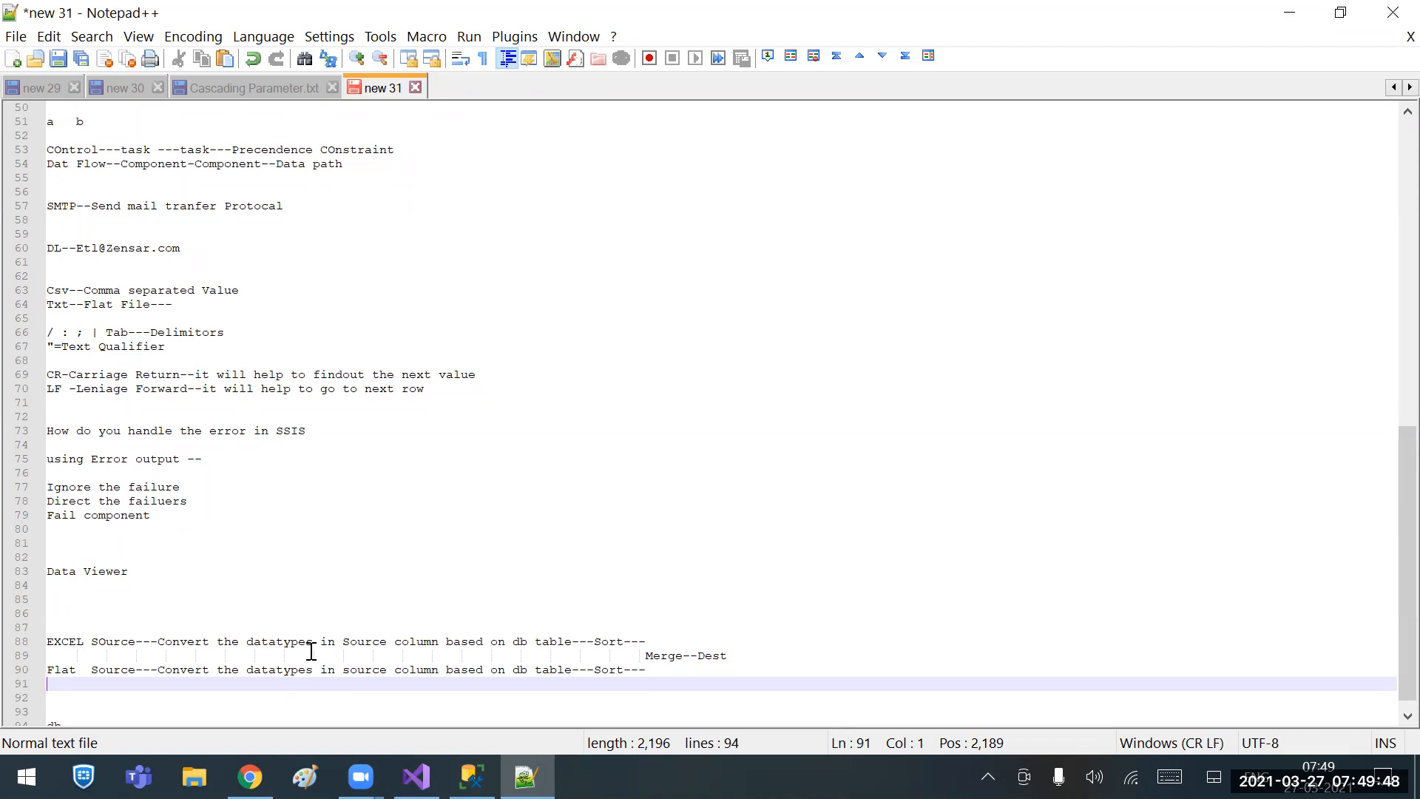
key("alt+Tab")
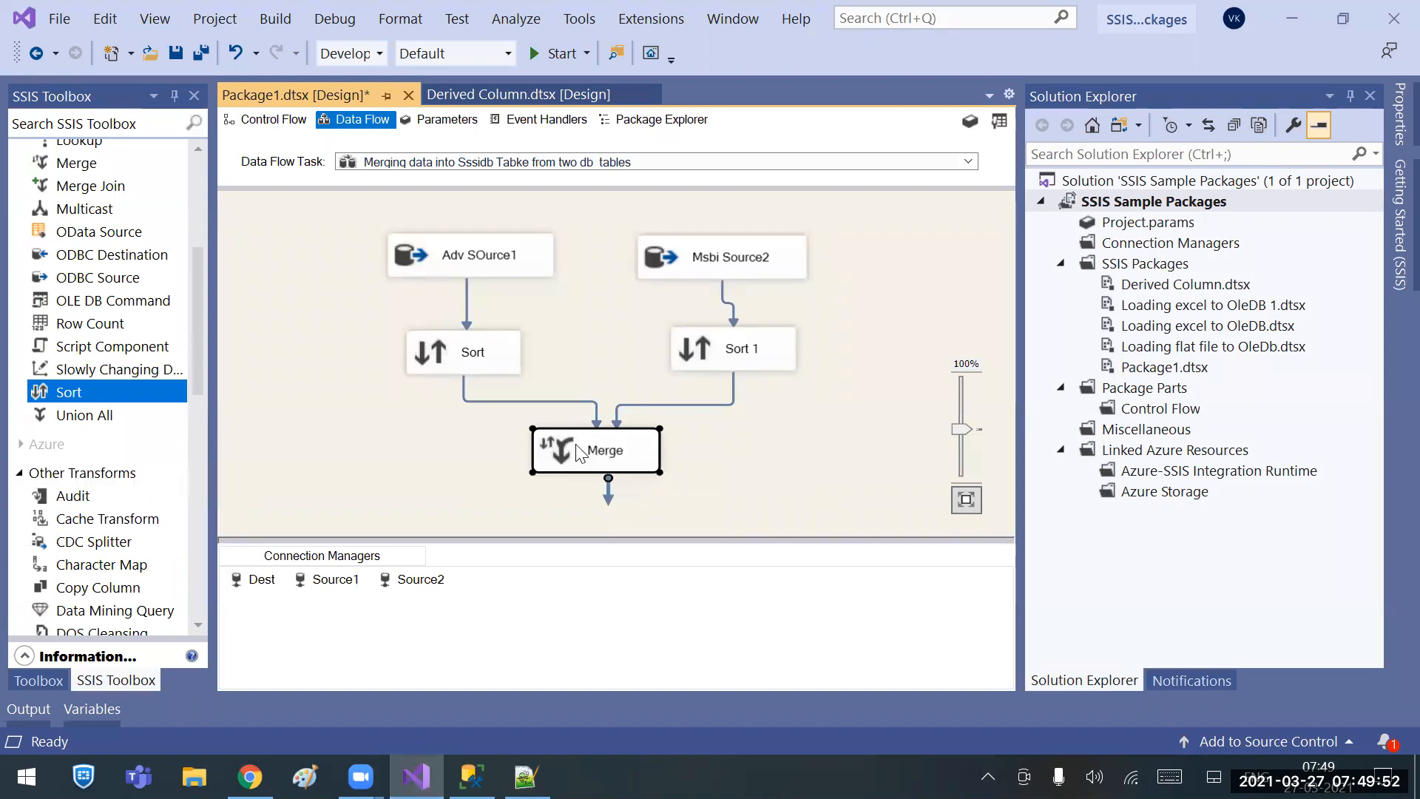
left_click(744, 457)
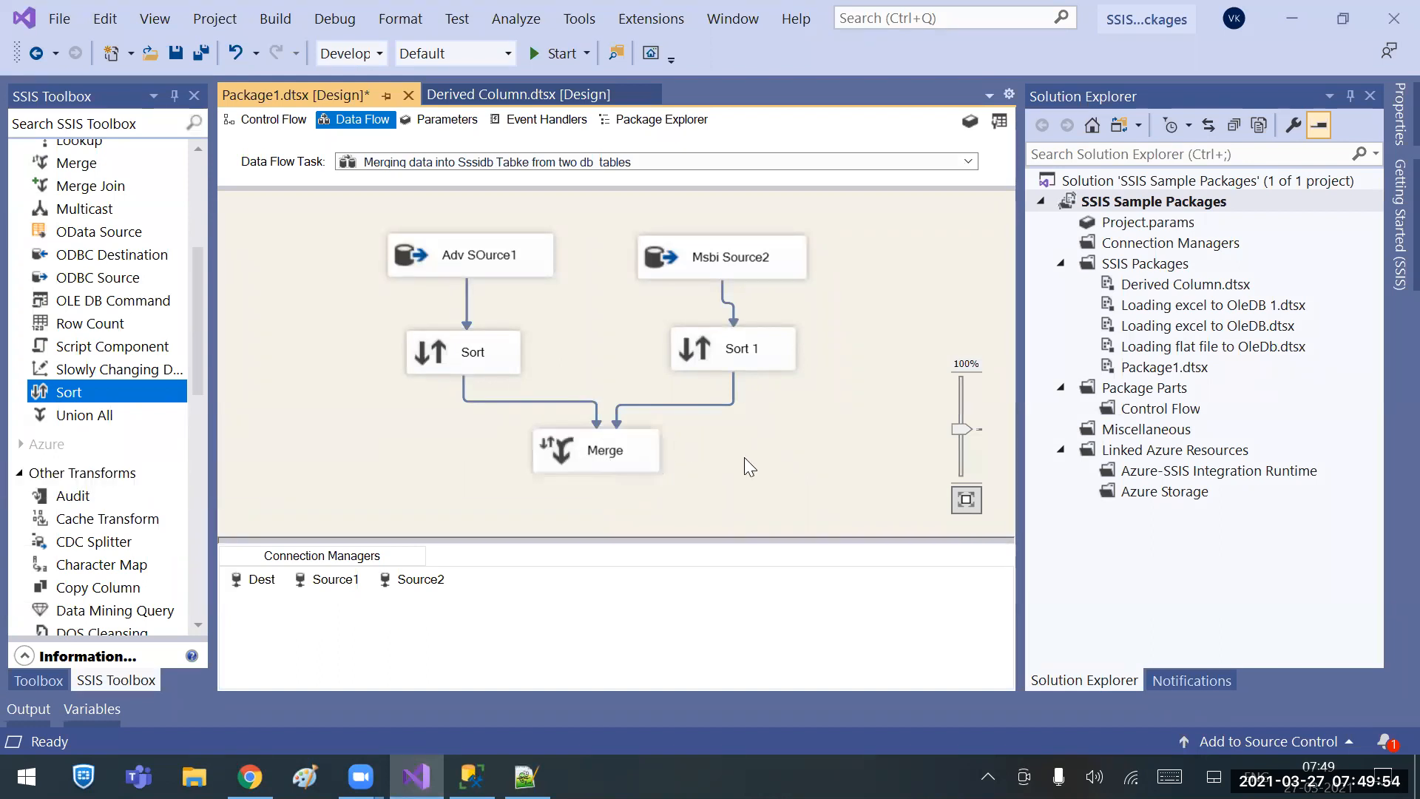
left_click(574, 454)
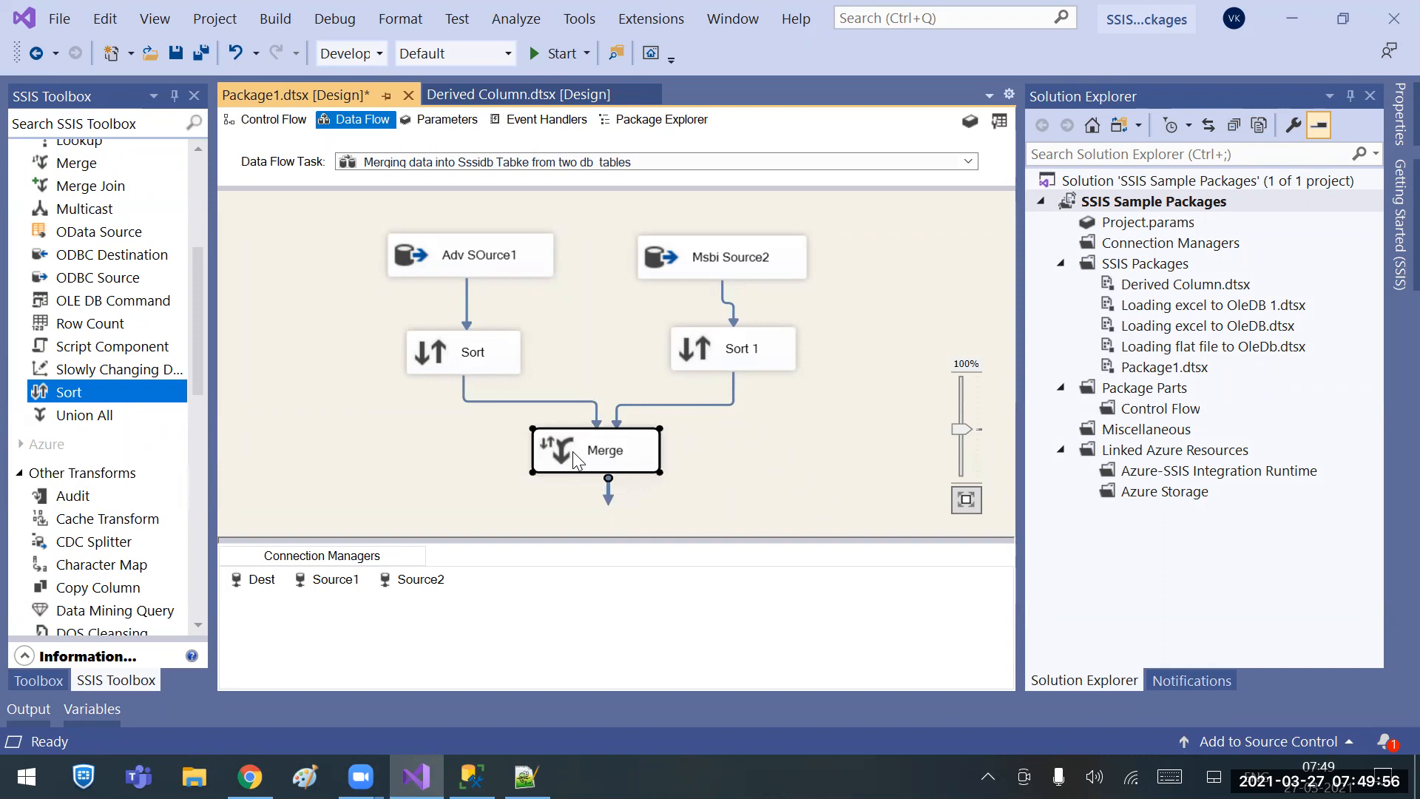
left_click(721, 451)
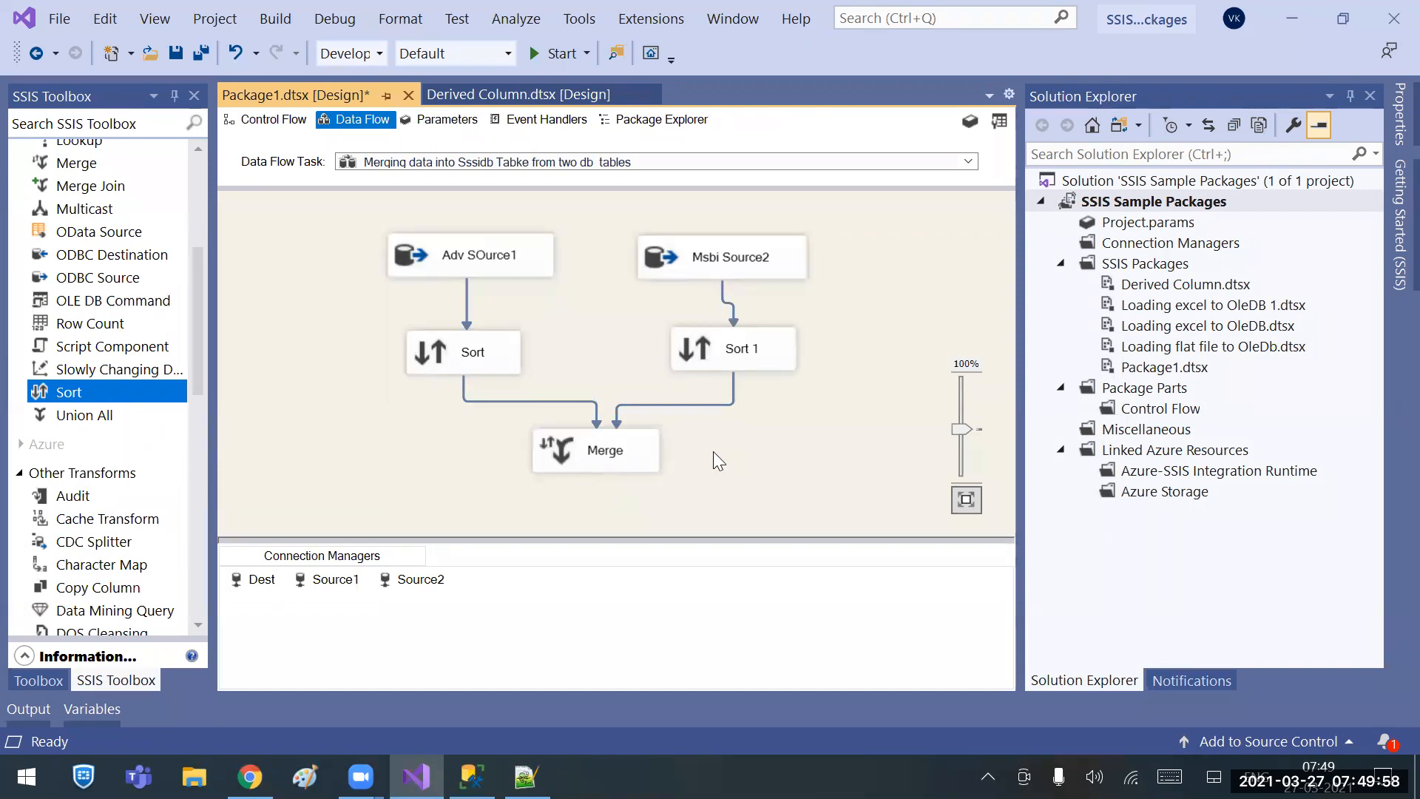
left_click(621, 457)
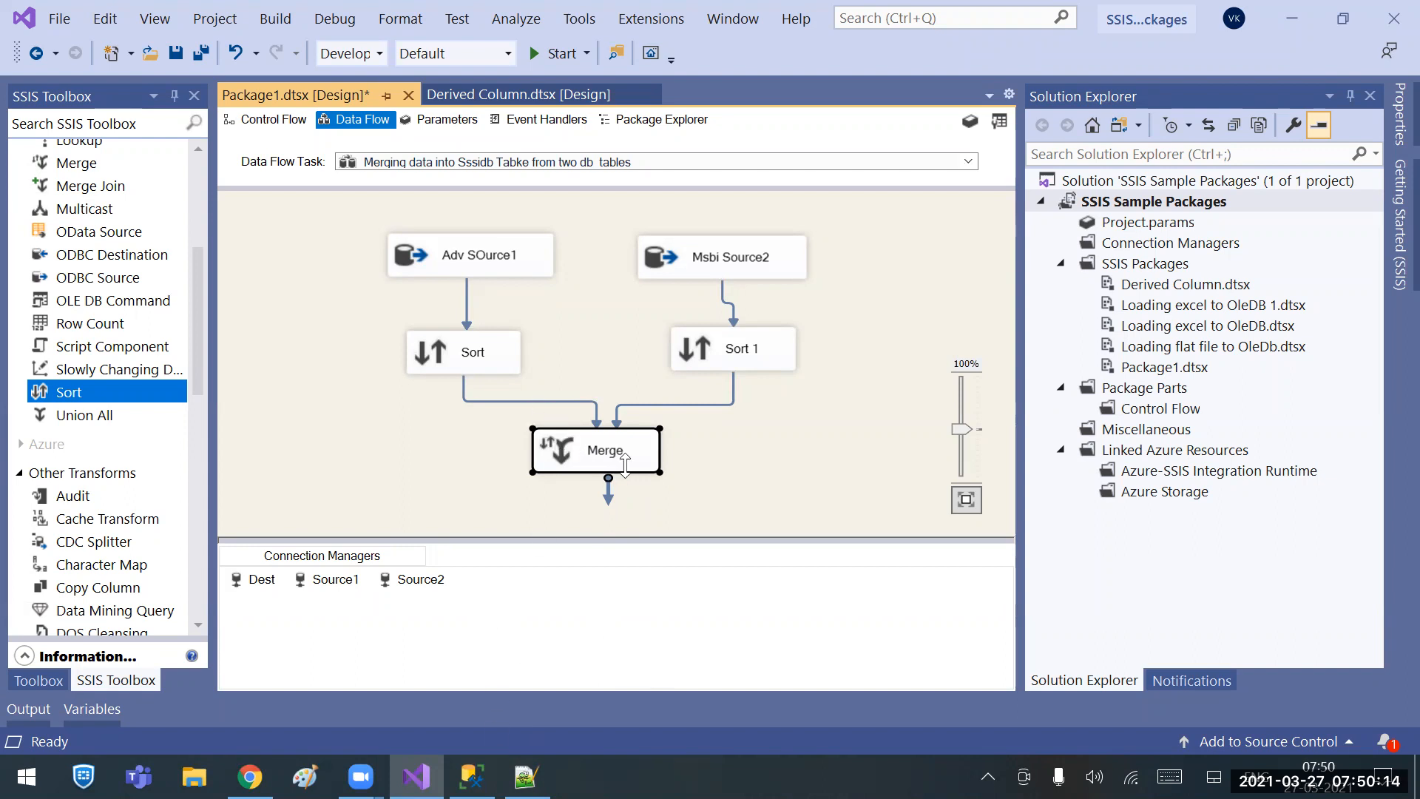
Examine the Merge transformation's column mappings between the two sorted inputs coming from Adv SOurce1 and Msbi Source2.
left_click(762, 482)
double_click(574, 453)
left_click(844, 745)
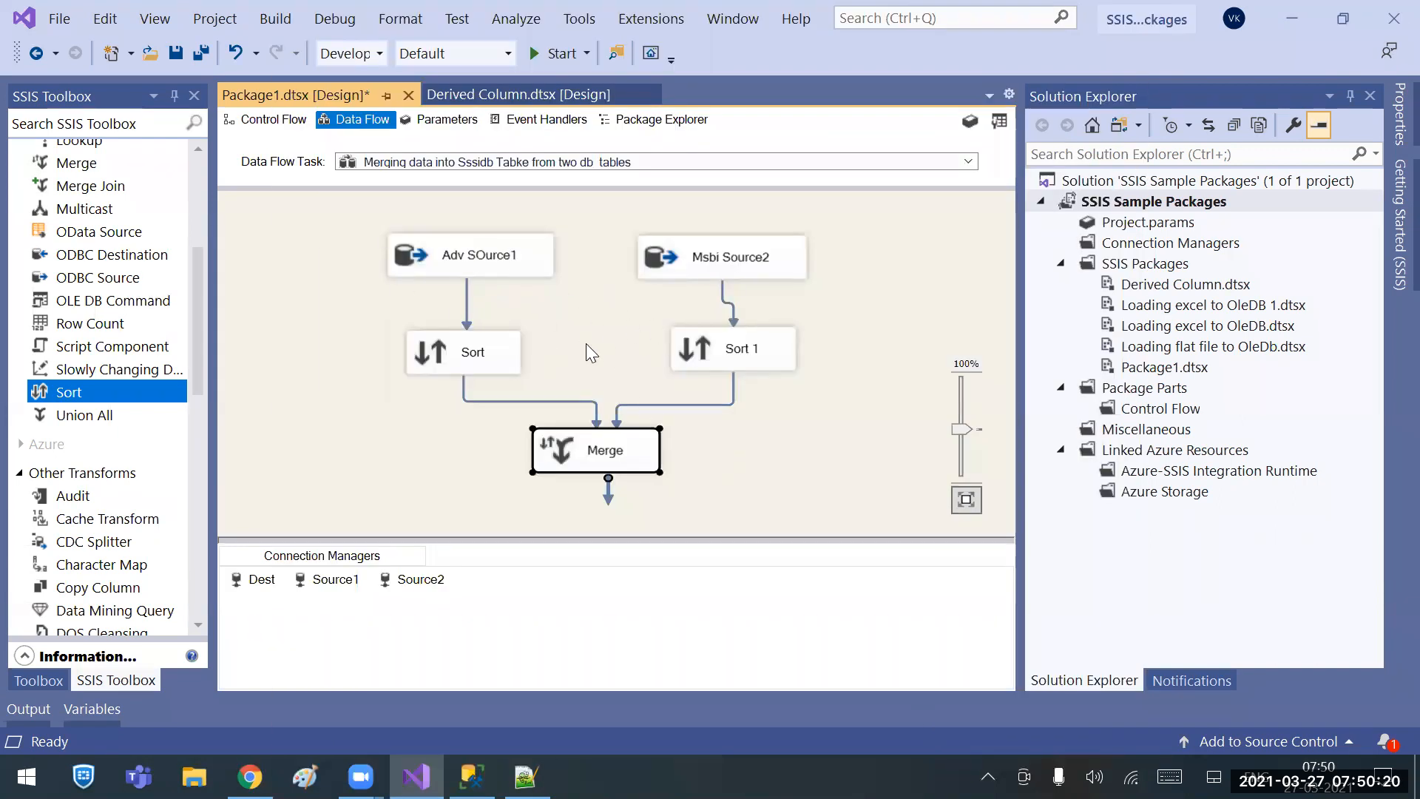
left_click(453, 251)
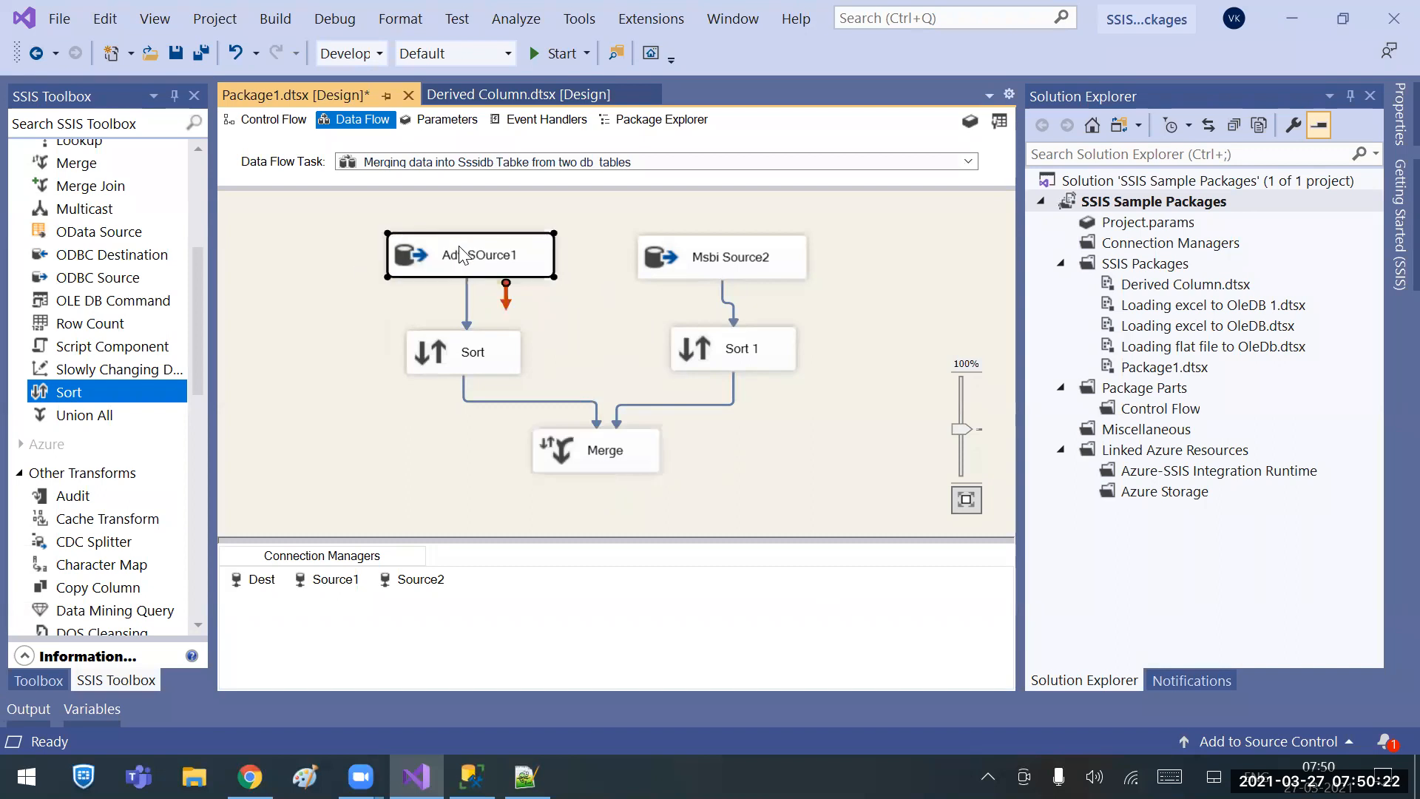
left_click(742, 256)
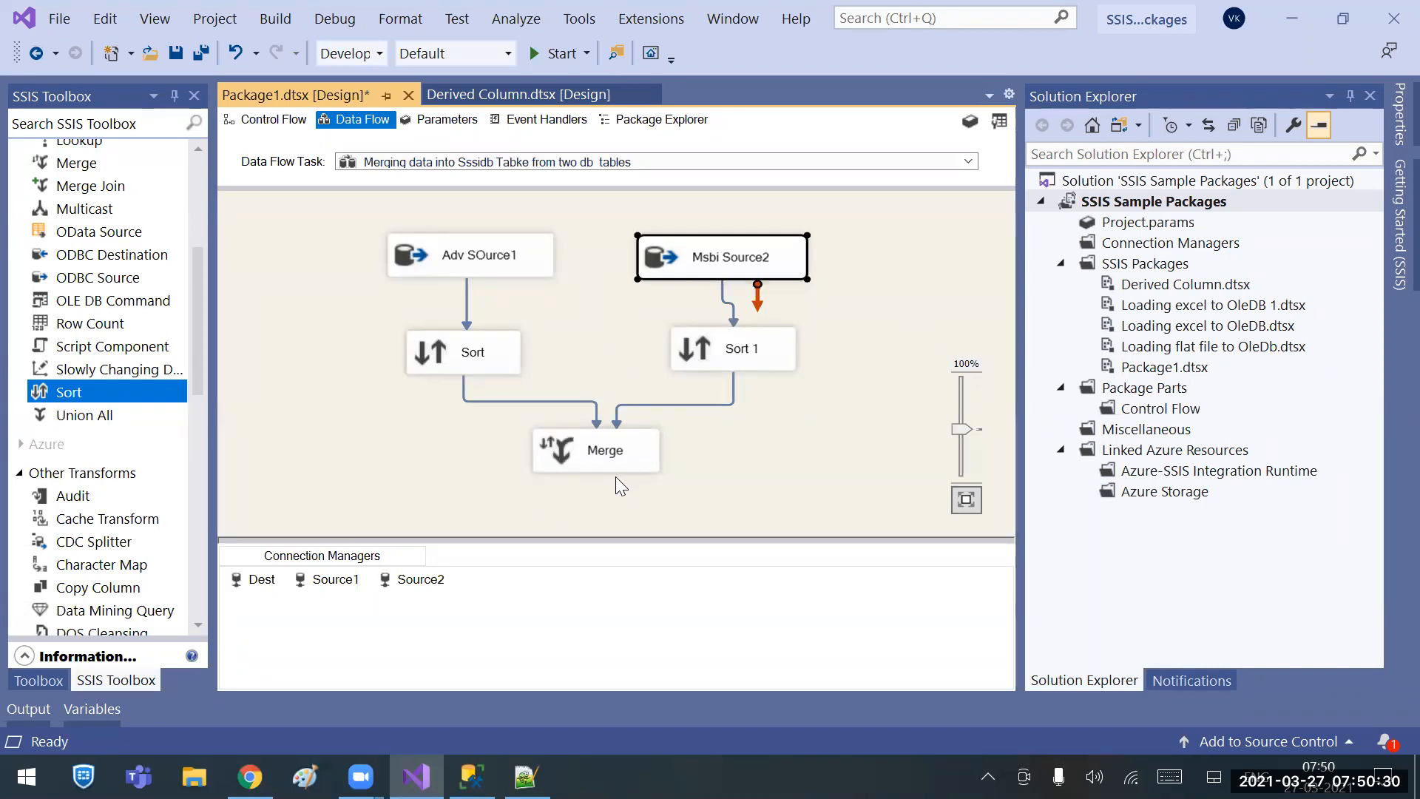
double_click(609, 438)
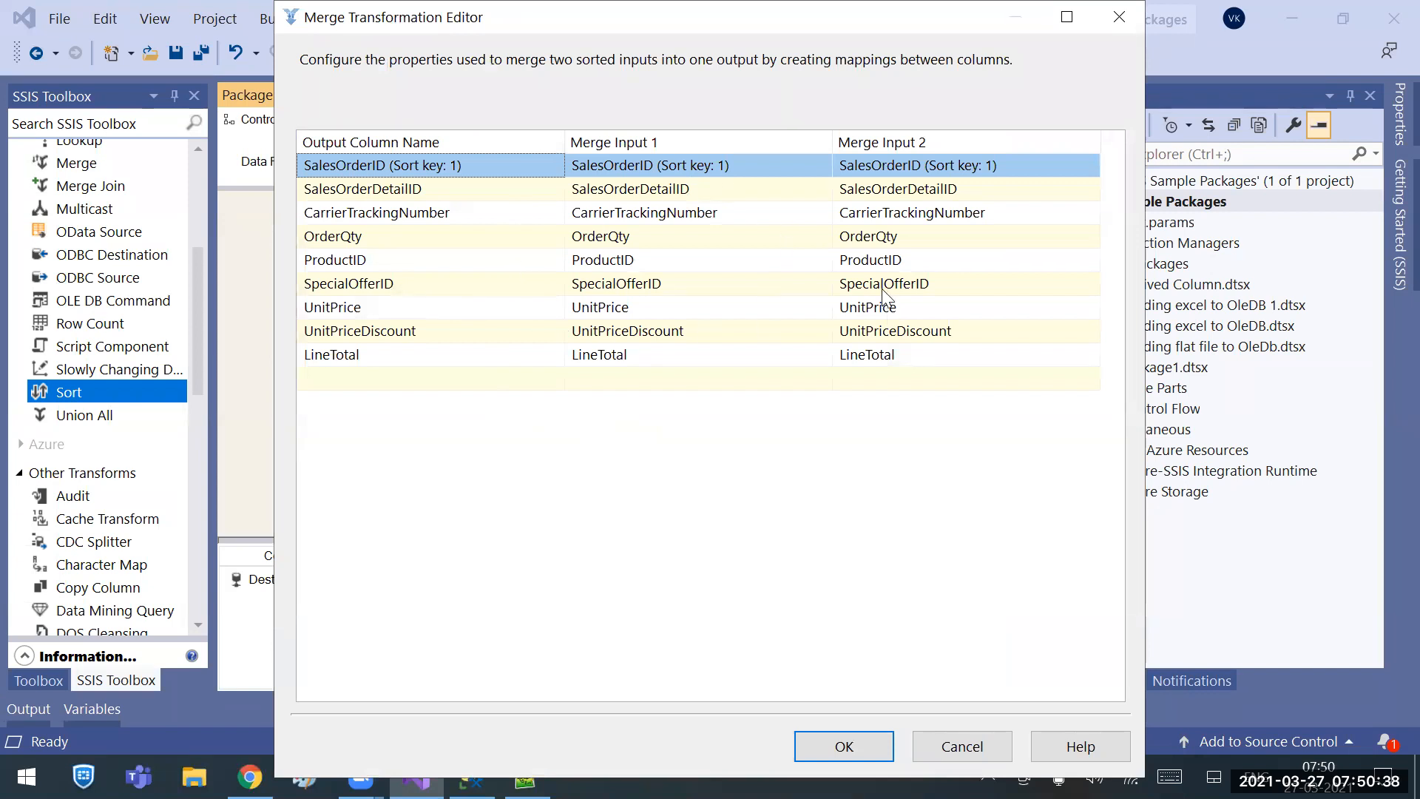
mouse_move(885, 290)
left_click(887, 744)
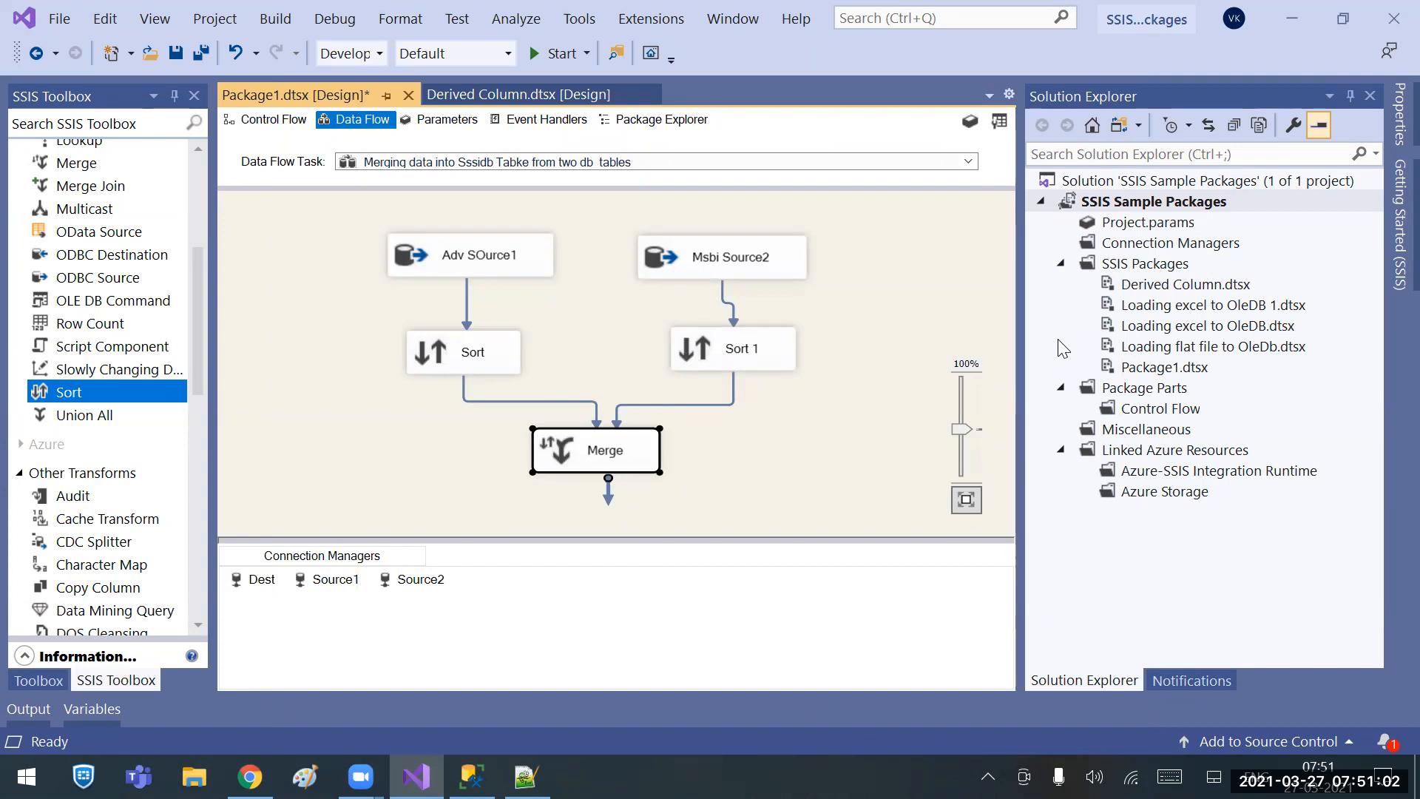
Enlarge the data flow design surface by narrowing Solution Explorer and shrinking the Connection Managers area.
left_click_drag(1019, 559, 1134, 559)
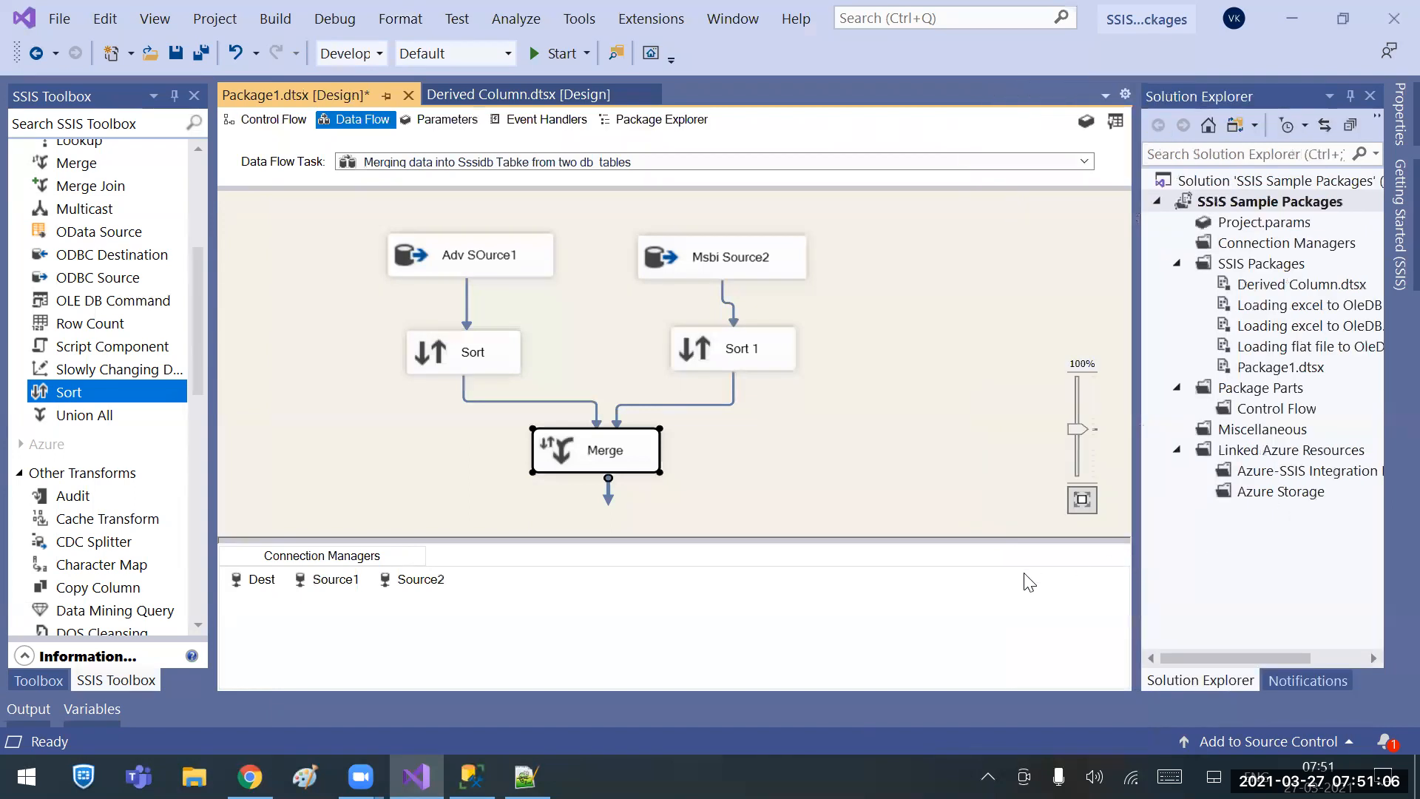
left_click_drag(973, 542, 974, 619)
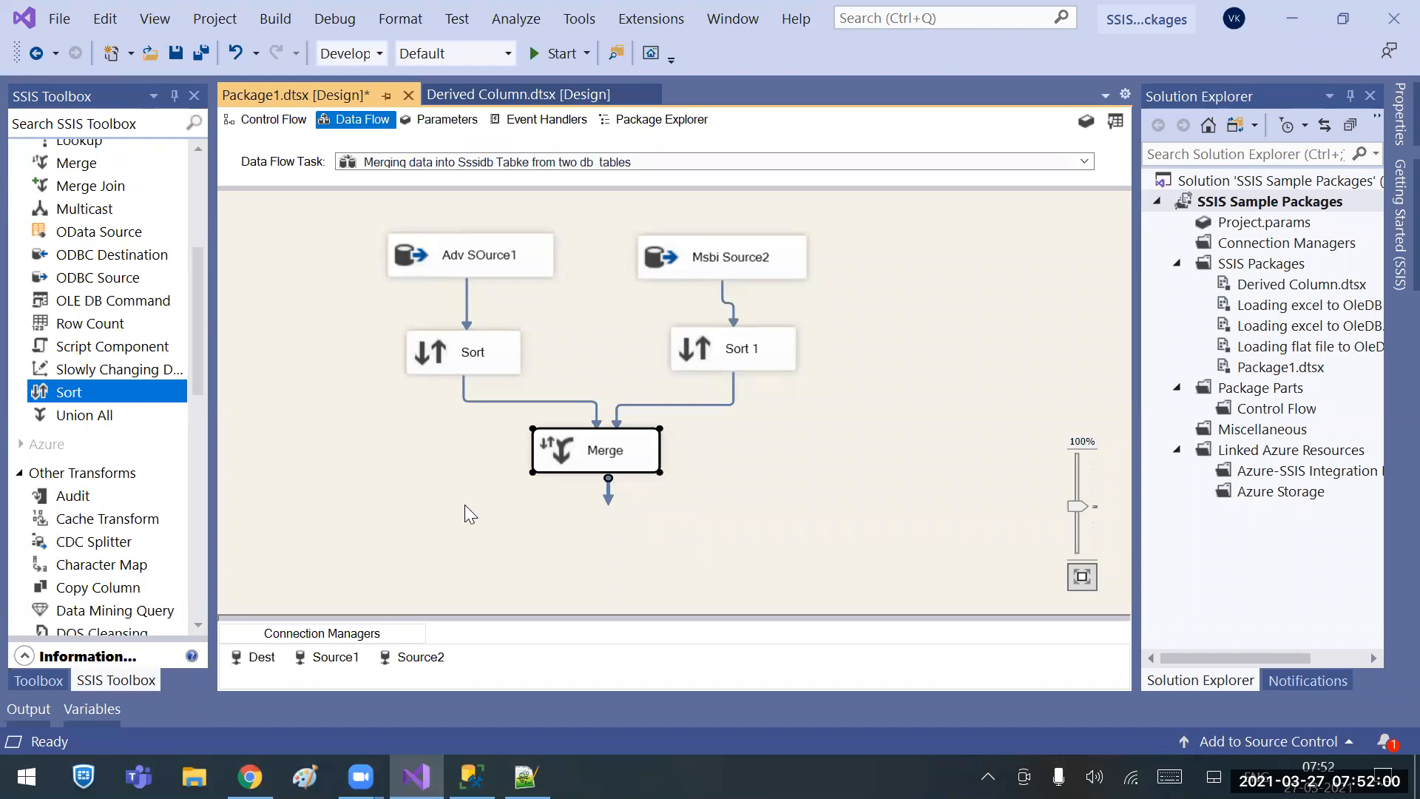
Trace the data flow from Adv SOurce1 and Msbi Source2 through the sorted branches to Merge.
left_click(467, 347)
left_click(502, 225)
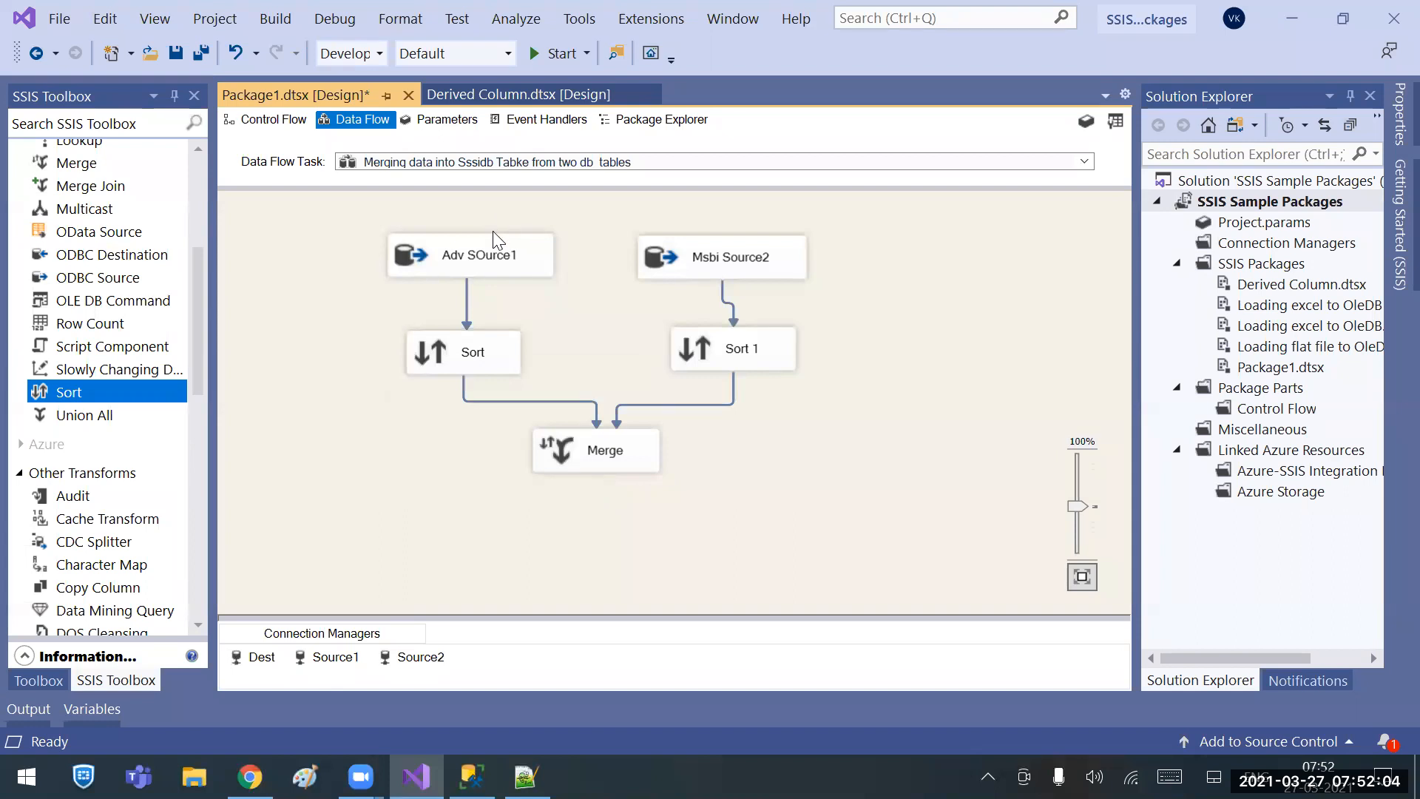
left_click(738, 261)
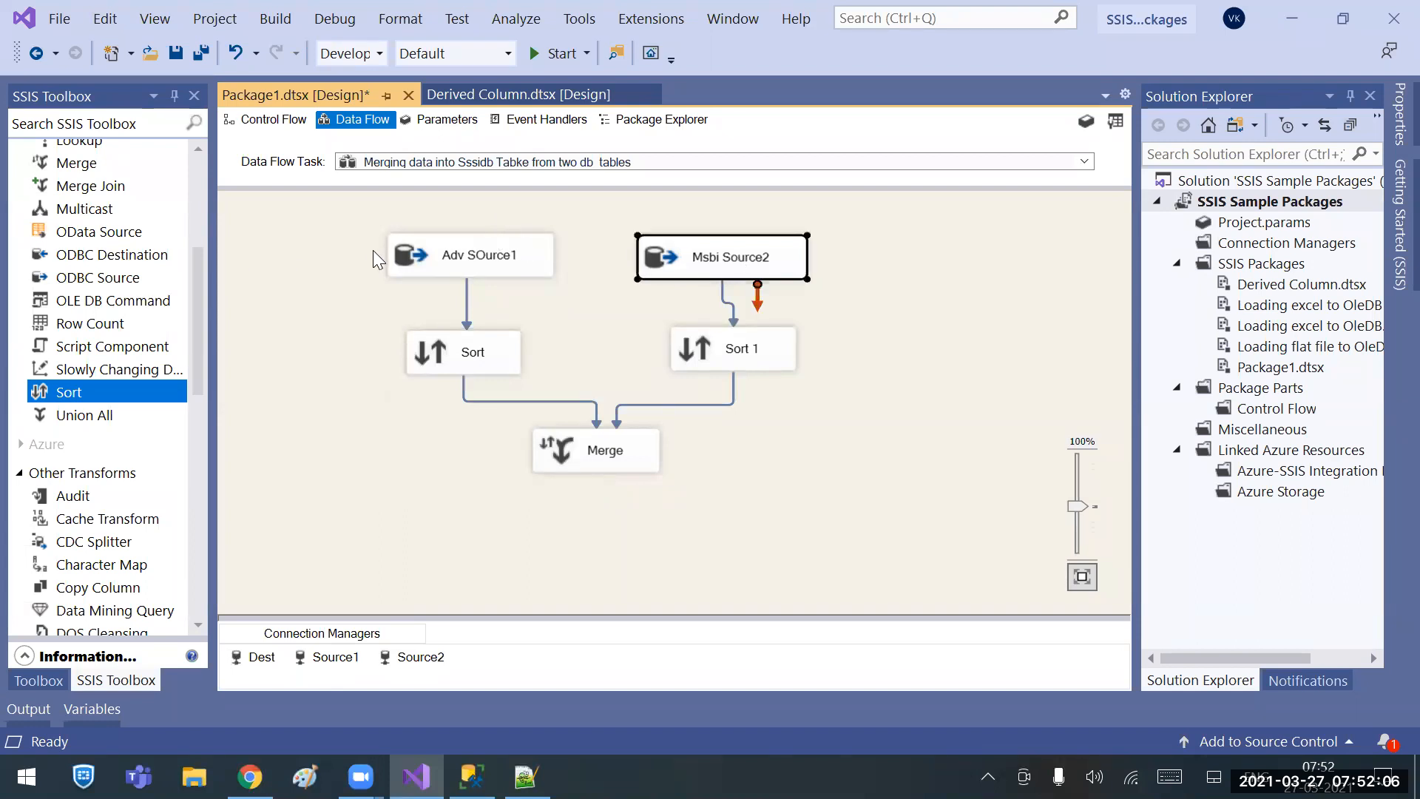
left_click(412, 257)
left_click(784, 269)
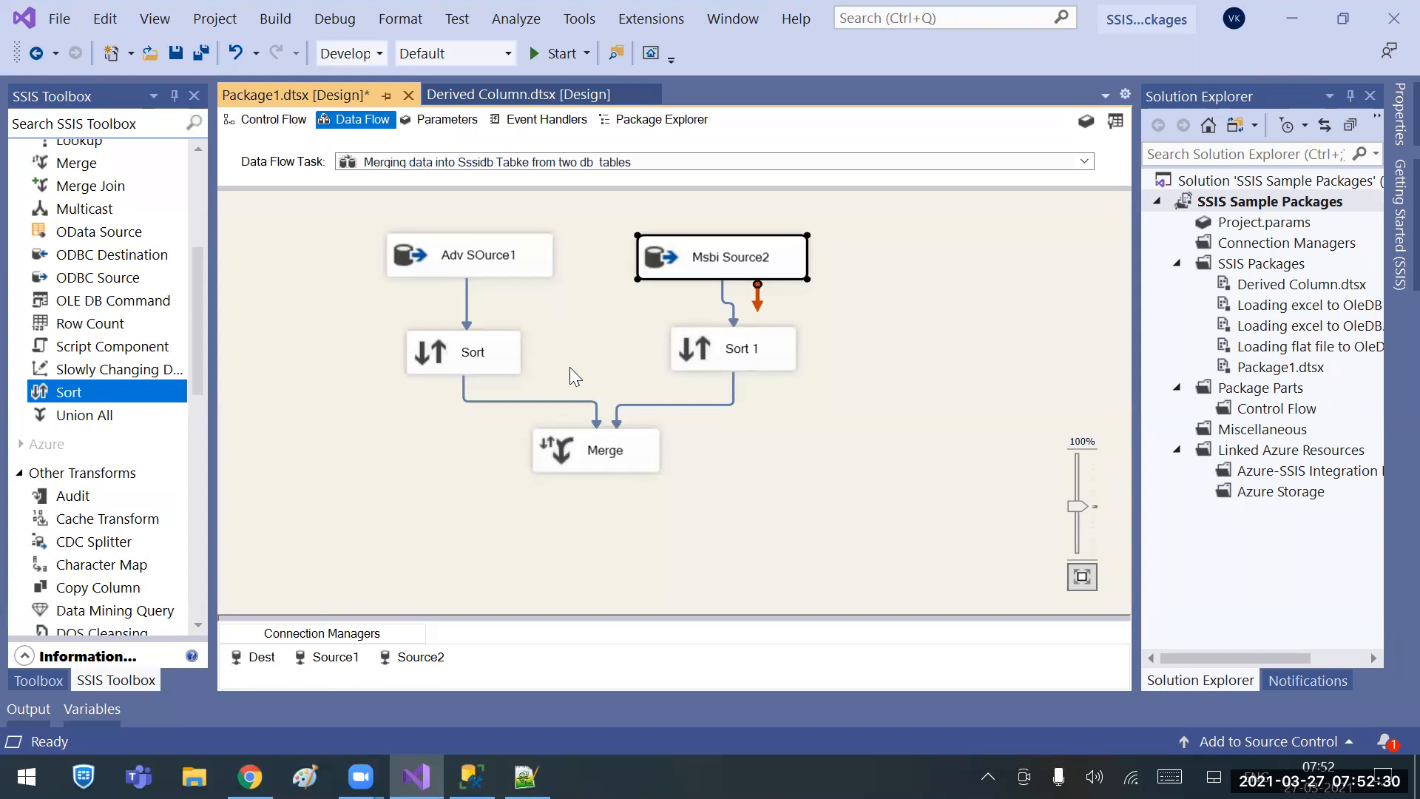
left_click(579, 452)
left_click(480, 260)
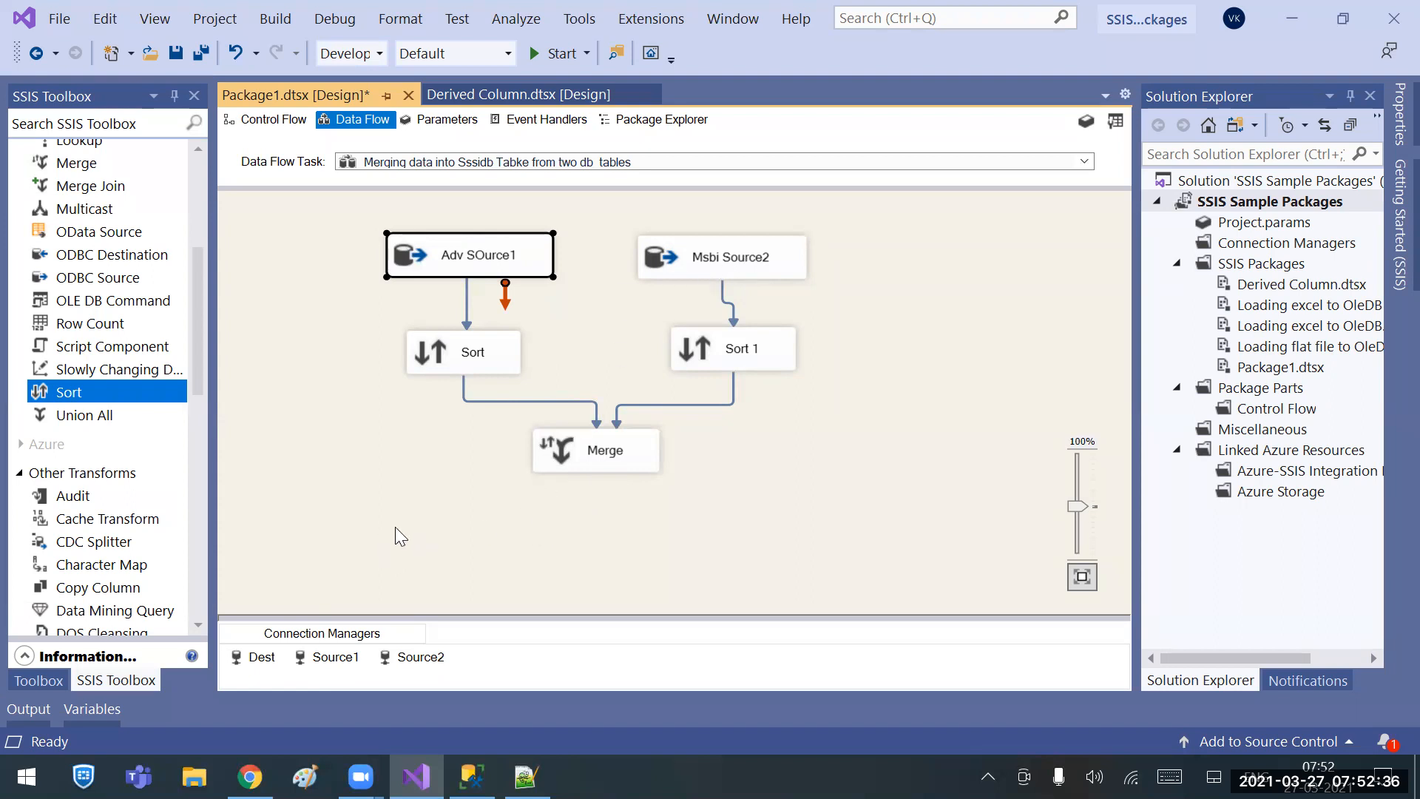
left_click(592, 462)
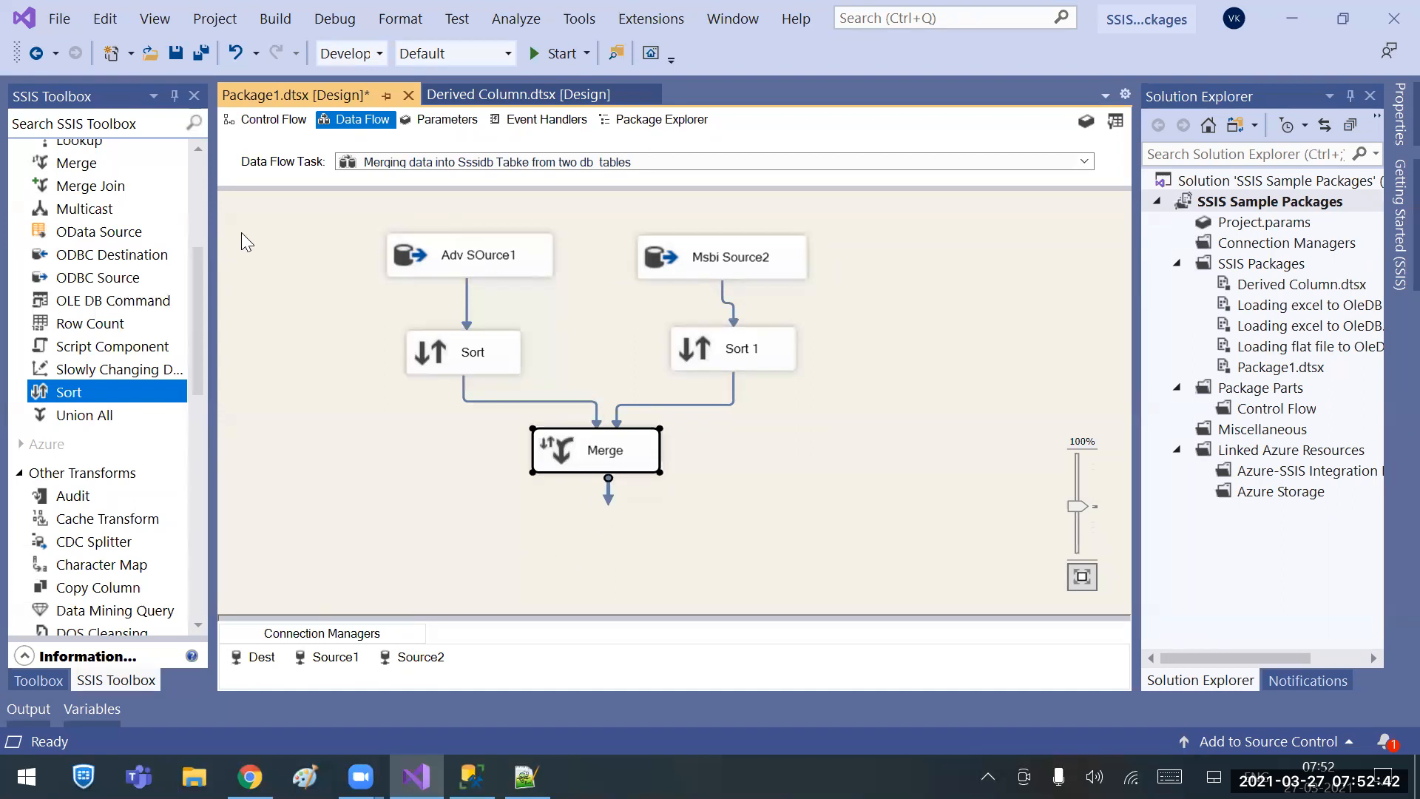
Add a Derived Column transformation below Merge and connect Merge's output to it.
left_click(198, 218)
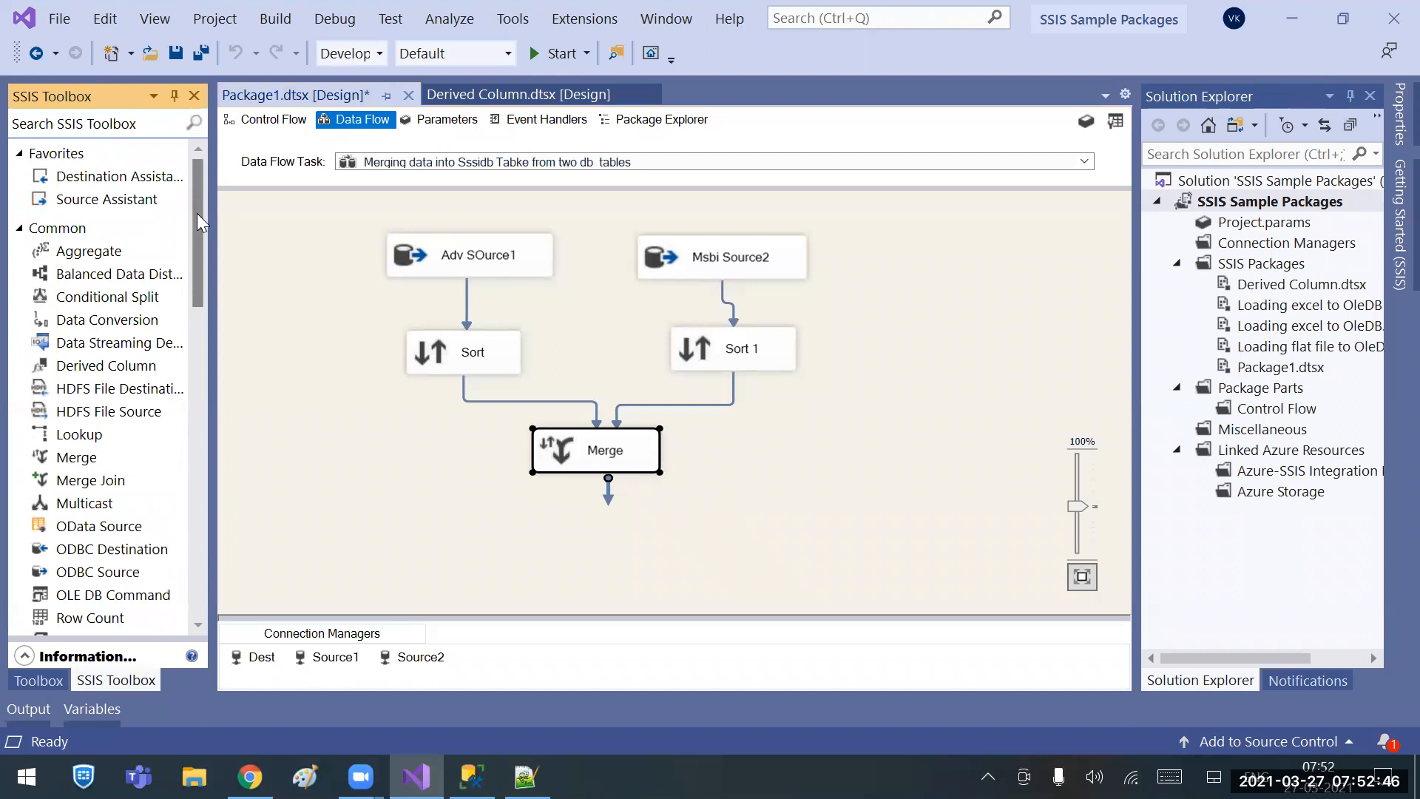
left_click_drag(111, 373, 548, 538)
left_click_drag(607, 477, 614, 531)
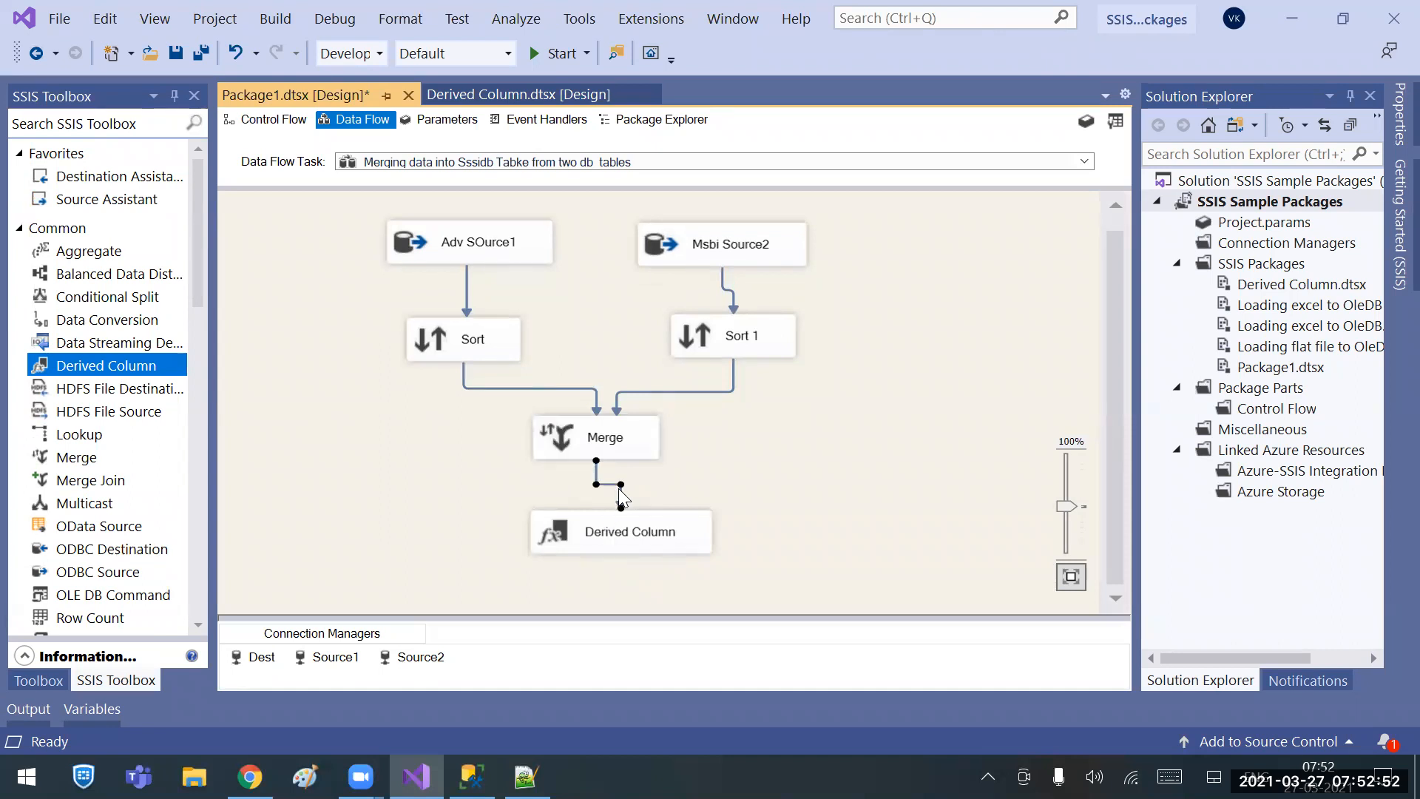
Enable a data viewer on the path between Merge and Derived Column, and run the package.
right_click(623, 503)
left_click(619, 488)
right_click(619, 488)
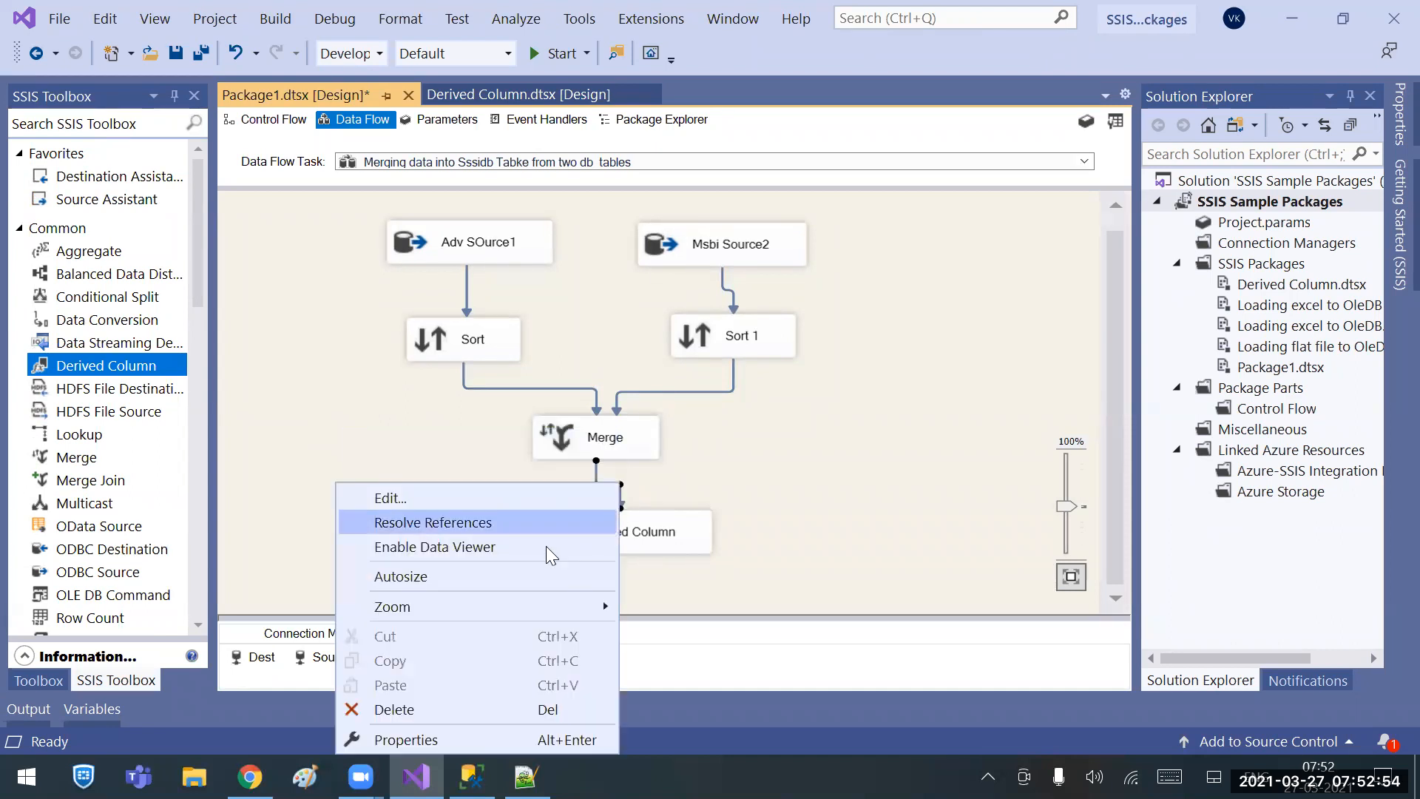
left_click(494, 551)
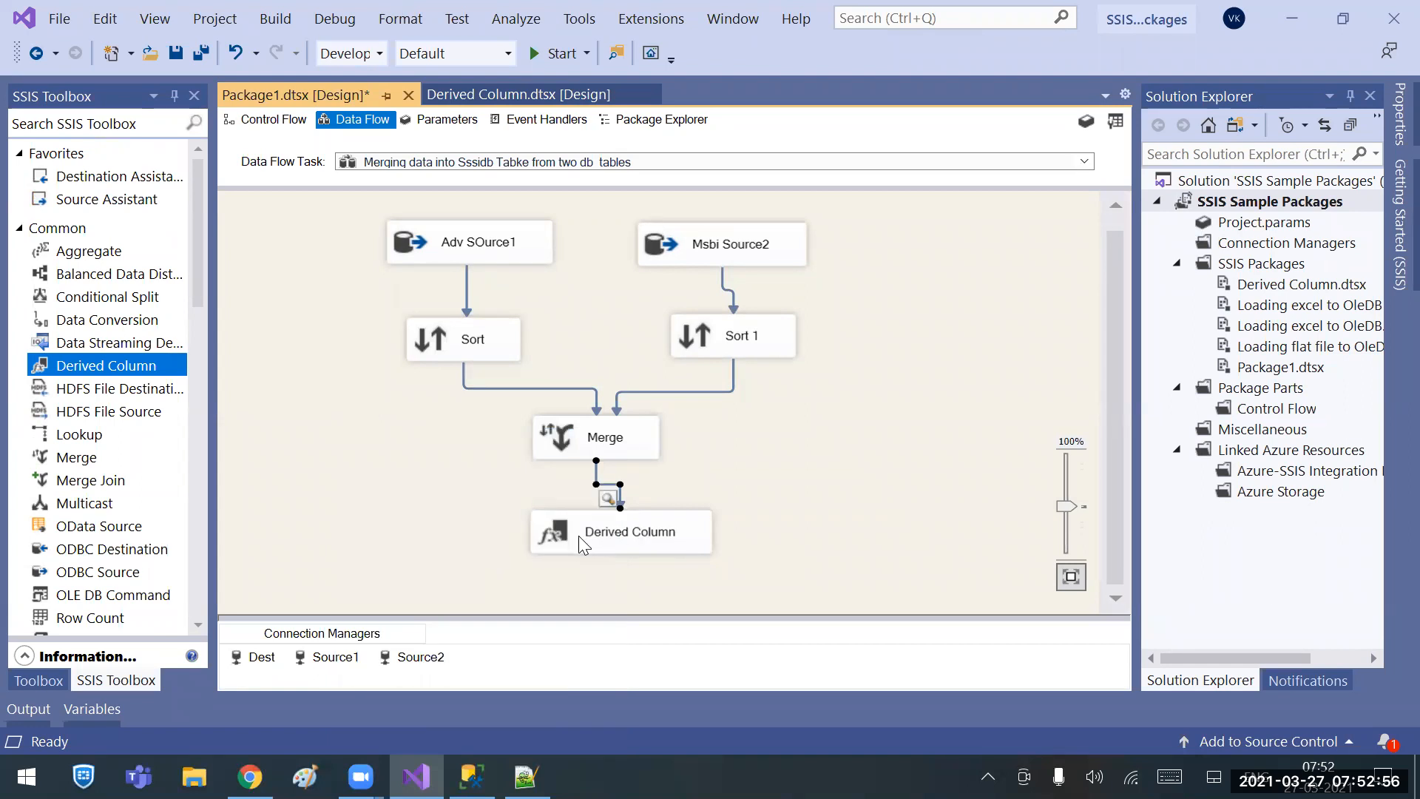
left_click(556, 53)
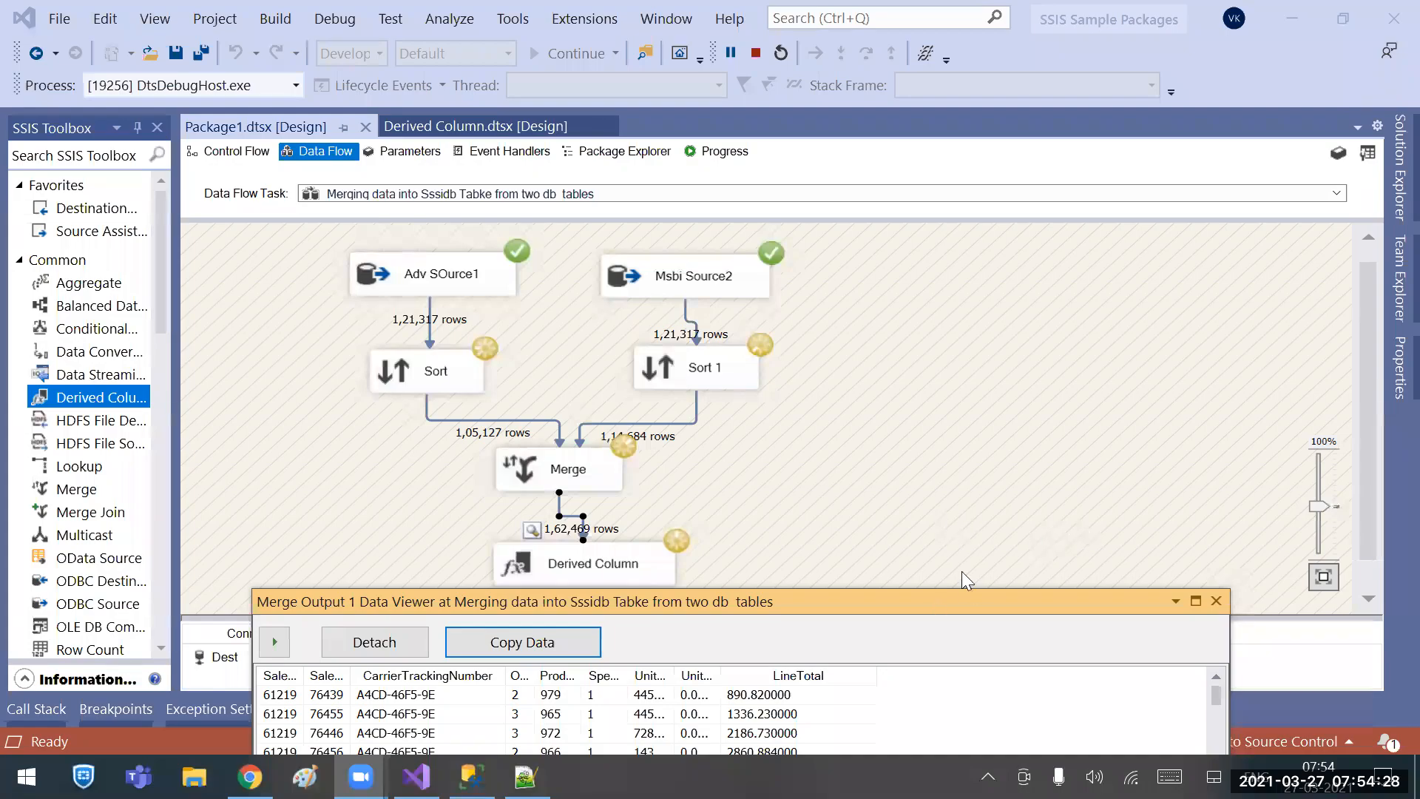
Move the Merge output data viewer beside the data flow diagram and release the next batch of rows.
left_click_drag(771, 610, 992, 429)
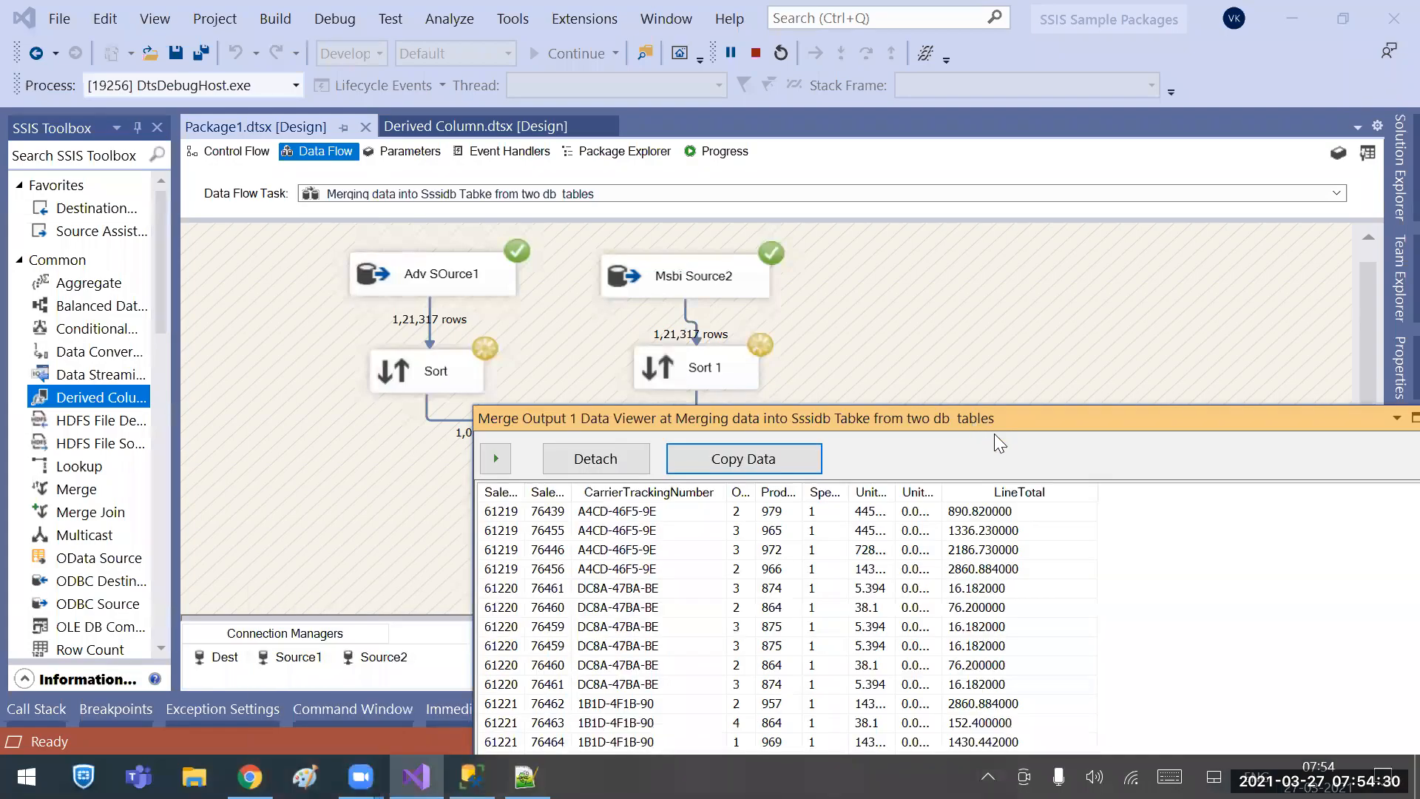
left_click_drag(797, 411, 1039, 471)
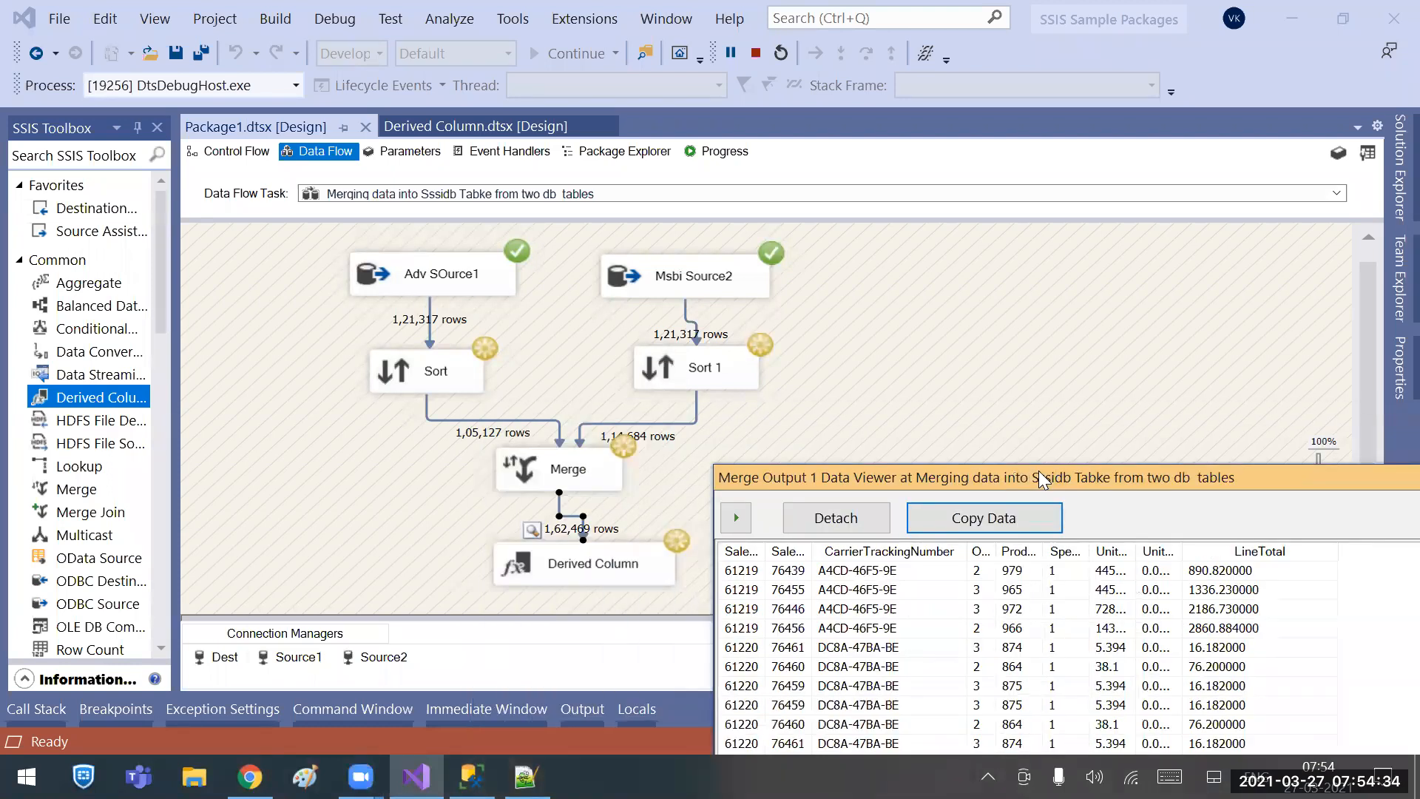
left_click_drag(857, 475, 911, 296)
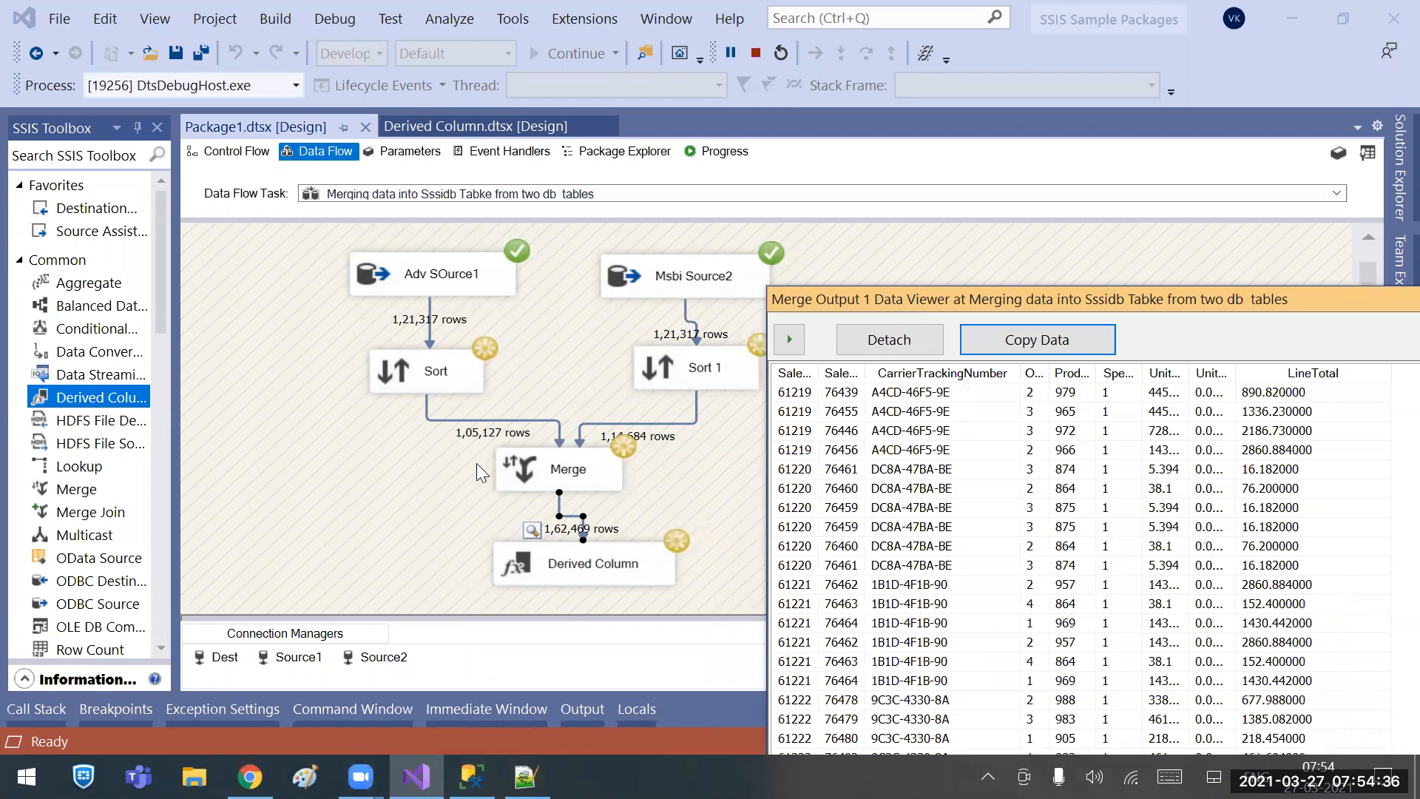
left_click(789, 340)
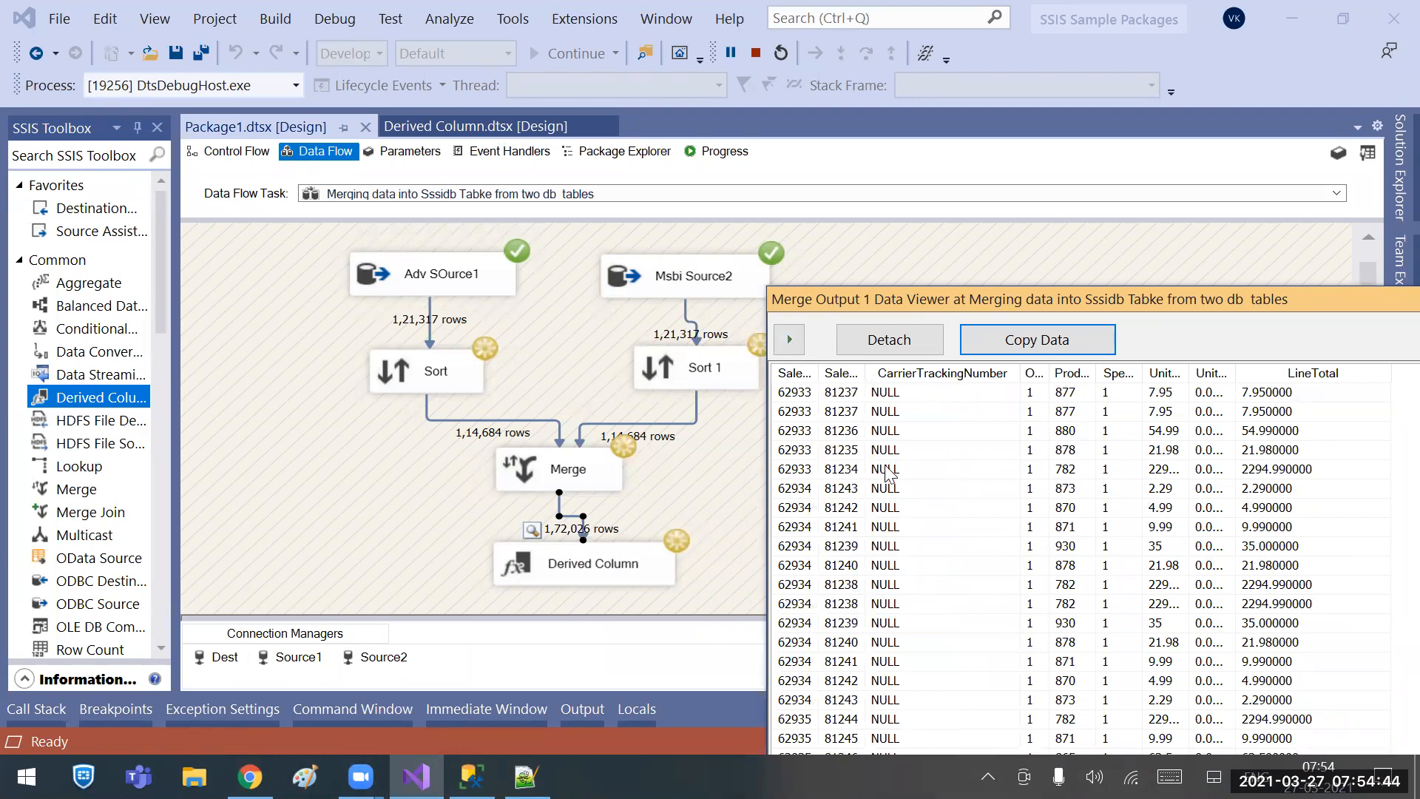
Release the remaining row batches one by one through the Merge output data viewer, checking the total and displayed row counts.
left_click_drag(1008, 292, 405, 147)
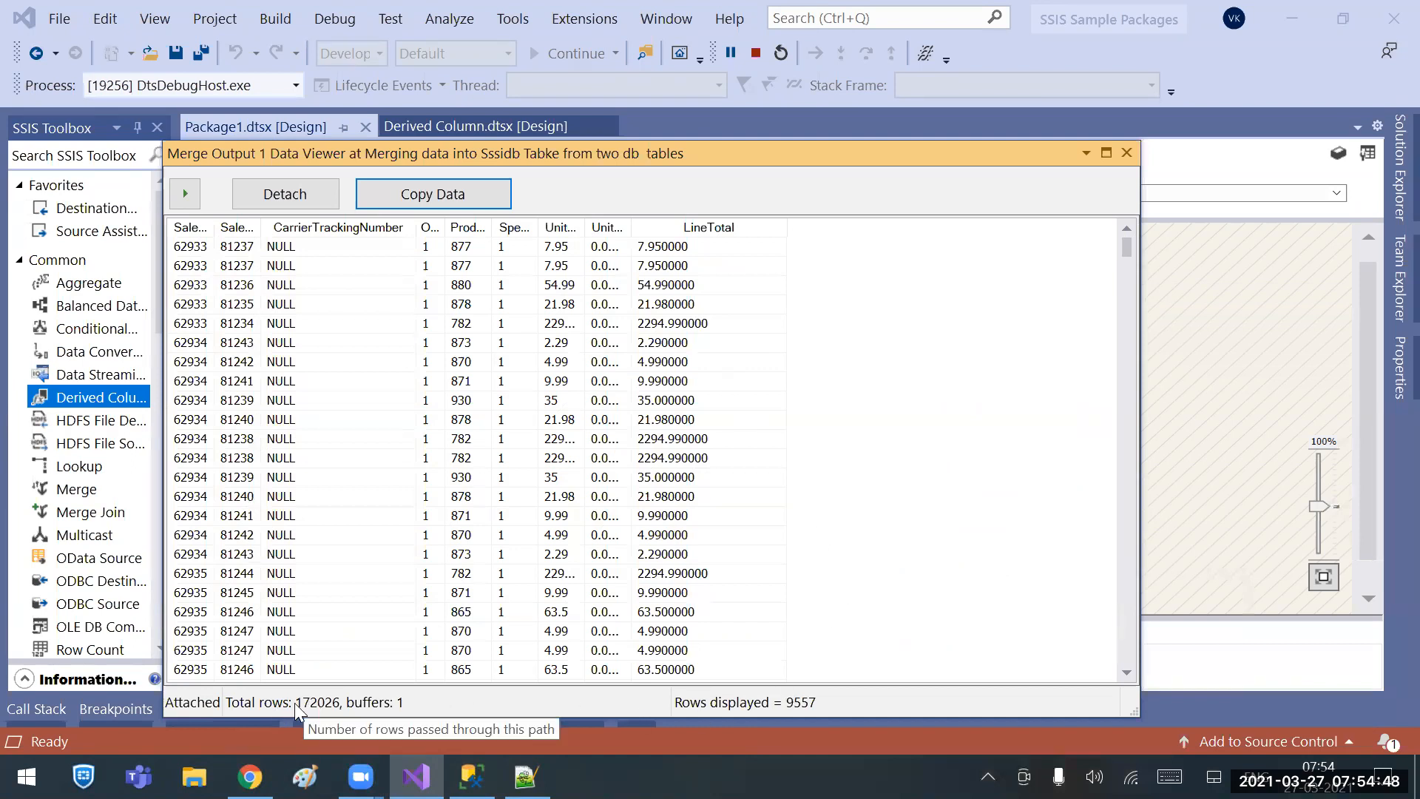
left_click(185, 193)
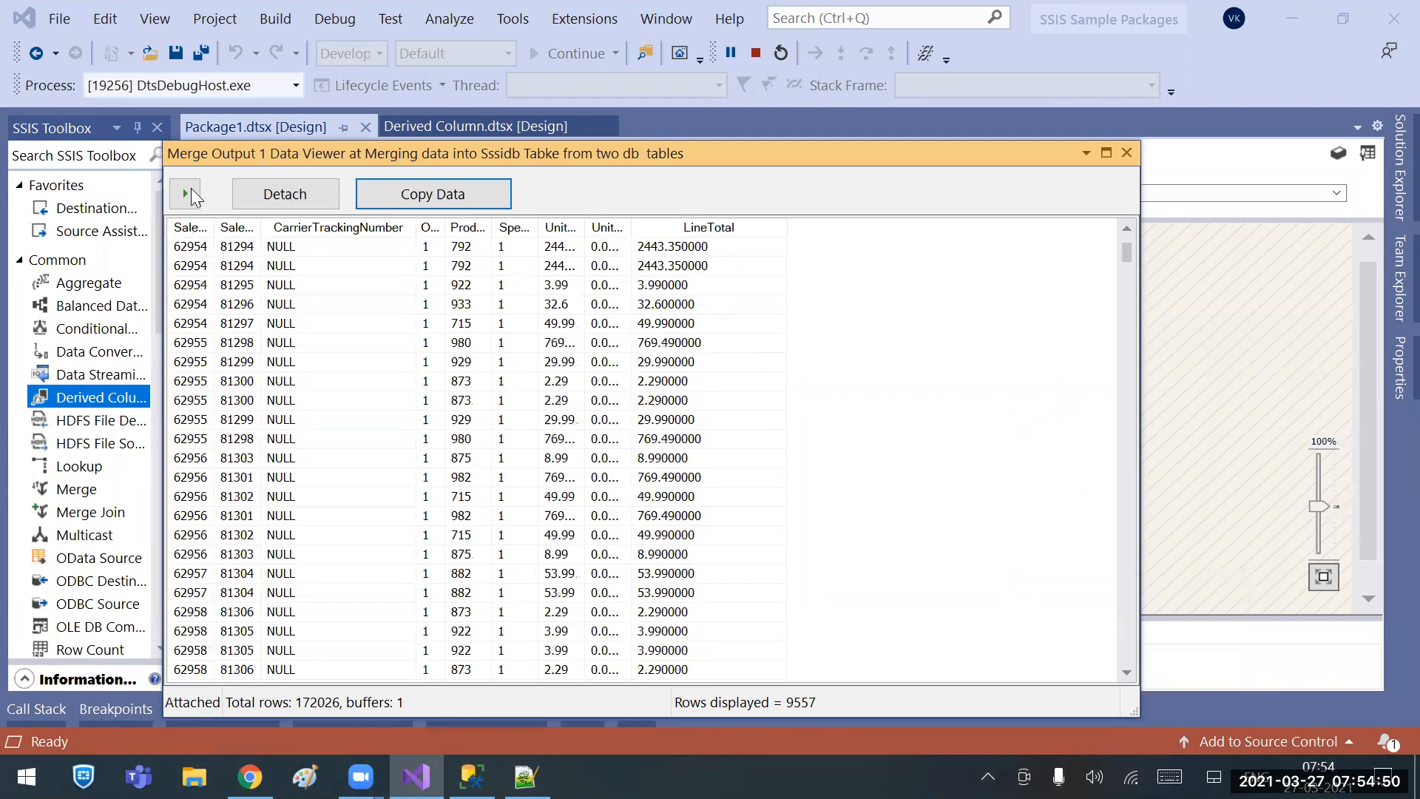
left_click(185, 194)
left_click(186, 200)
left_click(185, 200)
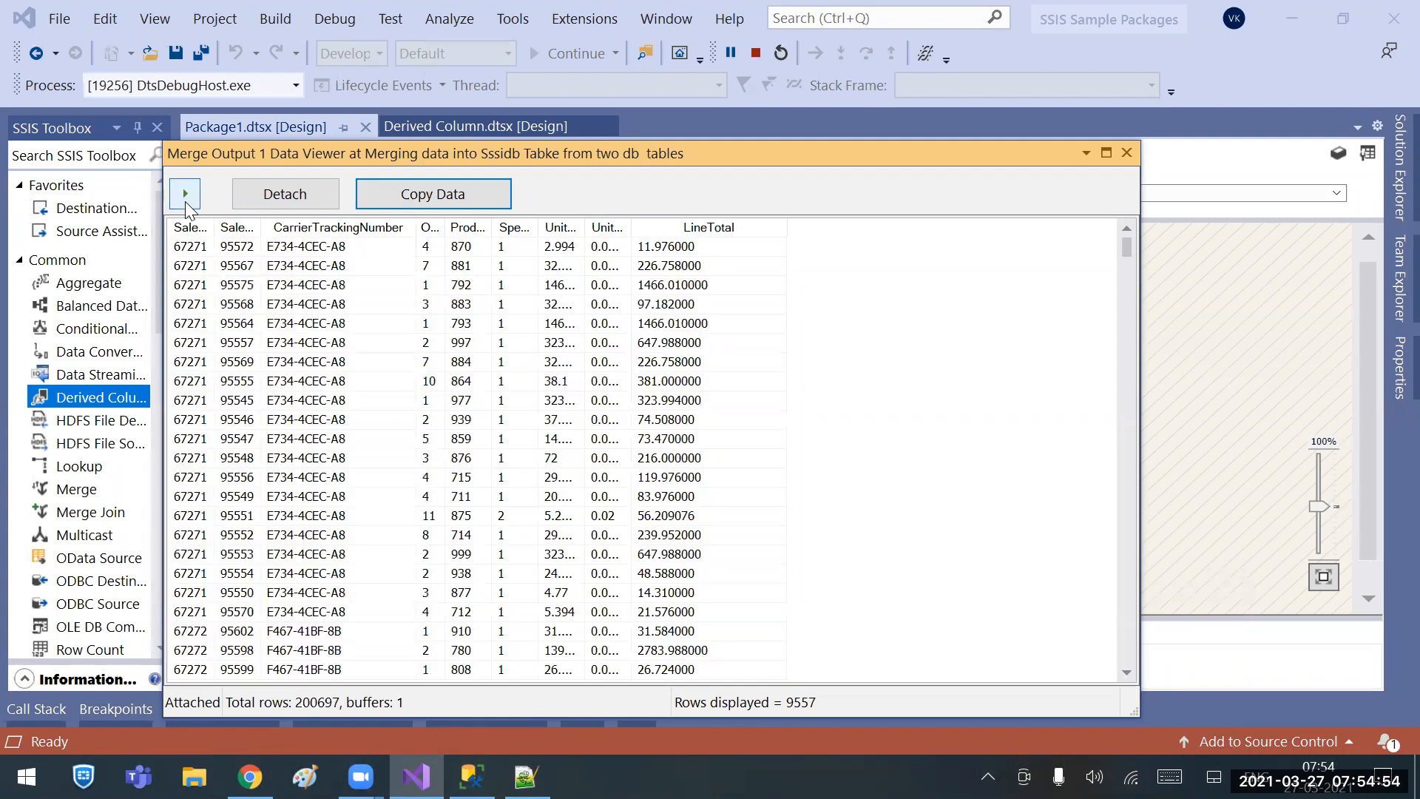
left_click(185, 202)
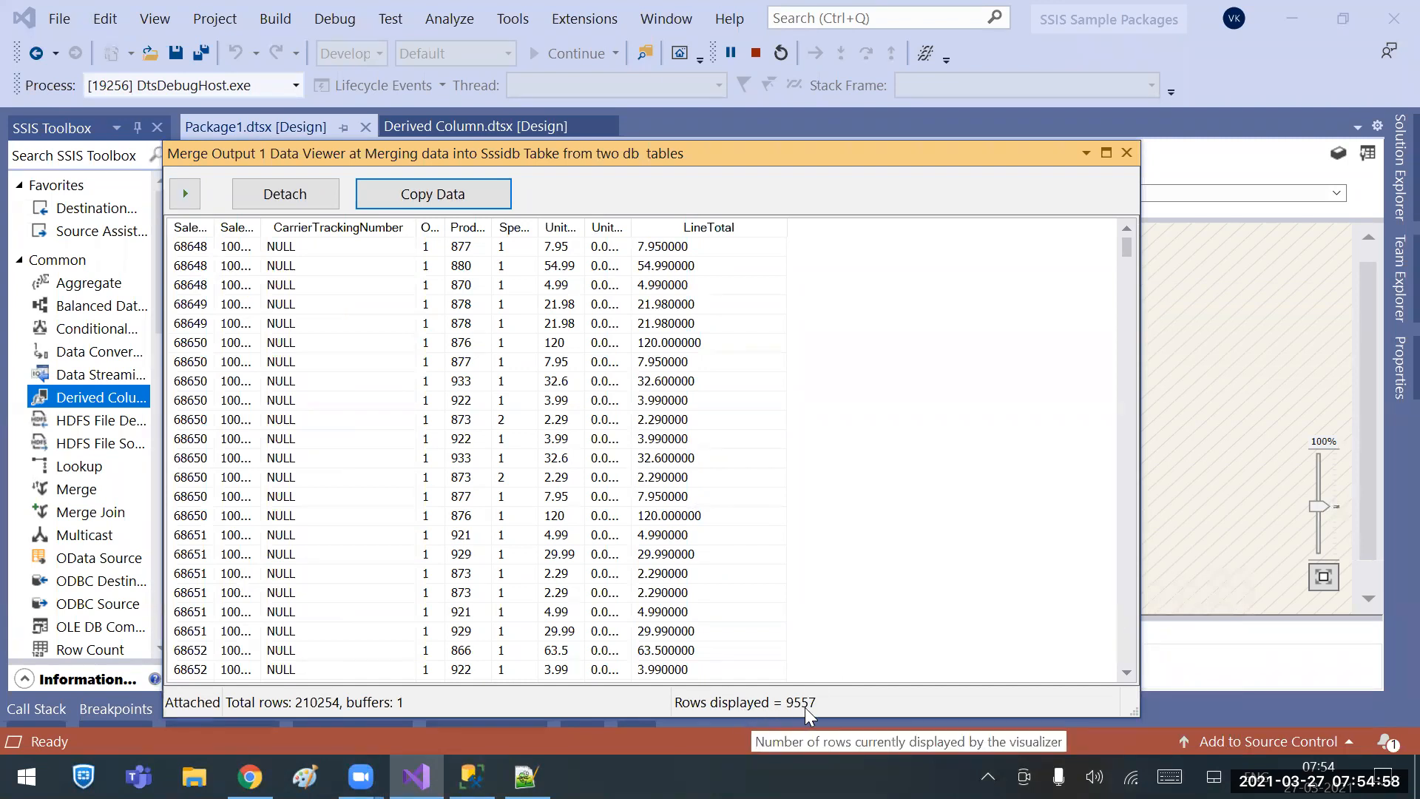
left_click(185, 195)
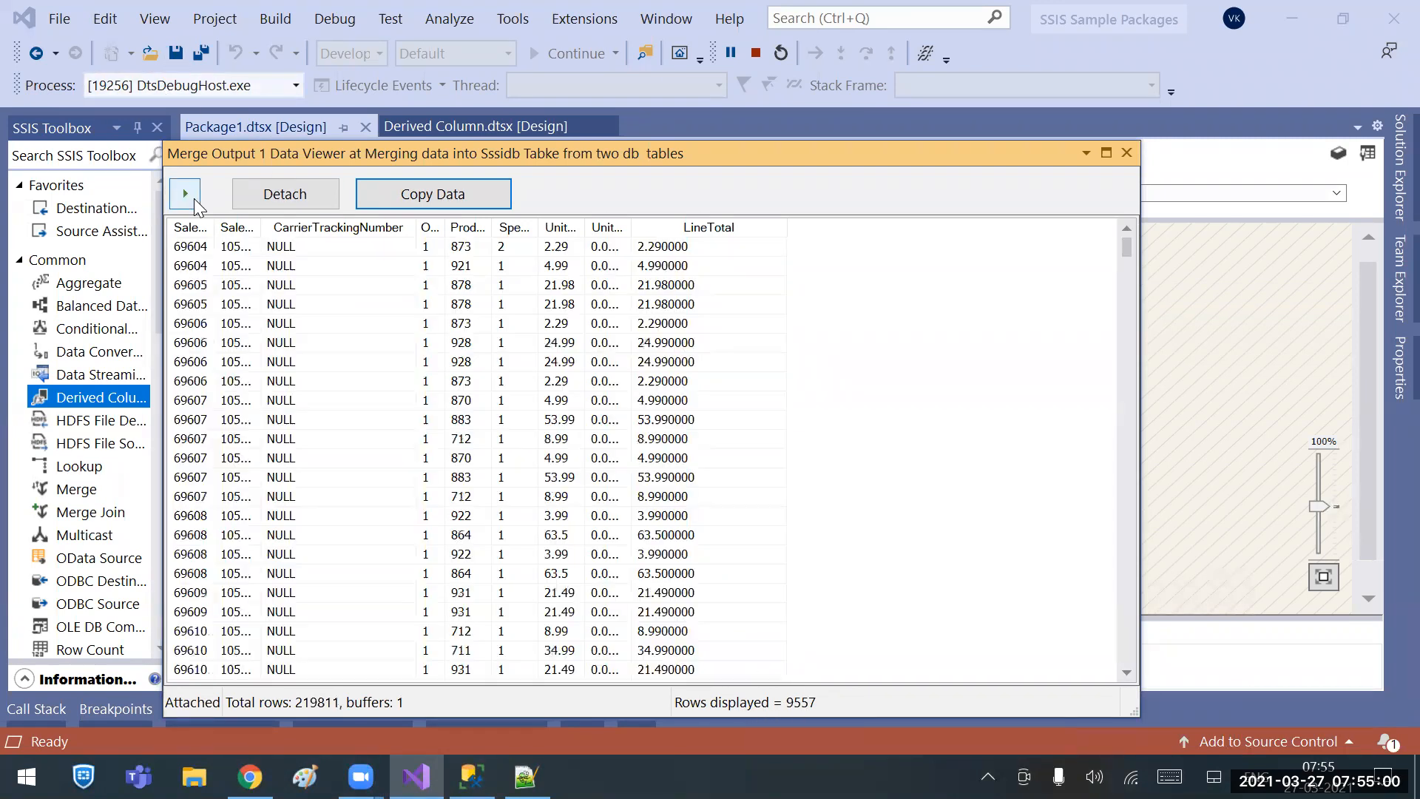
left_click(194, 199)
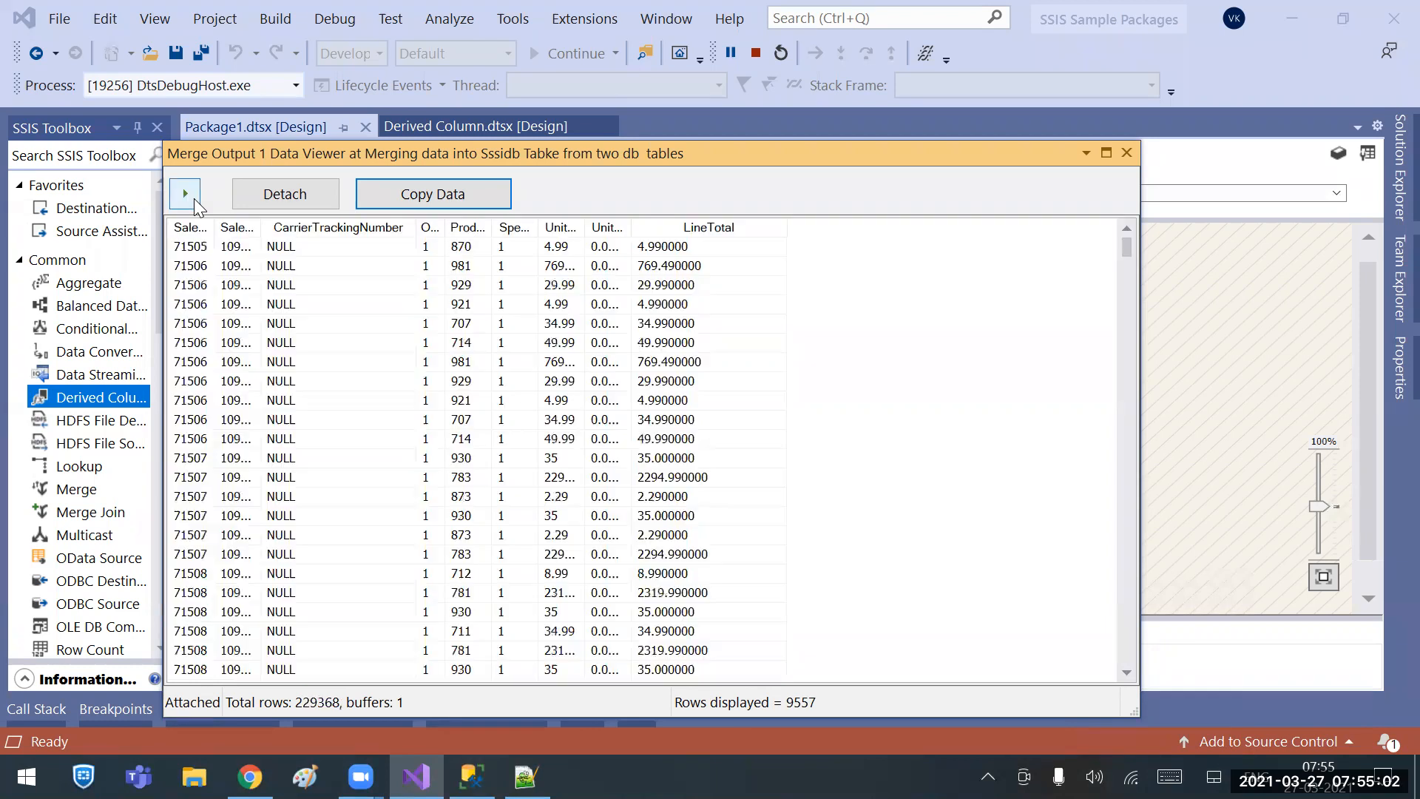
left_click(186, 194)
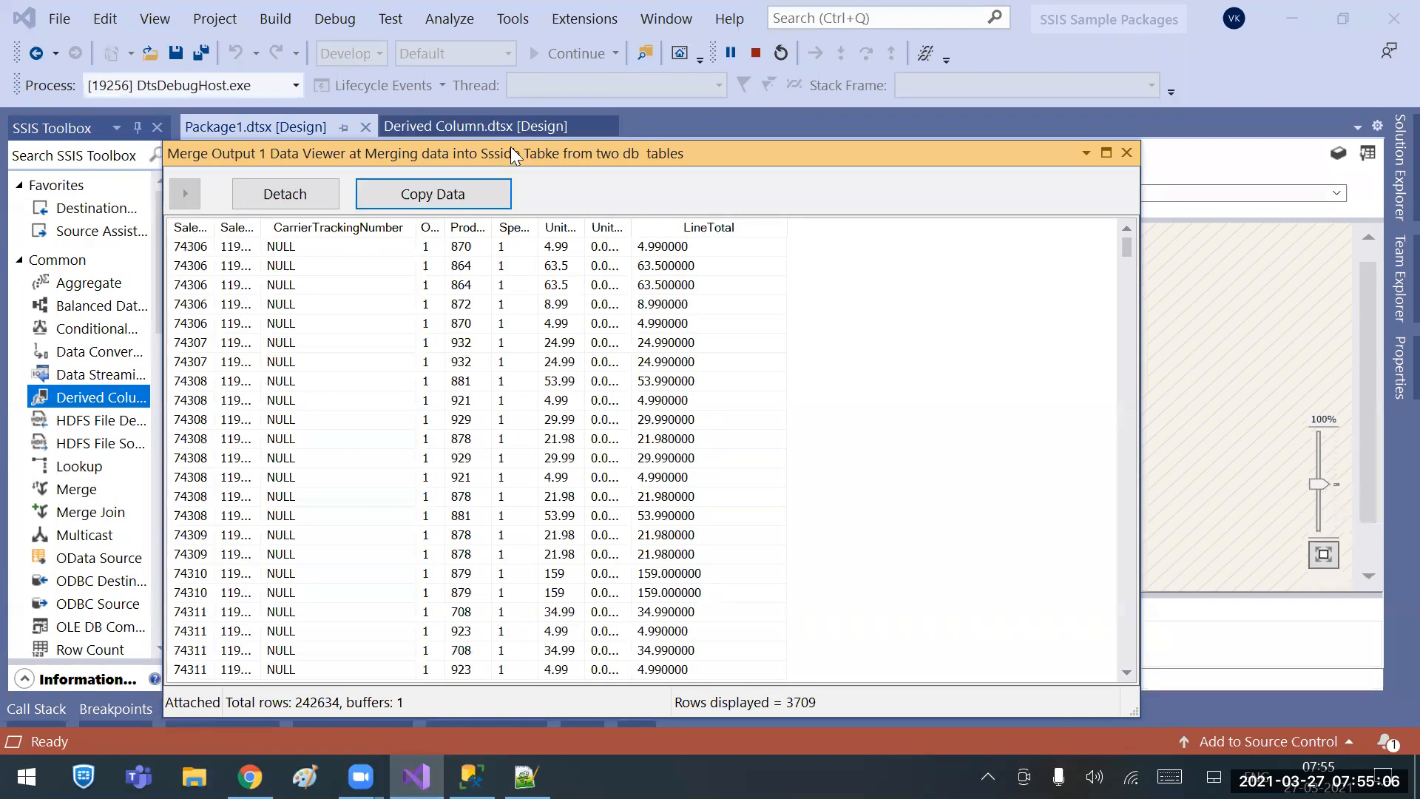
Examine the final batch of merged rows against the data flow's row counts, and close the data viewer.
left_click_drag(535, 158, 1198, 184)
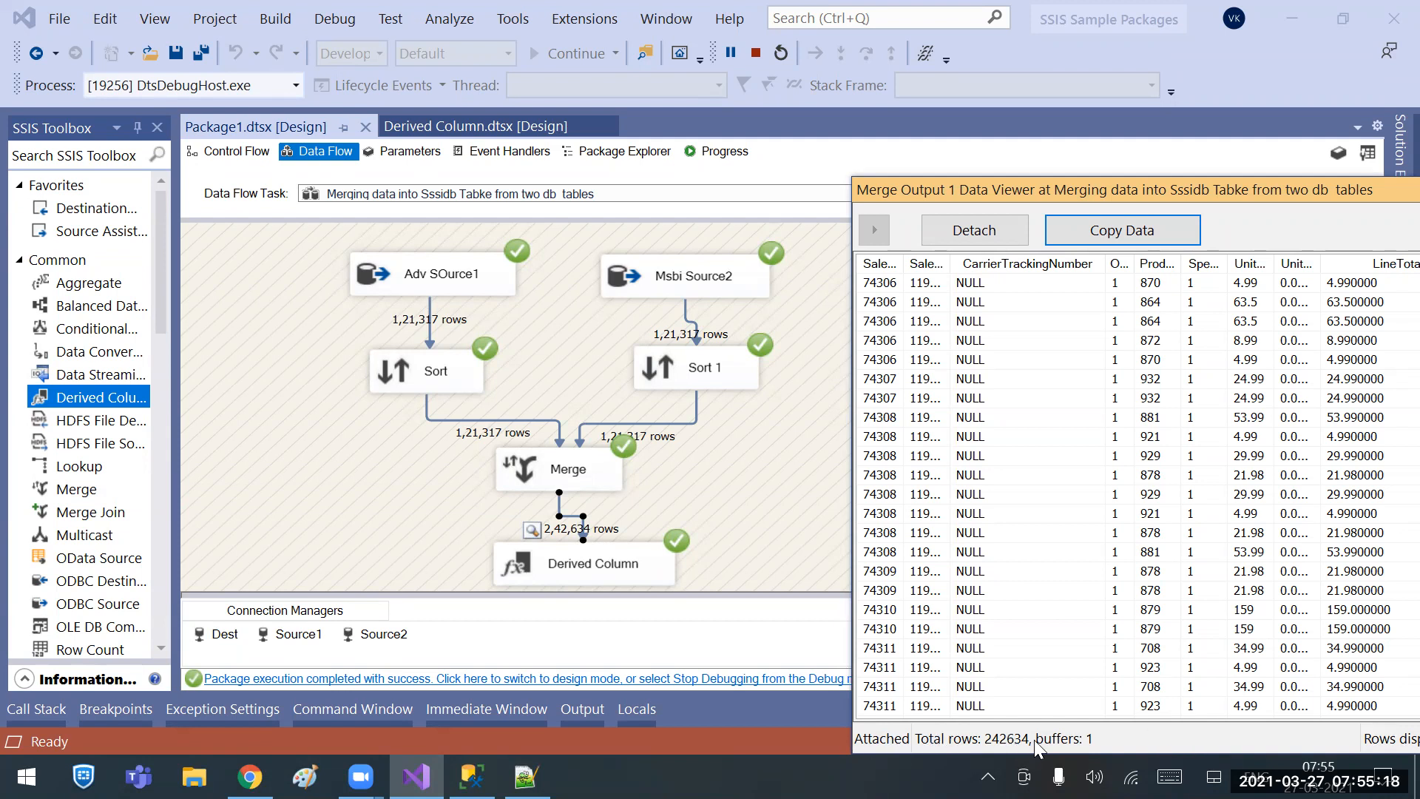
double_click(1105, 189)
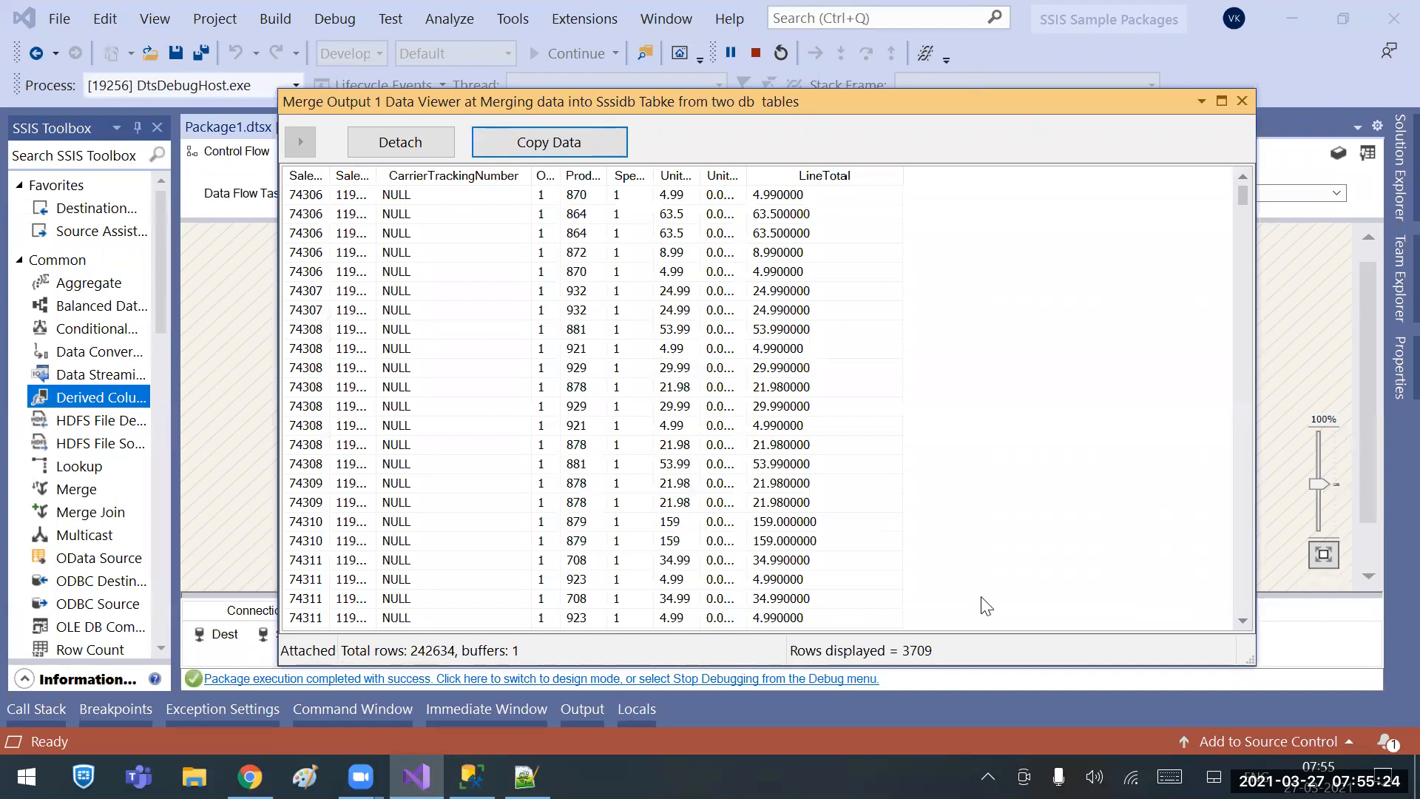
scroll(924, 654, "down", 20)
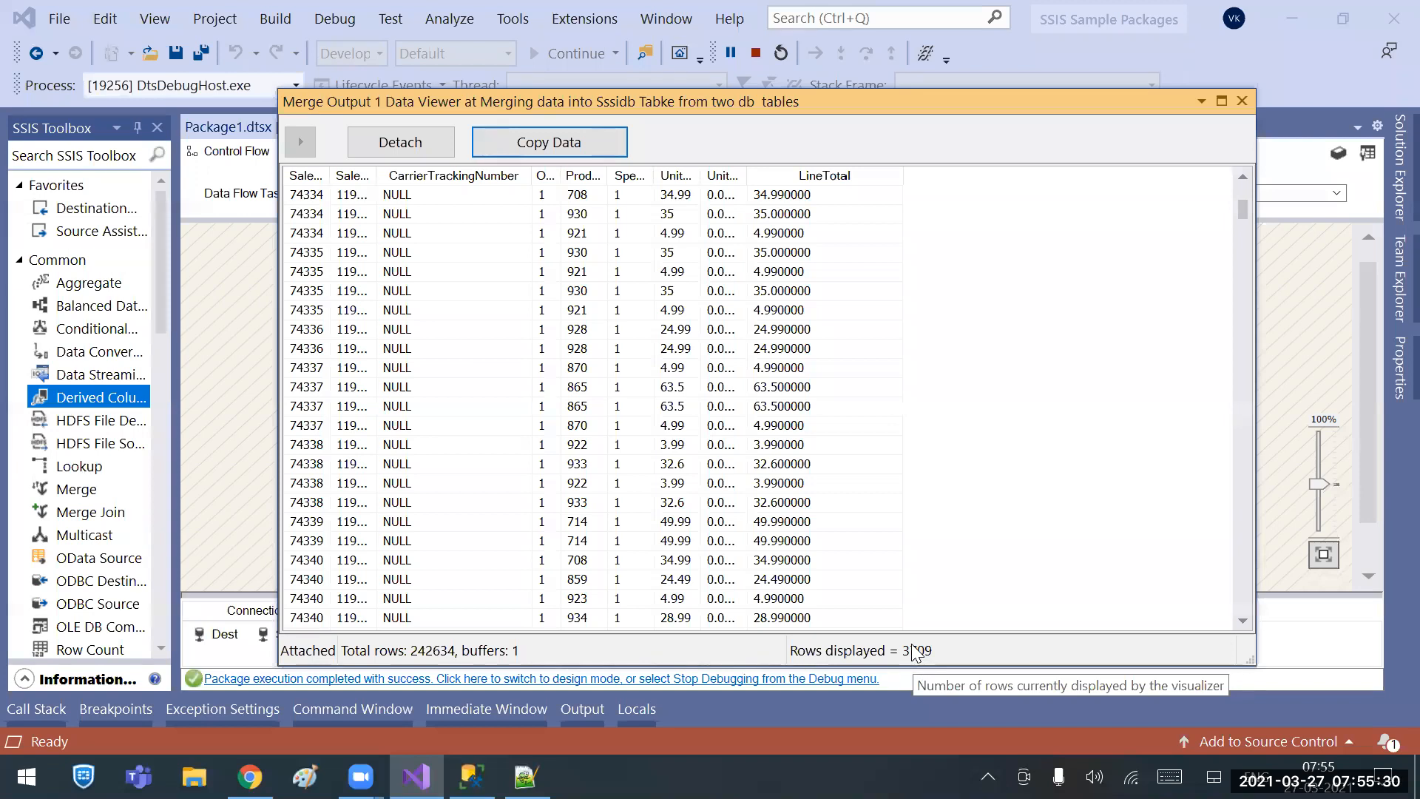
left_click(715, 444)
scroll(715, 444, "down", 20)
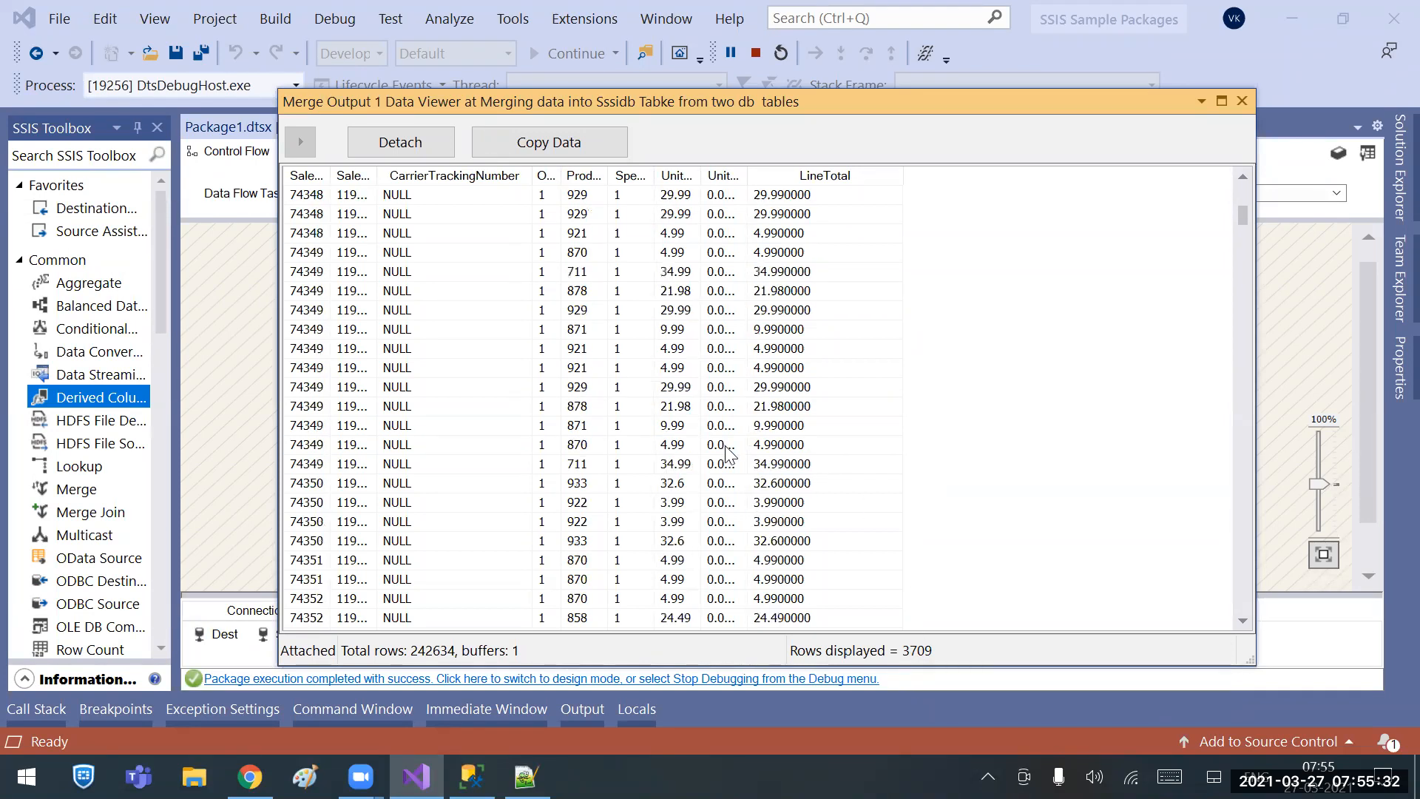
scroll(735, 460, "down", 15)
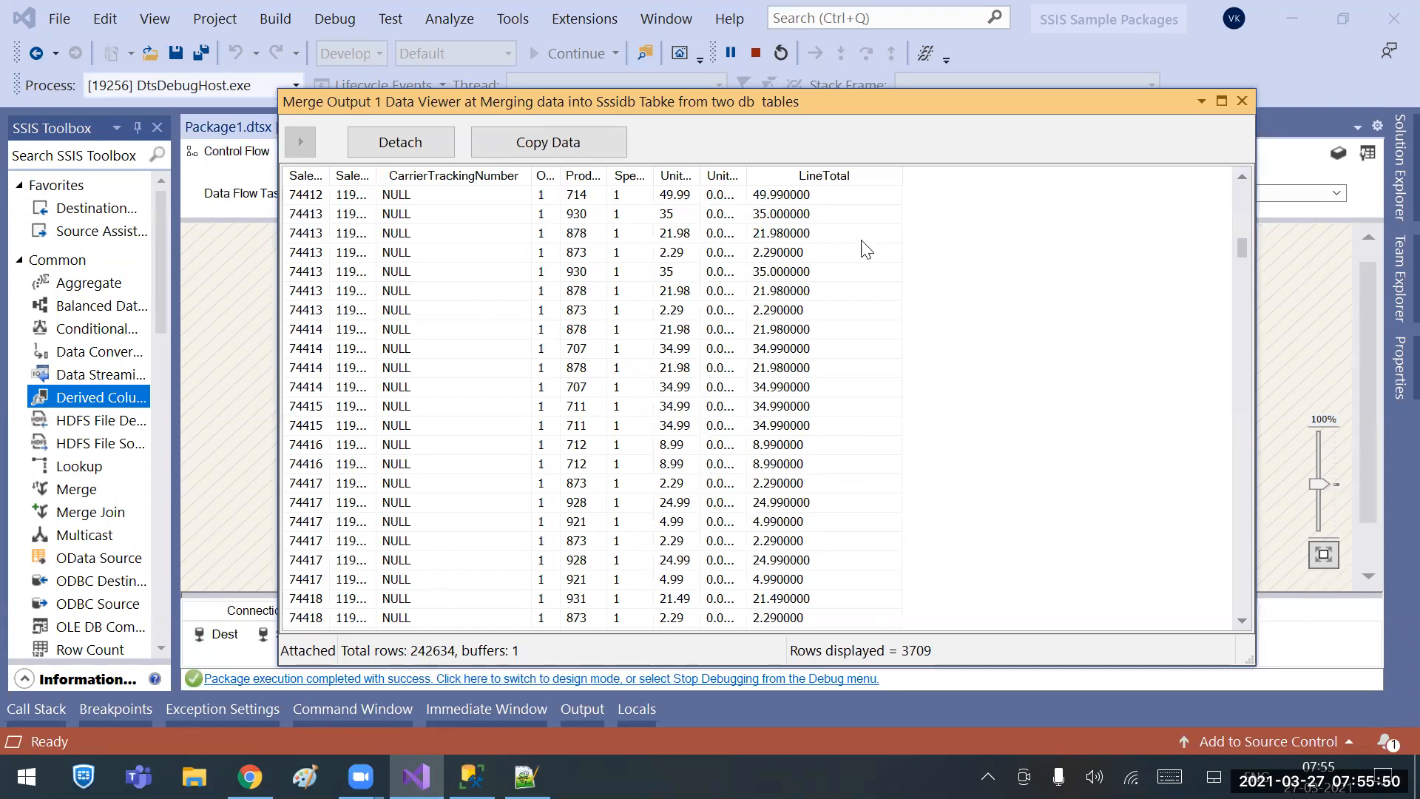
left_click_drag(1241, 237, 1234, 164)
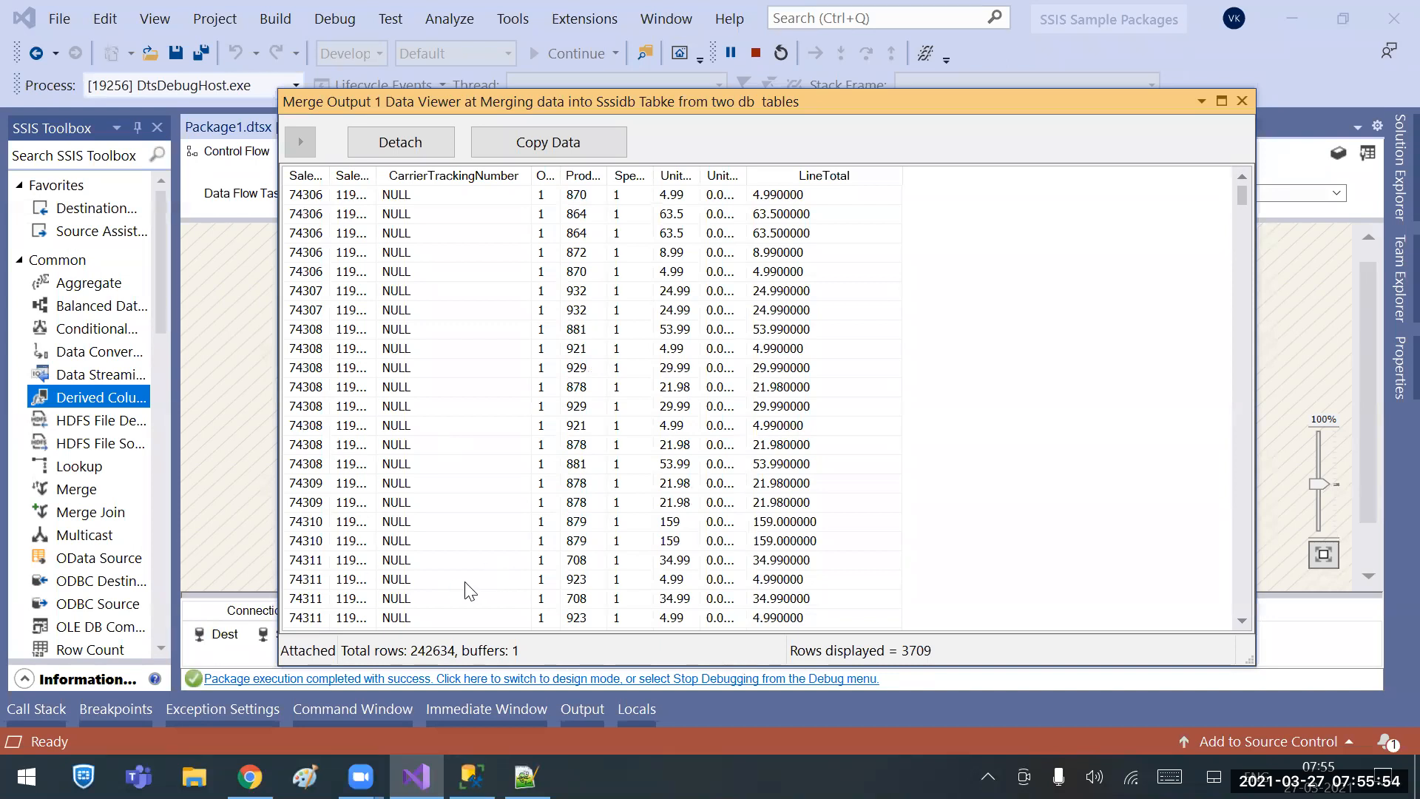
left_click(1242, 102)
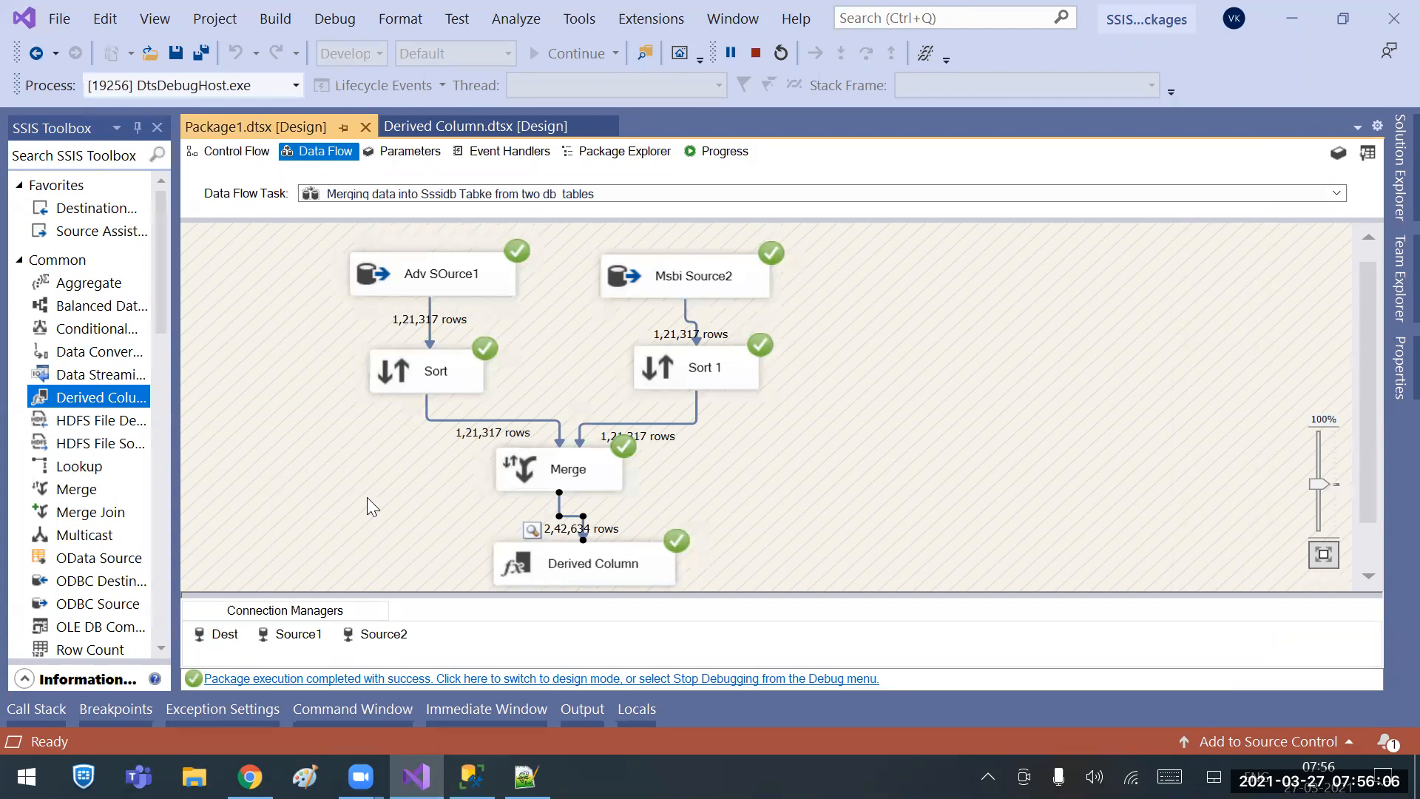
Stop debugging and delete the Derived Column transformation below Merge.
scroll(744, 496, "down", 1)
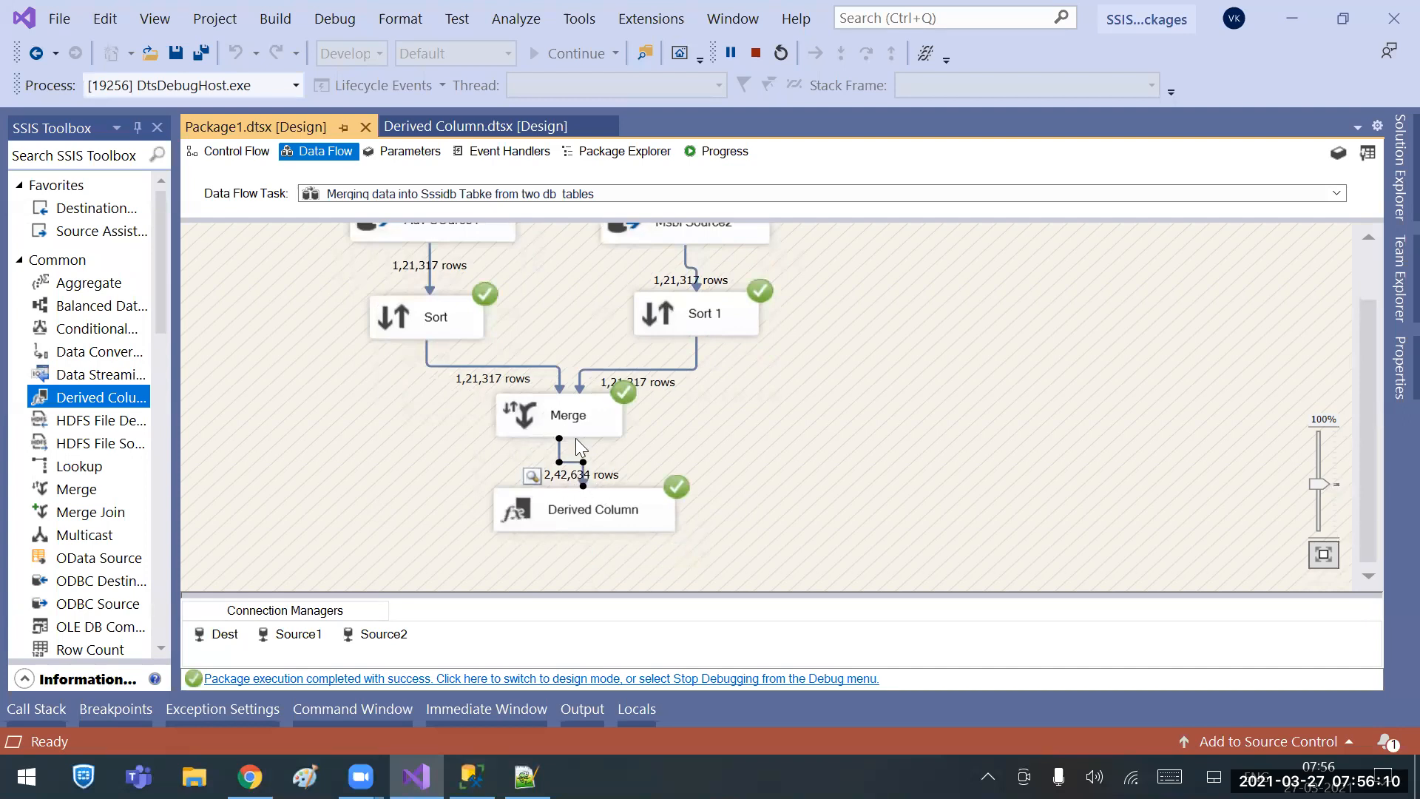
left_click(755, 53)
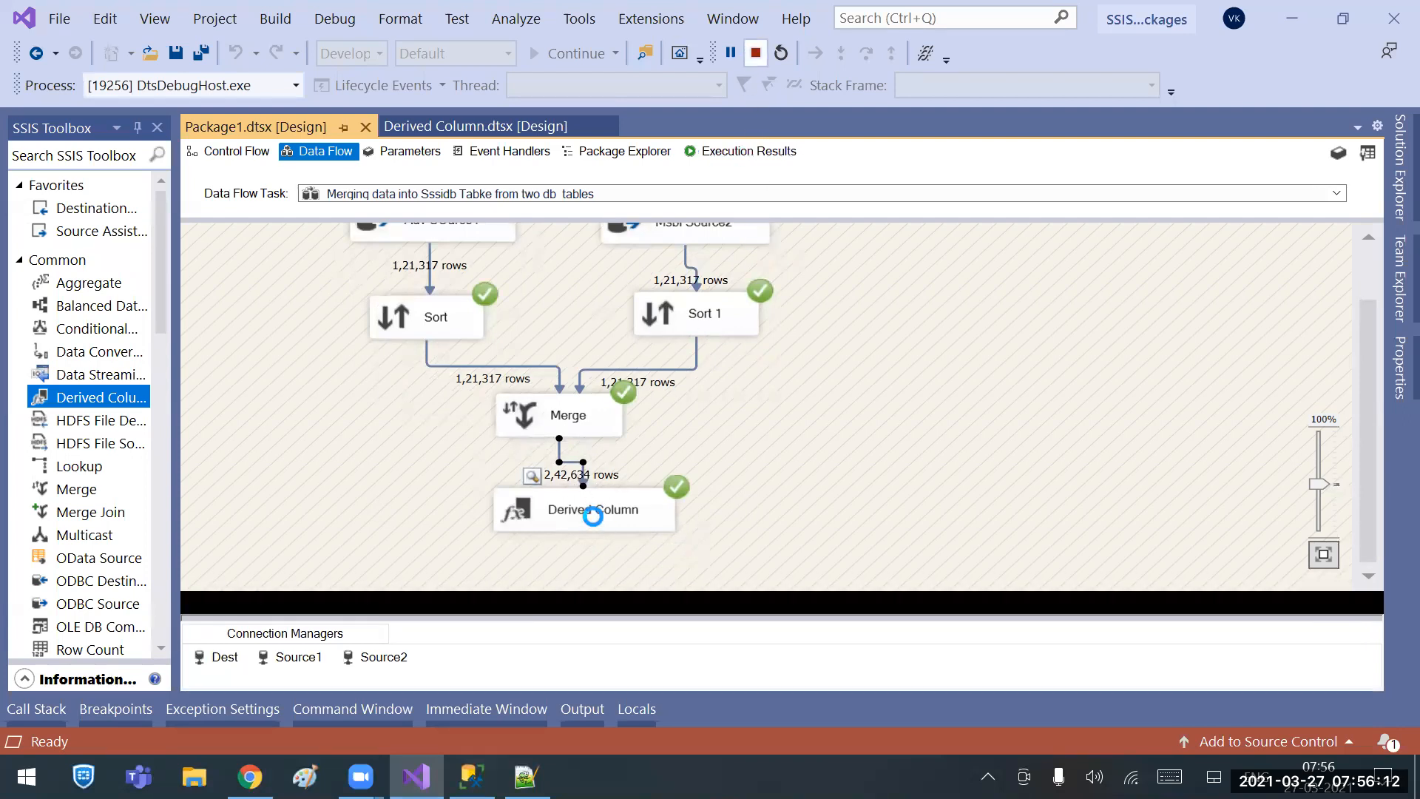
left_click(589, 533)
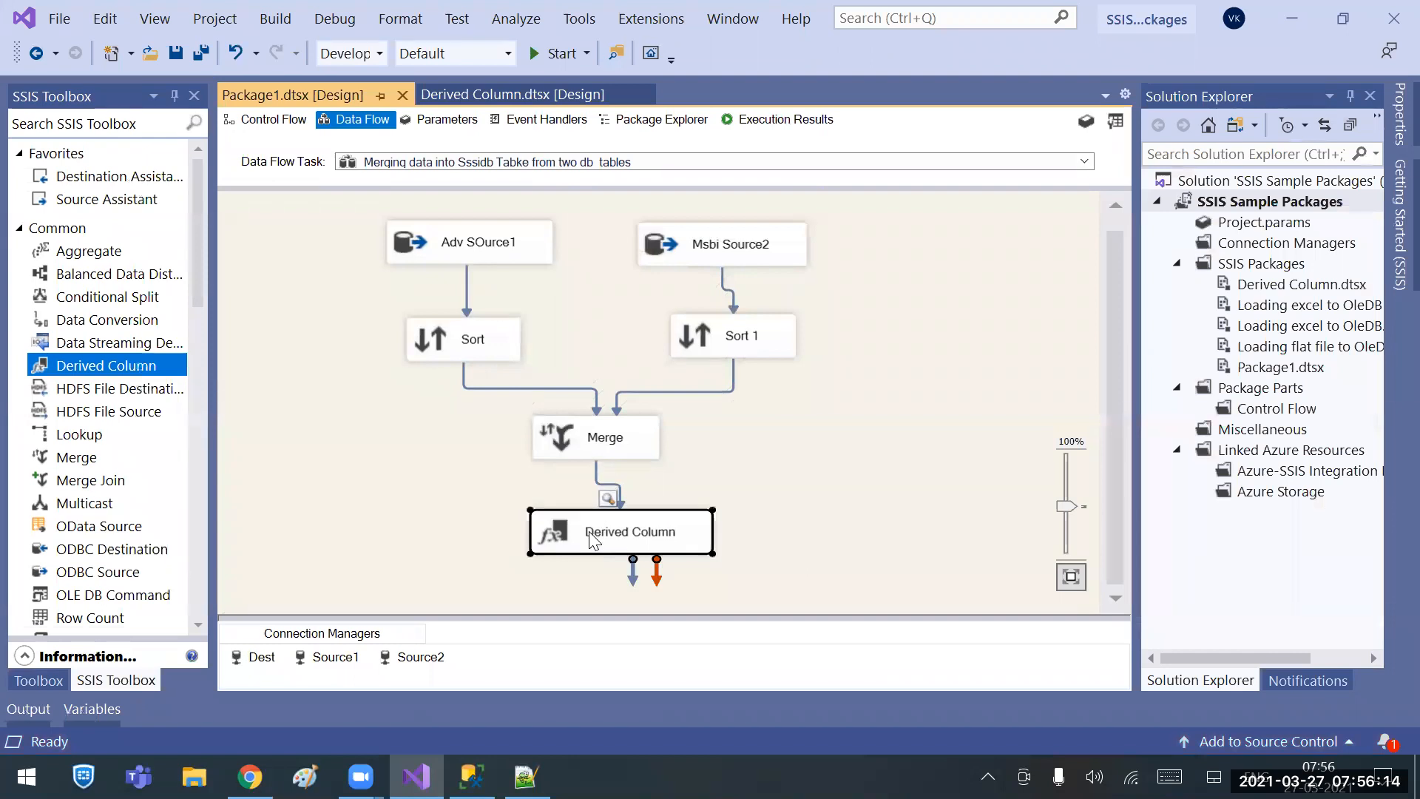
key("Delete")
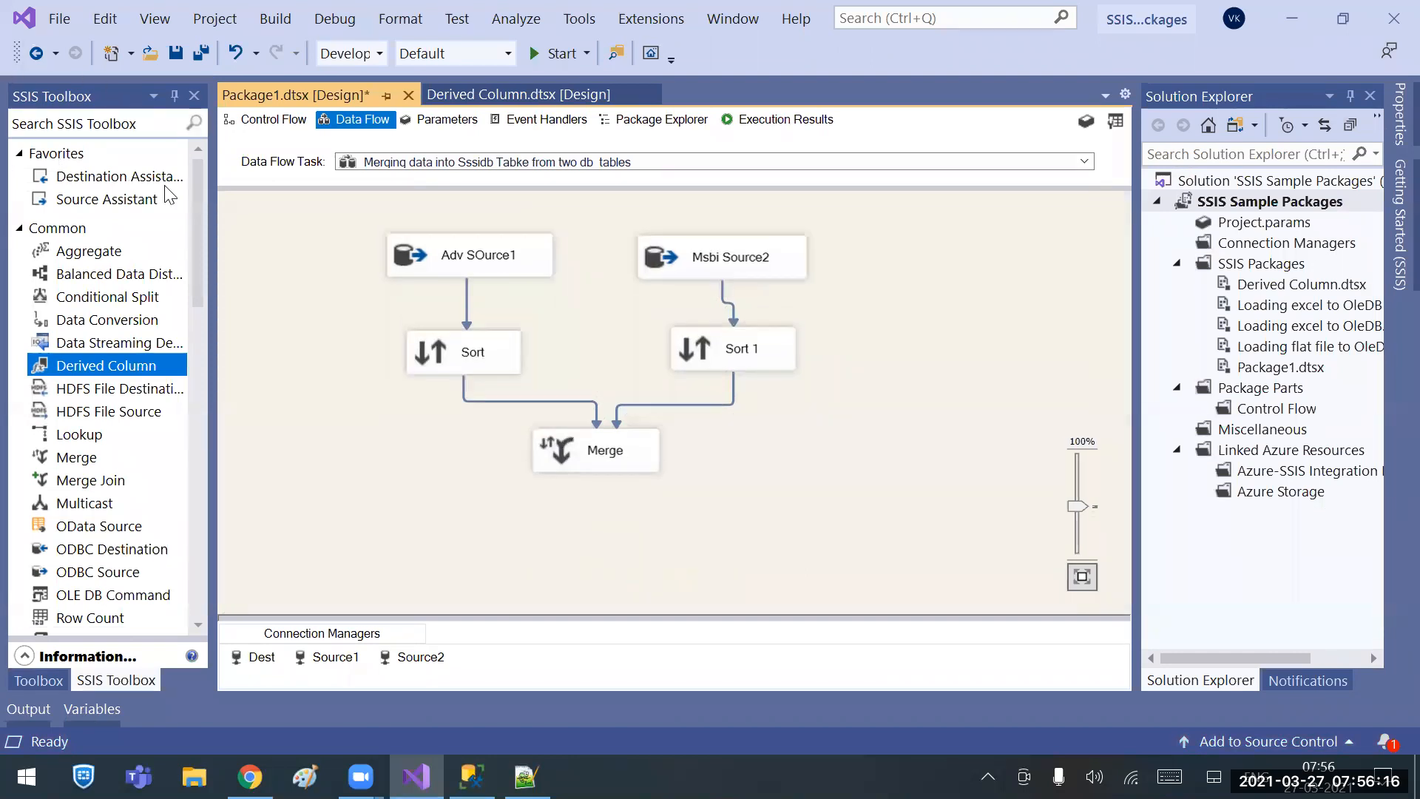
Add an OLE DB Destination below Merge and connect Merge's output to it.
left_click_drag(197, 251, 214, 508)
left_click_drag(205, 586, 205, 595)
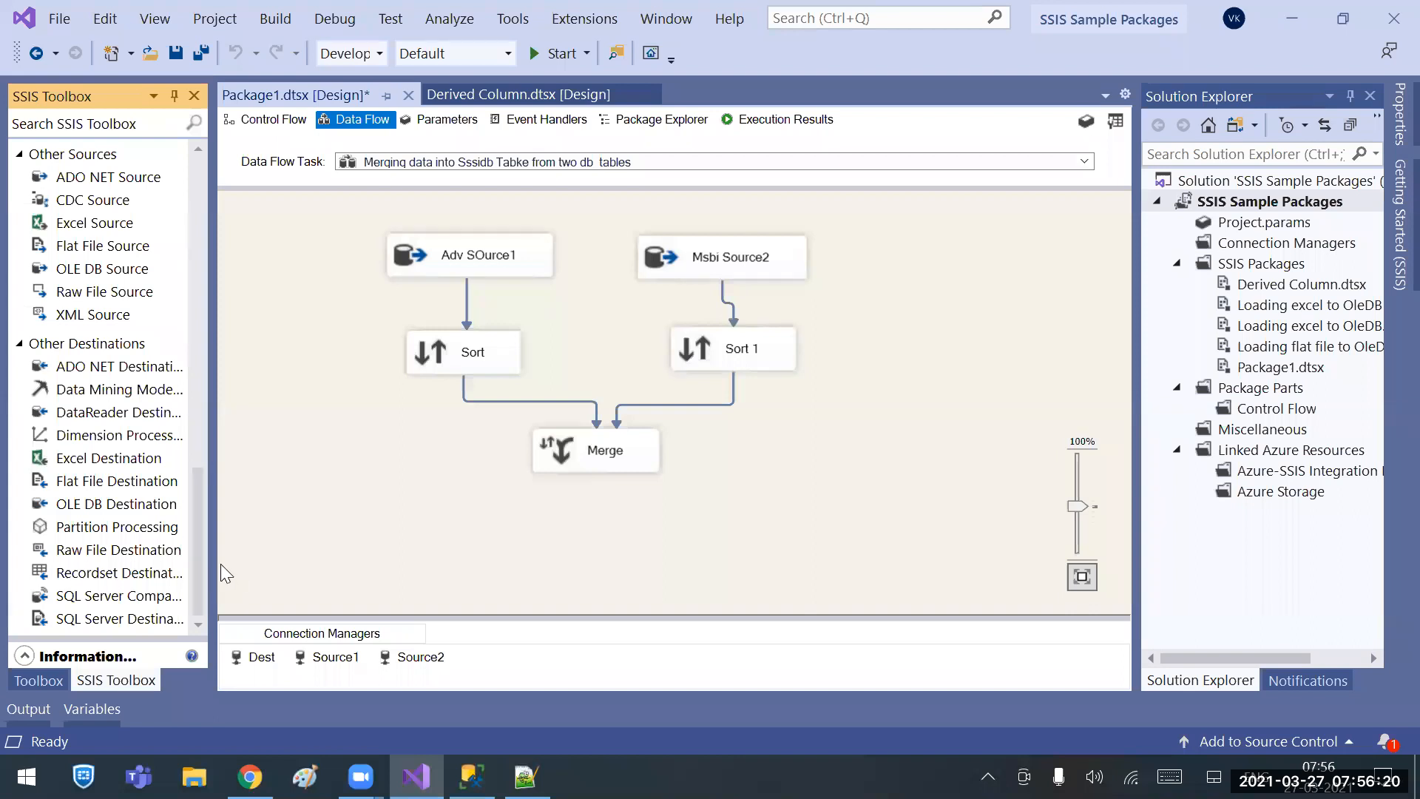
left_click_drag(118, 505, 514, 512)
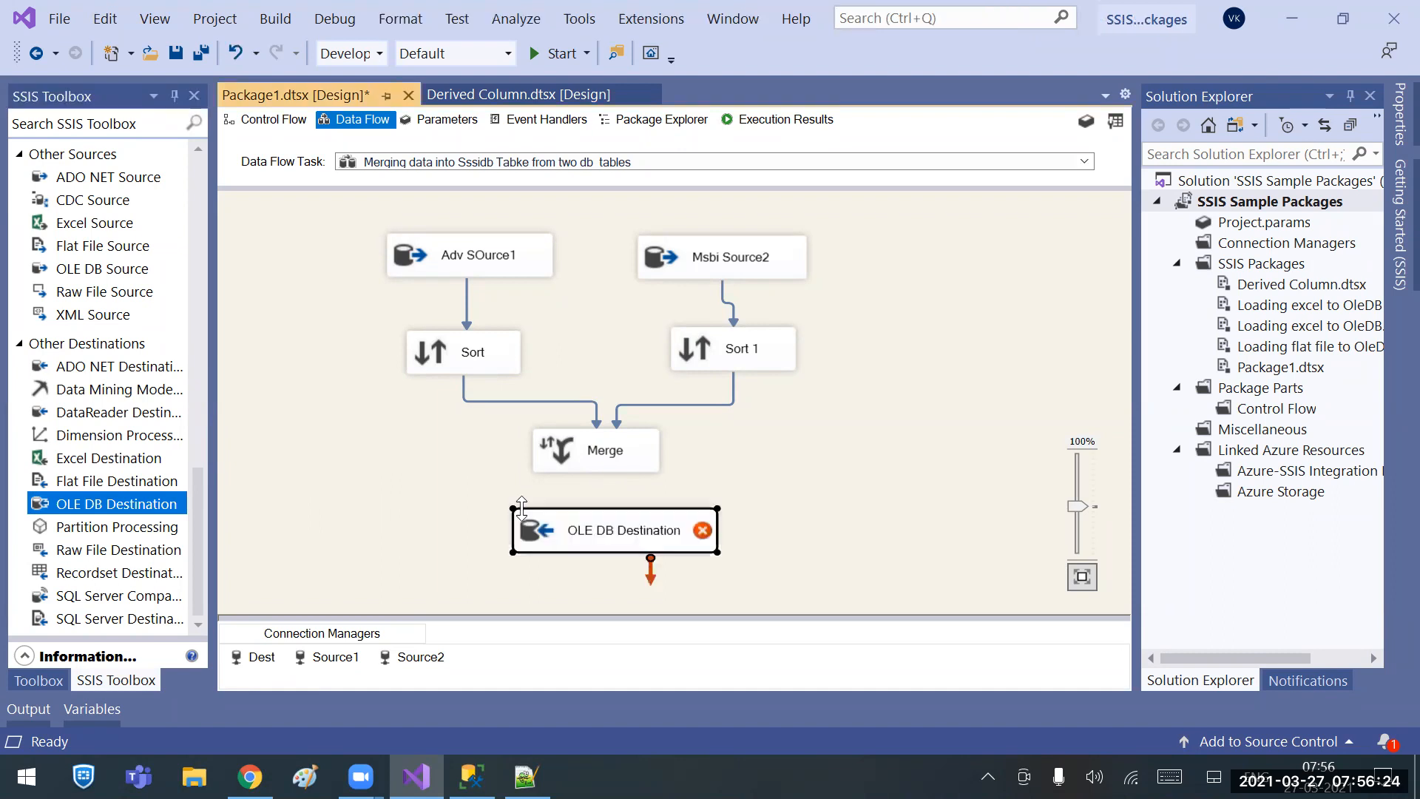
left_click(575, 469)
left_click_drag(608, 479, 606, 530)
Set the OLE DB Destination's target table to [dbo].[SalesOrderDetail] and map the input columns to its columns.
double_click(606, 530)
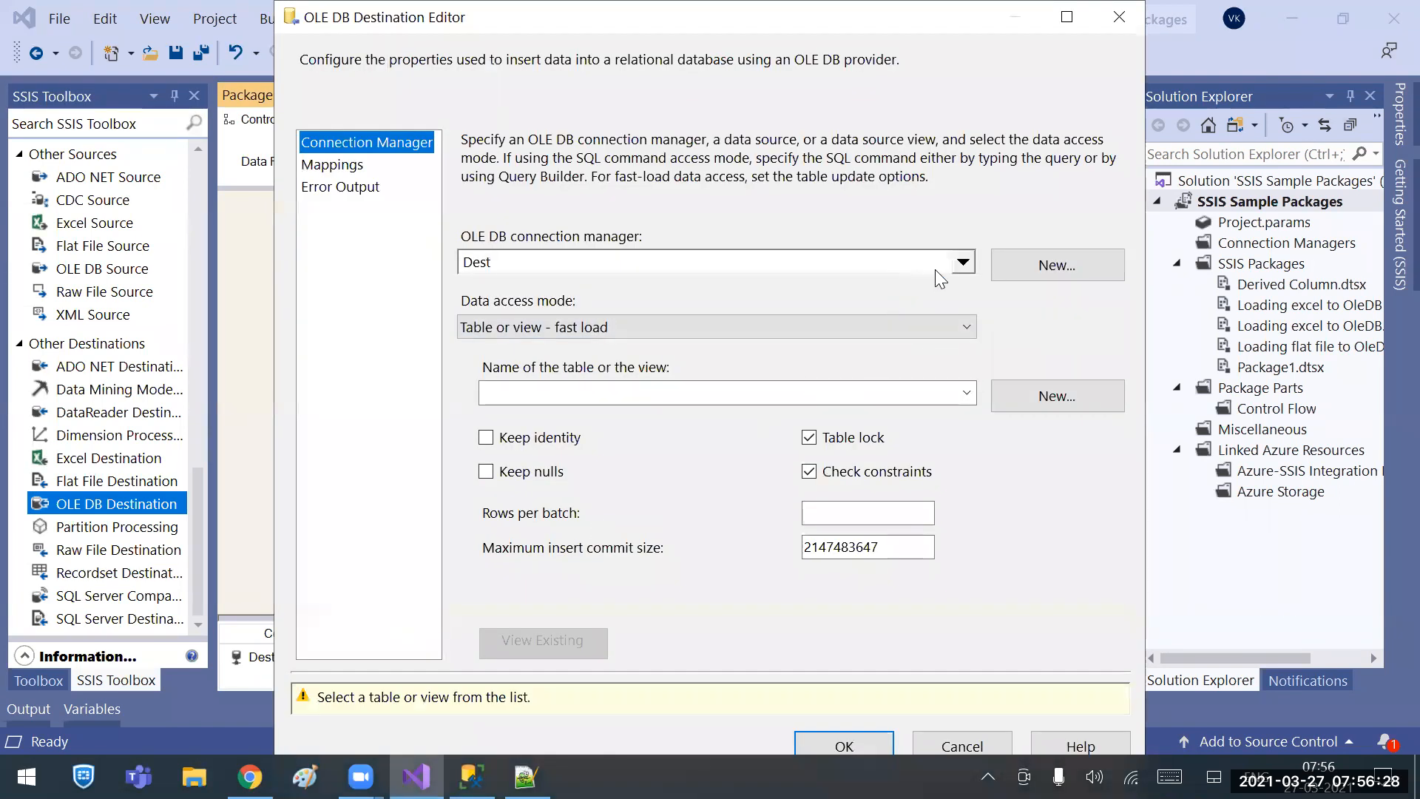
left_click(954, 397)
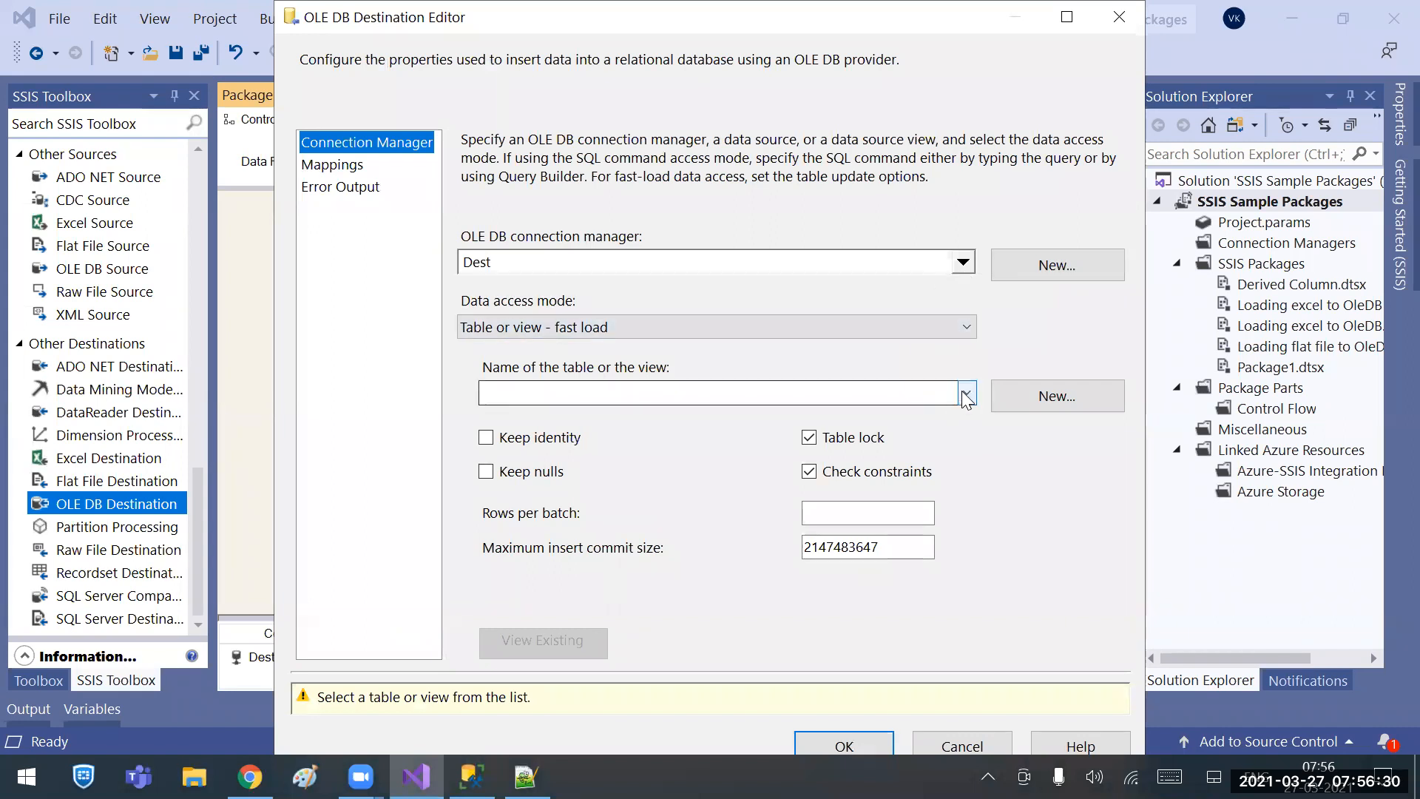
left_click(596, 447)
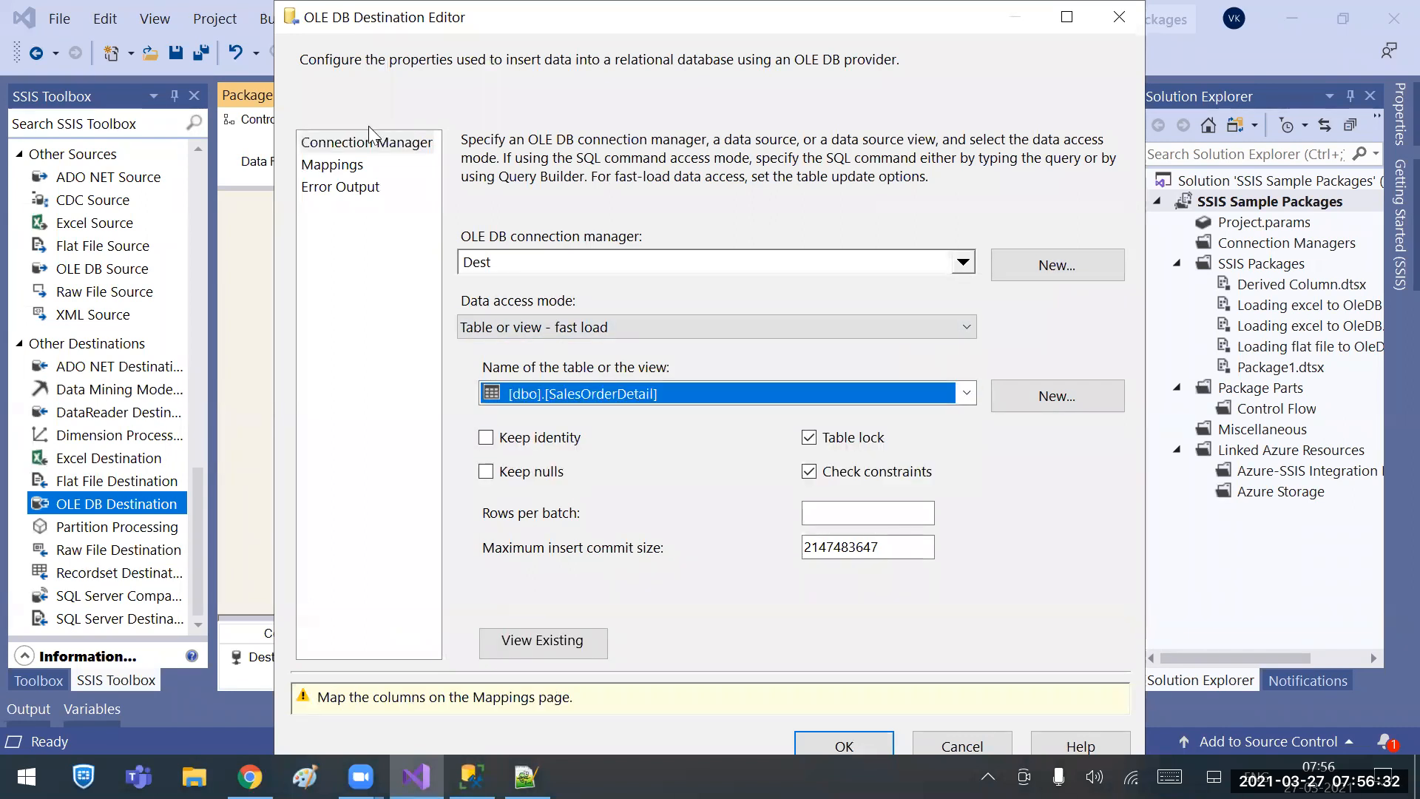
left_click(351, 164)
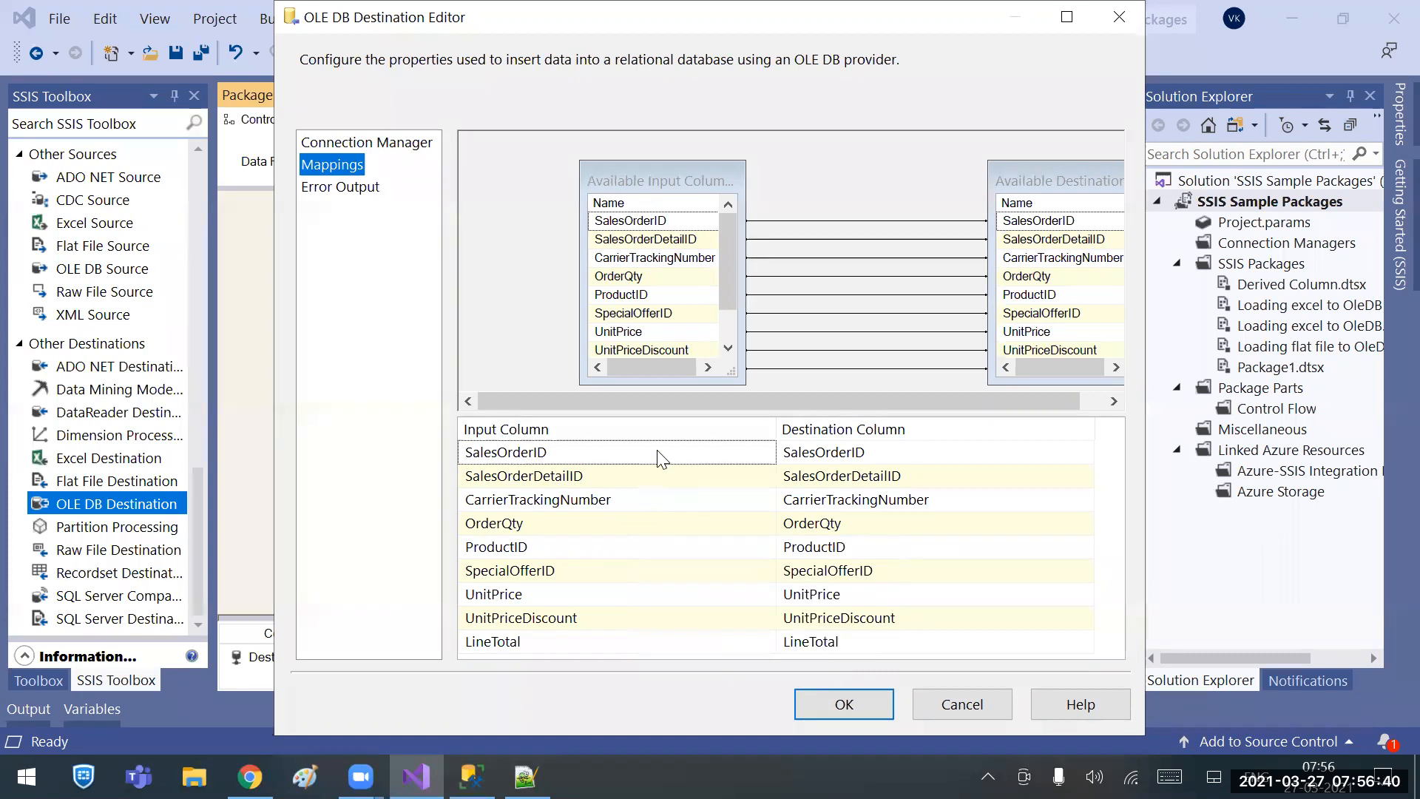
Accept the OLE DB Destination's column mappings and inspect the error flagged on the component.
left_click(714, 429)
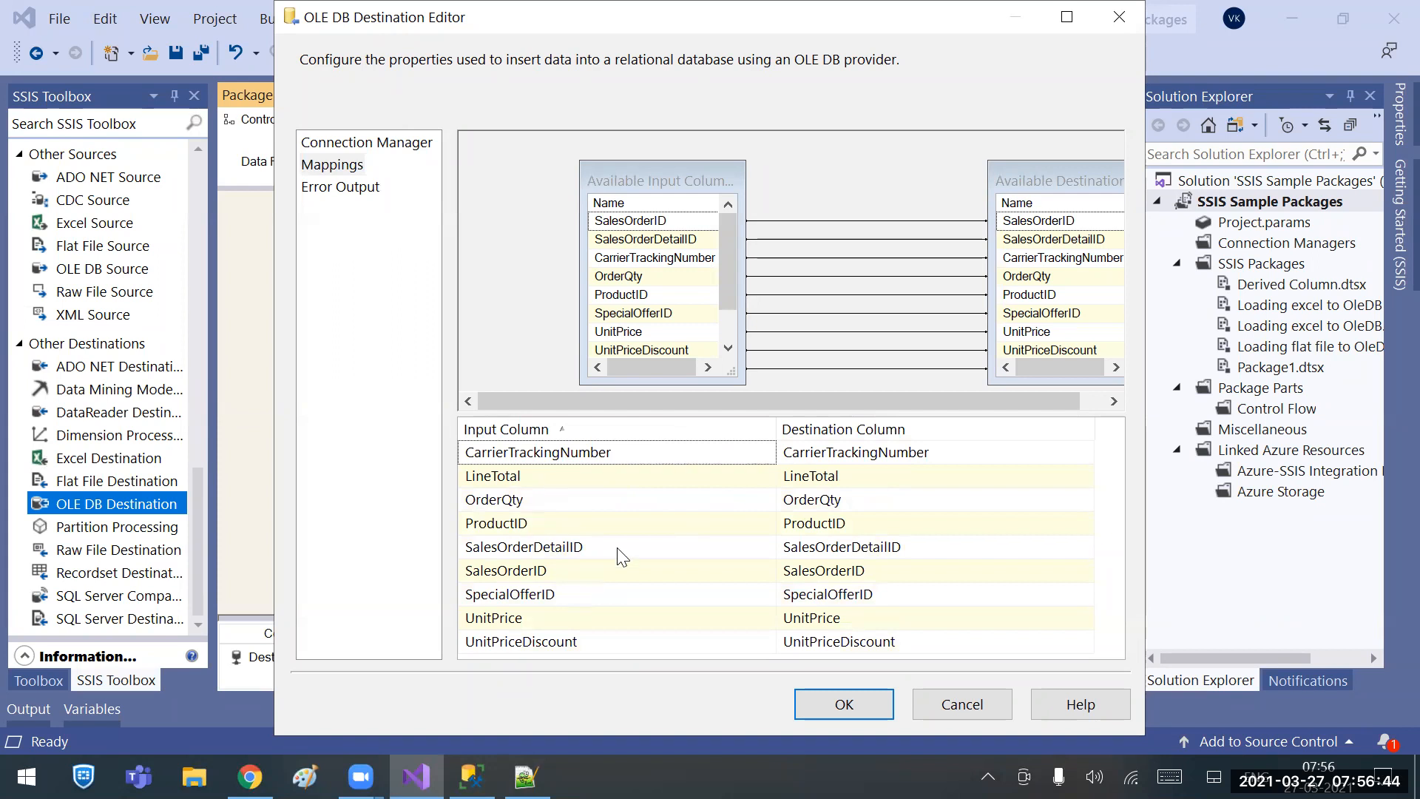
left_click(843, 704)
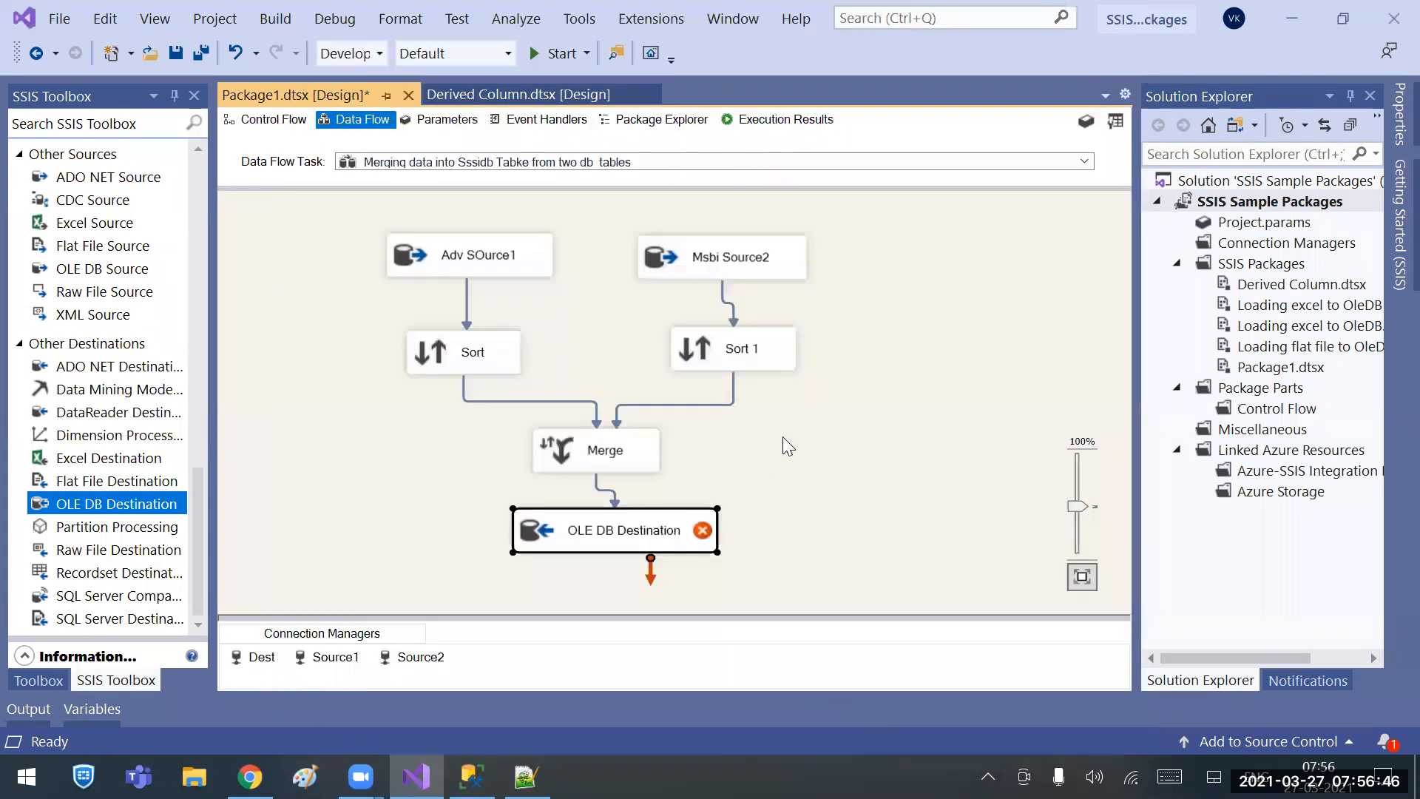
left_click(734, 550)
mouse_move(703, 531)
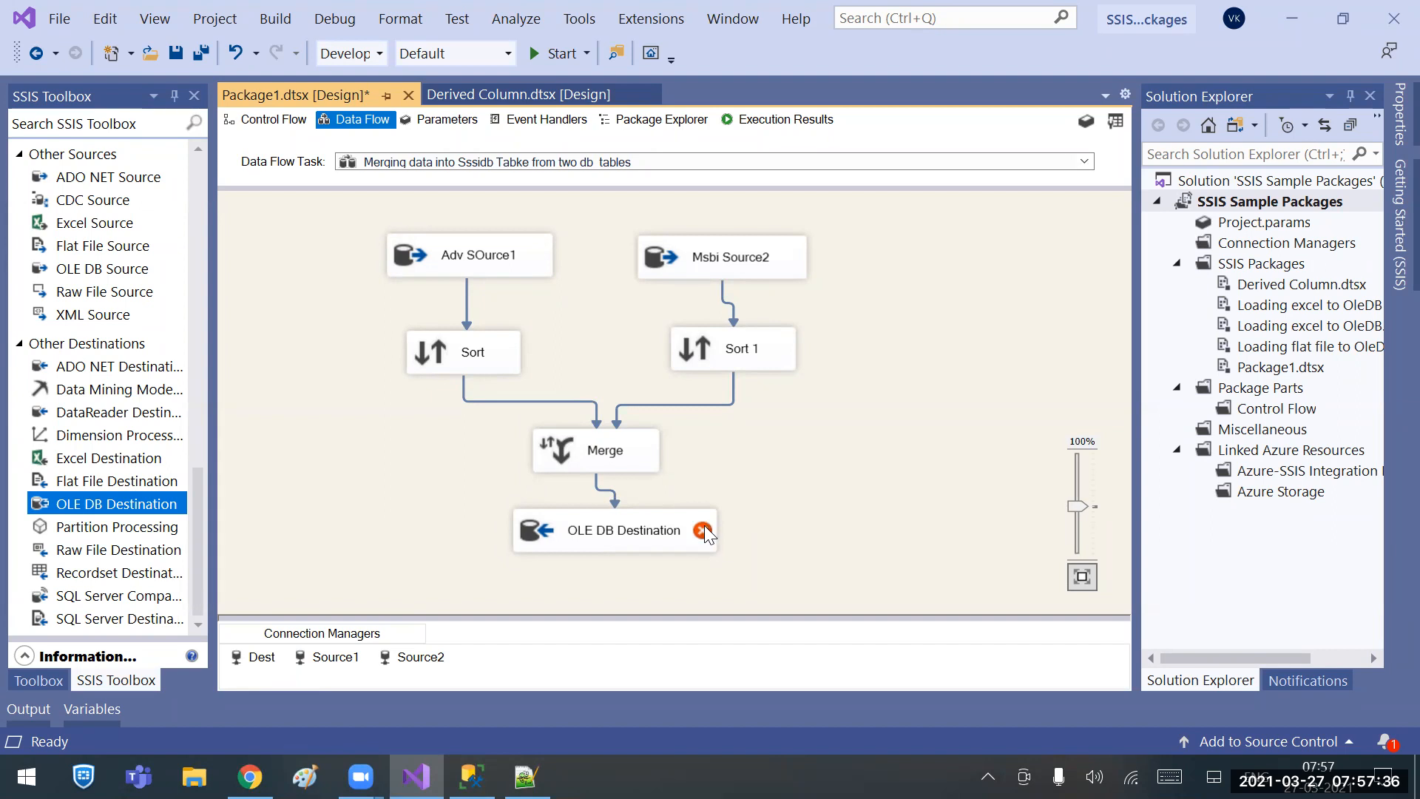
Enable Keep identity for the OLE DB Destination, review its column mappings and apply the settings.
double_click(625, 531)
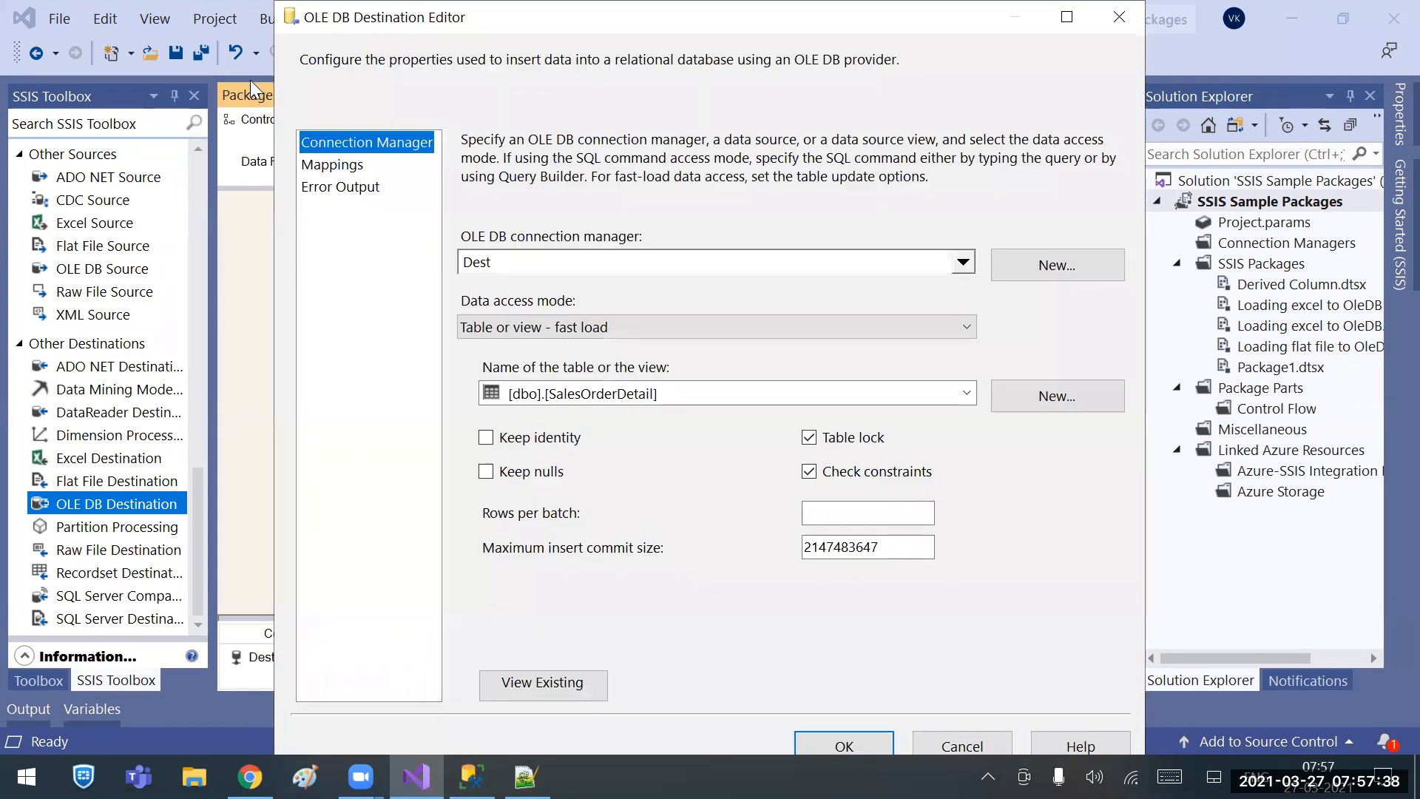
left_click(329, 167)
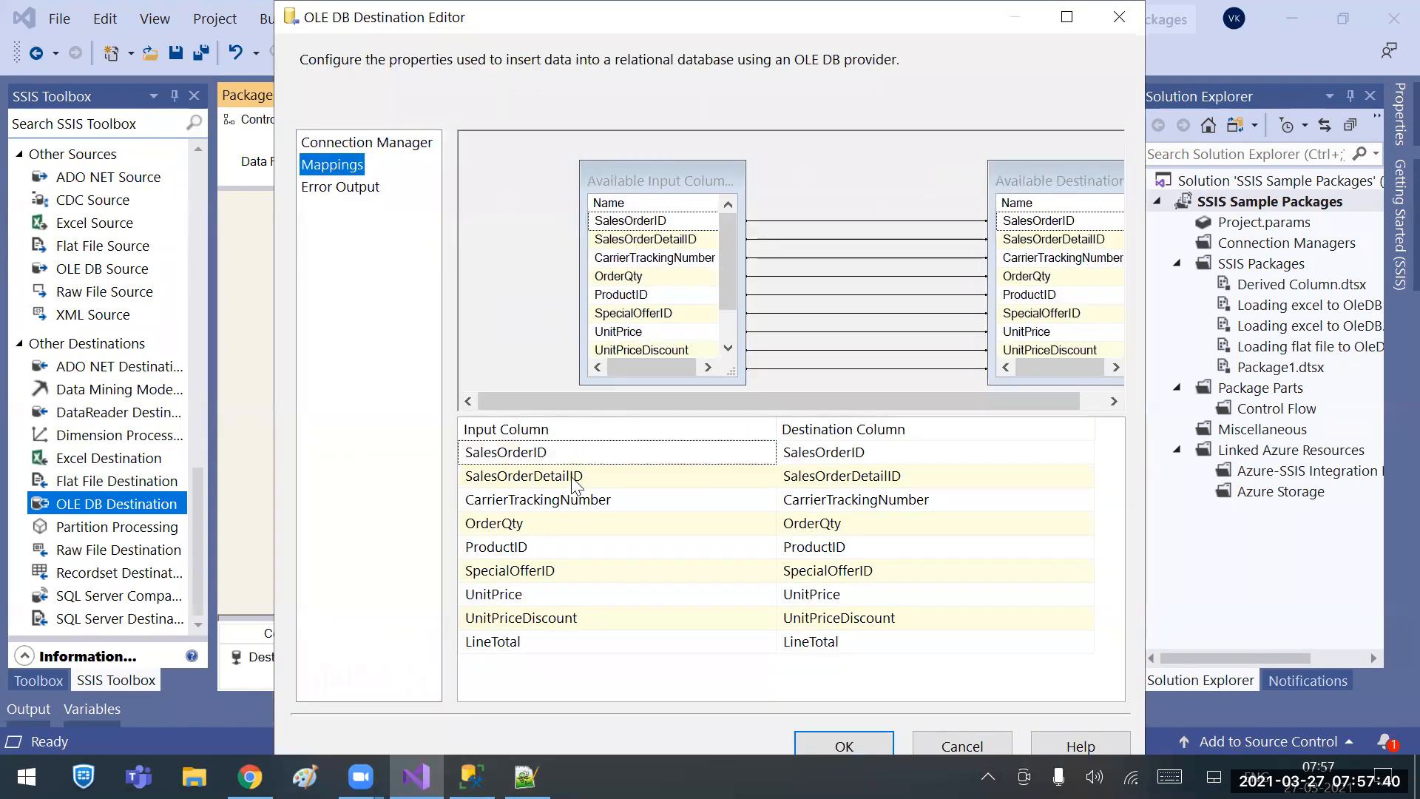
left_click(811, 447)
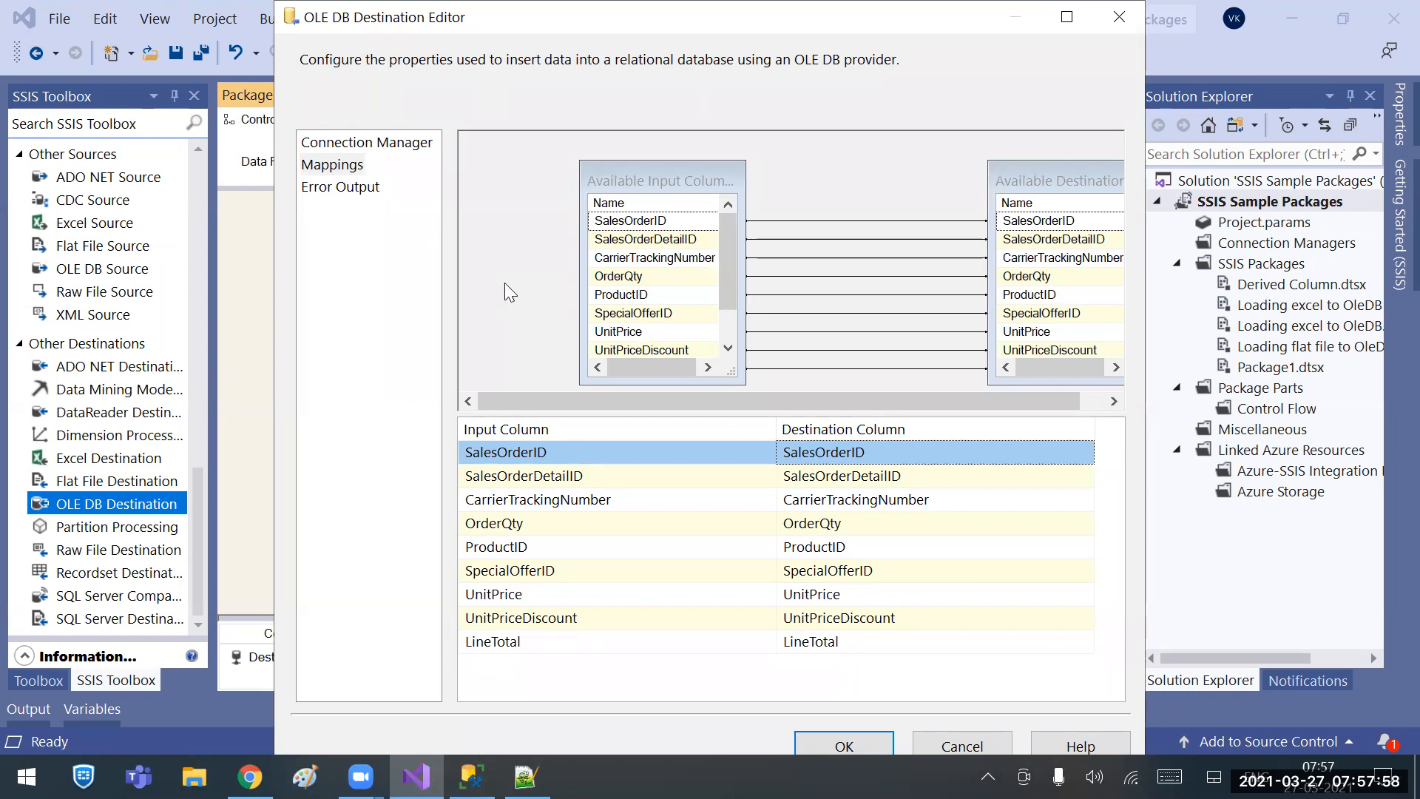
left_click(367, 147)
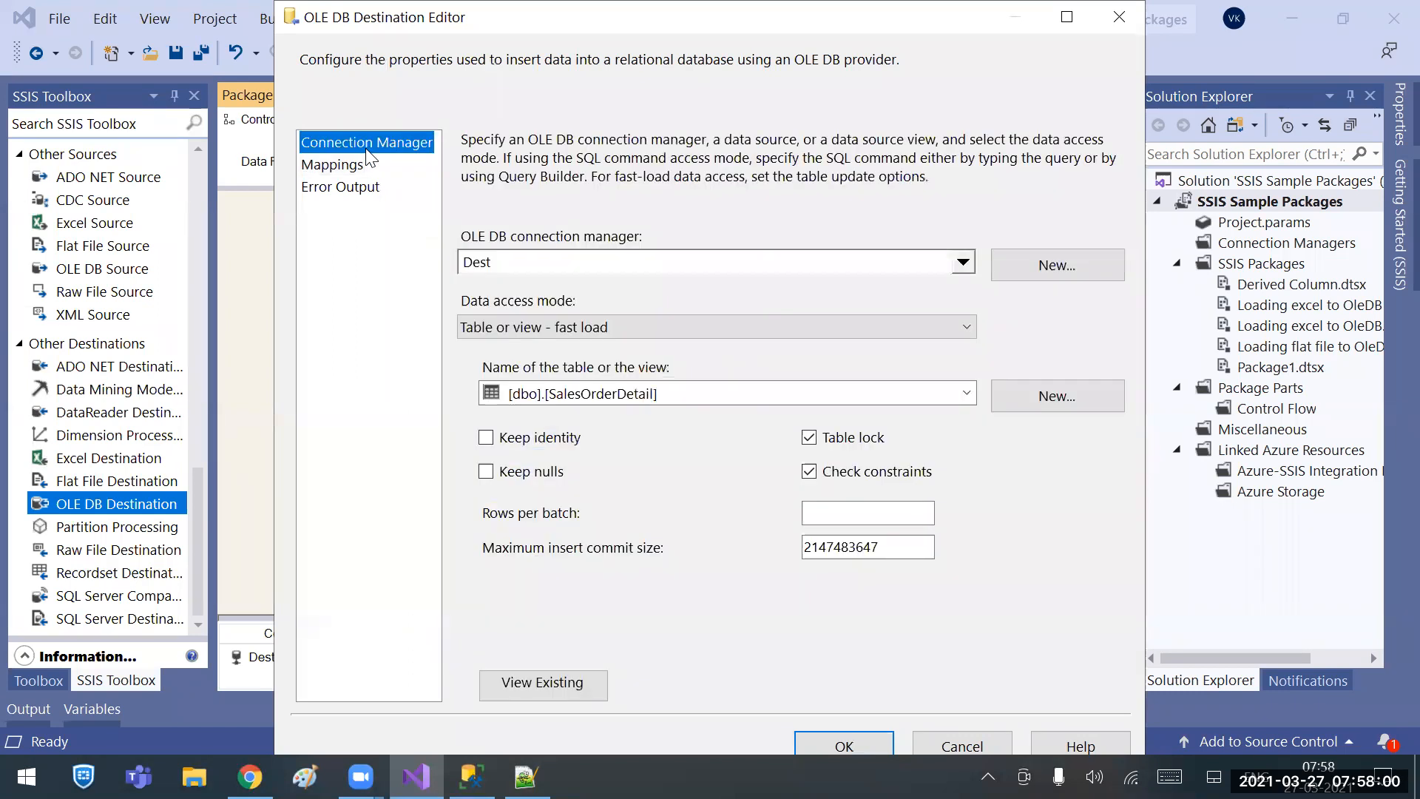
left_click(537, 442)
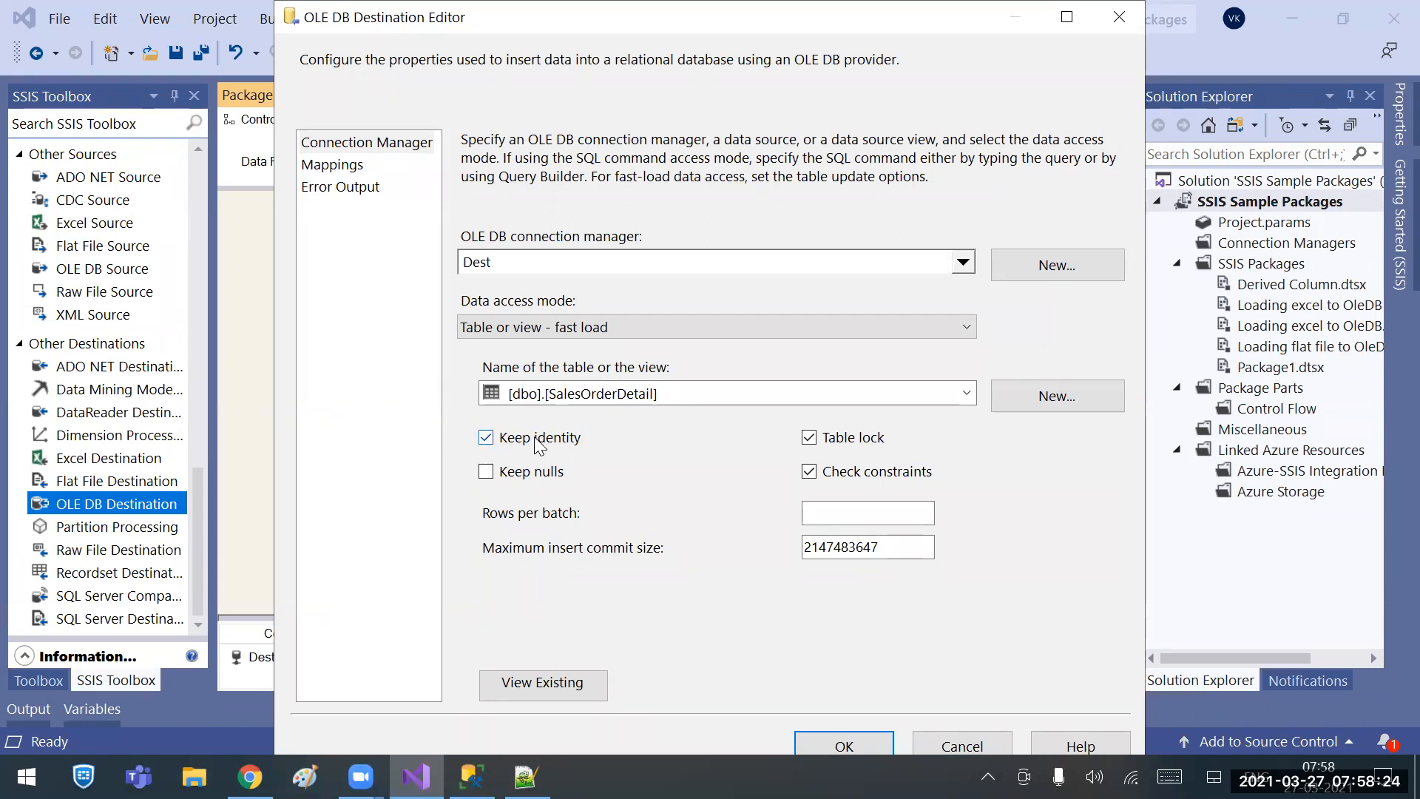
left_click(346, 165)
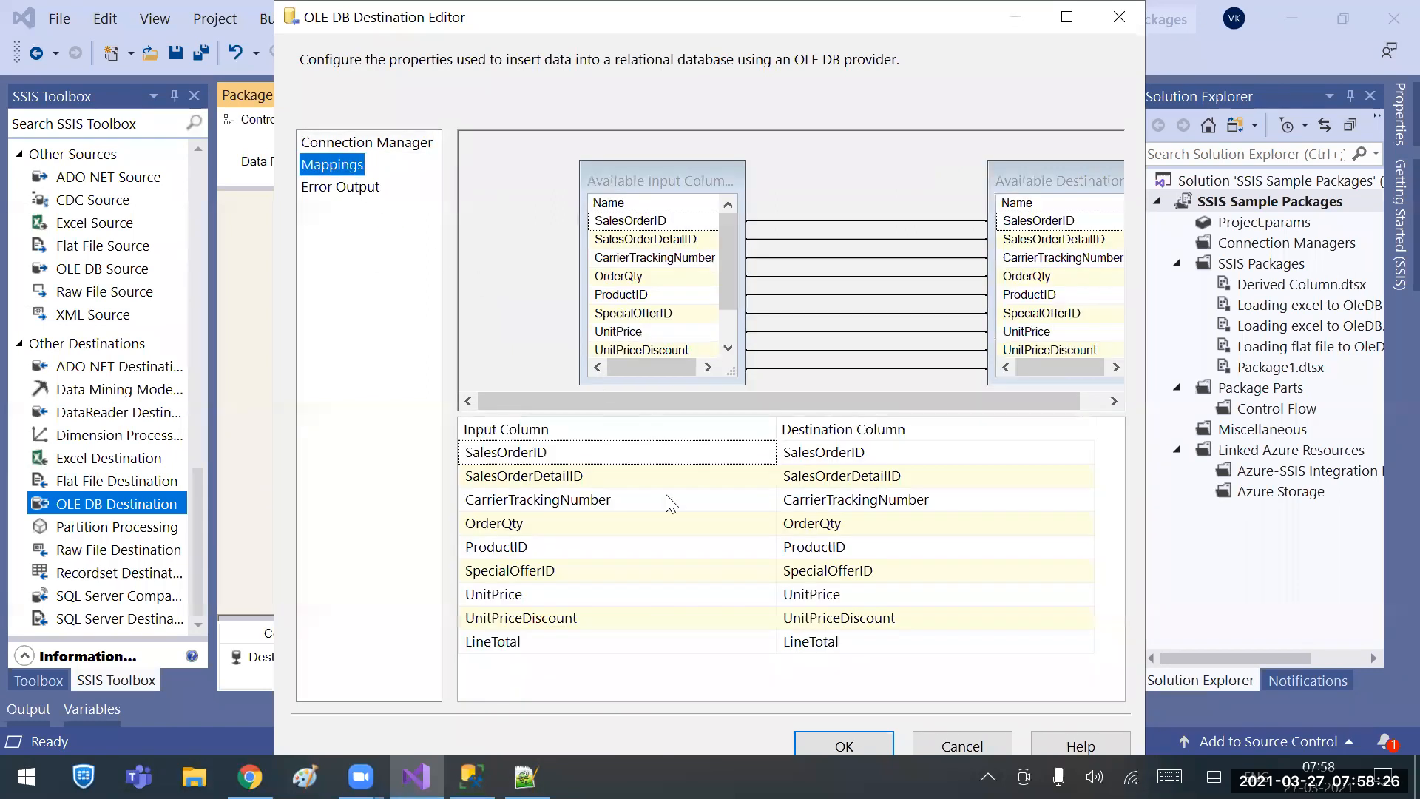
left_click(834, 742)
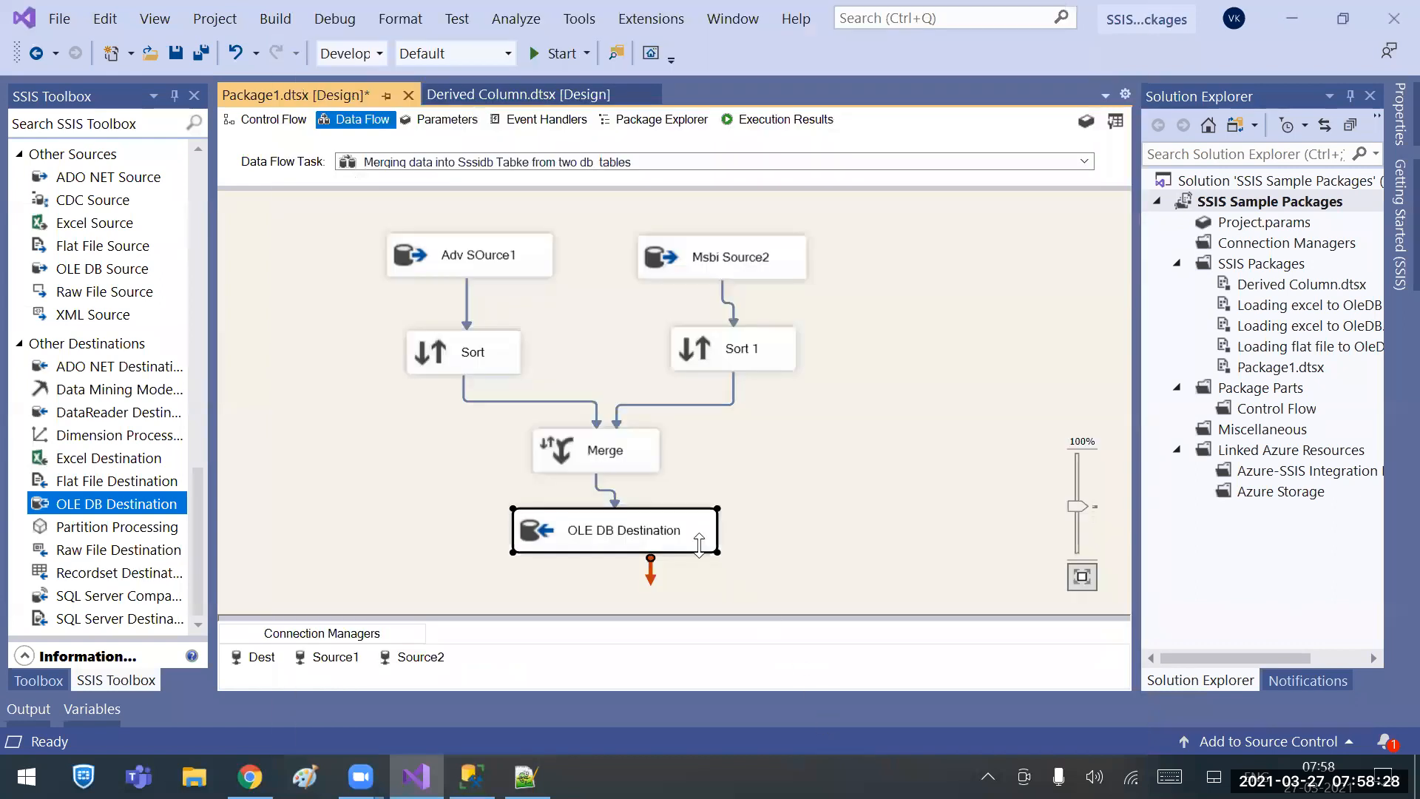
Save the package and execute it.
key("ctrl+s")
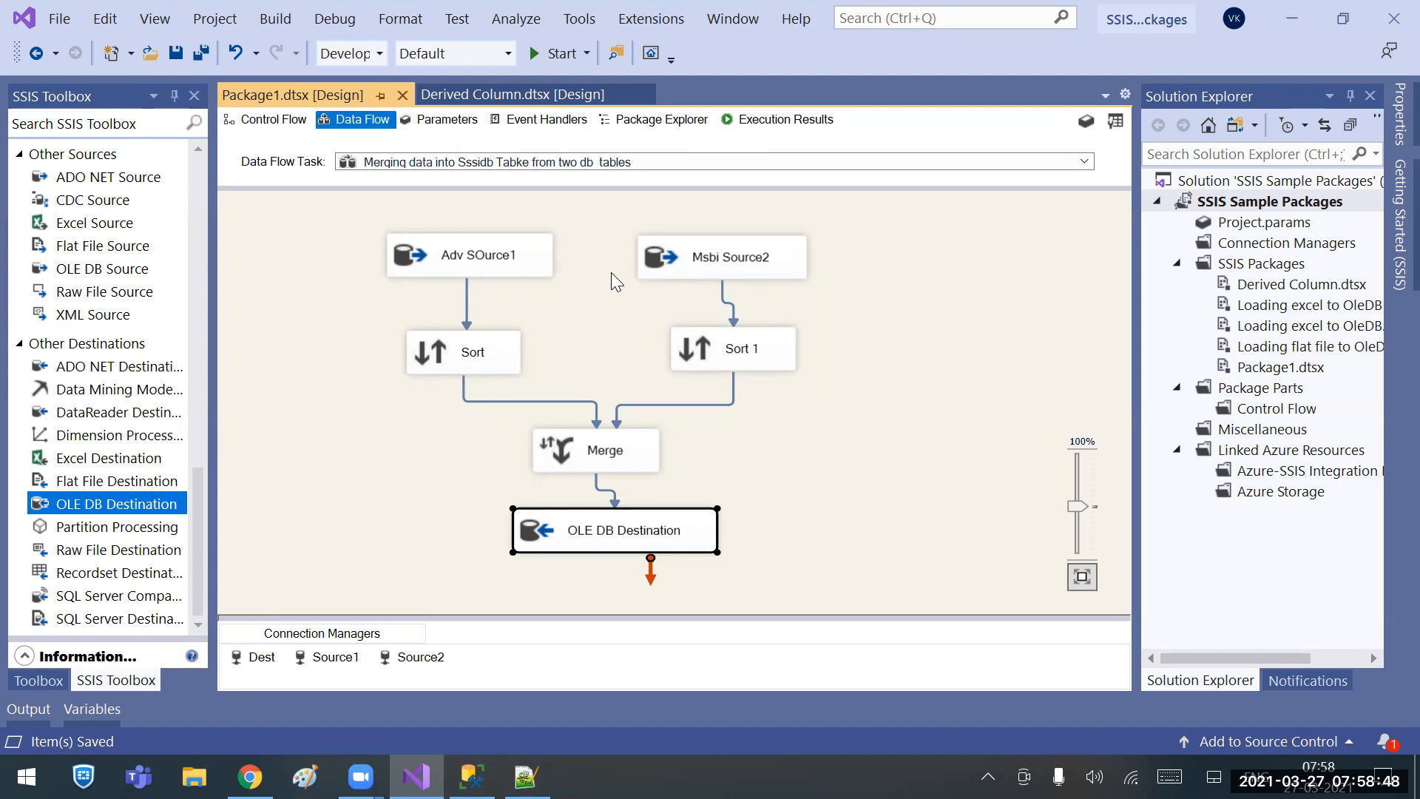
left_click(538, 51)
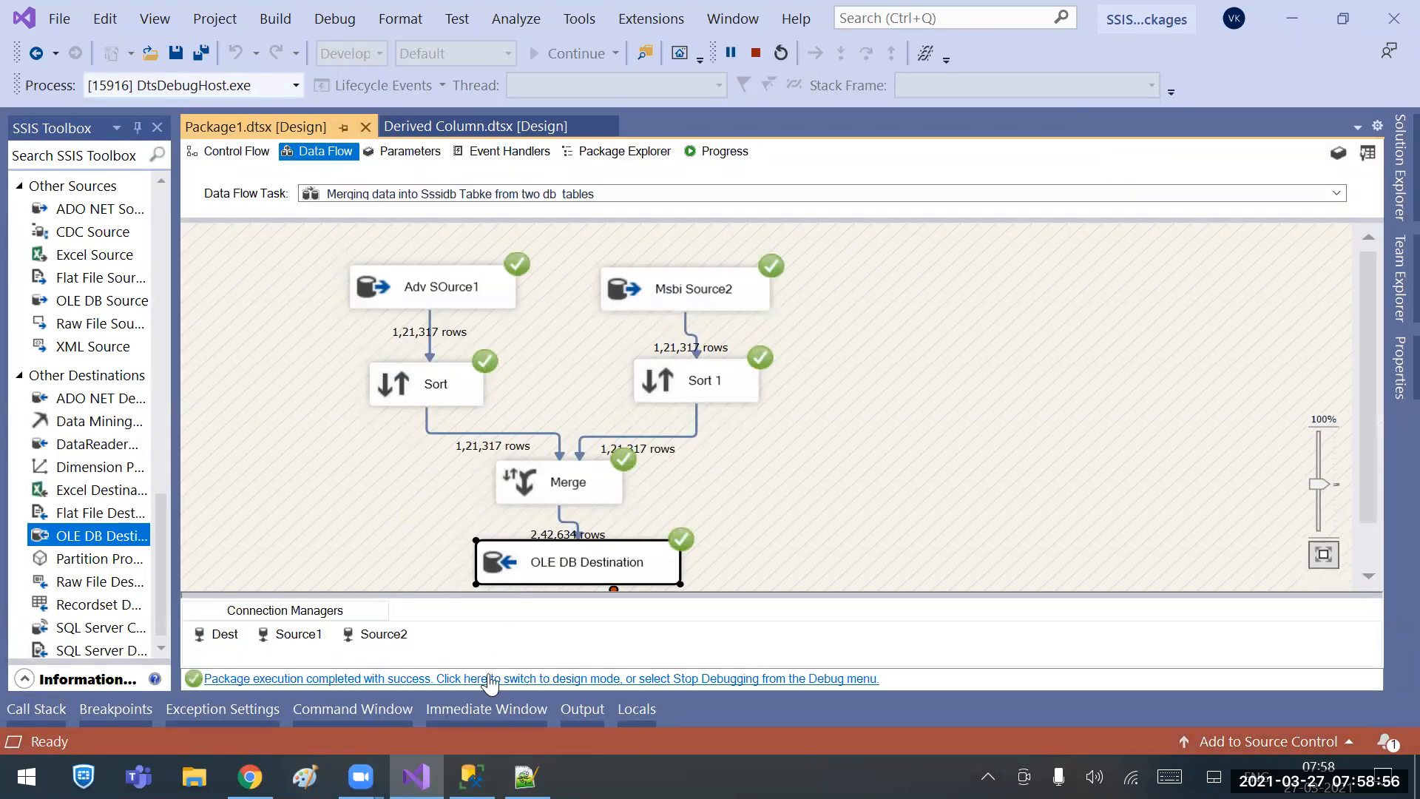
Switch to SQL Server Management Studio, set the query's database to ssis, and execute the SalesOrderDetail query to browse its rows.
left_click(472, 776)
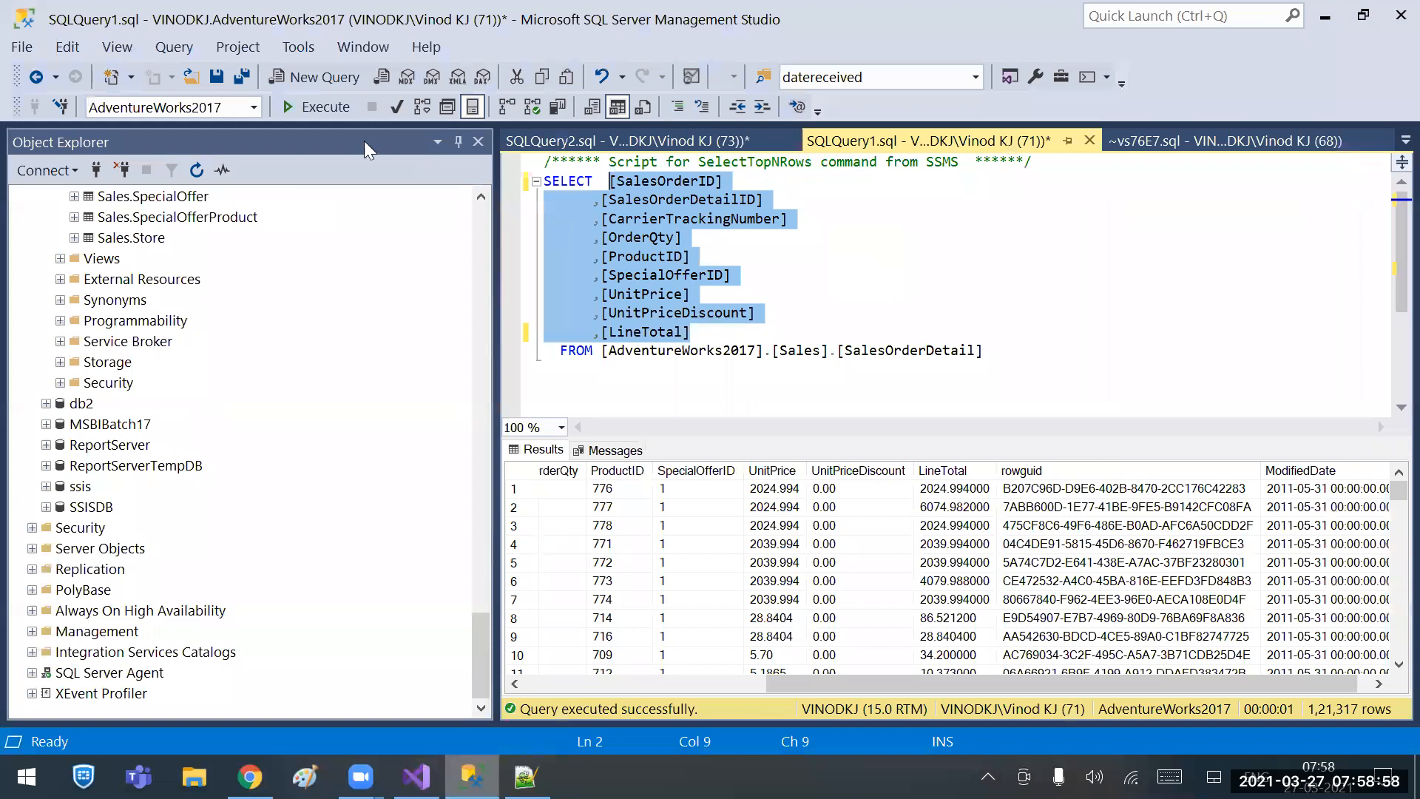
left_click(252, 113)
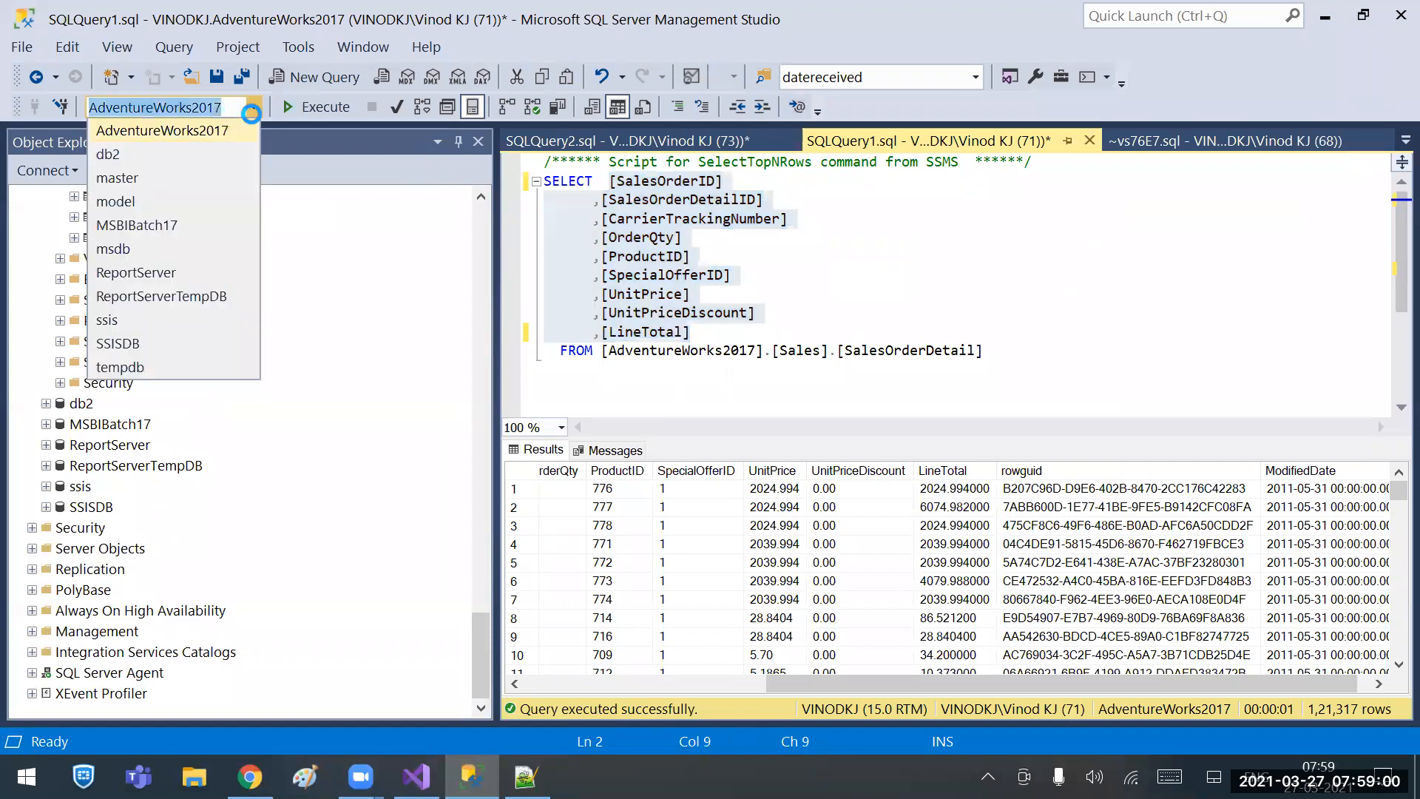
left_click(118, 319)
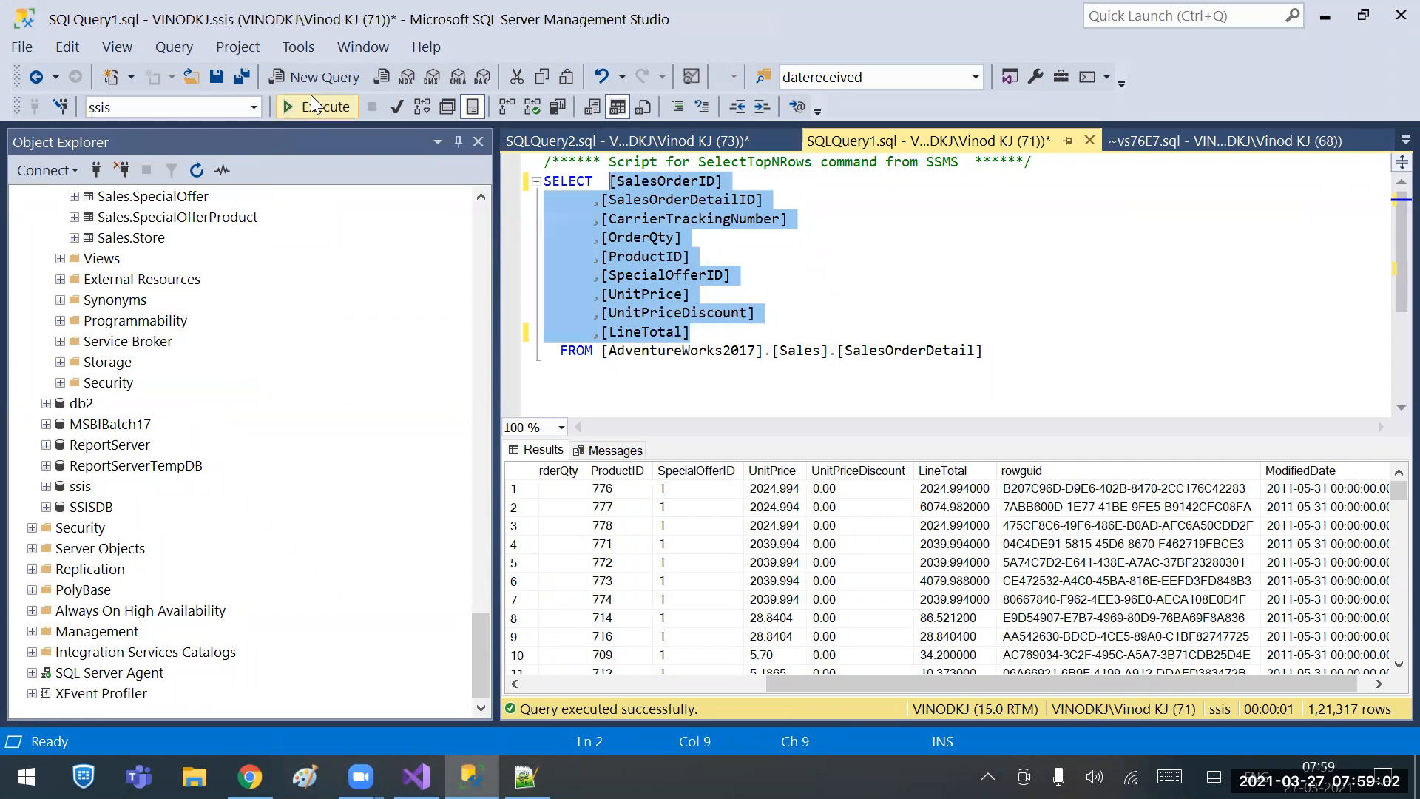
left_click(667, 259)
left_click(317, 107)
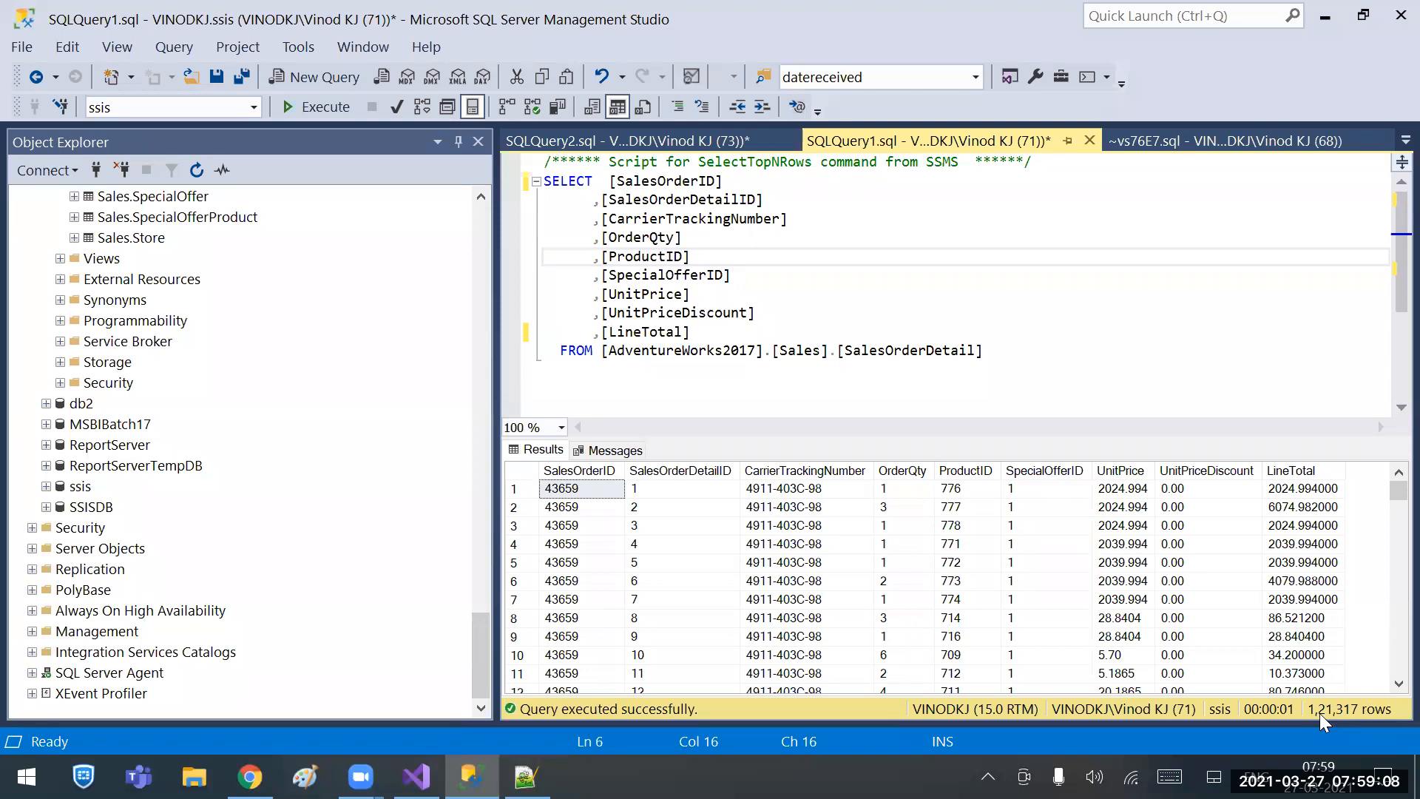
left_click(933, 581)
scroll(954, 599, "down", 20)
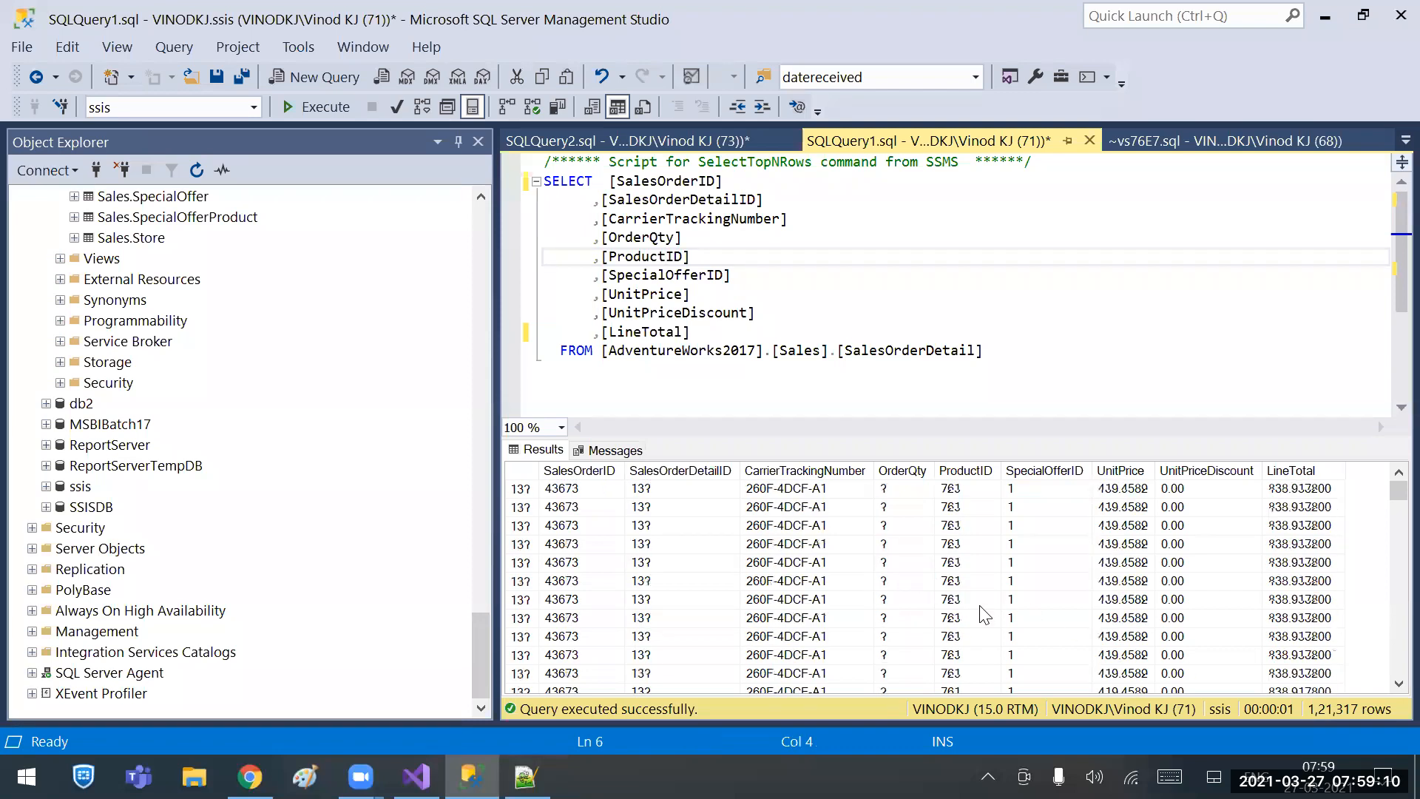
scroll(976, 618, "down", 17)
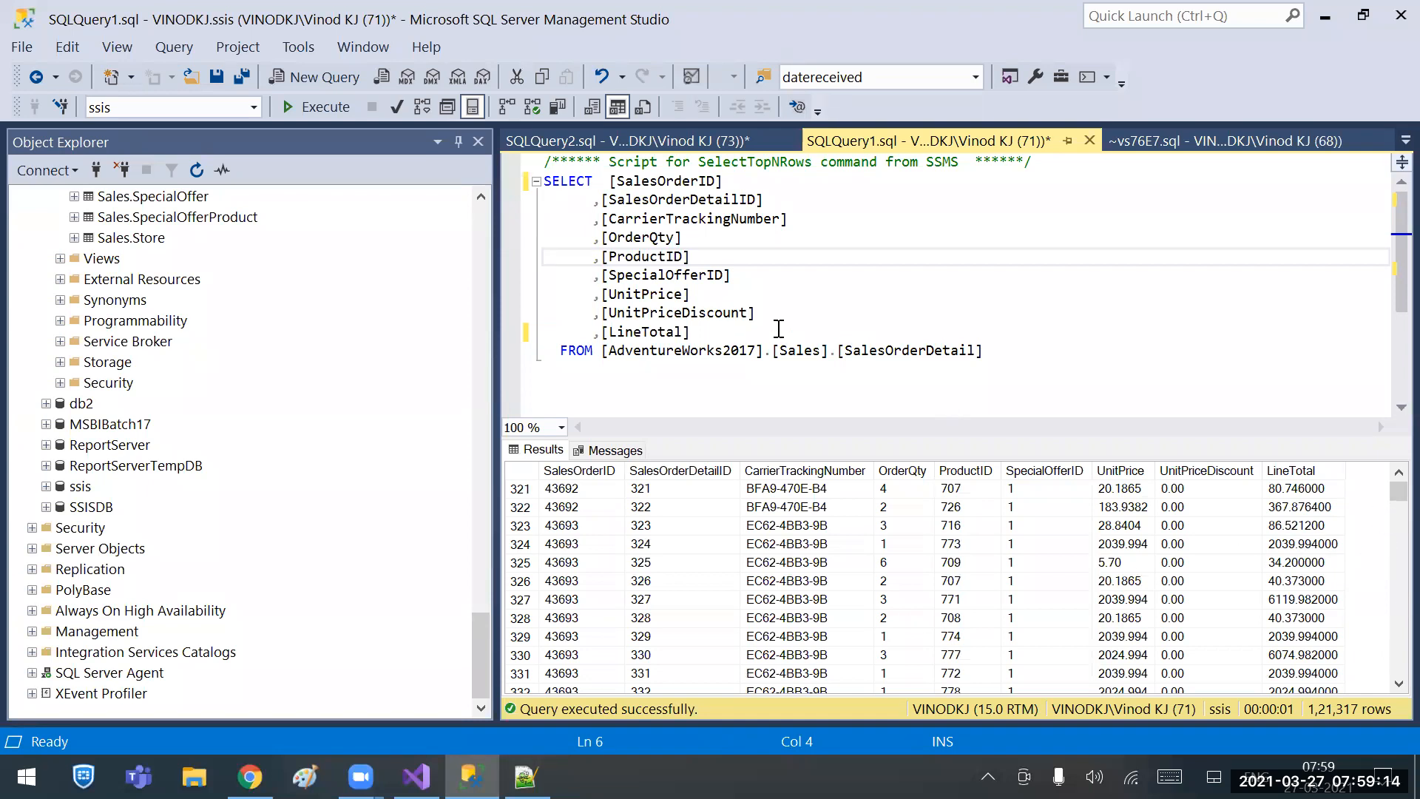
Remove the [AdventureWorks2017].[Sales]. prefix from the FROM clause and execute the query against the ssis table.
left_click_drag(601, 352, 839, 353)
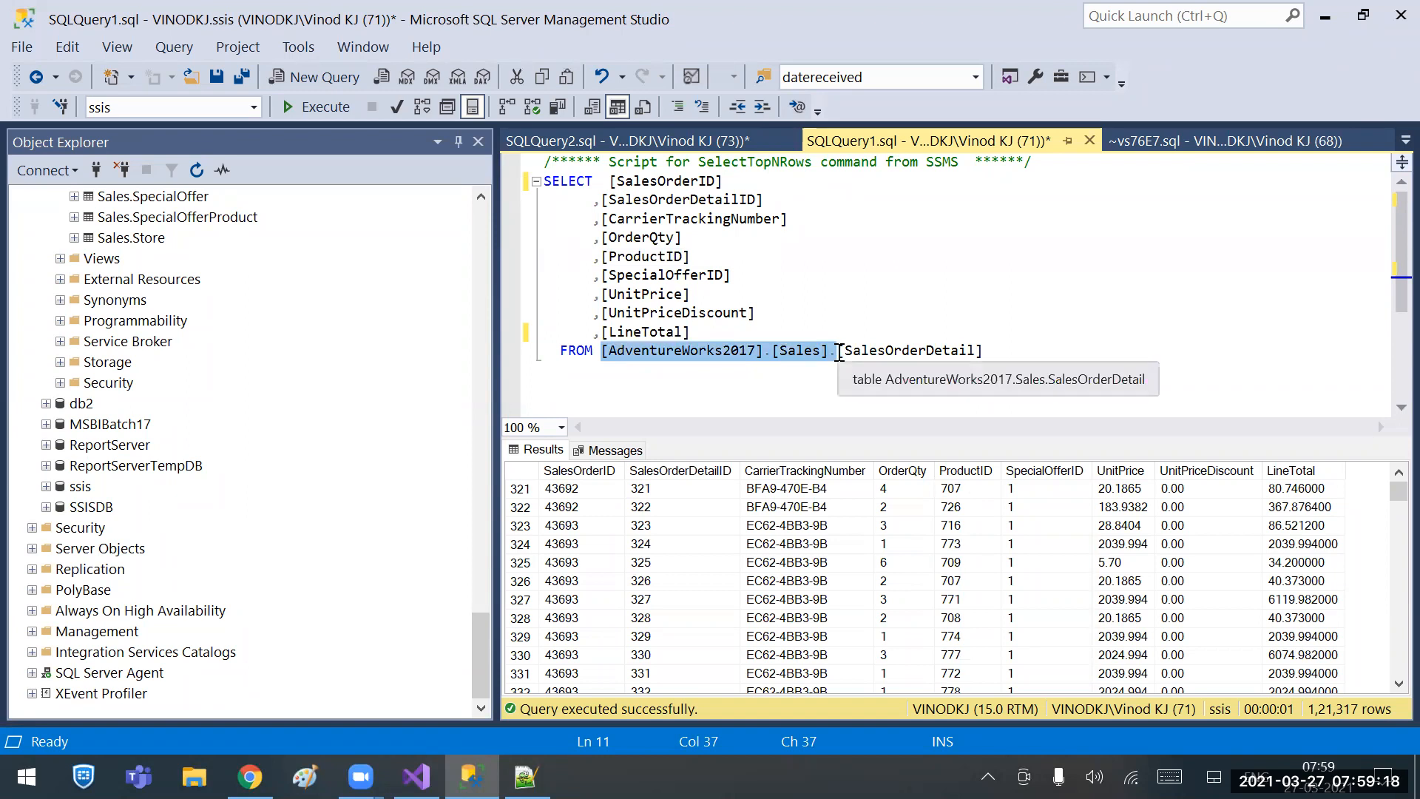
key("Delete")
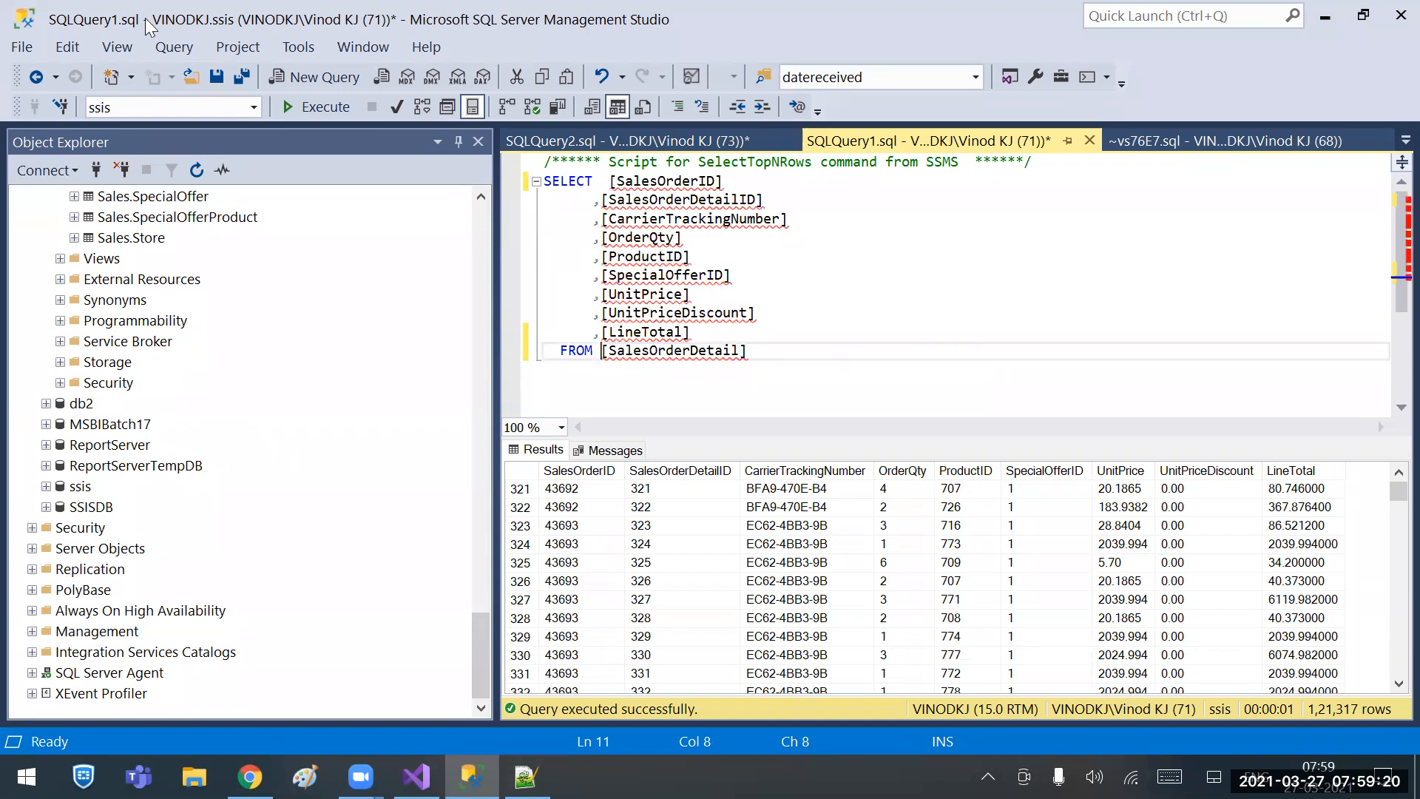
left_click(300, 113)
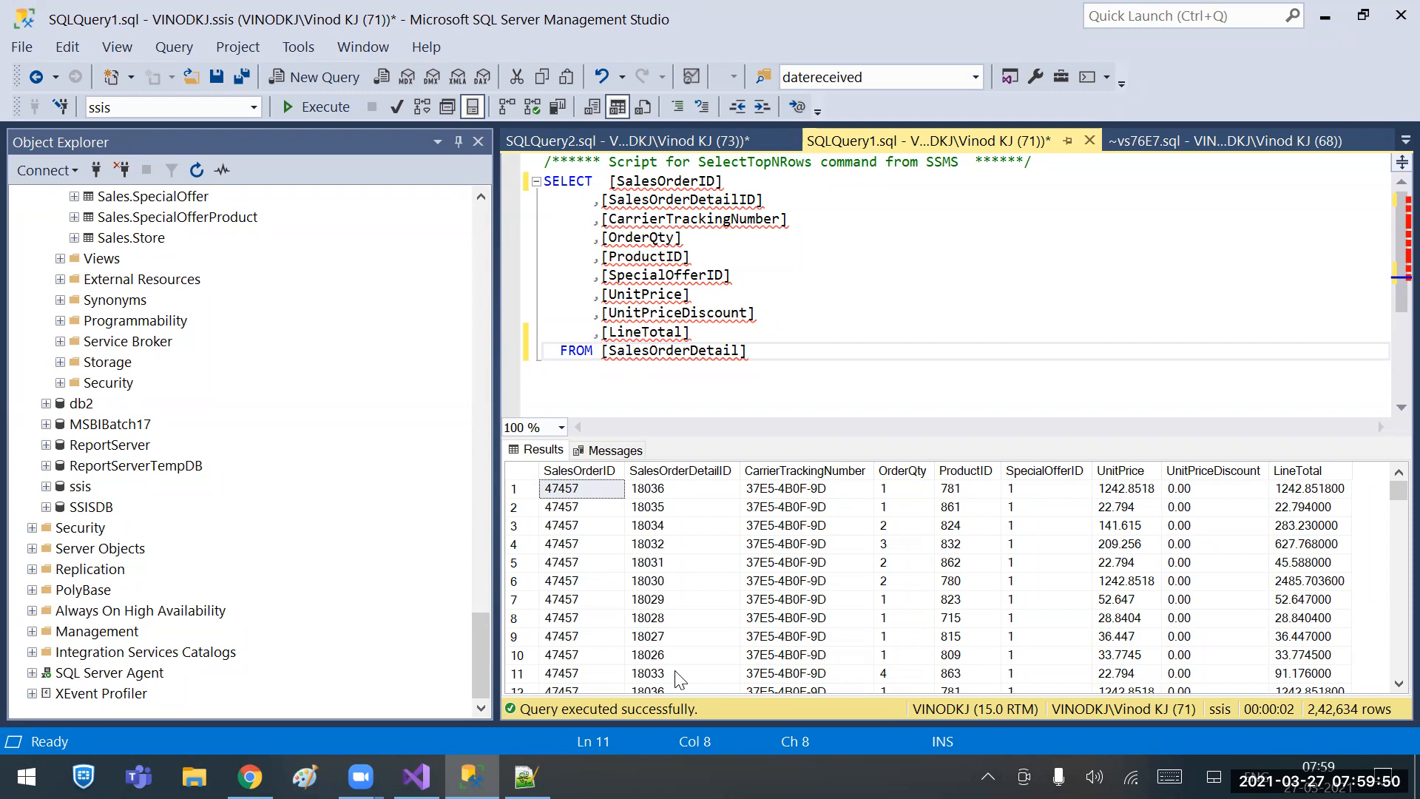
Switch to Visual Studio and examine the Adv SOurce1 and Msbi Source2 row flows in the executed package.
left_click(417, 775)
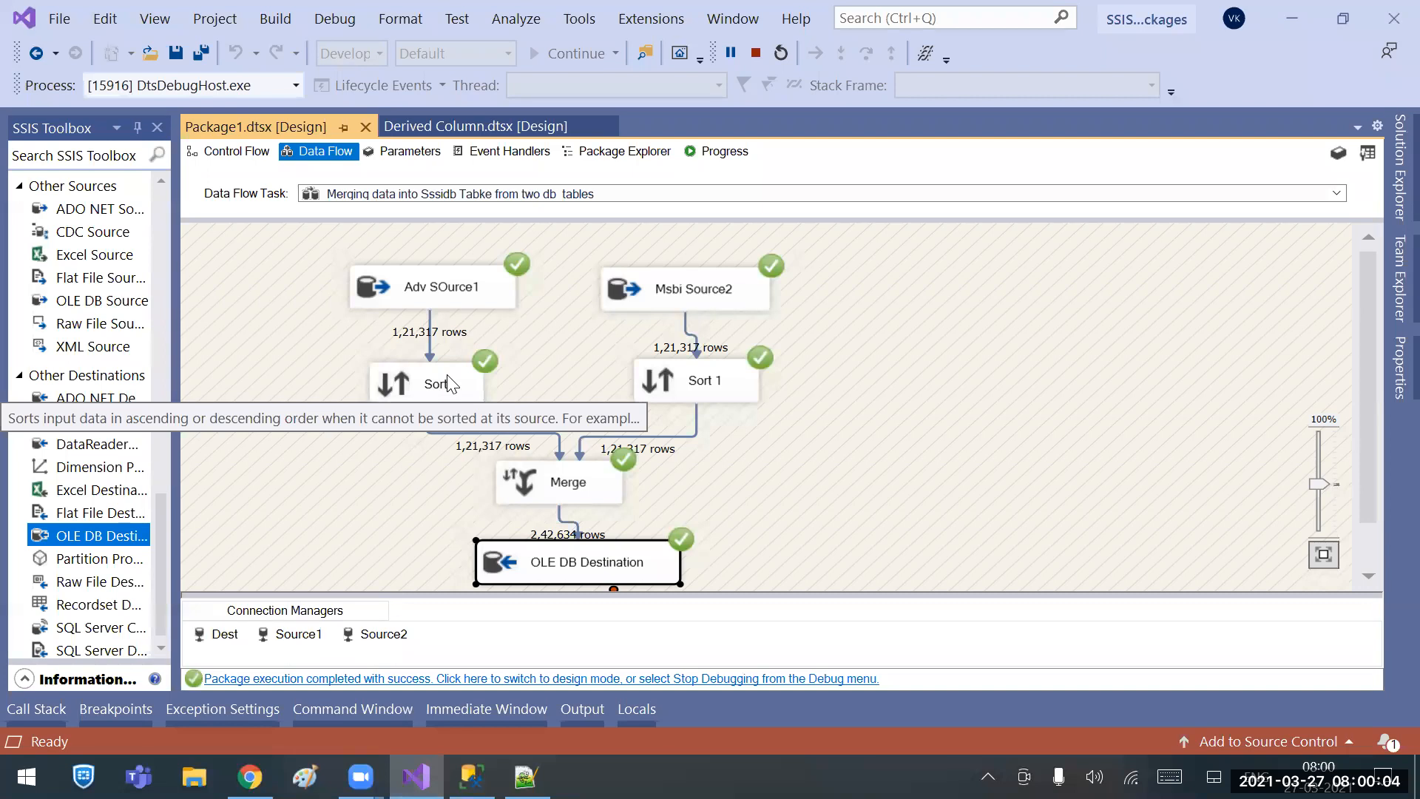
left_click(443, 285)
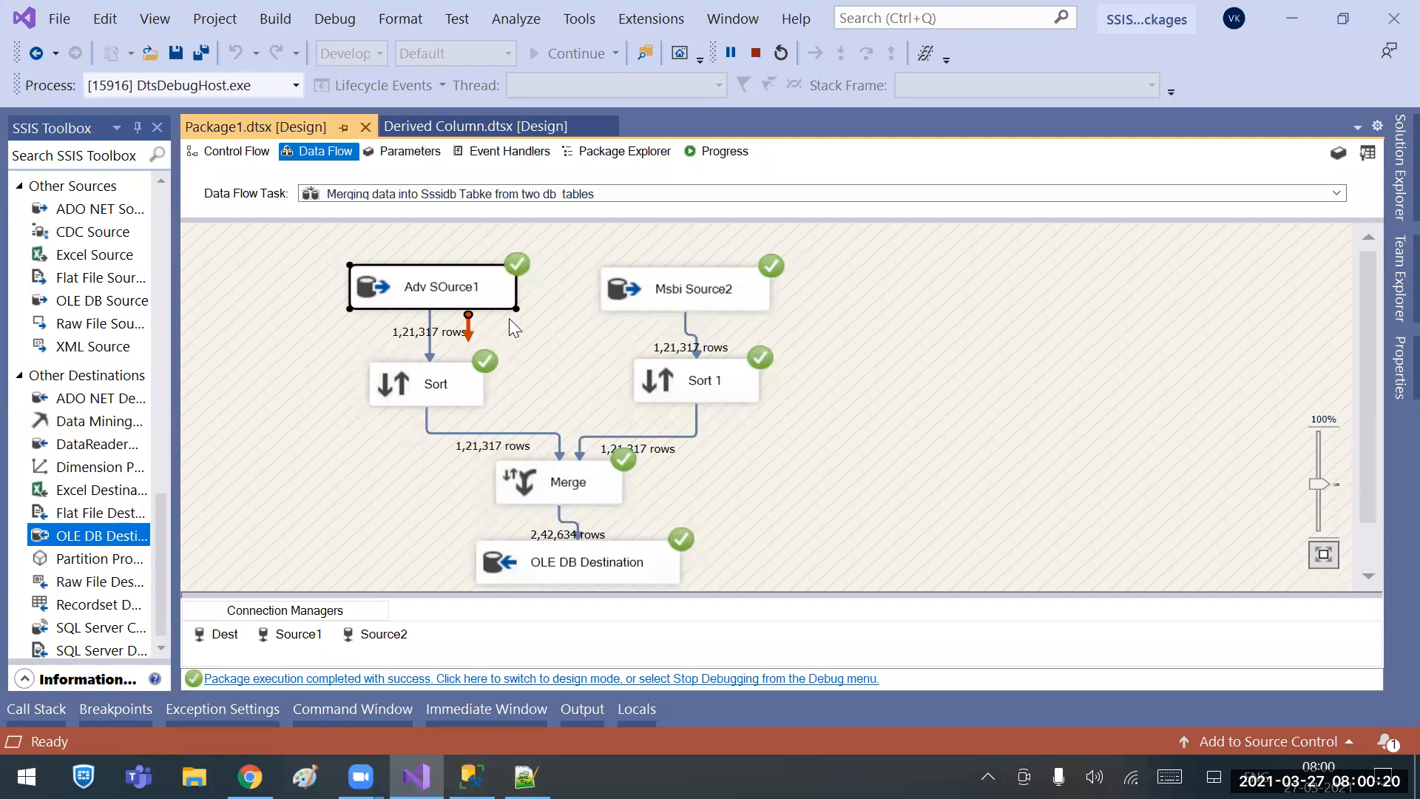
left_click(721, 284)
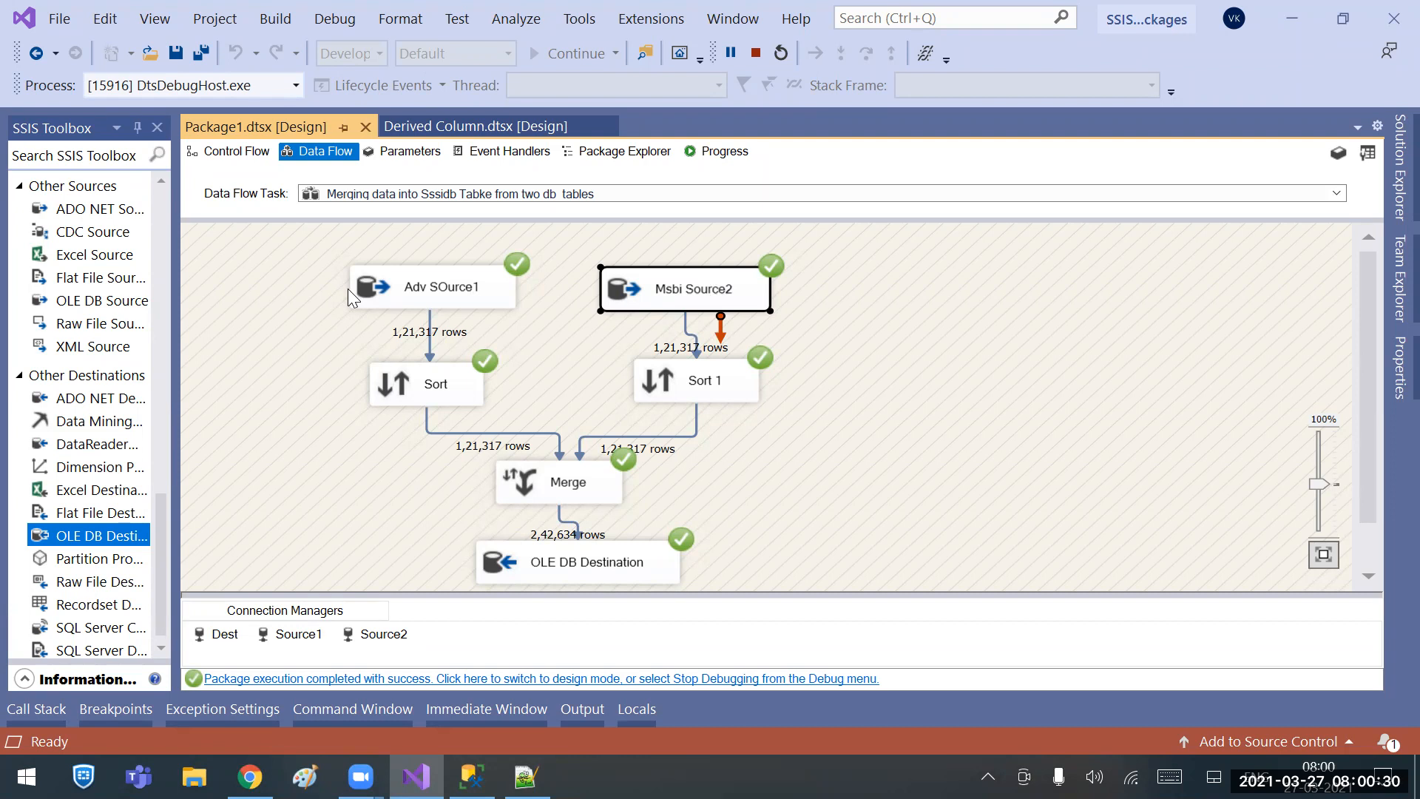
left_click(437, 291)
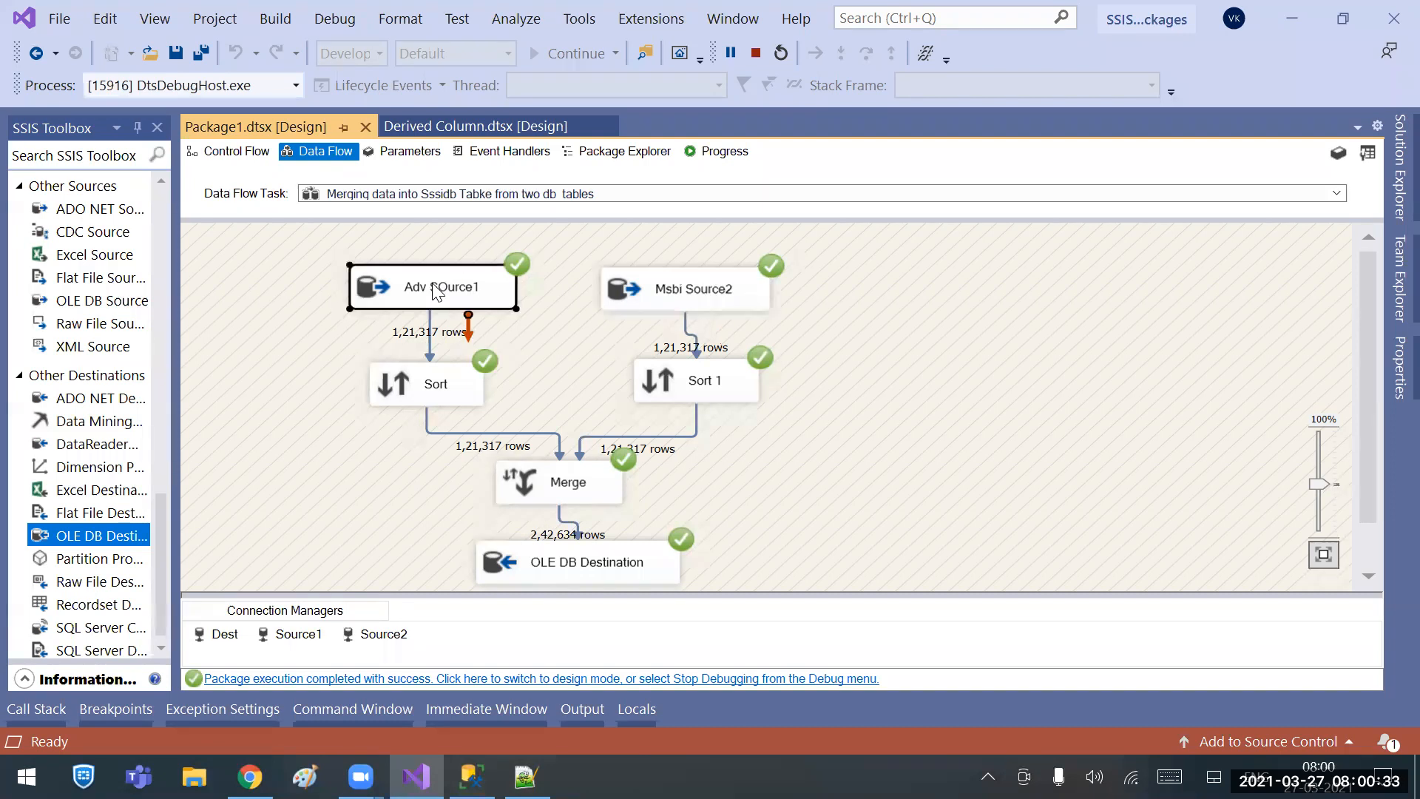
left_click(714, 289)
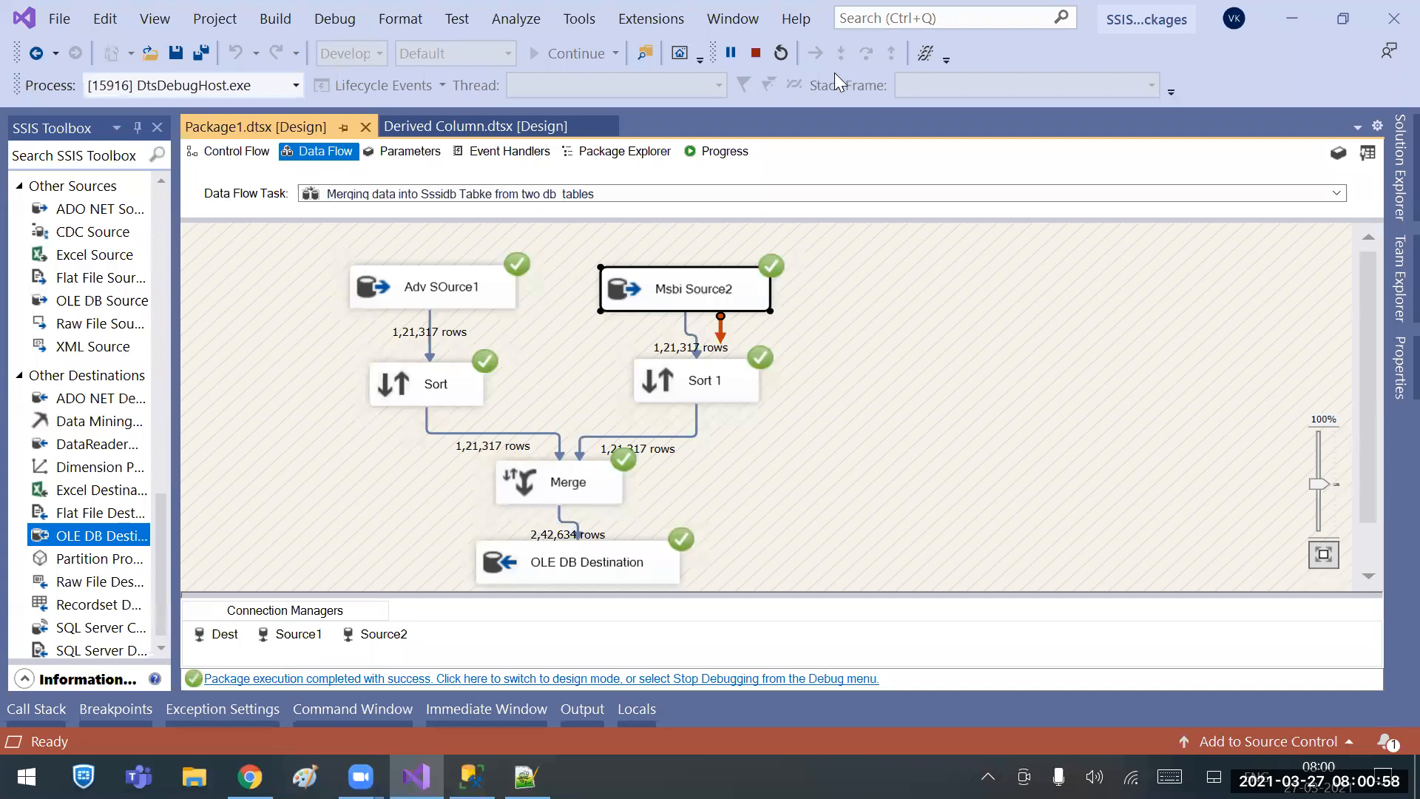
Stop debugging and delete the OLE DB Destination from the data flow.
left_click(755, 53)
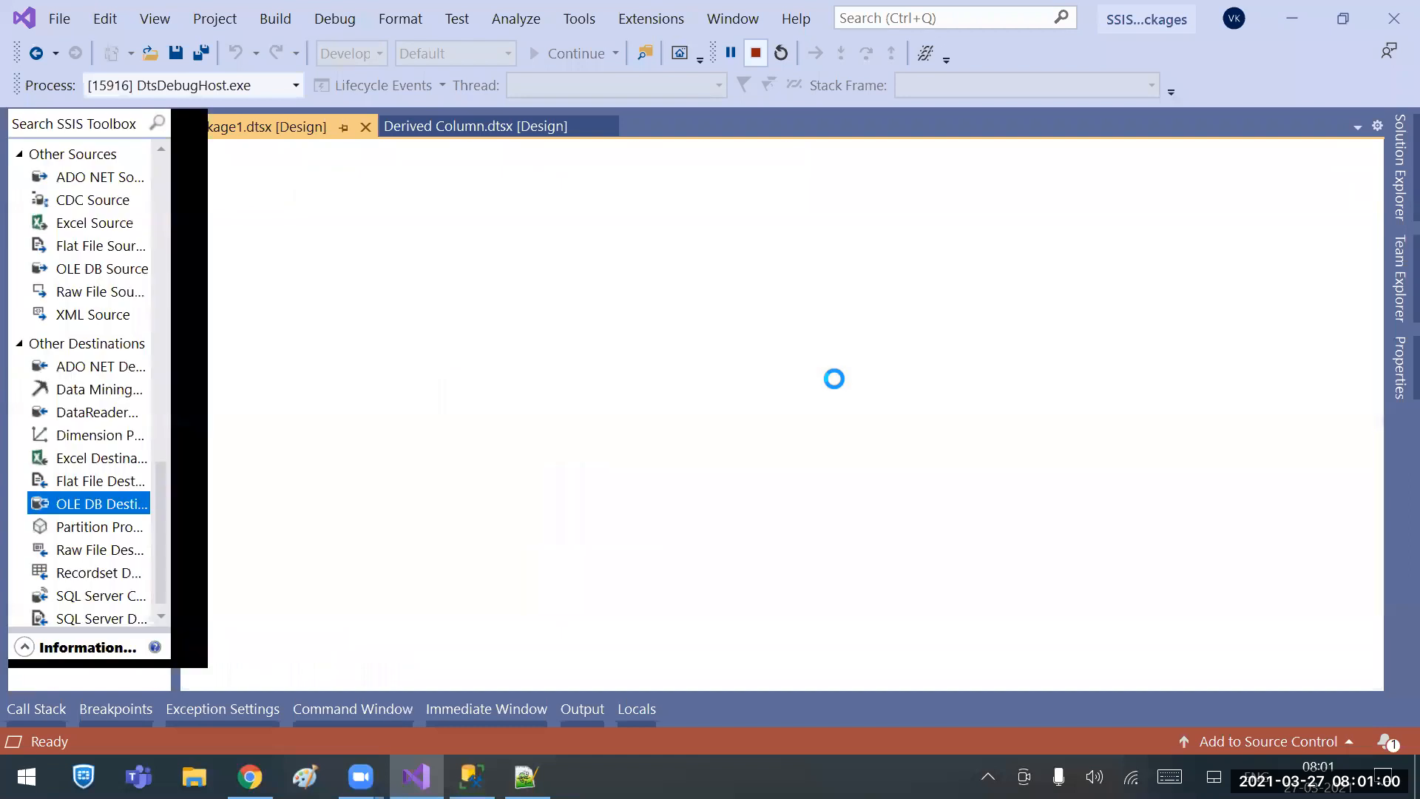
left_click(653, 530)
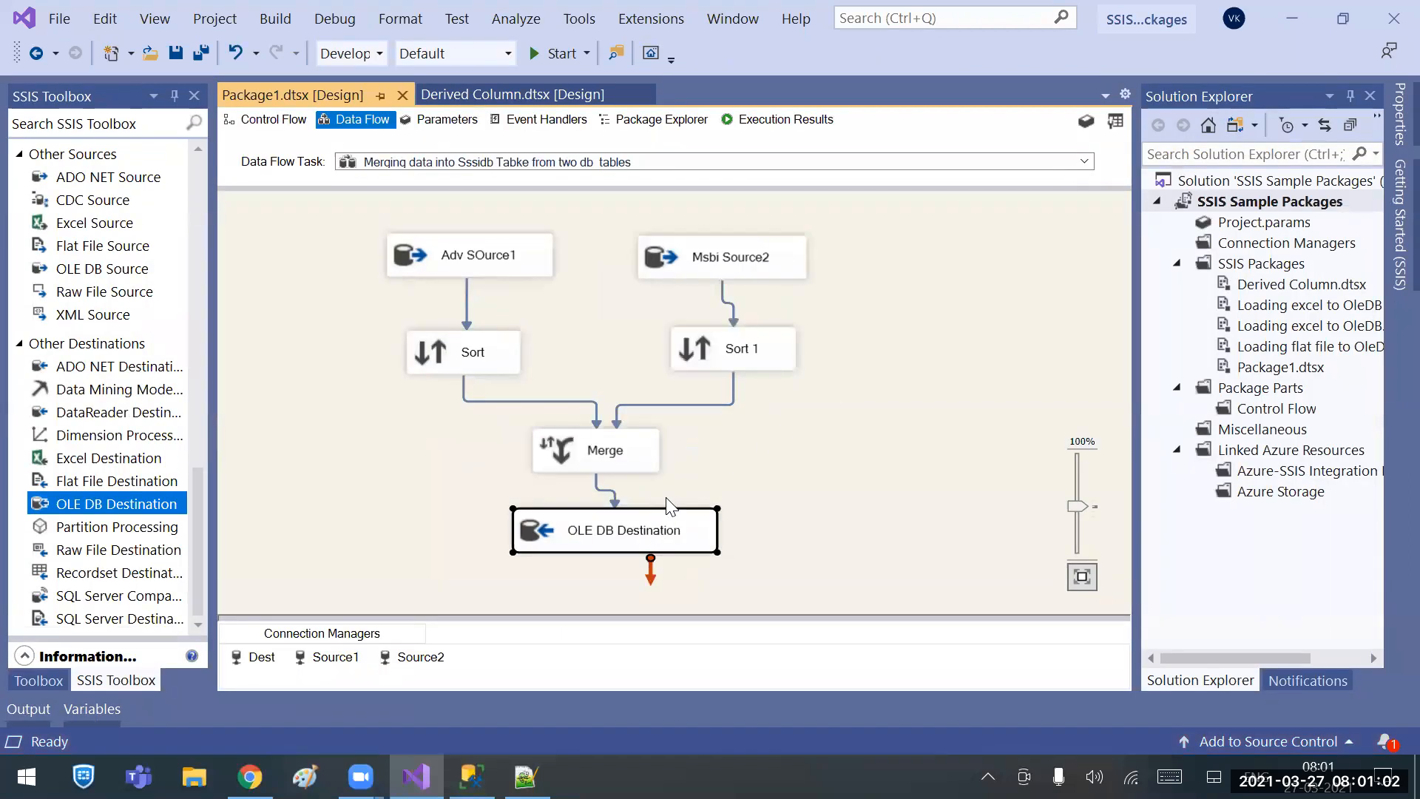
key("Delete")
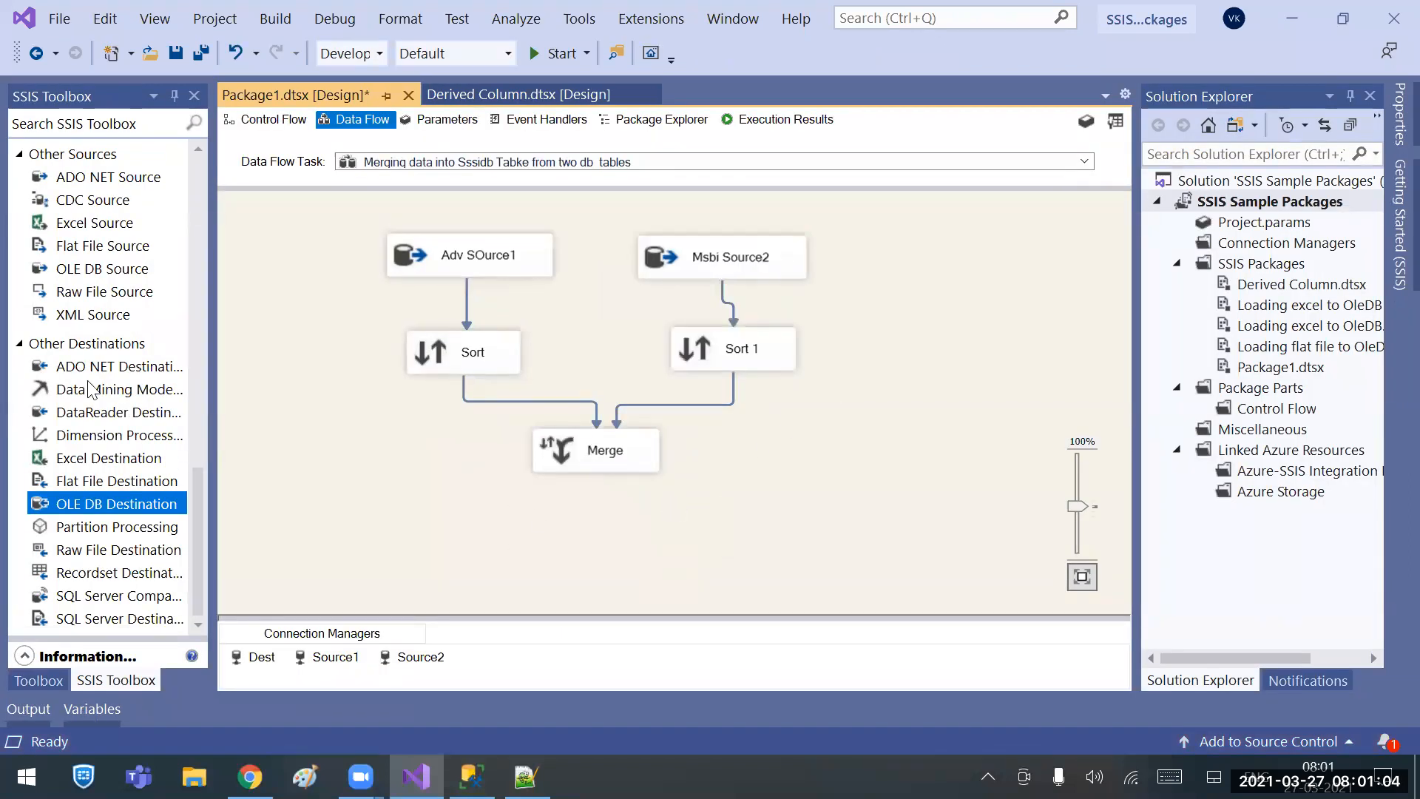
Add a Sort transformation below Merge and connect Merge's output to it.
left_click_drag(198, 488, 197, 241)
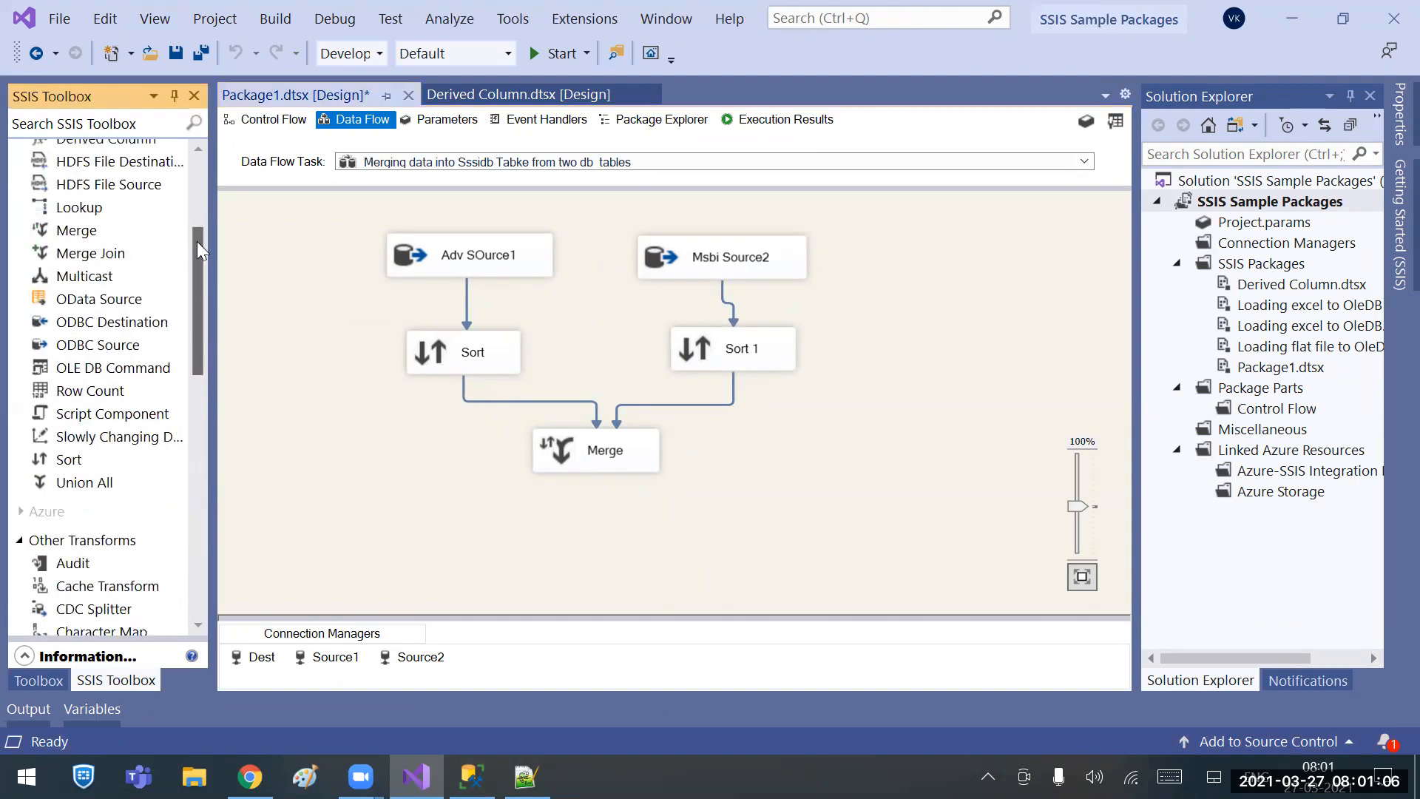
left_click_drag(68, 479, 527, 532)
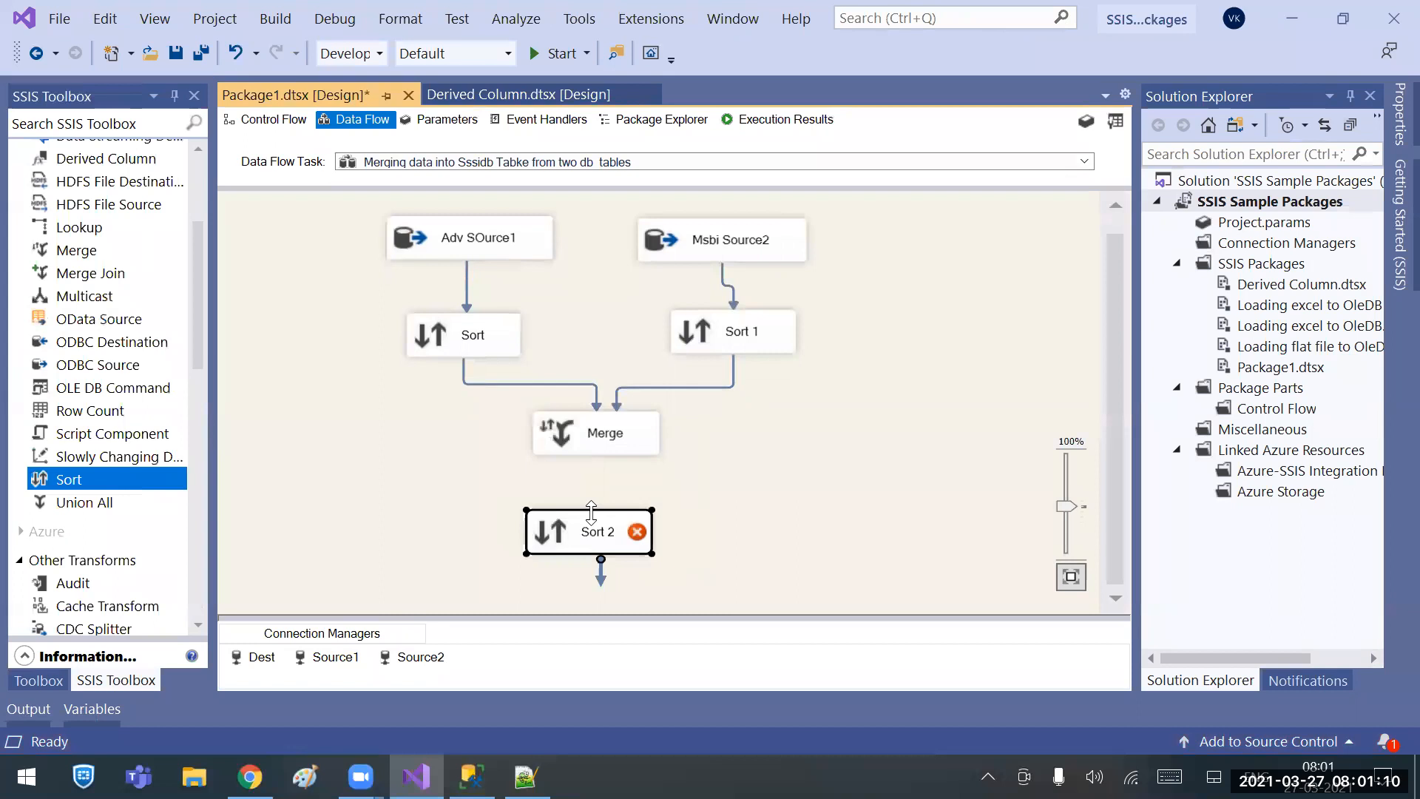
left_click(603, 447)
left_click_drag(608, 461, 606, 540)
Configure Sort 2 to sort by SalesOrderID ascending and remove rows with duplicate sort values.
left_click(559, 520)
double_click(559, 520)
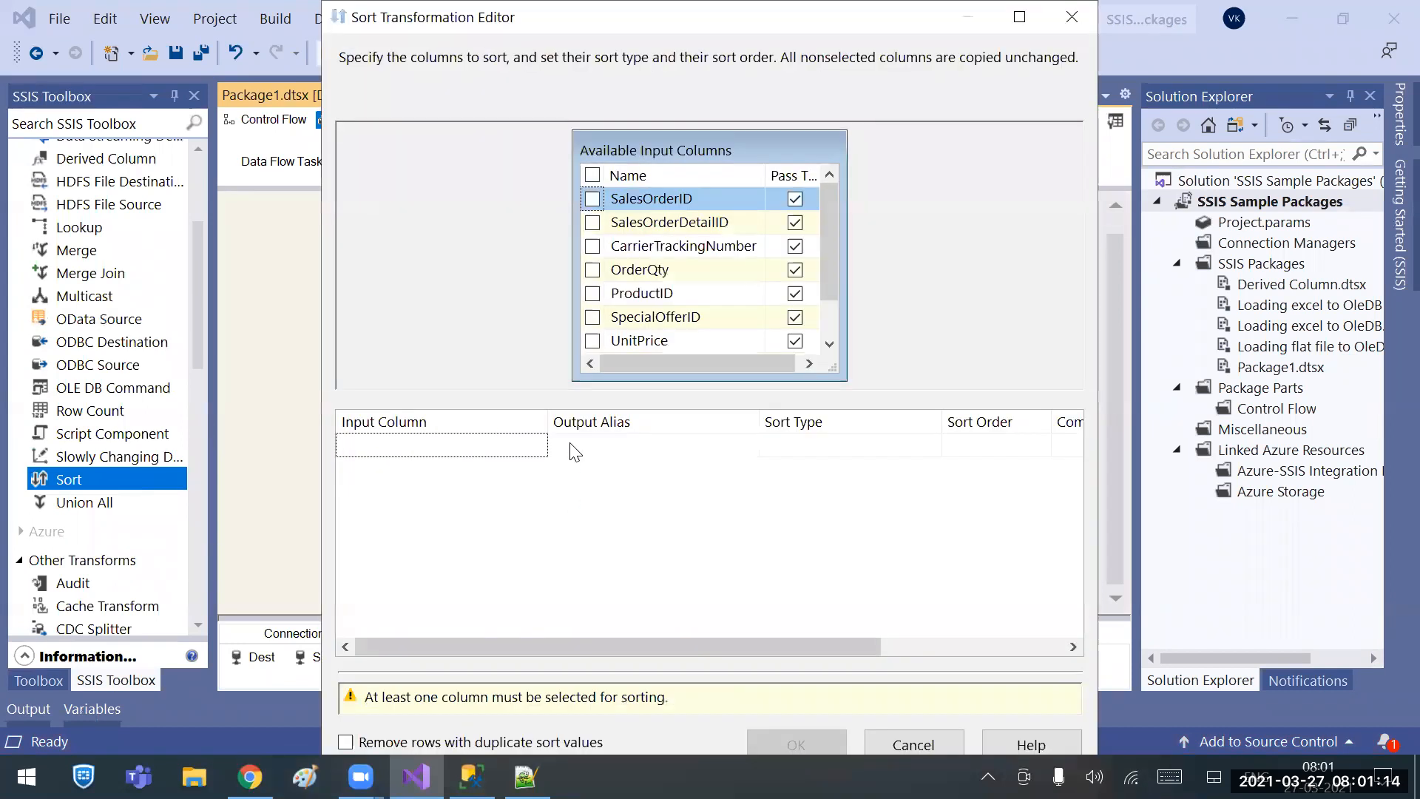
left_click(592, 198)
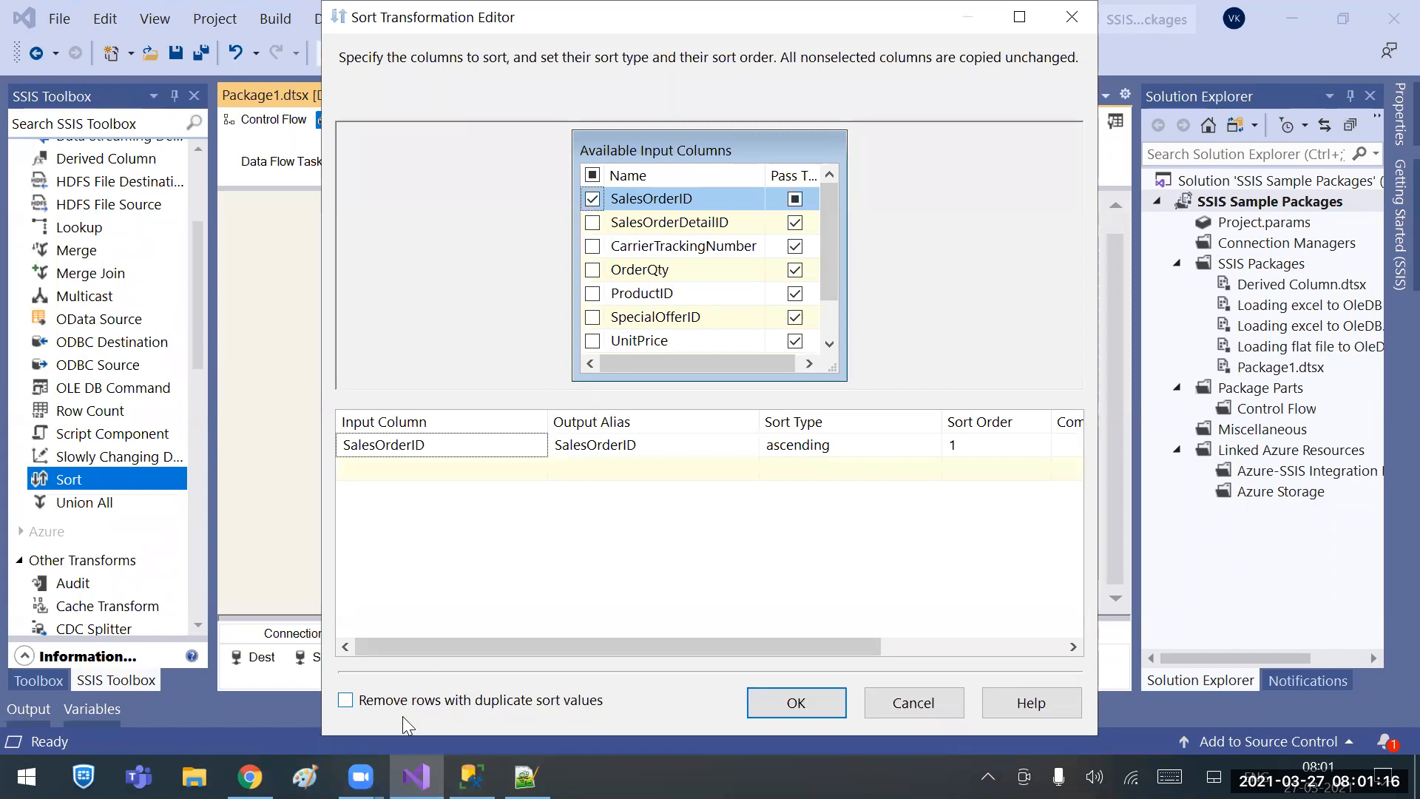
left_click(401, 712)
left_click(793, 705)
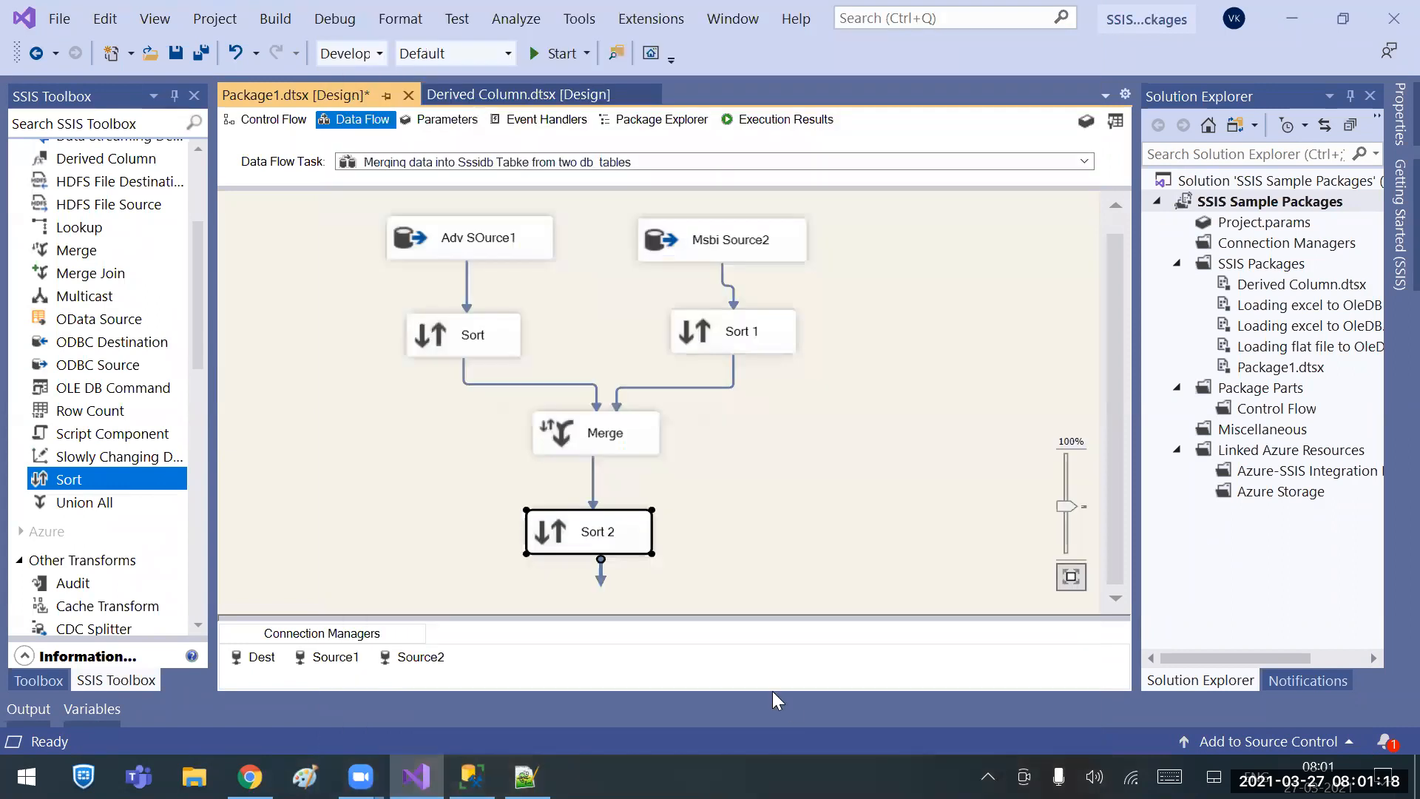
Add an OLE DB Destination below Sort 2 and connect Sort 2's output to it.
left_click_drag(199, 347, 532, 608)
scroll(198, 584, "down", 4)
left_click(585, 499)
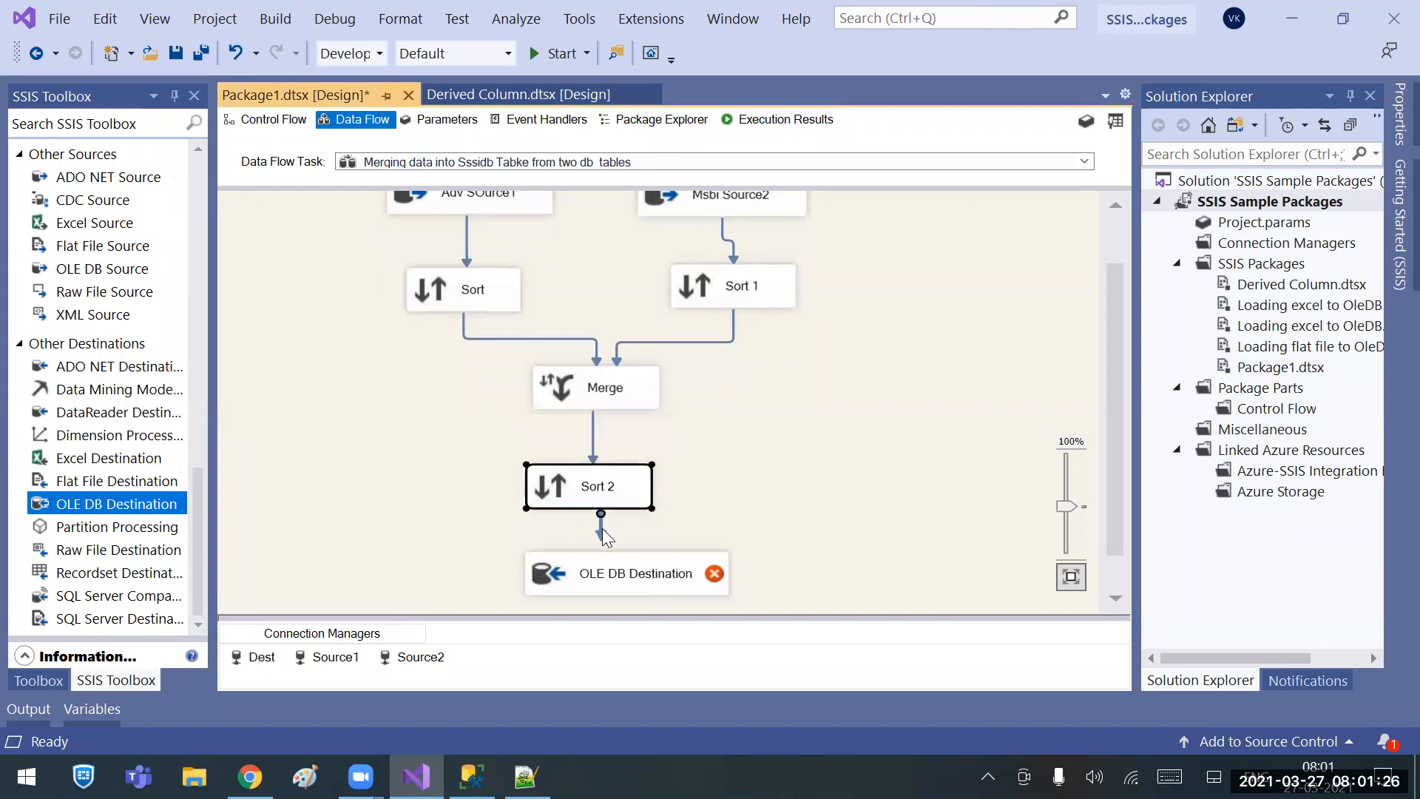
left_click_drag(599, 559, 601, 569)
Configure the OLE DB Destination to load into [dbo].[SalesOrderDetail] through the Dest connection, with the matching column mappings.
double_click(600, 569)
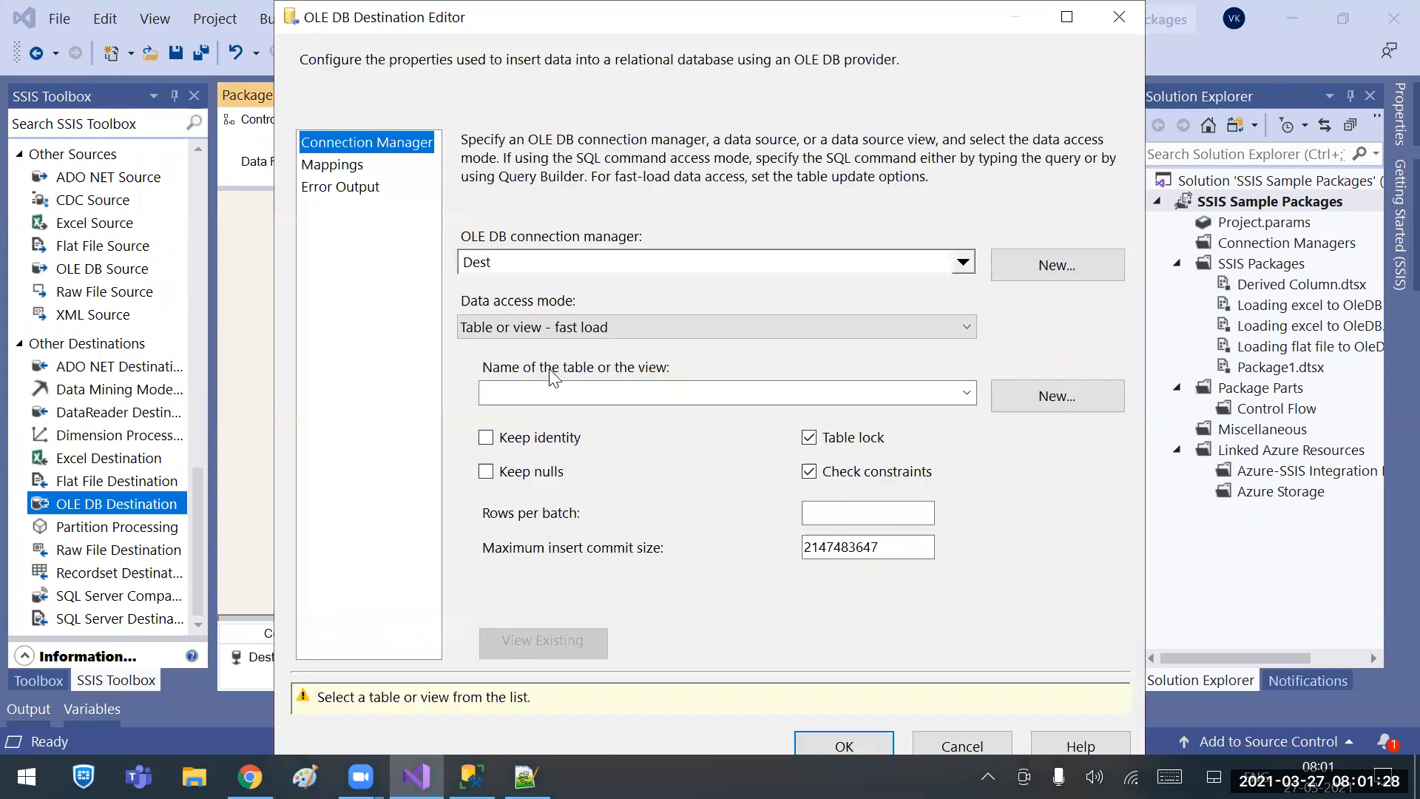
left_click(556, 393)
left_click(558, 439)
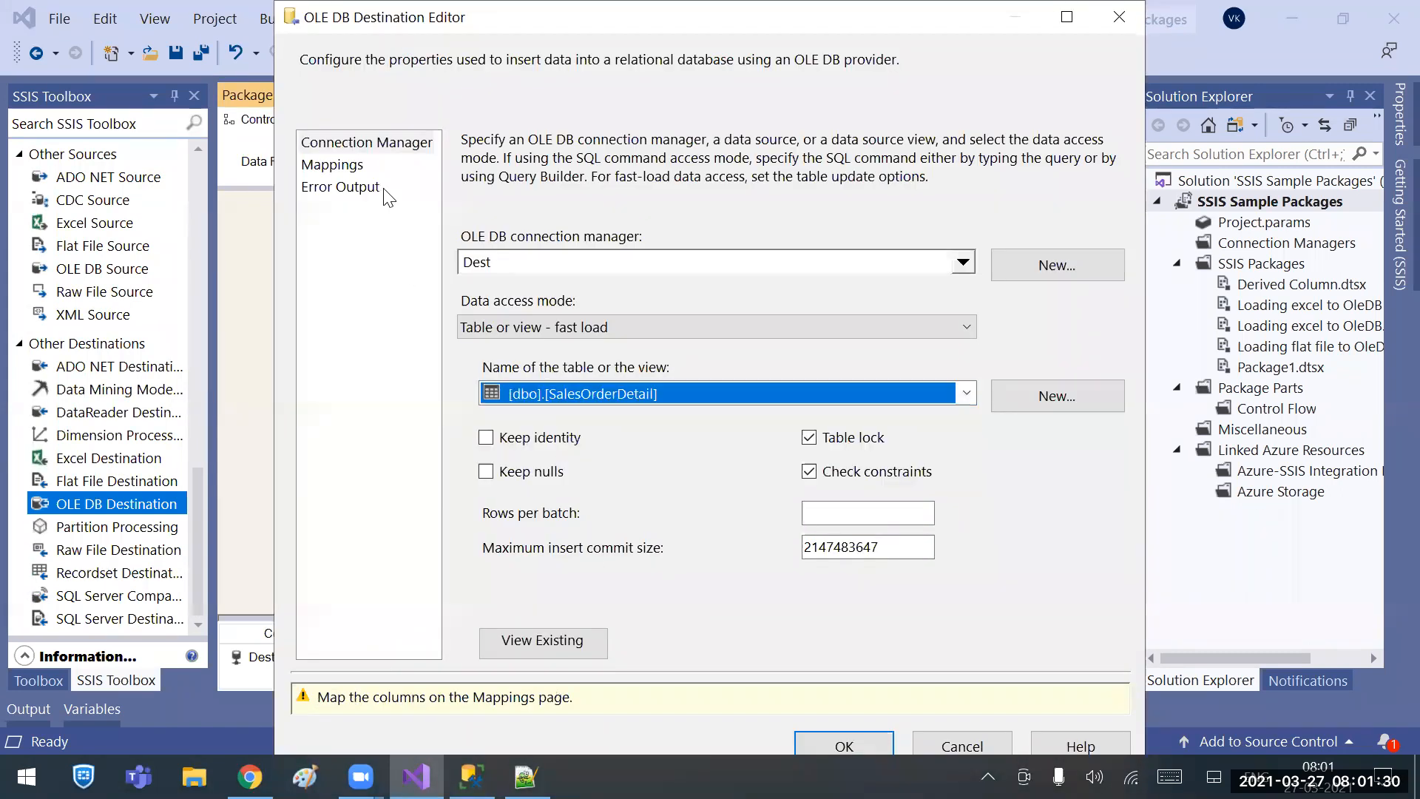
left_click(363, 166)
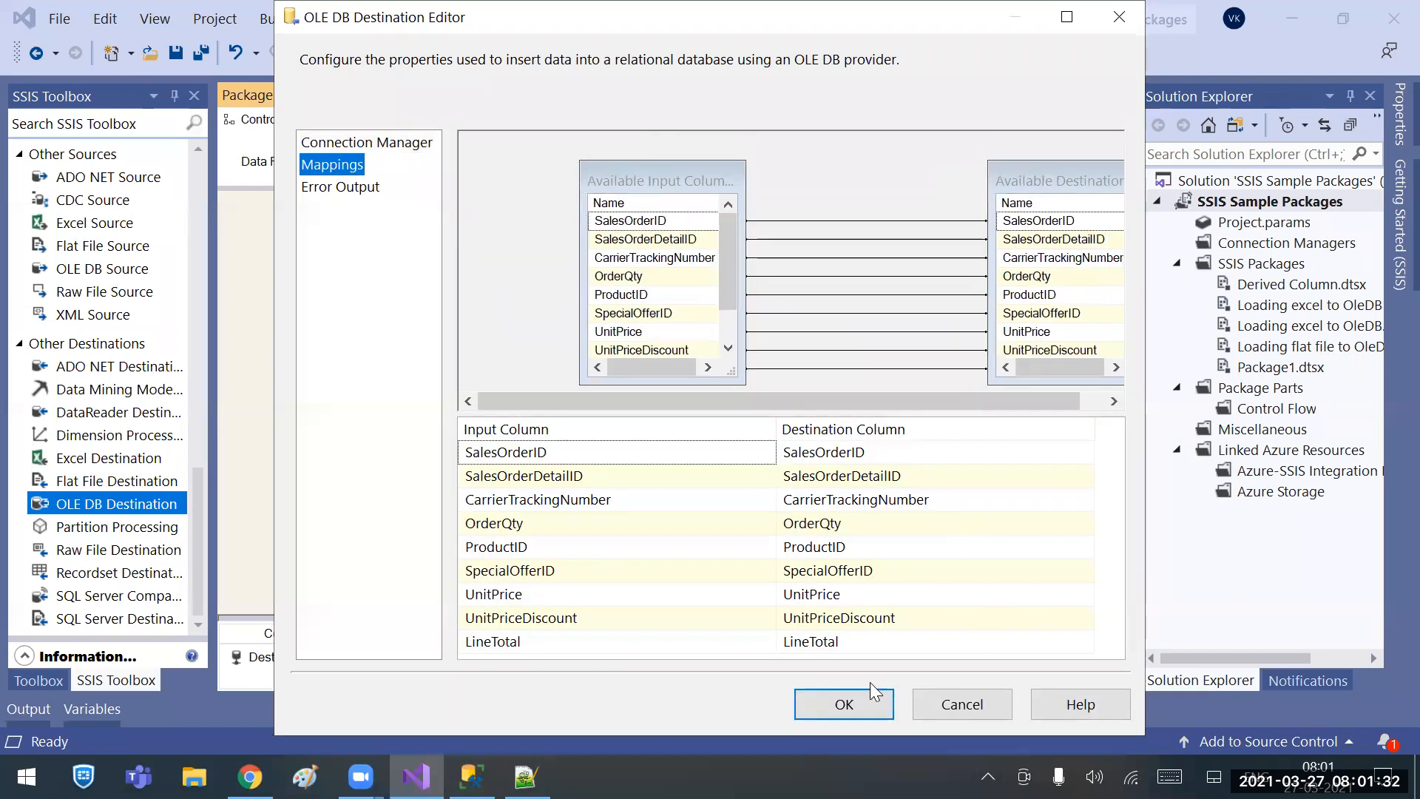
left_click(369, 145)
left_click(564, 437)
left_click(844, 703)
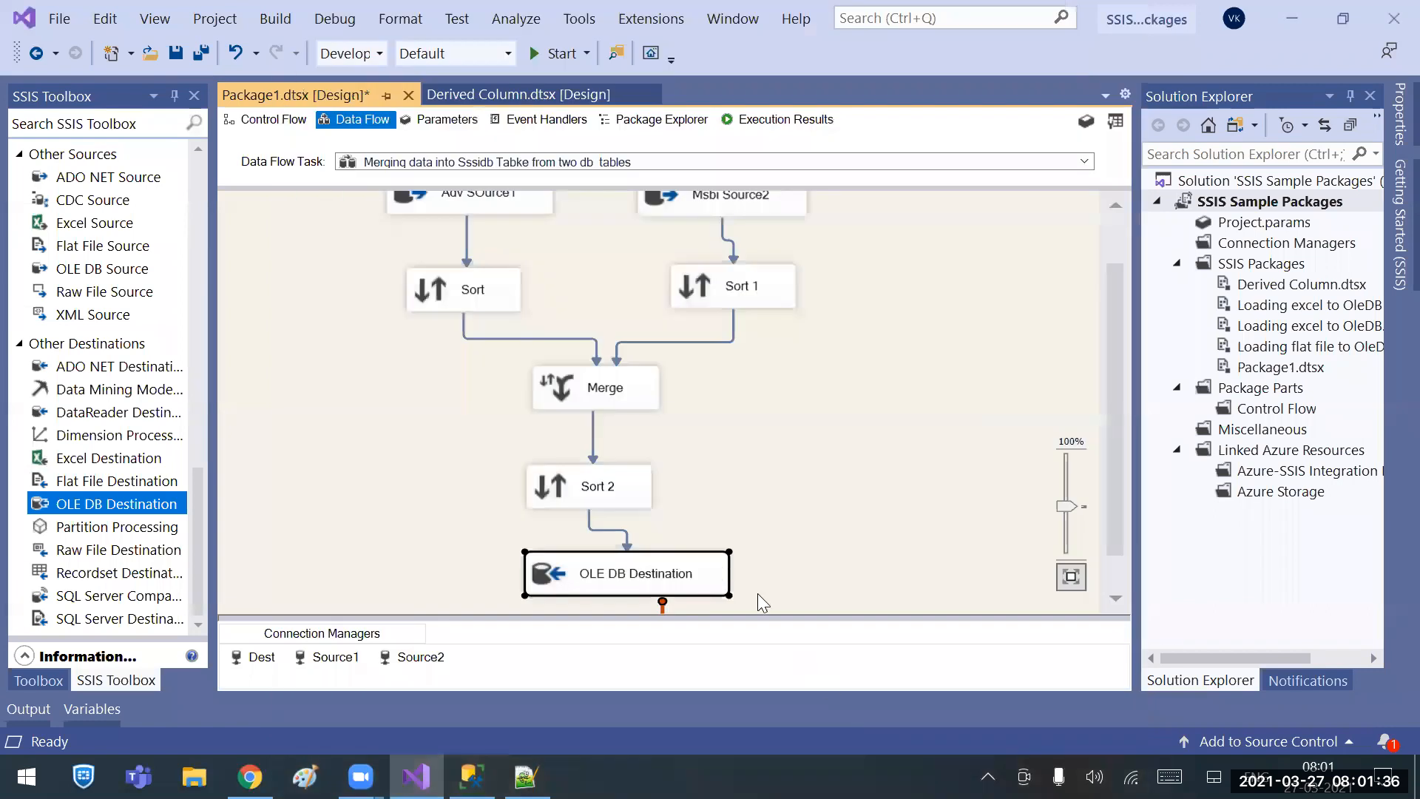
Switch to SQL Server Management Studio and run "truncate table [SalesOrderDetail]" against the ssis database.
left_click(471, 776)
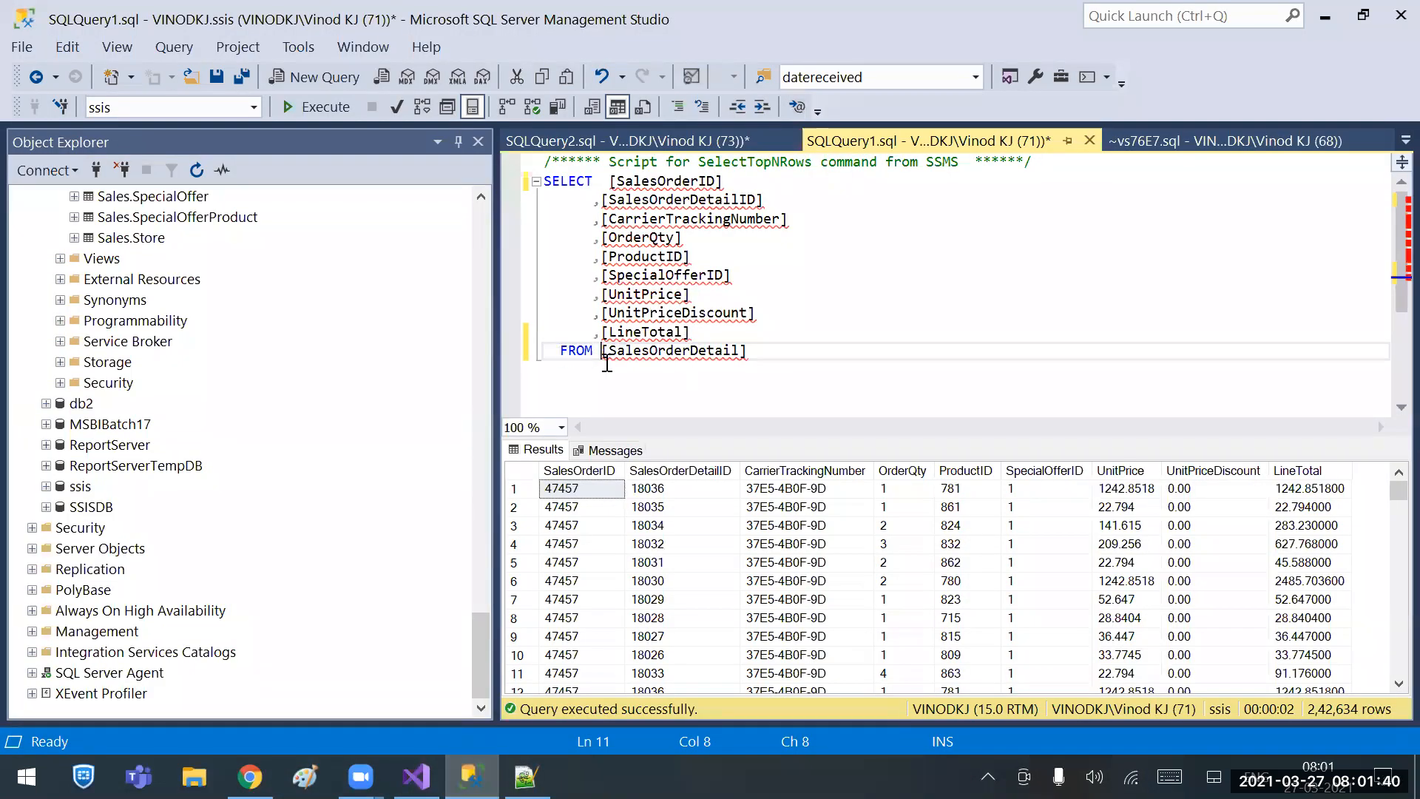
type("trunctae t")
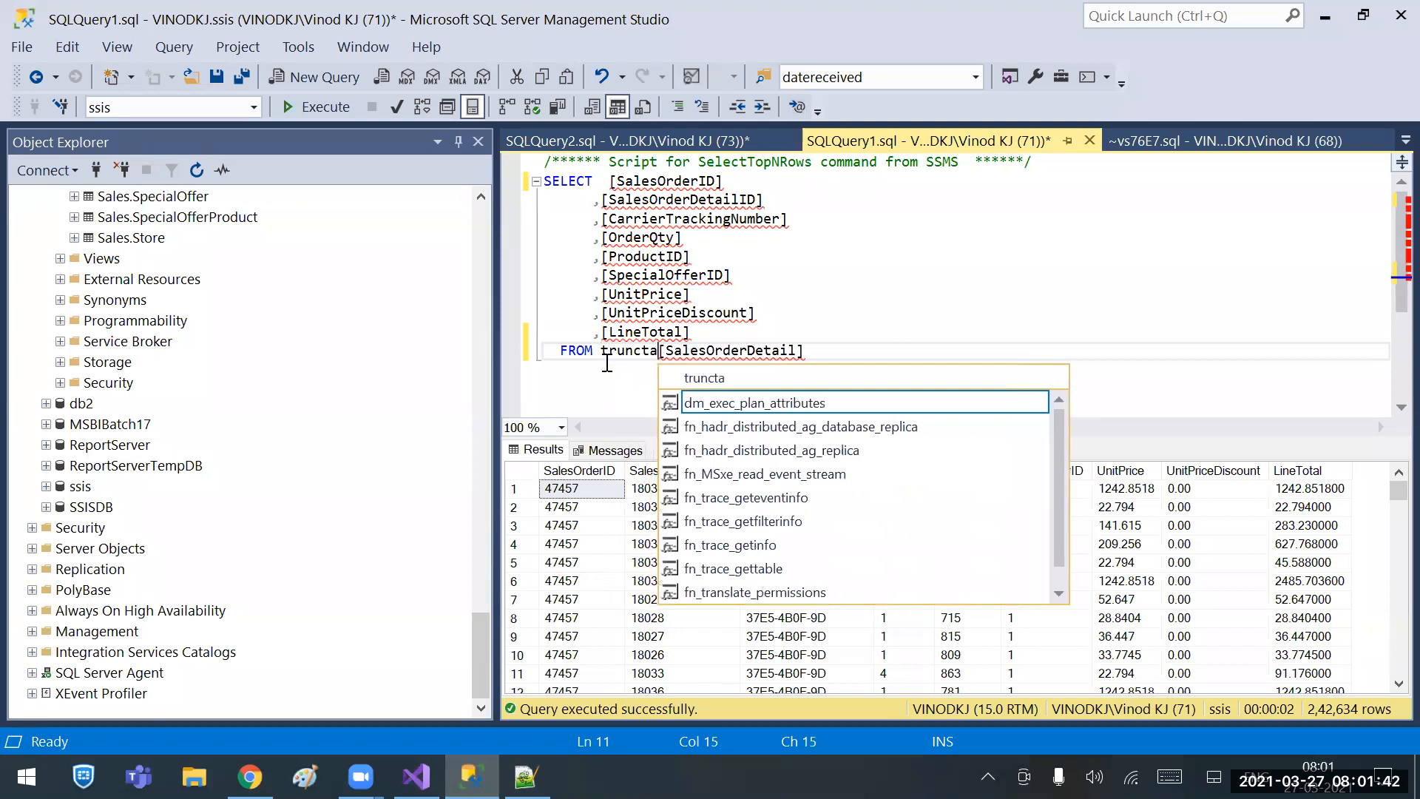
key("BackSpace")
key("BackSpace")
key("BackSpace")
key("BackSpace")
type("e ")
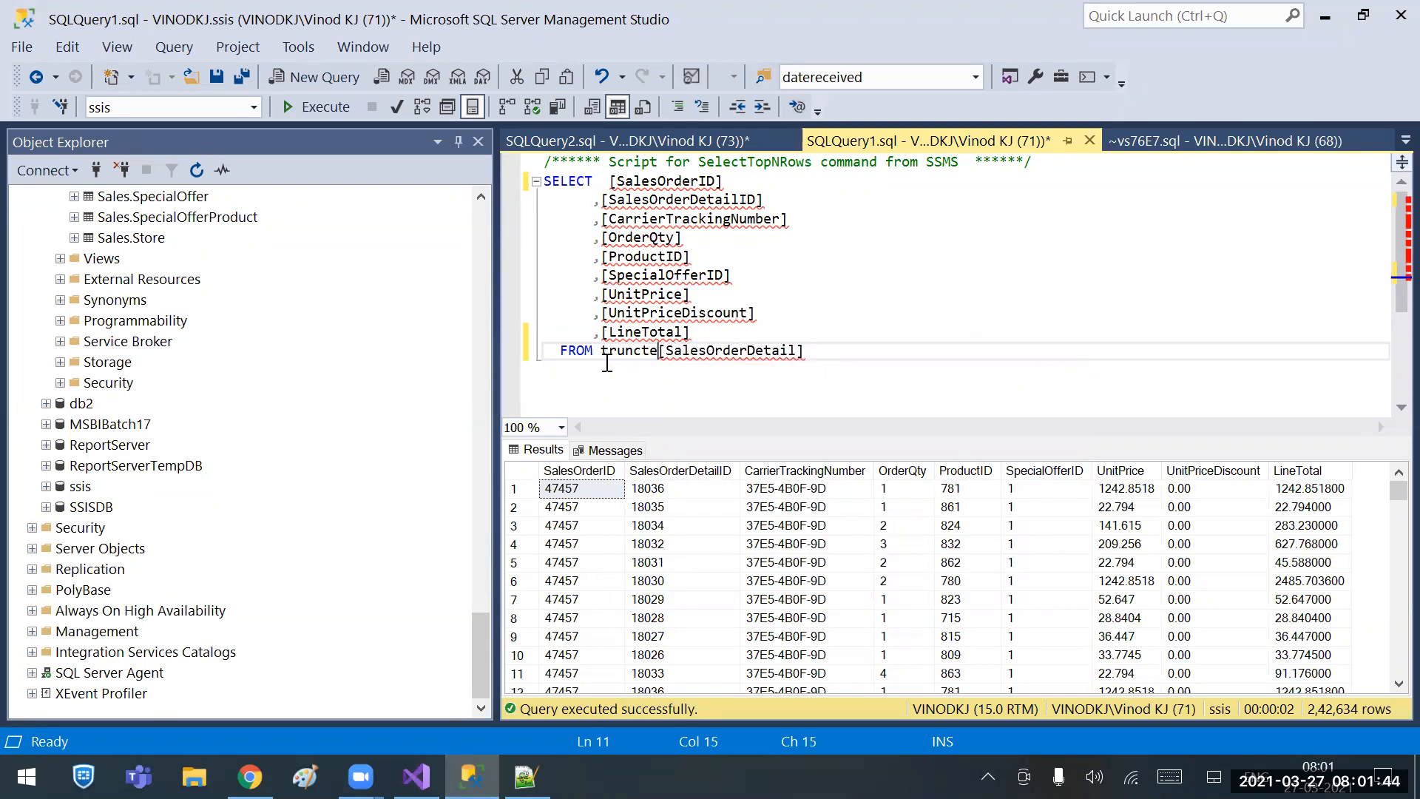
type("table")
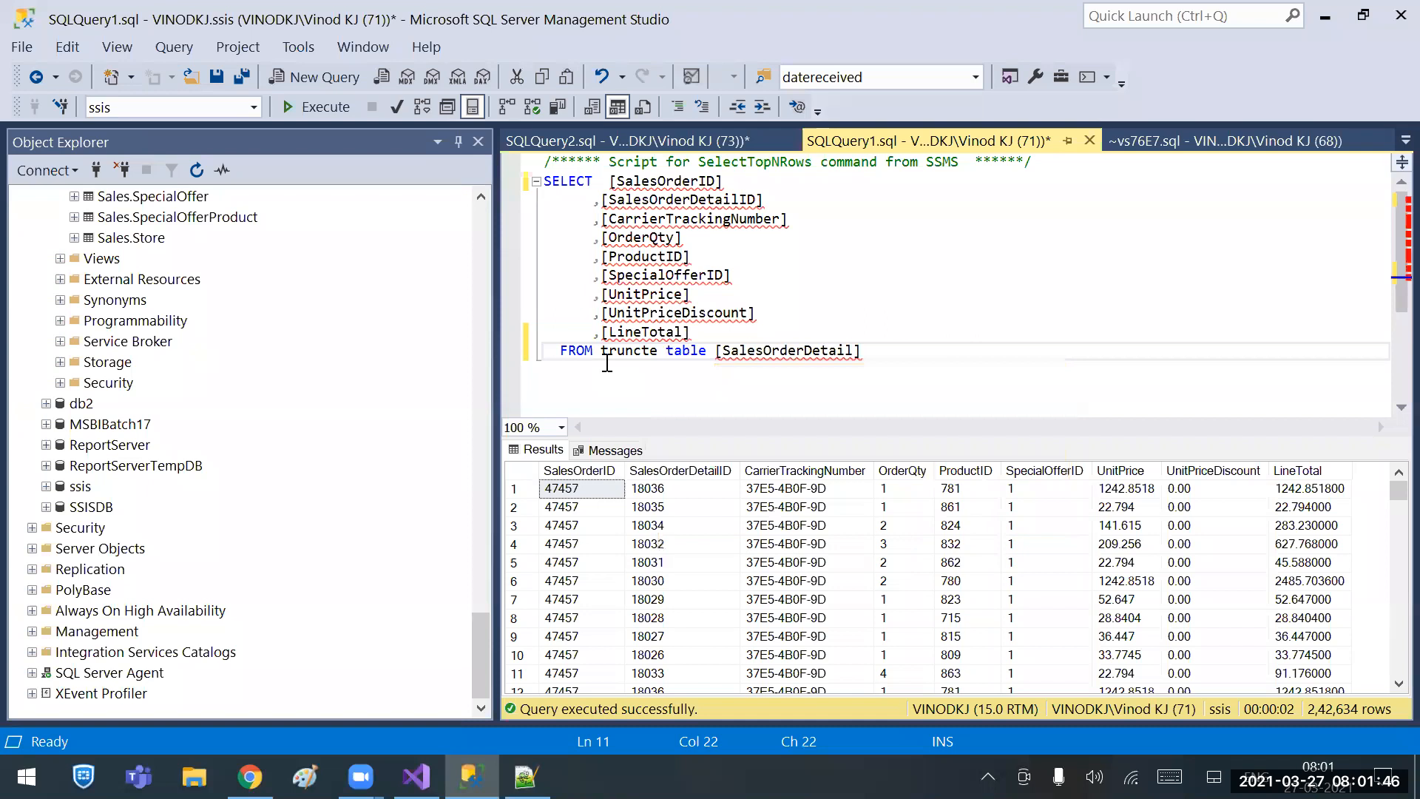
left_click(640, 359)
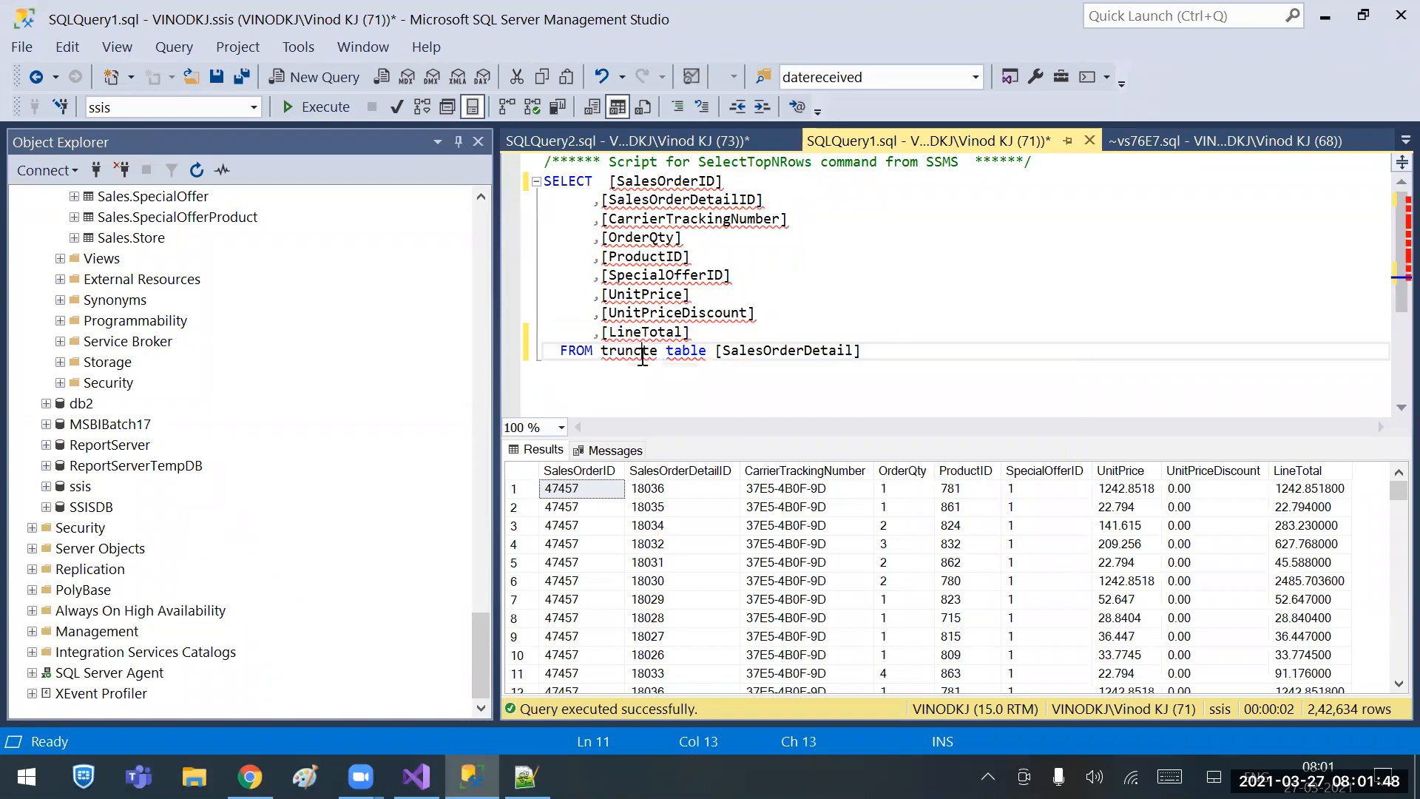
type("a")
left_click_drag(600, 350, 968, 377)
left_click(318, 107)
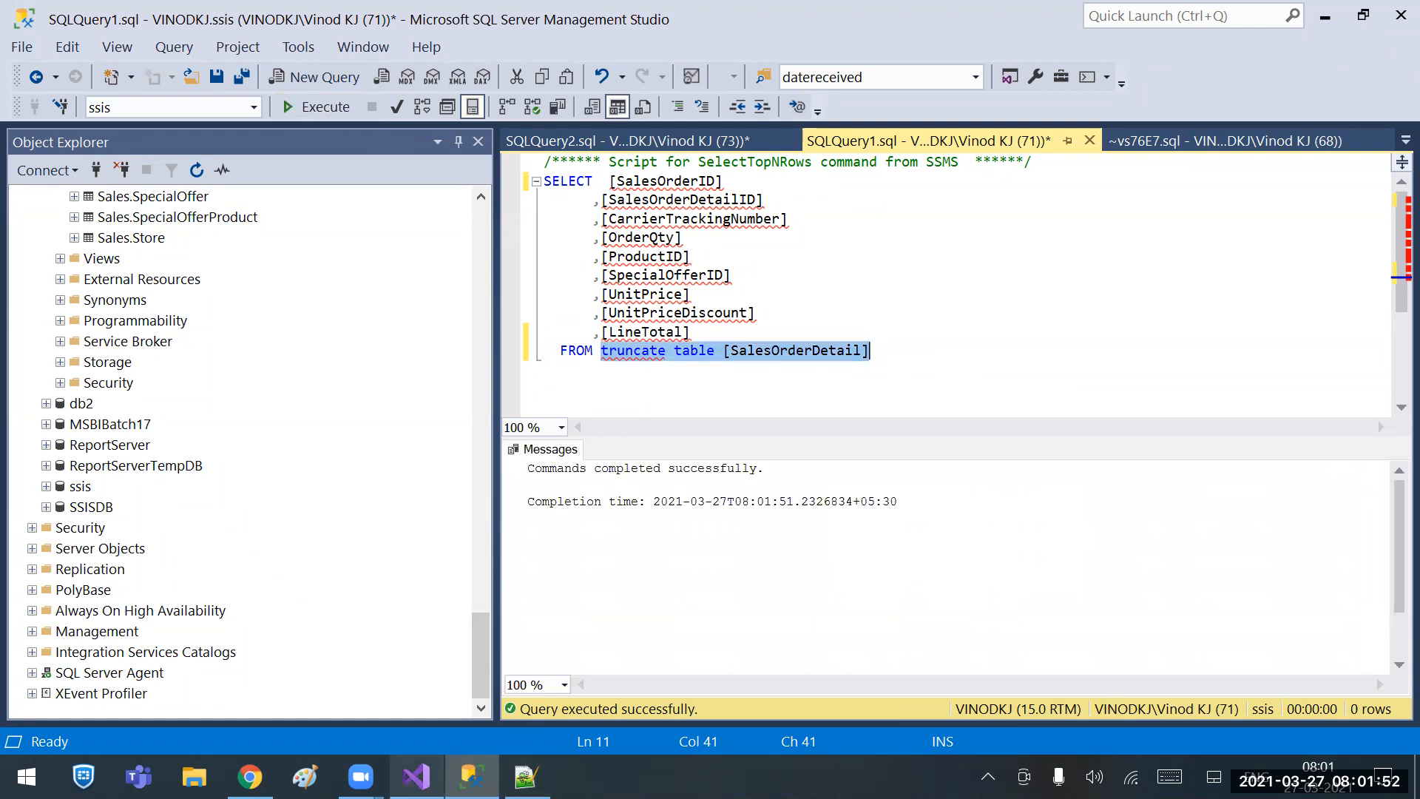
Switch to Visual Studio, run the package and check the row flow down to the OLE DB Destination.
left_click(416, 776)
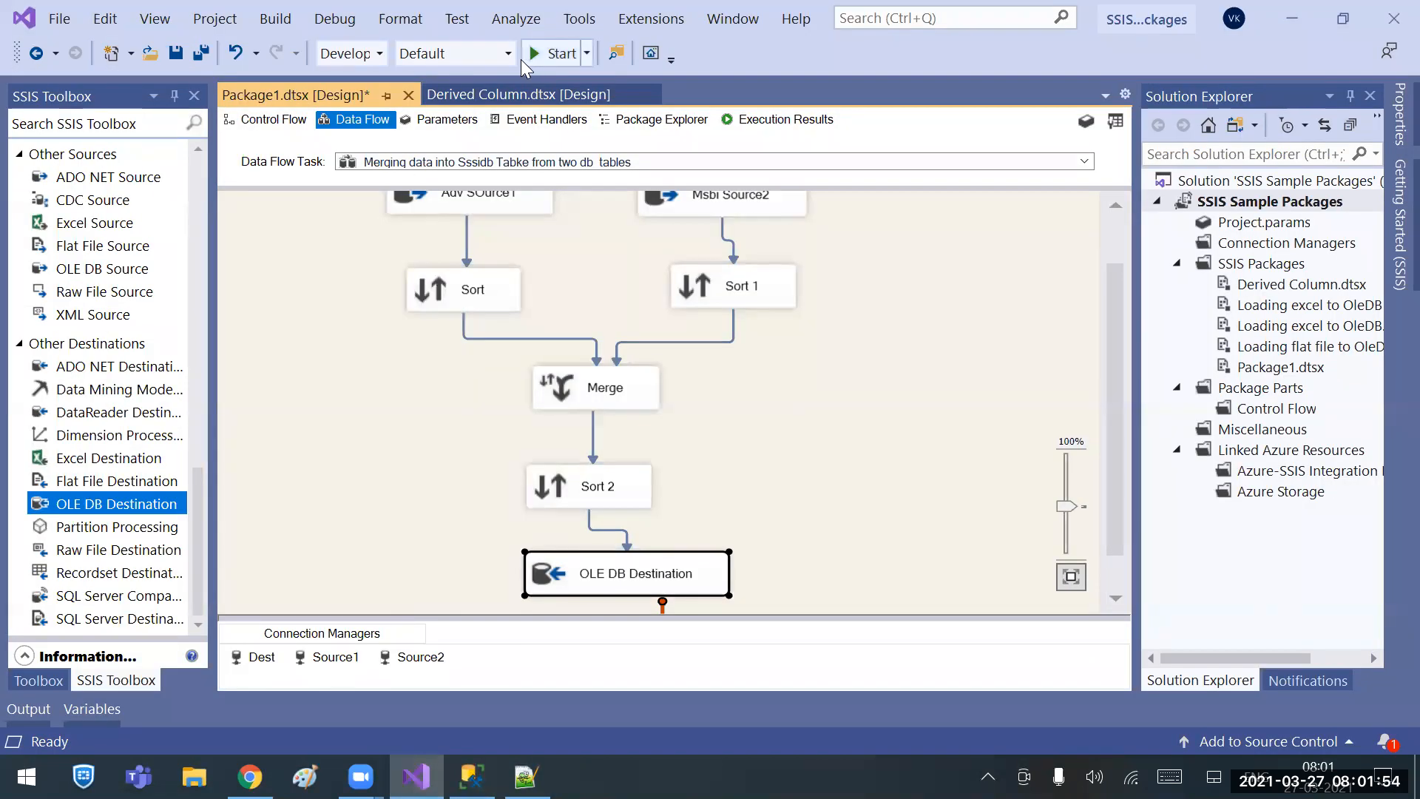
left_click(560, 53)
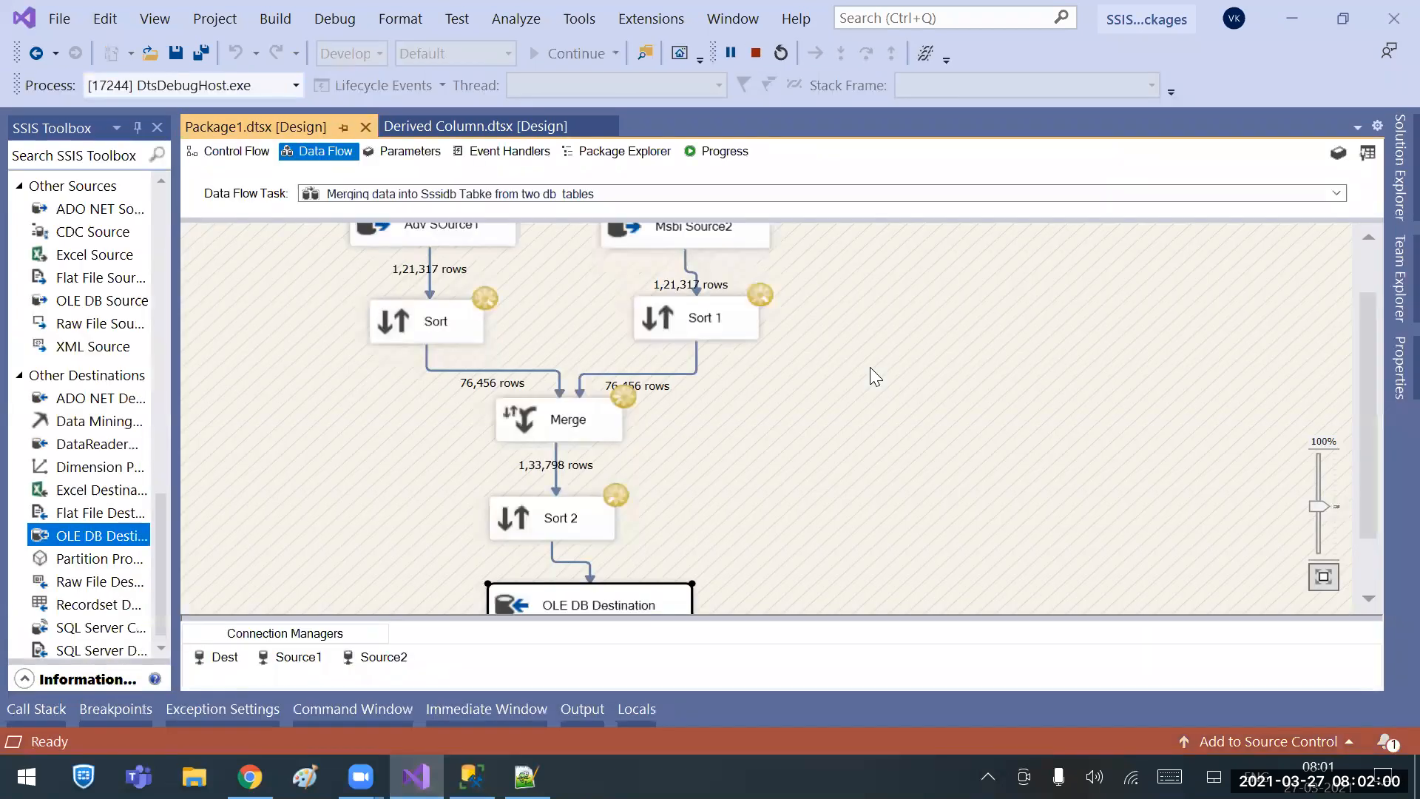
scroll(803, 558, "down", 3)
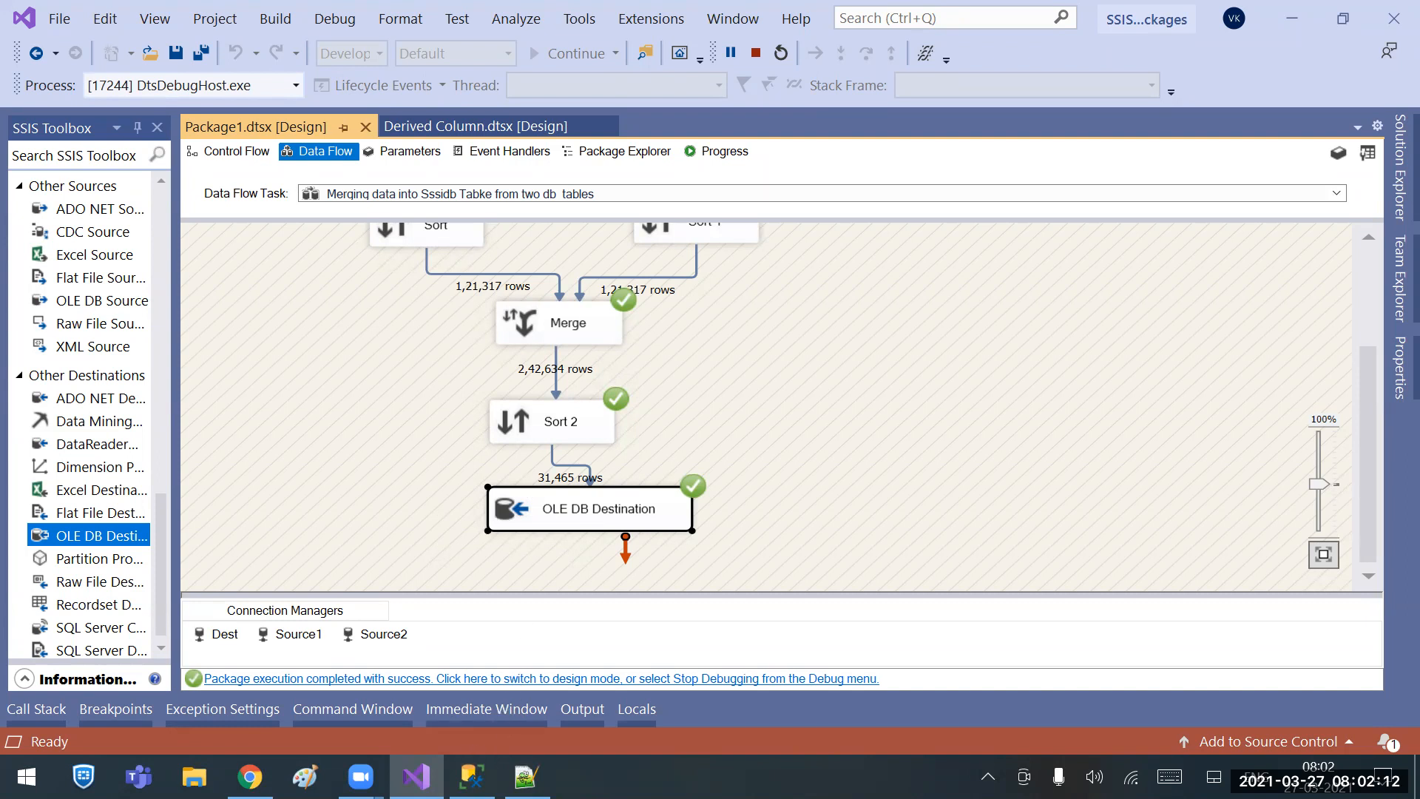
Back in SQL Server Management Studio, undo the truncate text and run the SalesOrderDetail SELECT to inspect its SalesOrderID and SalesOrderDetailID values.
left_click(471, 776)
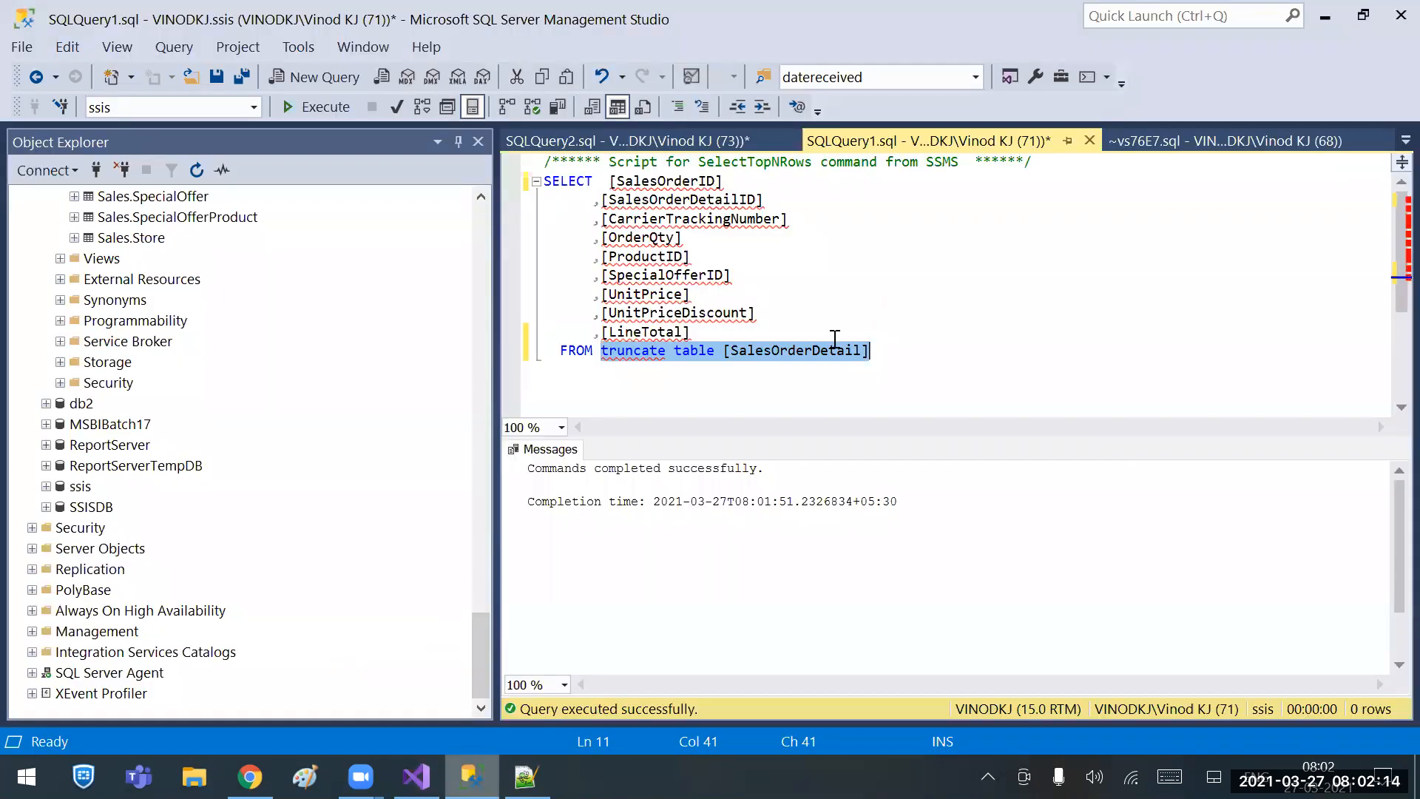
key("ctrl+z")
key("ctrl+z")
key("ctrl+z")
key("ctrl+z")
key("ctrl+z")
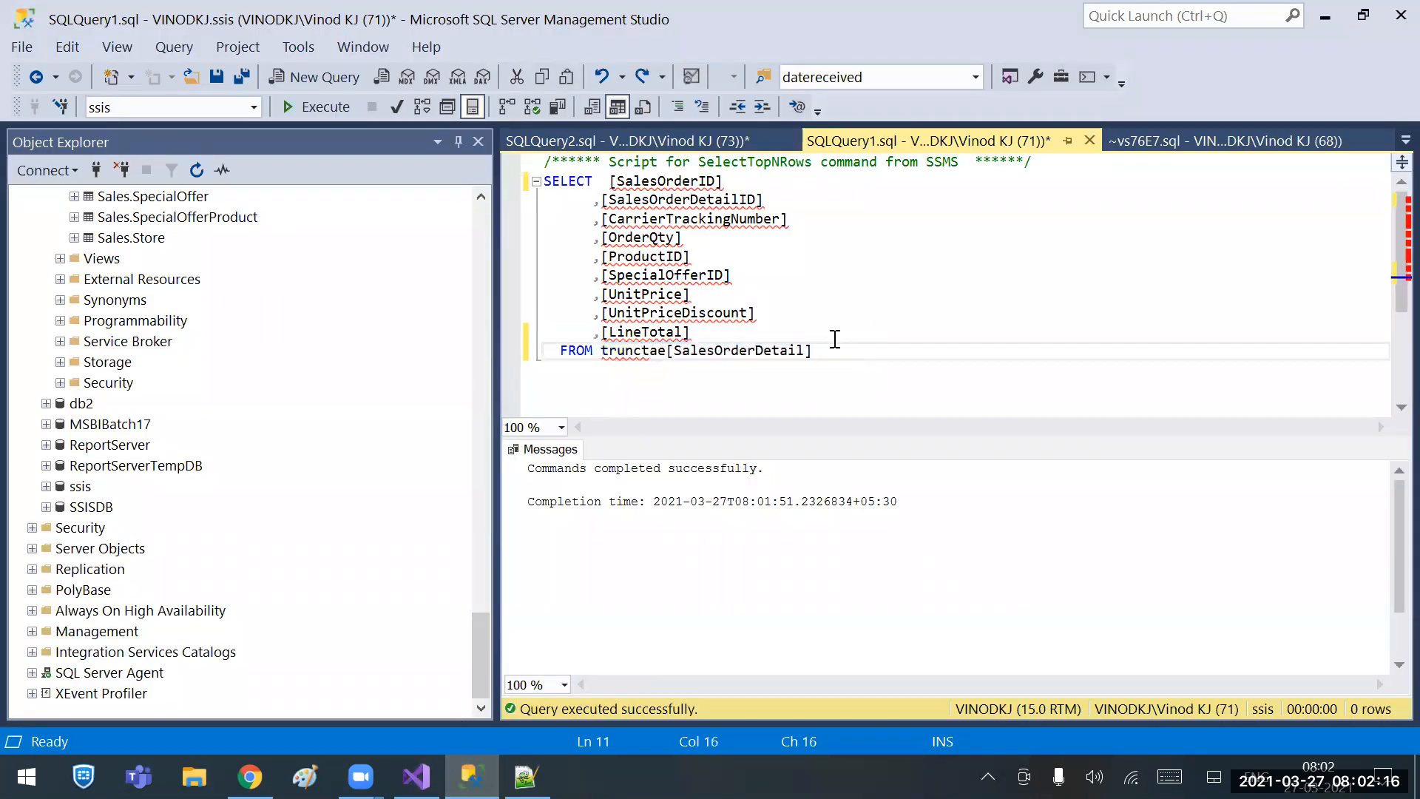
key("ctrl+z")
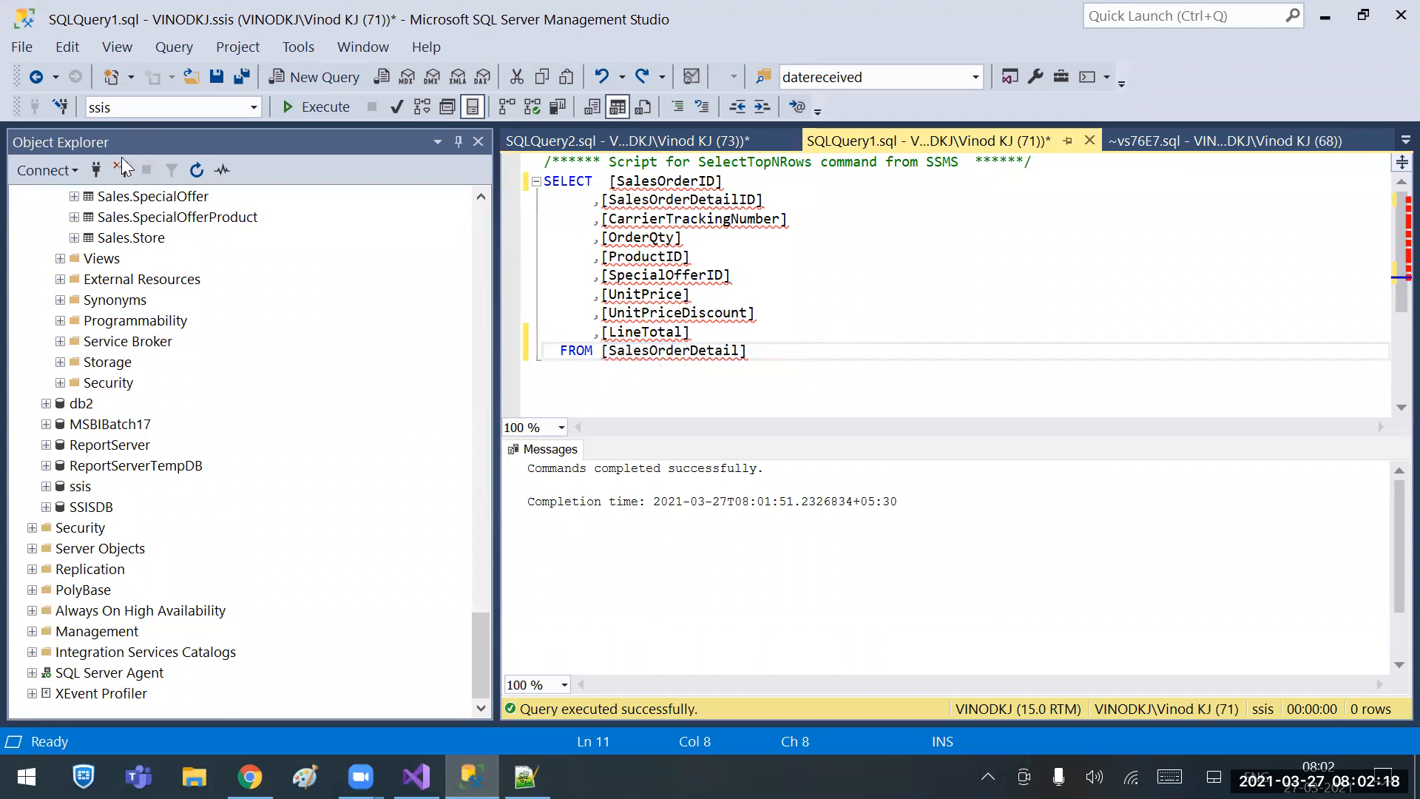
left_click(306, 106)
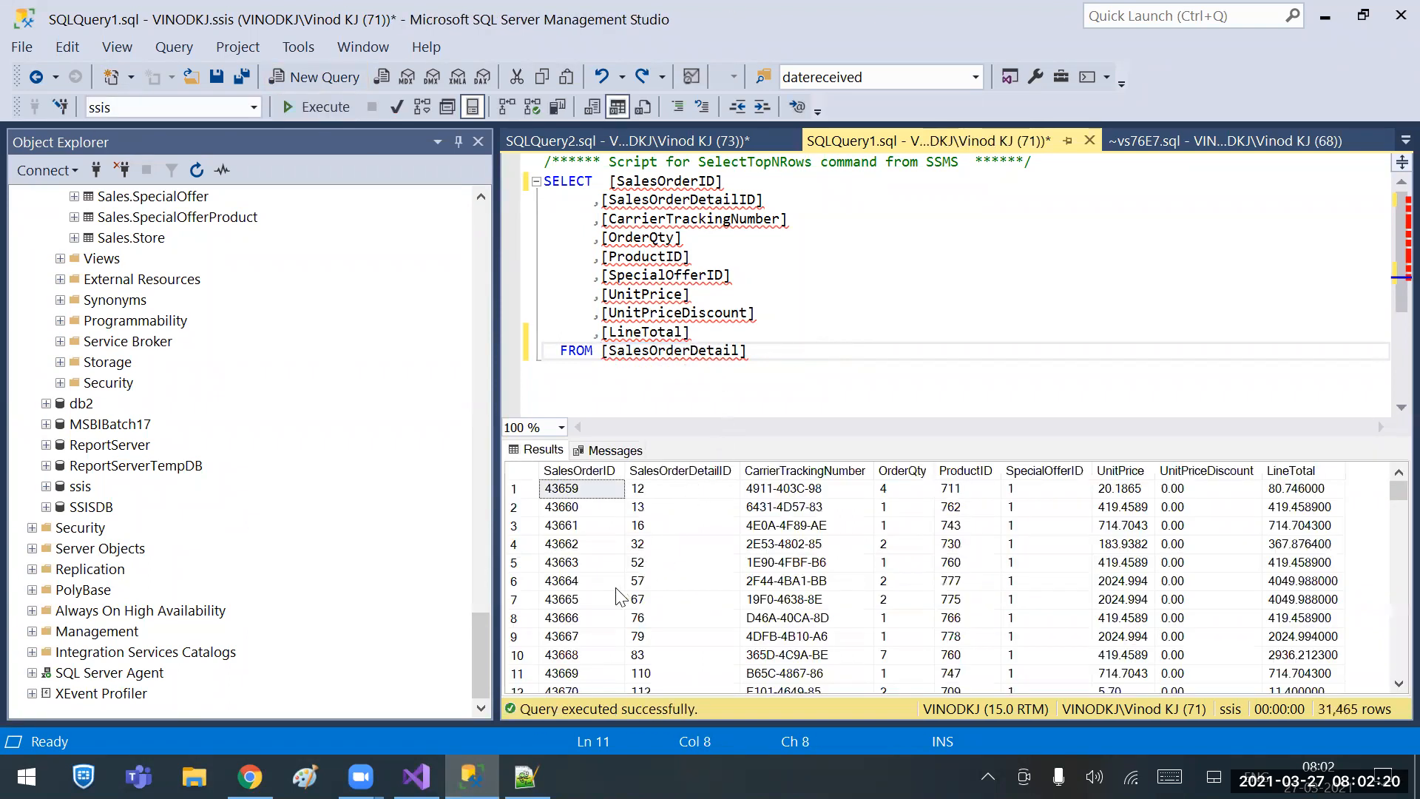
left_click(596, 524)
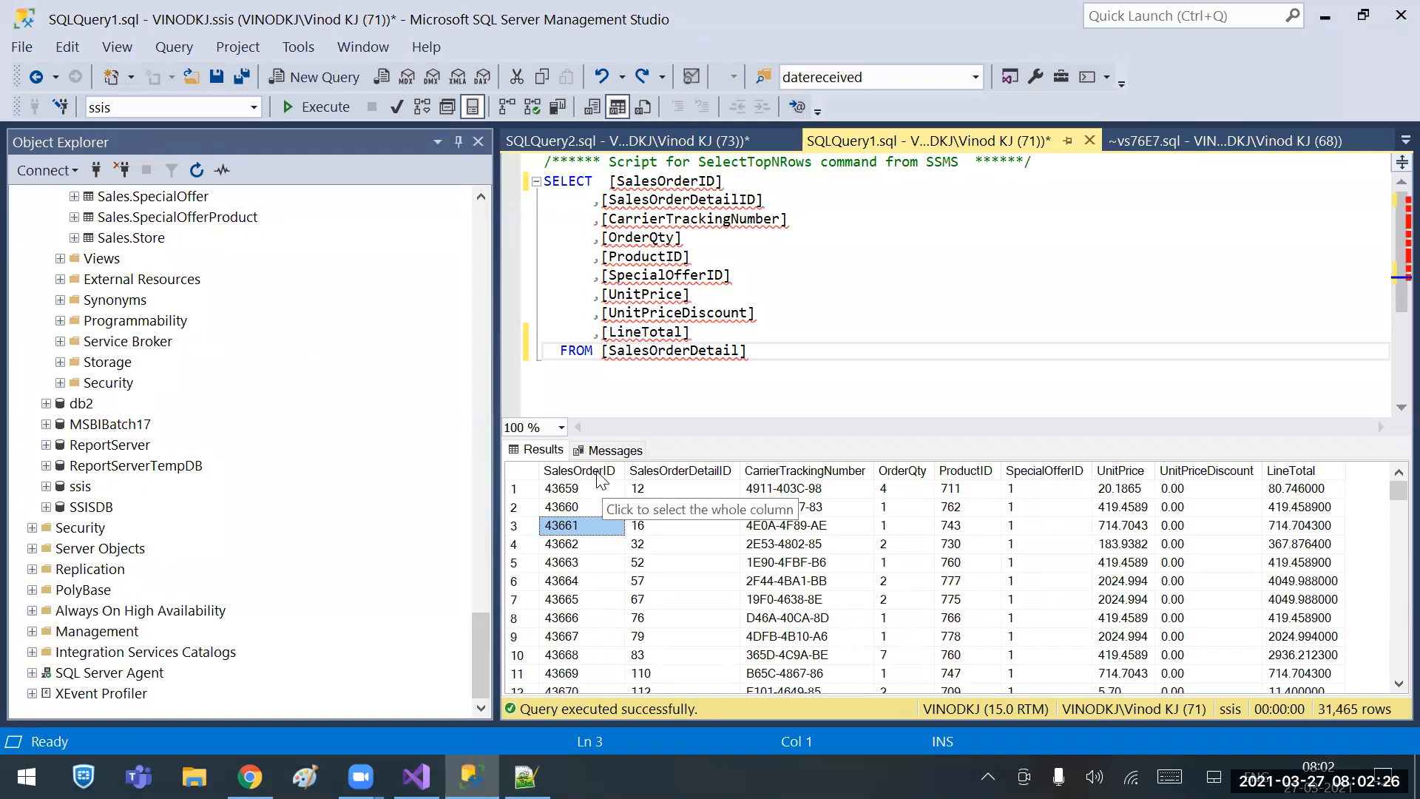
left_click(687, 474)
scroll(702, 616, "down", 13)
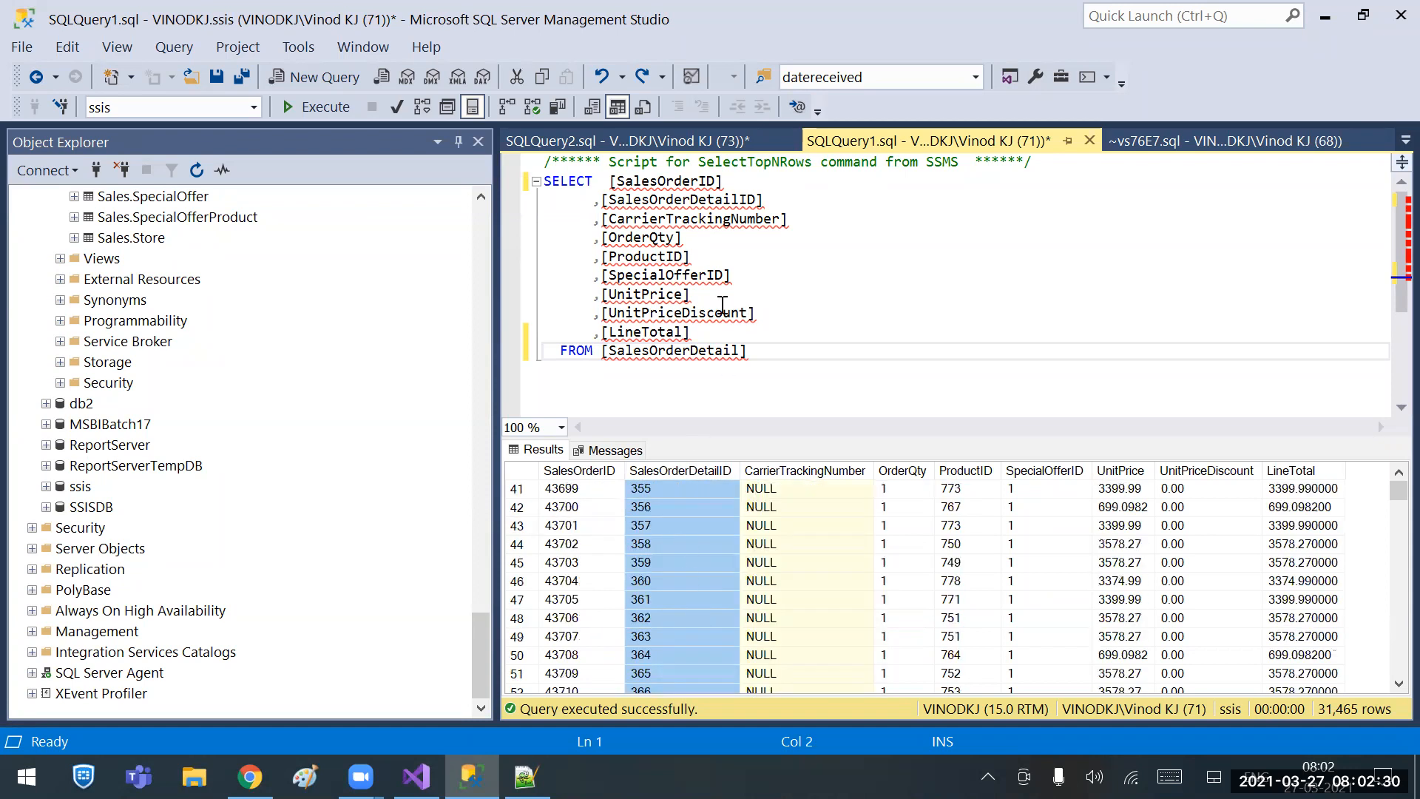
Display the table definition of [SalesOrderDetail] and examine its column types and identity information.
left_click(746, 296)
left_click(718, 351)
double_click(717, 352)
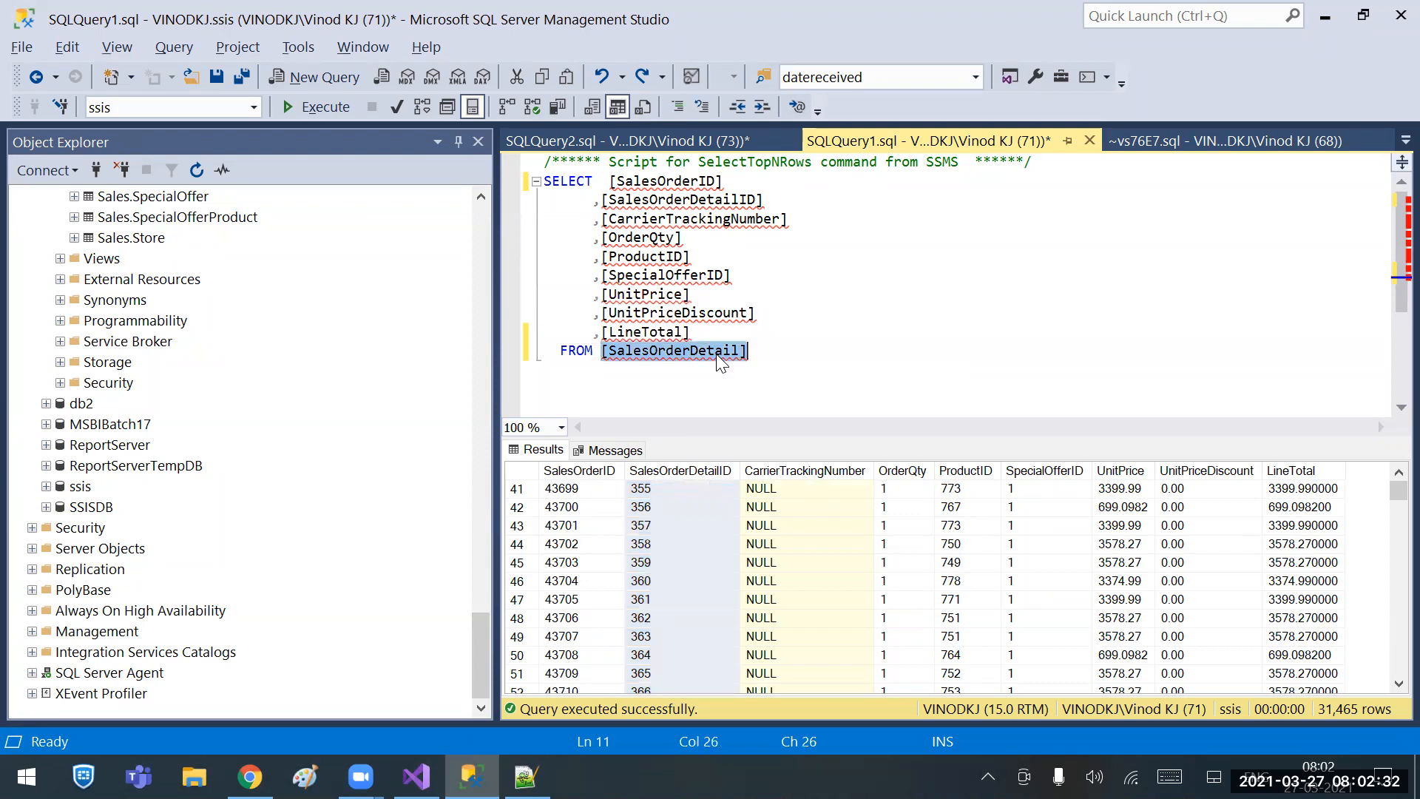
key("alt+F1")
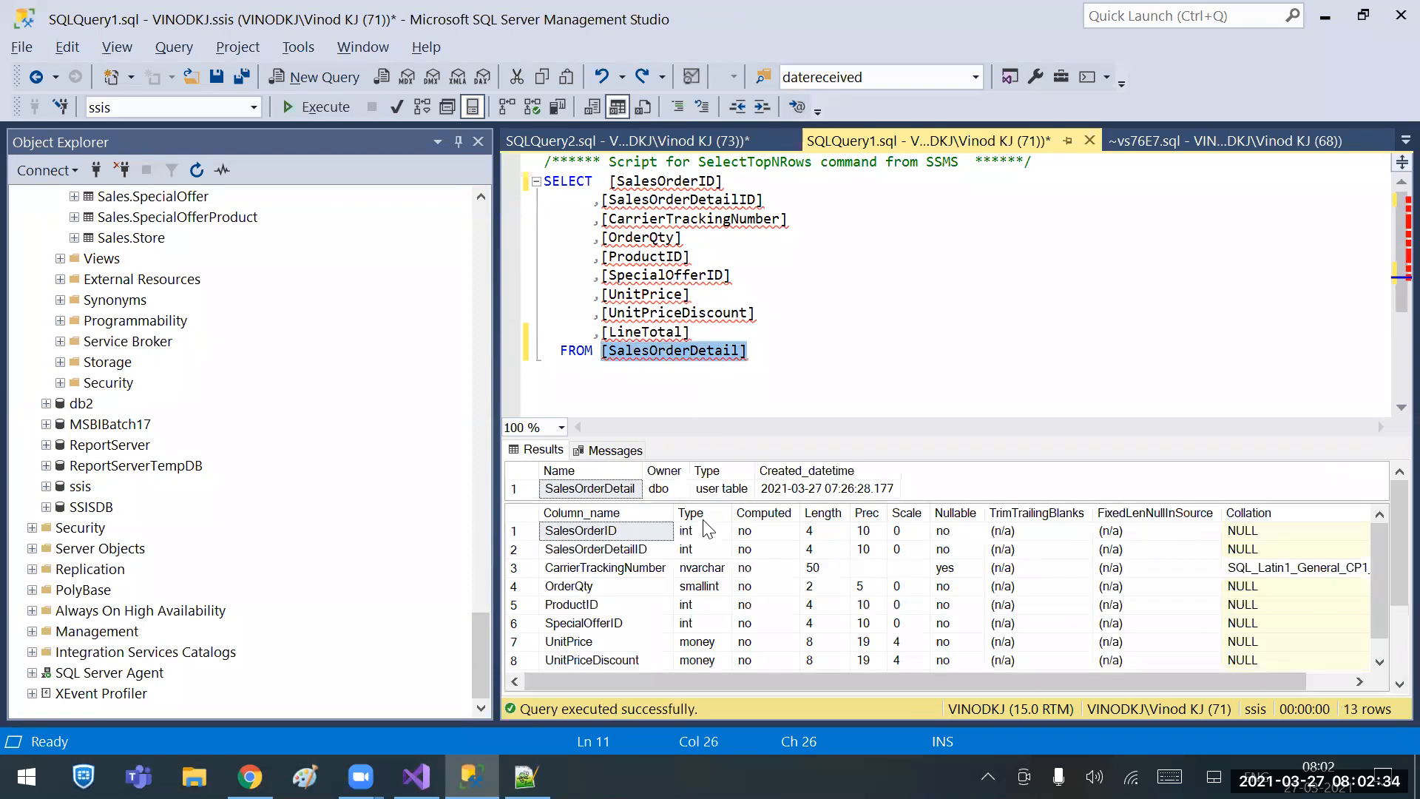
scroll(1384, 609, "down", 2)
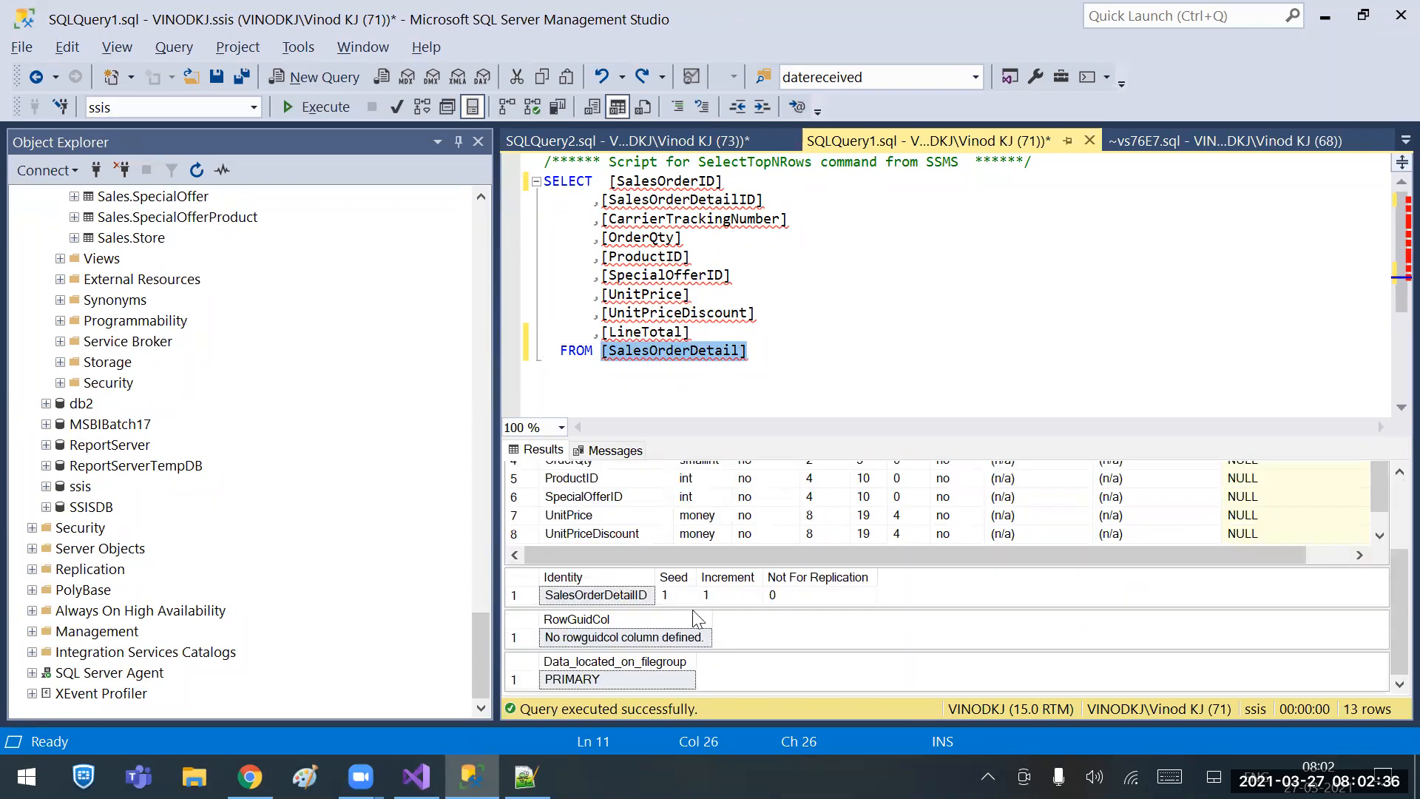
Rerun the full SELECT on [SalesOrderDetail] and examine the SalesOrderID values across the result rows for duplicates.
left_click(783, 360)
left_click_drag(783, 360, 512, 188)
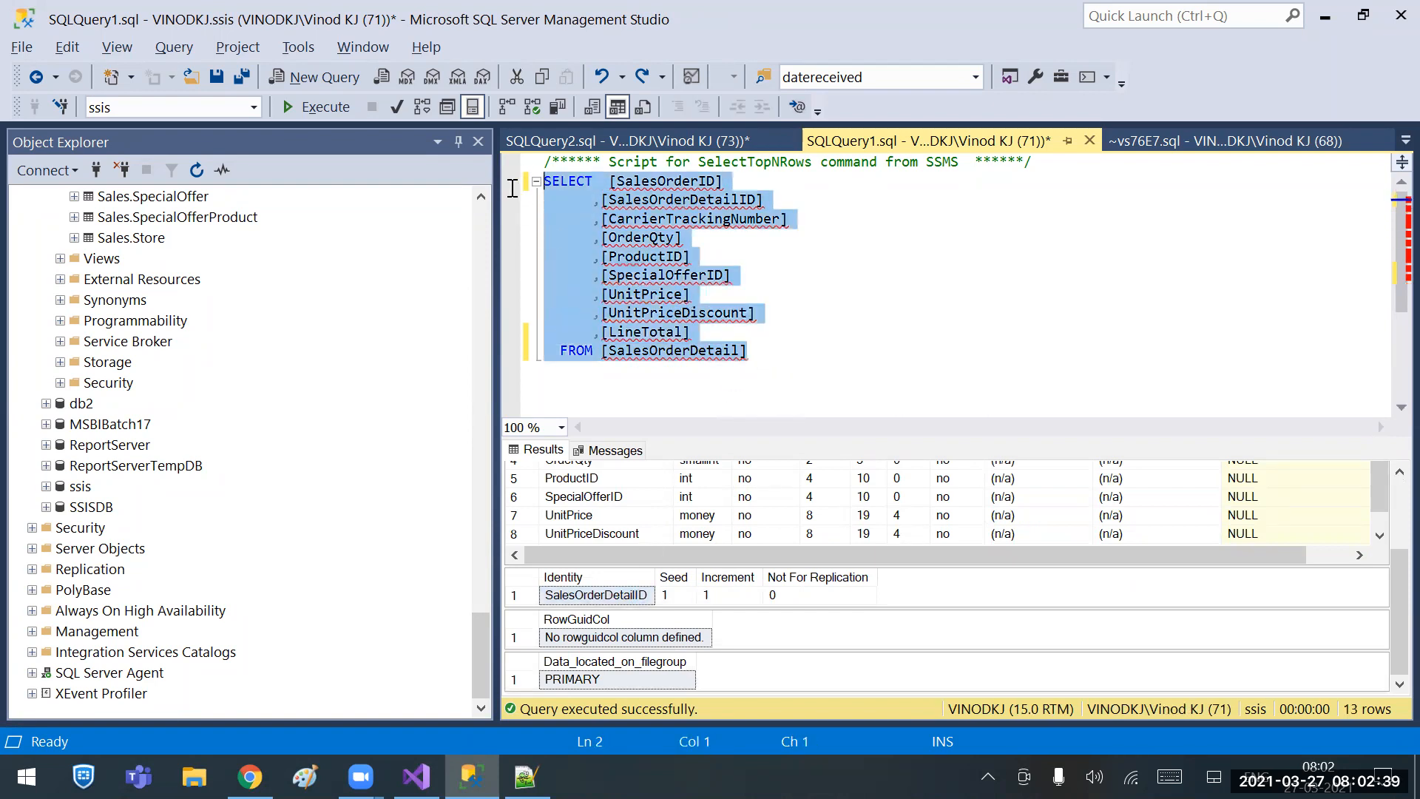
left_click(334, 104)
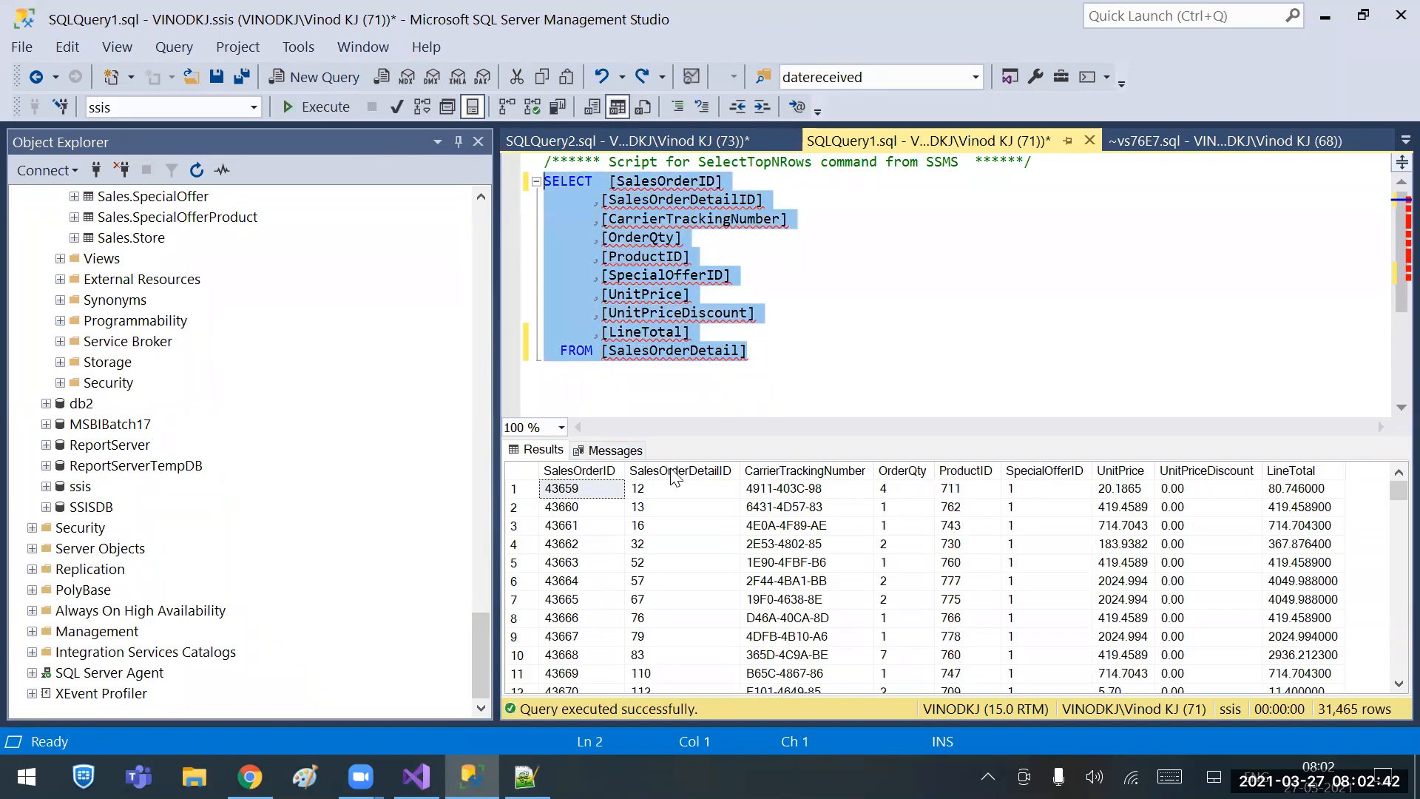
left_click(669, 470)
left_click(598, 472)
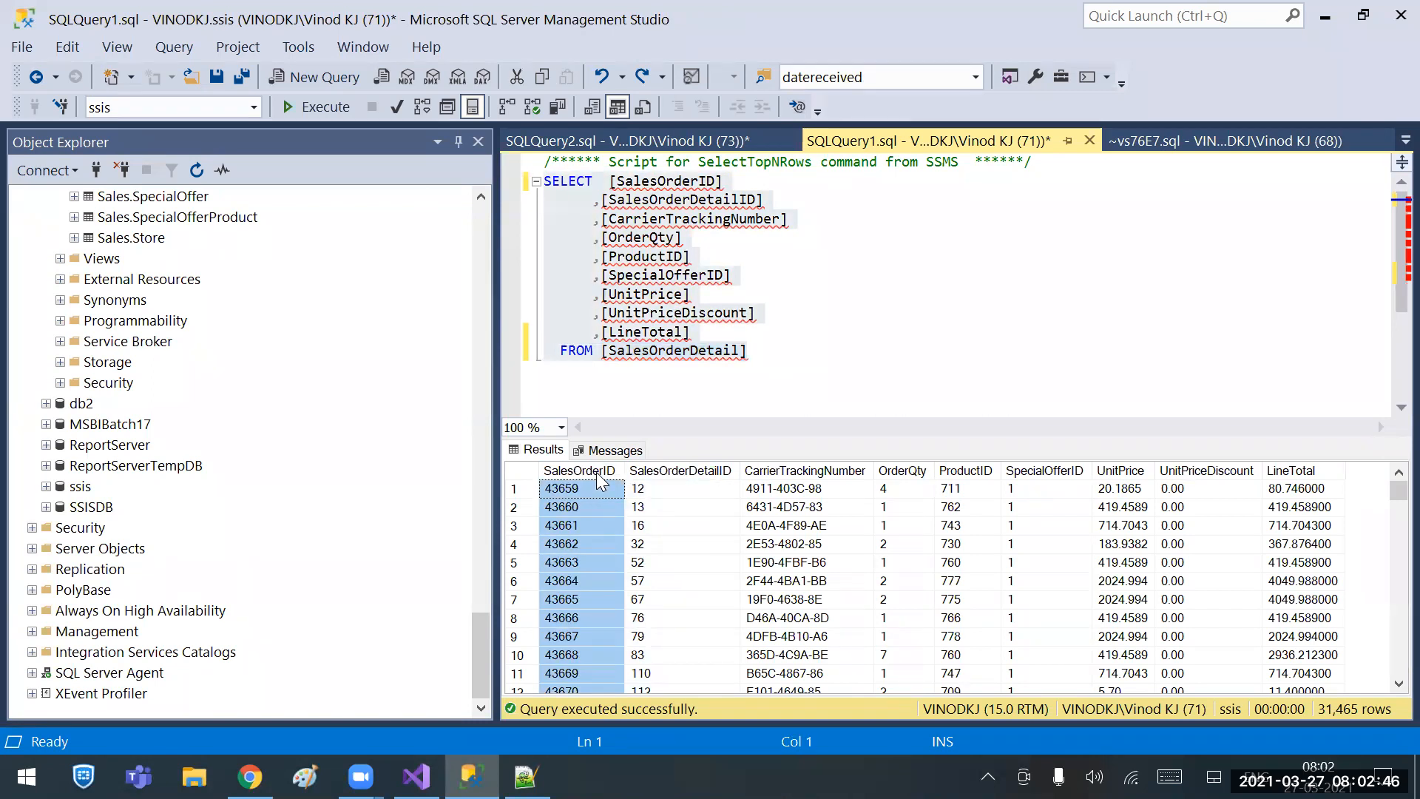
left_click(571, 595)
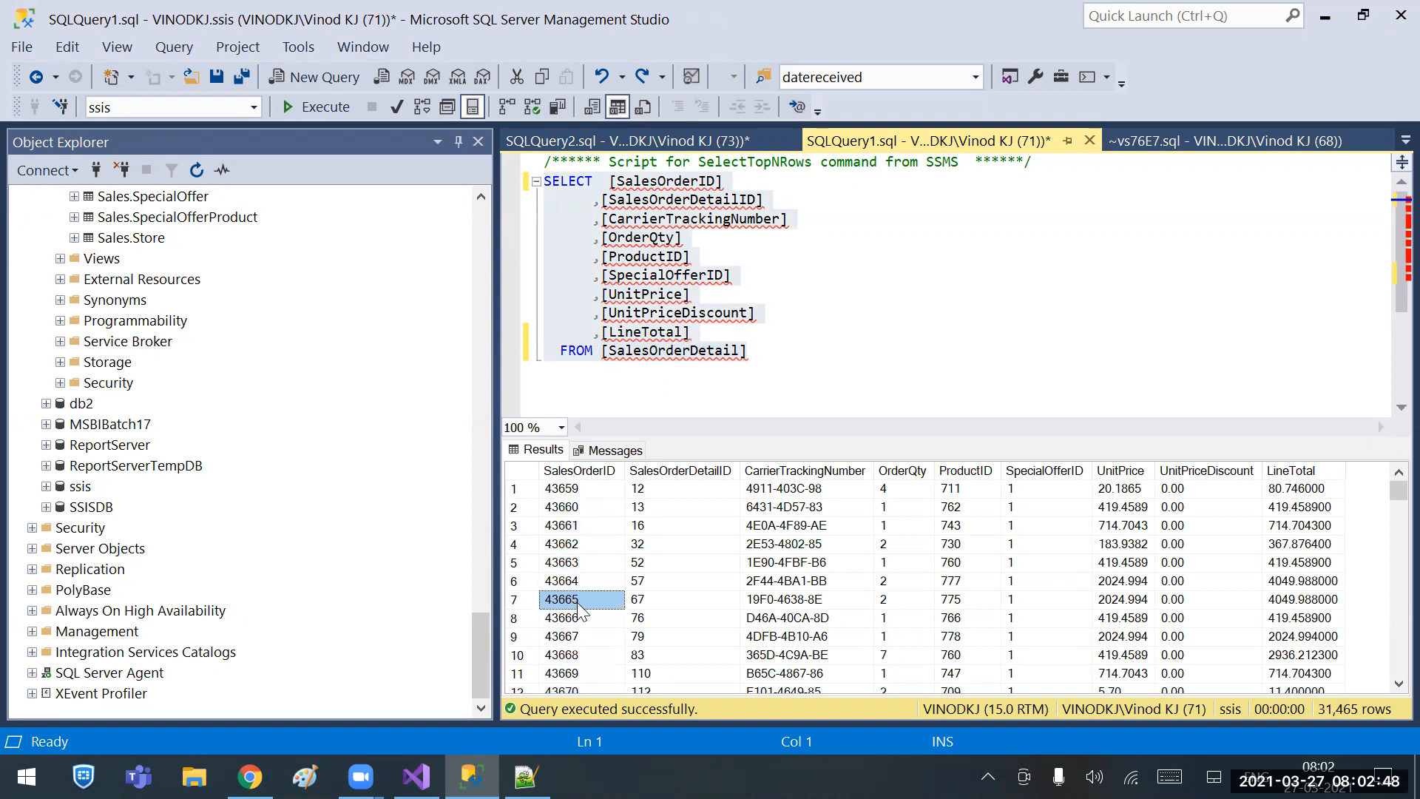
scroll(584, 606, "down", 20)
scroll(589, 614, "down", 20)
scroll(590, 610, "up", 20)
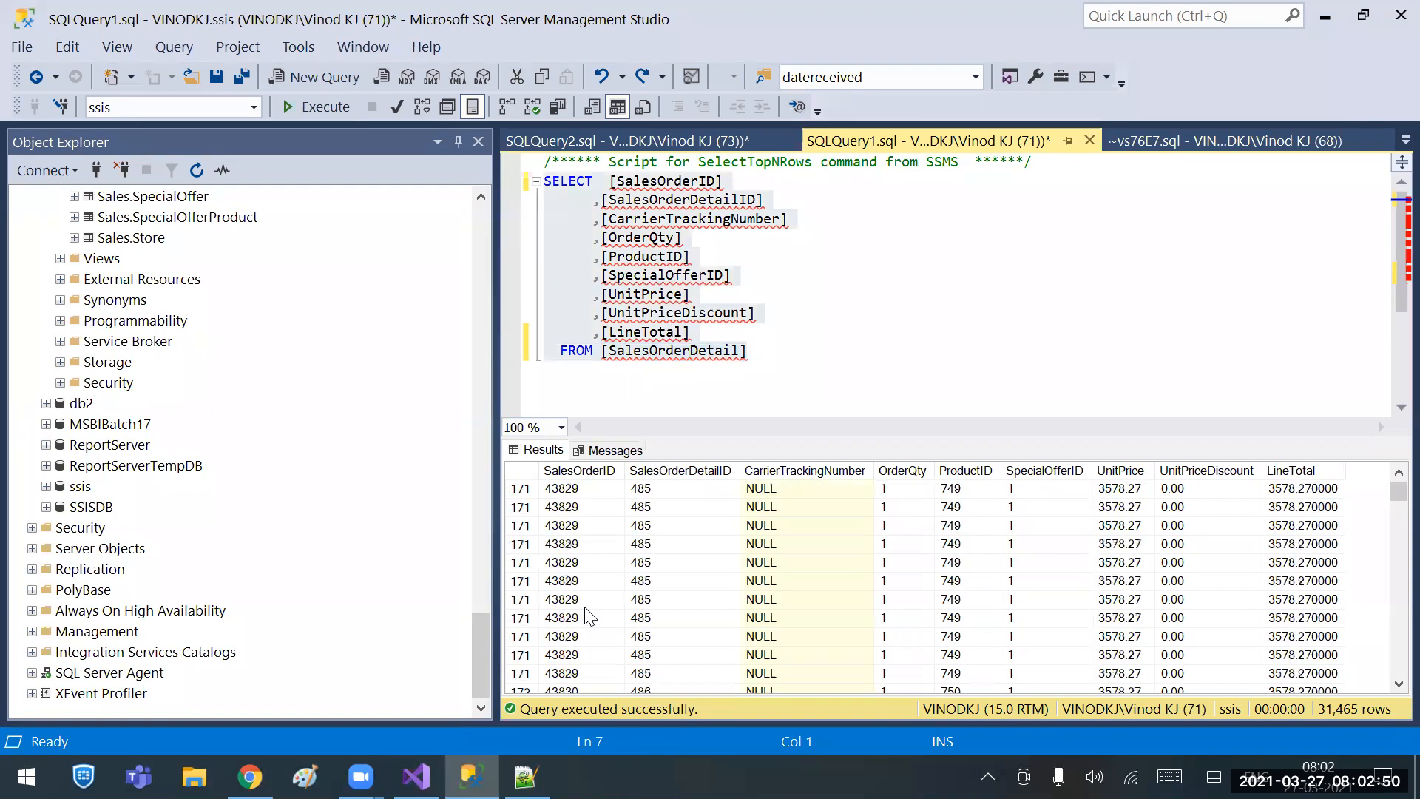
scroll(585, 599, "up", 17)
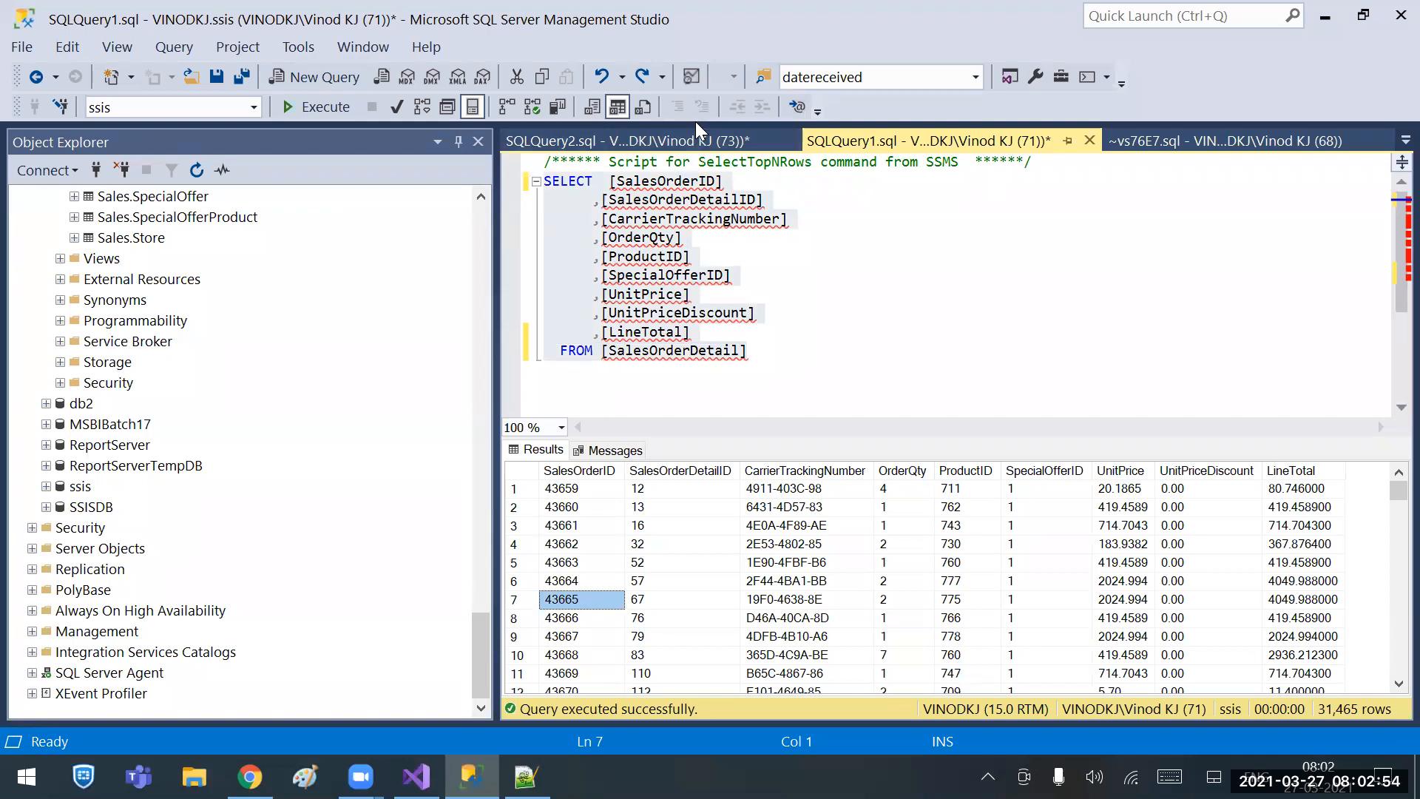
In SQLQuery2.sql, remove the "into [SalesOrderDetail]" clause from the AdventureWorks2017 query and execute it.
left_click(687, 141)
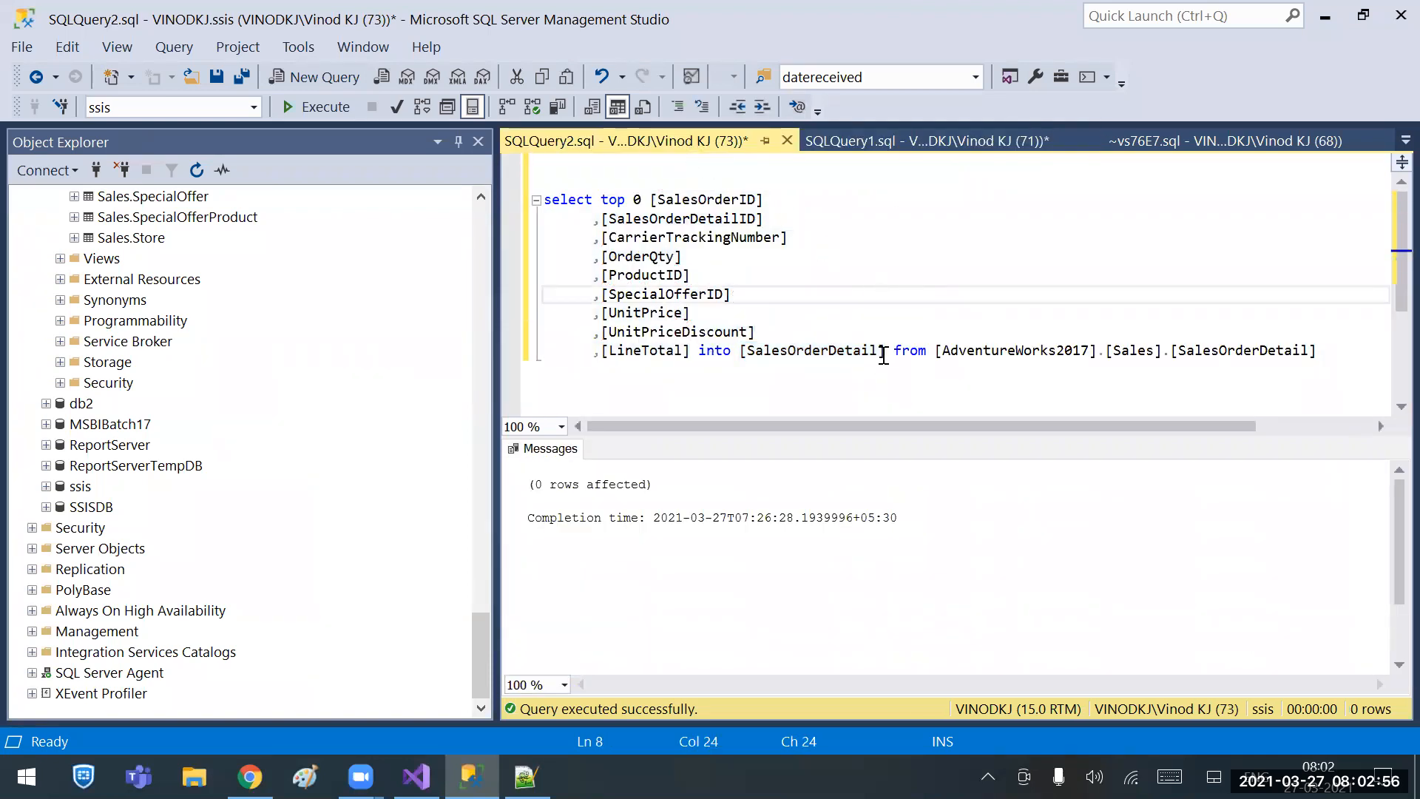
left_click_drag(893, 350, 724, 334)
left_click(699, 350, "shift")
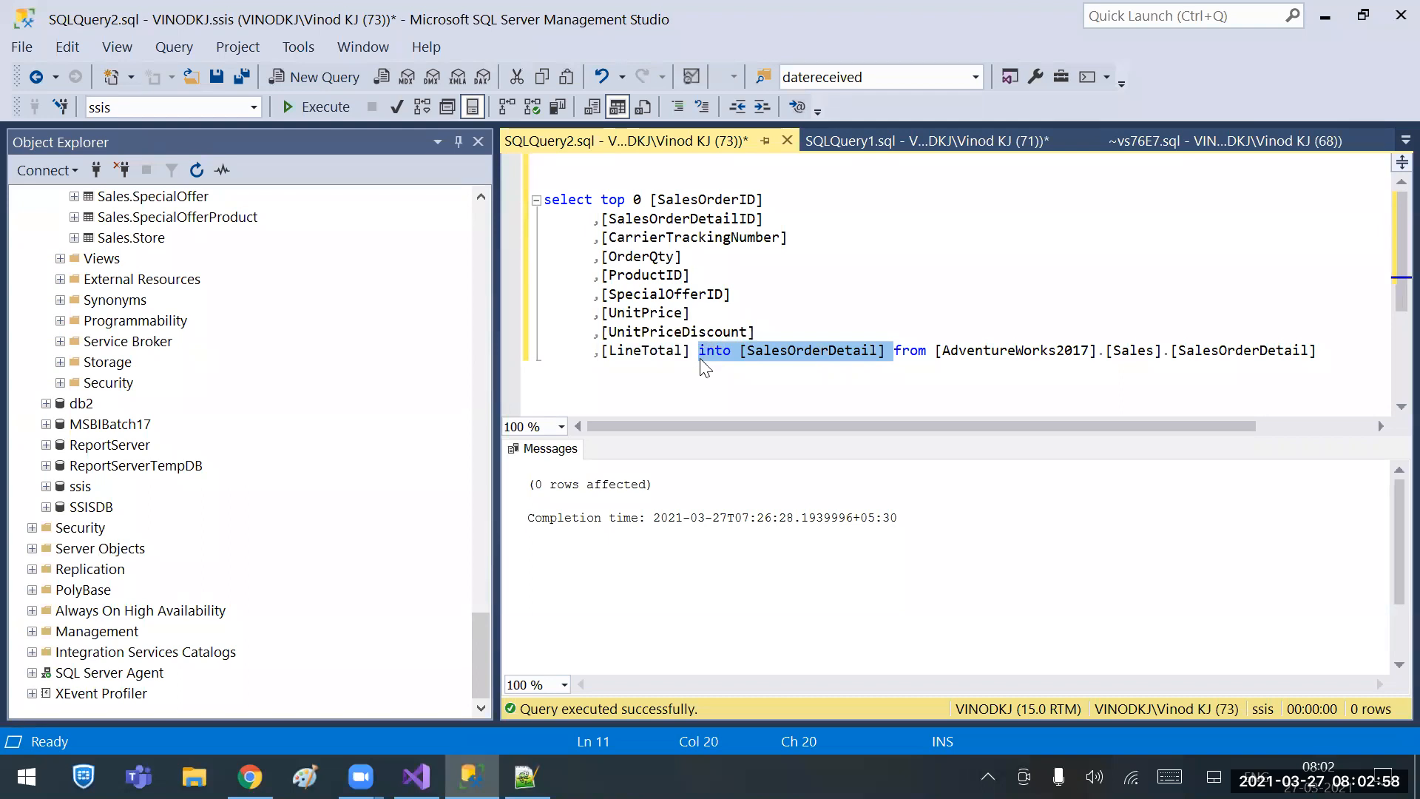
key("Delete")
left_click(343, 105)
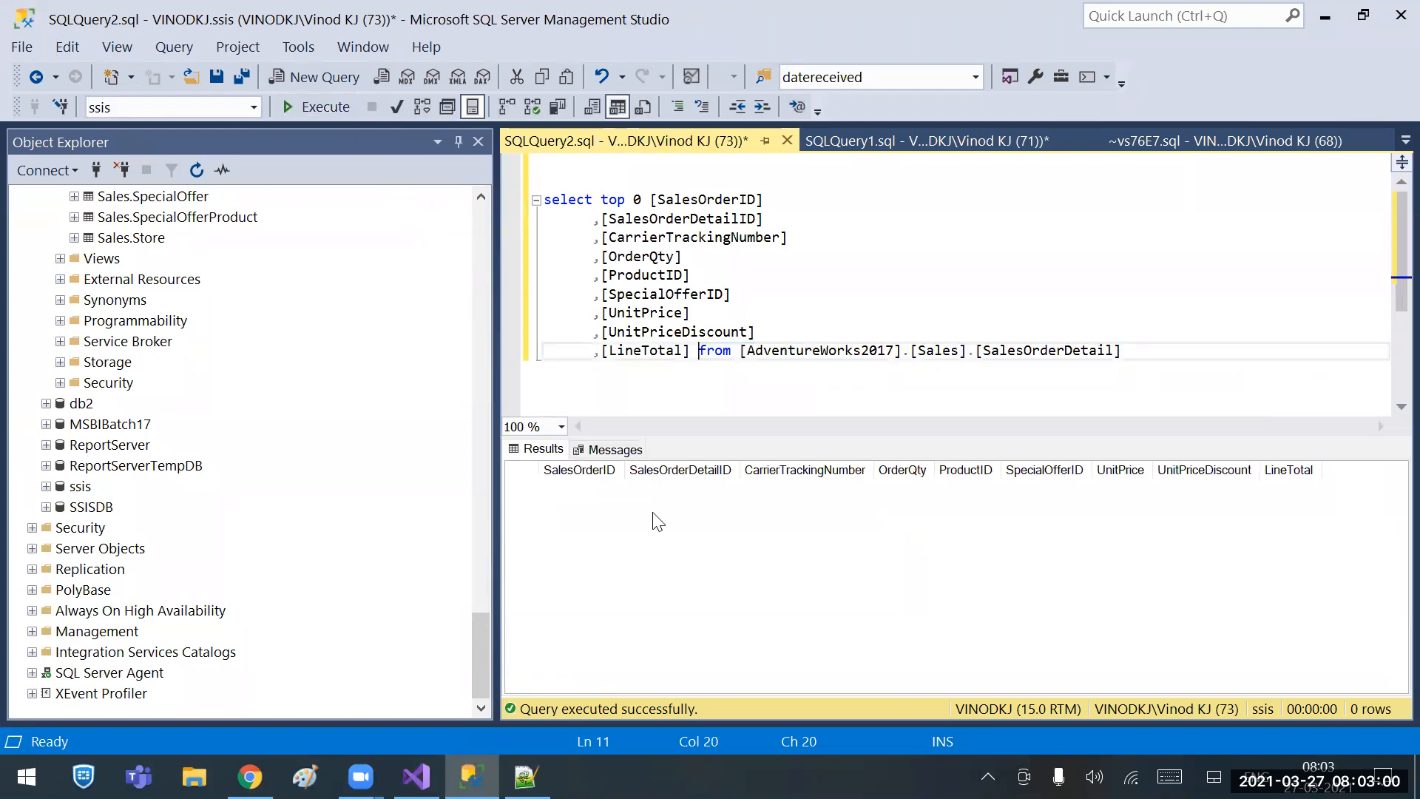
Remove "top 0" from the source query, execute it and select the SalesOrderID cells of the first six rows.
left_click_drag(641, 199, 601, 196)
key("Delete")
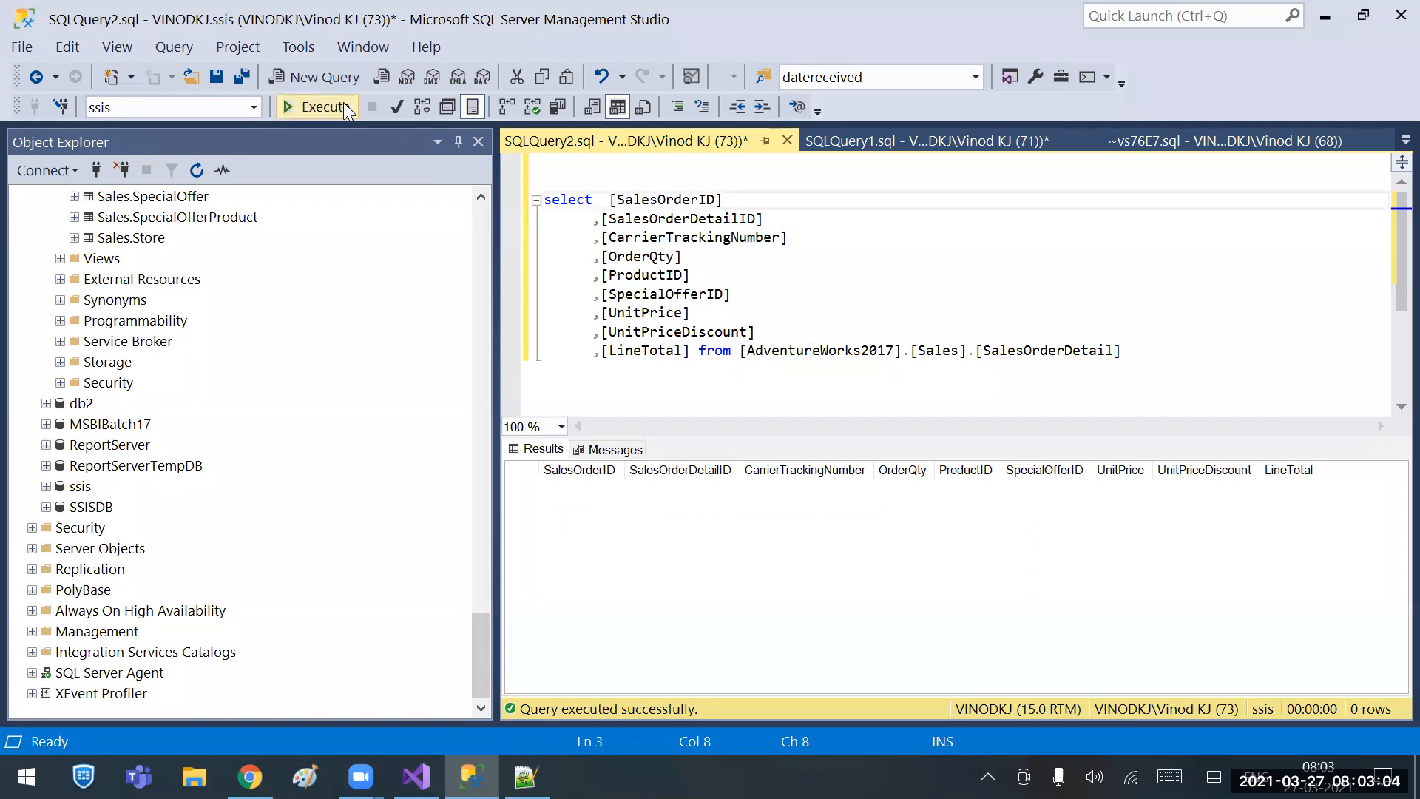
left_click(343, 102)
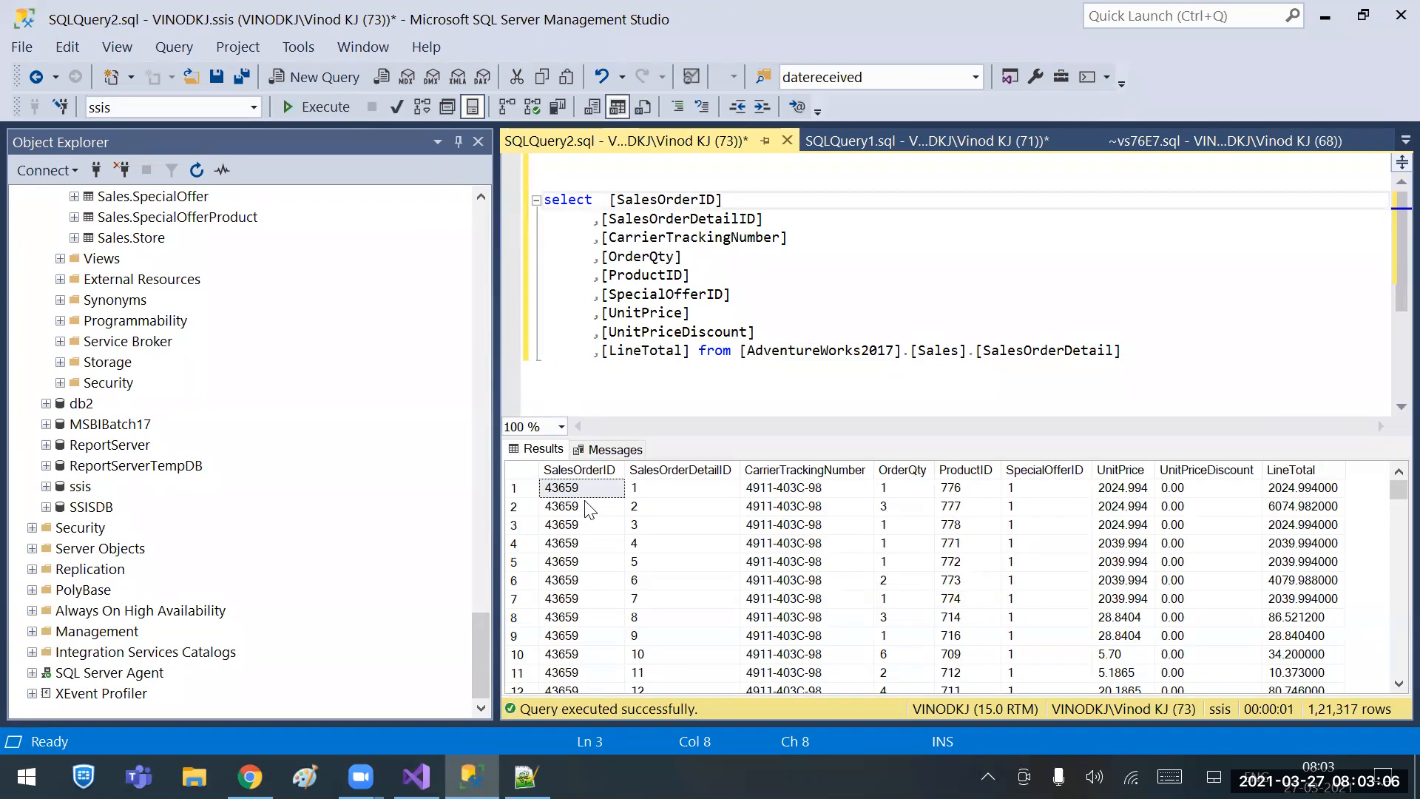
left_click(593, 580, "shift")
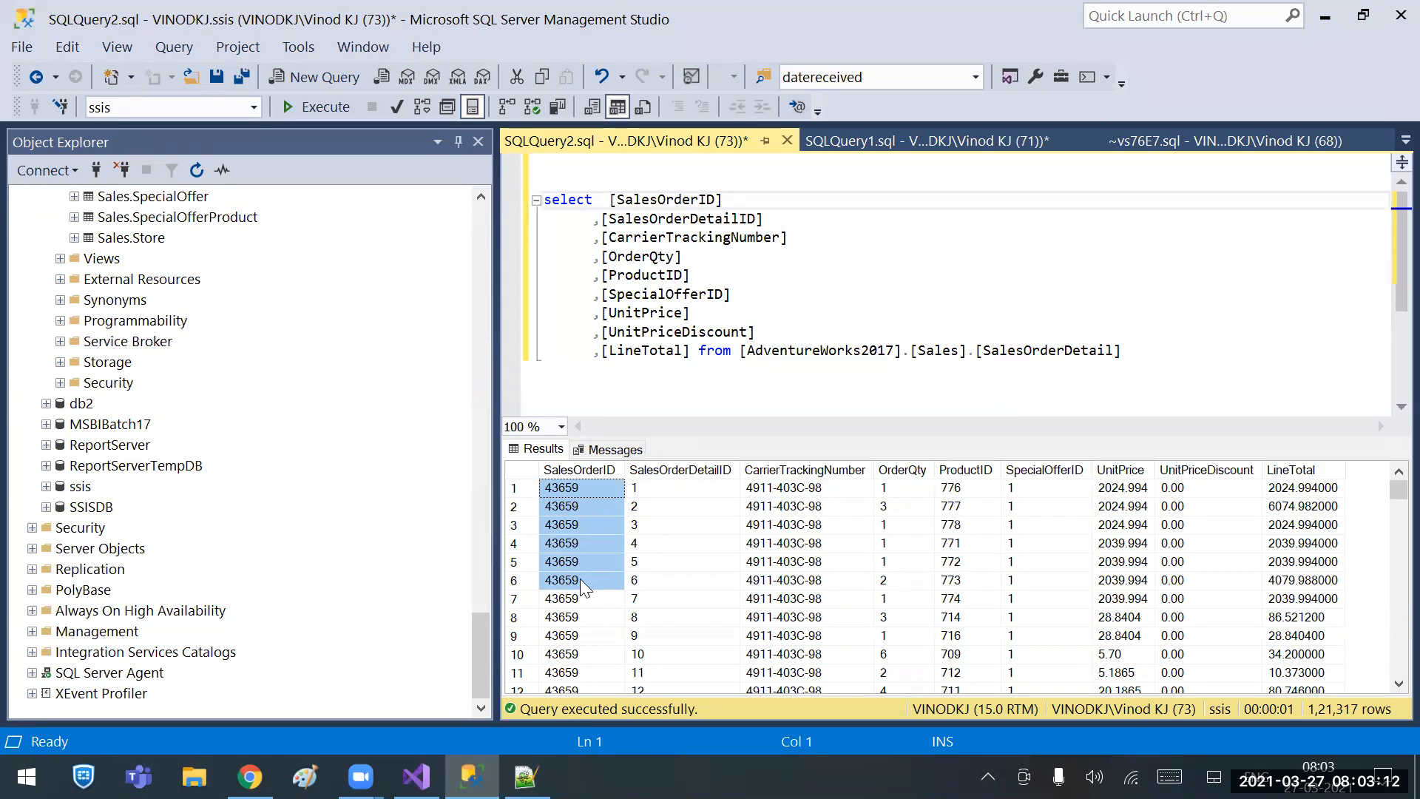
Examine the SalesOrderID column in the source query results for repeated values across rows.
left_click(564, 620)
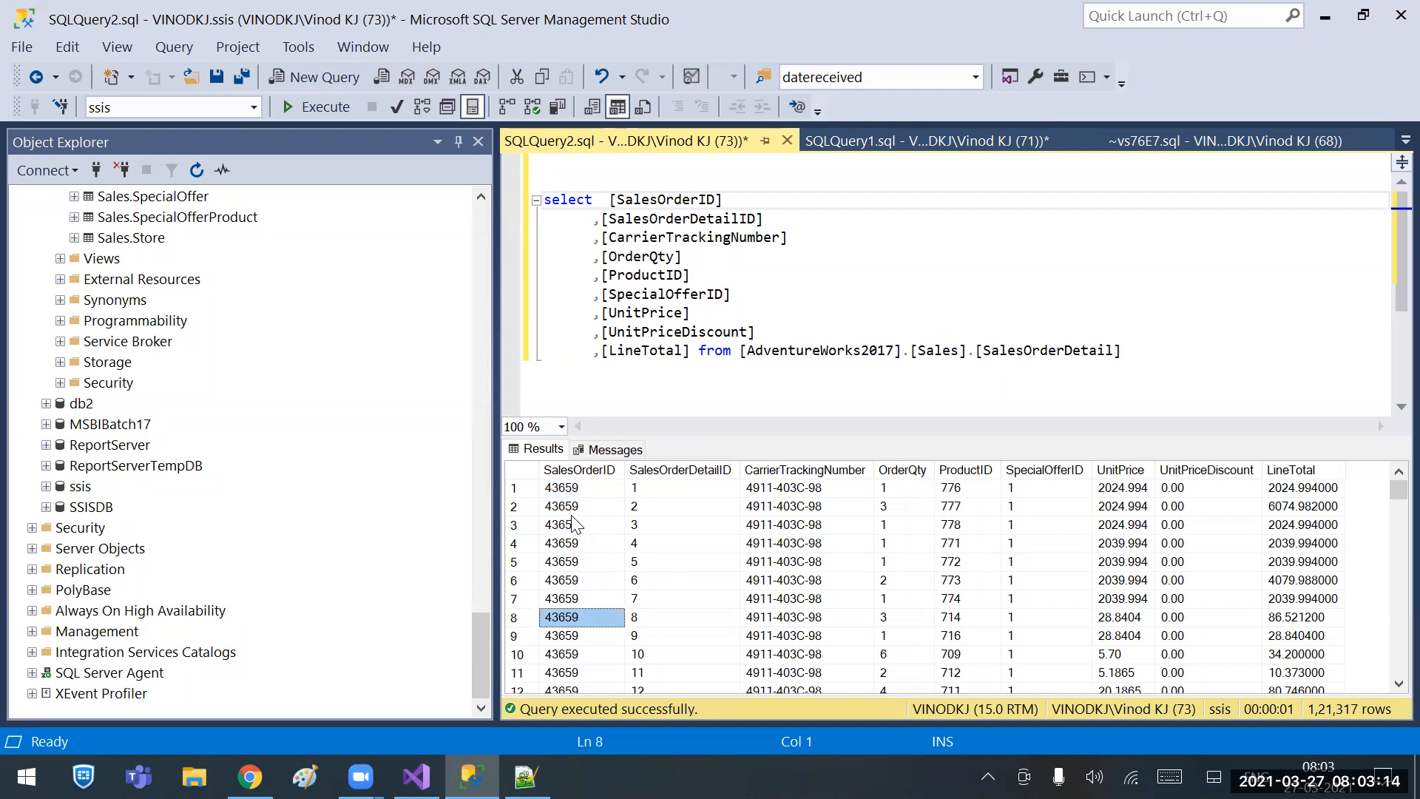
scroll(583, 600, "down", 20)
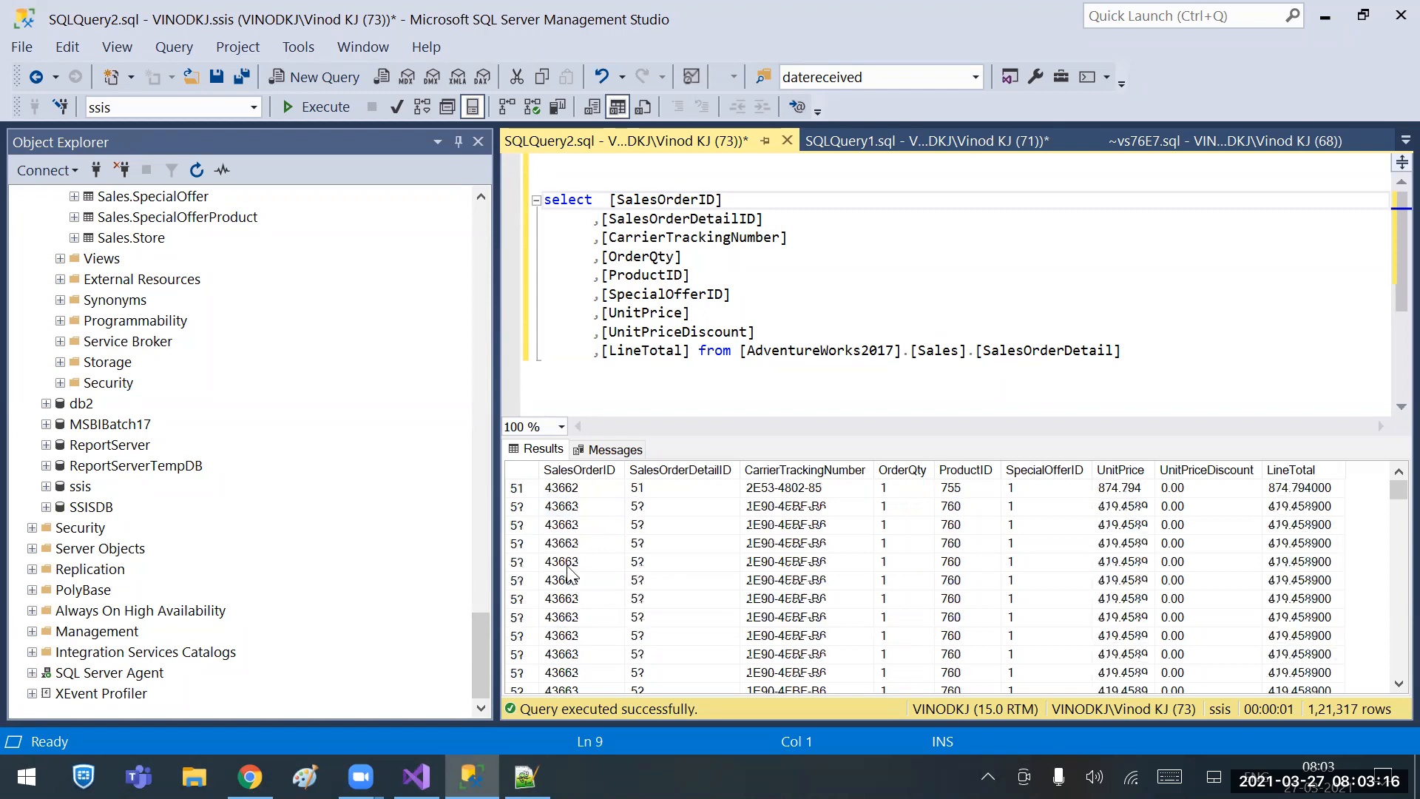
left_click(584, 525)
scroll(584, 526, "up", 20)
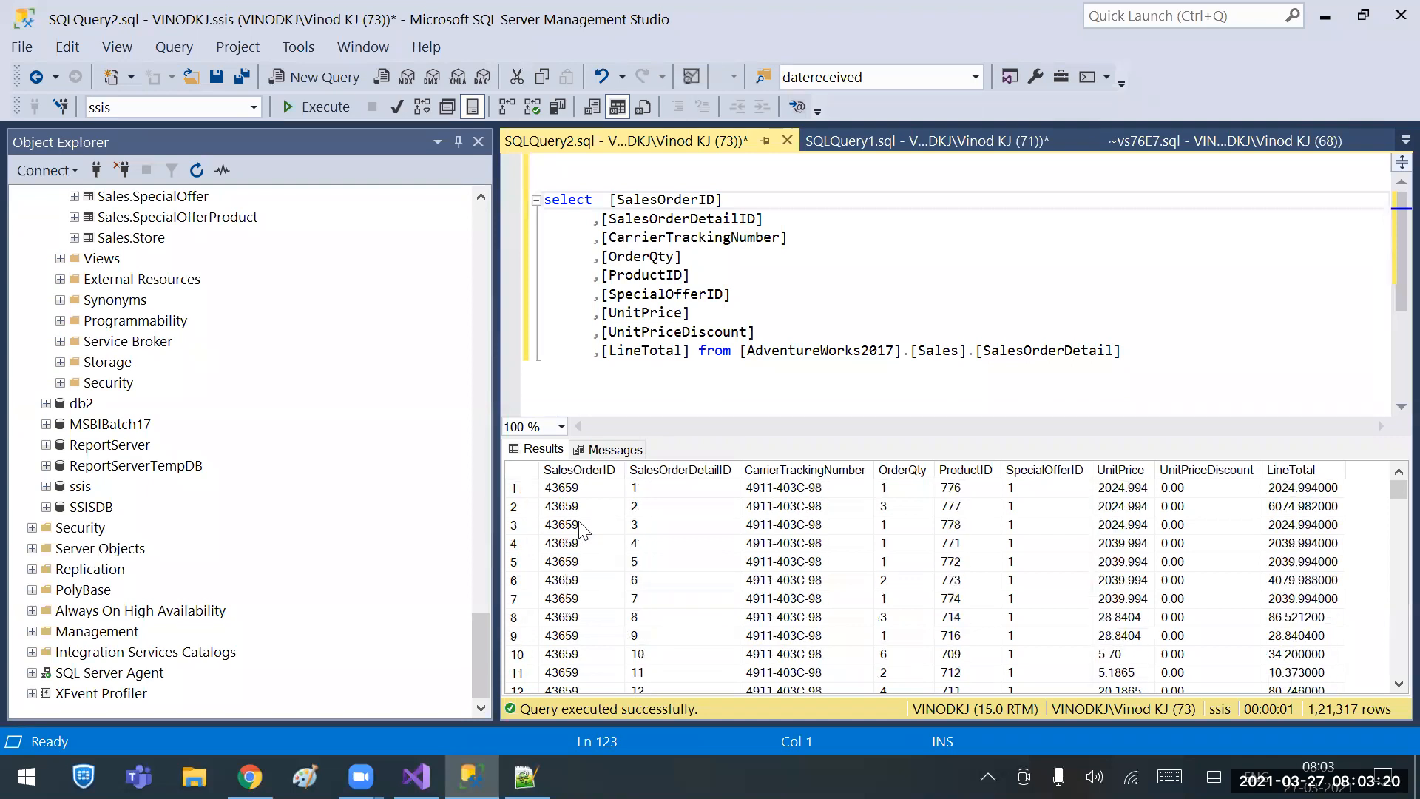
left_click(591, 473)
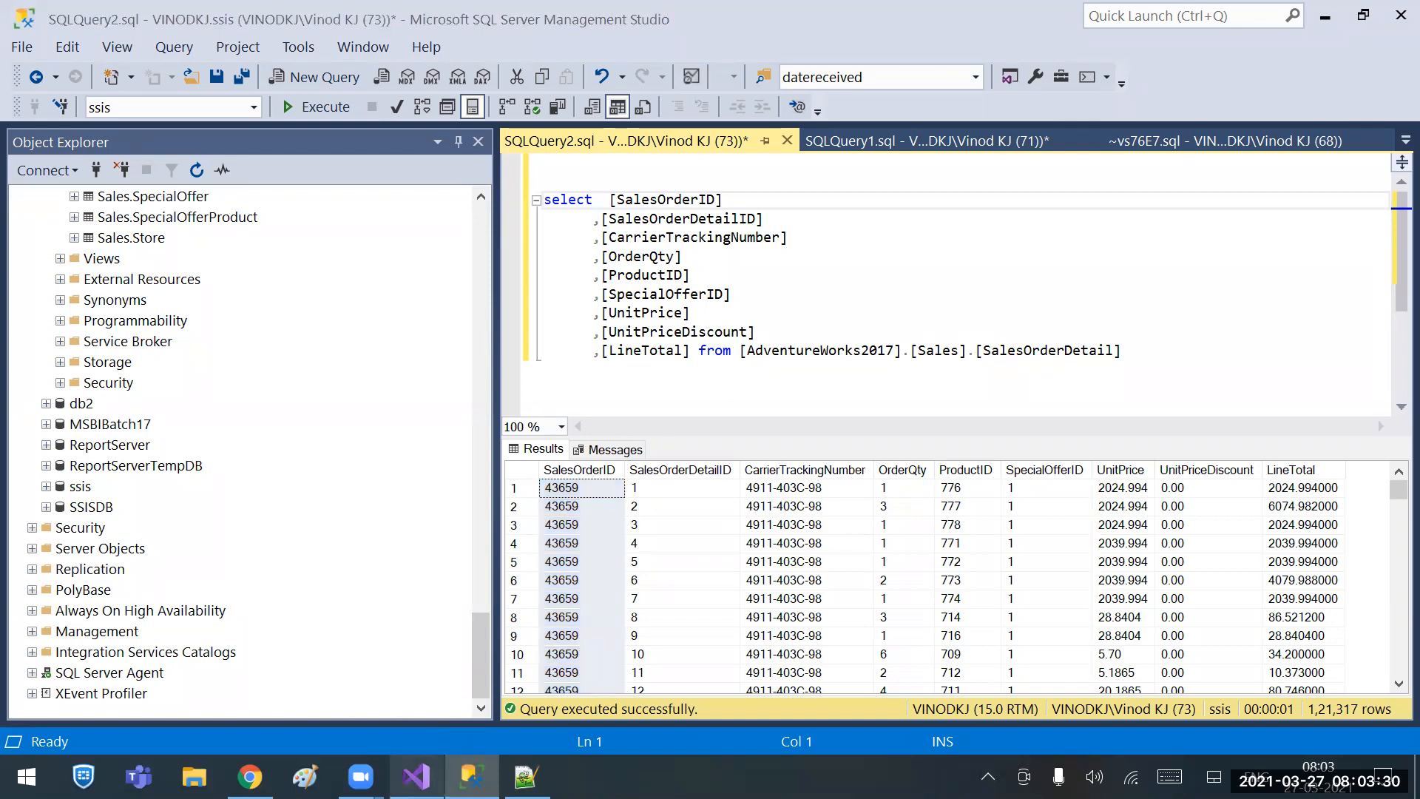
In Visual Studio, add SalesOrderDetailID as a second ascending sort column in Sort 2, and rerun the saved package.
left_click(417, 777)
key("alt+Tab")
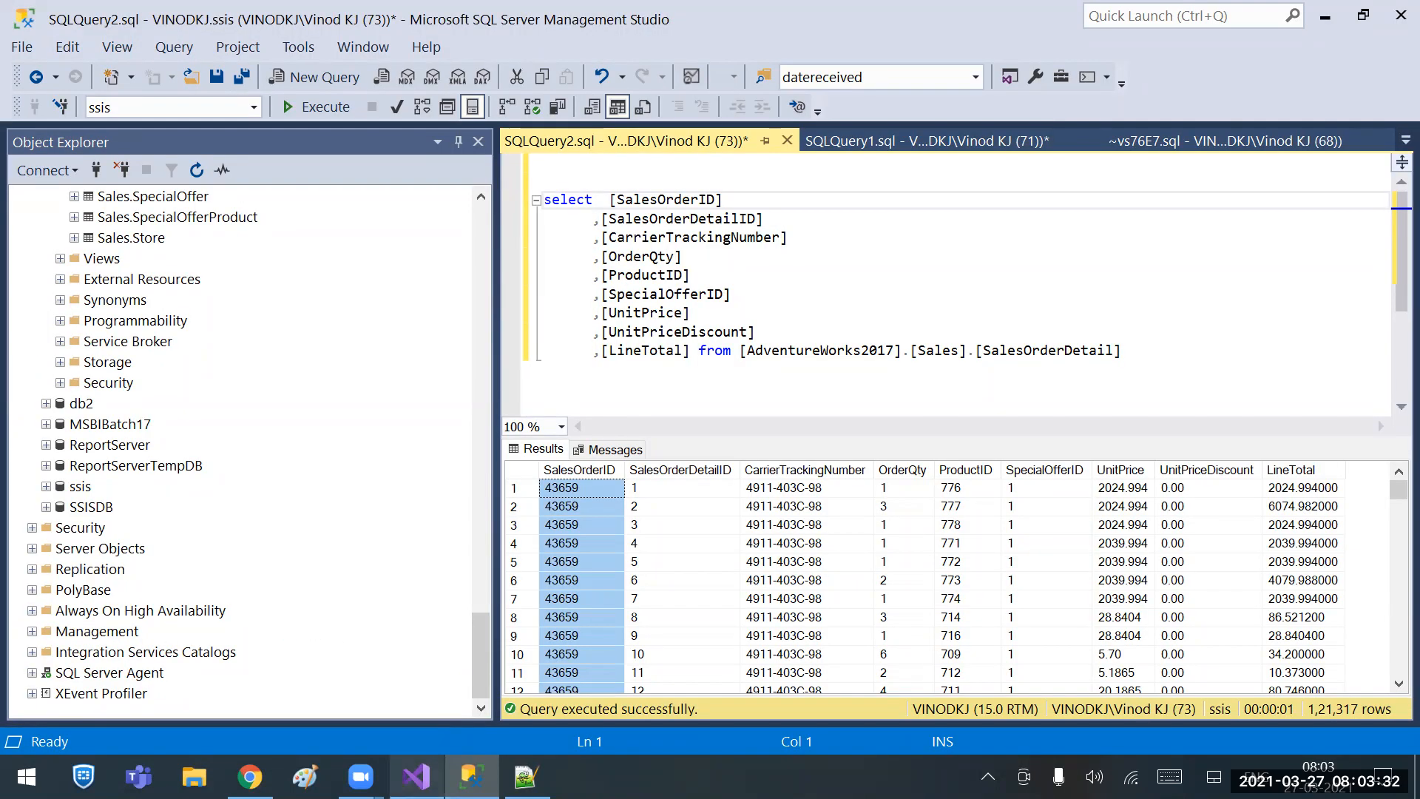
left_click(440, 732)
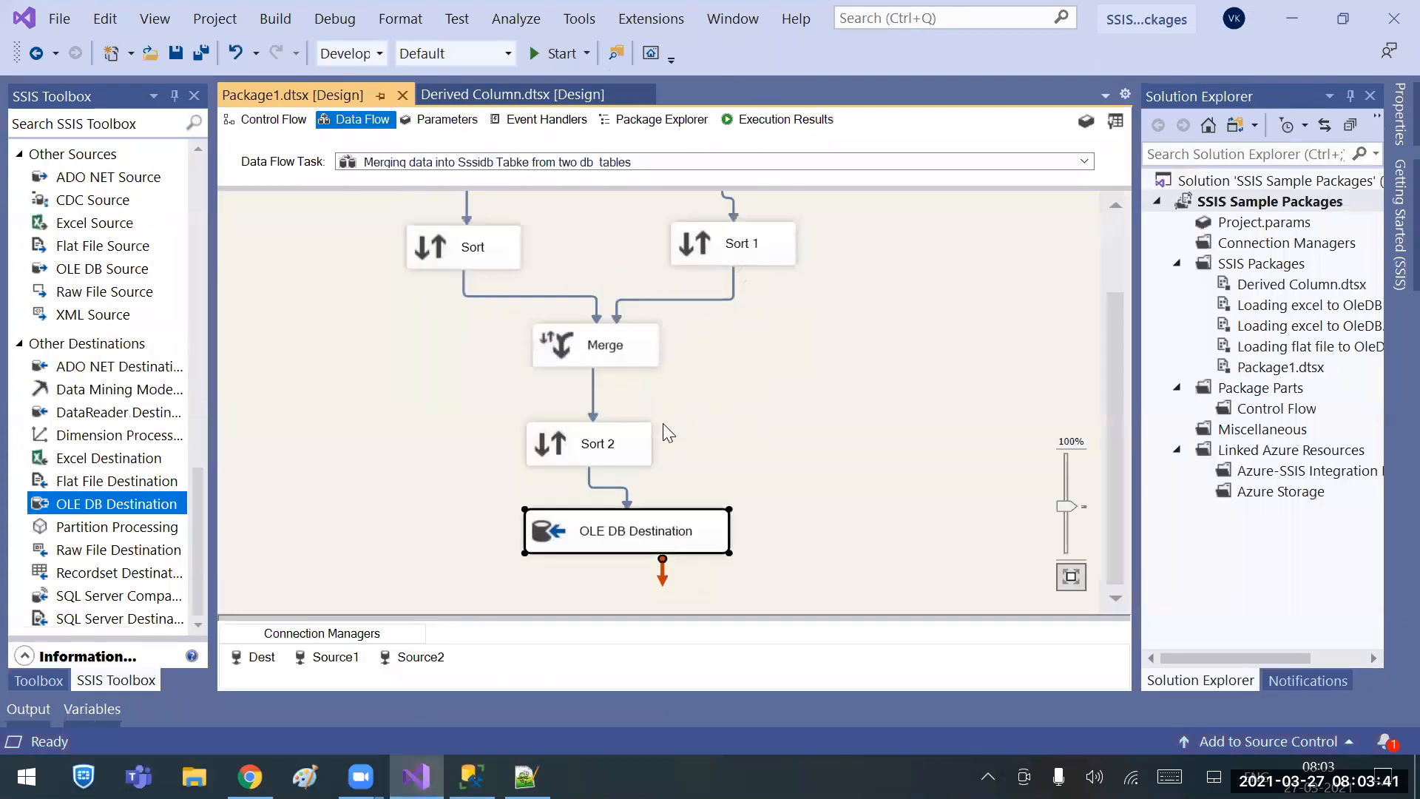
left_click(626, 448)
double_click(626, 449)
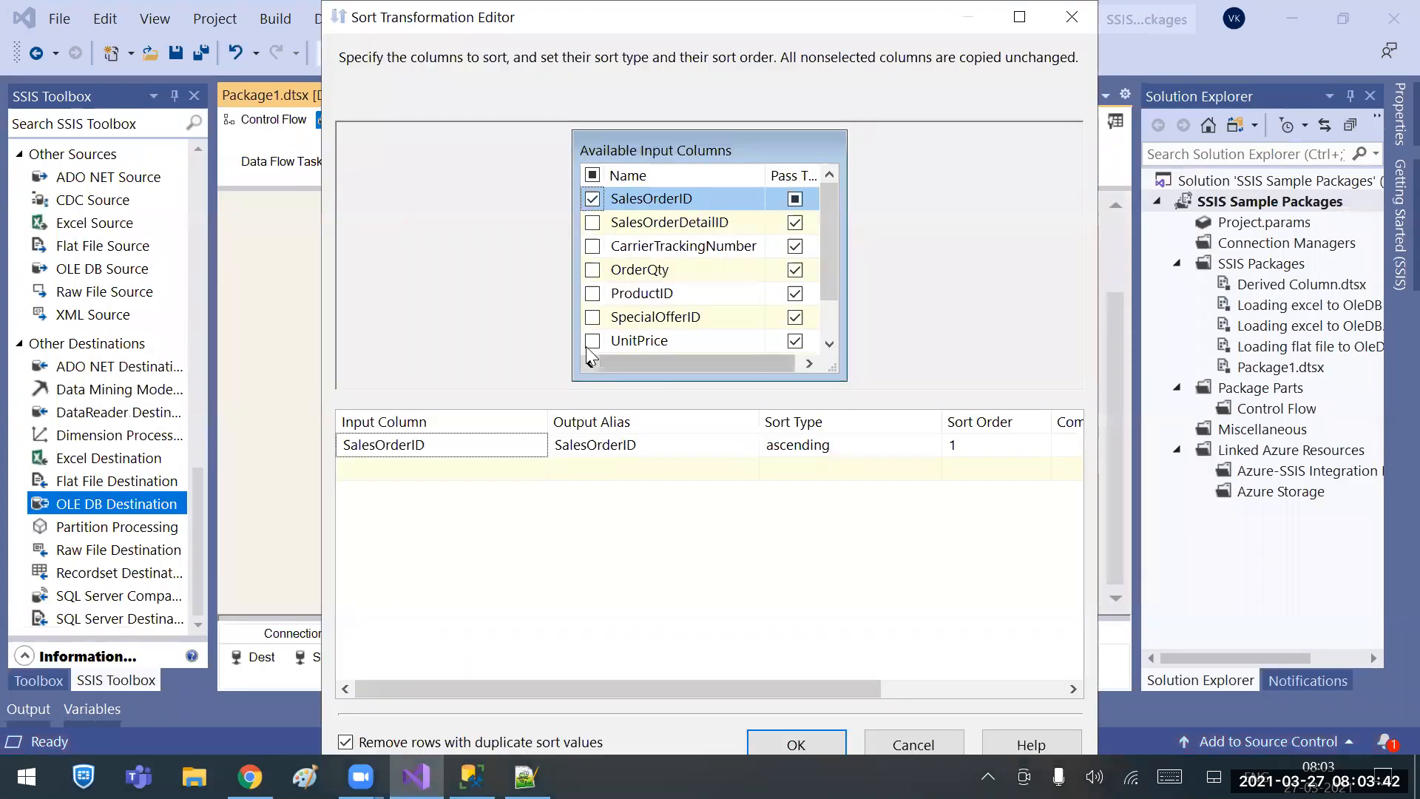
left_click(591, 222)
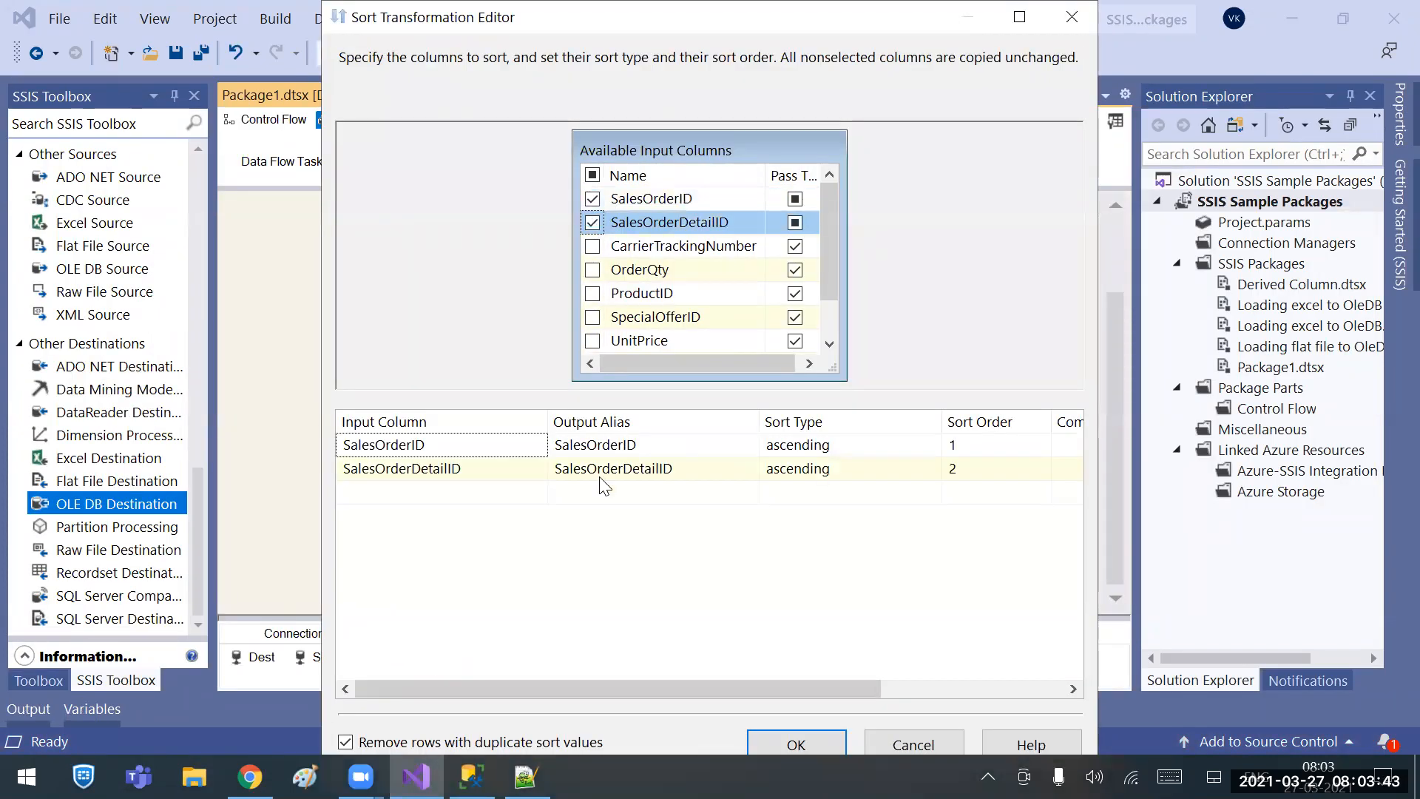
left_click(794, 745)
key("ctrl+s")
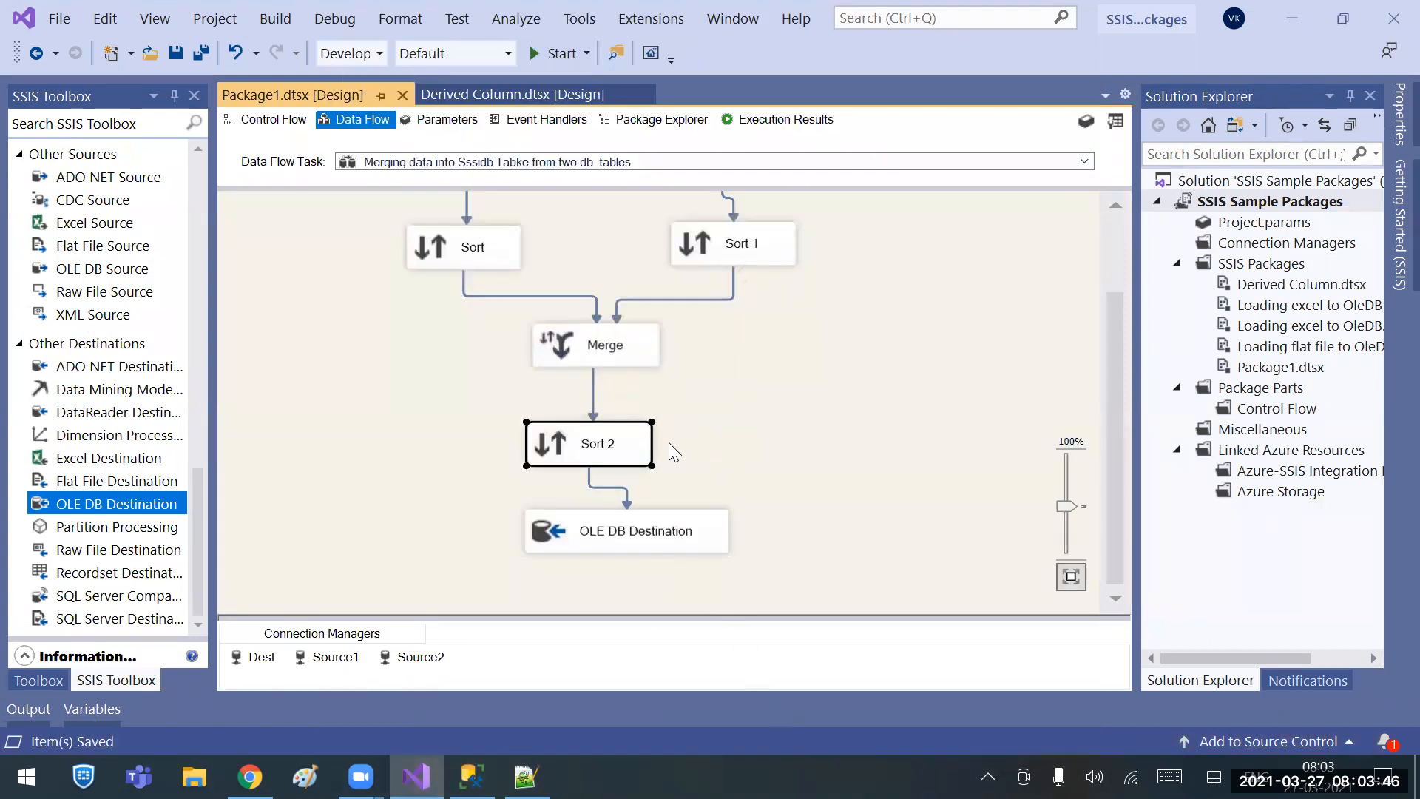
left_click(551, 50)
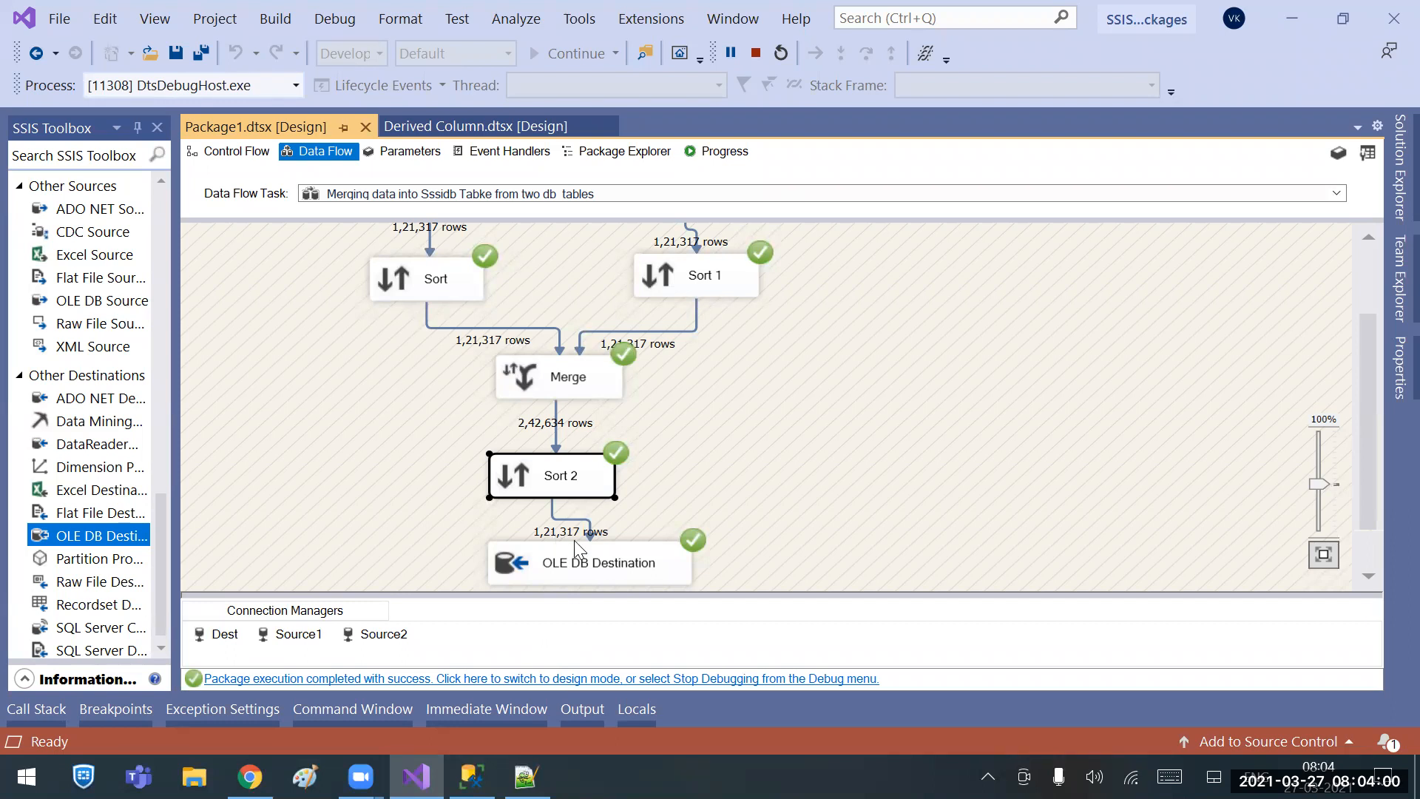
In Management Studio, compare the SalesOrderID and SalesOrderDetailID combinations between the SQLQuery1.sql and SQLQuery2.sql results.
left_click(472, 776)
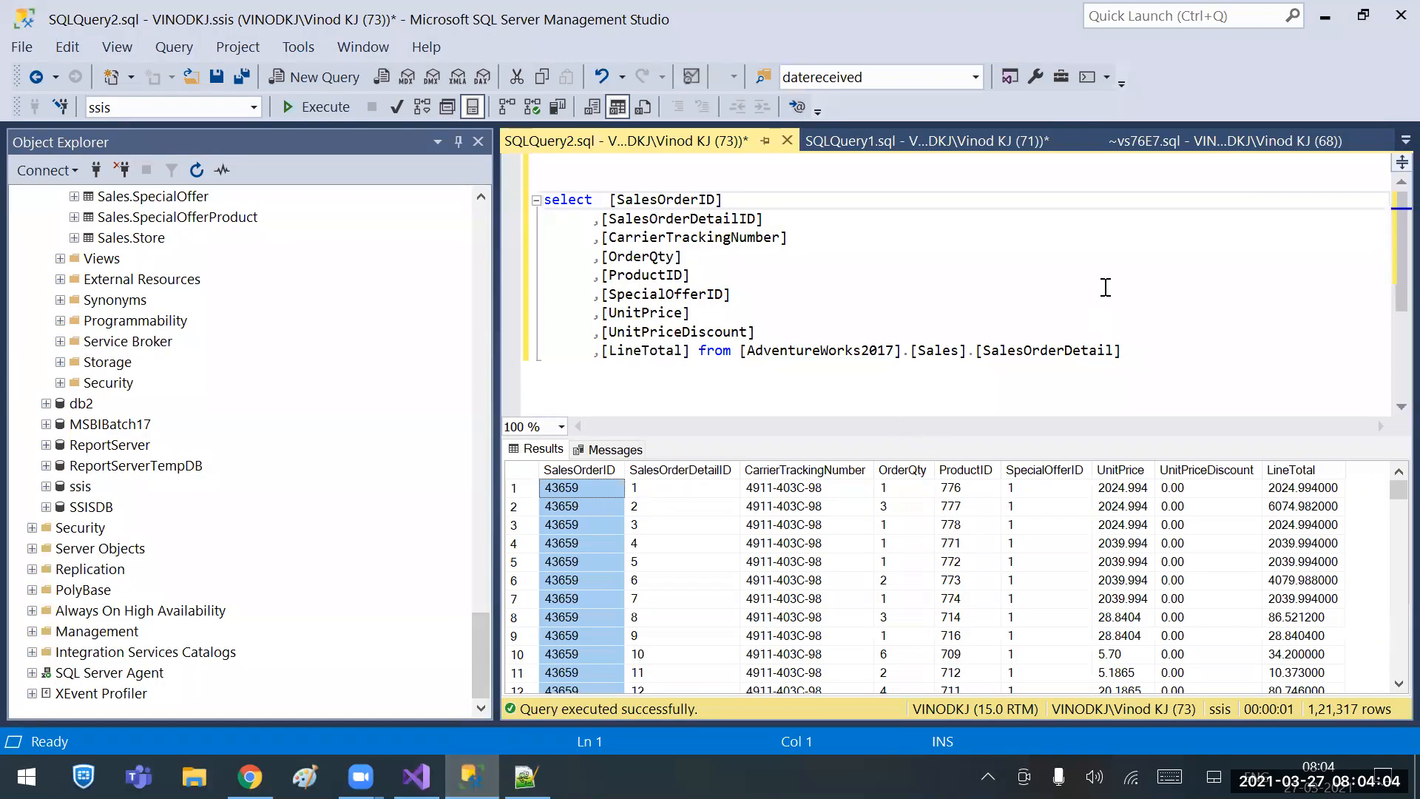
left_click(923, 140)
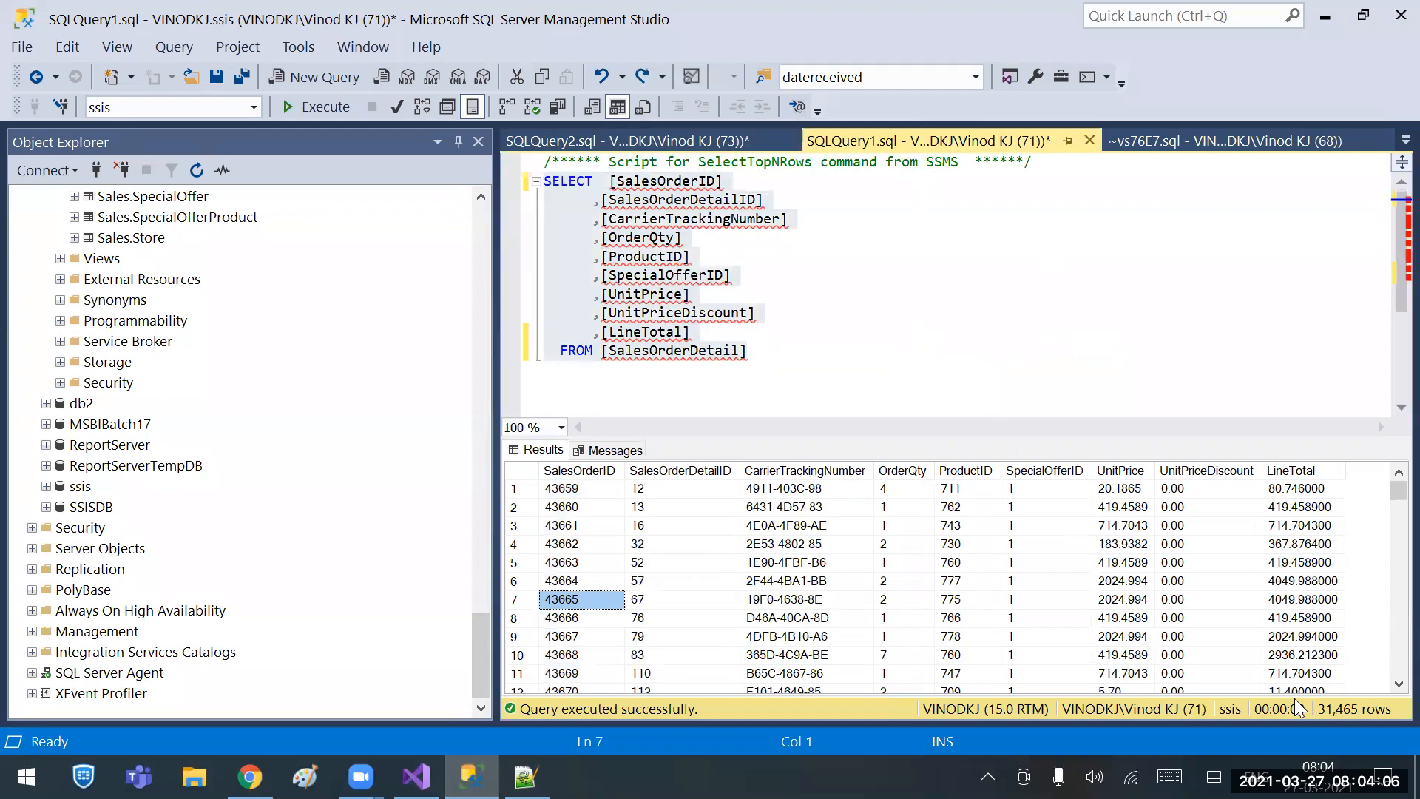
left_click(638, 510)
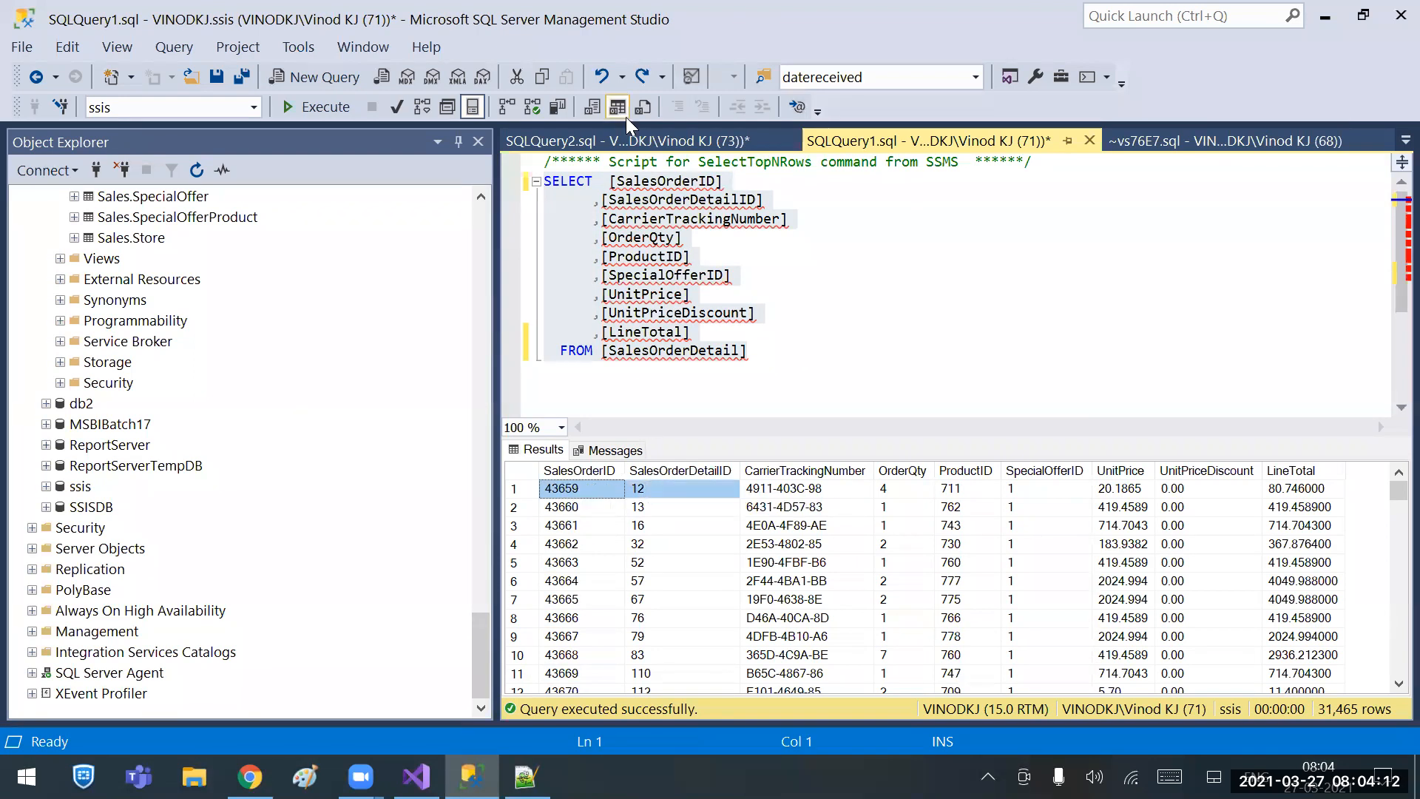
left_click(620, 138)
left_click(635, 492)
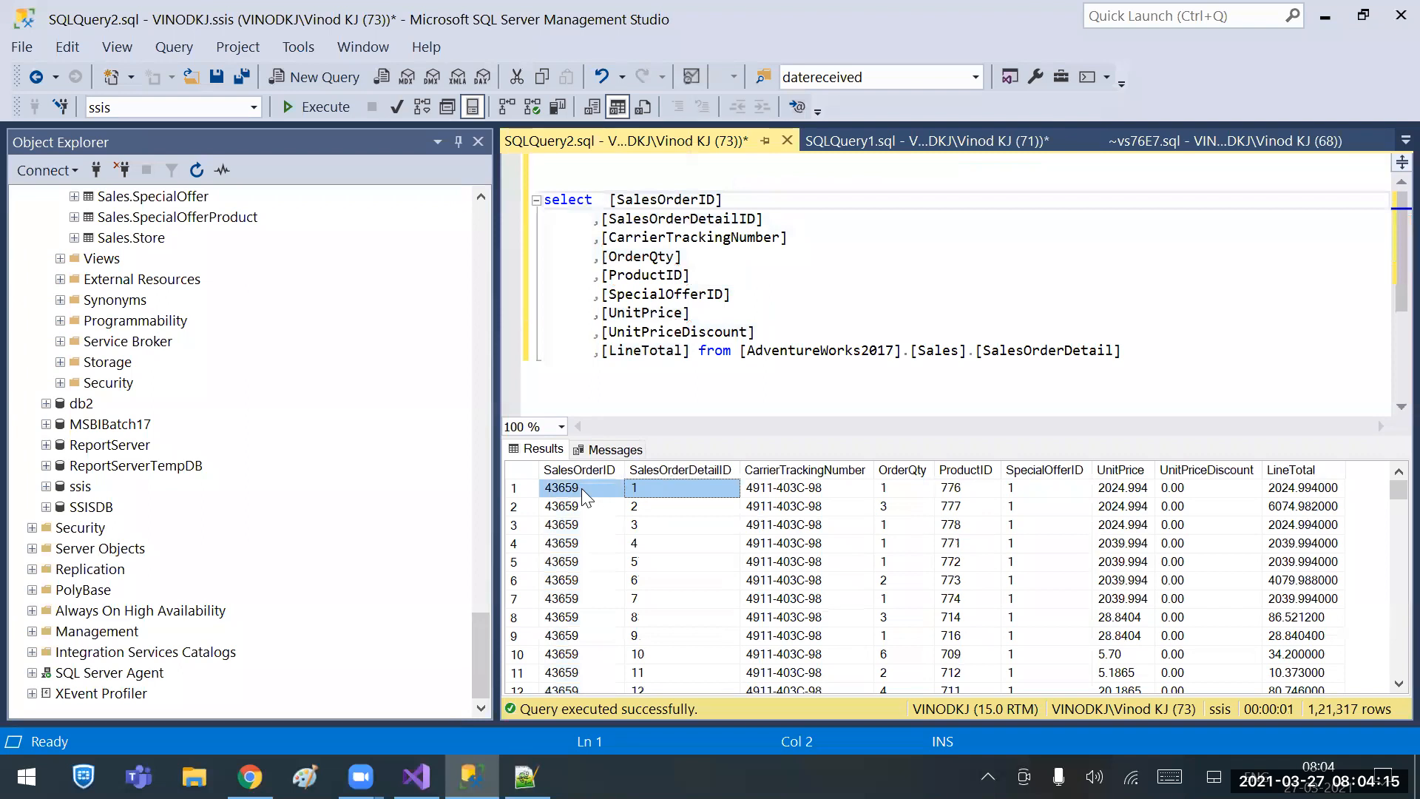
left_click(645, 510)
left_click(653, 527)
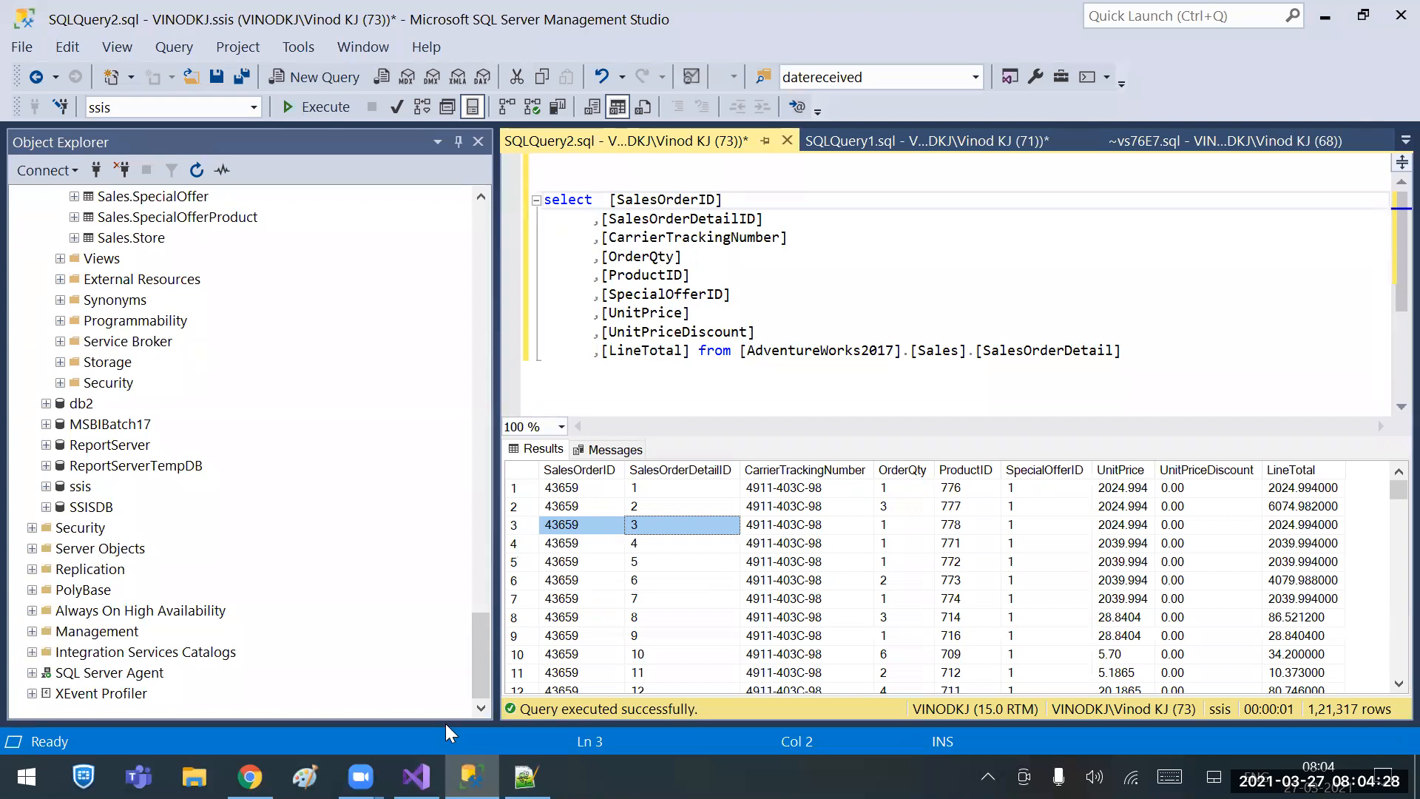
Return to Visual Studio and examine the executed data flow's row counts from both sources through the sorts and Merge to Sort 2.
left_click(417, 776)
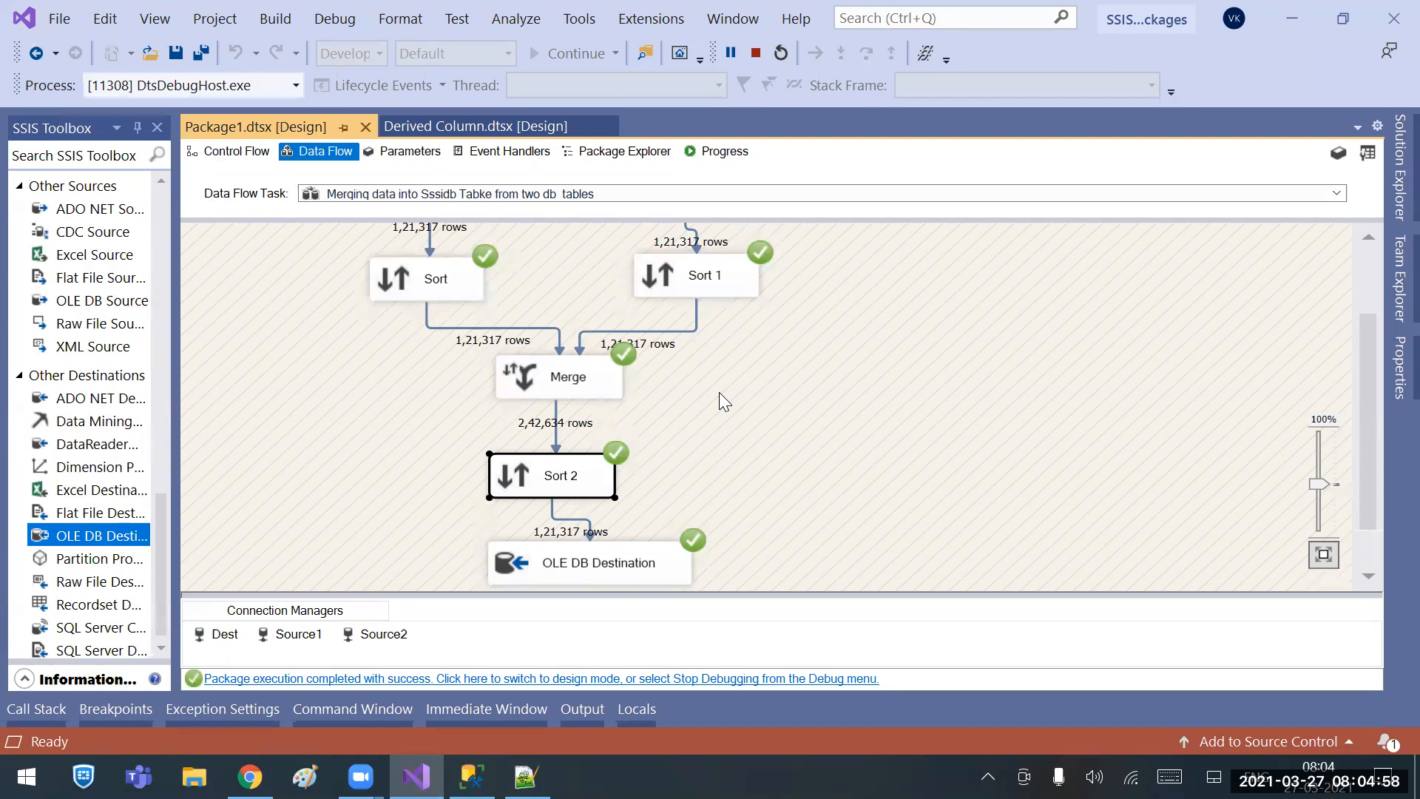
scroll(842, 460, "up", 2)
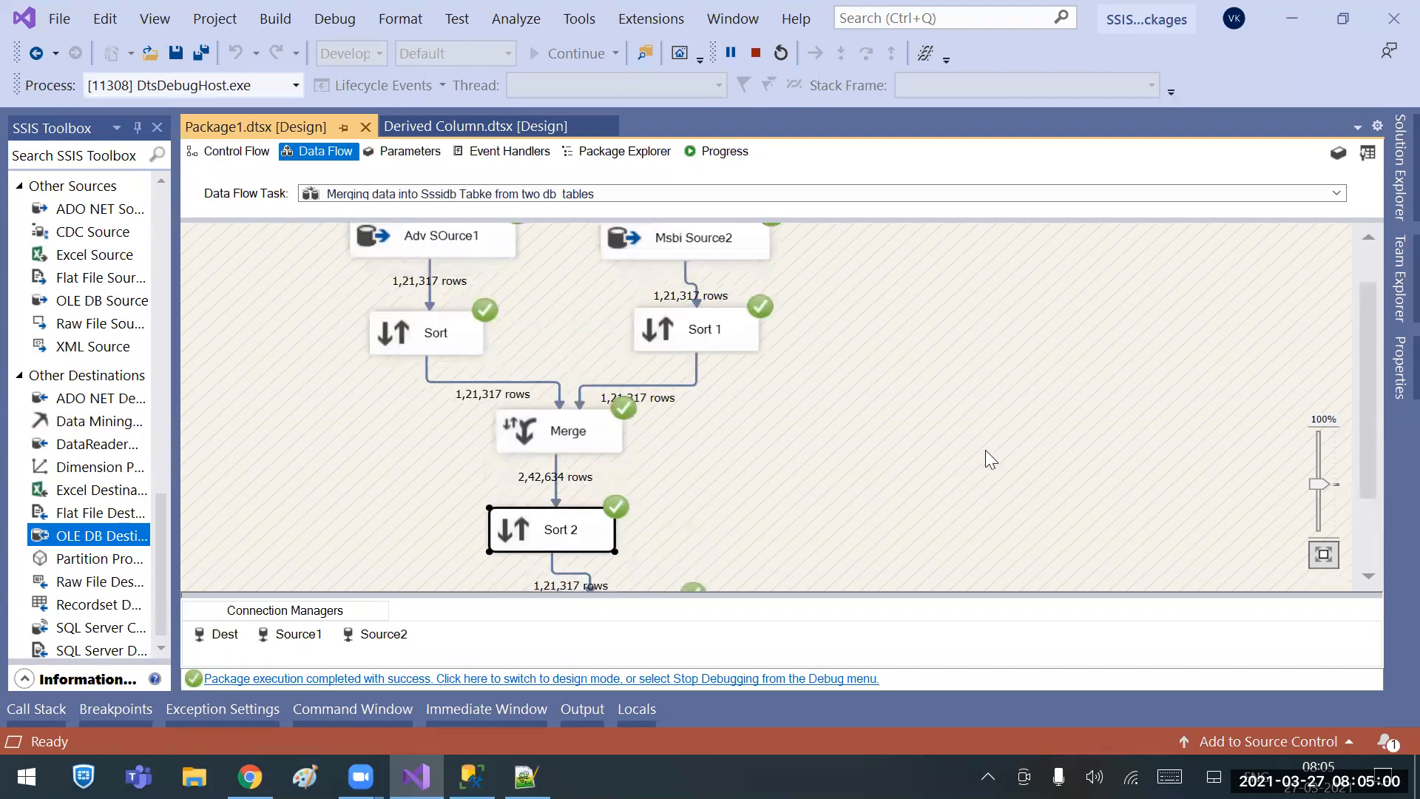
scroll(985, 448, "down", 1)
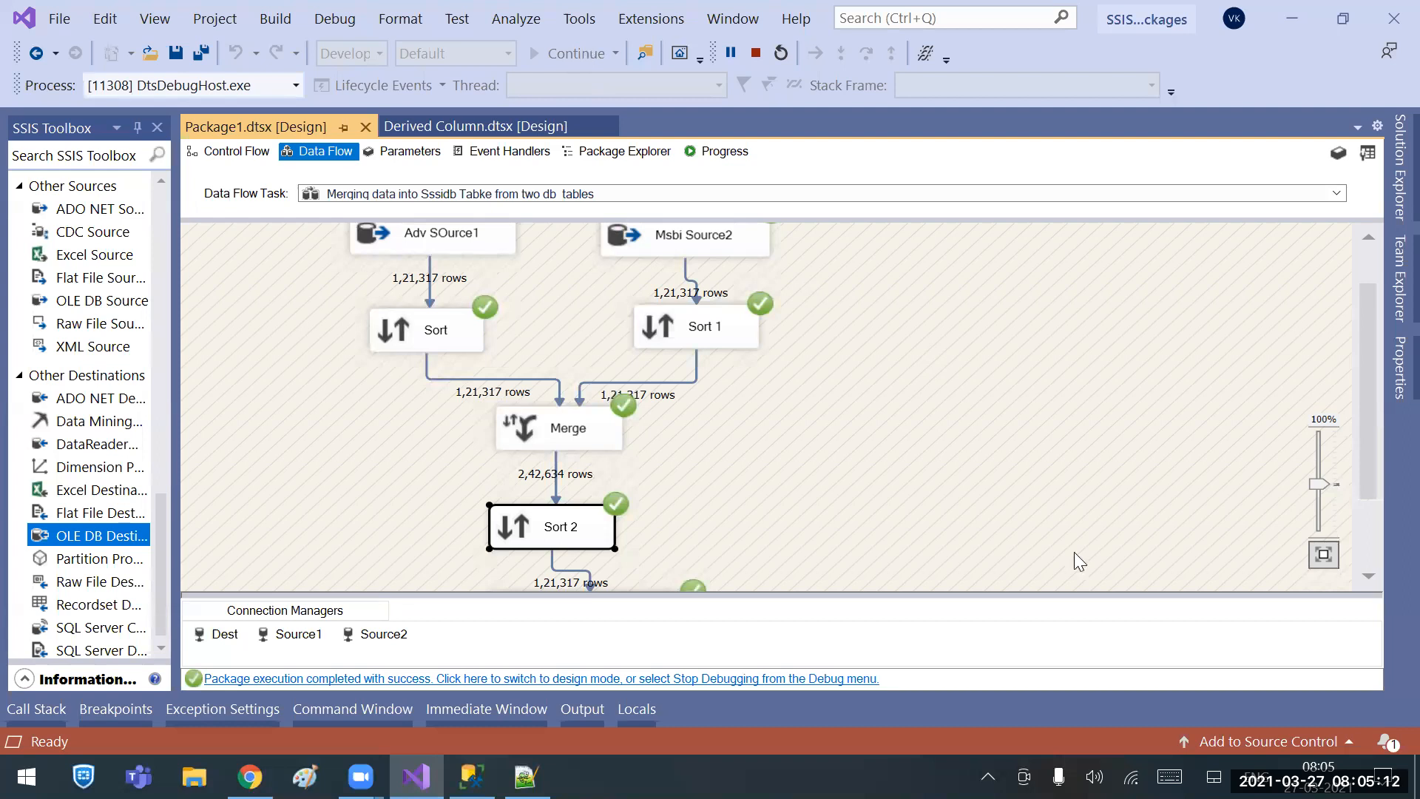
key("alt+Tab")
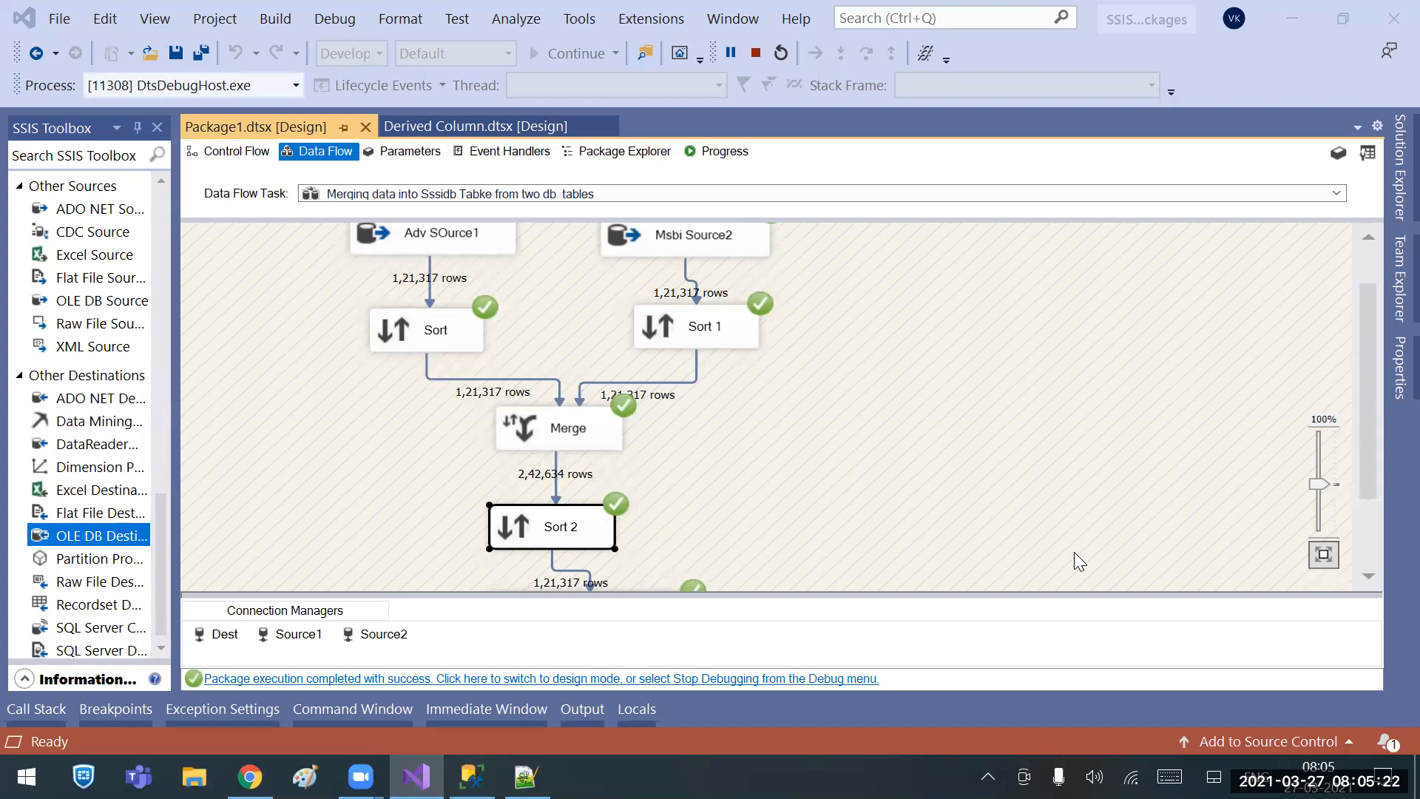
left_click(493, 238)
left_click(731, 249)
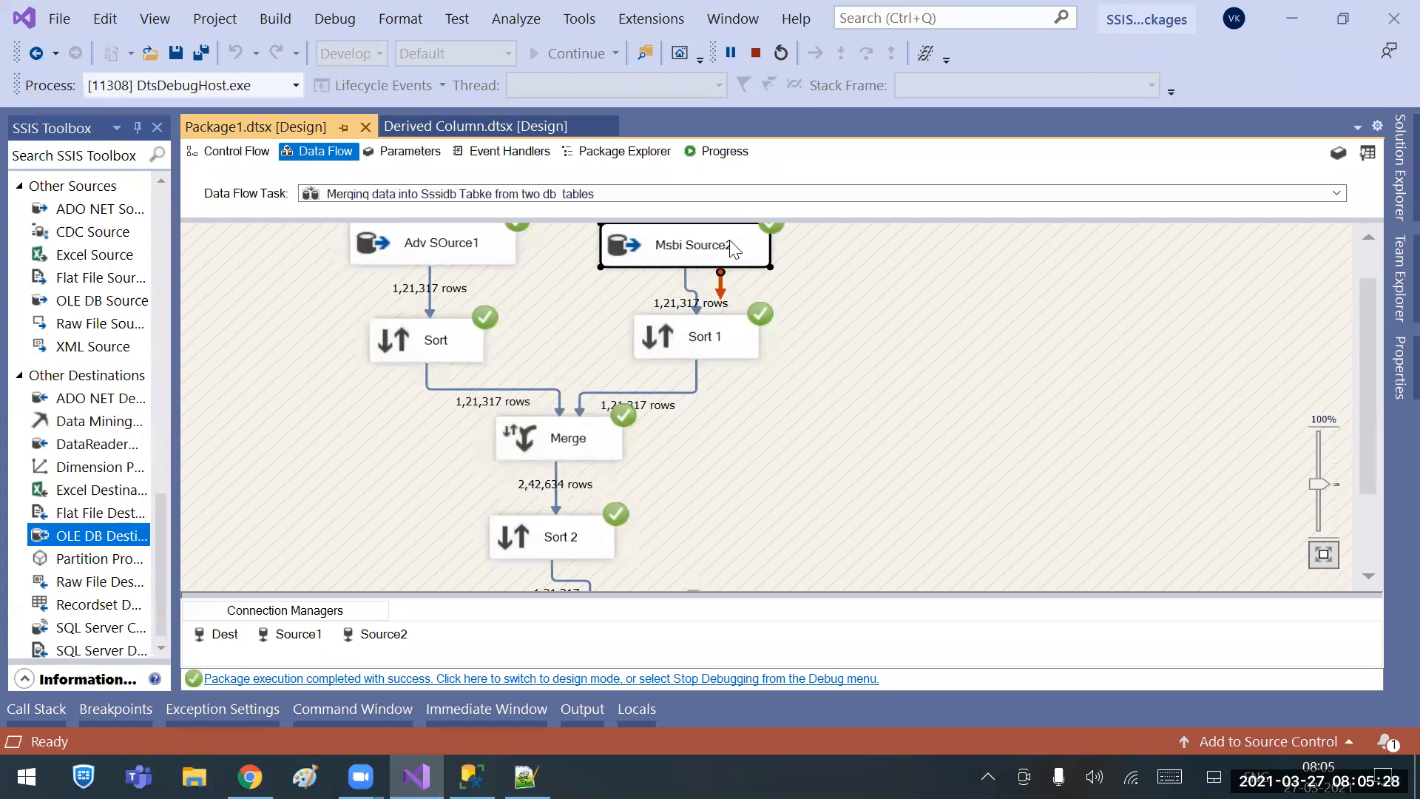
left_click(448, 251)
left_click(559, 552)
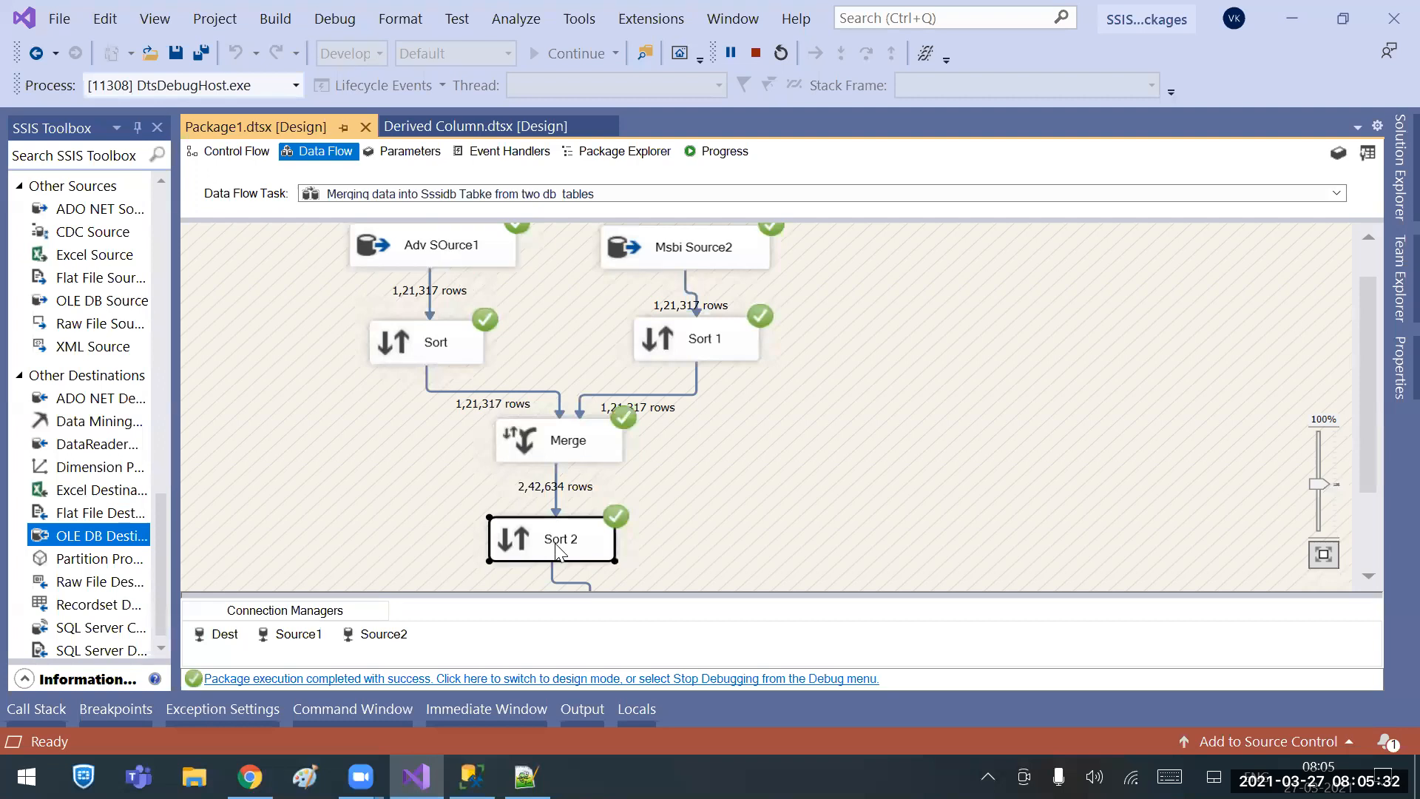
scroll(560, 552, "down", 1)
left_click(556, 574)
scroll(456, 364, "up", 2)
left_click(430, 403)
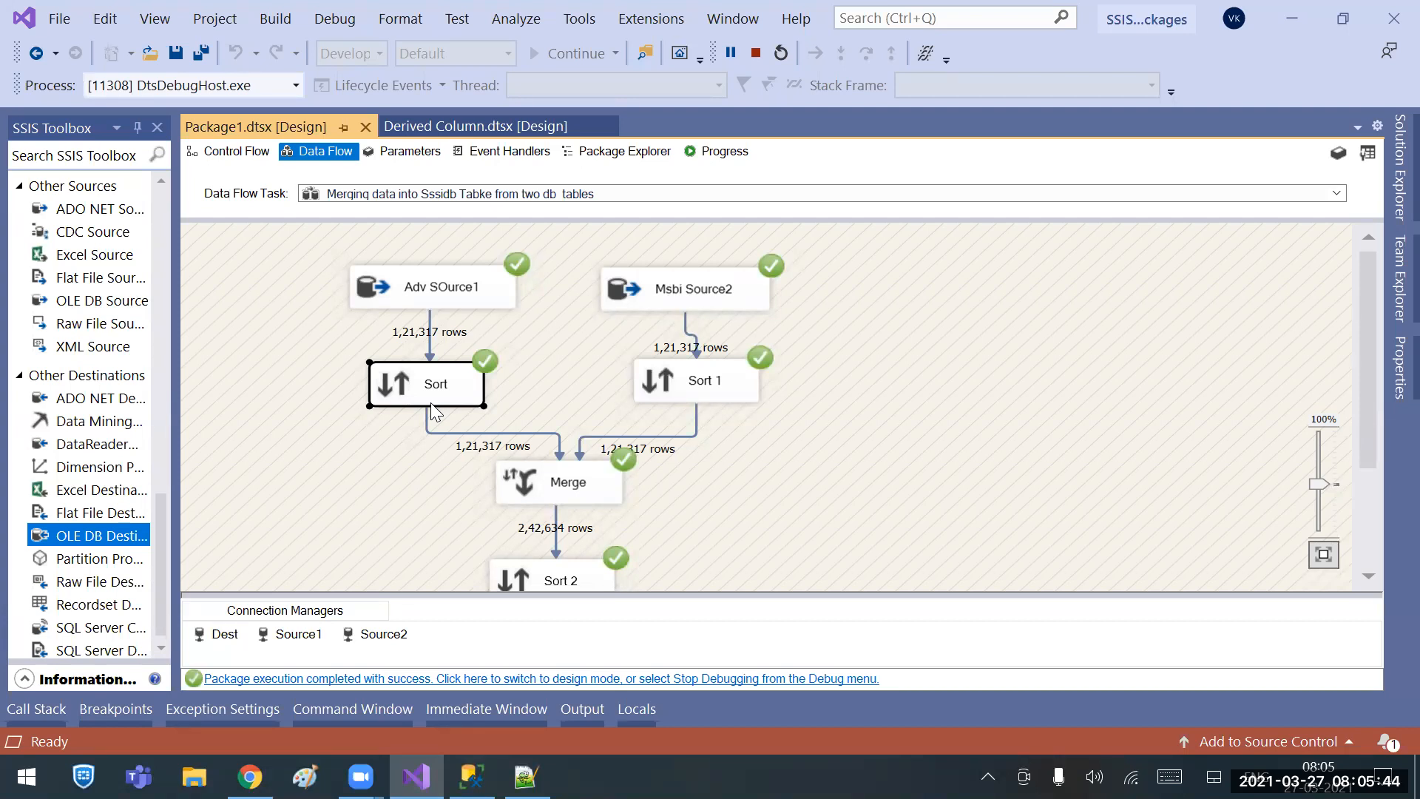
Trace the executed flow from Msbi Source2 and Sort 1 down to the OLE DB Destination, comparing the row counts.
left_click(676, 305)
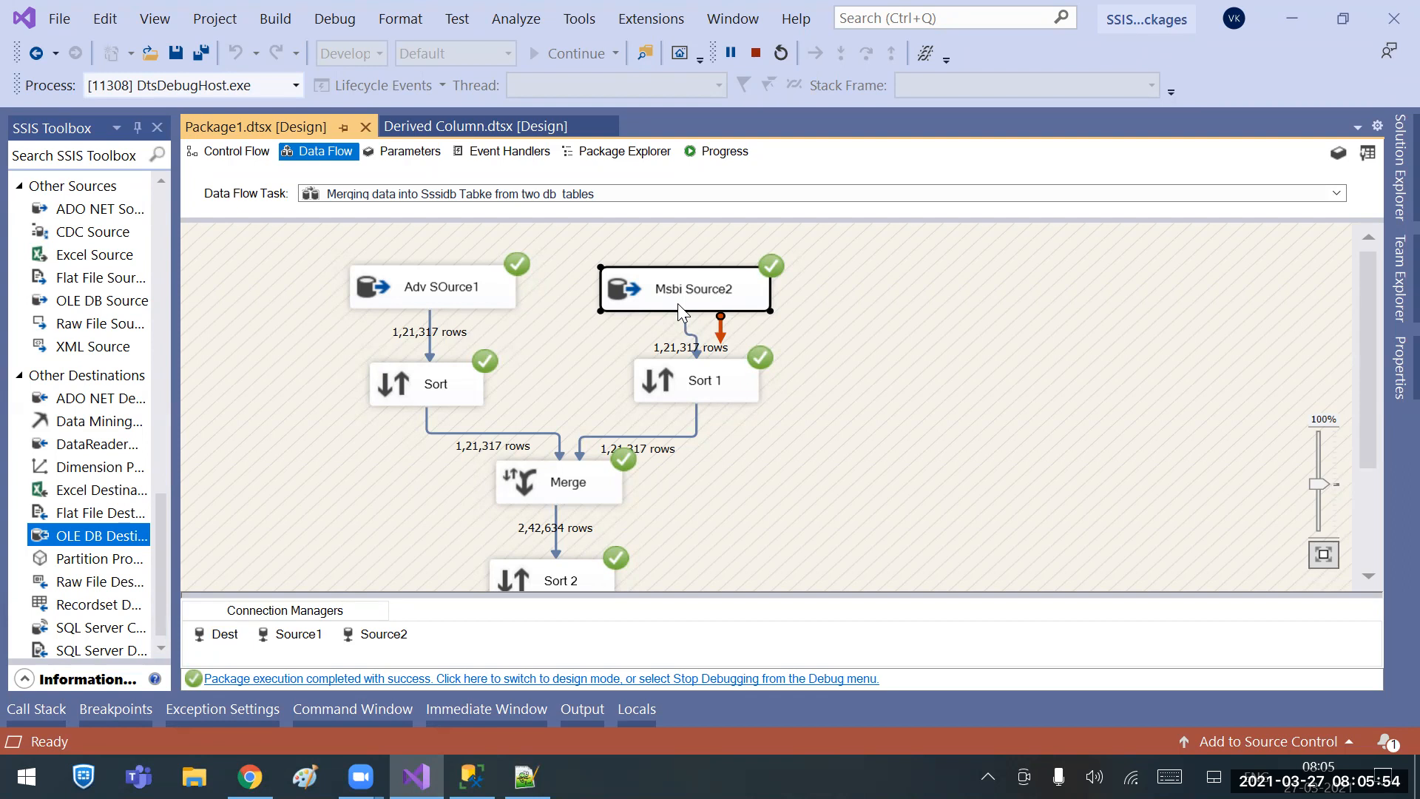
scroll(669, 348, "down", 3)
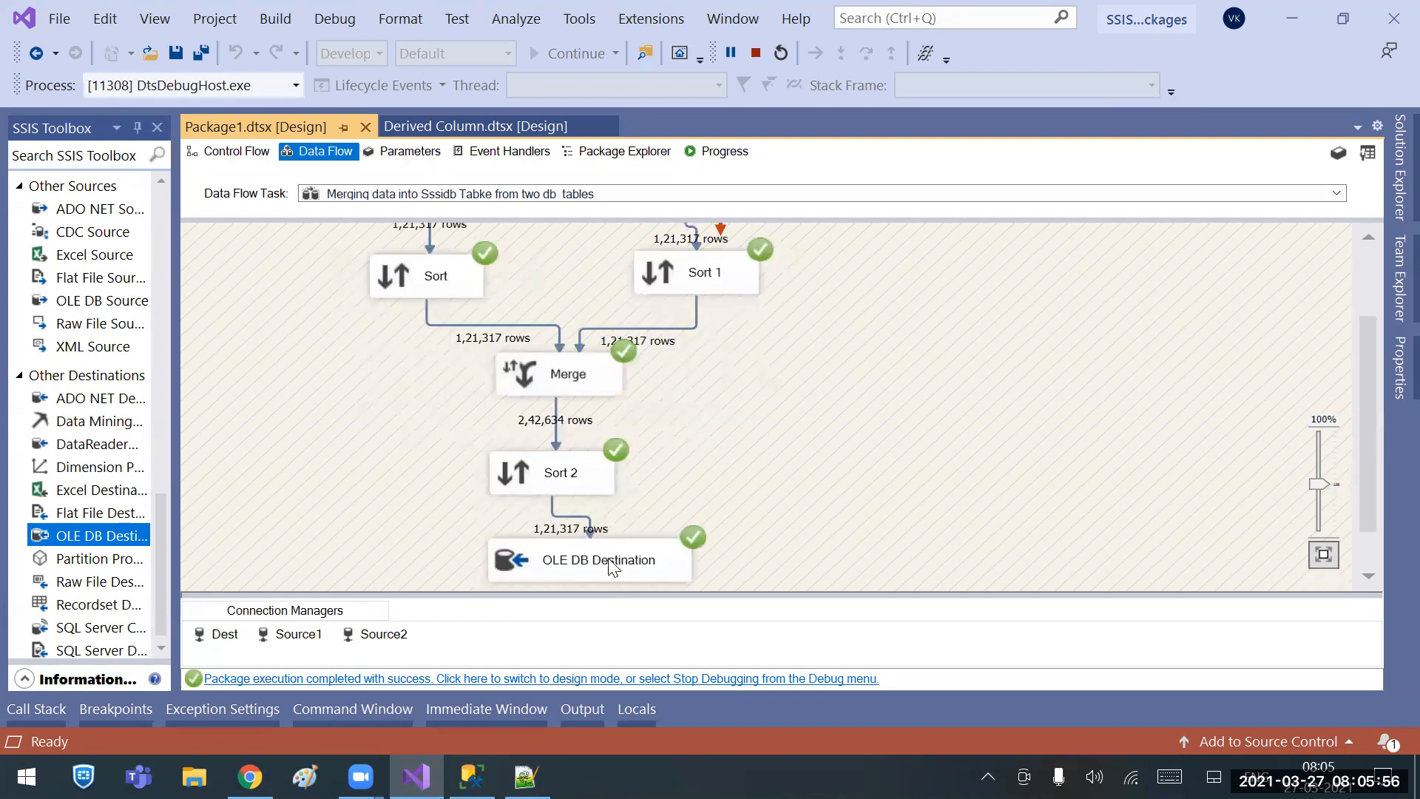
left_click(583, 572)
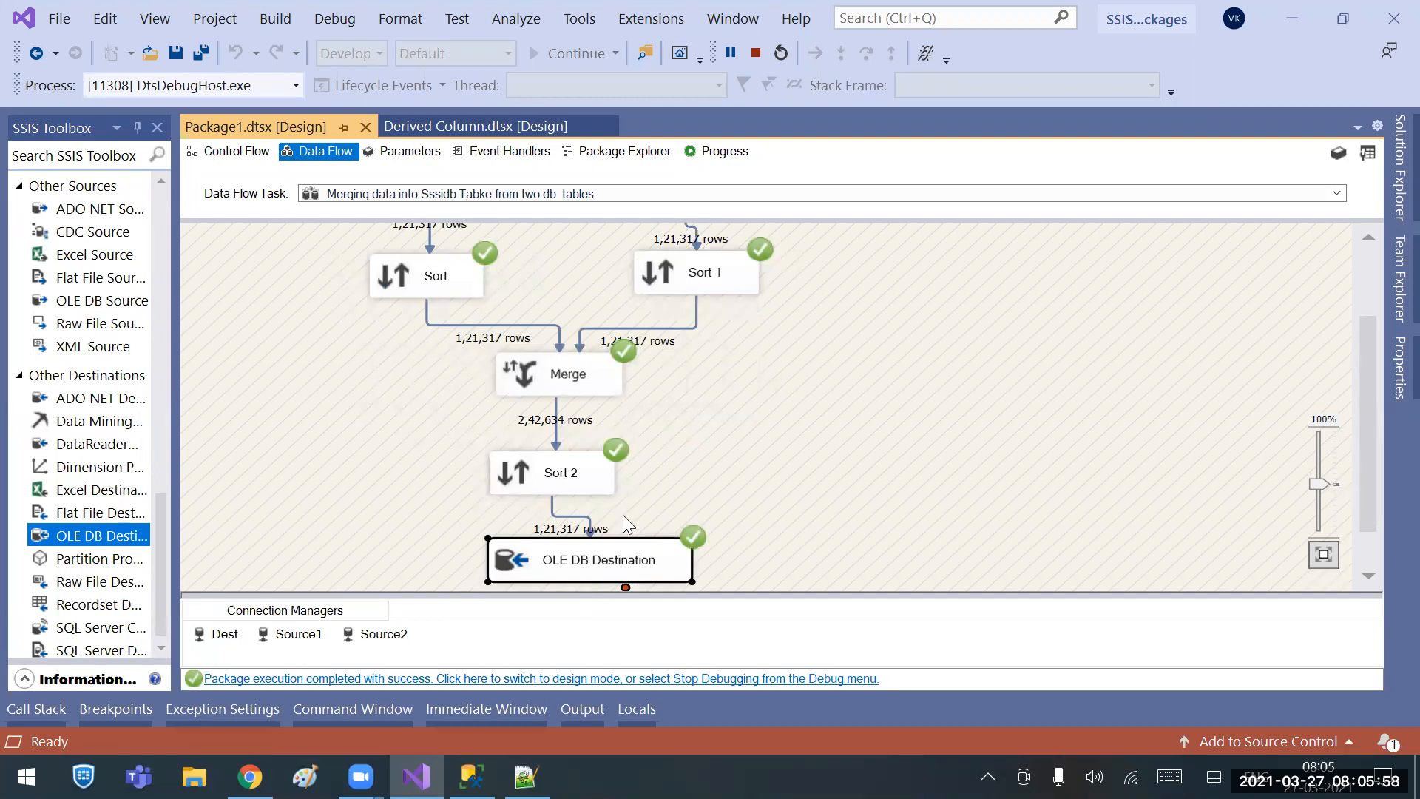
scroll(666, 466, "up", 2)
left_click(737, 327)
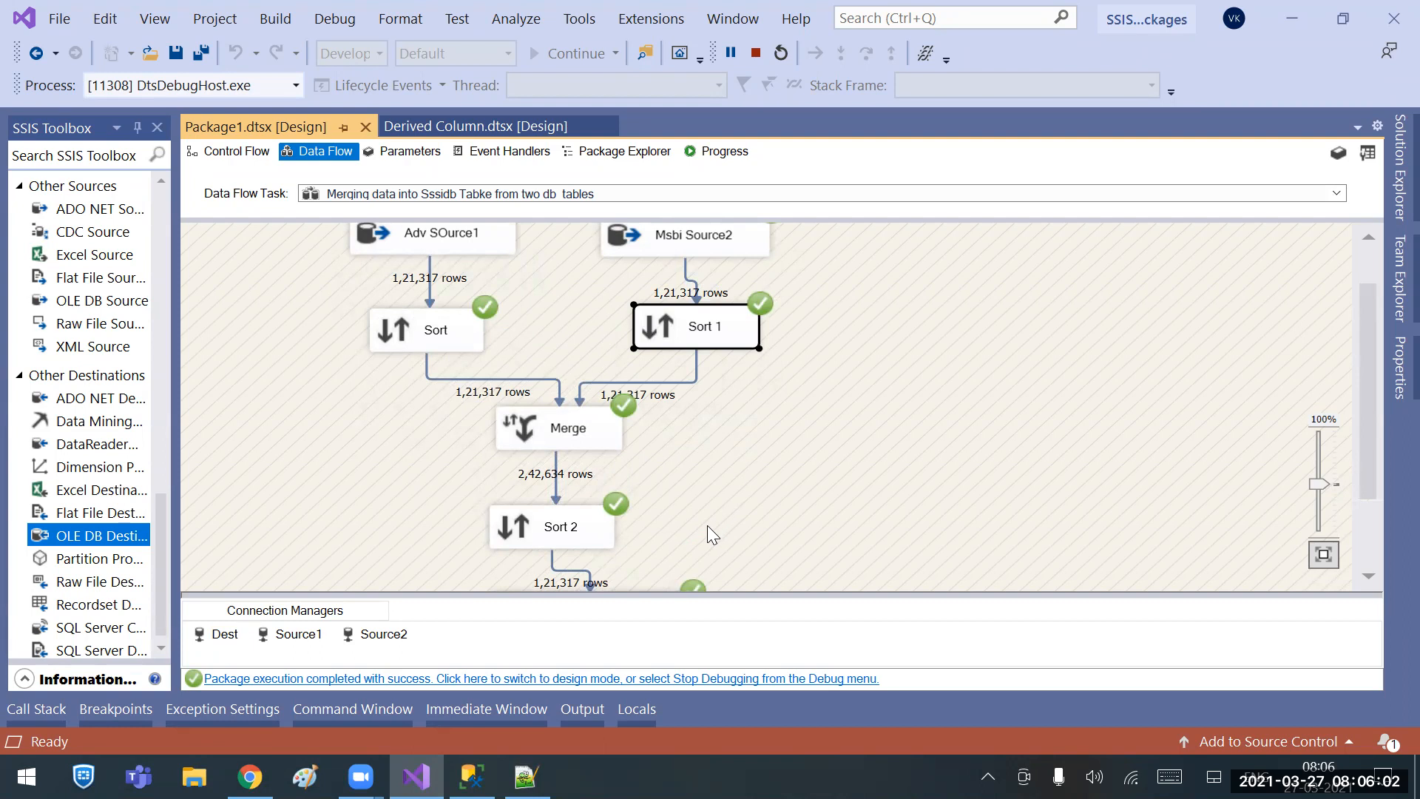
scroll(680, 547, "down", 2)
left_click(664, 563)
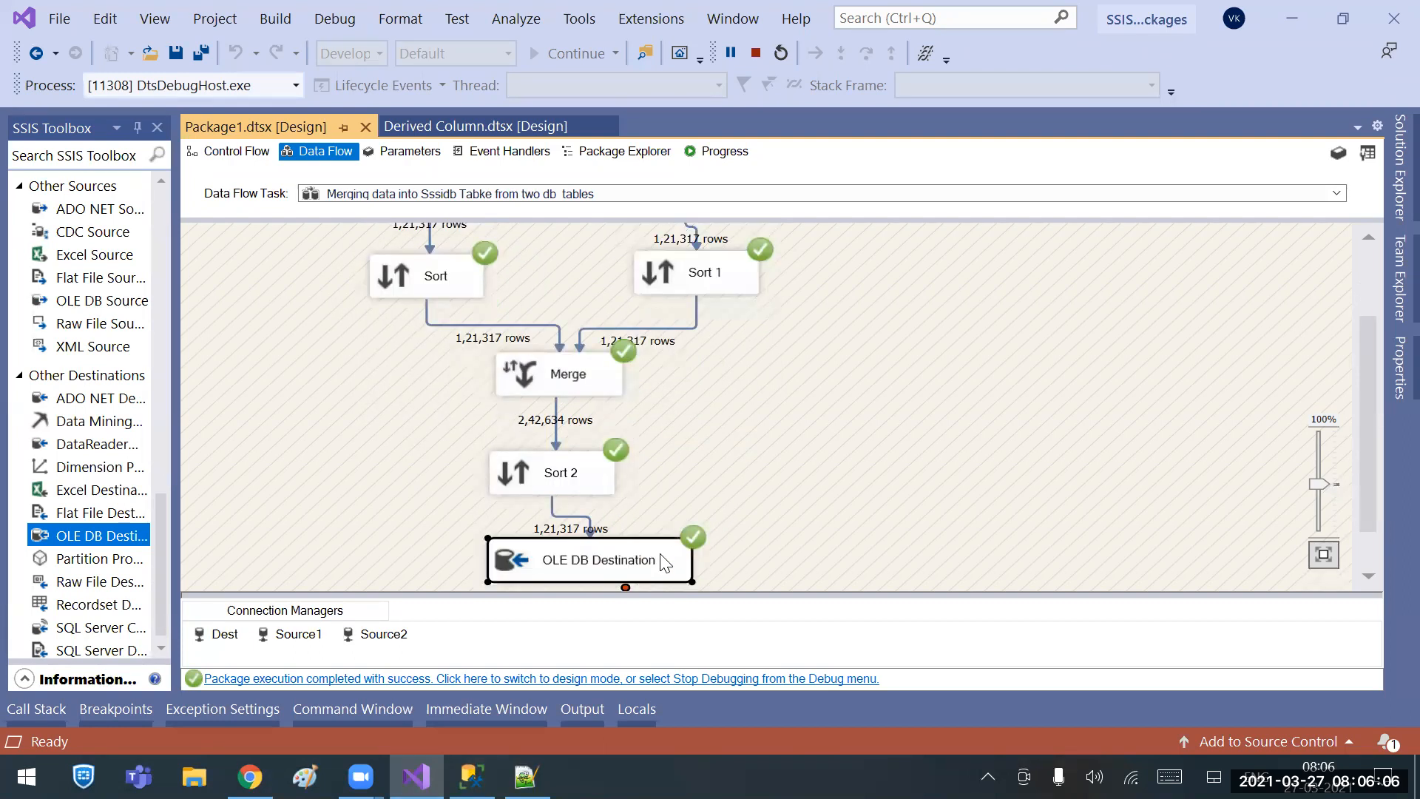
scroll(697, 452, "up", 1)
left_click(716, 324)
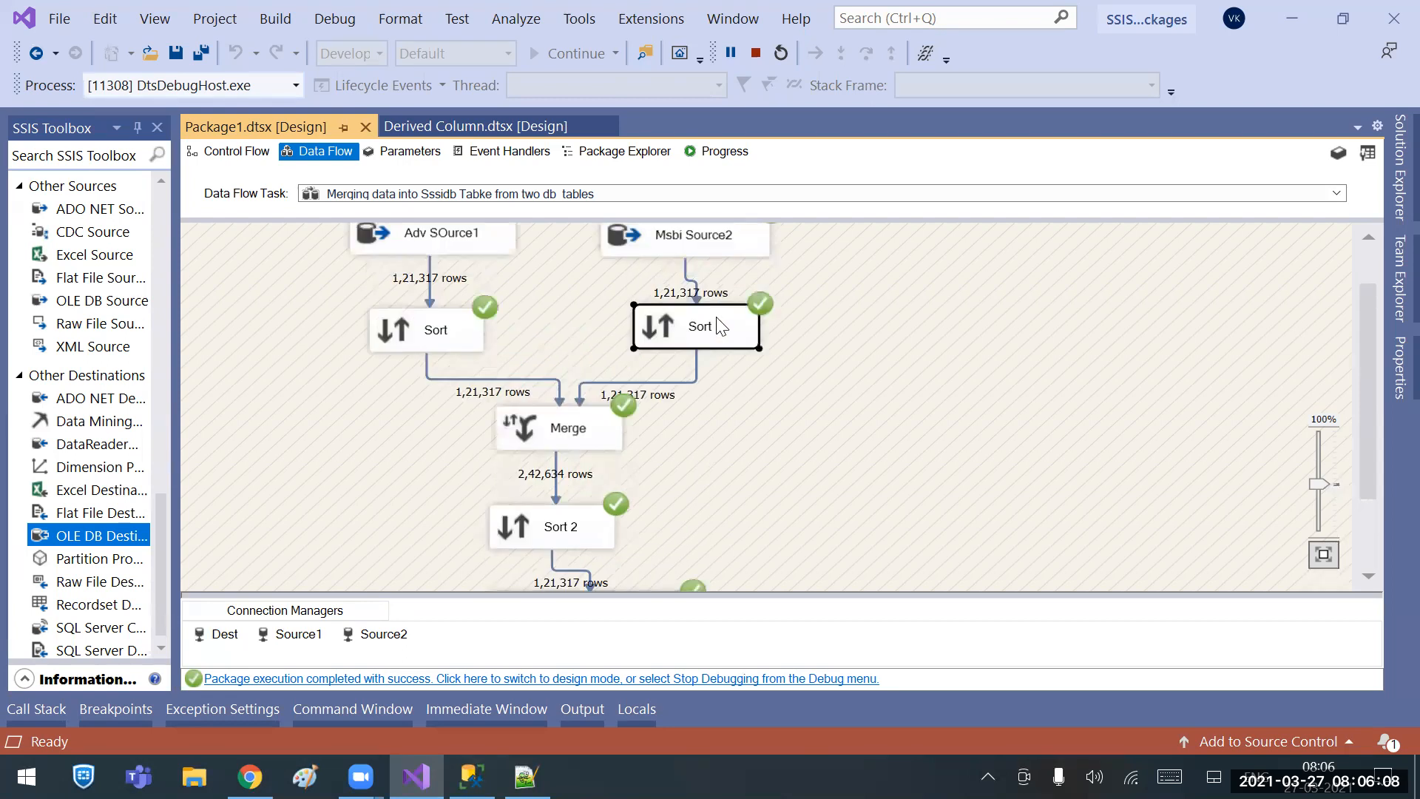
left_click(722, 244)
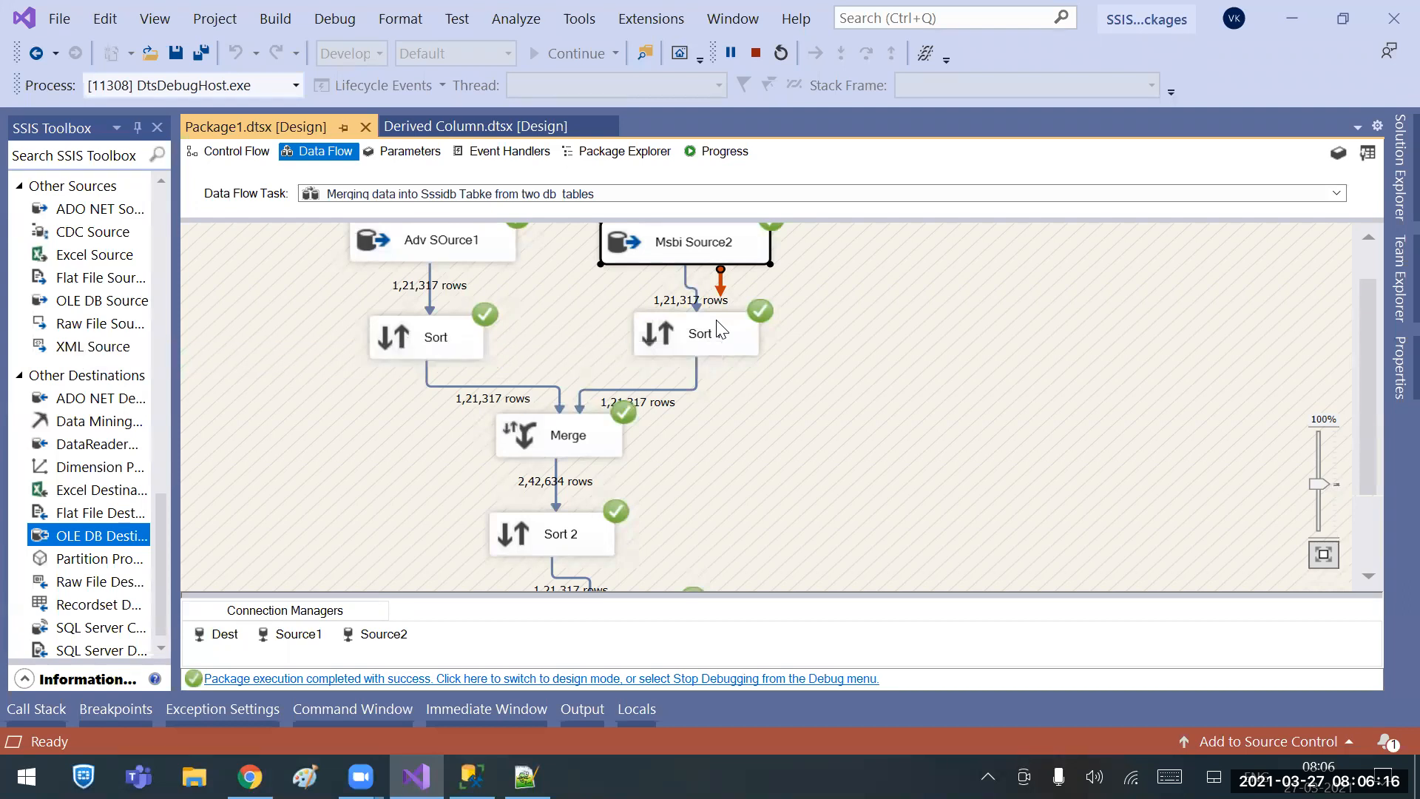
scroll(710, 347, "down", 2)
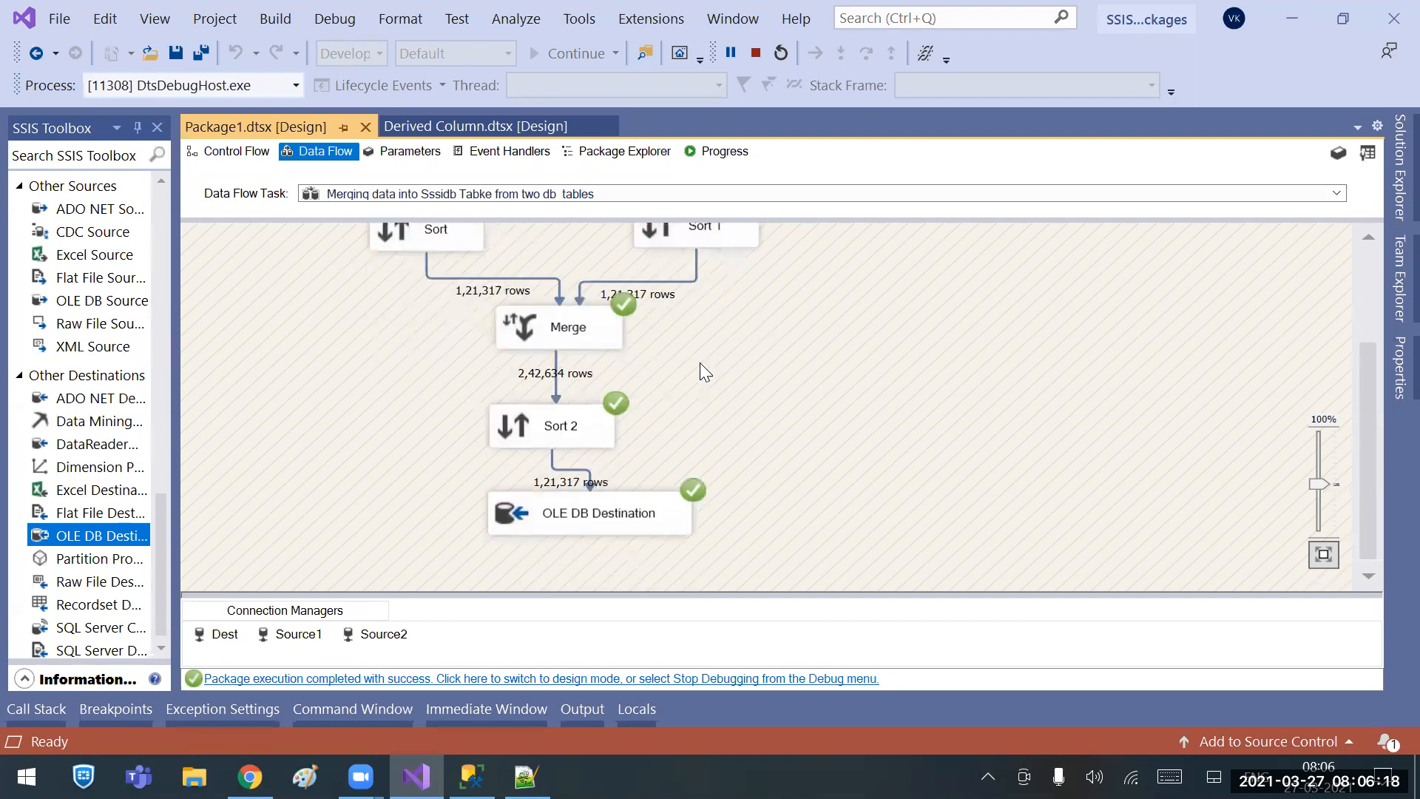
left_click(564, 509)
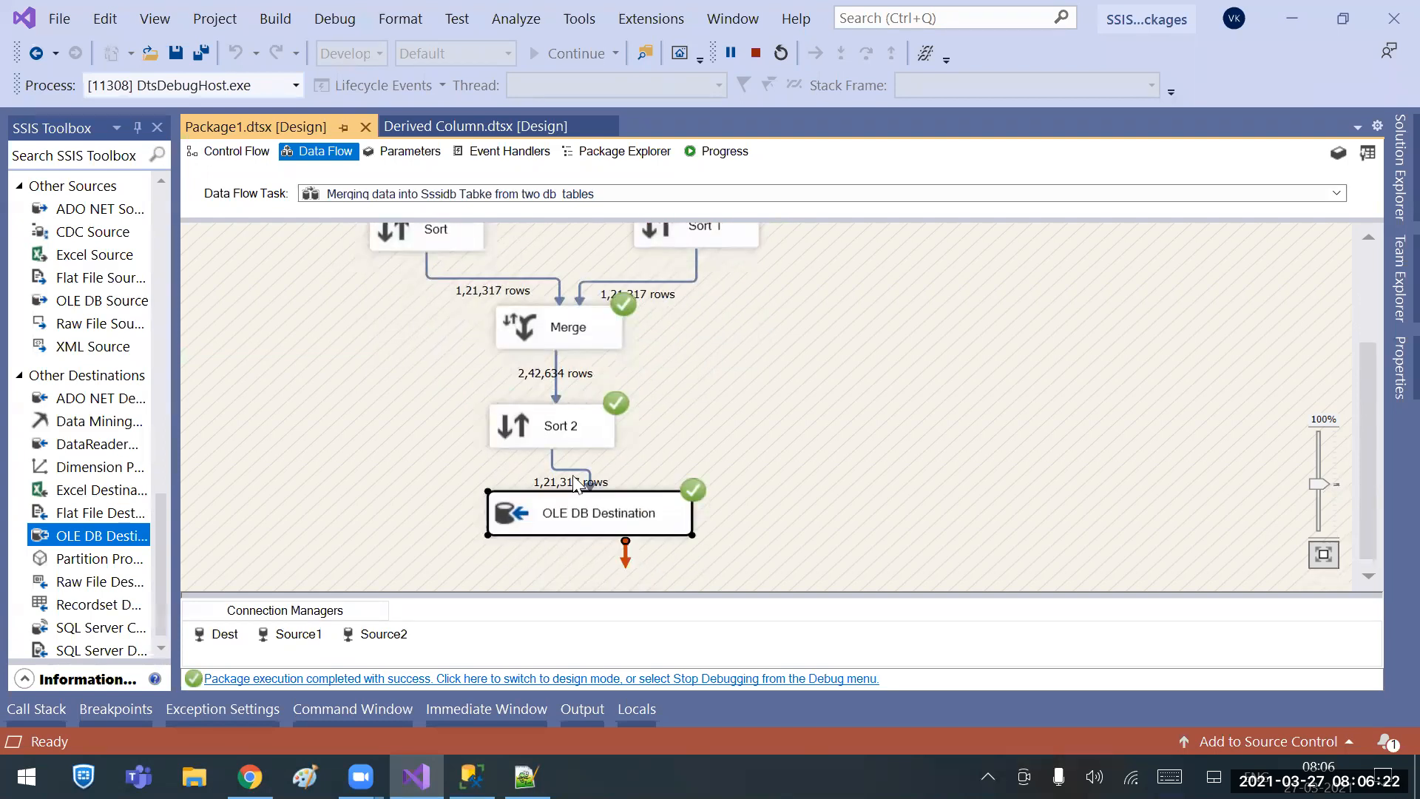
scroll(724, 430, "up", 3)
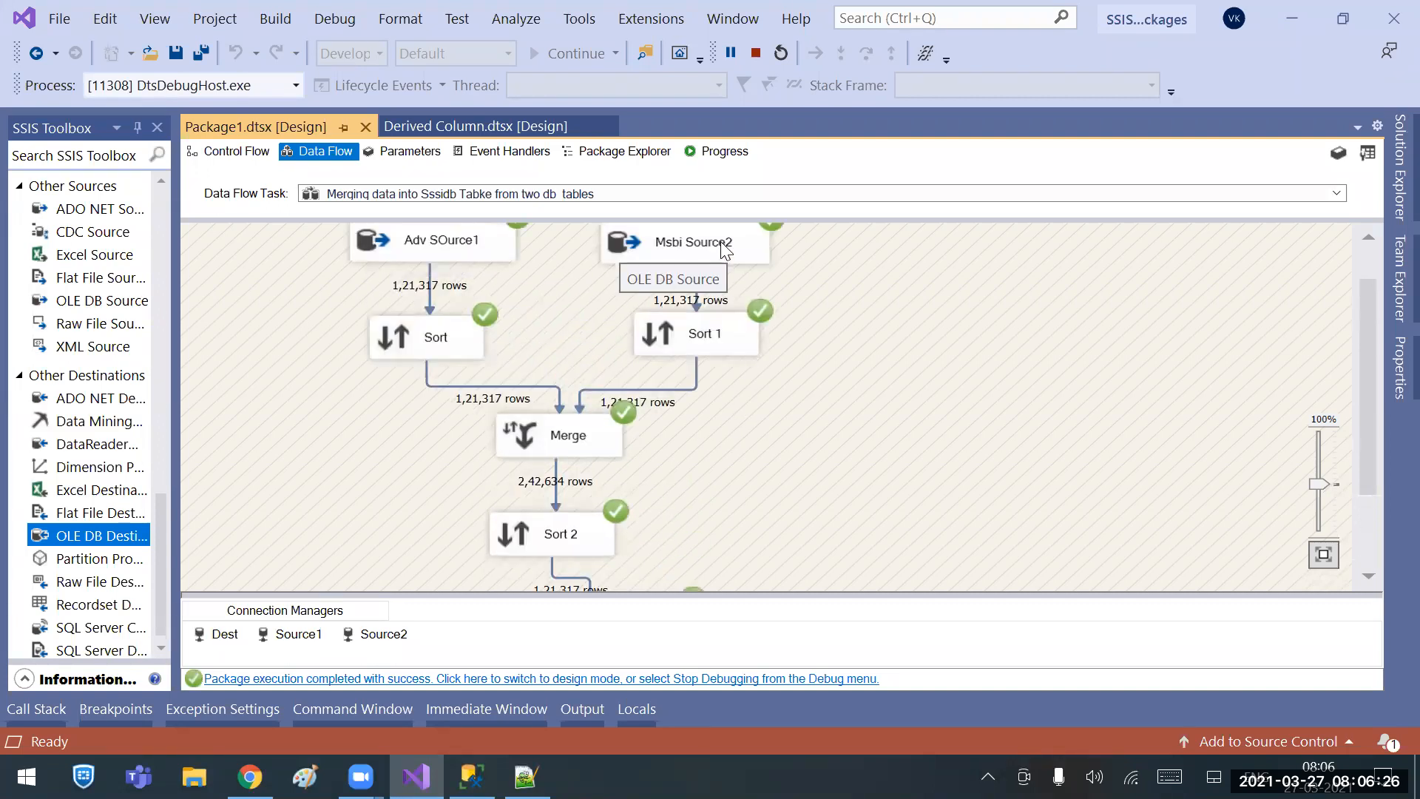
left_click(725, 250)
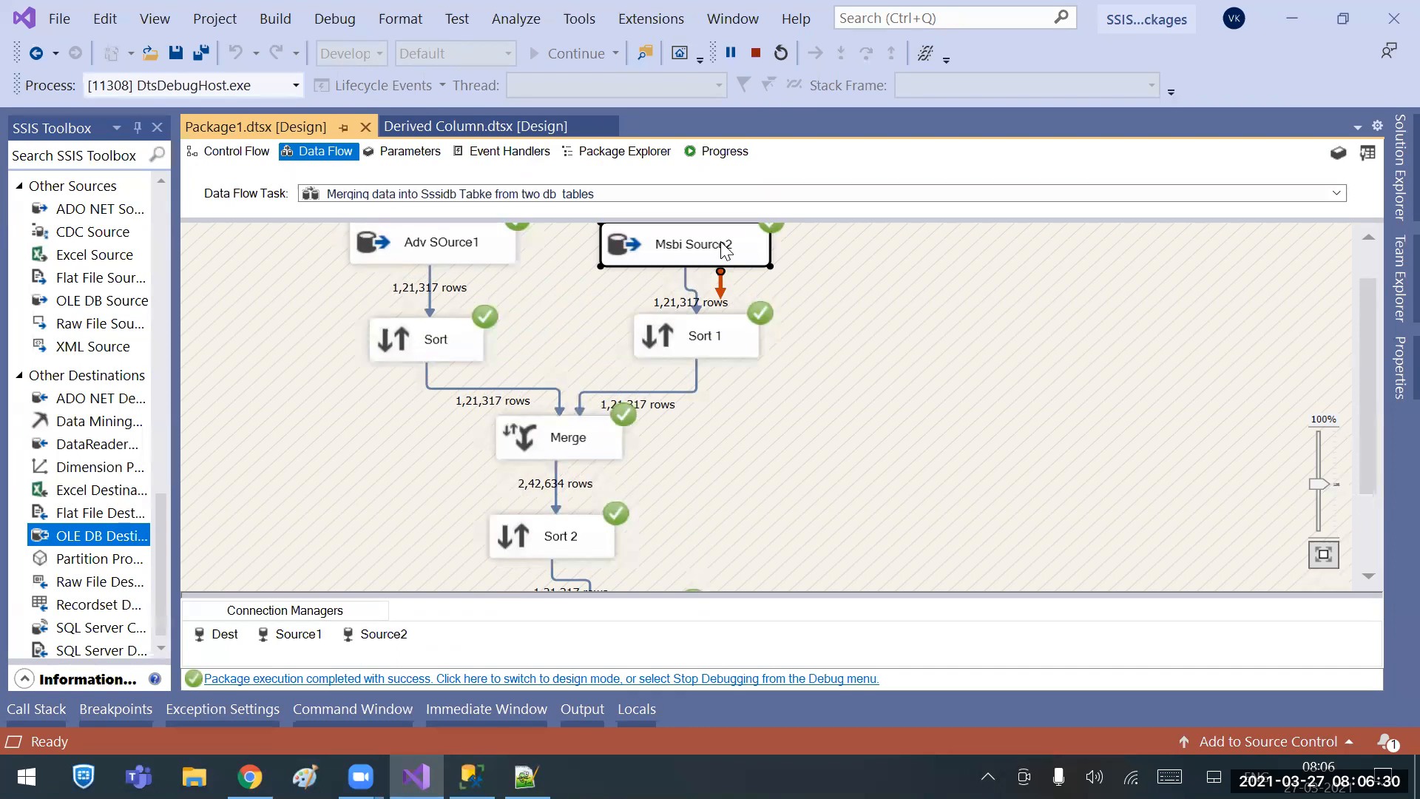
scroll(722, 368, "up", 1)
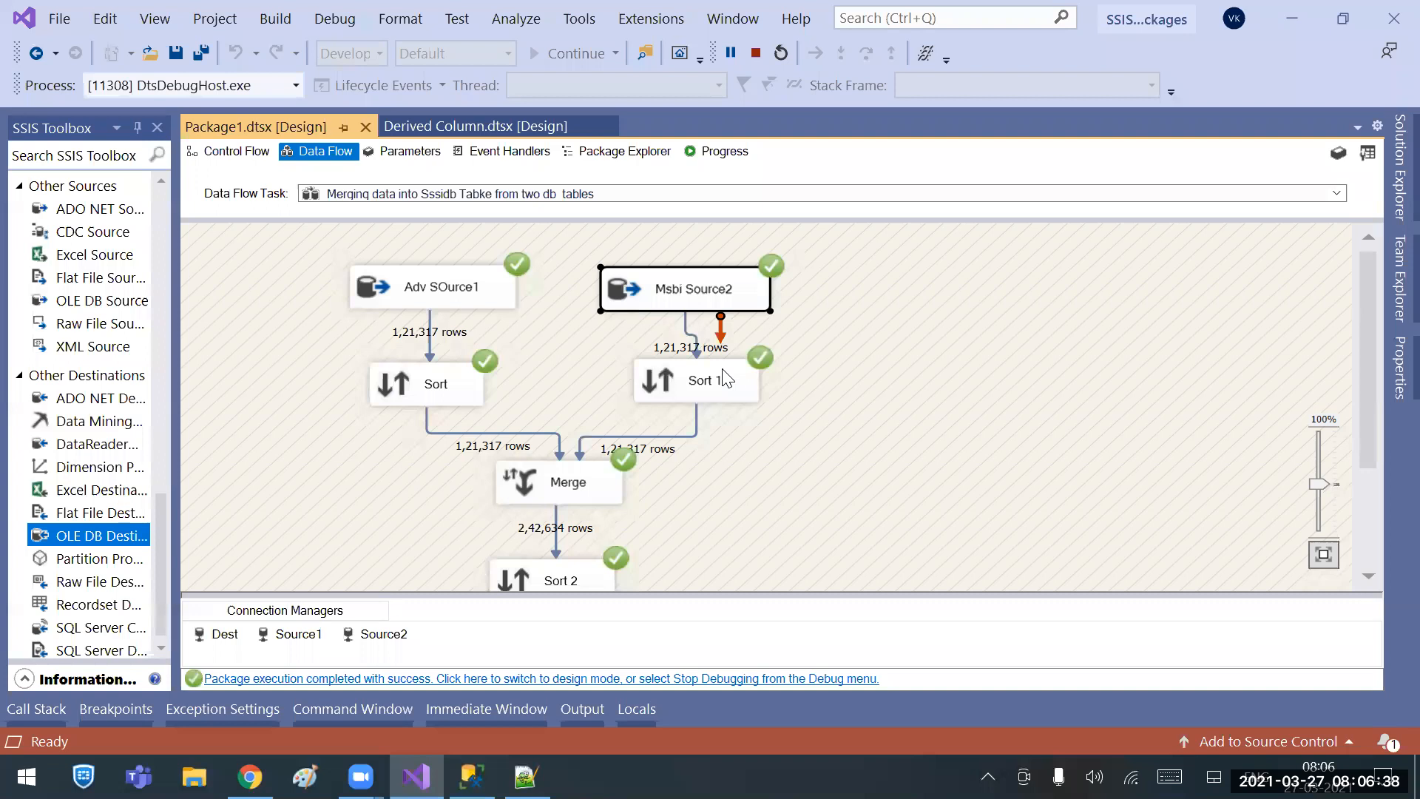
scroll(723, 372, "down", 2)
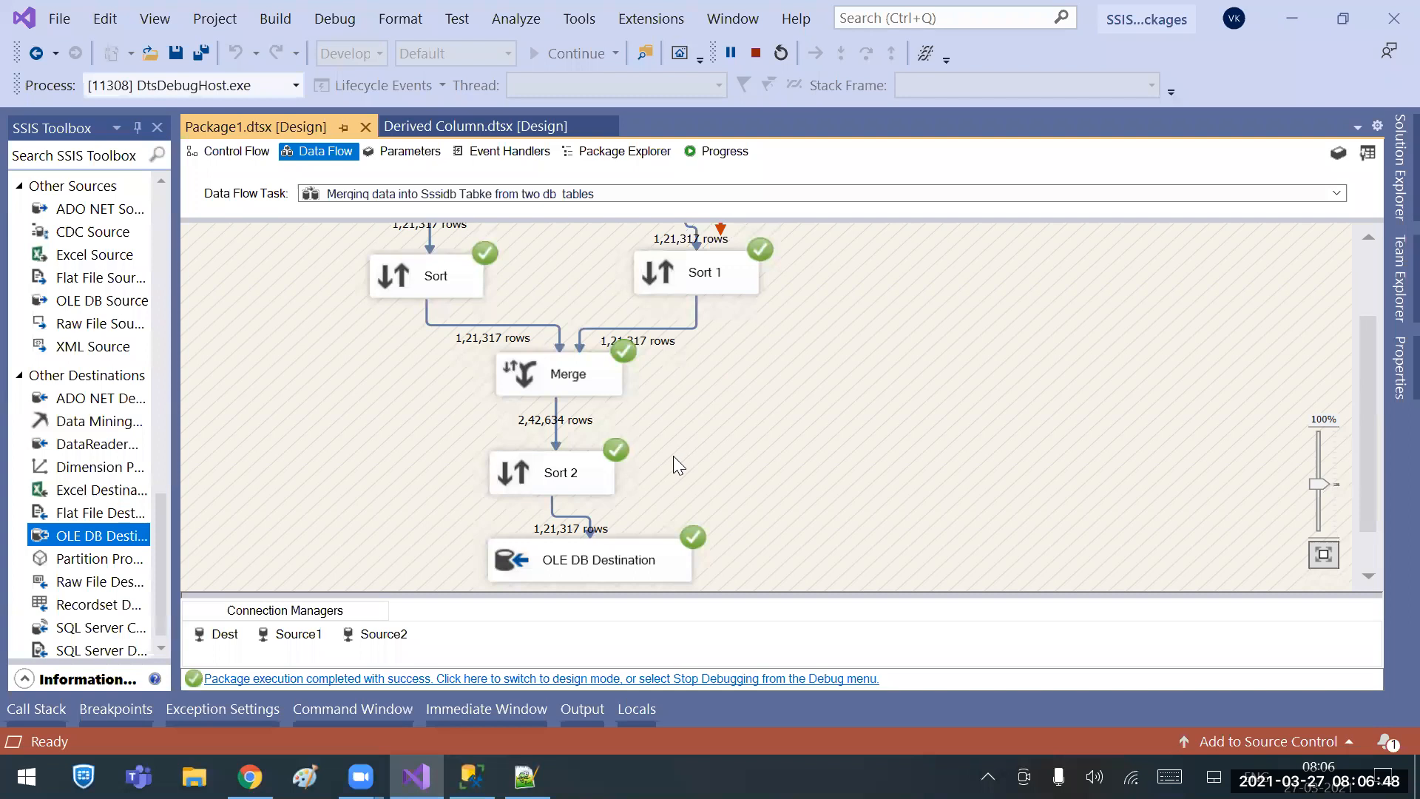
Compare the row counts leaving Adv SOurce1 and Msbi Source2 with the count reaching the OLE DB Destination.
left_click(582, 560)
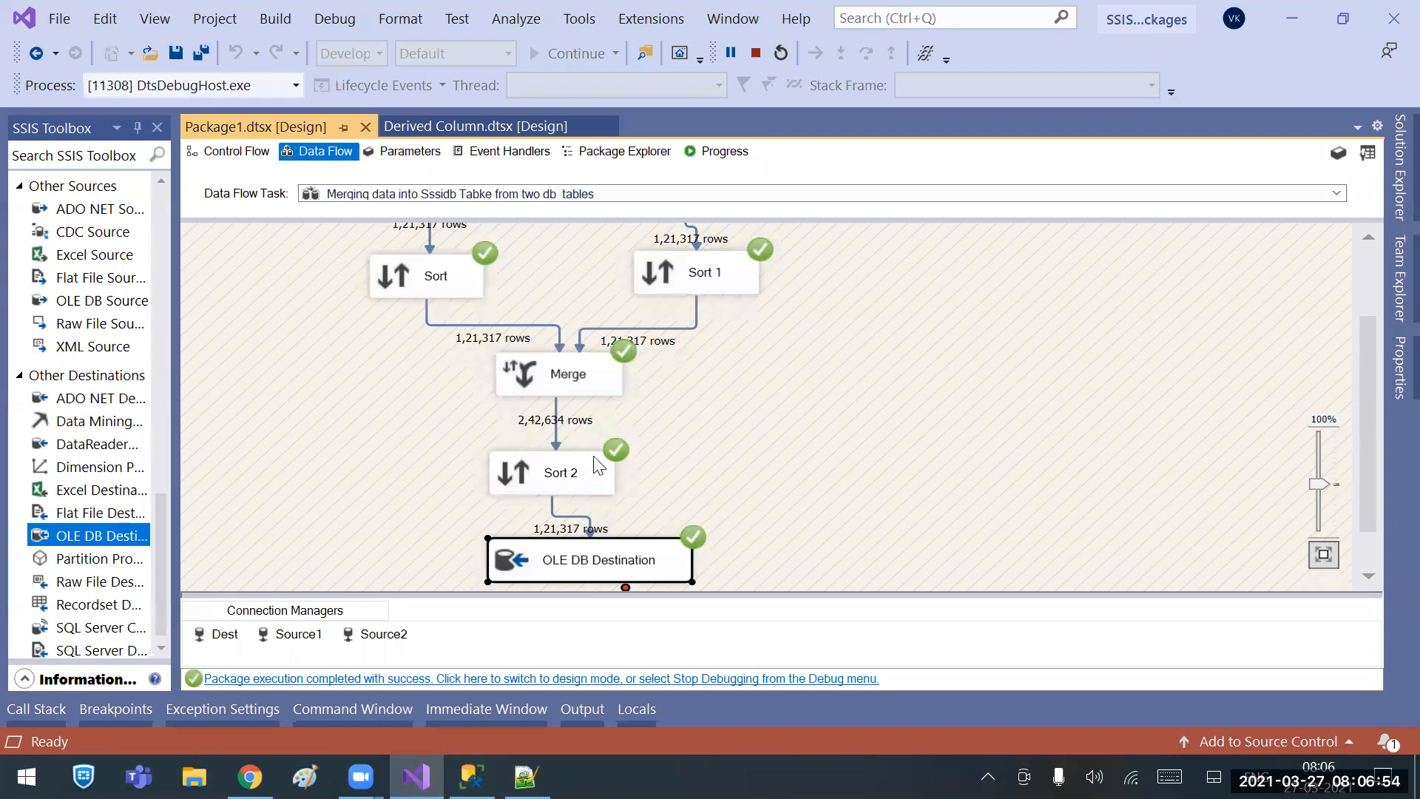
scroll(413, 322, "up", 3)
left_click(719, 299)
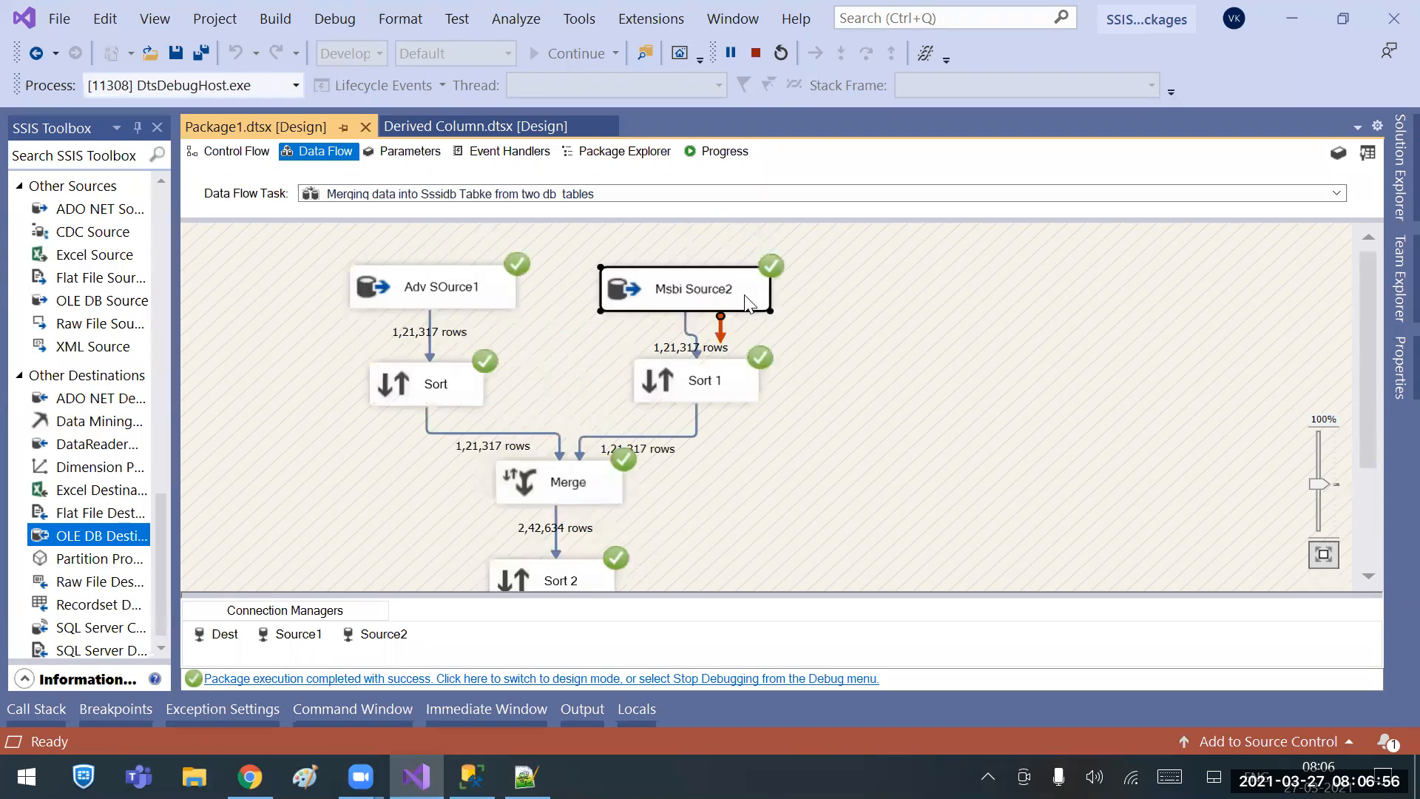
left_click(479, 299)
left_click(650, 288)
left_click(382, 294)
scroll(625, 481, "down", 3)
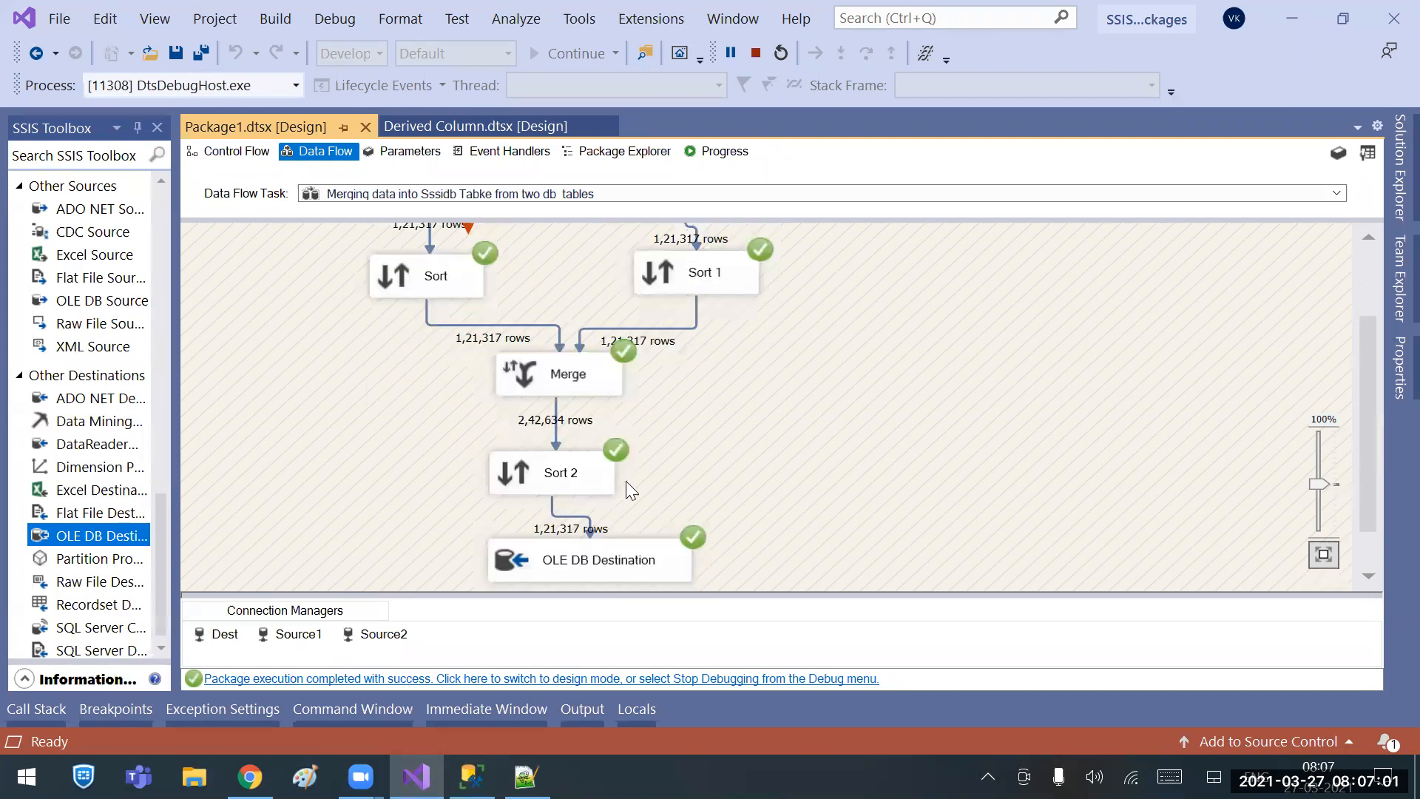
left_click(593, 560)
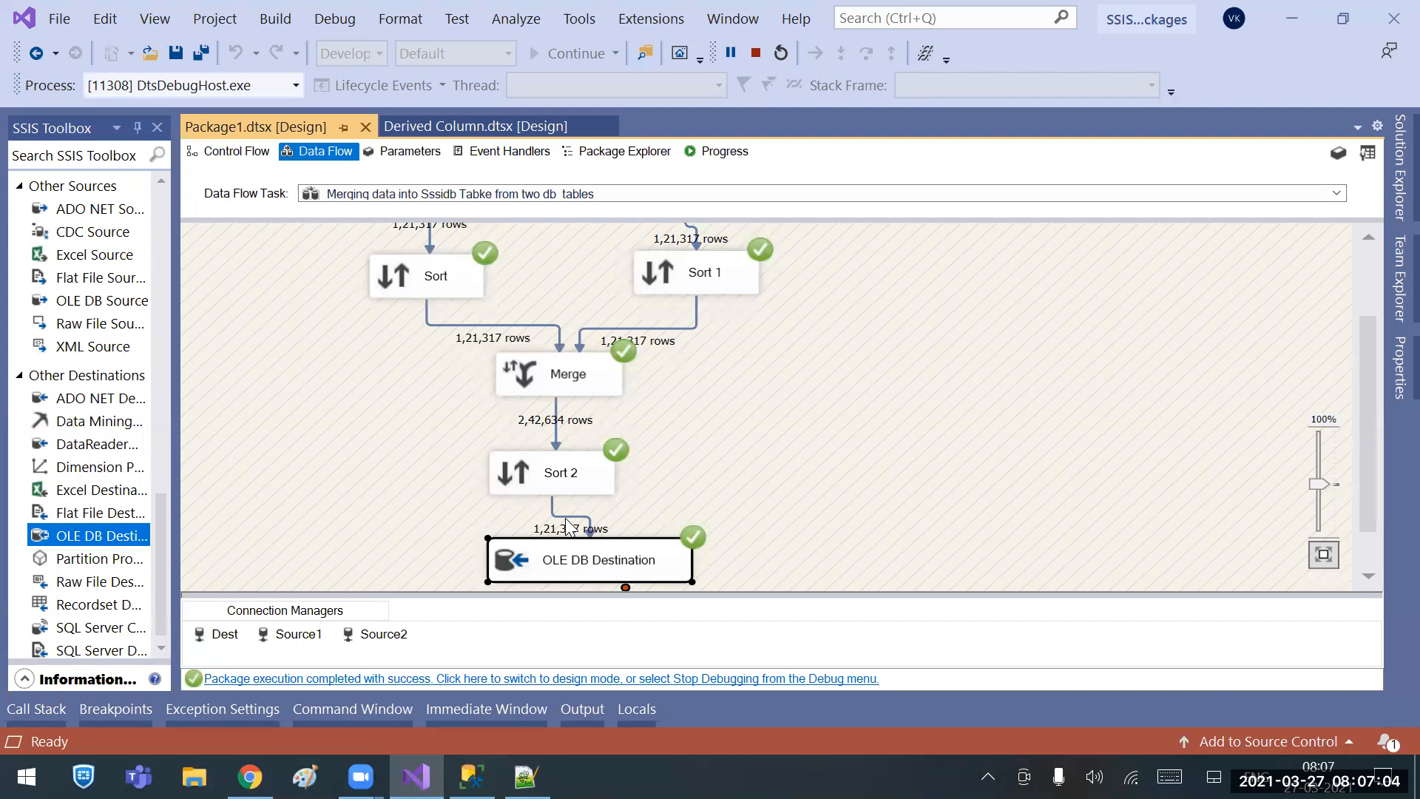
scroll(665, 438, "up", 1)
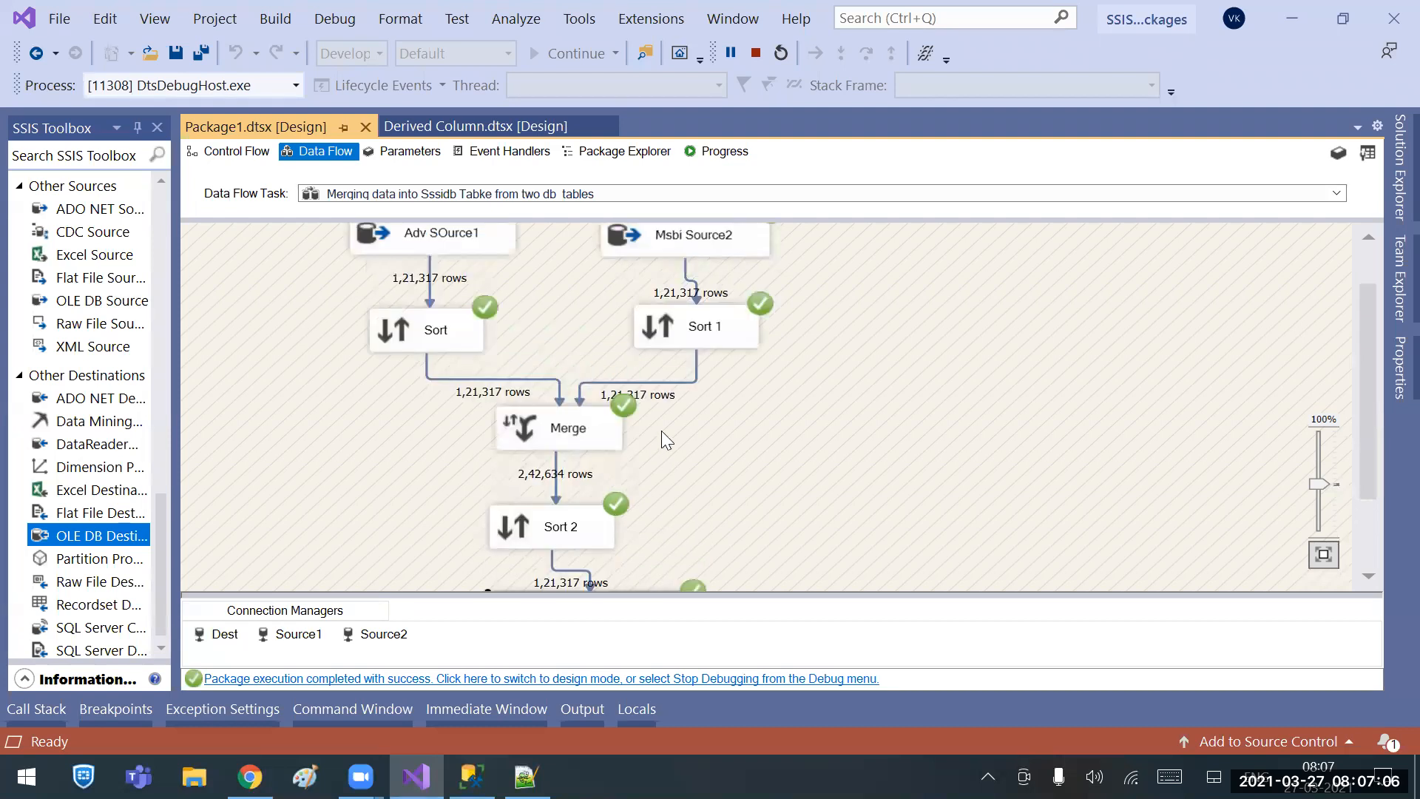
left_click(432, 238)
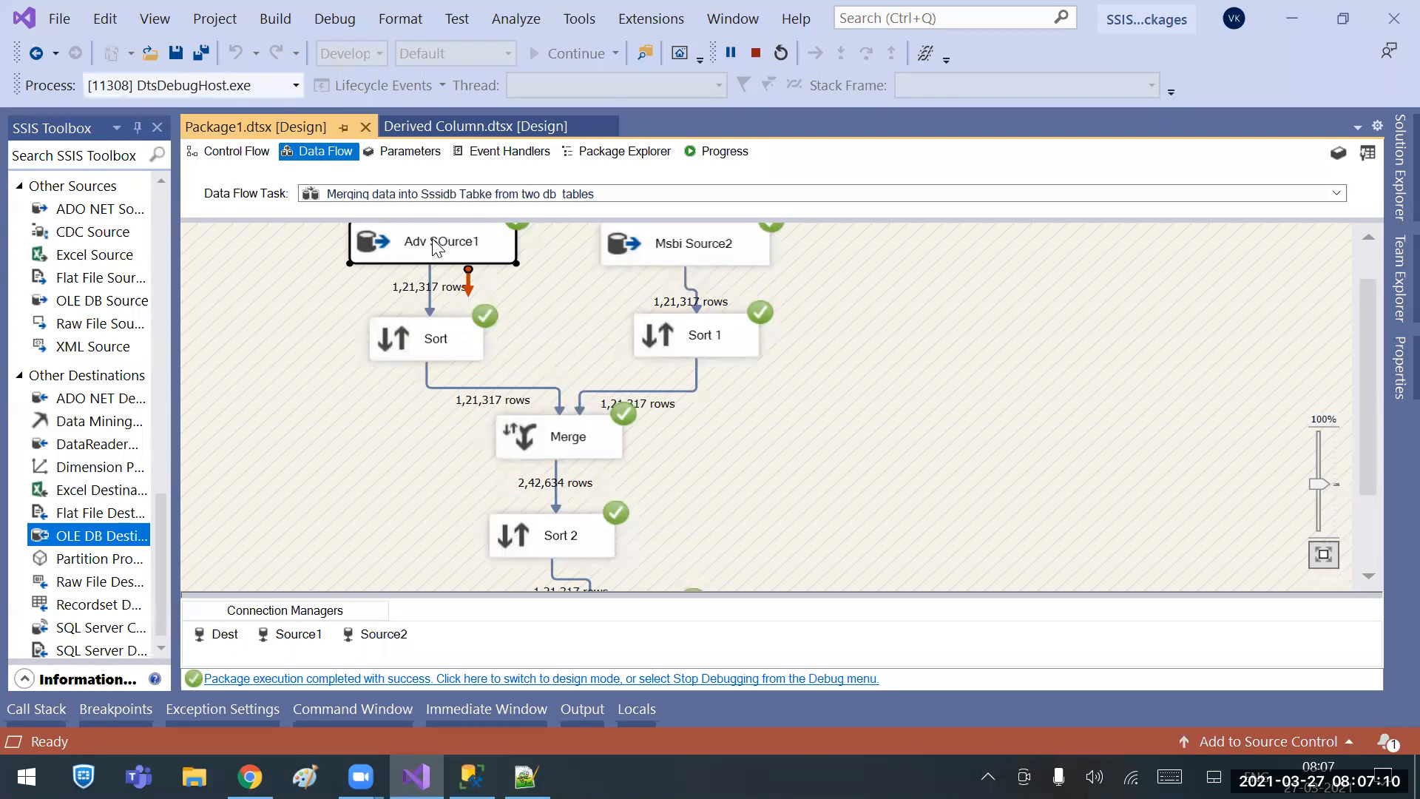
left_click(694, 248)
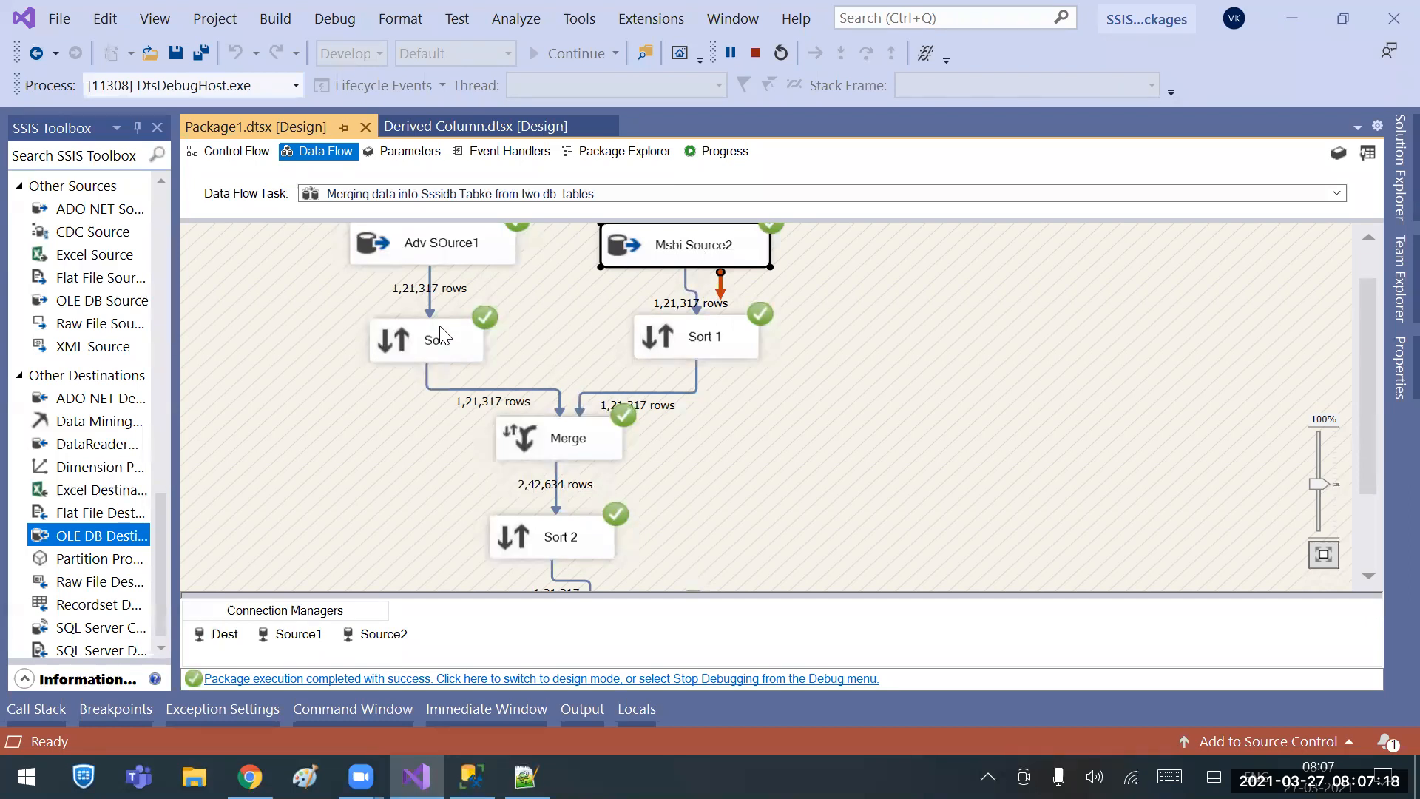
scroll(551, 499, "down", 3)
left_click(547, 521)
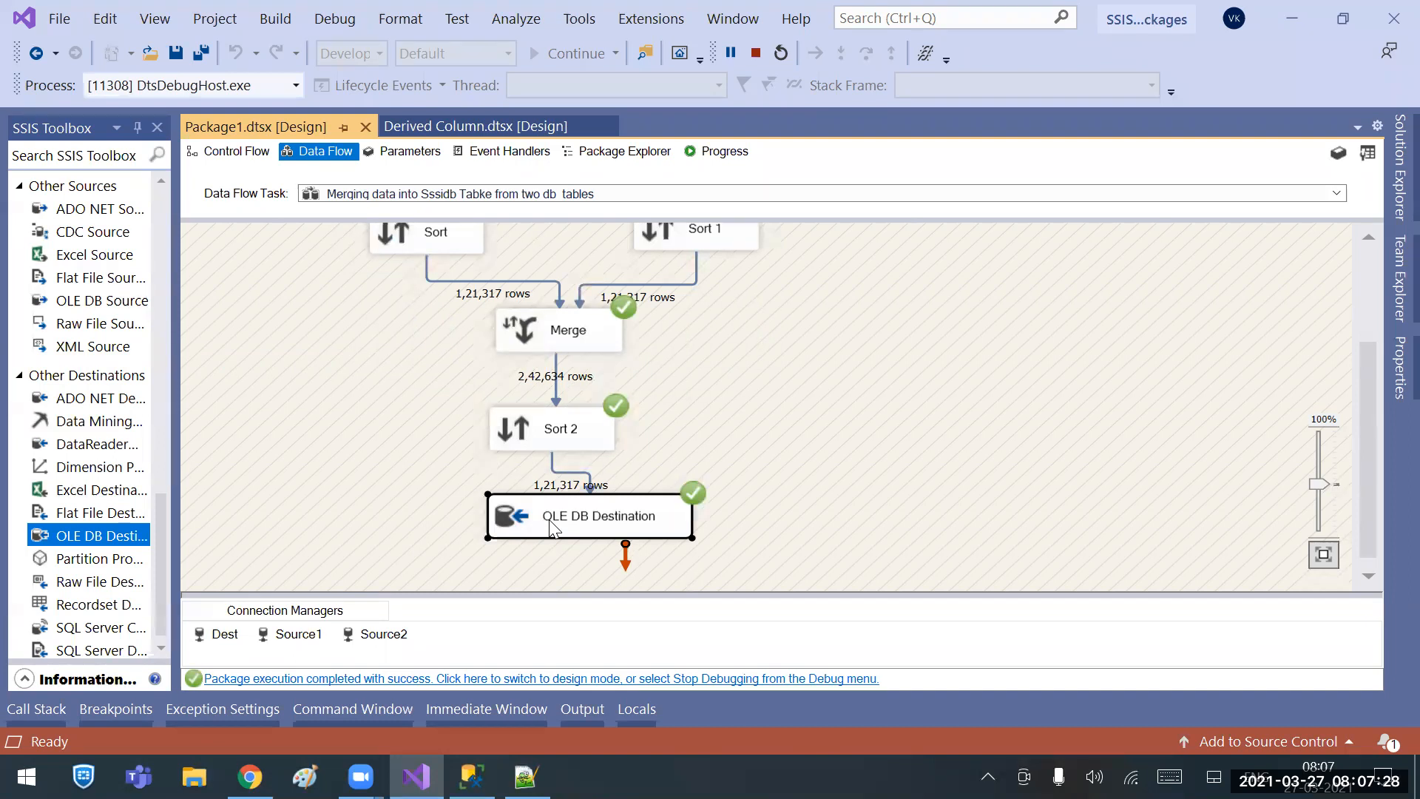
Examine the executed path from the two sources through Sort, Merge and Sort 2 down to the OLE DB Destination.
scroll(548, 519, "up", 3)
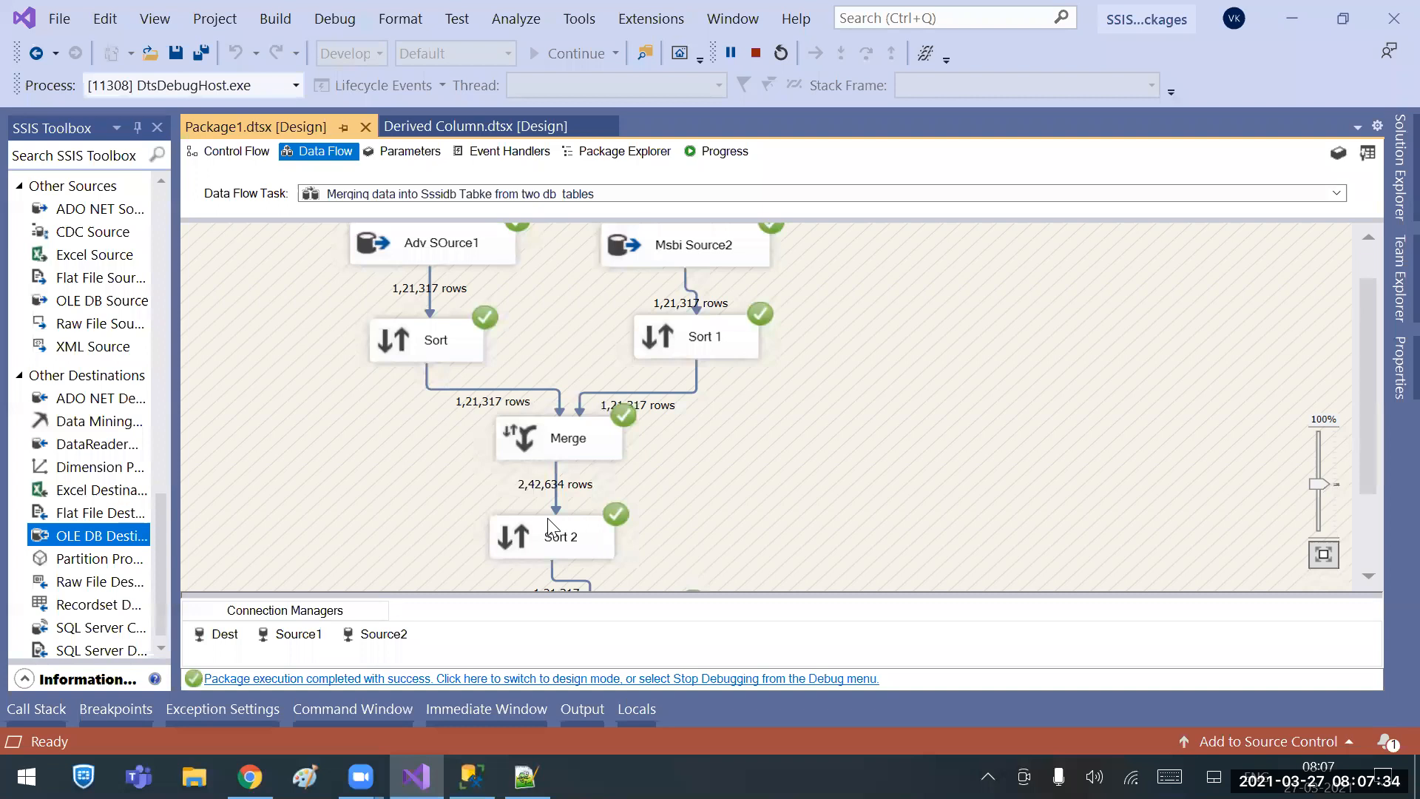
left_click(472, 252)
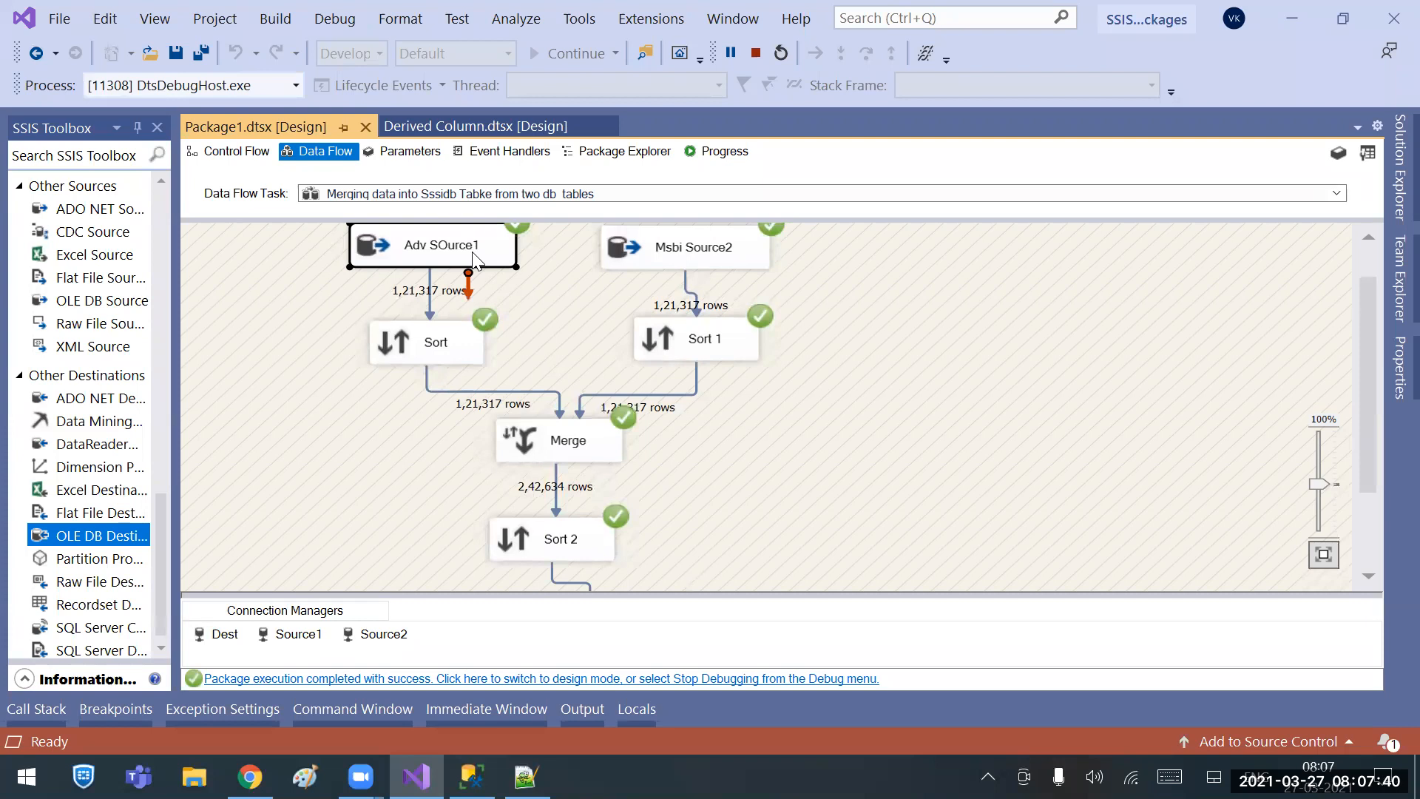
left_click(716, 253)
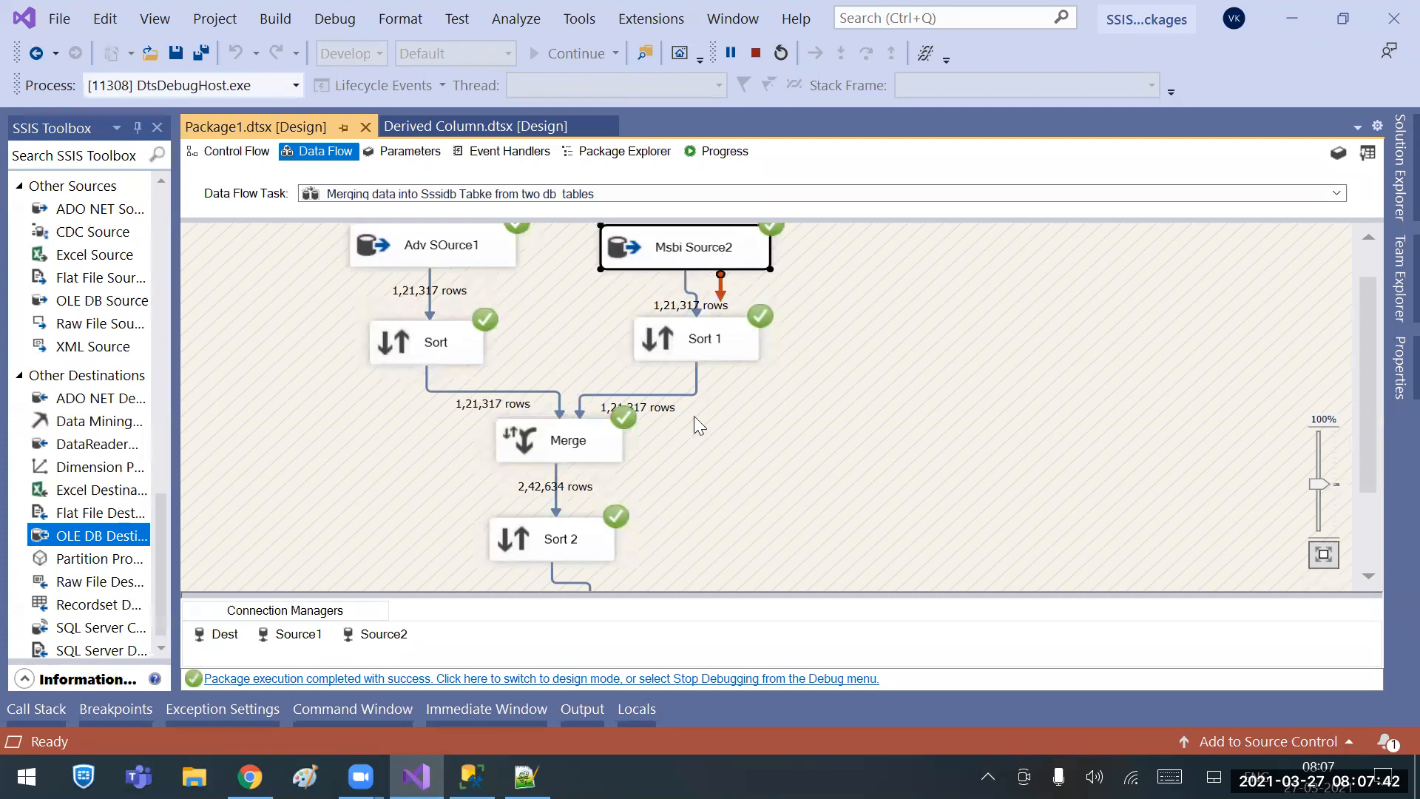
scroll(656, 485, "down", 2)
left_click(617, 531)
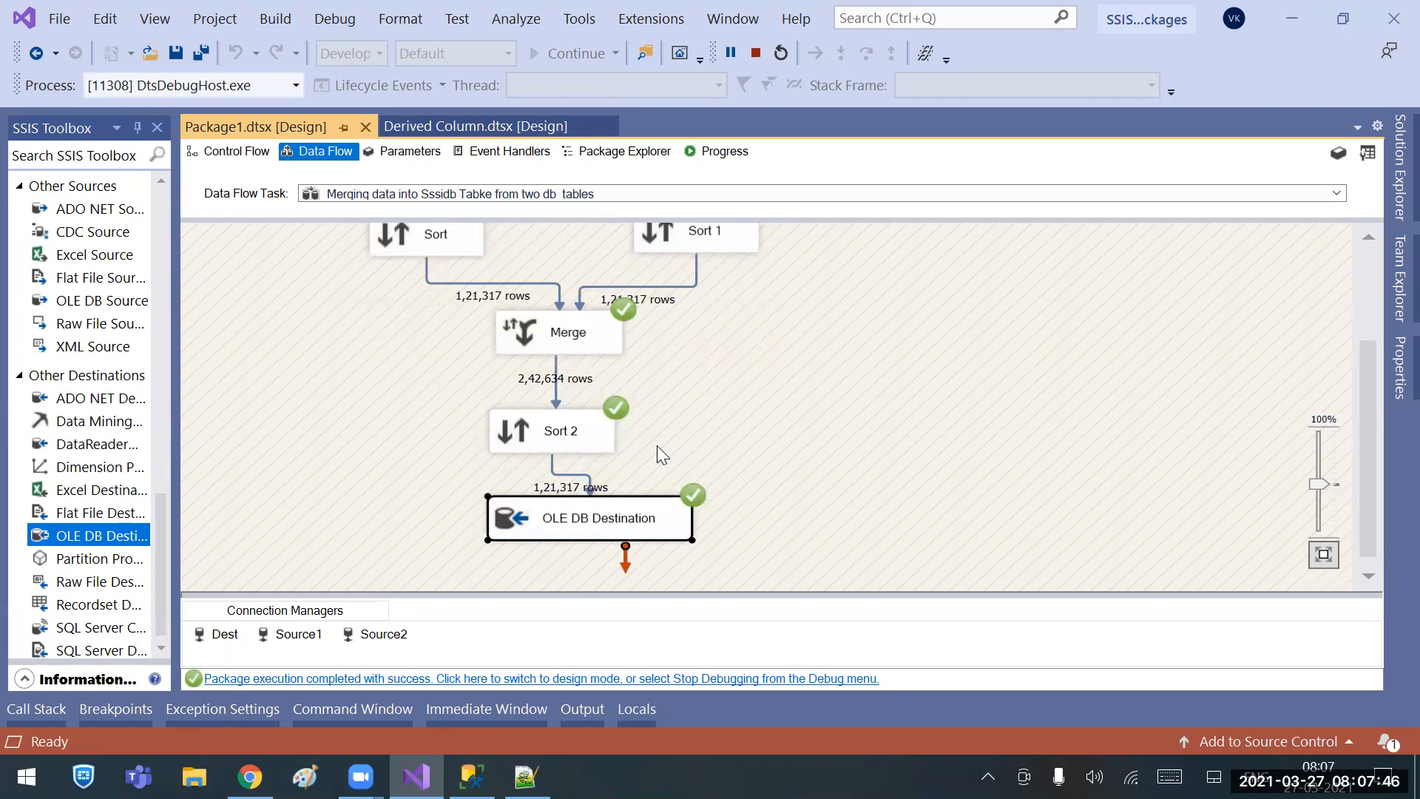
scroll(657, 445, "up", 1)
scroll(479, 295, "up", 1)
left_click(468, 255)
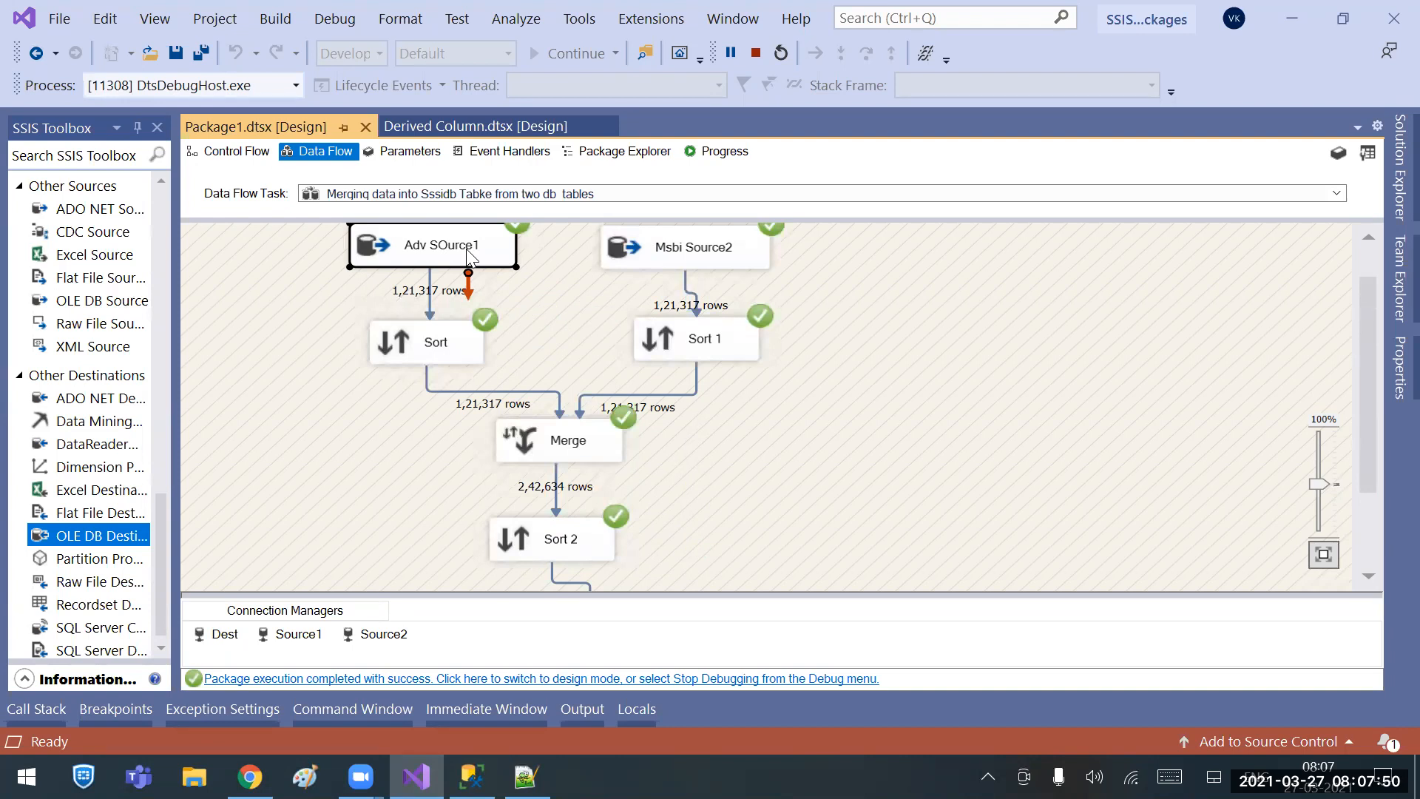
left_click(671, 256)
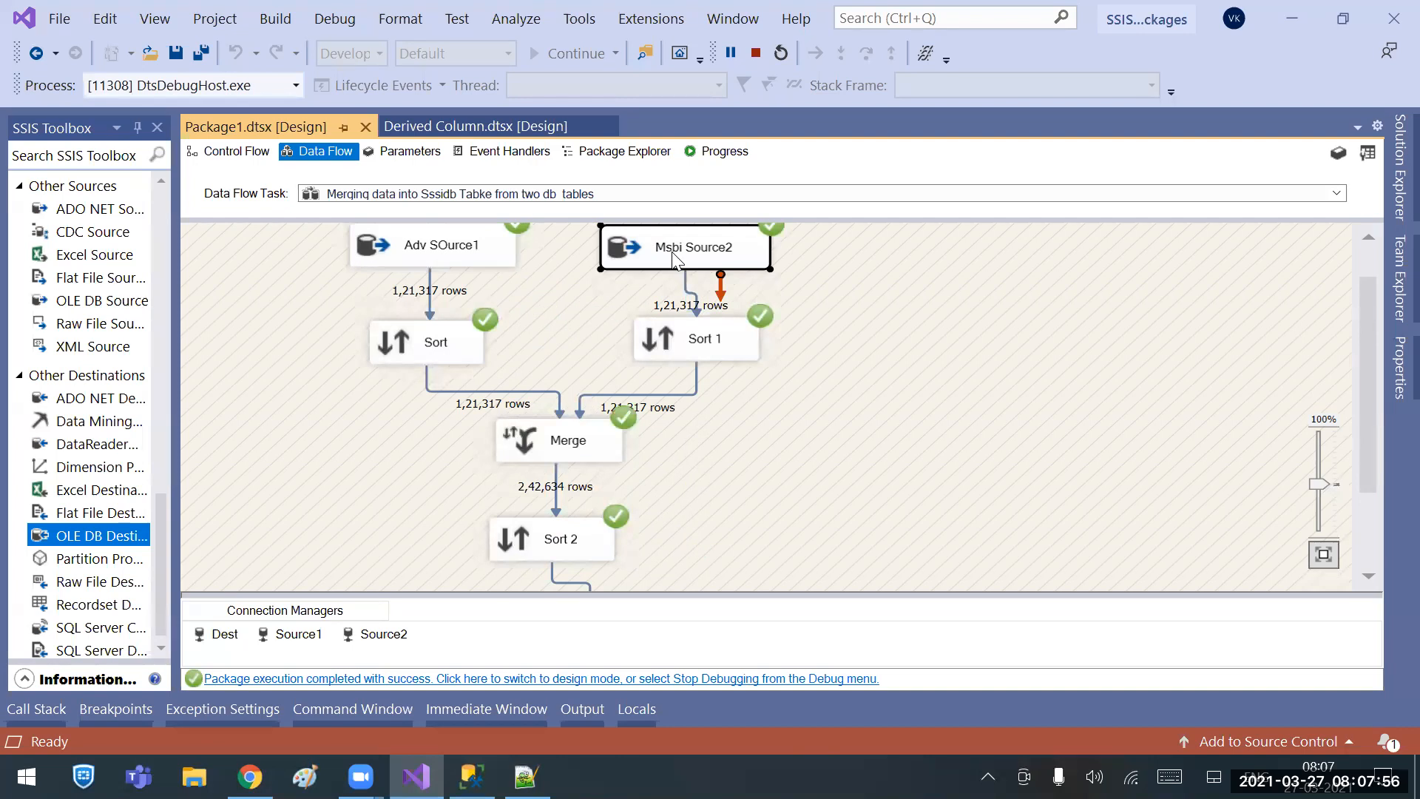
left_click(479, 258)
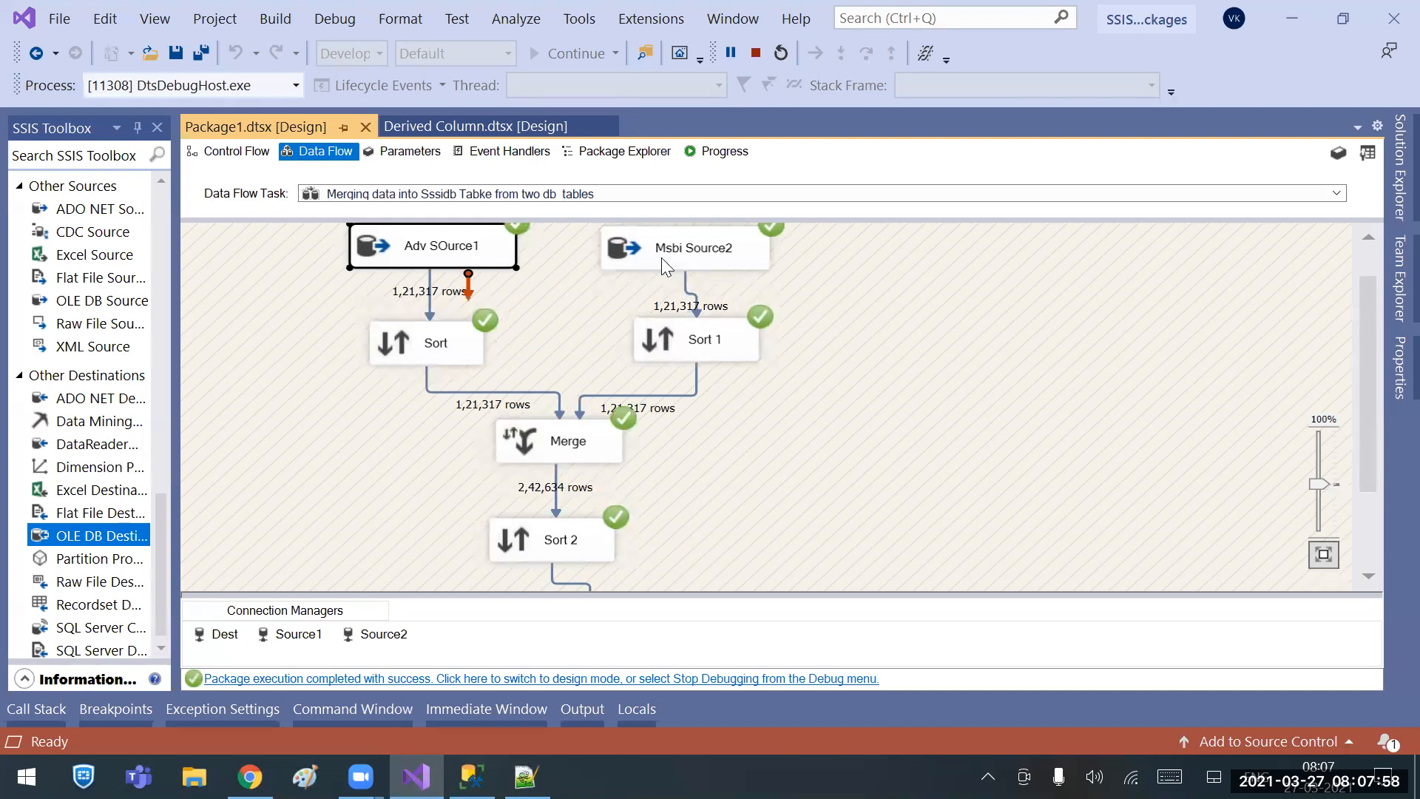
left_click(665, 257)
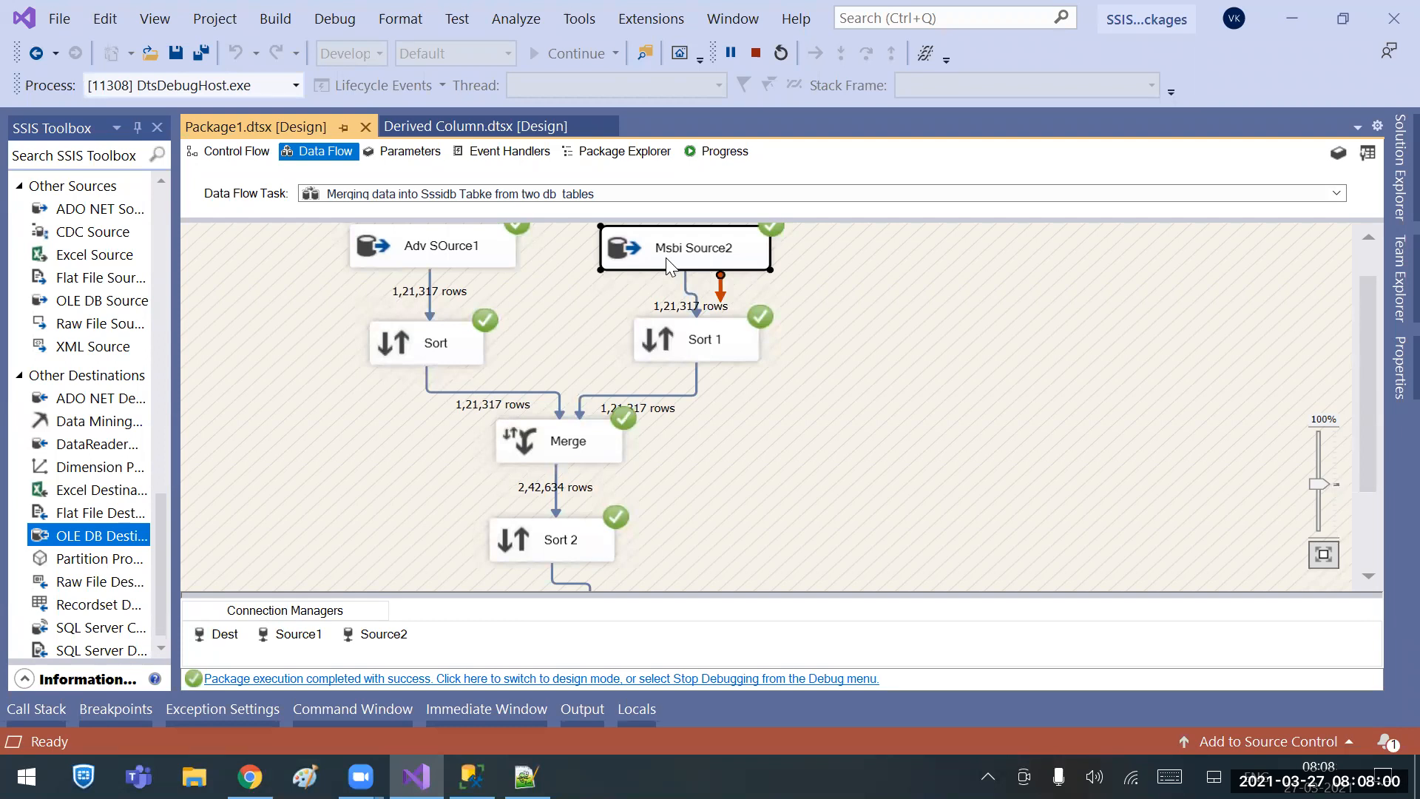
left_click(420, 334)
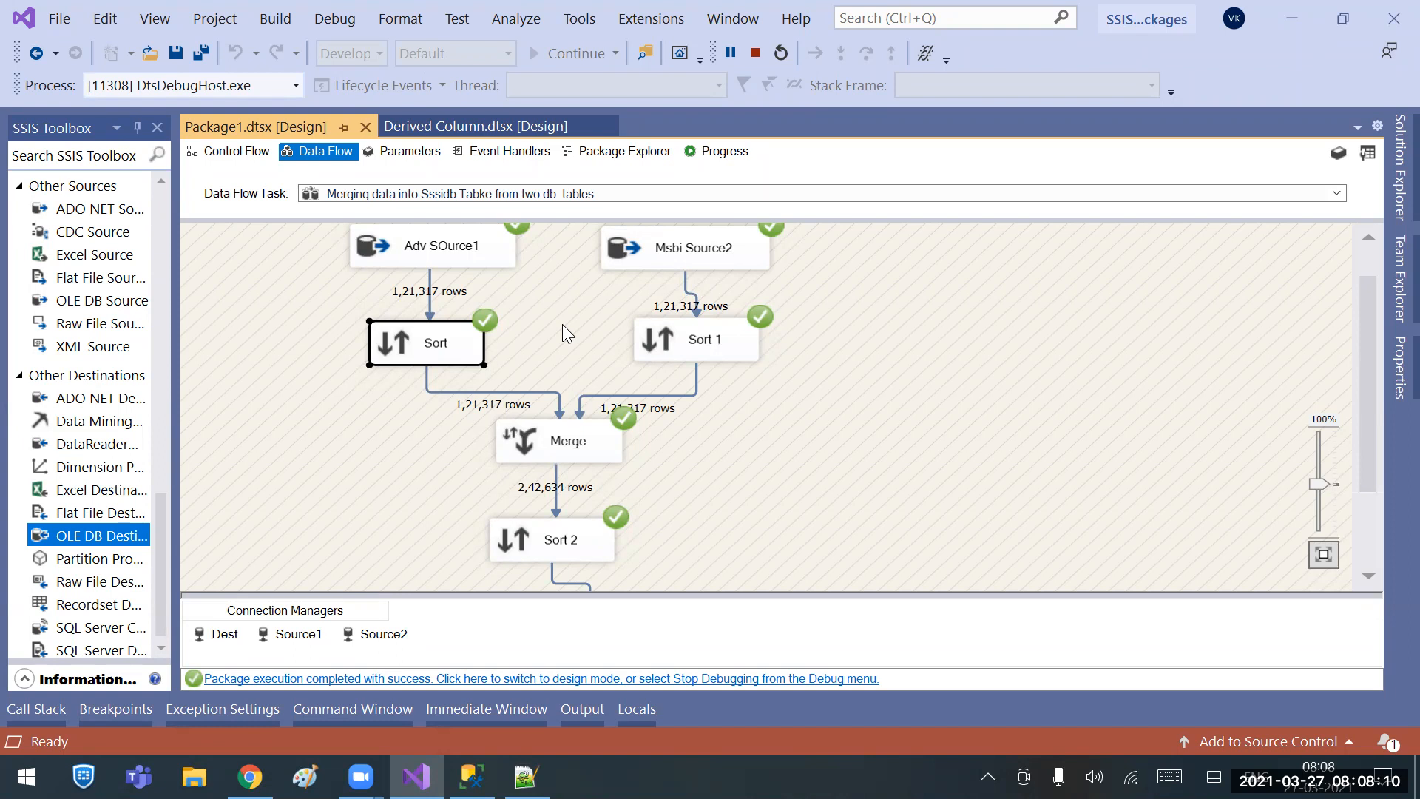
scroll(562, 333, "down", 3)
left_click(551, 522)
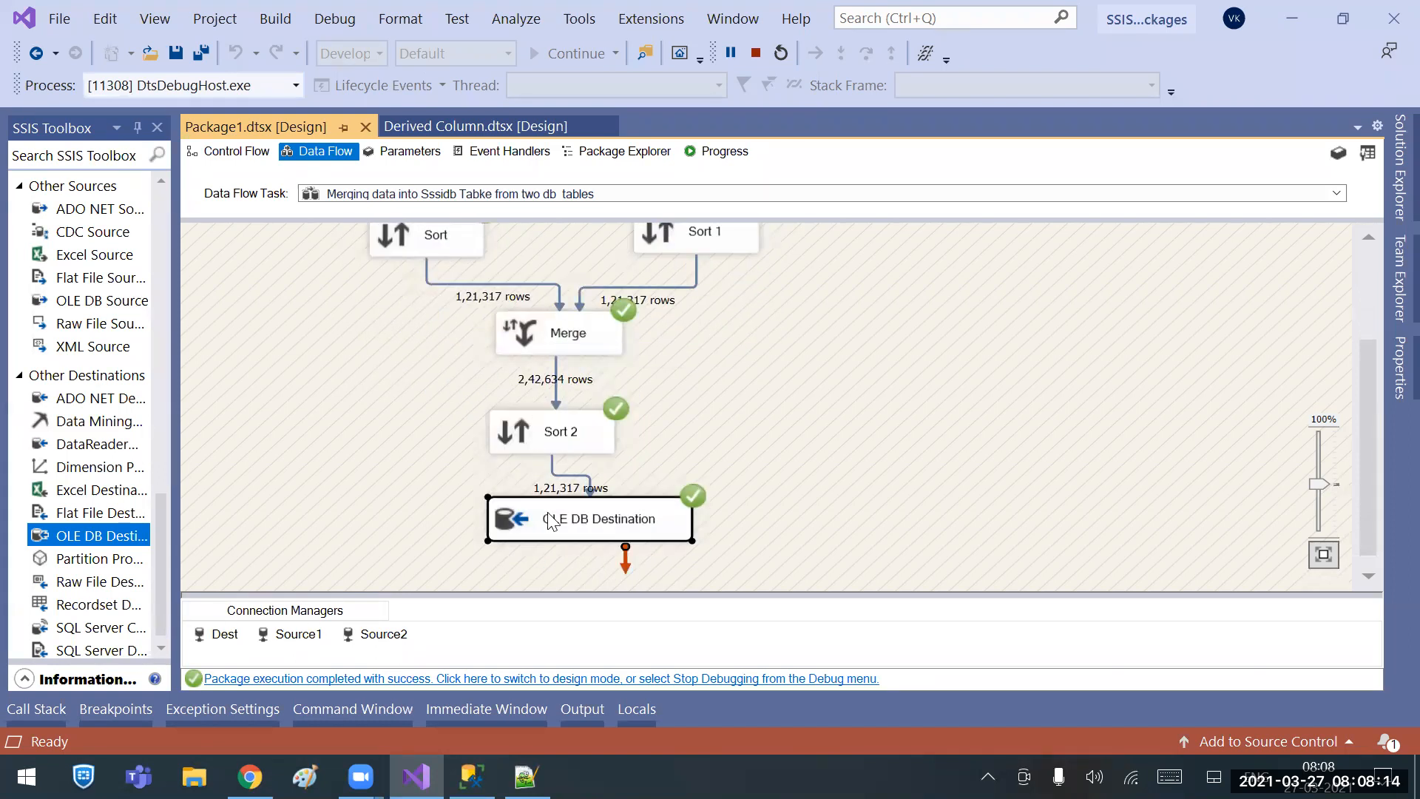
Recheck Adv SOurce1 and Msbi Source2 against each other and against the rows passed to the OLE DB Destination.
scroll(576, 404, "up", 3)
left_click(415, 285)
left_click(666, 291)
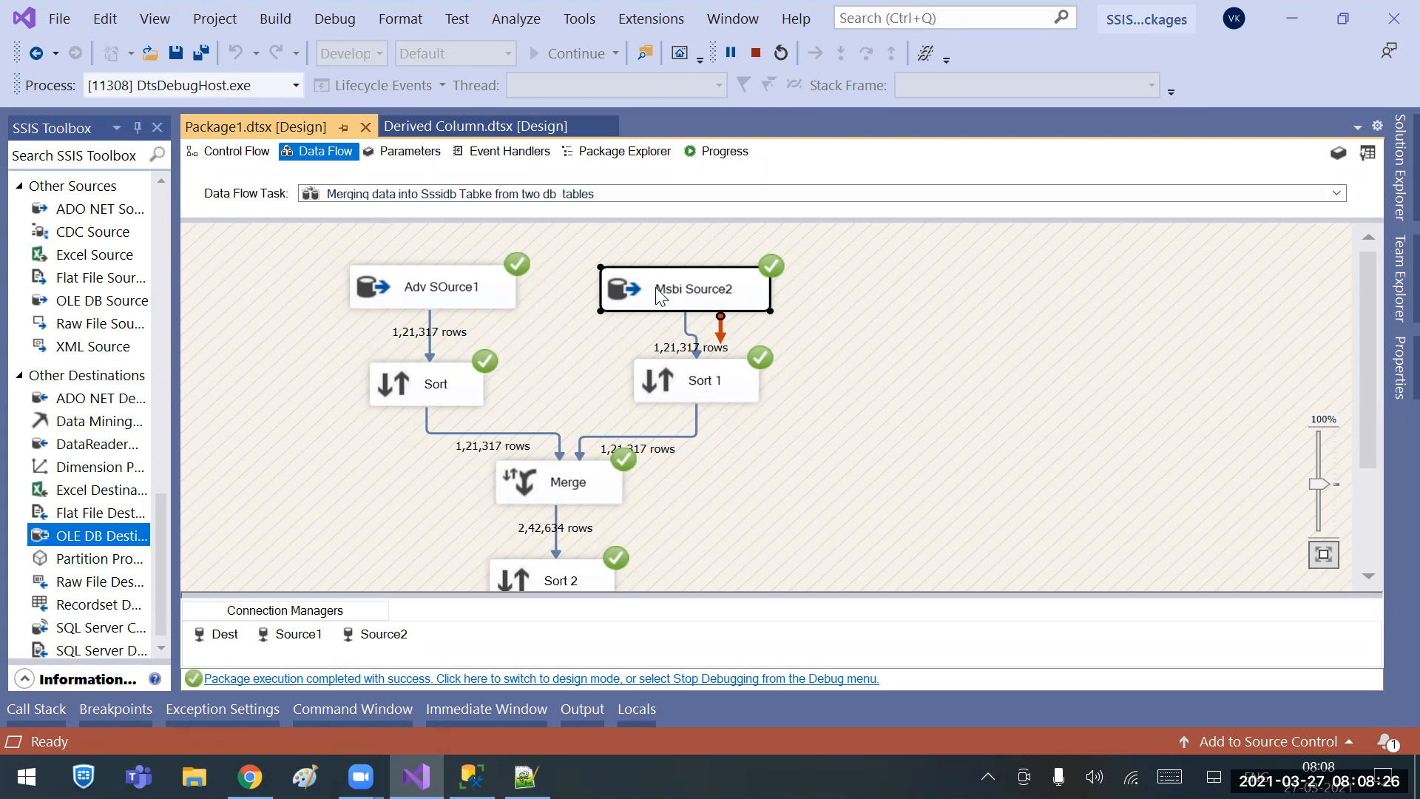
left_click(431, 293)
left_click(671, 291)
left_click(460, 298)
left_click(670, 298)
scroll(631, 382, "down", 3)
left_click(562, 518)
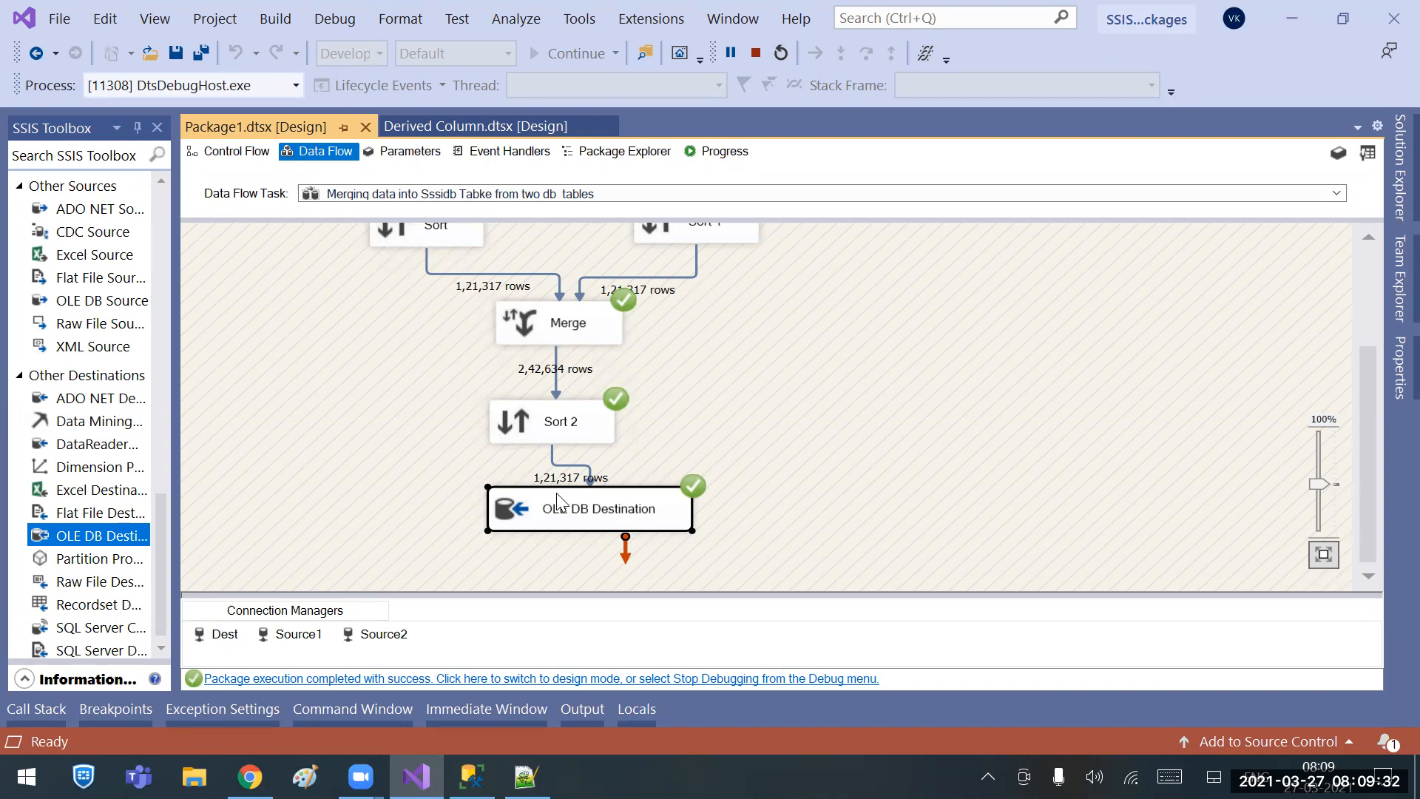
Stop debugging the package and return the data flow to design mode.
left_click(597, 507)
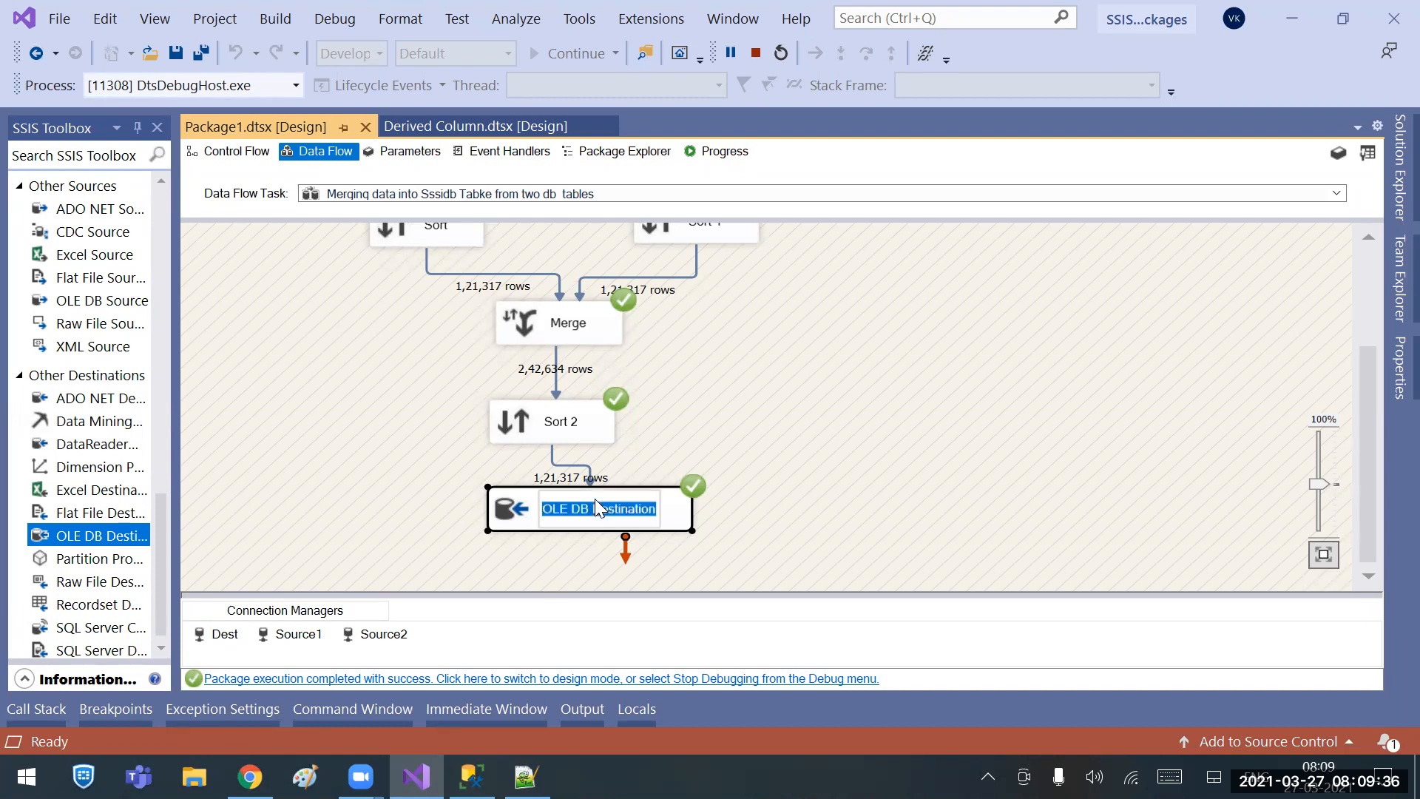
left_click(668, 455)
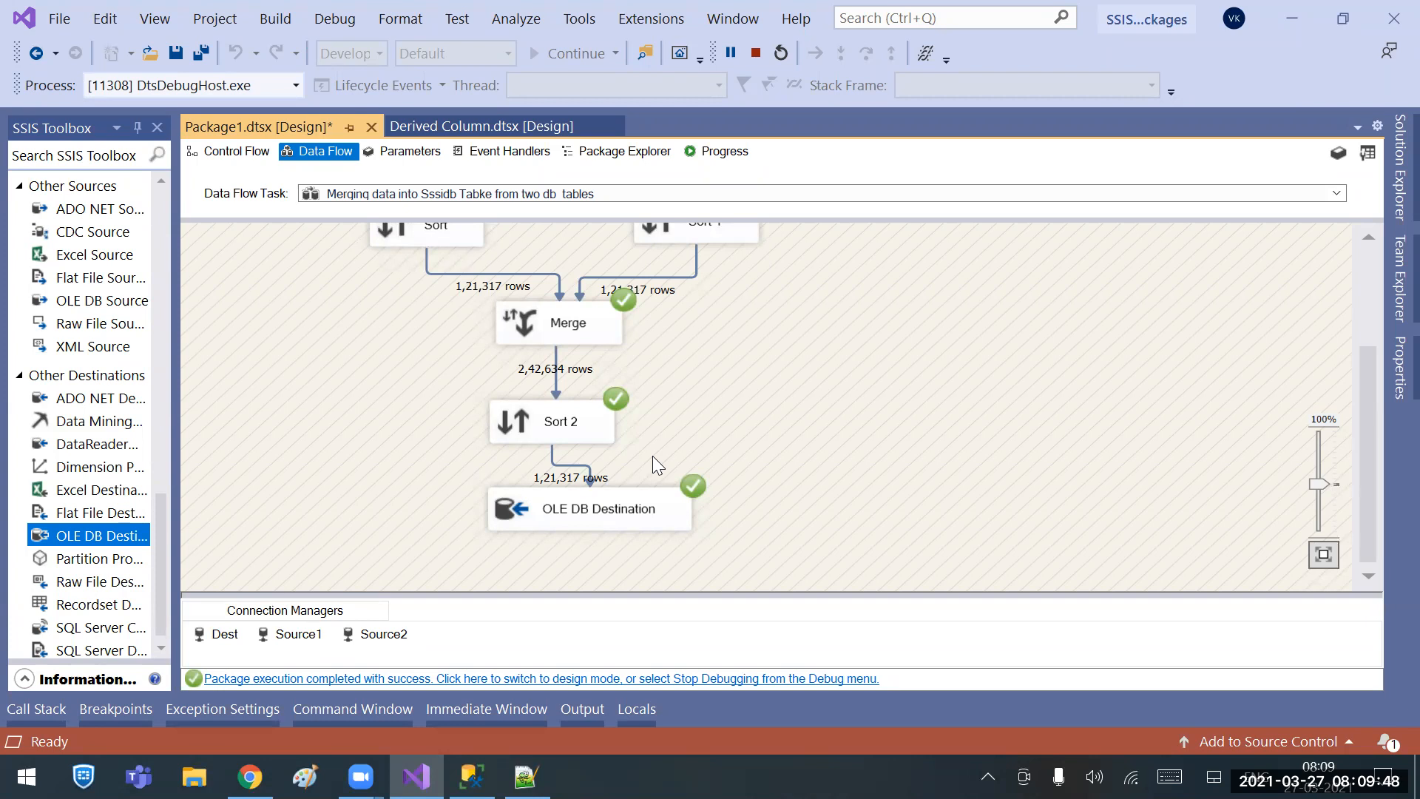
left_click(755, 54)
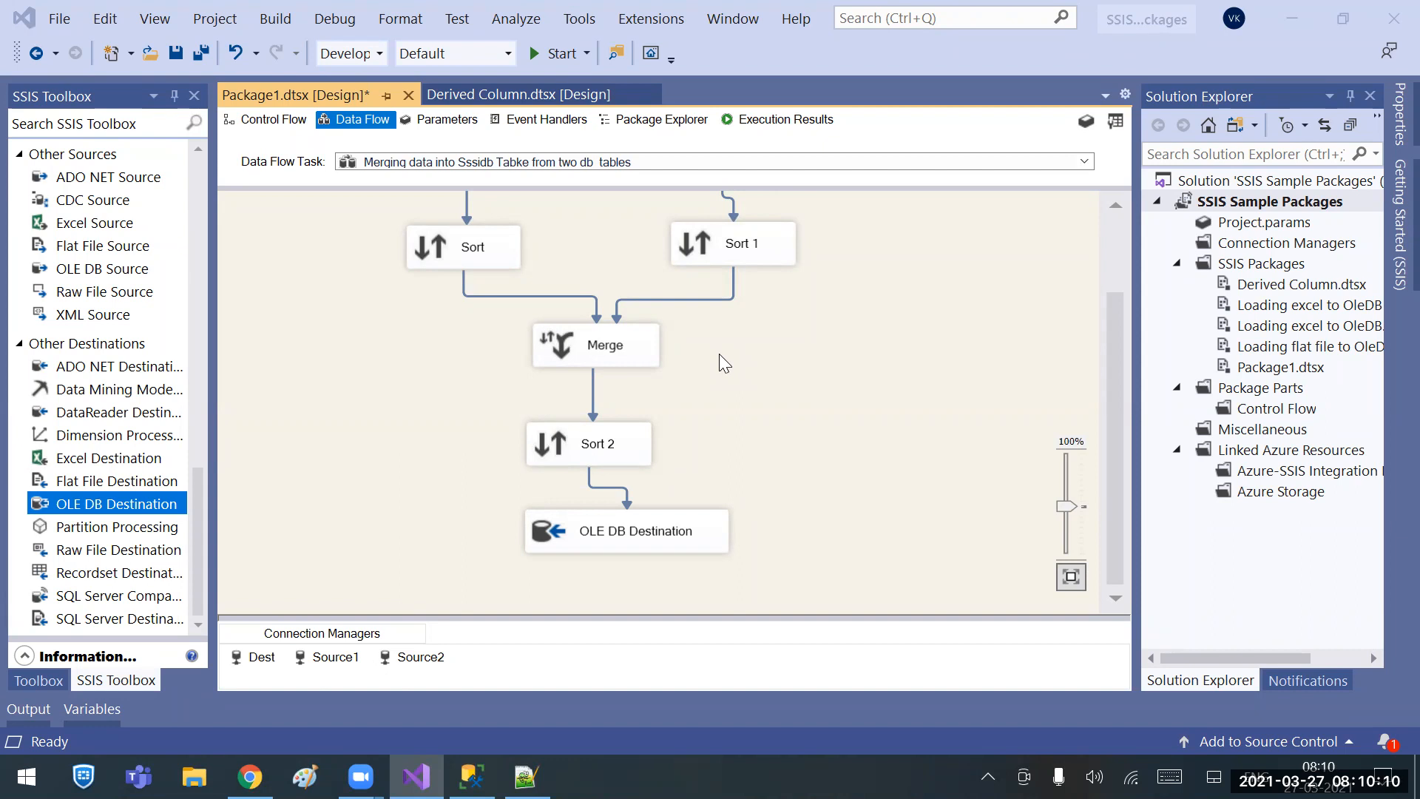
Review the two source components and the Merge transformation in the data flow design.
scroll(719, 345, "up", 3)
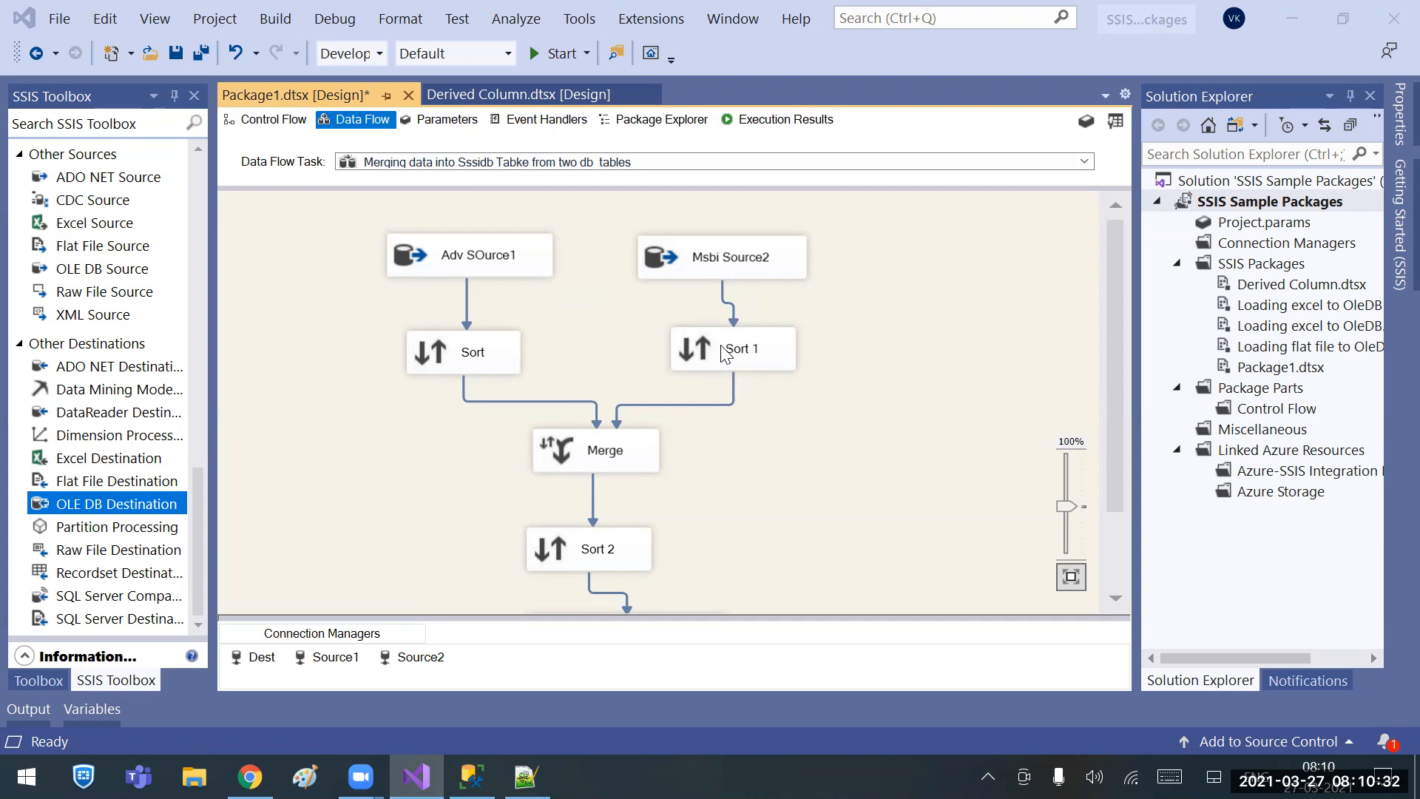
left_click(489, 270)
left_click(709, 266)
left_click(631, 471)
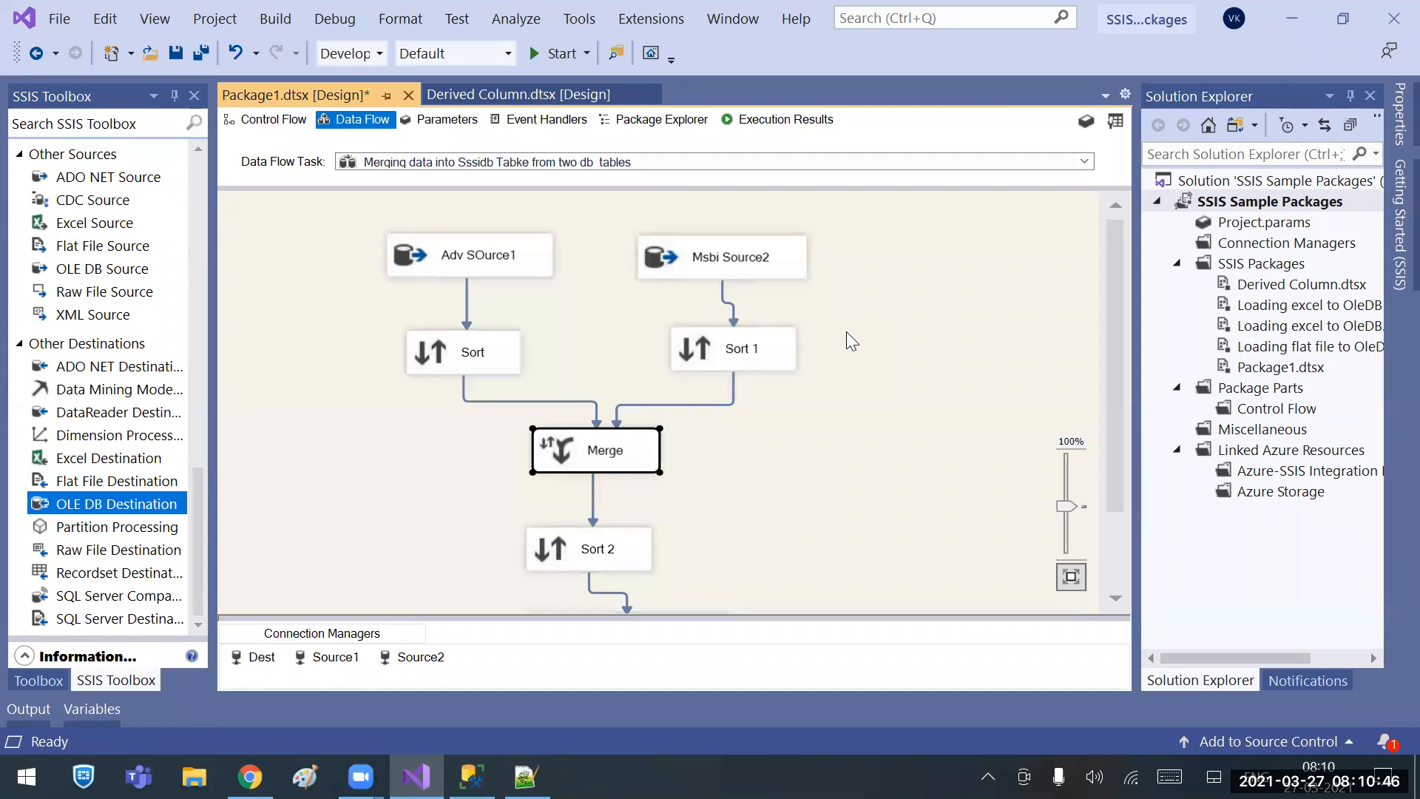
left_click(417, 298)
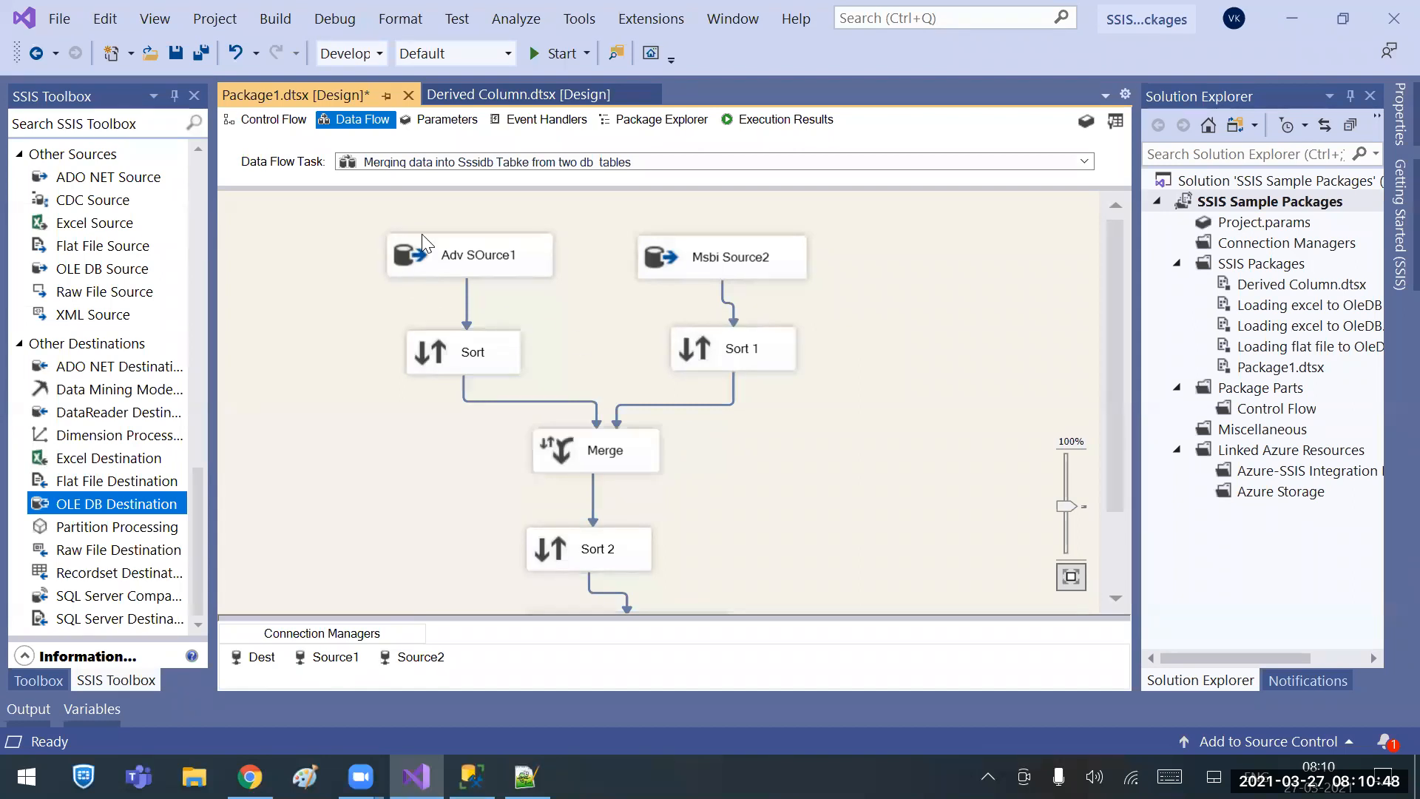
left_click(500, 261)
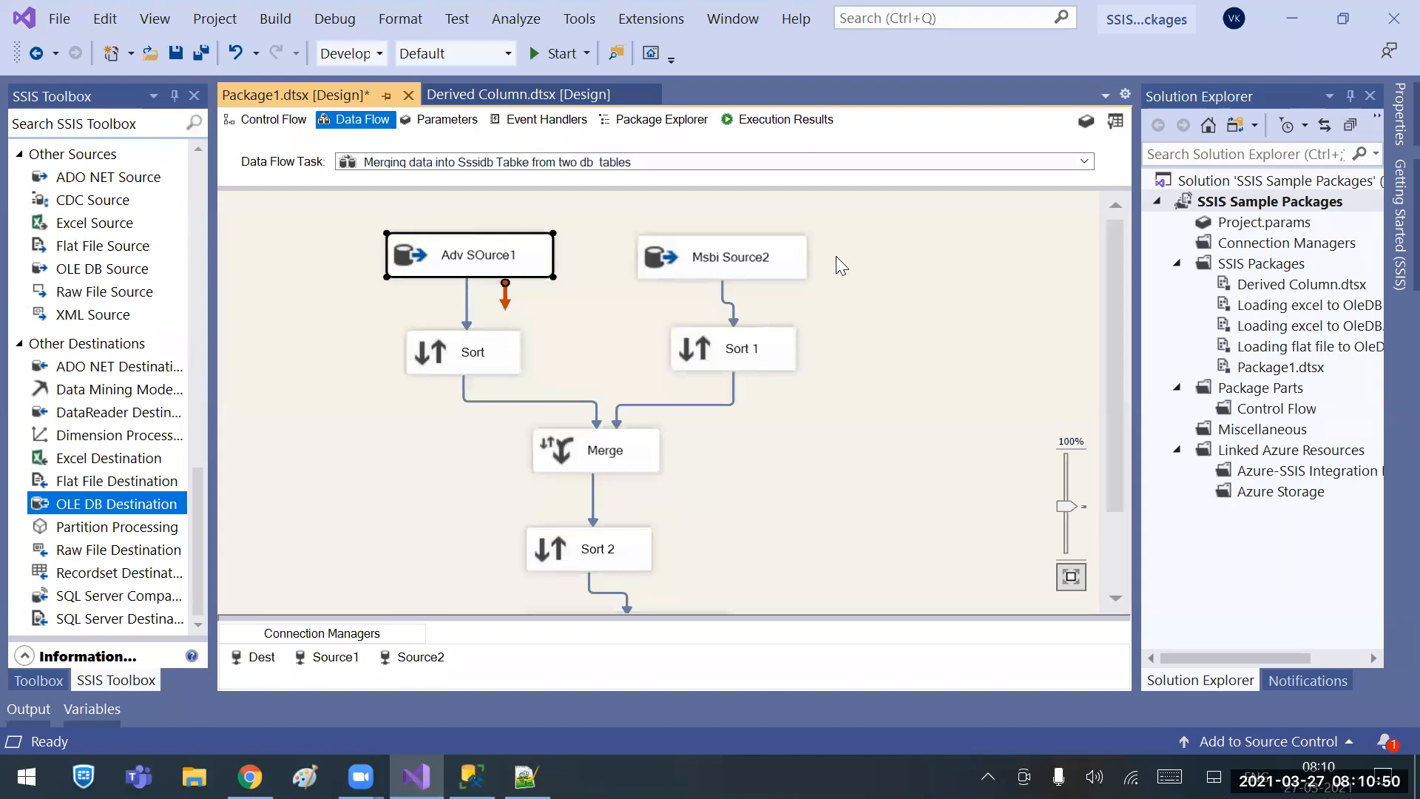
left_click(772, 263)
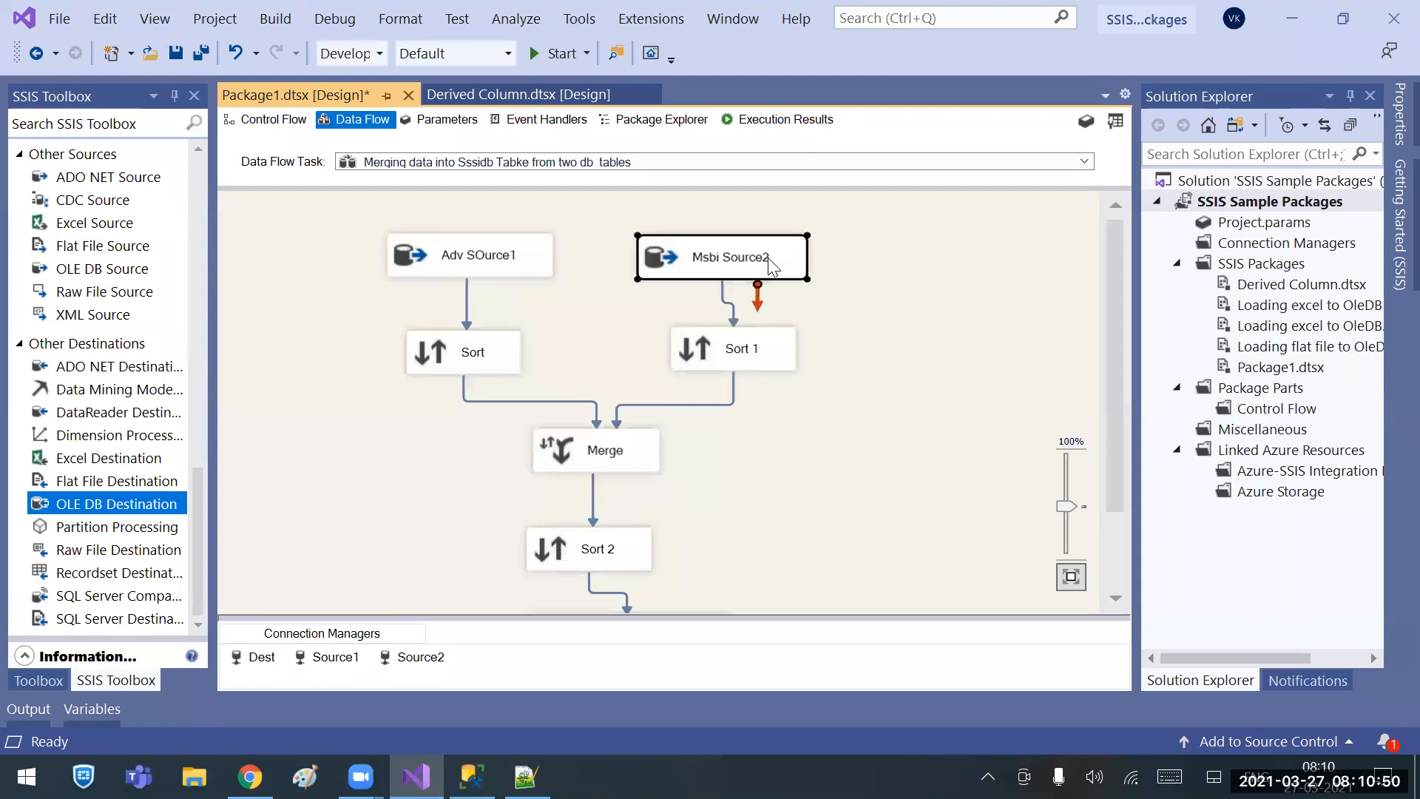
left_click(523, 262)
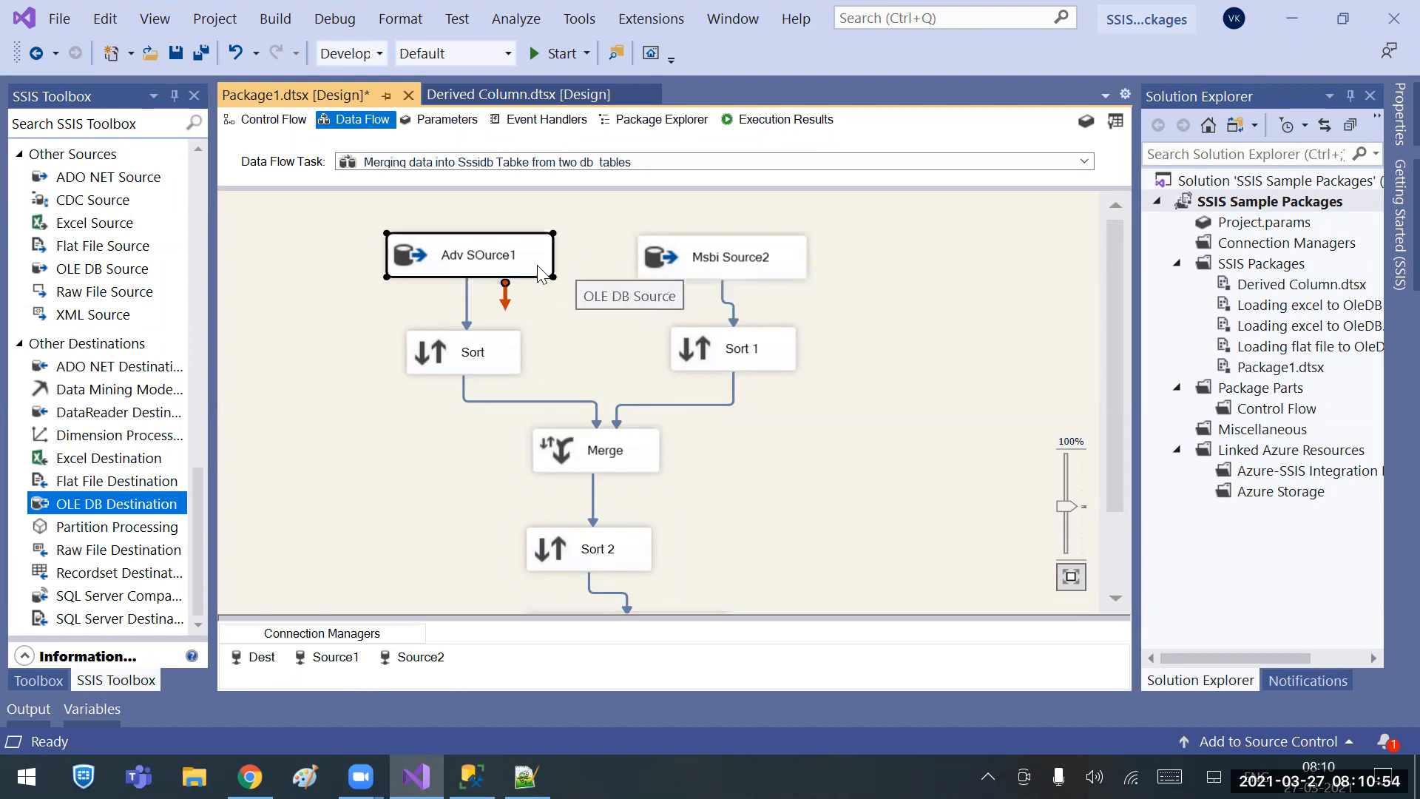
left_click(742, 261)
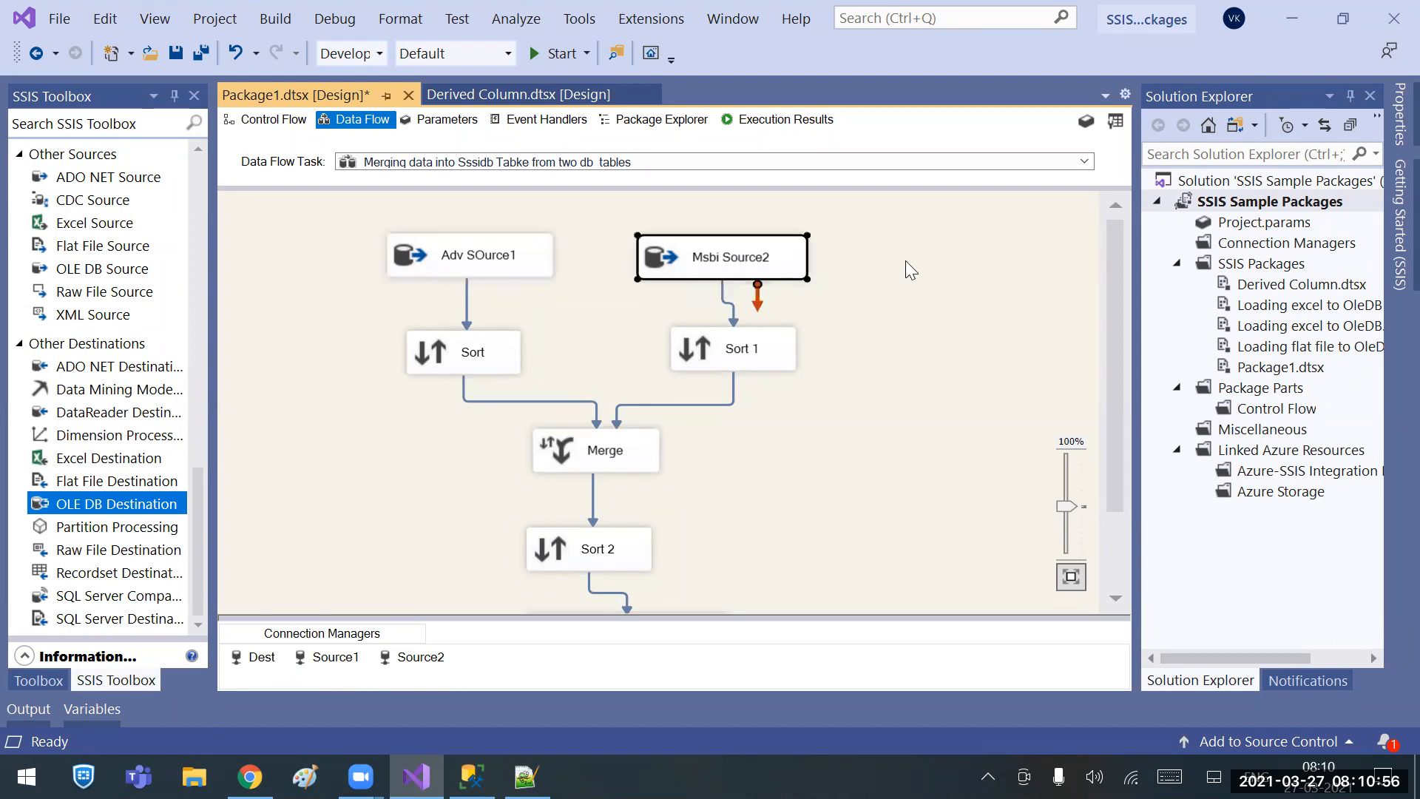
left_click(905, 261)
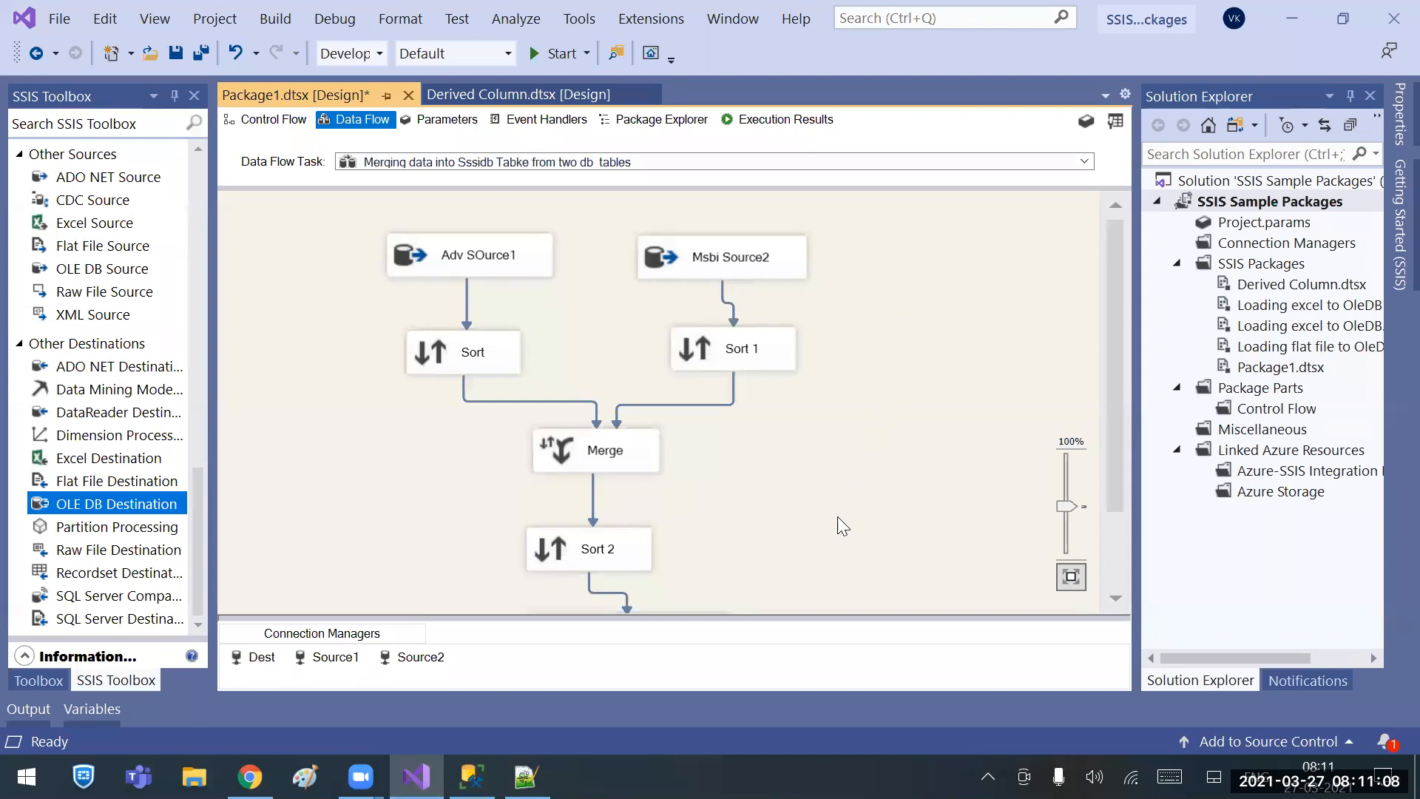
Delete the OLE DB Destination that follows Sort 2 from the data flow.
scroll(837, 516, "down", 3)
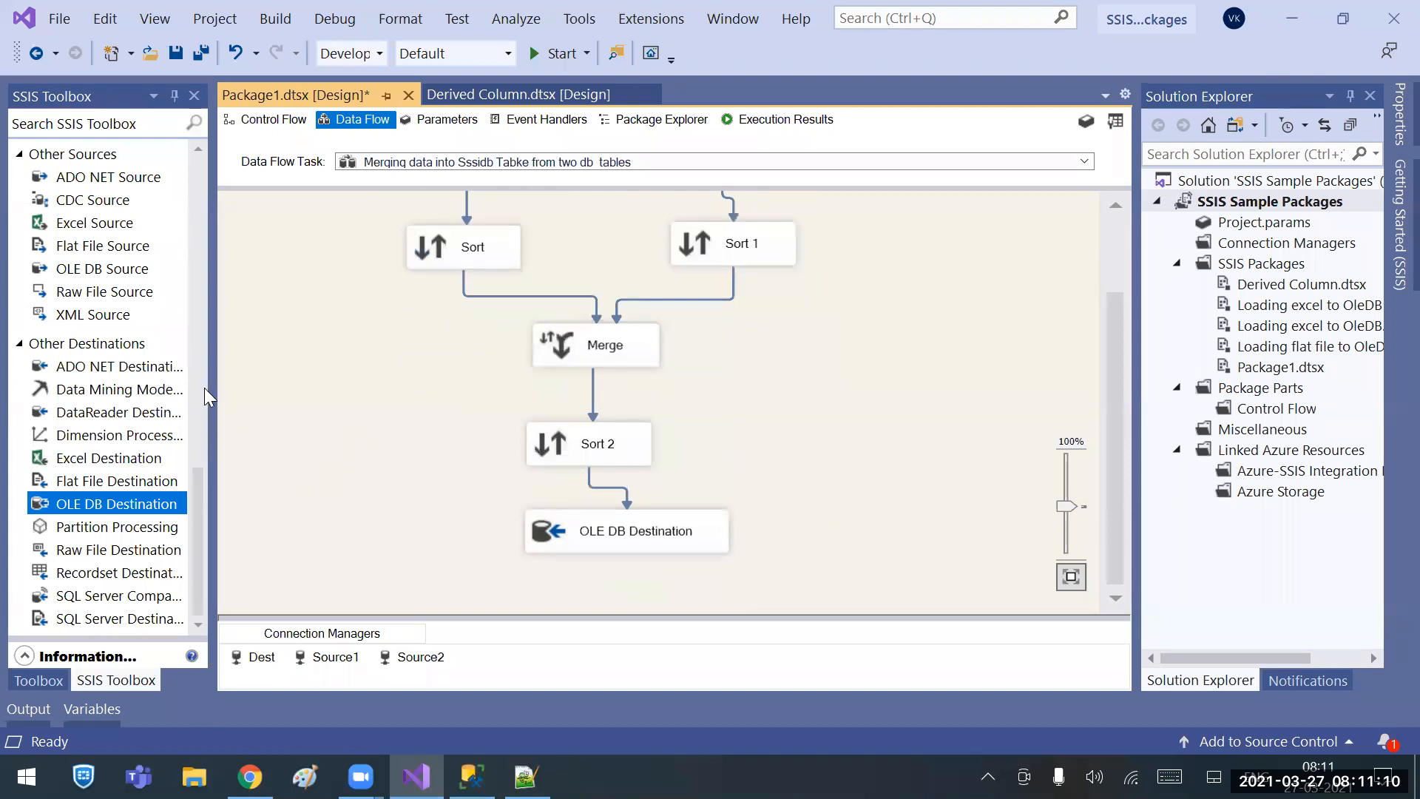
left_click_drag(198, 507, 194, 152)
left_click(574, 352)
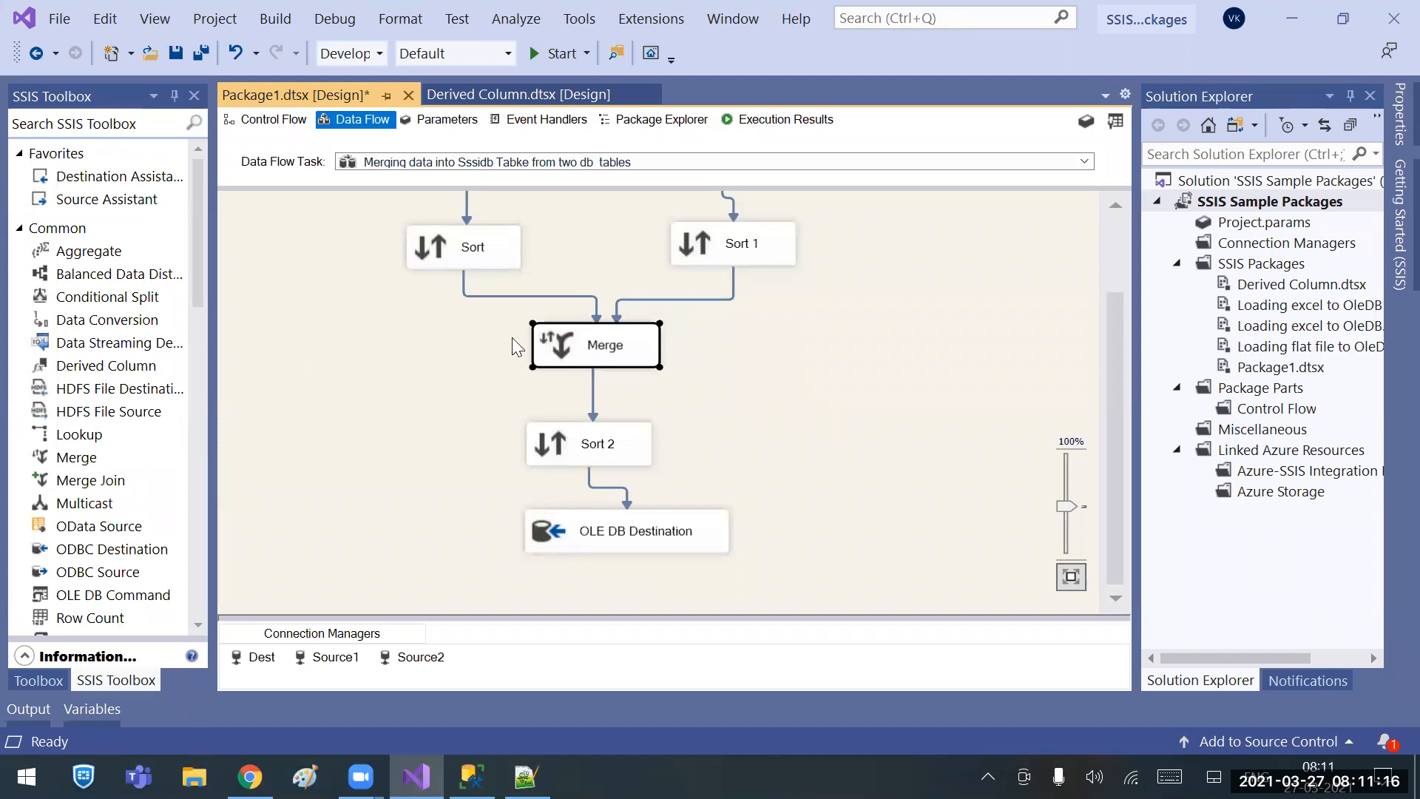
left_click(597, 448)
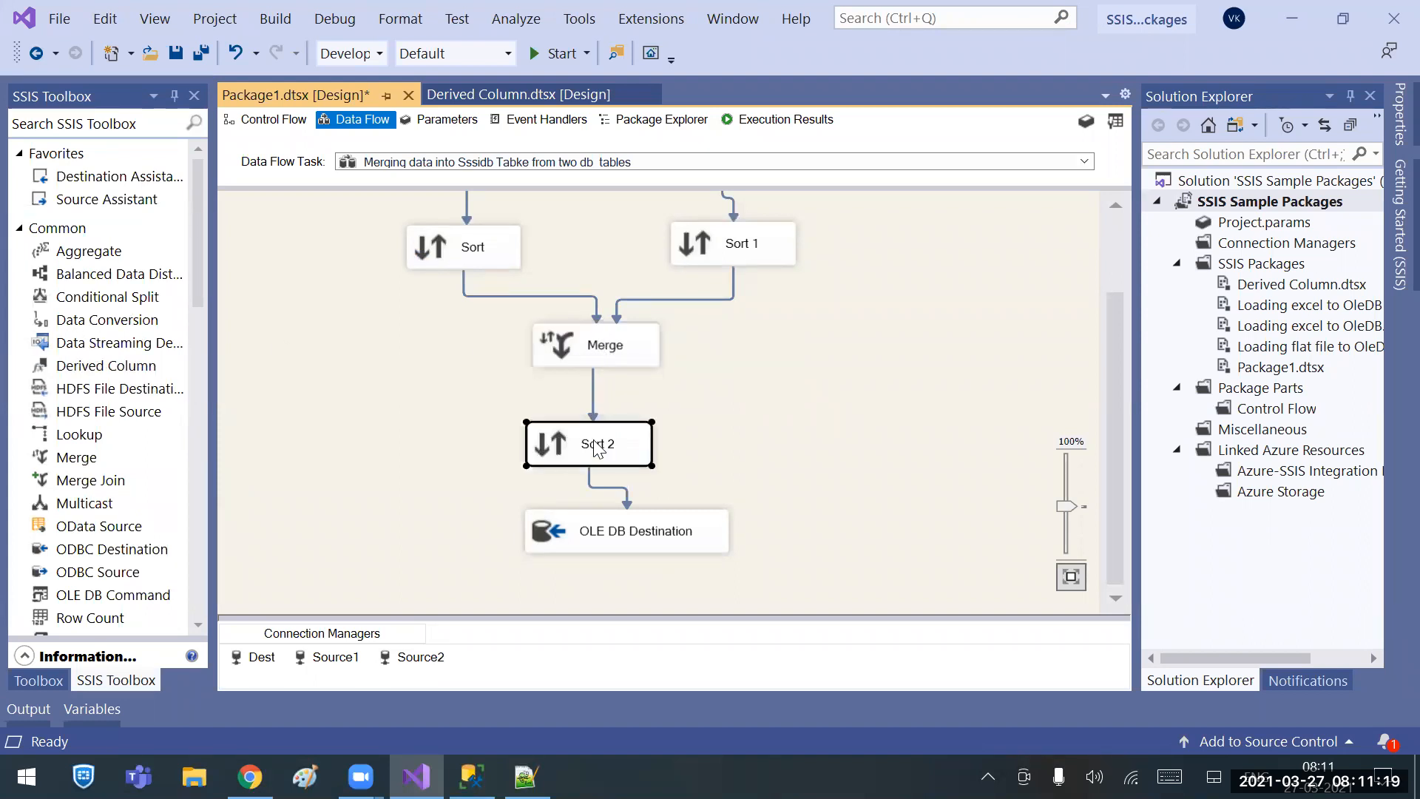
left_click(614, 536)
key("Delete")
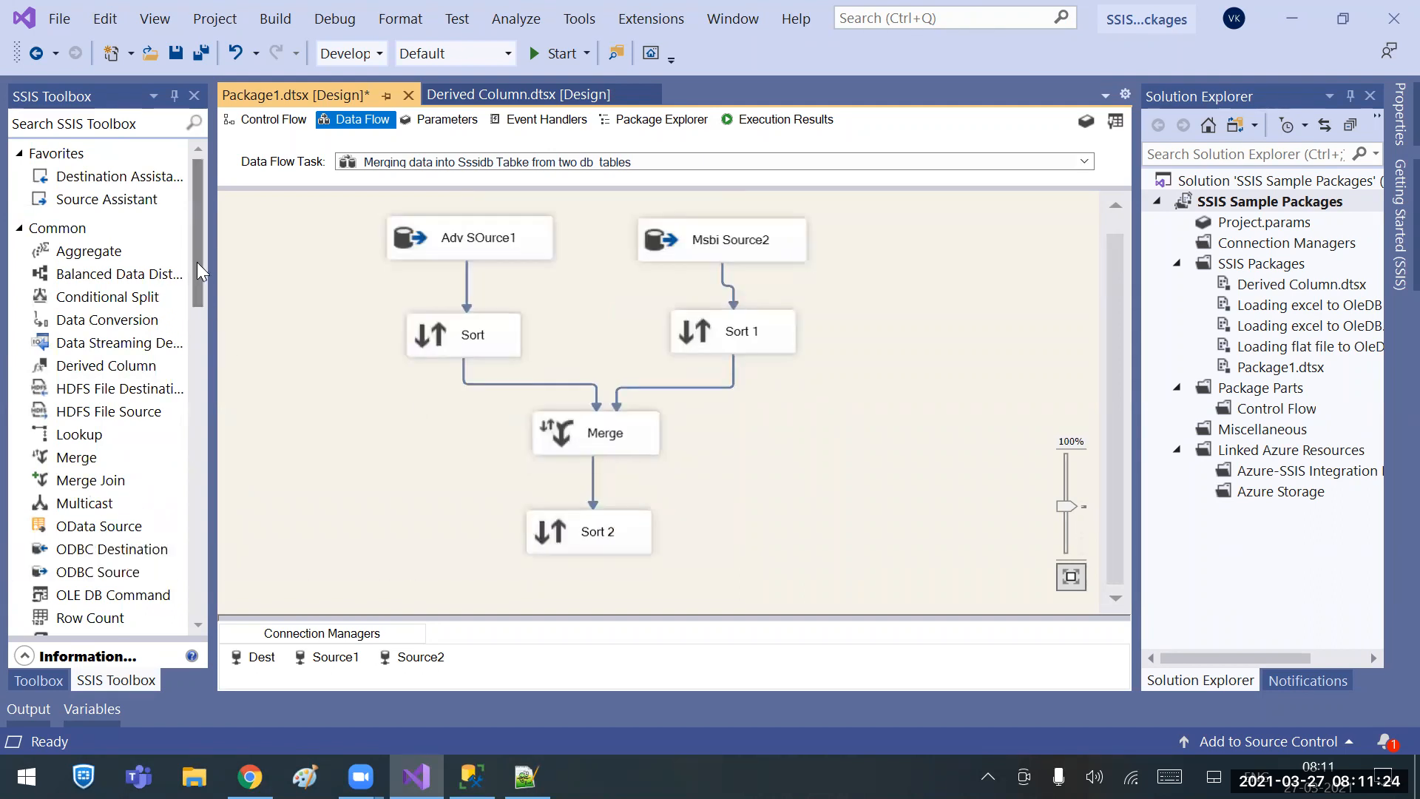
Add an OLE DB Source to the data flow beside Sort 2.
left_click_drag(197, 264, 222, 638)
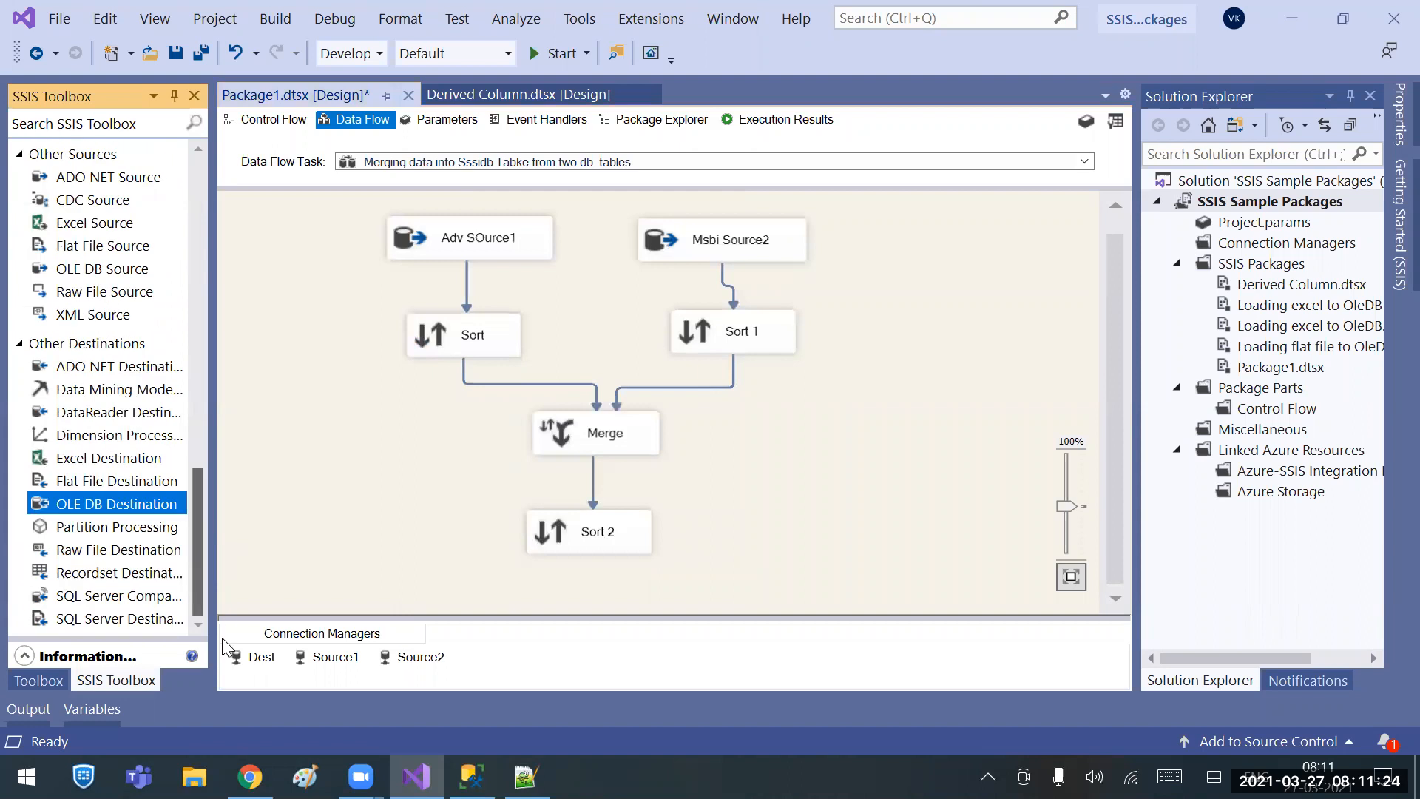
left_click(101, 271)
left_click_drag(101, 271, 771, 518)
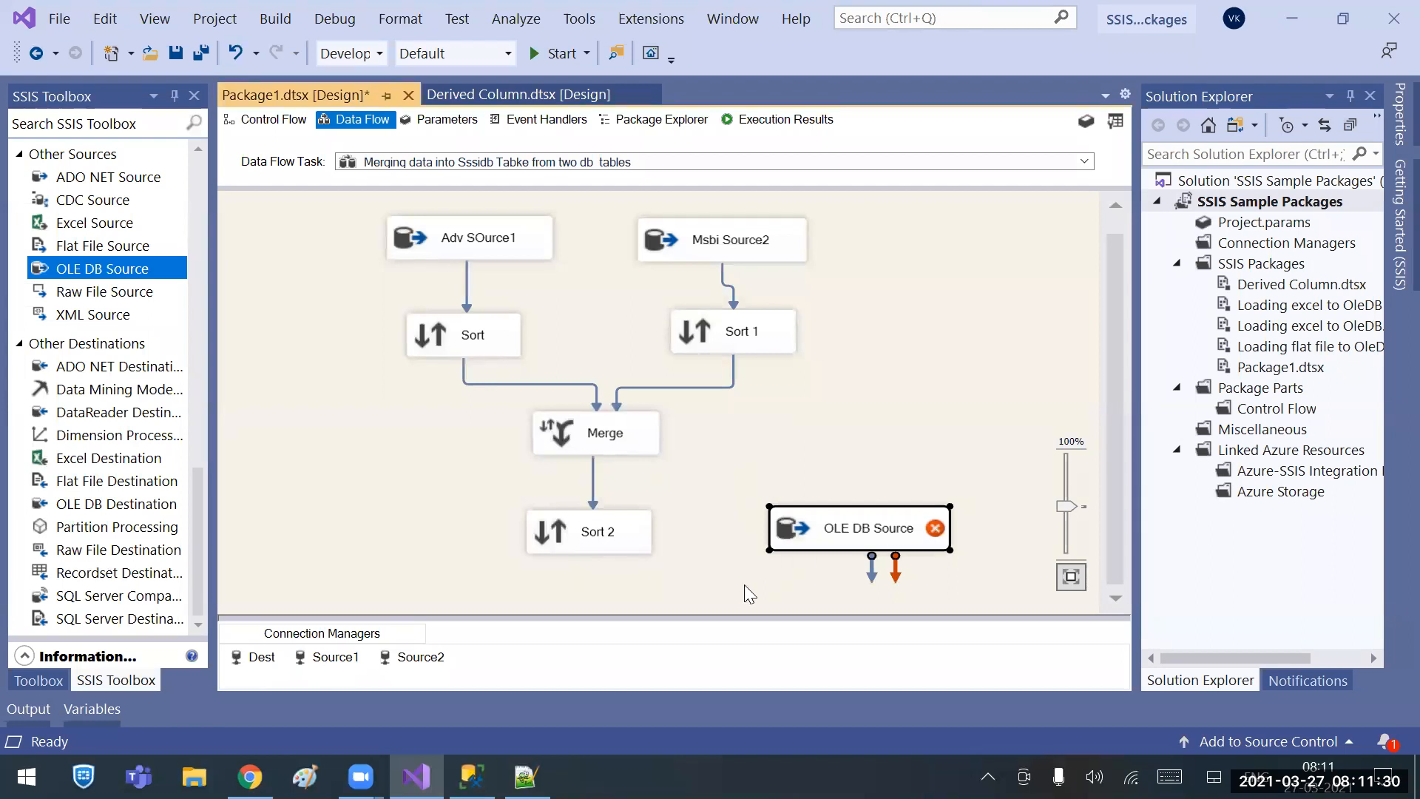
left_click(606, 432)
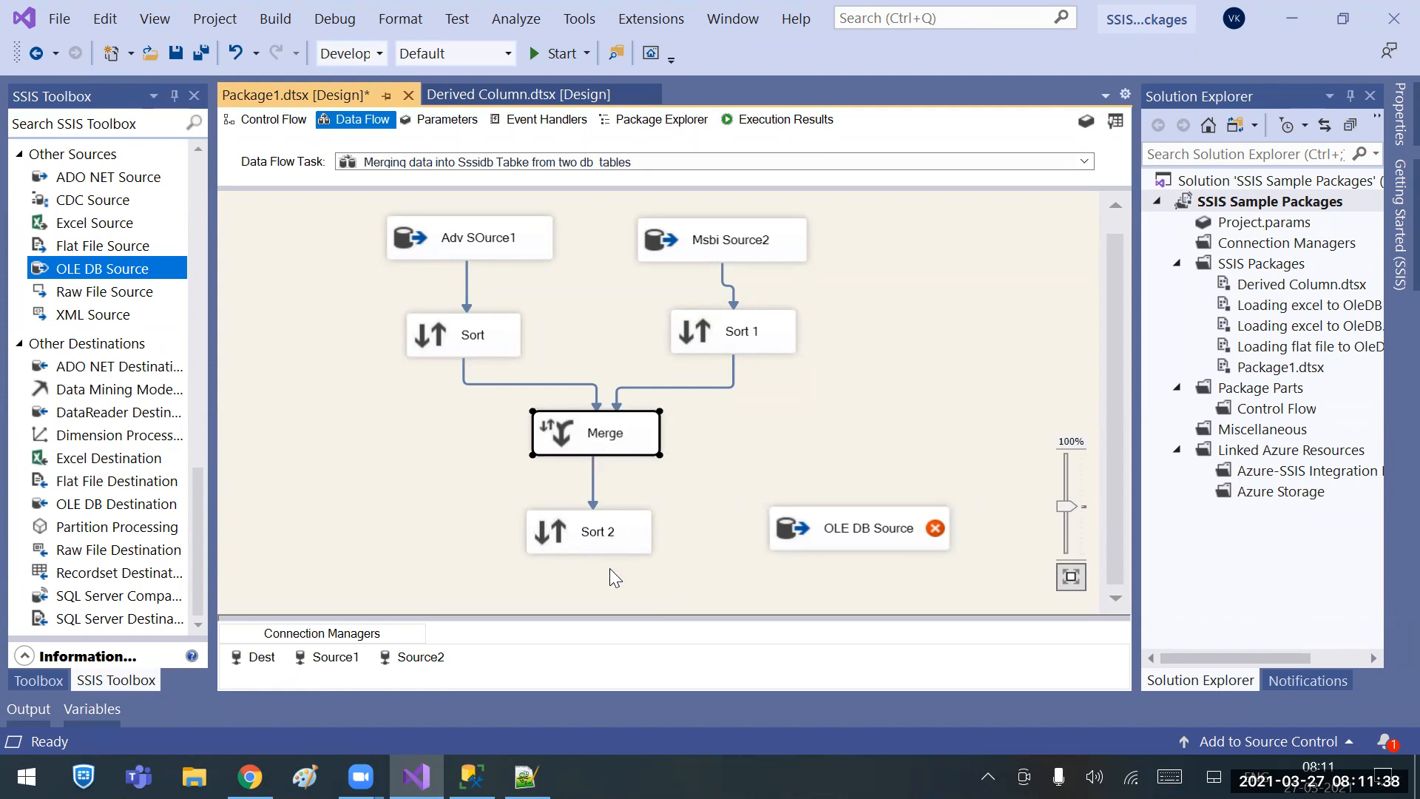
left_click(599, 543)
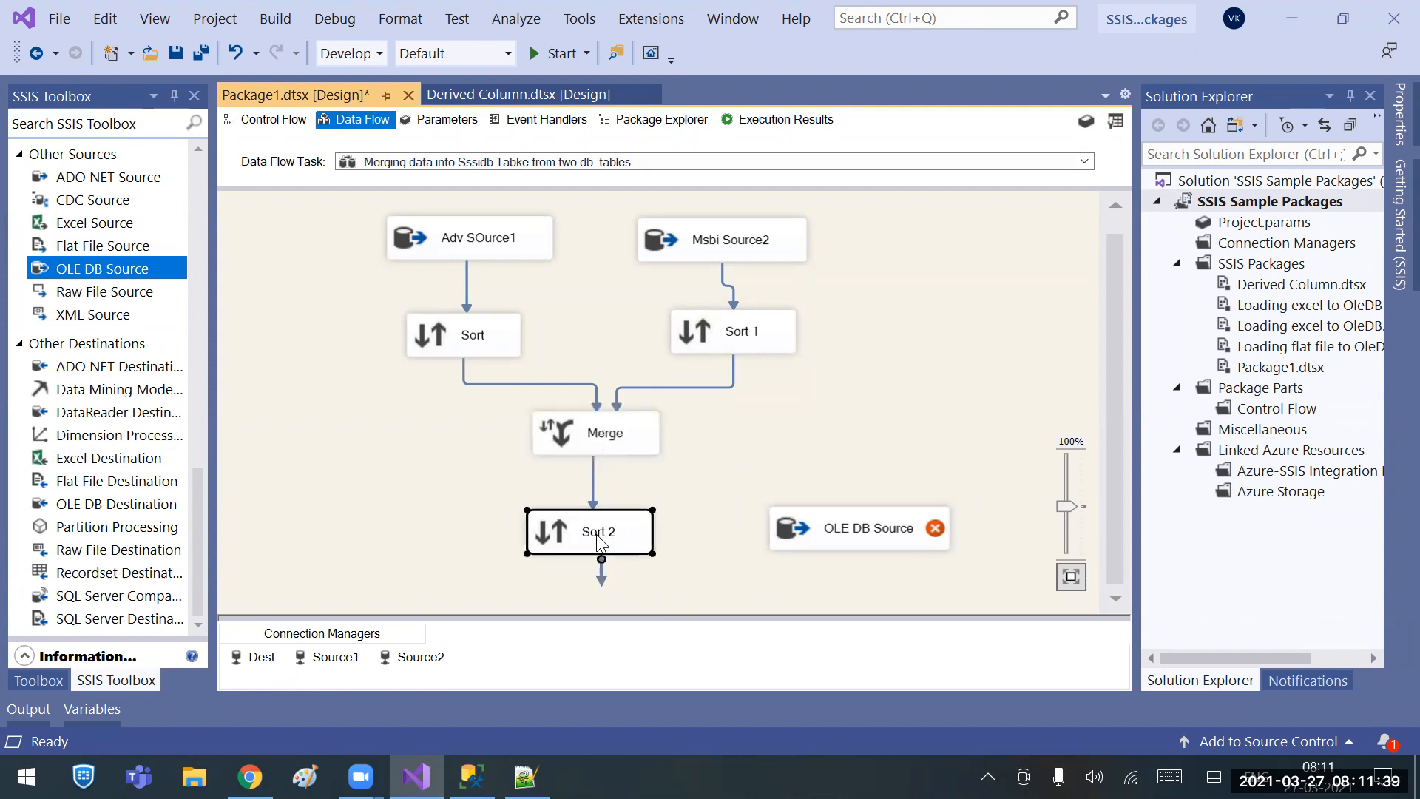
left_click(873, 531)
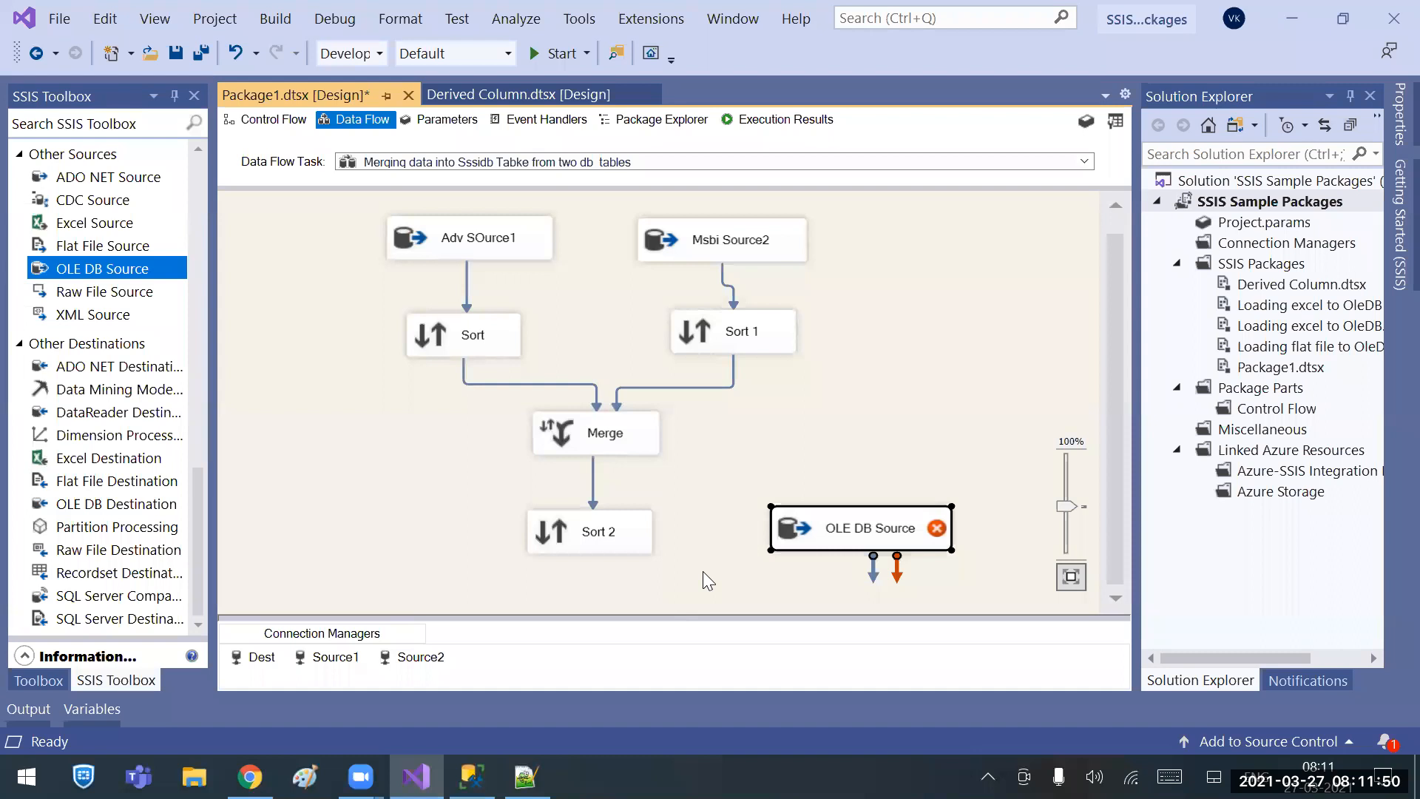
left_click(634, 547)
left_click(693, 589)
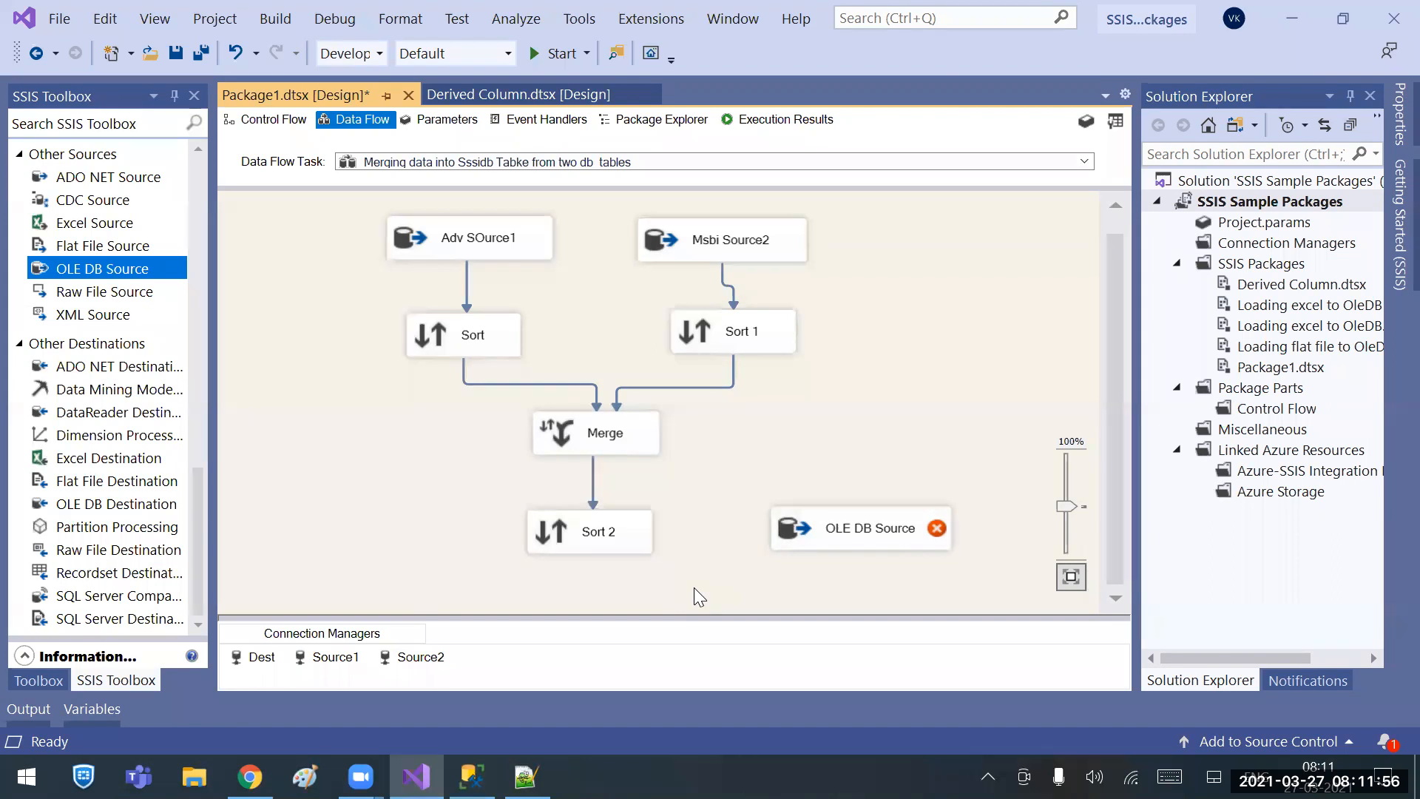
left_click(588, 536)
Place the new OLE DB Source beside Msbi Source2 and have it read [dbo].[SalesOrderDetail] through the Source2 connection.
left_click(862, 544)
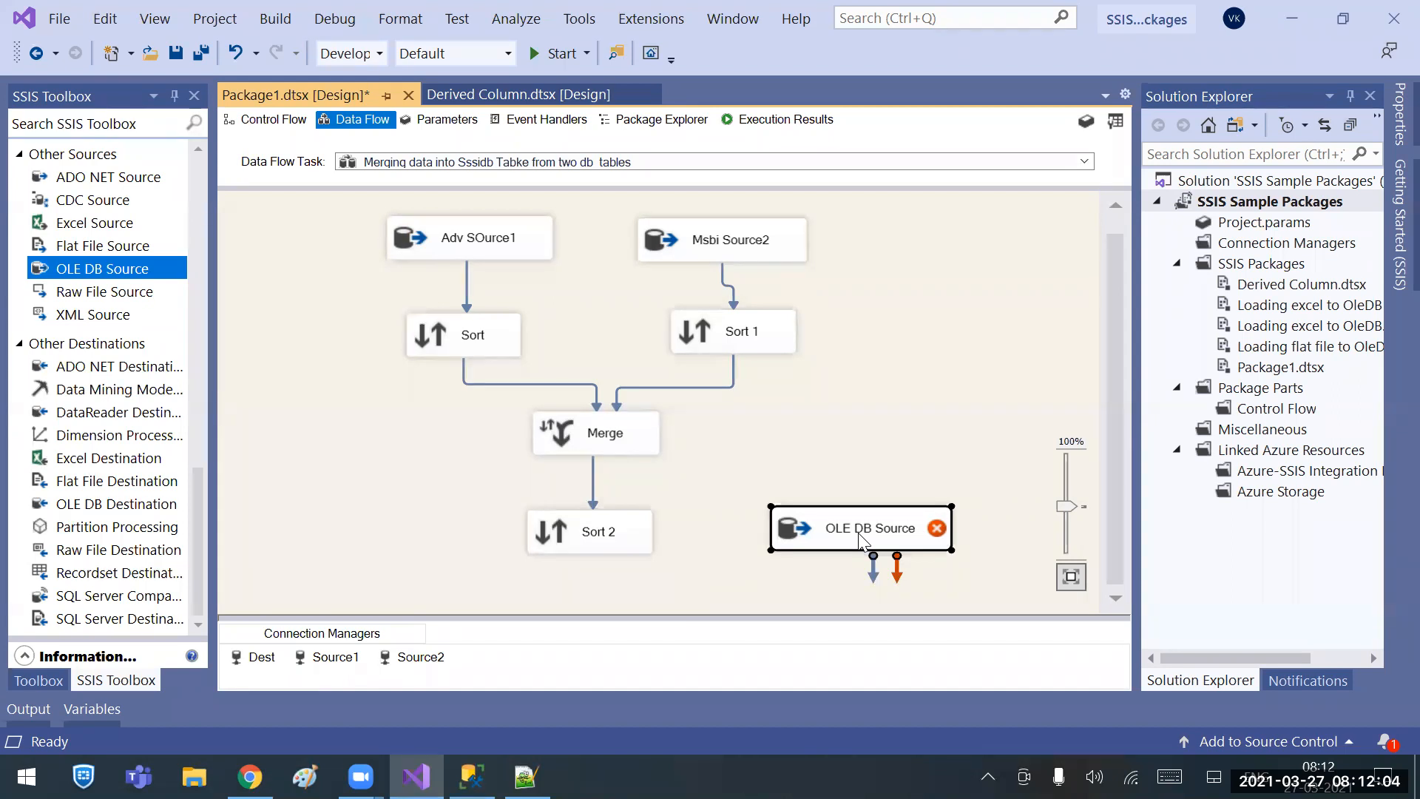
left_click_drag(866, 537, 944, 246)
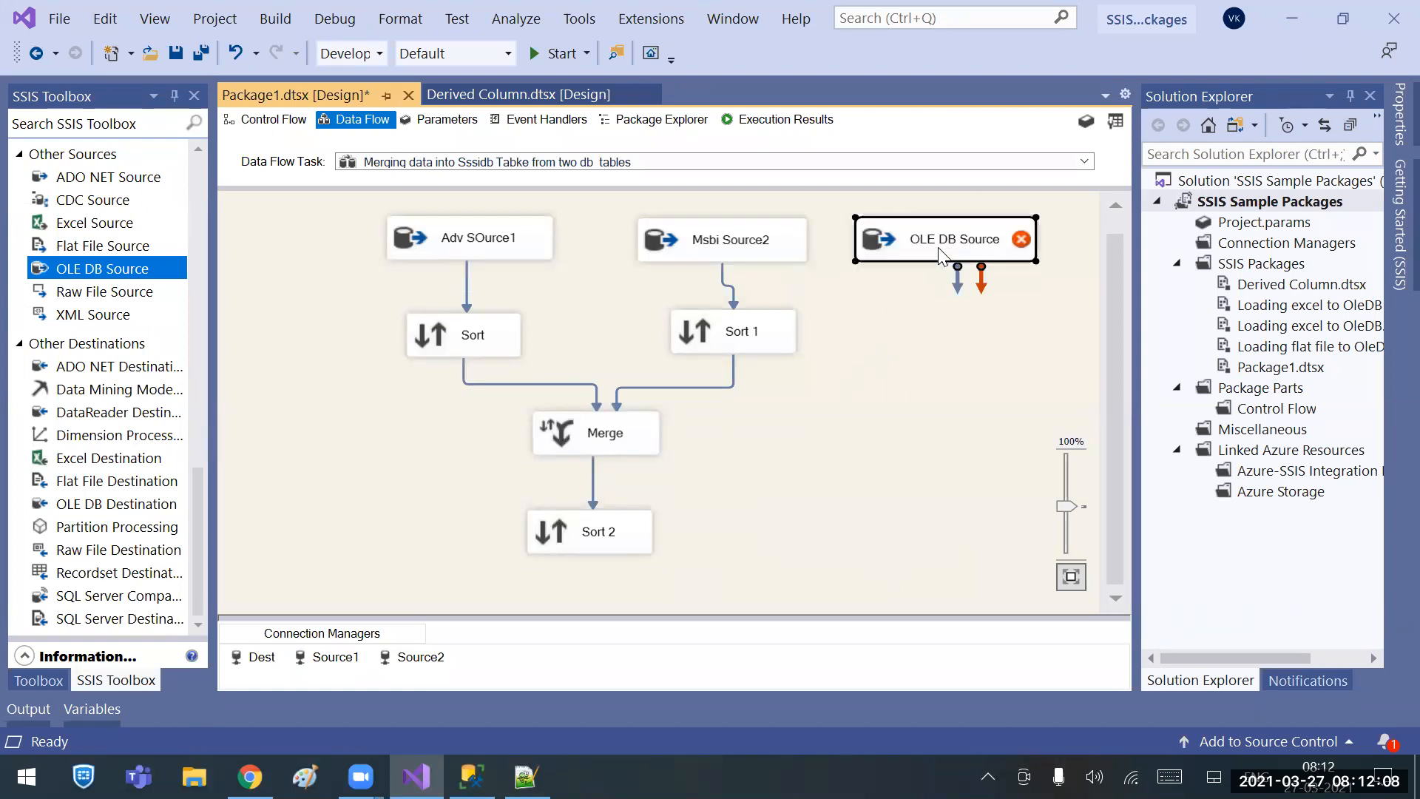
double_click(945, 247)
left_click(962, 261)
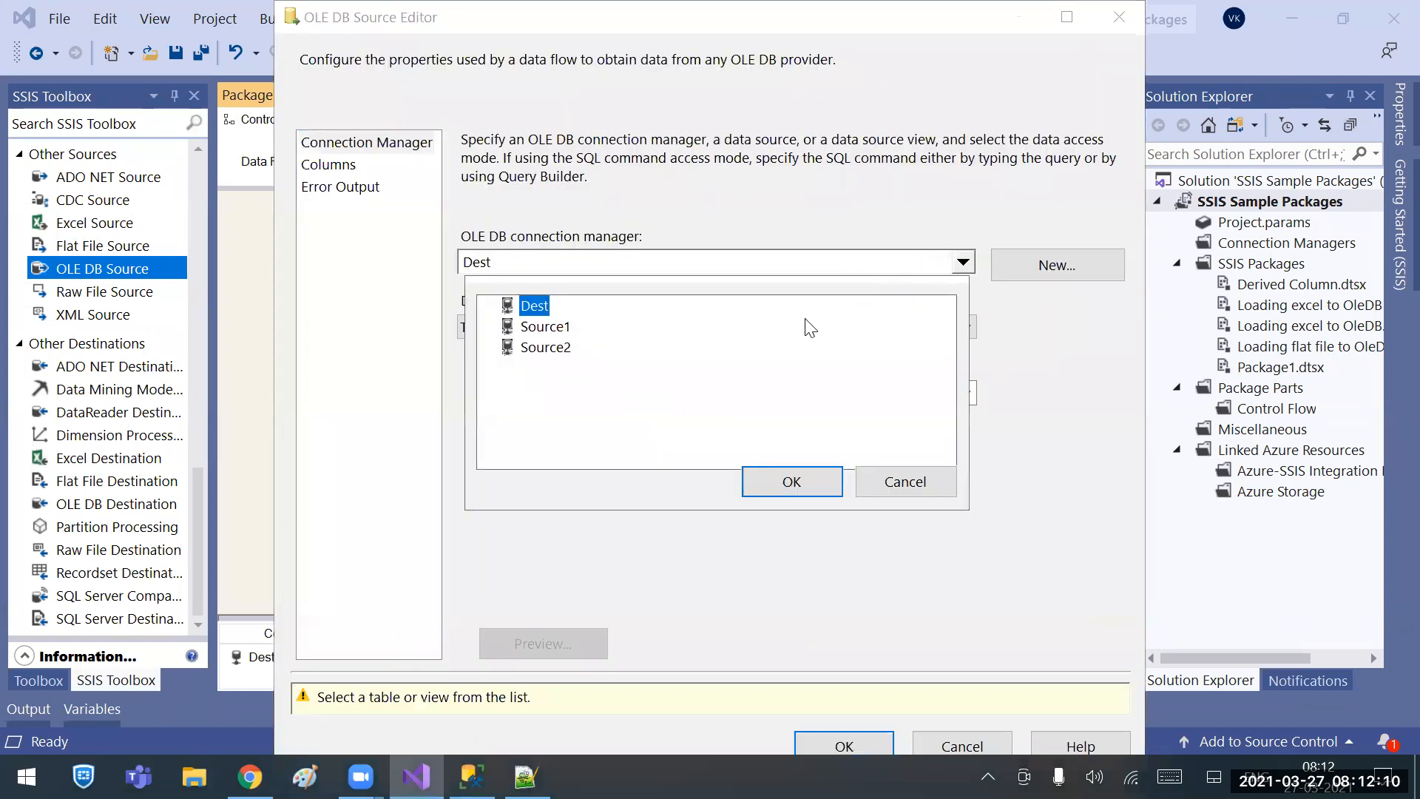
double_click(540, 347)
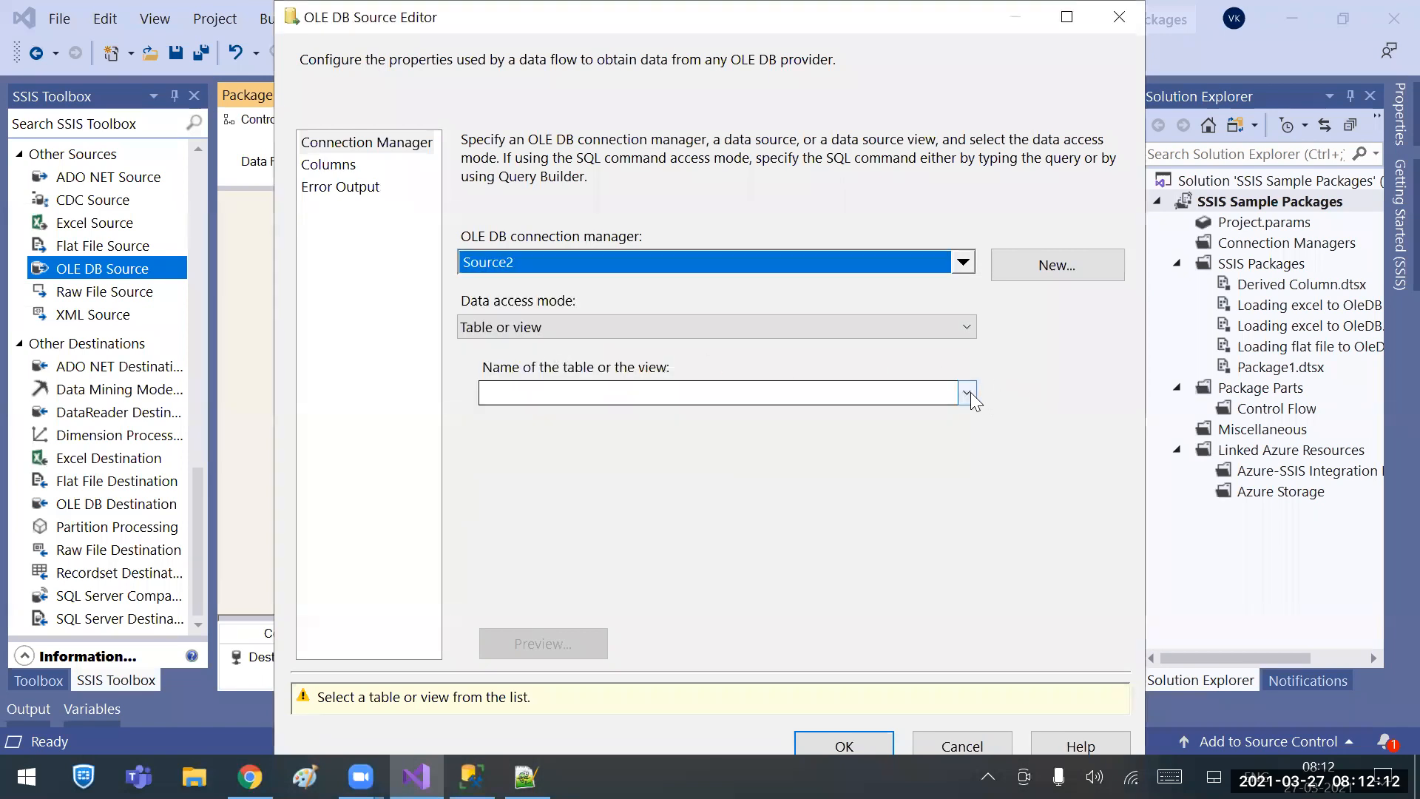
left_click(967, 392)
scroll(669, 686, "down", 3)
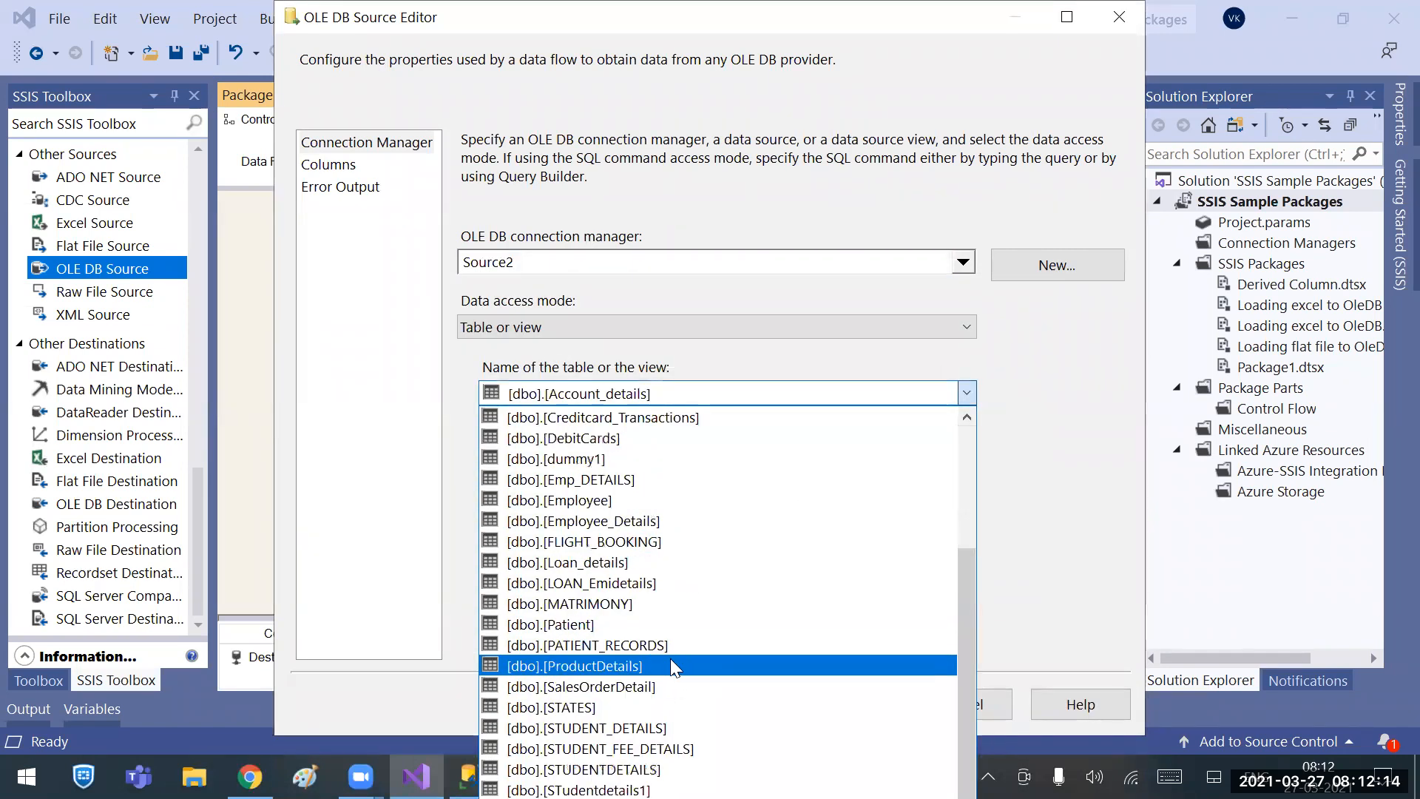
left_click(628, 687)
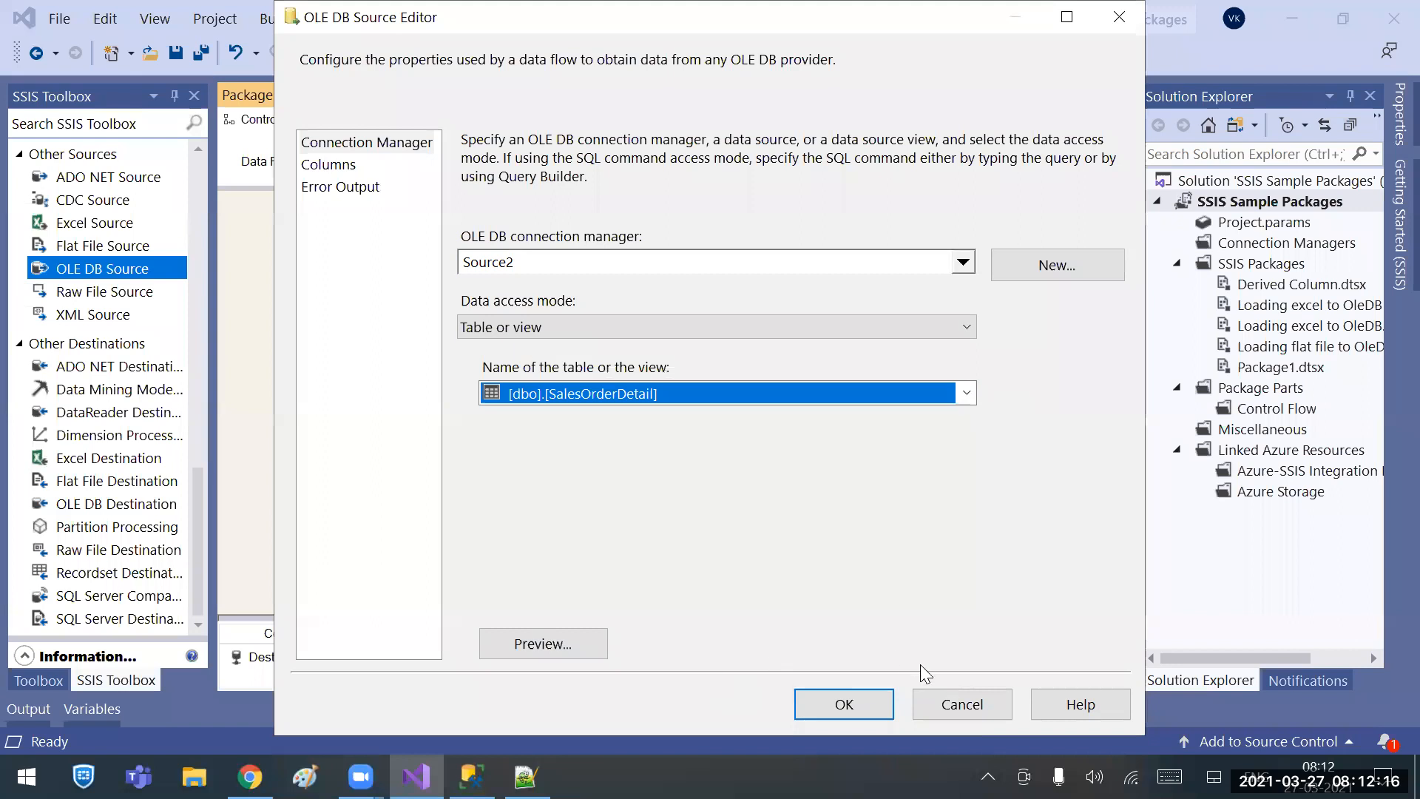
left_click(844, 703)
Try to connect the new OLE DB Source to the Merge transformation as a third input.
left_click_drag(957, 285, 590, 437)
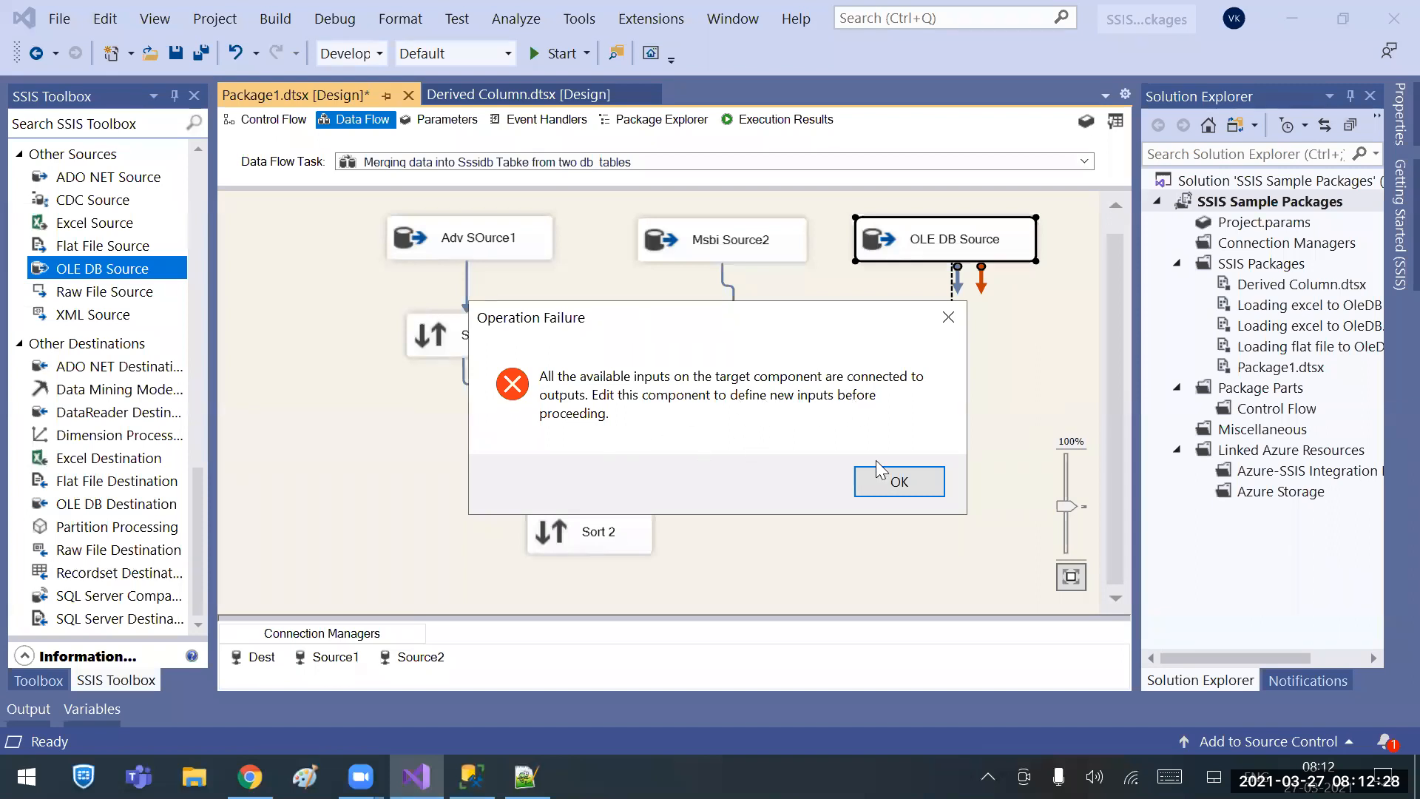
left_click(916, 491)
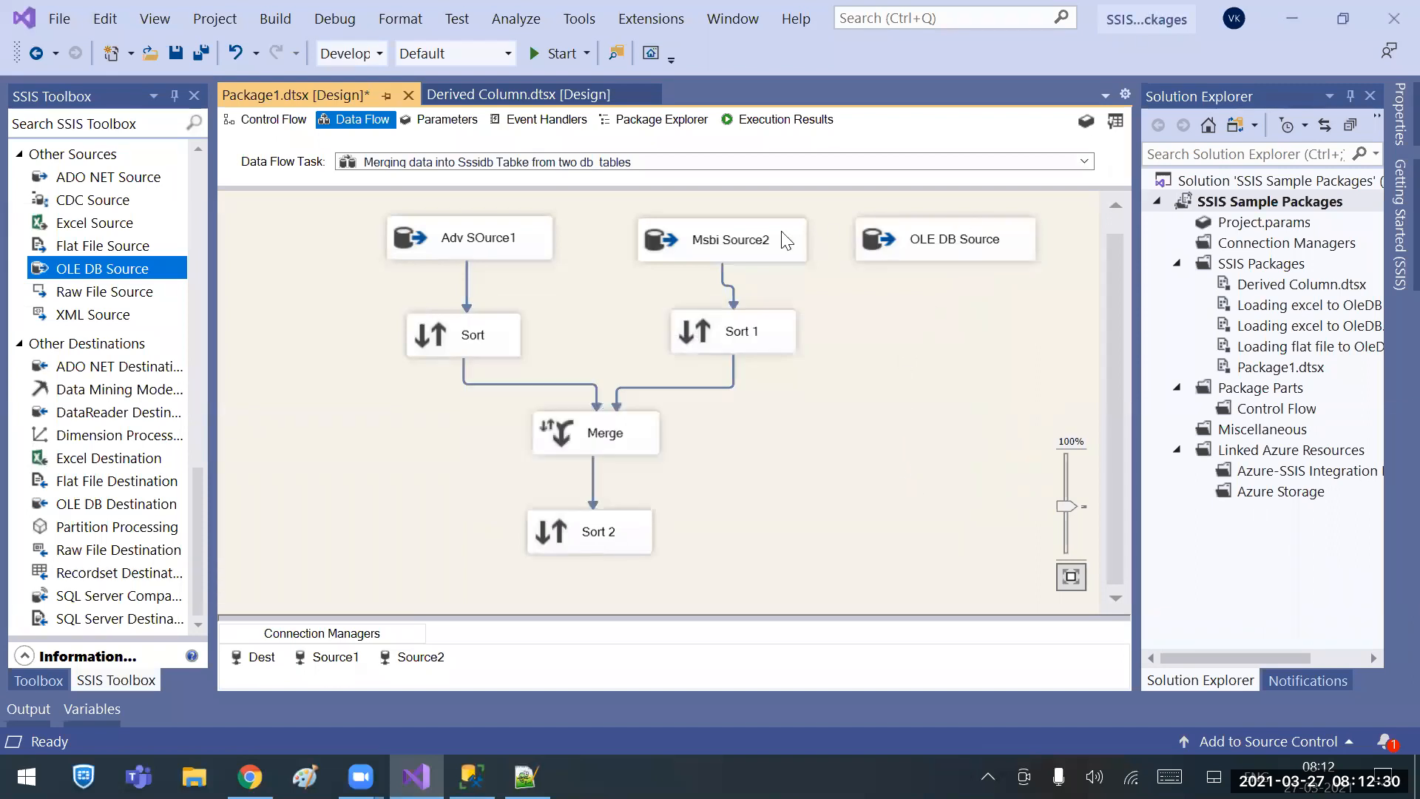
left_click(608, 433)
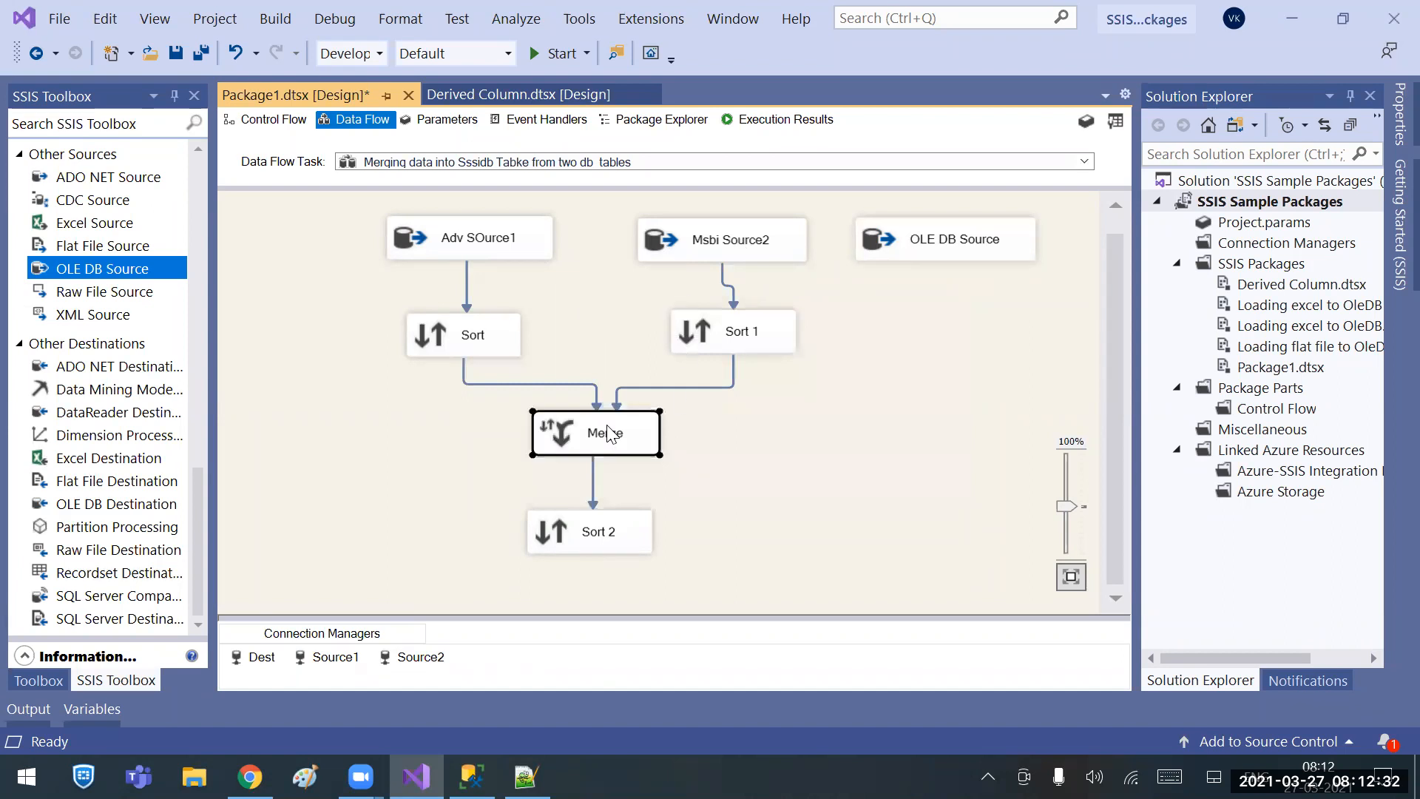
left_click(972, 244)
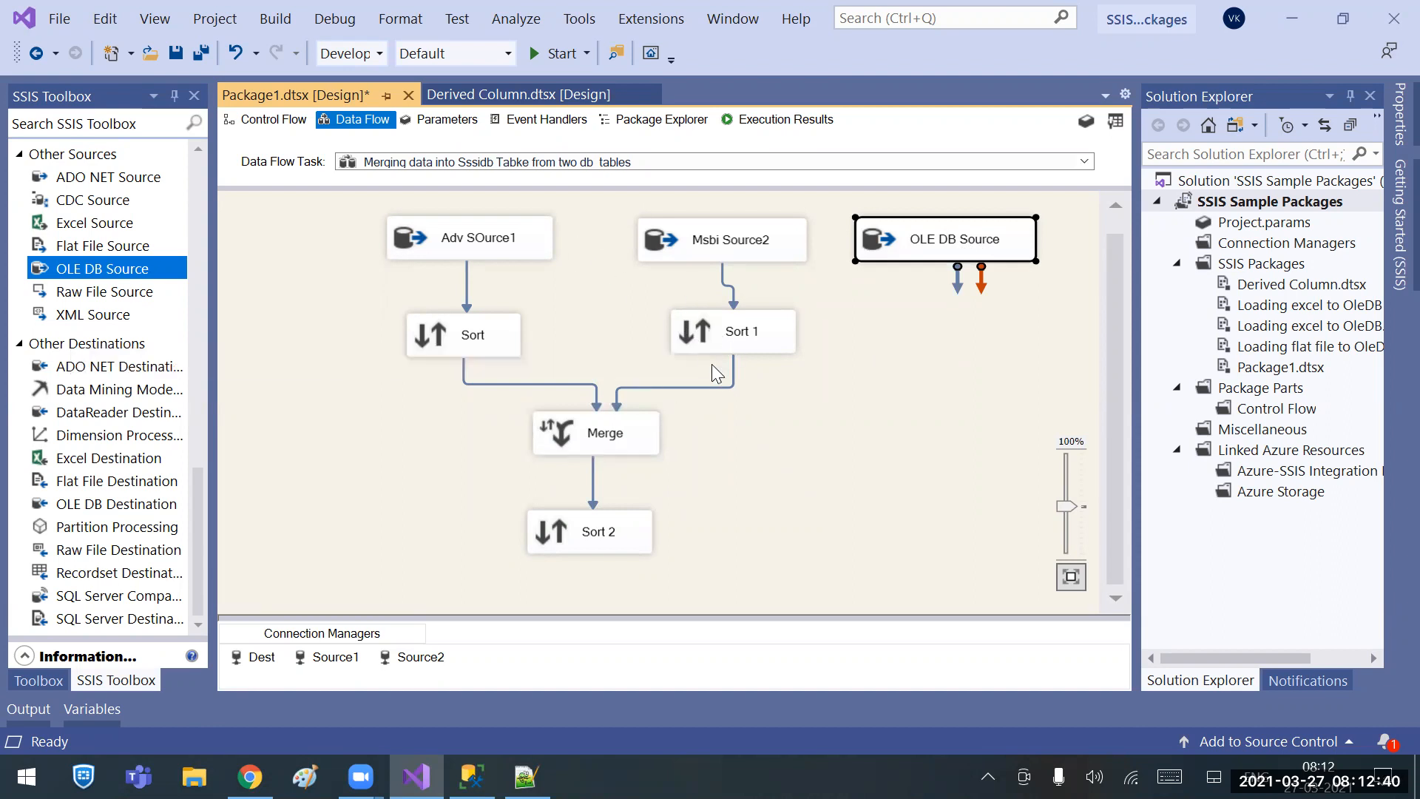
Replace the path from Sort 1 into Merge with a direct path from the new OLE DB Source.
left_click(729, 383)
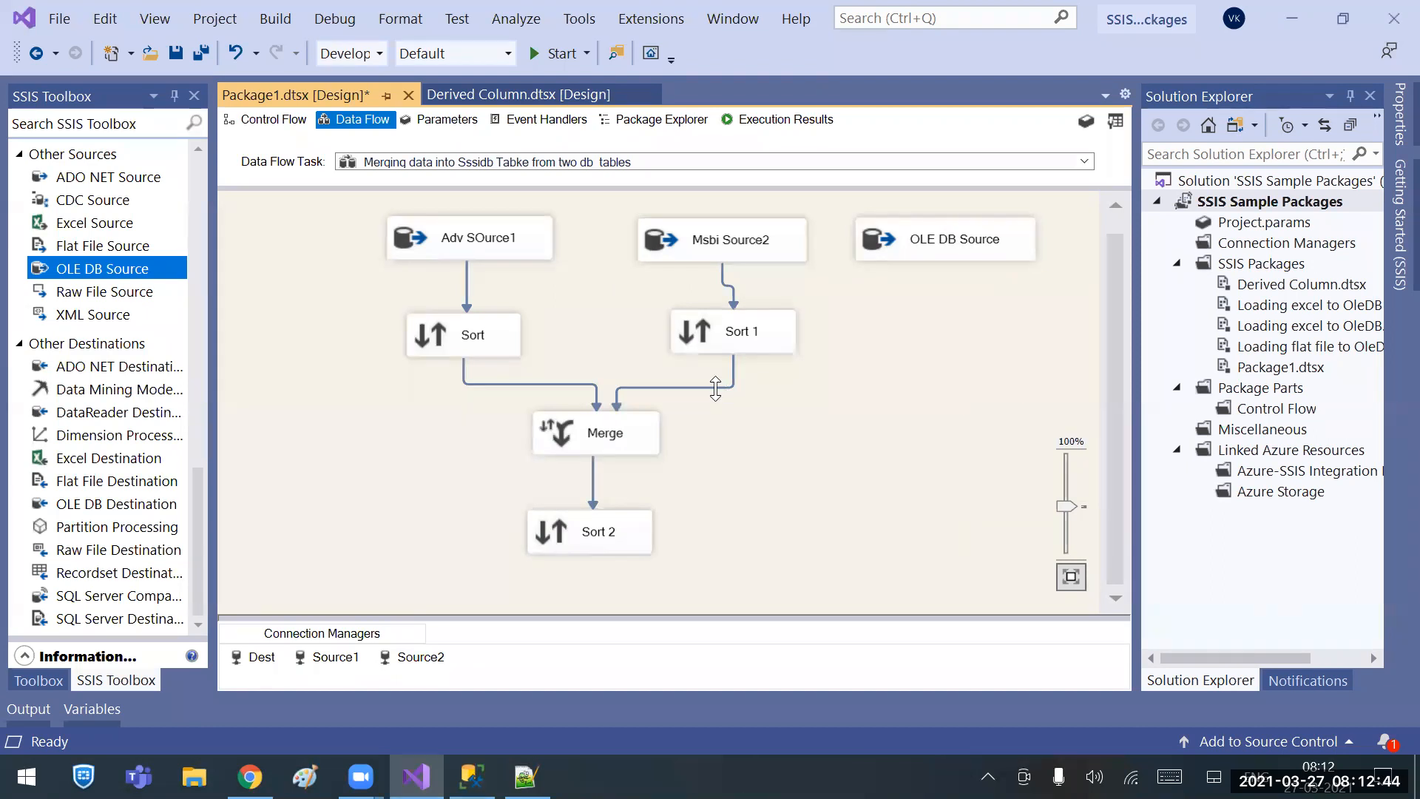
left_click(716, 385)
key("Delete")
left_click(932, 260)
left_click_drag(955, 283, 636, 436)
mouse_move(636, 432)
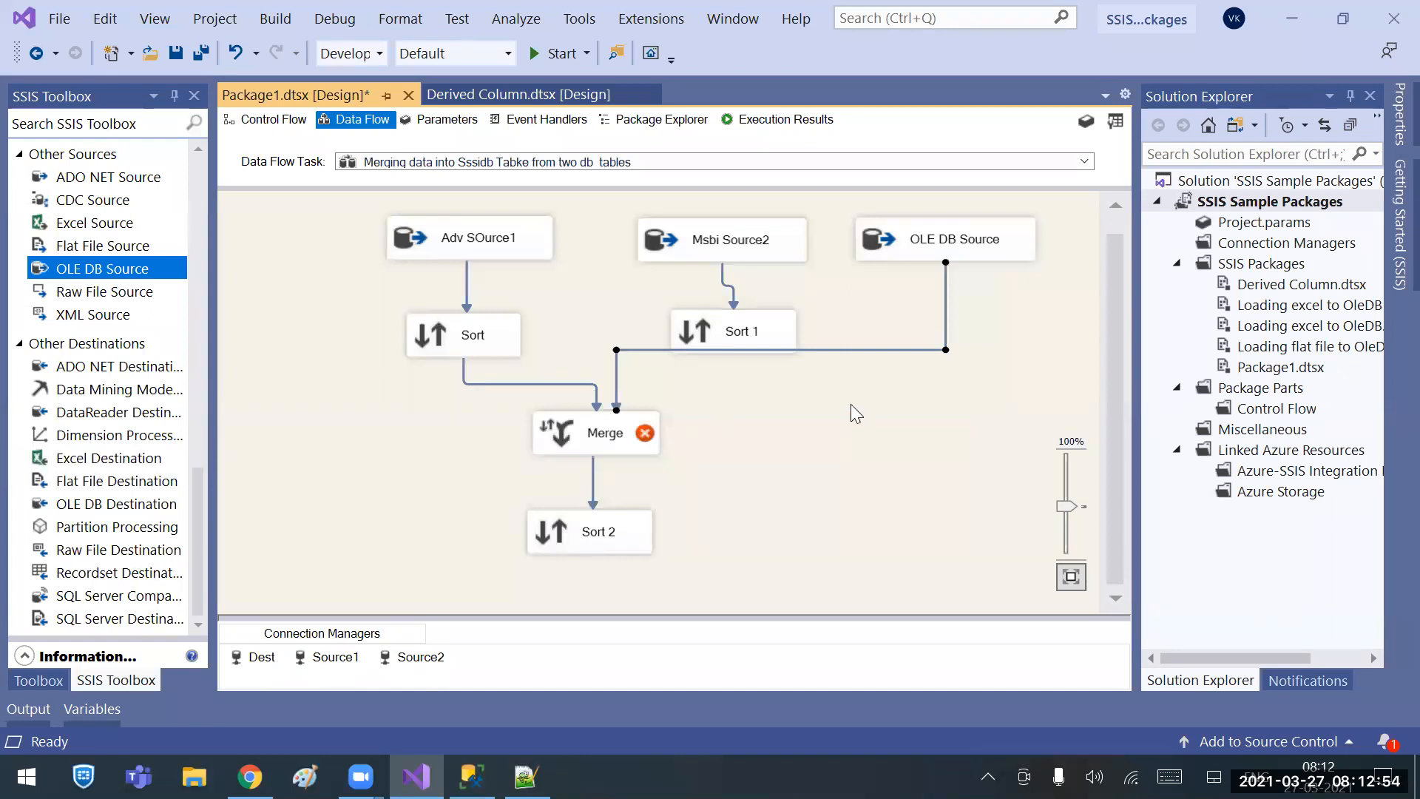
Remove the OLE DB Source path into Merge, restore the Sort 1 path and save the package.
key("Delete")
key("ctrl+z")
key("ctrl+s")
Delete the unconnected OLE DB Source from the data flow.
left_click(934, 256)
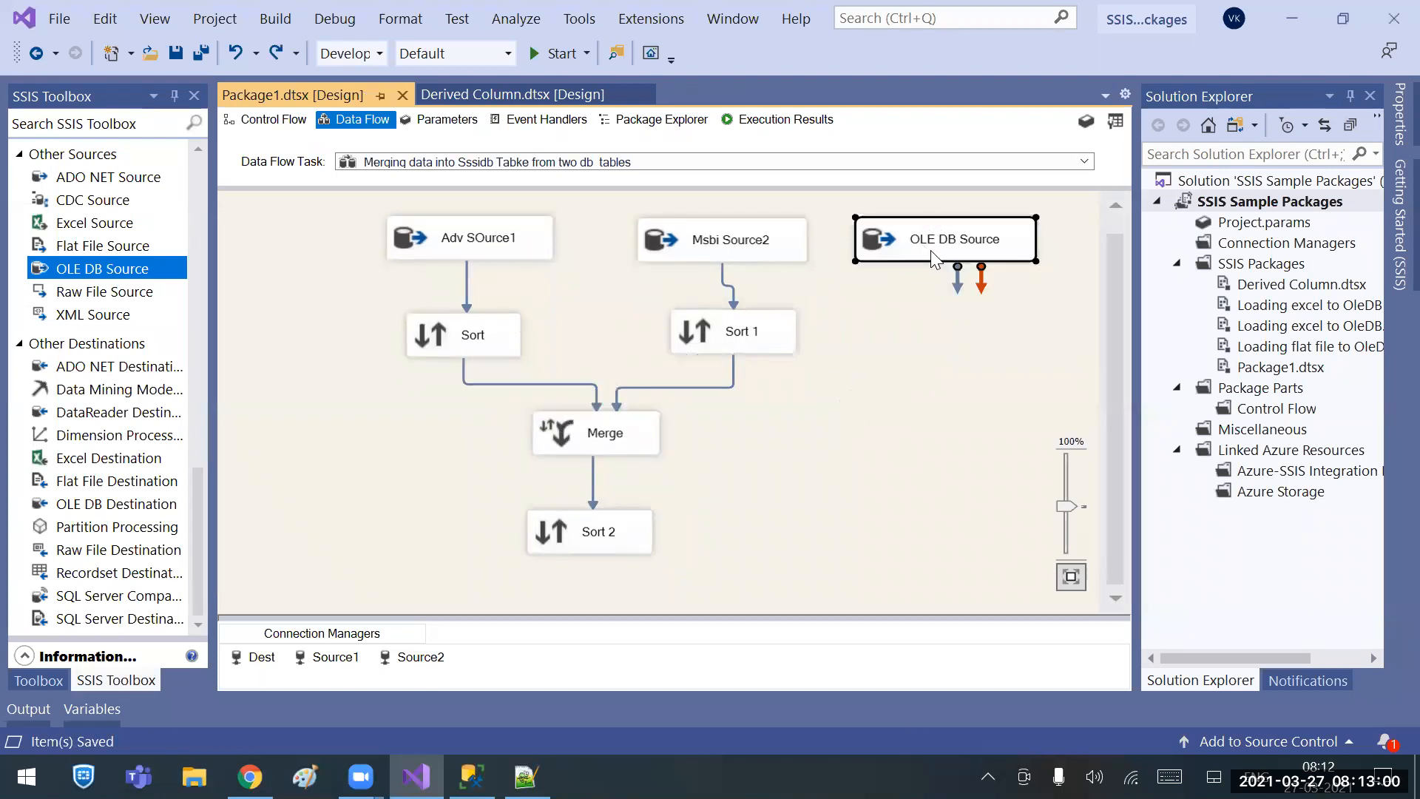
key("Delete")
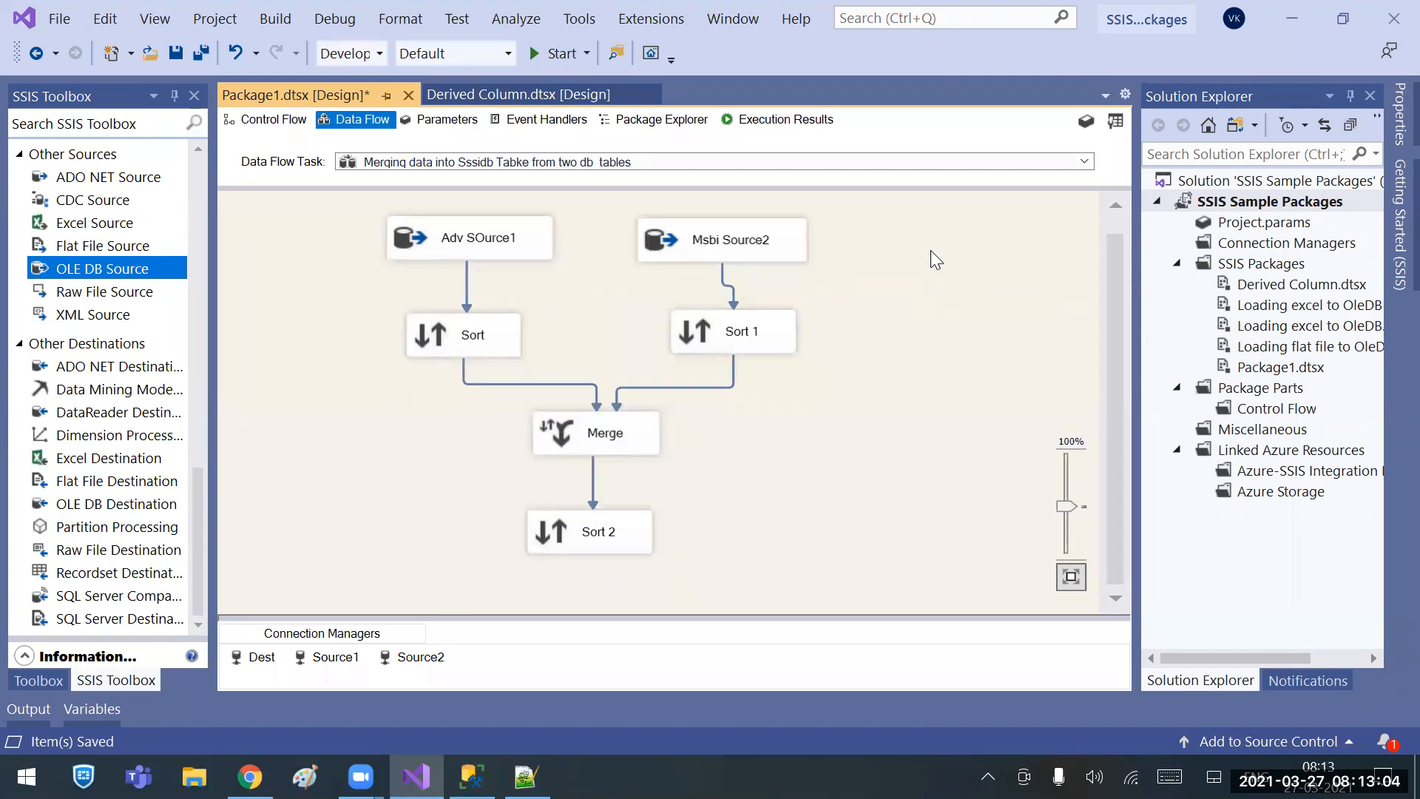
Locate the Union All transformation among the toolbox components as an alternative to Merge.
left_click(590, 446)
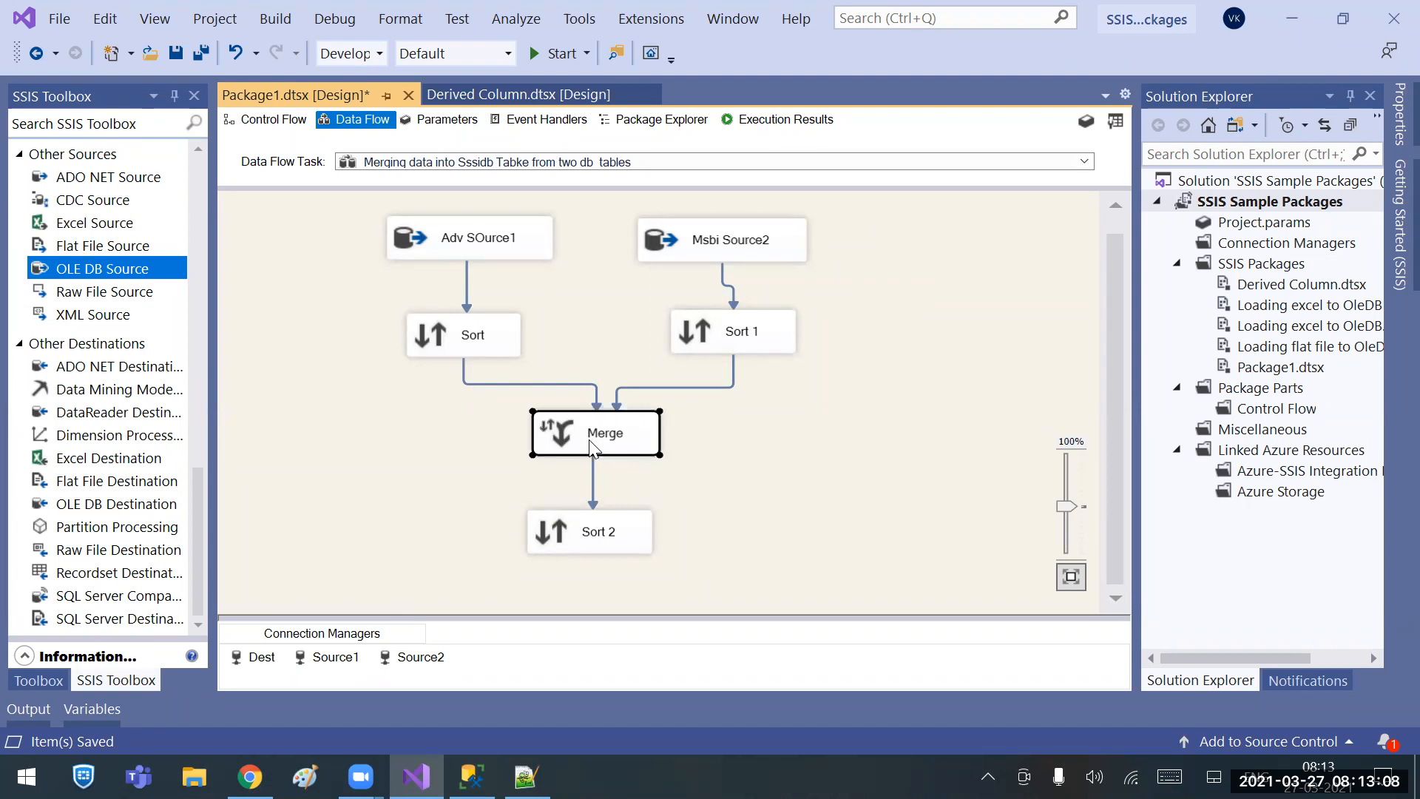
left_click_drag(204, 535, 199, 376)
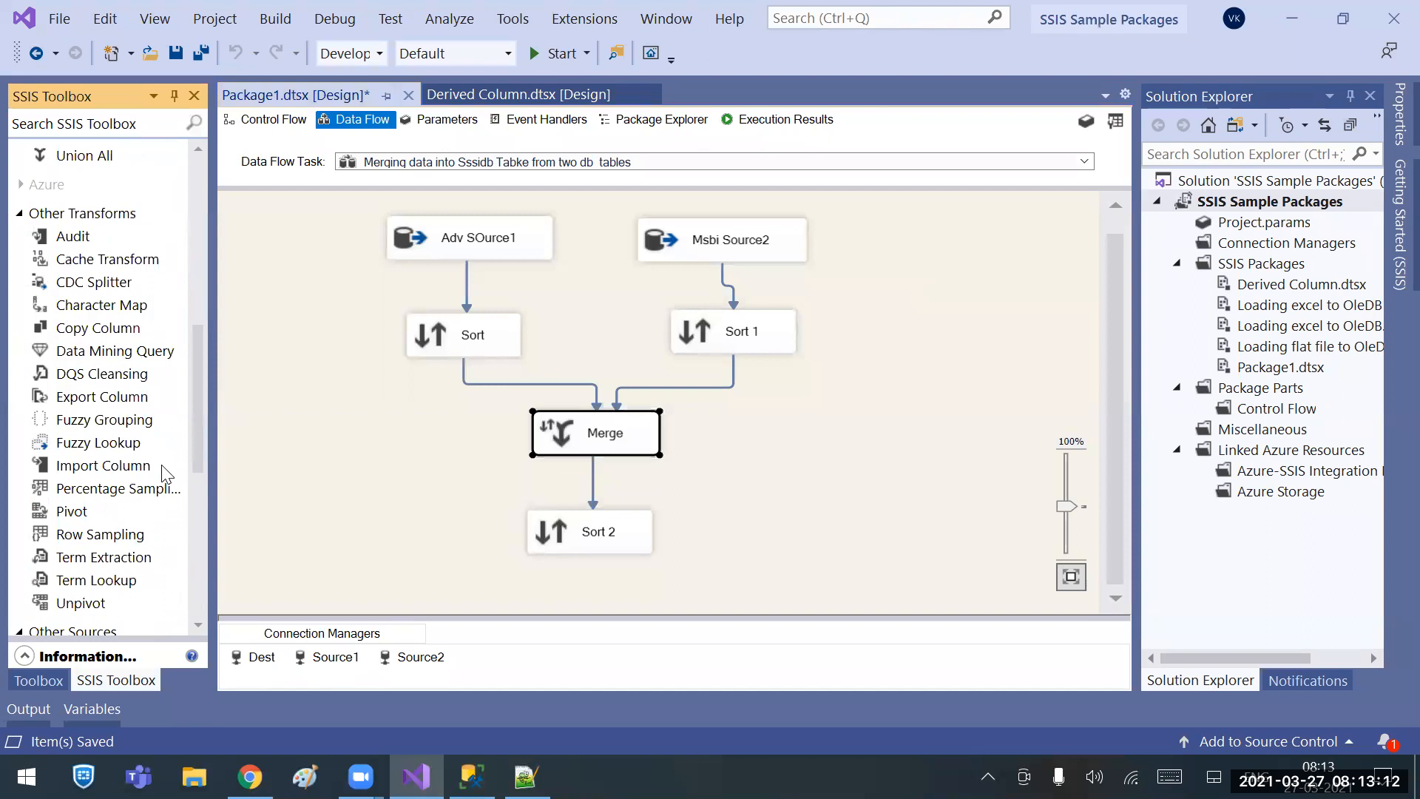
scroll(147, 362, "up", 4)
left_click(80, 421)
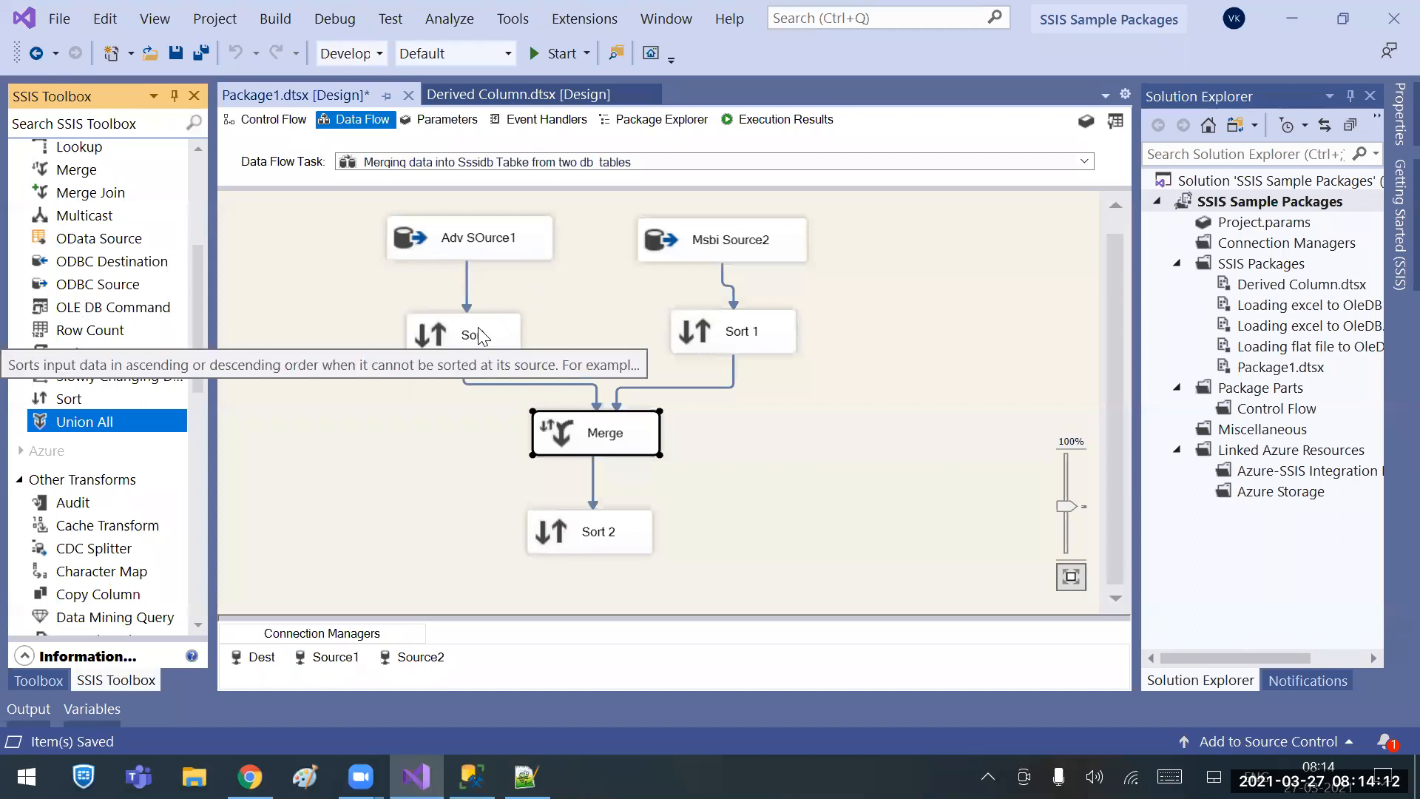
Review the roles of Sort, Sort 1, Merge and Sort 2 in the data flow.
left_click(455, 317)
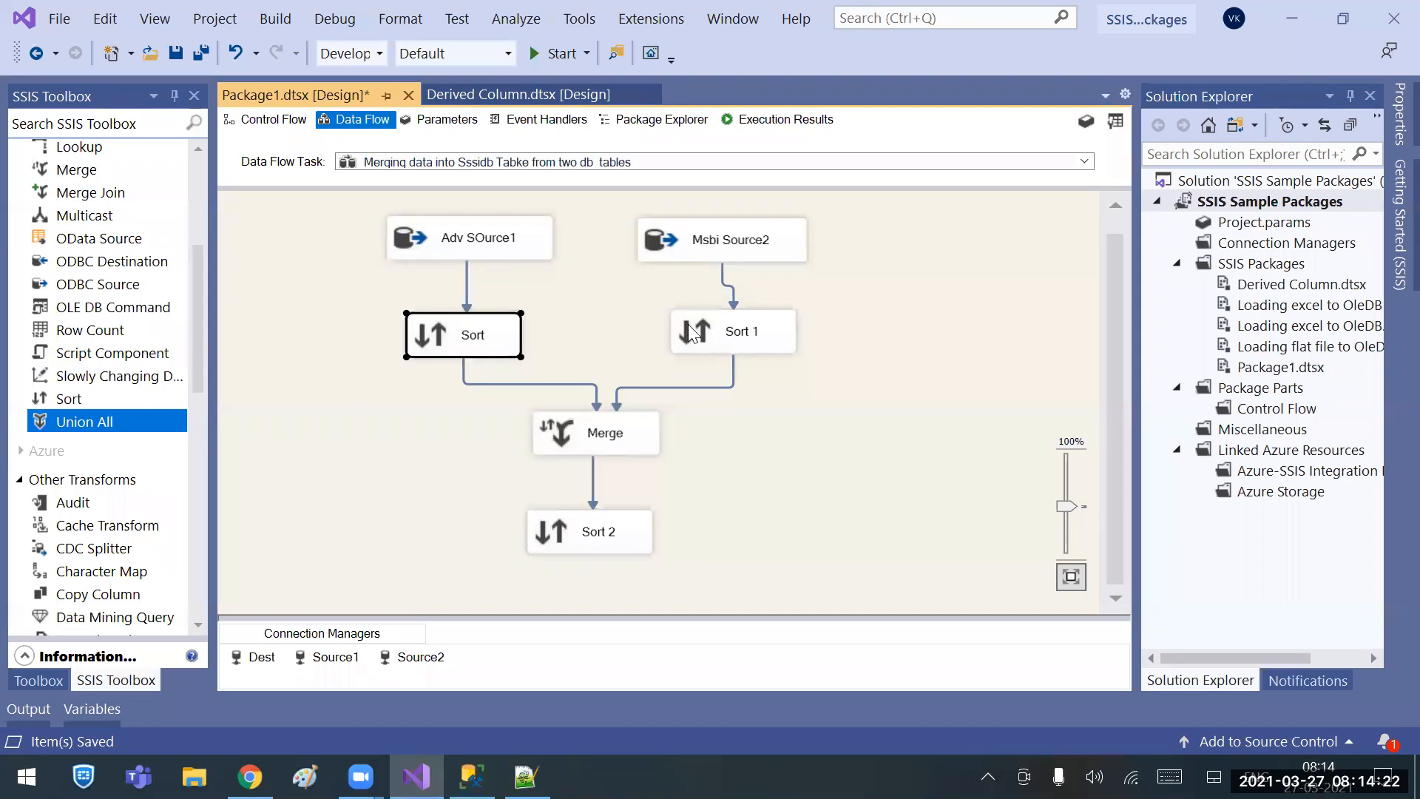
left_click(747, 329)
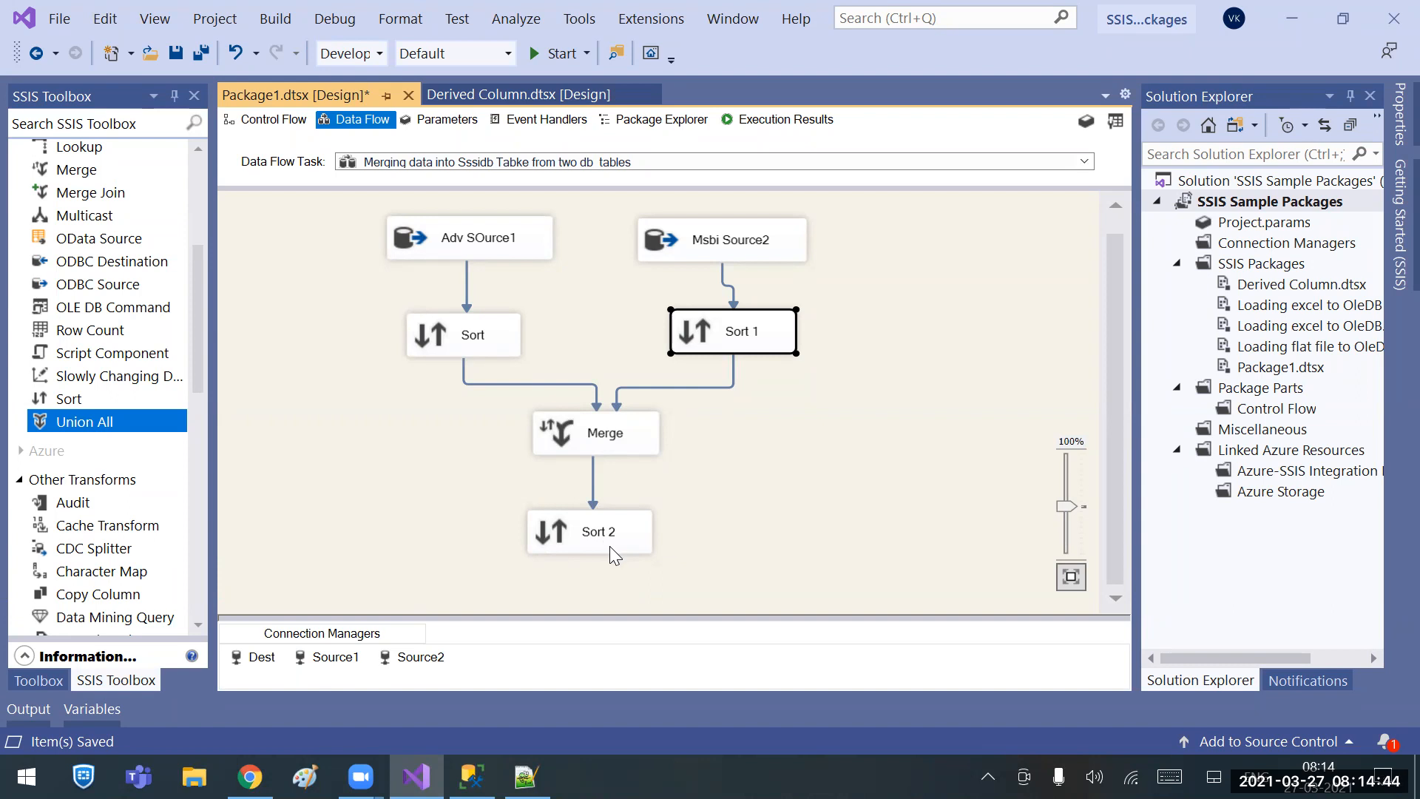
left_click(623, 439)
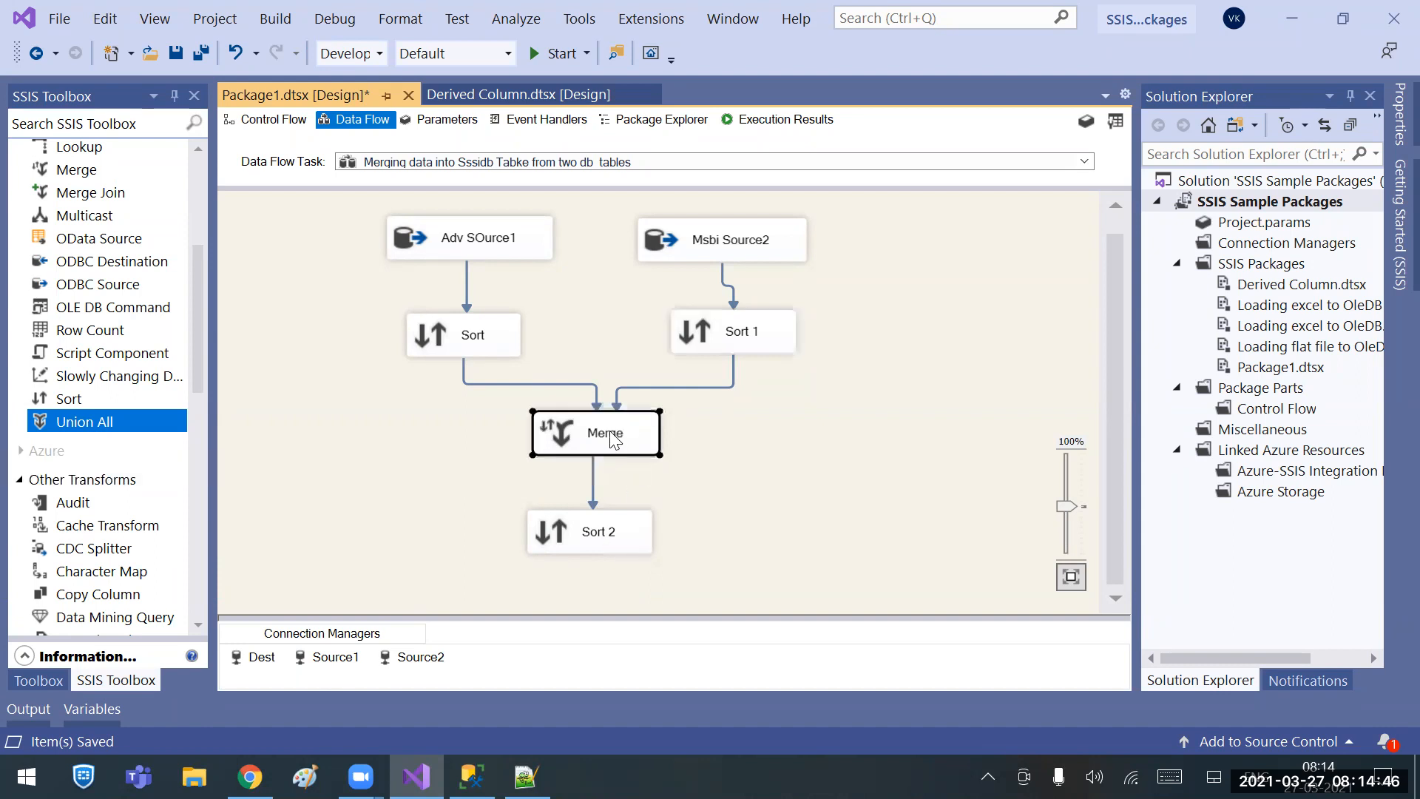
left_click(613, 530)
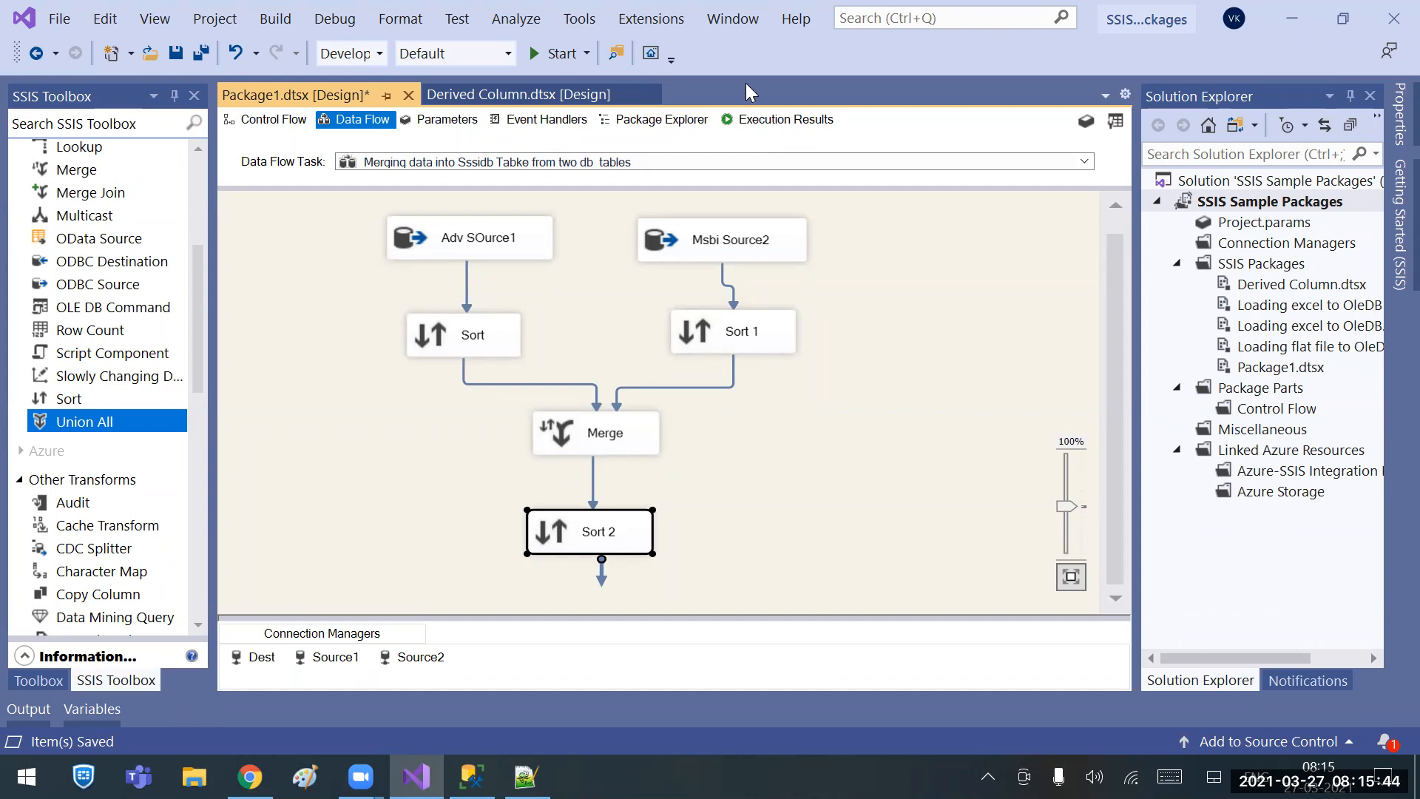
left_click(614, 301)
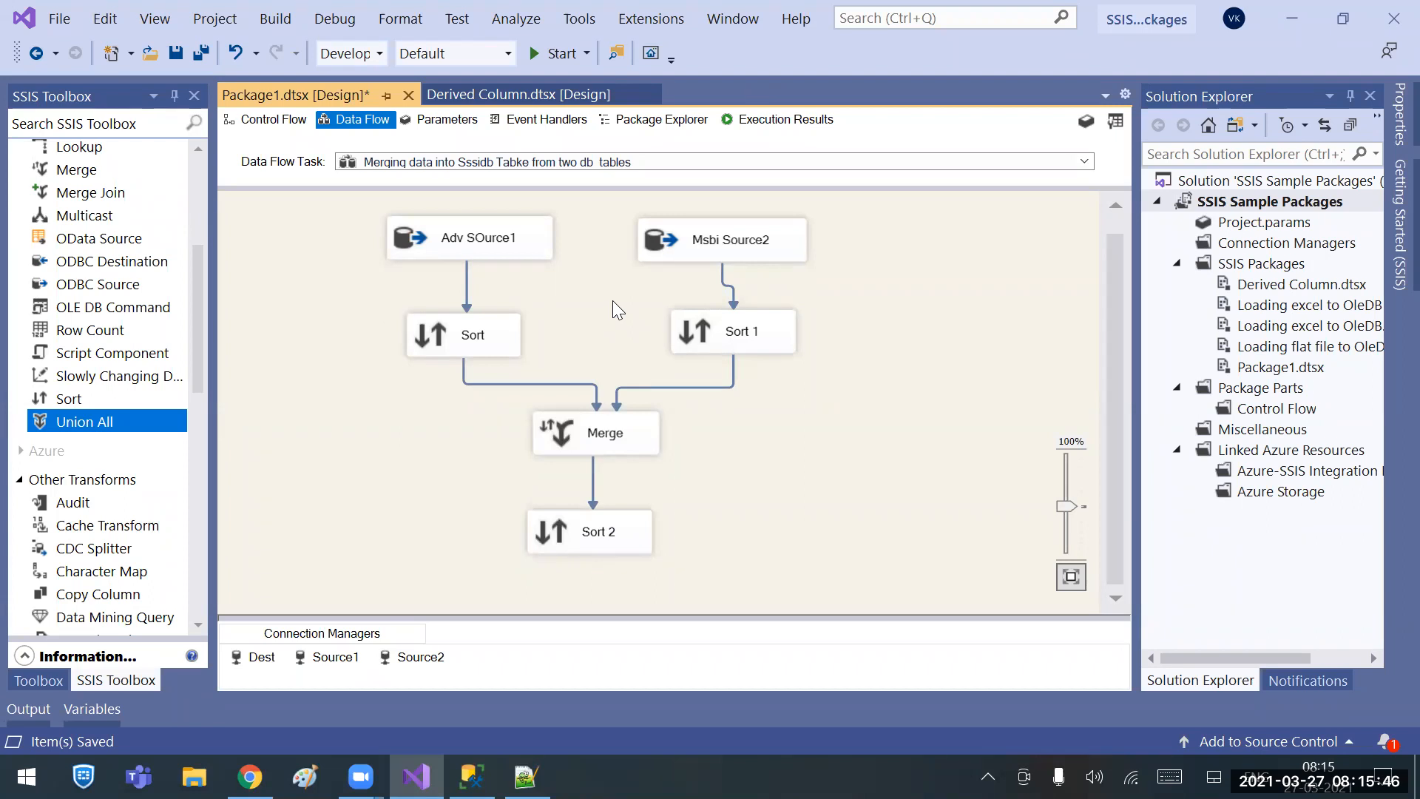
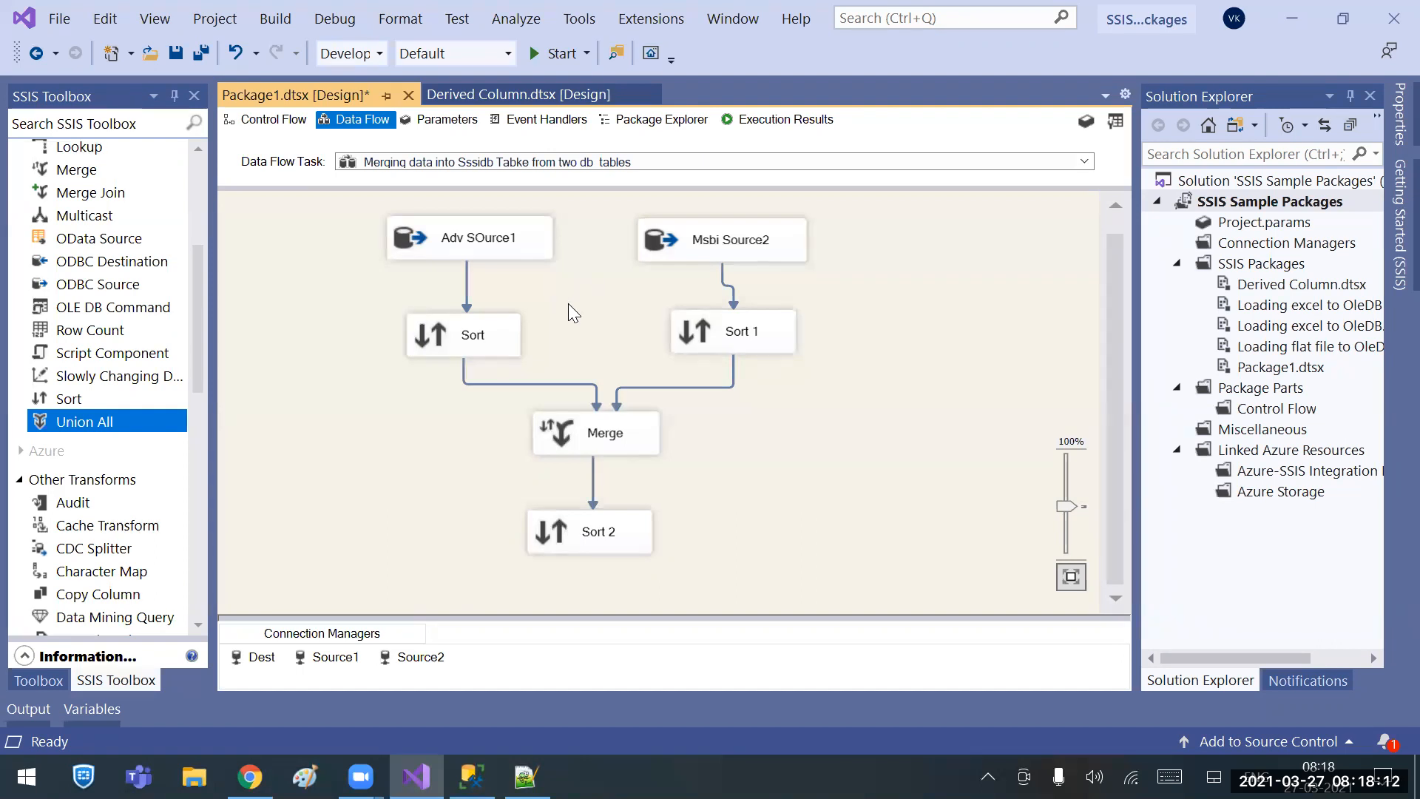
left_click(584, 438)
mouse_move(380, 286)
left_mouse_down()
mouse_move(624, 399)
mouse_move(858, 404)
mouse_move(859, 376)
mouse_move(388, 290)
left_mouse_up()
left_click(855, 376)
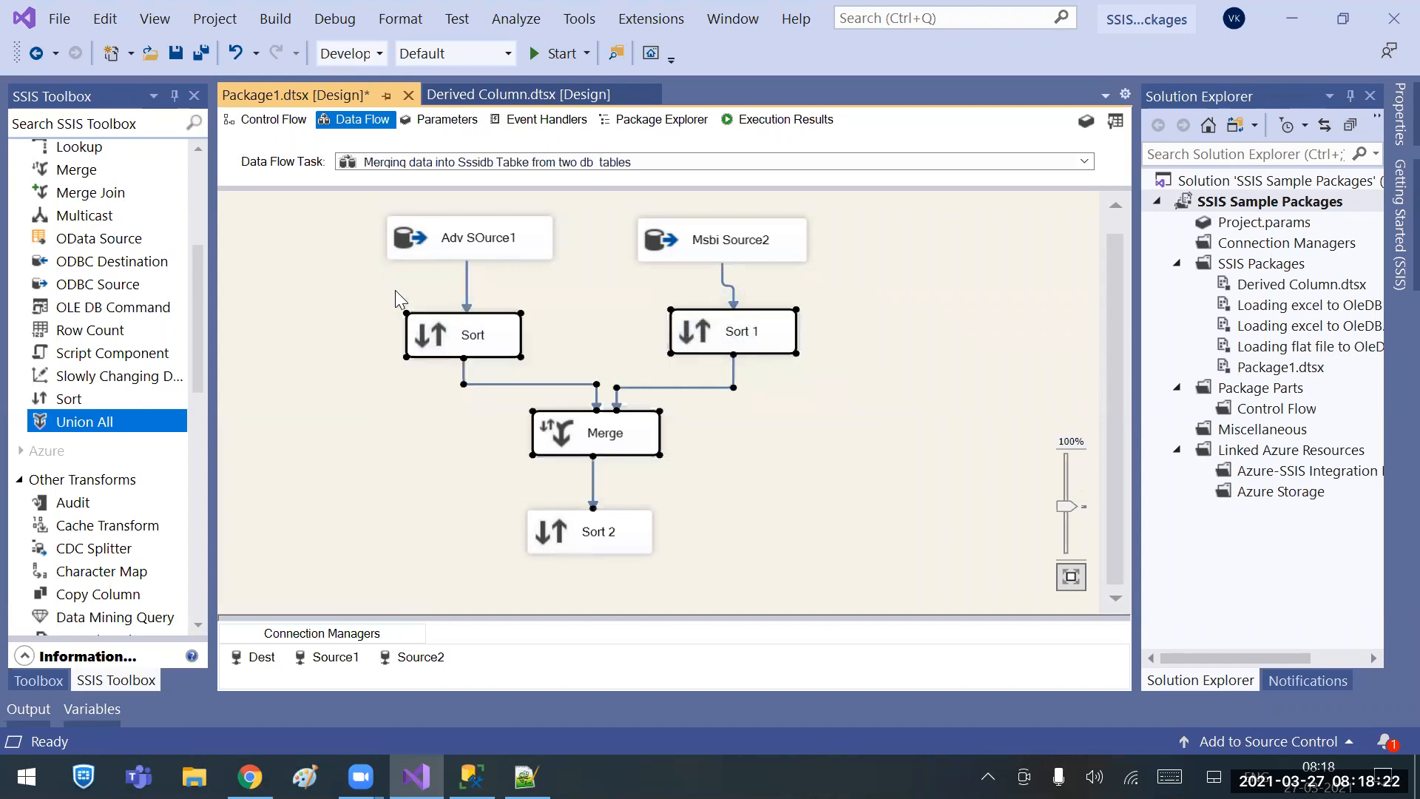
left_click(450, 437)
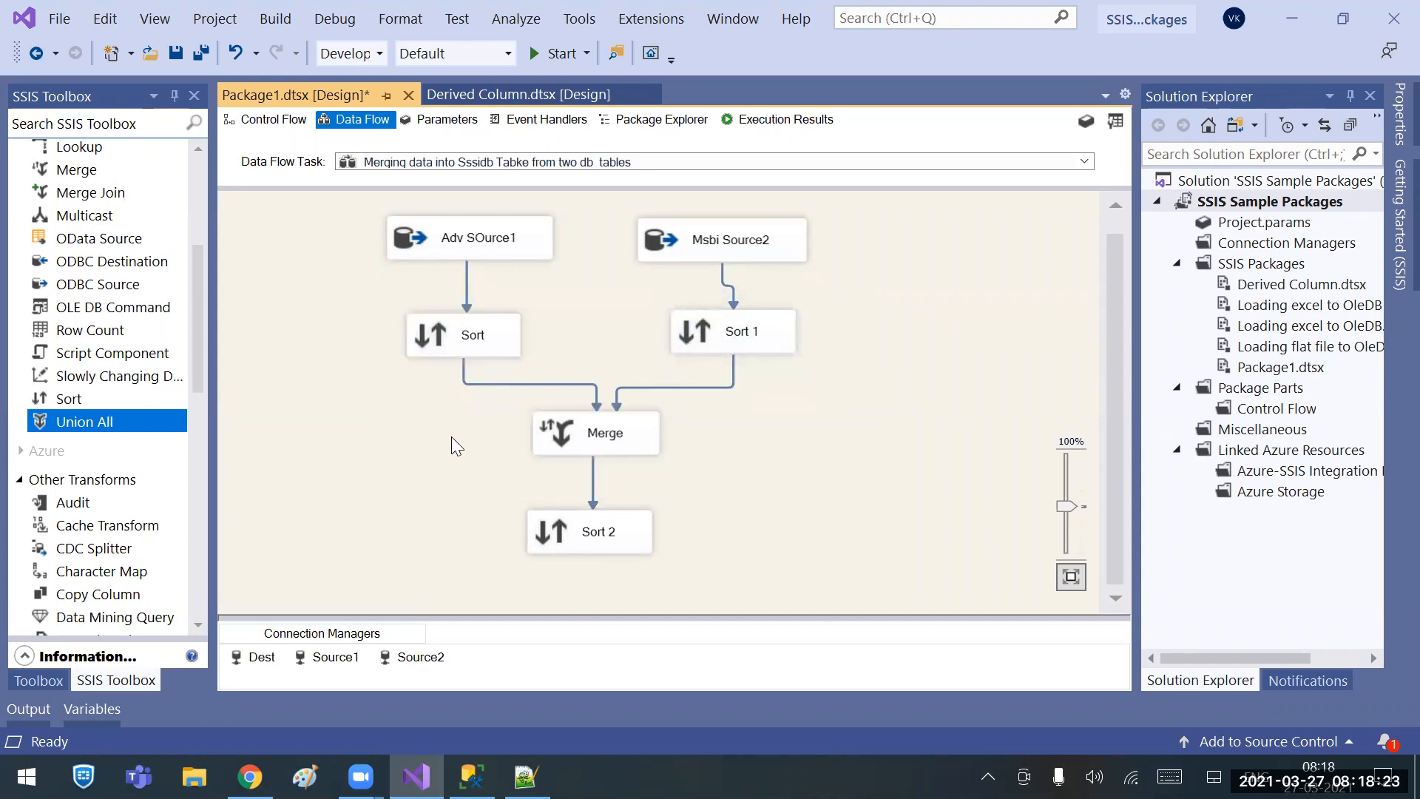
Delete the Sort and Sort 1 transformations between the two sources and Merge.
right_click(488, 329)
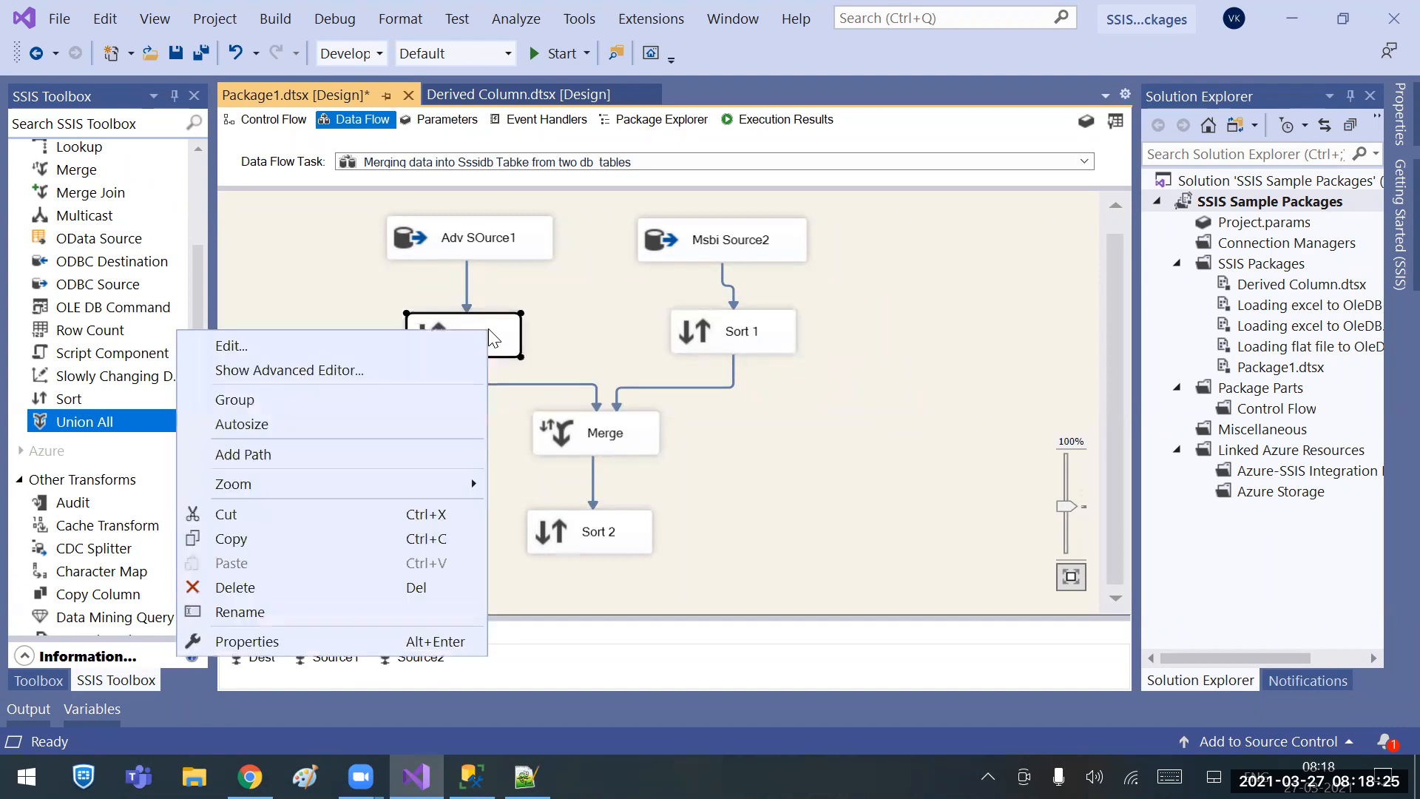
left_click(241, 586)
right_click(747, 321)
left_click(484, 584)
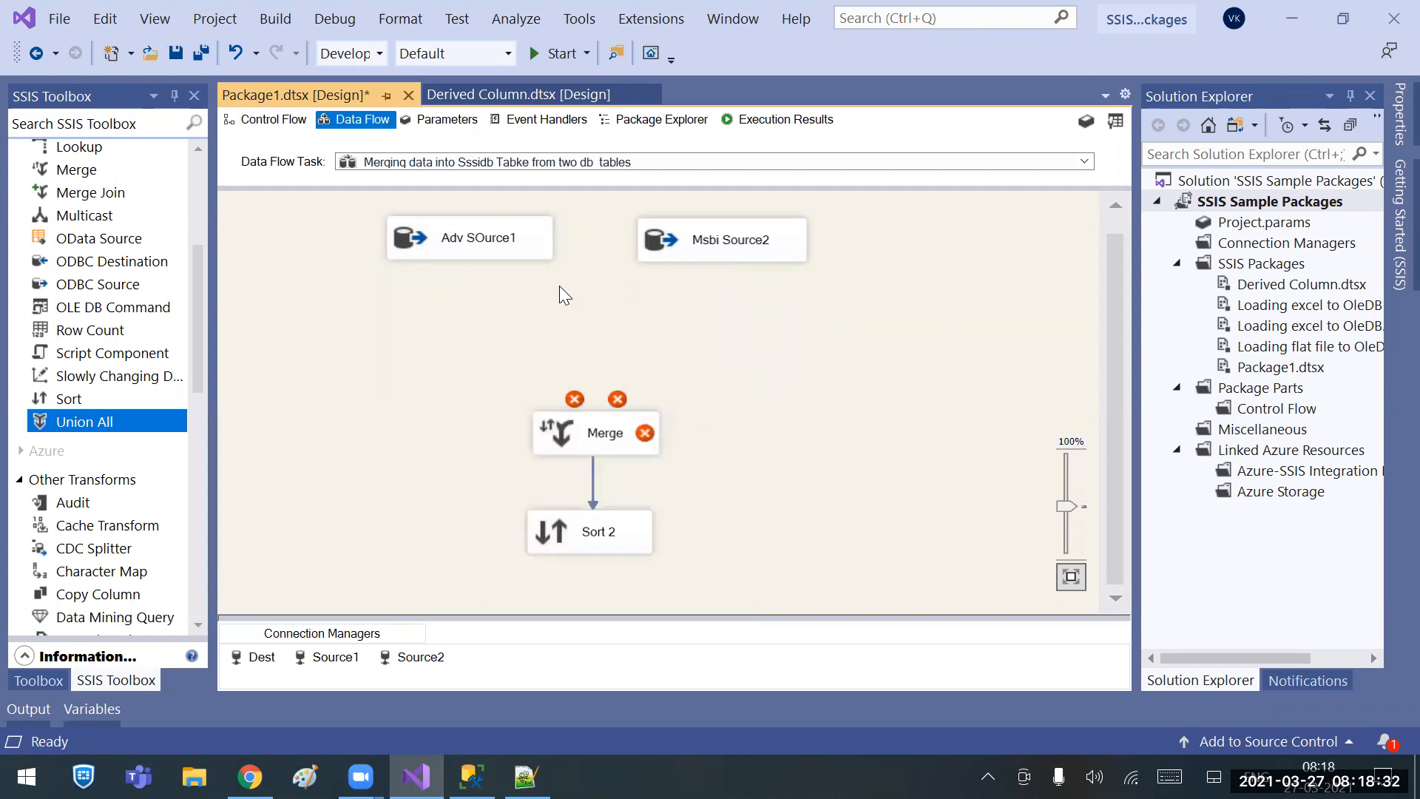
right_click(481, 237)
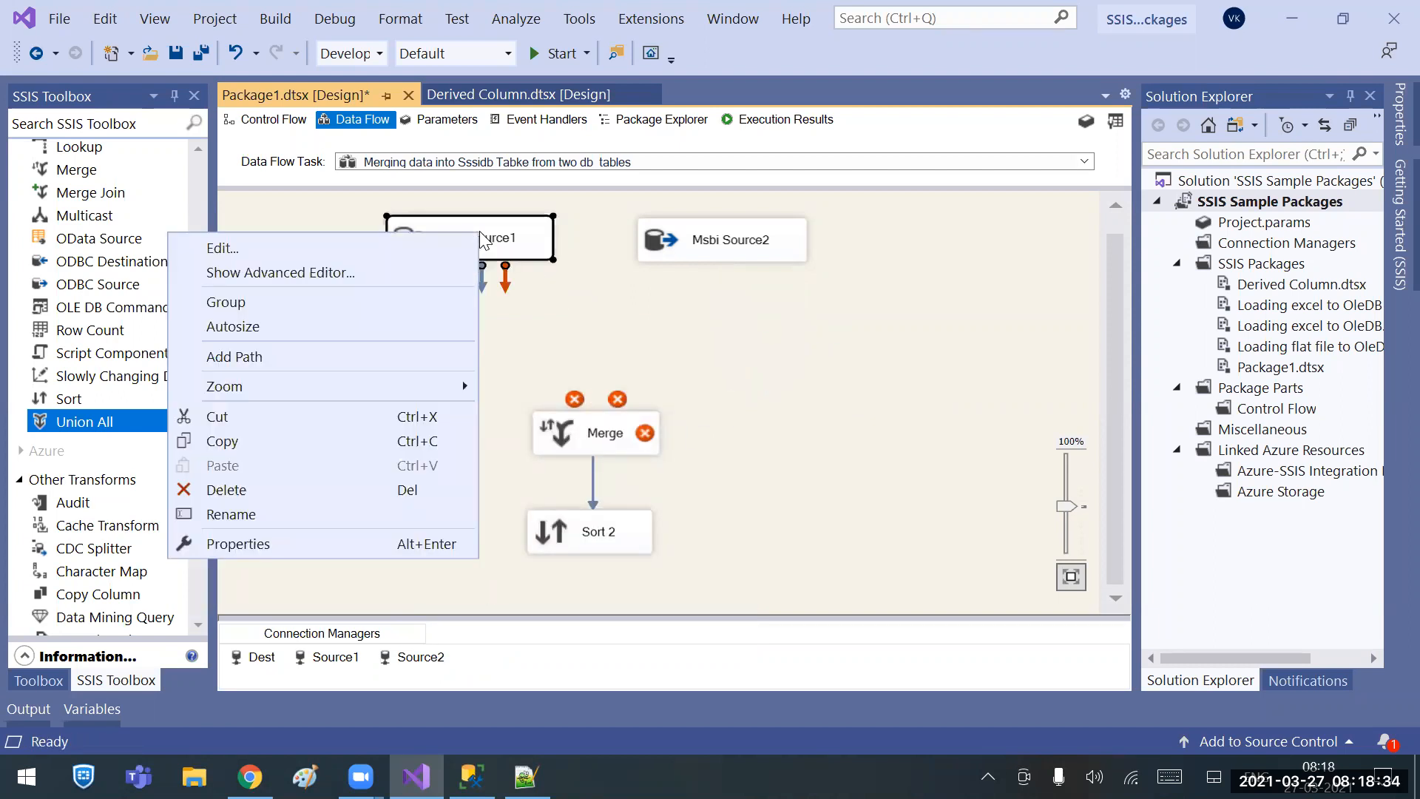
left_click(517, 326)
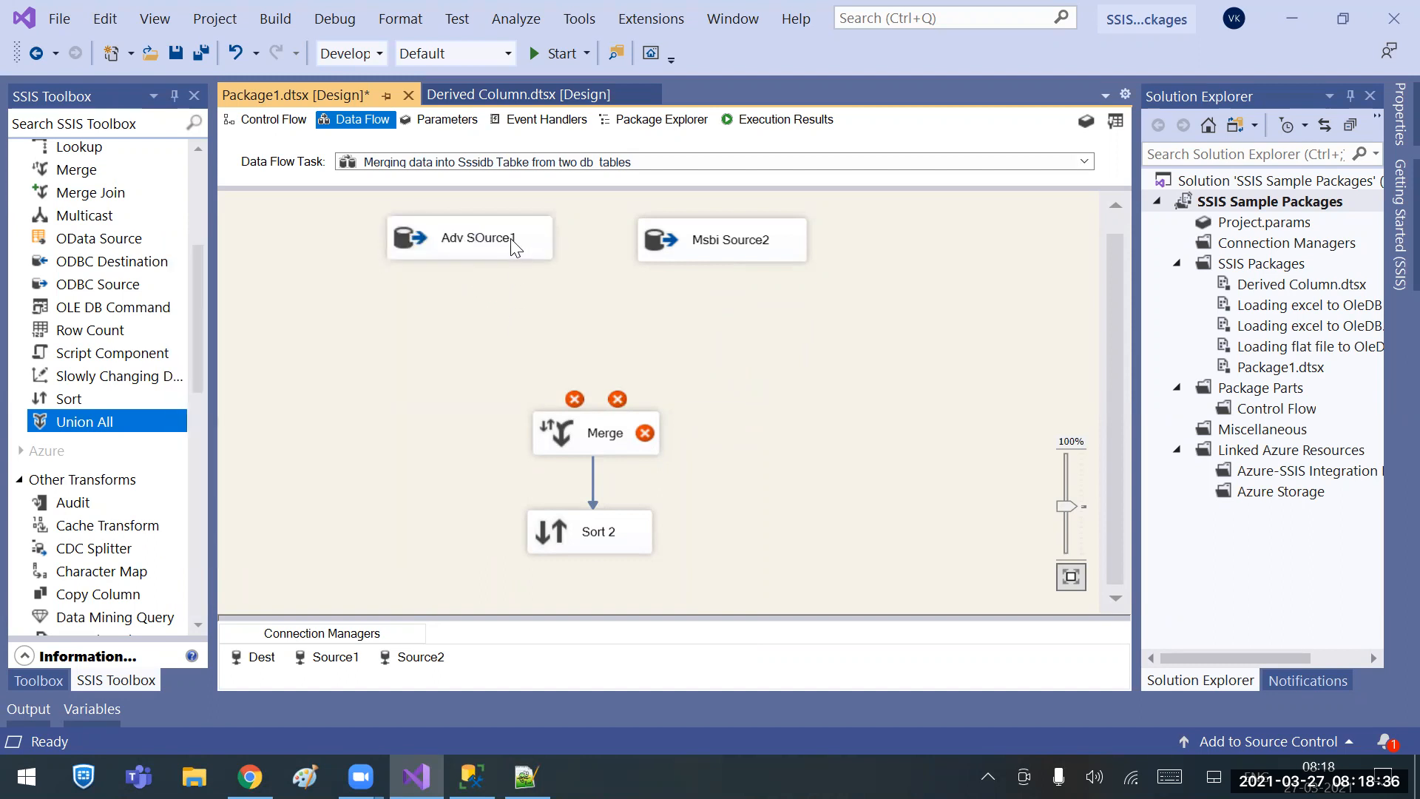
Open the advanced editor for Adv SOurce1 and bring up its input and output properties.
left_click(516, 246)
left_click(752, 253)
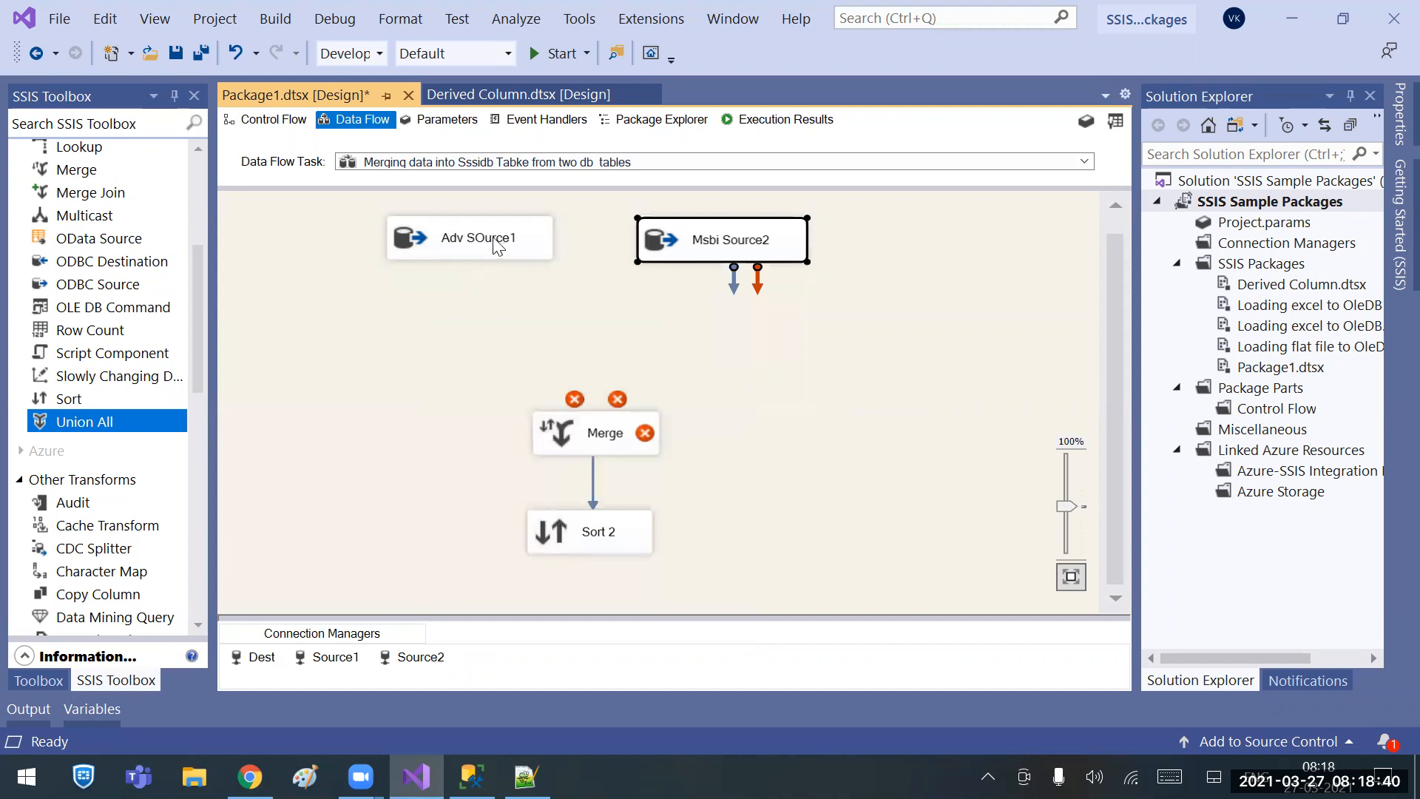
right_click(451, 231)
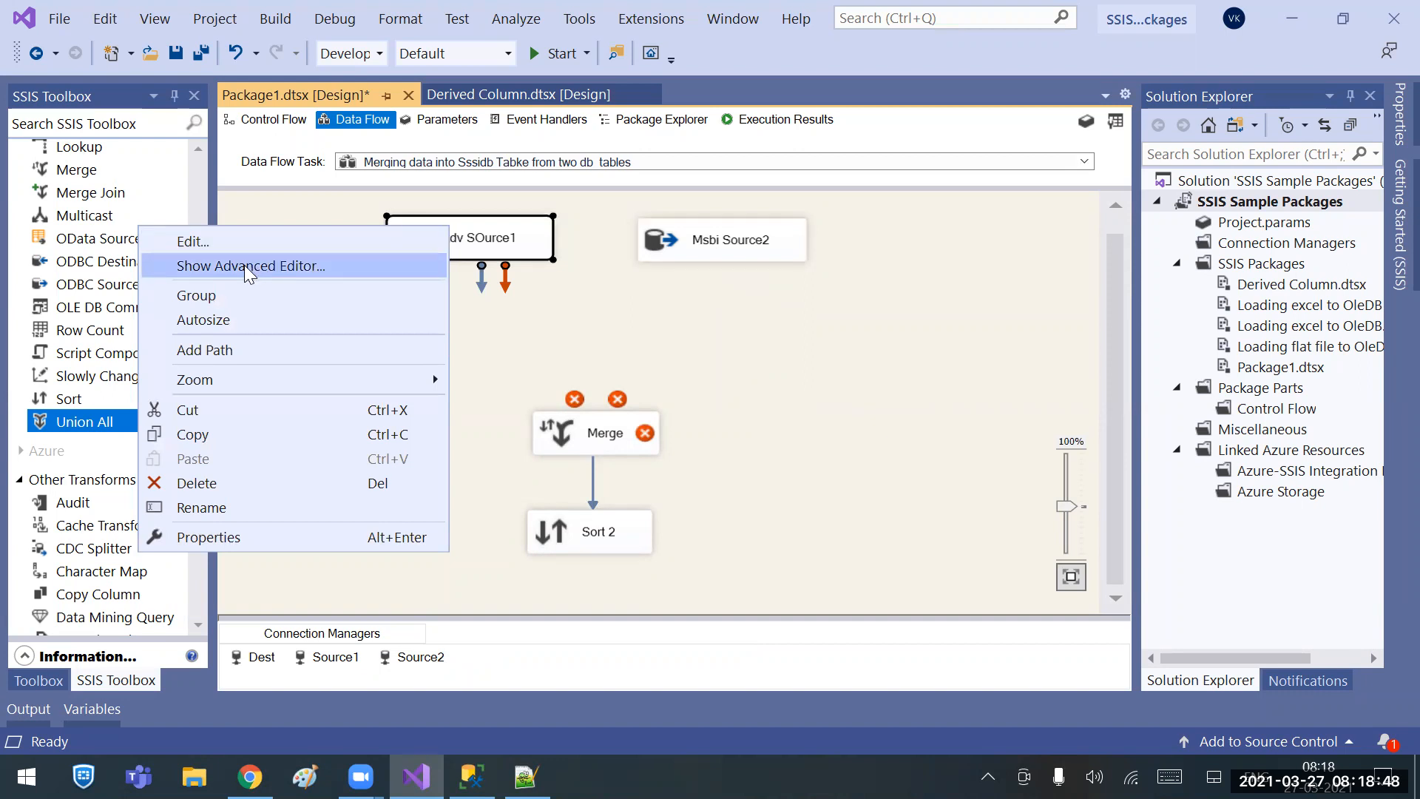
left_click(301, 265)
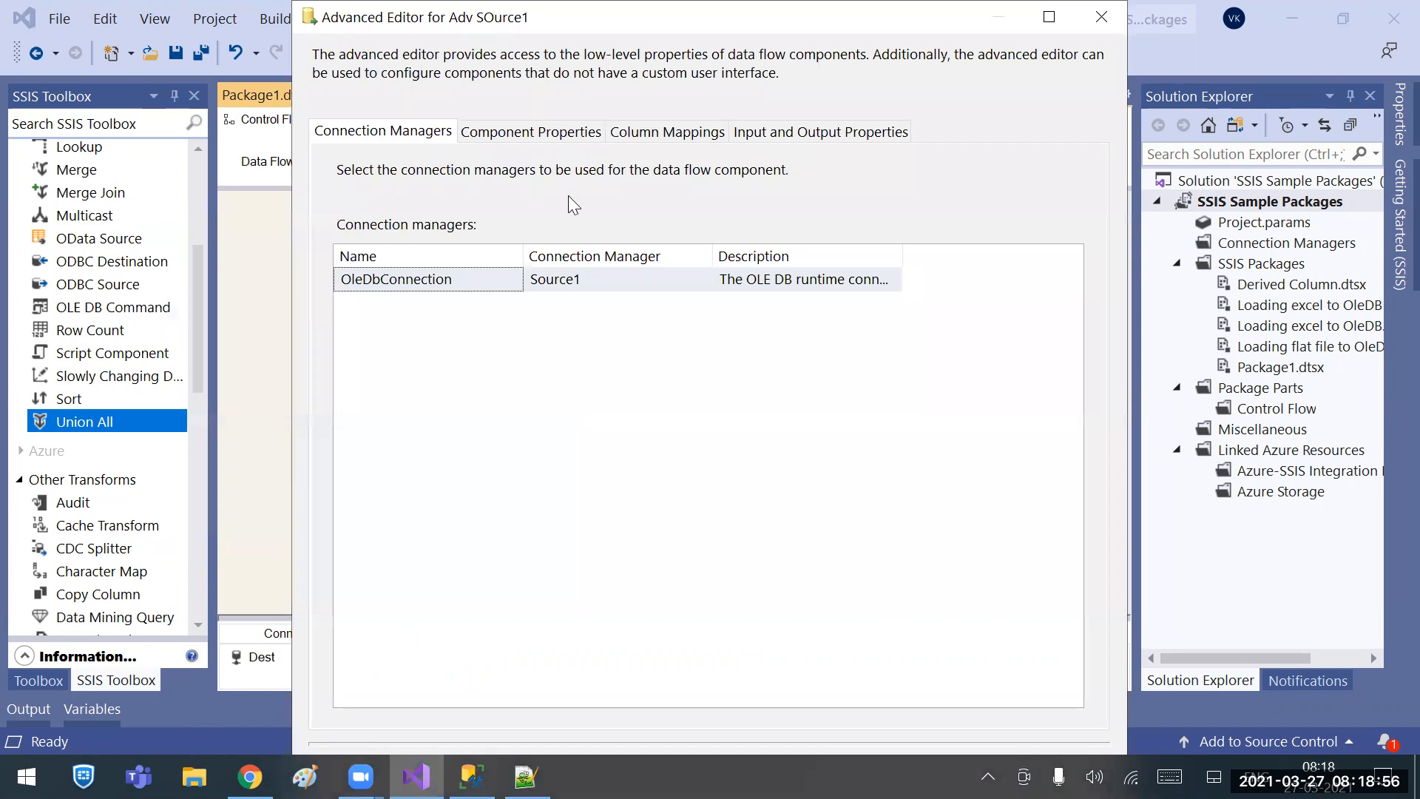
left_click(538, 134)
left_click(686, 139)
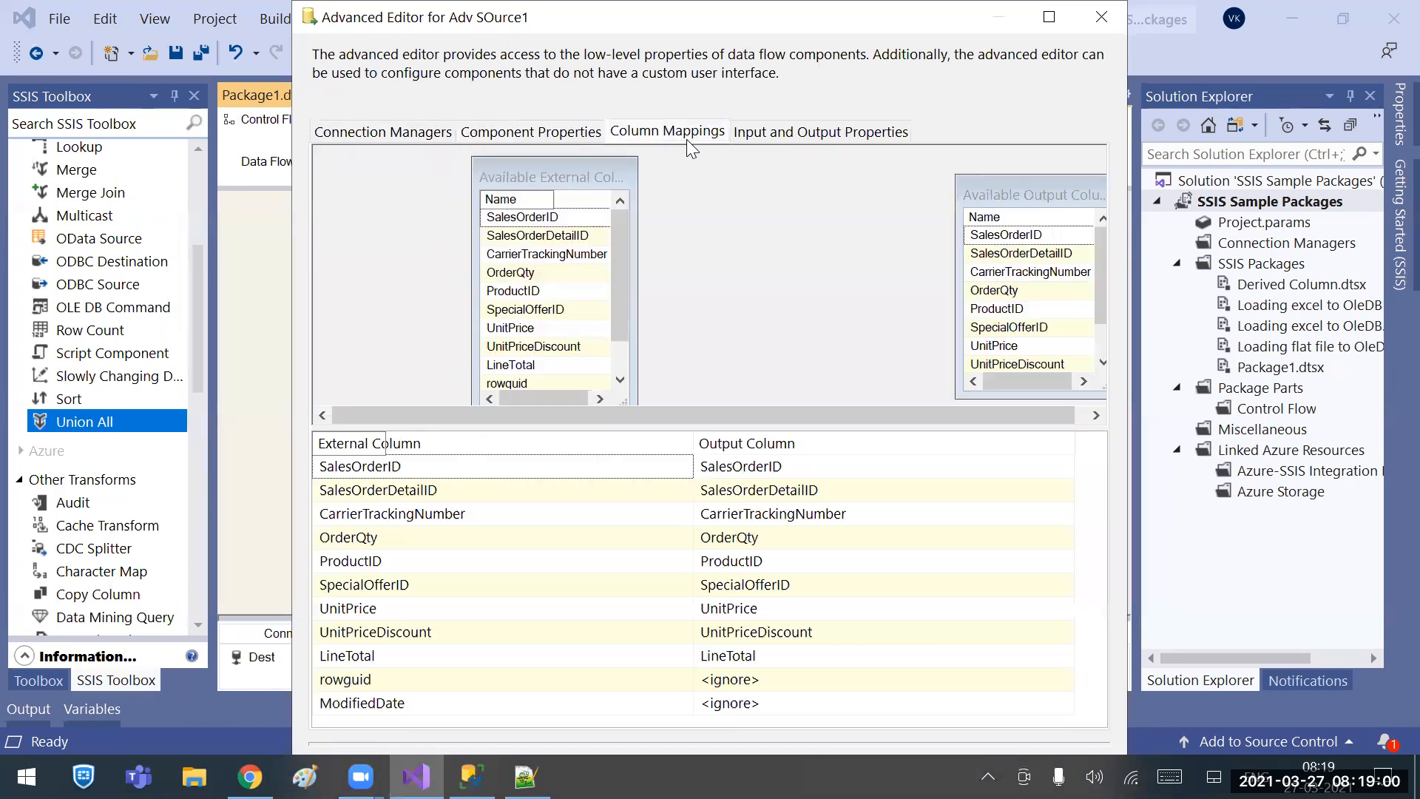
left_click(814, 133)
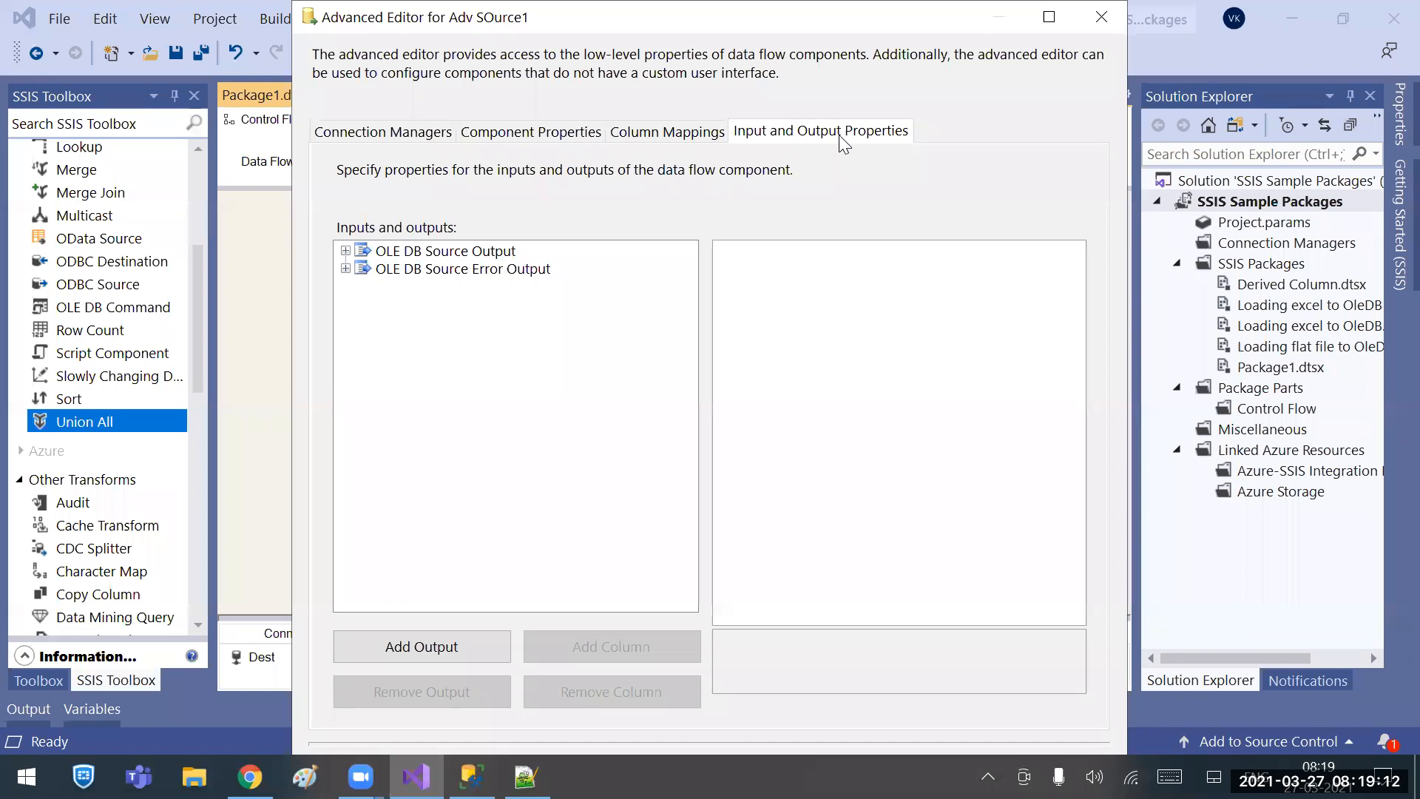
Set IsSorted to True for the OLE DB Source Output of Adv SOurce1.
left_click(422, 253)
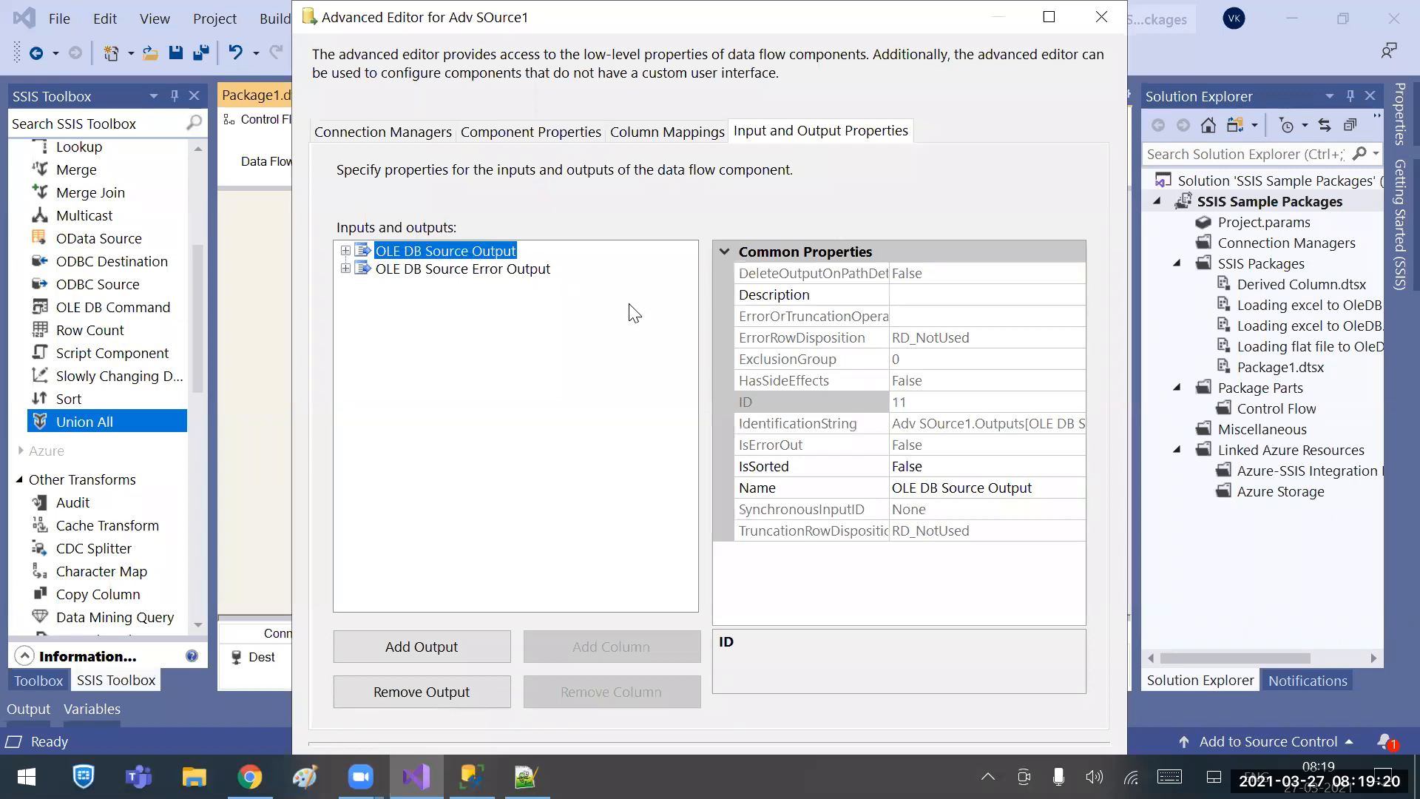
left_click(950, 466)
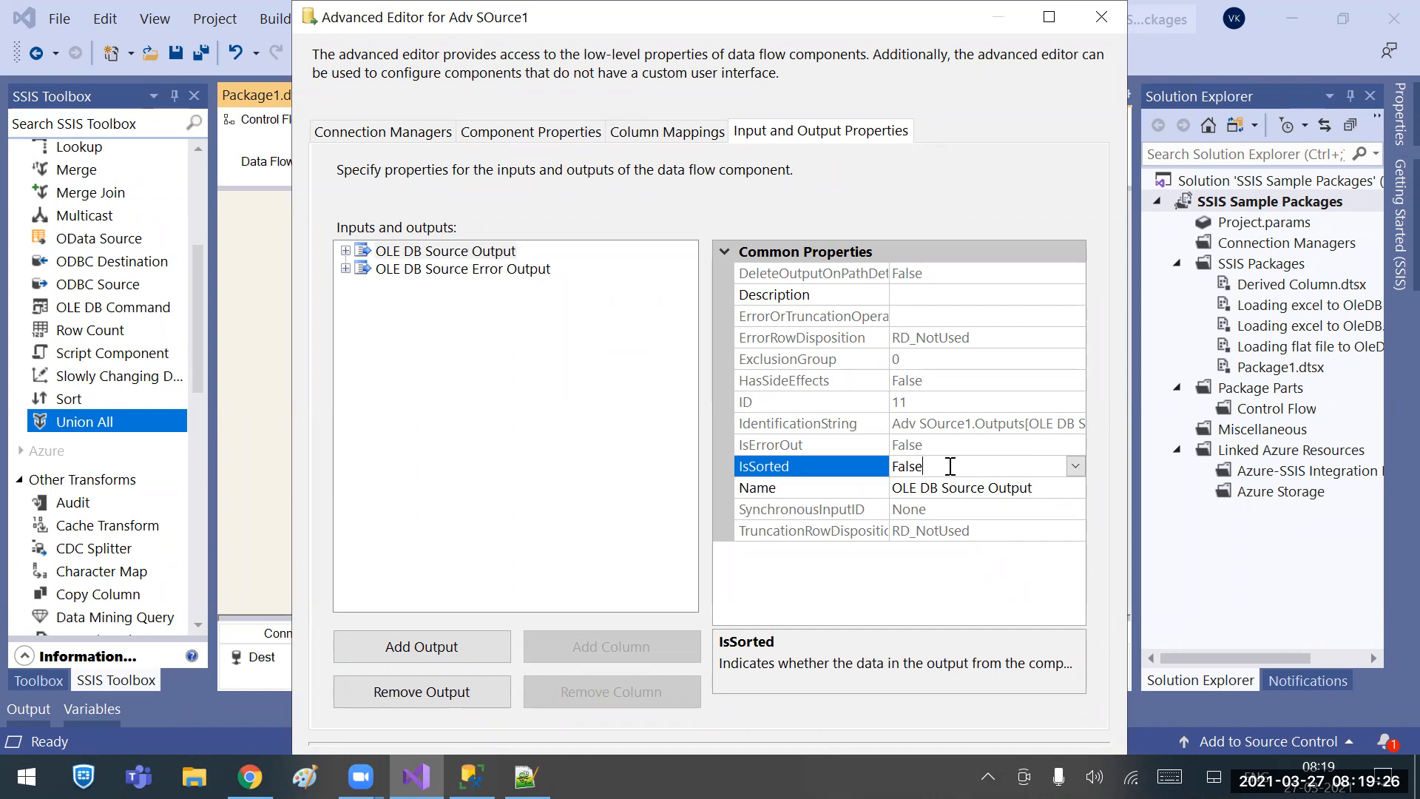
left_click(419, 253)
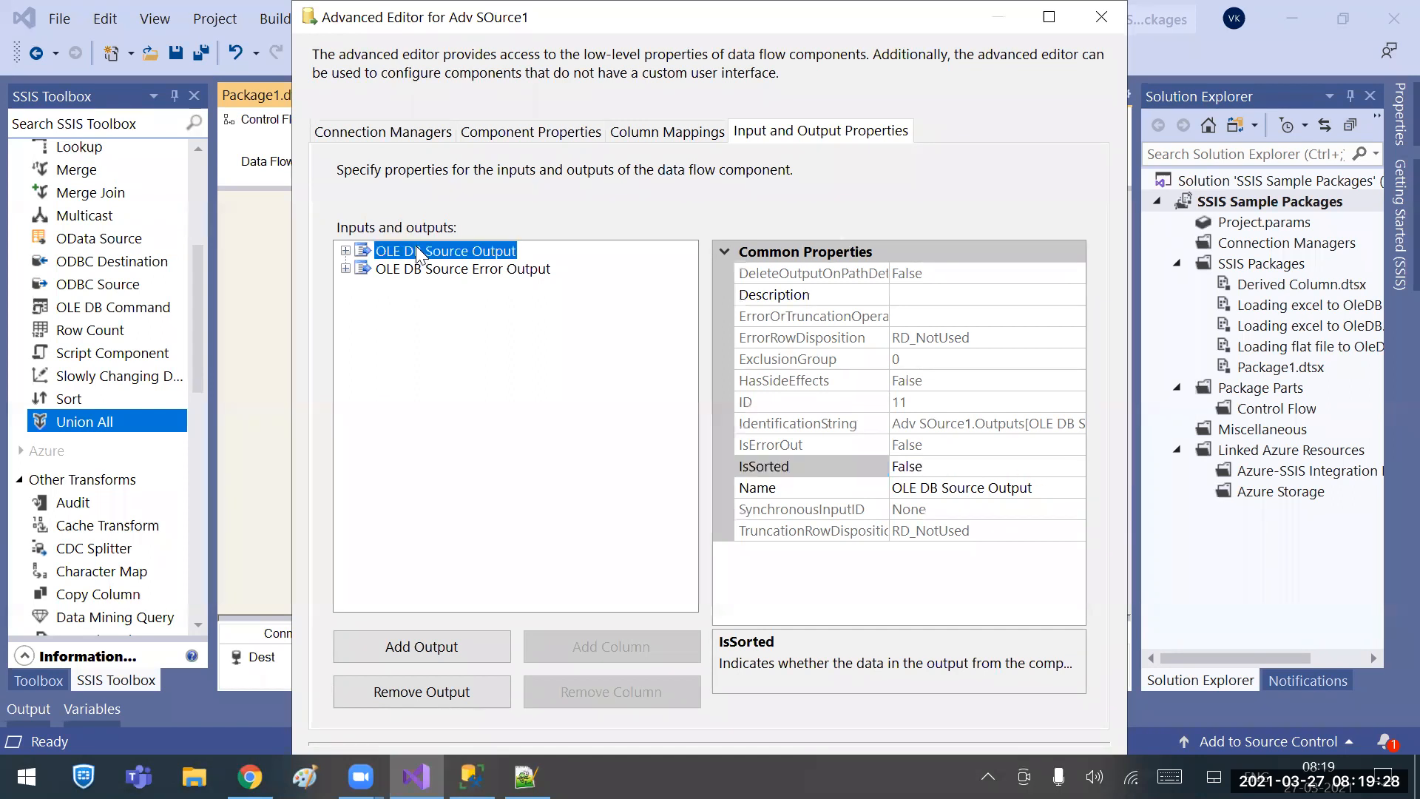
left_click(946, 467)
double_click(946, 471)
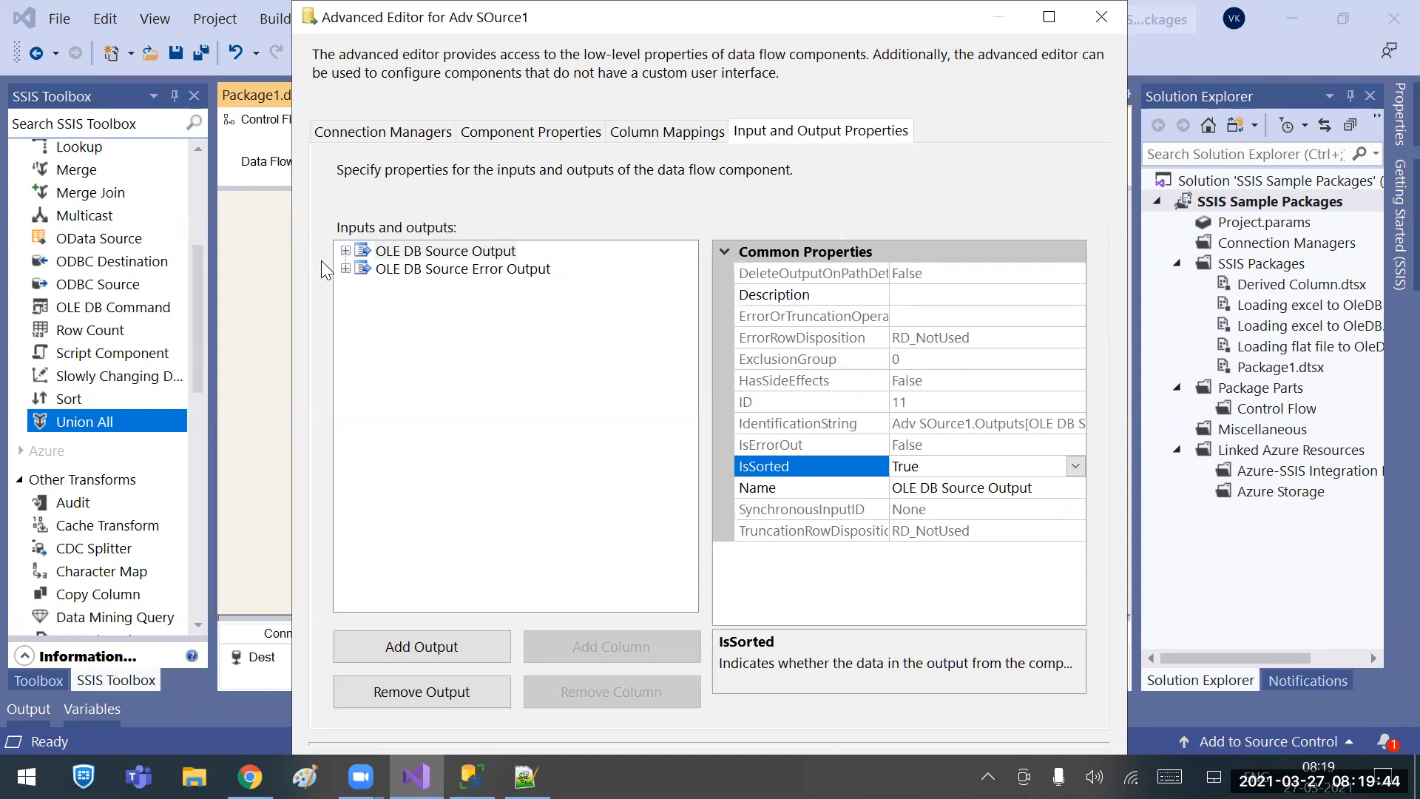
Expand the OLE DB Source Output and inspect the properties of its SalesOrderID output column.
left_click(346, 252)
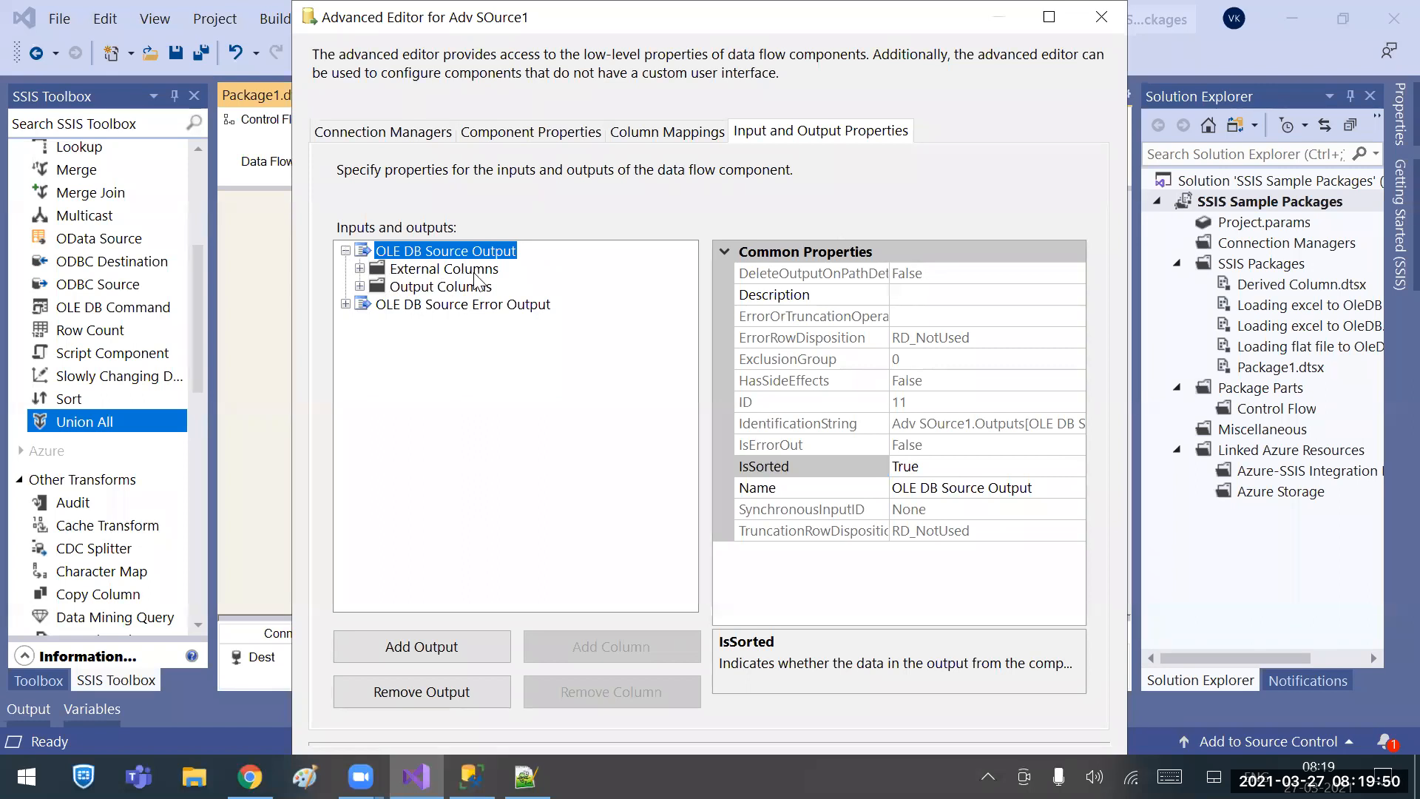
left_click(419, 288)
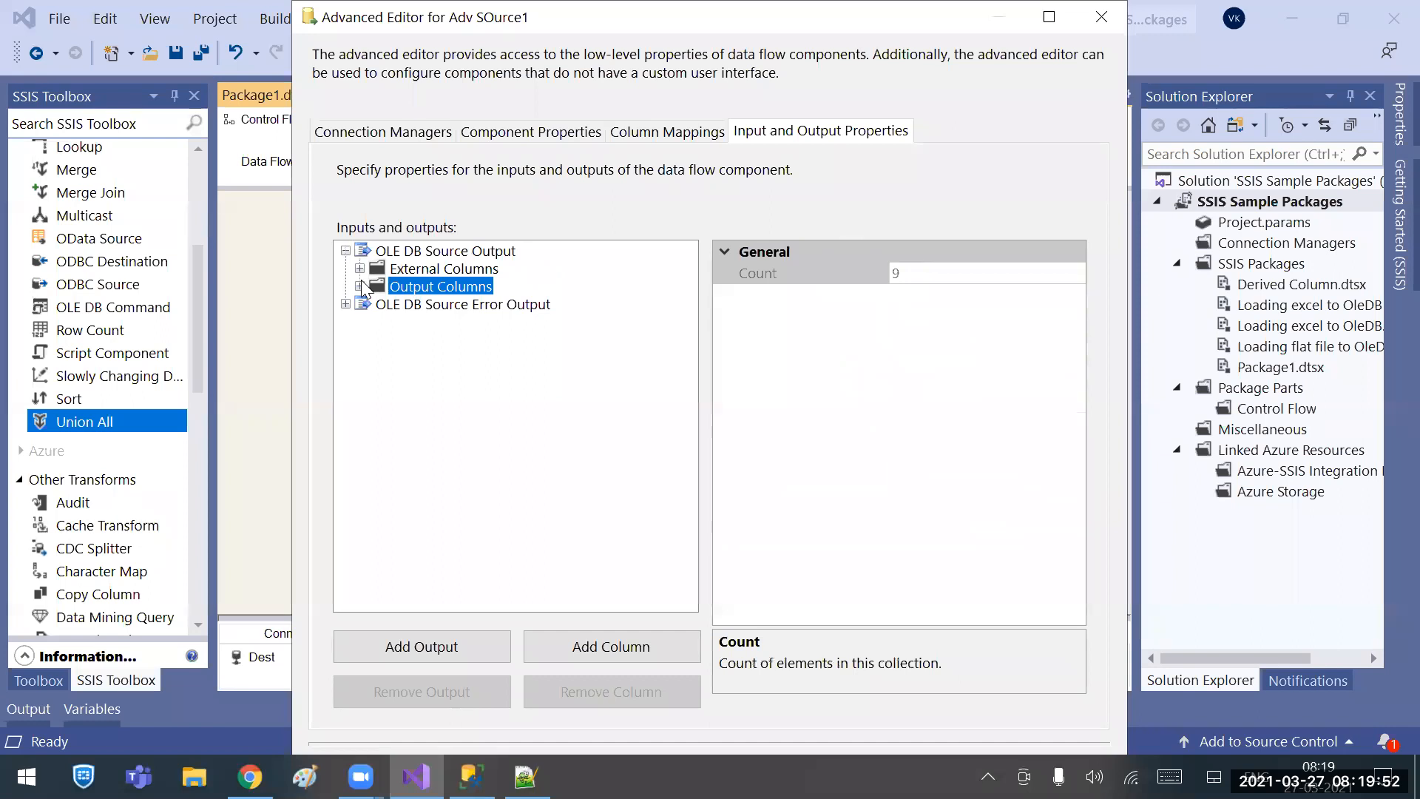
left_click(360, 287)
left_click(434, 306)
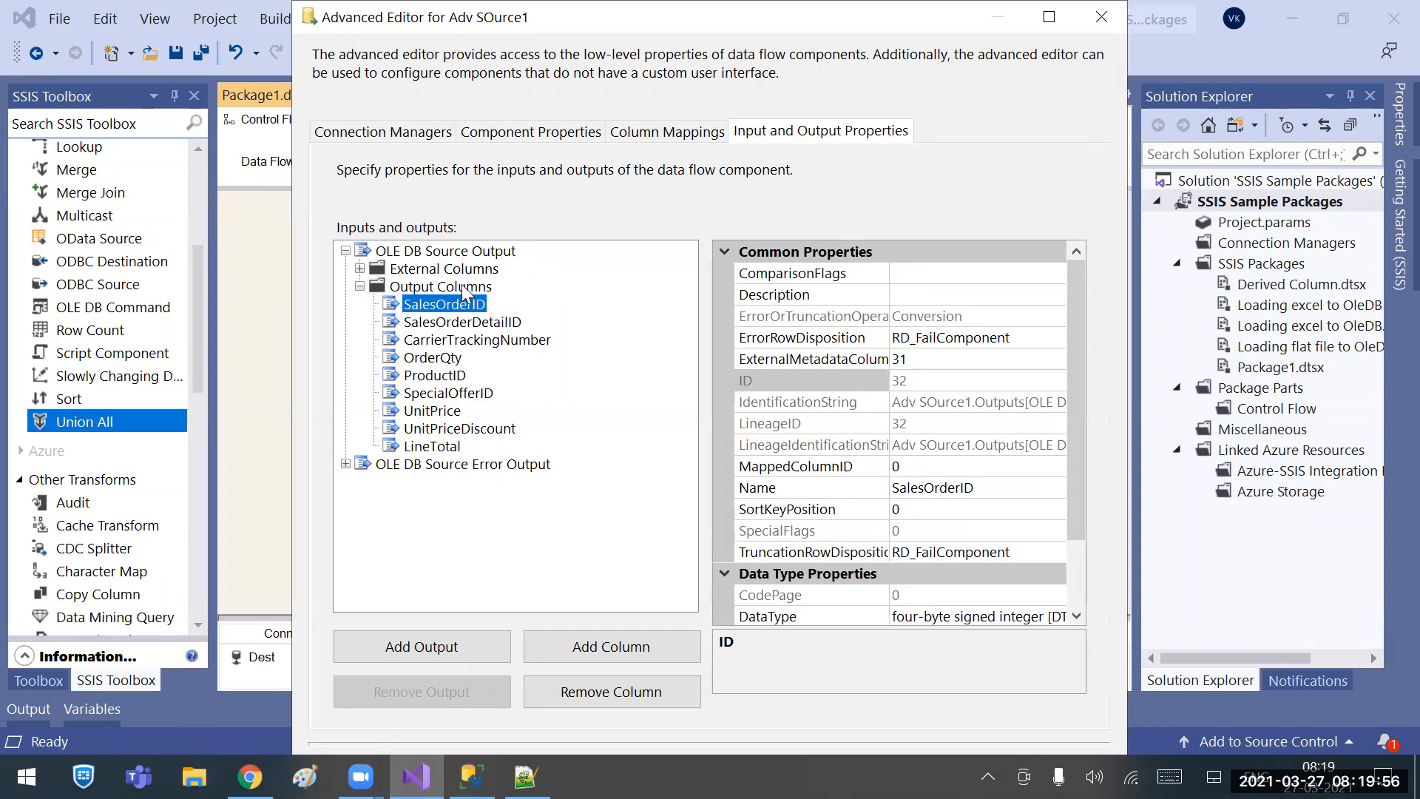
left_click(360, 287)
Examine the external columns of the OLE DB Source Output, from SalesOrderID to ModifiedDate, and their data type properties.
left_click(360, 269)
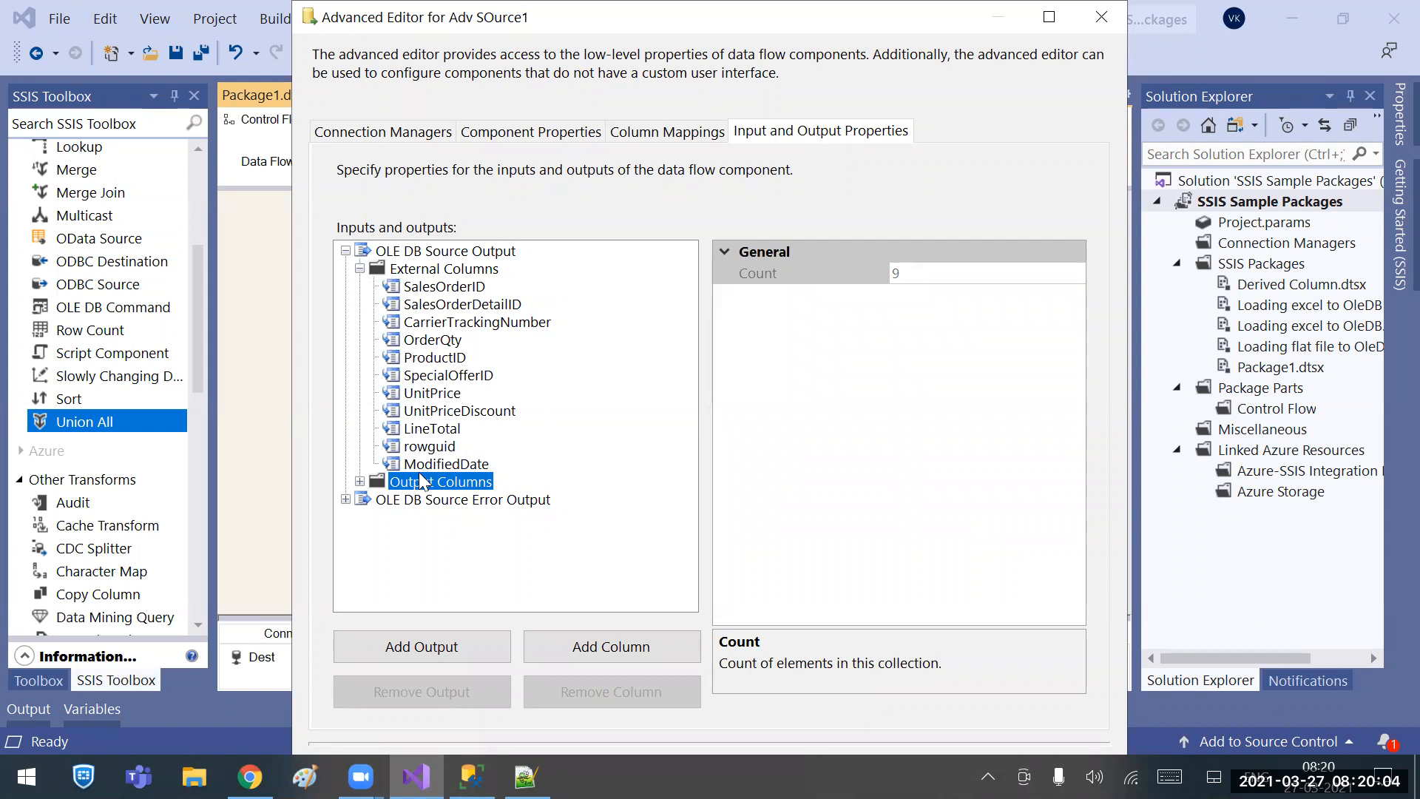
left_click(445, 287)
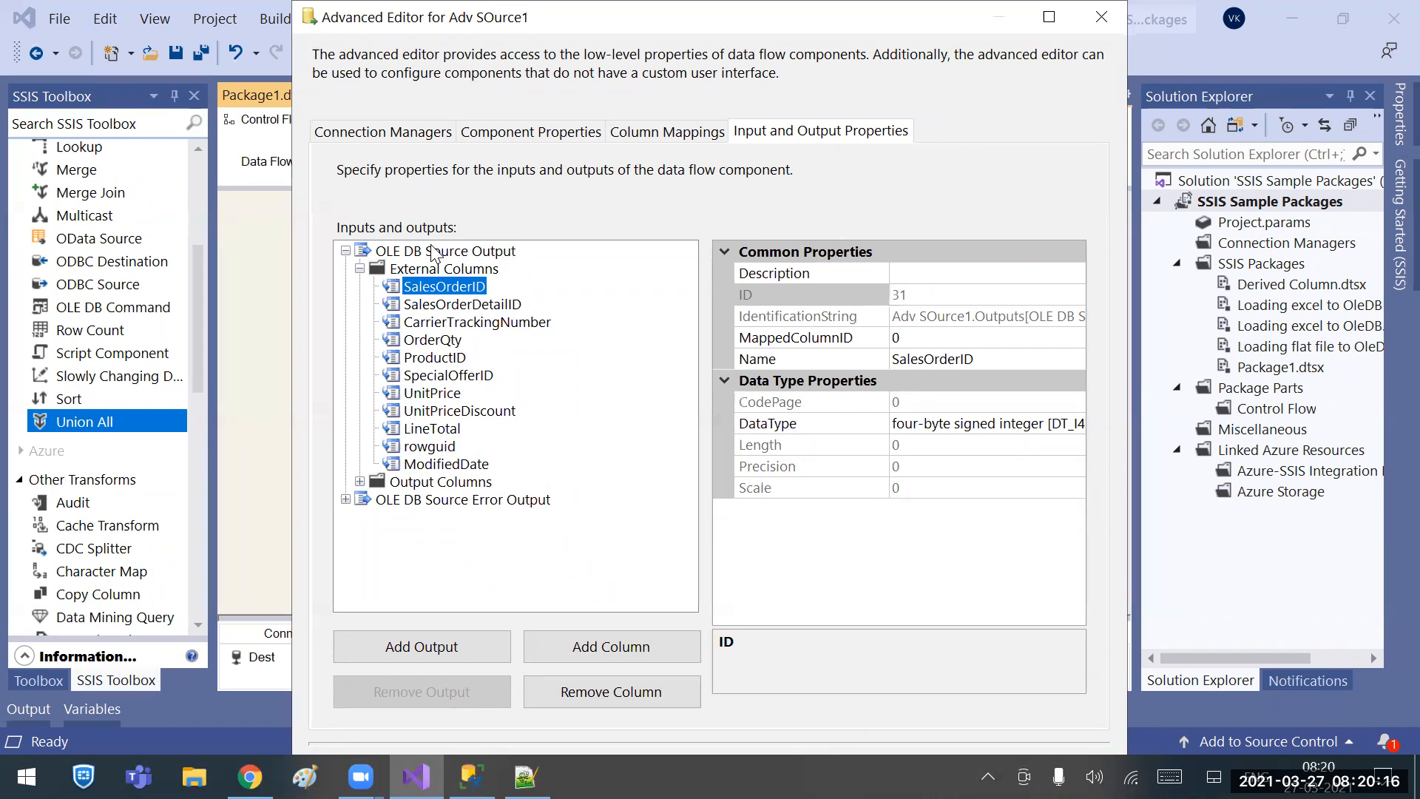
left_click(432, 305)
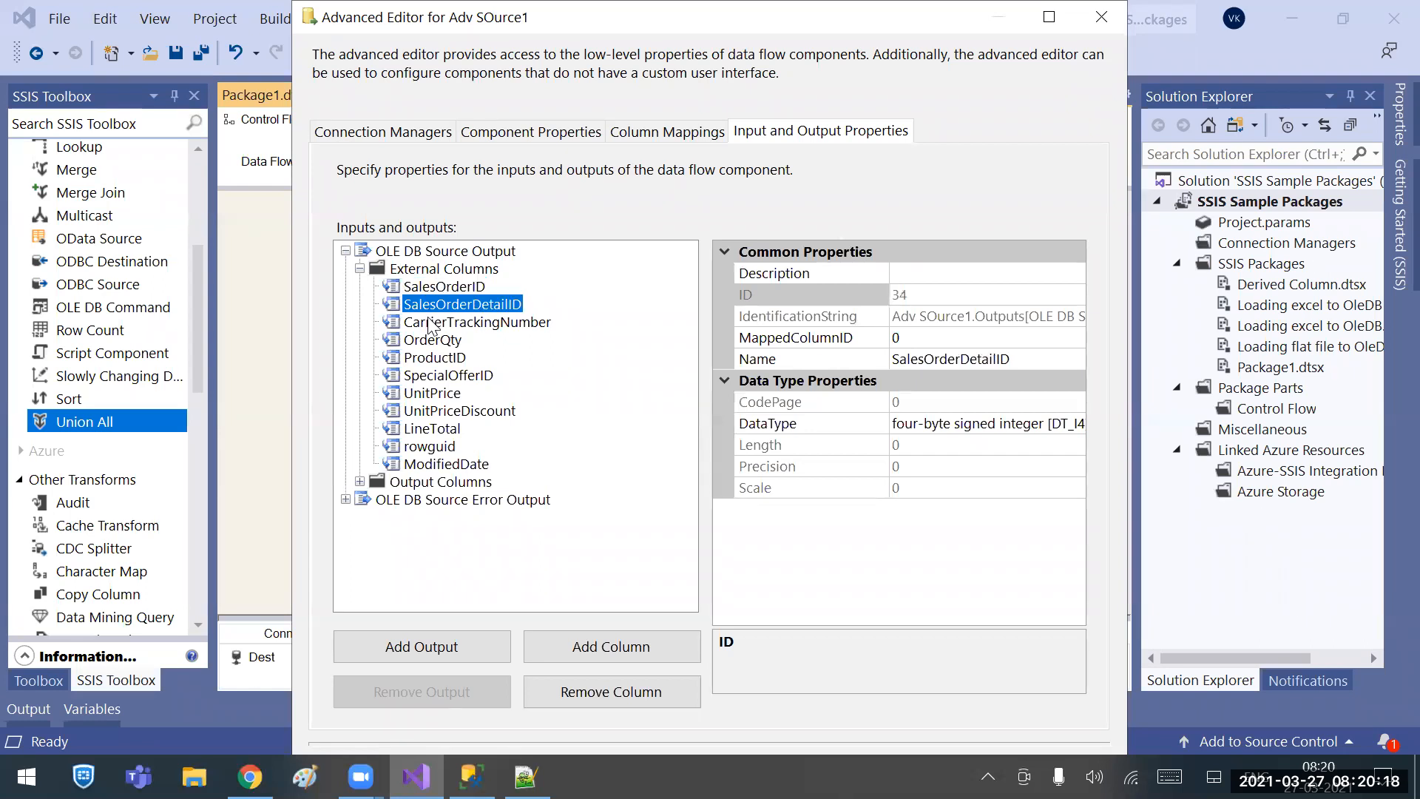
left_click(433, 323)
left_click(431, 341)
left_click(429, 376)
left_click(427, 411)
left_click(423, 447)
left_click(412, 485)
left_click(415, 468)
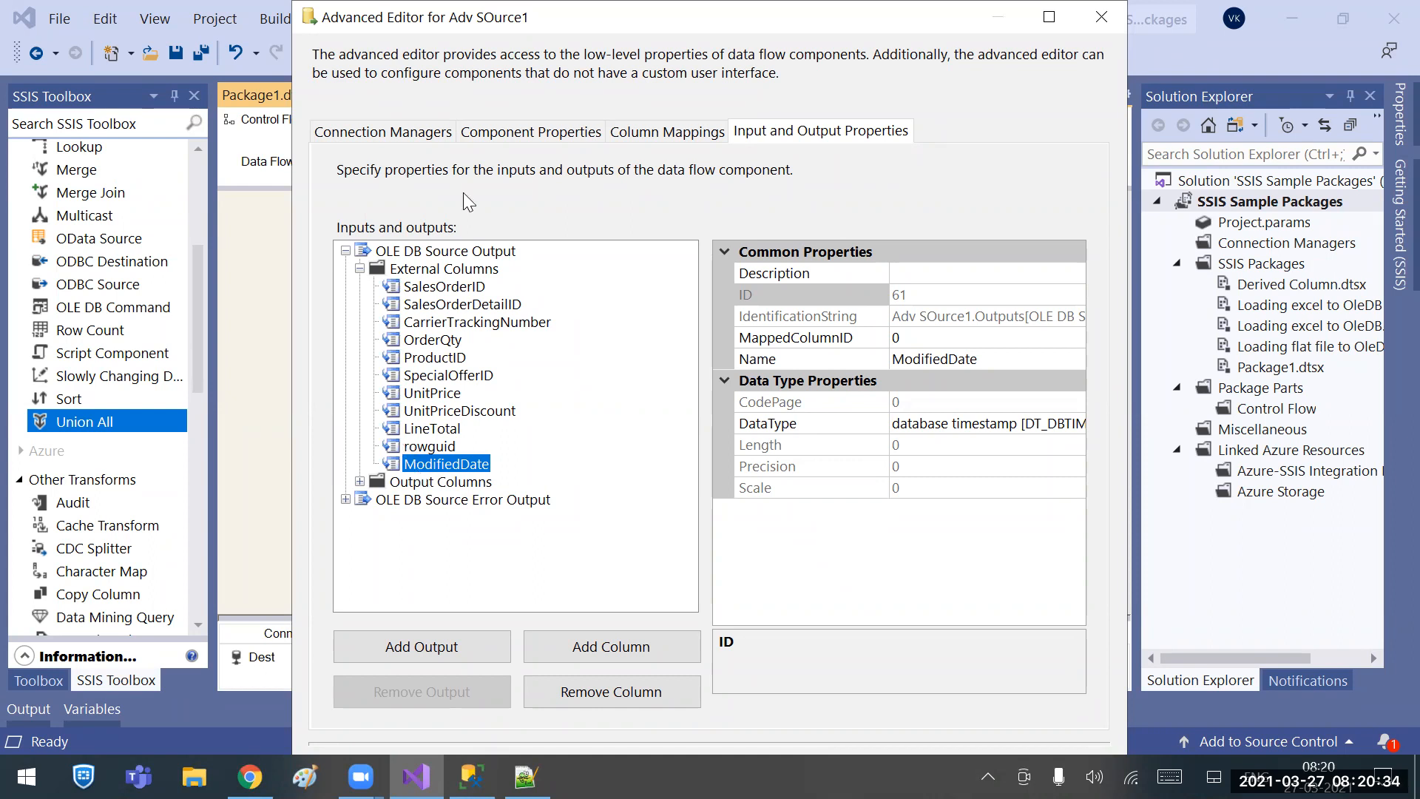
left_click(481, 275)
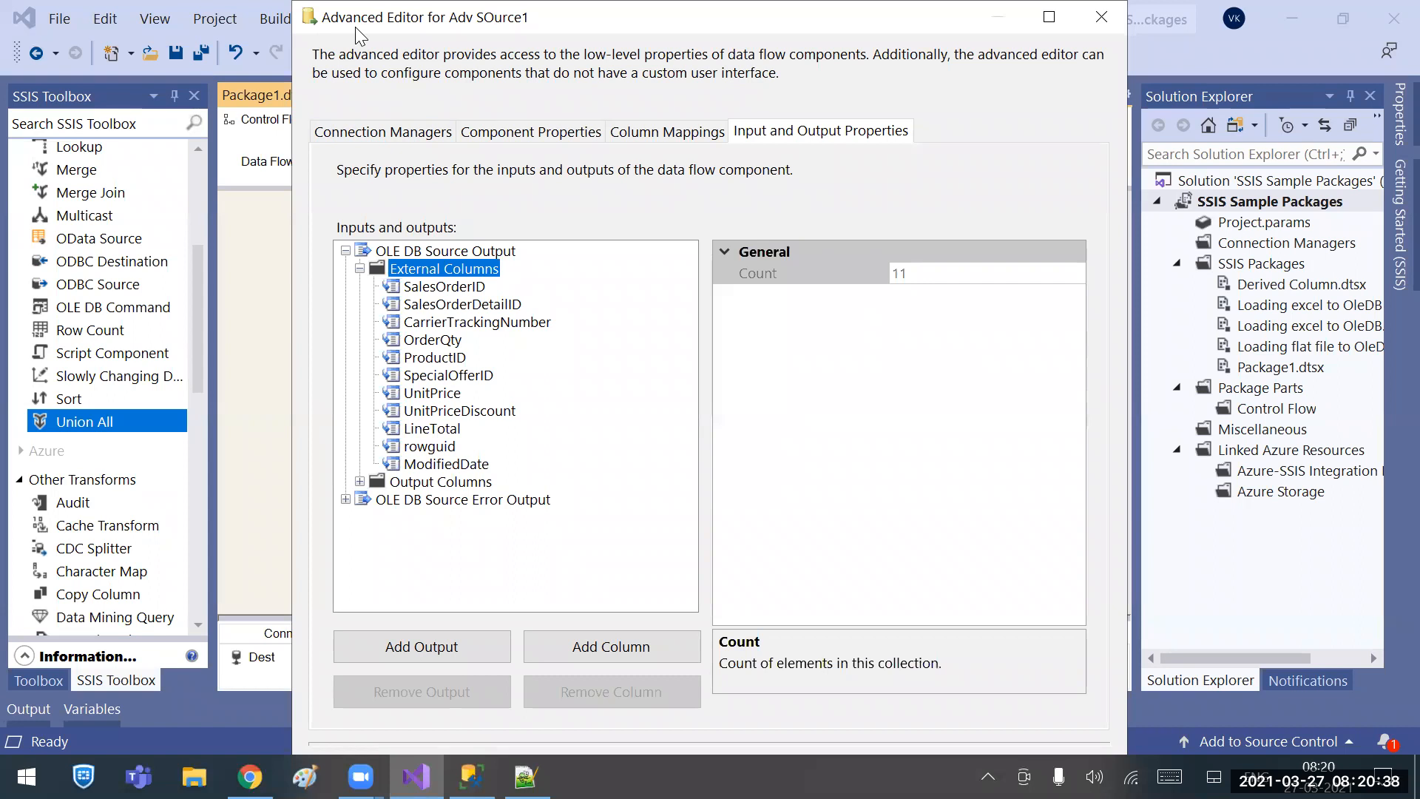
left_click_drag(351, 18, 531, 194)
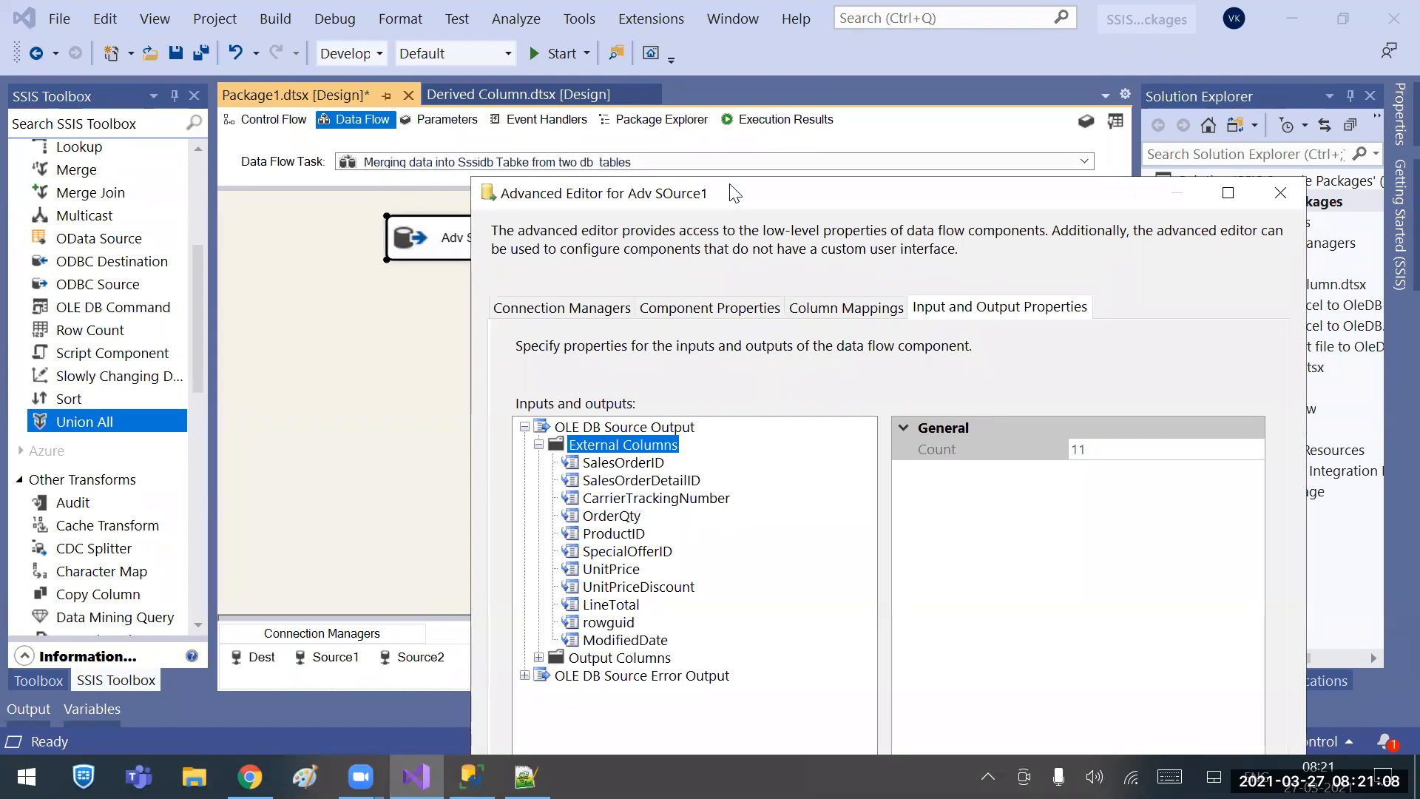
left_click_drag(739, 192, 767, 163)
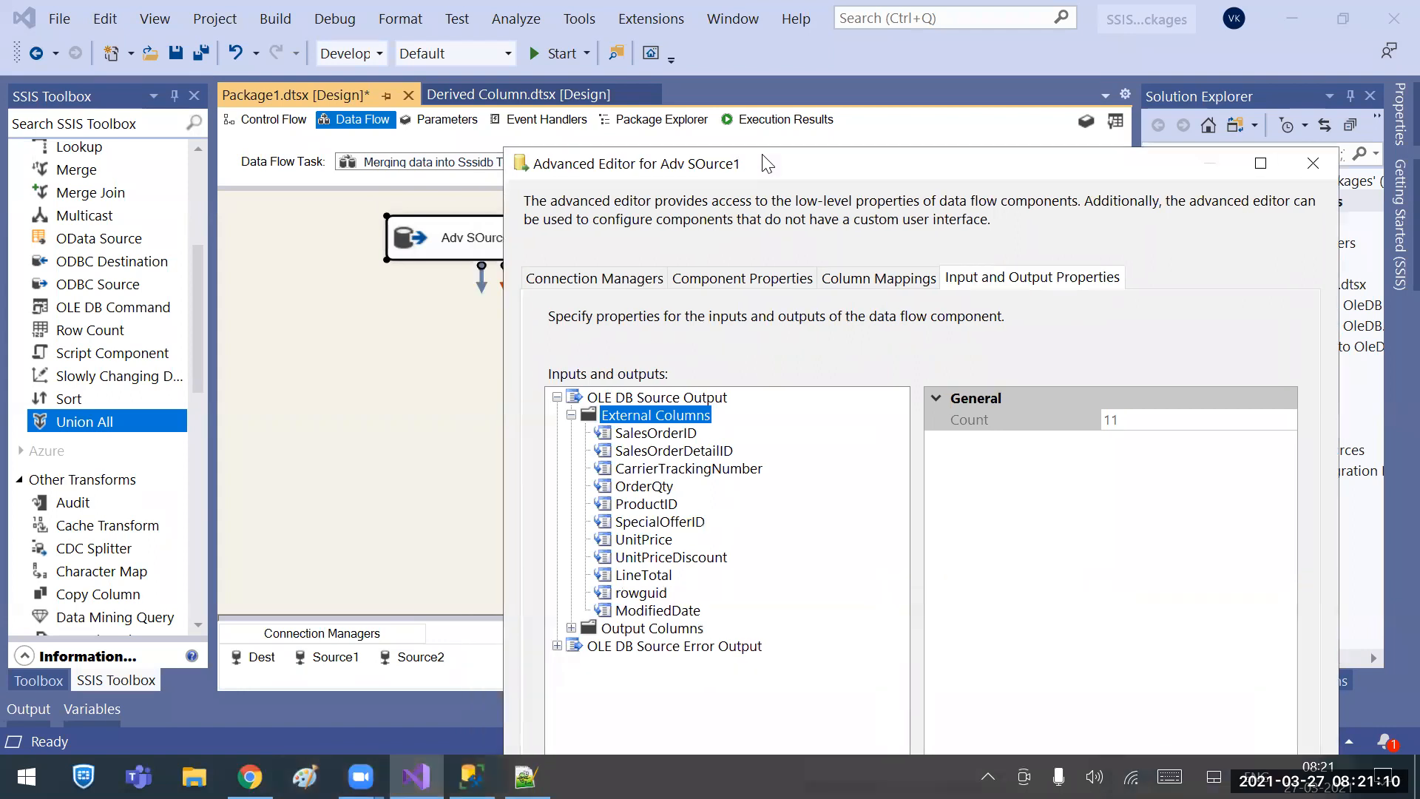
left_click(661, 436)
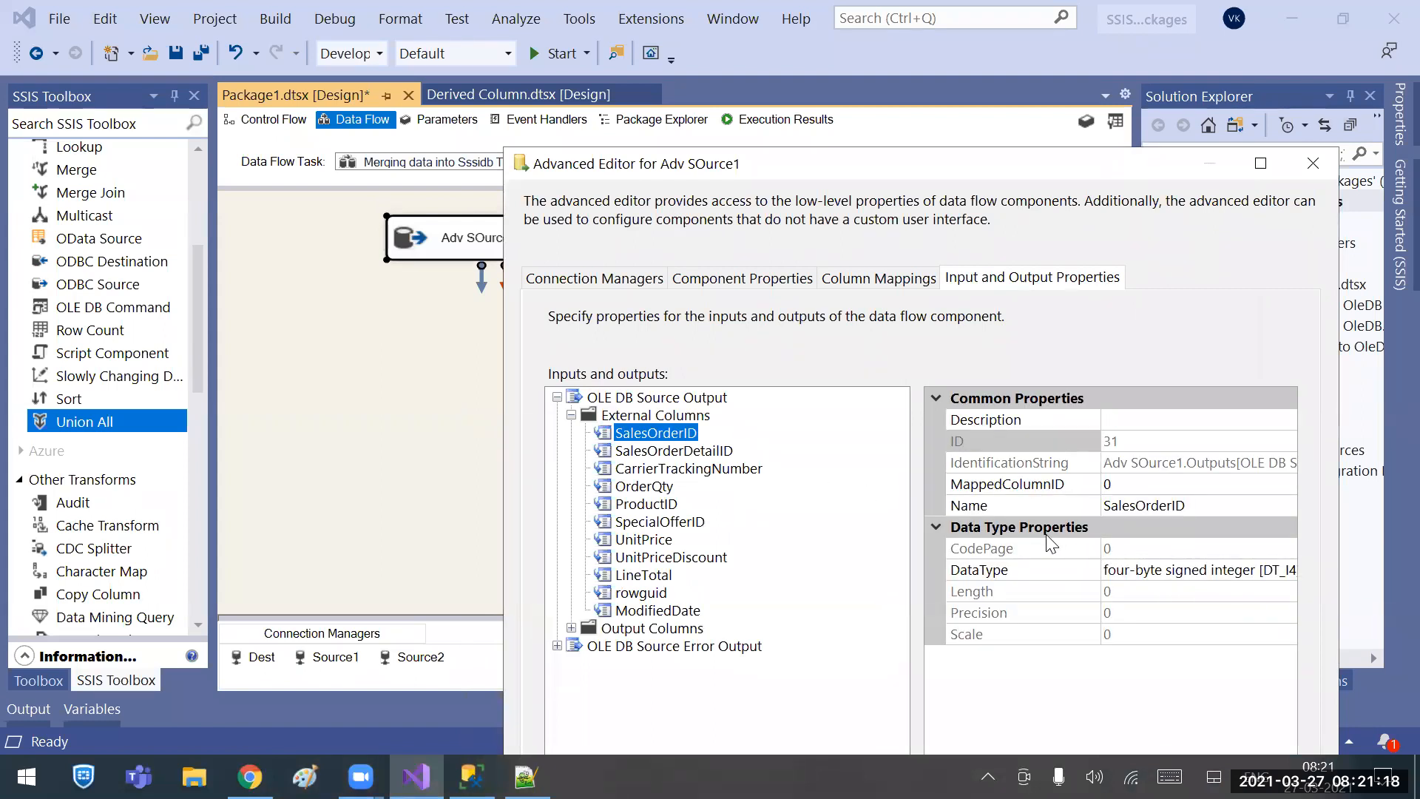
Set SortKeyPosition to 1 for the SalesOrderID output column of Adv SOurce1.
left_click(571, 415)
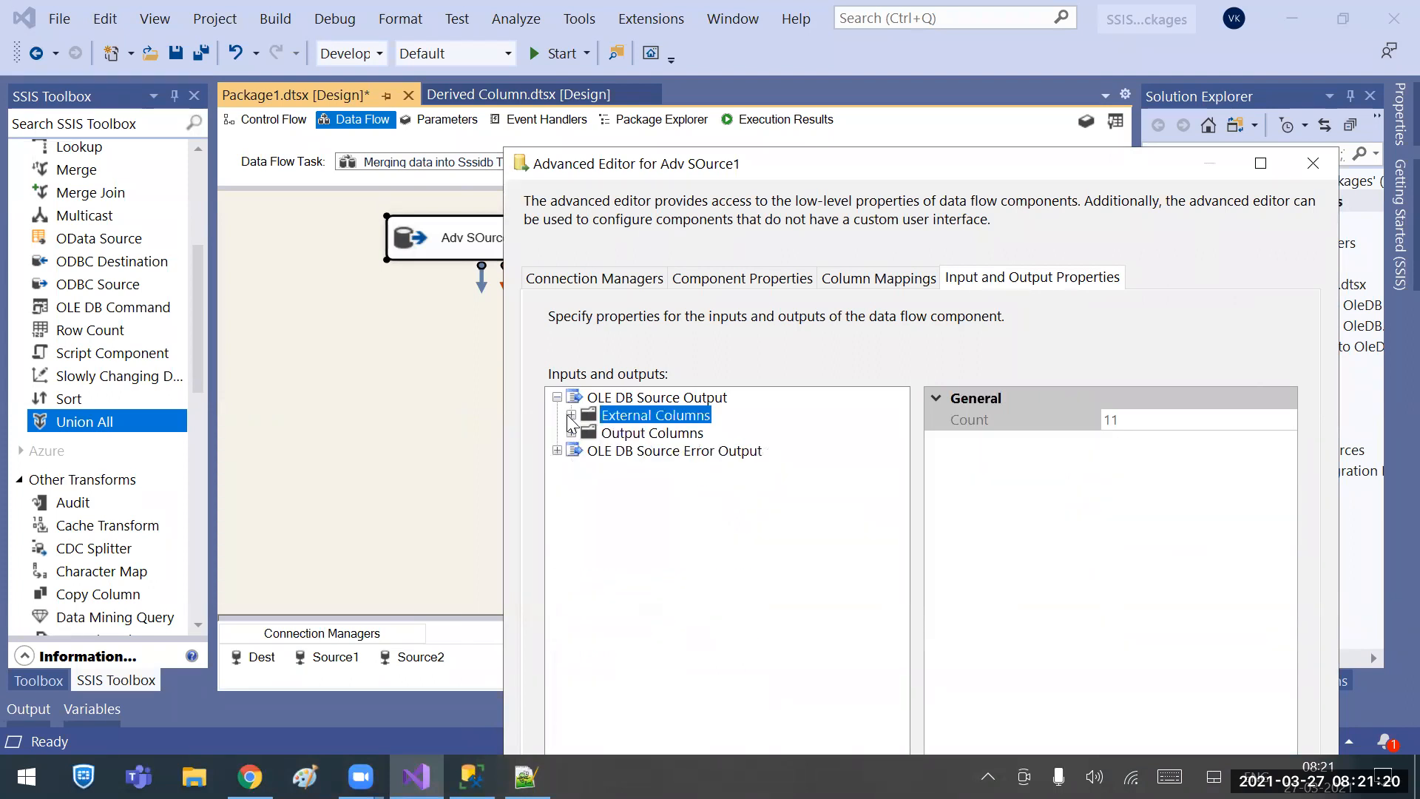
left_click(572, 433)
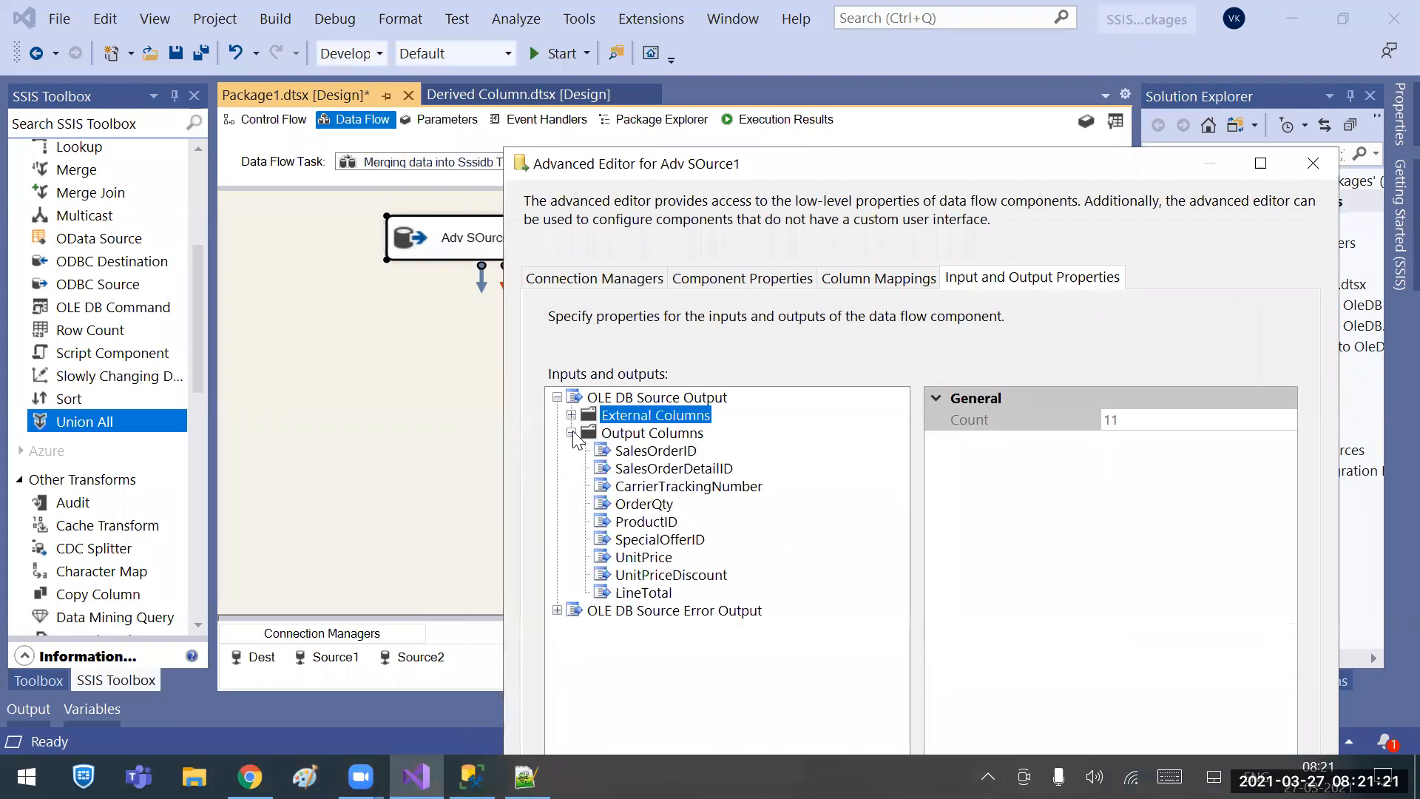
left_click(679, 452)
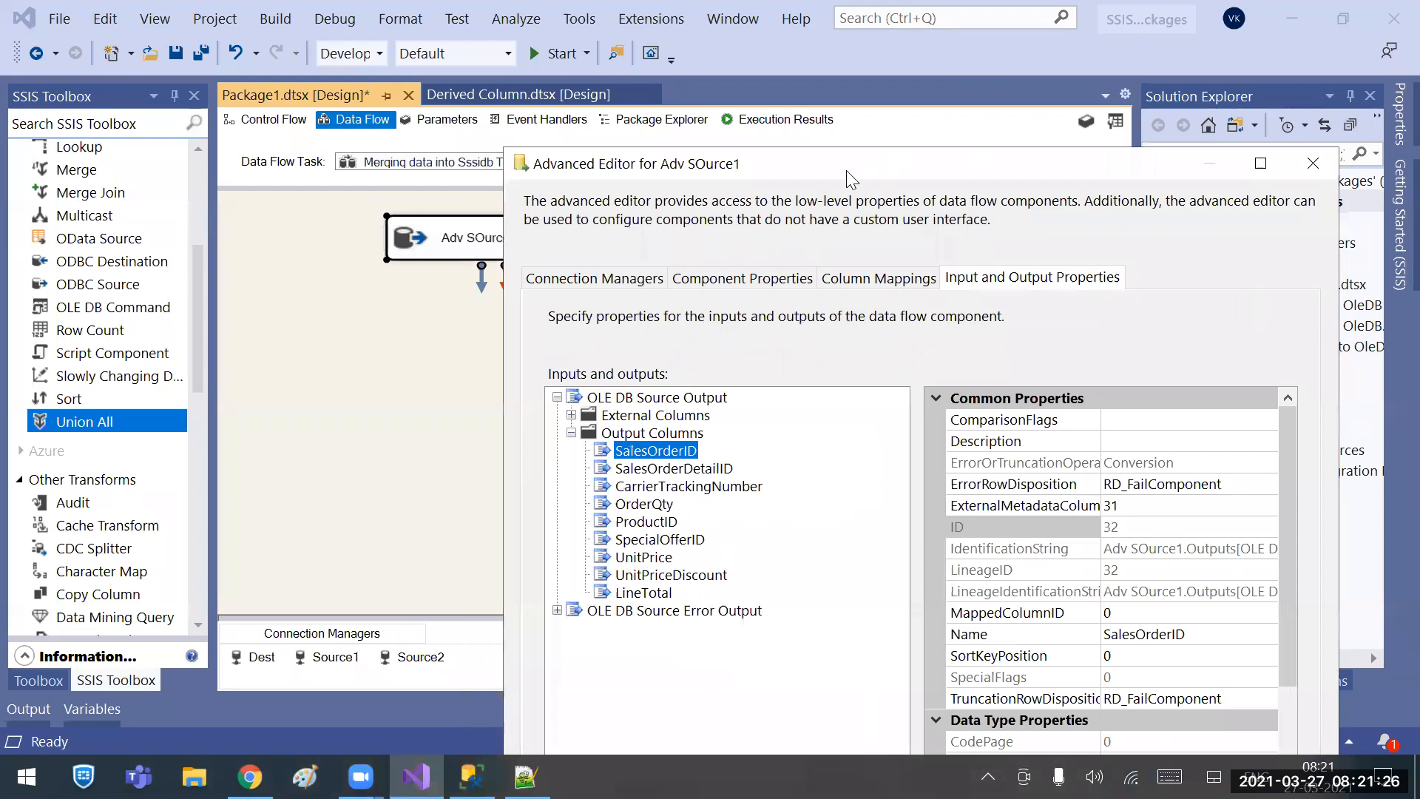
left_click_drag(850, 170, 781, 118)
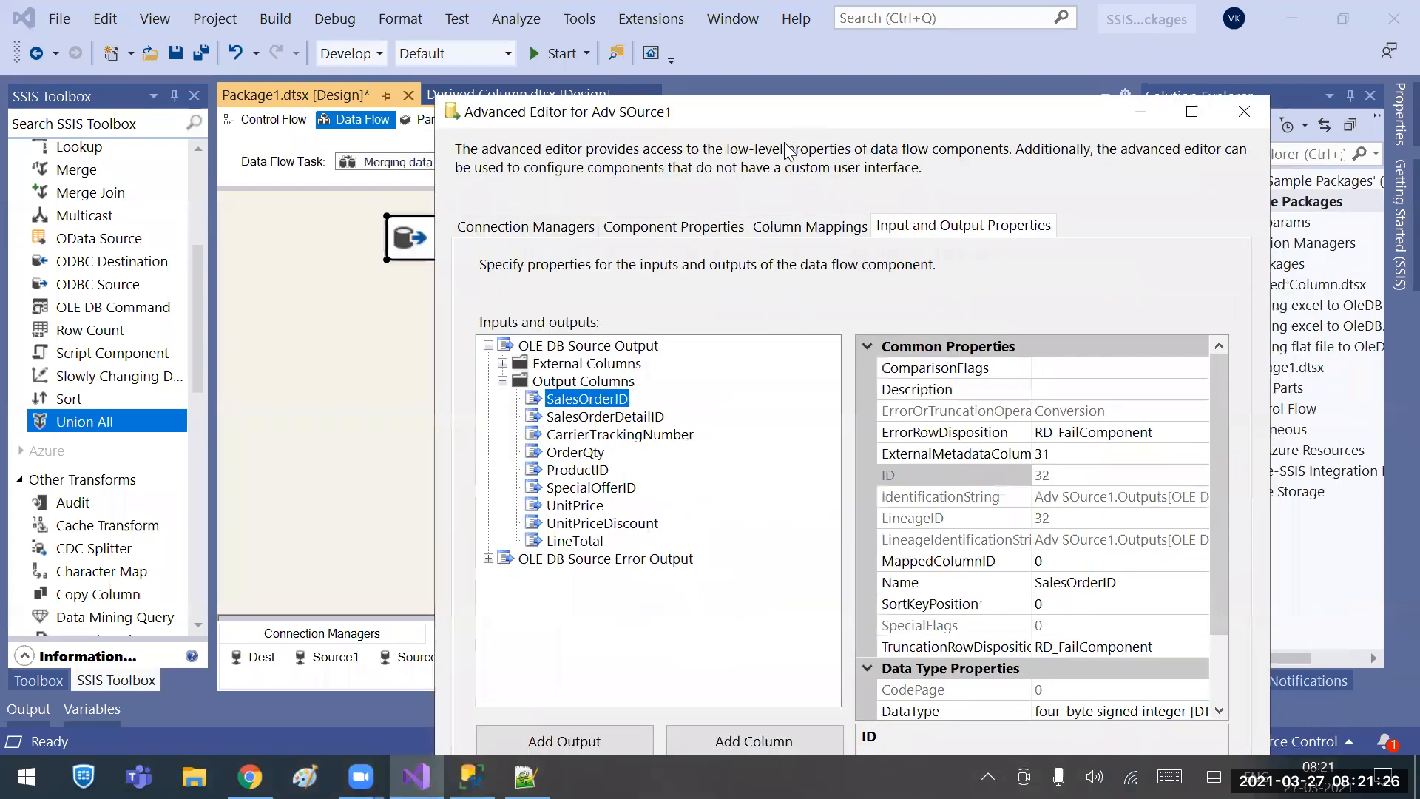
left_click(1081, 610)
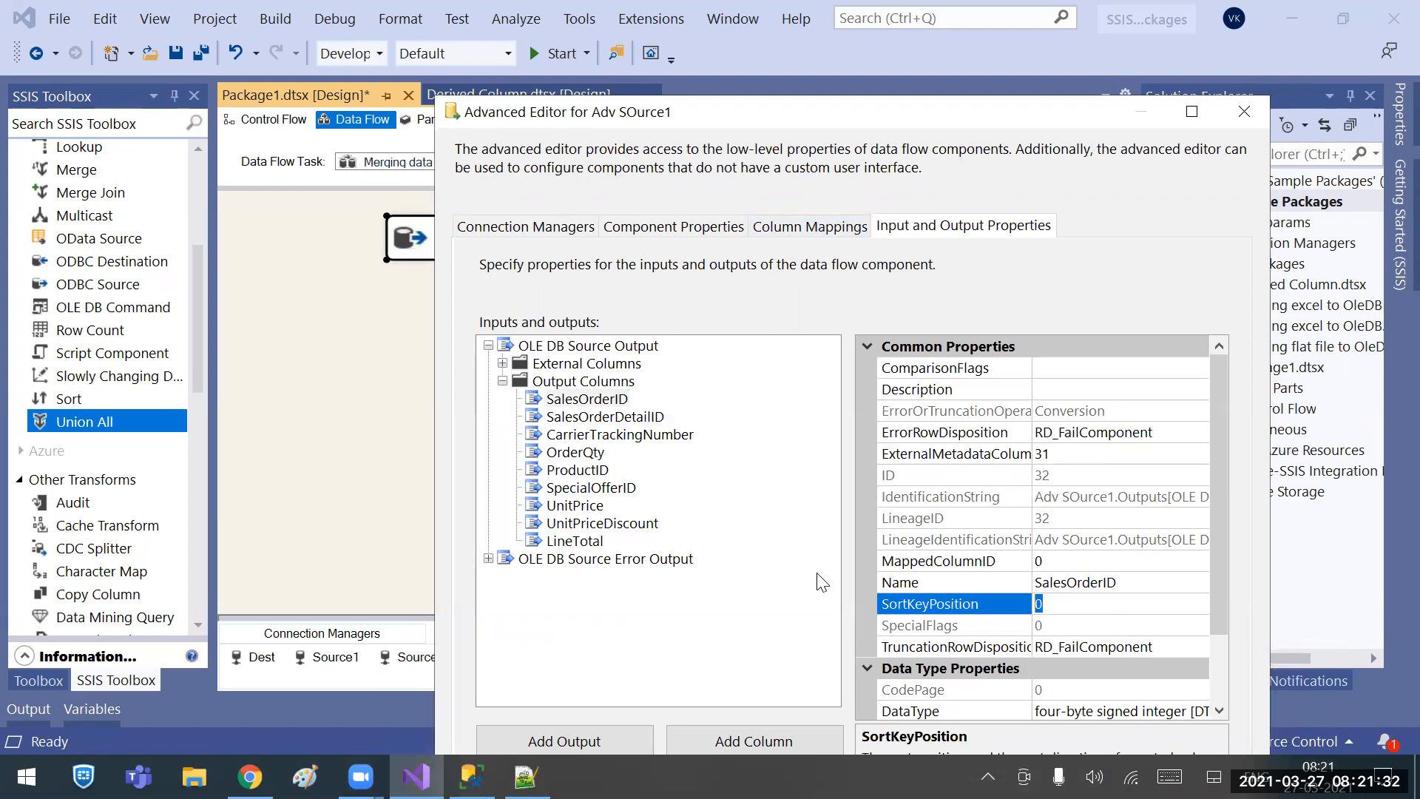
type("1")
Recheck the IsSorted and SalesOrderID SortKeyPosition settings of Adv SOurce1 and accept the advanced editor changes.
left_click(503, 381)
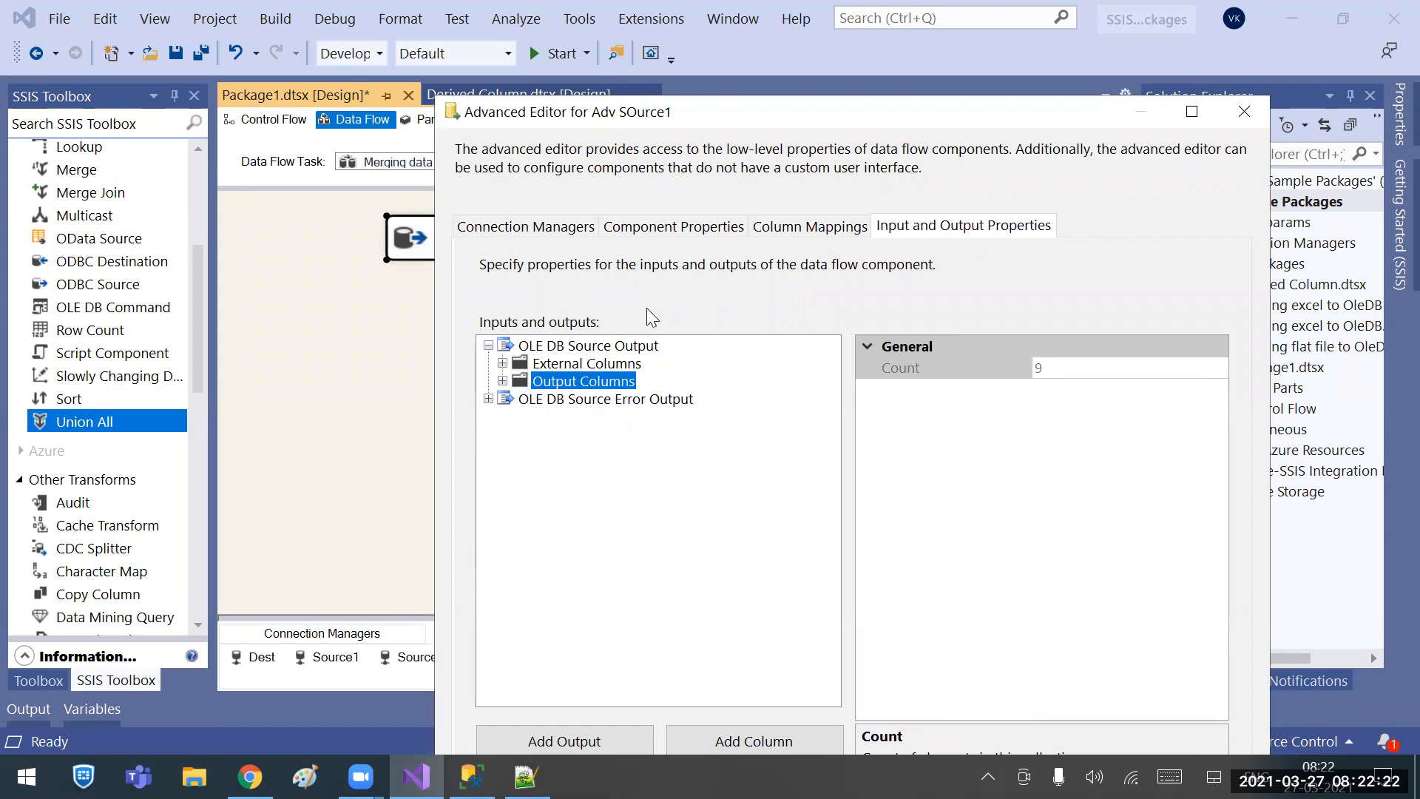
left_click(564, 346)
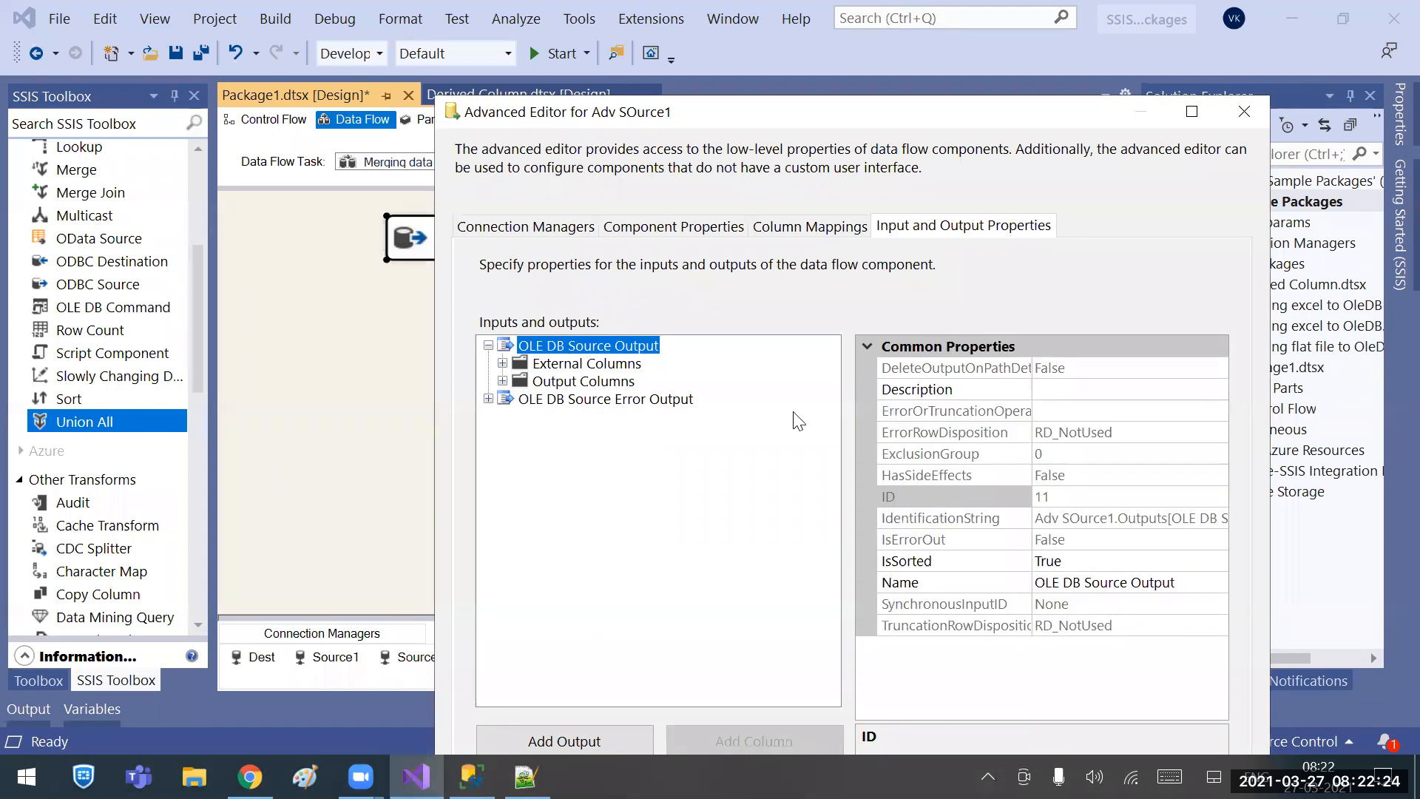
left_click(1072, 562)
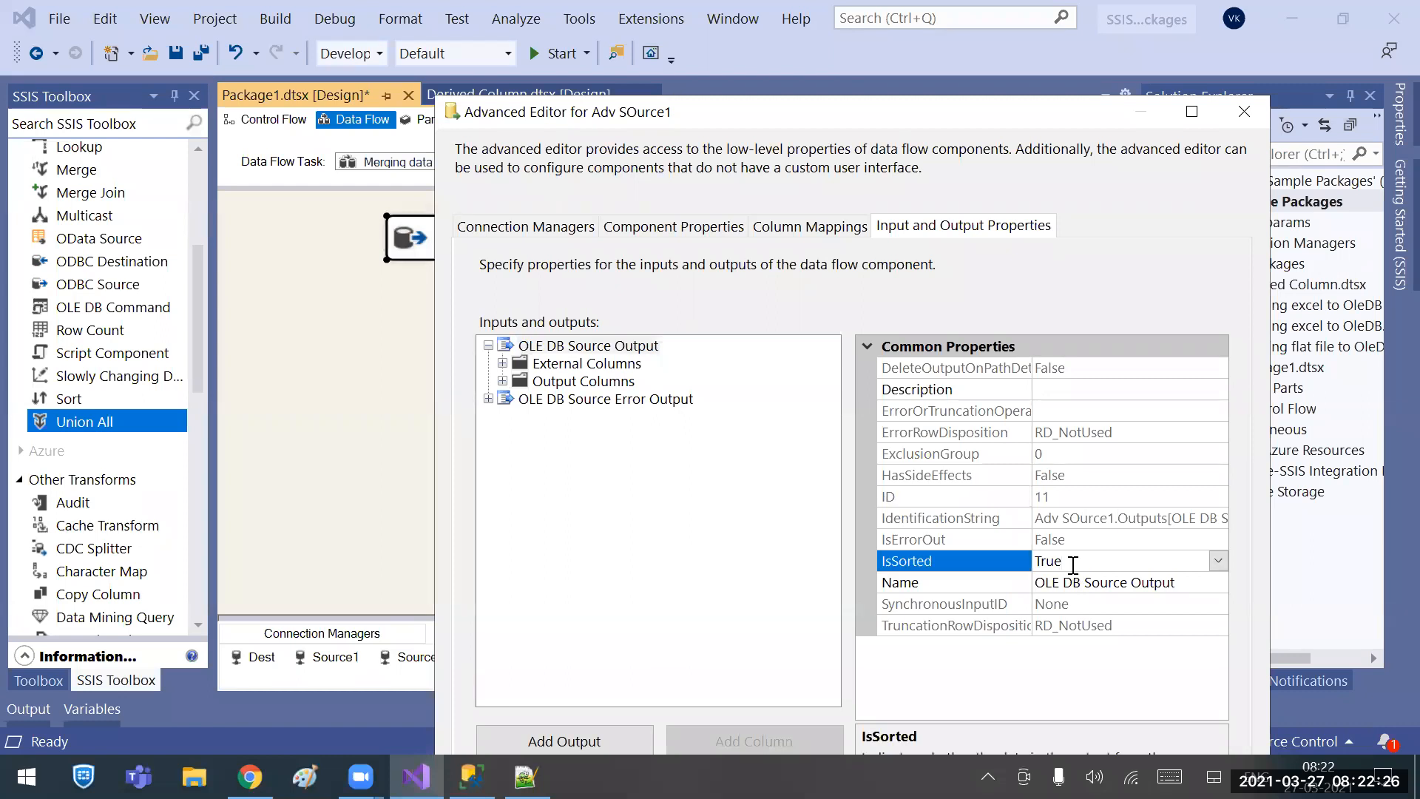
left_click(503, 382)
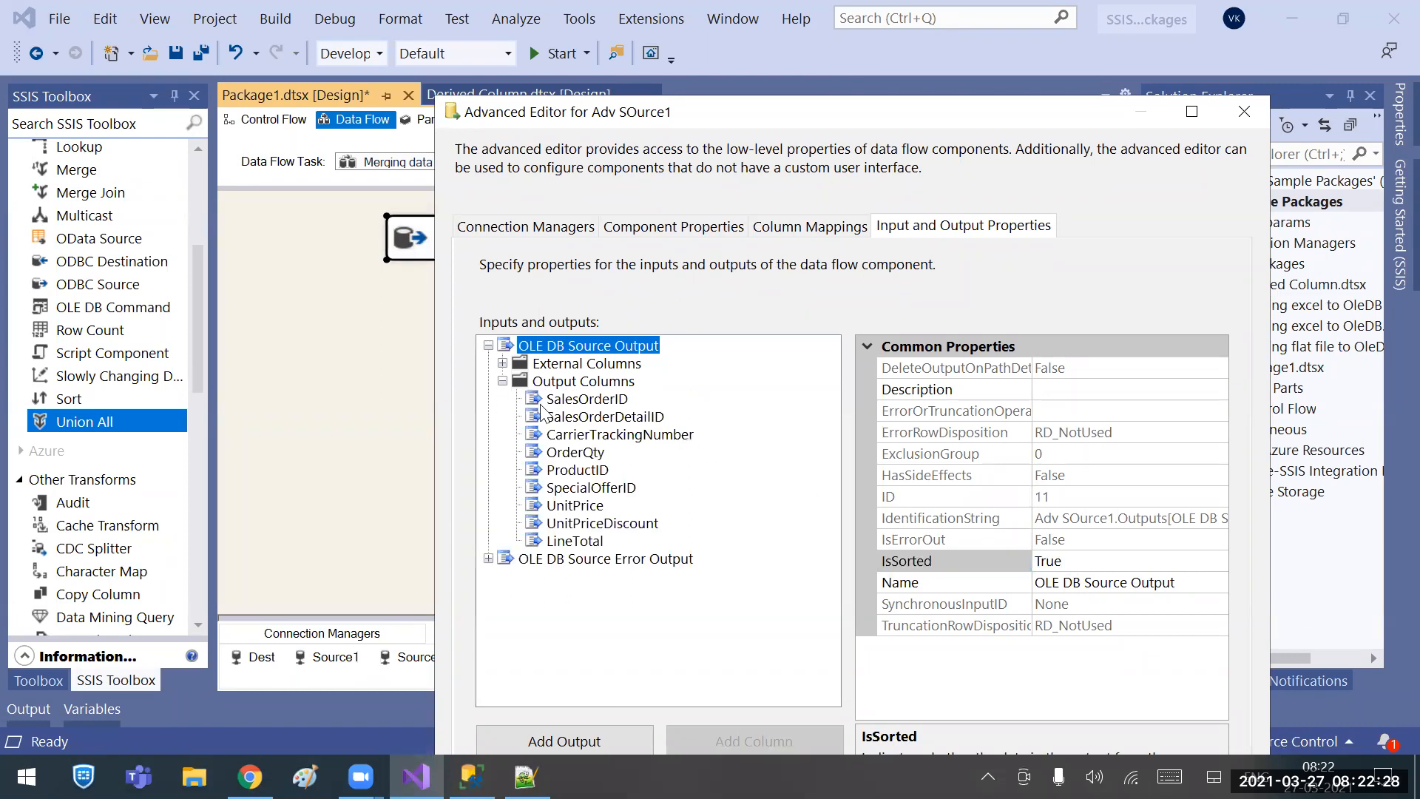
left_click(592, 399)
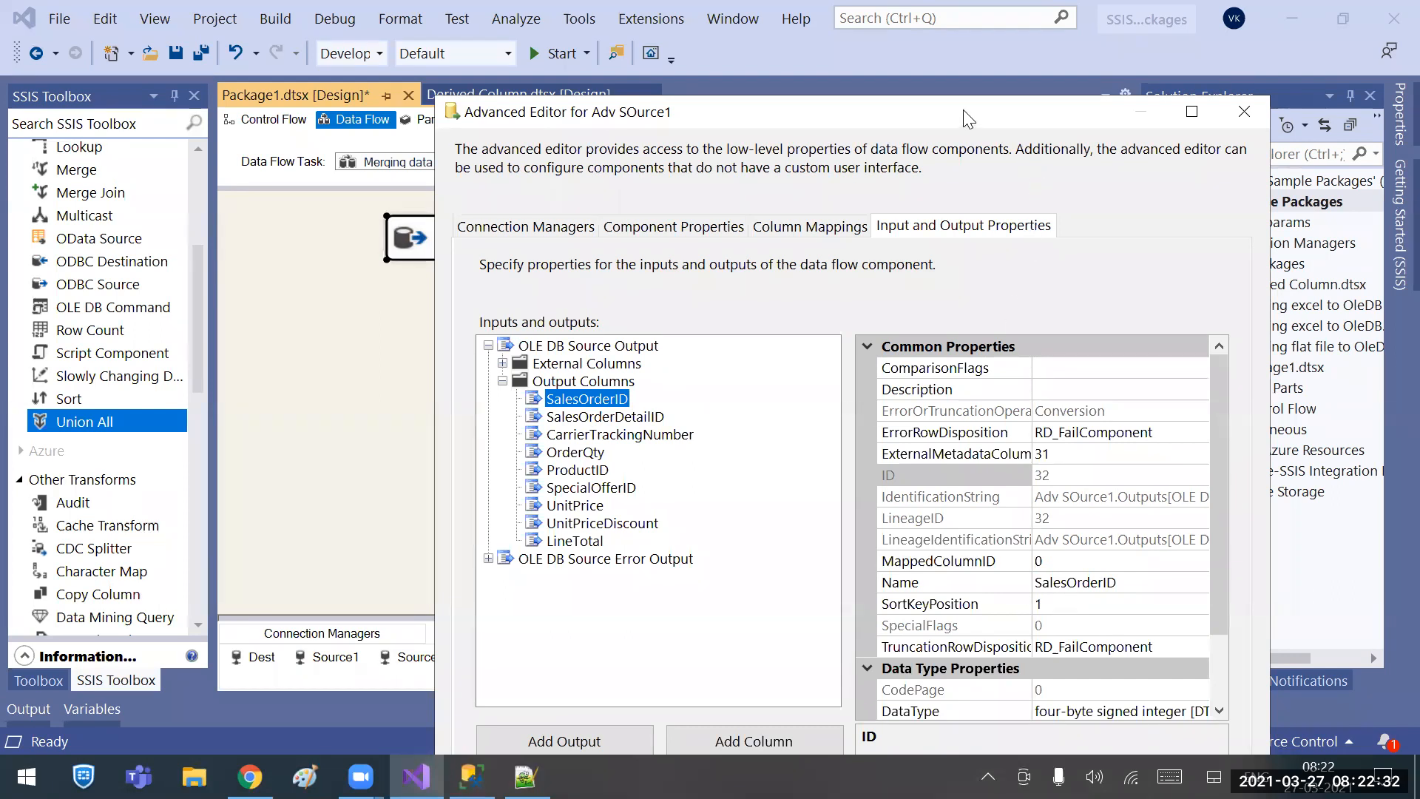
left_click_drag(936, 113, 863, 69)
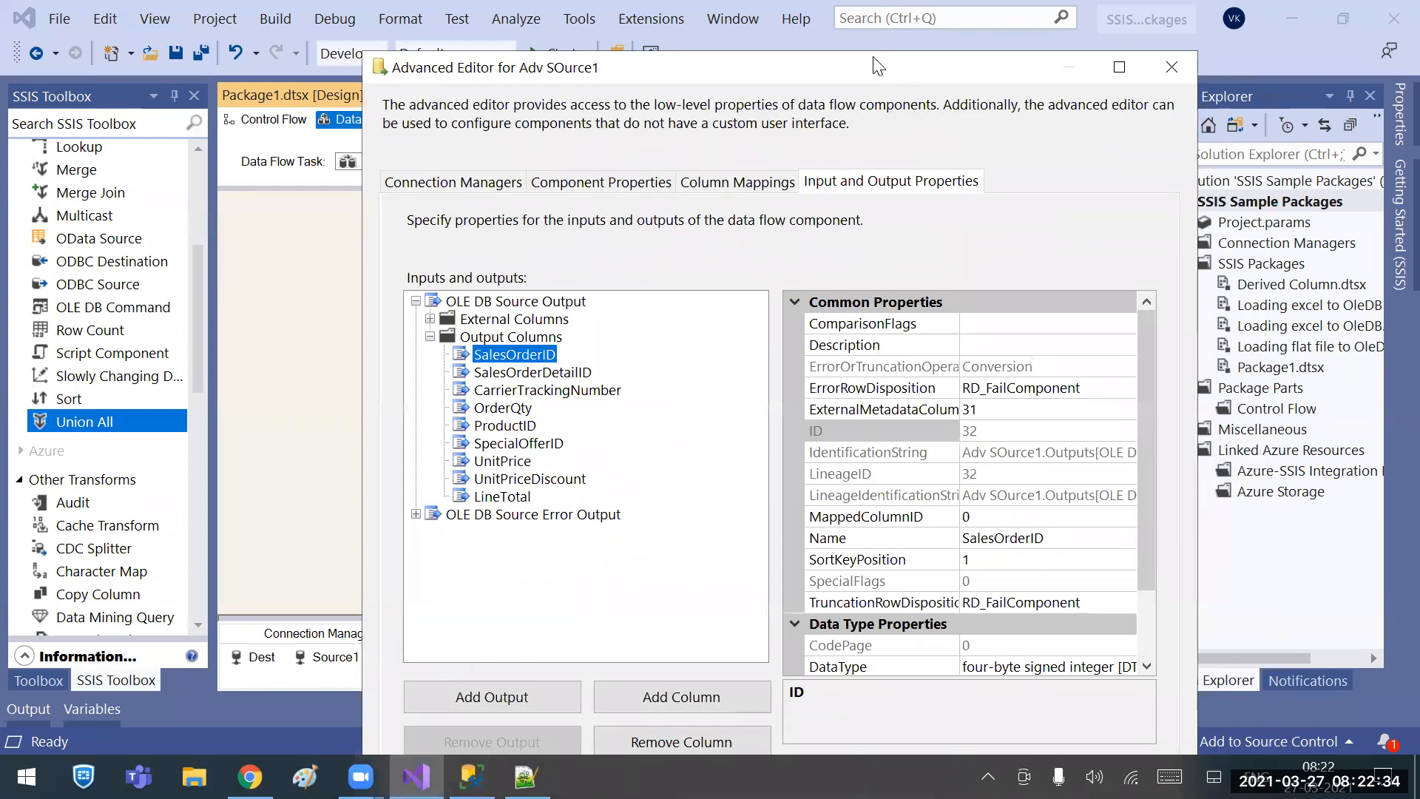
left_click_drag(739, 68, 690, 16)
double_click(352, 20)
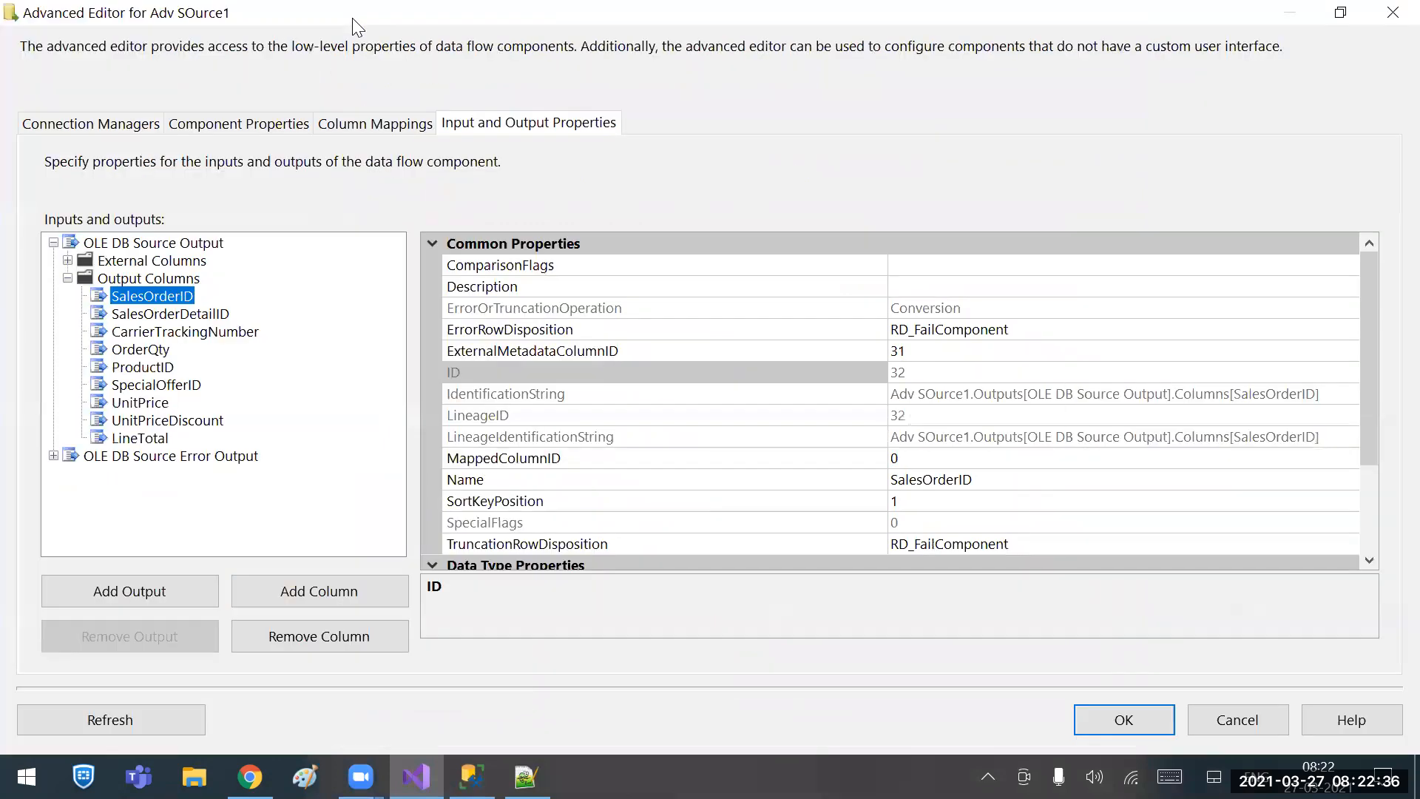
left_click(1117, 727)
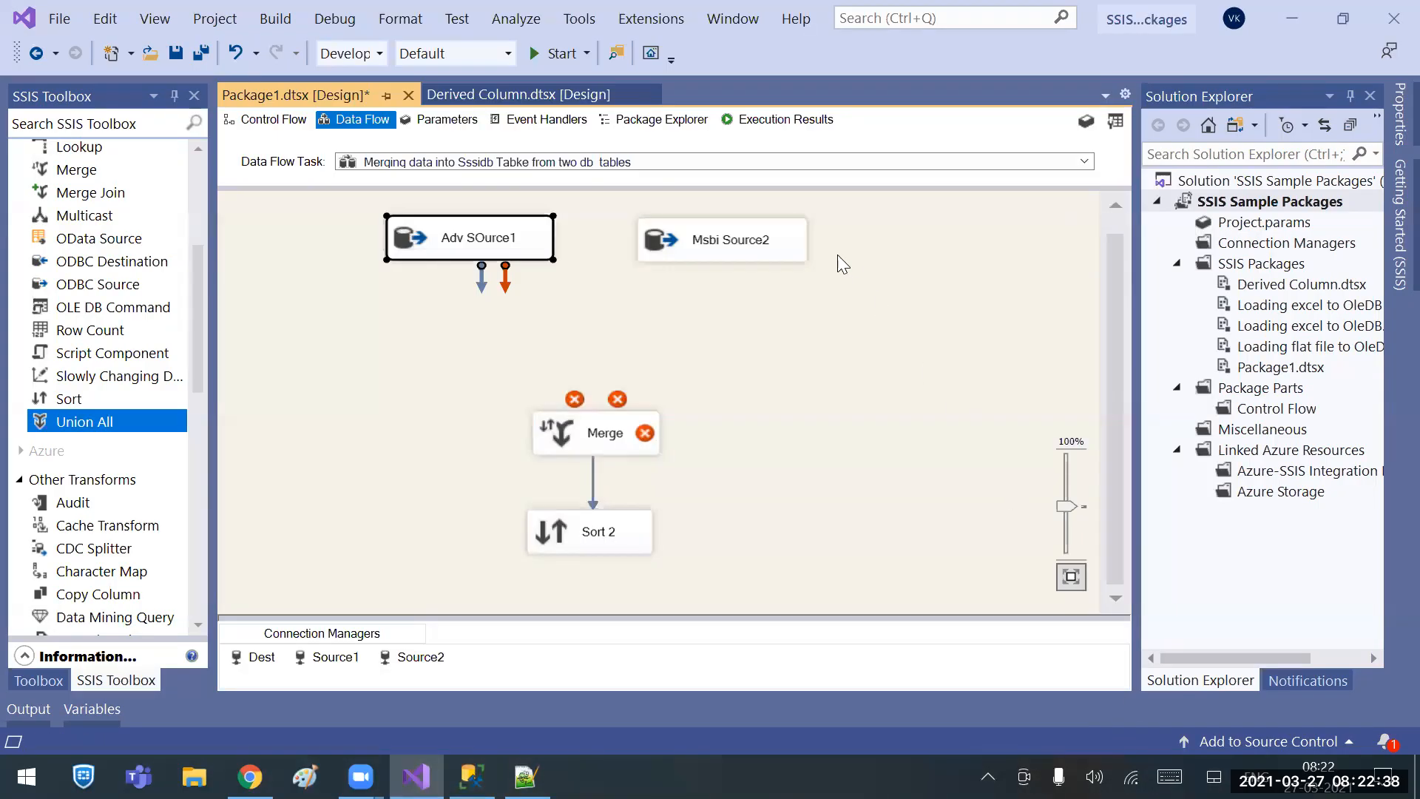
Open the advanced editor of Msbi Source2 and set IsSorted to True for its OLE DB Source Output.
right_click(704, 244)
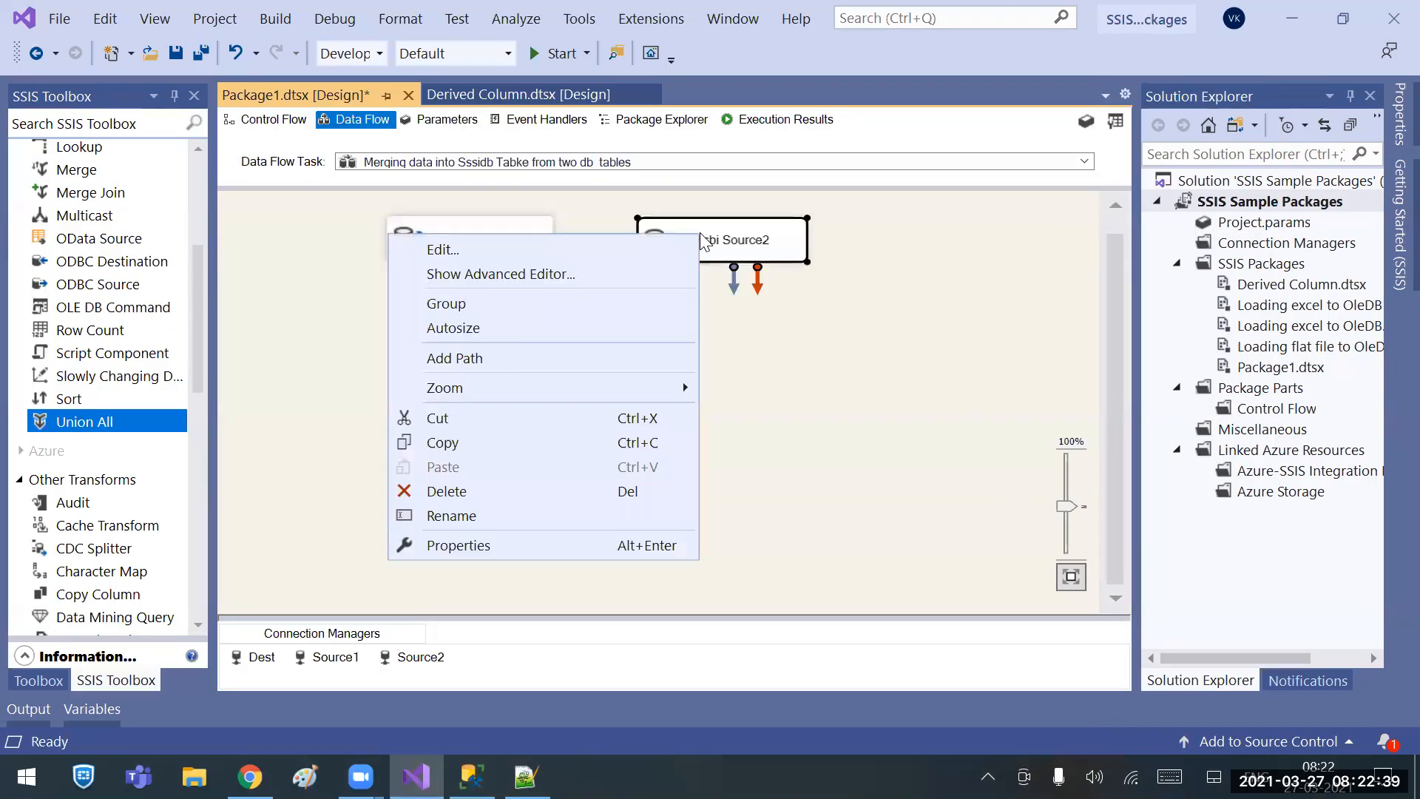
left_click(629, 277)
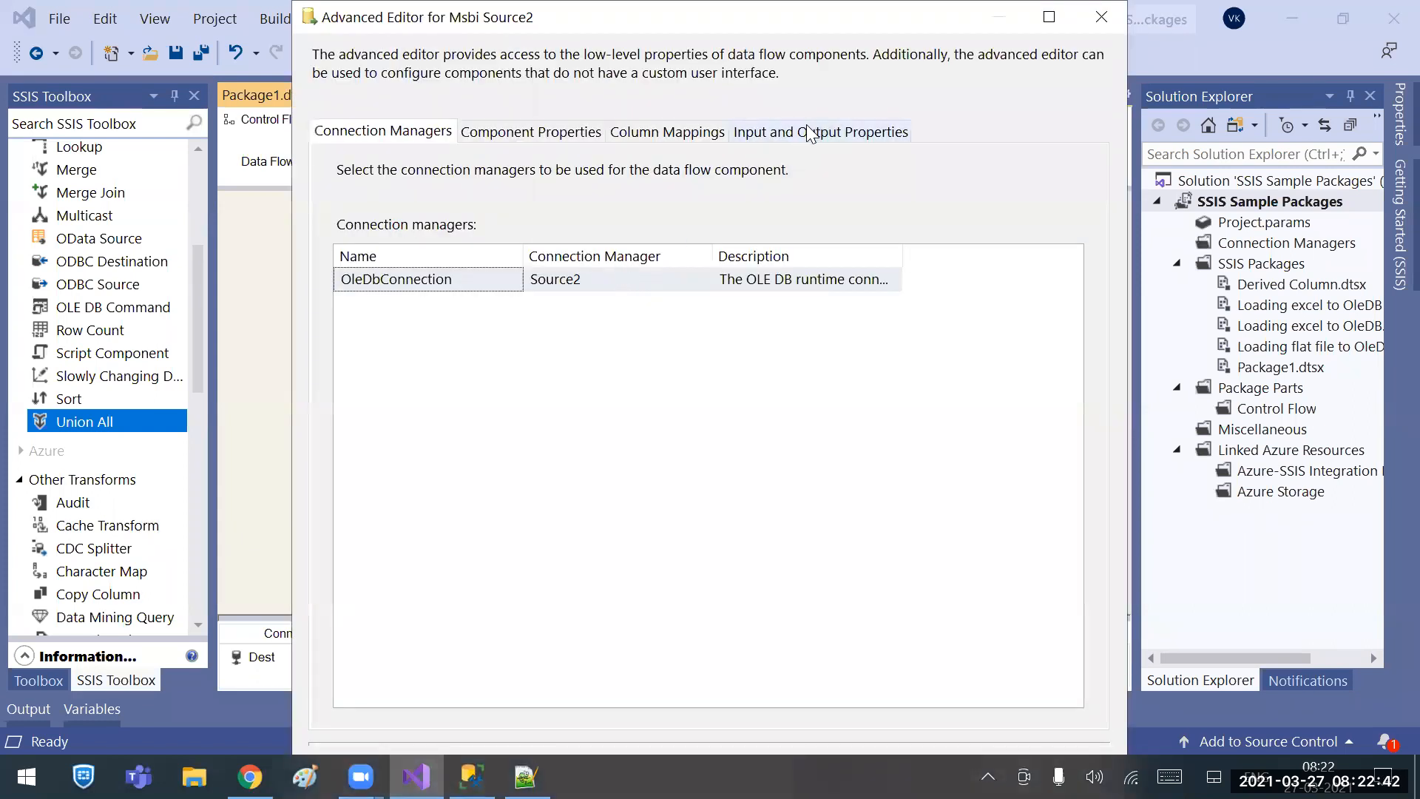
left_click(814, 132)
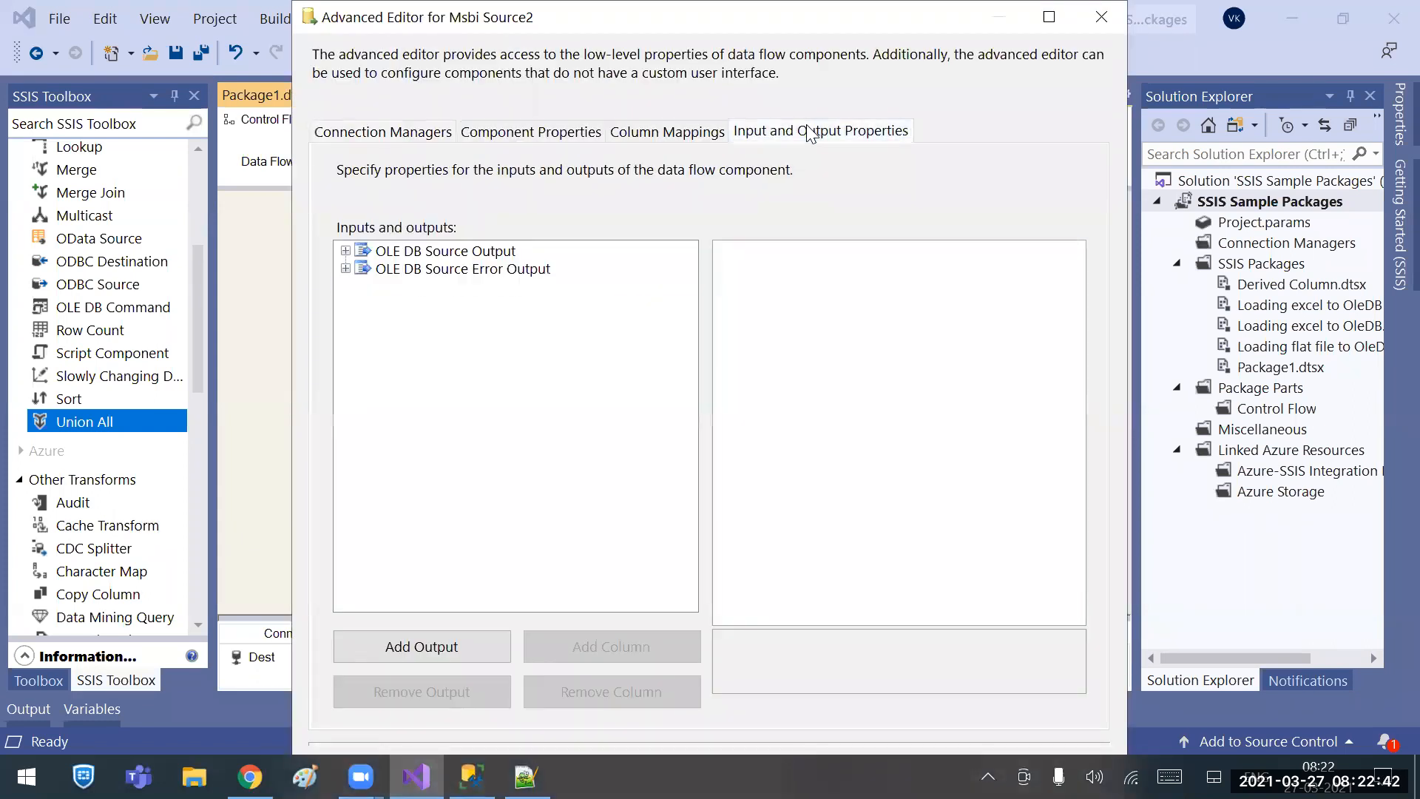
left_click(427, 254)
double_click(924, 467)
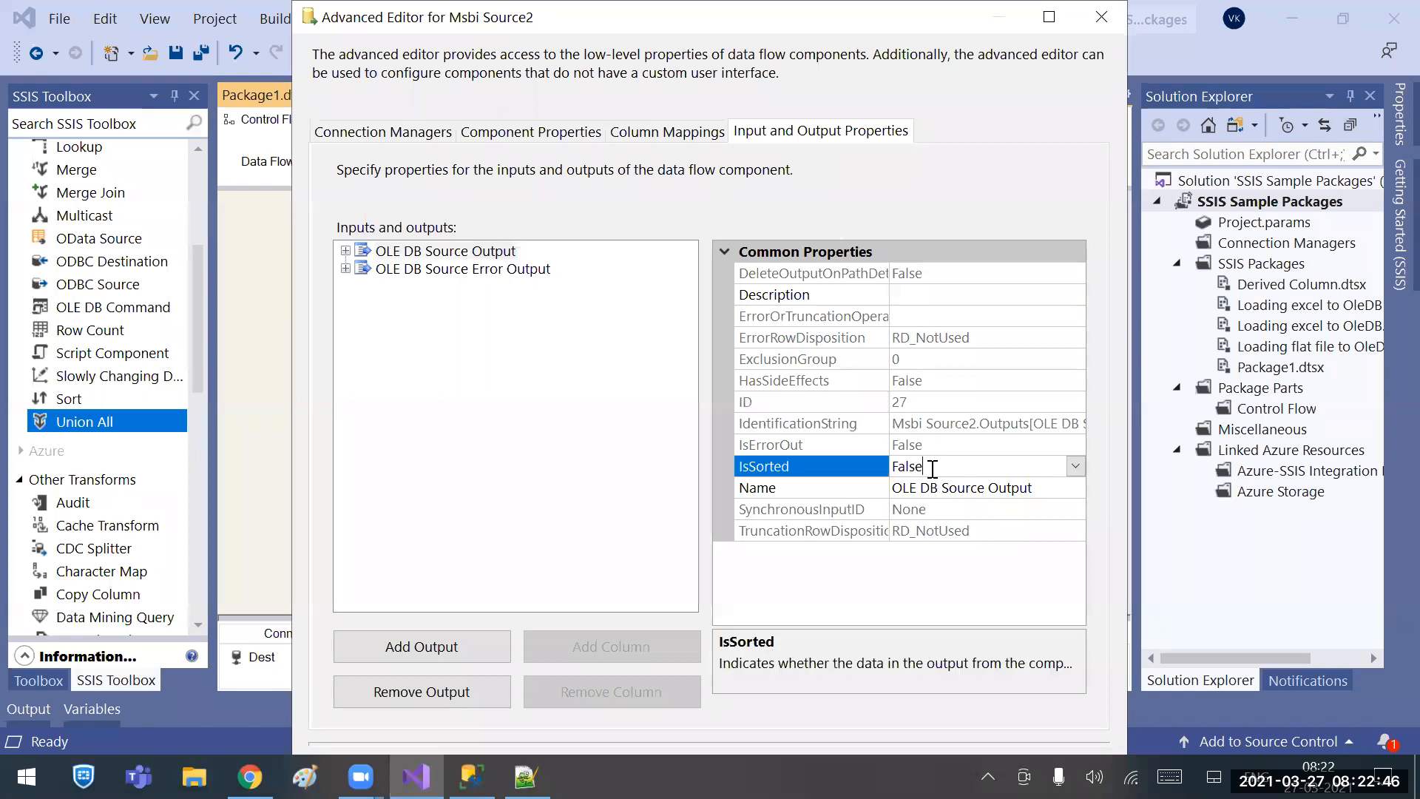
Set SortKeyPosition to 1 for the SalesOrderID output column of Msbi Source2 and accept the advanced editor changes.
left_click(345, 251)
left_click(360, 286)
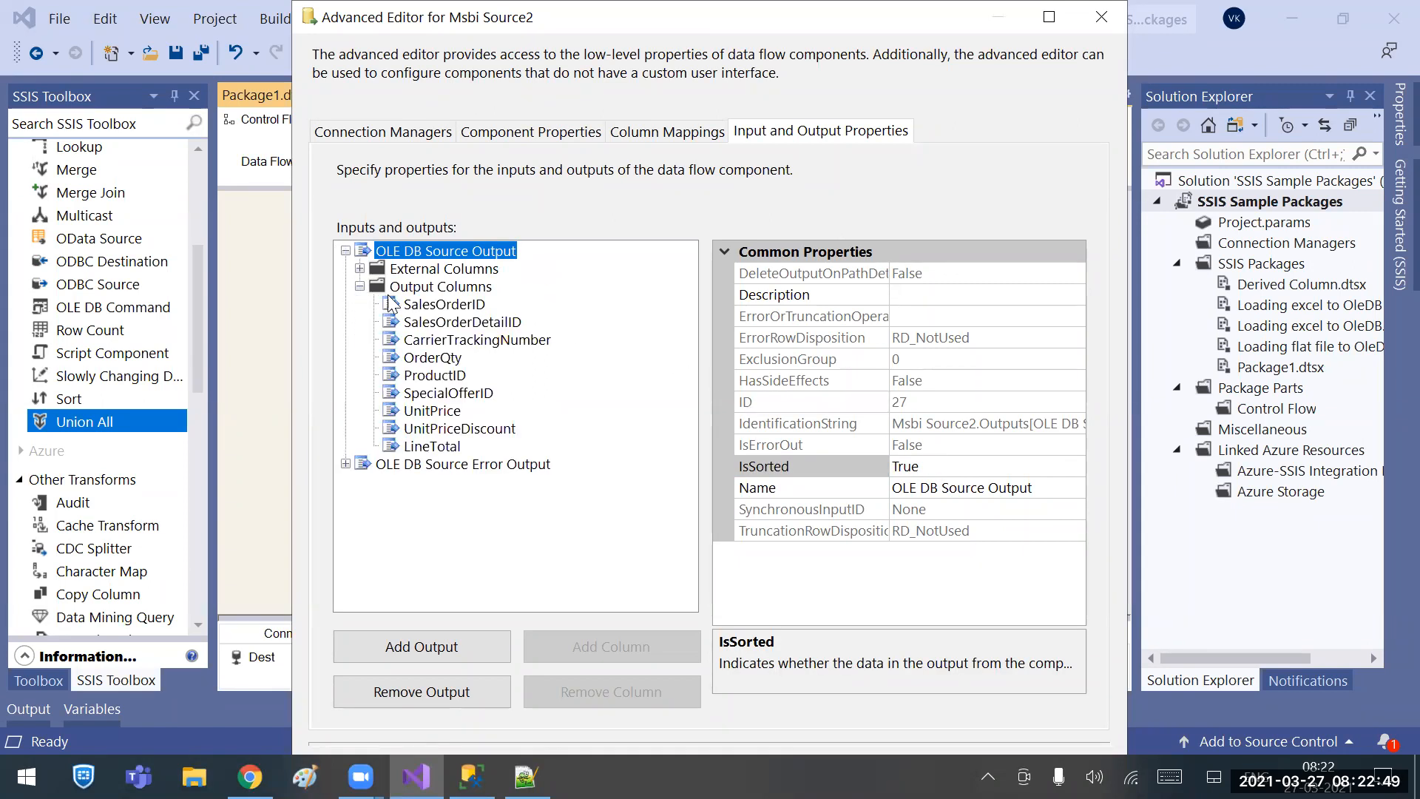
left_click(453, 305)
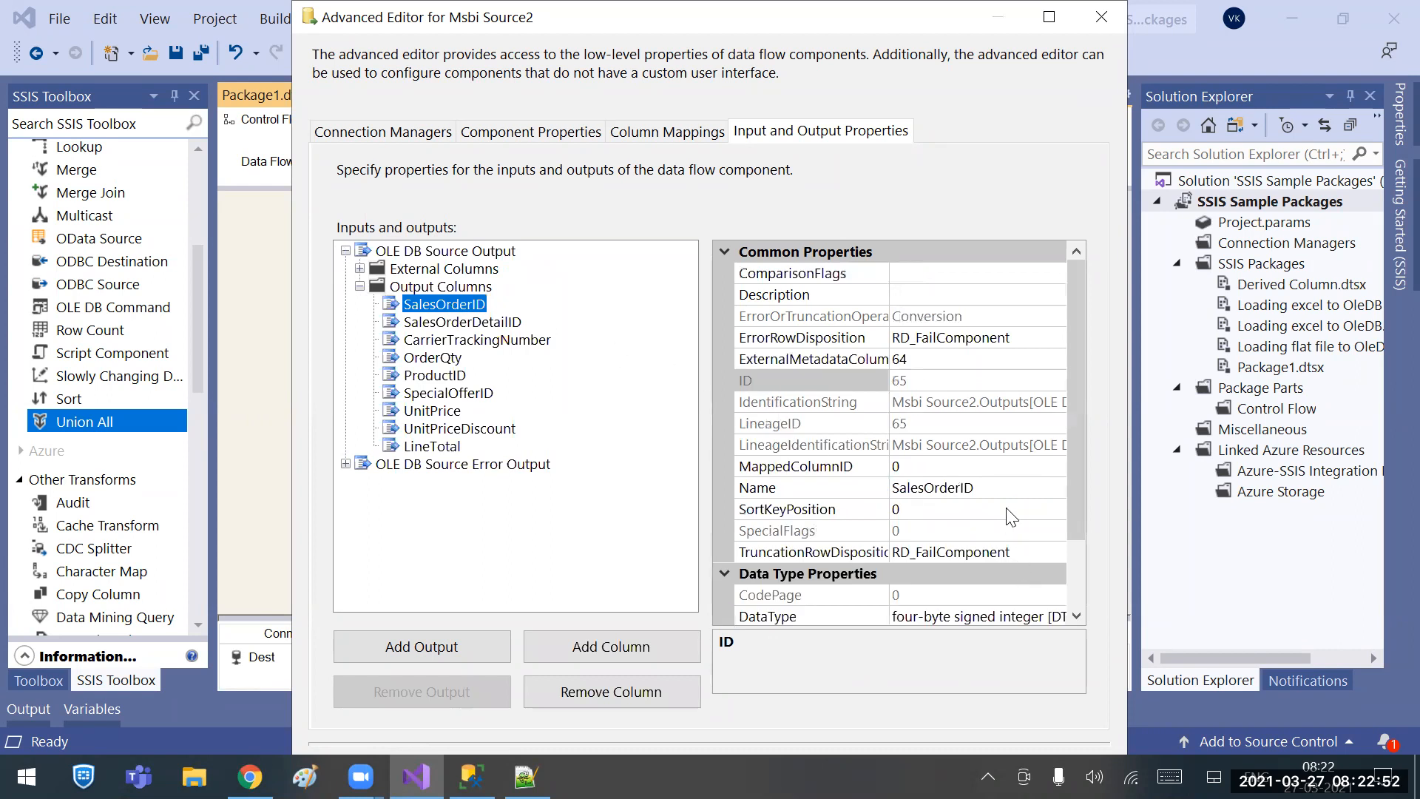
left_click(937, 512)
key("BackSpace")
type("1")
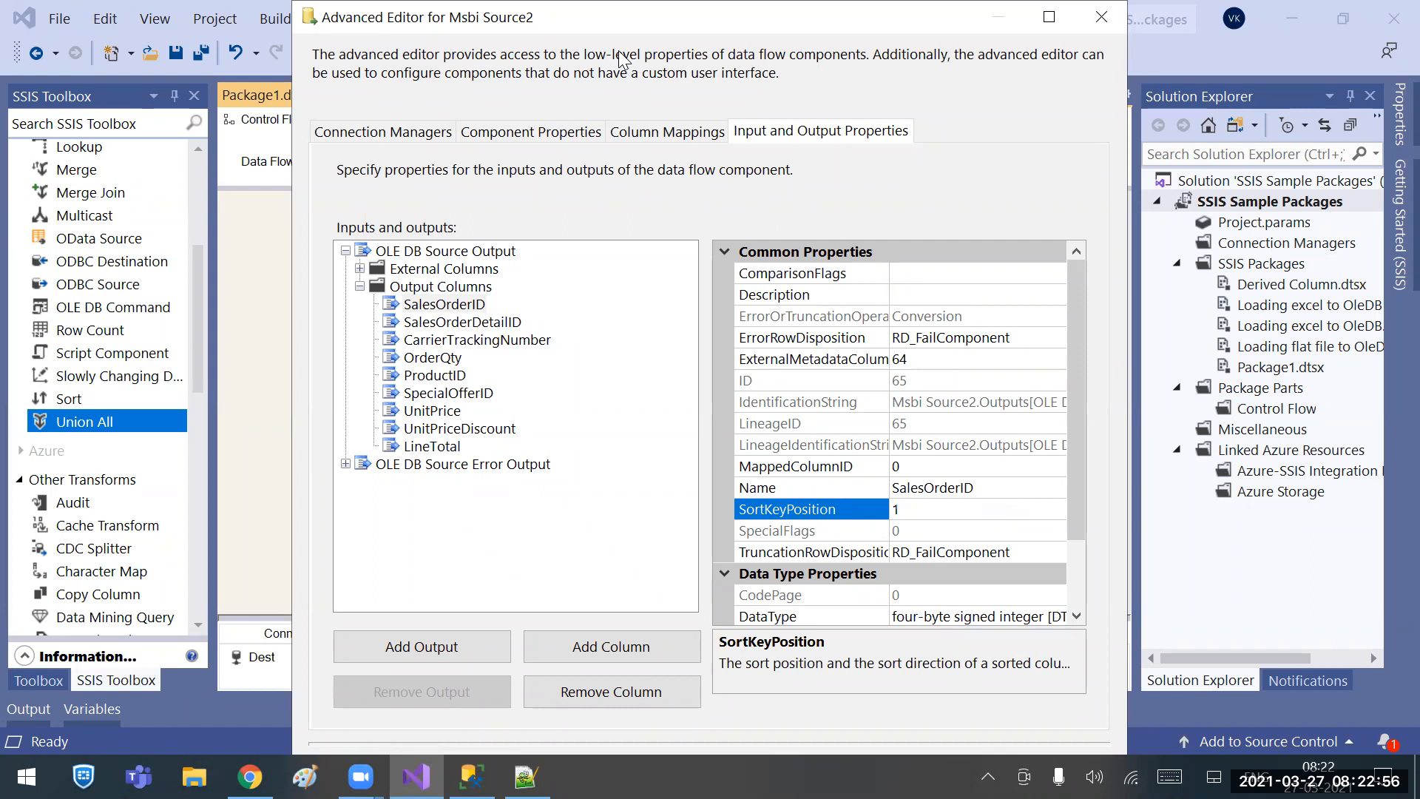
double_click(623, 20)
left_click(1100, 724)
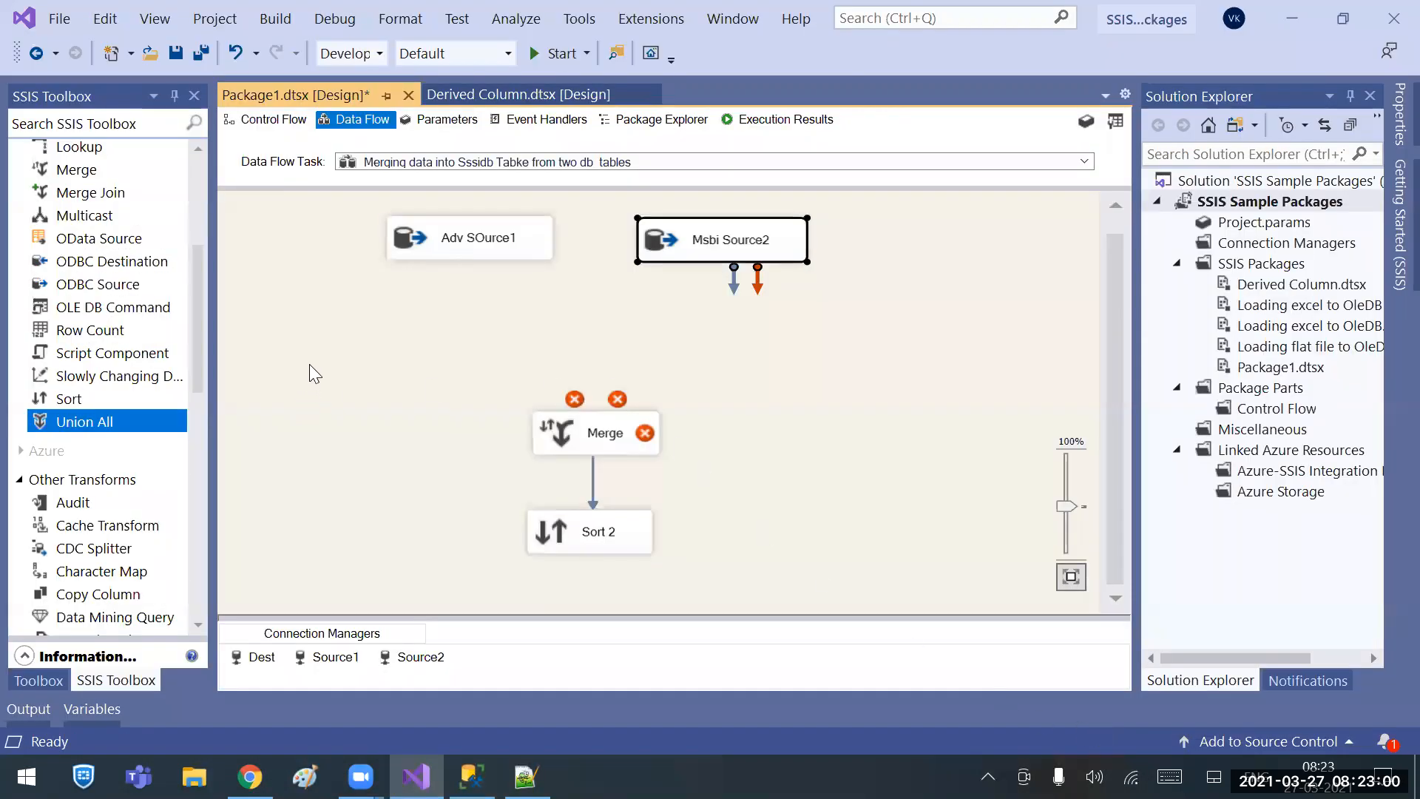
Connect the OLE DB Source Output of Adv SOurce1 to Merge Input 1 of the Merge transformation.
left_click(485, 244)
left_click_drag(476, 282, 576, 430)
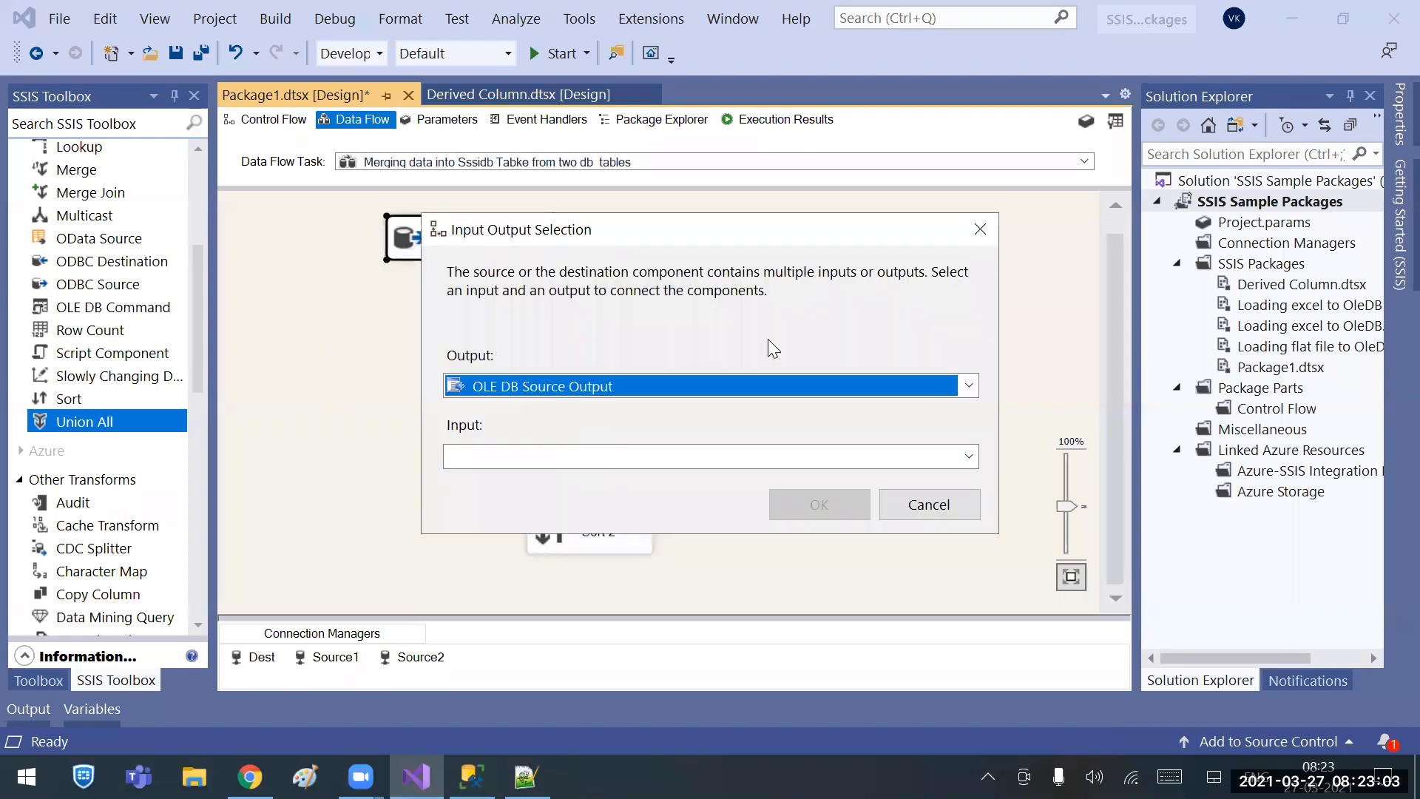
left_click(879, 456)
left_click(834, 473)
left_click(835, 495)
Connect Msbi Source2 to the second input of the Merge transformation and save the package.
left_click(797, 237)
left_click_drag(734, 281, 603, 438)
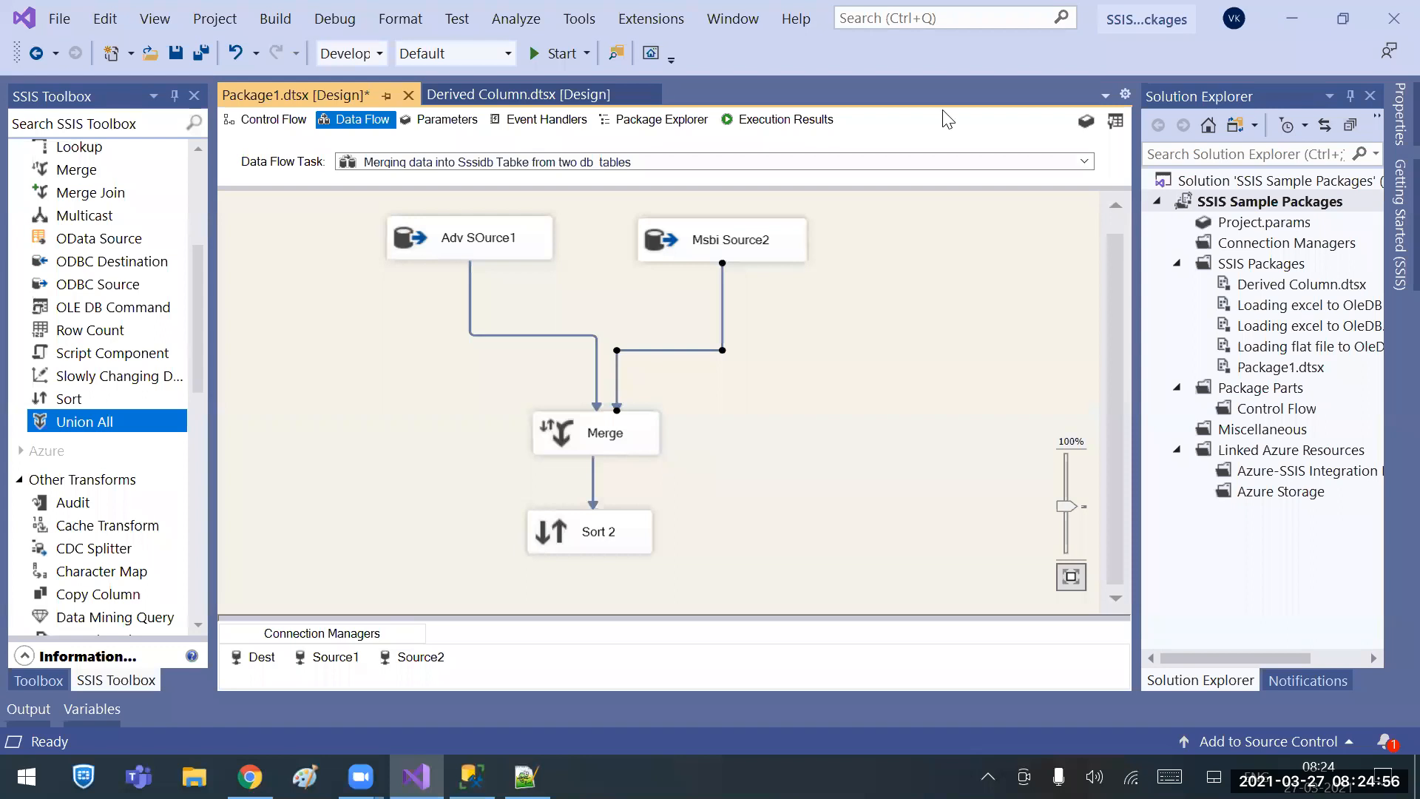
left_click(678, 64)
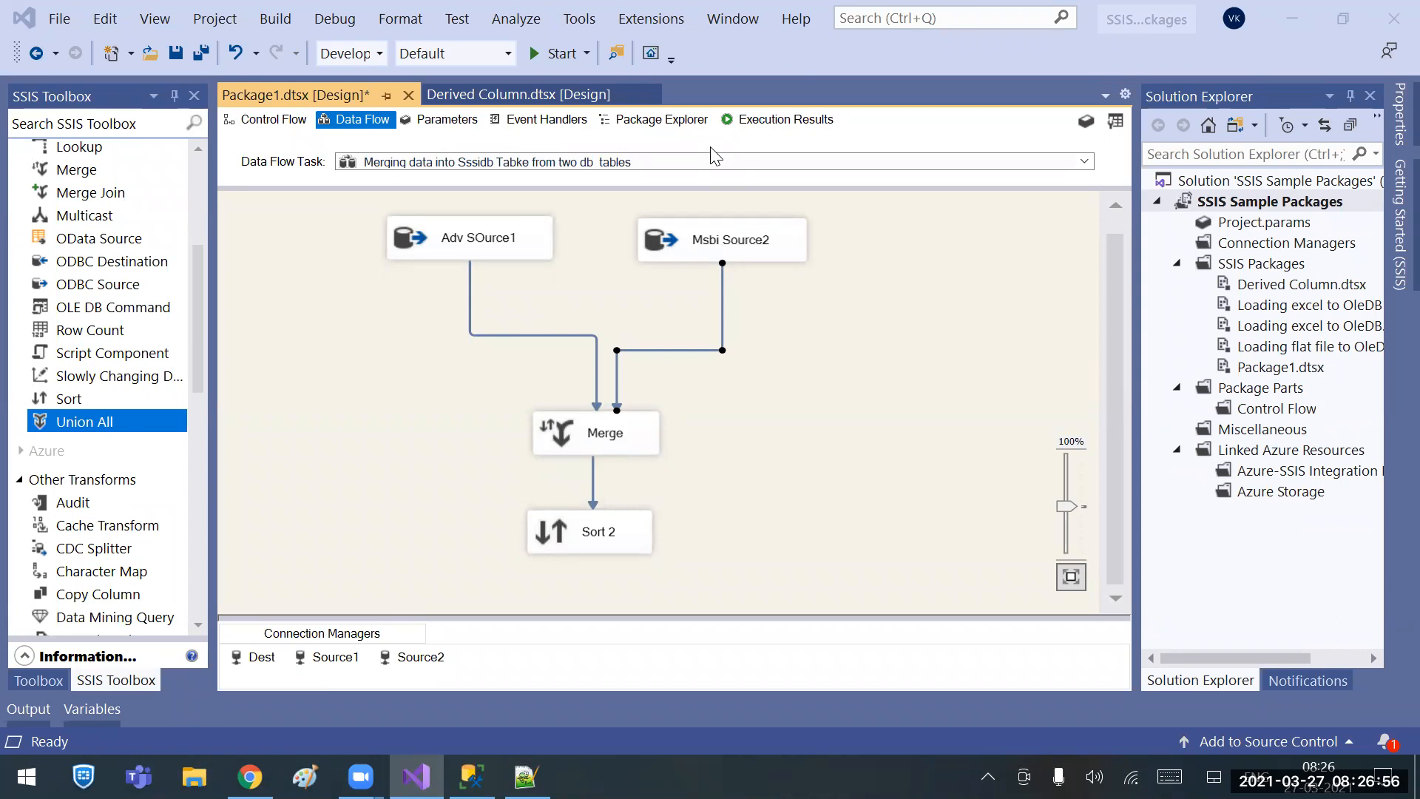
left_click(789, 463)
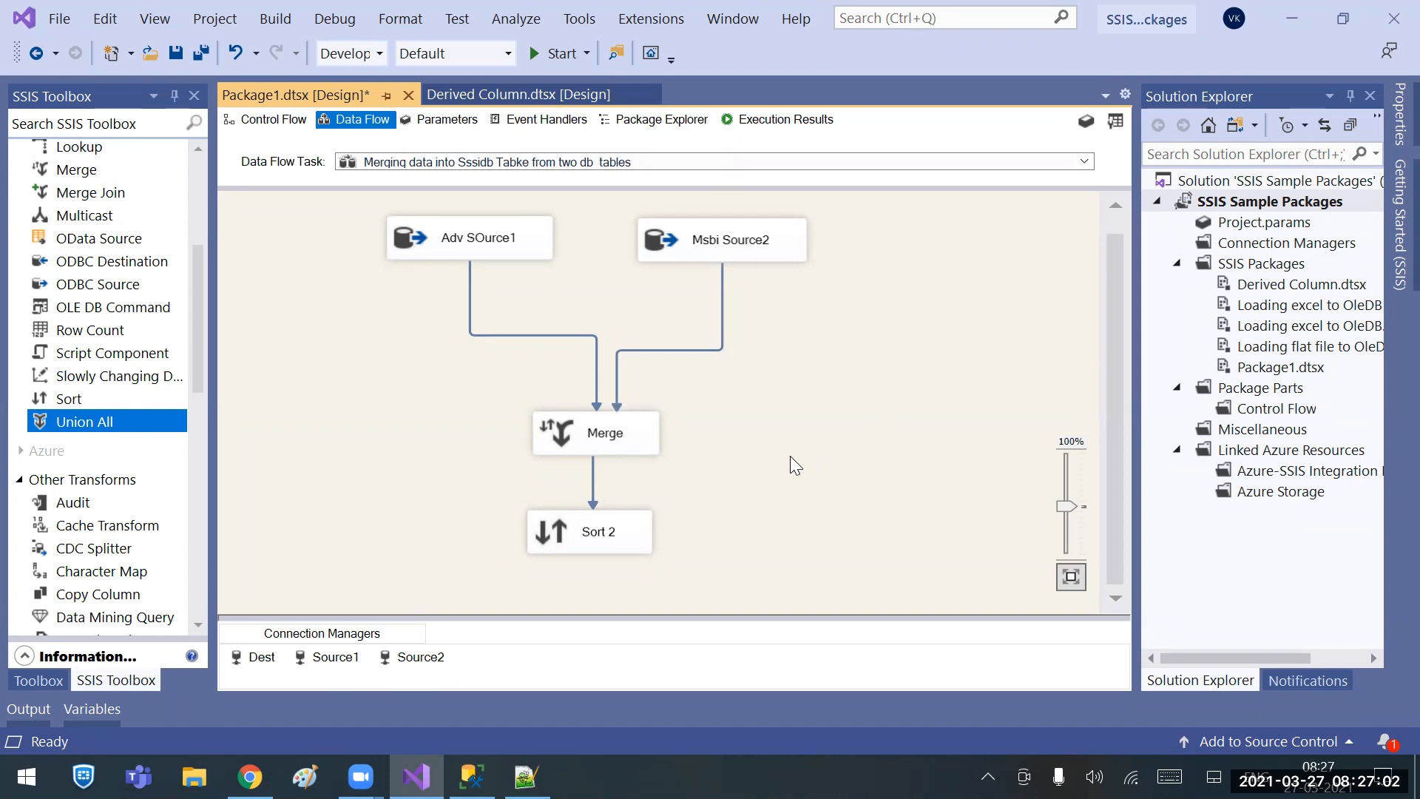
key("ctrl+s")
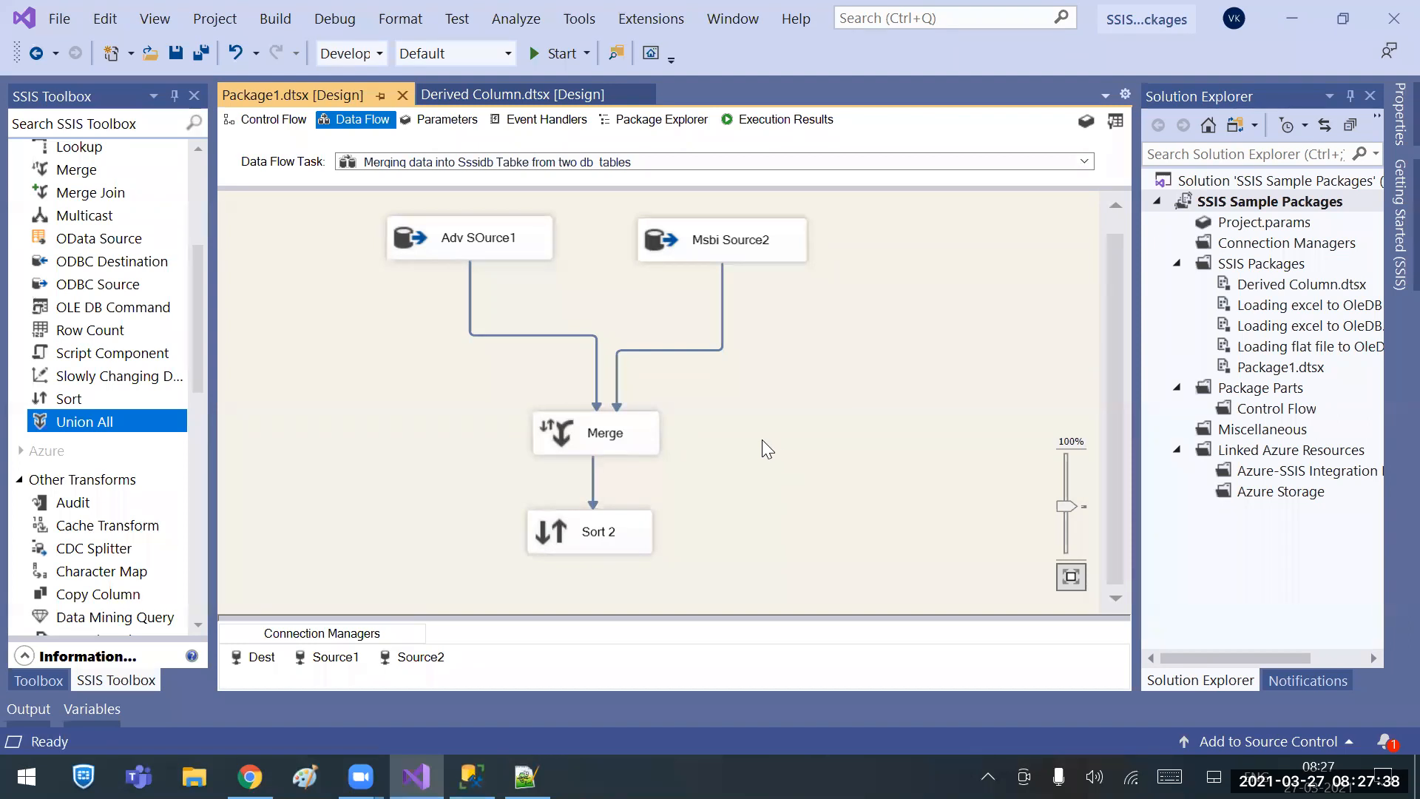
Exclude the LineTotal column from the Msbi Source2 output and save the package.
double_click(686, 241)
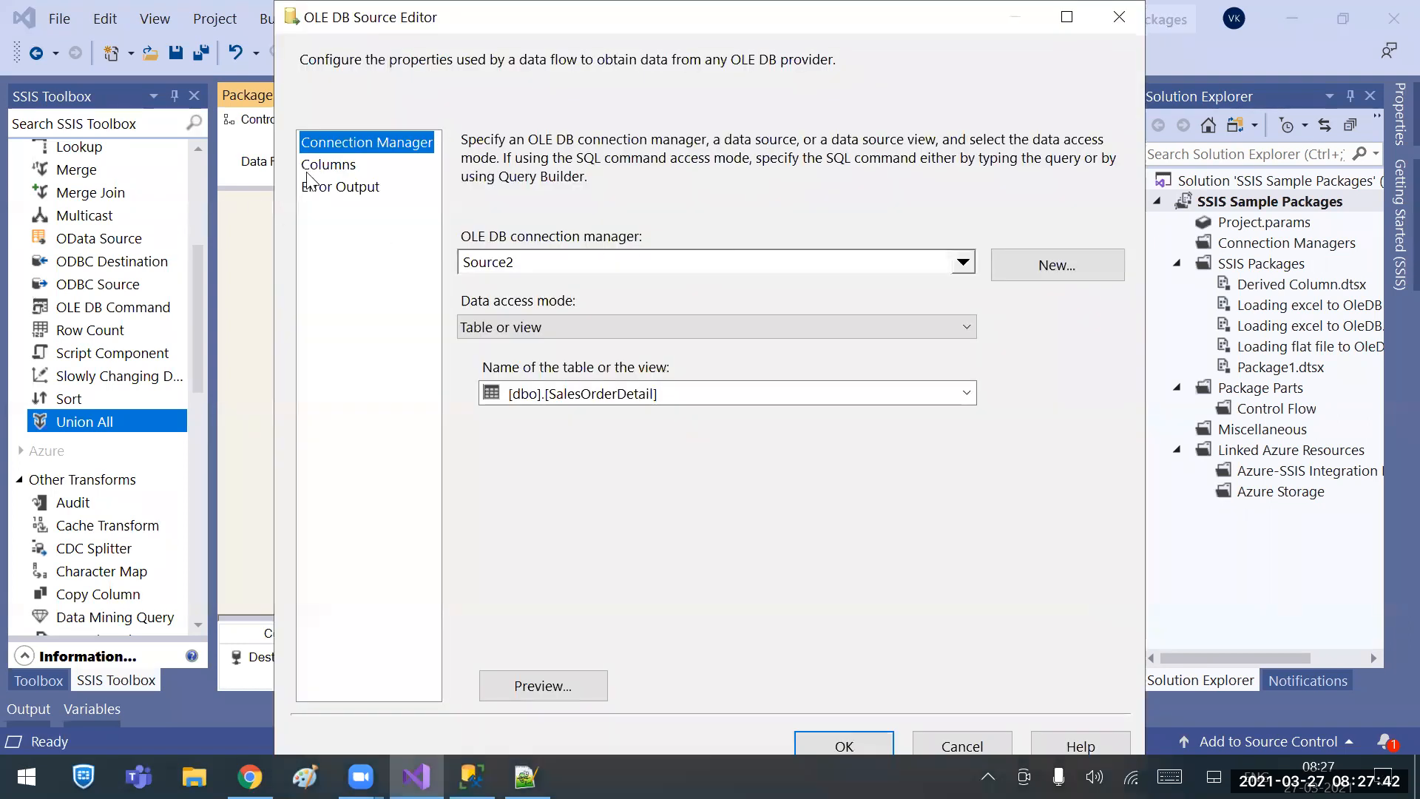
left_click(333, 167)
scroll(936, 319, "down", 1)
left_click(793, 331)
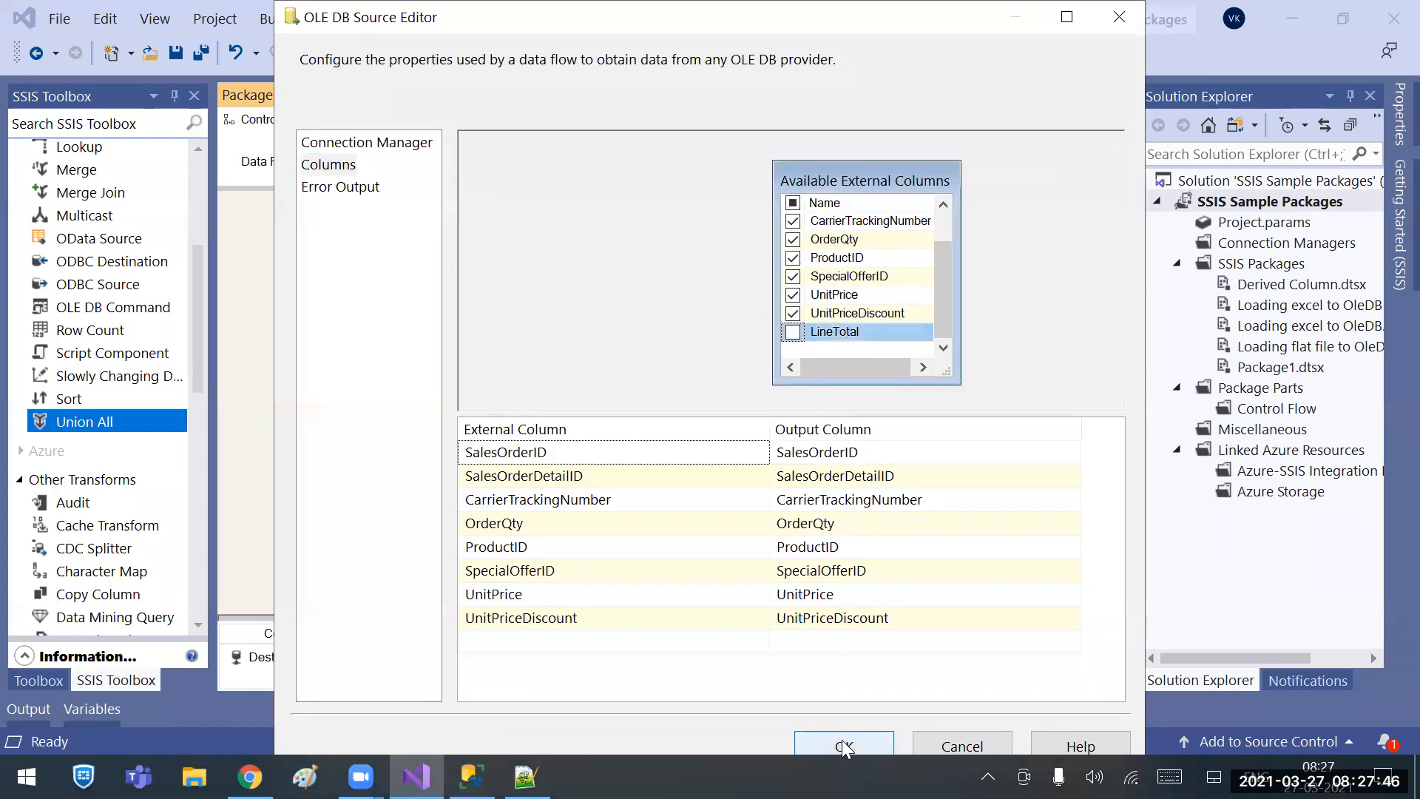
left_click(843, 740)
key("ctrl+s")
Resolve the references on the path from Msbi Source2 to Merge by deleting unmapped input columns.
left_click(674, 363)
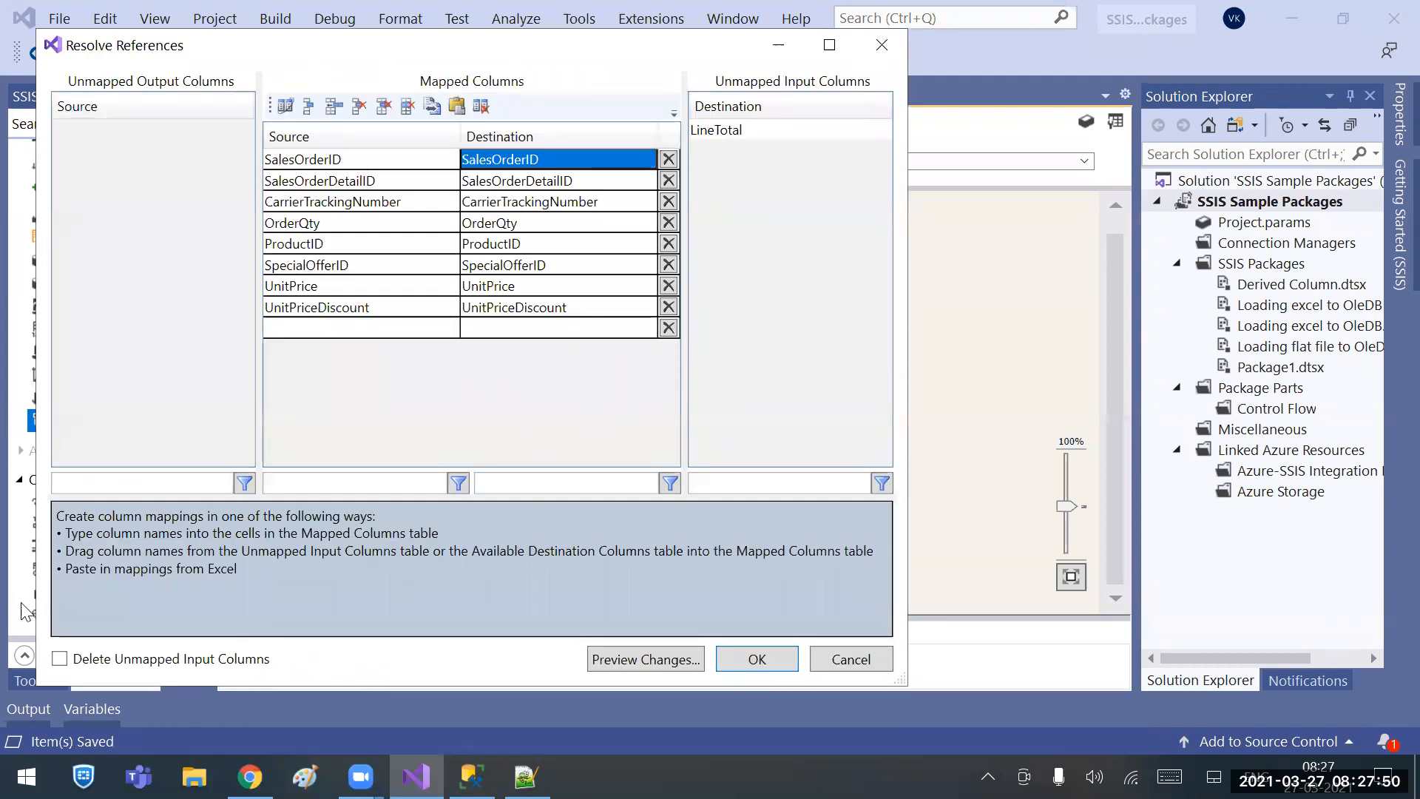
left_click(59, 659)
left_click(723, 651)
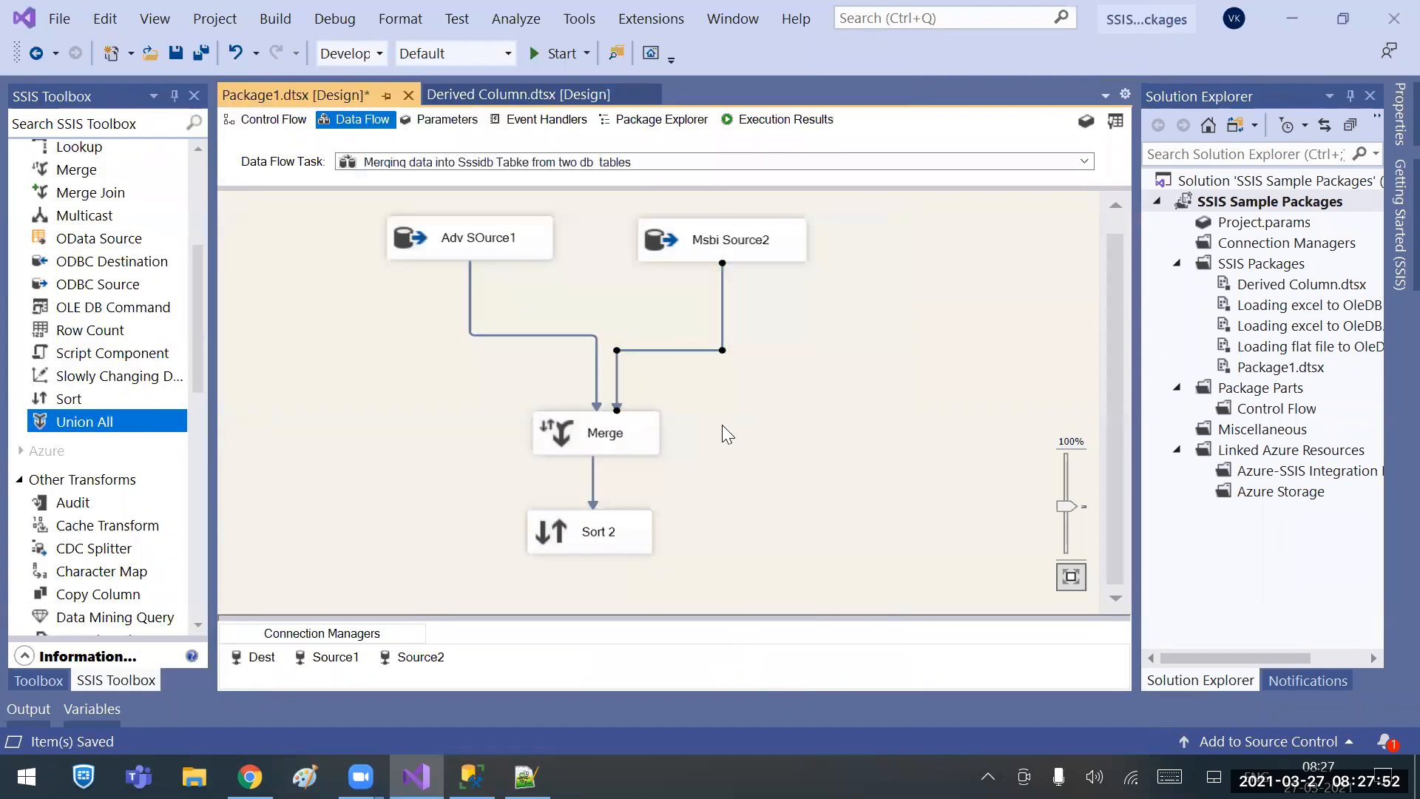
Review how LineTotal is mapped for both inputs in the Merge transformation and accept the mappings.
double_click(585, 427)
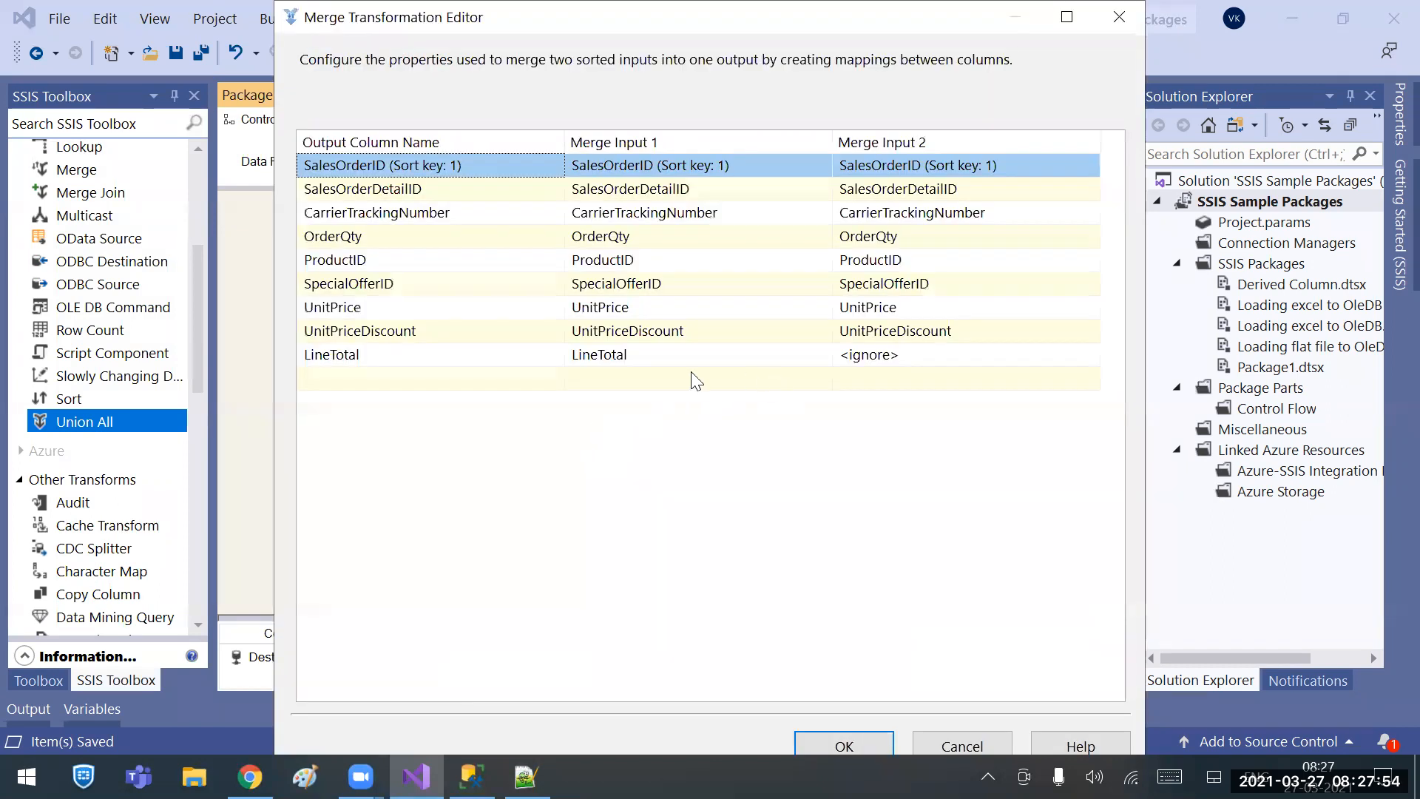
left_click(641, 362)
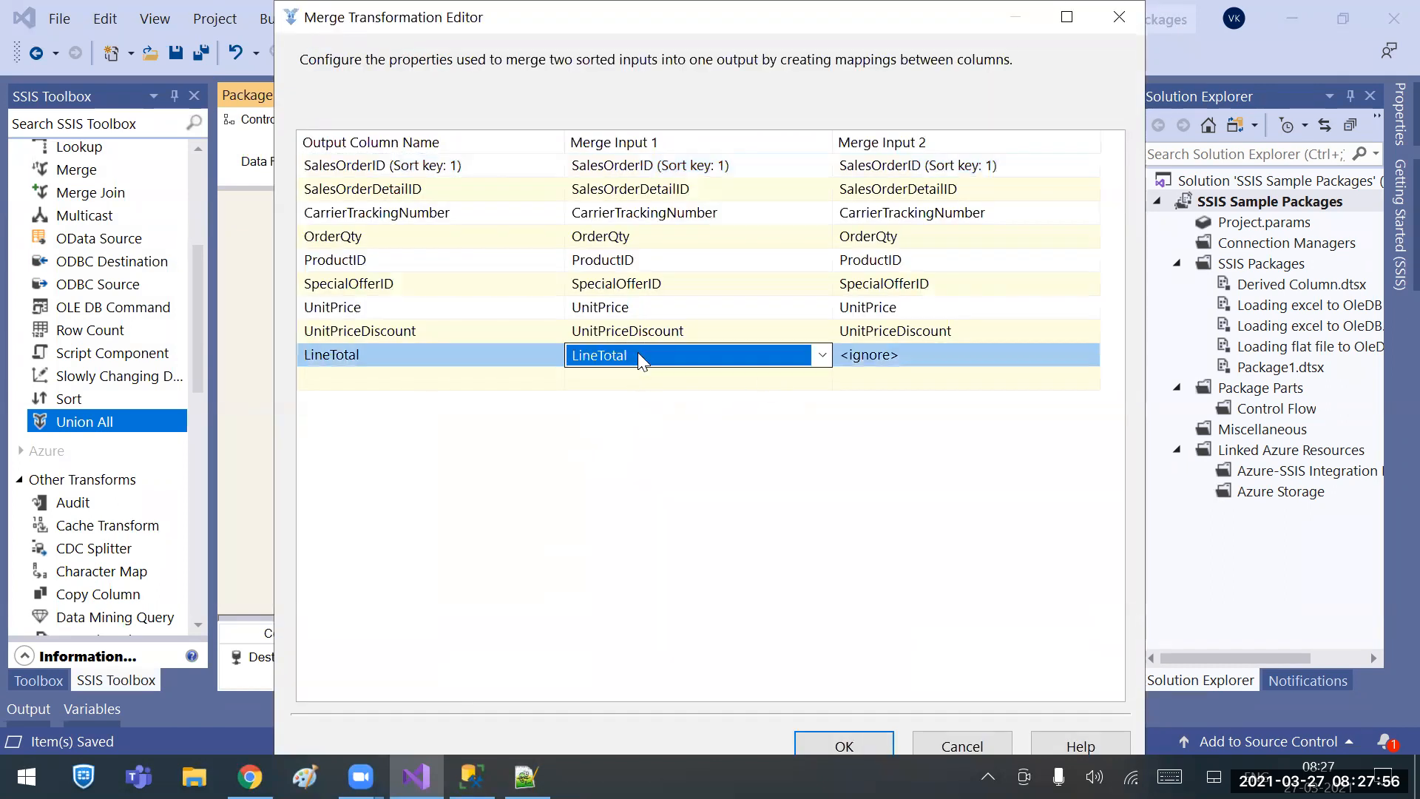
left_click(941, 362)
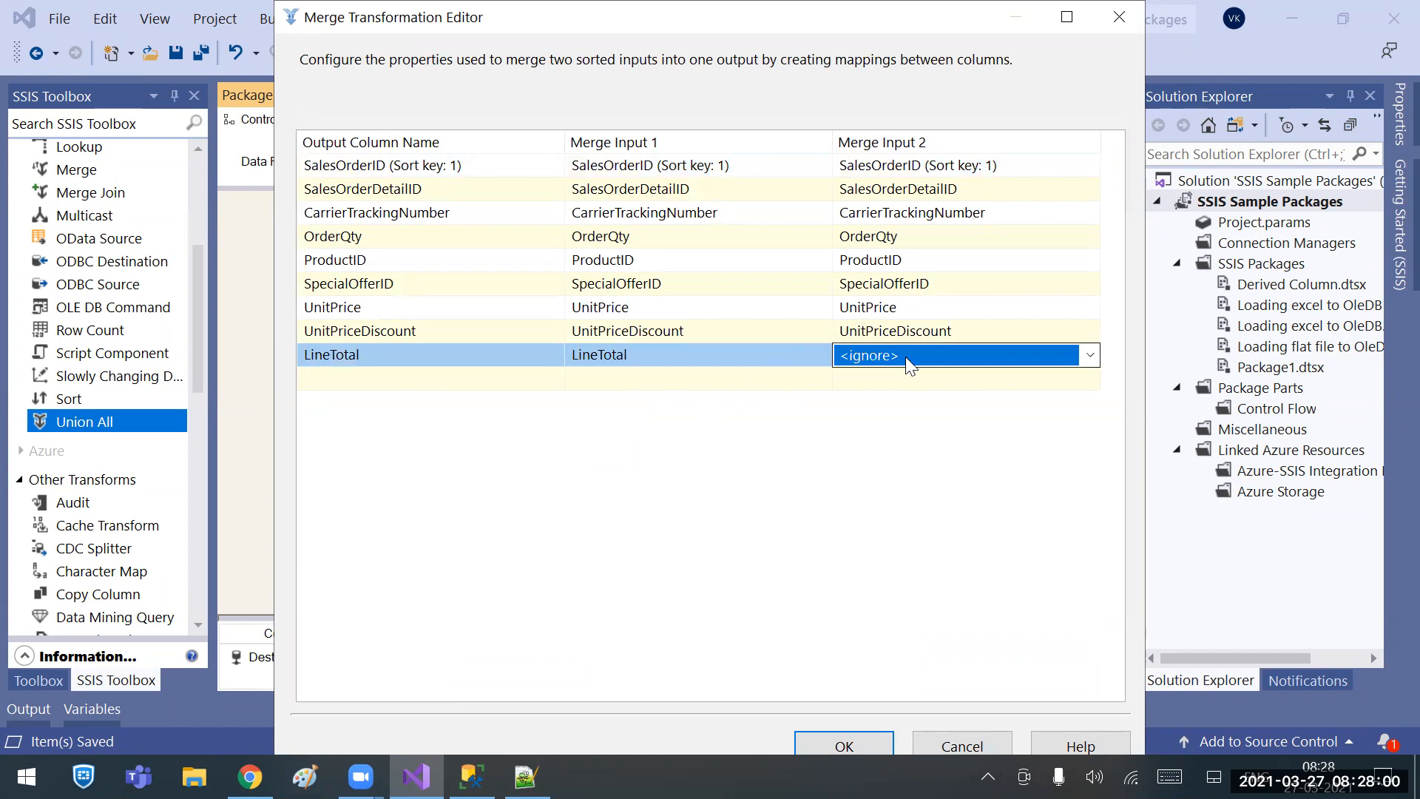
left_click(843, 745)
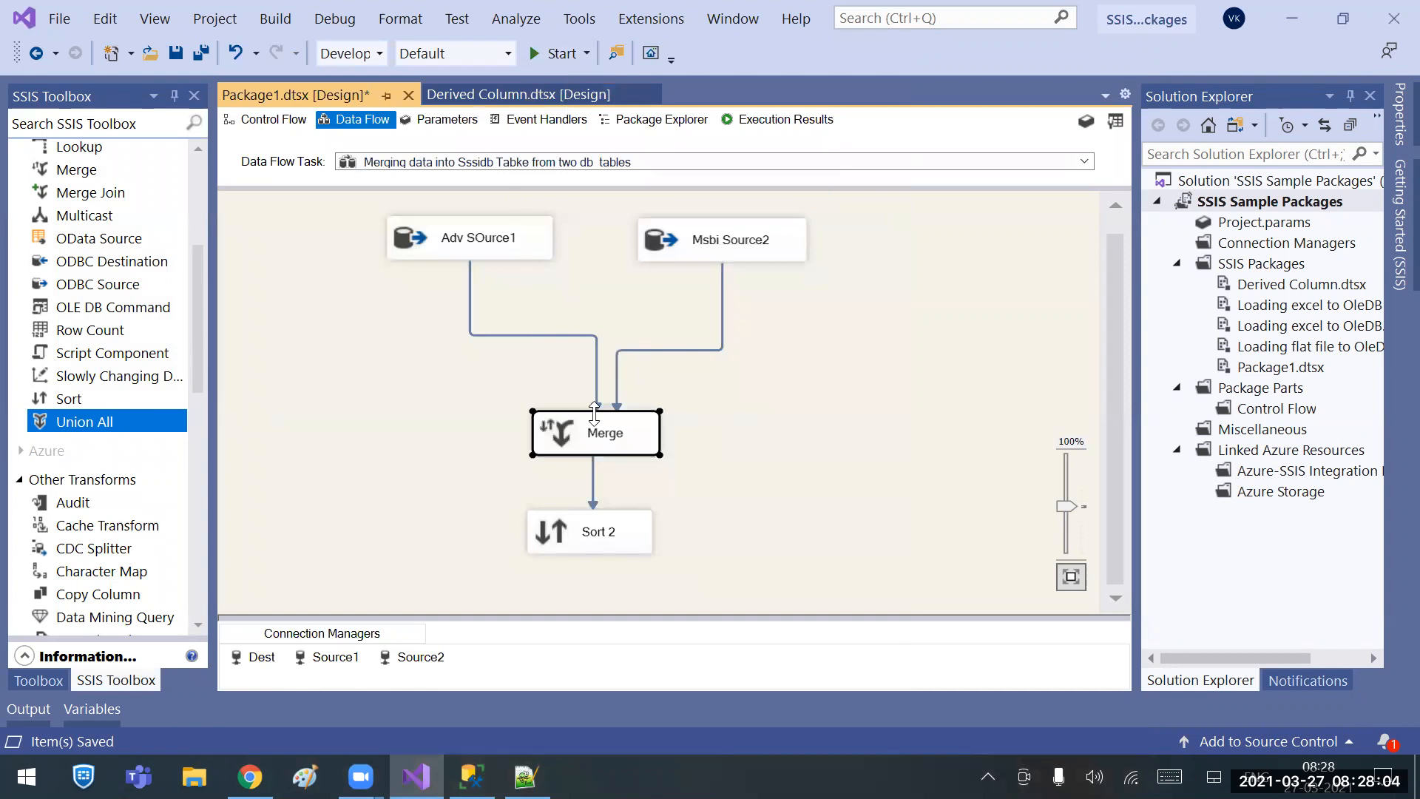
Enable a data viewer on the path between Merge and Sort 2 and run the package.
right_click(591, 490)
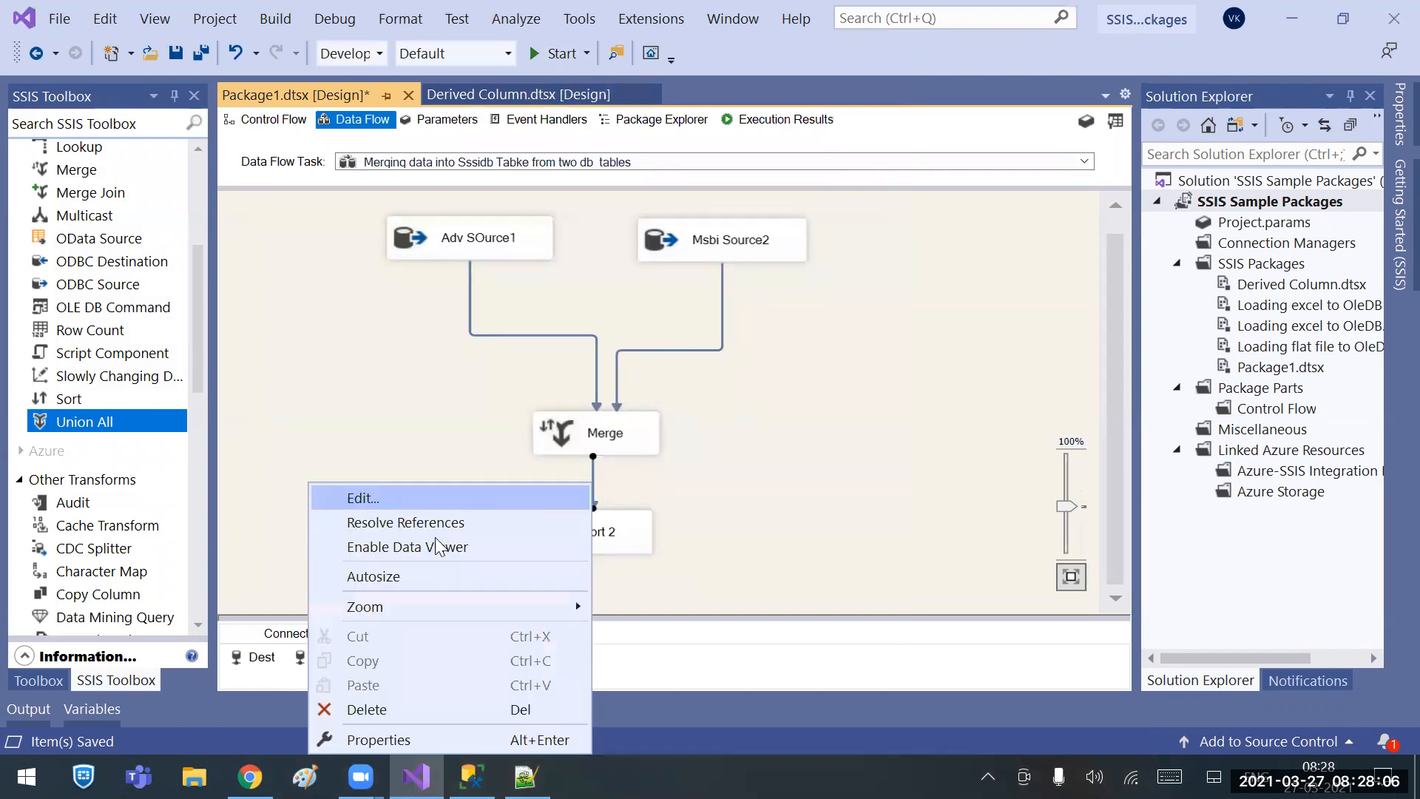
left_click(431, 547)
left_click(556, 53)
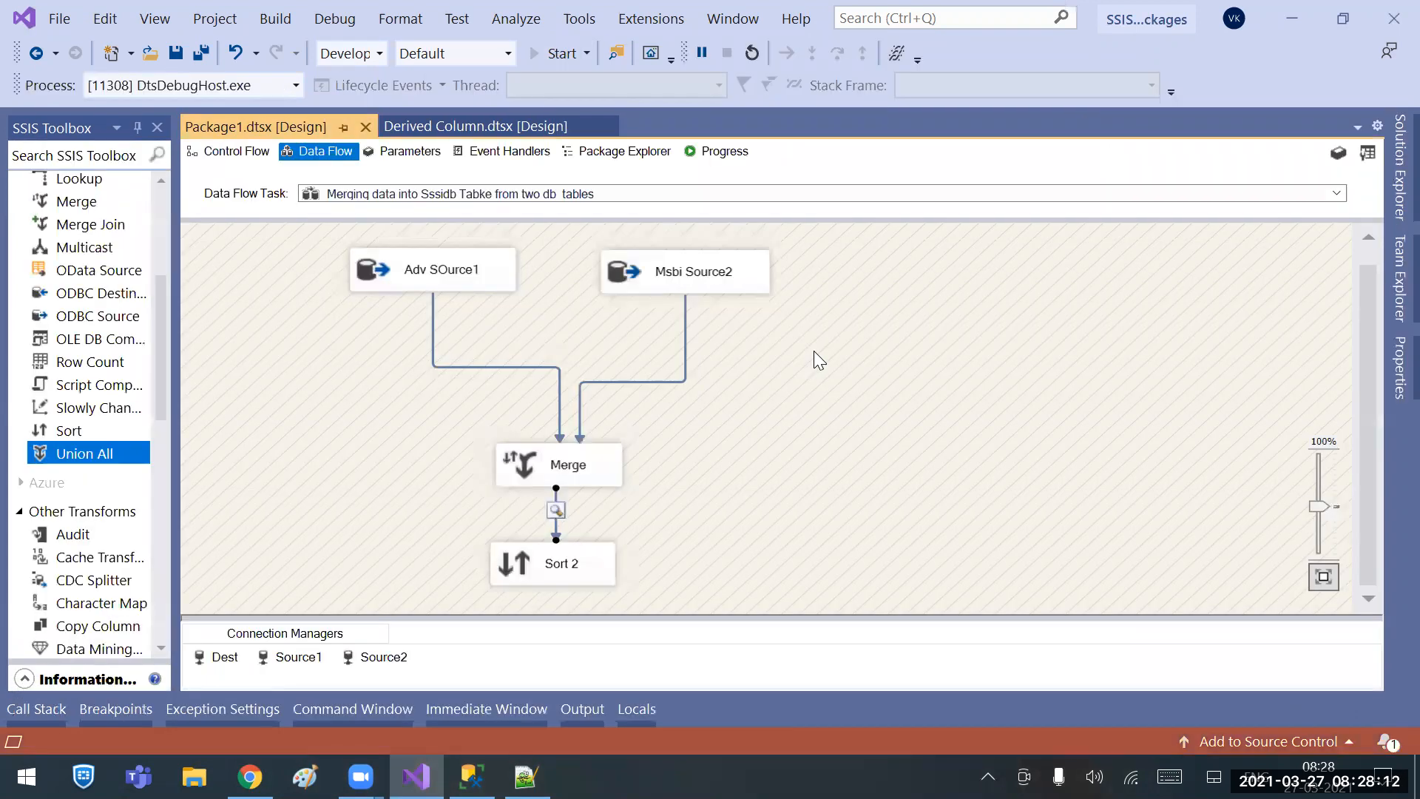
Examine the LineTotal values of the merged rows in the data viewer, then close the viewer.
left_click_drag(820, 207, 807, 399)
left_click(804, 393)
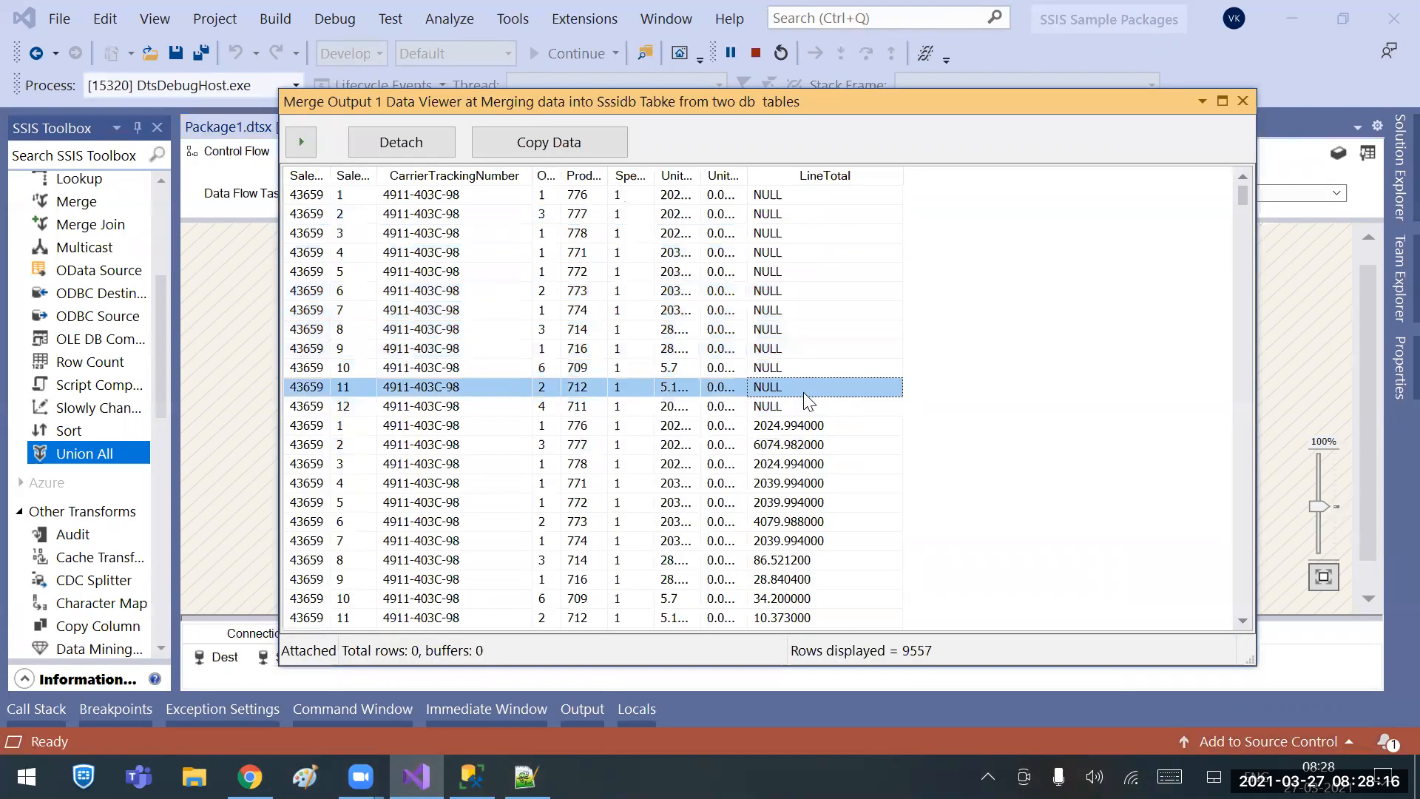
scroll(803, 392, "down", 20)
scroll(818, 392, "down", 20)
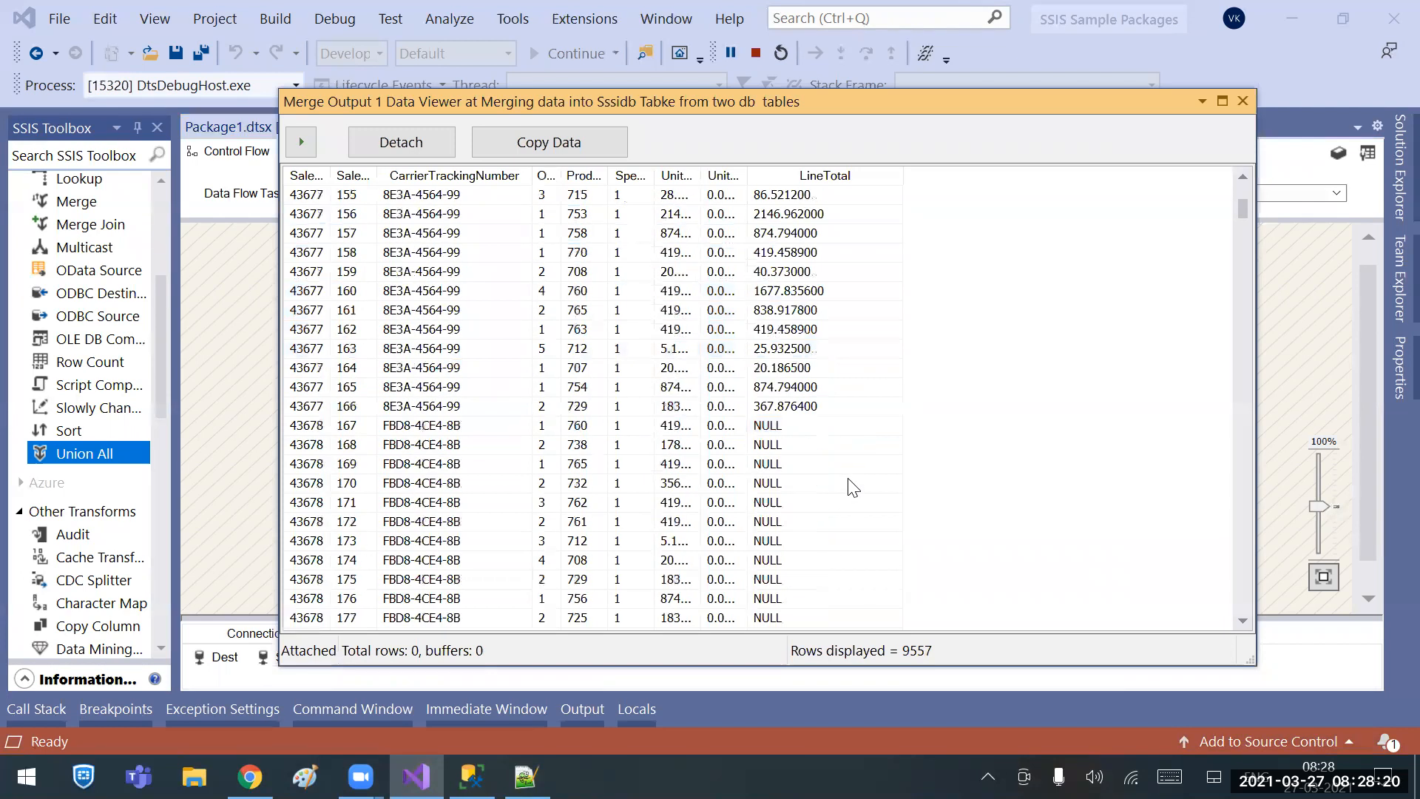
scroll(853, 486, "down", 20)
scroll(848, 480, "down", 20)
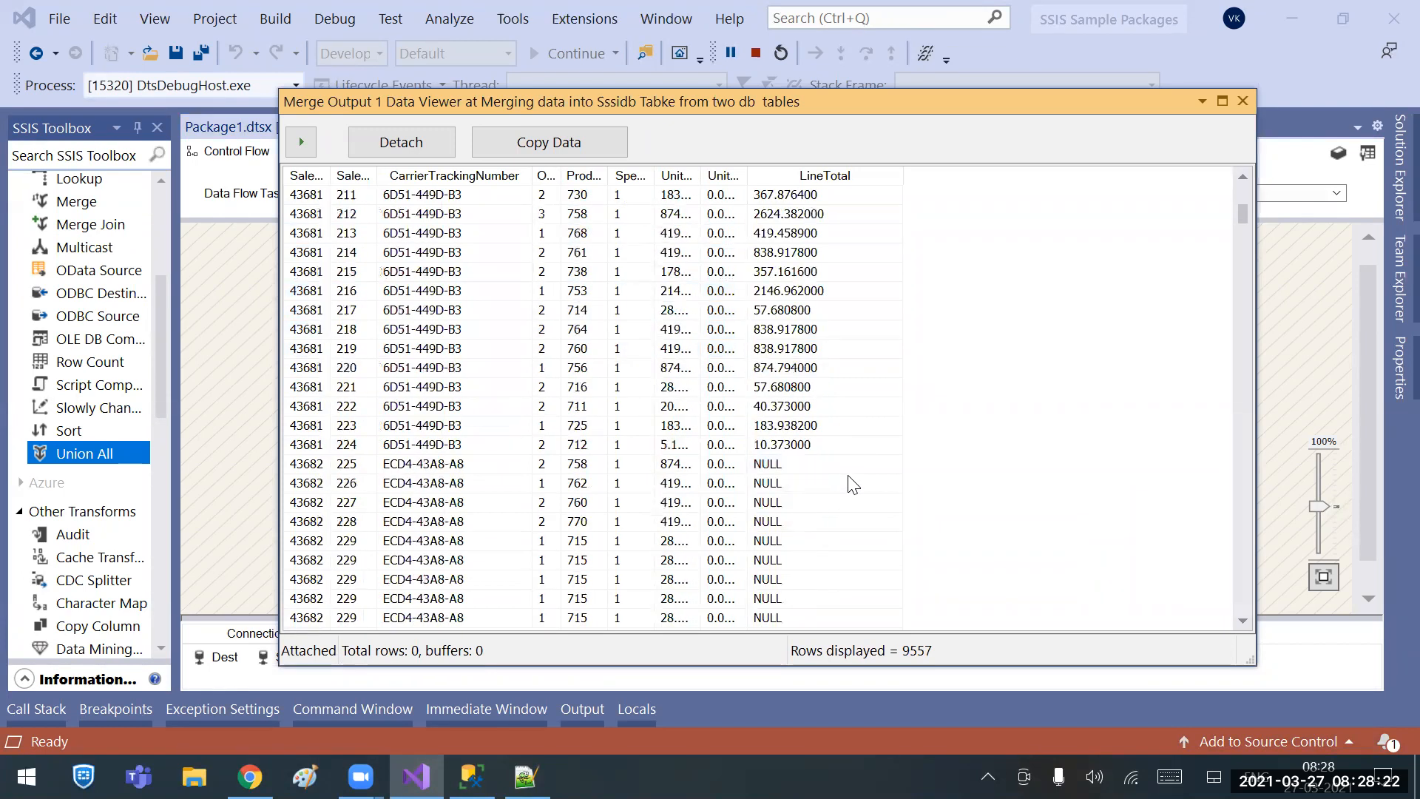
left_click(1245, 102)
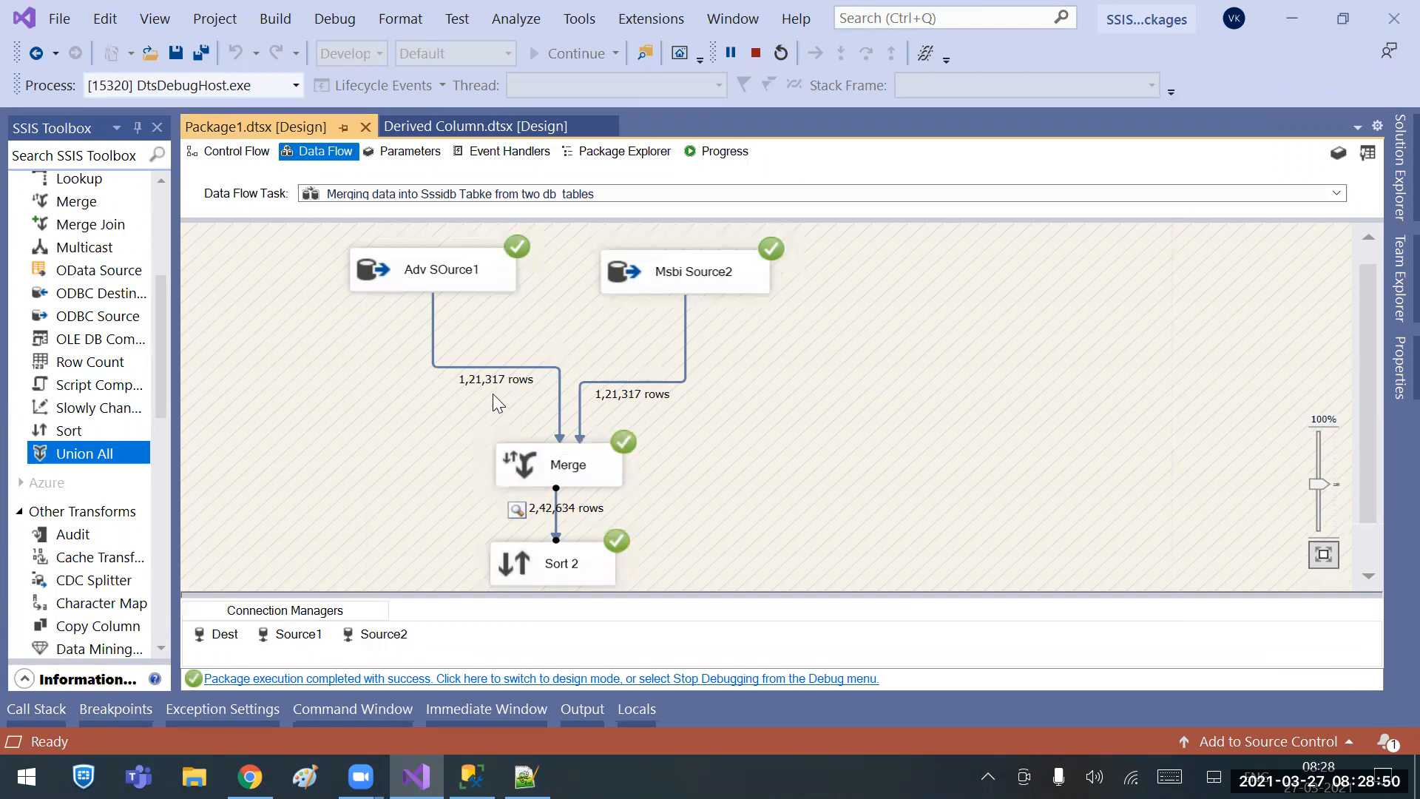
Review the Merge transformation's column mappings without changing them and stop debugging.
double_click(569, 464)
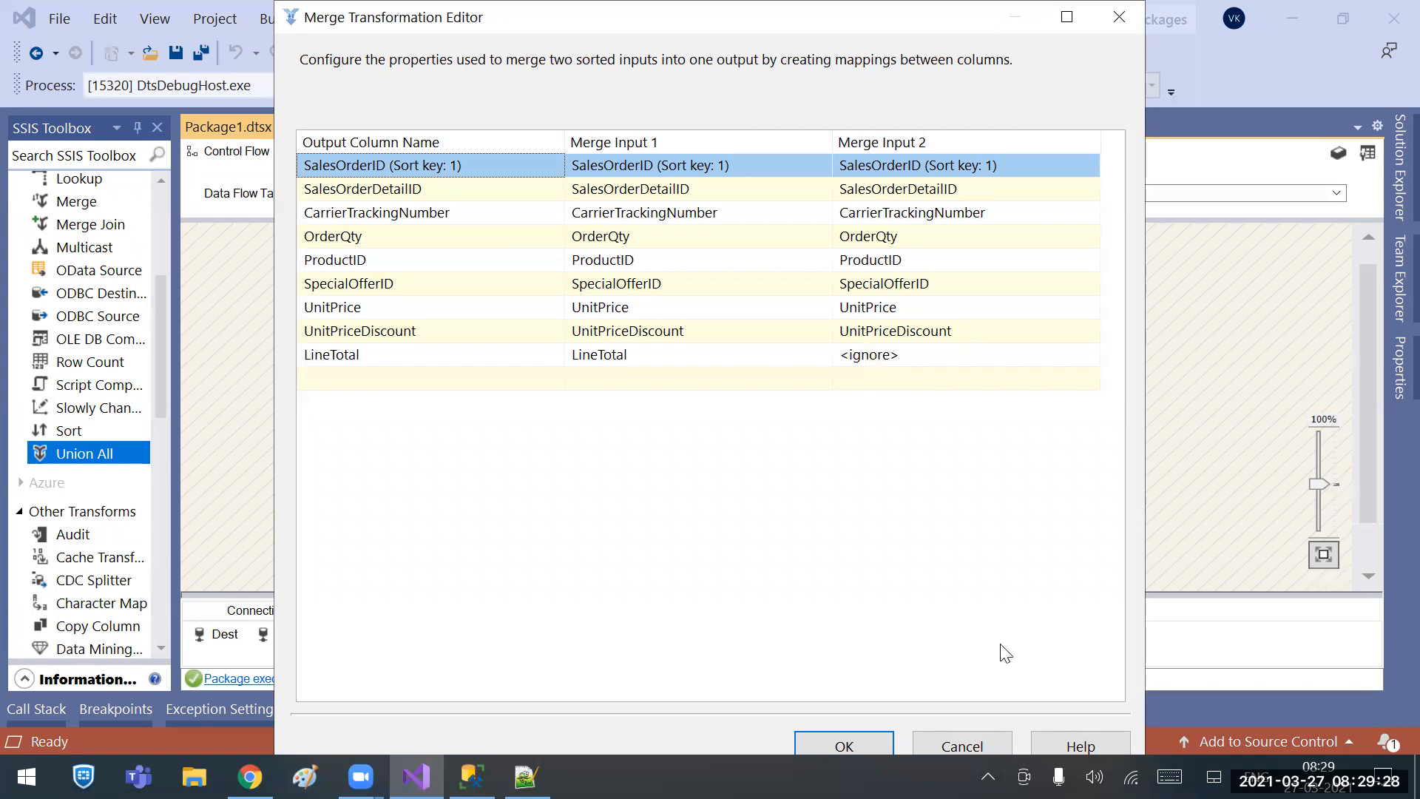
left_click(969, 748)
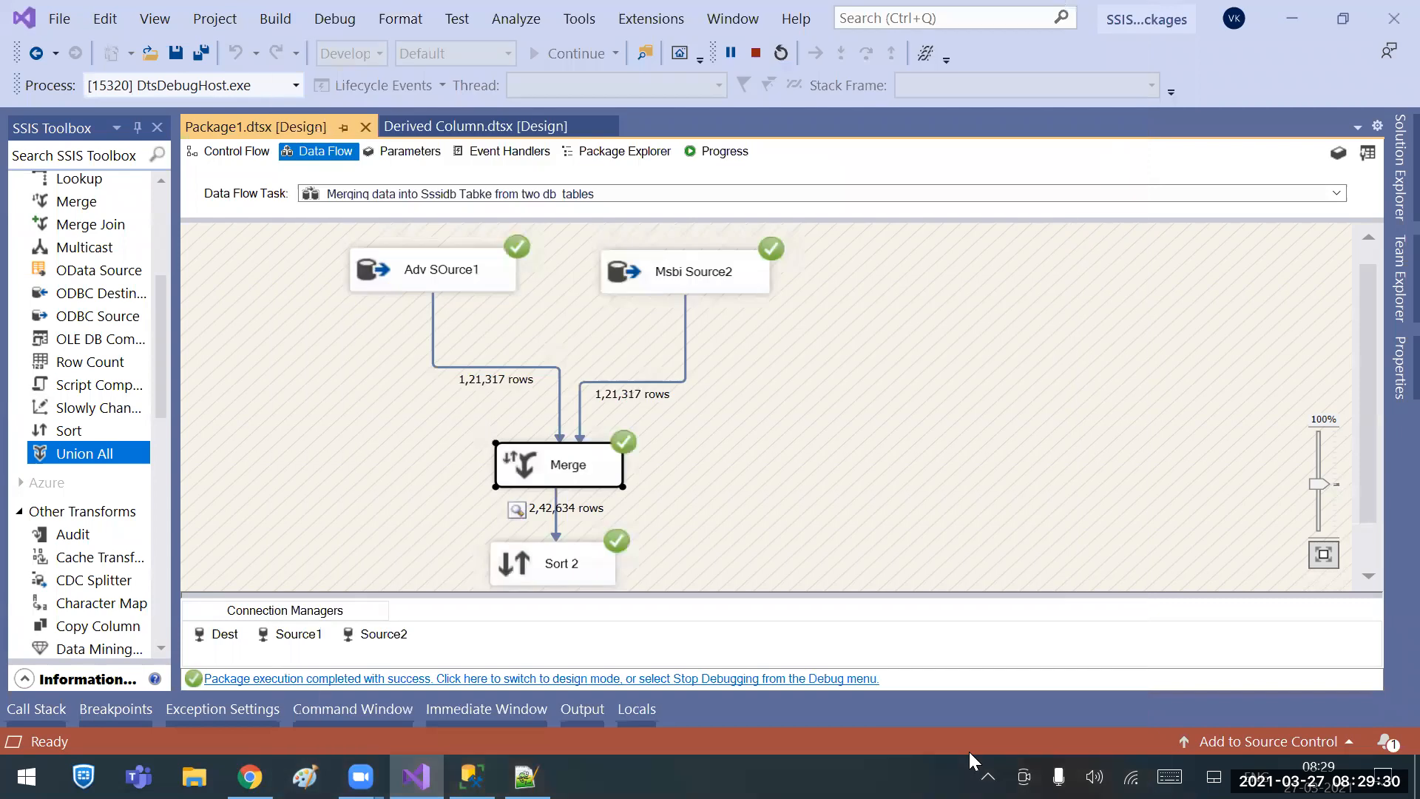
left_click(755, 53)
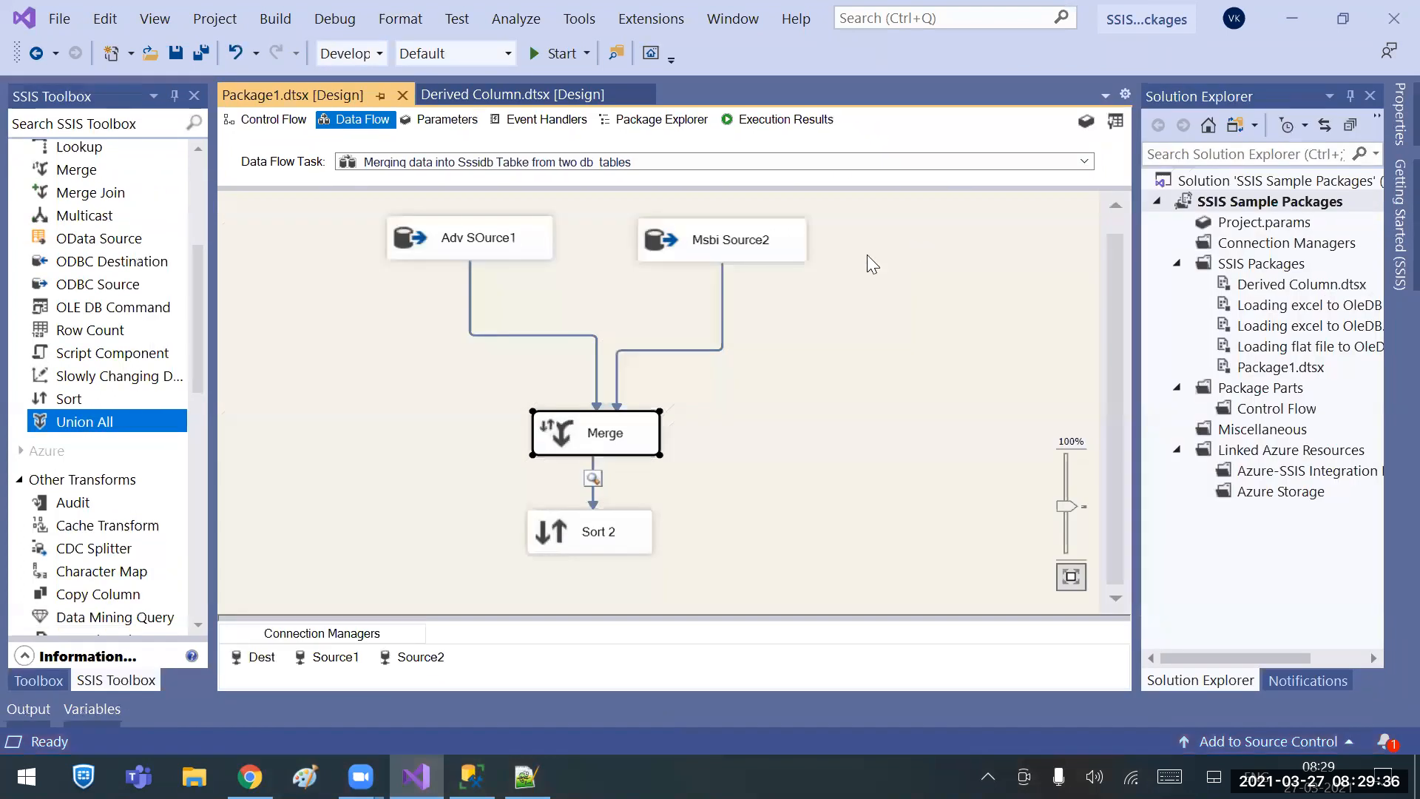
Add the rowguid and ModifiedDate columns to the output of Adv SOurce1.
double_click(448, 236)
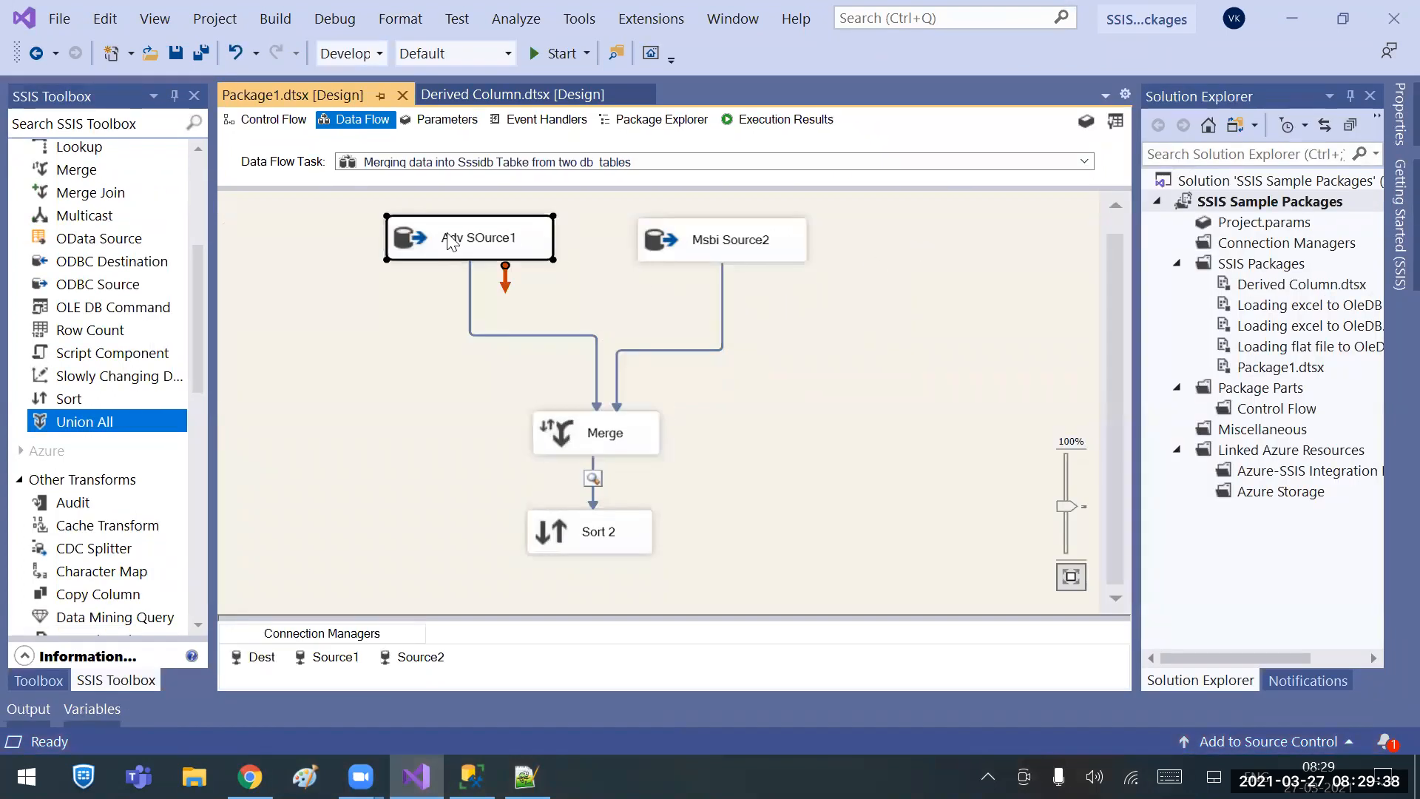
left_click(347, 165)
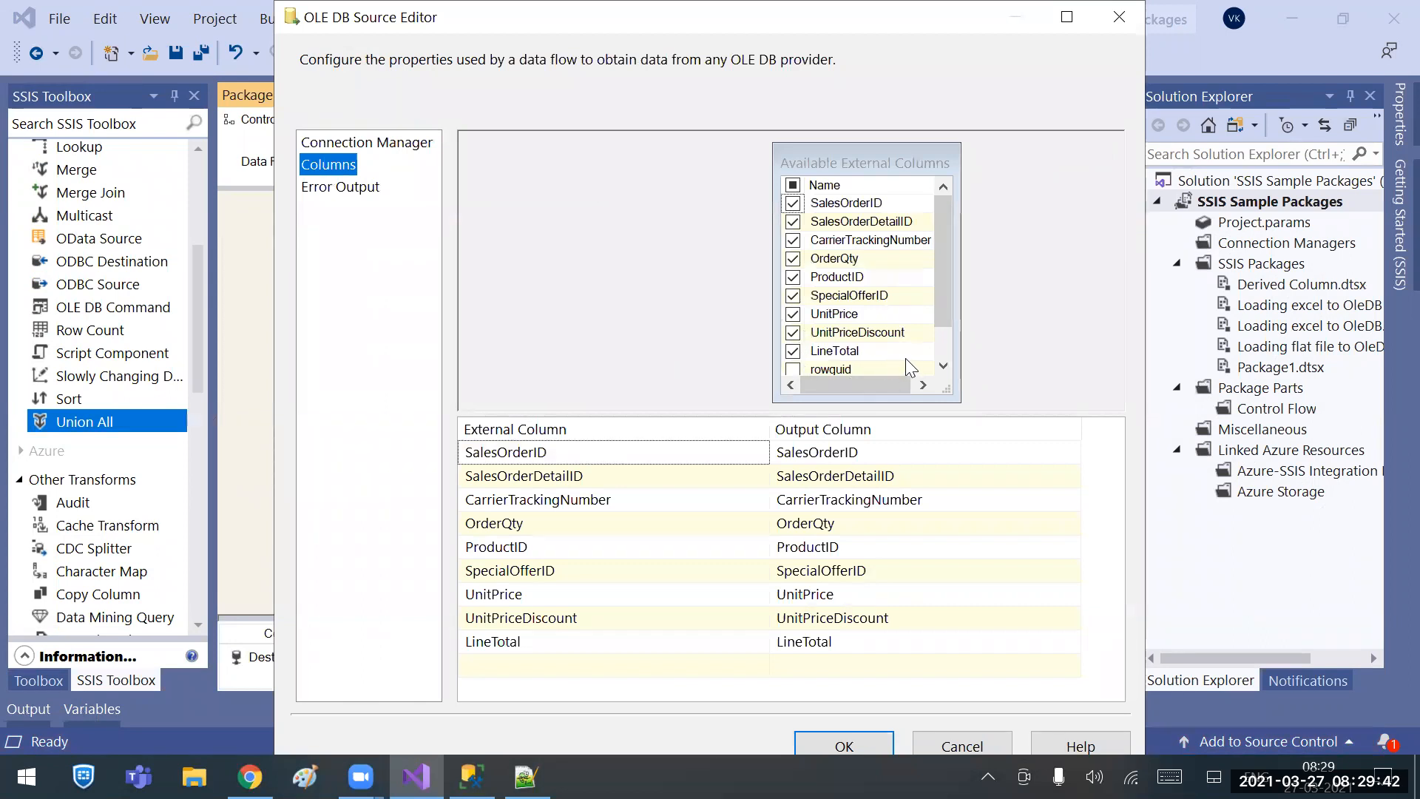
left_click(937, 343)
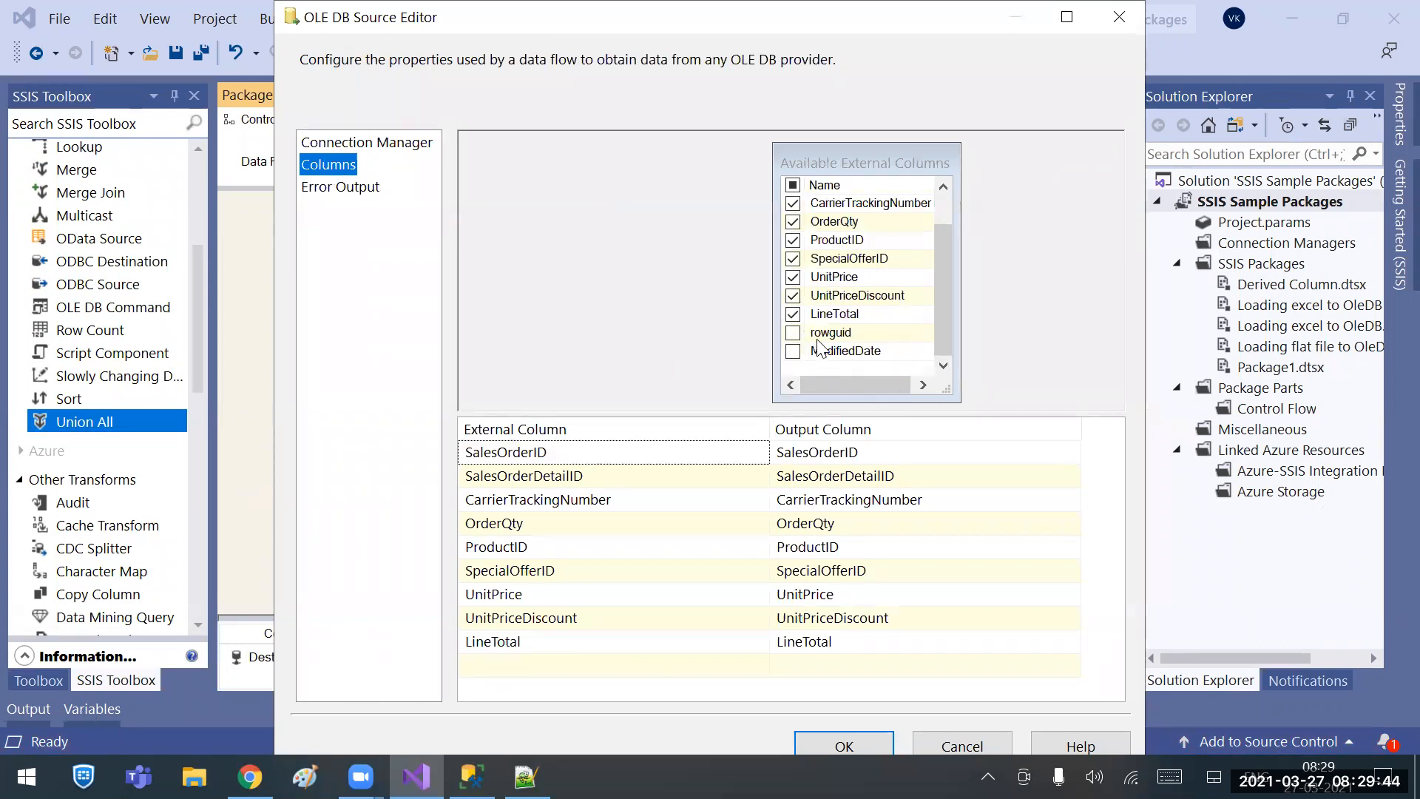
left_click(793, 332)
left_click(794, 351)
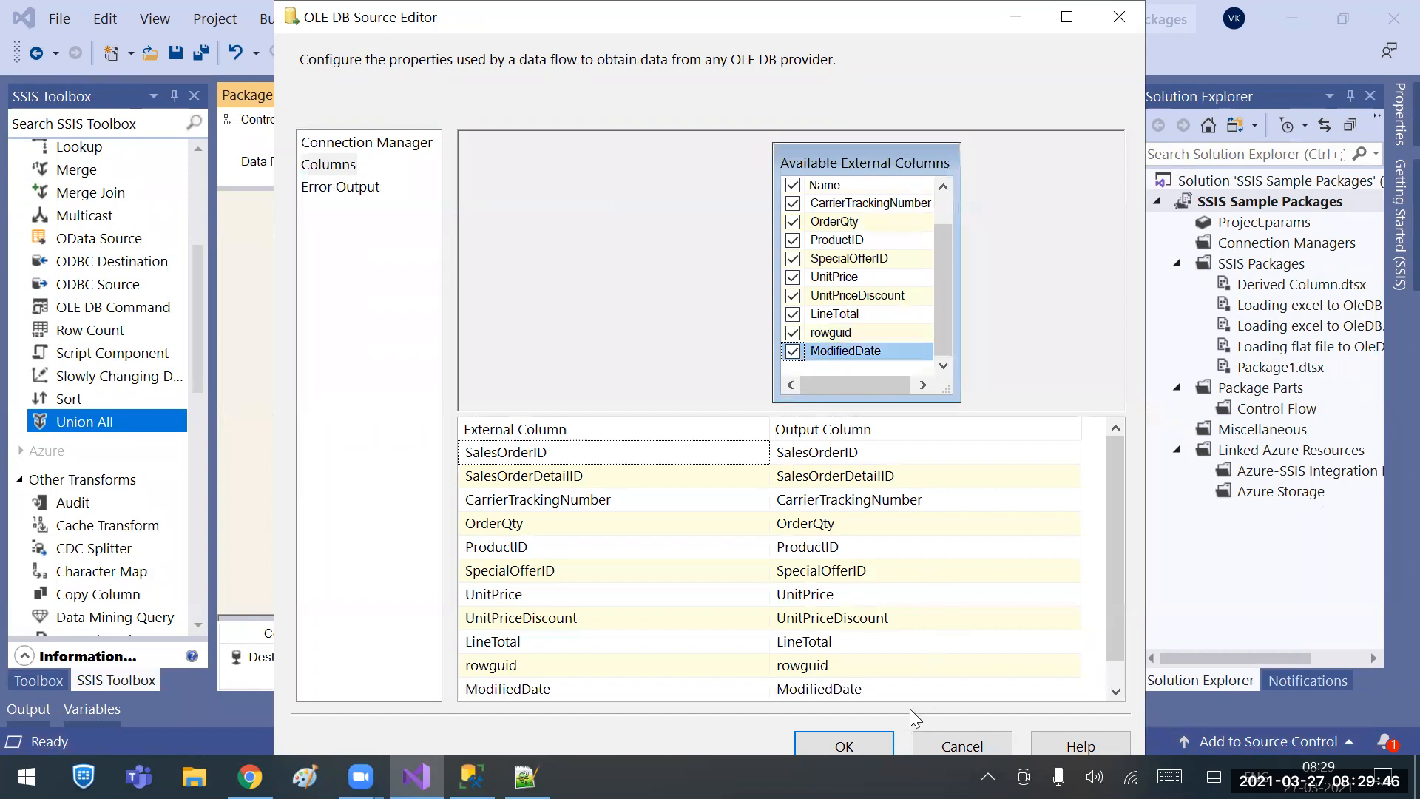
left_click(844, 744)
Check the Merge transformation's column mappings and close its editor without changing them.
double_click(612, 414)
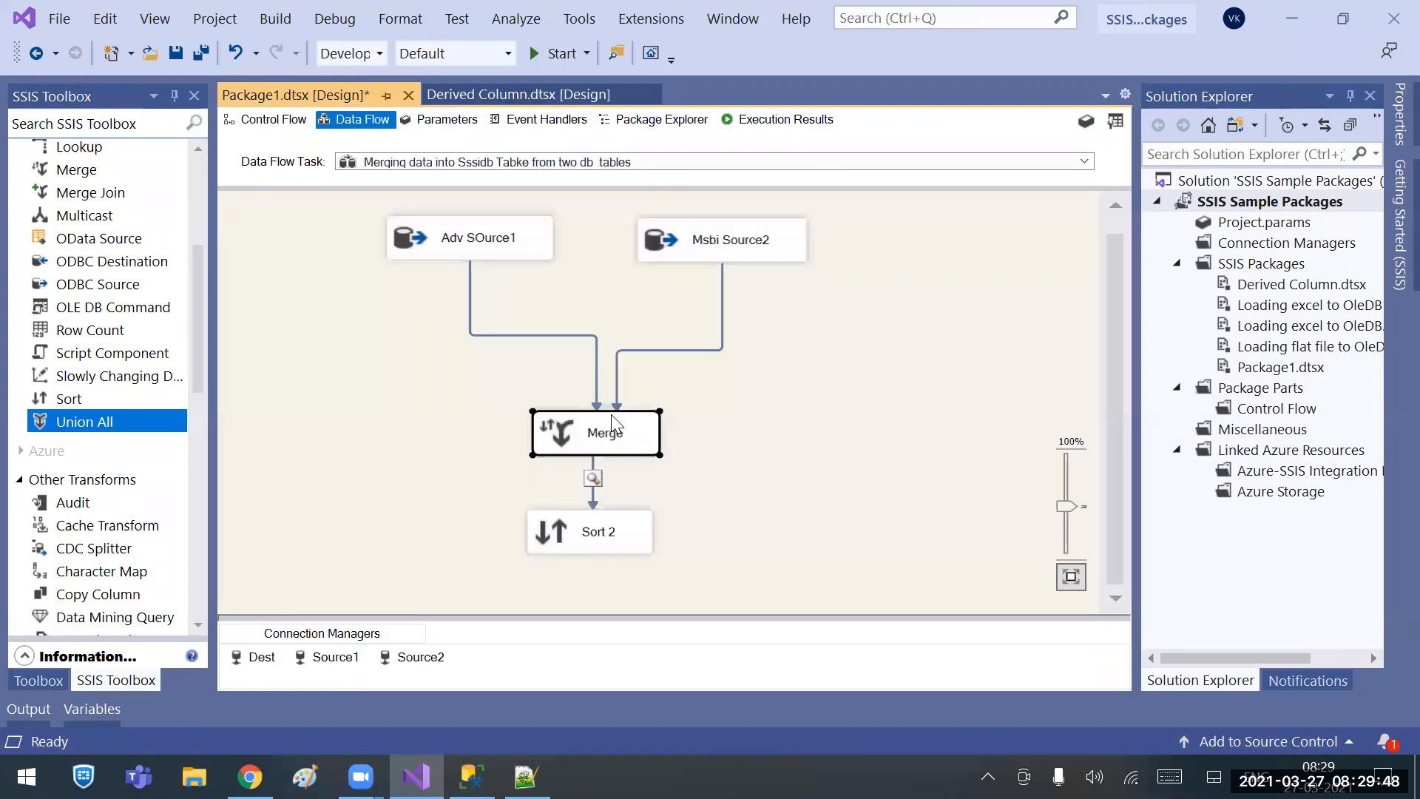
left_click(949, 745)
Delete the path from Adv SOurce1 to Merge, reconnect the source, and check the Merge column mappings.
left_click(595, 364)
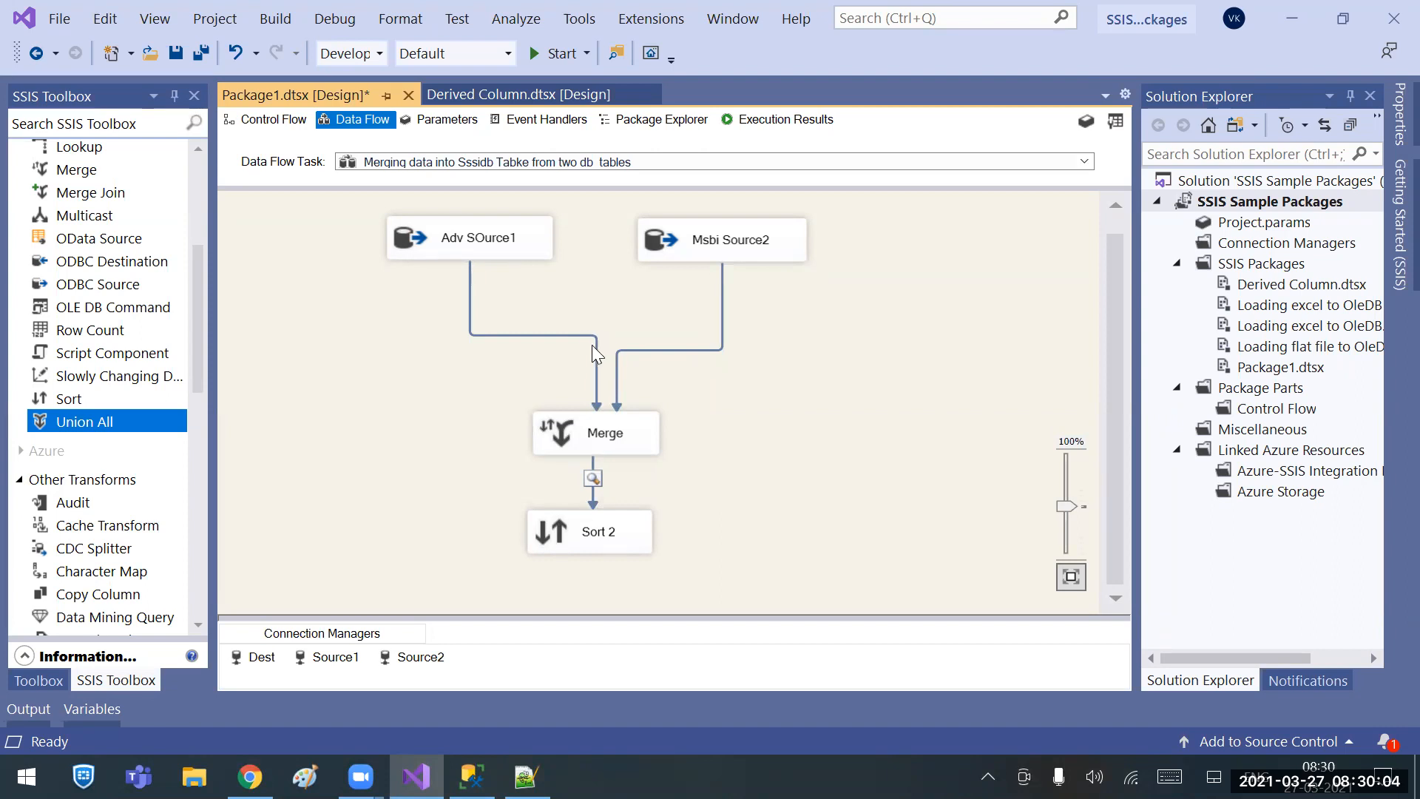
left_click(593, 343)
key("Delete")
left_click(472, 244)
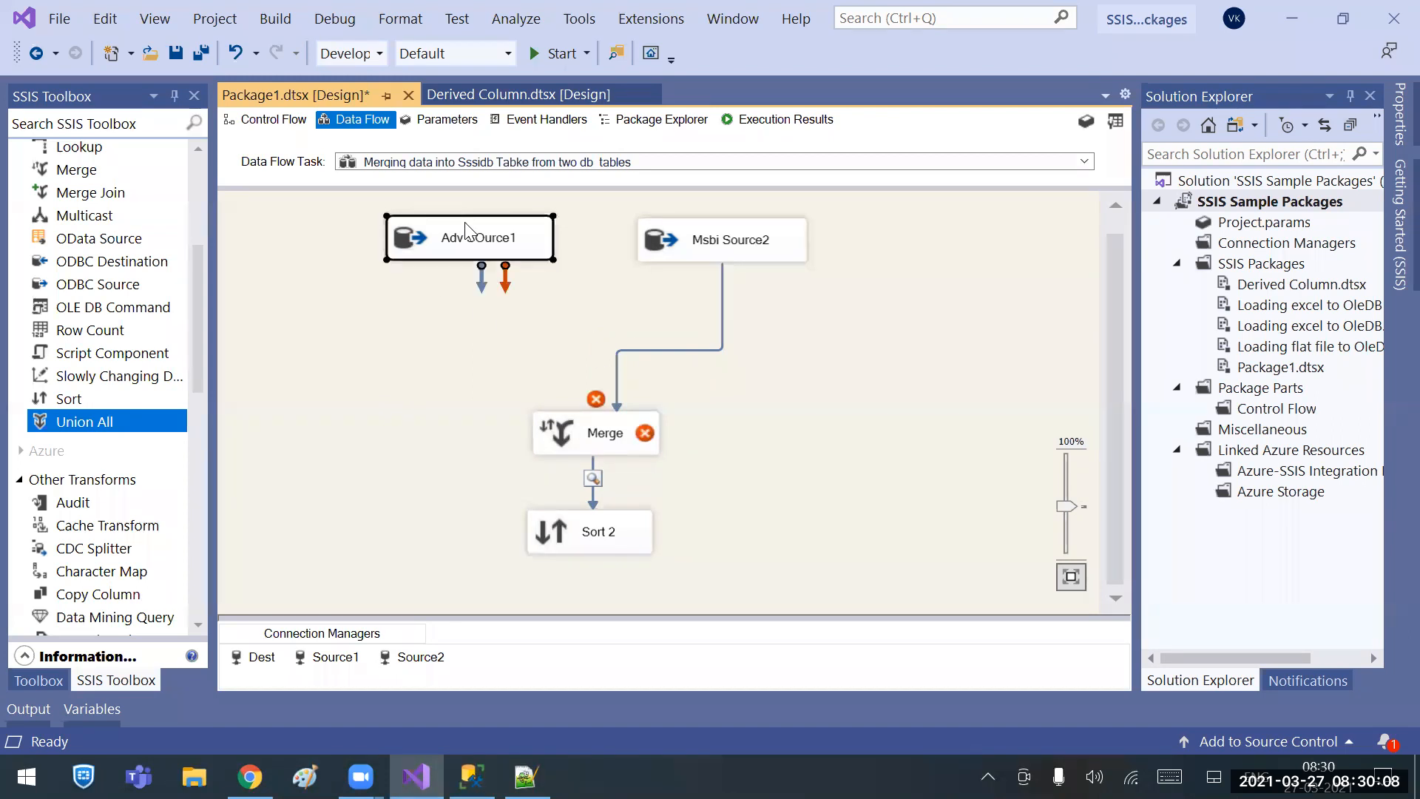
left_click_drag(481, 279, 605, 444)
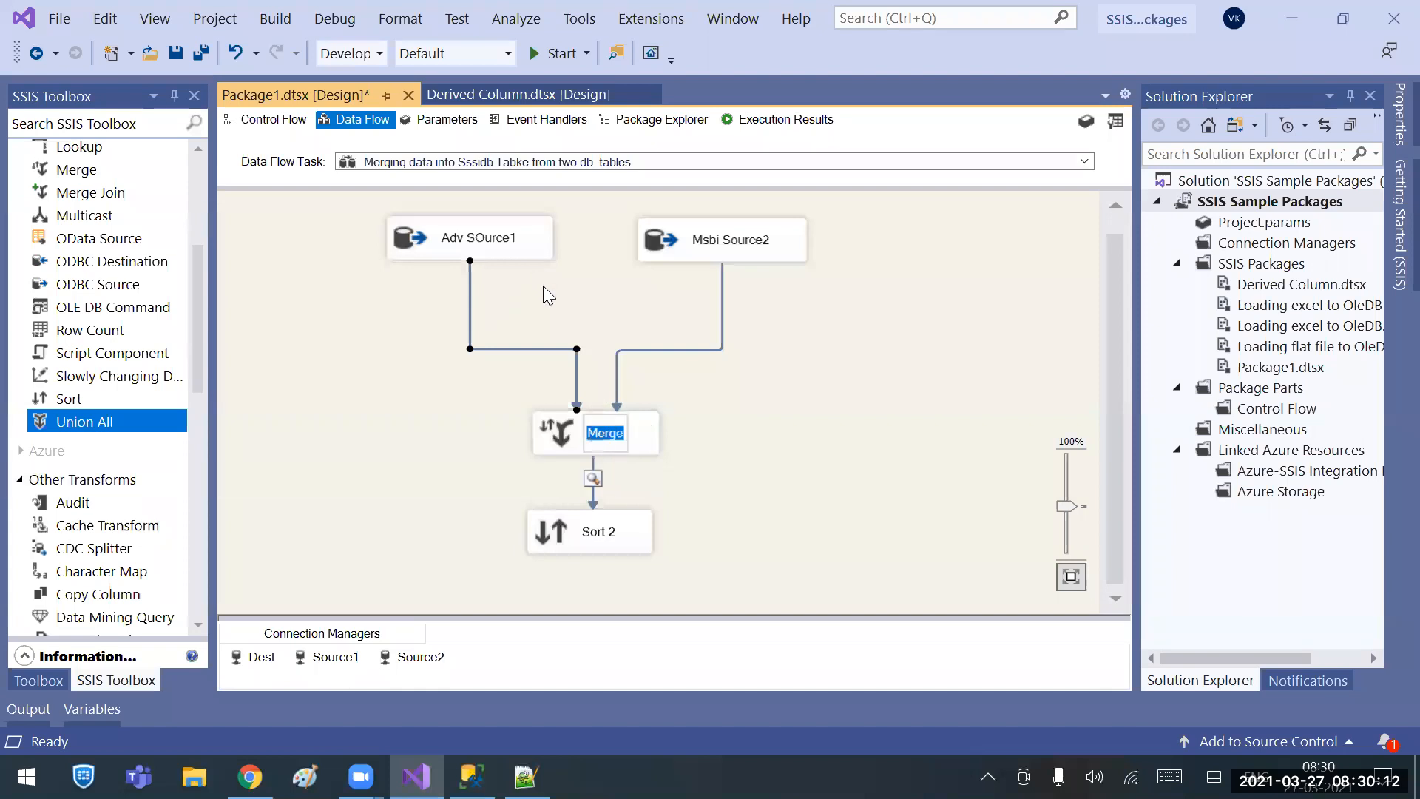
double_click(556, 423)
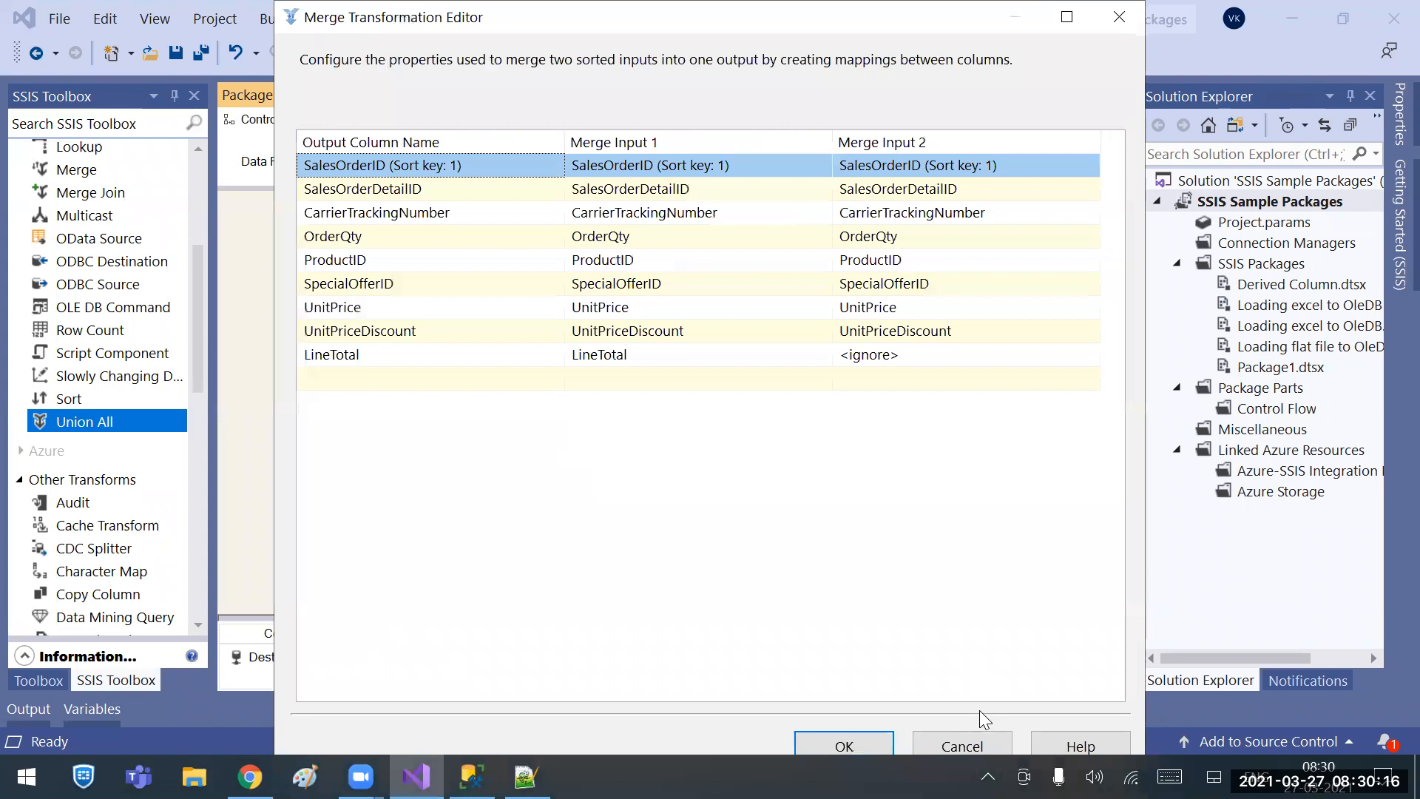
left_click(959, 744)
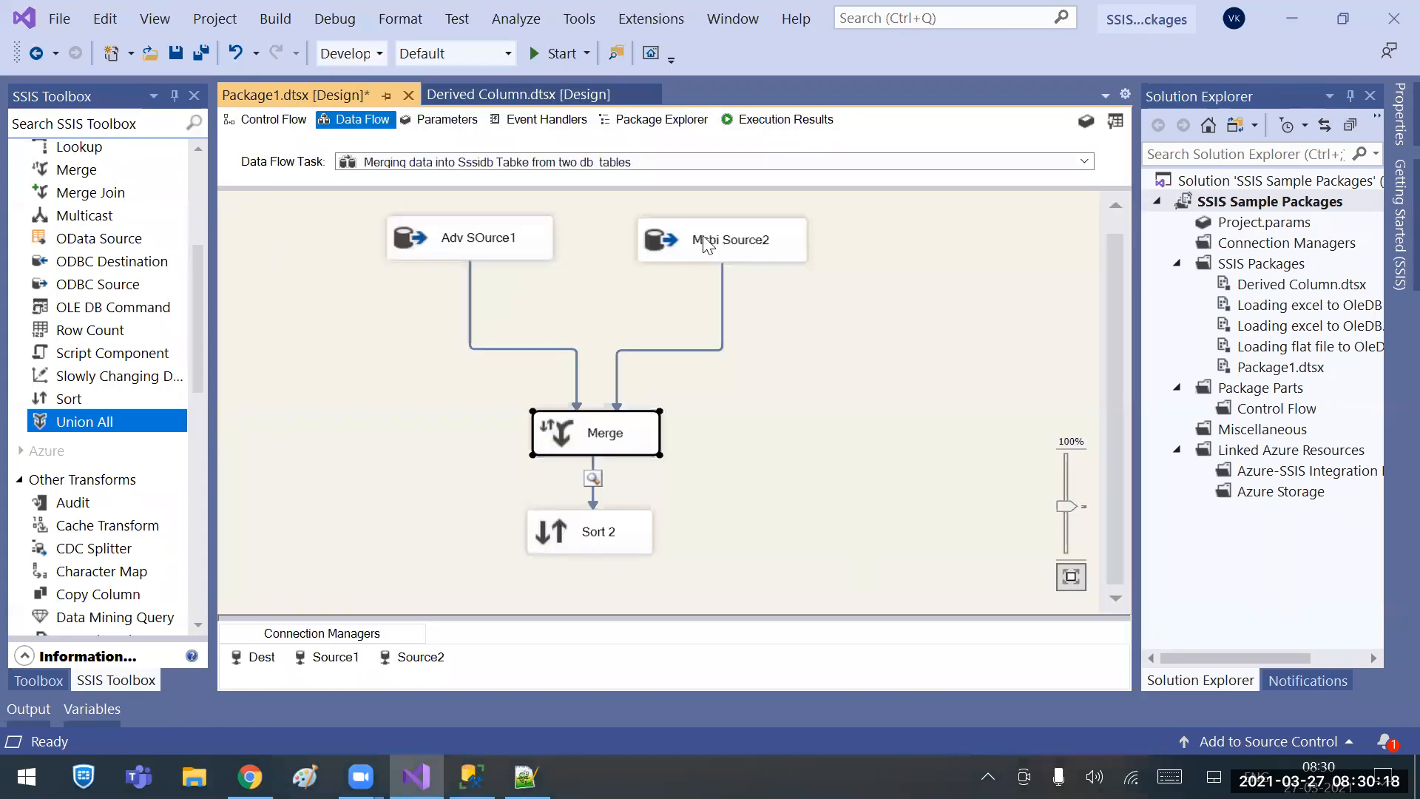
Review the output columns selected in Msbi Source2 and in Adv SOurce1.
double_click(698, 244)
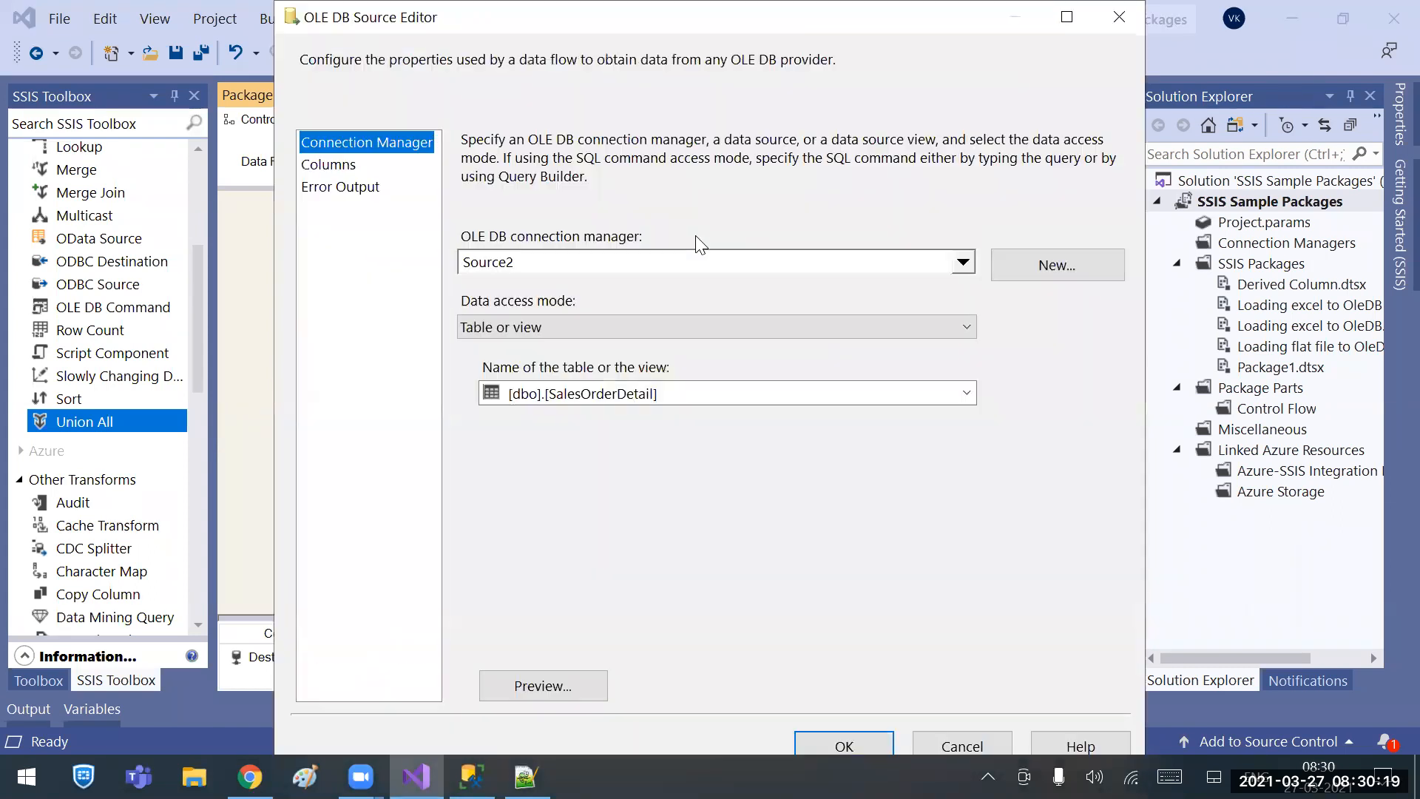
left_click(345, 167)
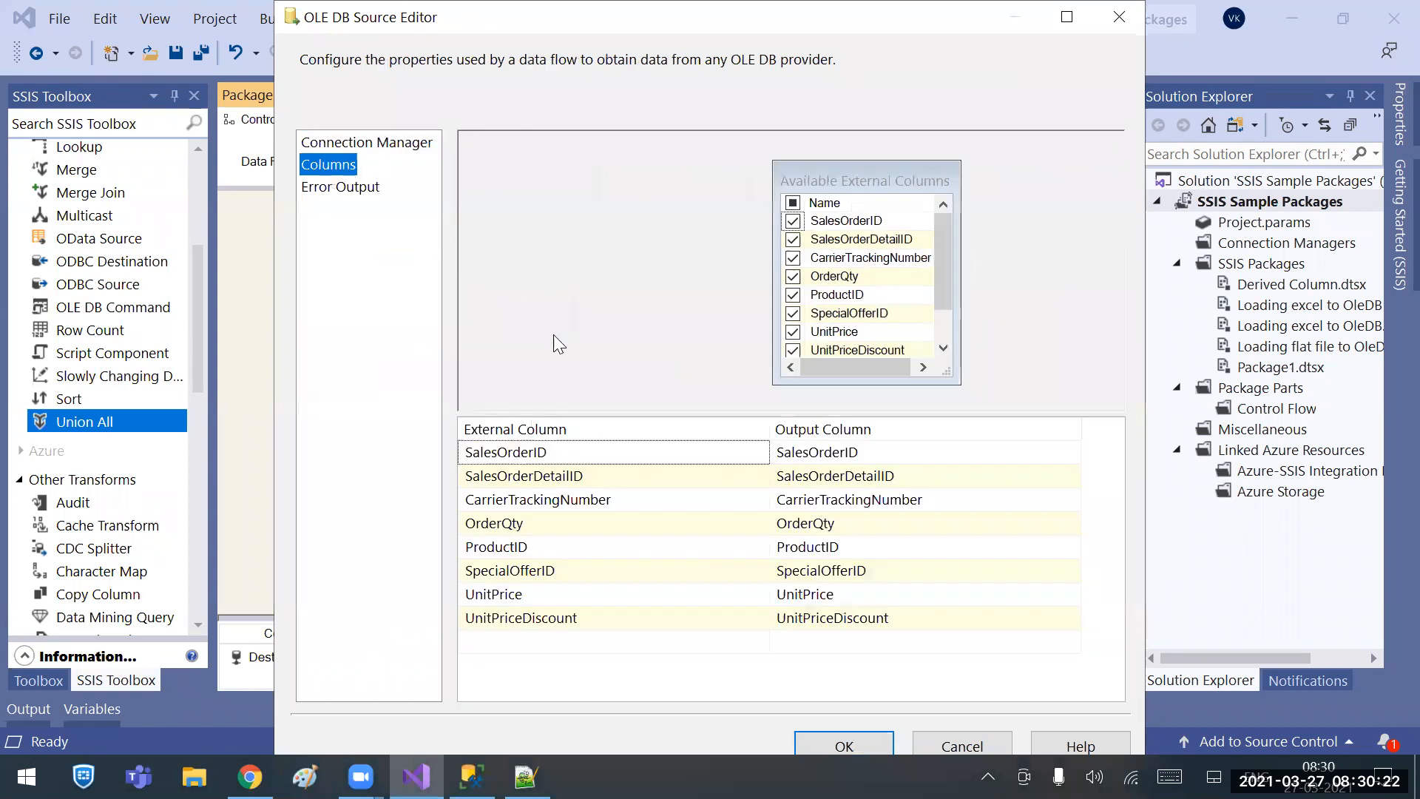
left_click(844, 744)
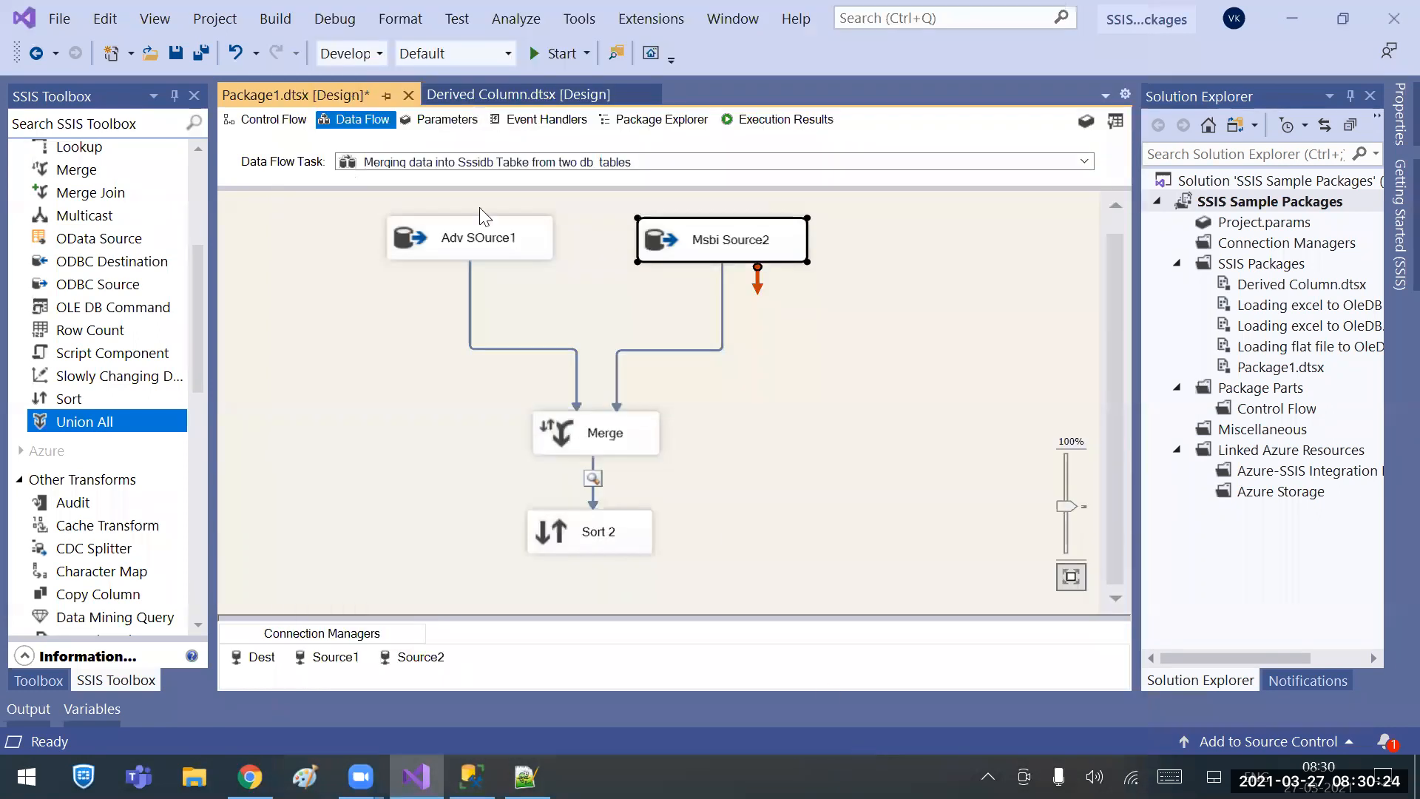
double_click(460, 232)
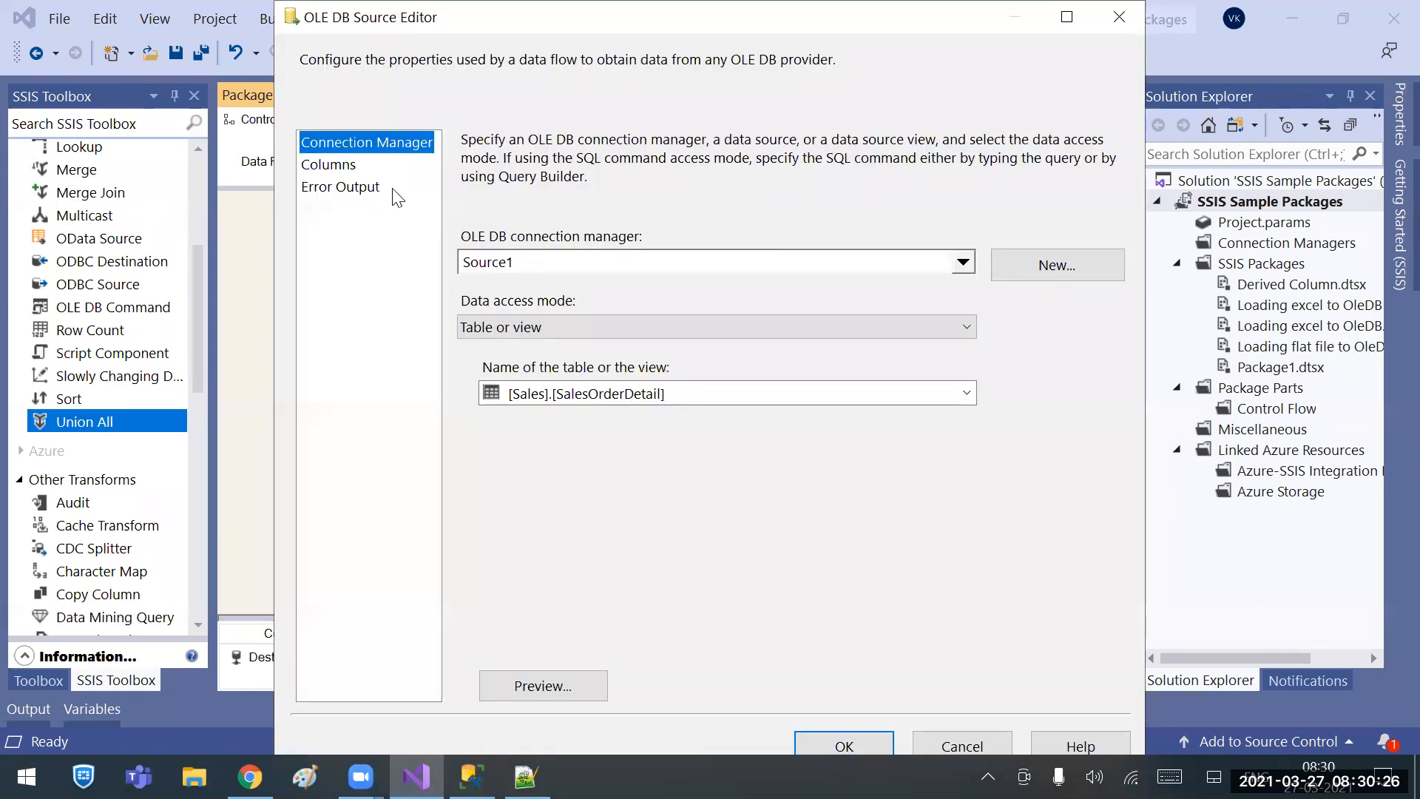
left_click(326, 165)
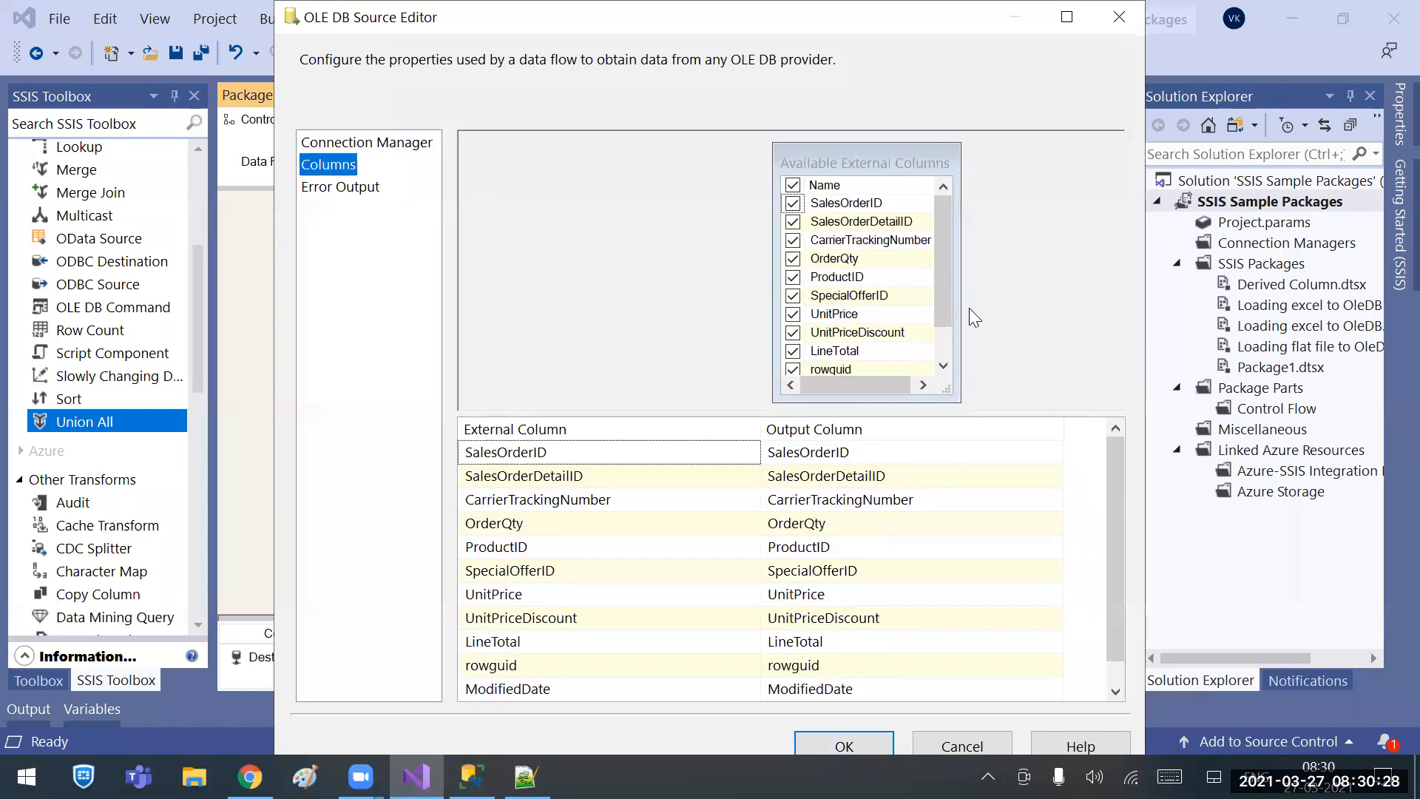
left_click(939, 342)
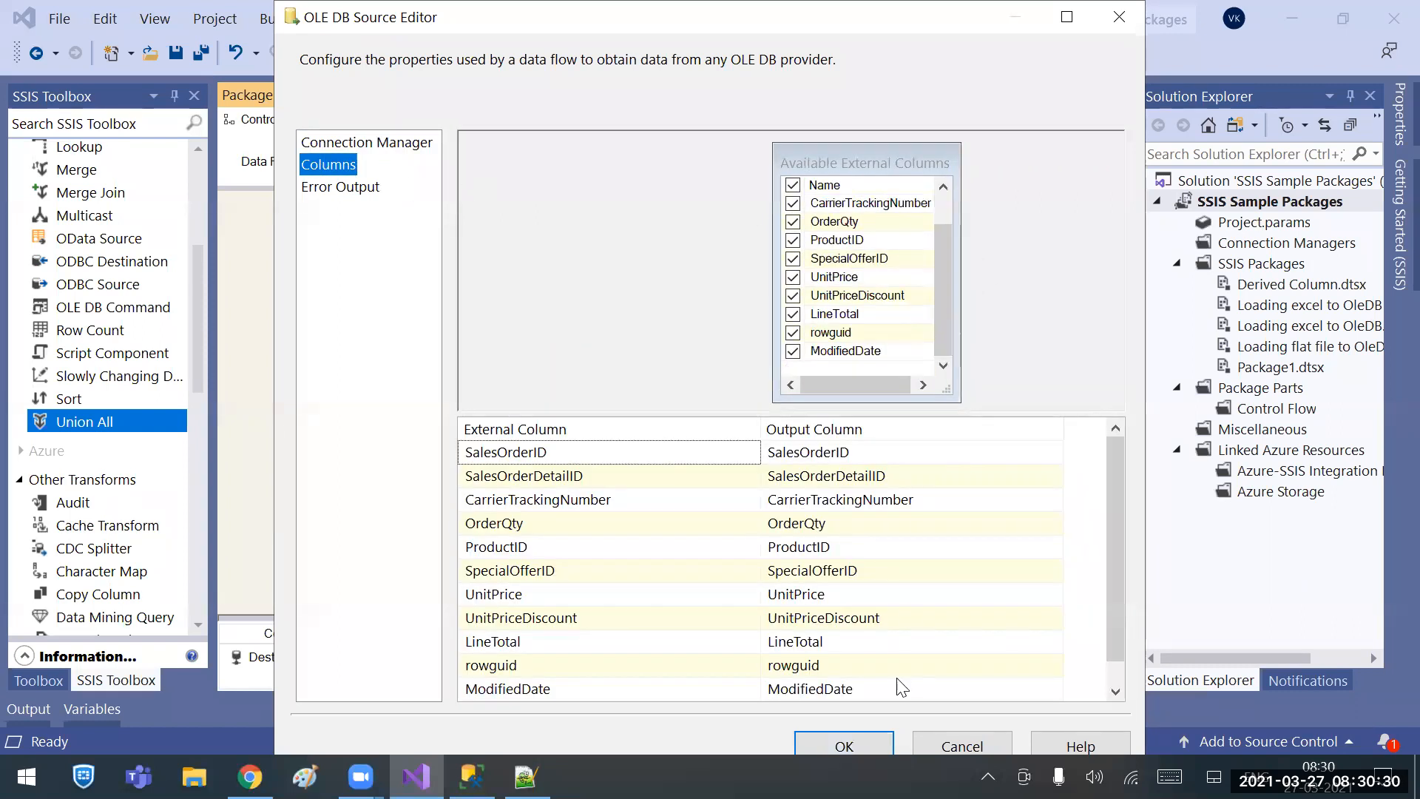
left_click(870, 732)
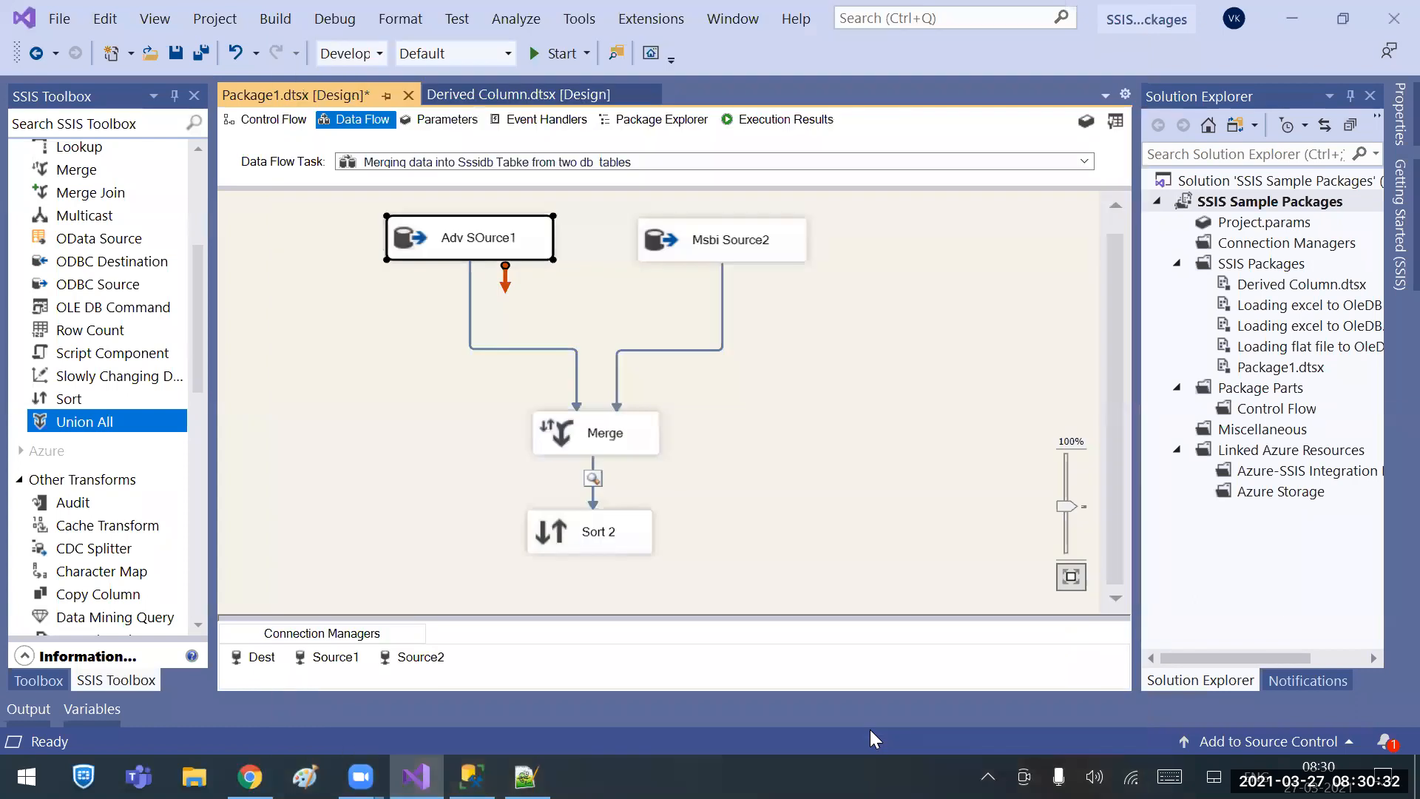
Save the package and check the Merge column mappings without changing them.
left_click(777, 430)
key("ctrl+s")
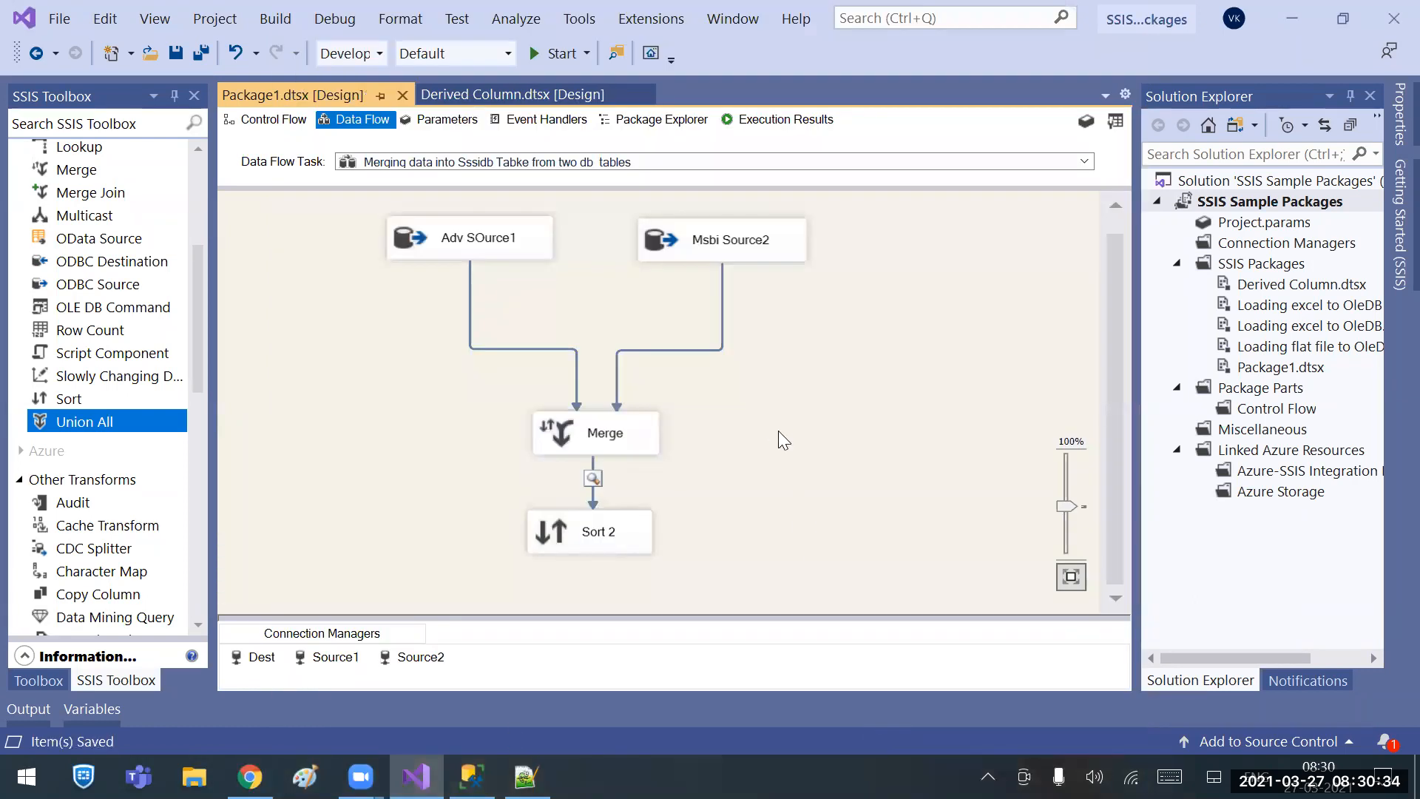
double_click(615, 441)
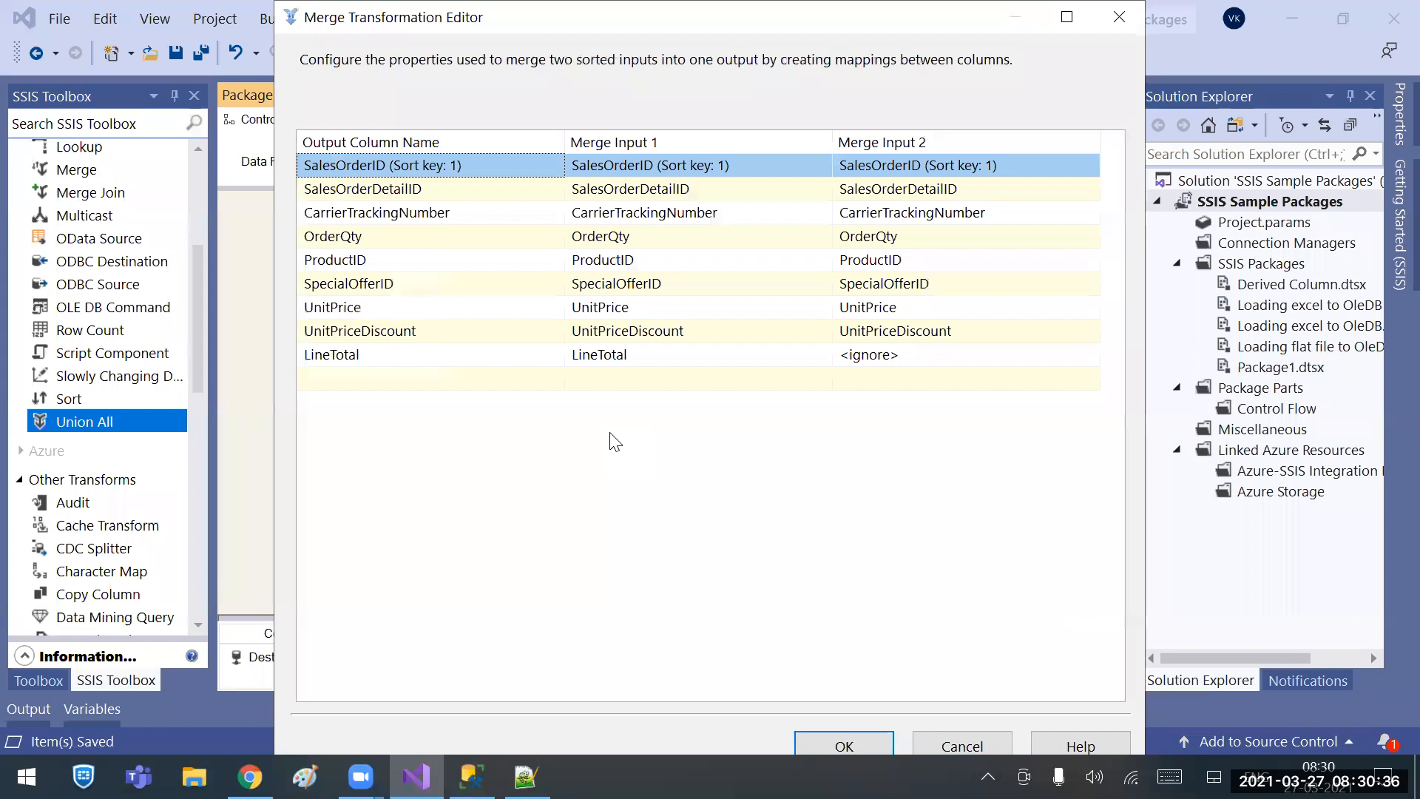
left_click(957, 742)
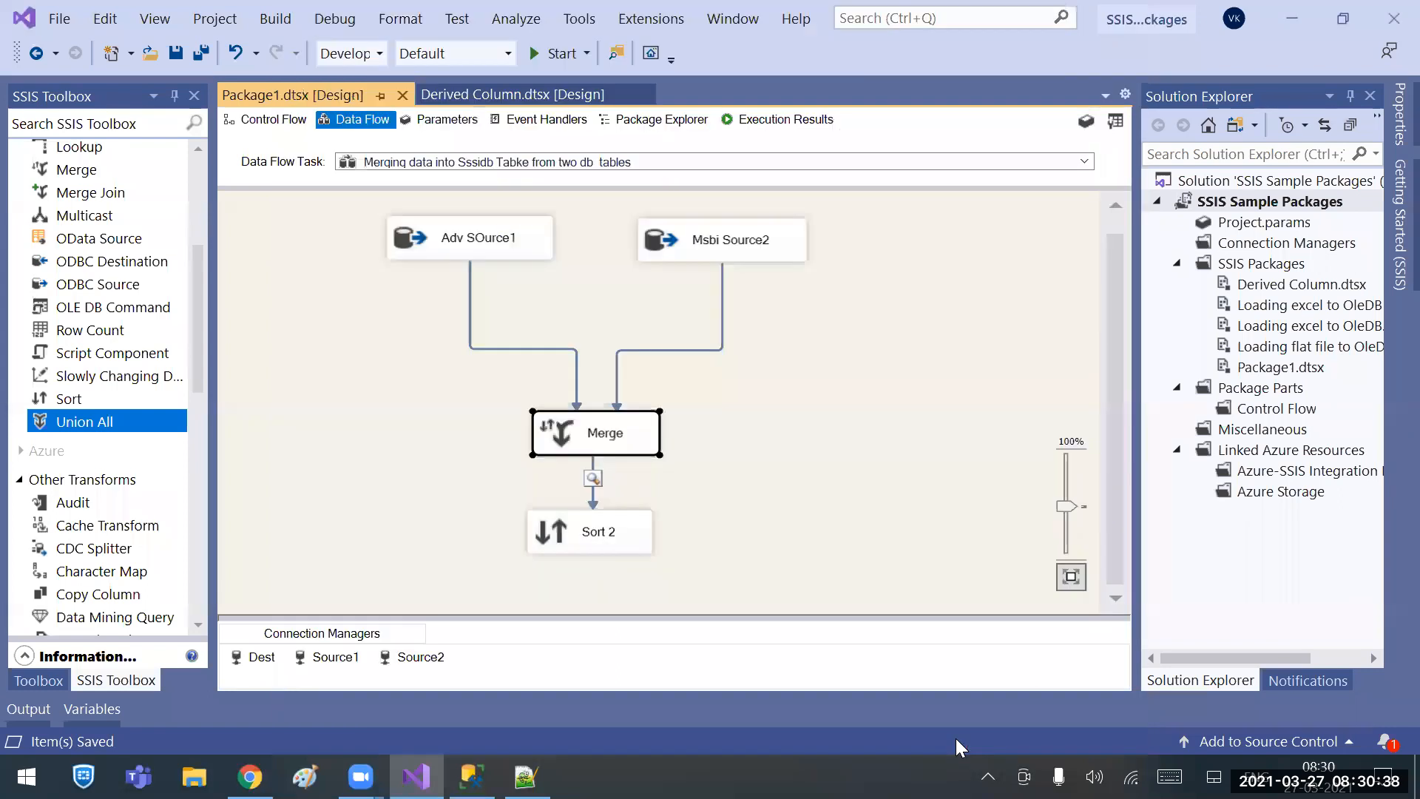
Delete the paths that link Adv SOurce1 and Msbi Source2 to Merge.
left_click(575, 388)
key("Delete")
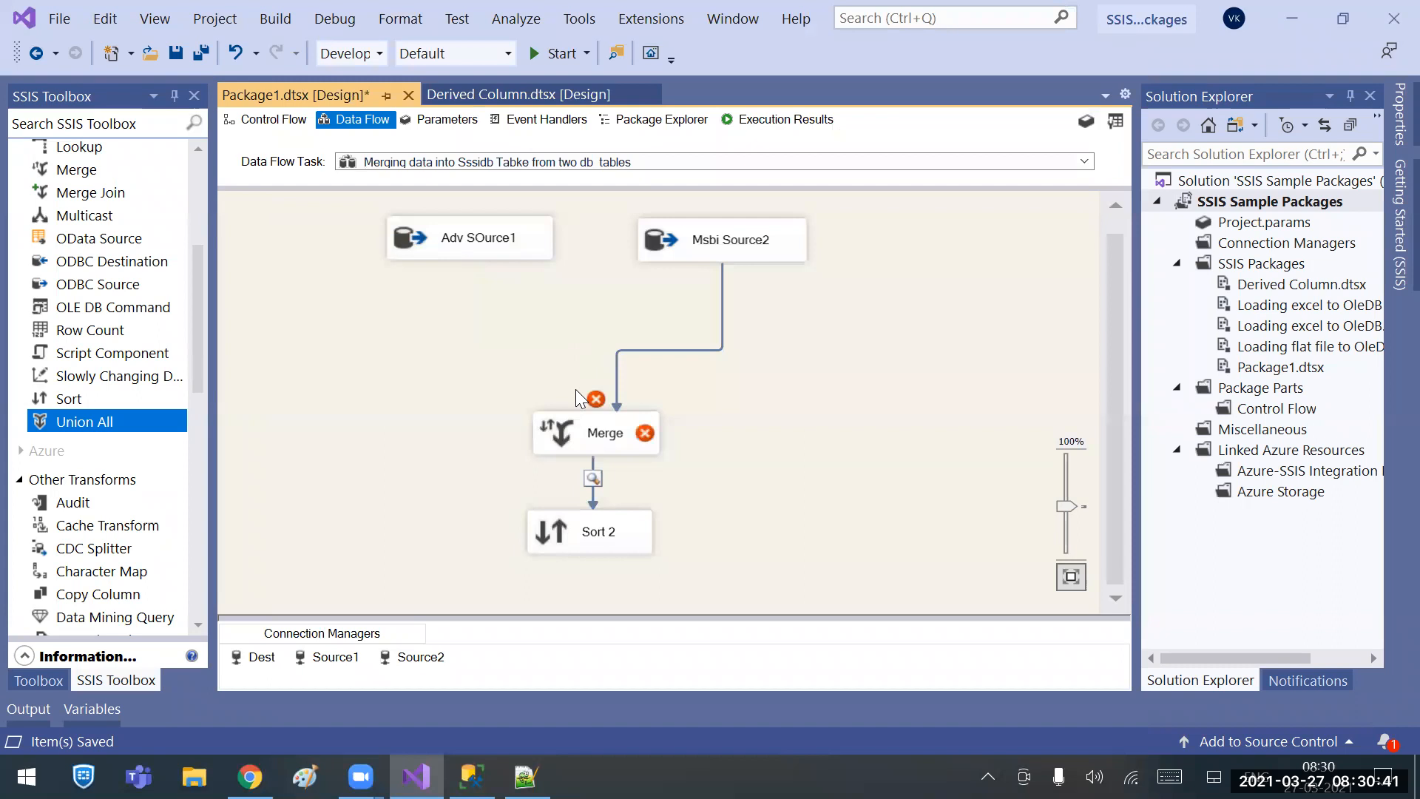
left_click(615, 378)
key("Delete")
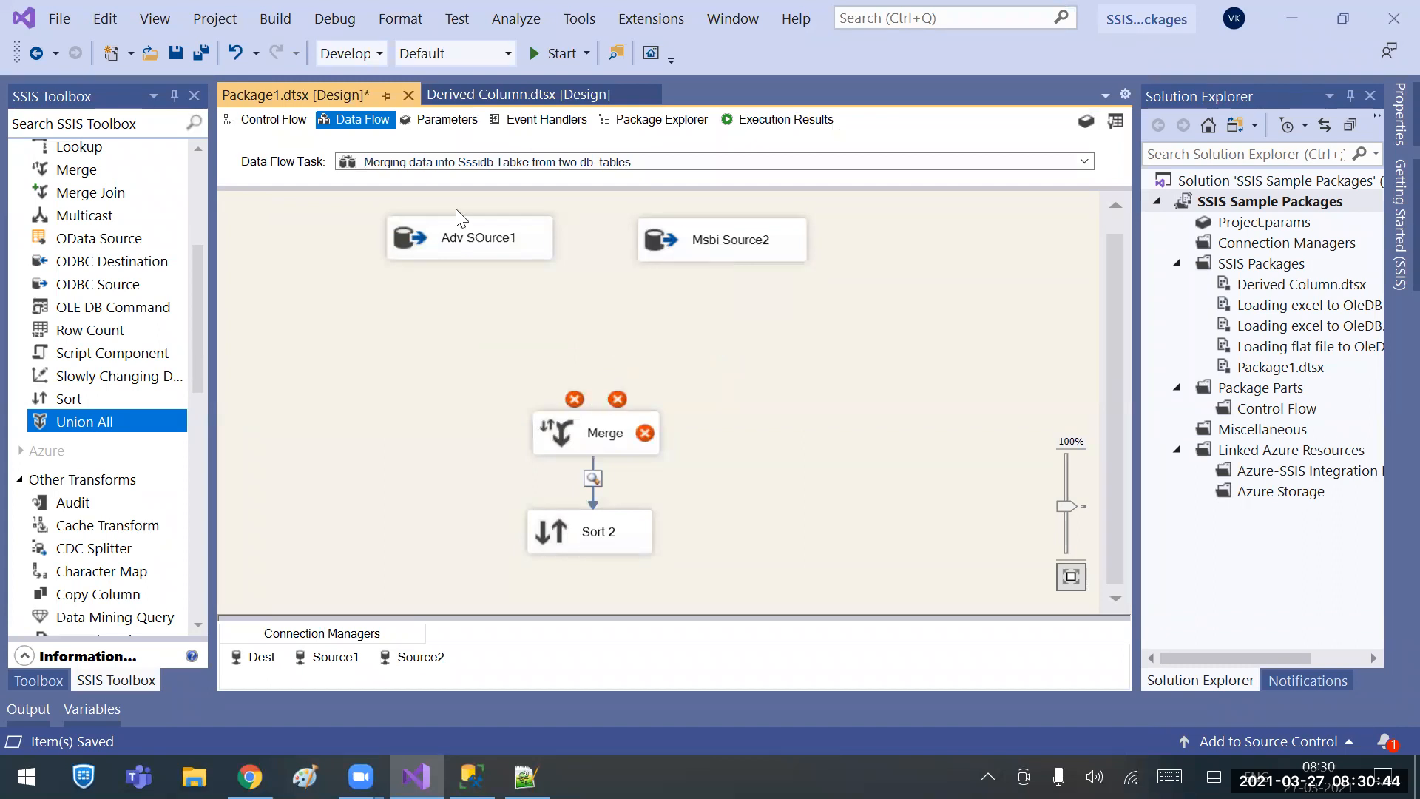
Connect the OLE DB Source Output of Adv SOurce1 to Merge Input 1 of the existing Merge.
left_click(451, 252)
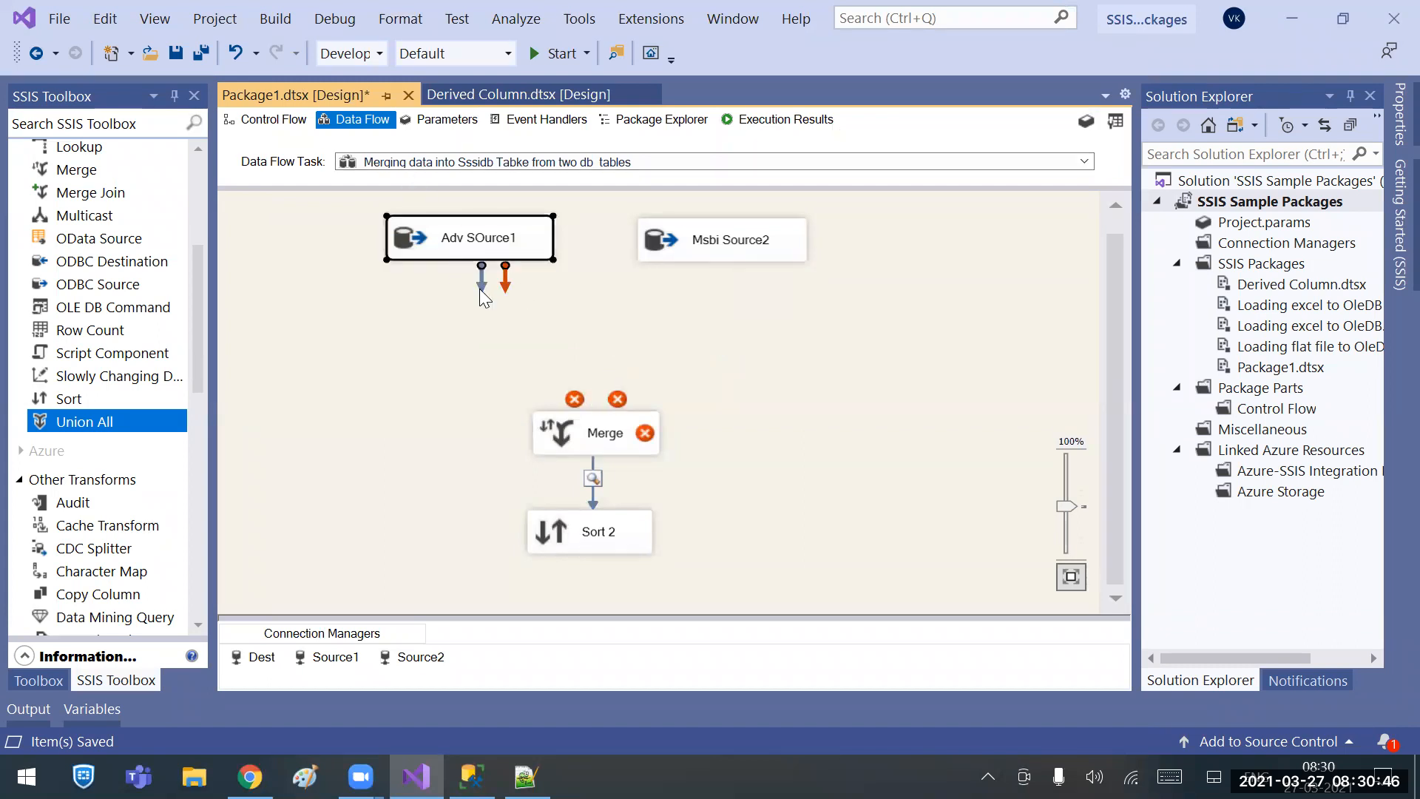
left_click_drag(608, 369, 651, 436)
left_click(691, 454)
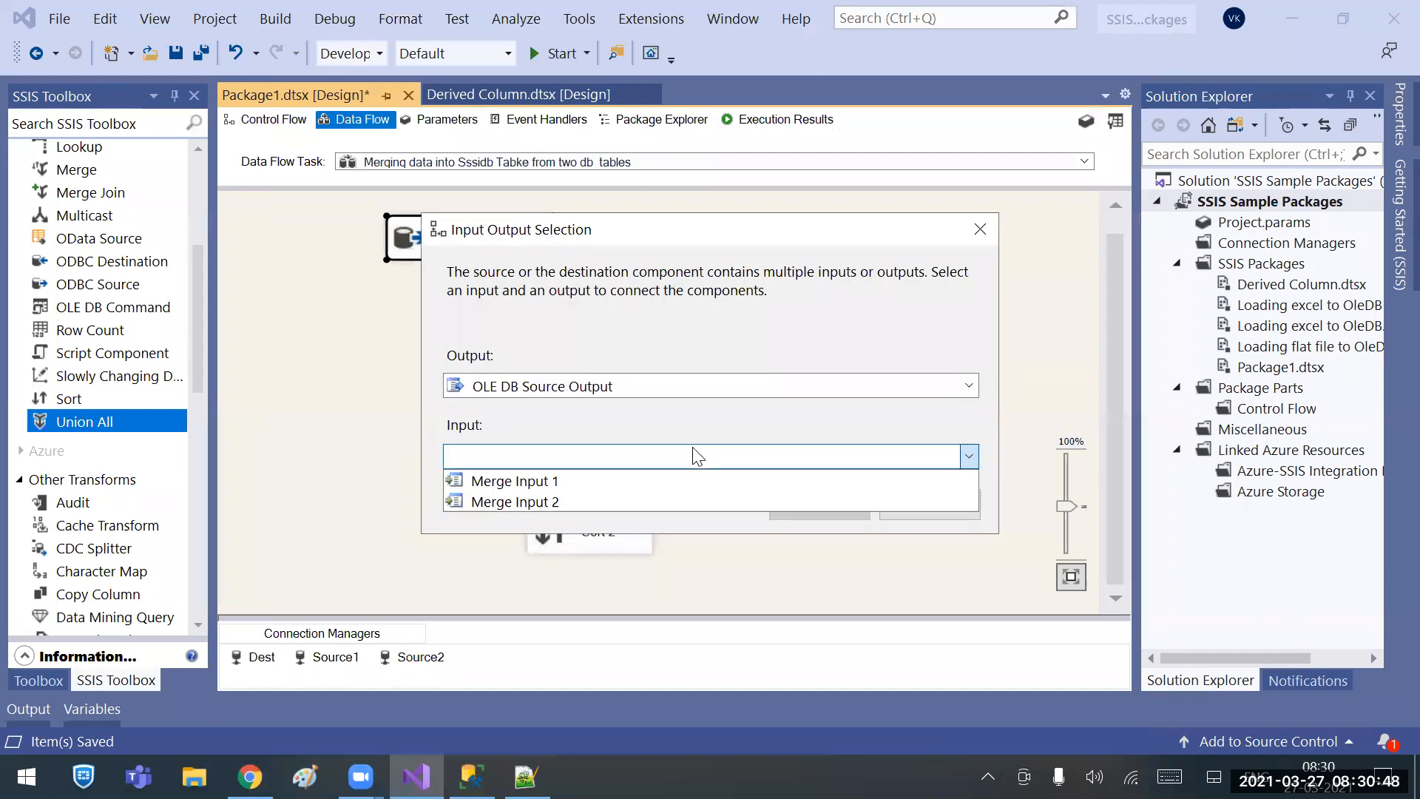
left_click(625, 480)
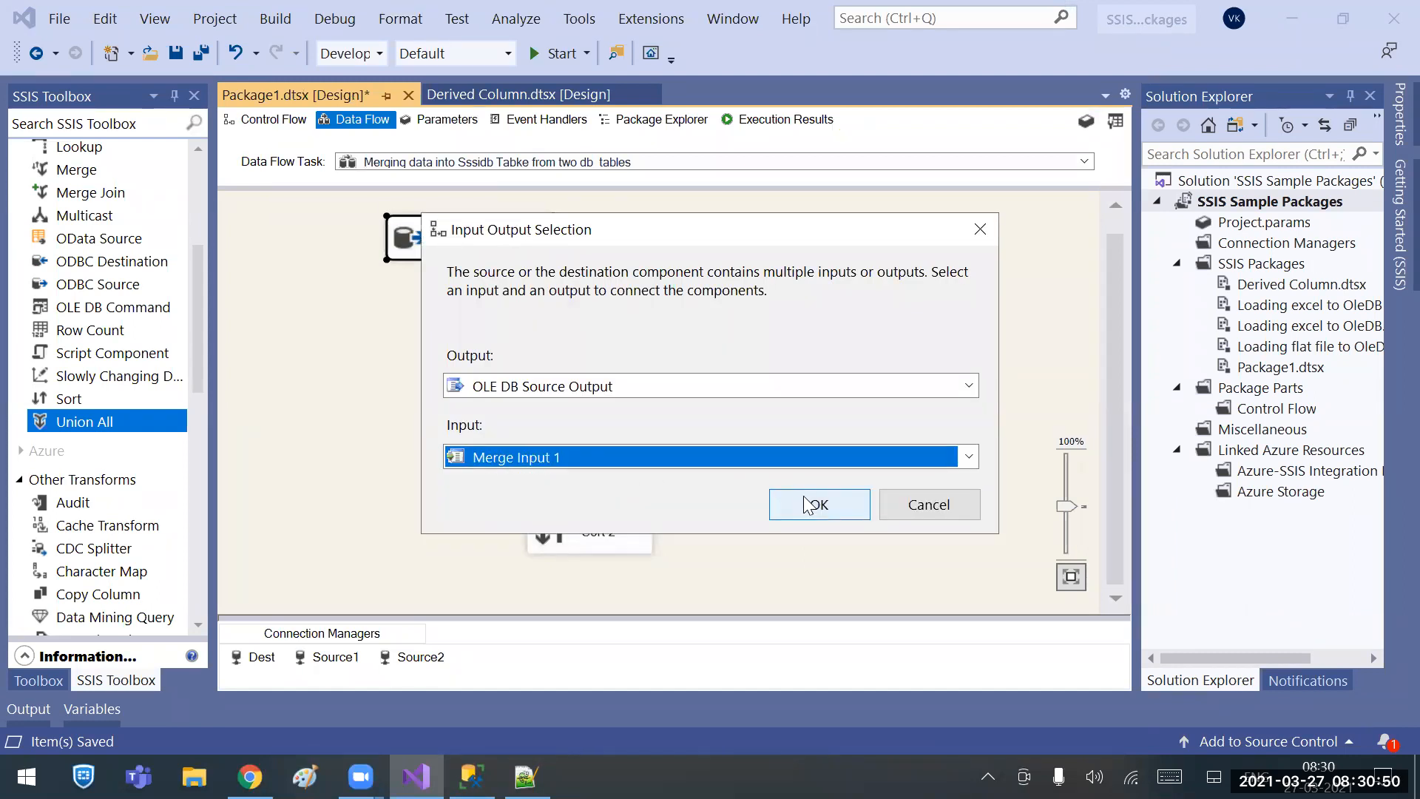
left_click(816, 503)
Connect Msbi Source2 to the existing Merge and check its column mappings.
left_click(726, 248)
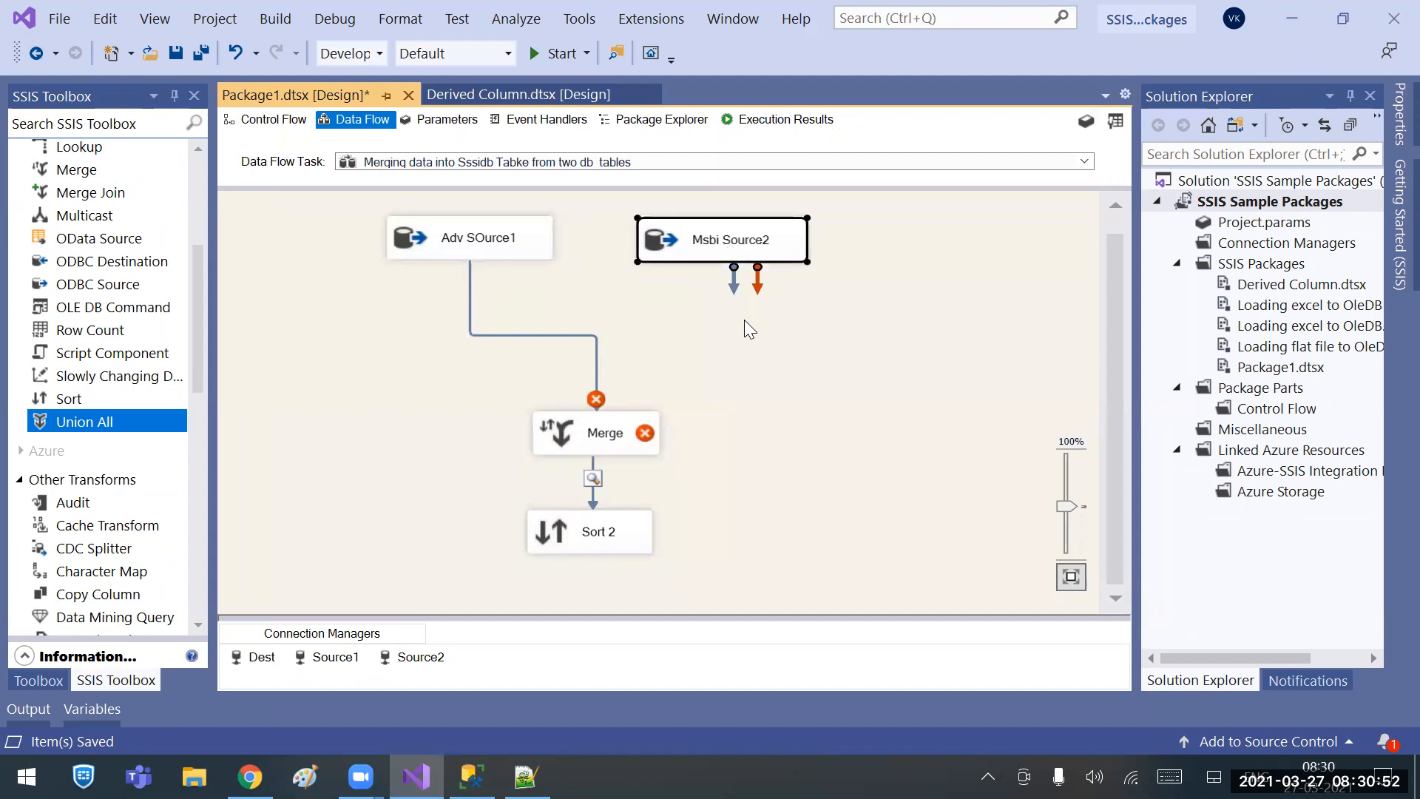
left_click_drag(733, 292, 638, 421)
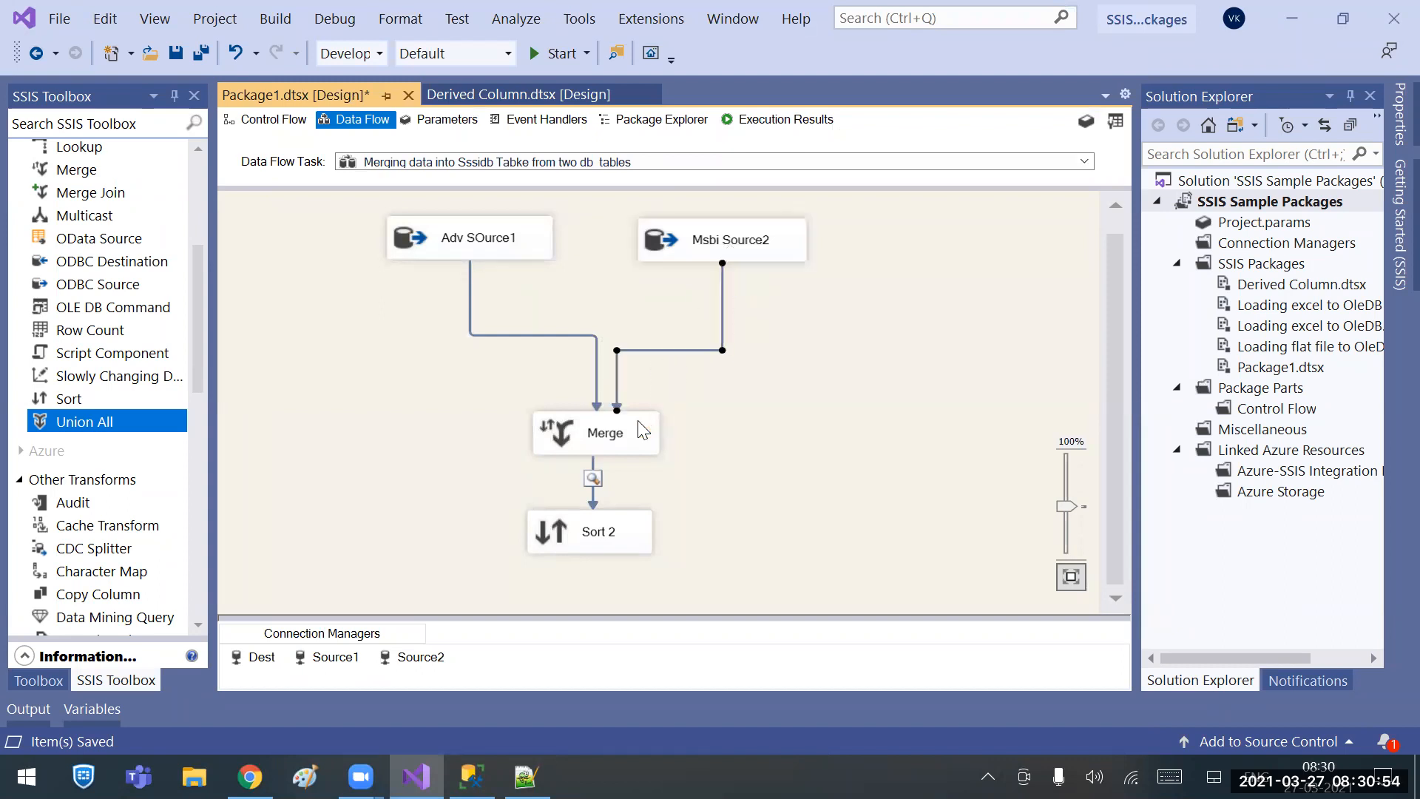
double_click(594, 439)
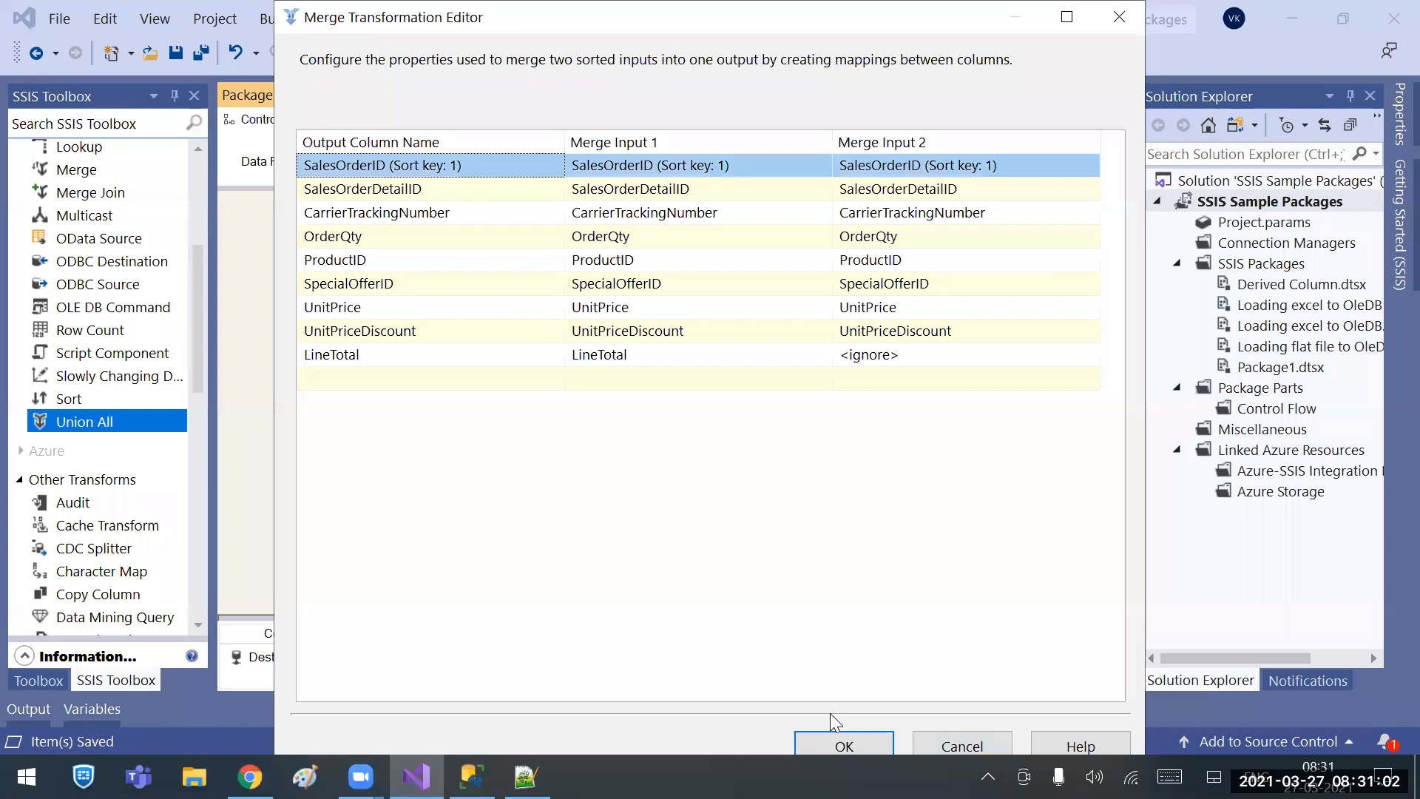
left_click(829, 744)
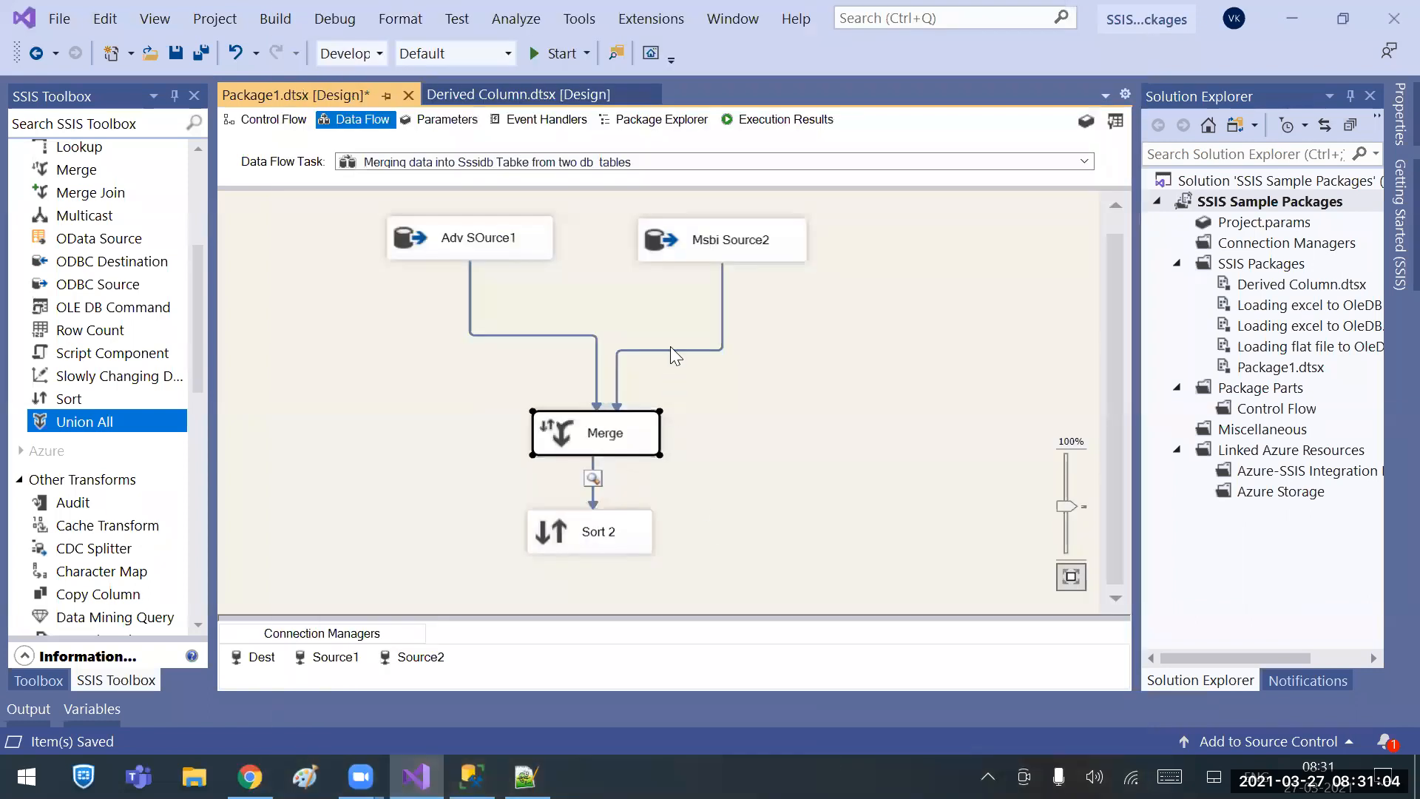
Delete the path from Msbi Source2 to Merge and check how Merge maps its columns without it.
left_click(673, 352)
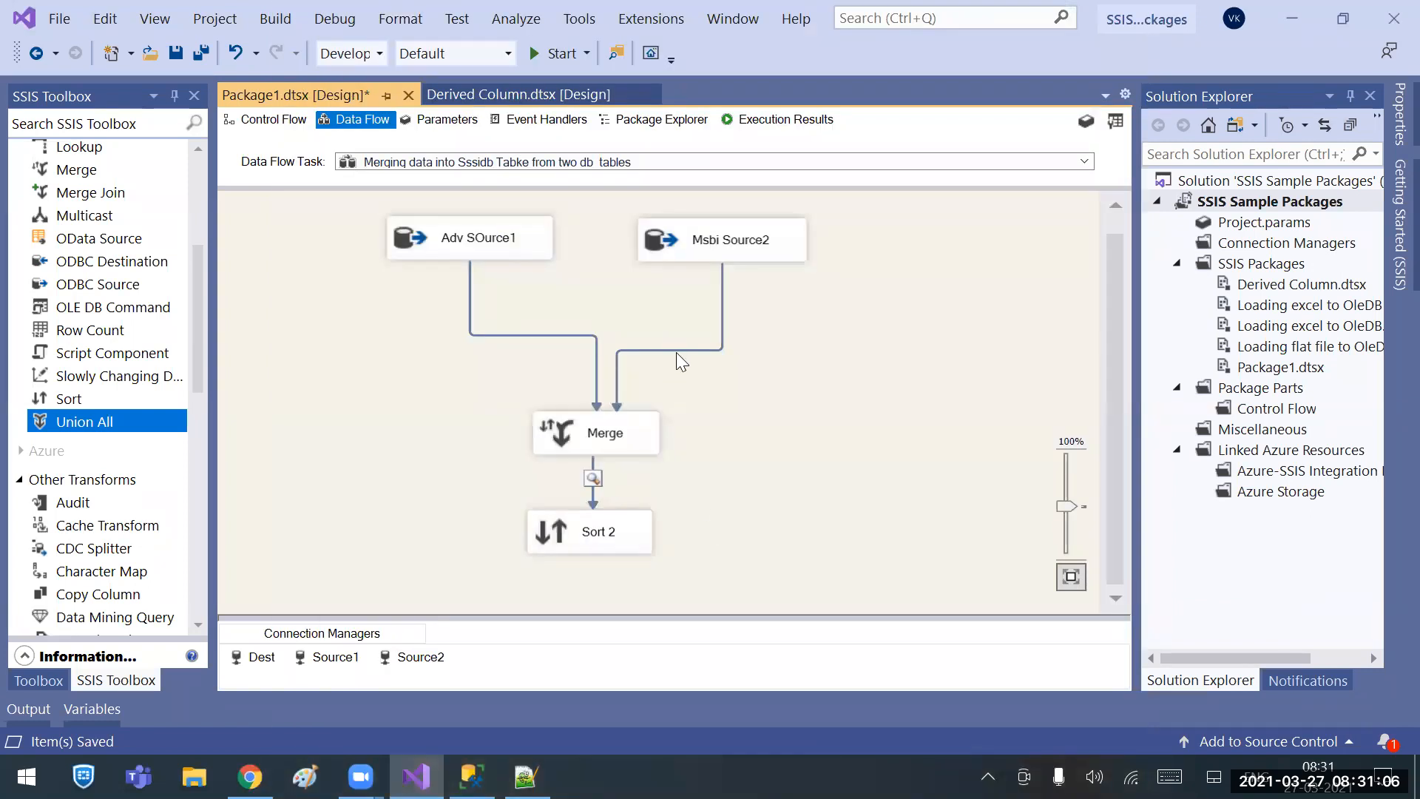
key("Delete")
left_click(617, 438)
double_click(614, 432)
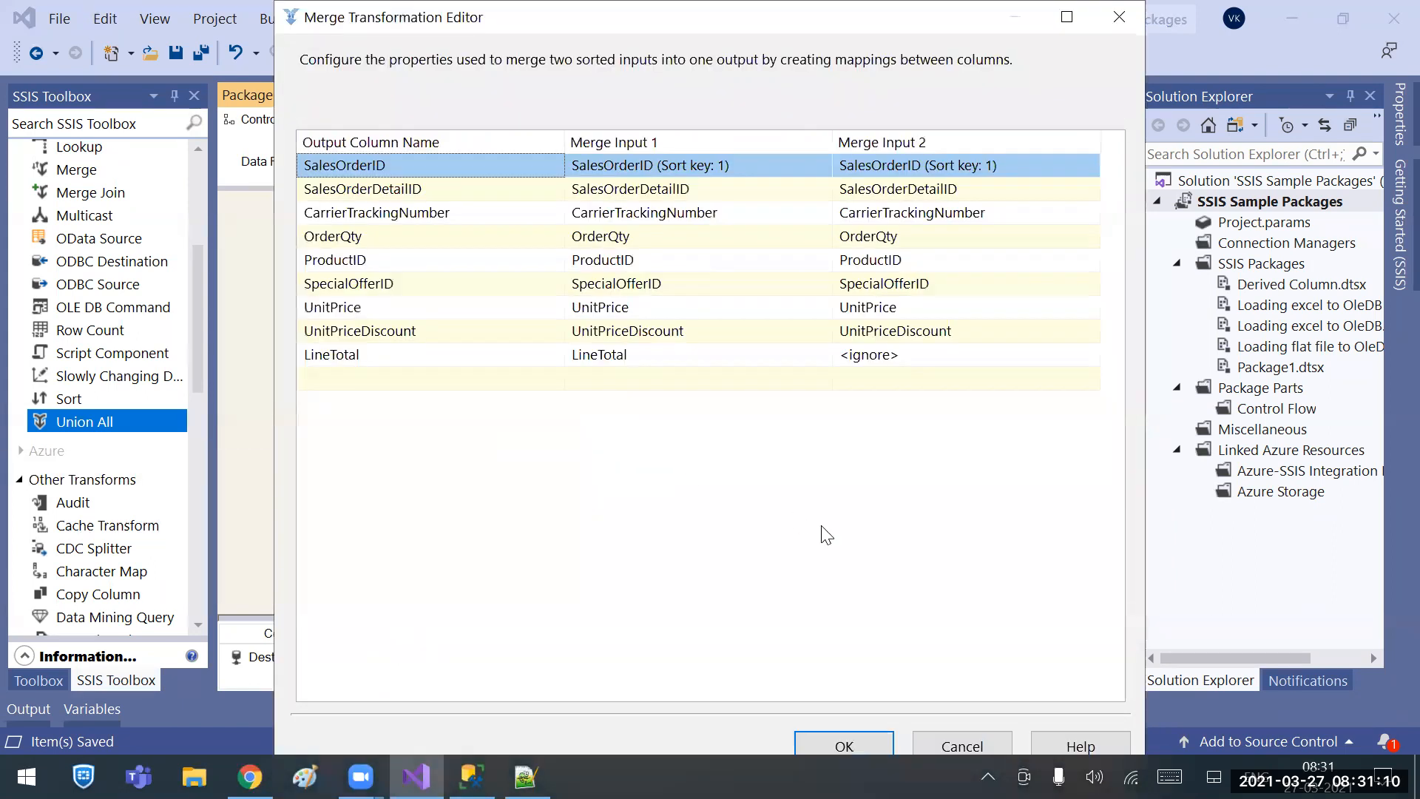
left_click(975, 744)
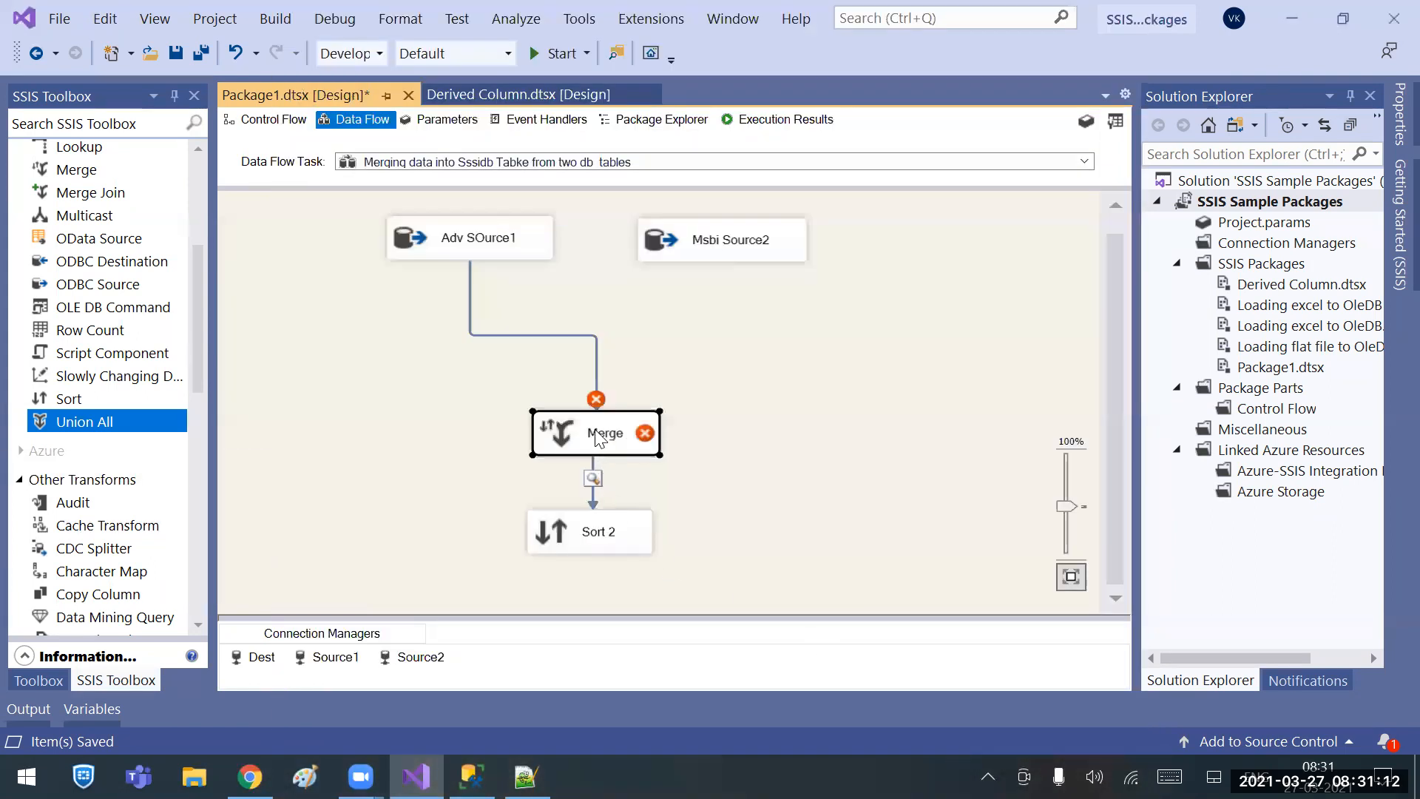
Delete the Merge transformation and add a new Merge between the two sources and Sort 2.
left_click(724, 444)
left_click(636, 441)
key("Delete")
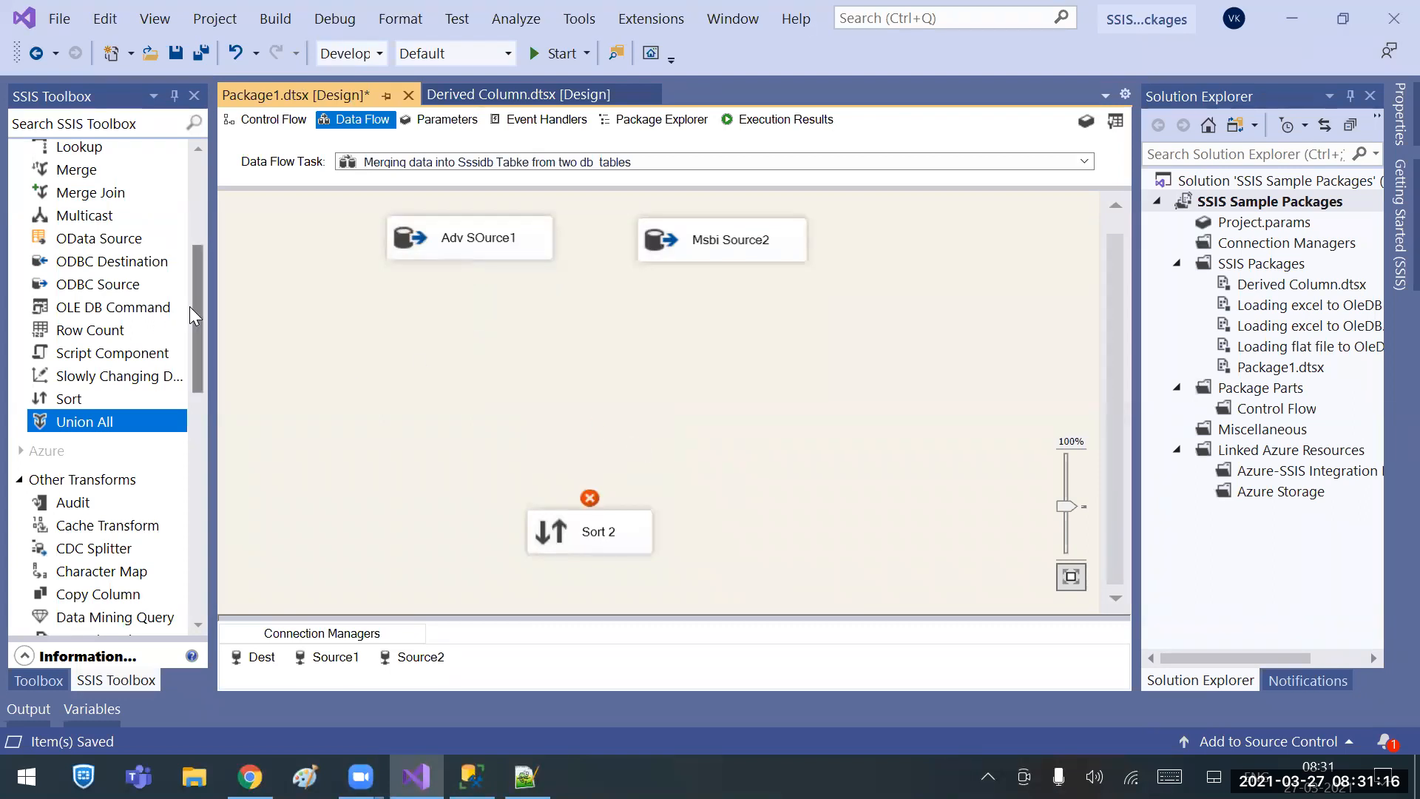
left_click_drag(89, 172, 509, 351)
Connect the OLE DB Source Output of Adv SOurce1 to Merge Input 1 of the new Merge.
left_click(488, 248)
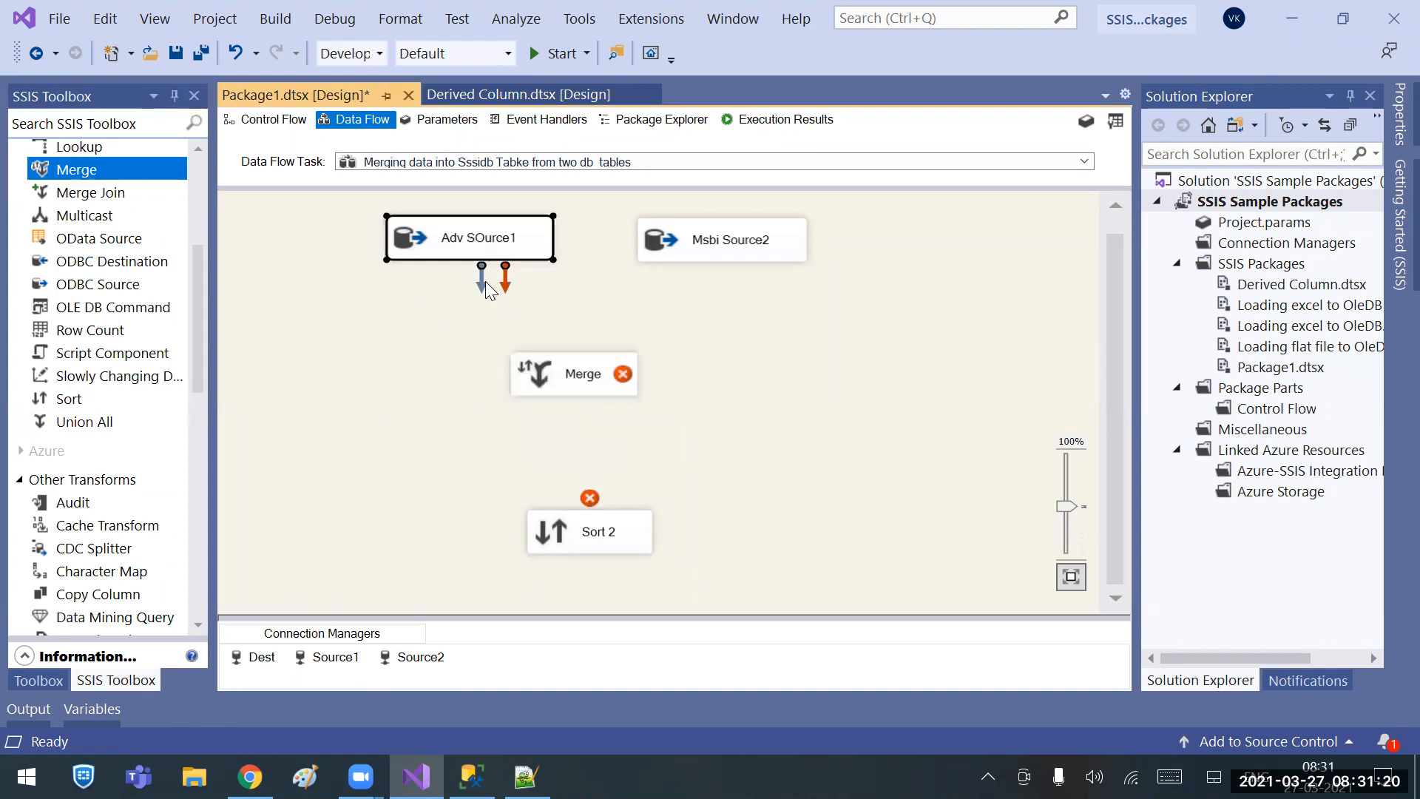
left_click_drag(482, 283, 615, 368)
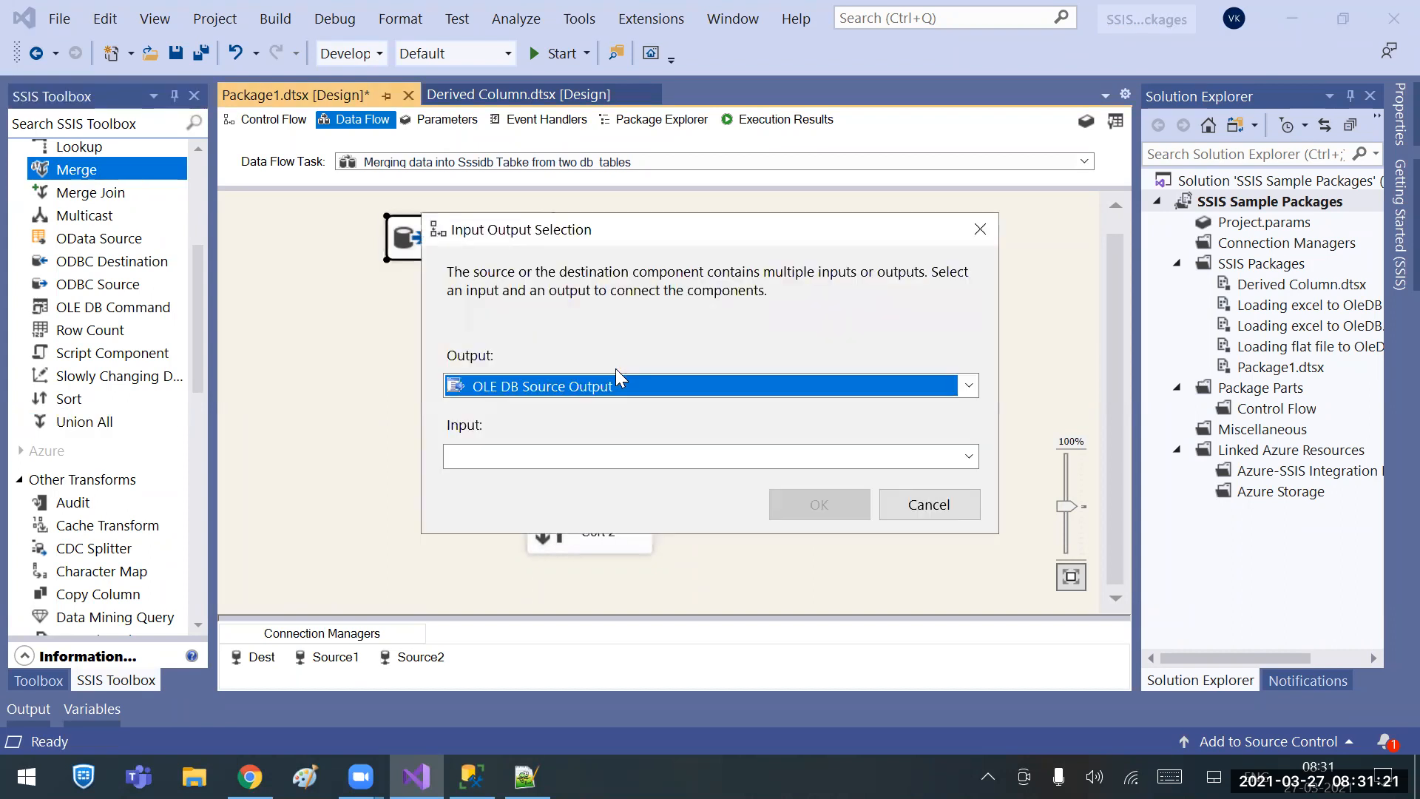
left_click(668, 457)
left_click(638, 479)
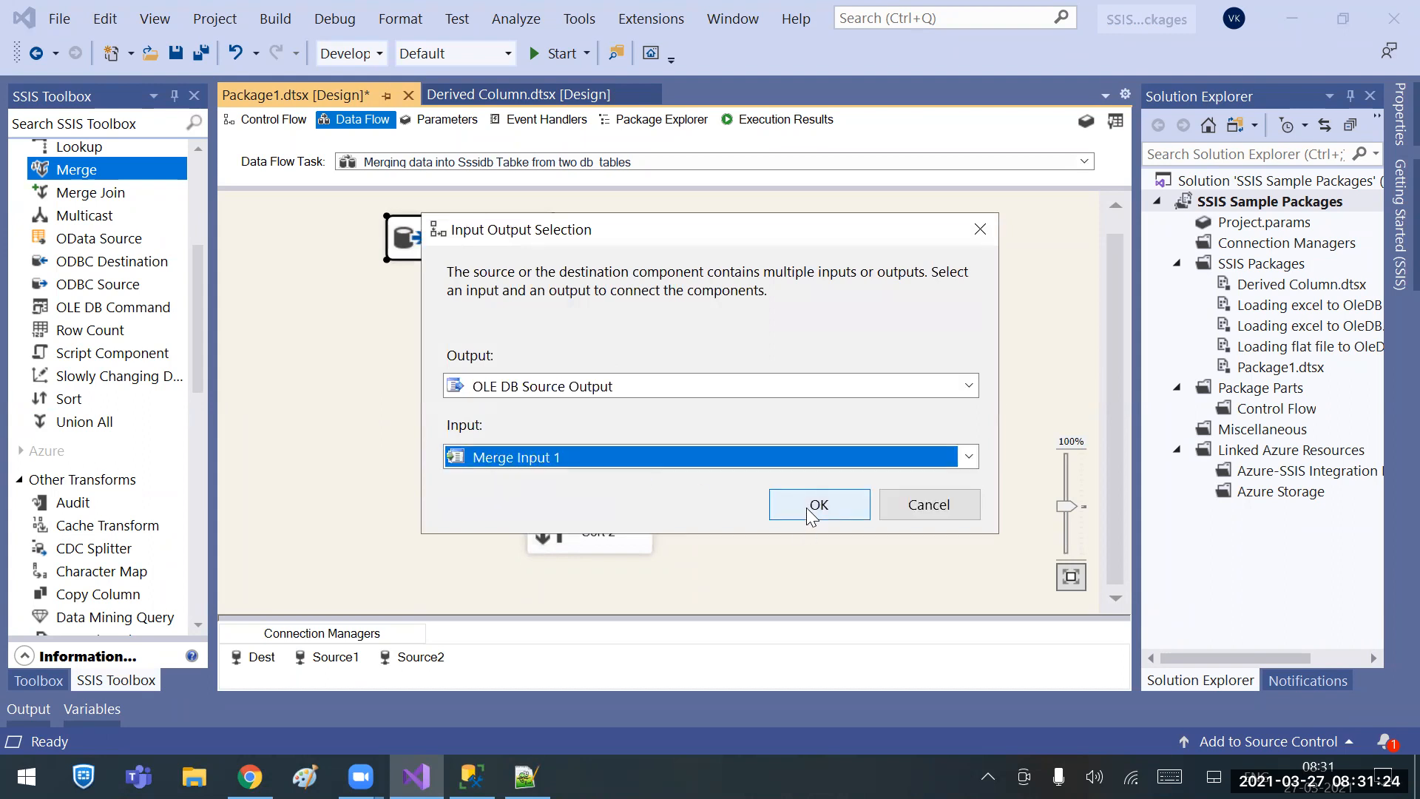
left_click(816, 505)
Connect Msbi Source2 to the new Merge and open the Merge column mappings.
left_click(730, 251)
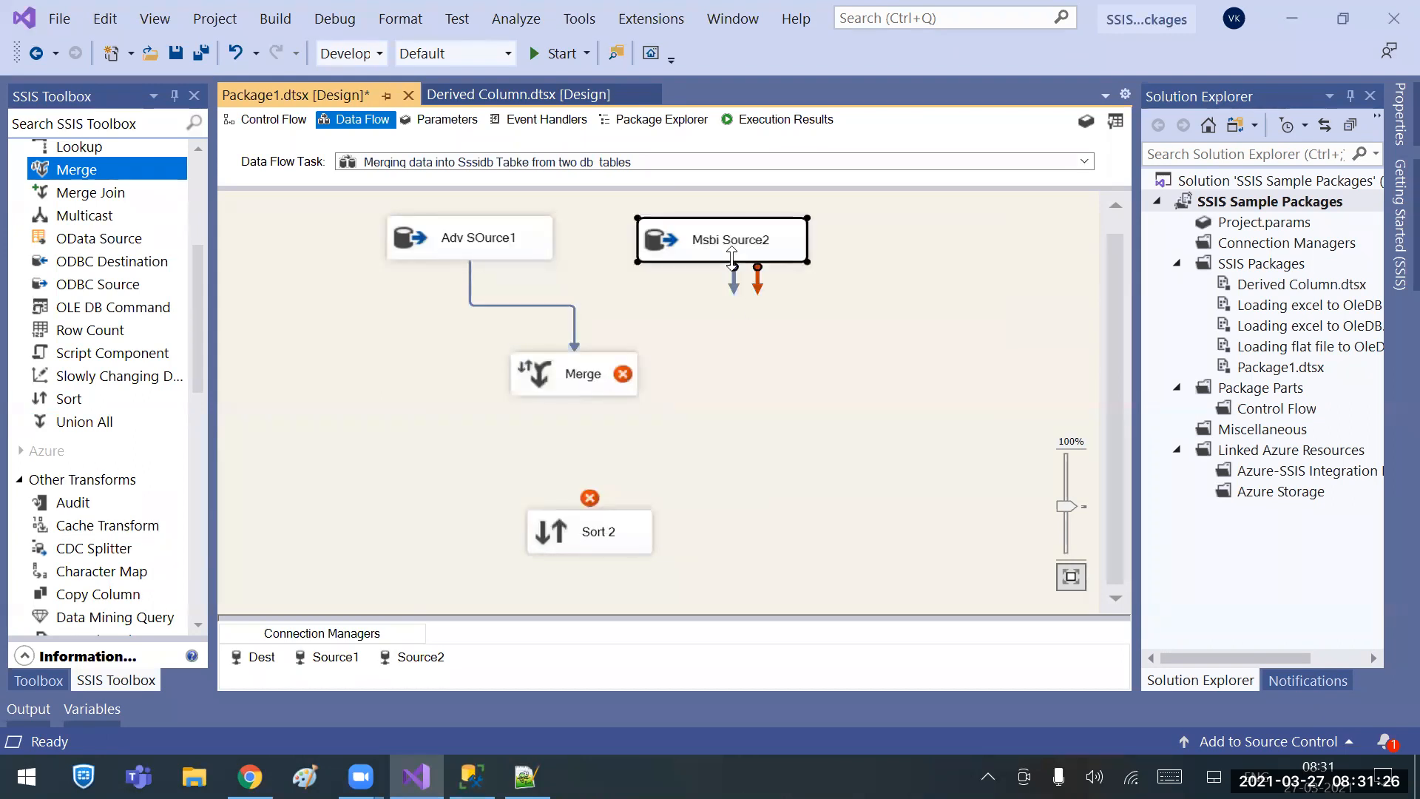
left_click_drag(733, 287, 612, 376)
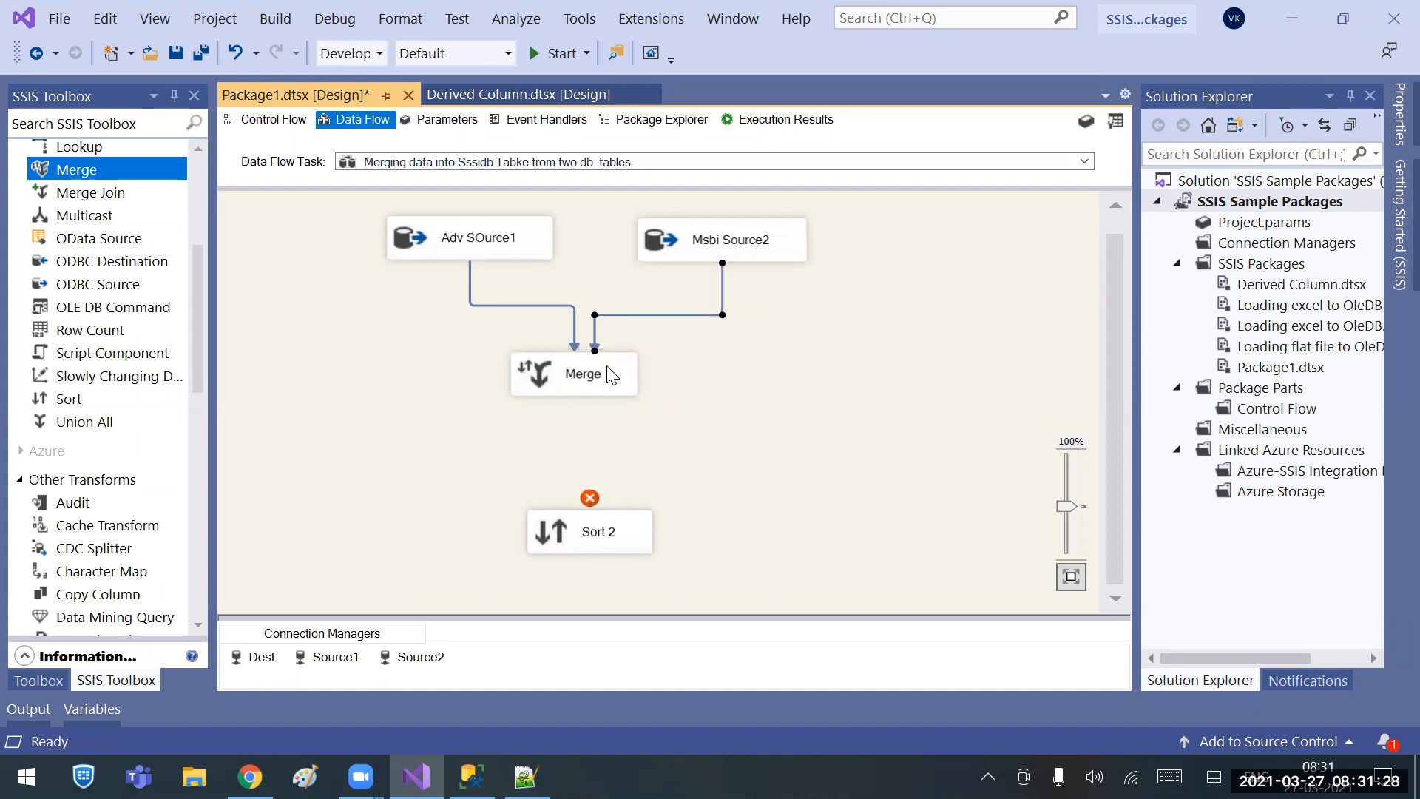
double_click(611, 374)
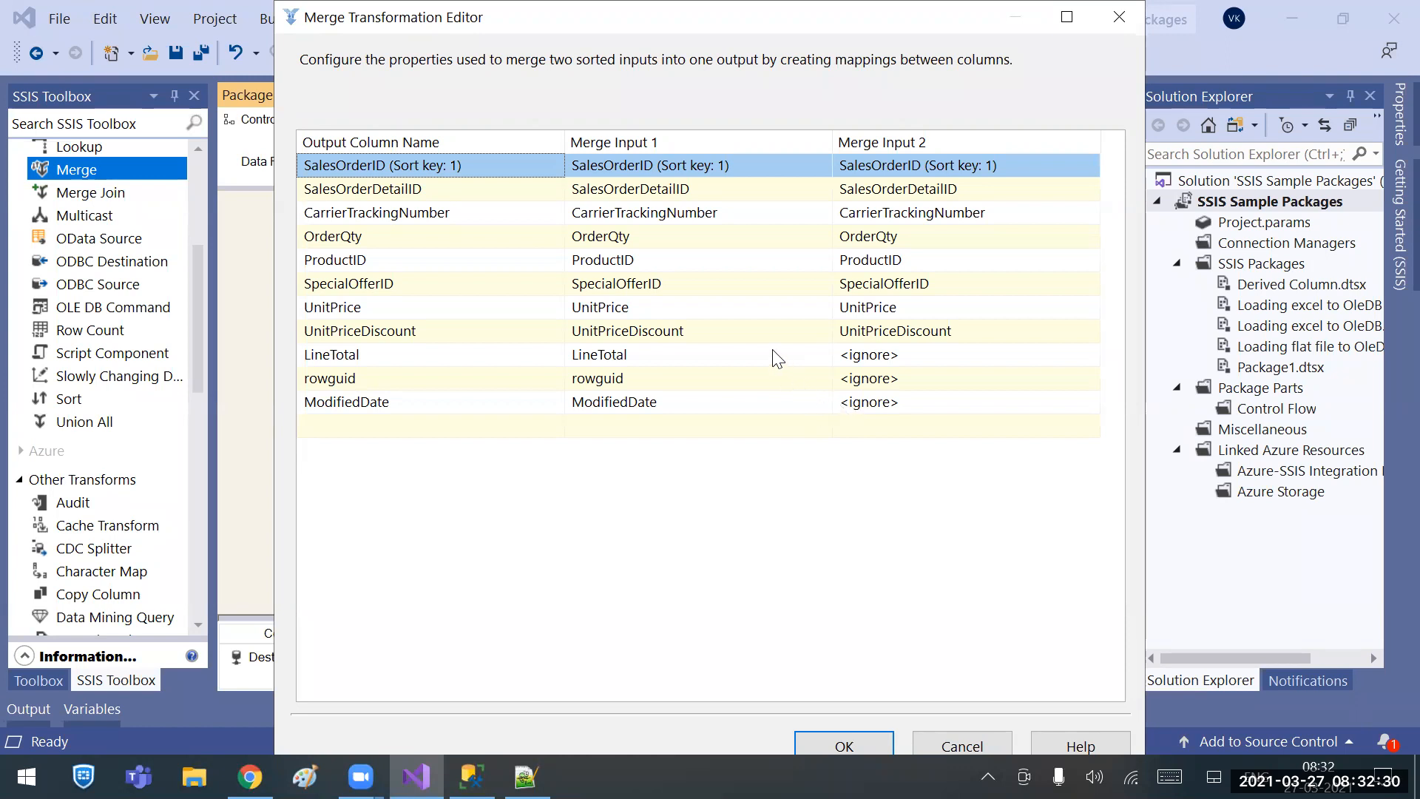
Set the Merge Input 2 mapping of the UnitPriceDiscount output column to <ignore>.
left_click(742, 331)
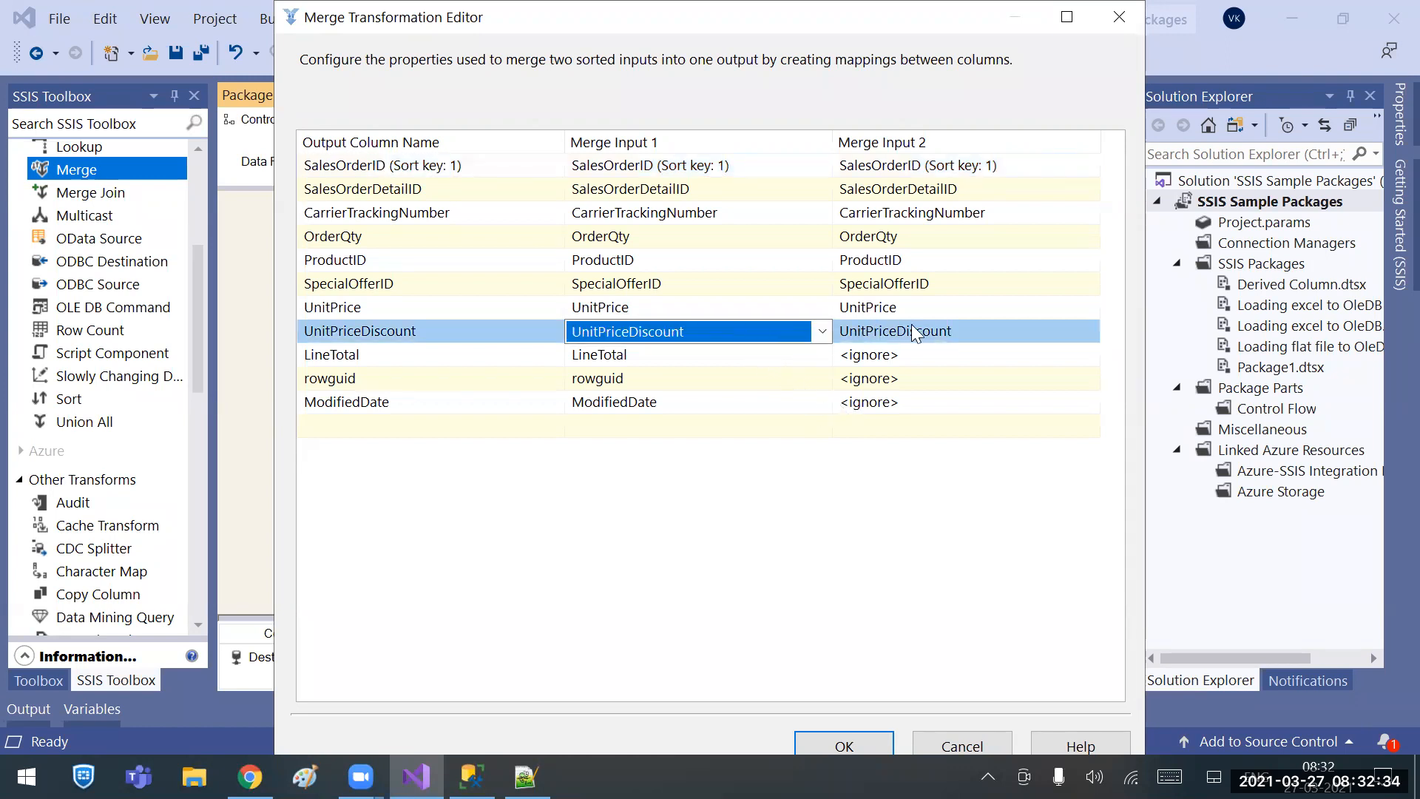
left_click(949, 331)
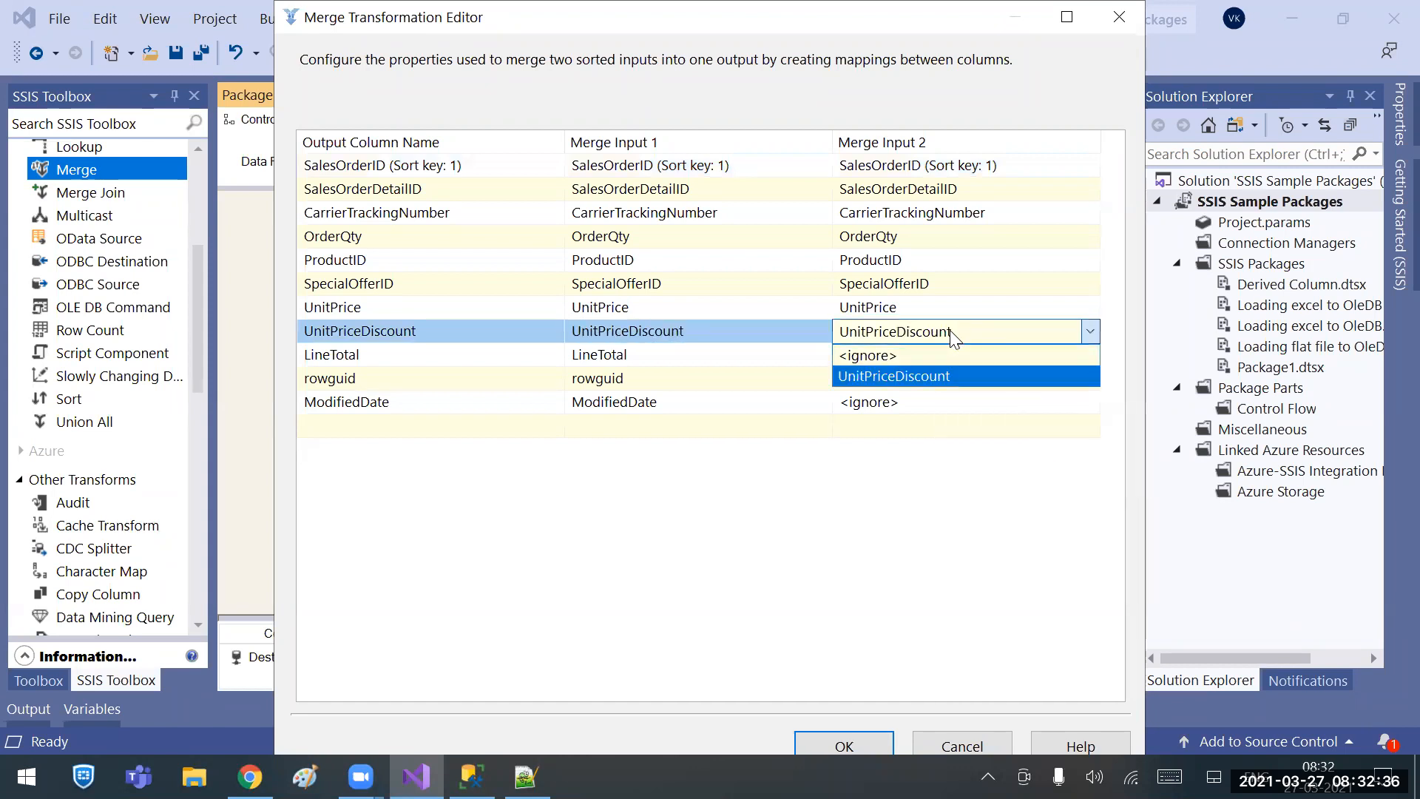
left_click(874, 356)
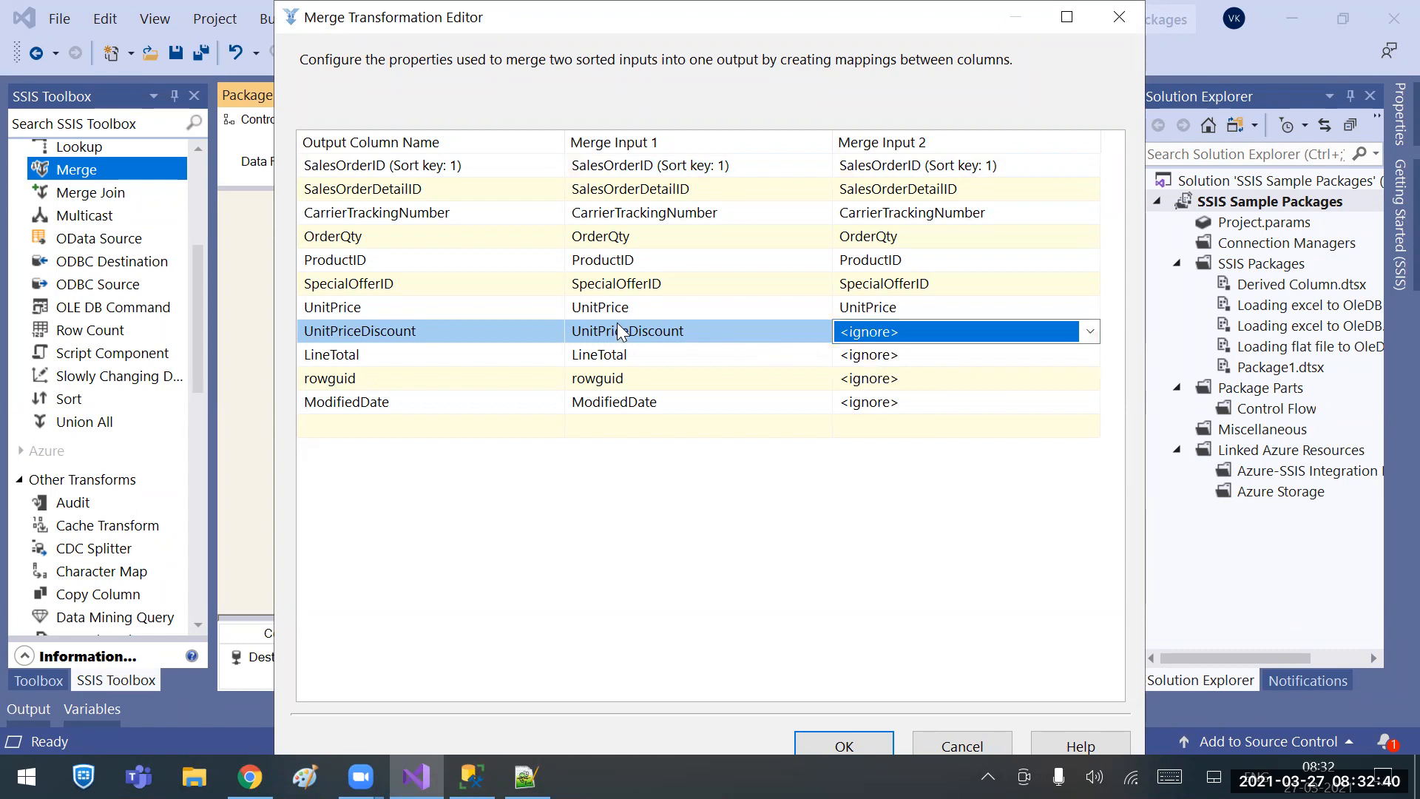
left_click(899, 403)
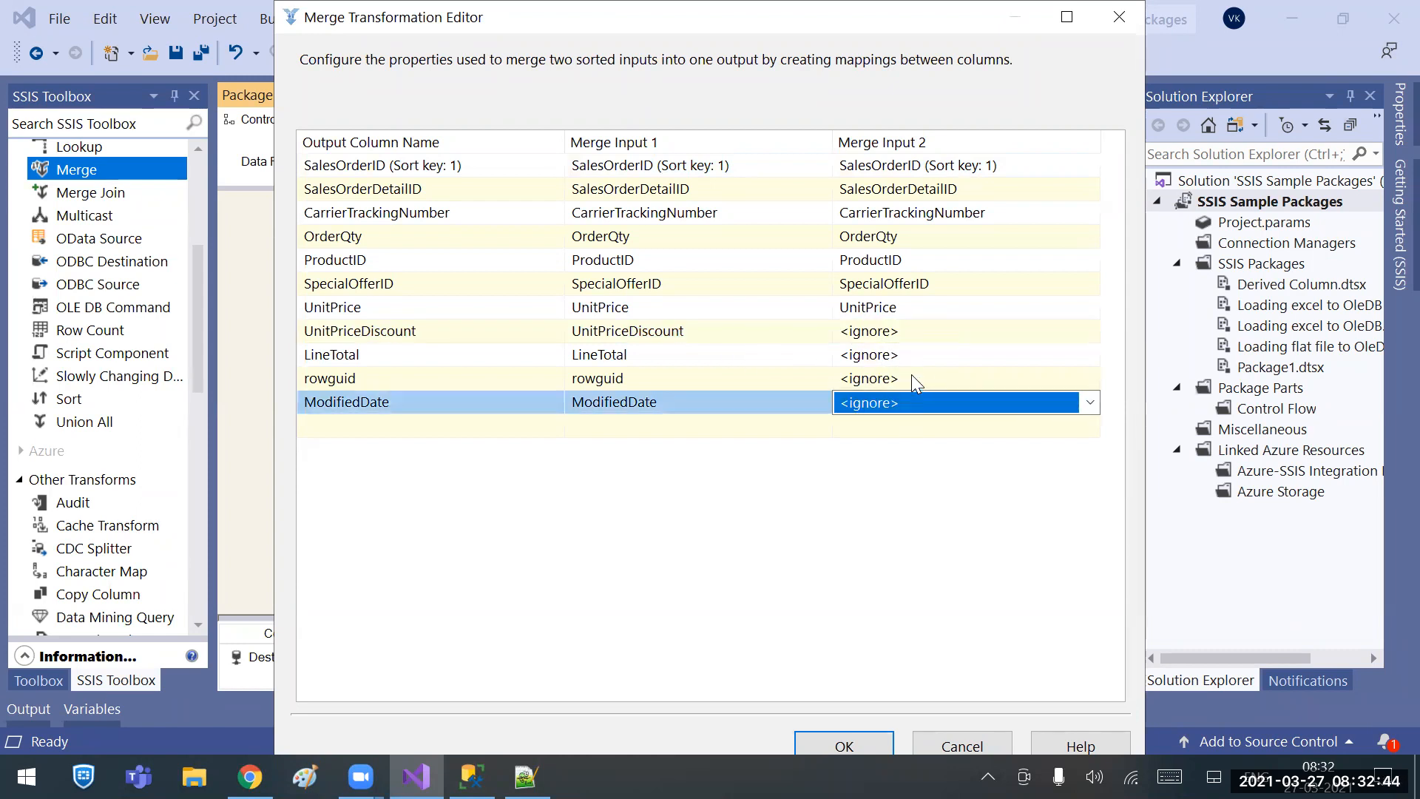
Set Merge Input 1 of the rowguid output column to <ignore> and try mapping its Merge Input 2 to UnitPriceDiscount.
left_click(661, 360)
left_click(669, 376)
left_click(670, 376)
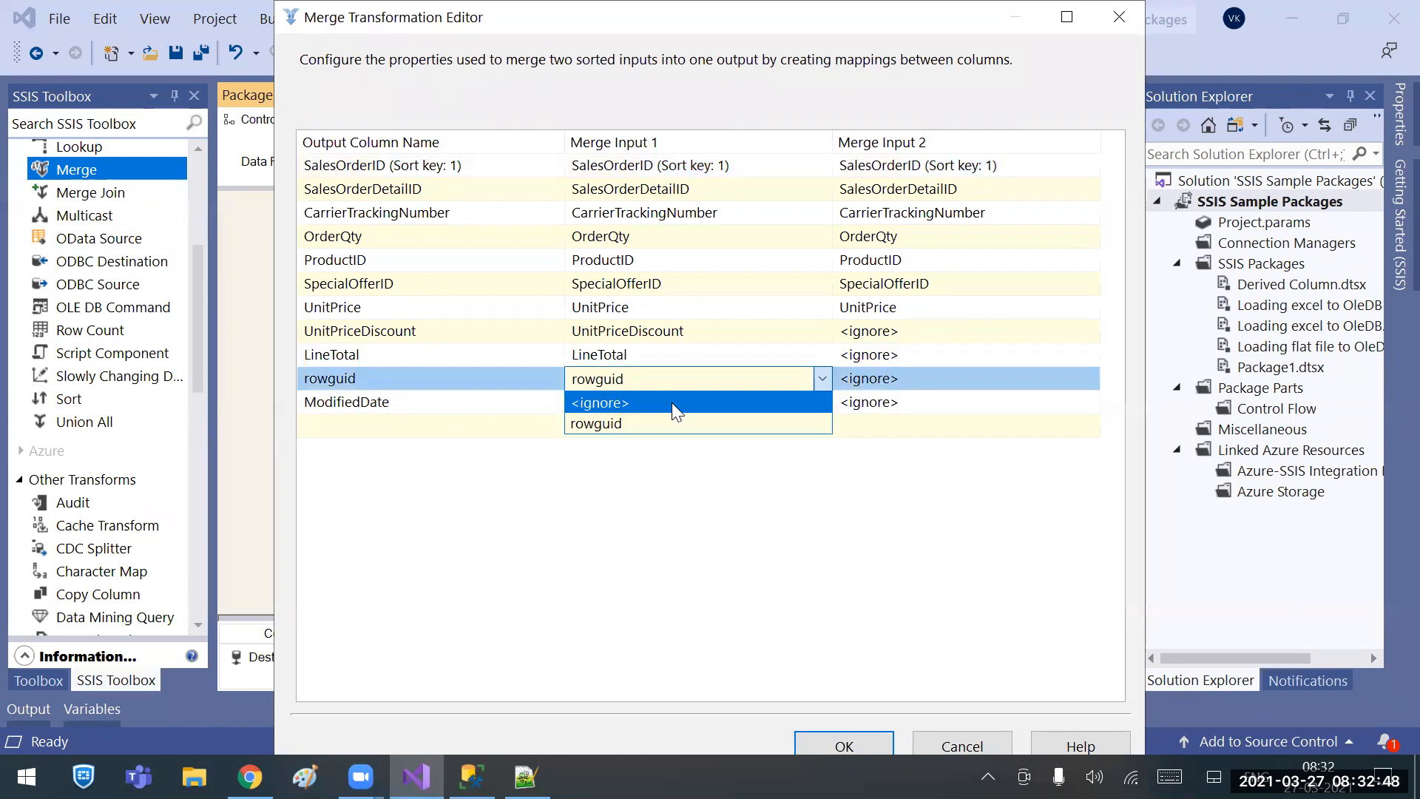
left_click(671, 402)
left_click(868, 380)
left_click(878, 421)
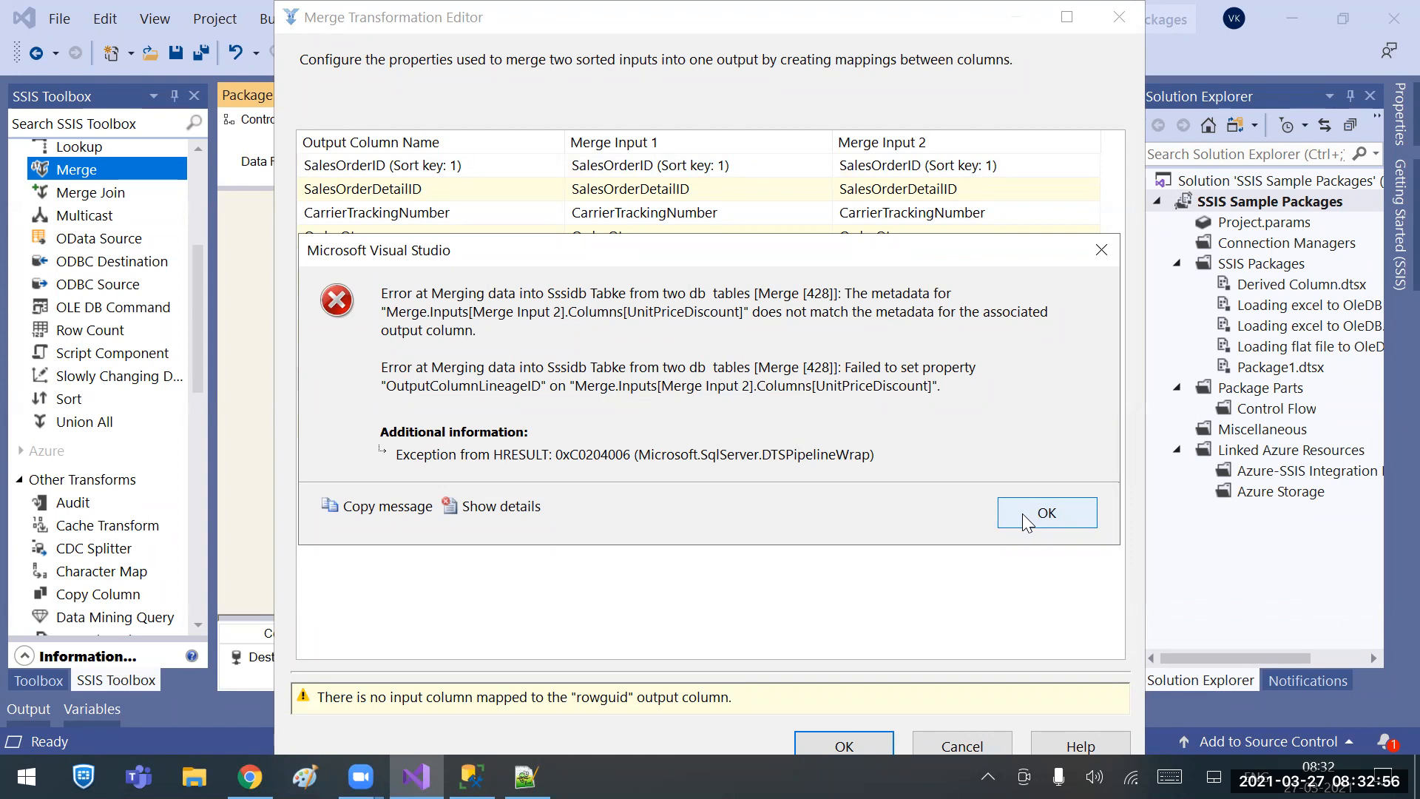
left_click(1021, 514)
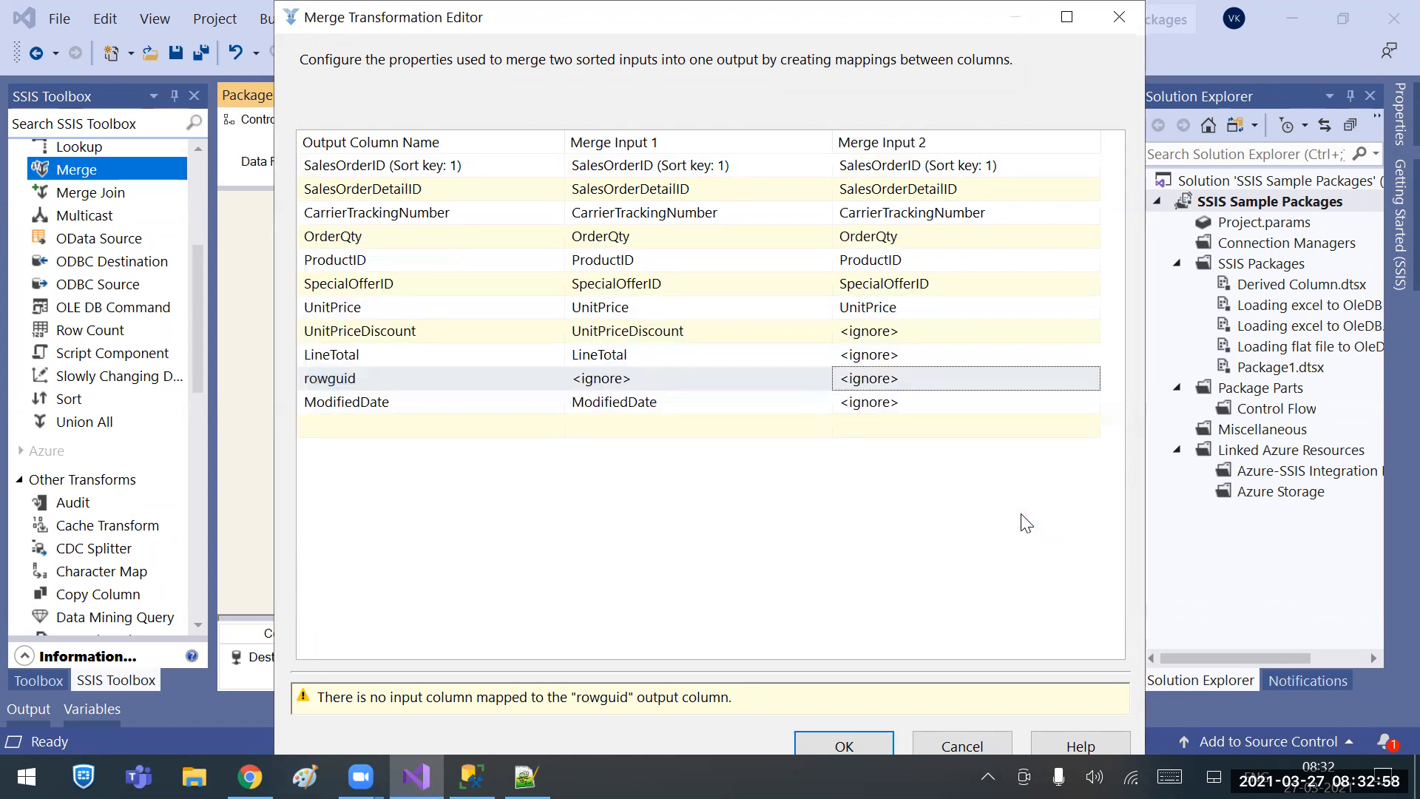
Try to map Merge Input 2 of the LineTotal output column to UnitPriceDiscount.
left_click(382, 376)
left_click(381, 376)
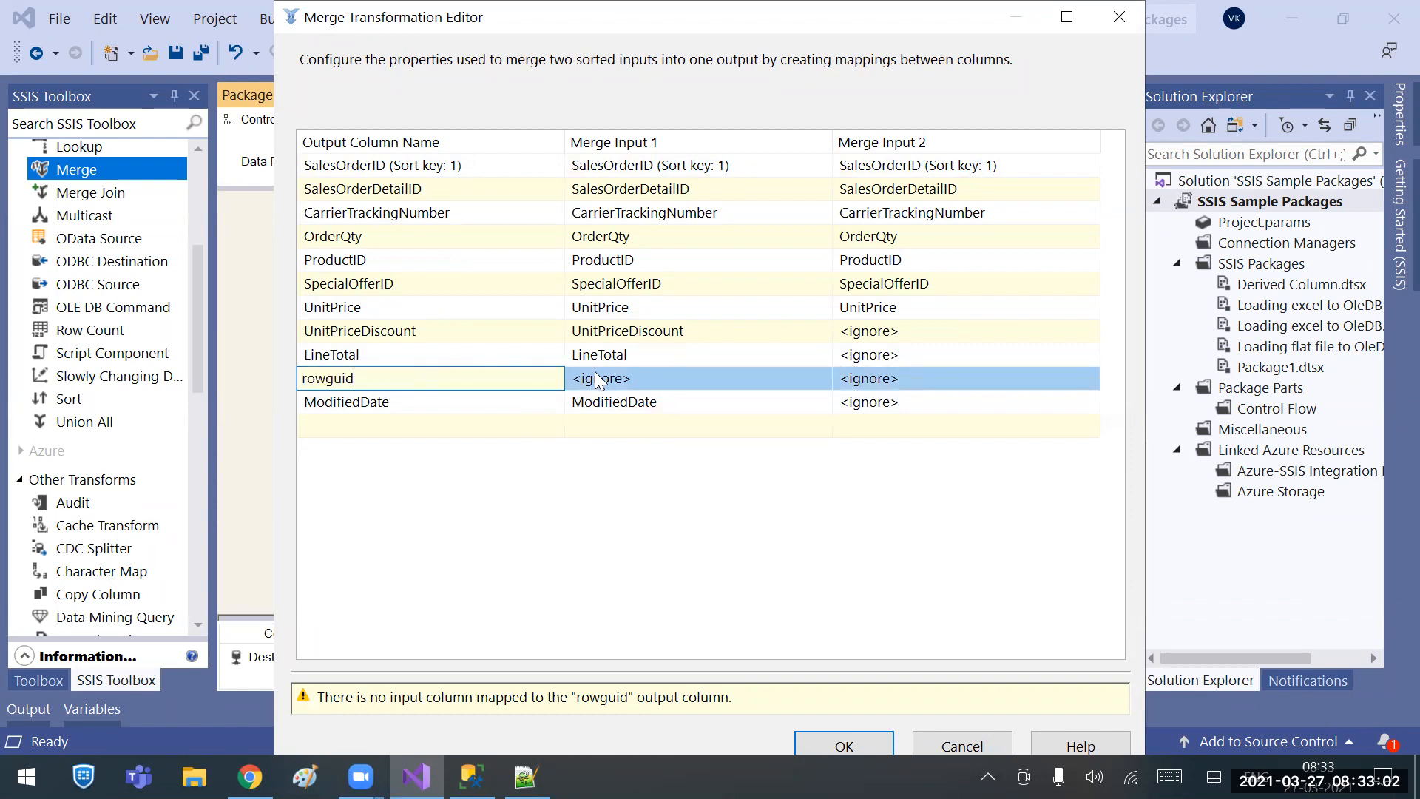
left_click(657, 375)
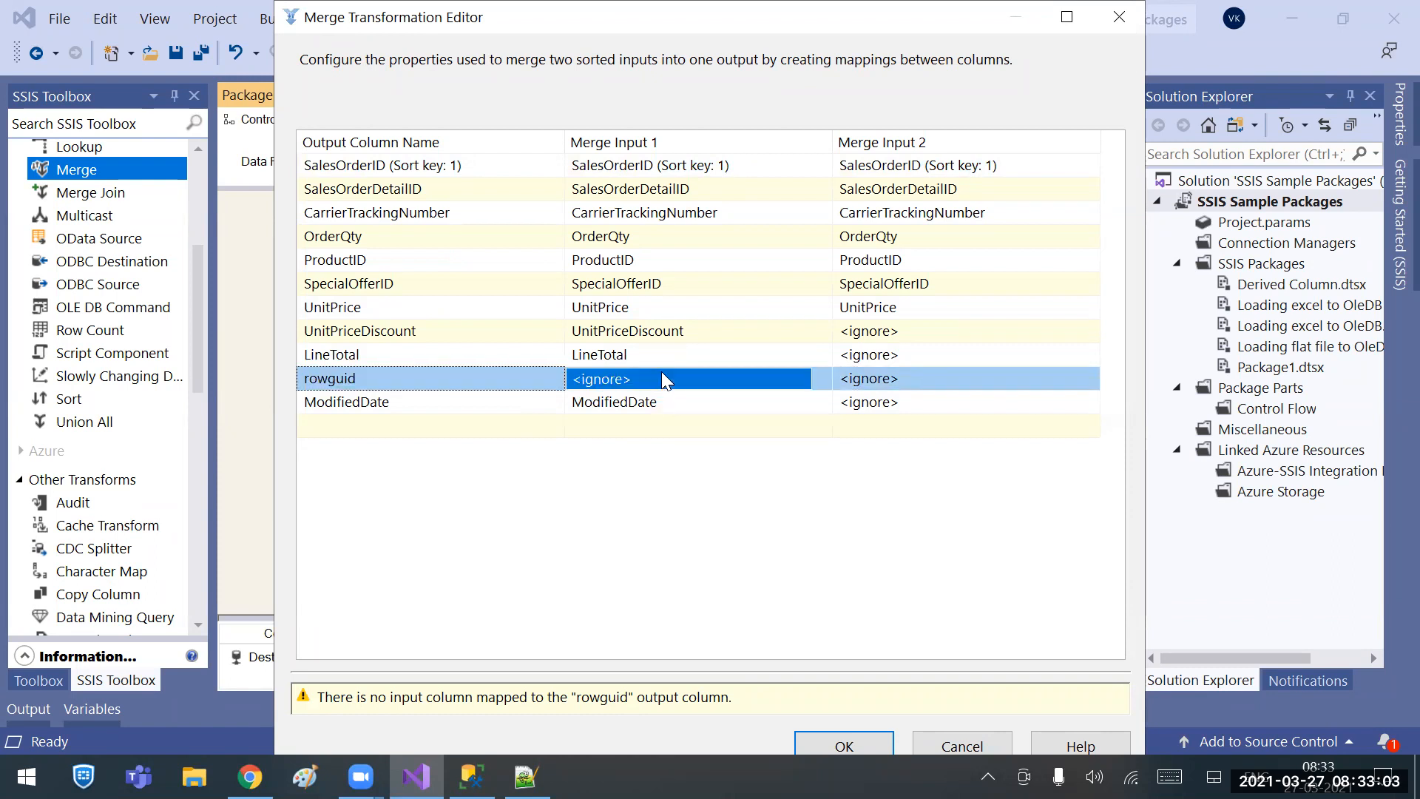
left_click(898, 380)
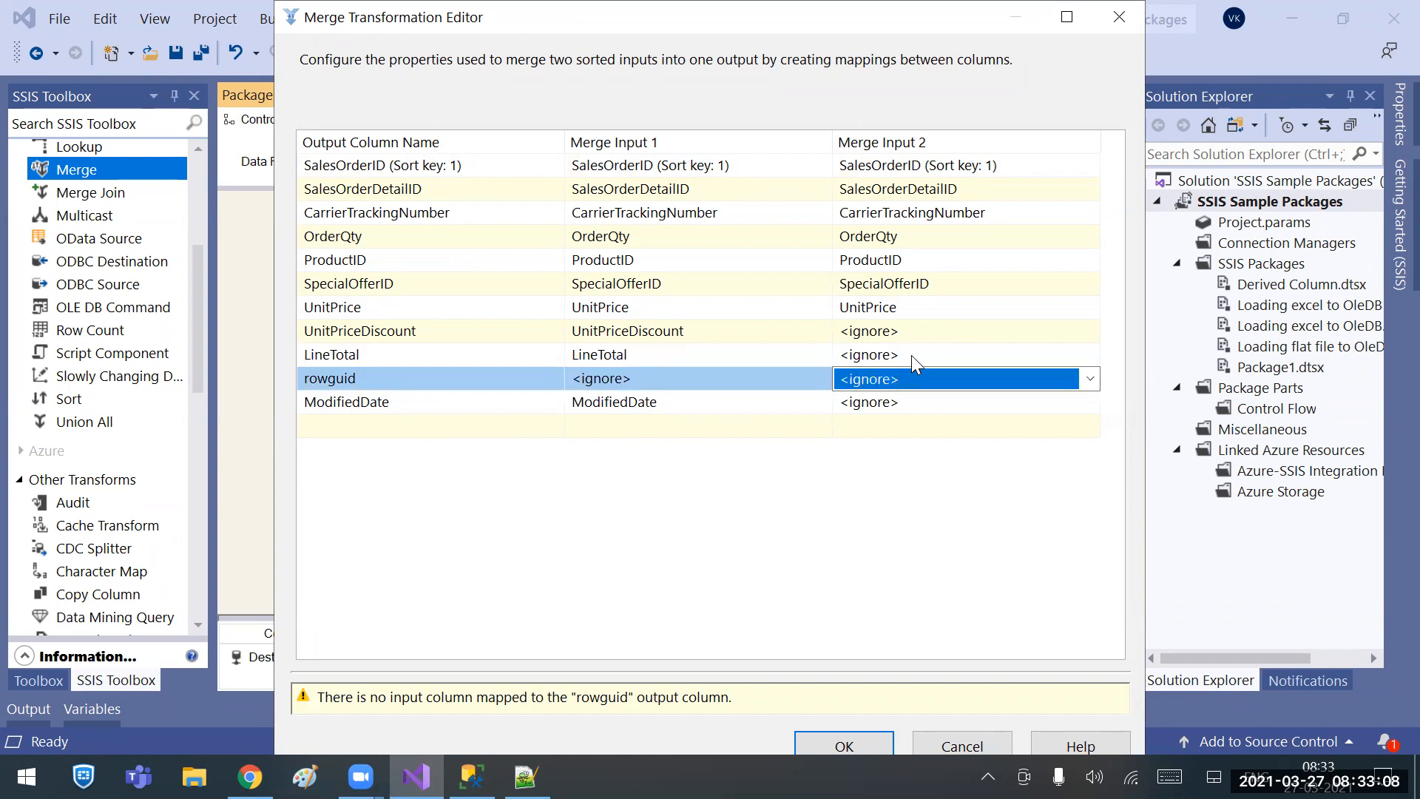
left_click(912, 349)
left_click(912, 349)
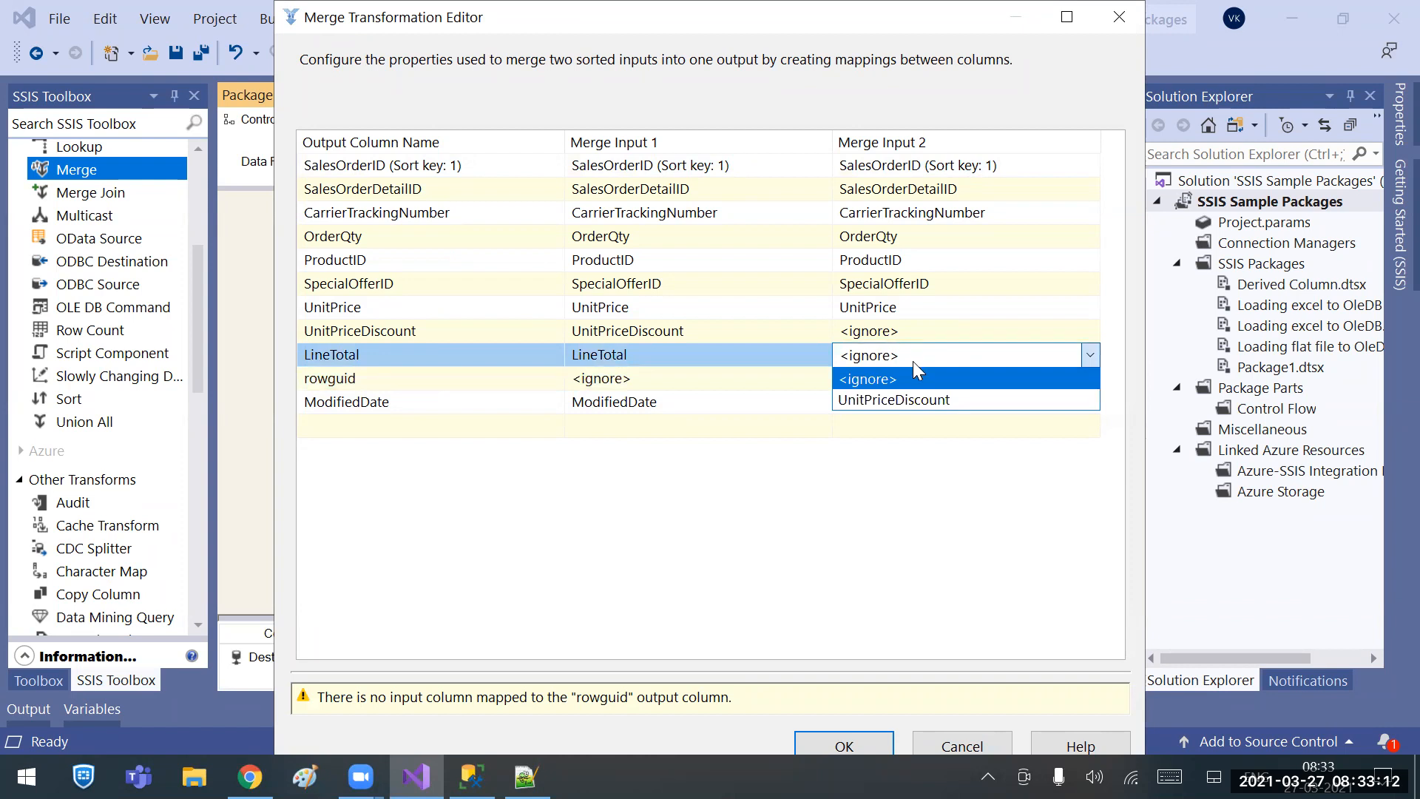
left_click(897, 399)
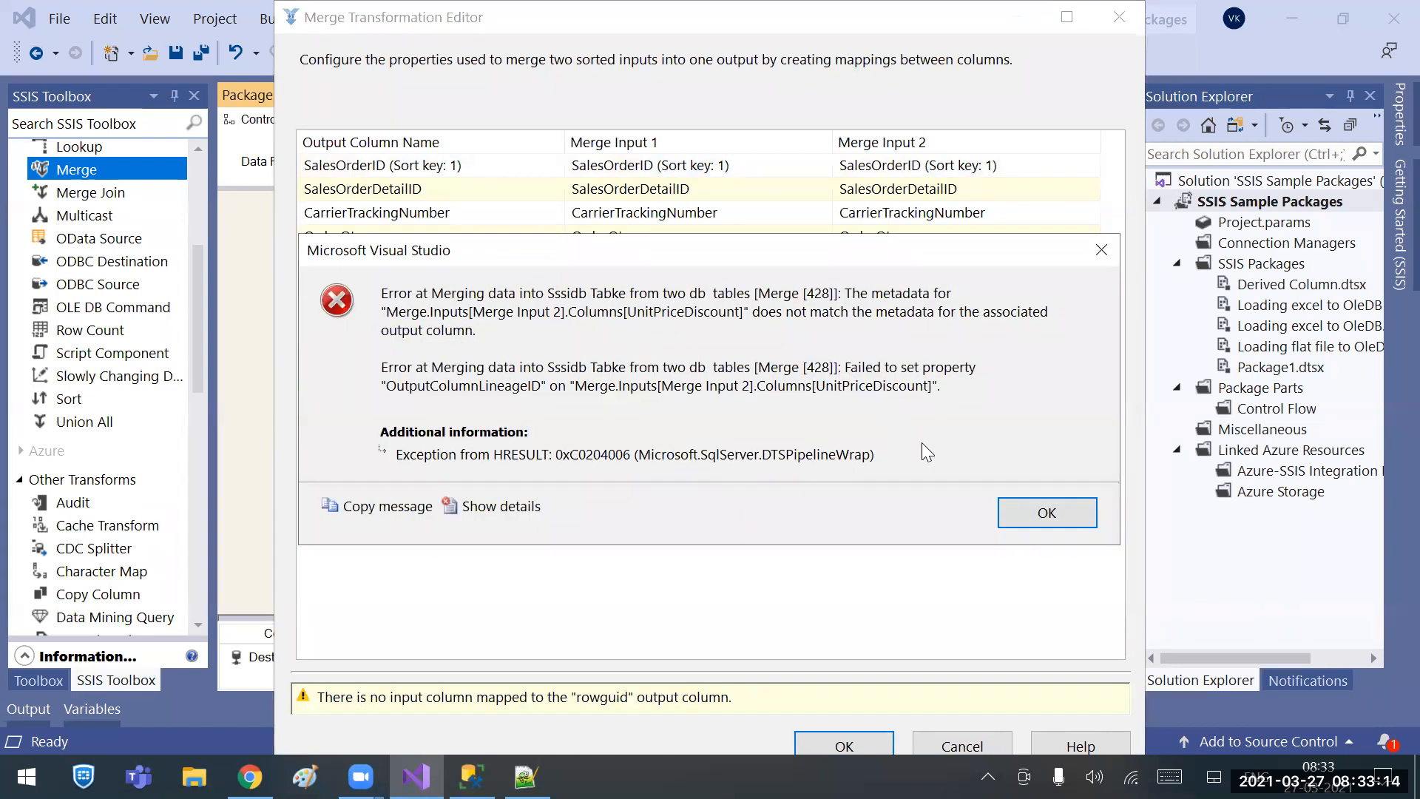
left_click(1001, 518)
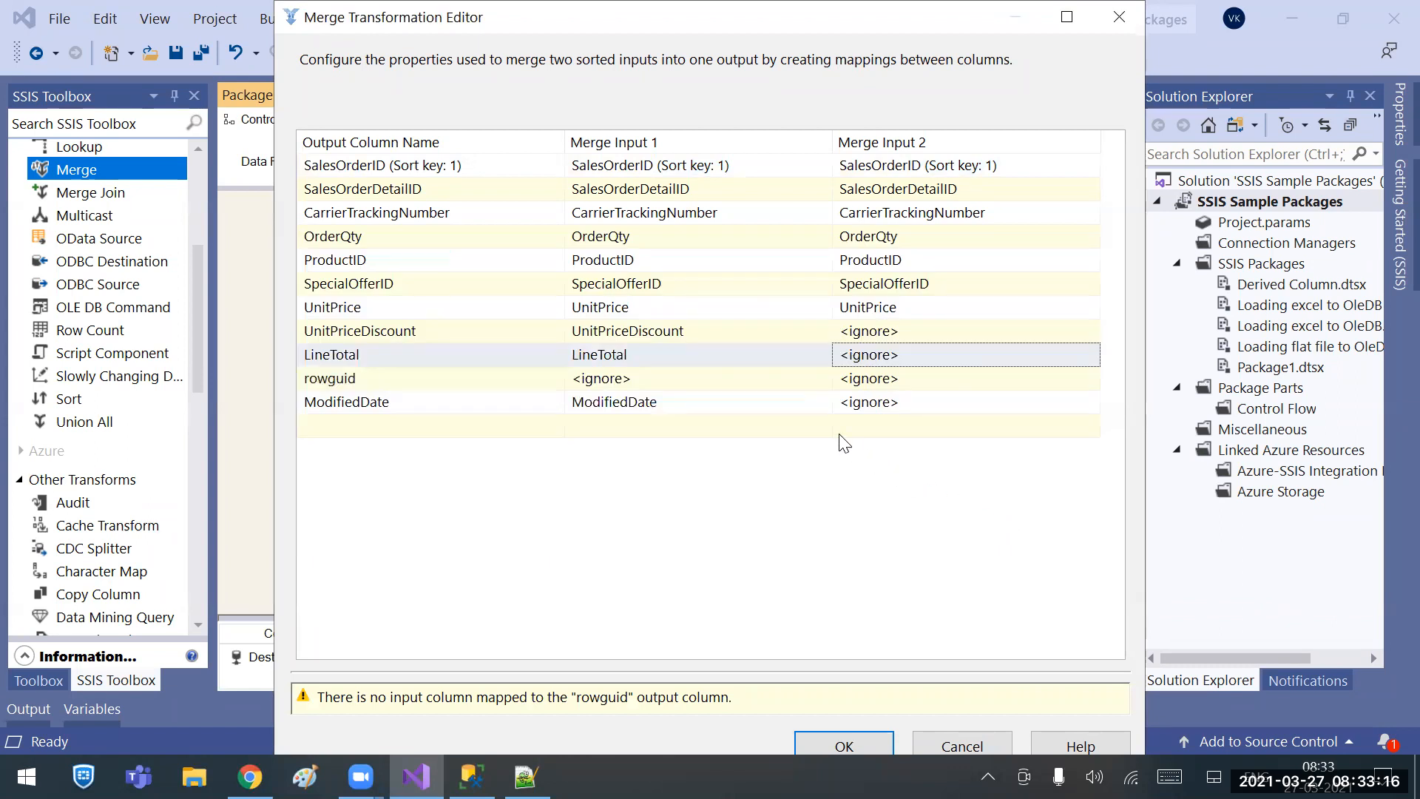
Set Merge Input 1 of the LineTotal output column to <ignore> and retry mapping its Merge Input 2 to UnitPriceDiscount.
left_click(724, 362)
left_click(724, 364)
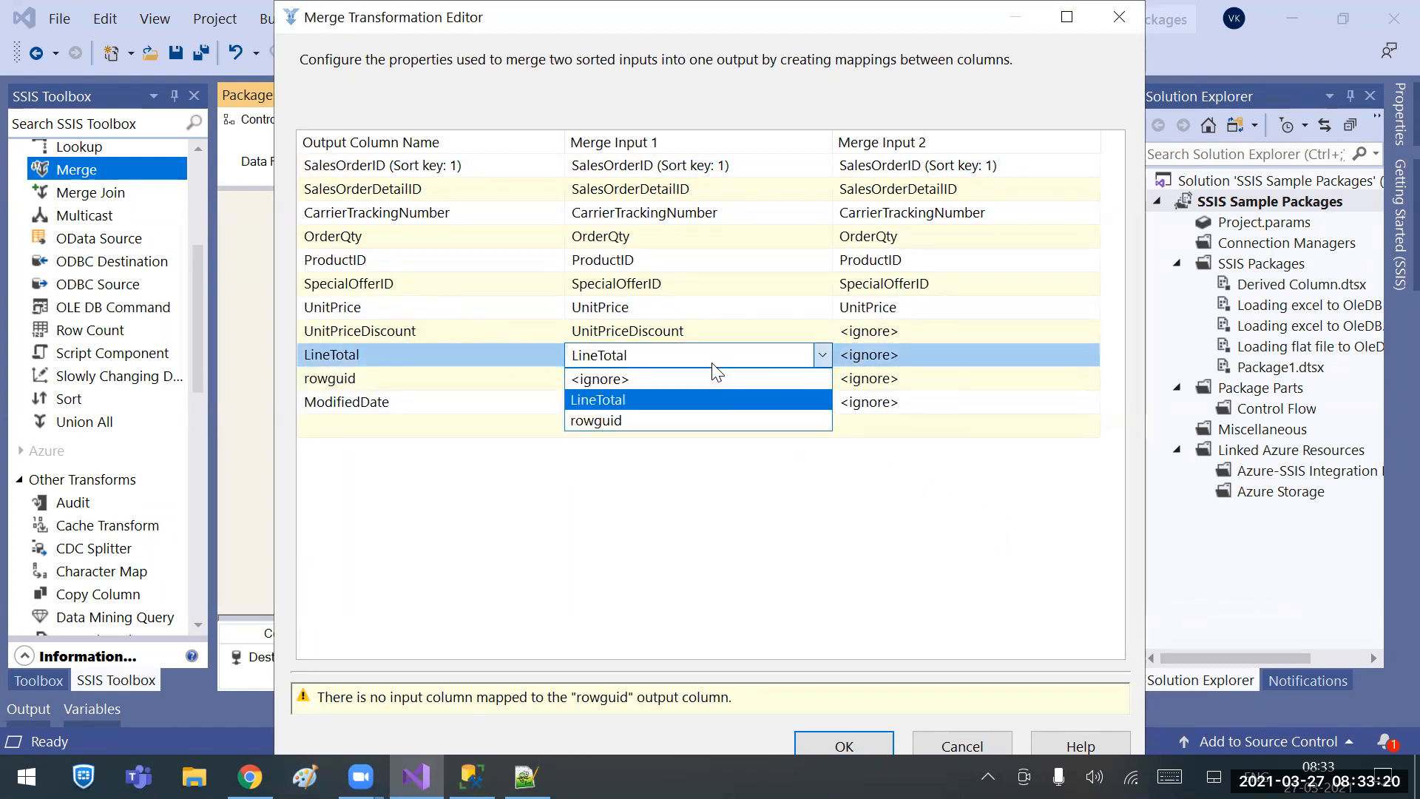
left_click(649, 375)
left_click(929, 361)
left_click(924, 363)
left_click(887, 398)
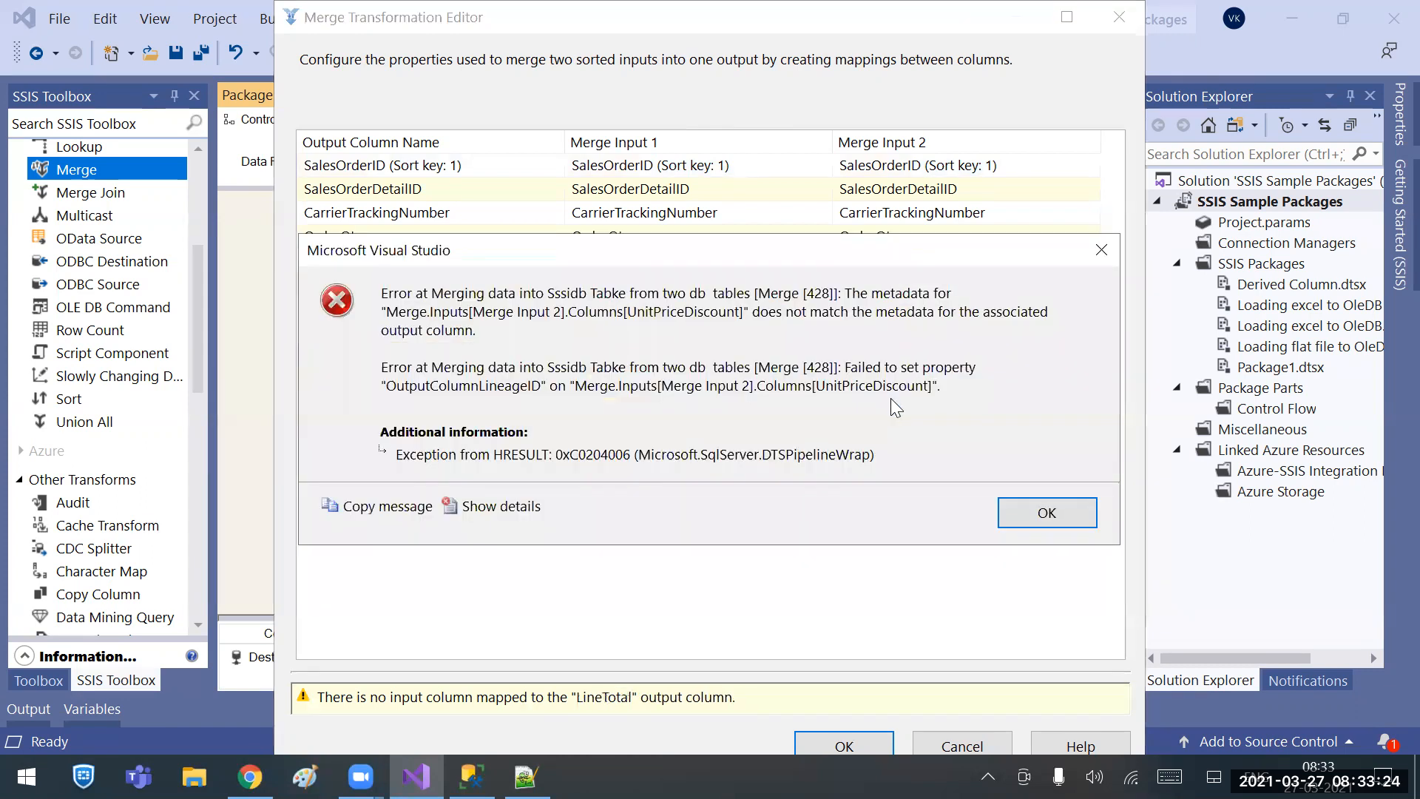
left_click(1013, 508)
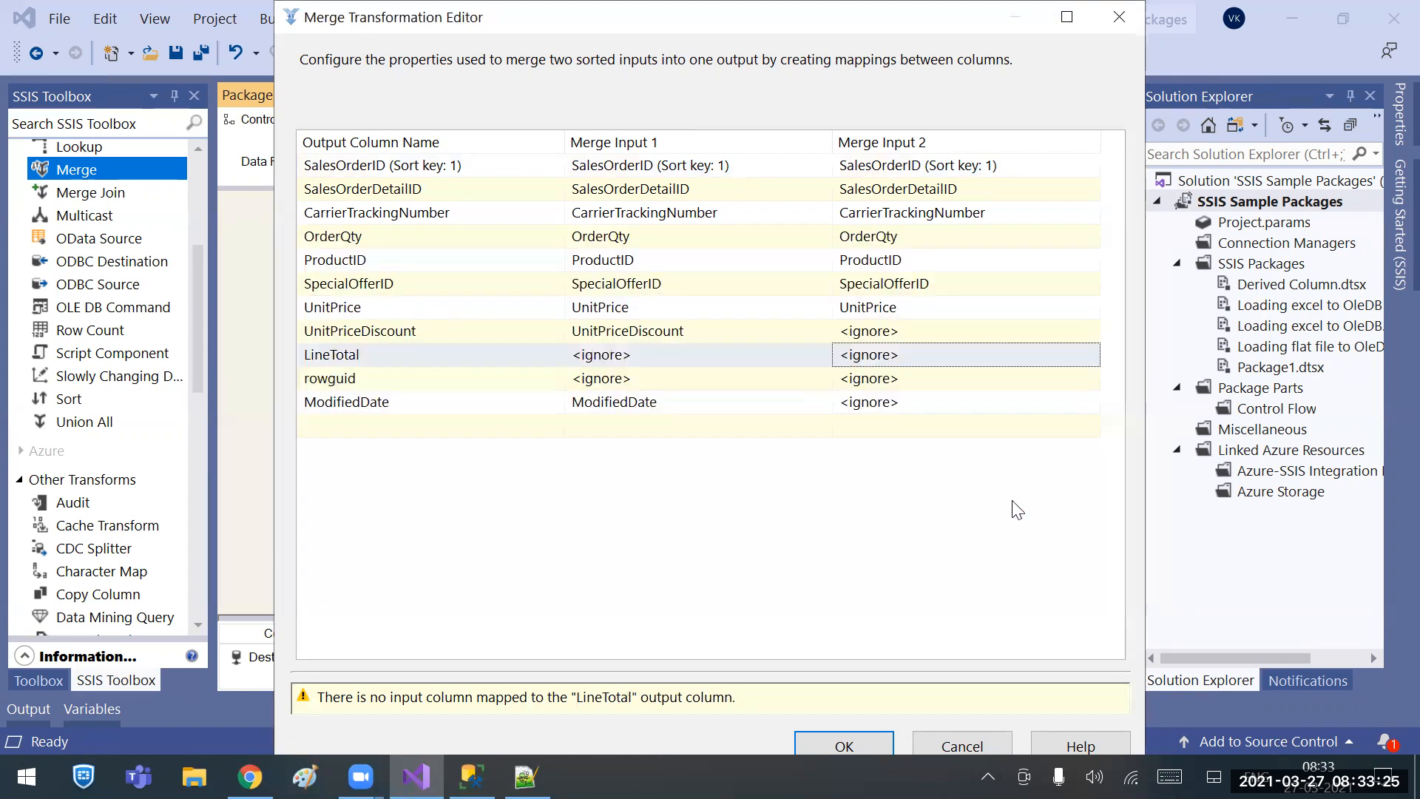
Try to map LineTotal from Merge Input 1 to its output column, and map rowguid from Merge Input 1 to the rowguid output.
left_click(654, 381)
left_click(653, 434)
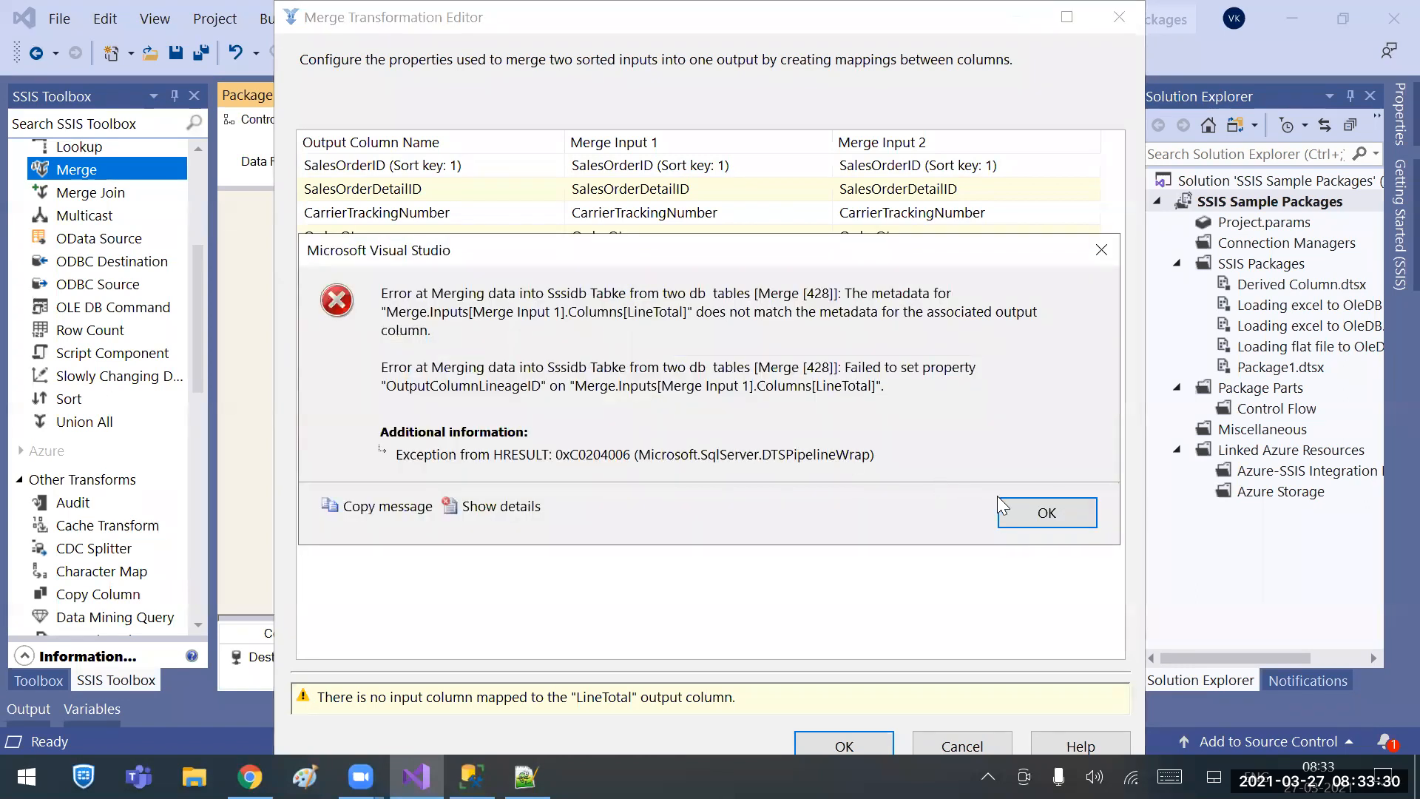
left_click(1002, 510)
left_click(775, 377)
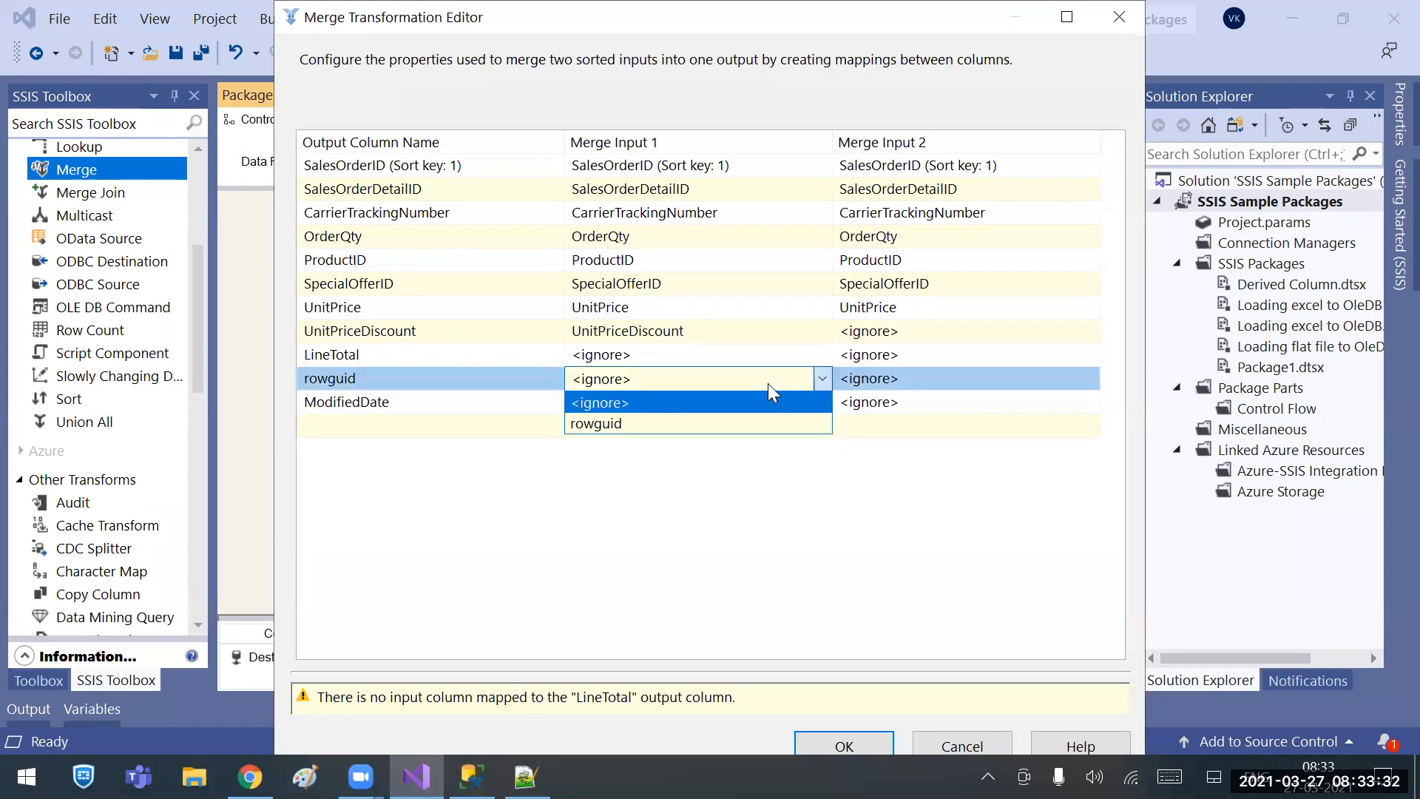
left_click(728, 423)
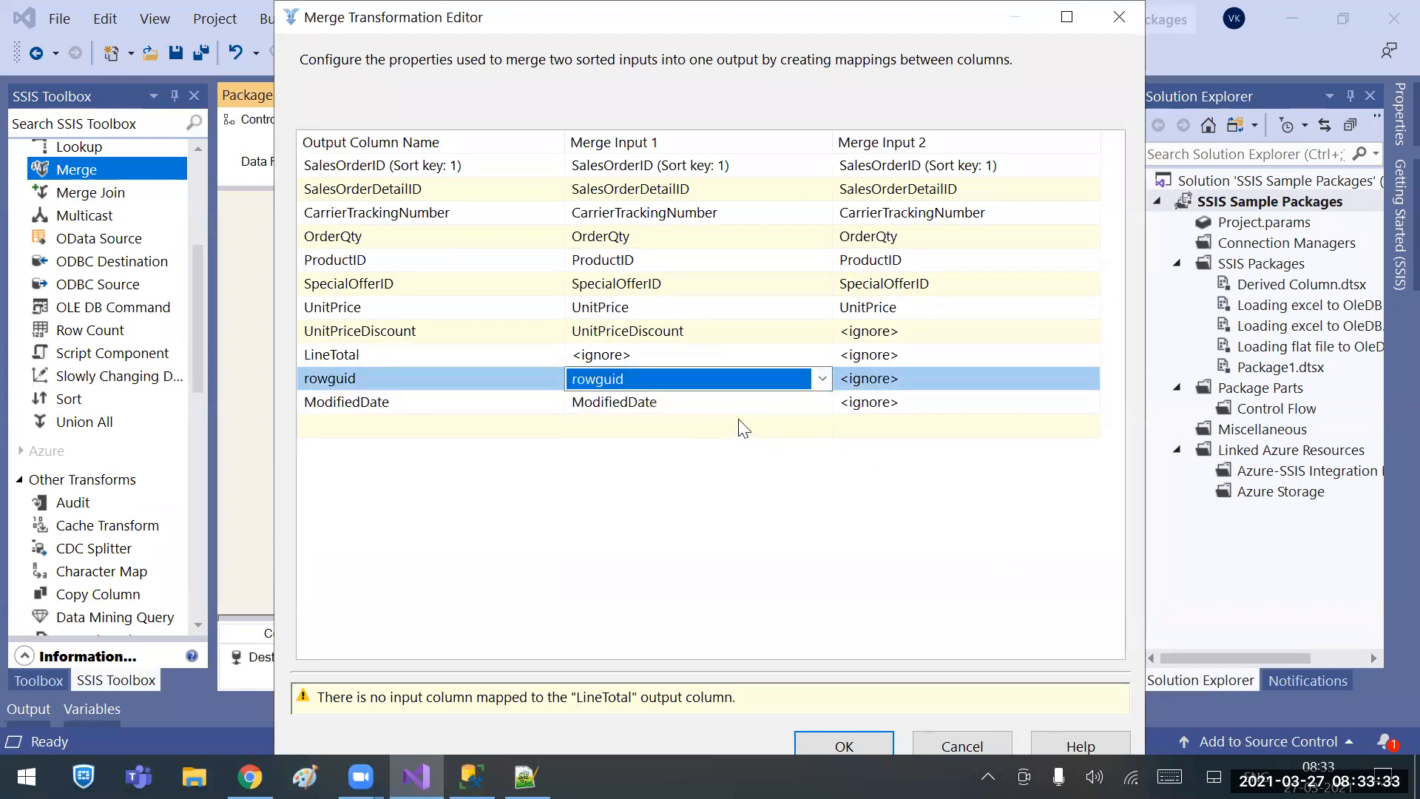
Try to map UnitPriceDiscount from Merge Input 2 to the LineTotal output column, and dismiss the error.
left_click(905, 353)
left_click(902, 399)
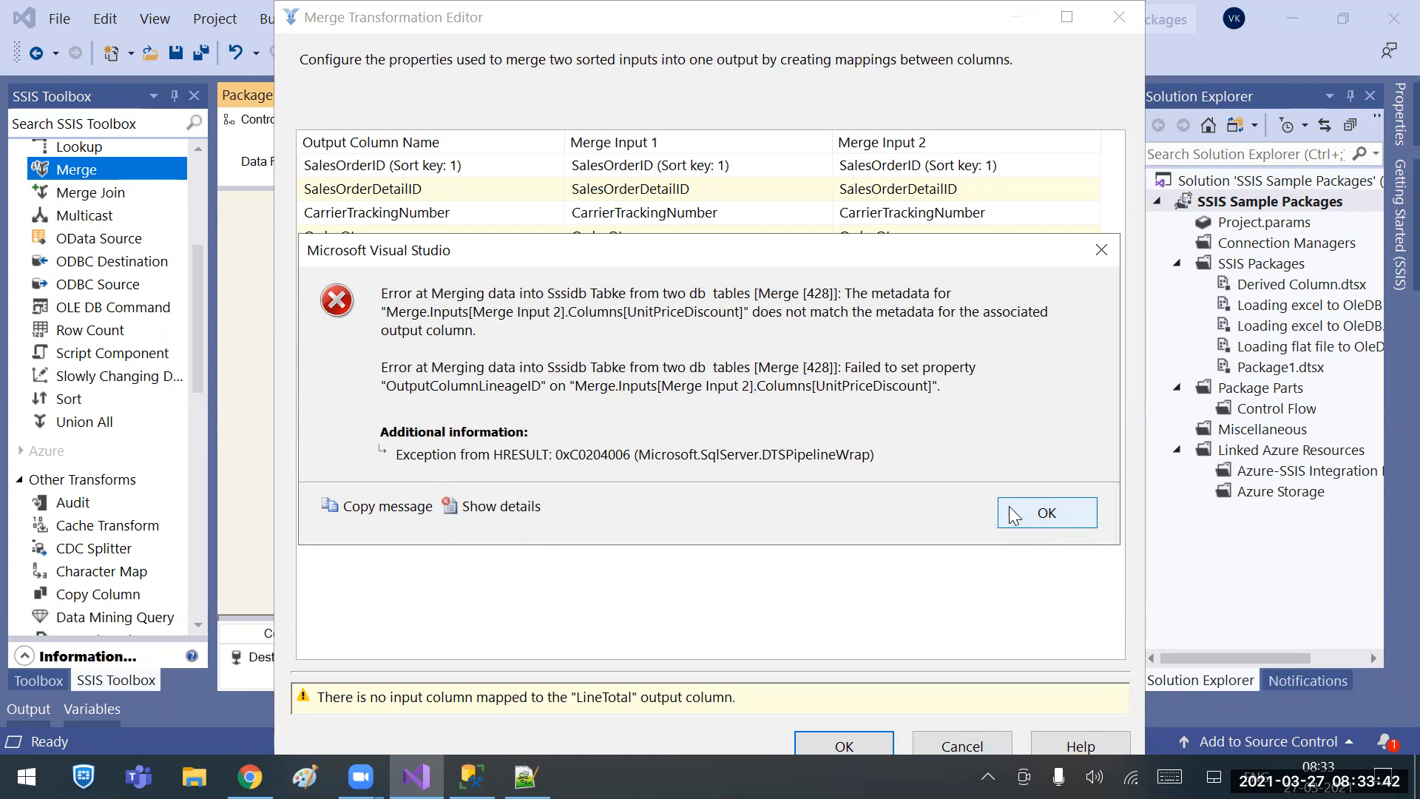
left_click(1011, 511)
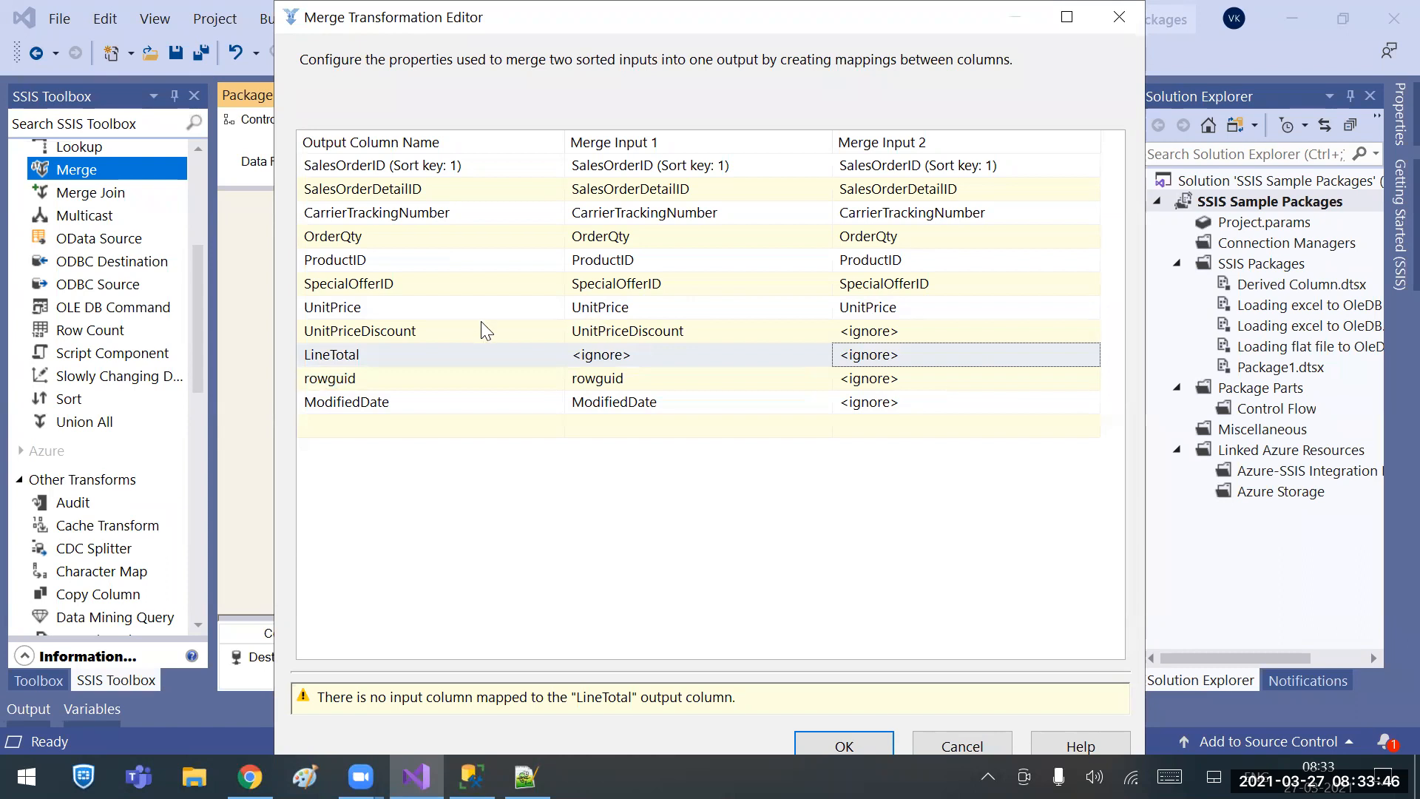
Set the Merge Input 1 mapping of the UnitPrice output column to <ignore>.
left_click(436, 349)
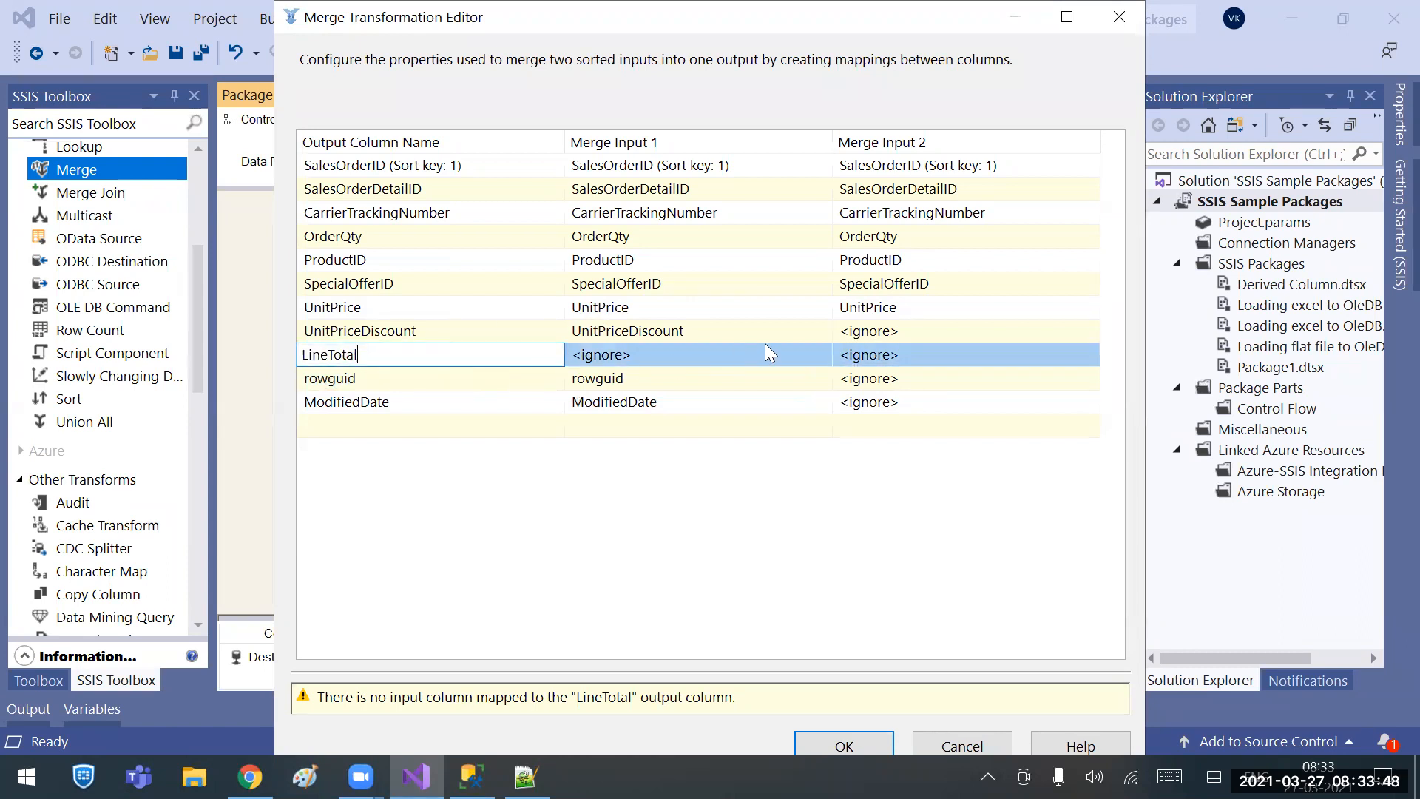
left_click(808, 310)
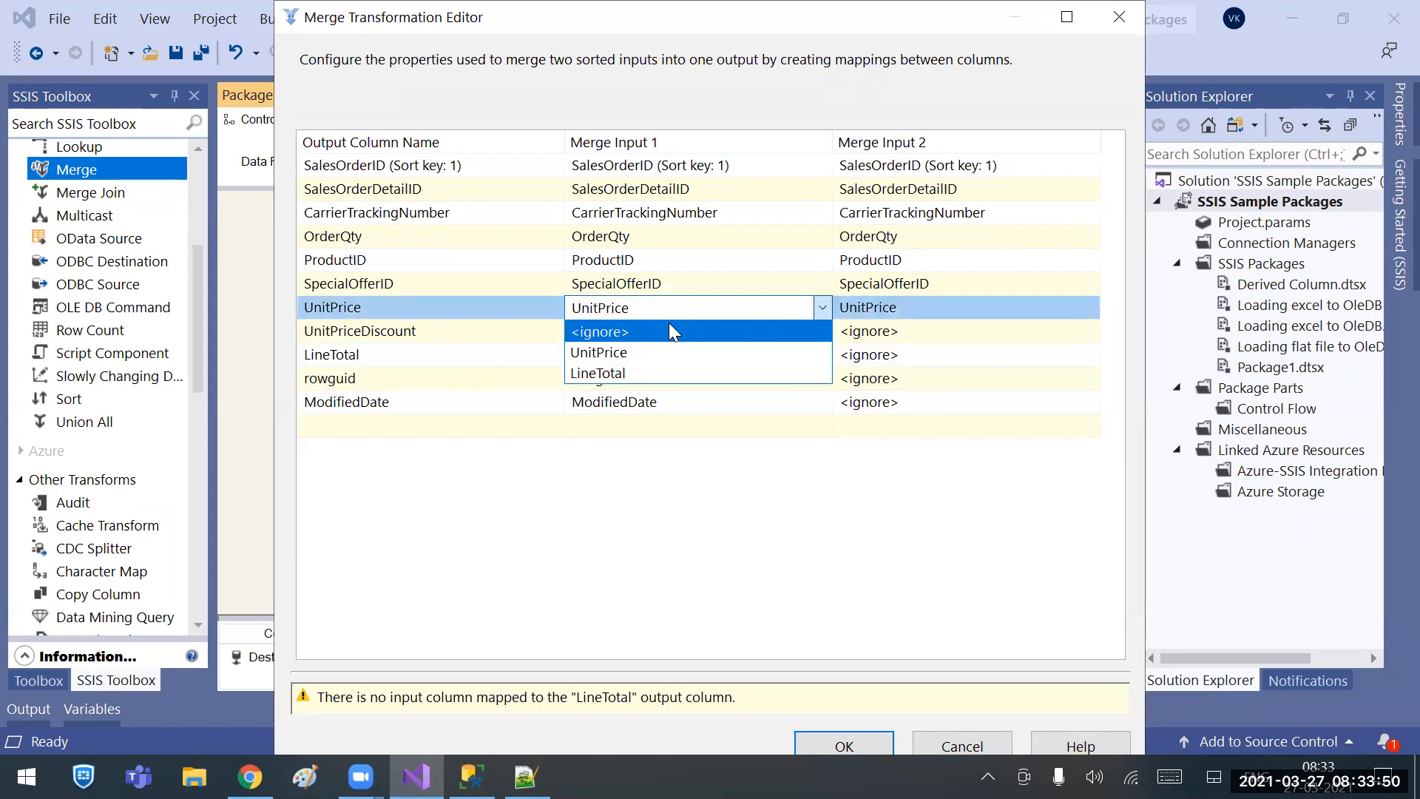
left_click(647, 329)
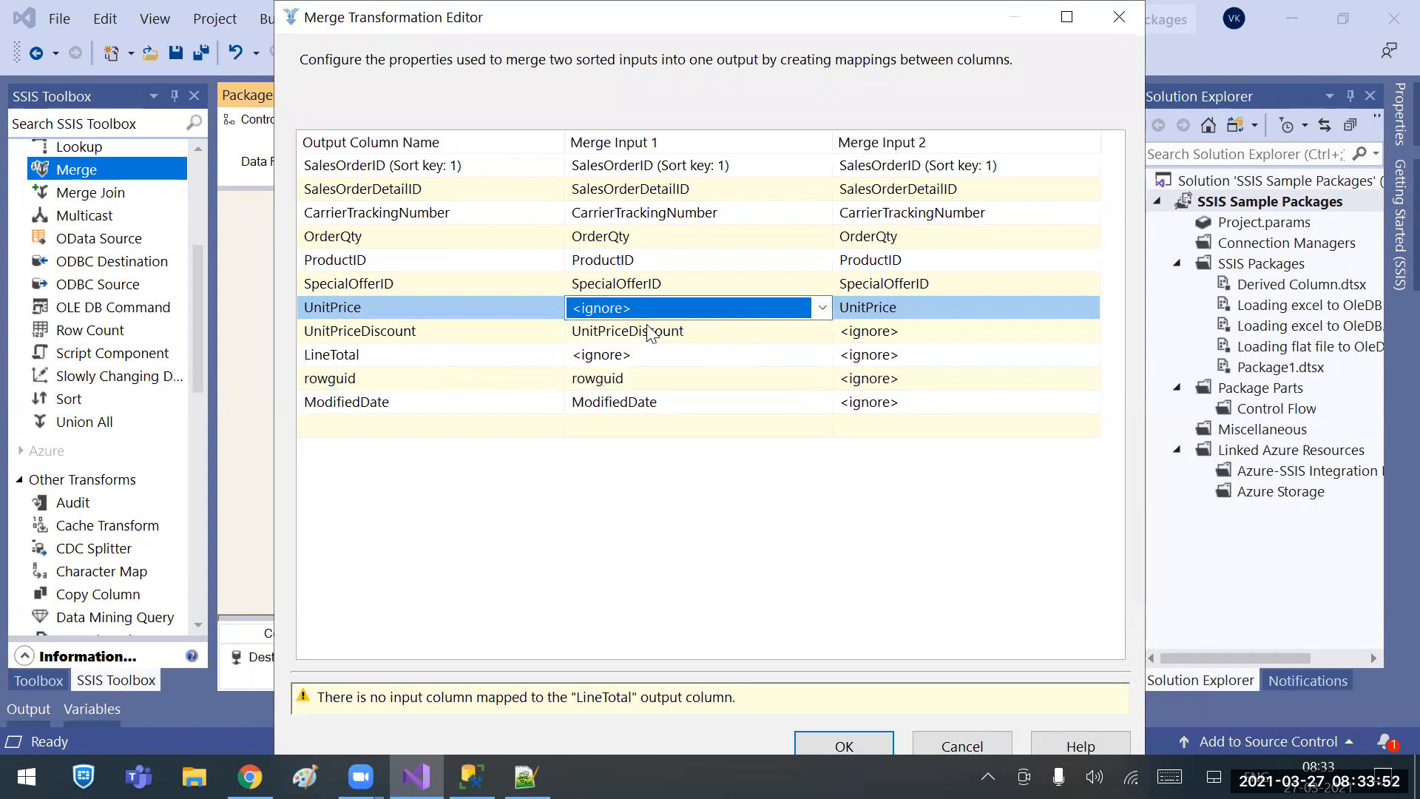
For the UnitPriceDiscount output column, set Merge Input 1 to <ignore> and Merge Input 2 to UnitPriceDiscount.
left_click(935, 339)
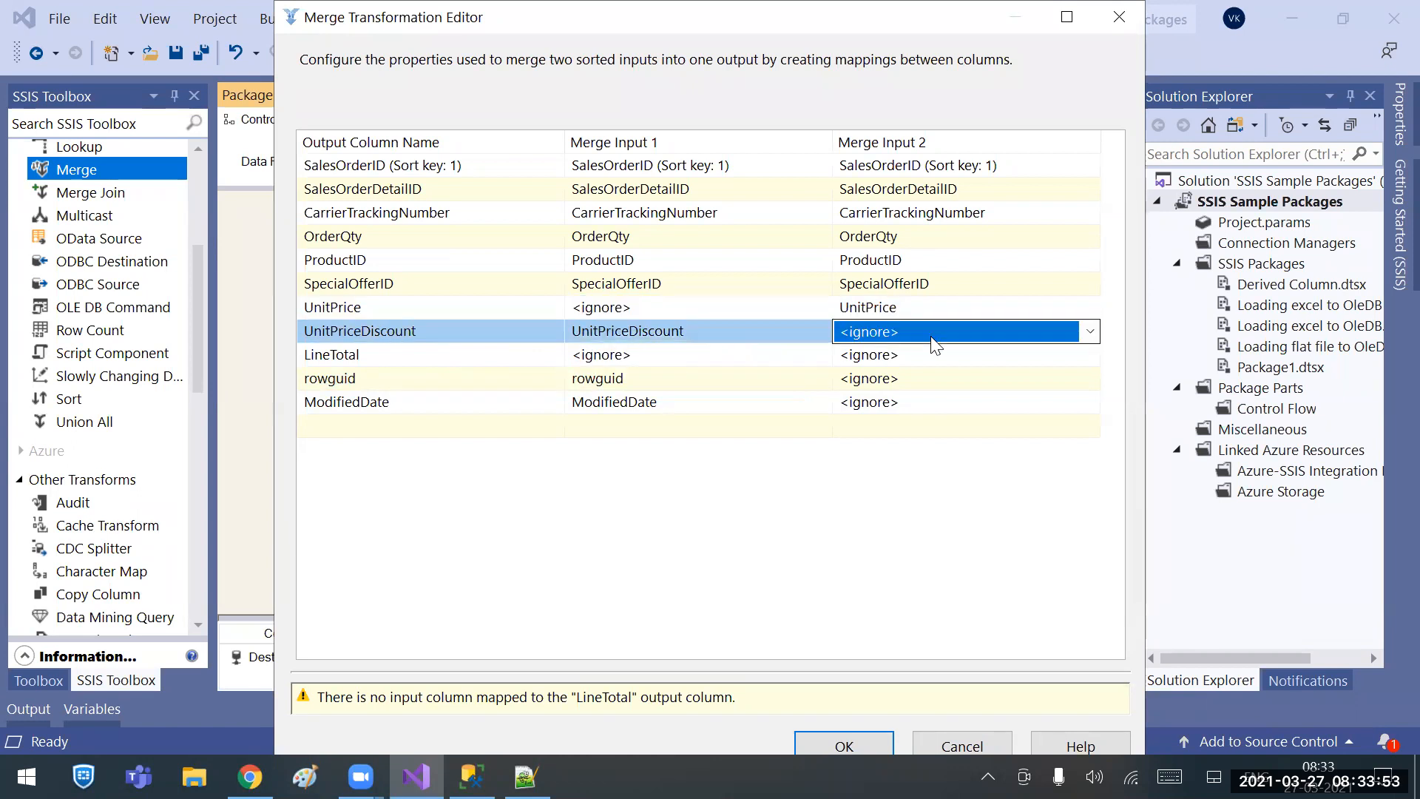
left_click(737, 346)
left_click(738, 346)
left_click(691, 353)
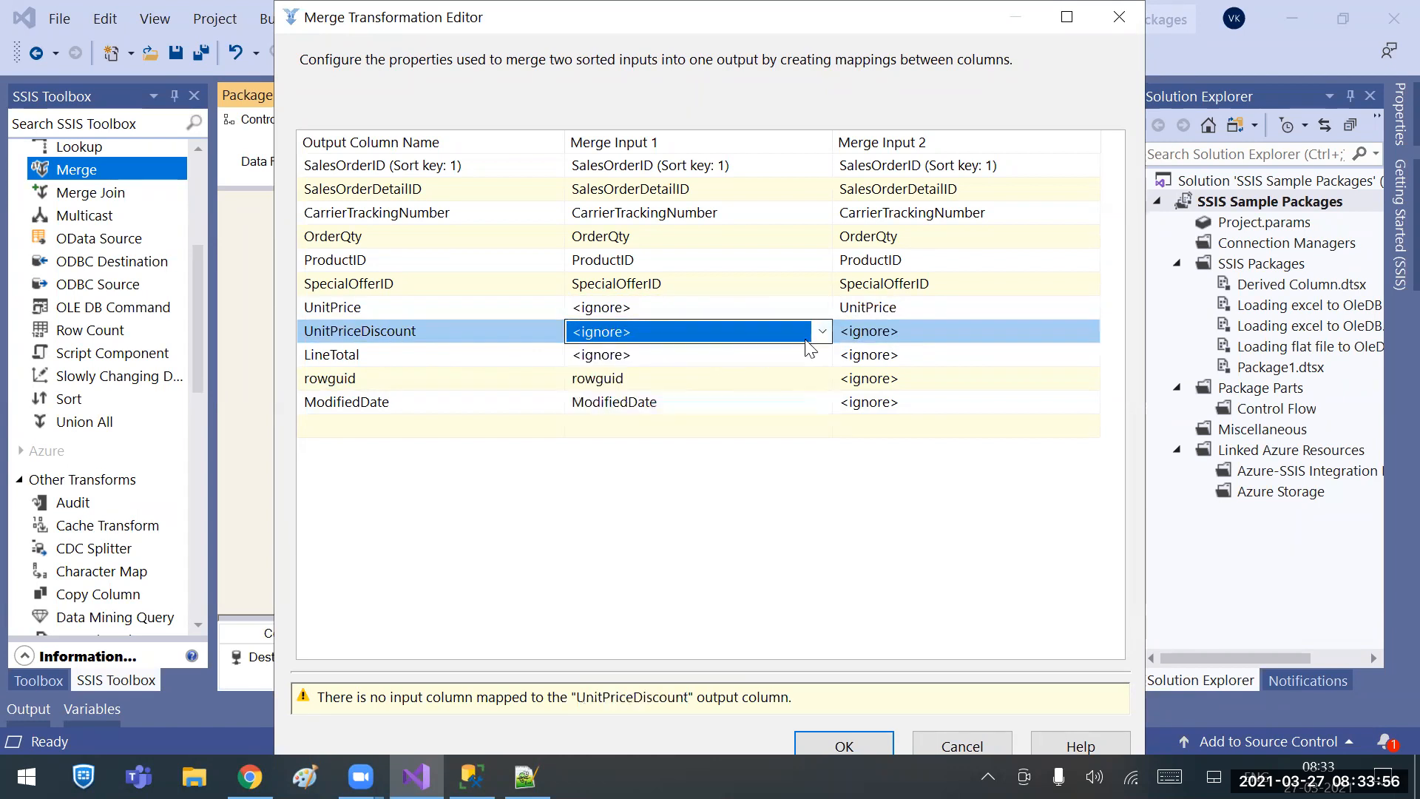
left_click(854, 339)
left_click(858, 376)
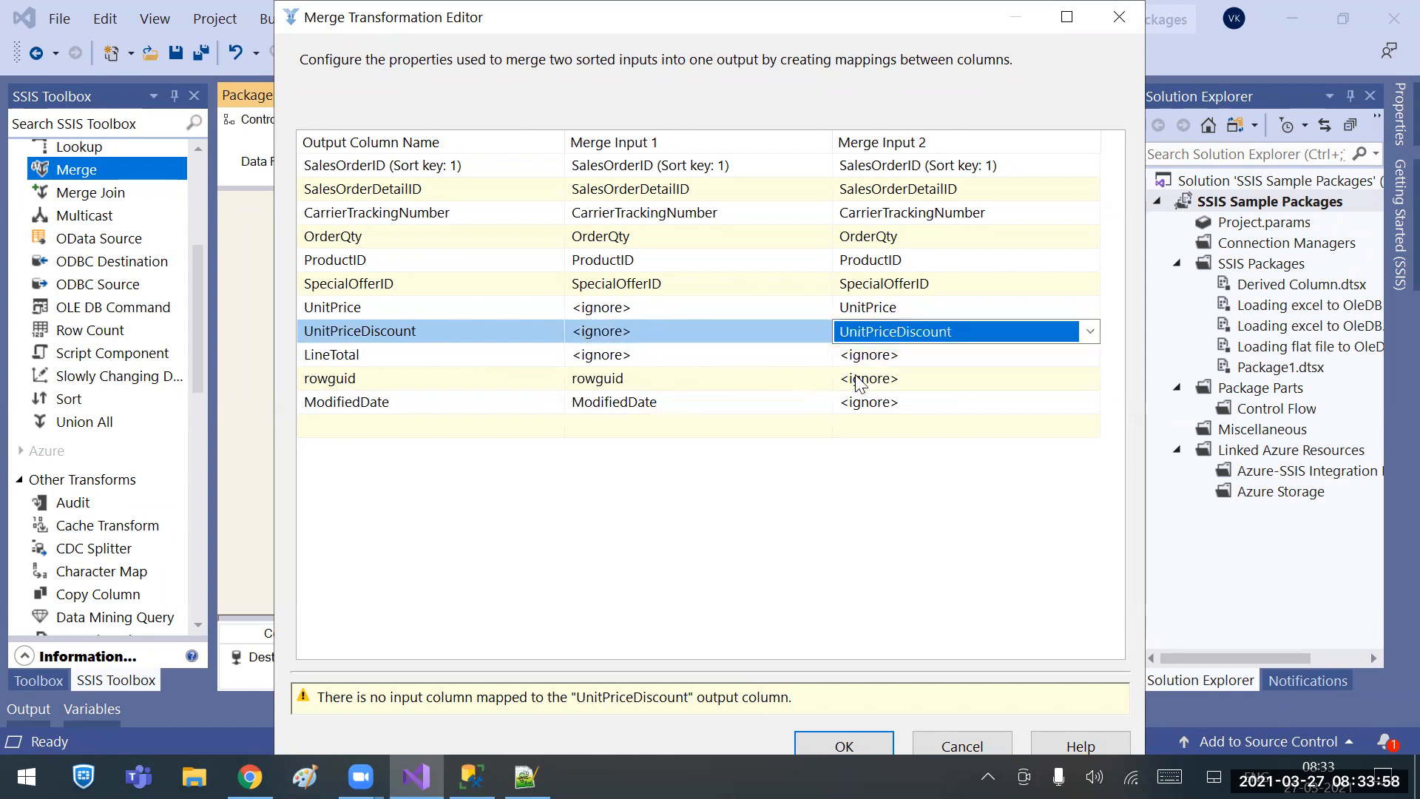
left_click(811, 498)
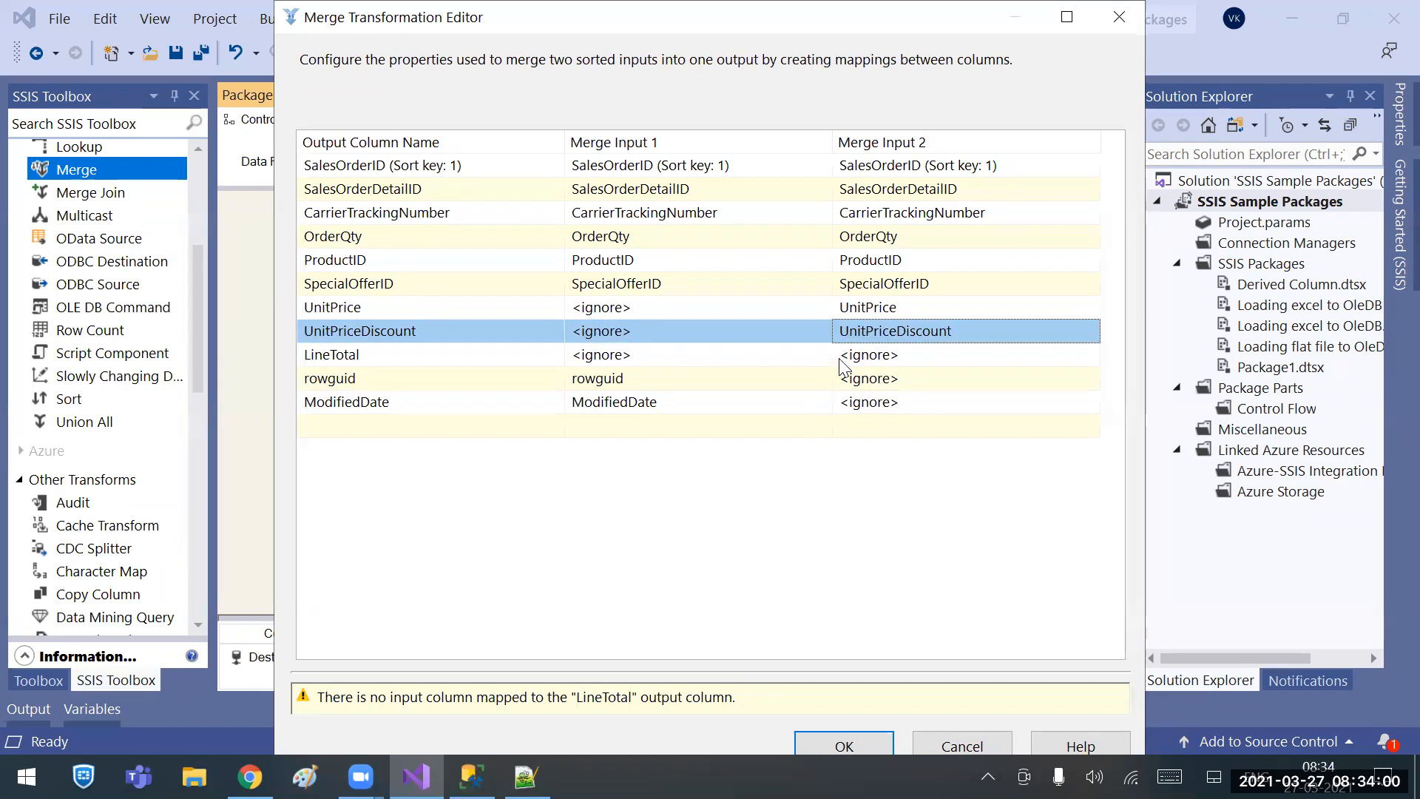
Swap the UnitPriceDiscount output mappings, setting Merge Input 2 to <ignore> and Merge Input 1 to UnitPriceDiscount.
left_click(860, 331)
left_click(862, 355)
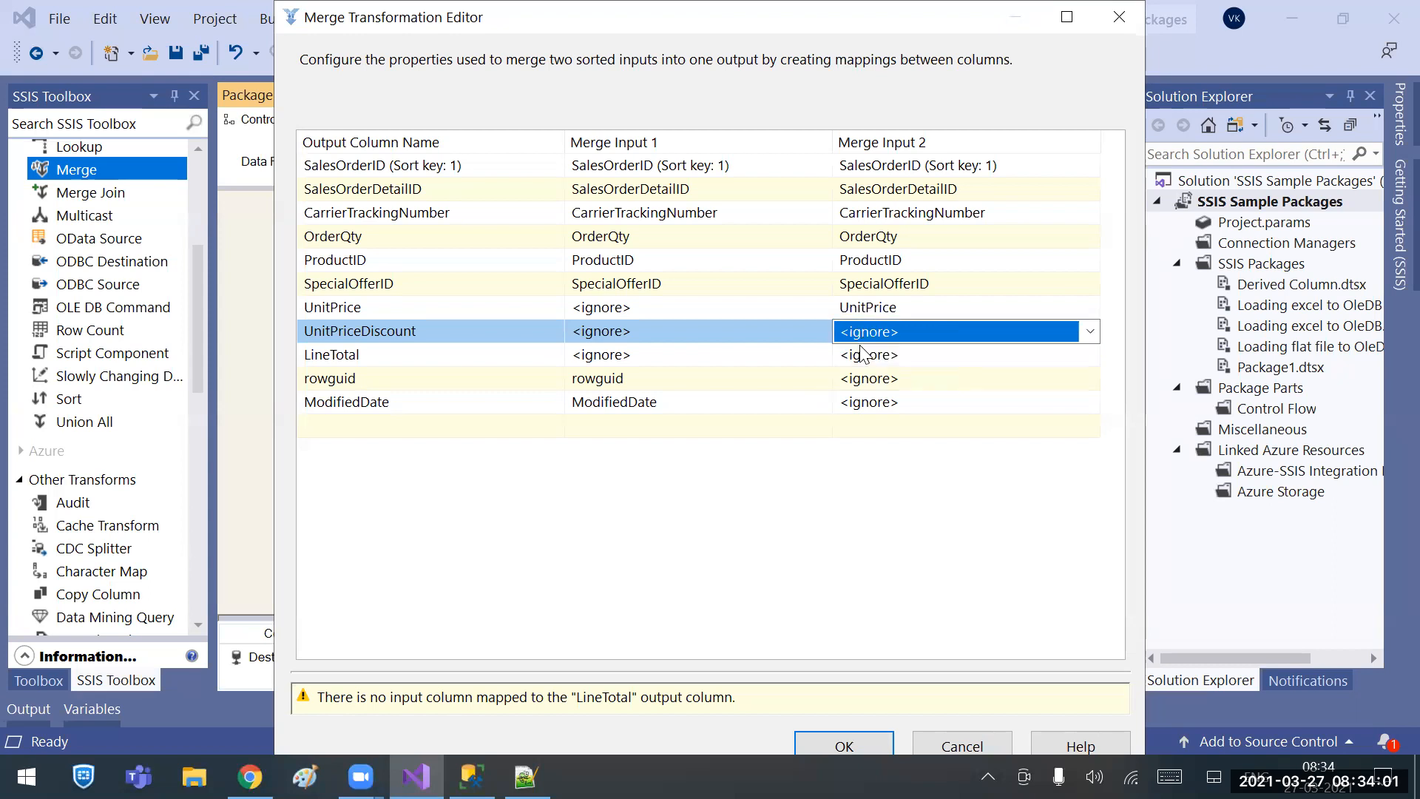
left_click(800, 331)
left_click(683, 396)
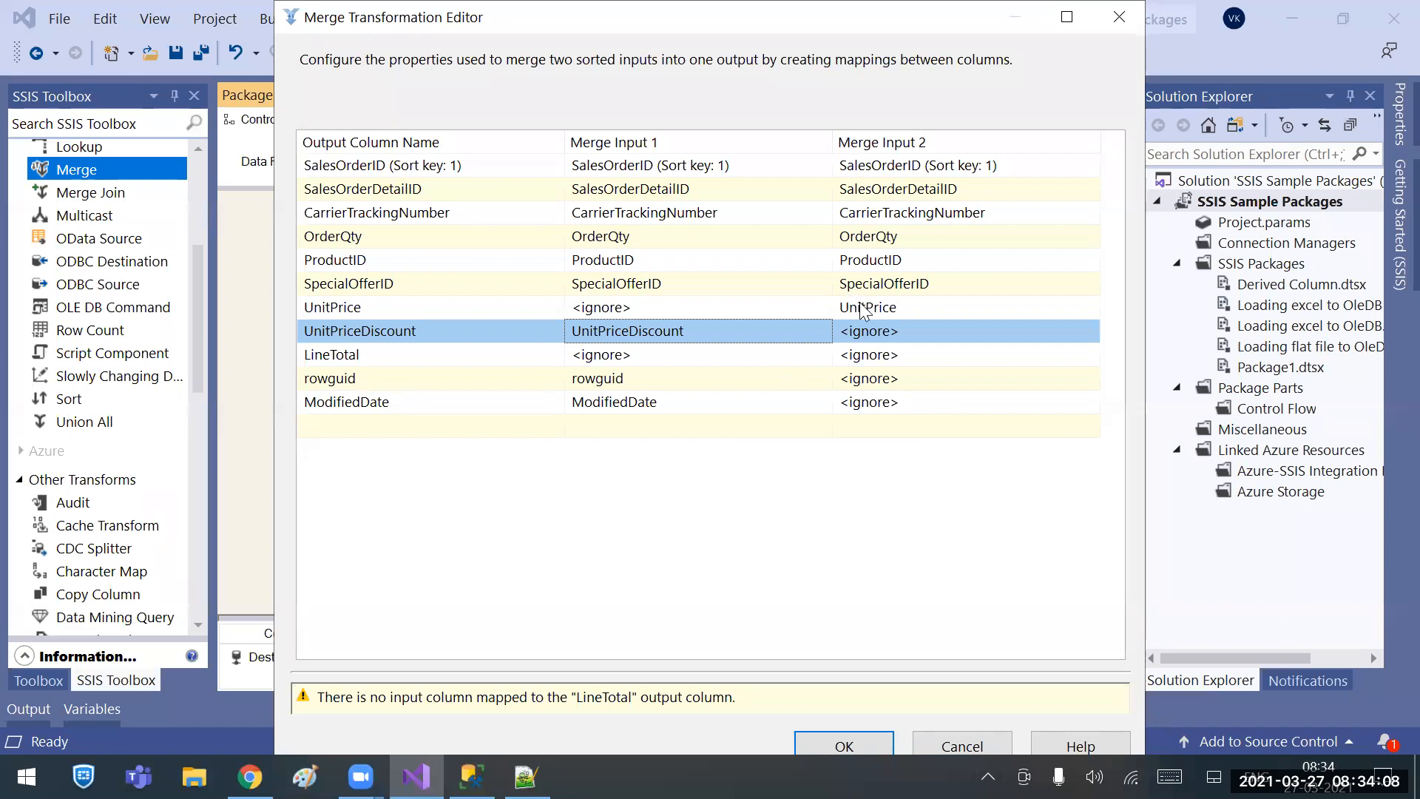
Map UnitPrice from Merge Input 1 to the UnitPriceDiscount output column.
mouse_move(862, 310)
mouse_move(694, 331)
left_click(888, 307)
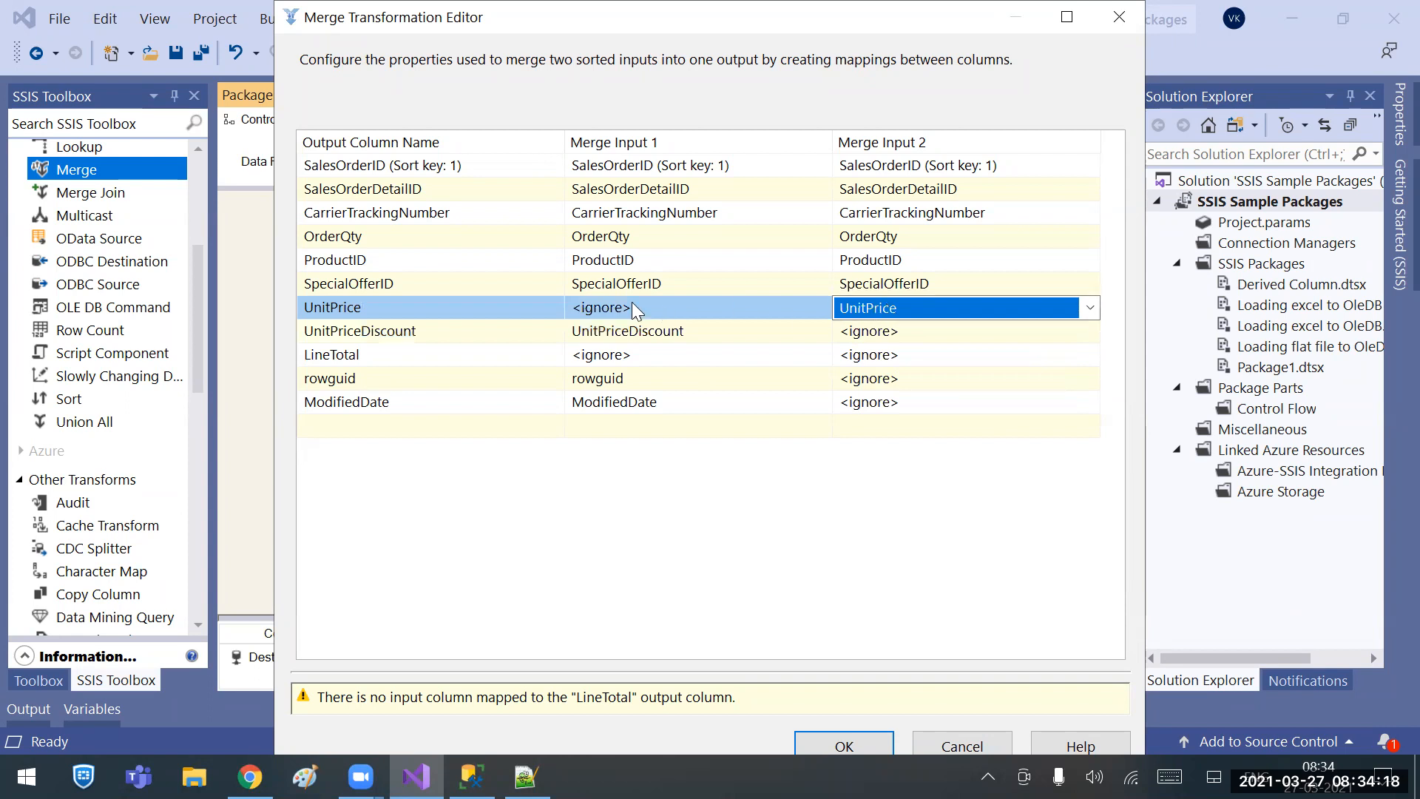
left_click(680, 330)
left_click(680, 330)
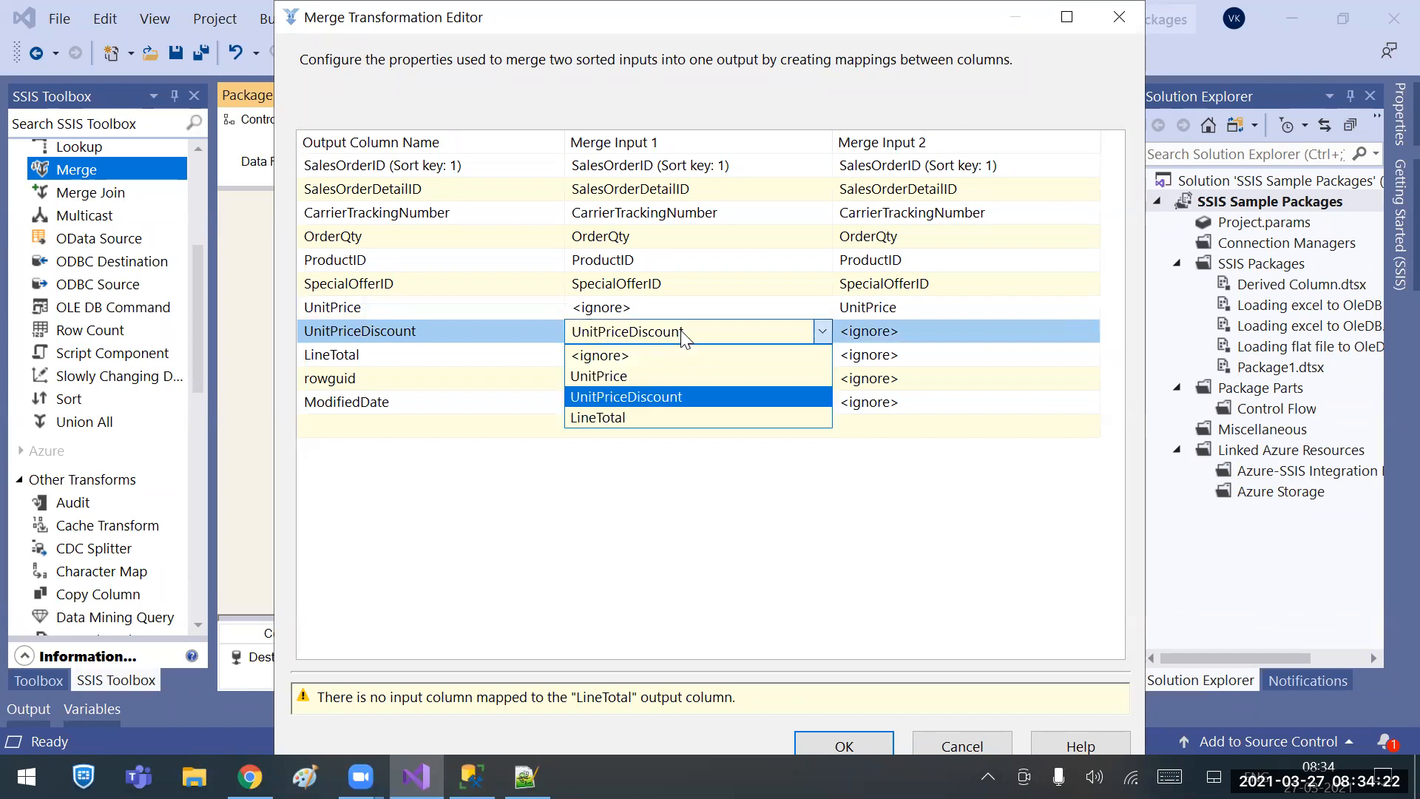
left_click(614, 376)
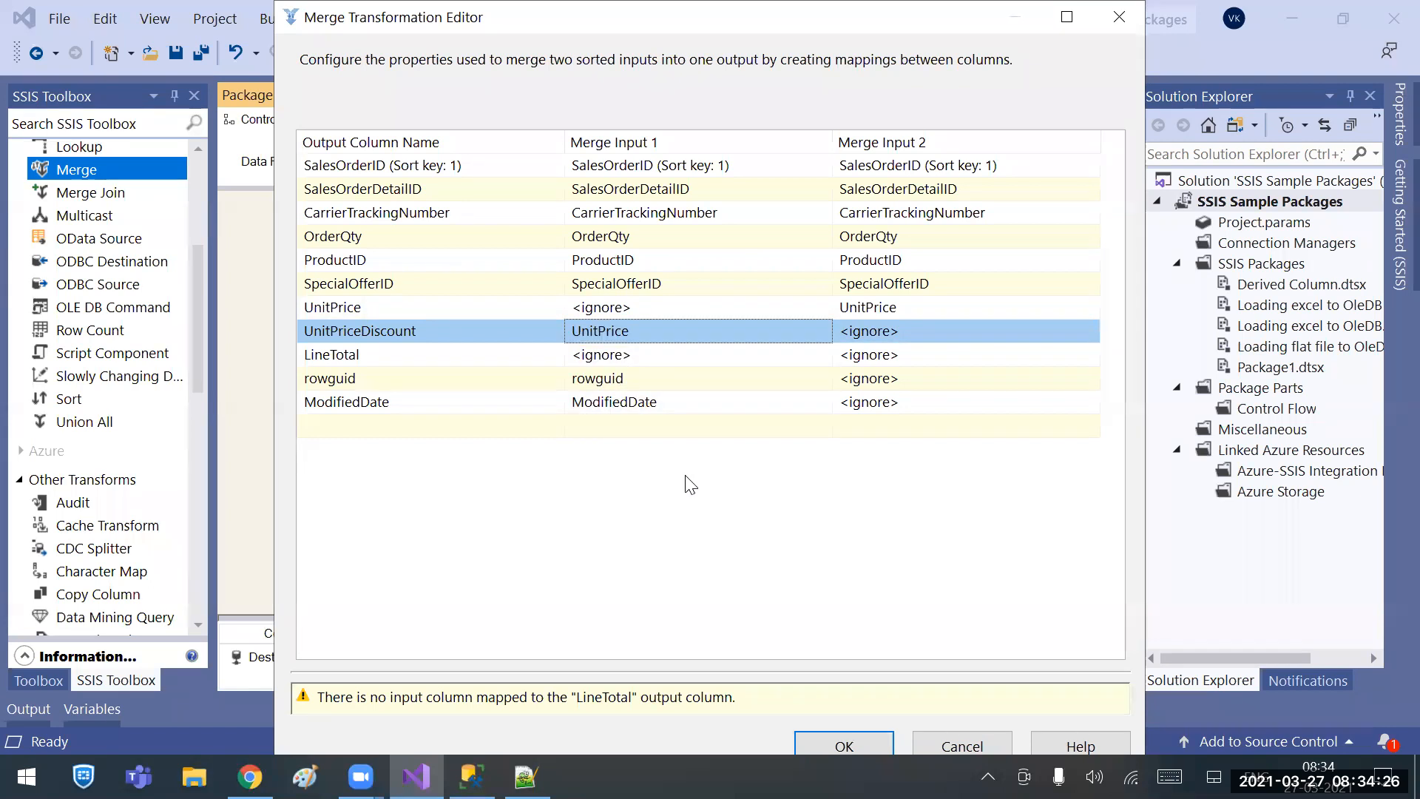
Check the UnitPrice mappings of both merge inputs, and close the Merge editor without saving the mapping changes.
mouse_move(871, 310)
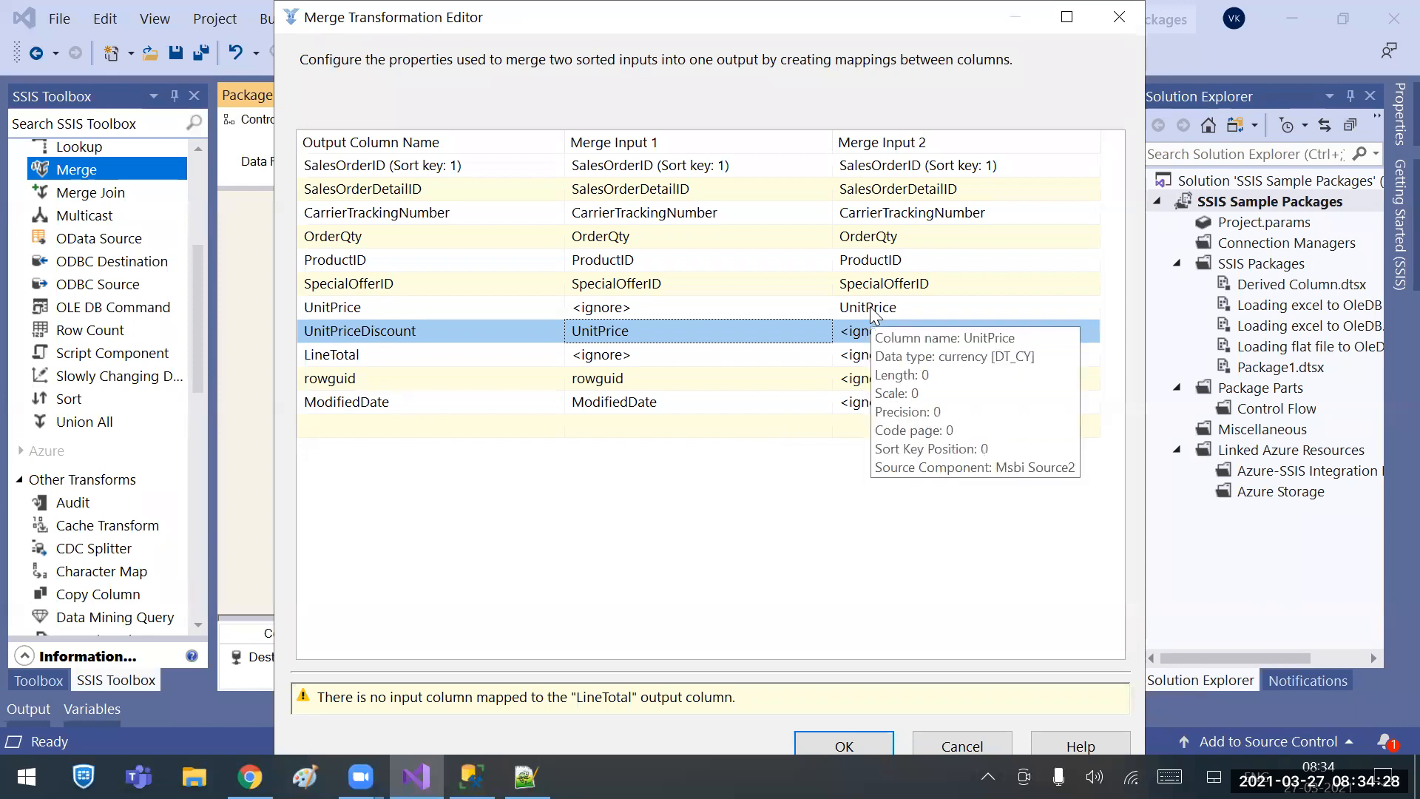
mouse_move(789, 326)
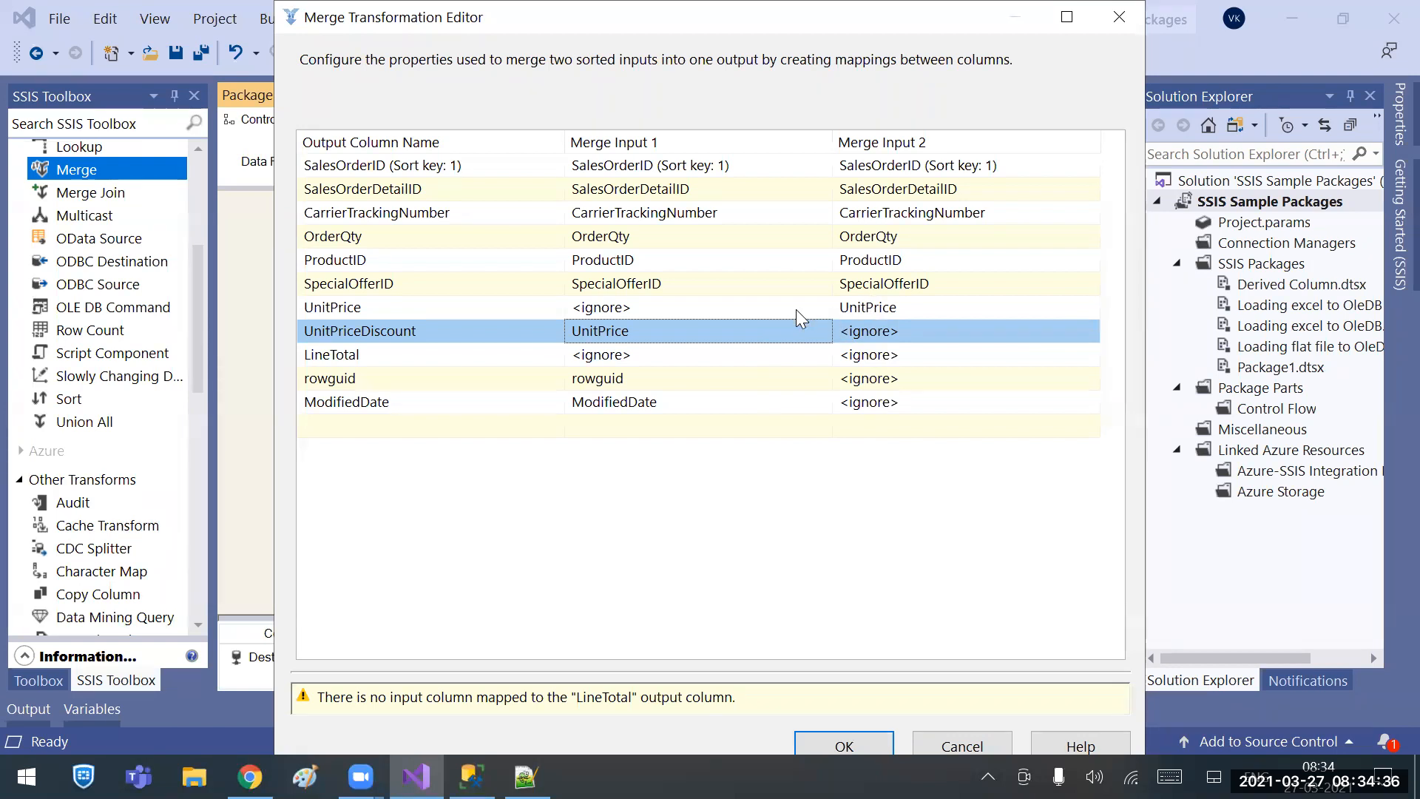
left_click(851, 310)
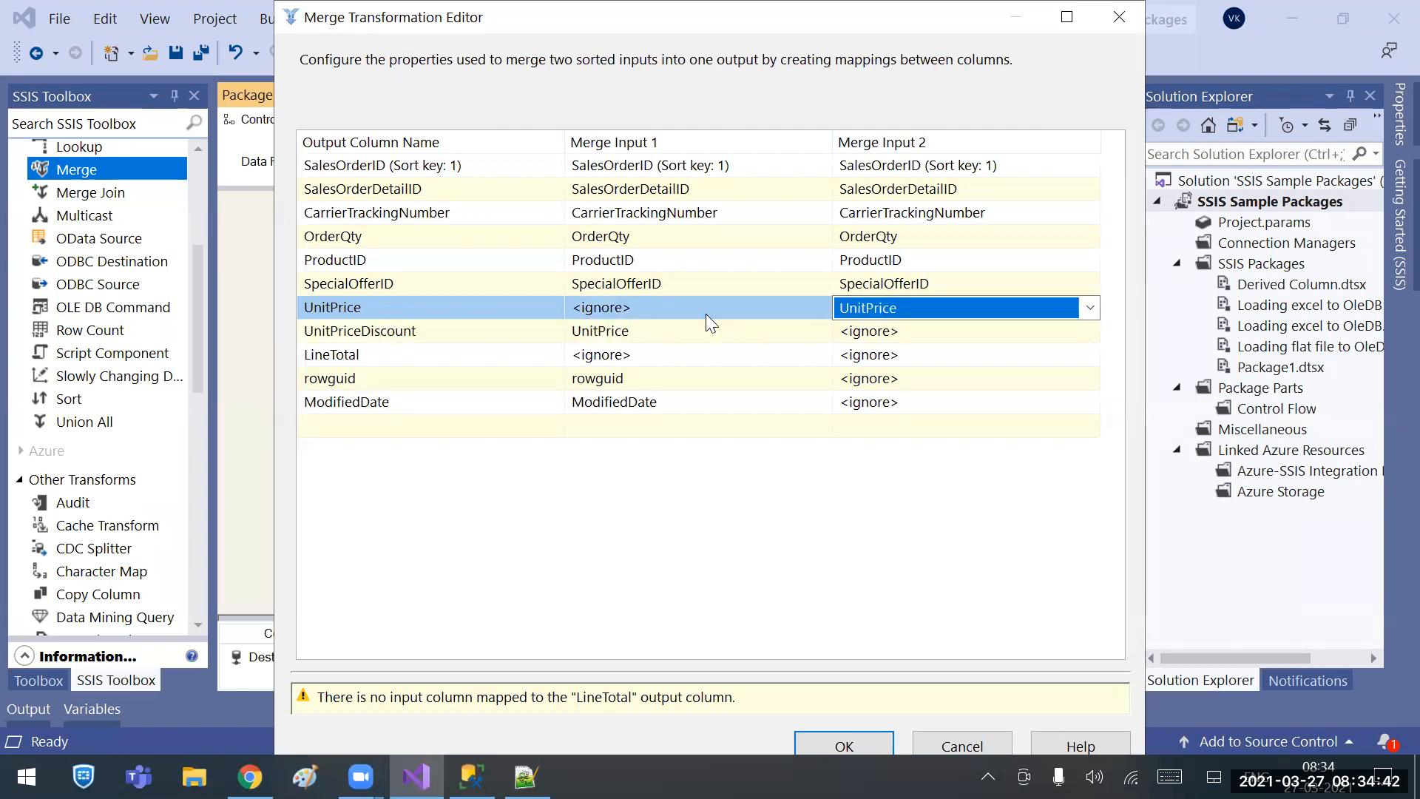
left_click(670, 310)
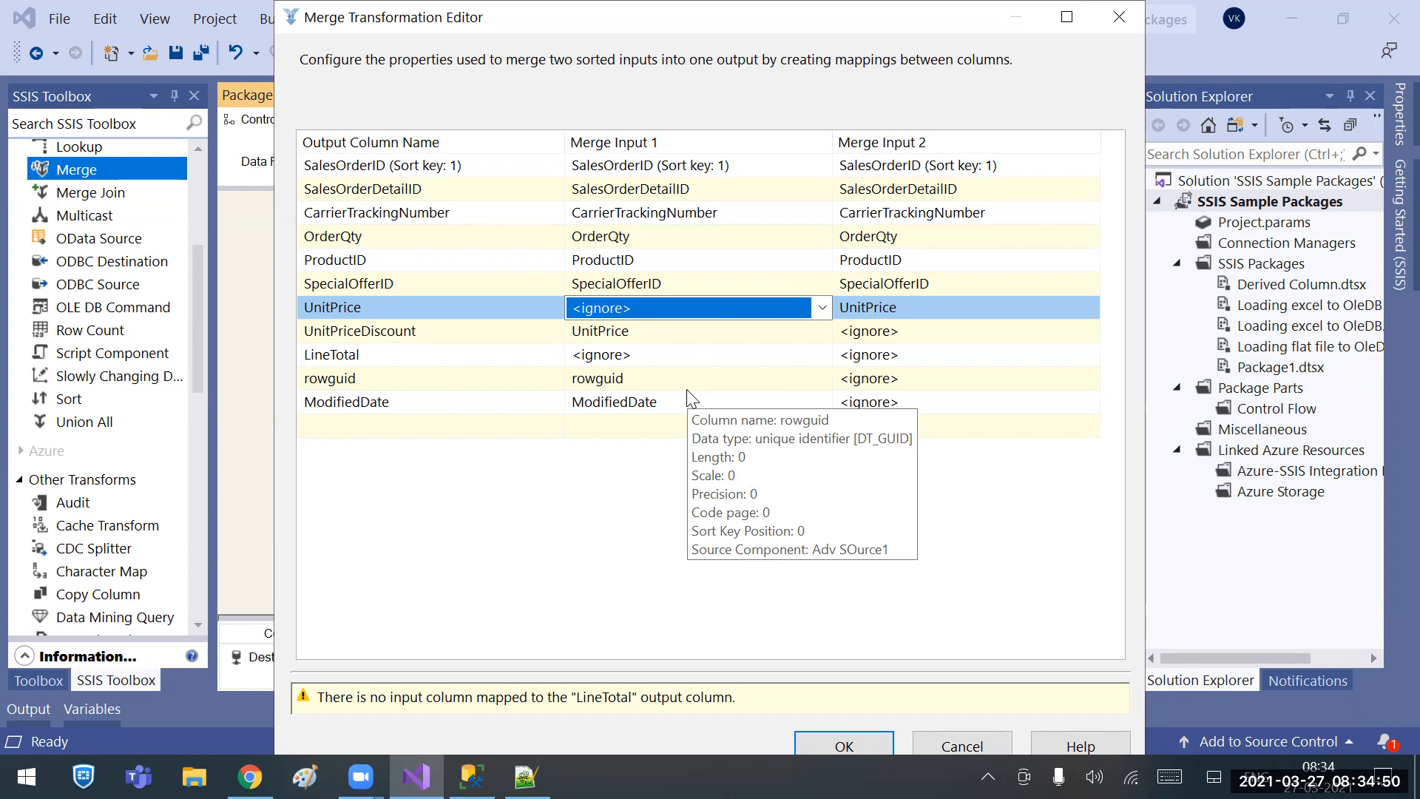
left_click(960, 745)
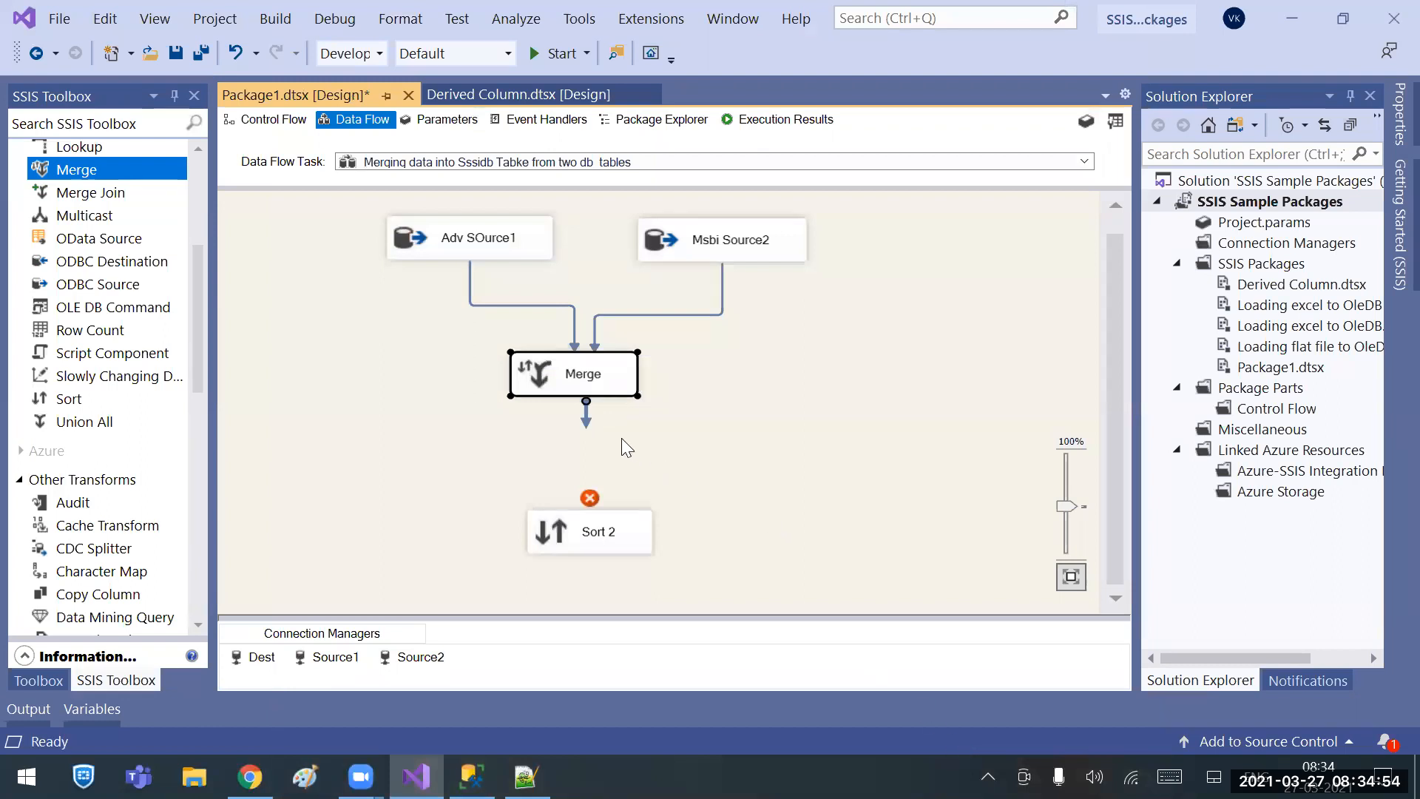
Connect the output of the Merge transformation to the Sort 2 transformation.
left_click(615, 500)
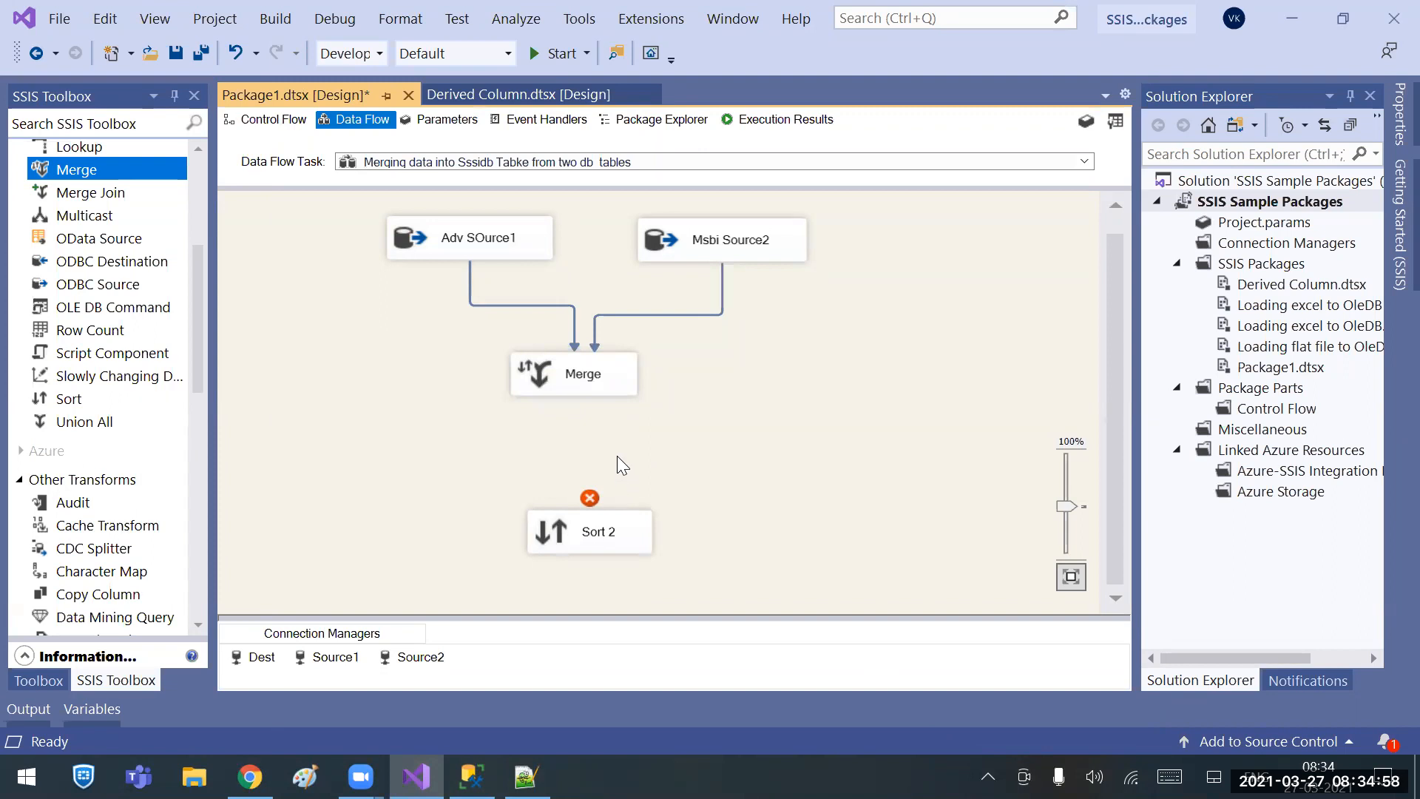
left_click(619, 378)
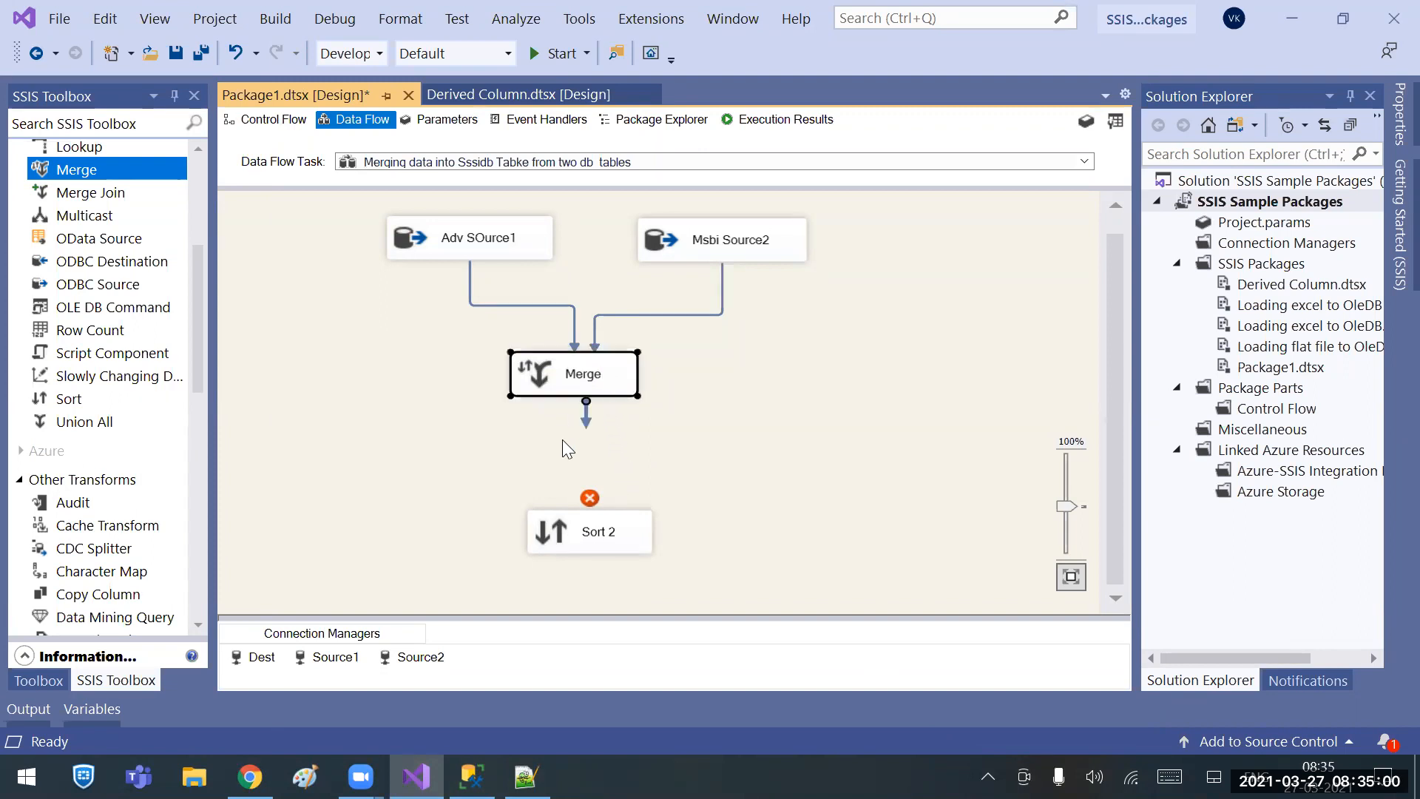
left_click_drag(586, 418, 621, 529)
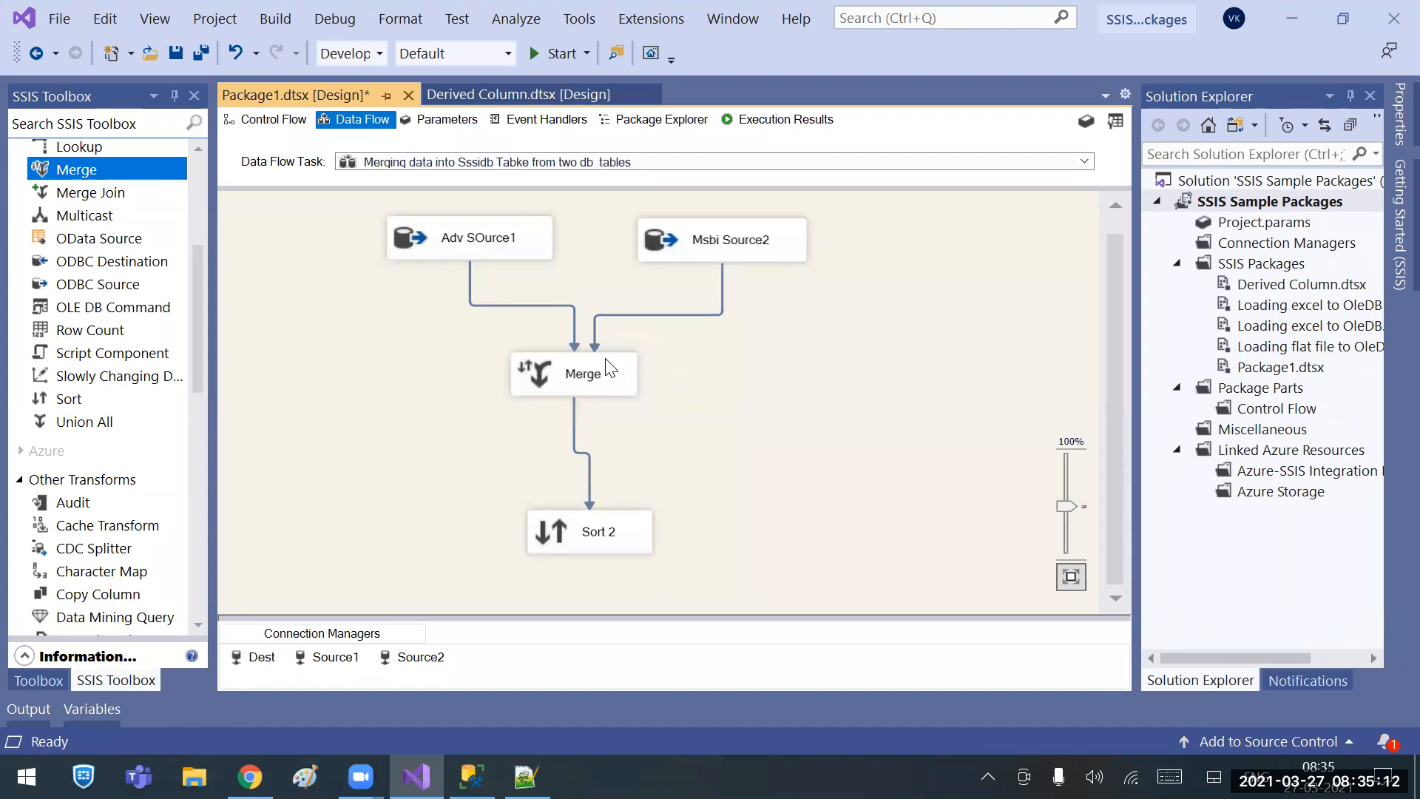
Examine how Adv SOurce1 and Msbi Source2 feed the Merge transformation through their data paths.
left_click(544, 252)
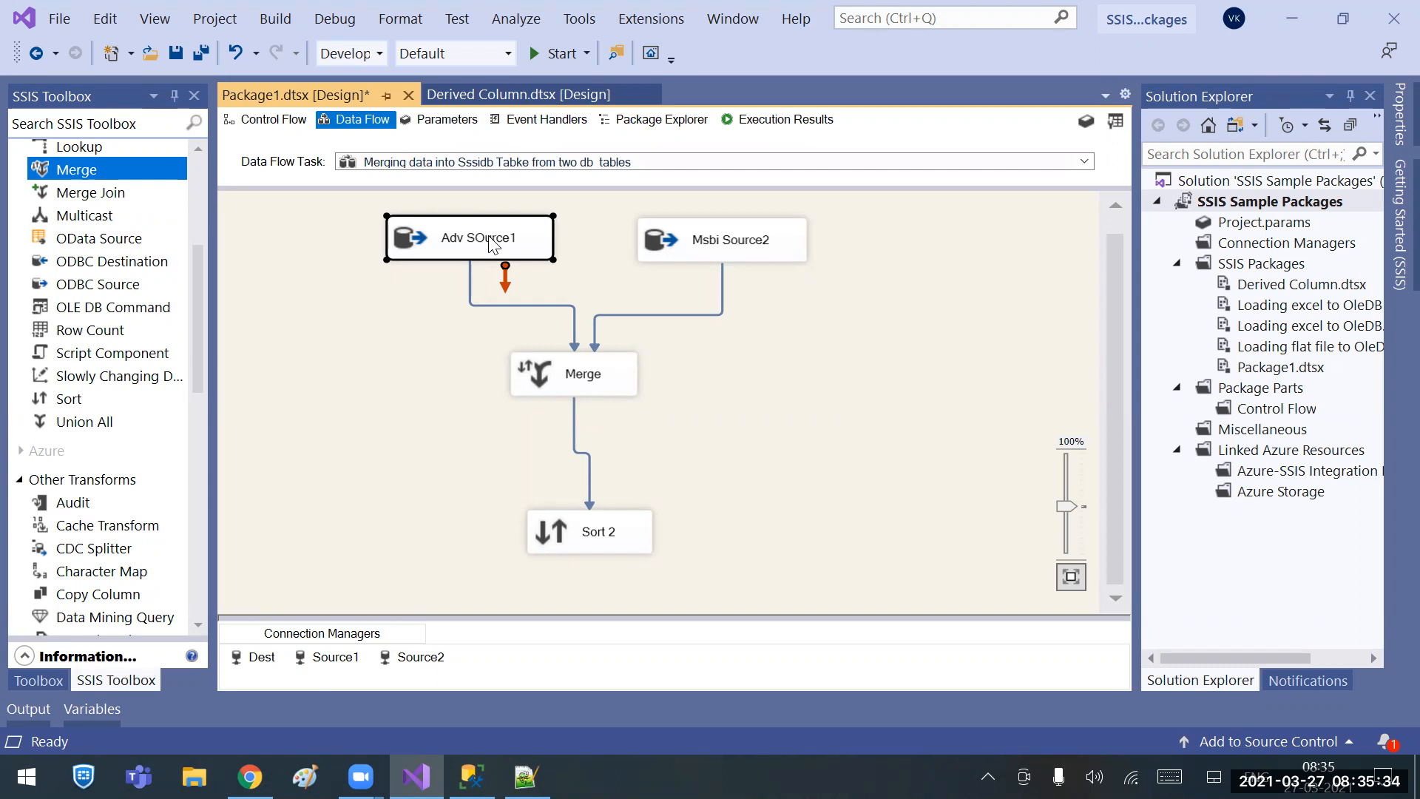
left_click(754, 241)
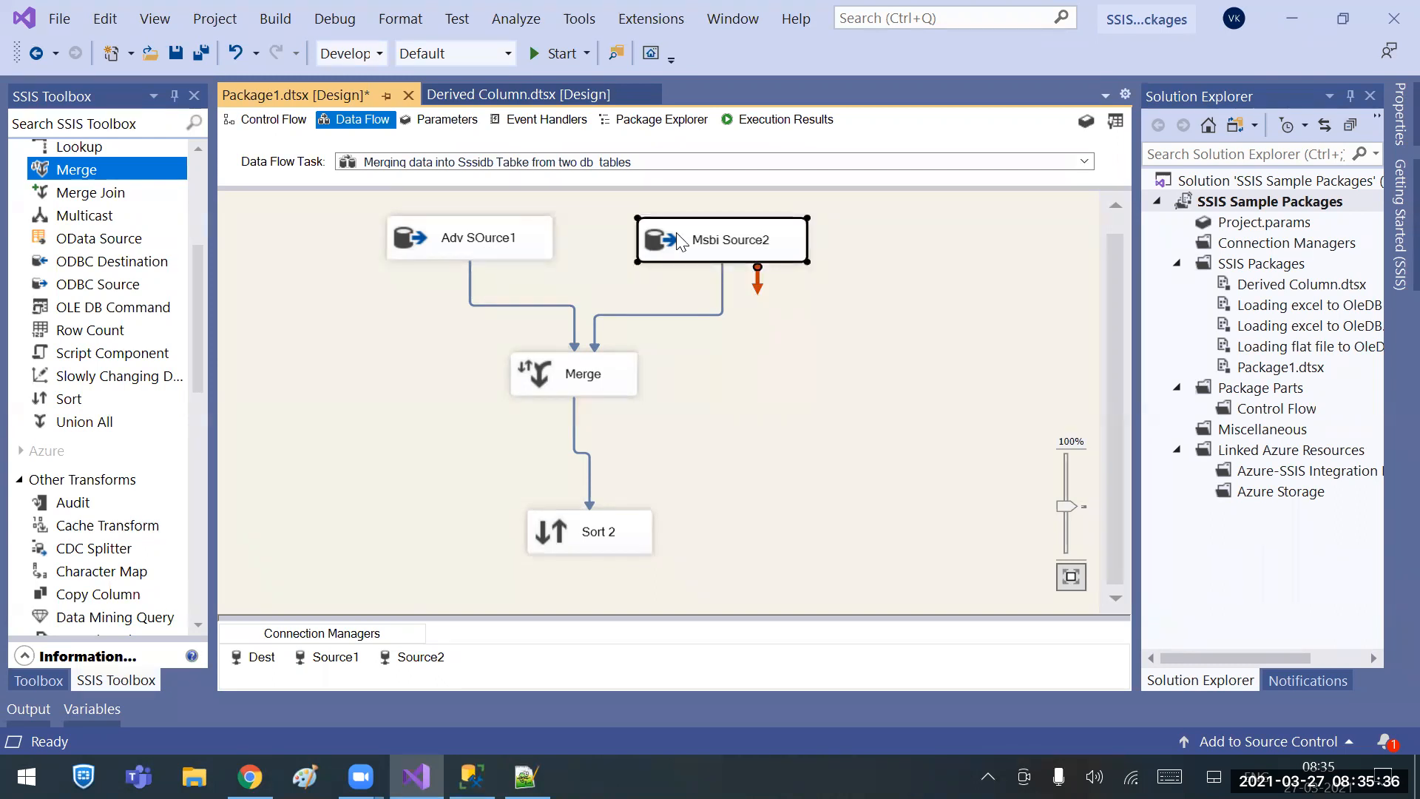
left_click(547, 238)
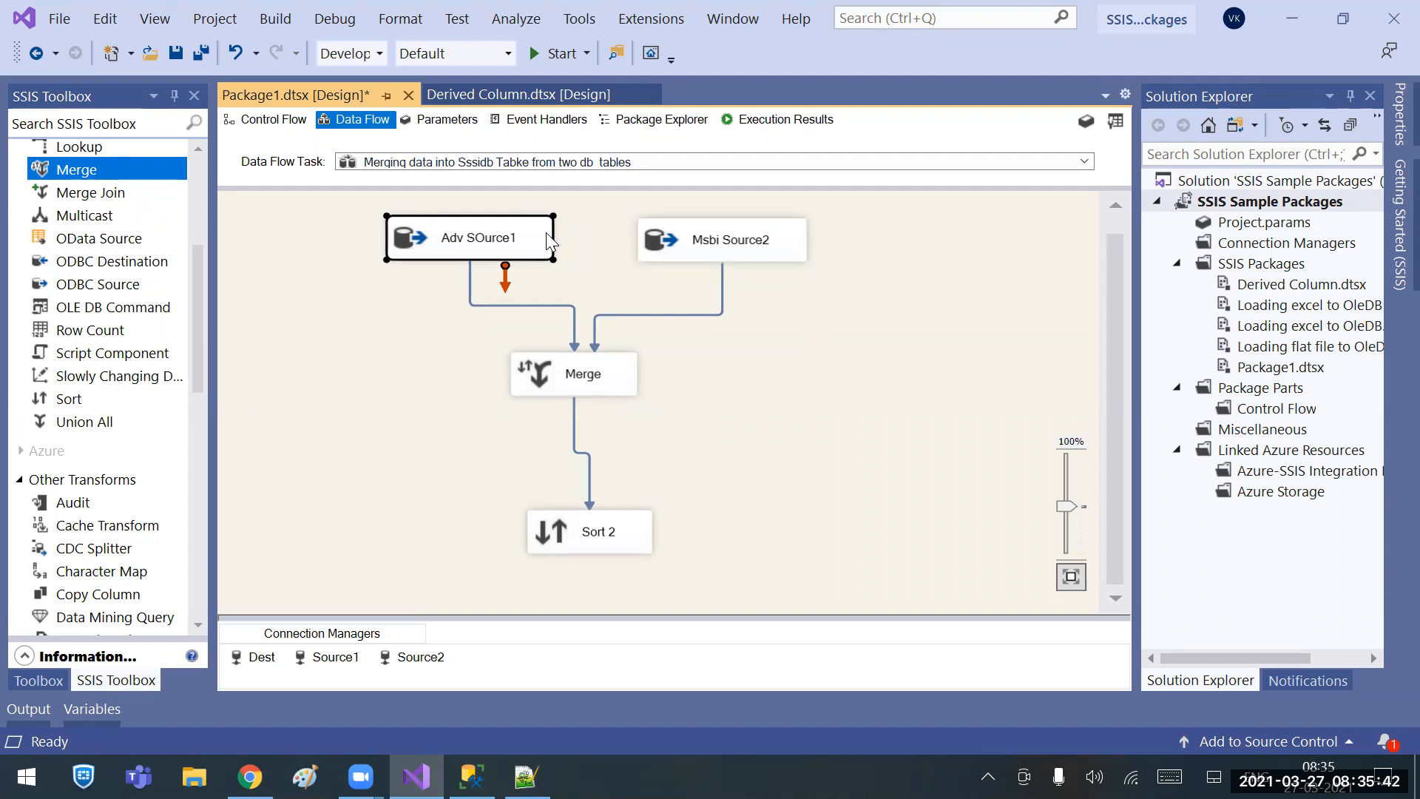
left_click(594, 387)
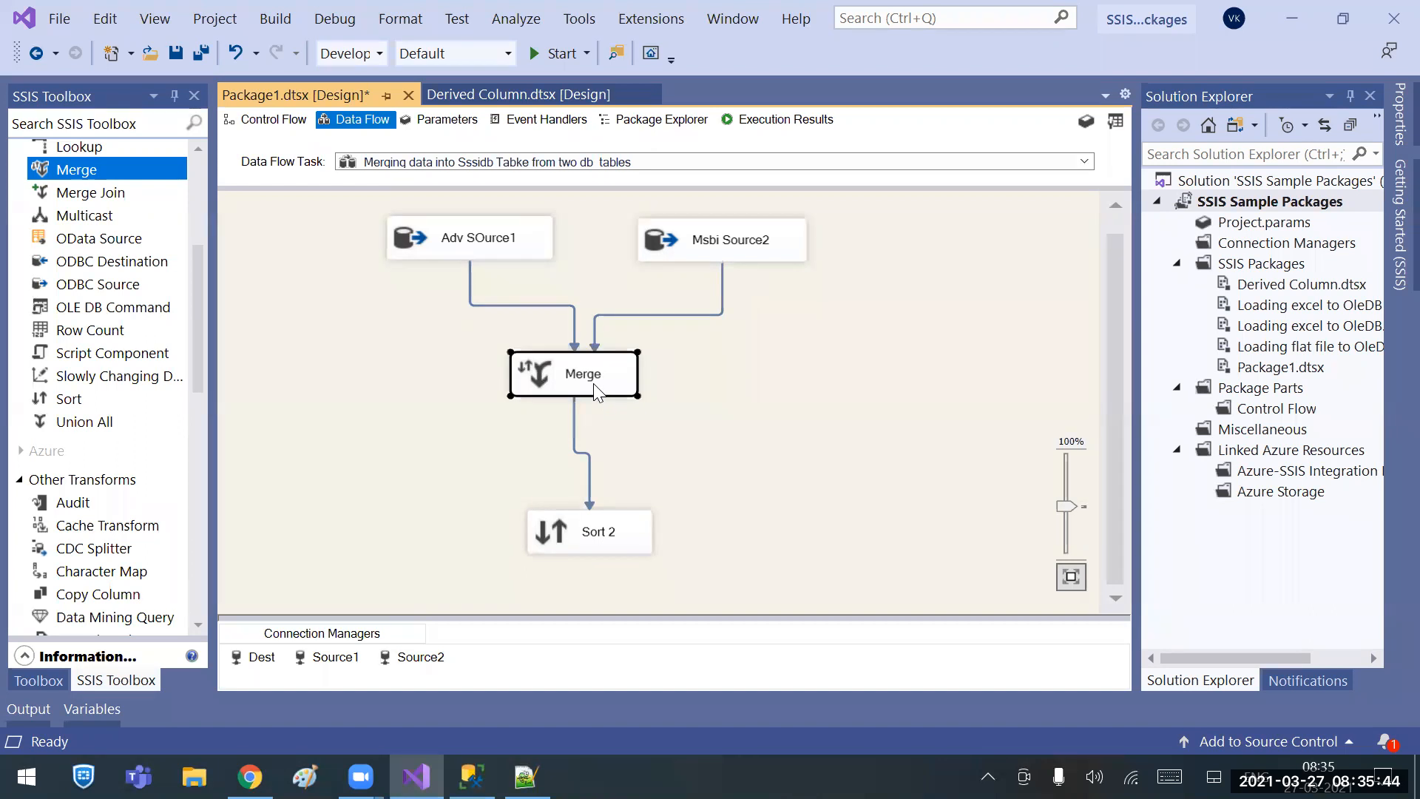
left_click(573, 329)
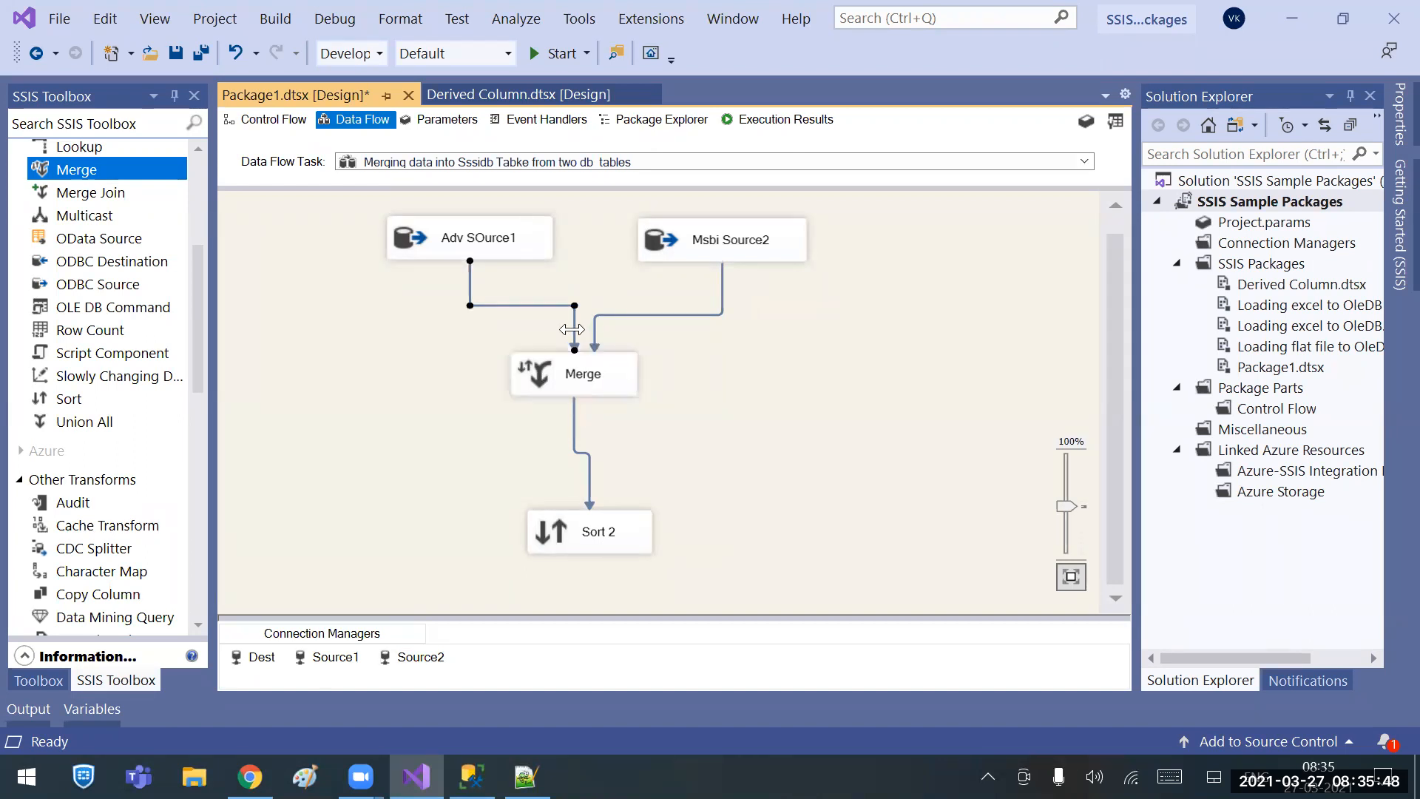
left_click(688, 37)
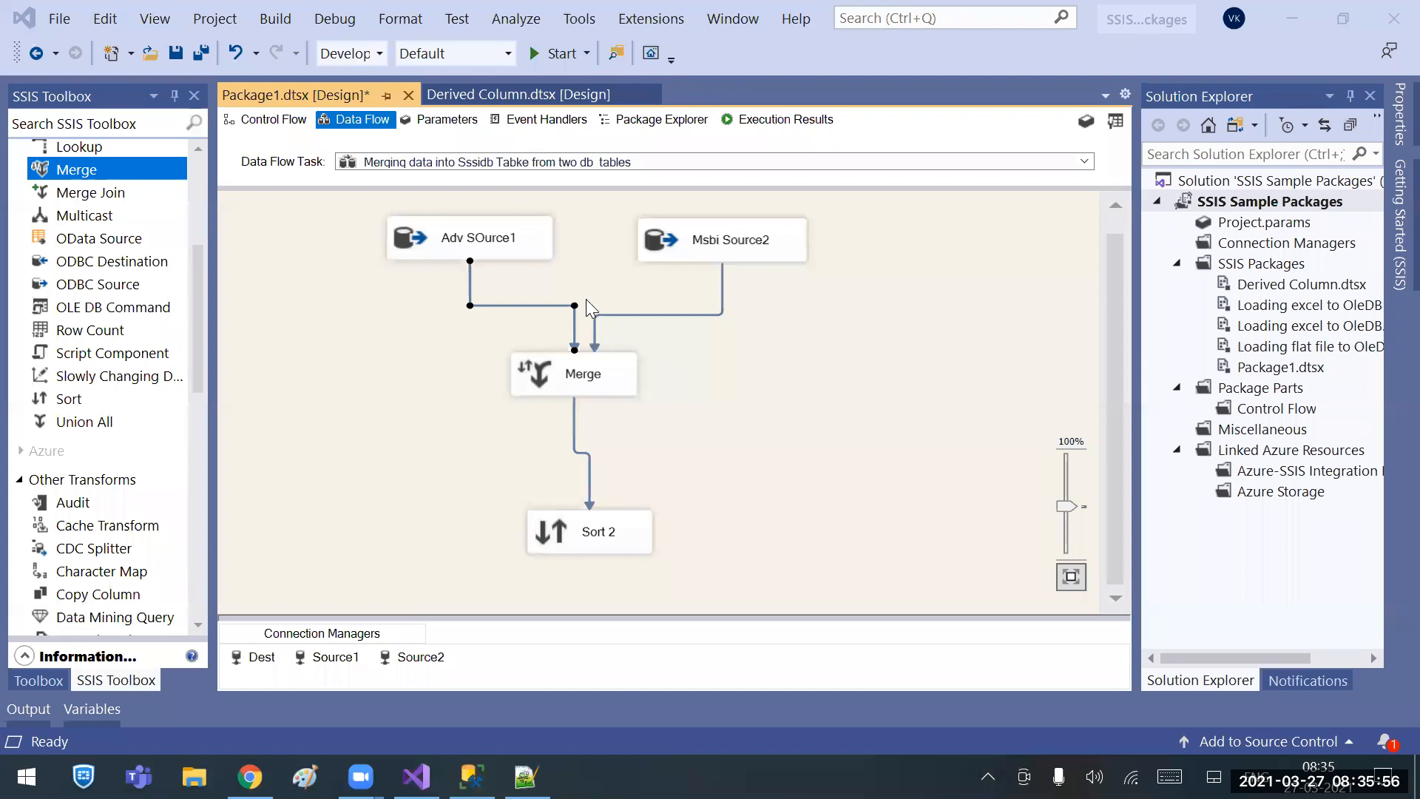
left_click(574, 329)
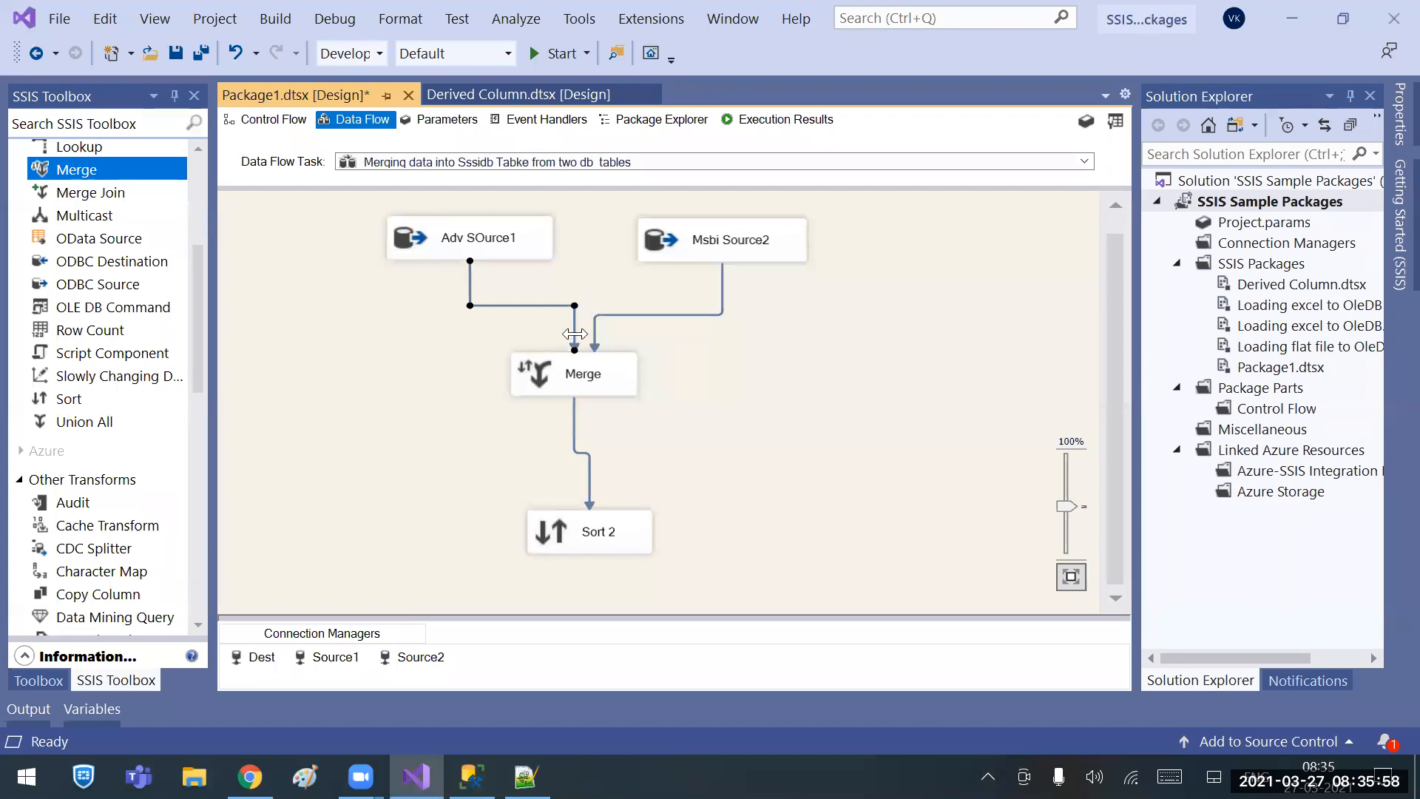
left_click(582, 379)
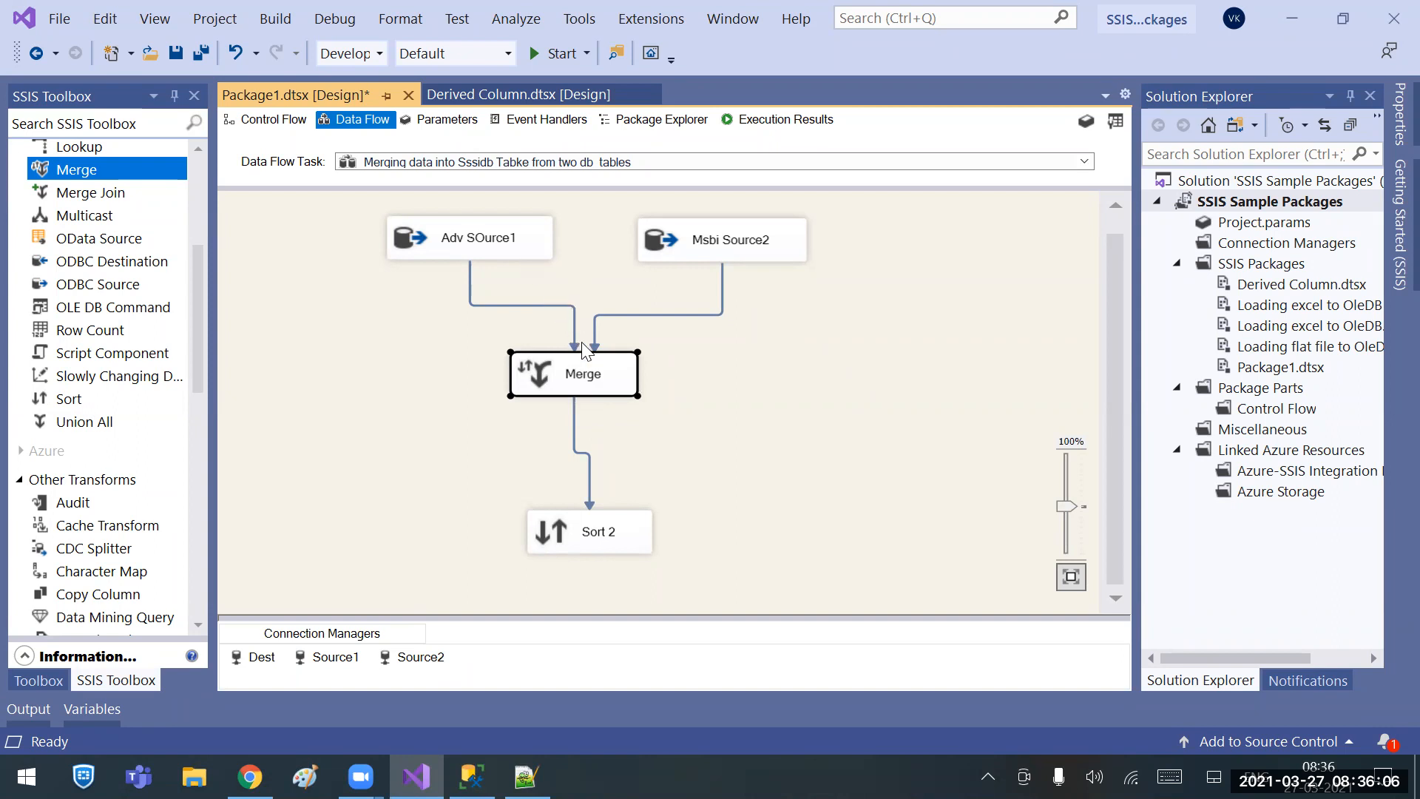
left_click(481, 243)
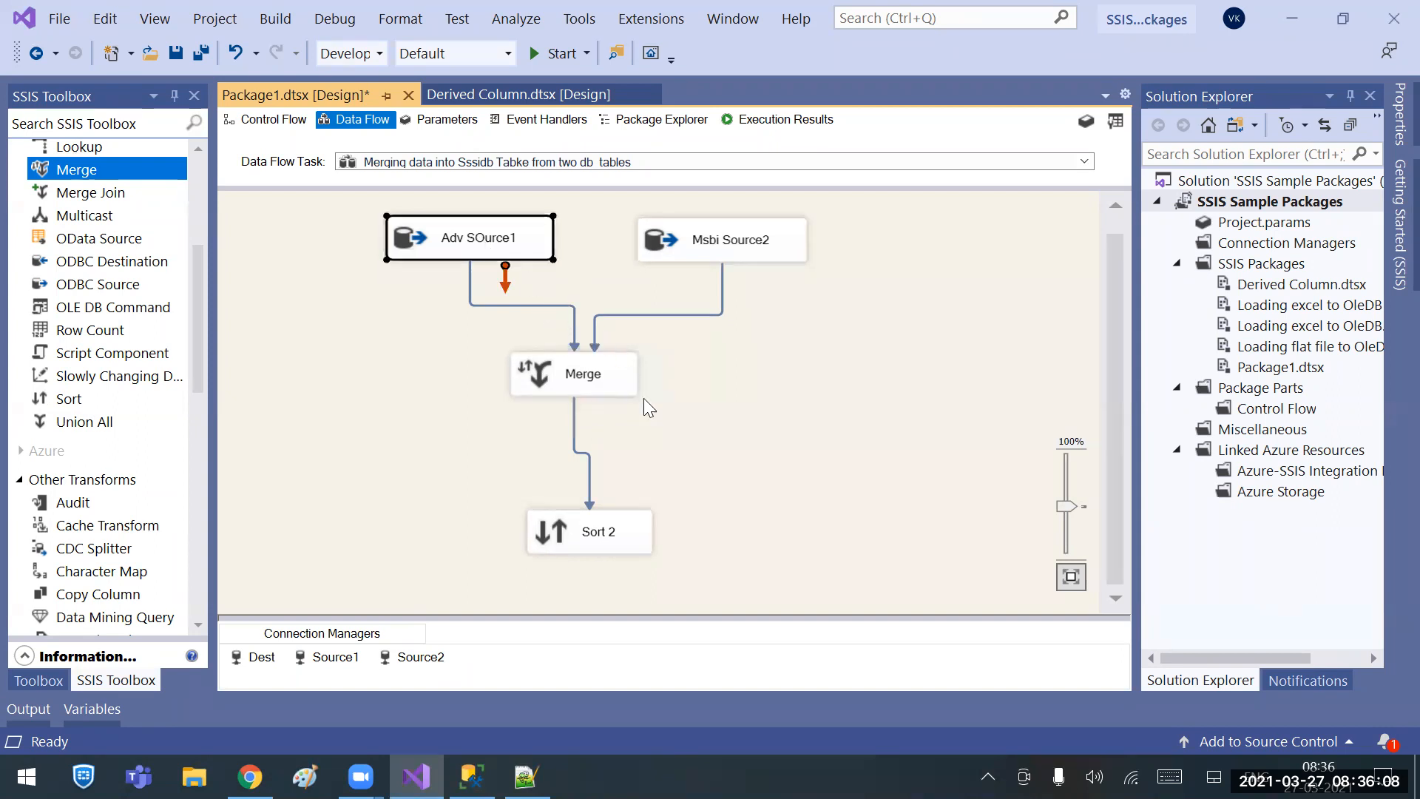
left_click(625, 389)
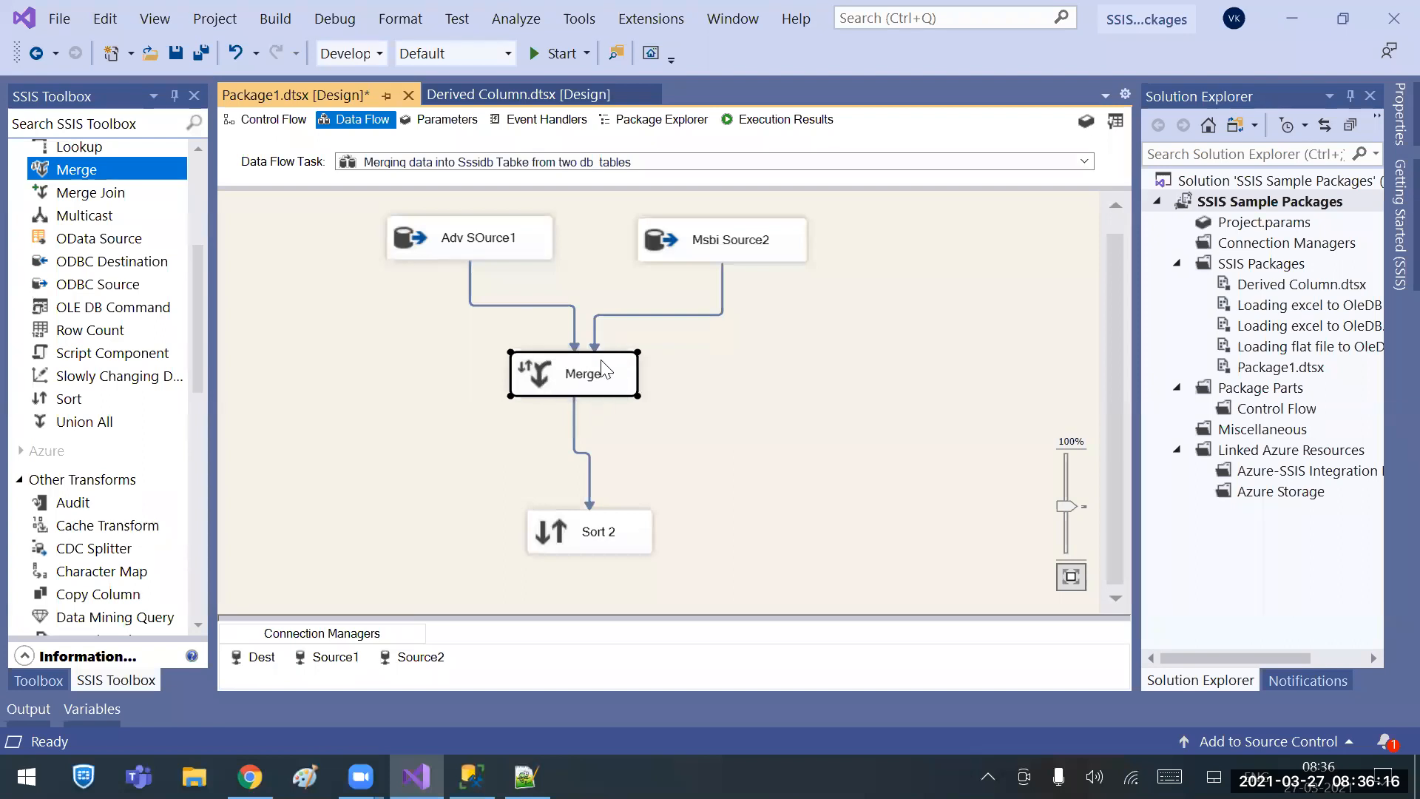
left_click(525, 246)
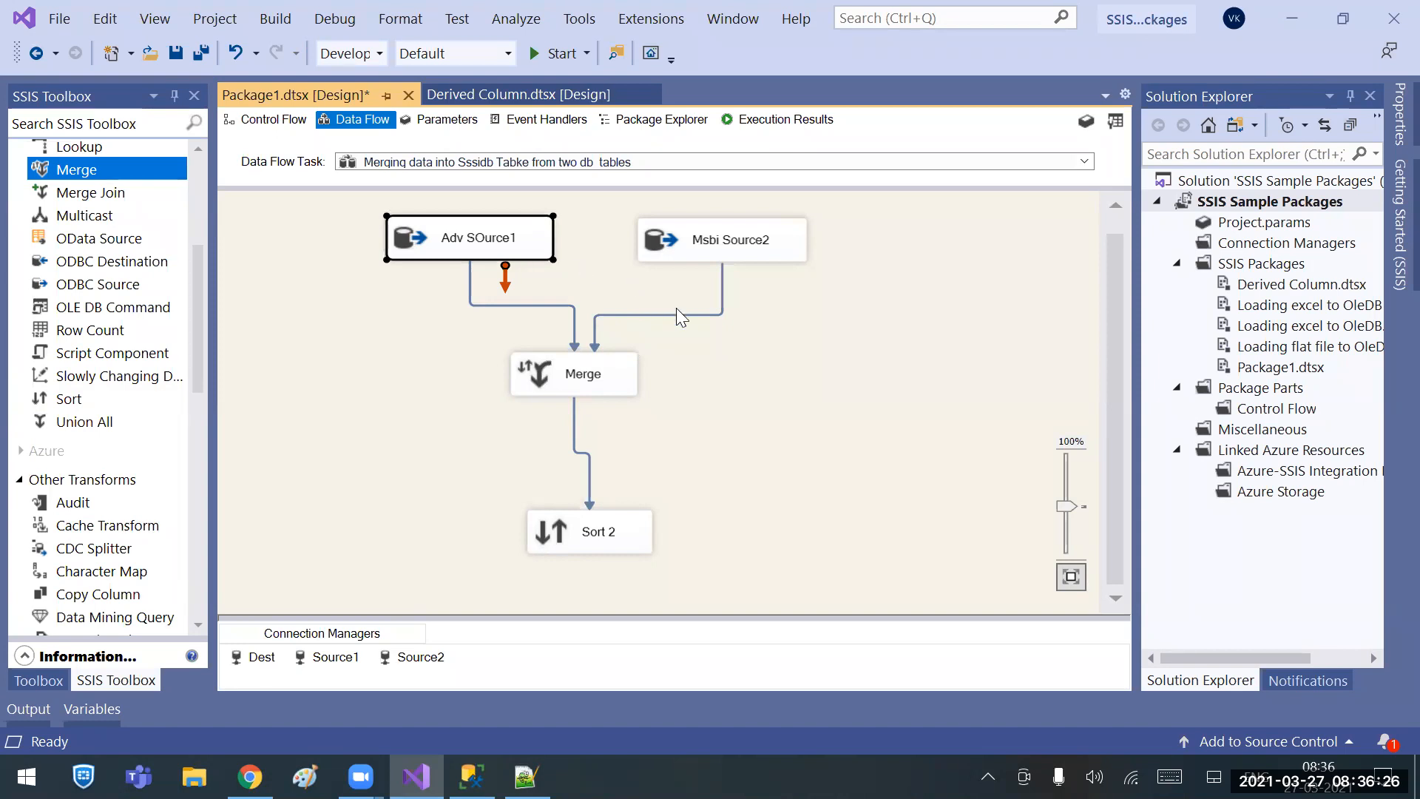
left_click(703, 376)
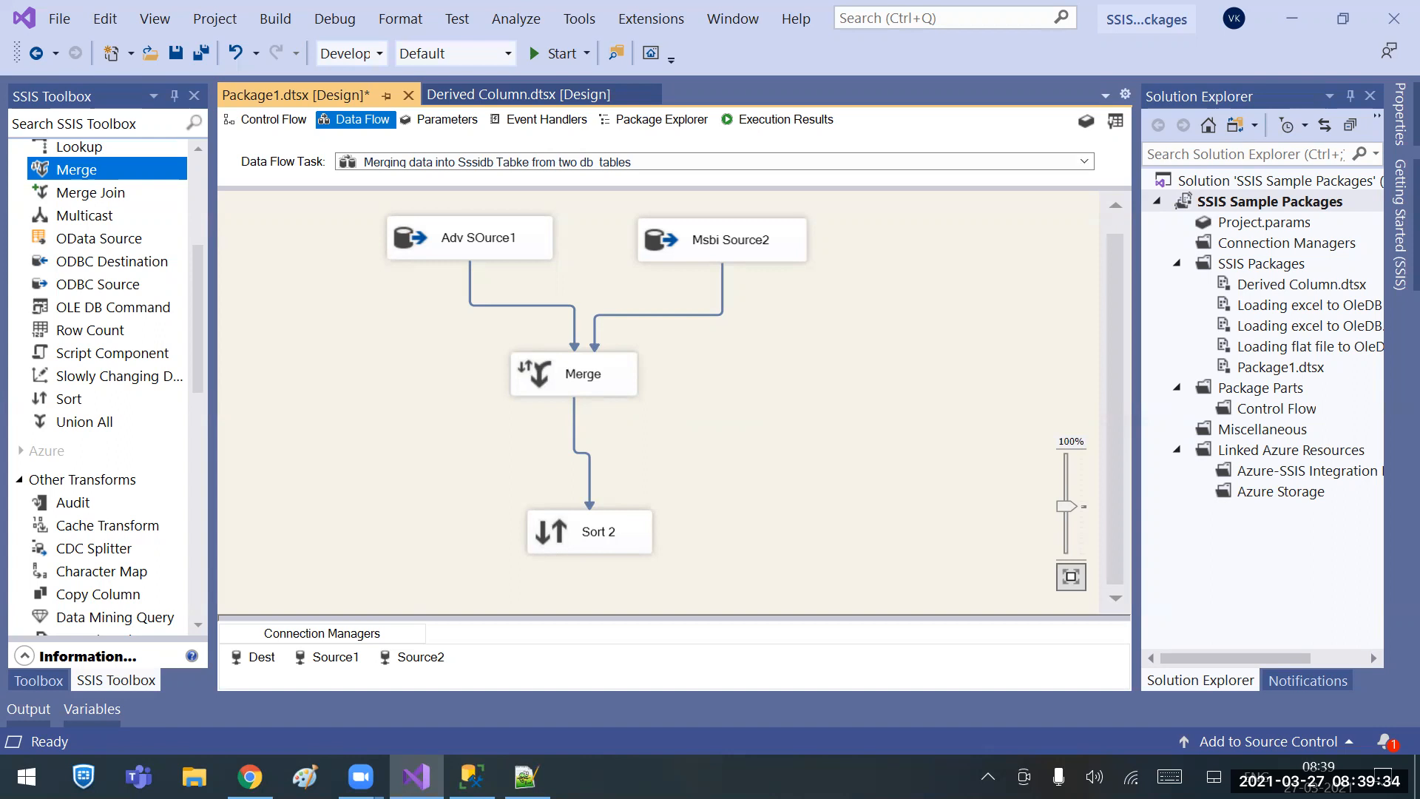
mouse_move(417, 776)
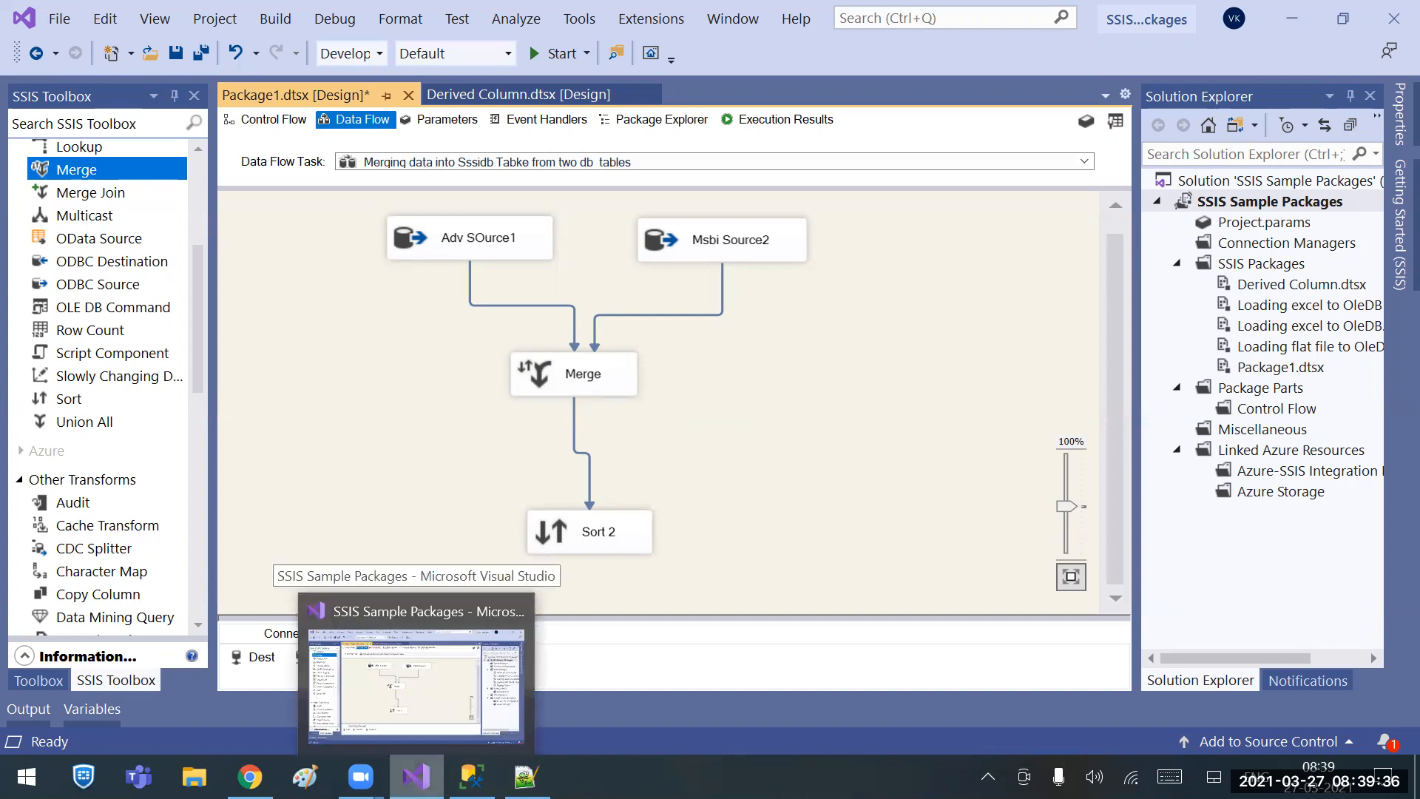
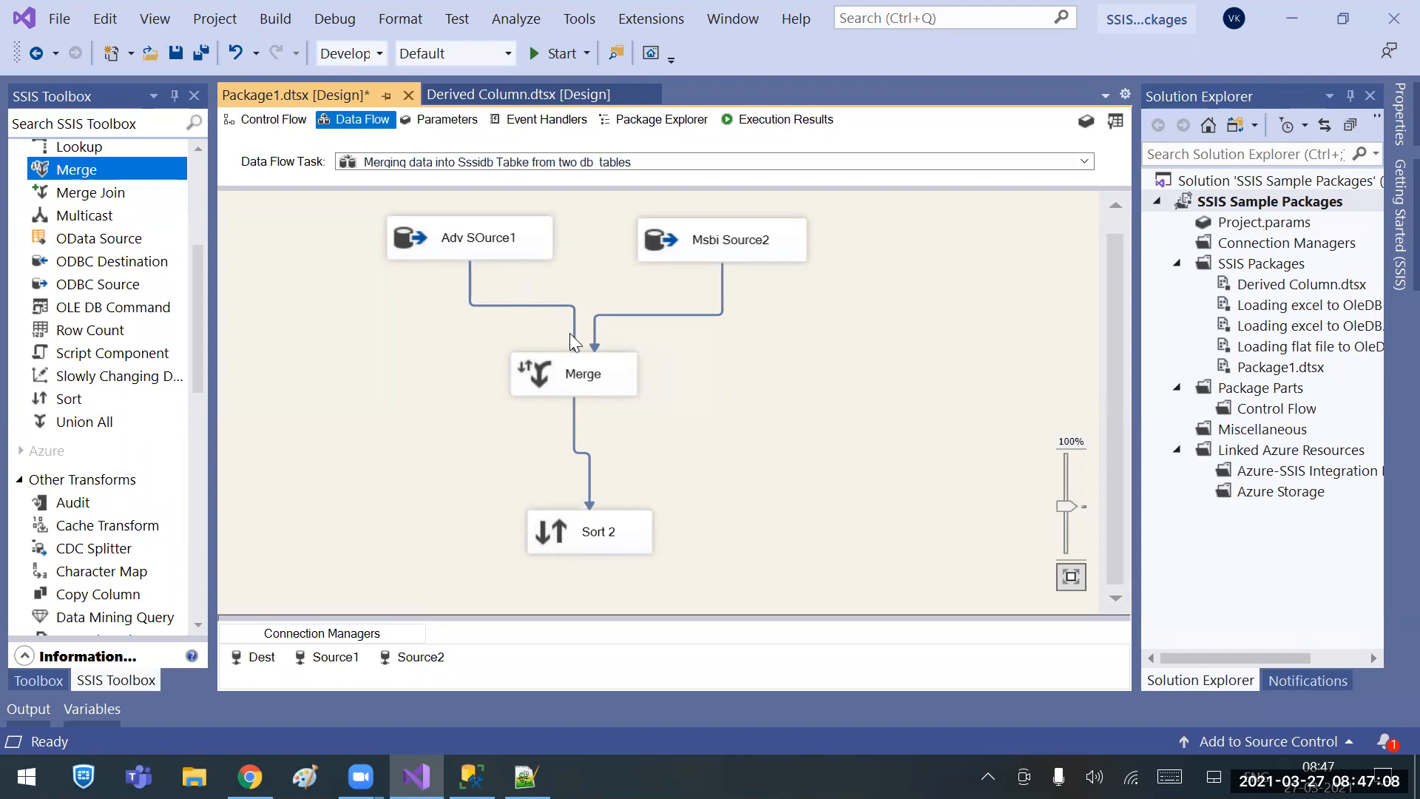
left_click(565, 377)
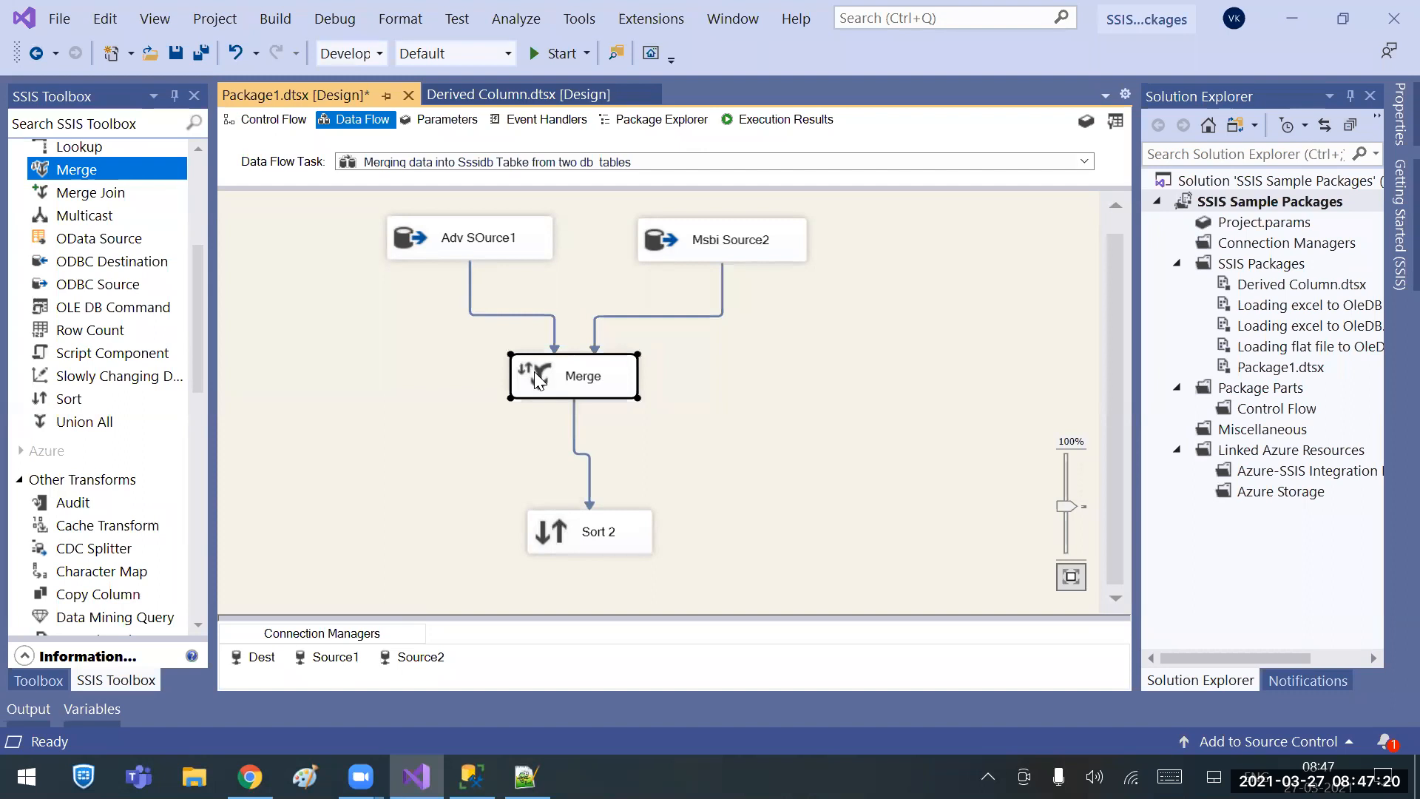
left_click(781, 444)
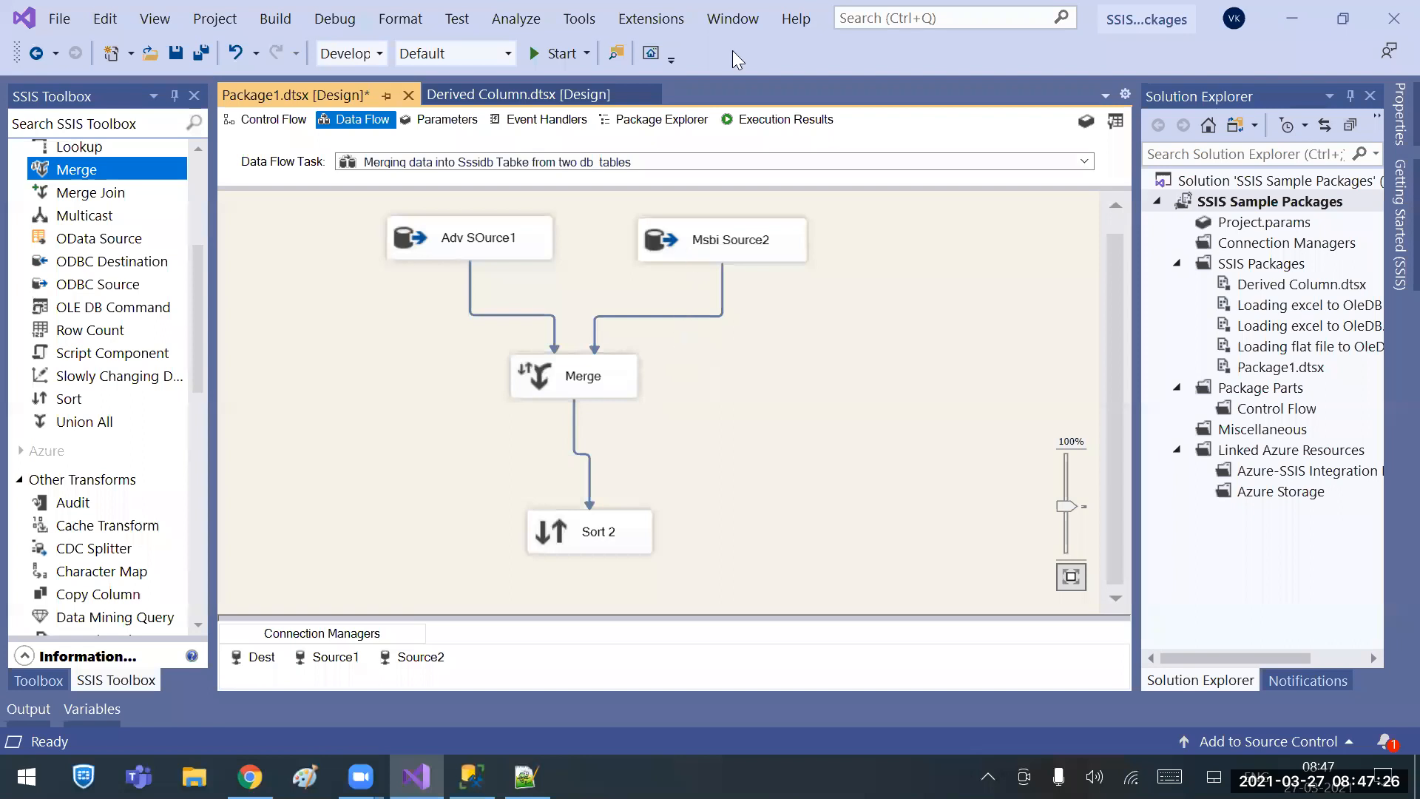
left_click(974, 335)
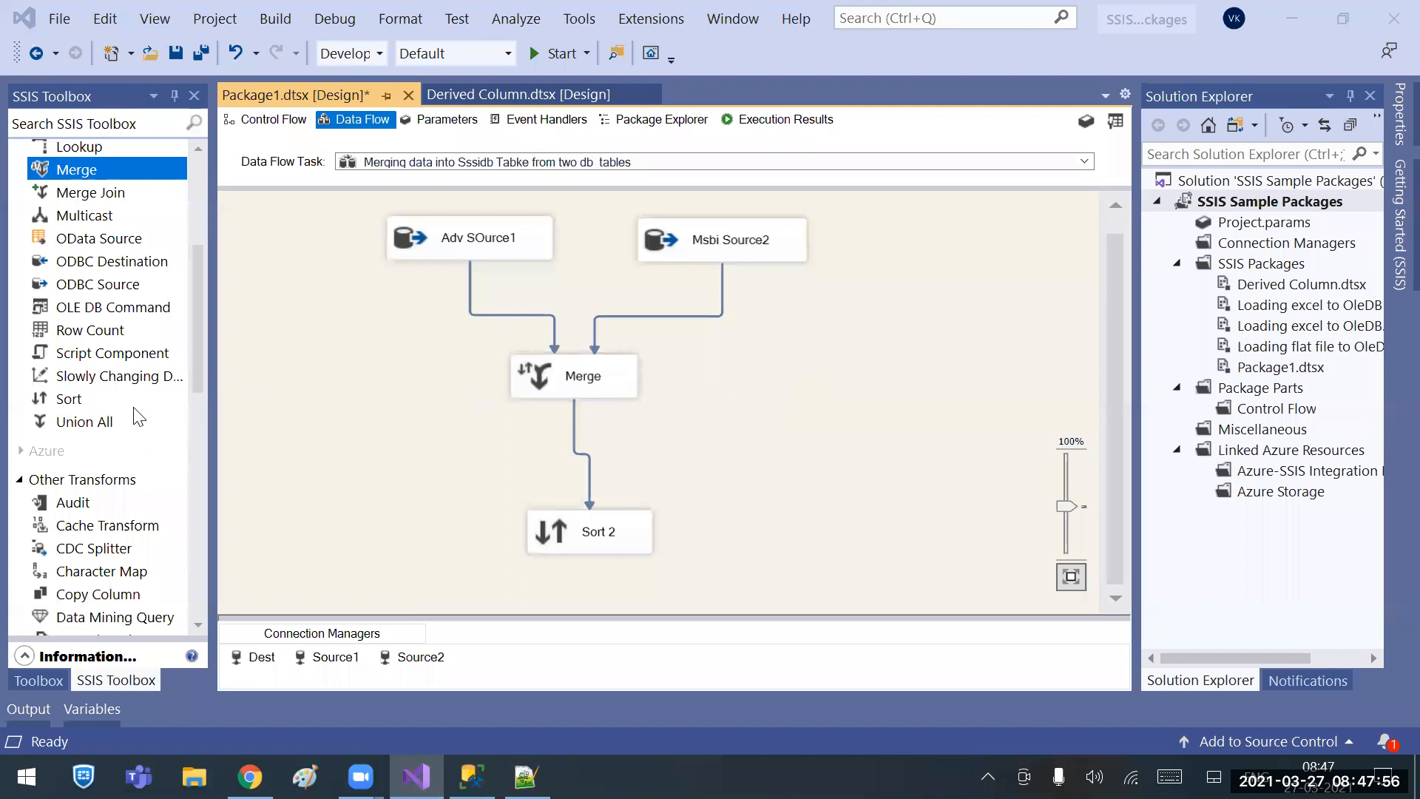
left_click(104, 422)
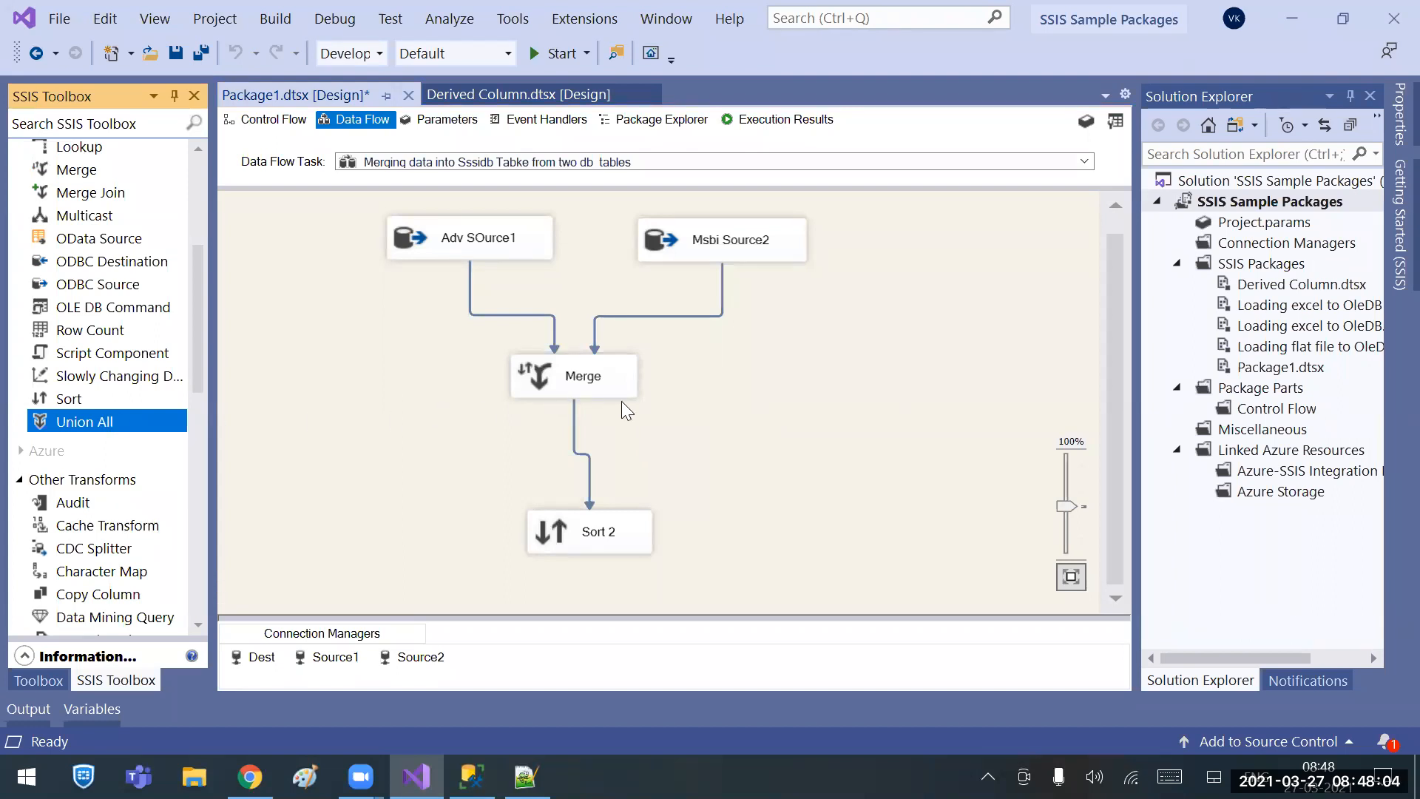
Save Package1.dtsx, rename the package file as Merge.dtsx, and accept reloading it in the editor.
left_click(851, 433)
key("ctrl+s")
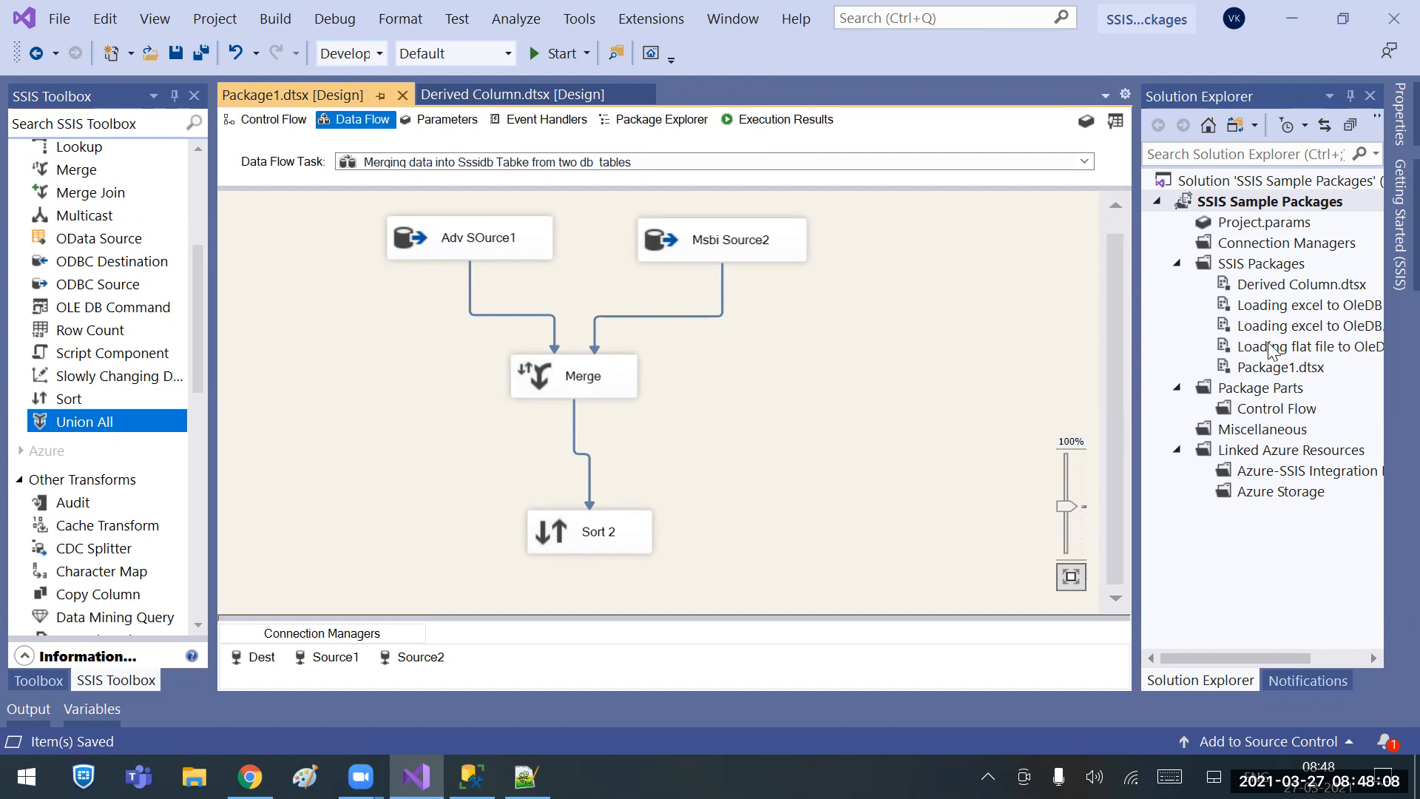
right_click(1260, 368)
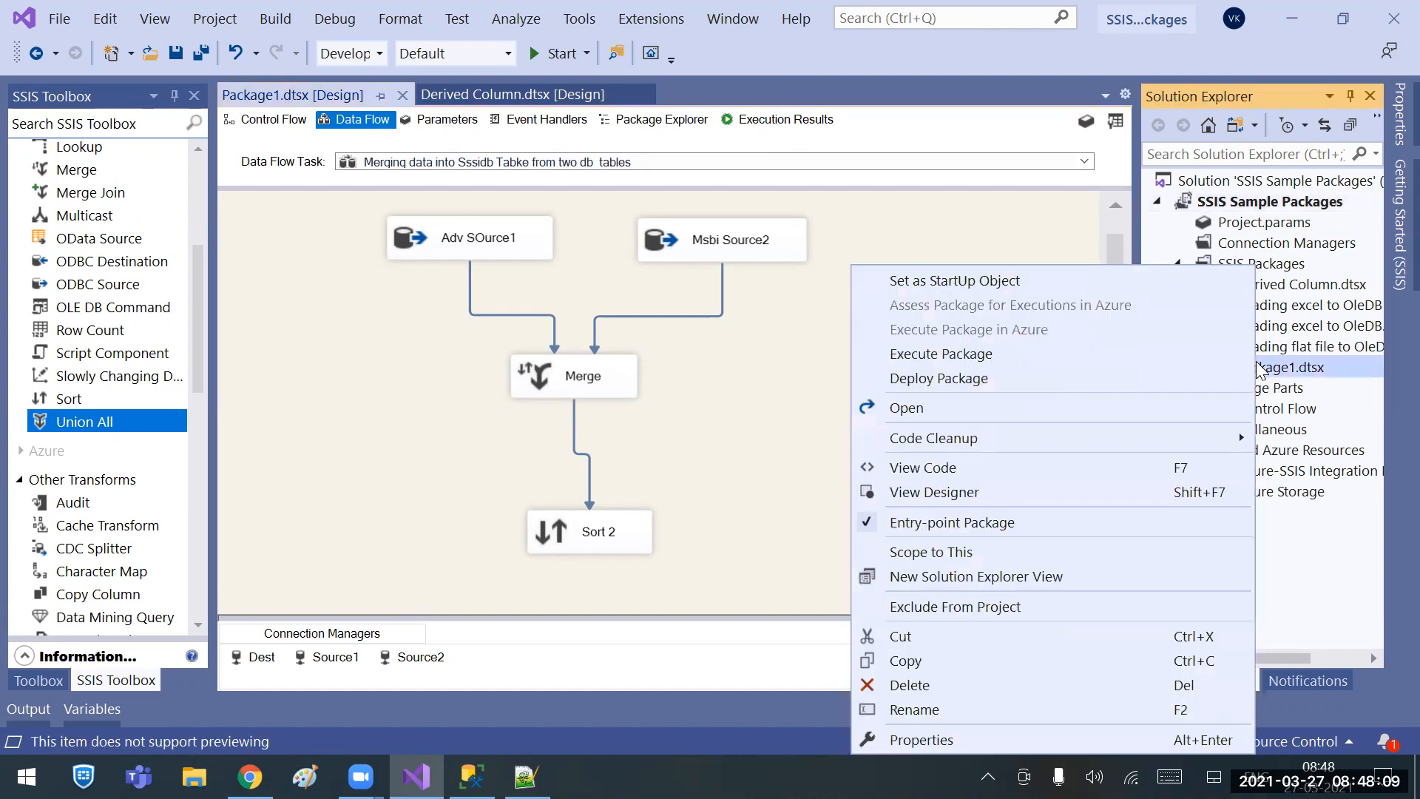
left_click(920, 717)
type("Merge")
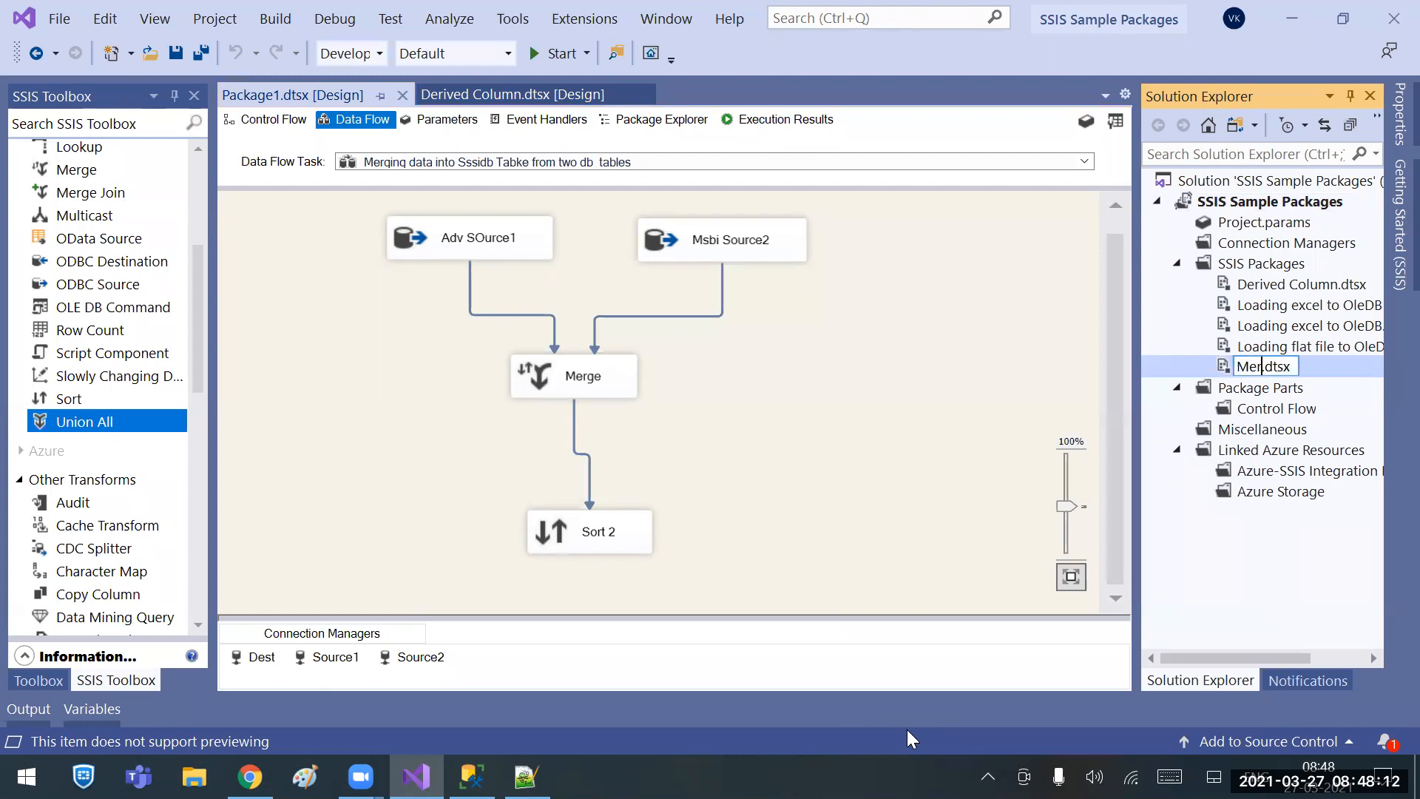
key("Return")
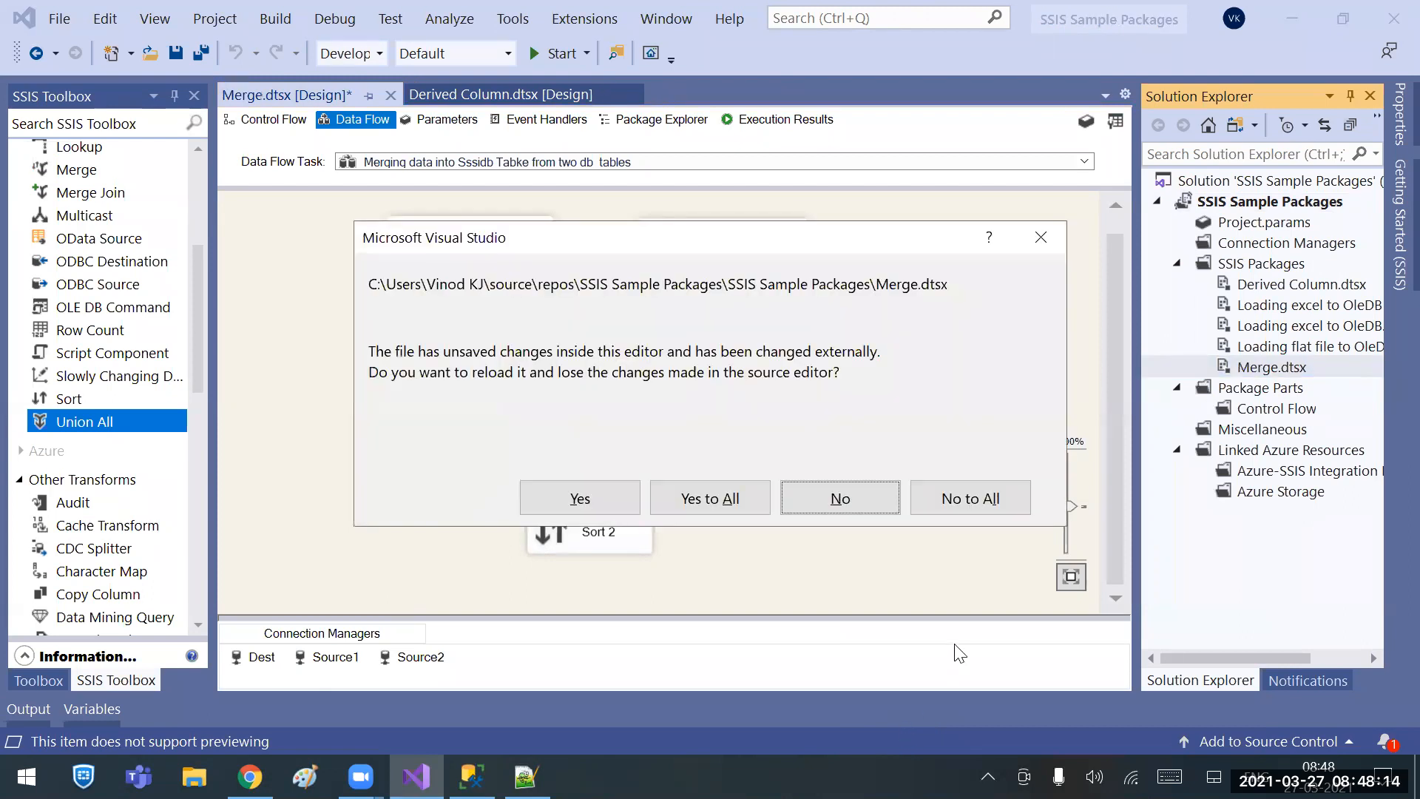
left_click(766, 495)
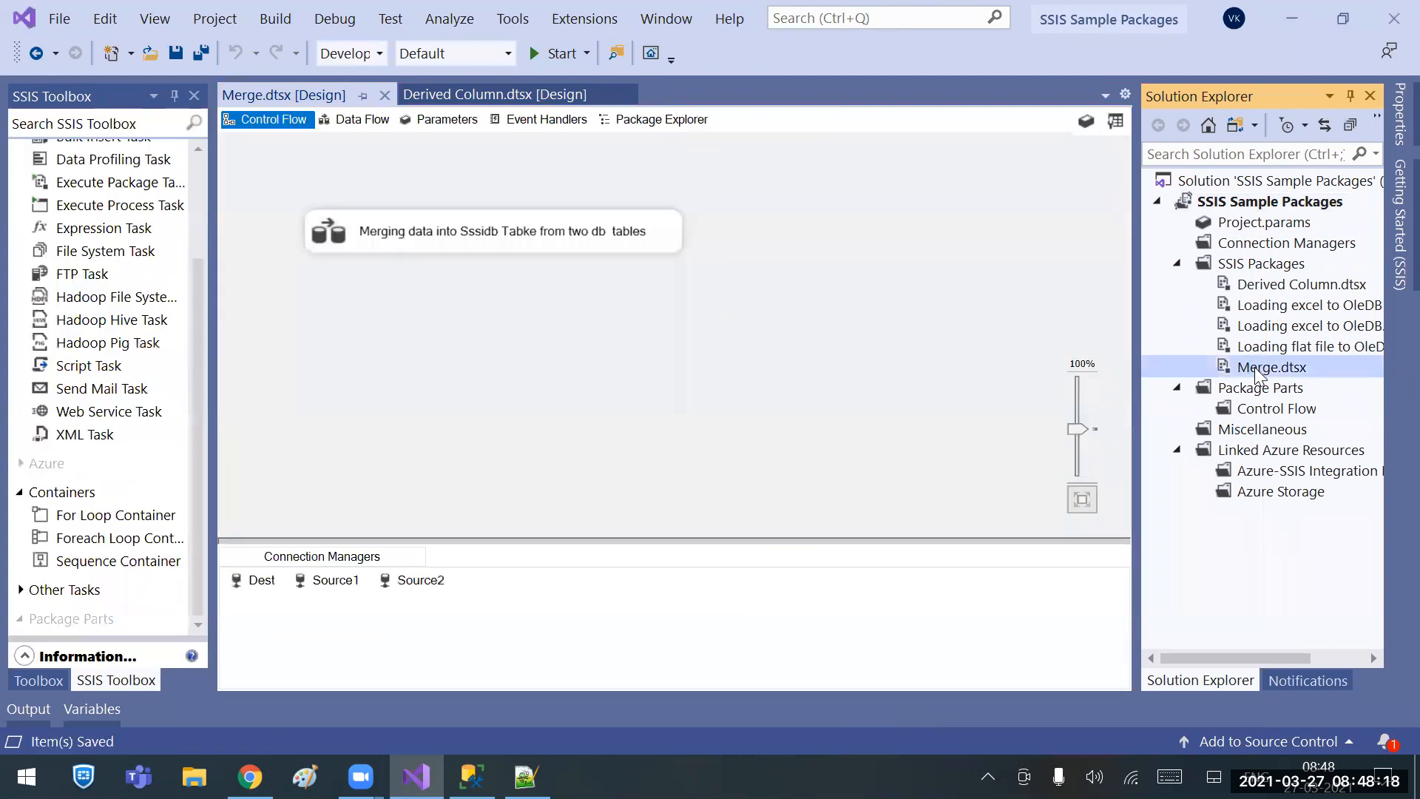
Duplicate the Merge.dtsx package within the SSIS Sample Packages project.
right_click(1257, 369)
left_click(968, 665)
right_click(1261, 244)
right_click(1265, 263)
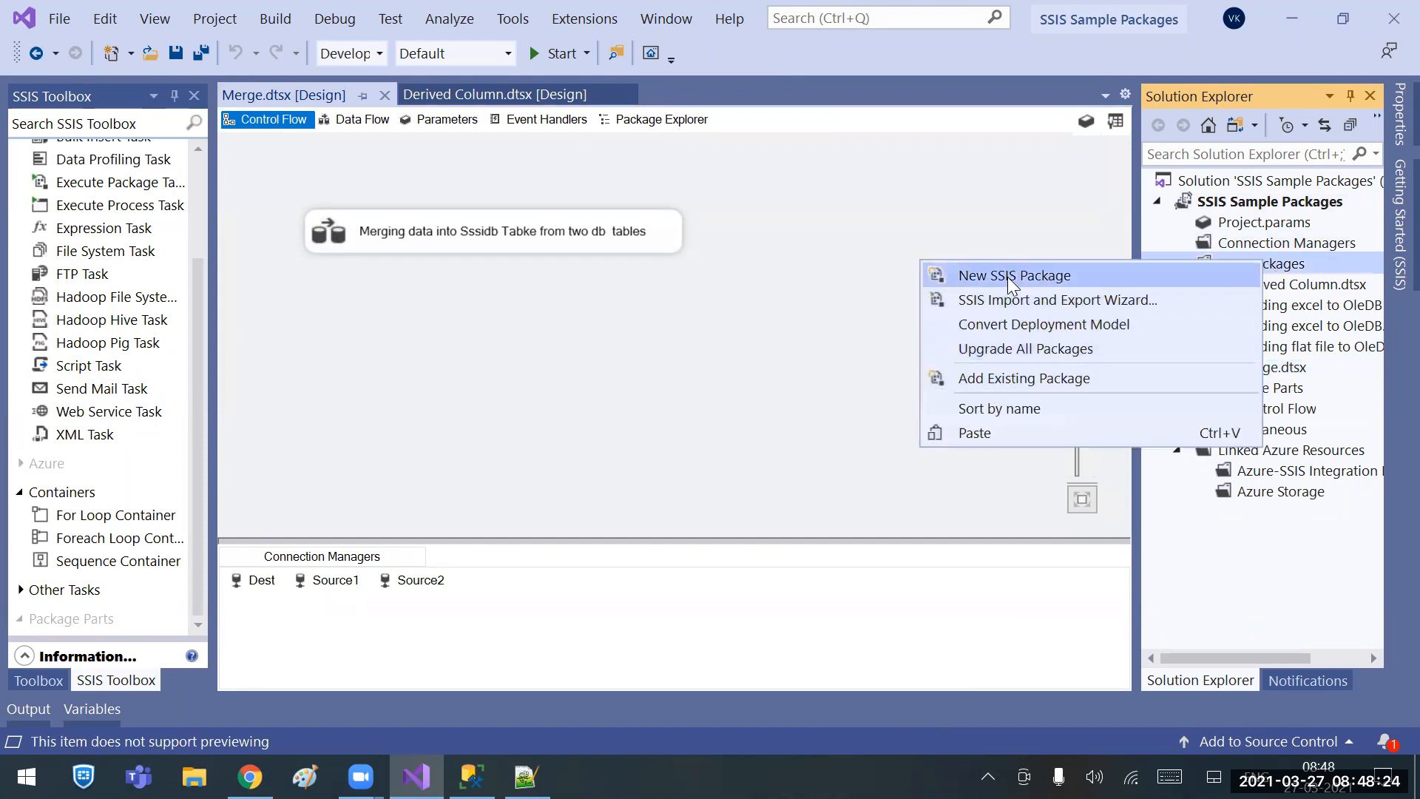
right_click(1231, 204)
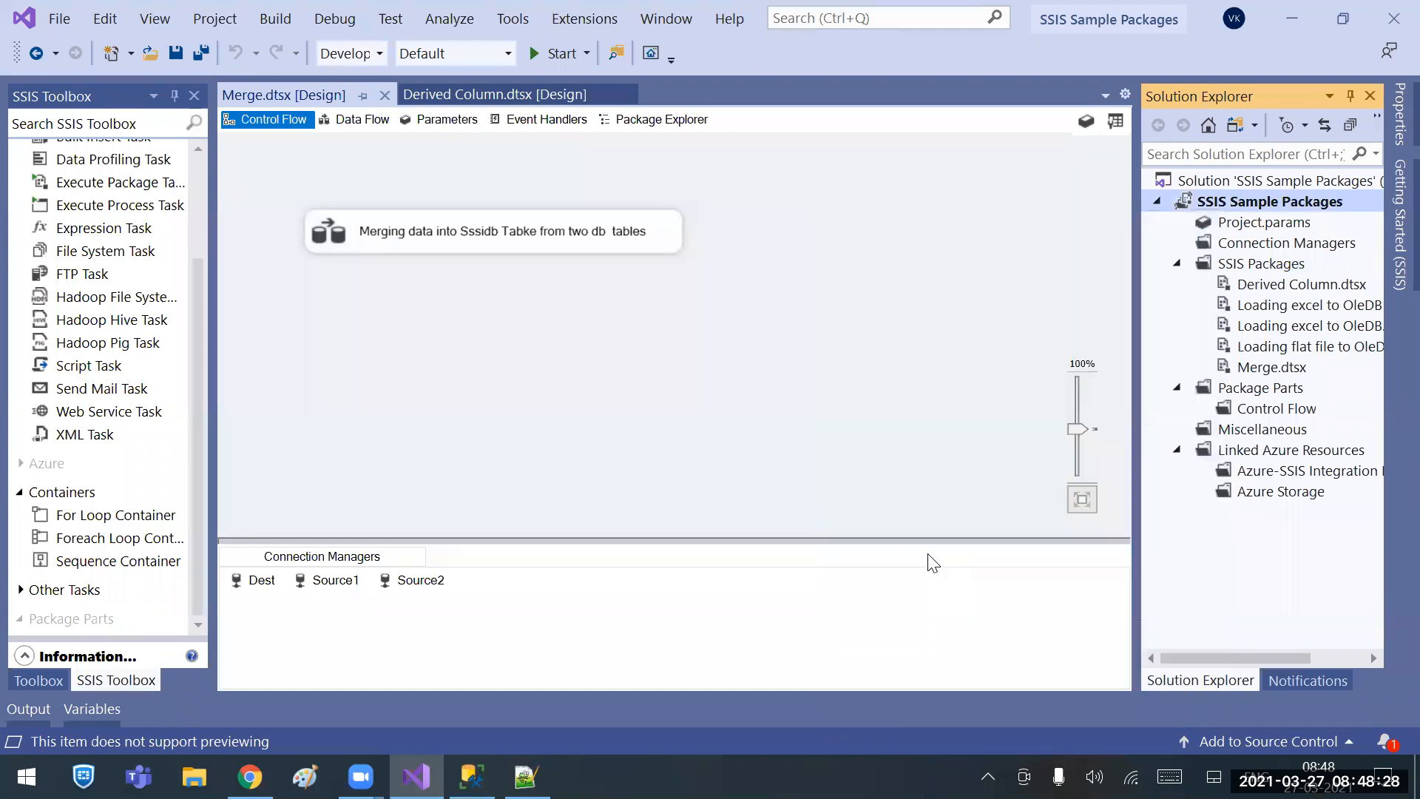
left_click(909, 561)
right_click(1261, 367)
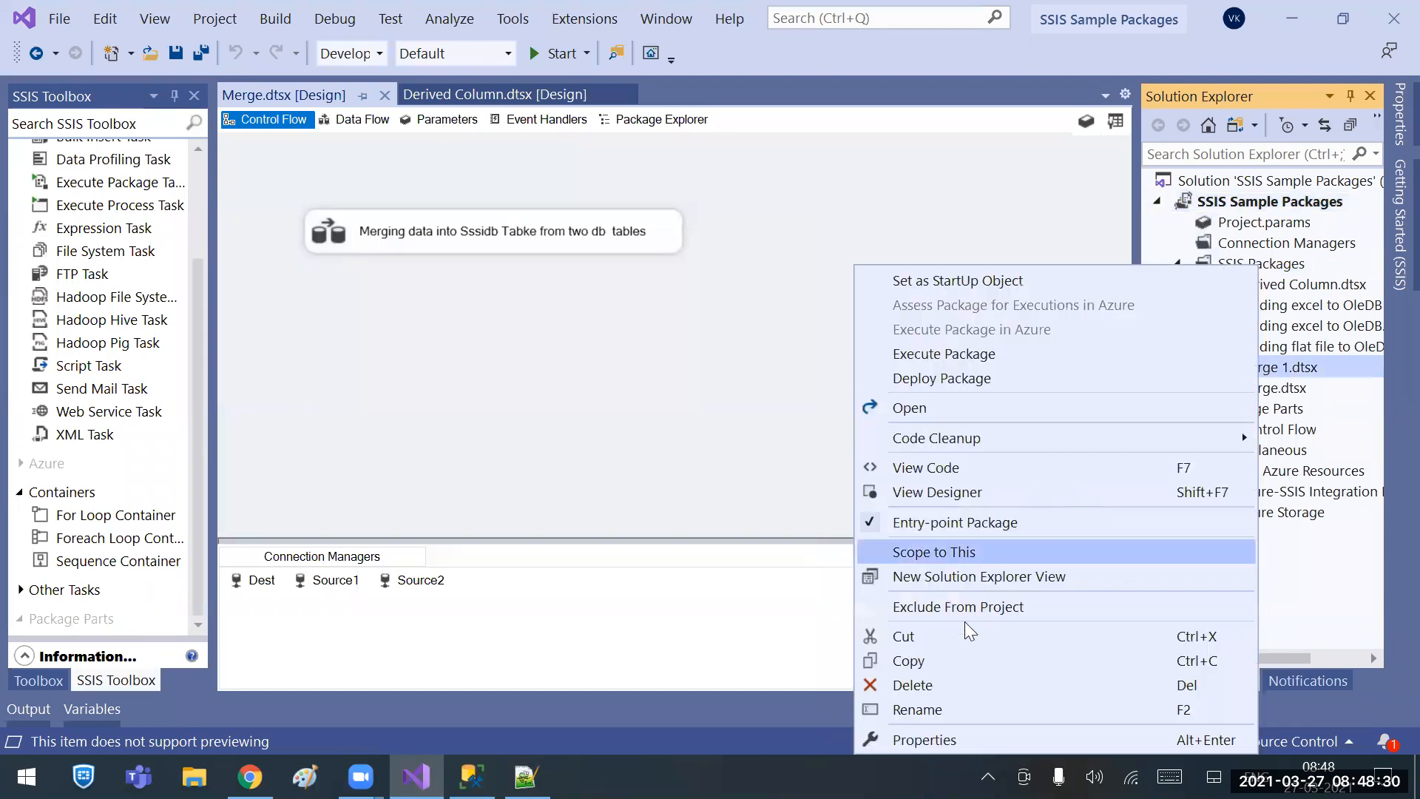
left_click(928, 692)
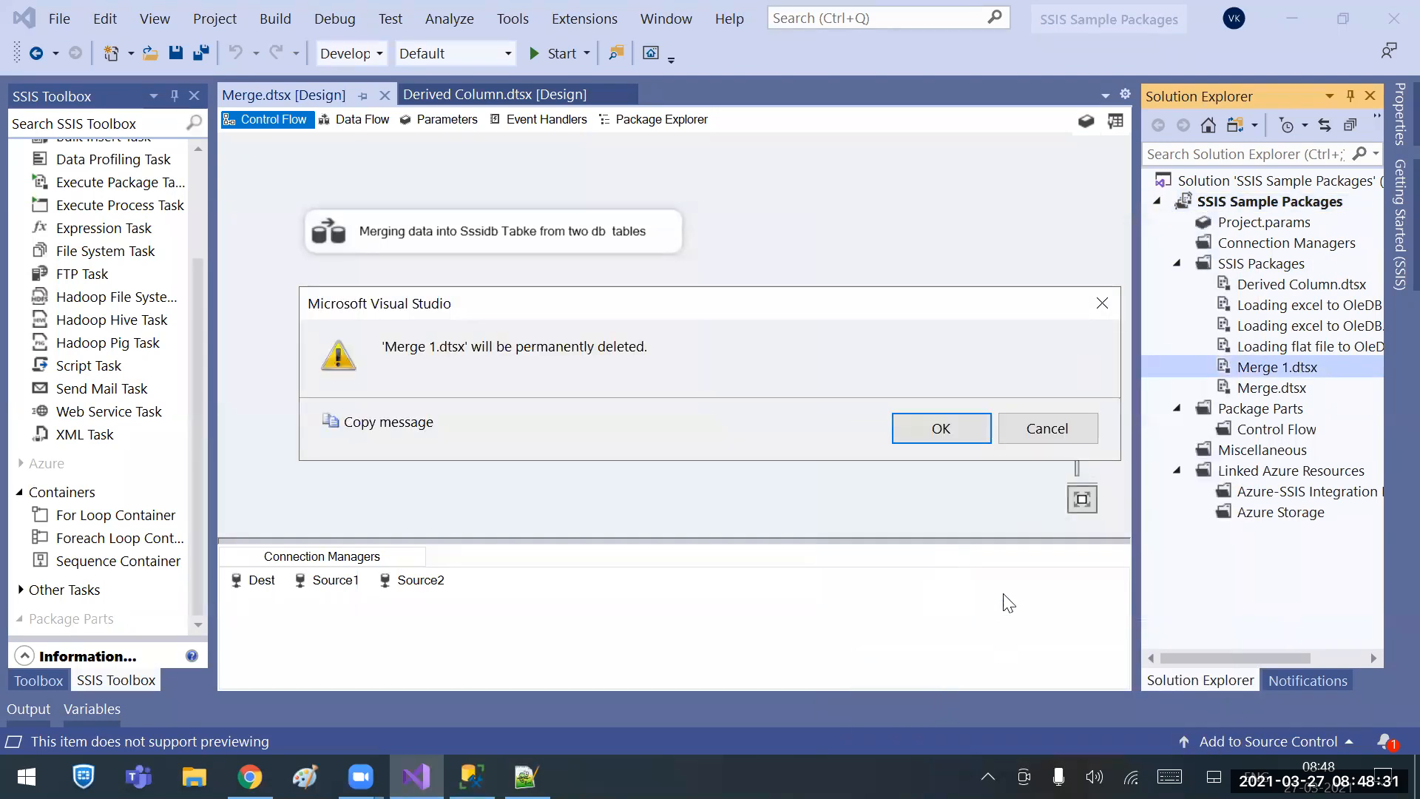
left_click(1038, 432)
Rename the duplicated package Merge 1.dtsx as Union All.dtsx.
right_click(1275, 366)
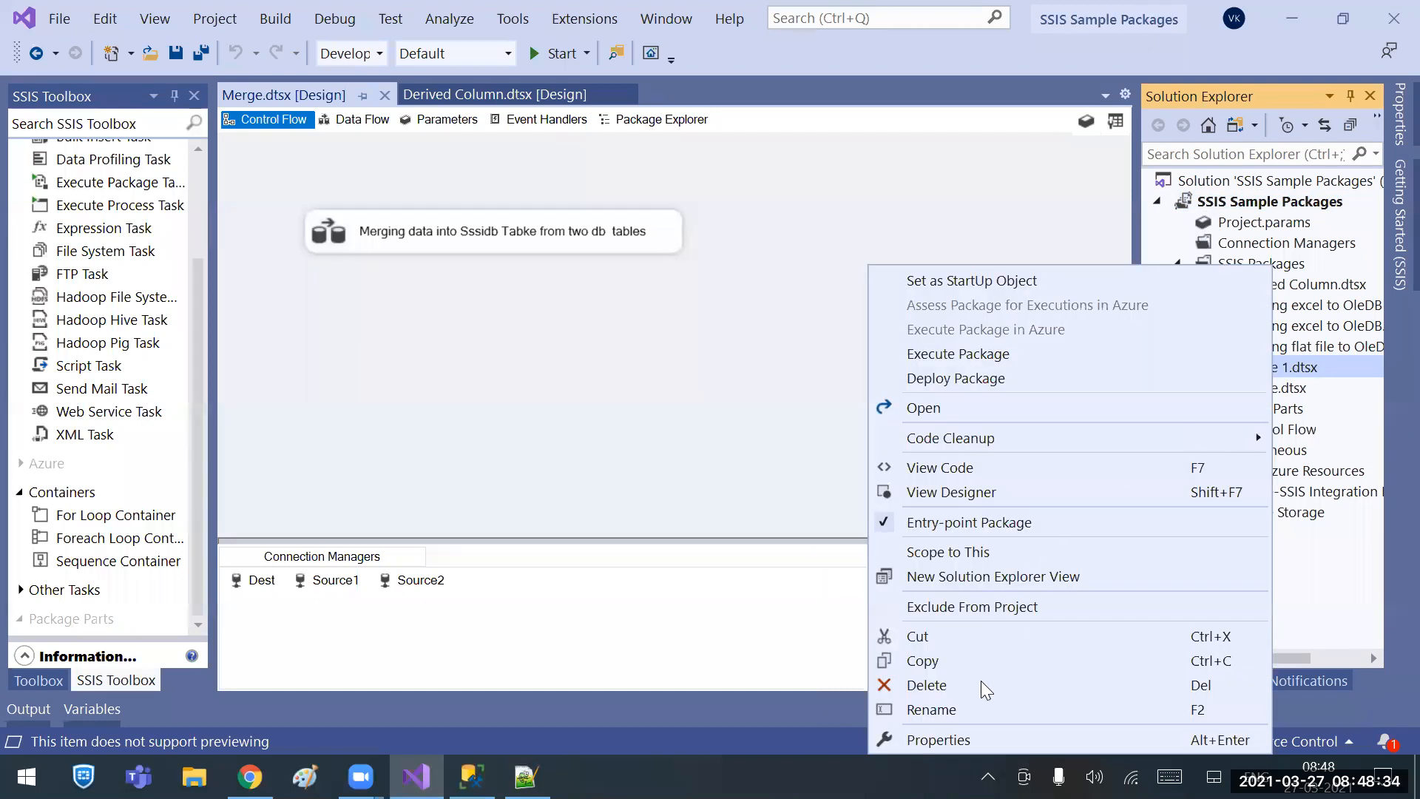
left_click(957, 704)
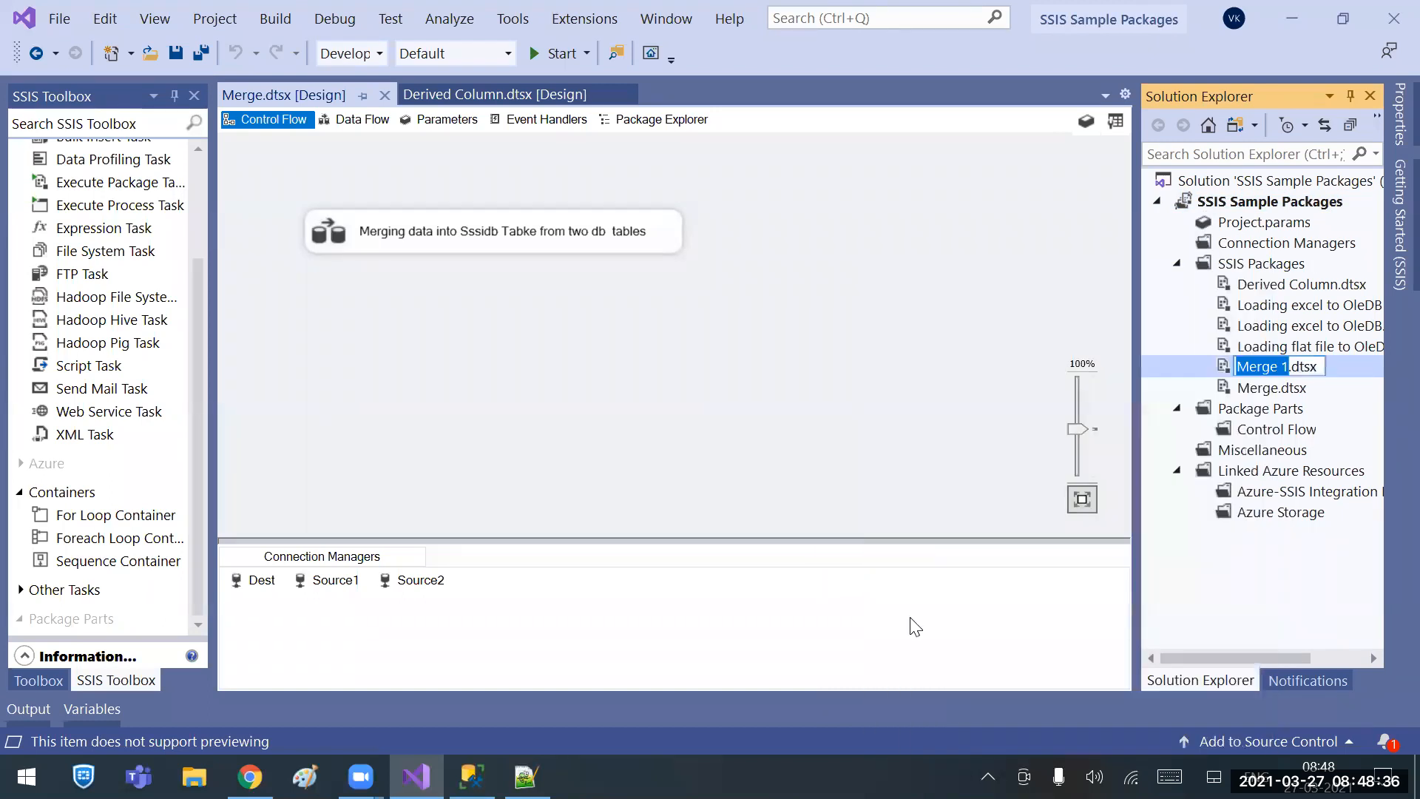
type("Union All")
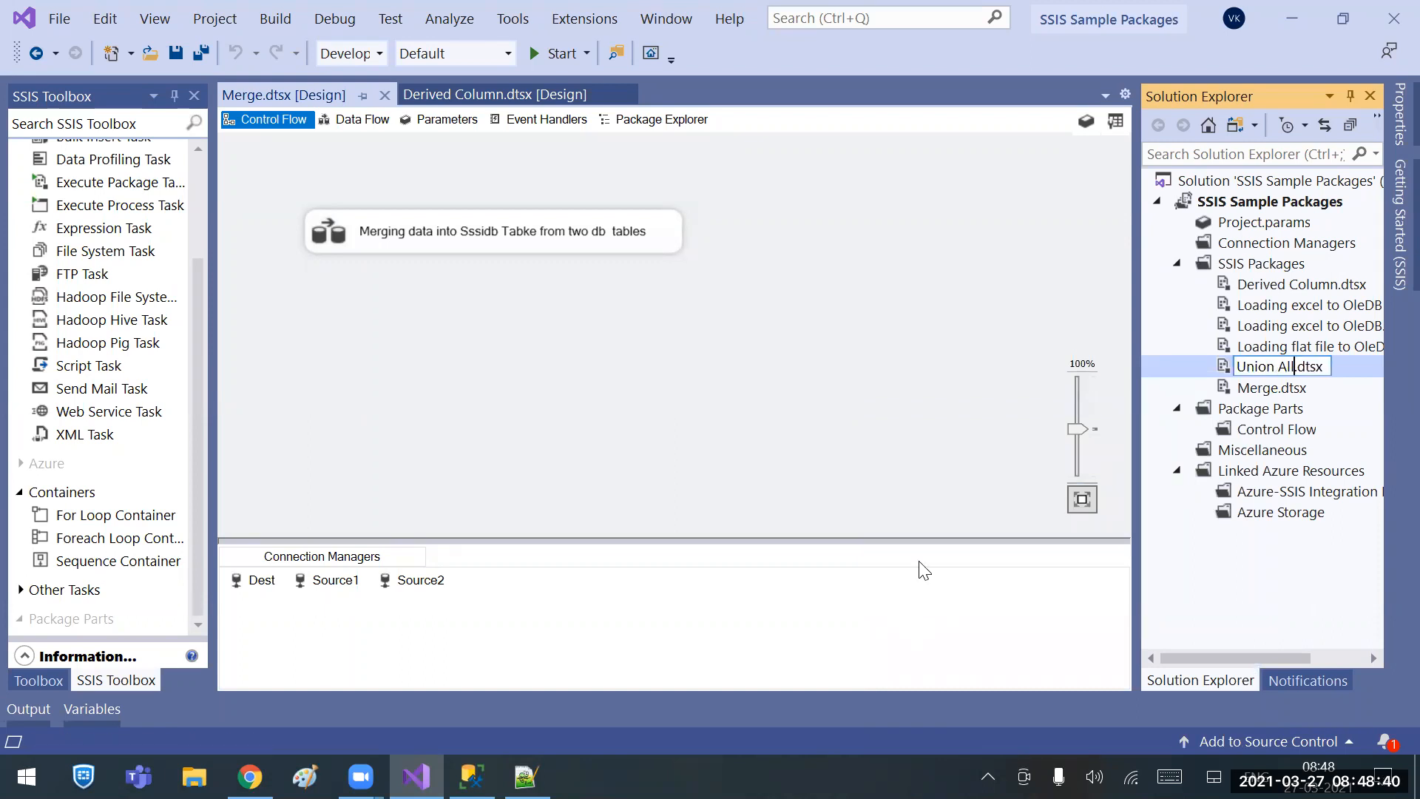
key("Return")
View the data flows of the Union All.dtsx and Merge.dtsx packages, and return to Union All.dtsx.
double_click(559, 233)
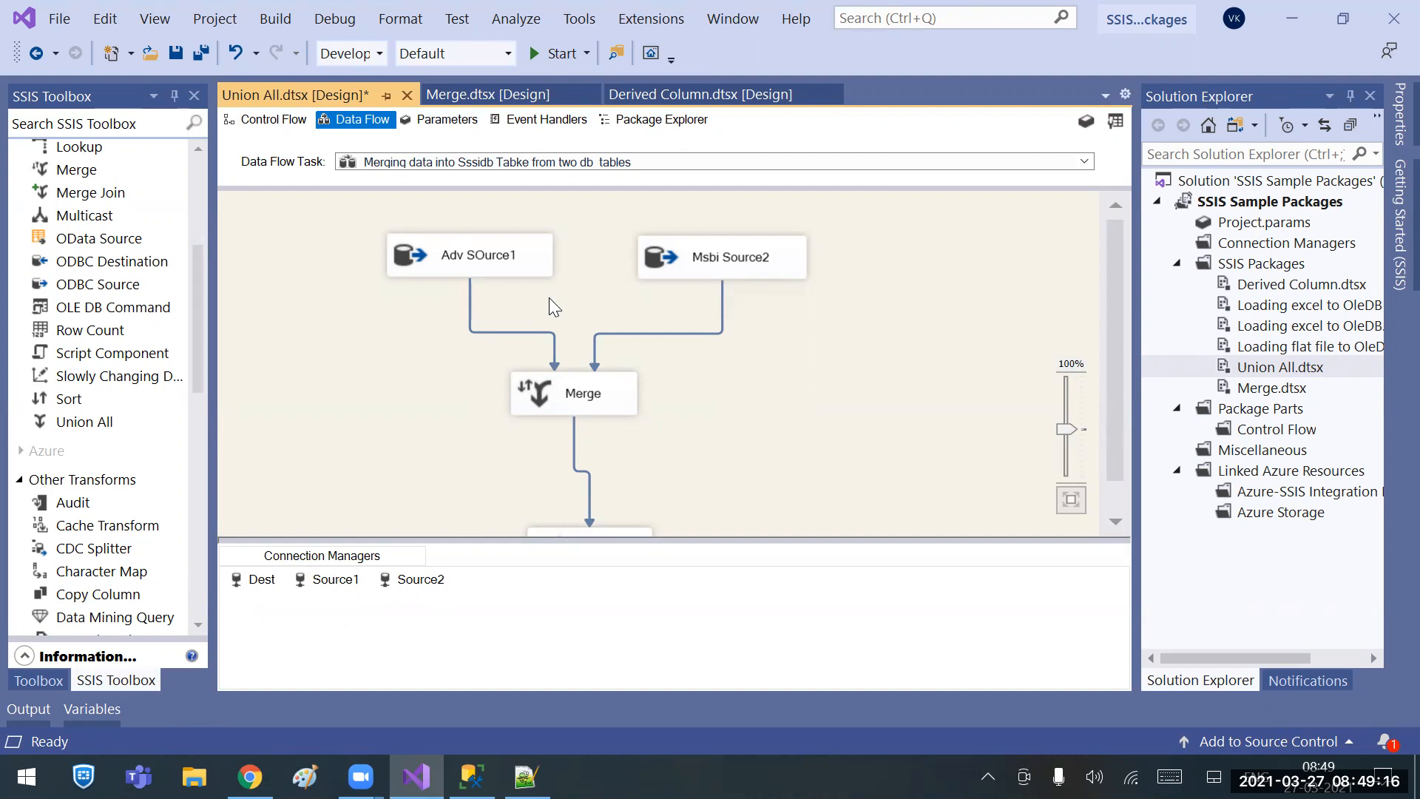
left_click(482, 95)
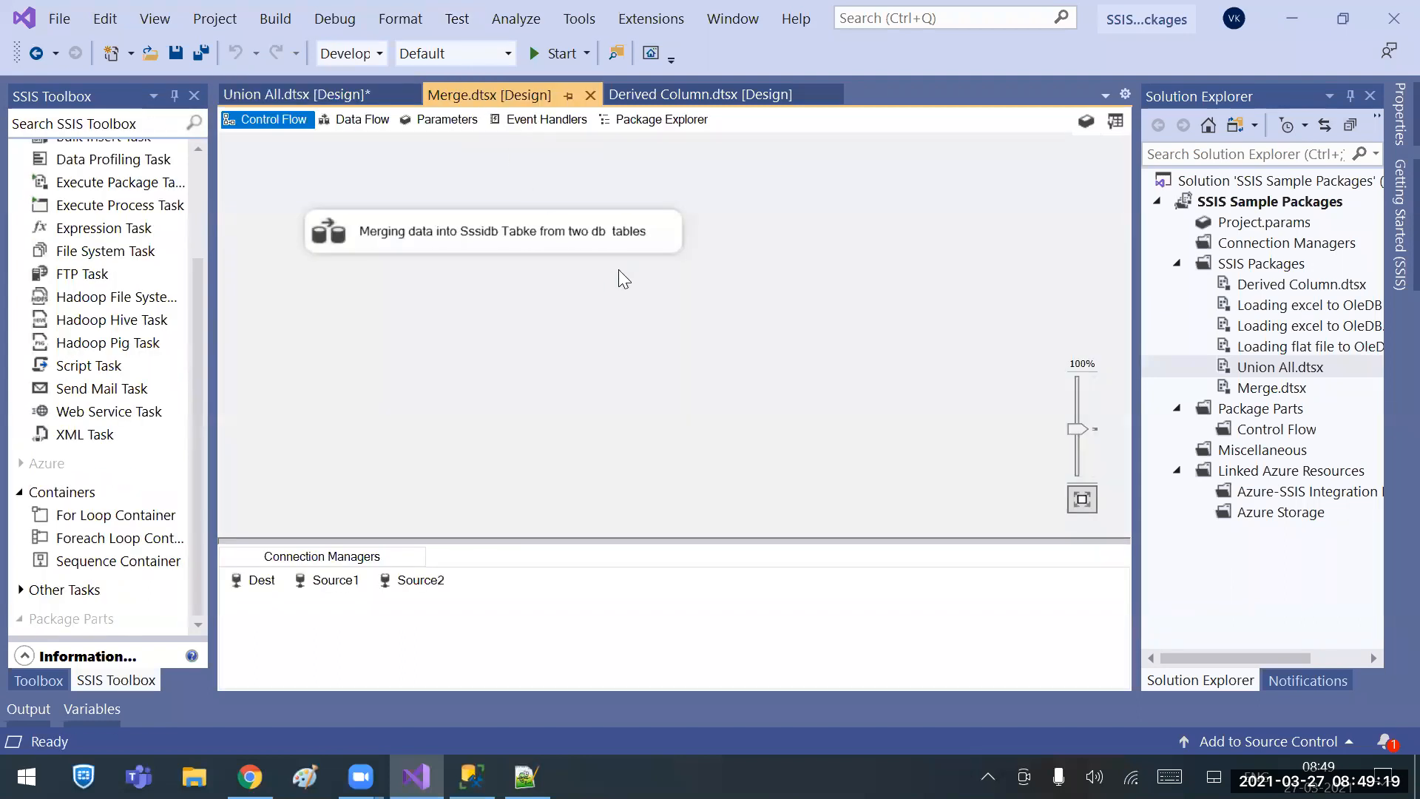
double_click(589, 241)
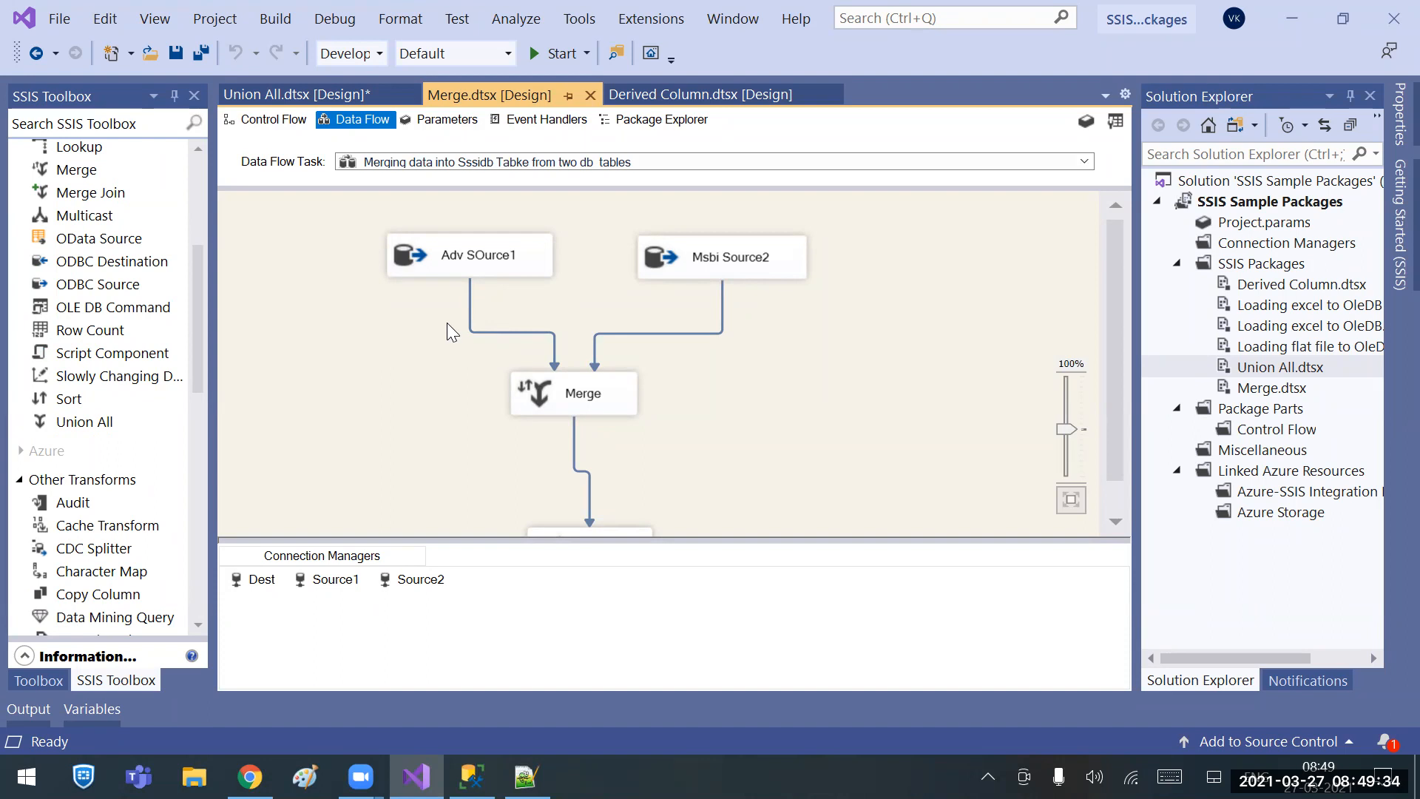
left_click(321, 89)
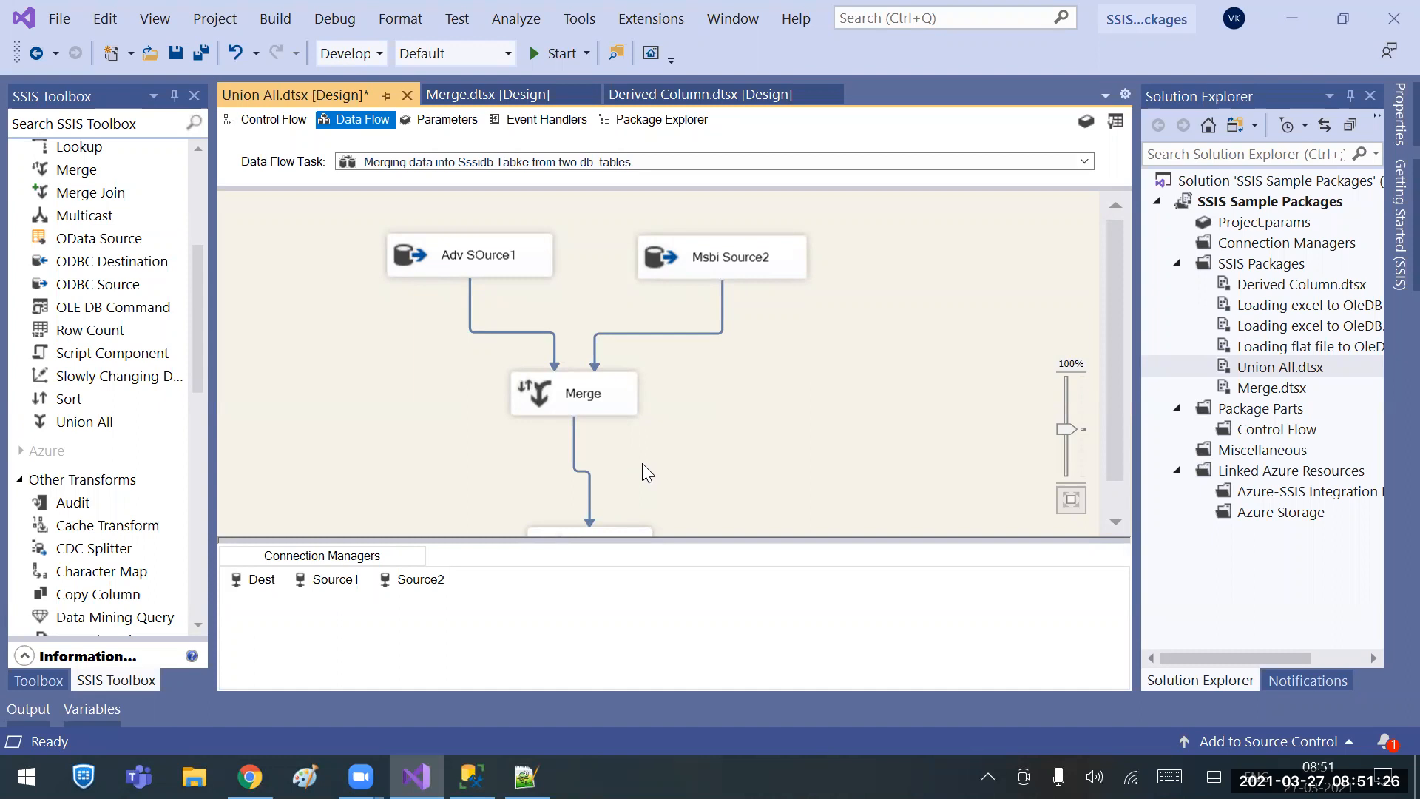
Replace the Merge transformation in the Union All.dtsx data flow with a Union All transformation below the two sources.
left_click(604, 404)
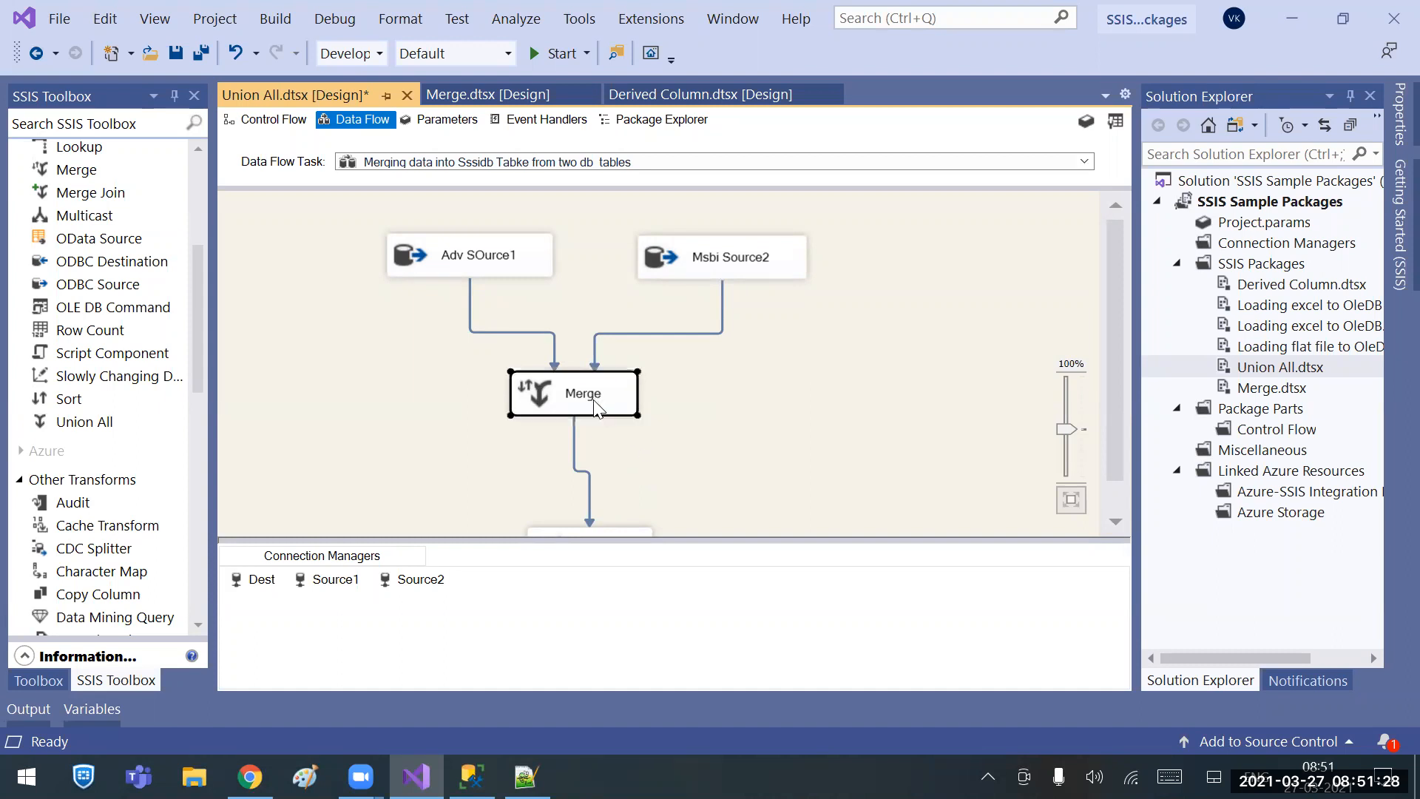
key("Delete")
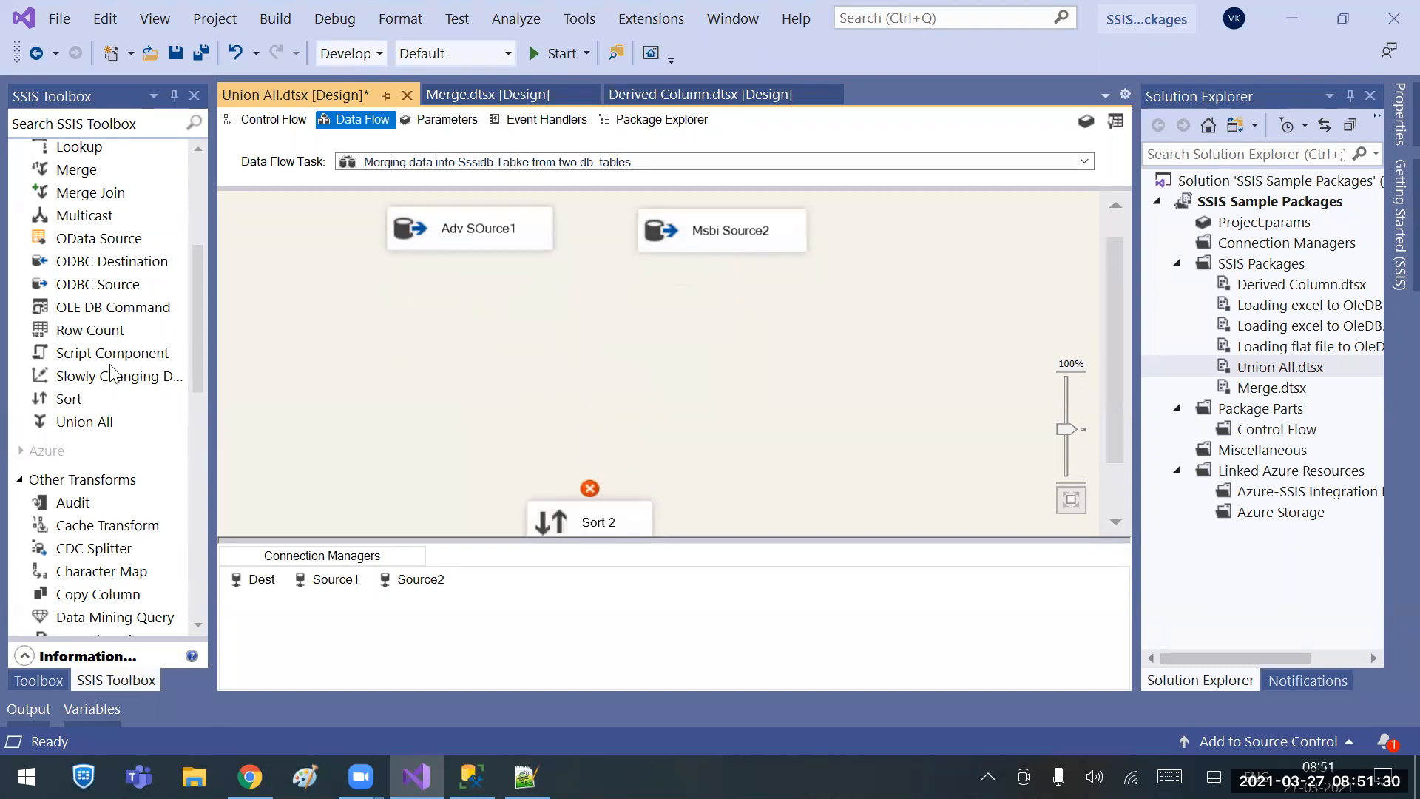
left_click_drag(96, 423, 536, 340)
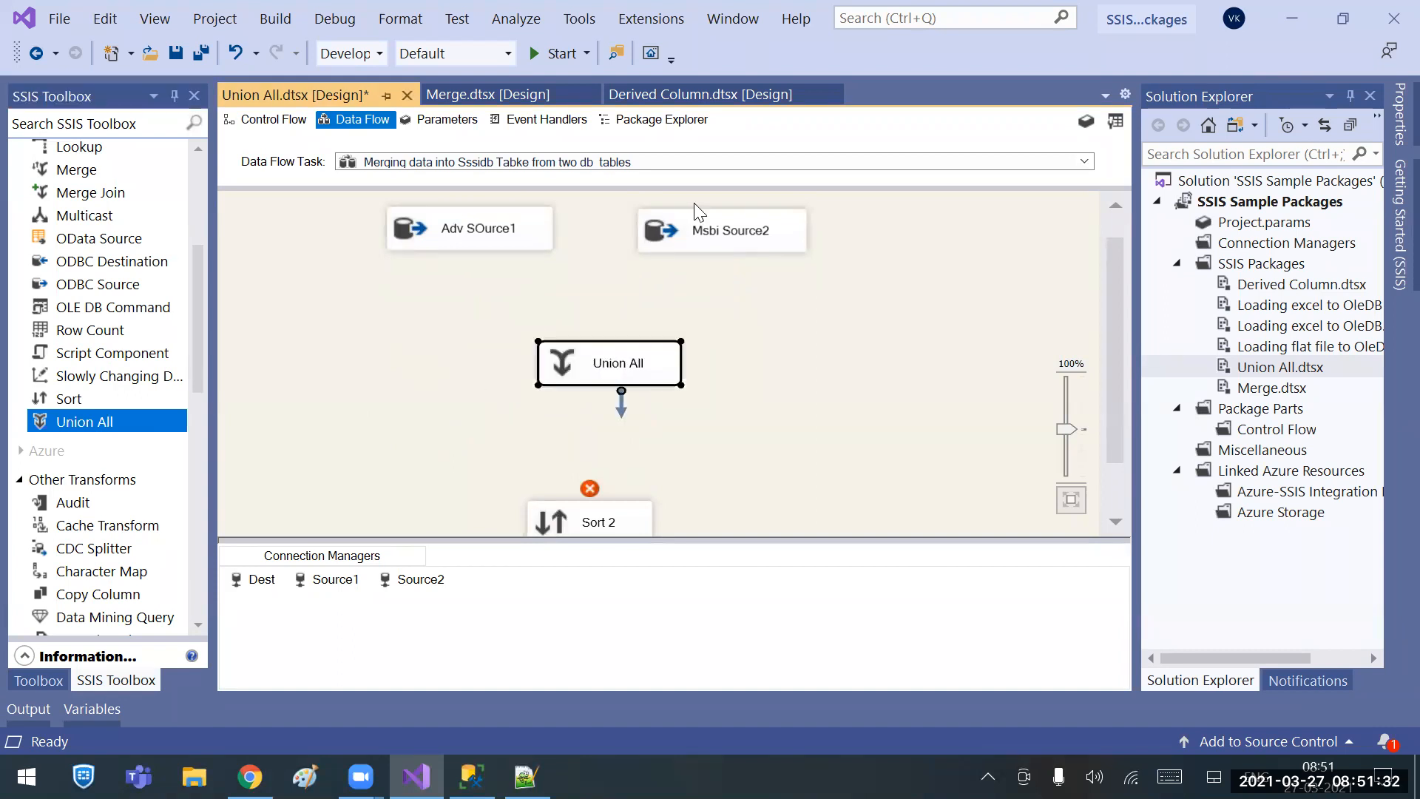
Duplicate the Msbi Source2 component and place the copy beside the original, in line with the other sources.
left_click(714, 239)
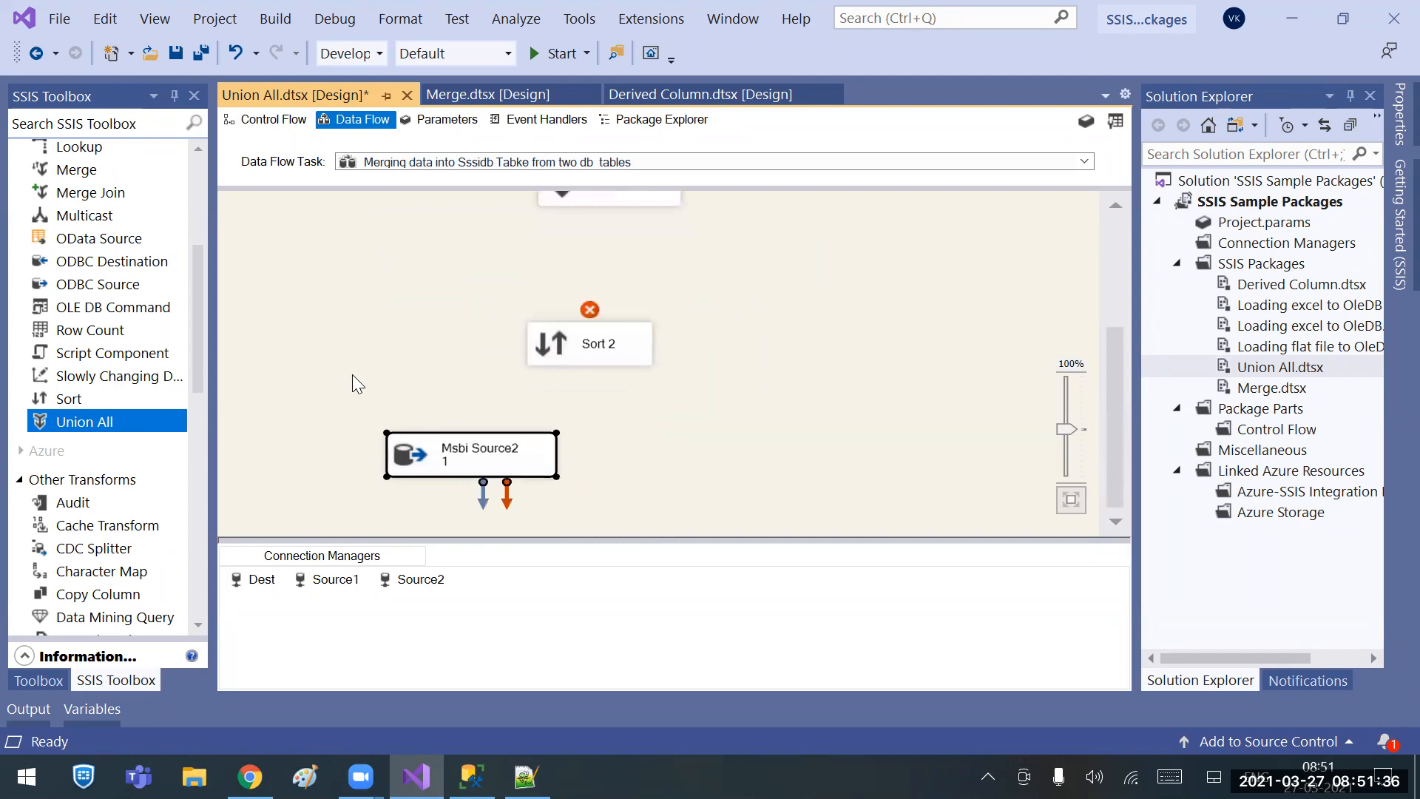
left_click_drag(477, 473, 915, 211)
scroll(916, 212, "up", 1)
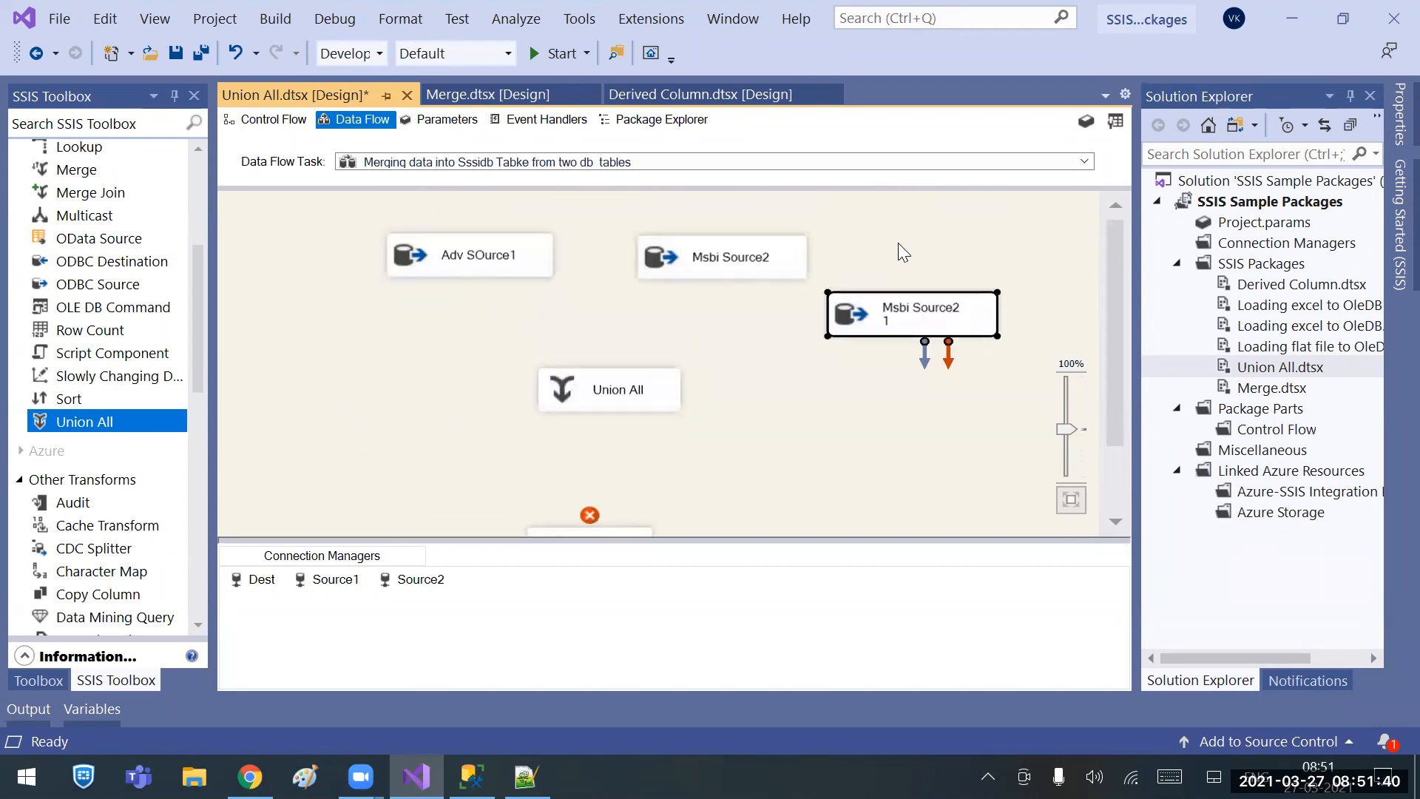
left_click_drag(911, 322, 925, 268)
Connect the outputs of Adv SOurce1, Msbi Source2 and the duplicated Msbi Source2 1 to the Union All transformation.
left_click(551, 268)
left_click_drag(471, 292, 599, 389)
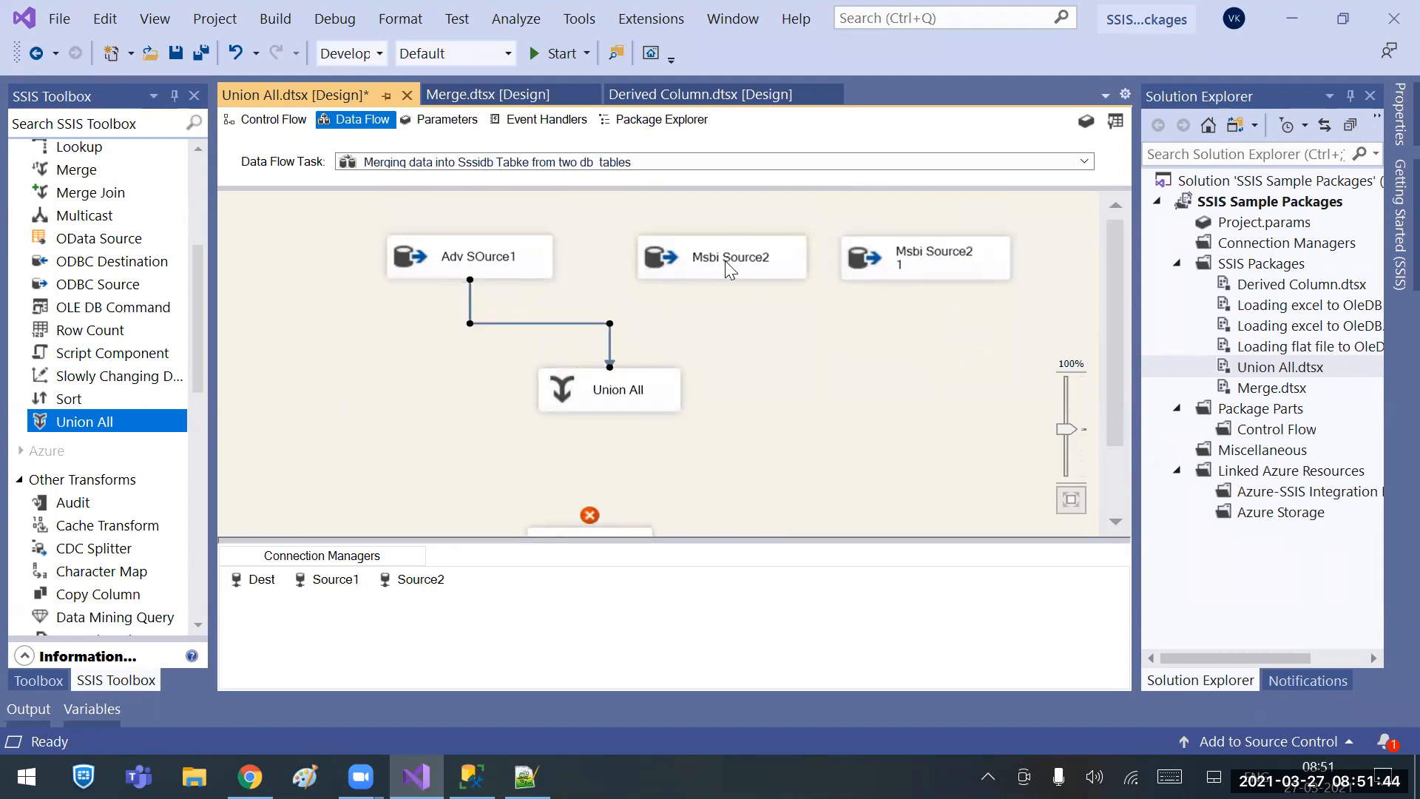
left_click(725, 261)
left_click_drag(732, 309, 655, 390)
left_click(873, 261)
left_click_drag(929, 309, 661, 385)
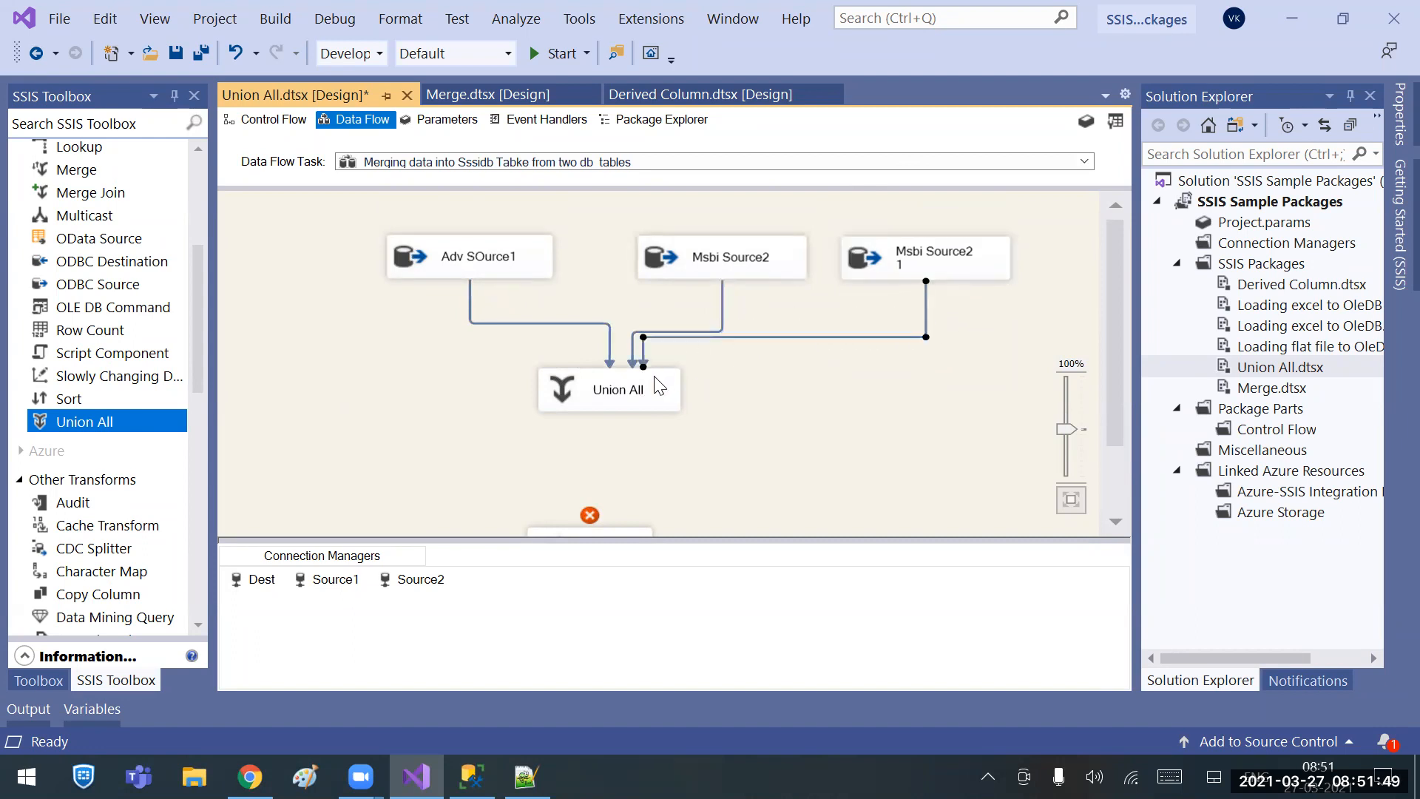
Check the column mappings of all three inputs in the Union All transformation's editor and accept them.
left_click(609, 340)
double_click(583, 392)
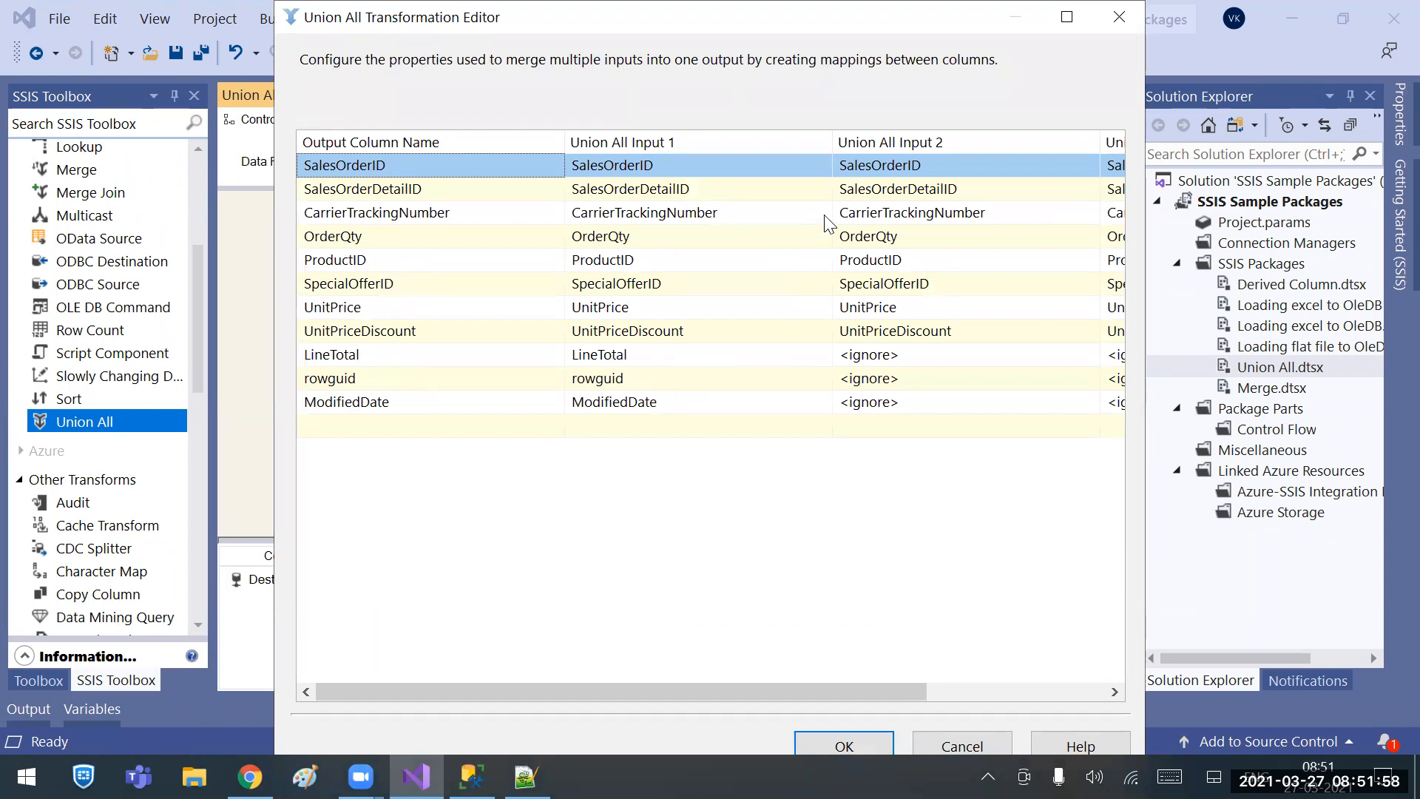
left_click(1012, 690)
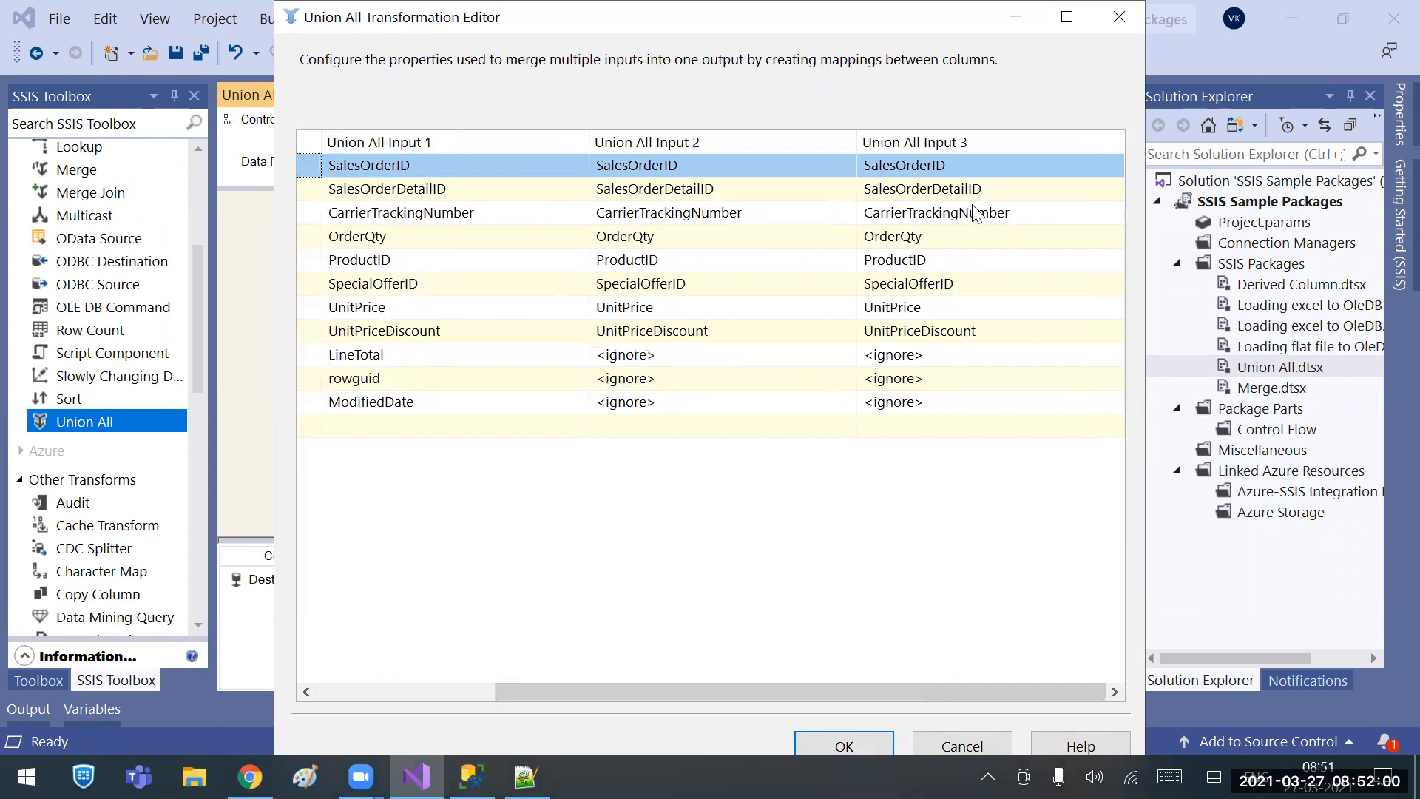
left_click(837, 743)
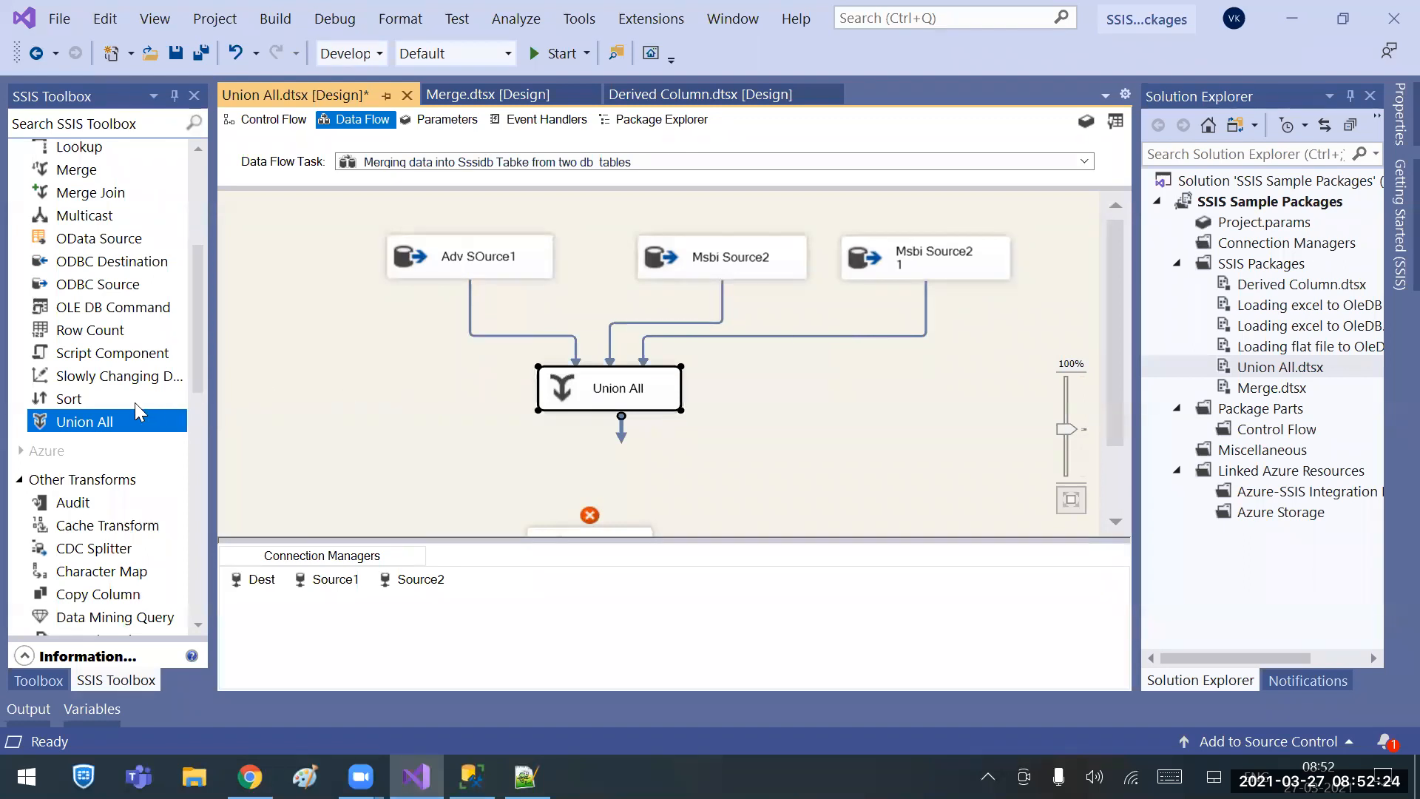
Move the existing Sort 2 transformation directly below Union All and connect the Union All output to it.
left_click(88, 398)
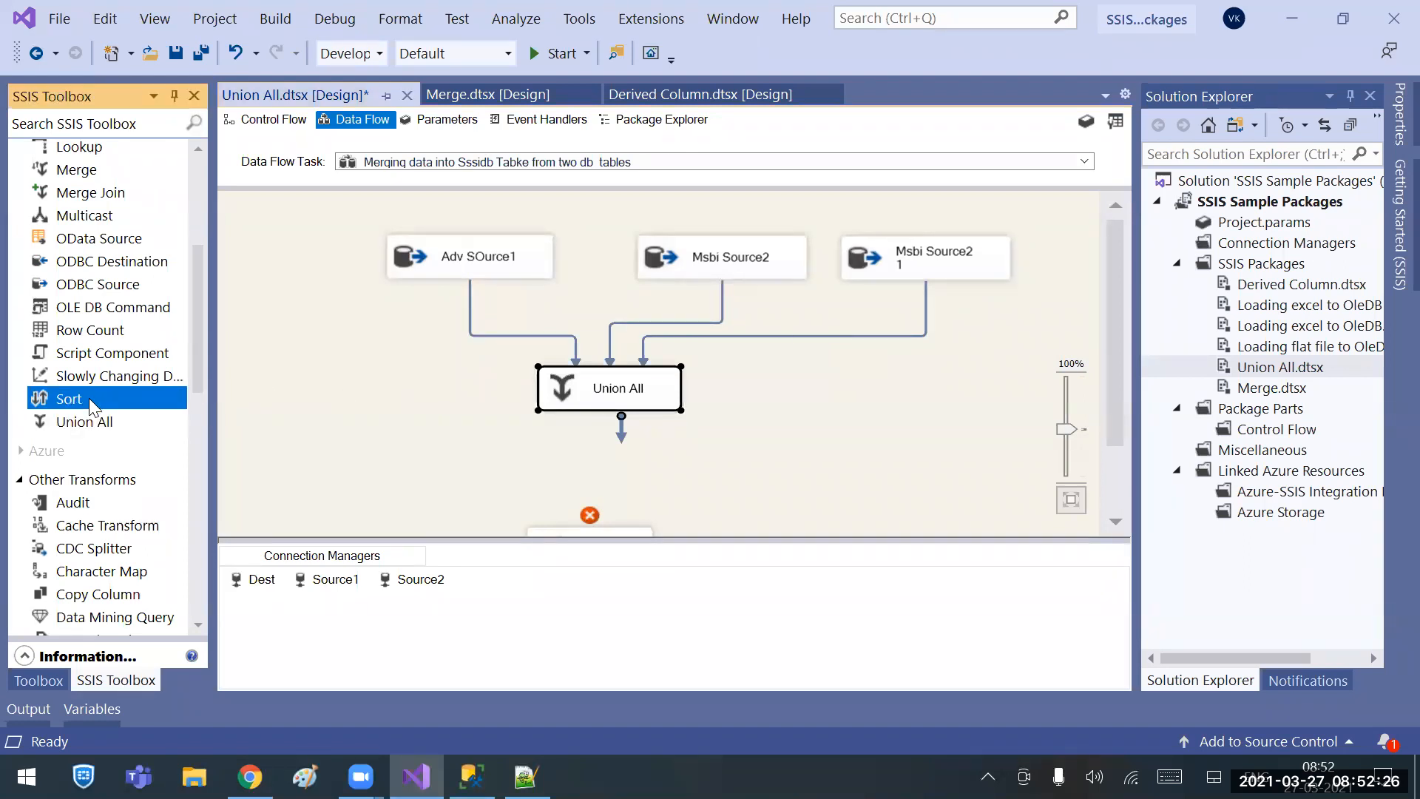
left_click_drag(606, 494, 635, 414)
left_click(606, 390)
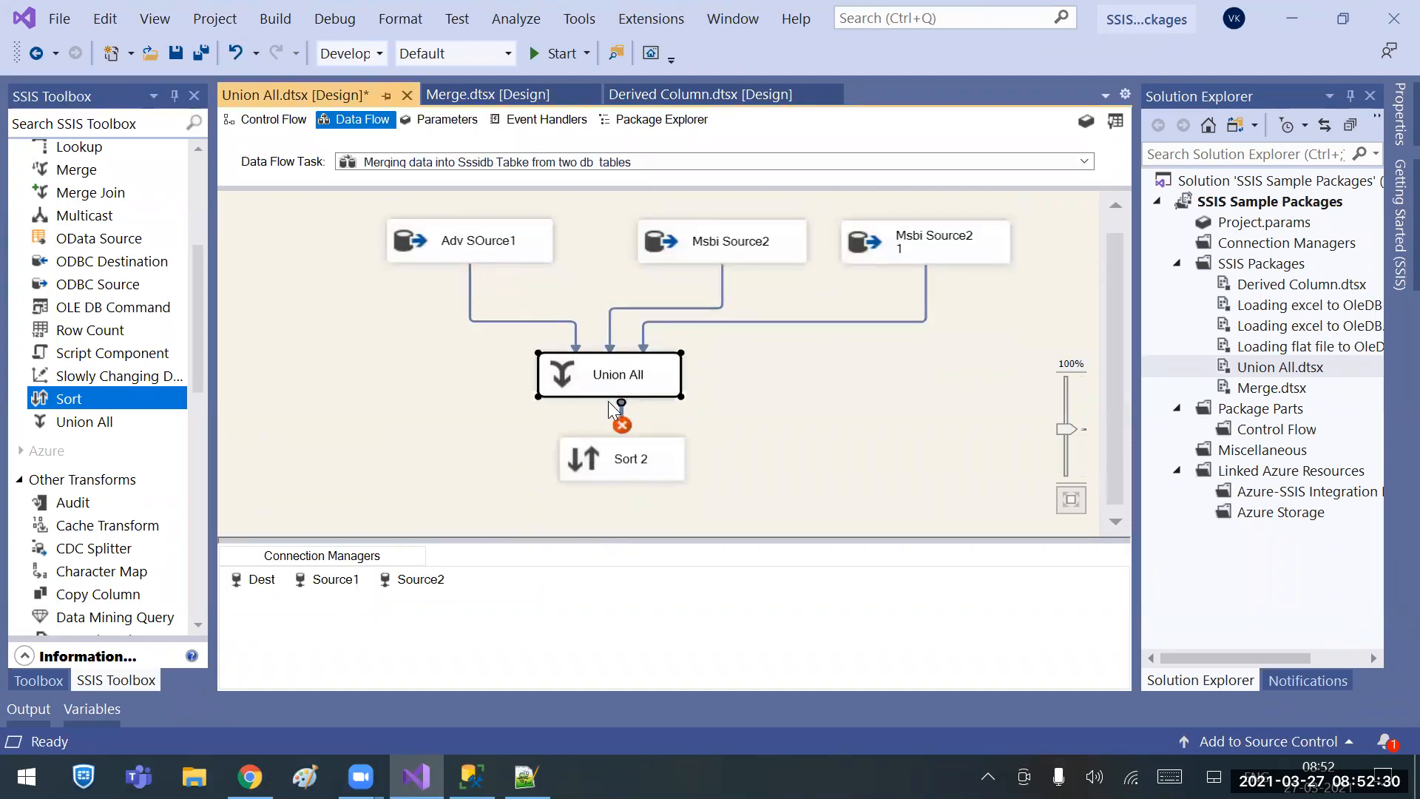
left_click(619, 416)
left_click(626, 381)
left_click_drag(627, 413, 623, 462)
Remove SalesOrderDetailID from Sort 2's sort columns, keeping only SalesOrderID ascending.
double_click(623, 462)
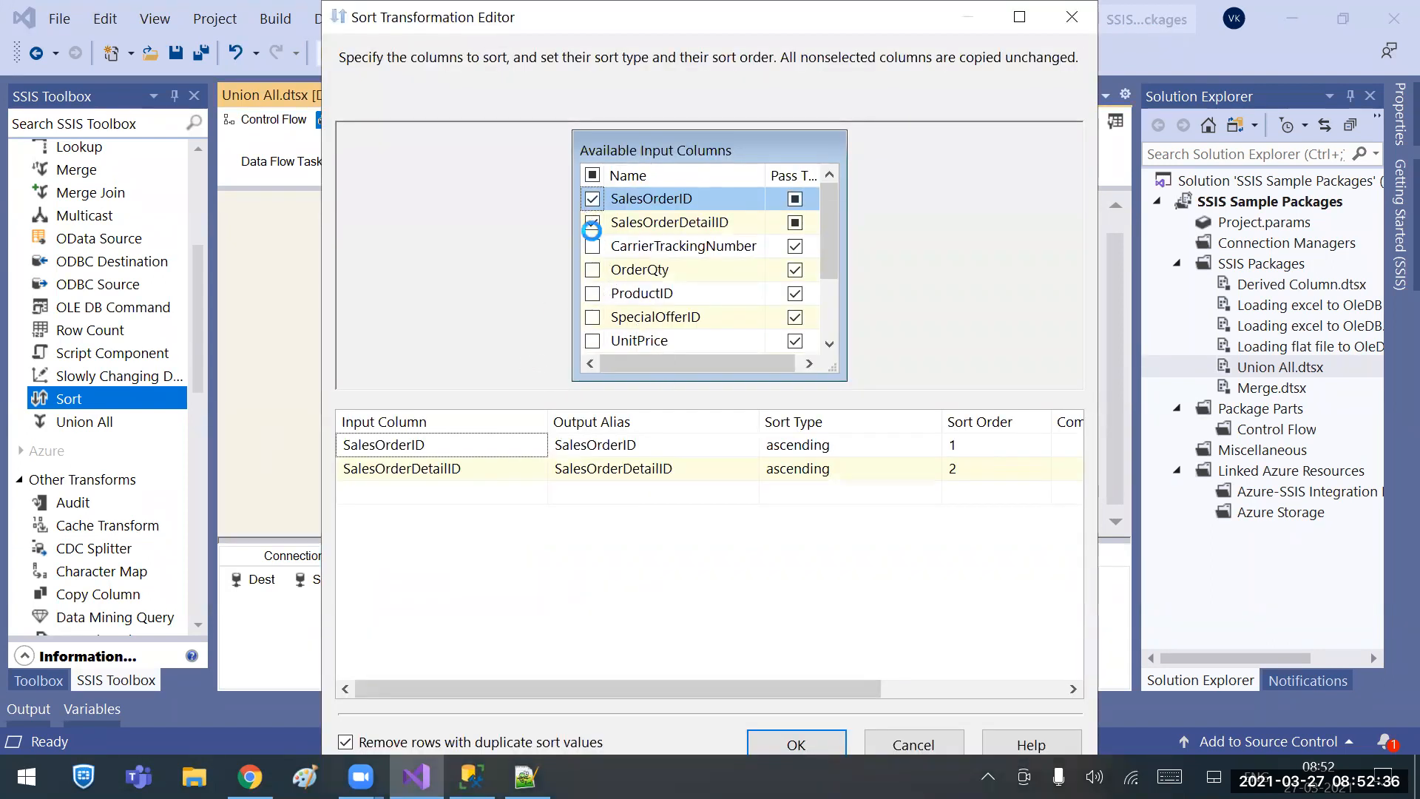
left_click(592, 222)
left_click(778, 740)
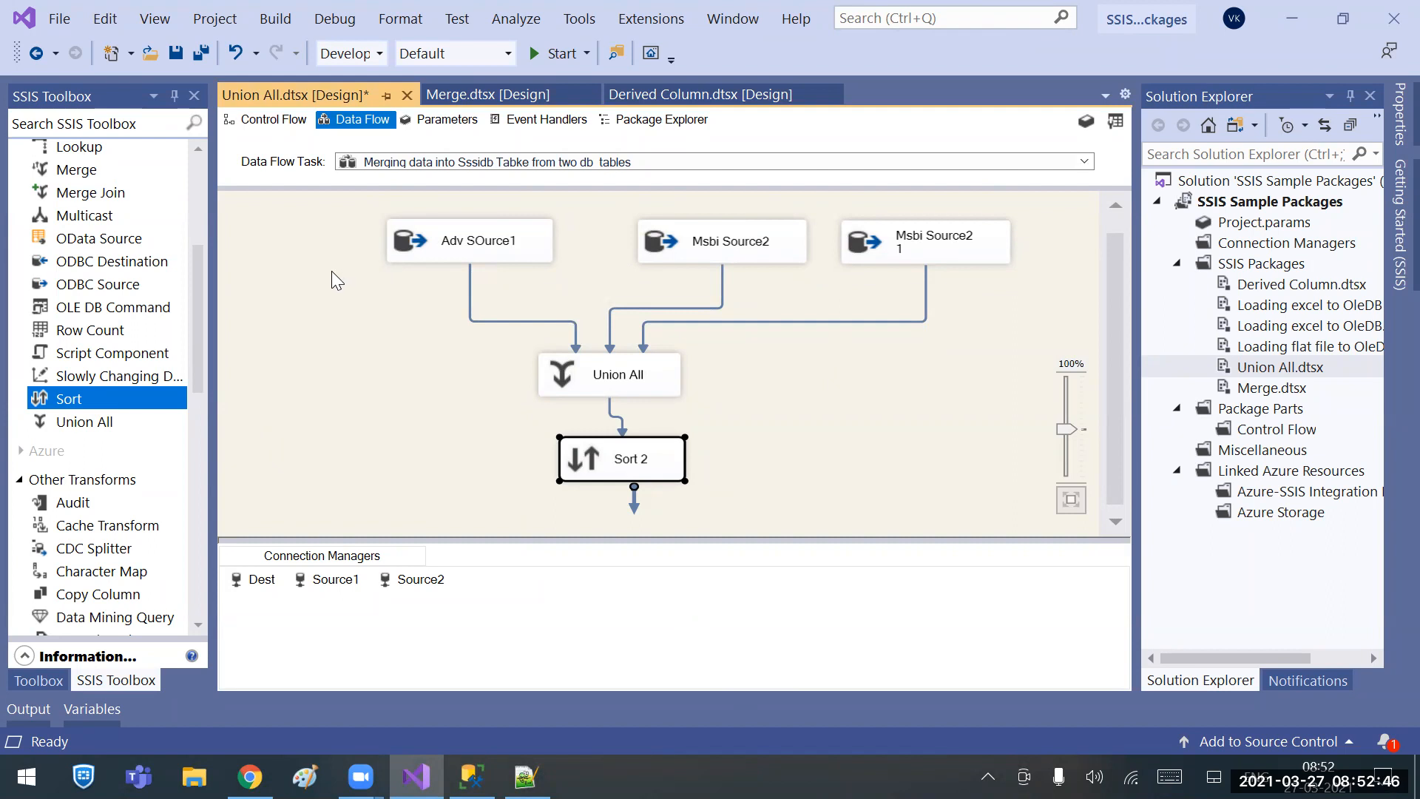
left_click(453, 248)
left_click(708, 248)
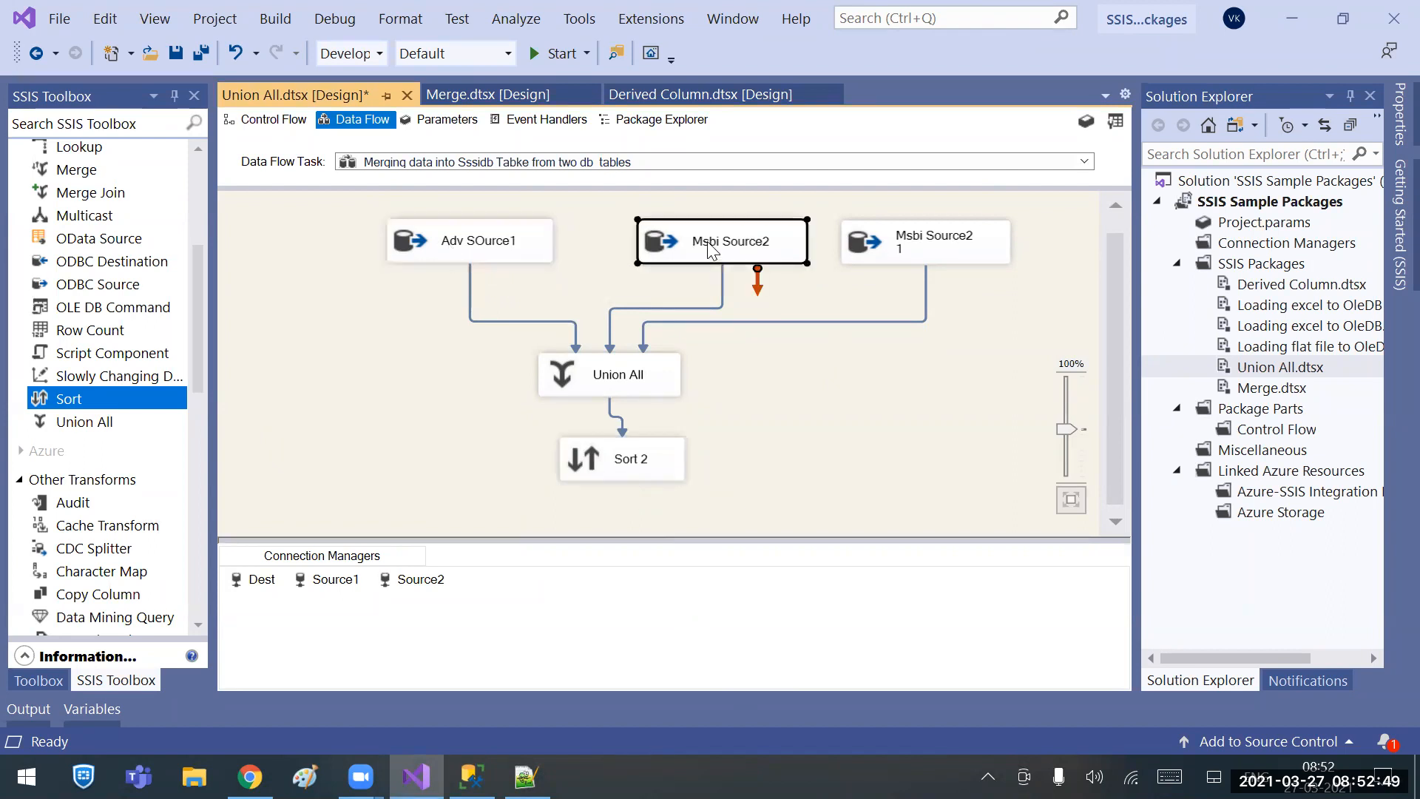
left_click(915, 231)
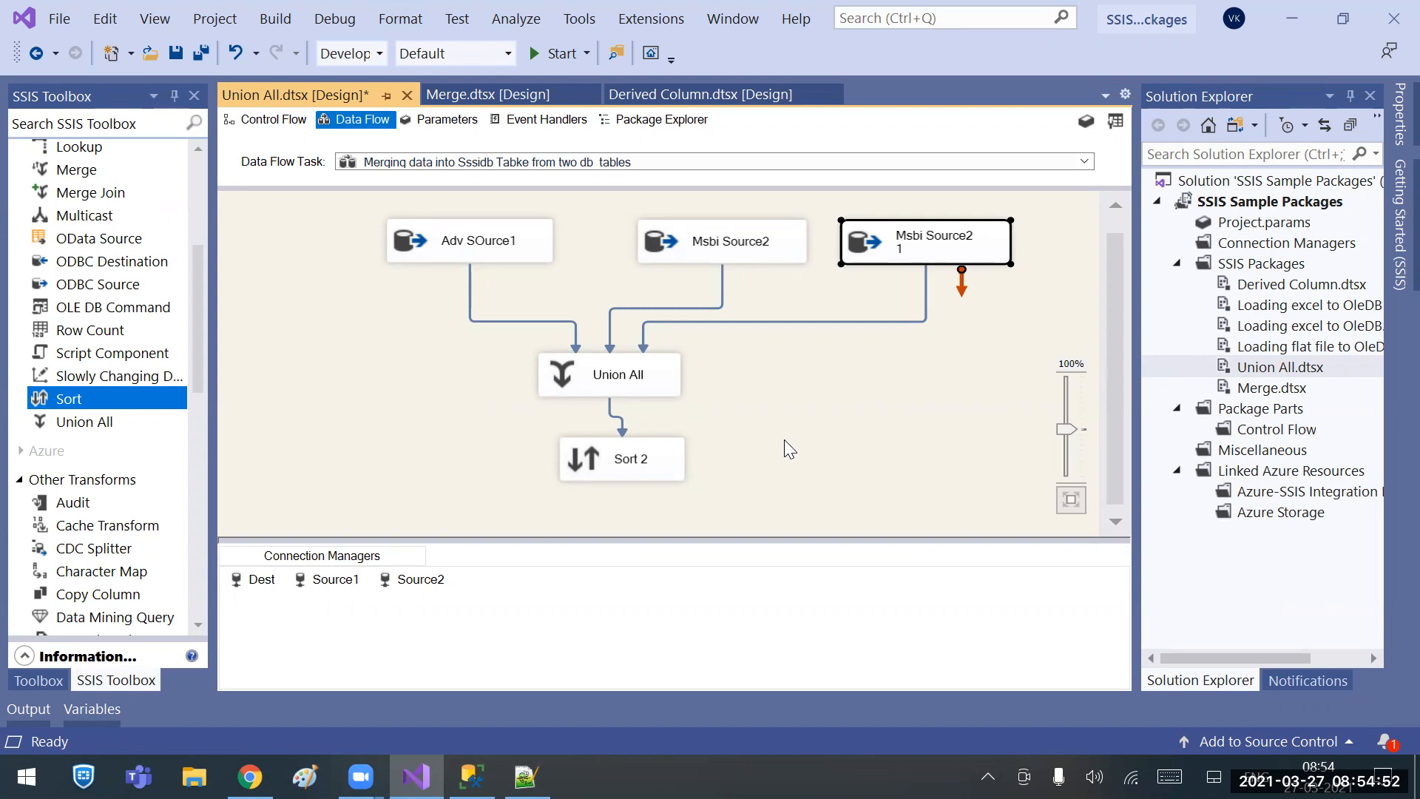
Turn off removal of rows with duplicate sort values in the Sort 2 transformation.
left_click(636, 479)
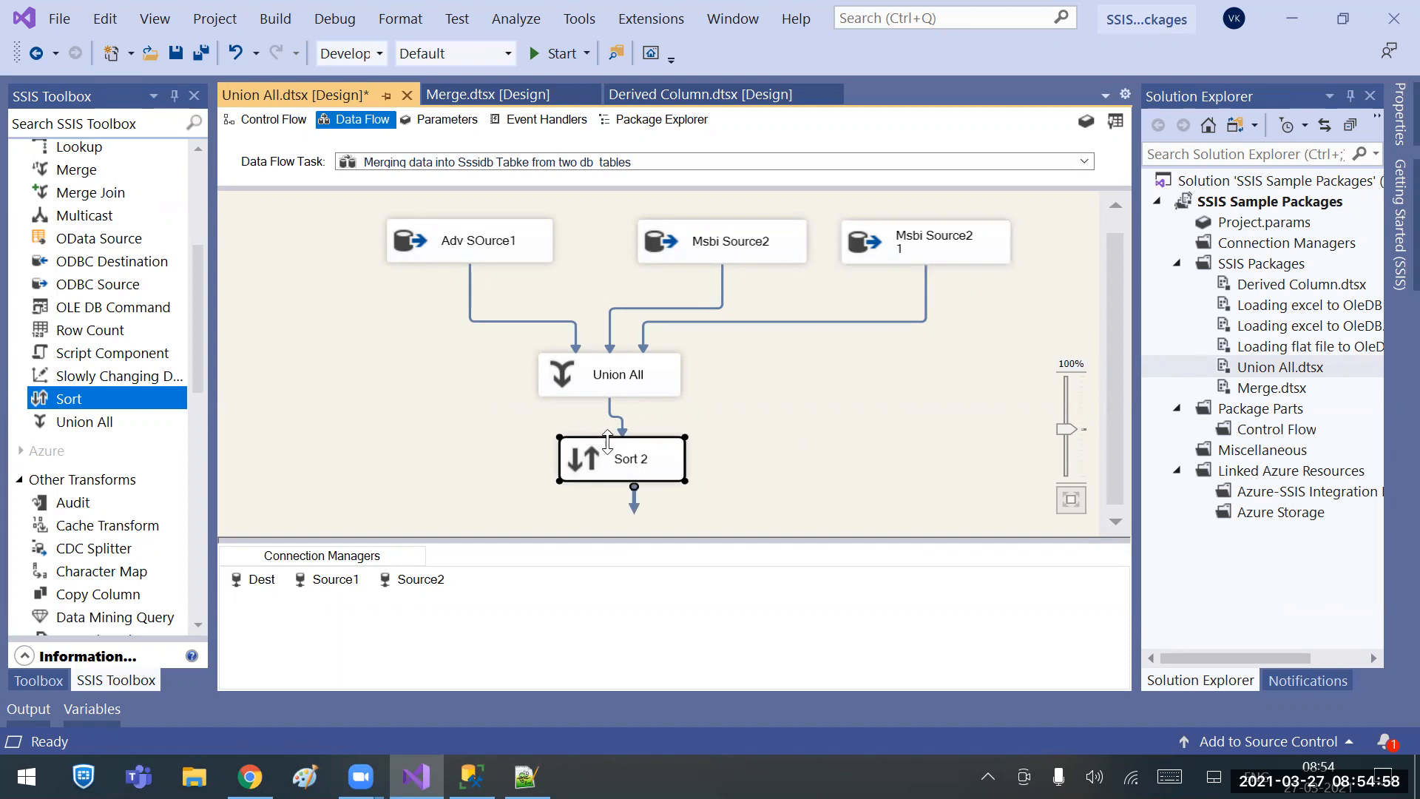
double_click(608, 462)
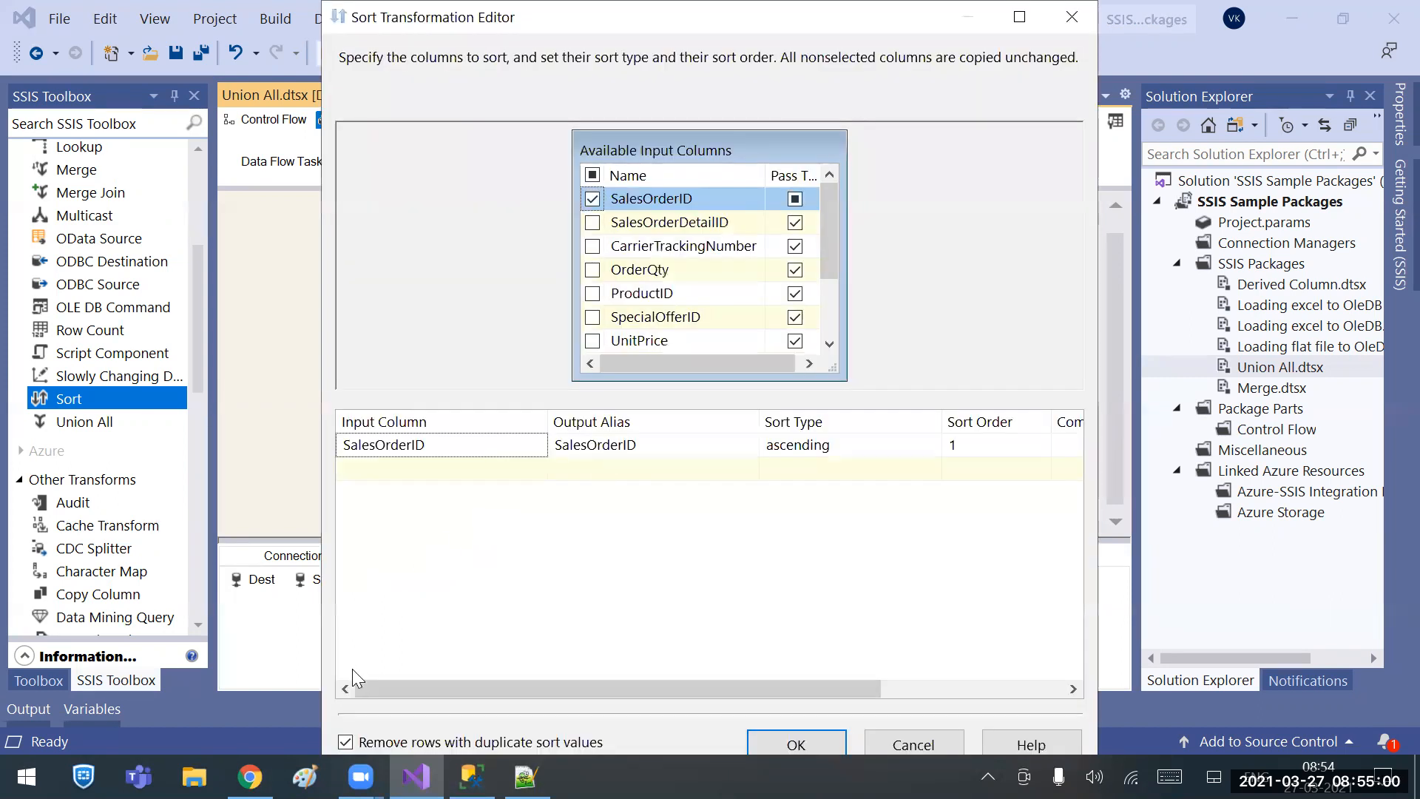
left_click(447, 743)
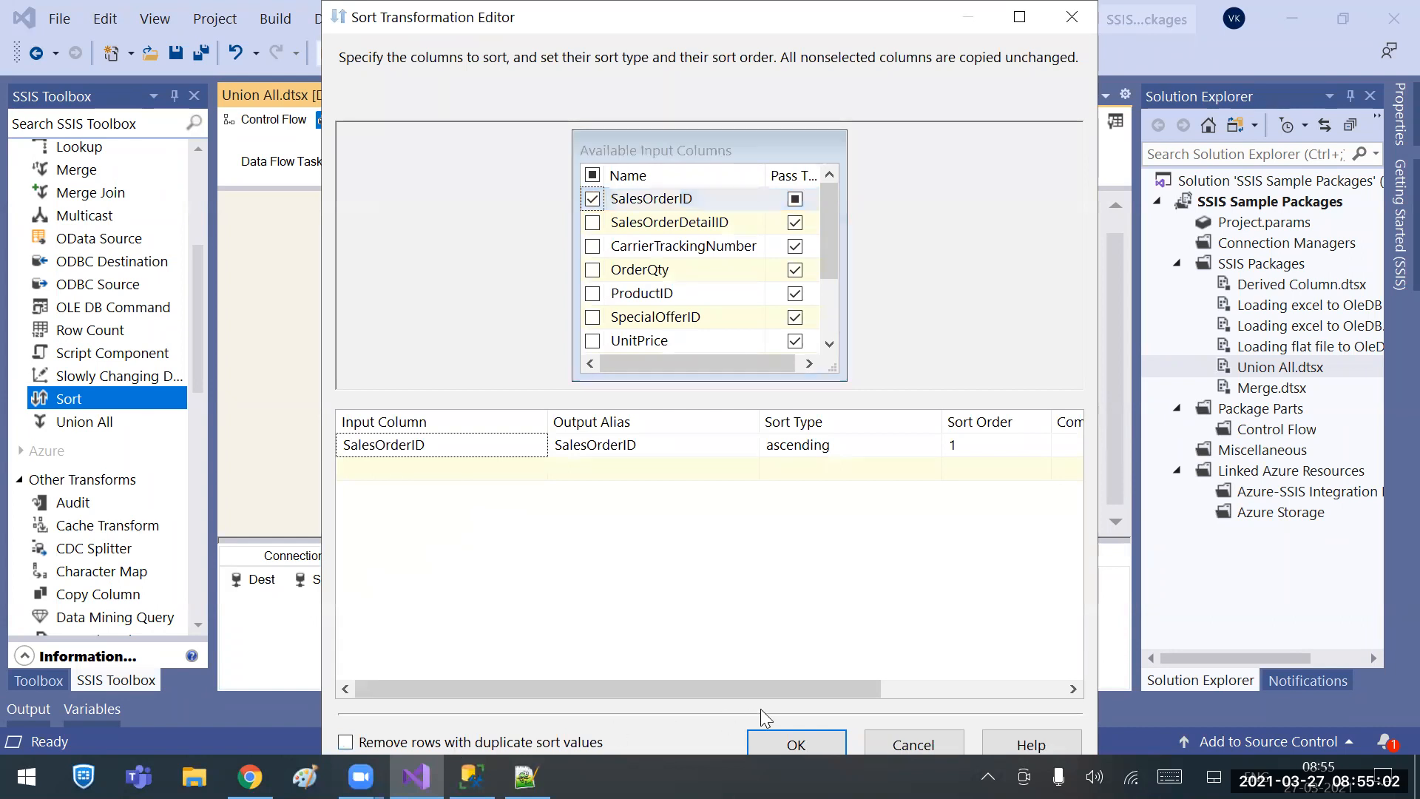
left_click(794, 745)
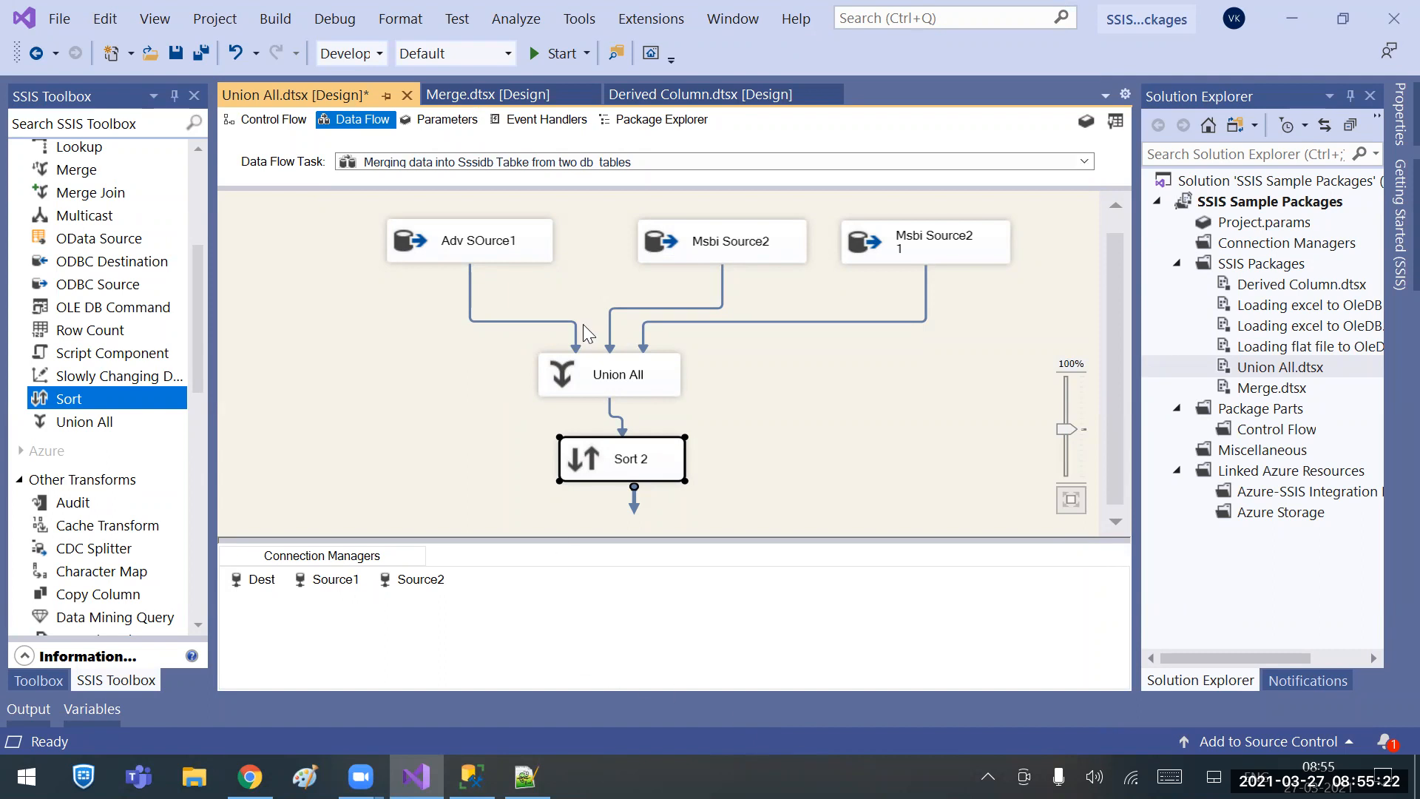
left_click_drag(197, 358, 197, 309)
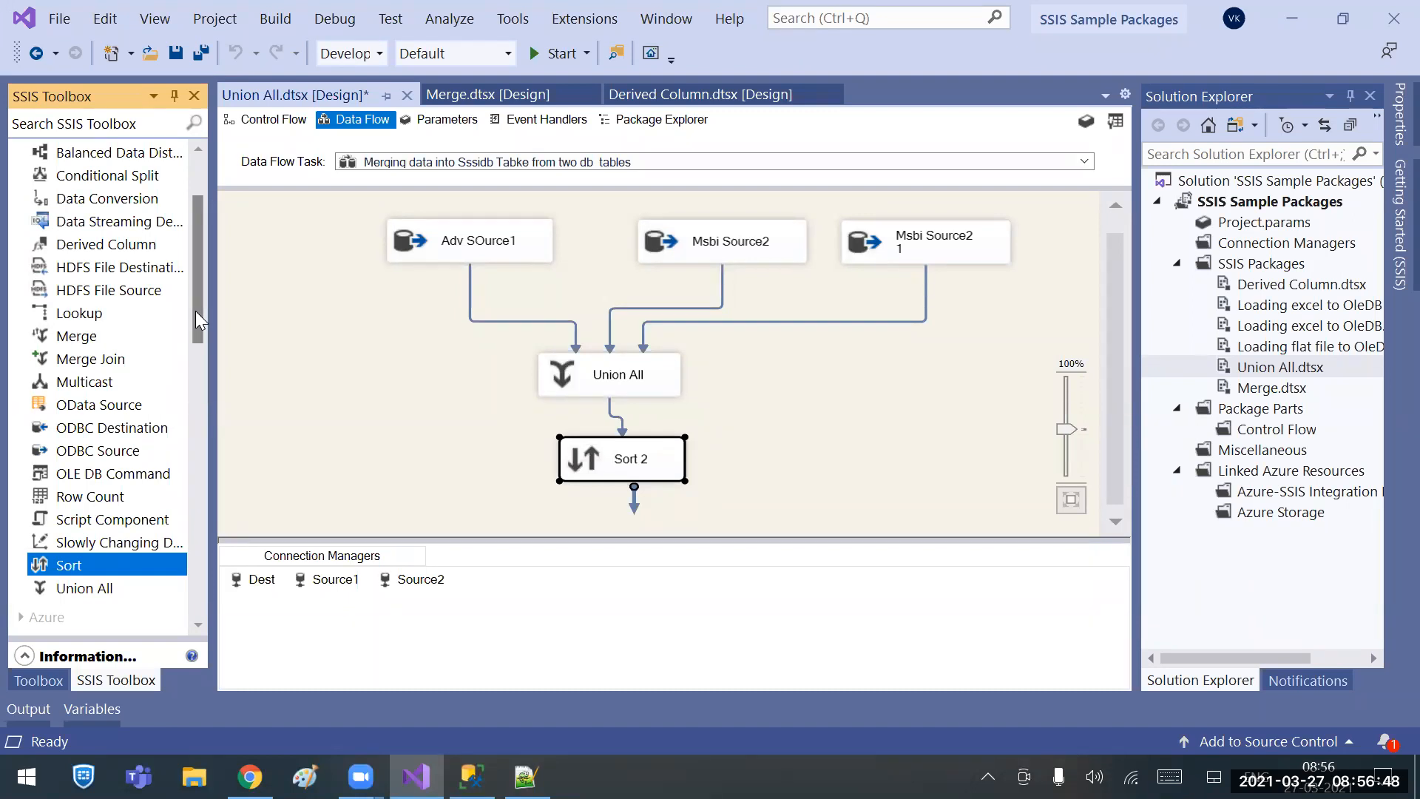
right_click(448, 250)
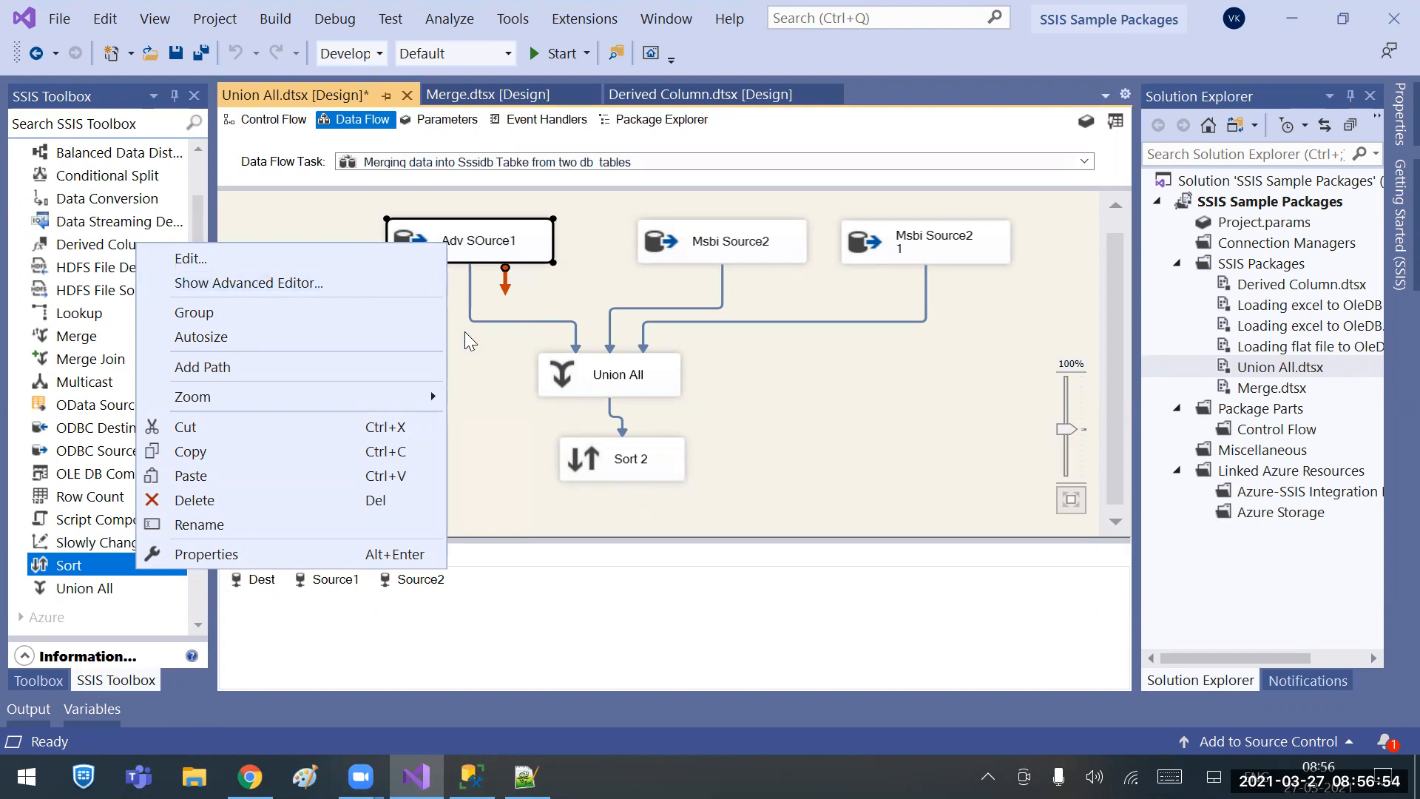
left_click(528, 417)
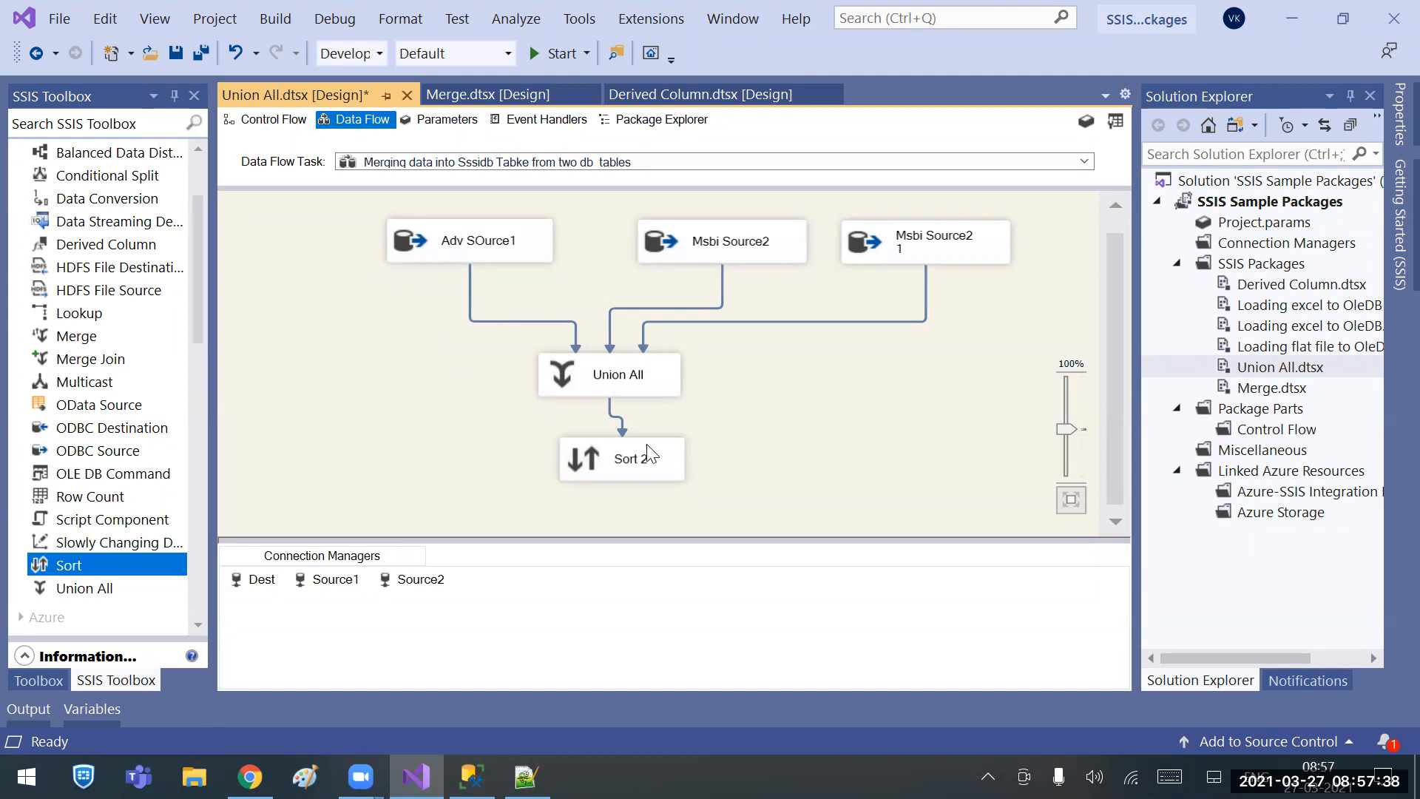
left_click(628, 466)
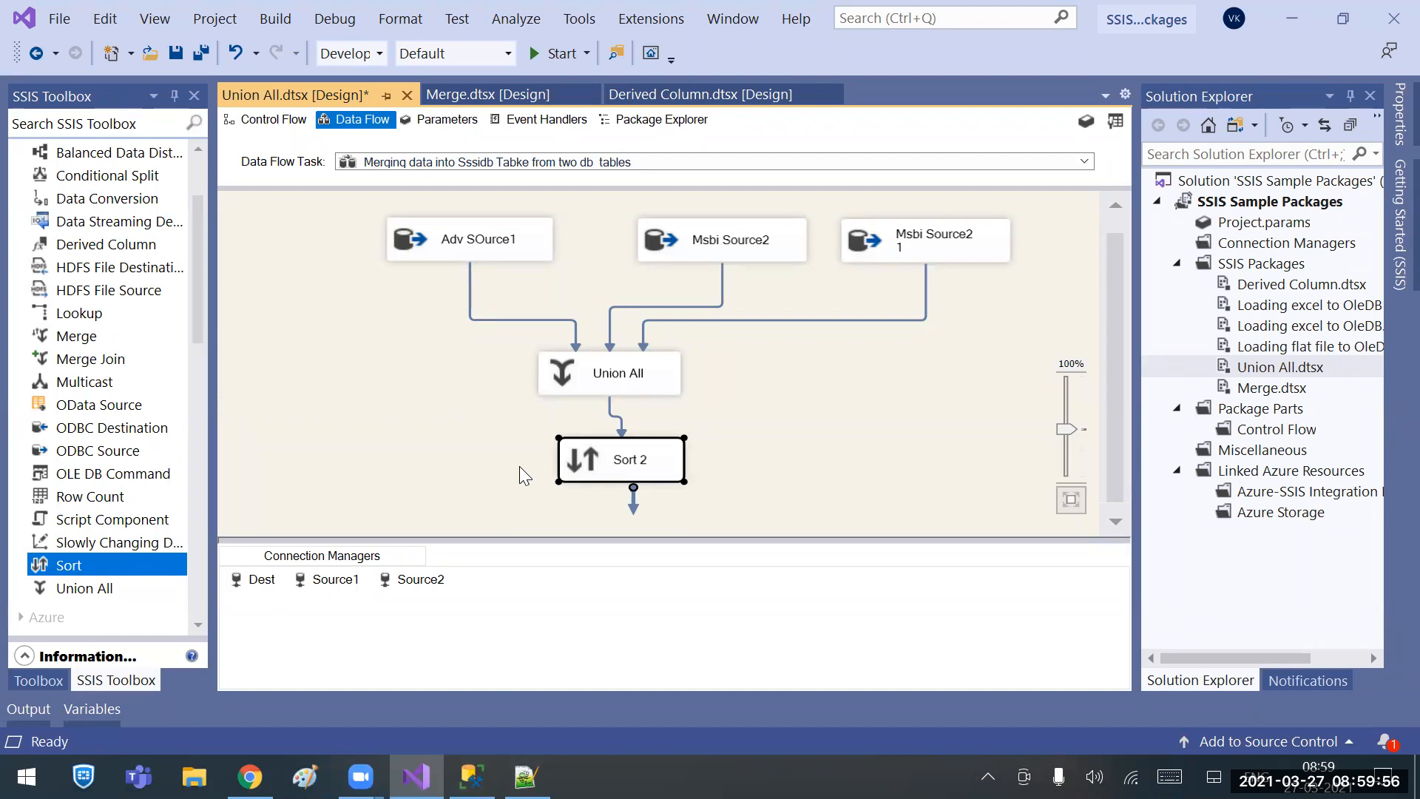
left_click(192, 183)
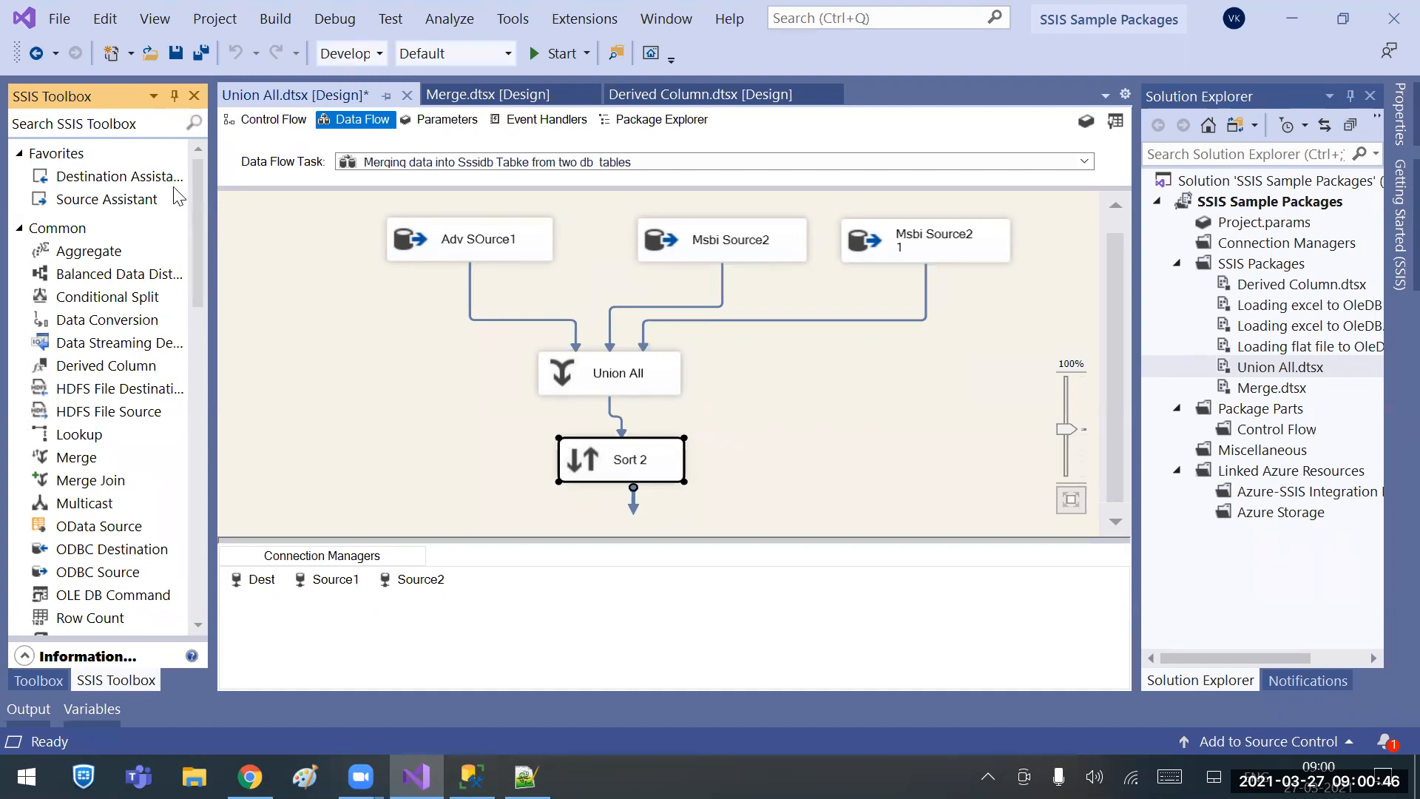
left_click(486, 244)
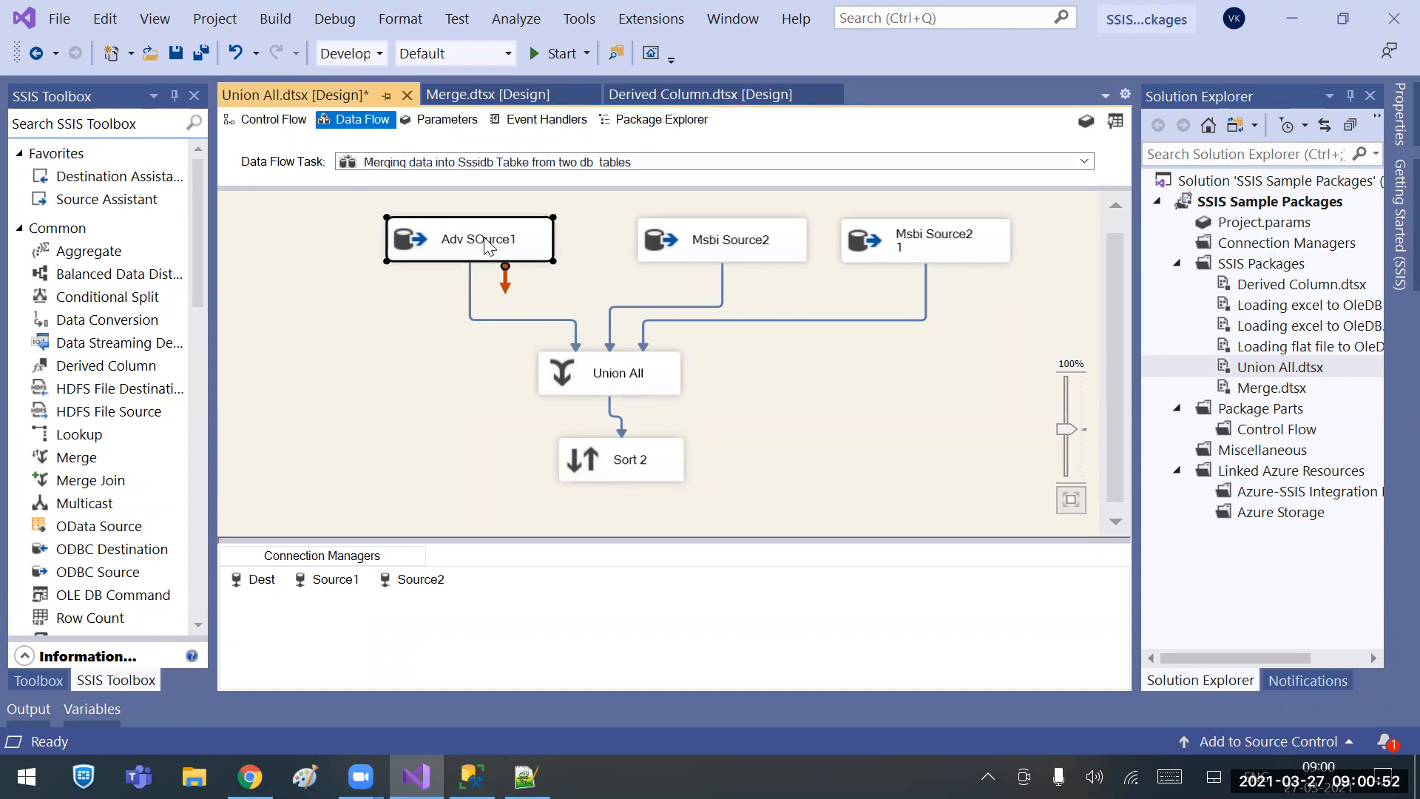
left_click(196, 373)
left_click(266, 119)
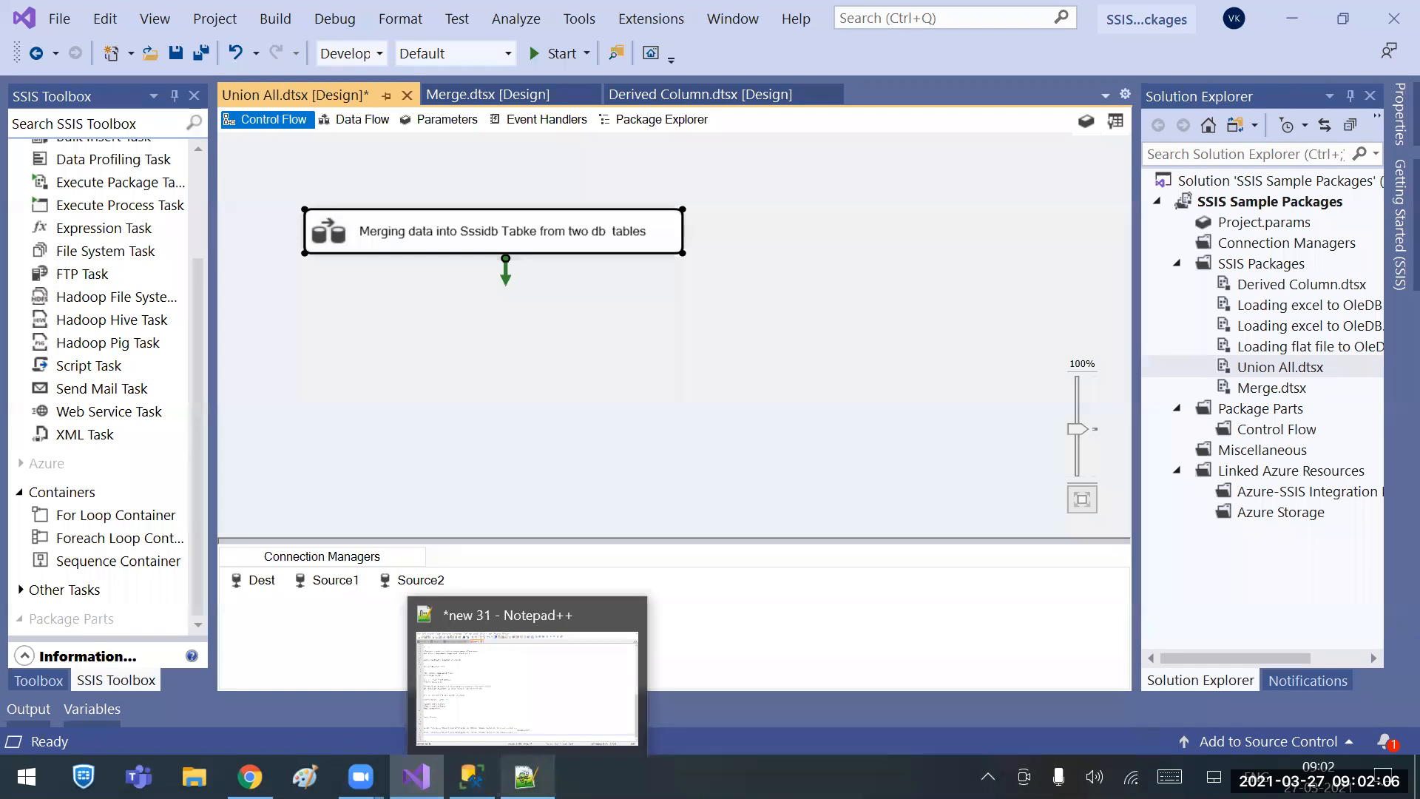
Switch to Notepad++ and add three new lines after the final "db" line of the new 31 notes.
left_click(525, 776)
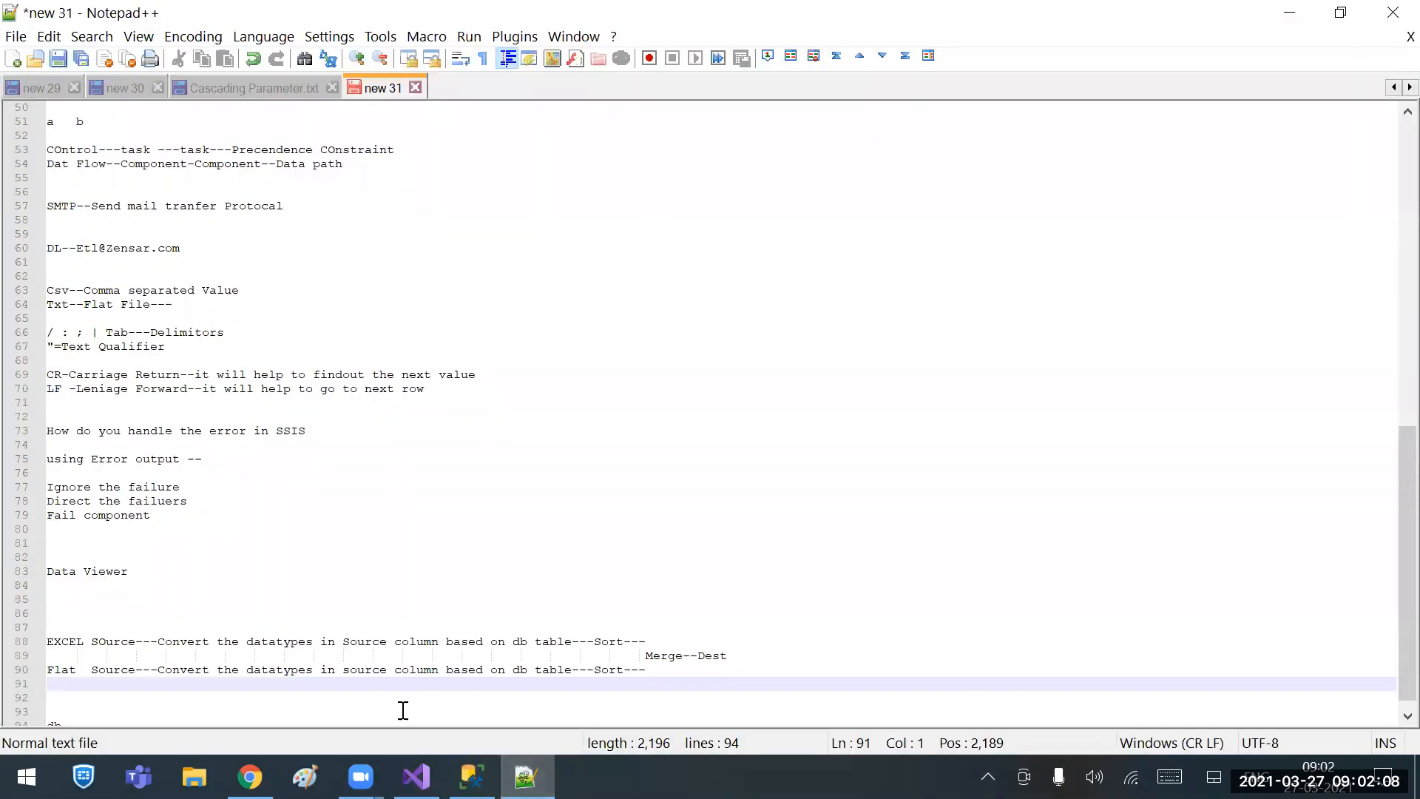
scroll(358, 691, "down", 1)
left_click(337, 709)
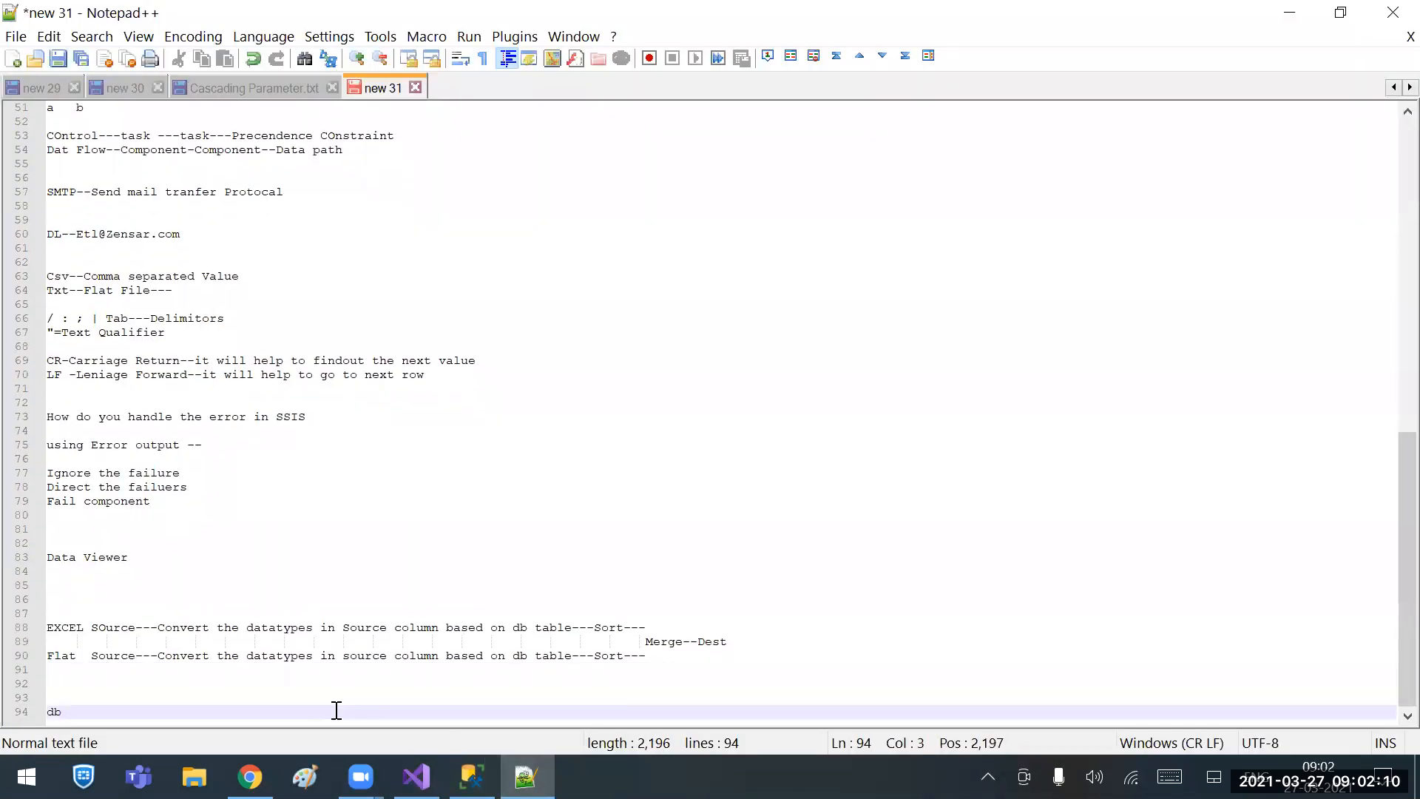
key("Return")
key("Return")
key("Return")
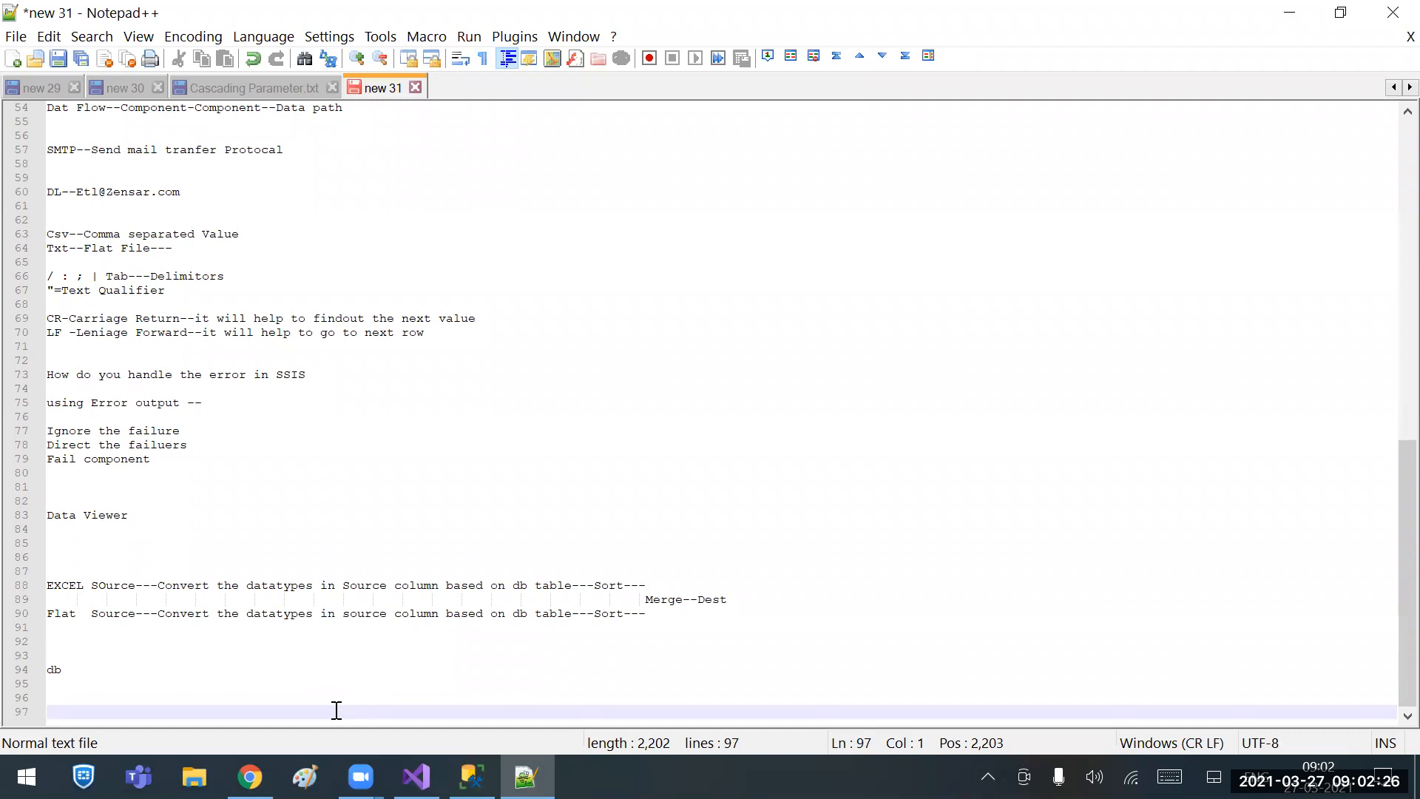
Open Excel with a blank workbook.
key("super")
type("exc")
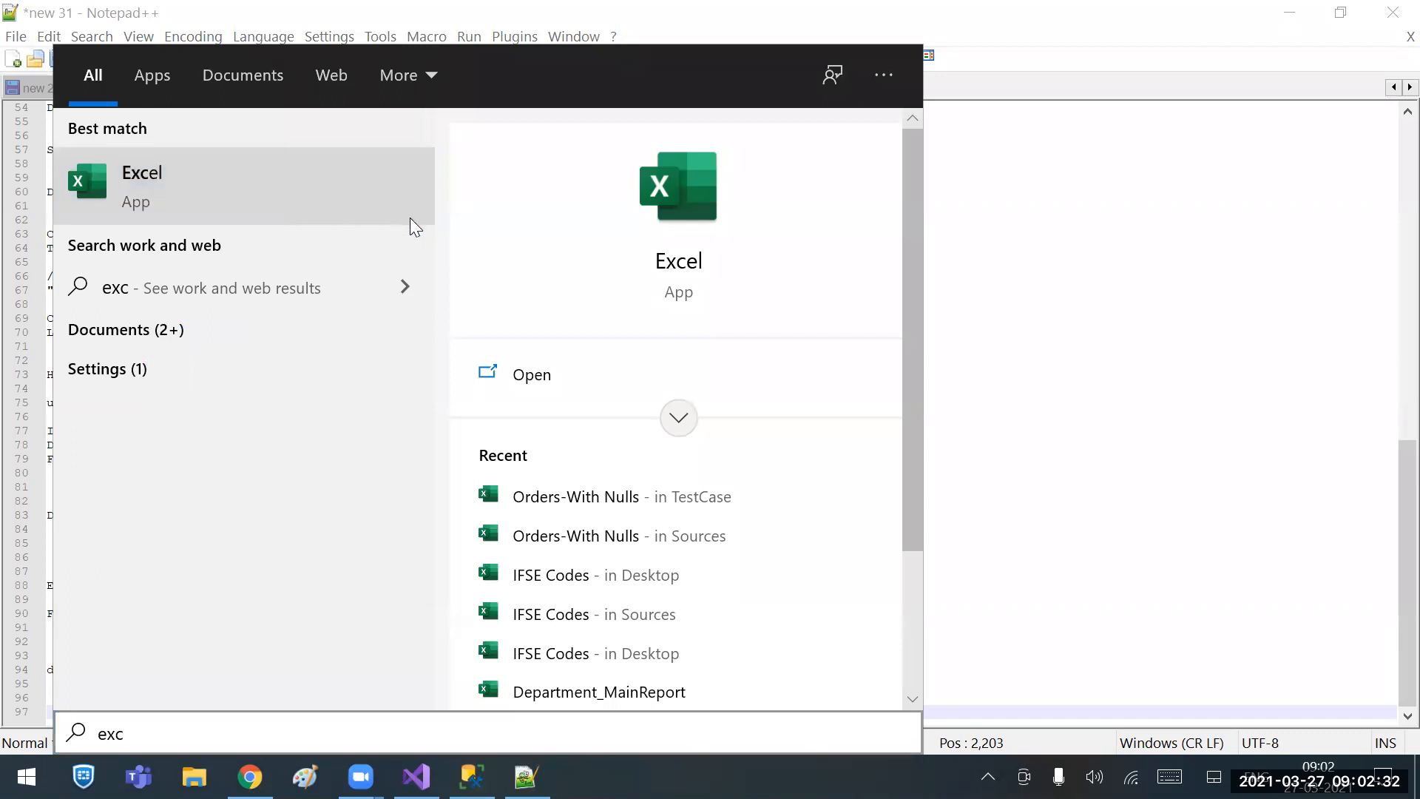
left_click(332, 186)
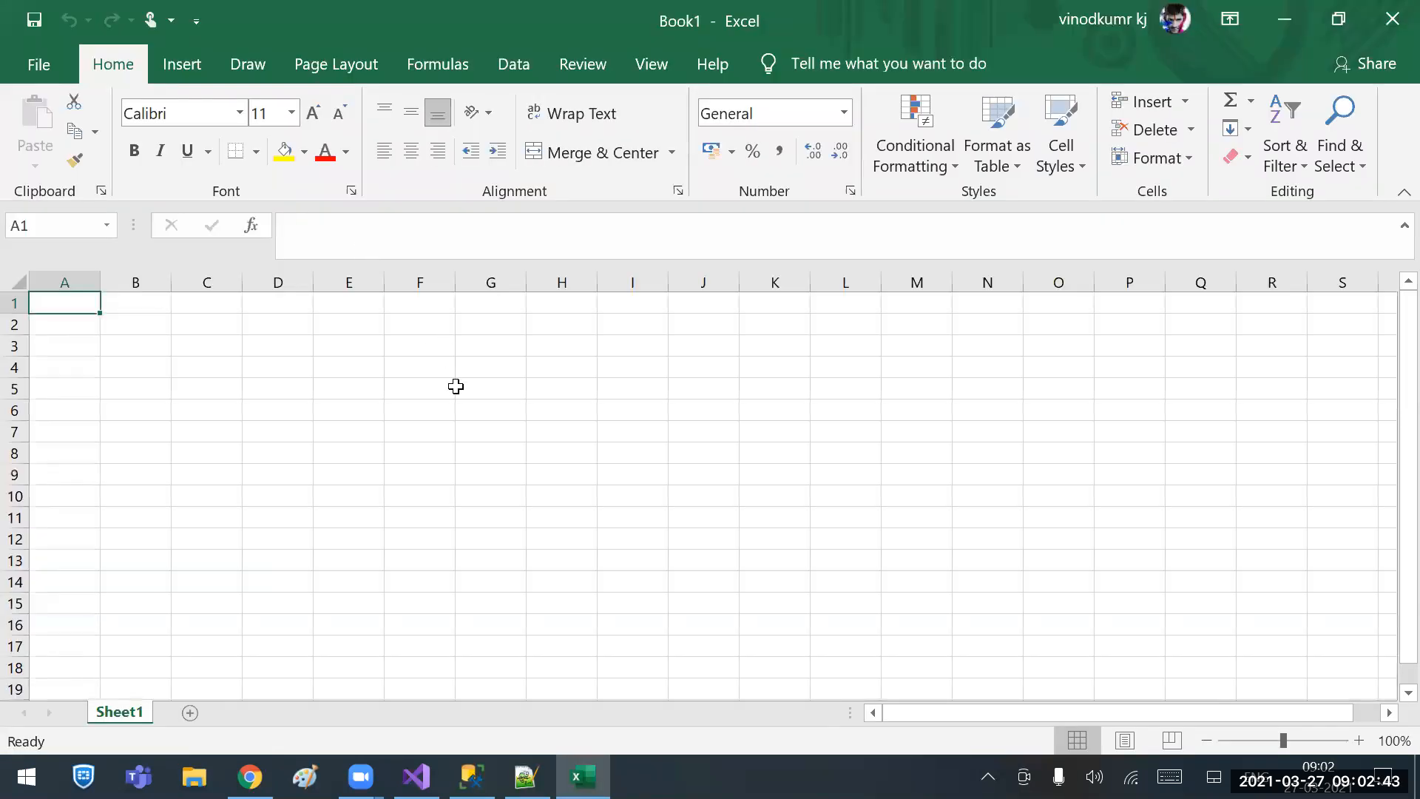
left_click(470, 386)
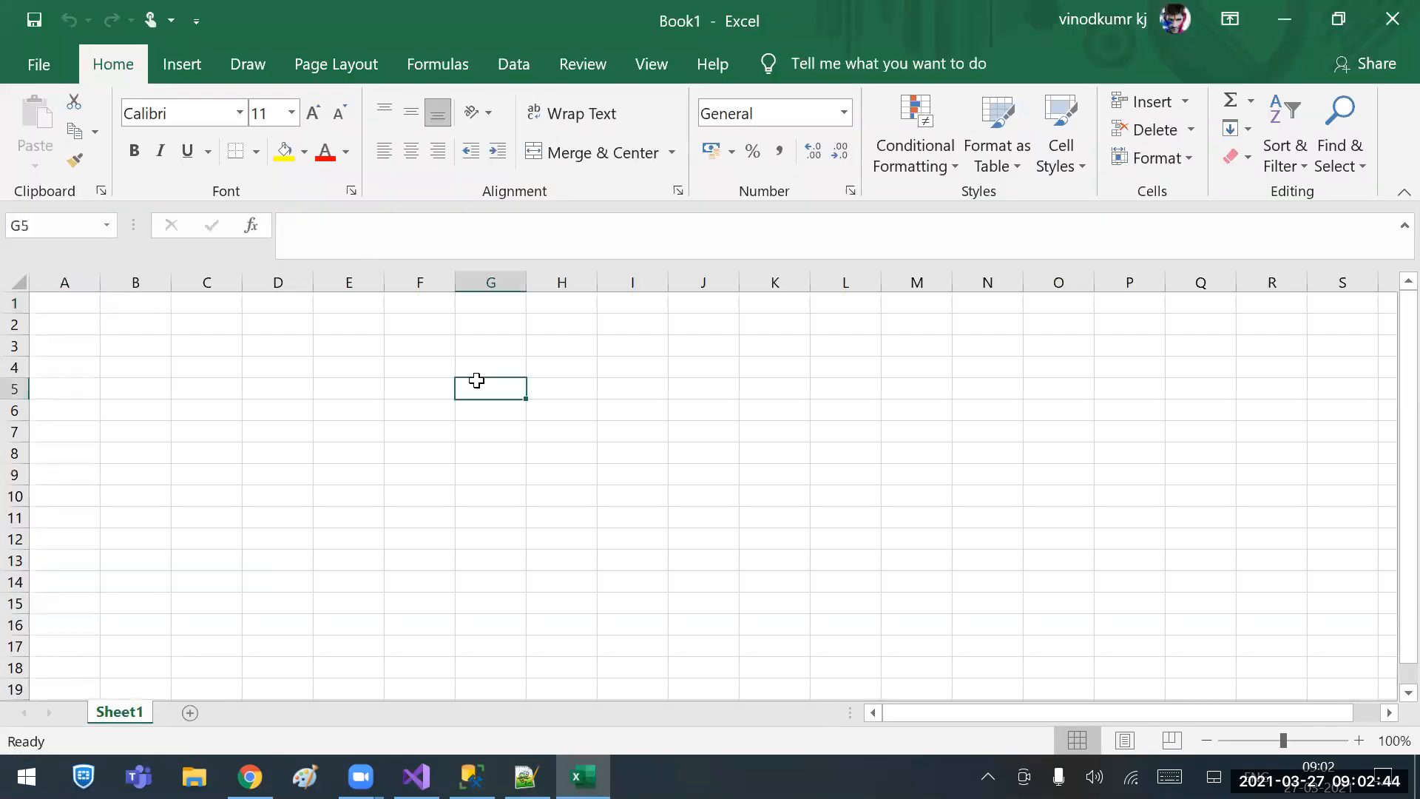
type("1")
key("Return")
type("2")
key("Return")
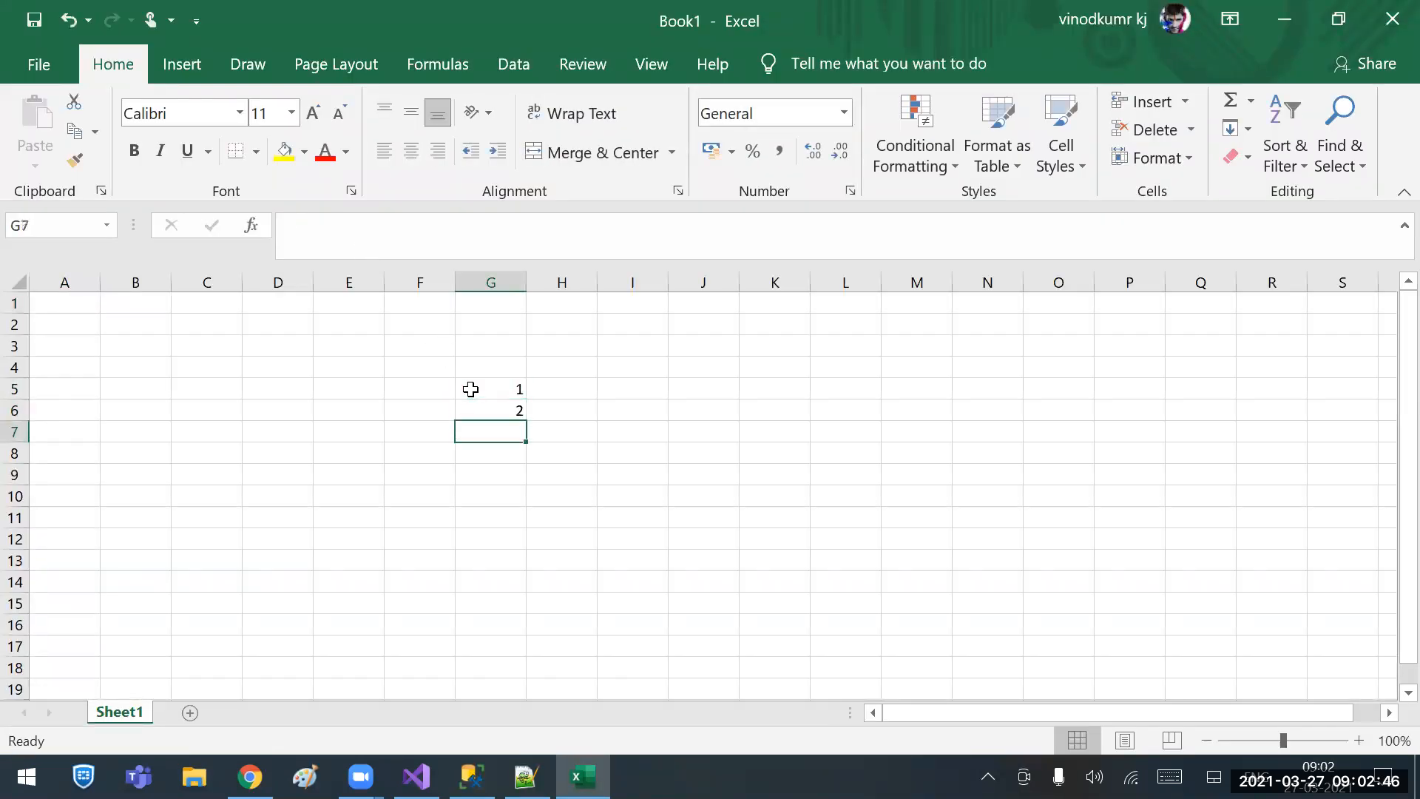
type("3")
key("Return")
type("4")
key("Return")
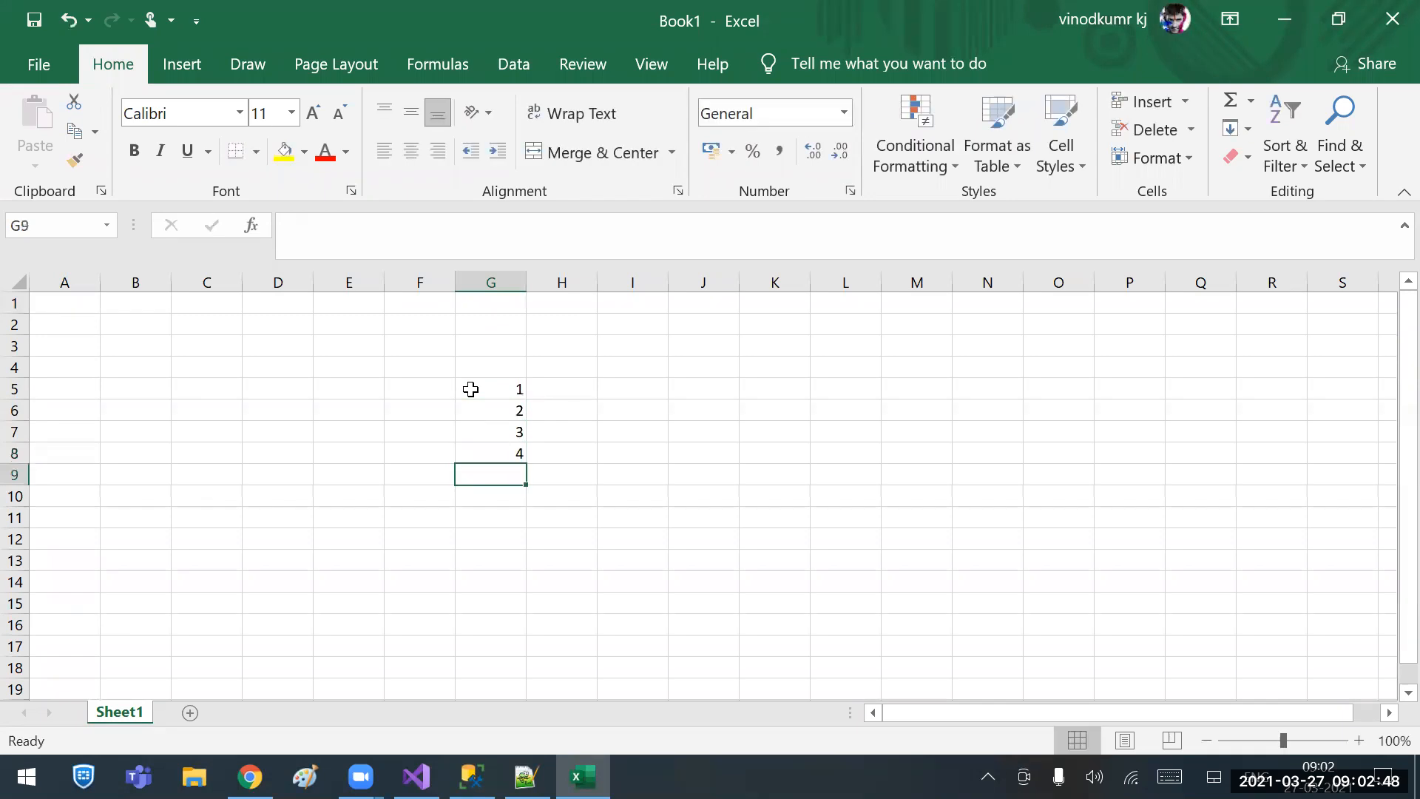
type("4")
key("Return")
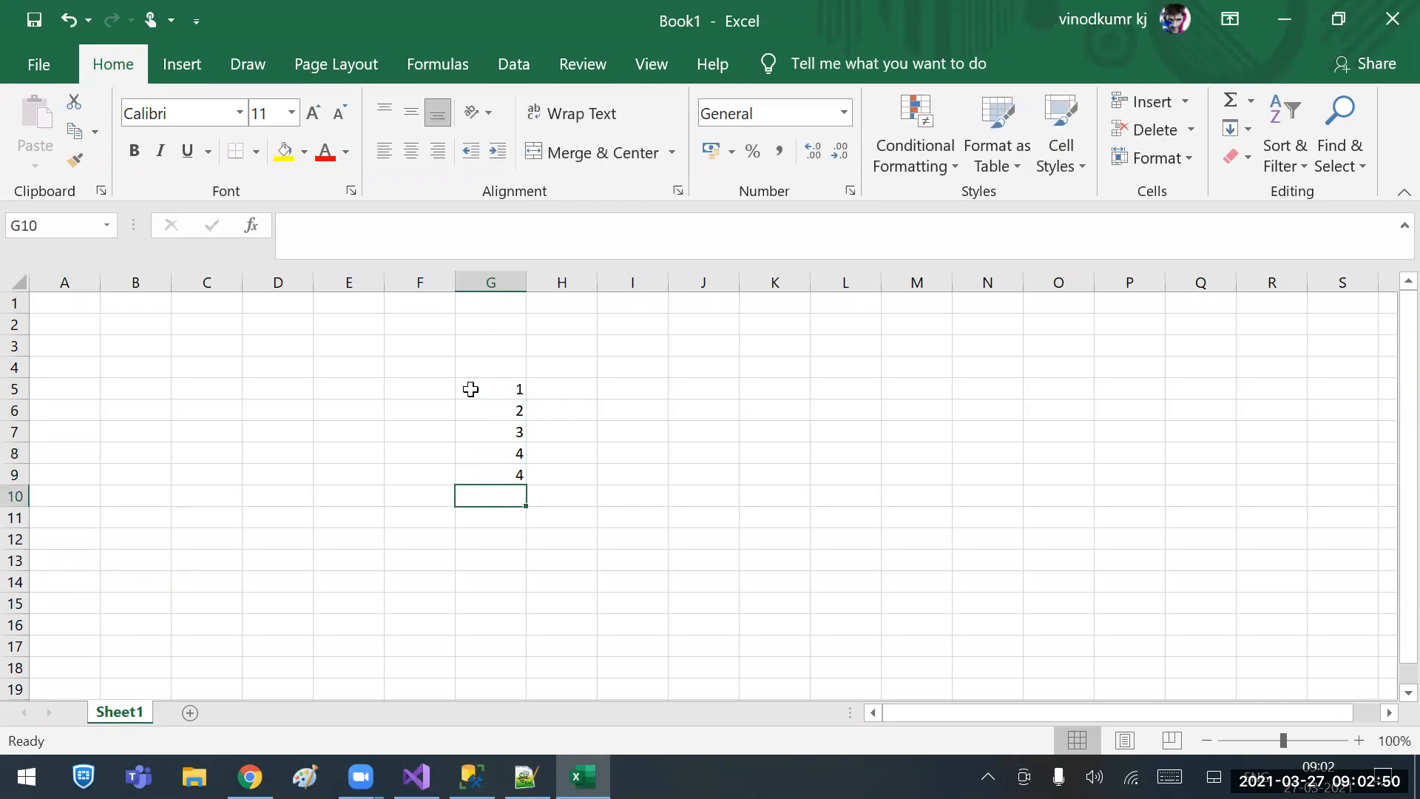
key("Up")
key("Up")
key("Up")
key("Up")
key("Up")
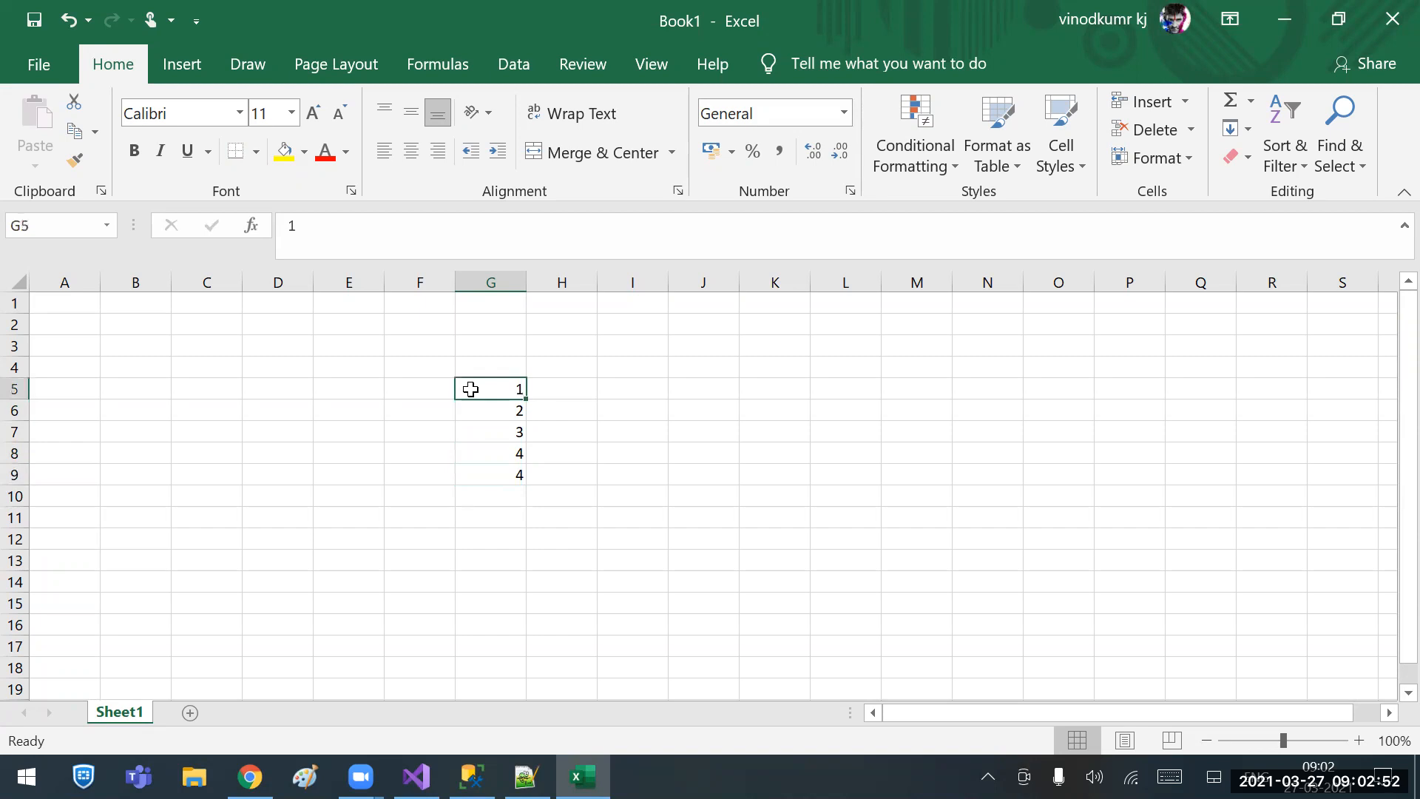
key("shift+Down")
key("shift+Down")
key("shift+Down")
key("shift+Down")
key("shift+Down")
key("Delete")
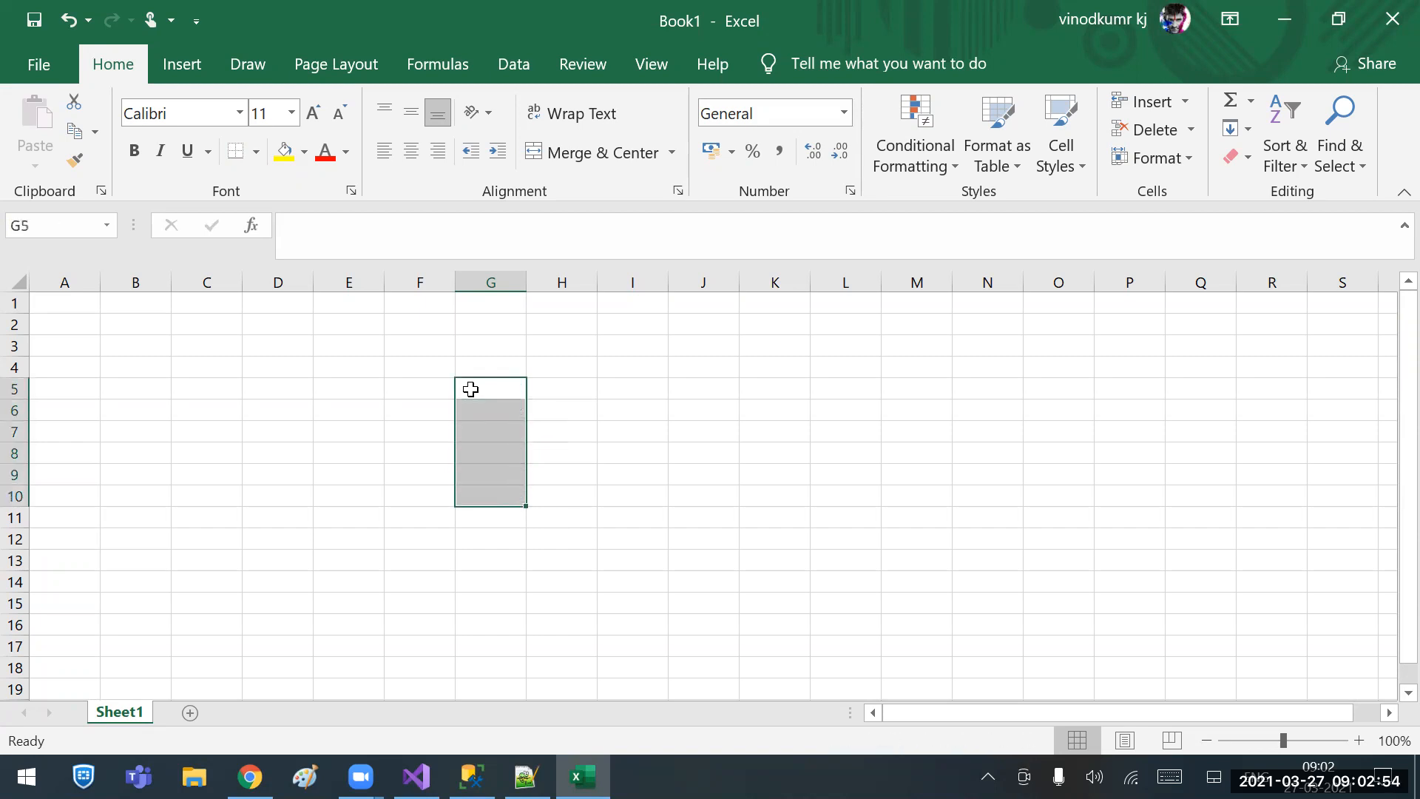
Enter the sample values sfd, frwe, ewr, er, wer, 312, 3, 4 and 2 down column G from G5 to G13.
key("Down")
key("Up")
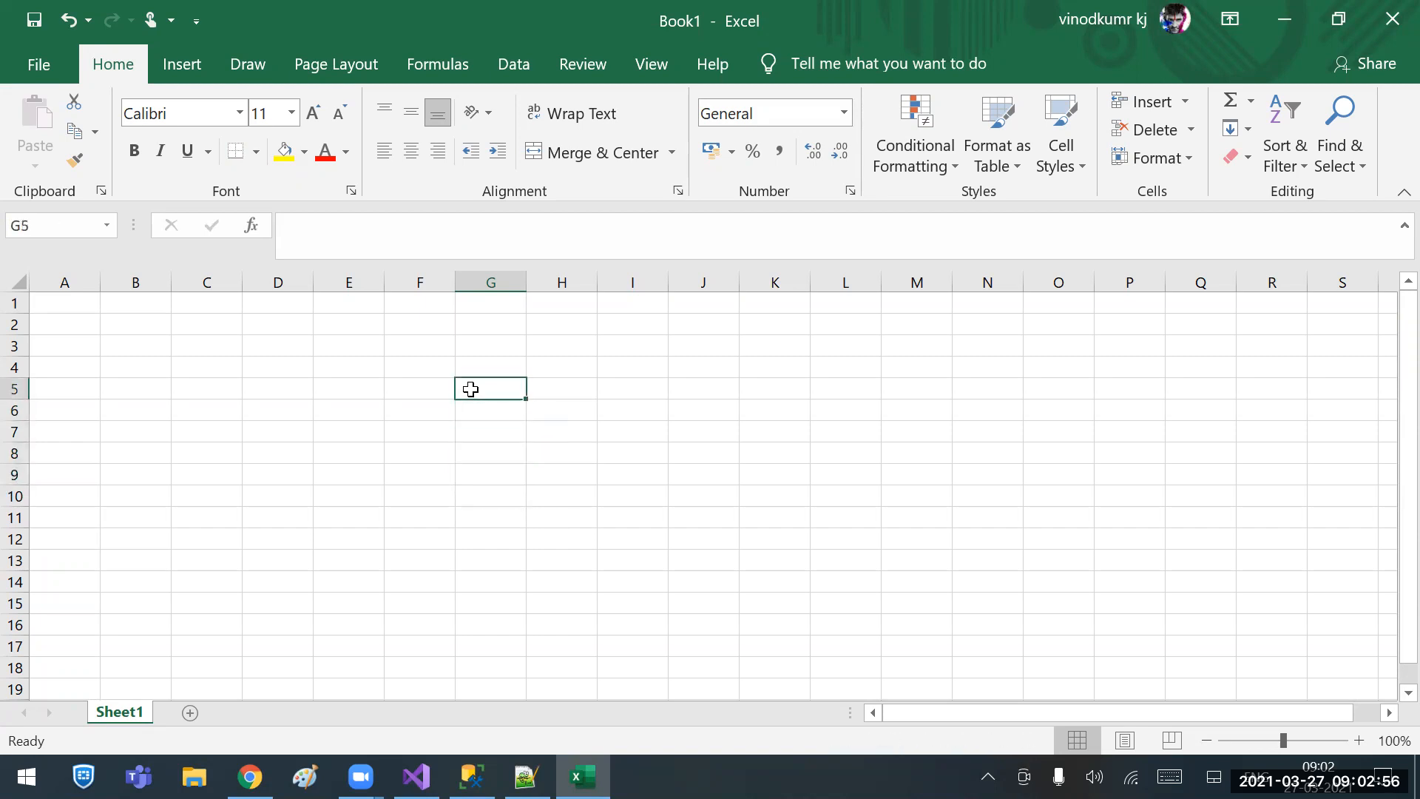
type("sdf")
key("Return")
type("frwe")
key("Return")
type("ewr")
key("Return")
type("er")
key("Return")
type("wer")
key("Return")
type("312")
key("Return")
type("3")
key("Return")
type("4")
key("Return")
type("2")
key("Up")
Clear the value 312 from G10 and delete the whole of row 10.
key("Up")
key("Up")
key("Up")
key("Up")
key("Up")
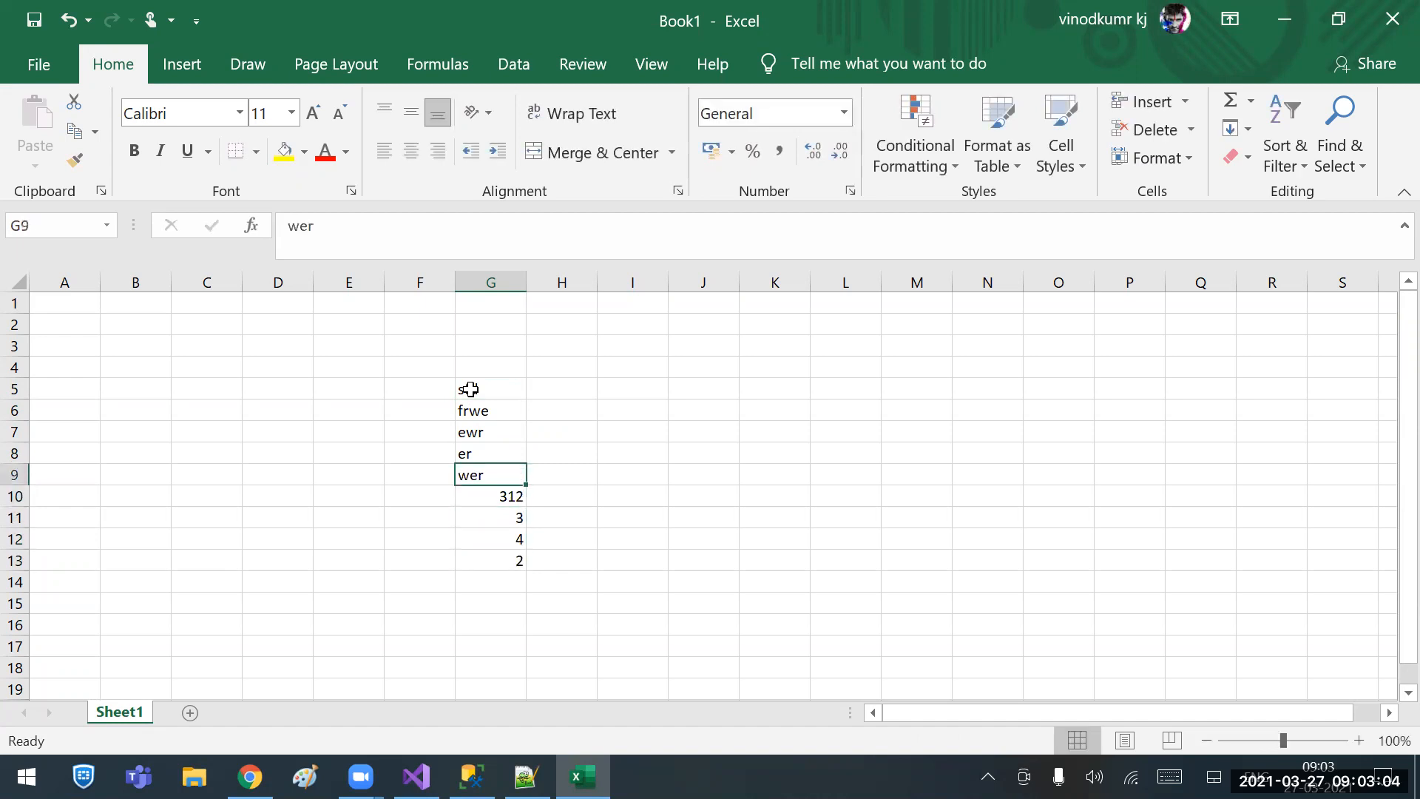
key("Down")
key("Down")
key("Down")
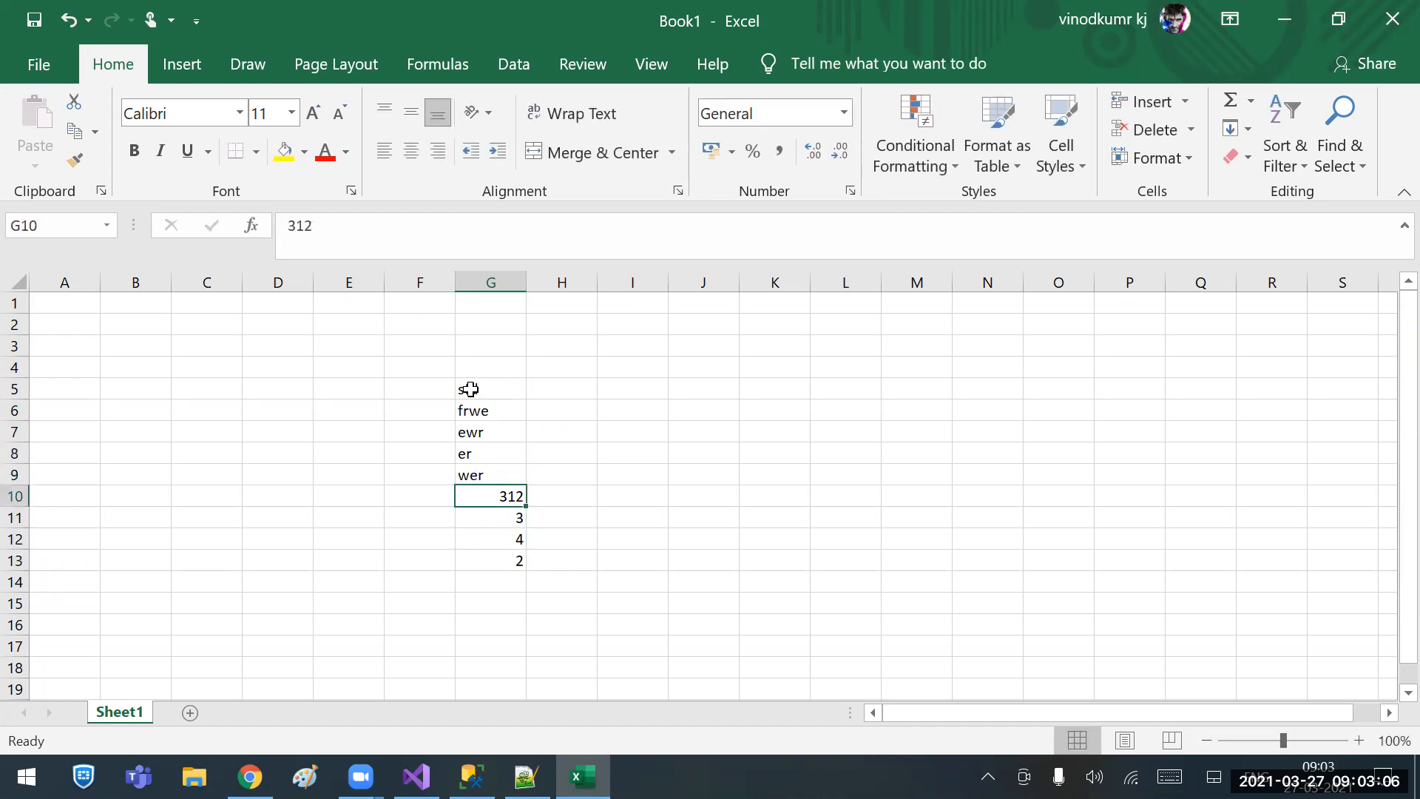
key("Delete")
left_click(15, 497)
right_click(15, 496)
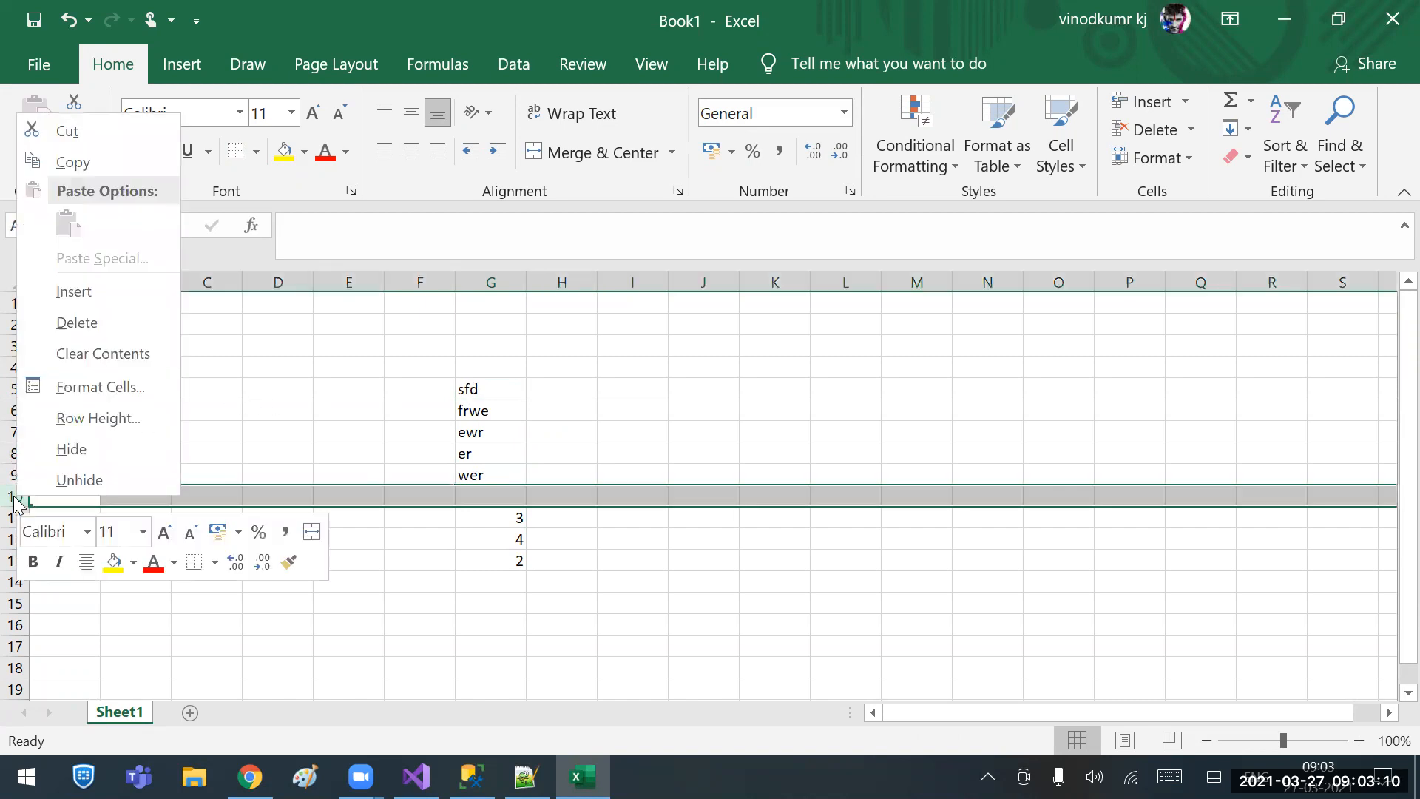
left_click(102, 324)
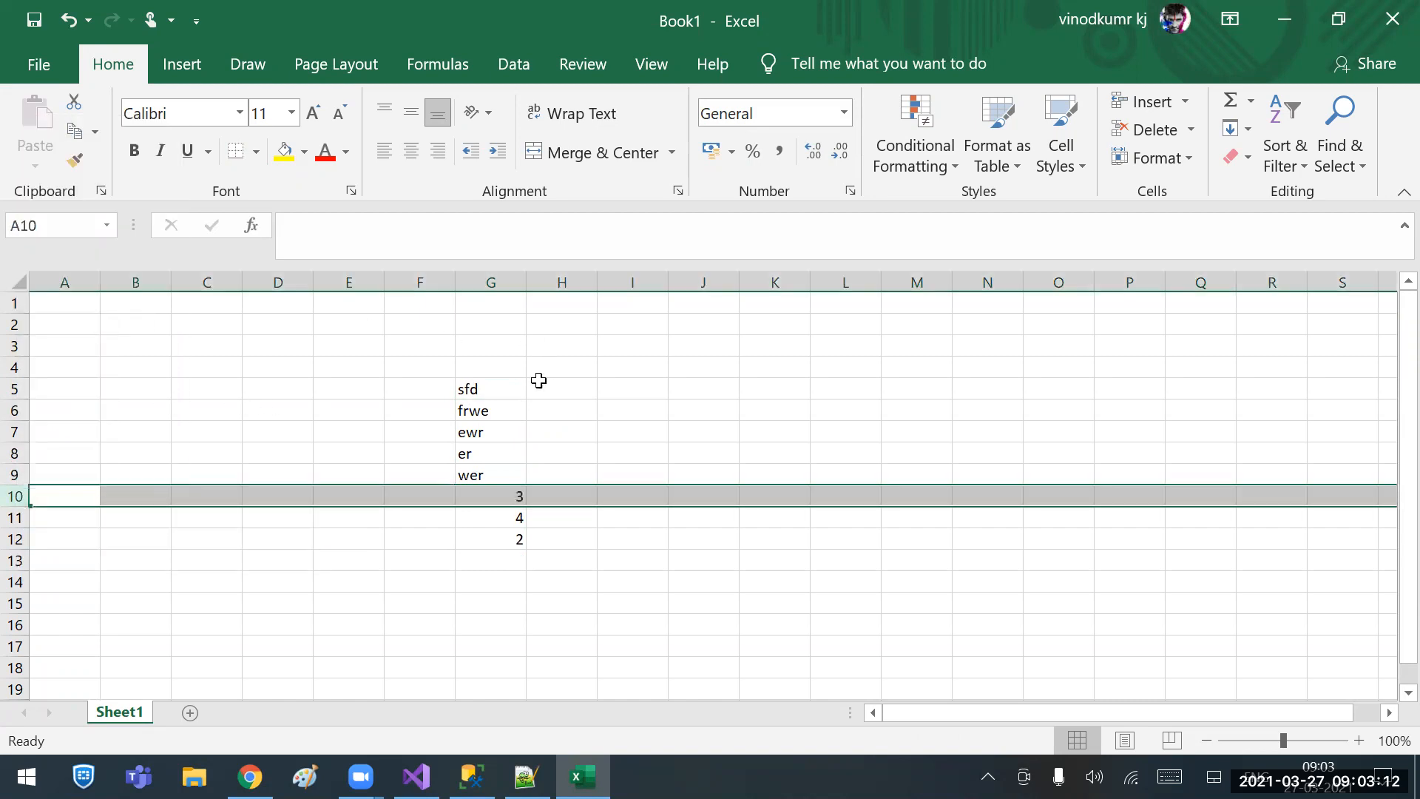
Enter the column header Name in G4 above the sample values.
left_click(555, 445)
left_click_drag(504, 388, 503, 436)
left_click(507, 368)
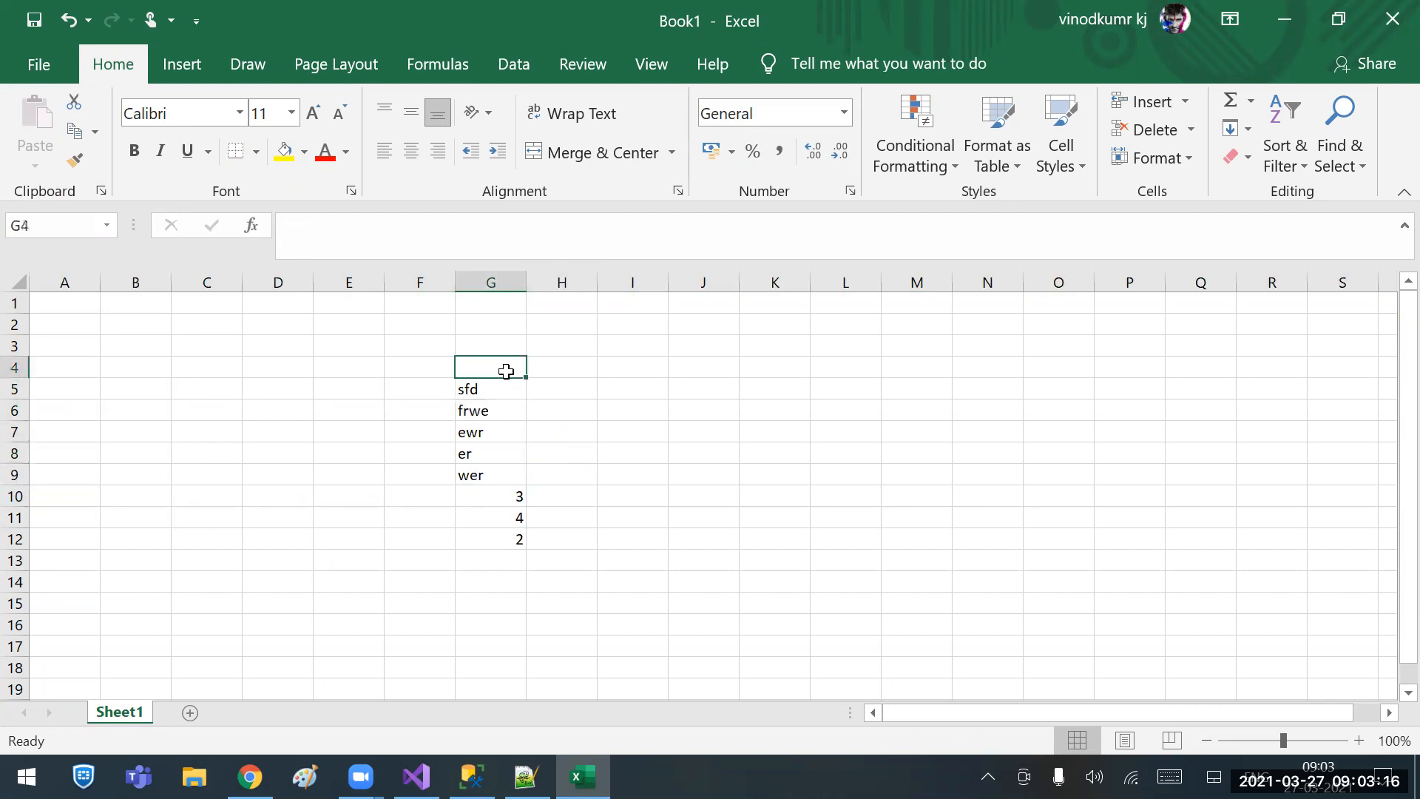
type("Name")
key("Return")
Select the mixed text and numeric values in G5 to G12 under the Name header to examine them.
left_click(506, 371)
key("Down")
key("shift+Down")
key("shift+Down")
key("shift+Down")
key("shift+Down")
key("shift+Down")
key("shift+Down")
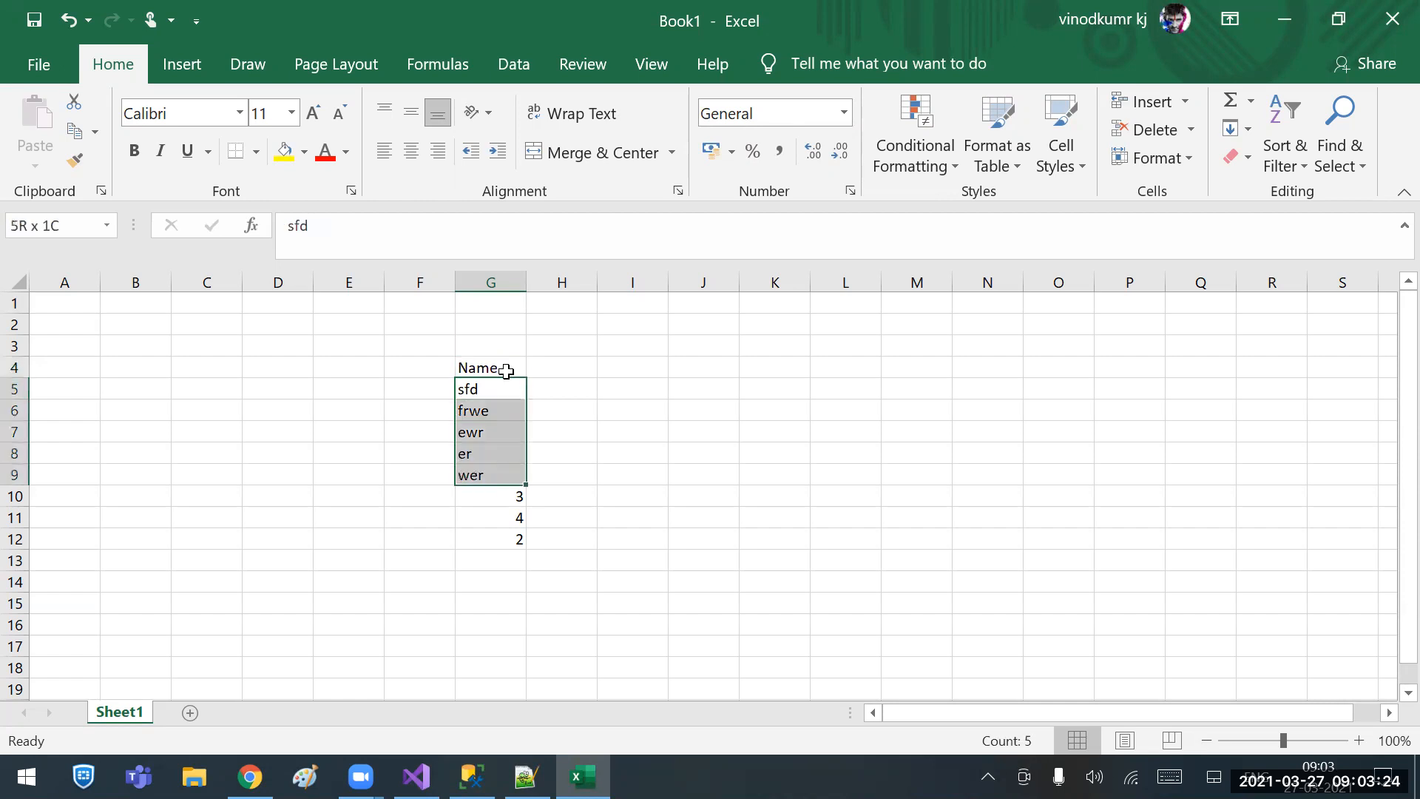
key("shift+Down")
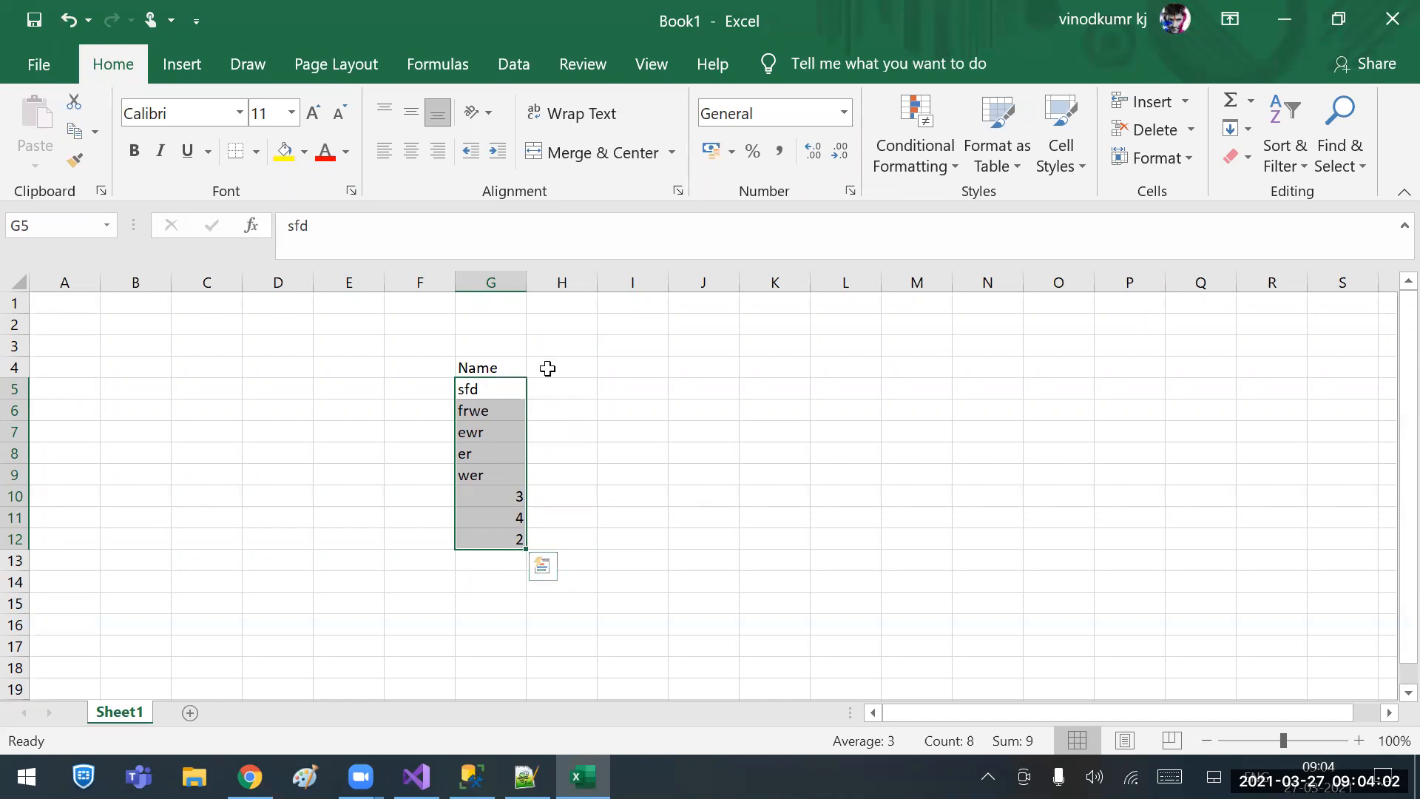
Enter the column header id in H4 and the numbers 1 to 5 in H5 to H9.
left_click(564, 365)
type("Na")
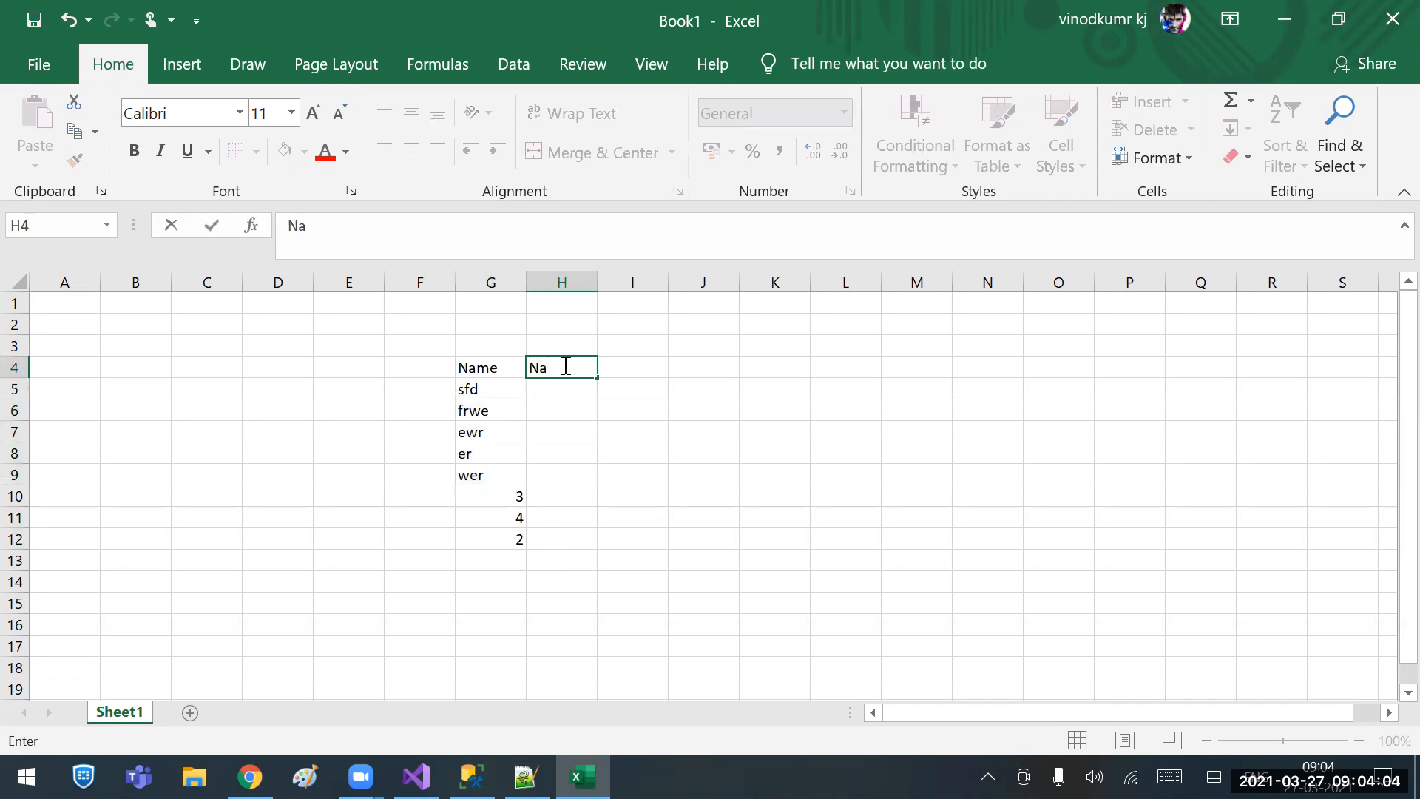
key("BackSpace")
key("BackSpace")
type("id")
key("Return")
type("1")
key("Return")
type("2")
key("Return")
type("3")
key("Return")
type("4")
key("Return")
type("5")
key("Return")
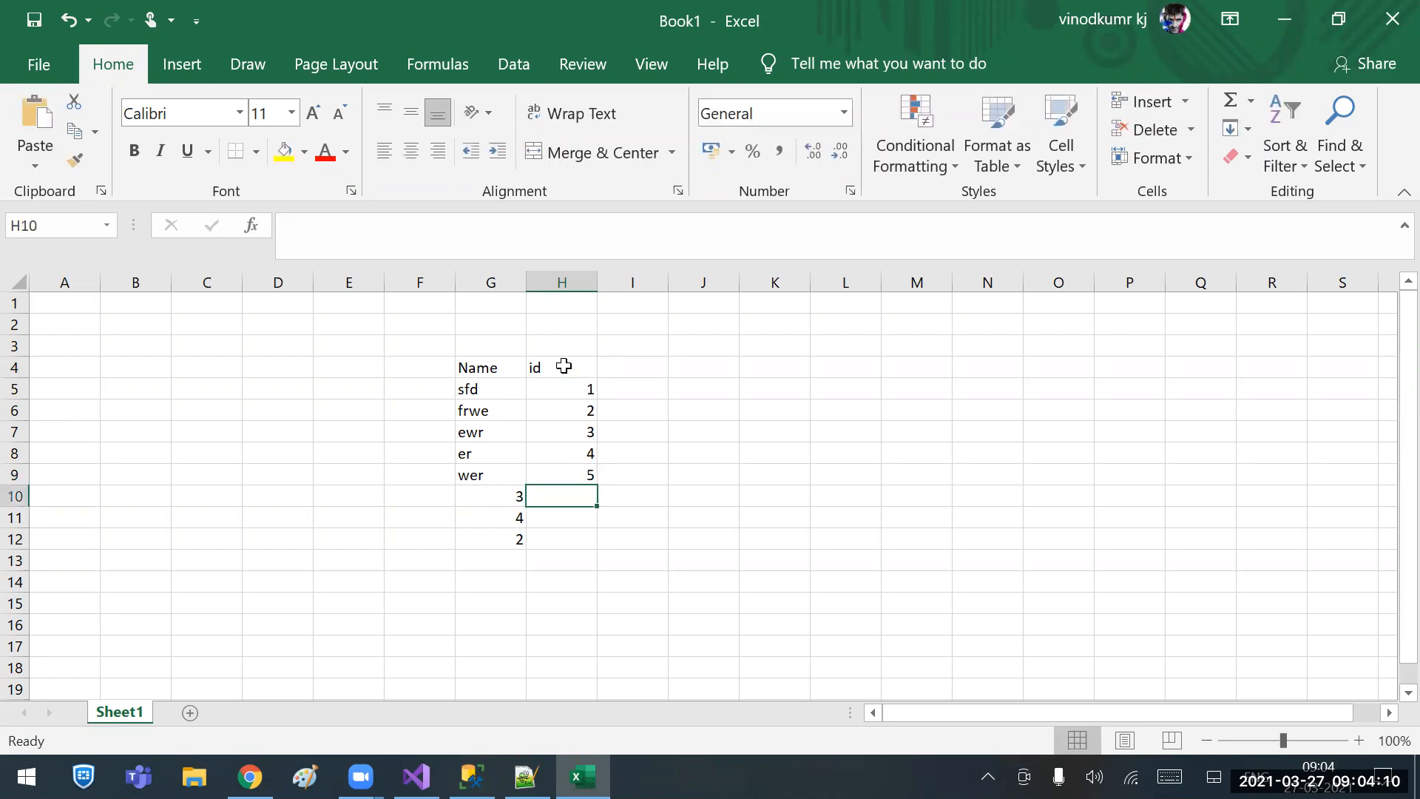
Enter the text values rewer, ewr and erw in H10, H11 and H12 below the id numbers.
type("rewer")
key("Return")
key("Return")
type("erw")
key("Up")
type("ewr")
key("Return")
key("Up")
key("Down")
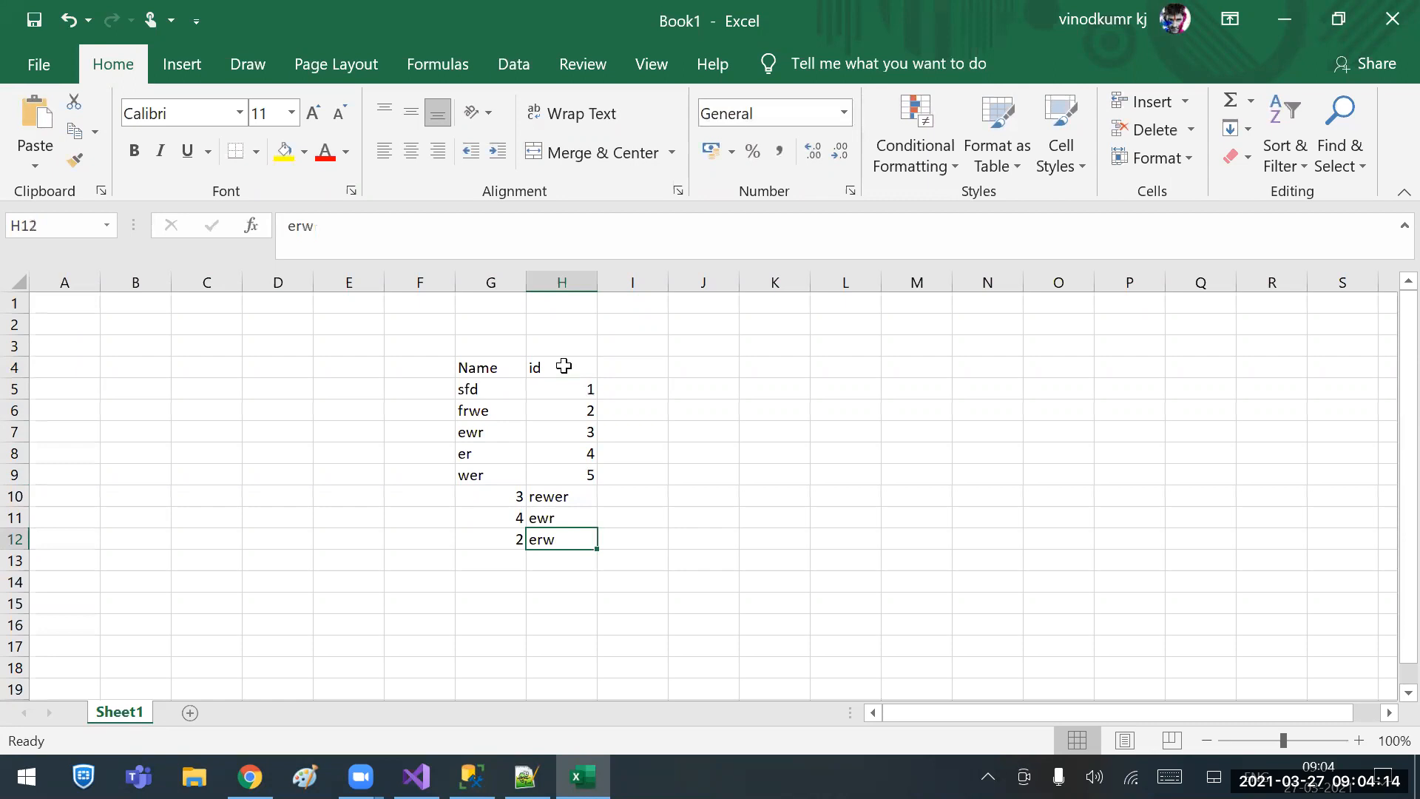
Select the id values in H5 to H12 to examine the numbers followed by text.
key("shift+Up")
key("shift+Up")
key("shift+Up")
key("shift+Up")
key("shift+Up")
key("shift+Up")
key("shift+Up")
key("shift+Up")
key("shift+Up")
key("shift+Down")
key("shift+Down")
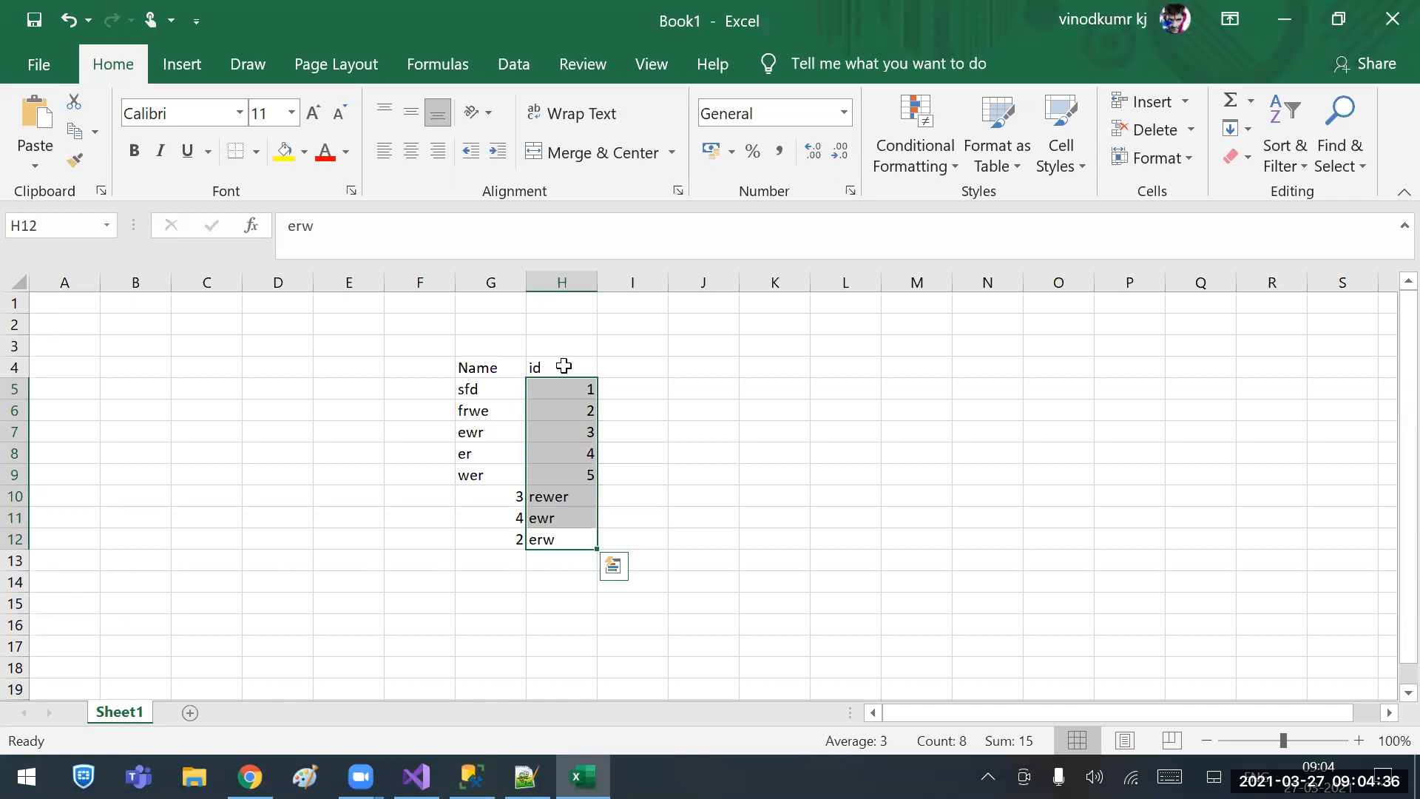
Move the text value rewer from H10 to H5, directly under the id header.
key("Down")
key("Up")
key("Up")
key("Up")
key("ctrl+c")
key("Up")
key("Up")
key("Up")
key("Up")
key("Up")
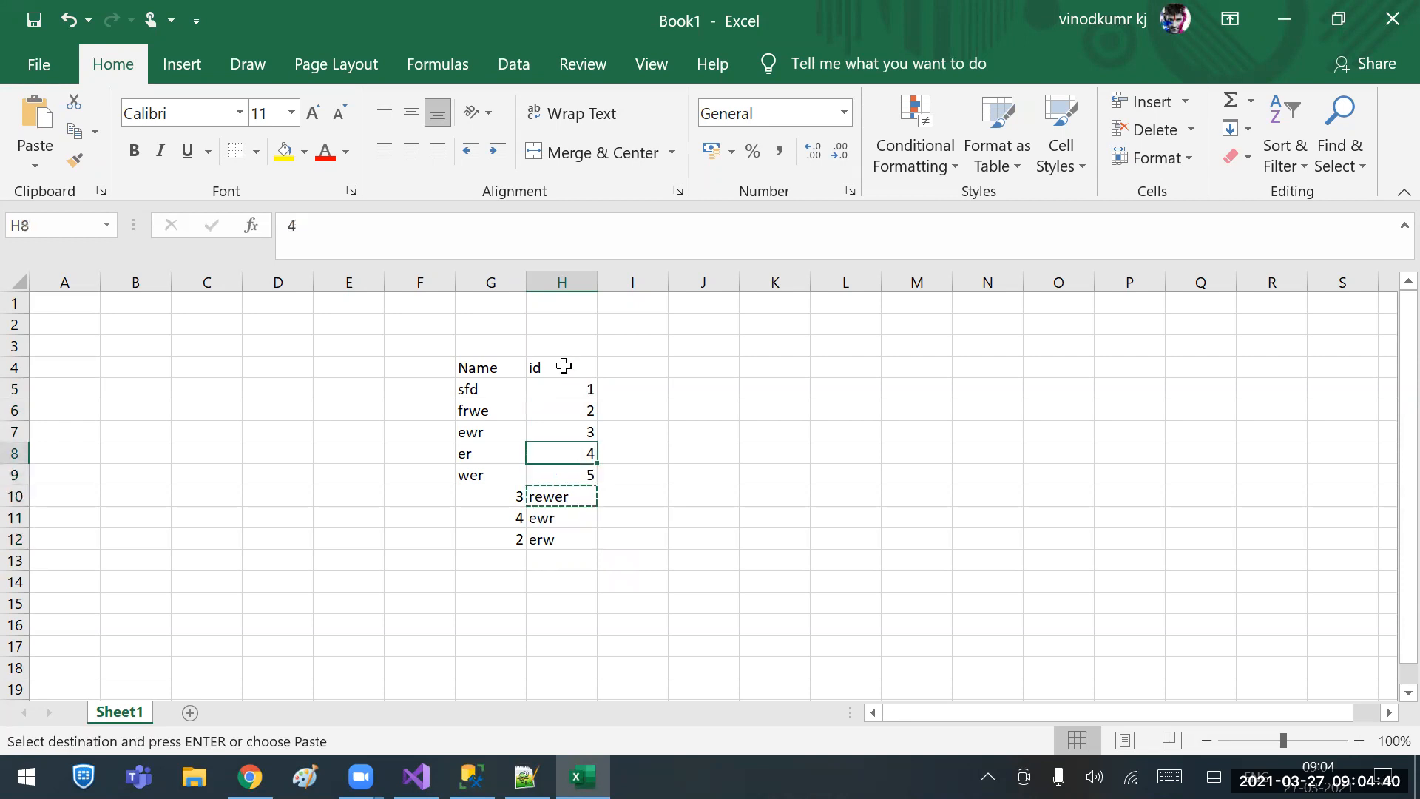
key("ctrl+v")
Copy the value 5 from H9 into H10, H11 and H12.
key("Down")
key("Down")
key("Down")
key("Down")
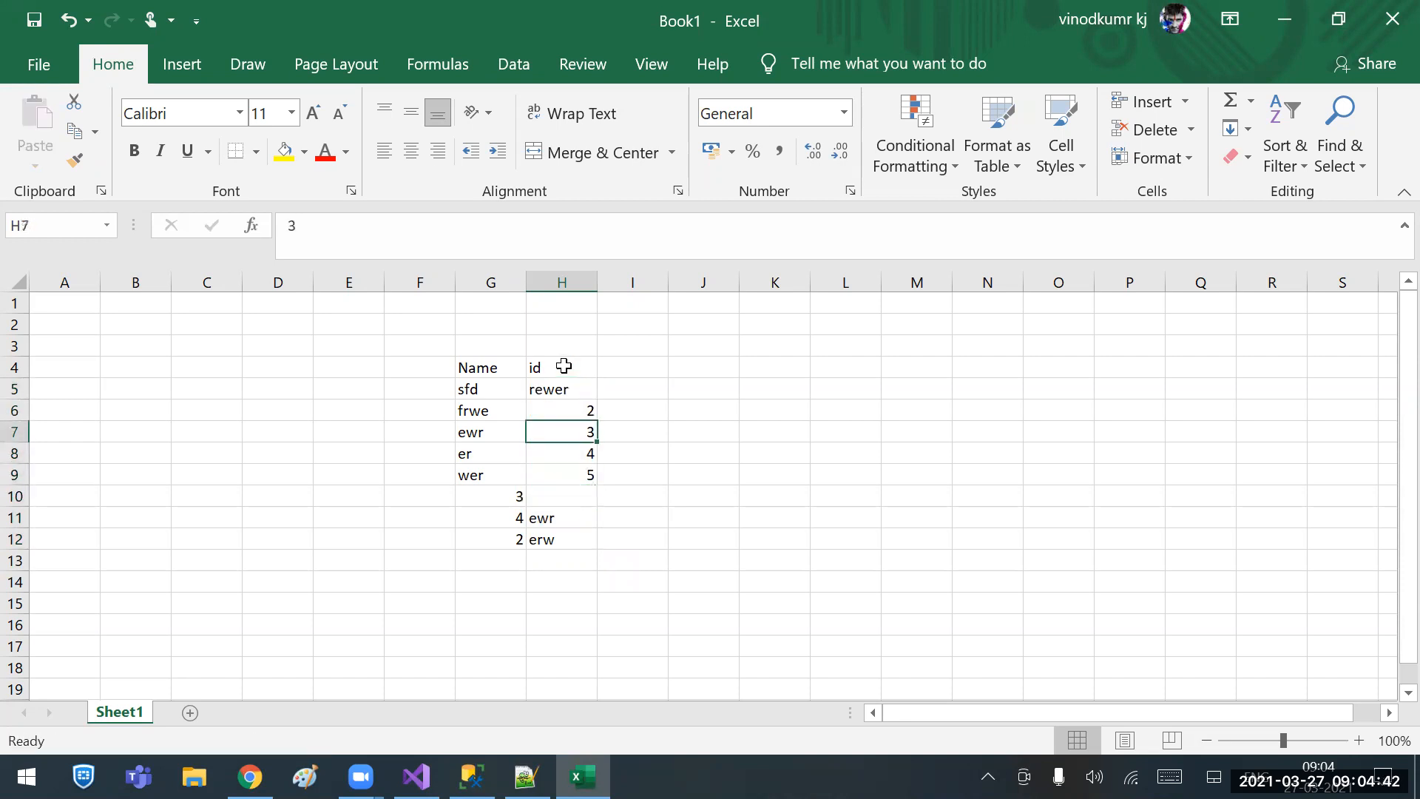
key("ctrl+c")
key("Down")
key("ctrl+v")
key("Down")
key("ctrl+v")
key("Down")
key("ctrl+v")
Select the numeric id values in H6 to H12 to examine them against the text in H5.
key("Up")
key("Up")
key("Up")
key("Up")
key("Up")
key("Up")
key("Up")
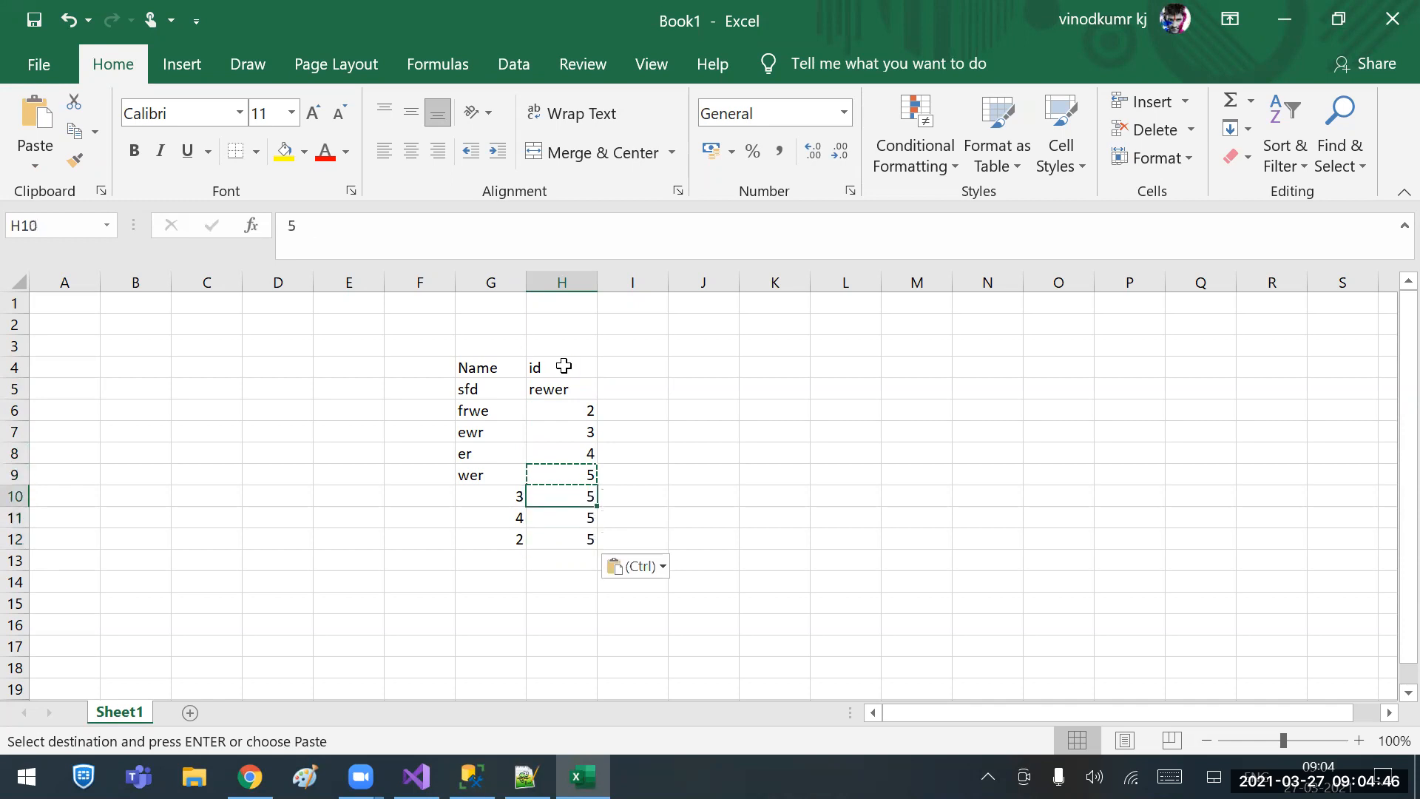
key("Down")
key("Down")
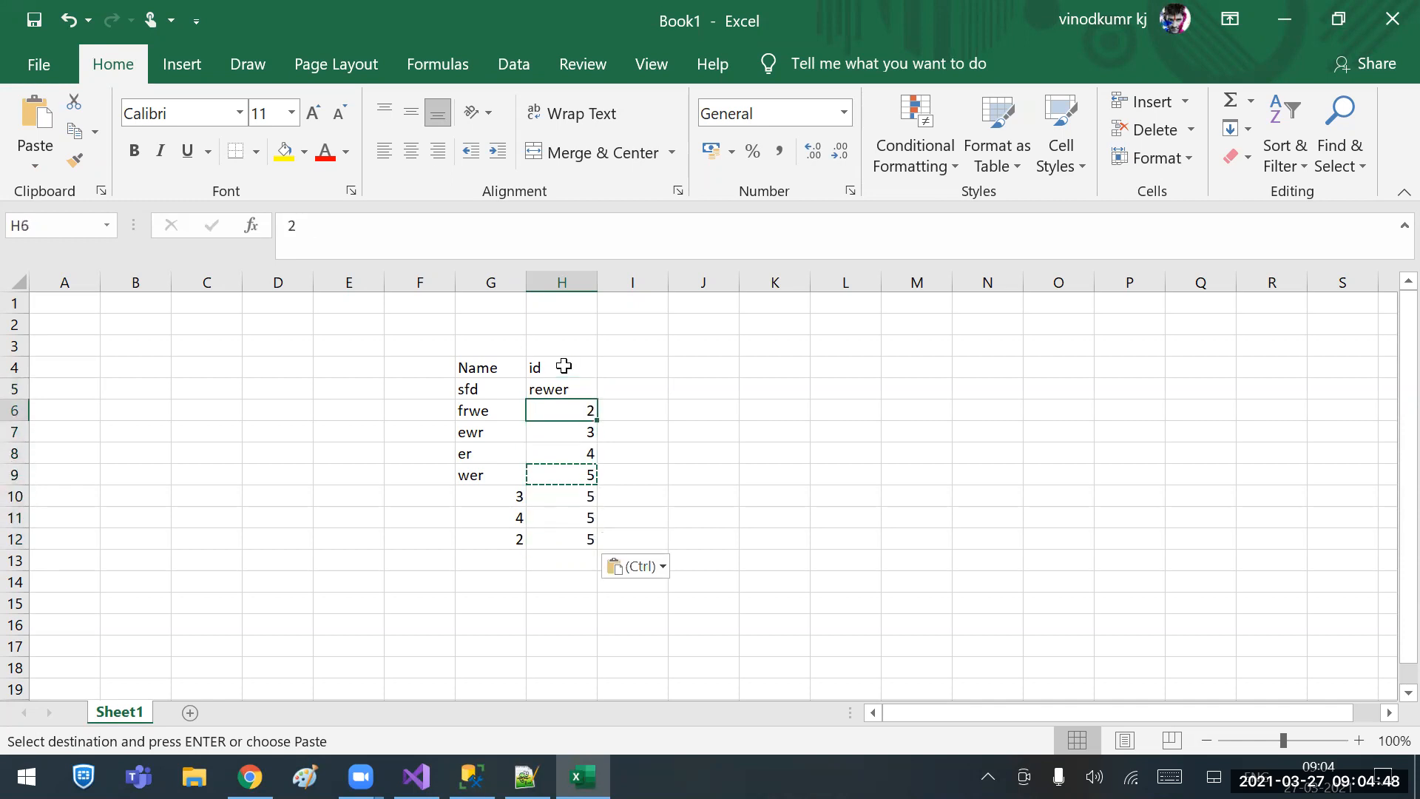
key("Up")
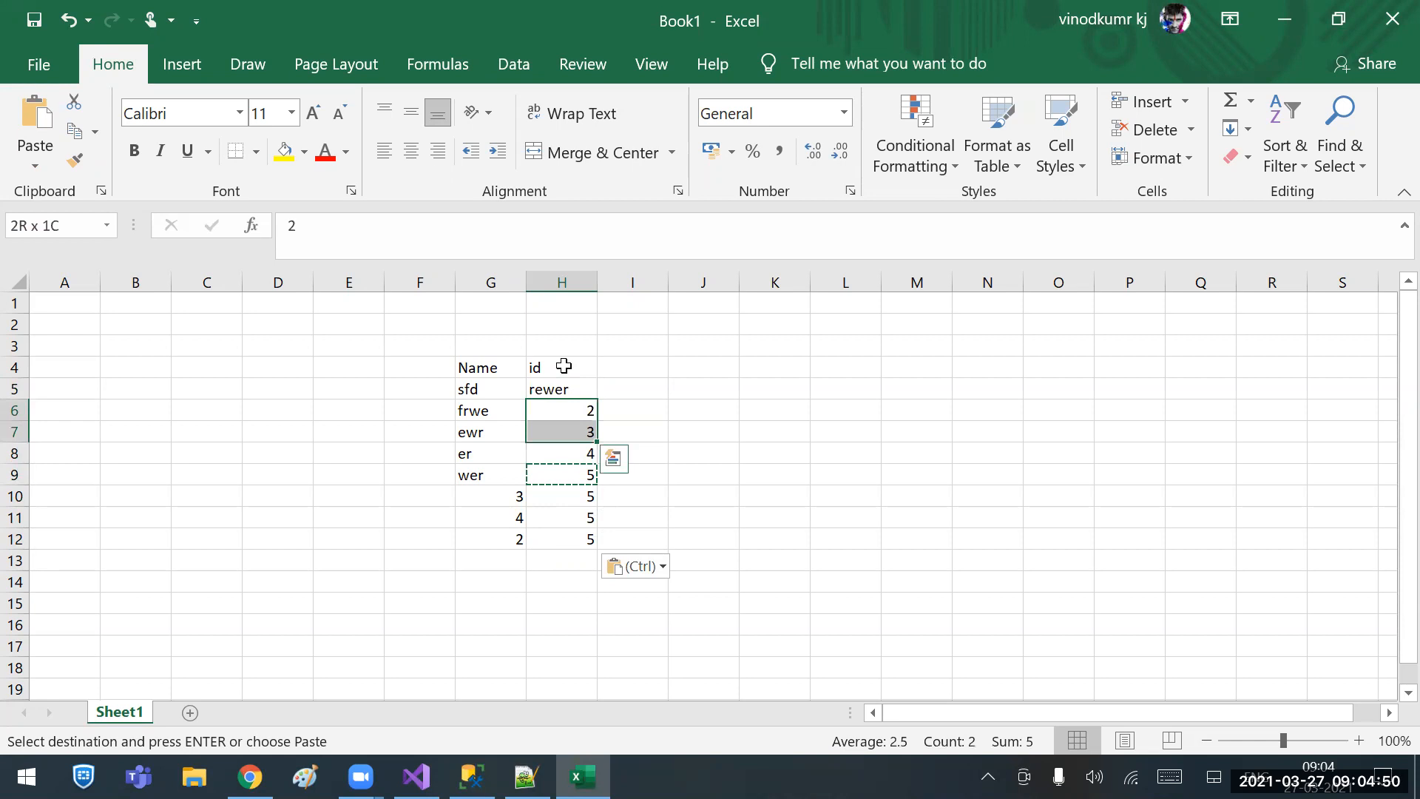
key("shift+Down")
key("shift+Down")
key("shift+Down")
key("shift+Down")
key("shift+Down")
key("shift+Down")
key("shift+Up")
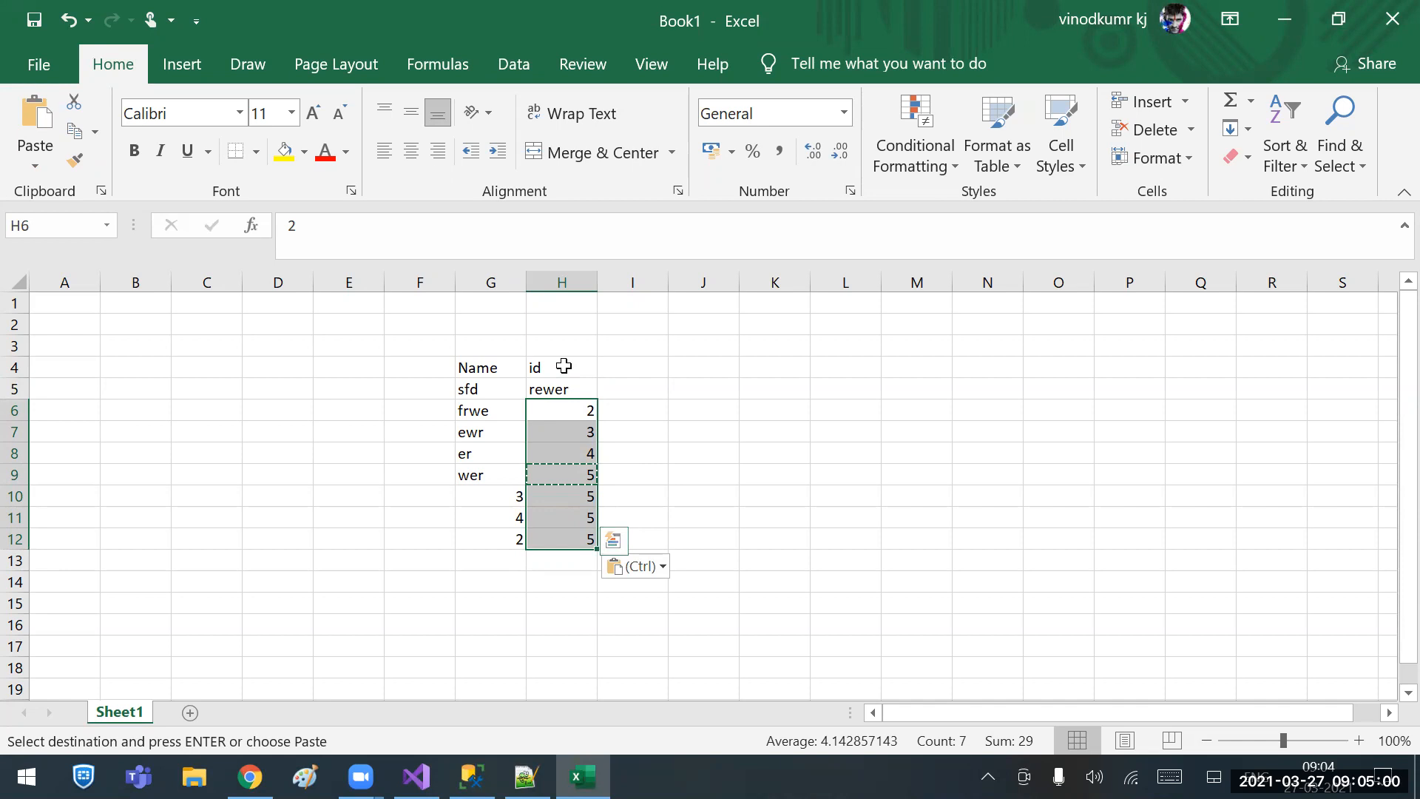
Replace the text in H5, the first id value, with NULL.
key("Up")
key("Up")
key("Up")
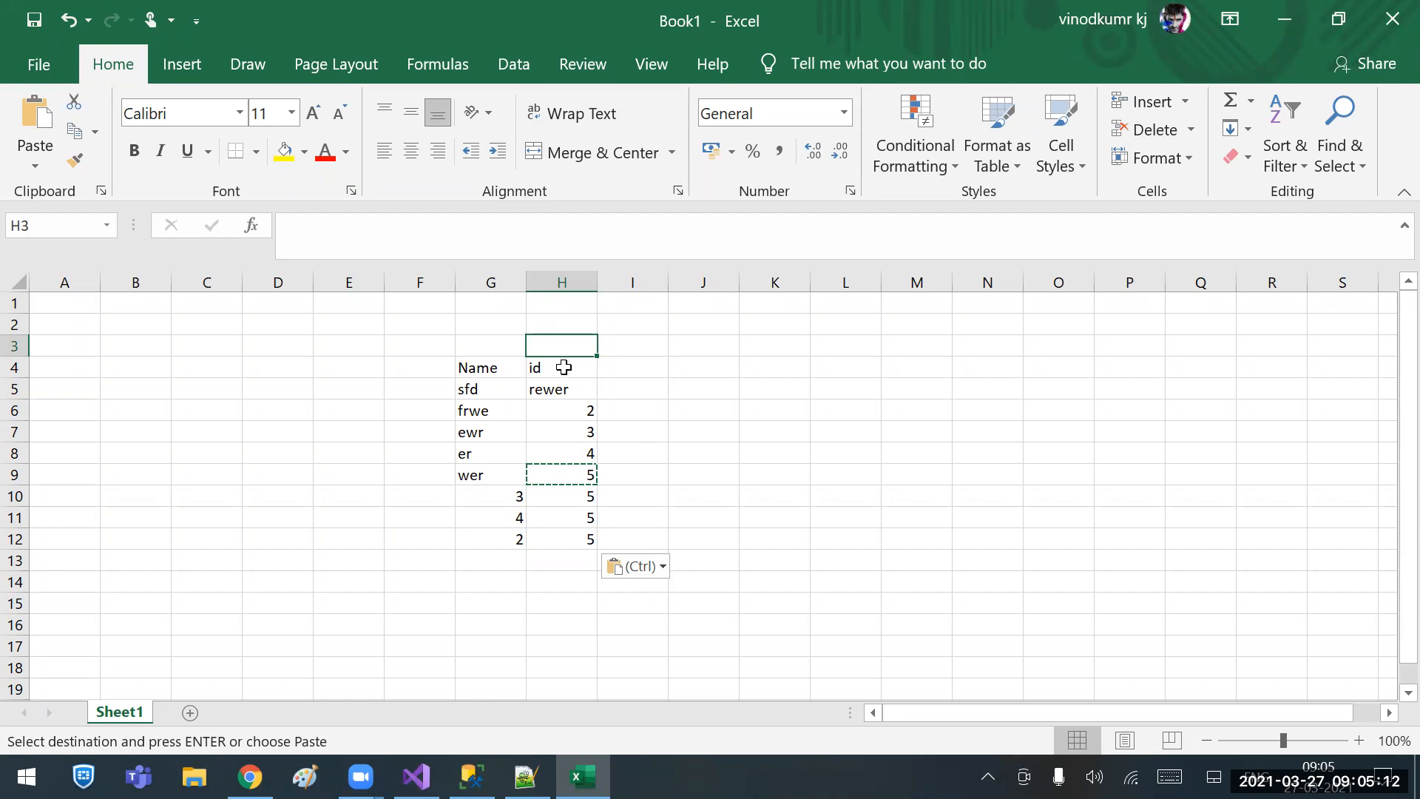
key("Down")
key("Down")
key("Up")
key("Down")
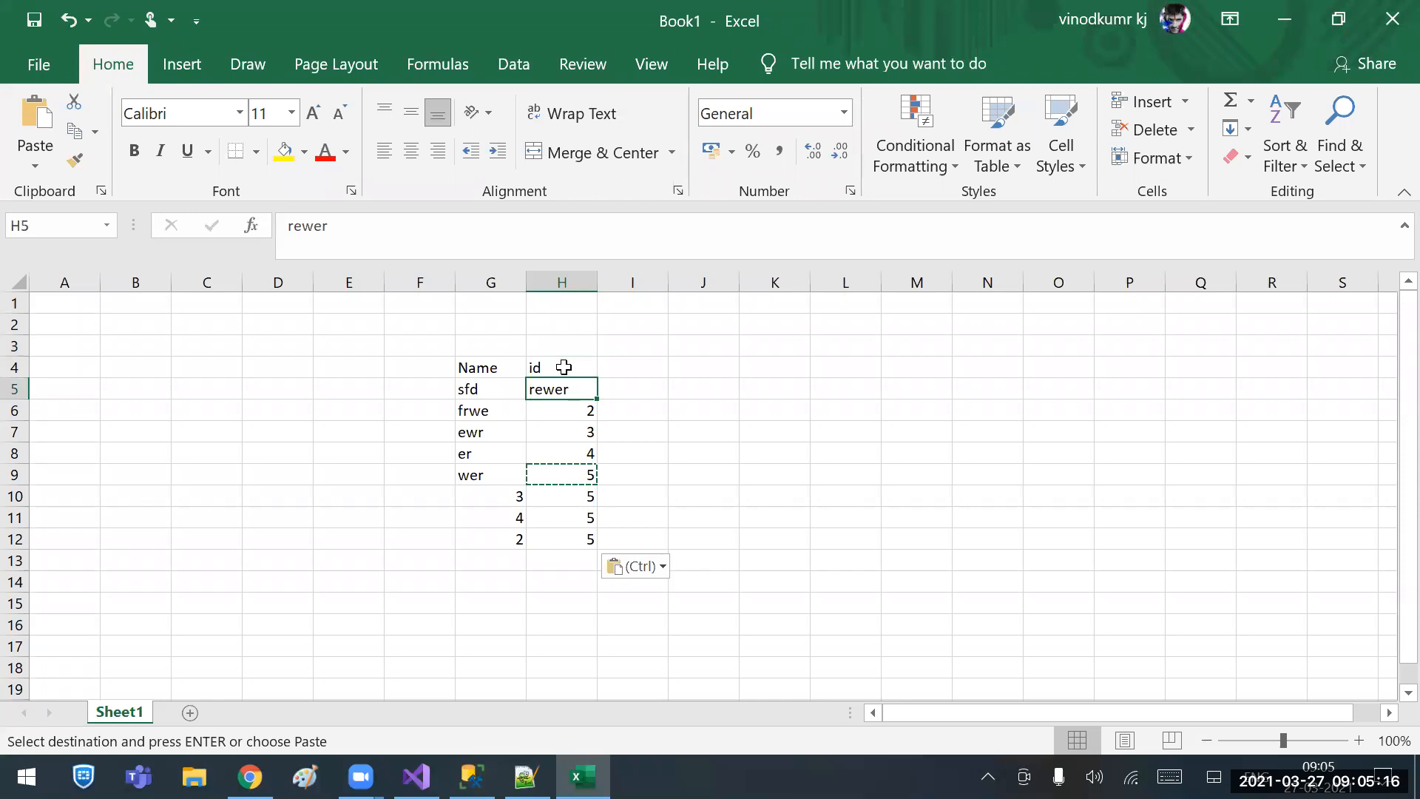
key("Right")
key("Left")
key("Down")
key("Up")
type("NULL")
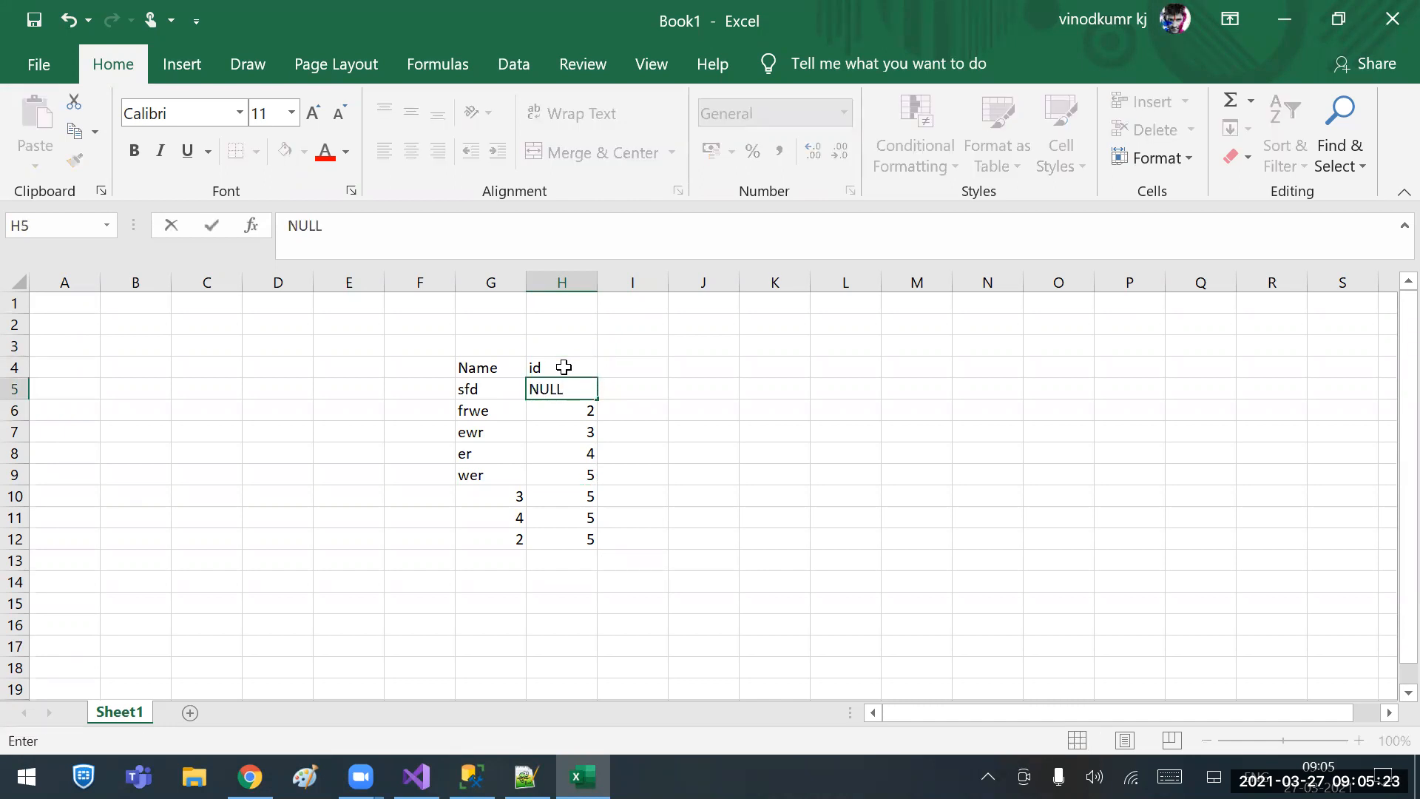
key("Return")
key("Up")
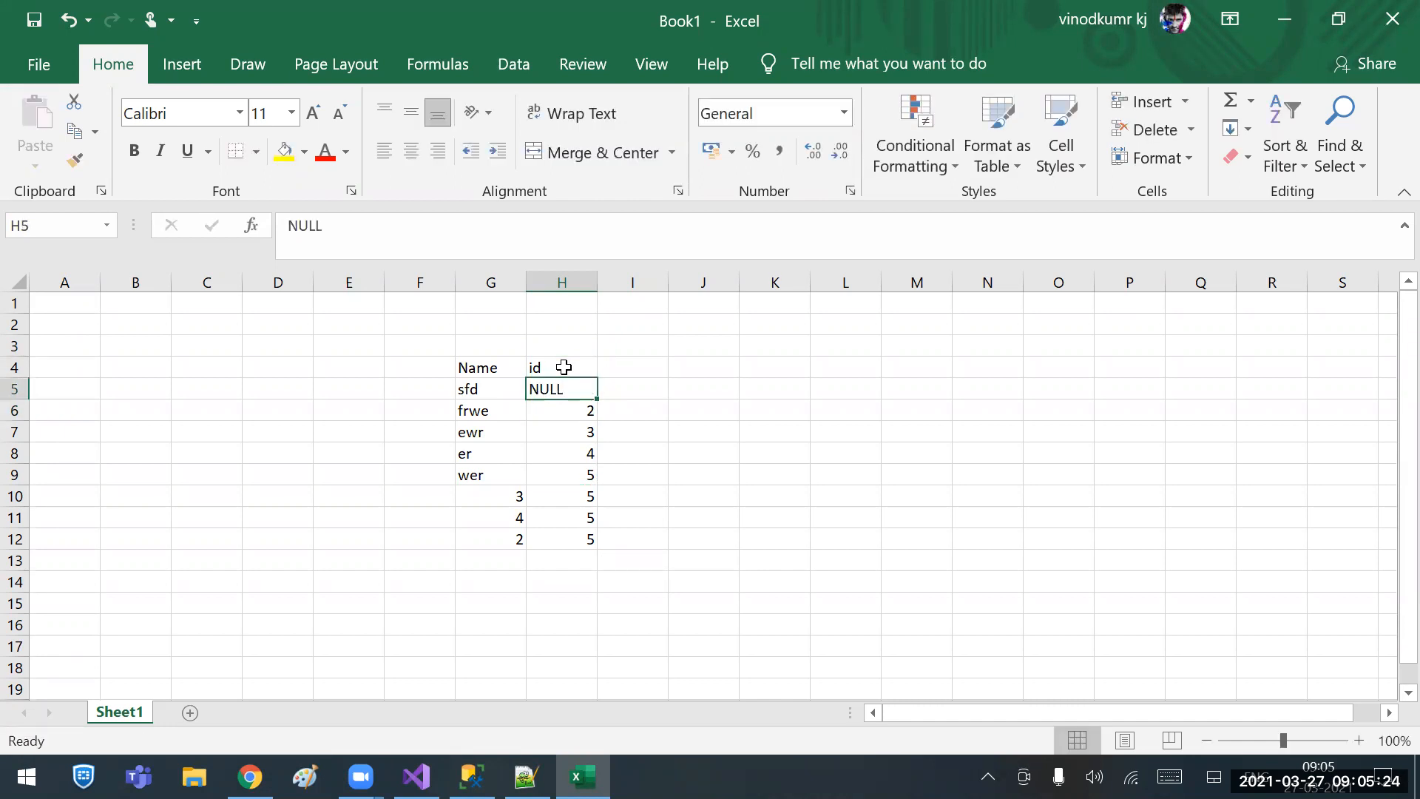
key("Right")
key("Up")
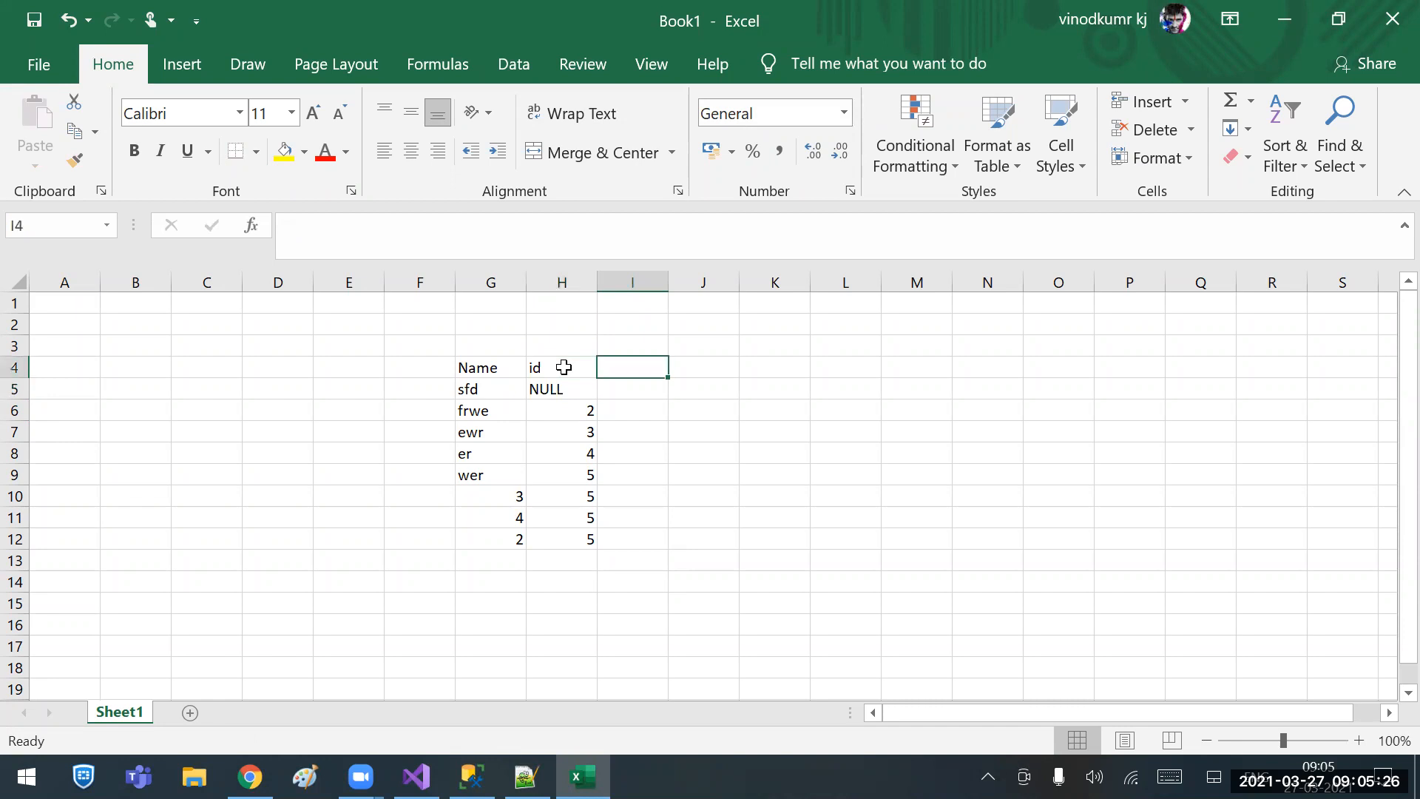
key("Down")
key("Left")
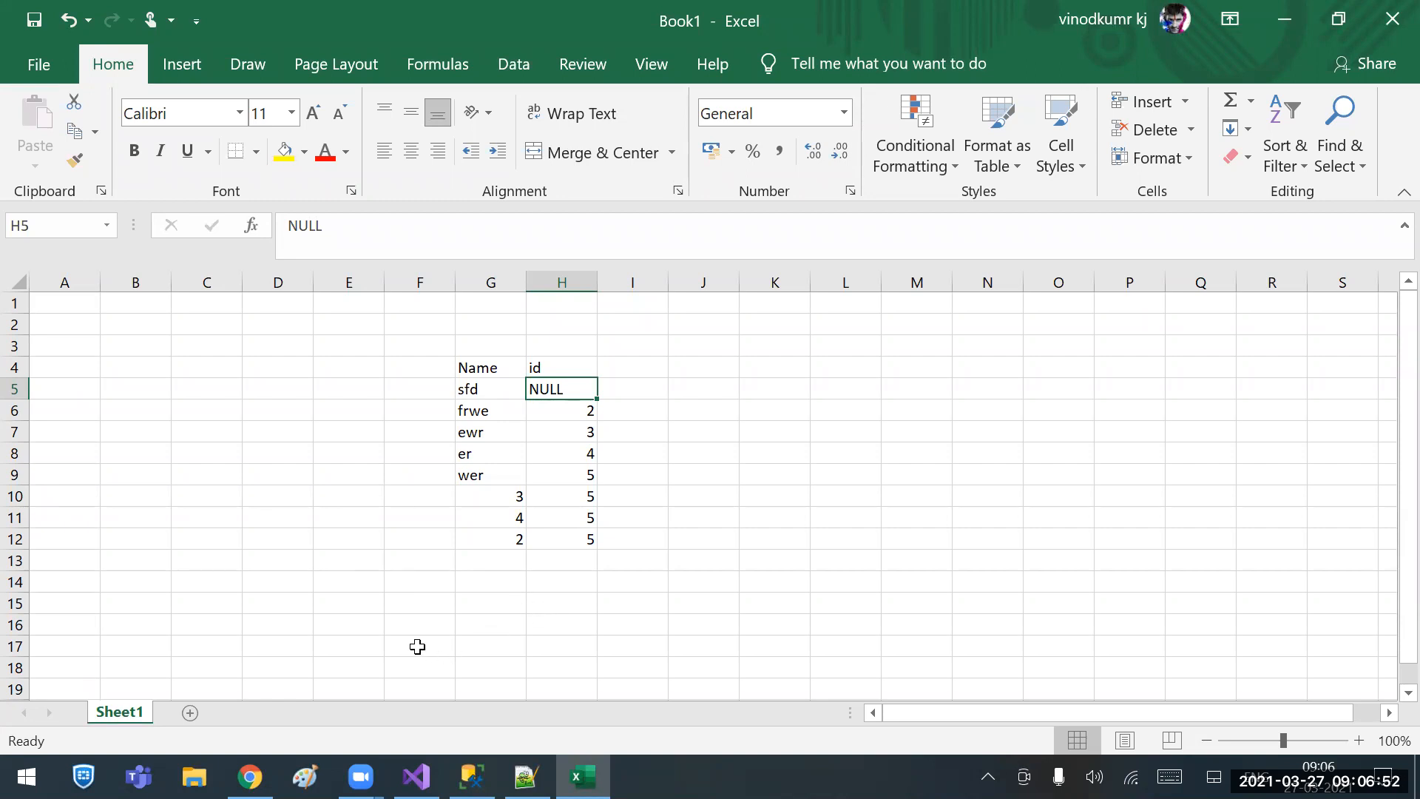
Switch to Visual Studio, save the Union All package and reposition its data flow task on the control flow.
left_click(416, 777)
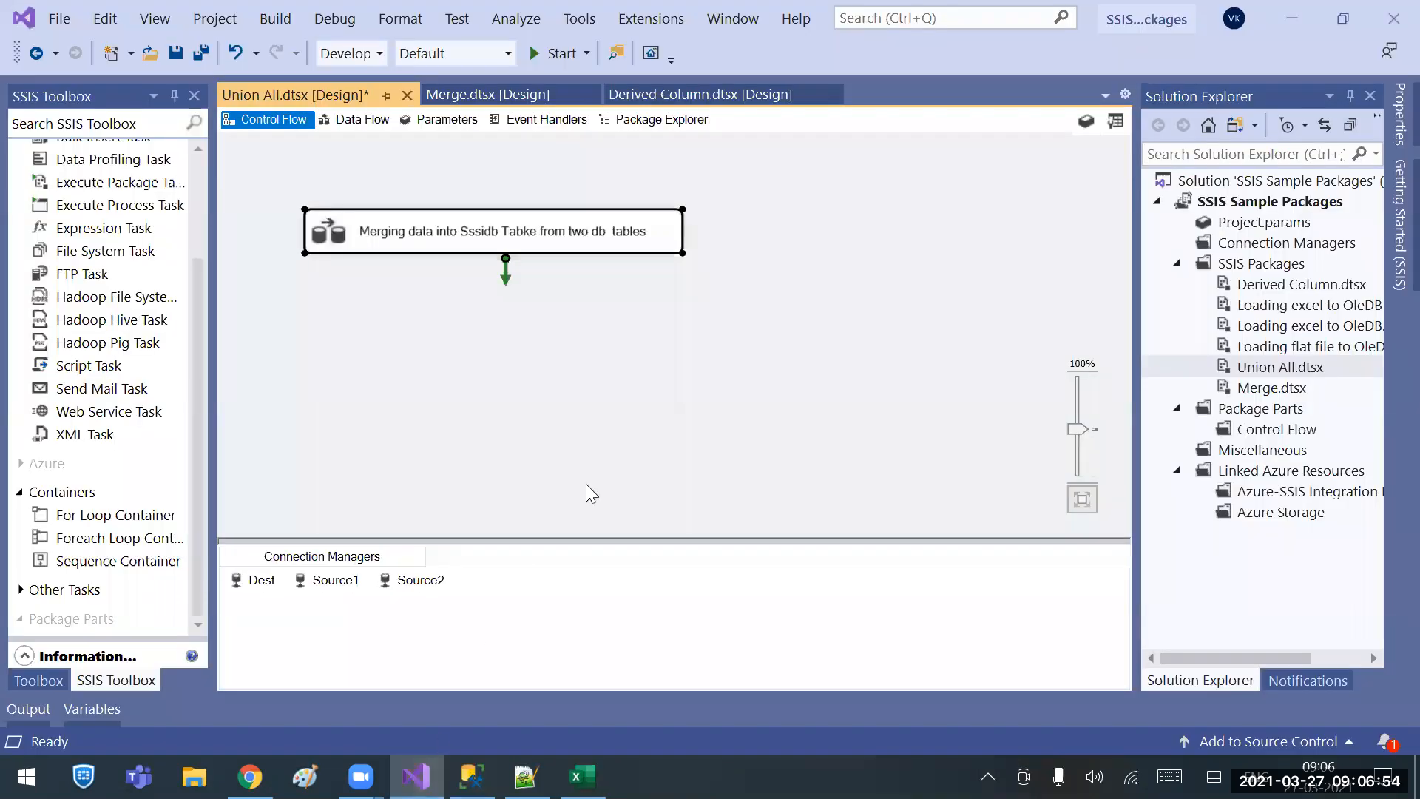
key("ctrl+s")
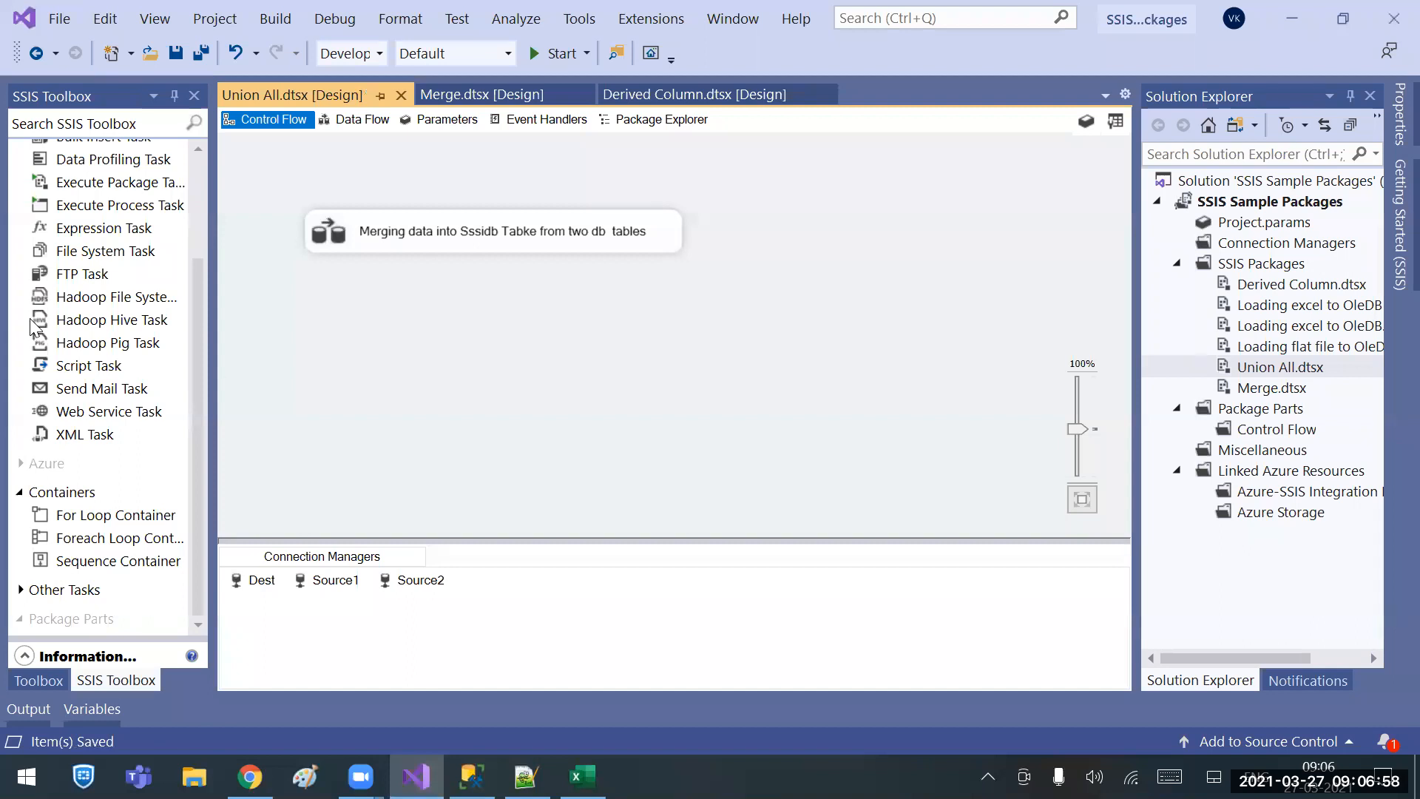
left_click(197, 237)
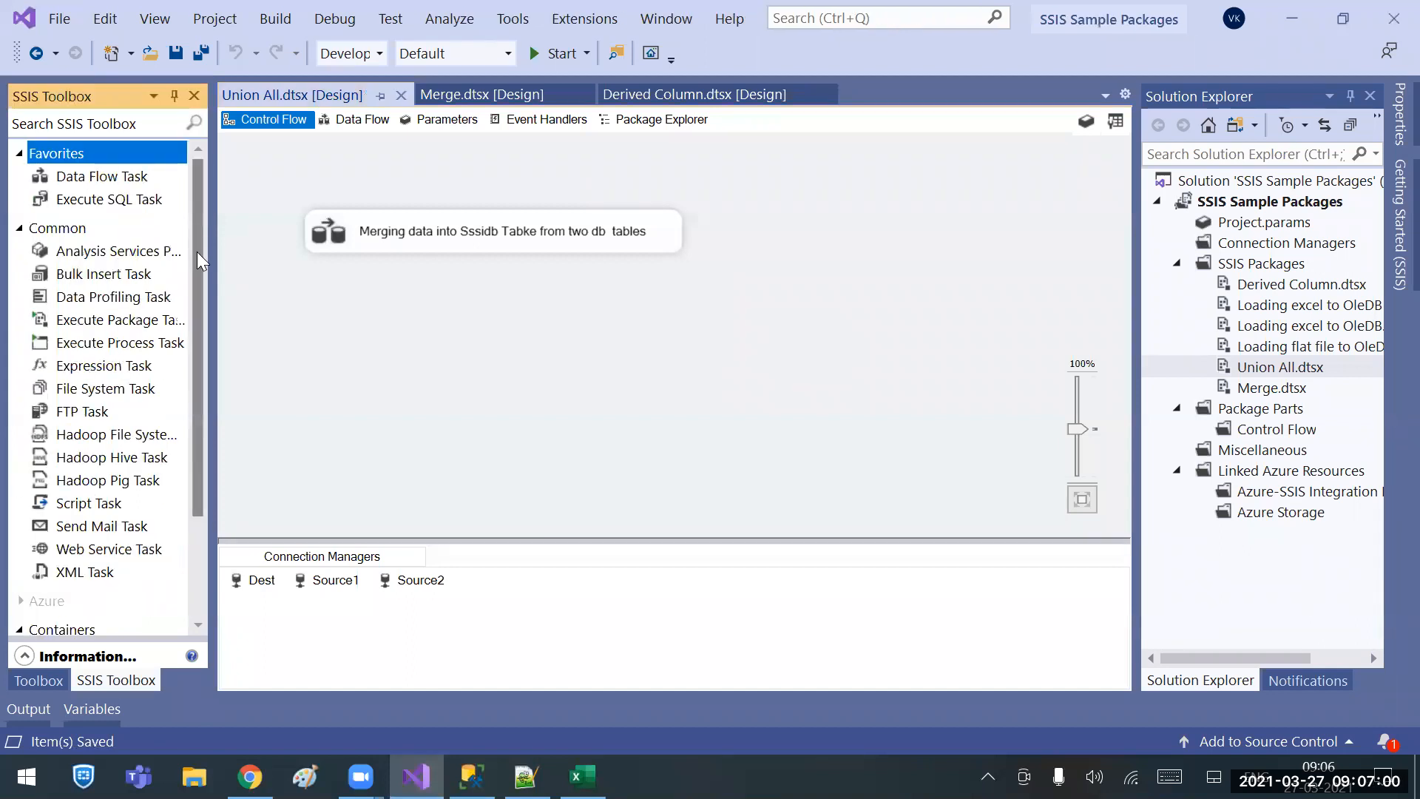
left_click_drag(405, 231, 523, 242)
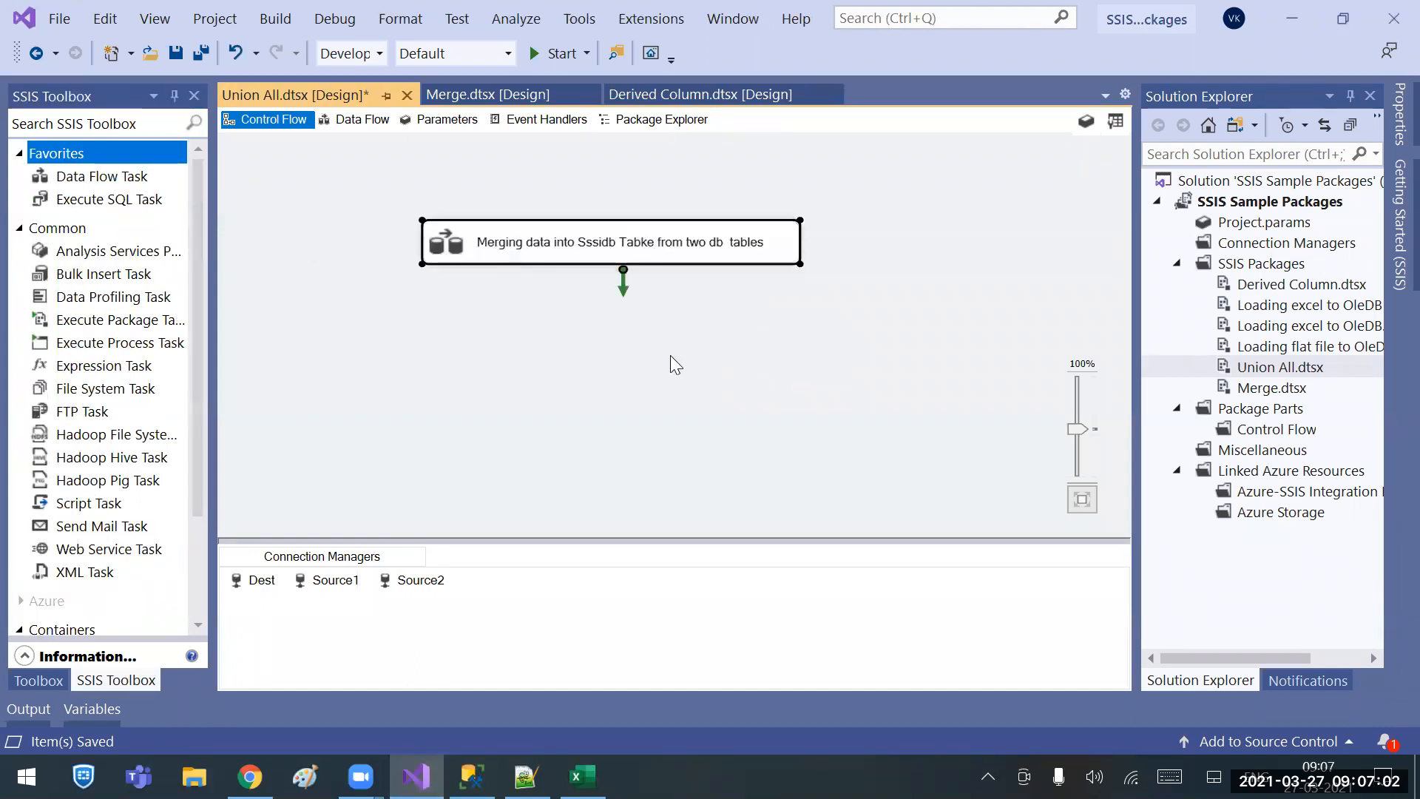
Add a new SSIS package to the SSIS Packages folder of the project.
right_click(1263, 277)
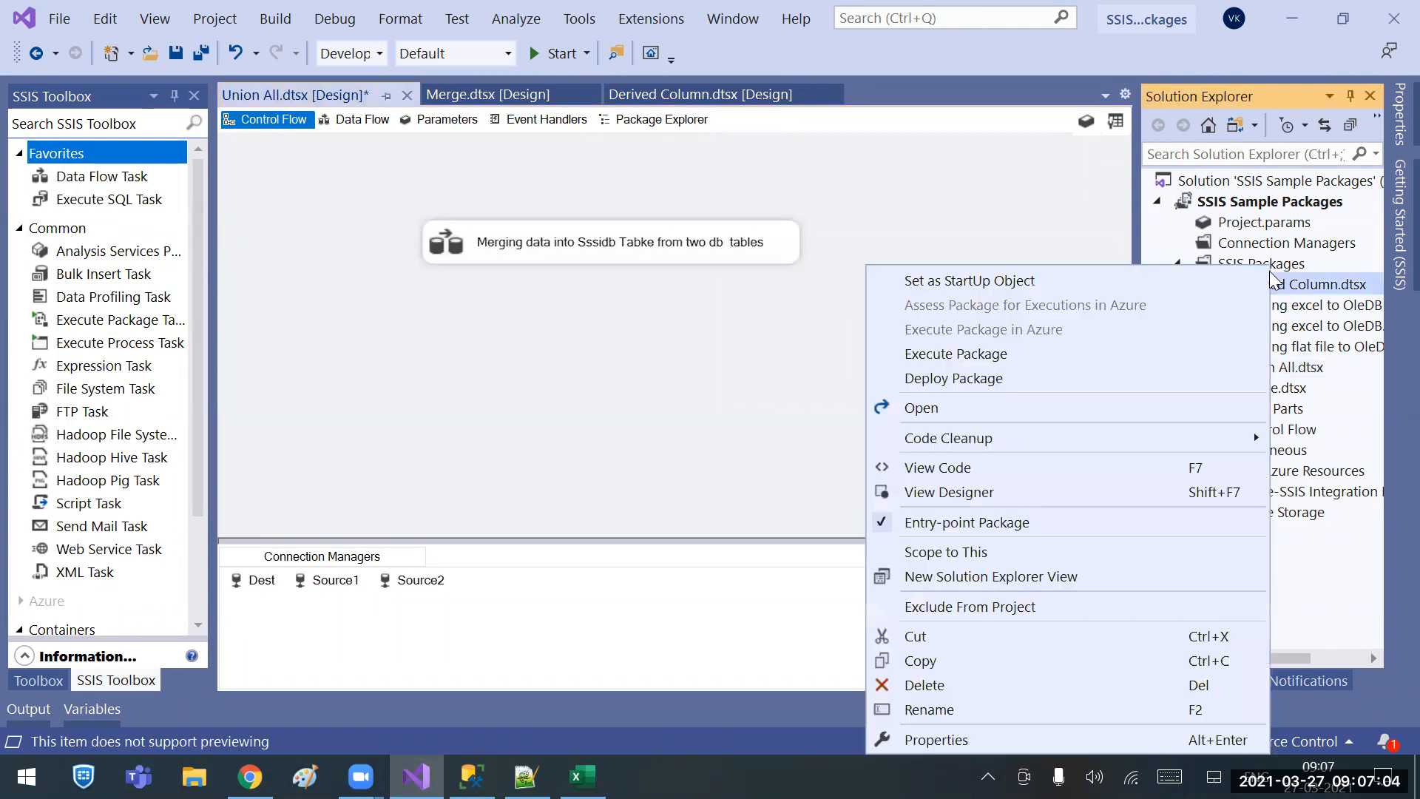
right_click(1272, 265)
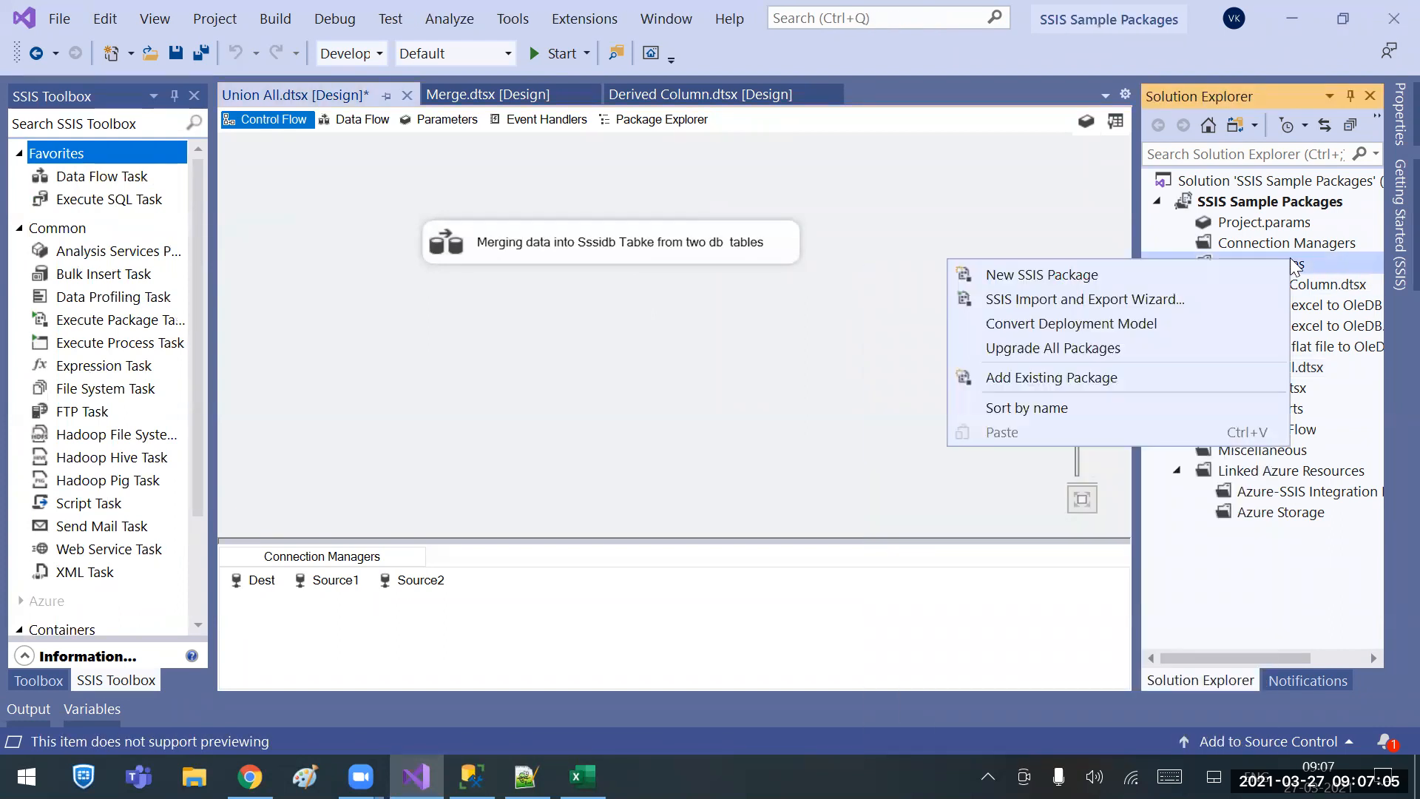
left_click(1102, 275)
Rename the new package to Aggregate.dtsx, accept reloading the file and save it.
right_click(1263, 409)
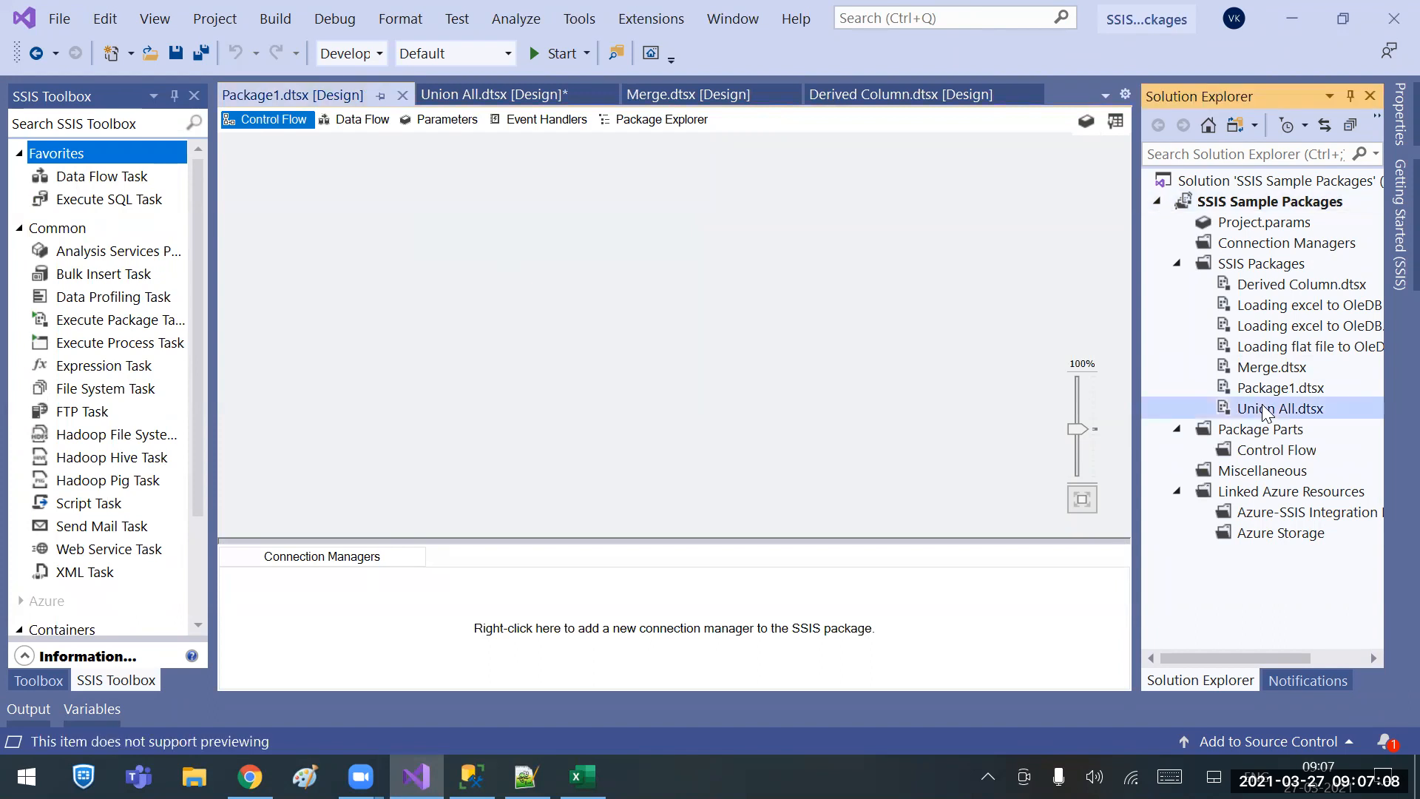
right_click(1271, 387)
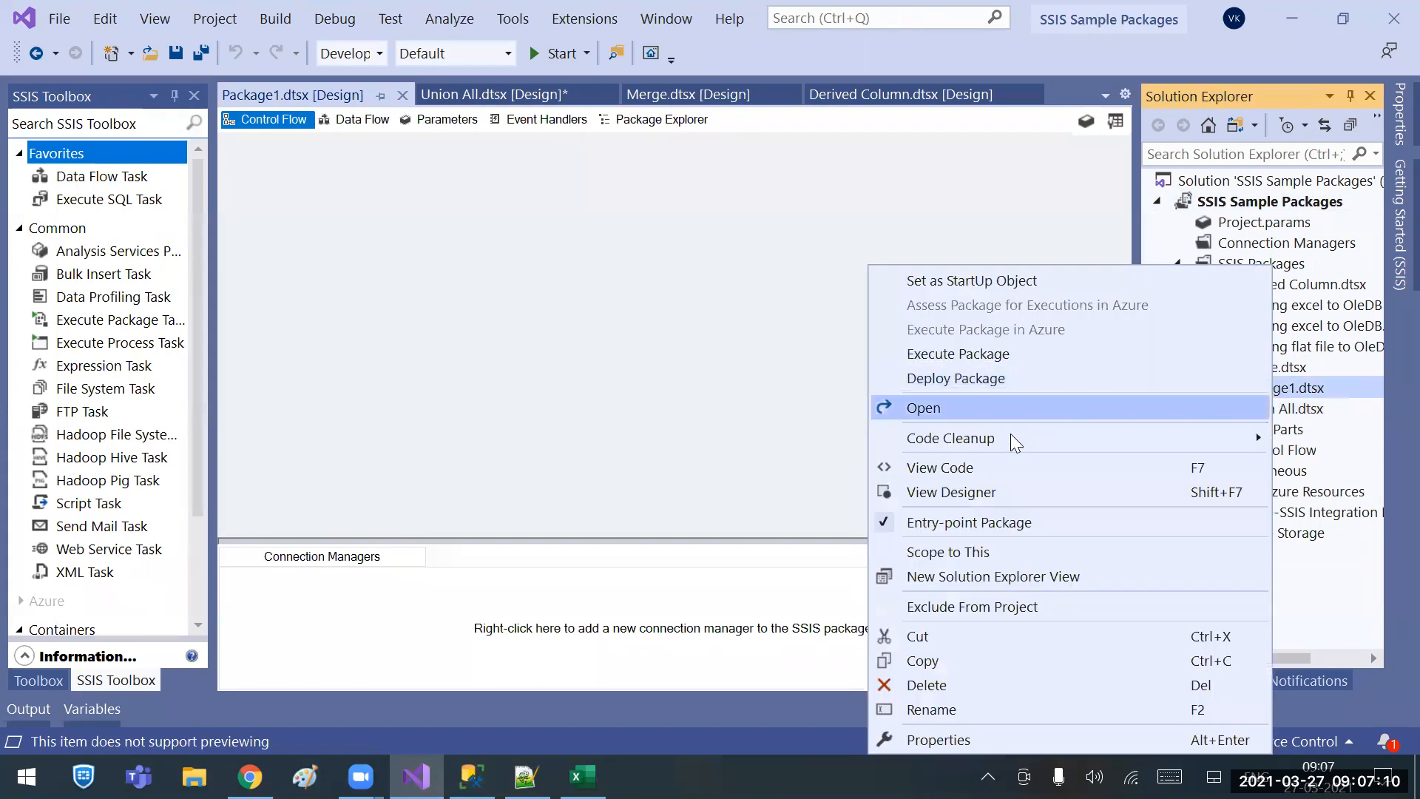
left_click(932, 713)
type("Aggregate.dtsx")
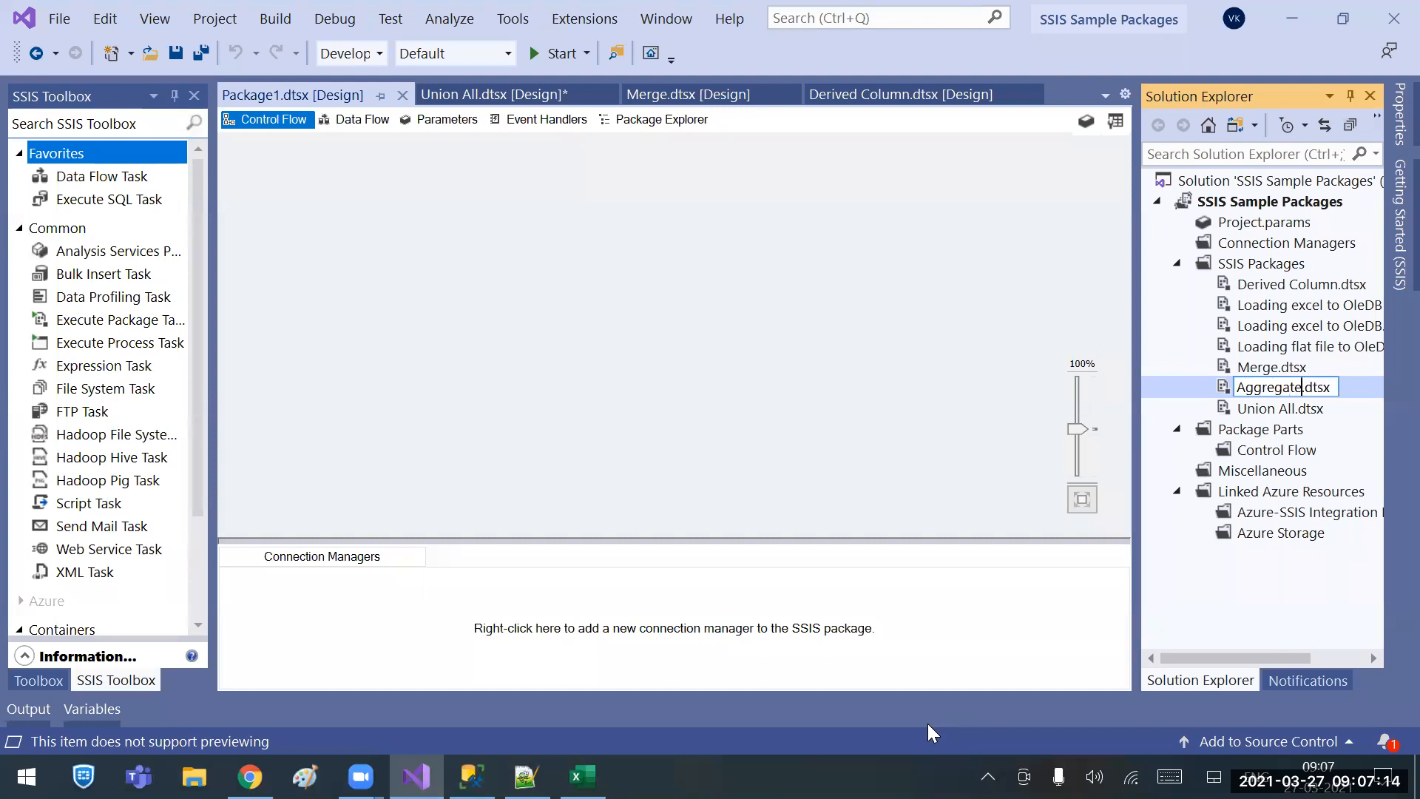
key("Return")
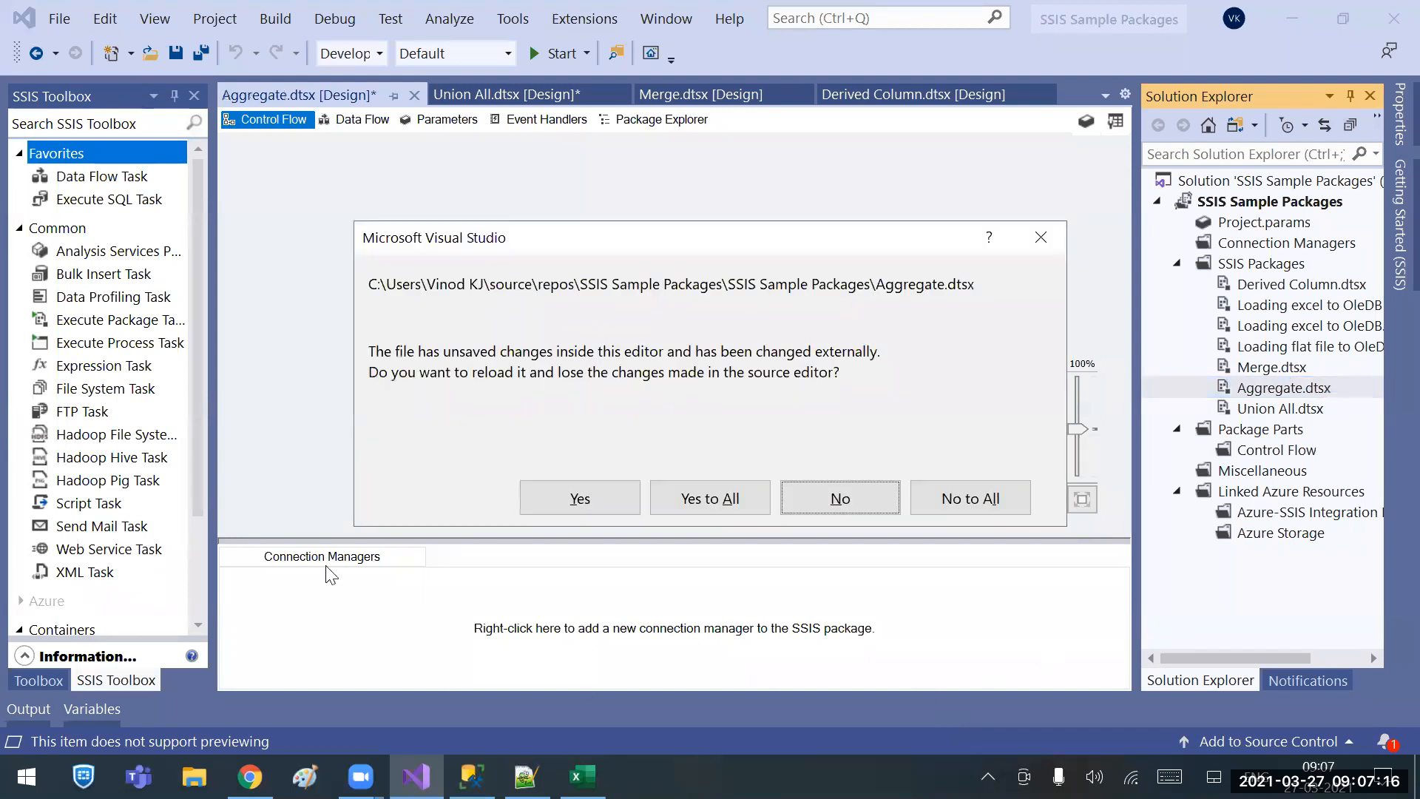
left_click(671, 488)
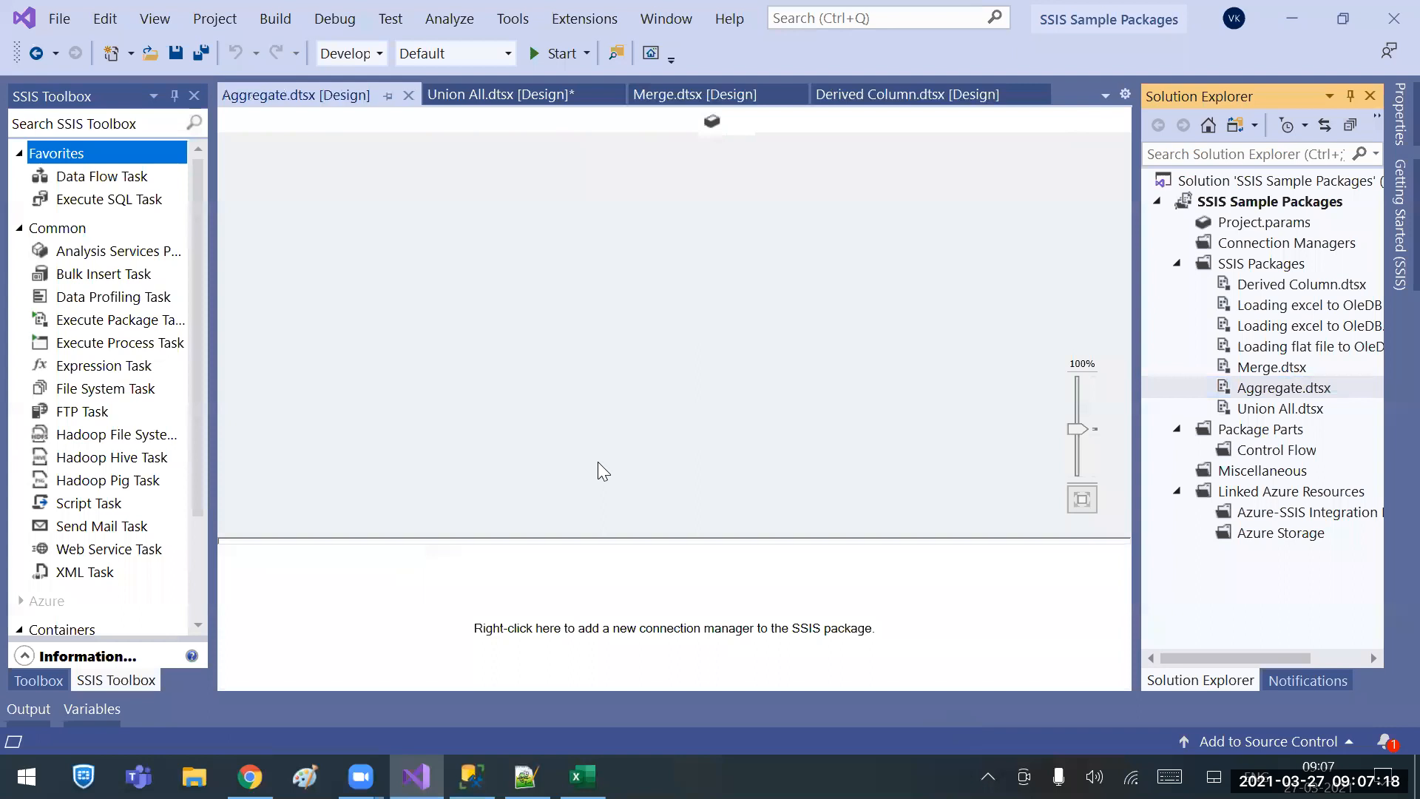
key("ctrl+s")
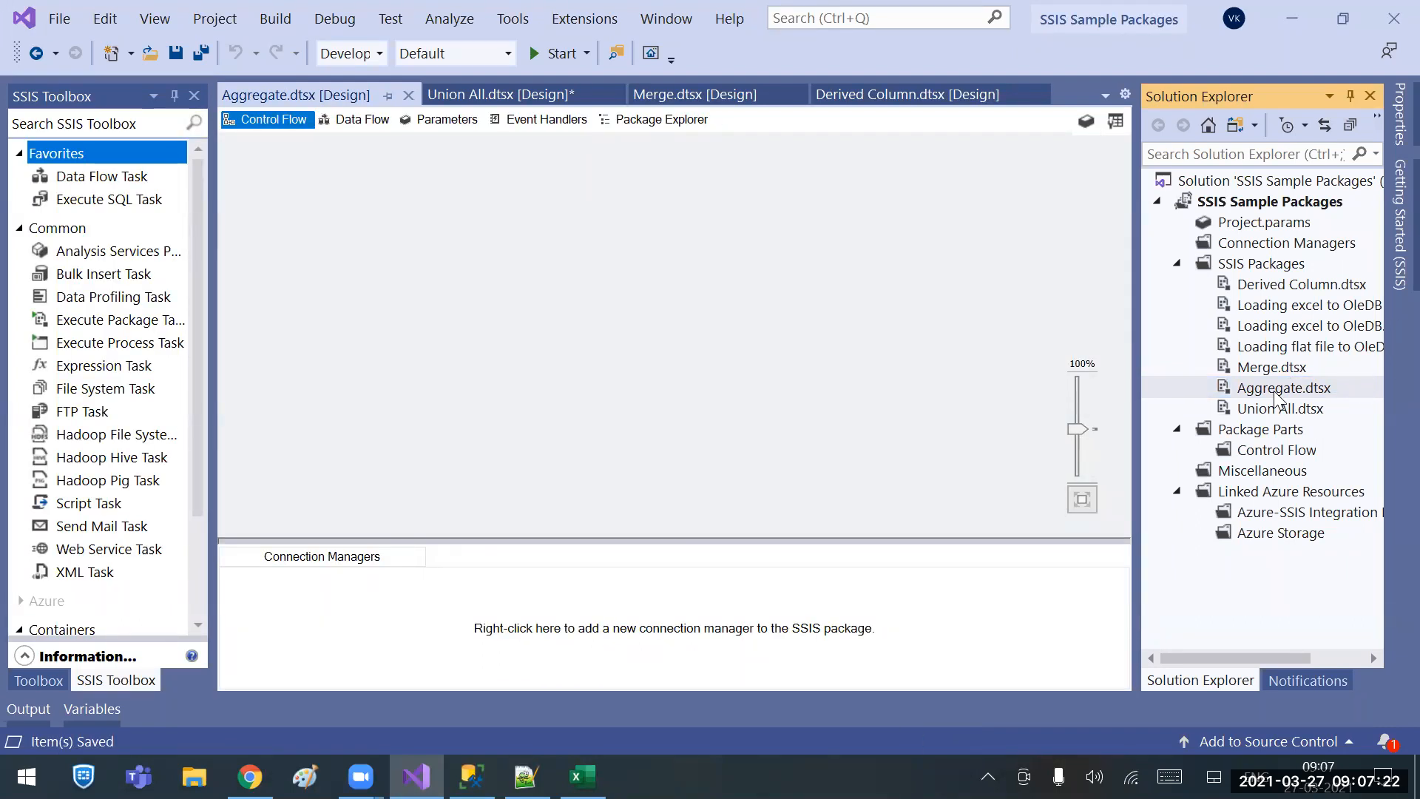
Add a Data Flow Task to the Aggregate package's control flow and open it.
left_click(951, 404)
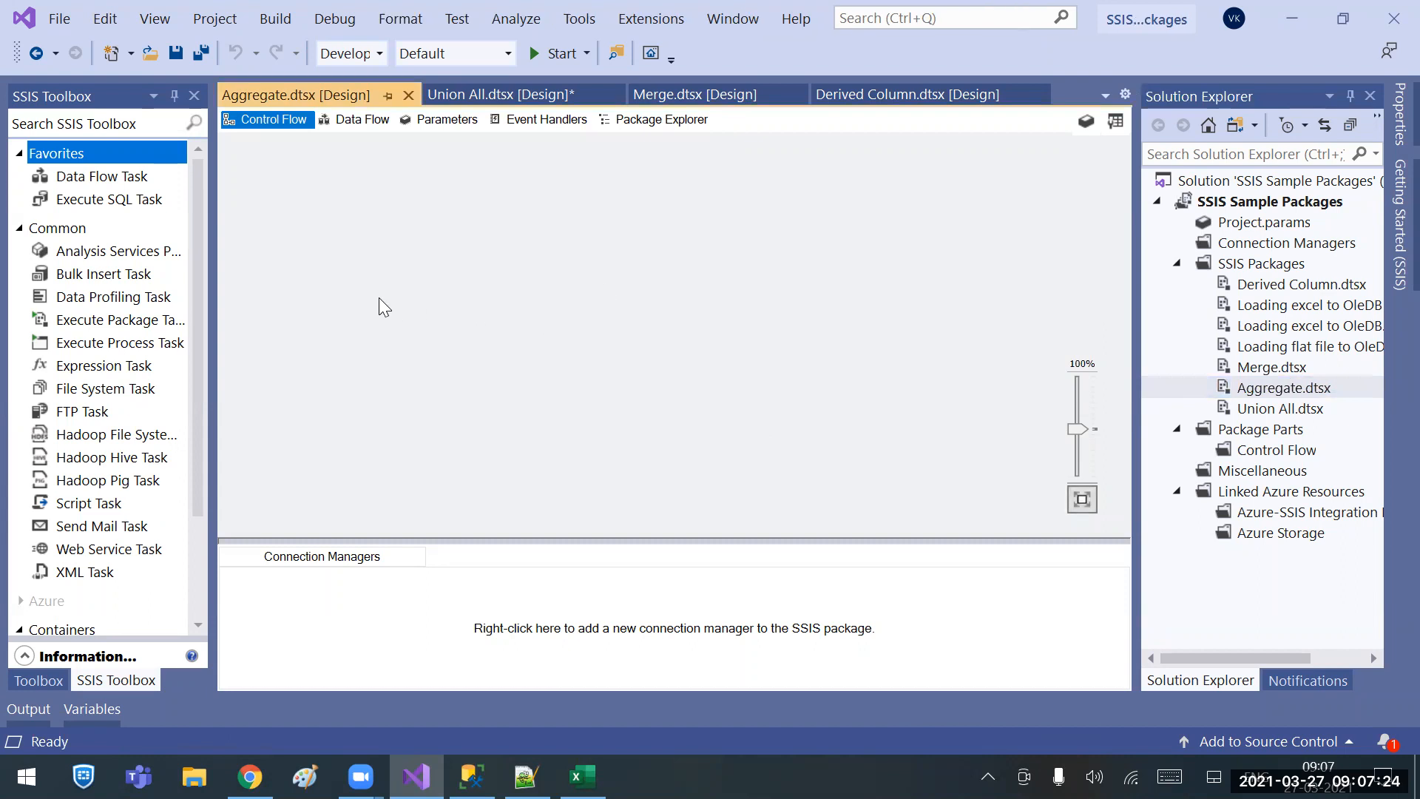
left_click_drag(116, 176, 599, 214)
double_click(601, 219)
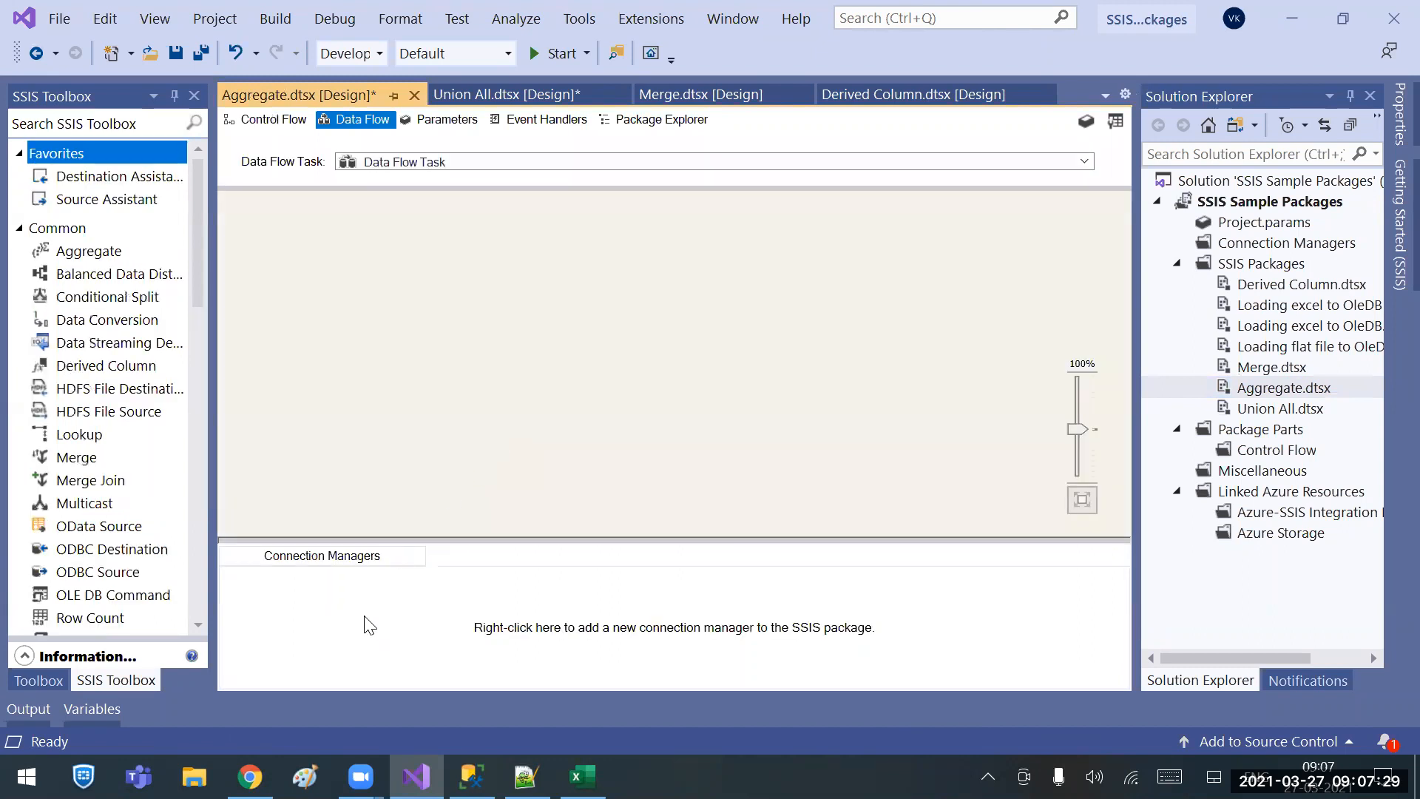
Create an OLE DB connection manager from the existing AdventureWorks2017 data connection.
right_click(366, 621)
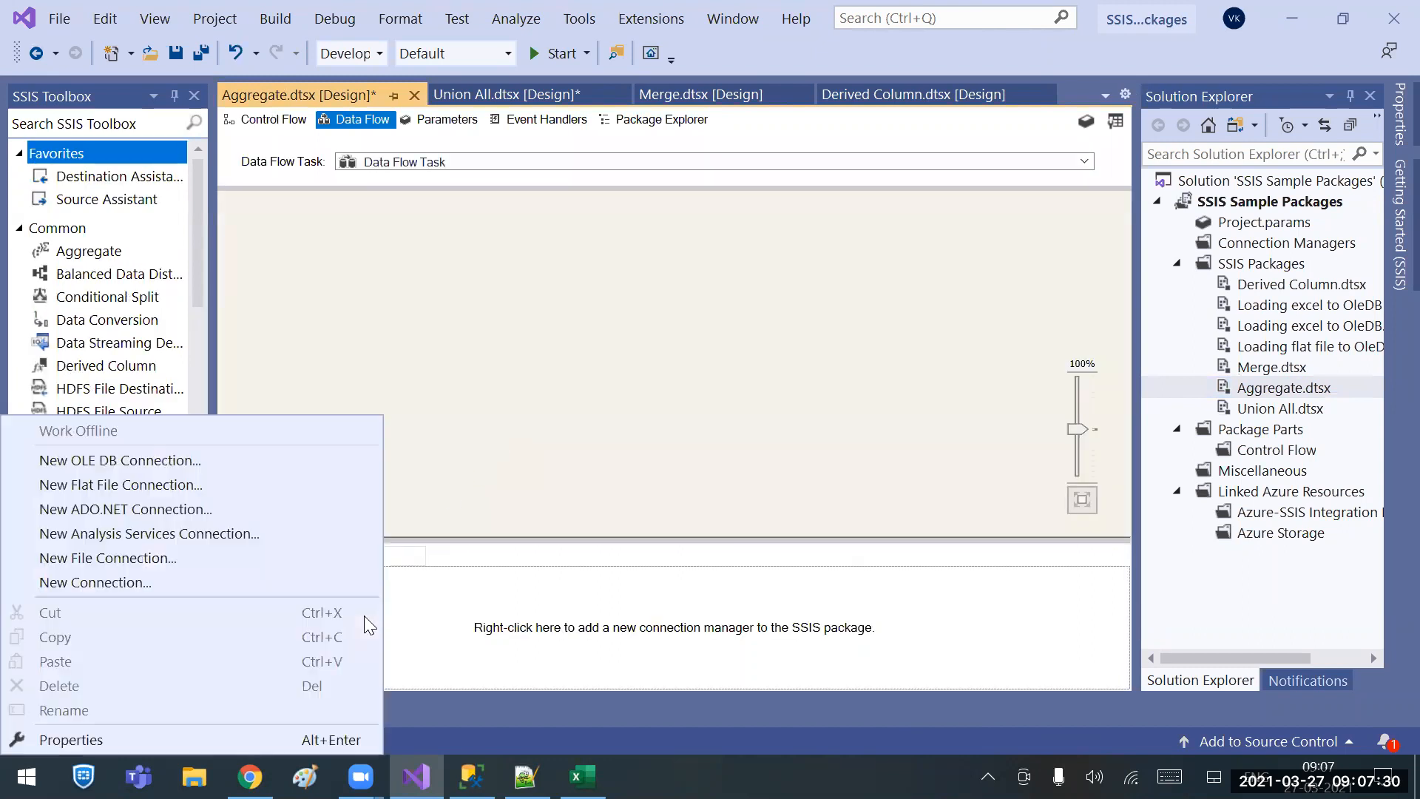
left_click(190, 460)
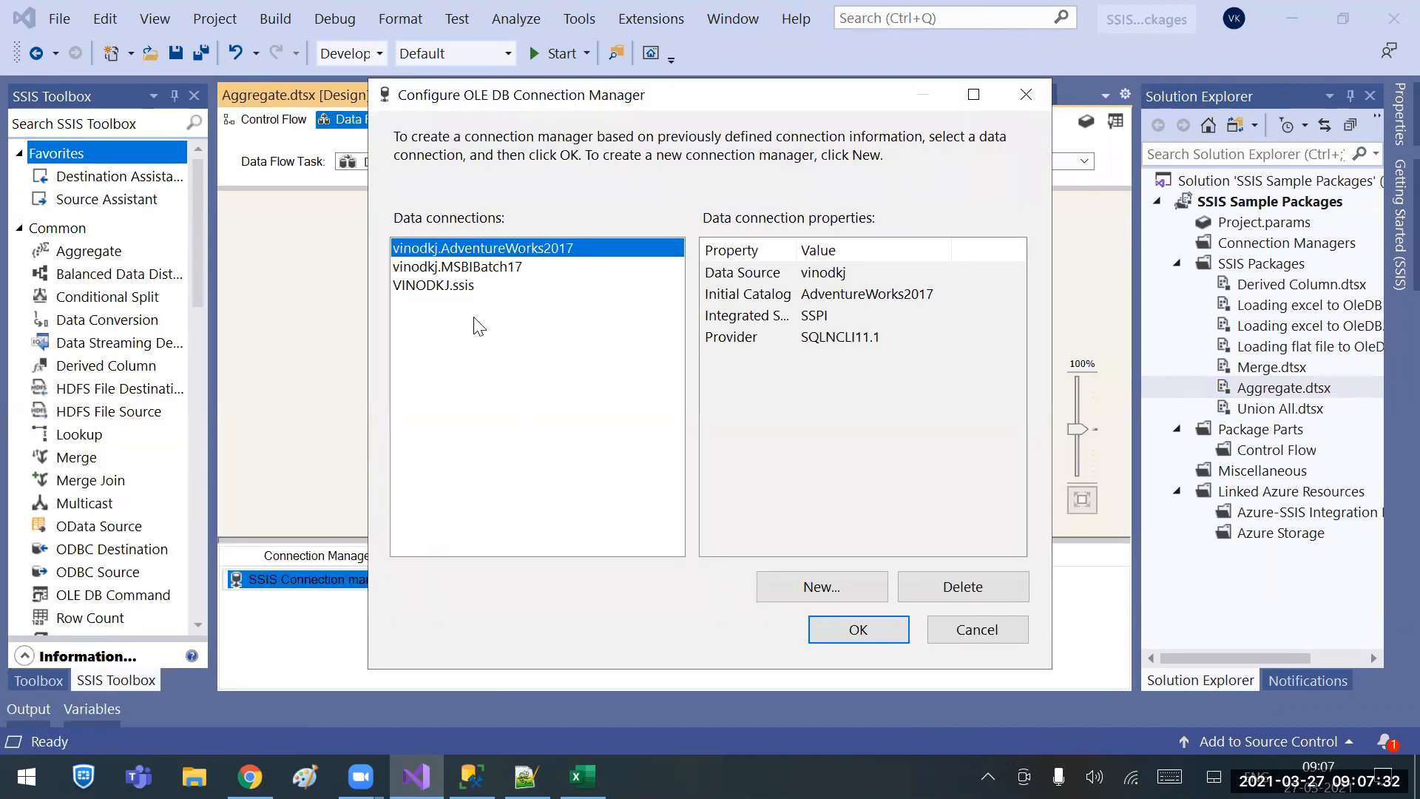
left_click(898, 639)
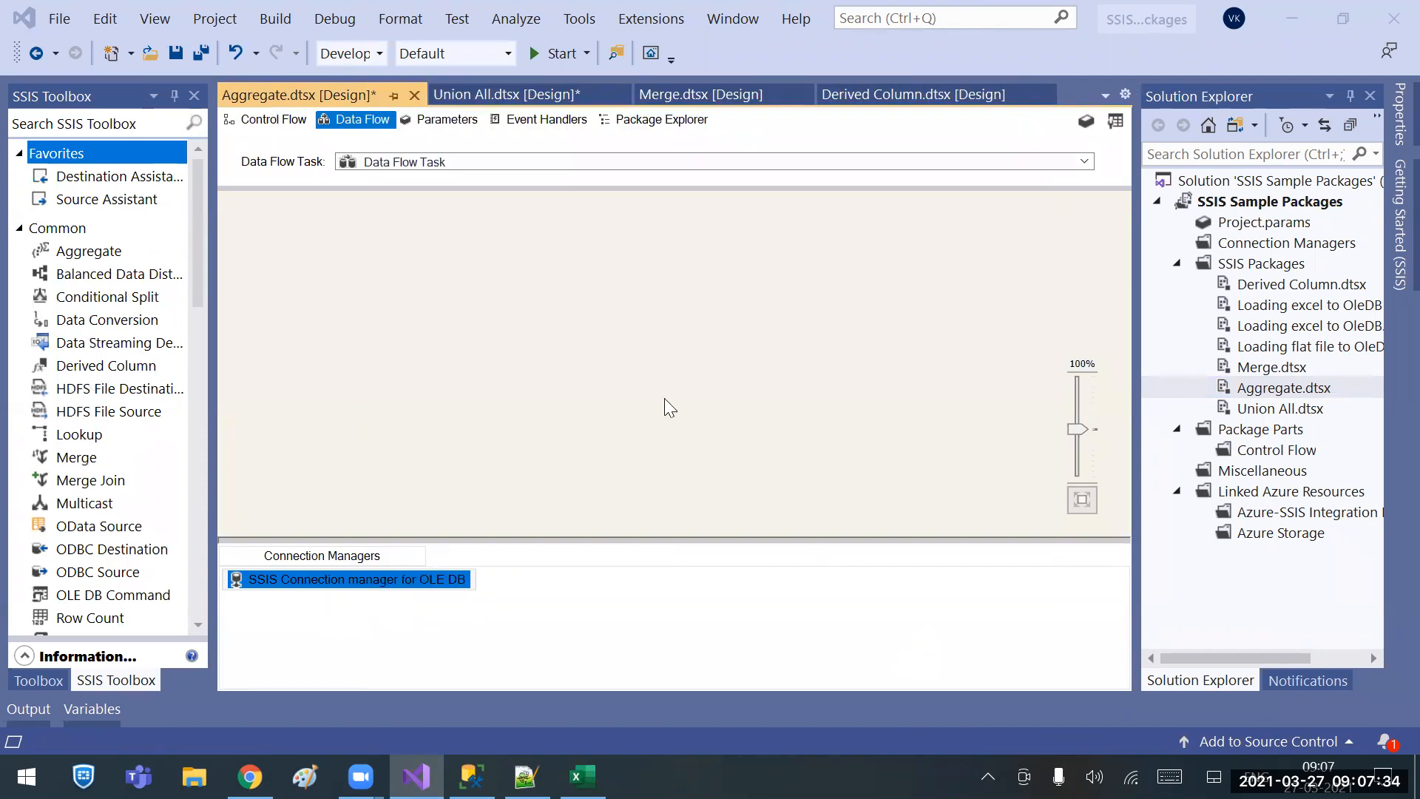
Add an OLE DB Source to the Aggregate package's data flow.
left_click_drag(199, 276, 212, 676)
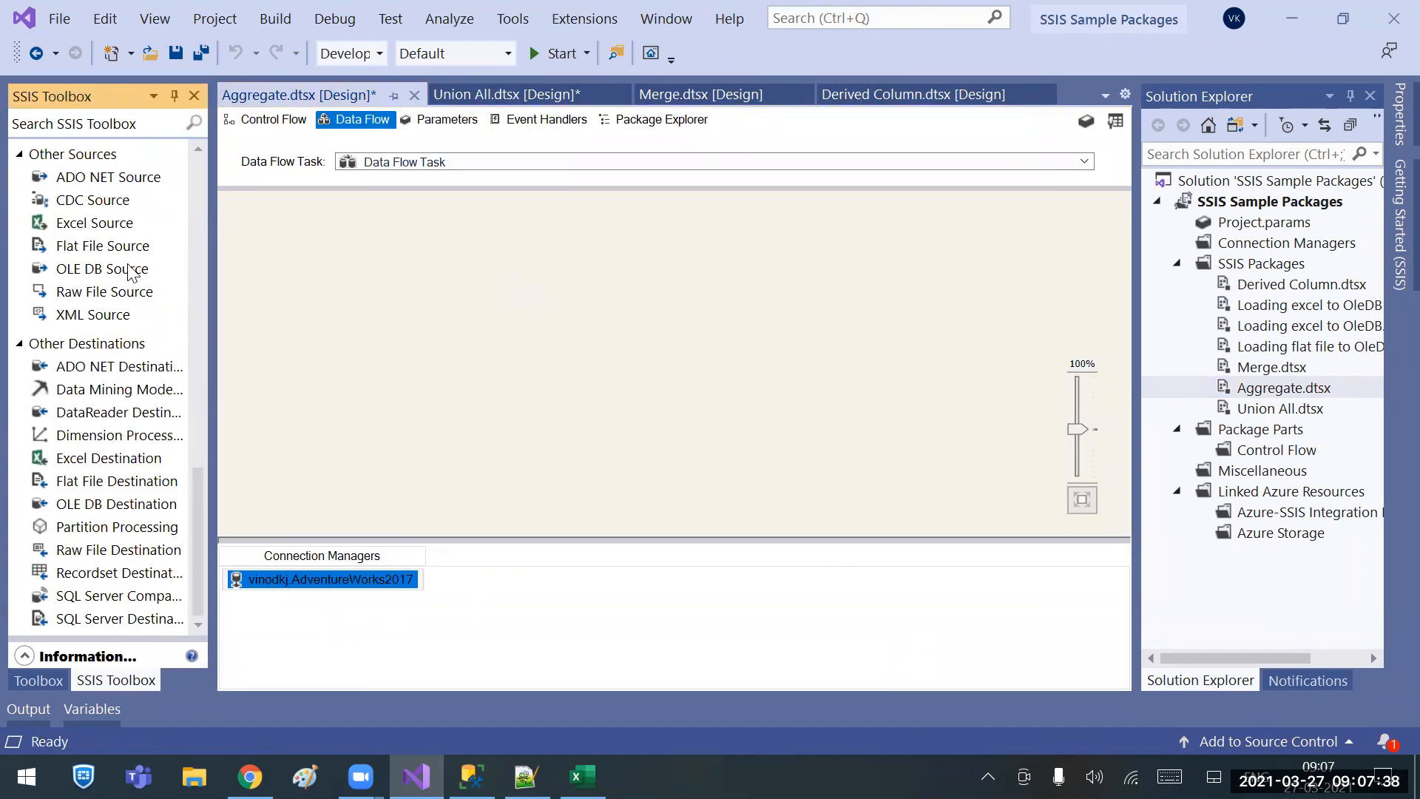
left_click_drag(115, 266, 540, 244)
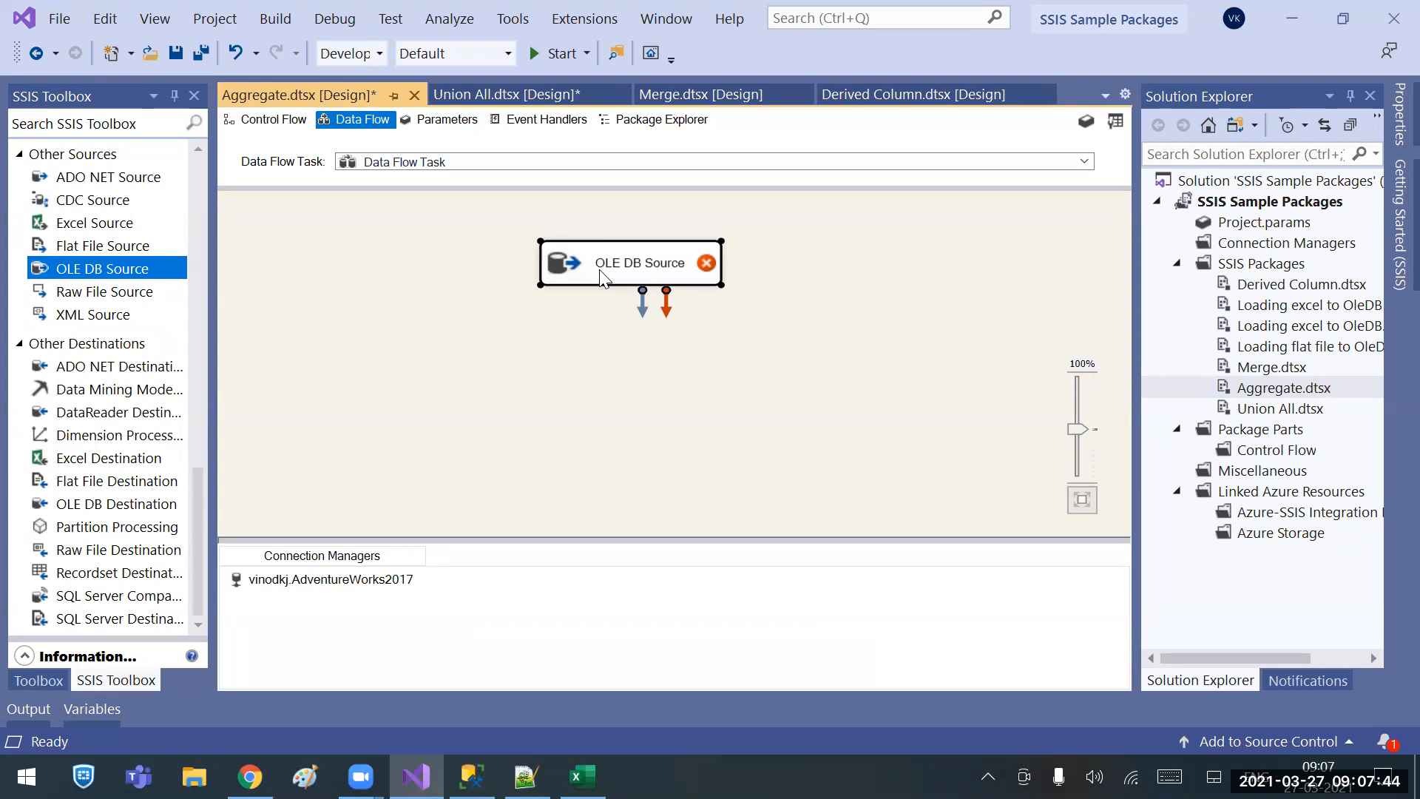
left_click(608, 348)
Configure the OLE DB Source to read all columns of the [Sales].[SalesOrderDetail] table from the AdventureWorks2017 connection.
double_click(601, 279)
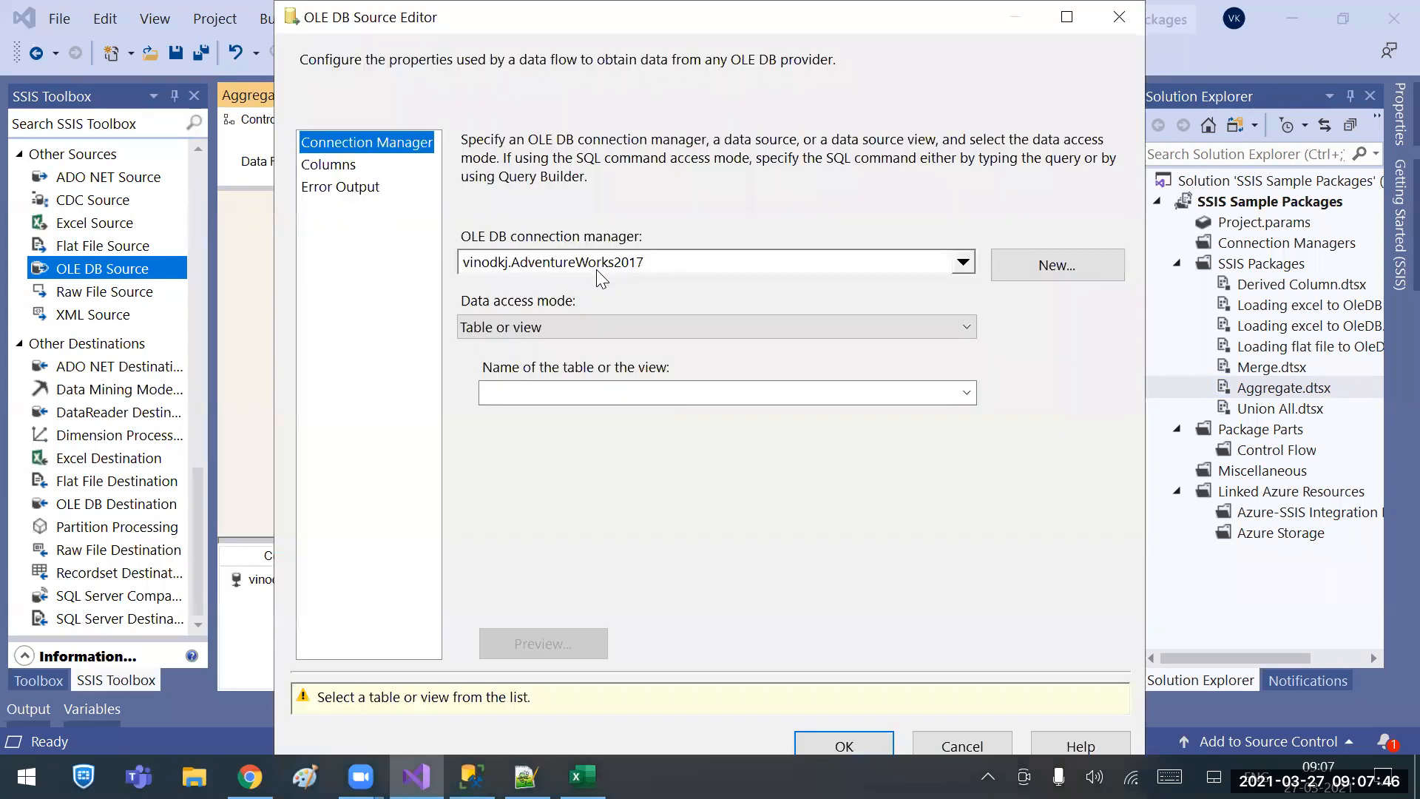
left_click(596, 394)
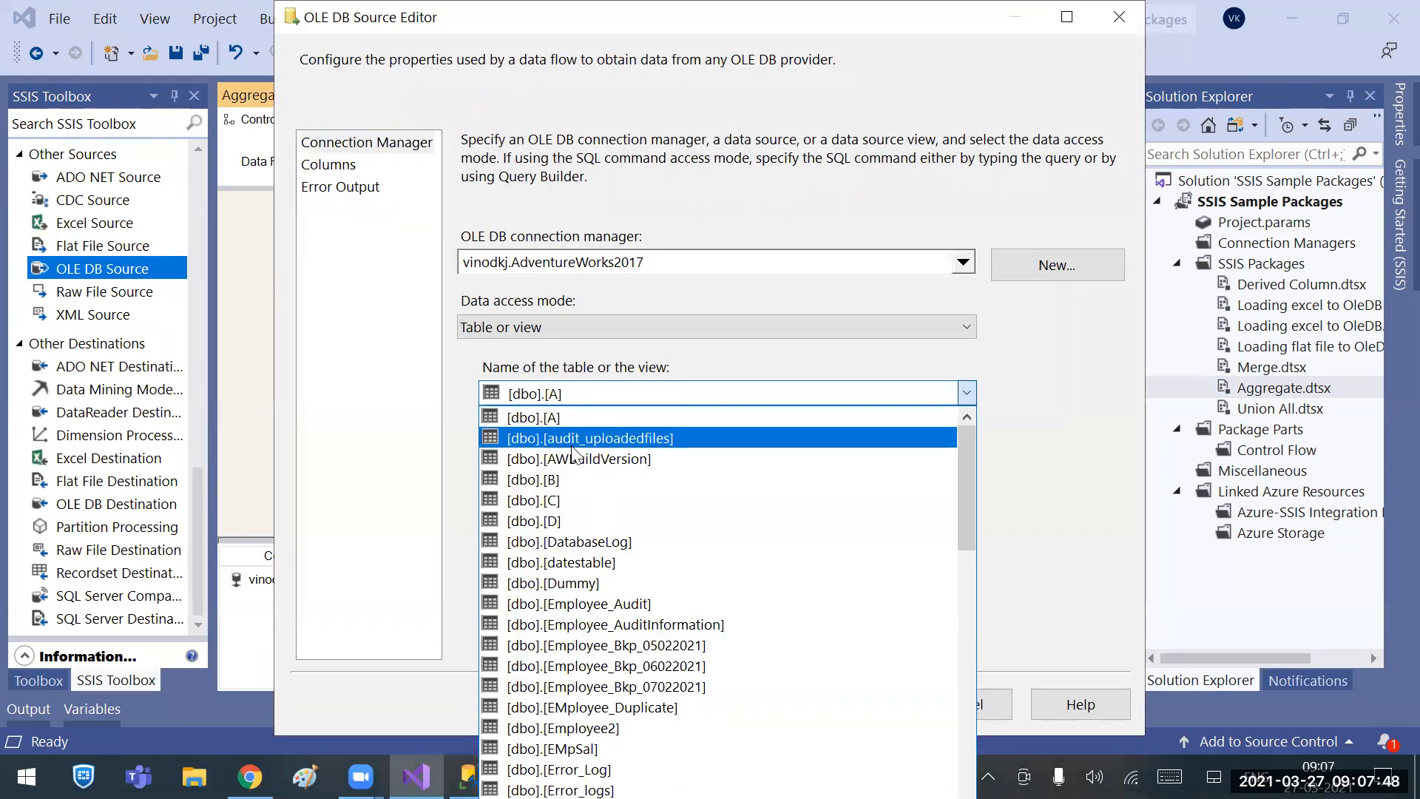
scroll(638, 685, "down", 20)
scroll(637, 685, "down", 7)
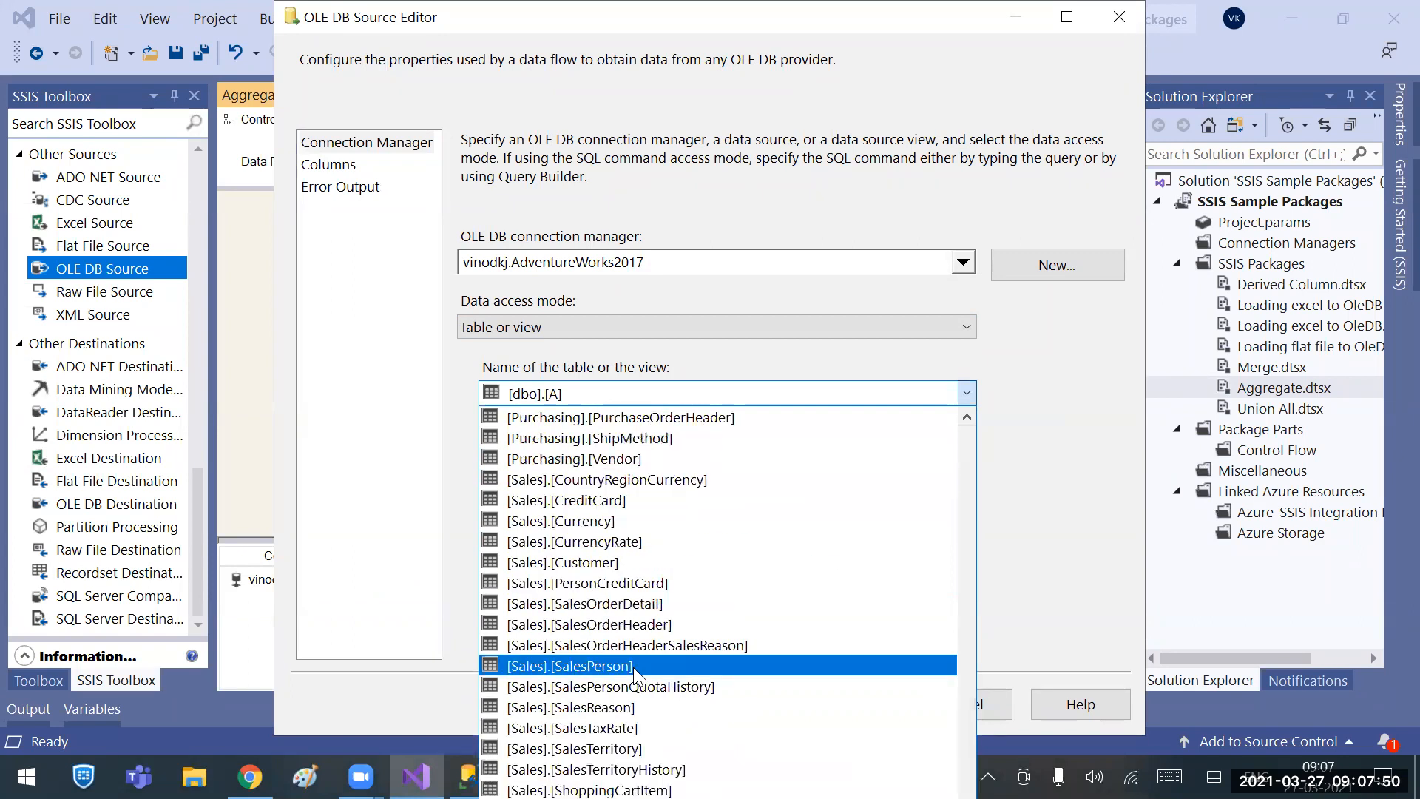
left_click(636, 605)
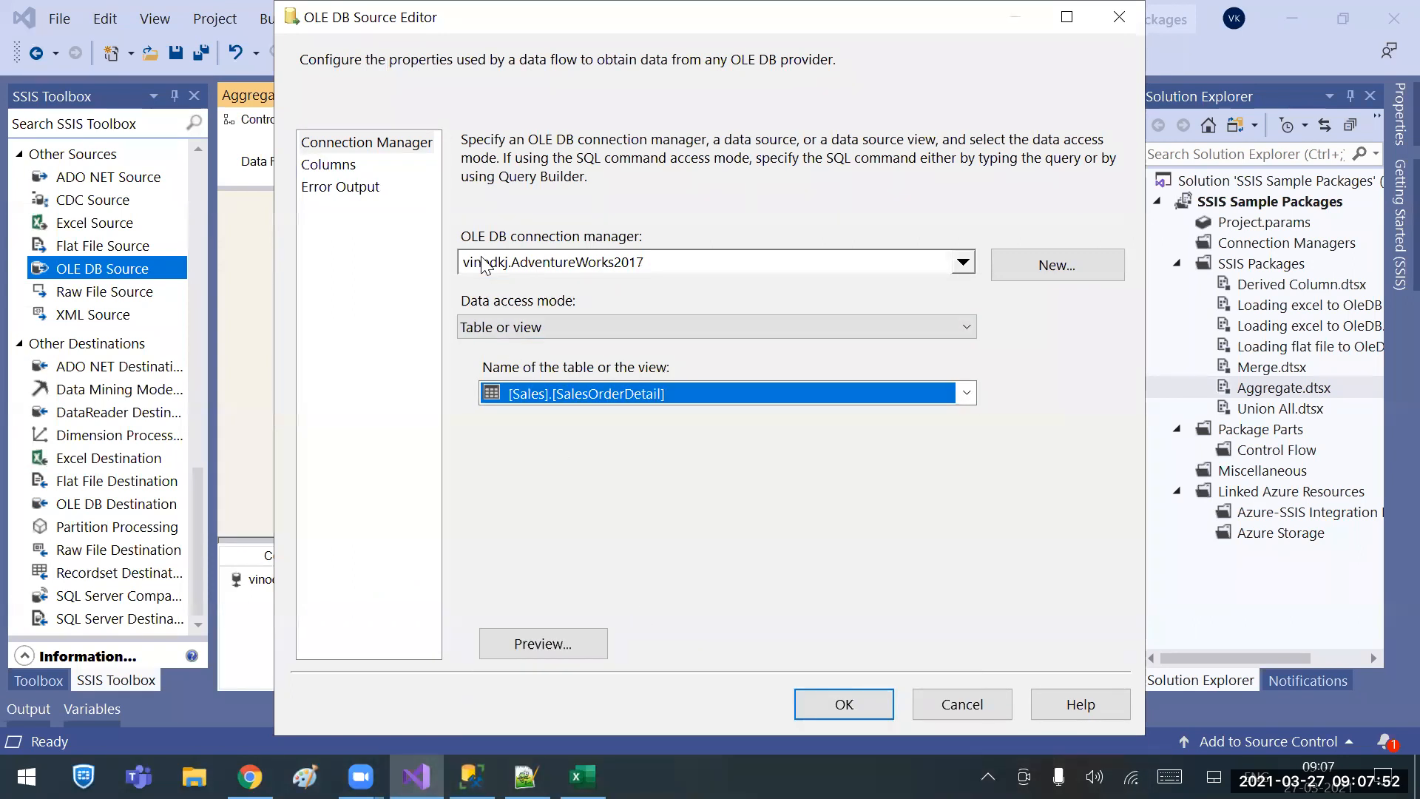
left_click(352, 167)
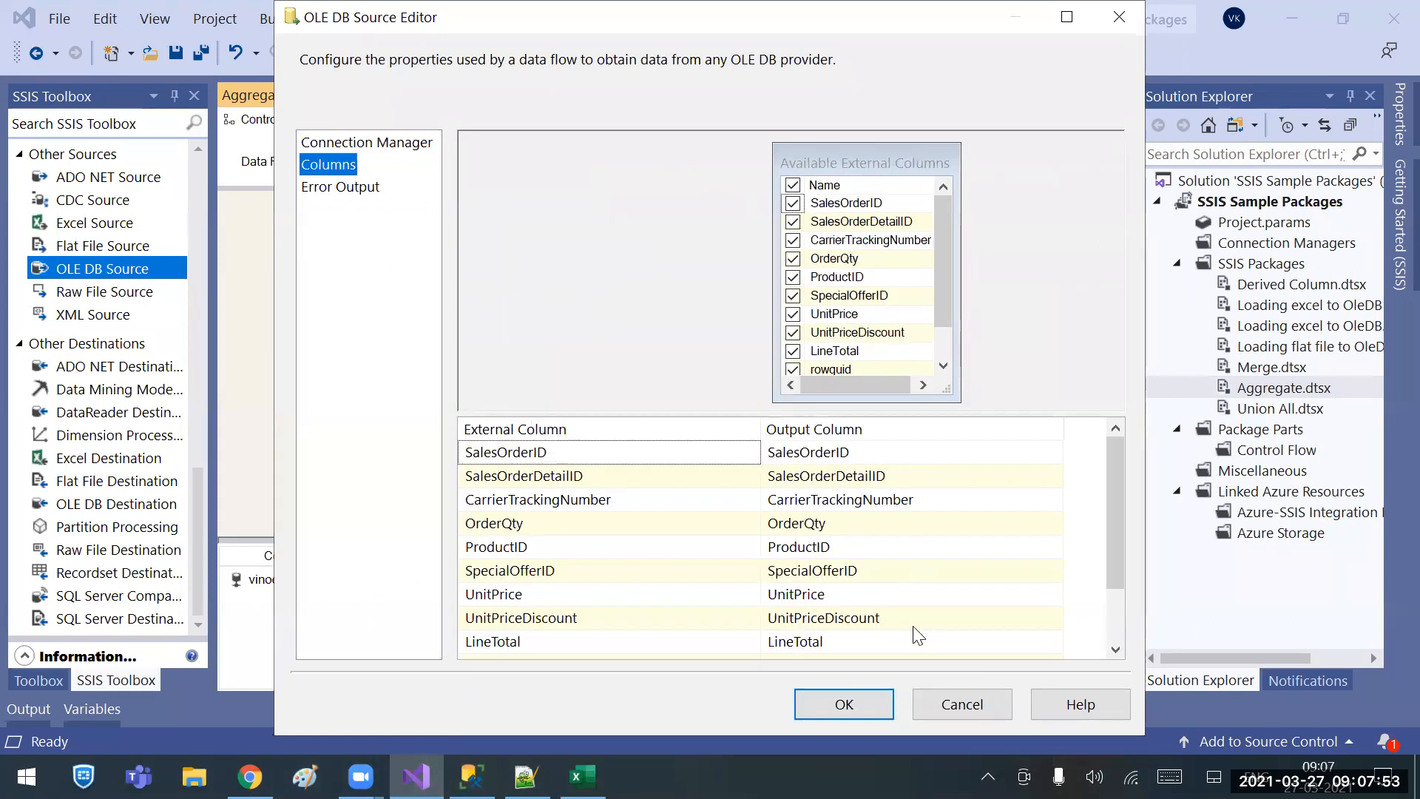
left_click(847, 703)
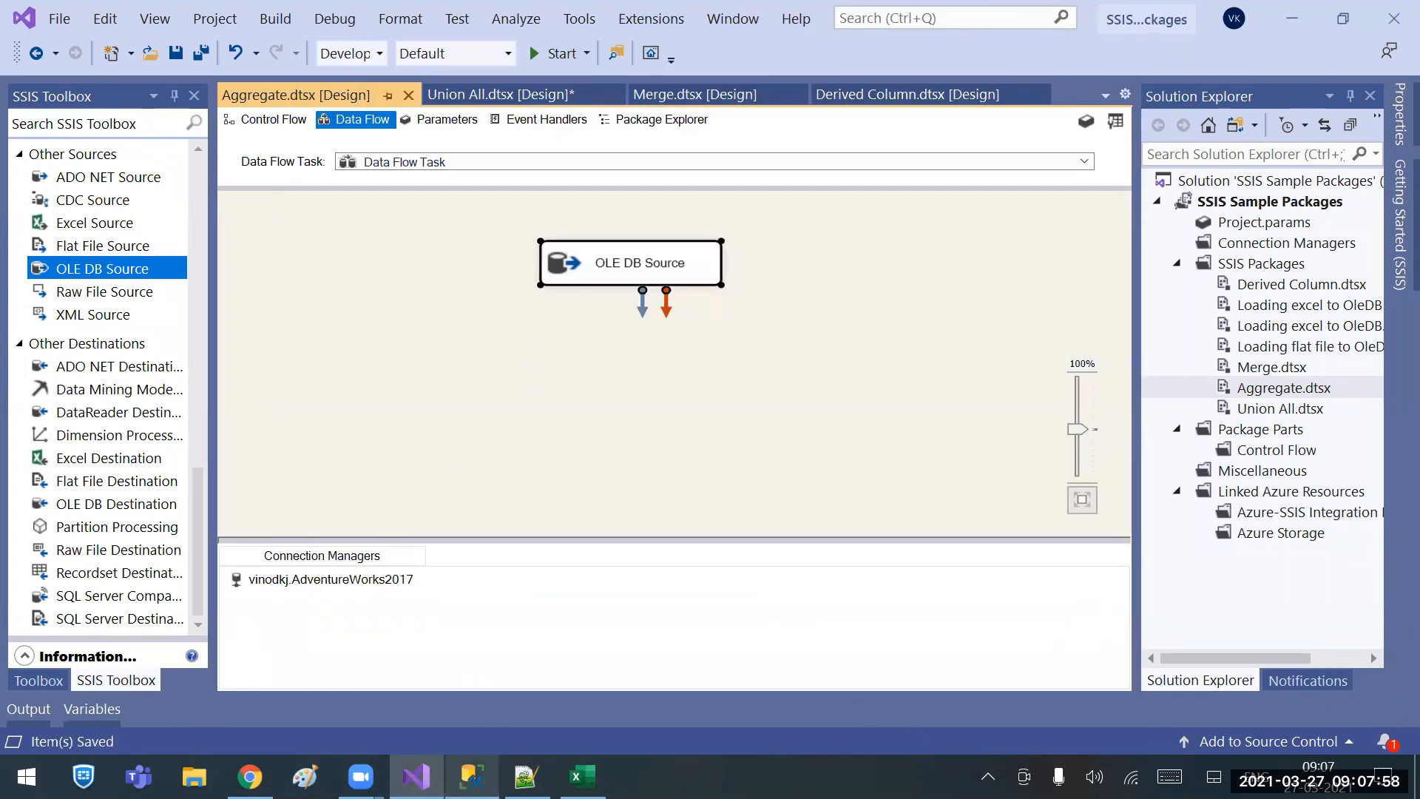
Switch to SQL Server Management Studio, rerun the SalesOrderDetail query and examine the order ID, detail, quantity and unit price columns in the results.
left_click(471, 776)
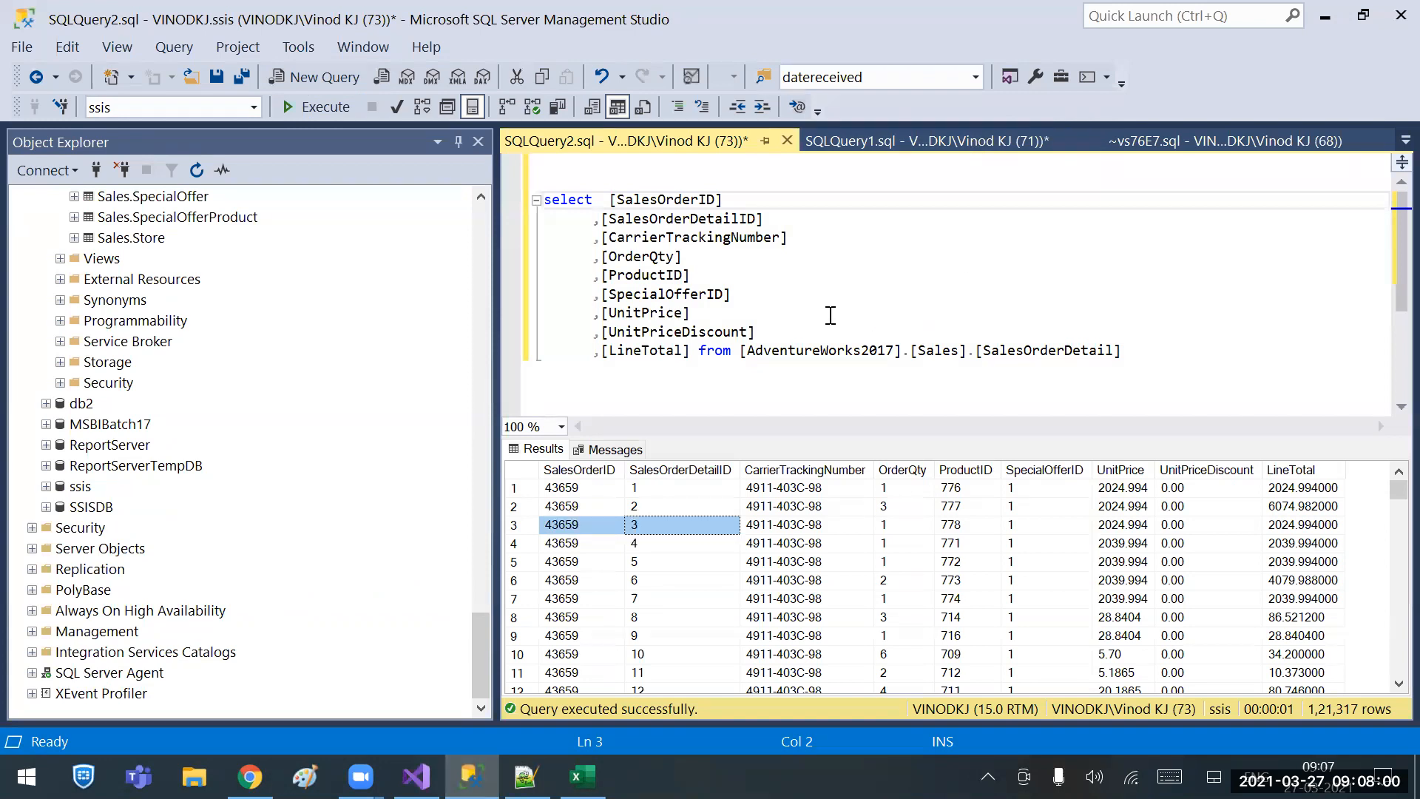
left_click(338, 111)
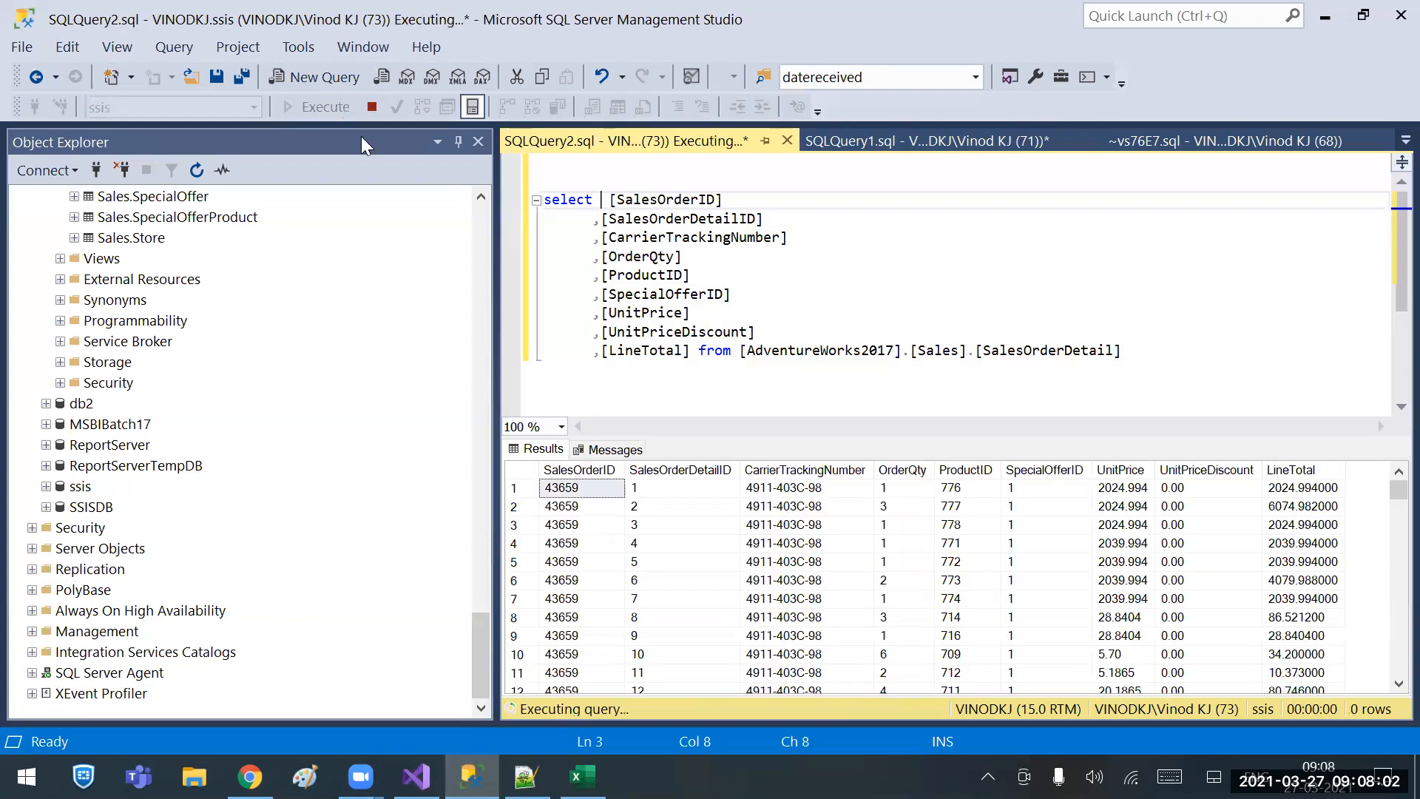
left_click(594, 543)
left_click_drag(585, 485, 611, 625)
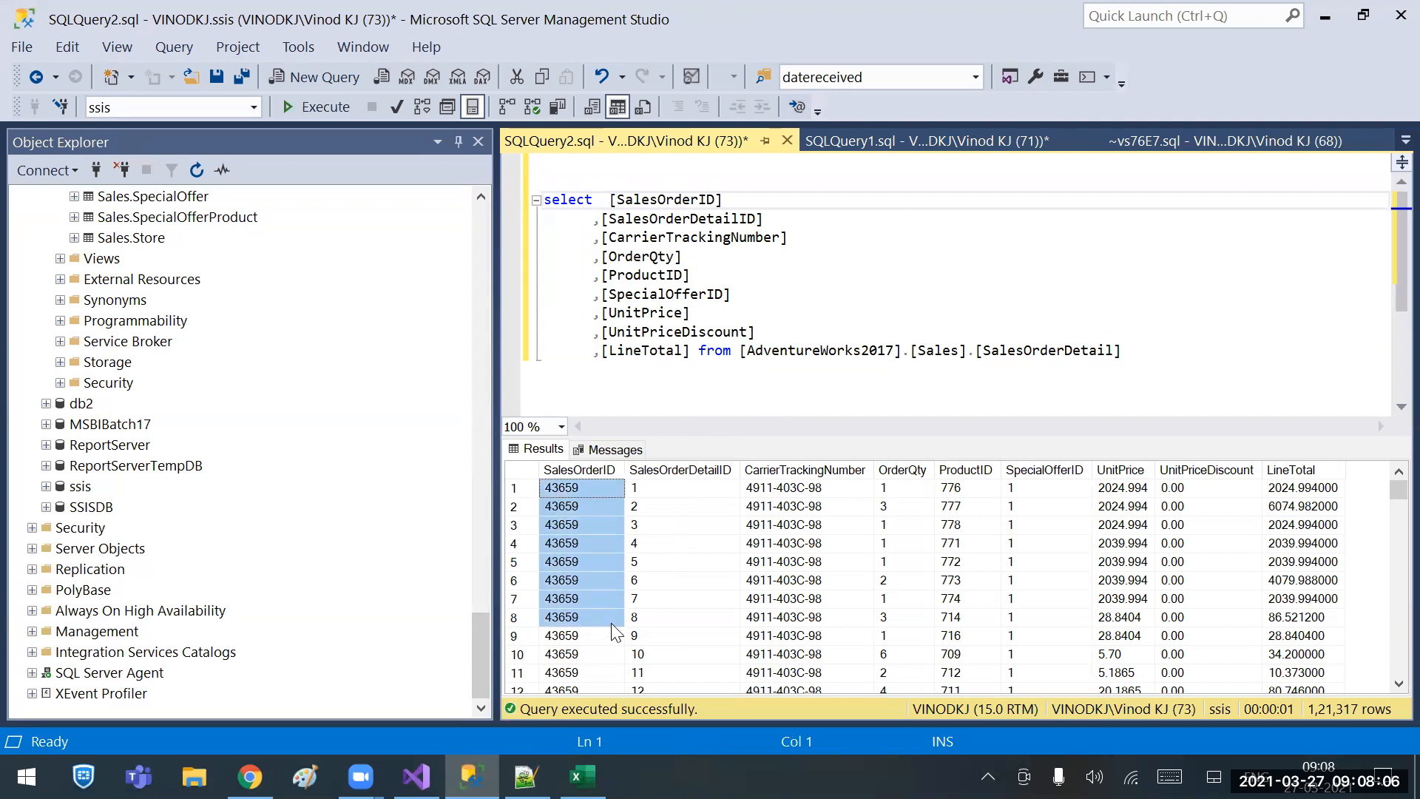
left_click(587, 488)
left_click(603, 654, "shift")
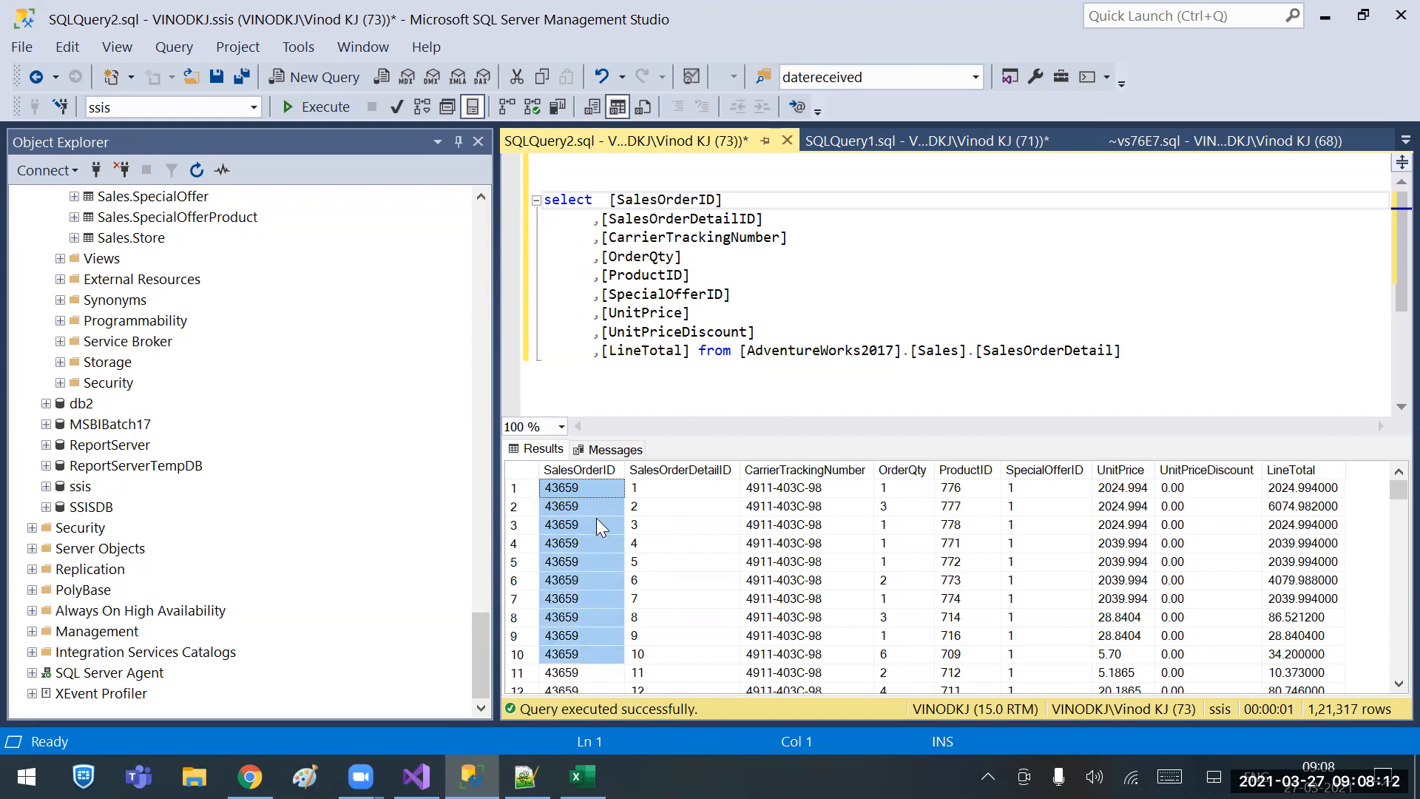
left_click_drag(729, 490, 905, 588)
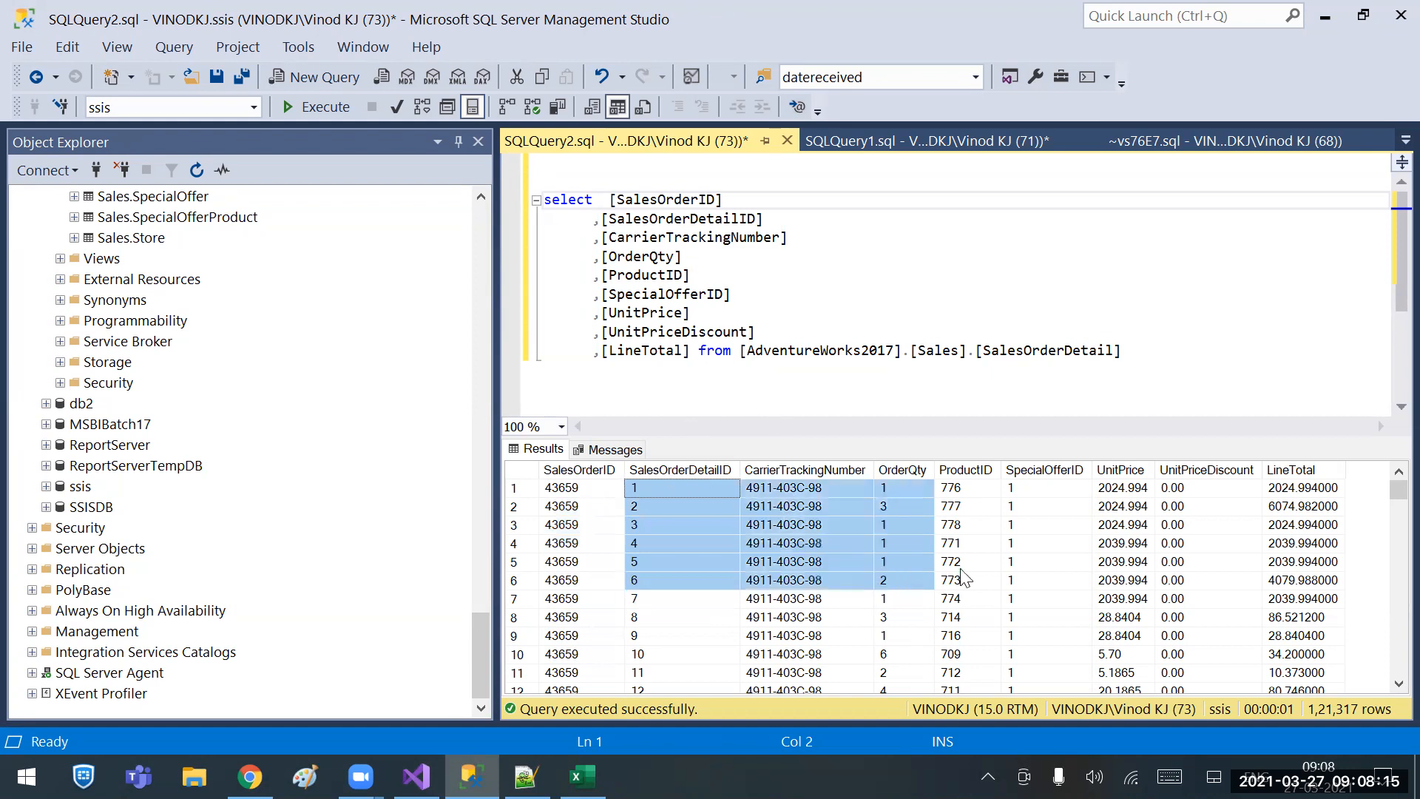
left_click(1109, 605)
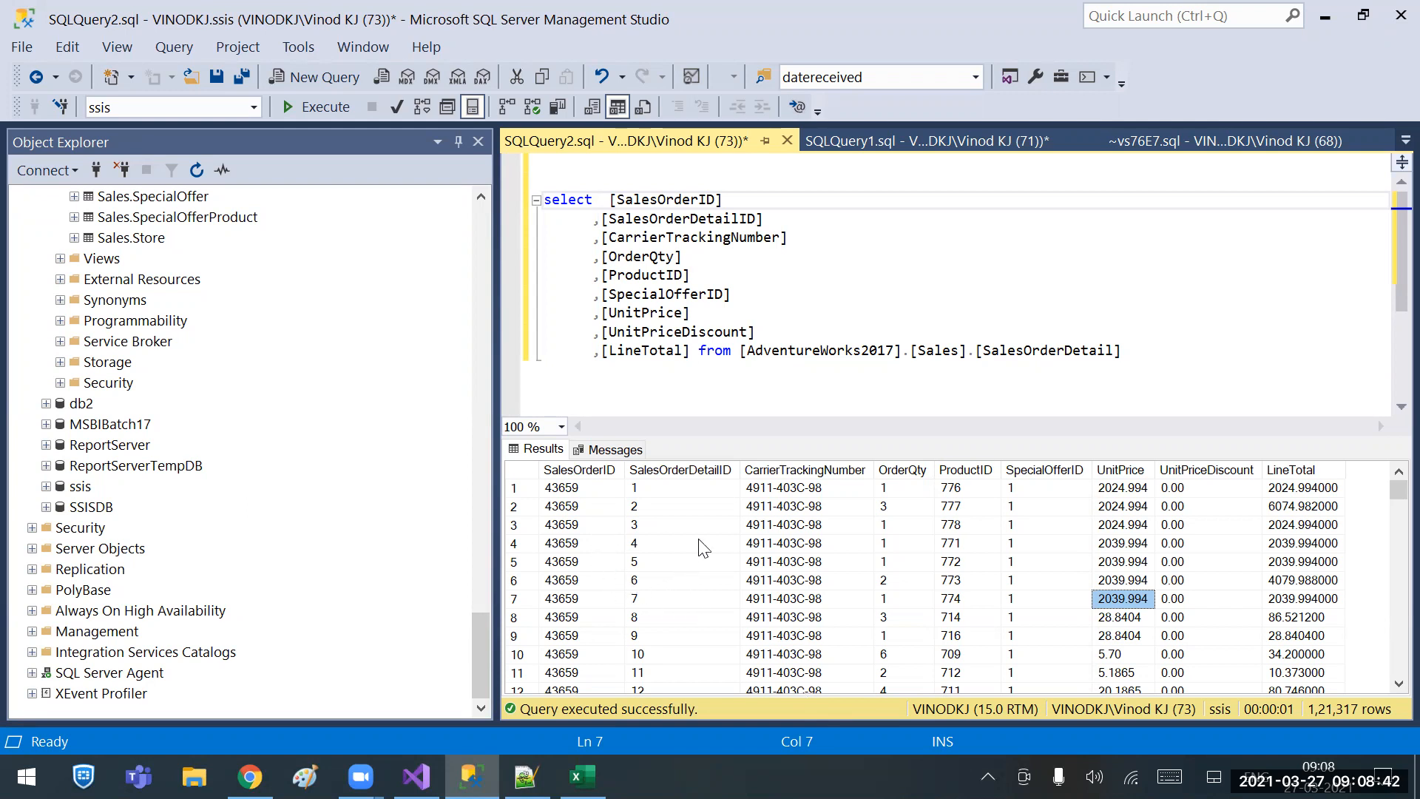
left_click(911, 503)
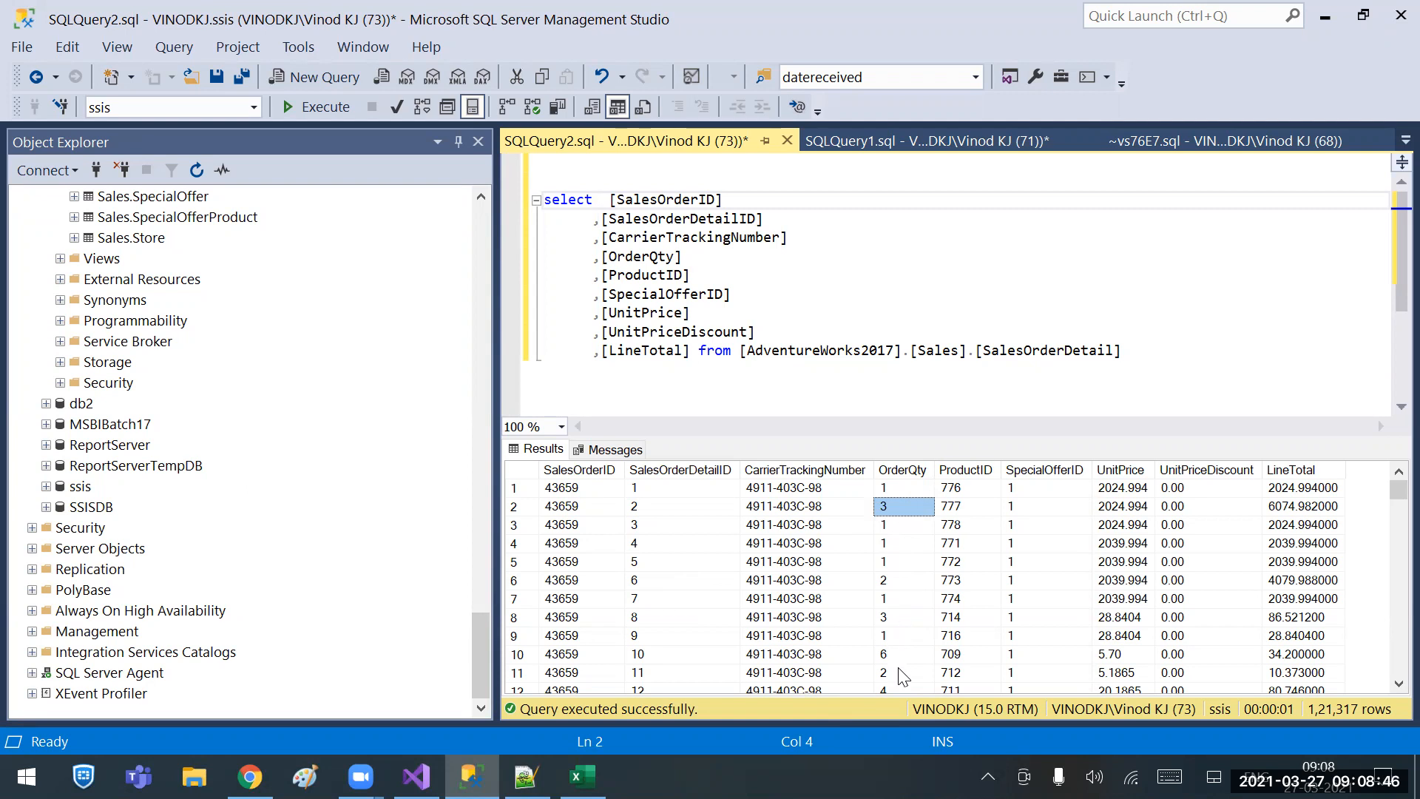
left_click(581, 565)
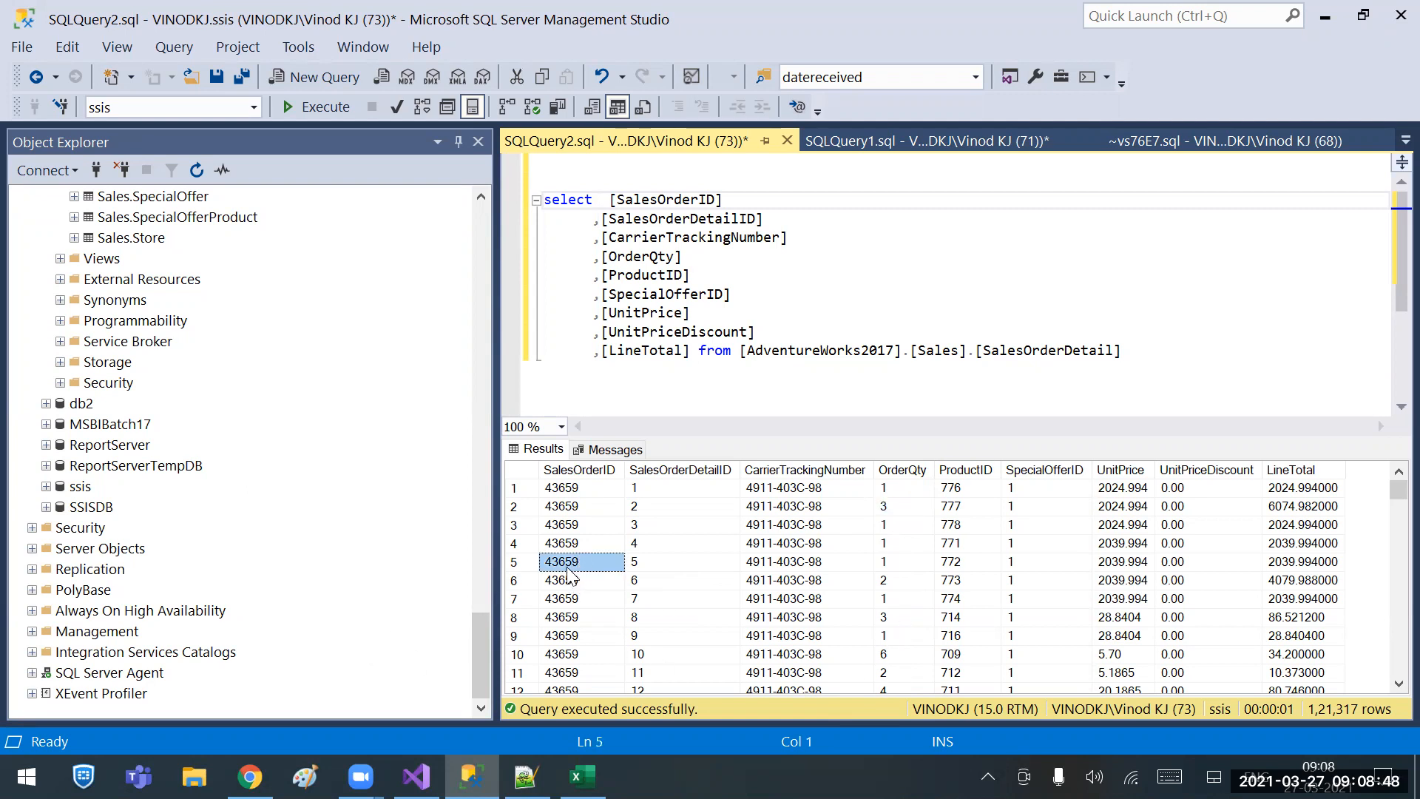
Copy the entire query result with headers and paste it into a new worksheet of the Excel workbook.
left_click(525, 475)
right_click(525, 475)
left_click(600, 506)
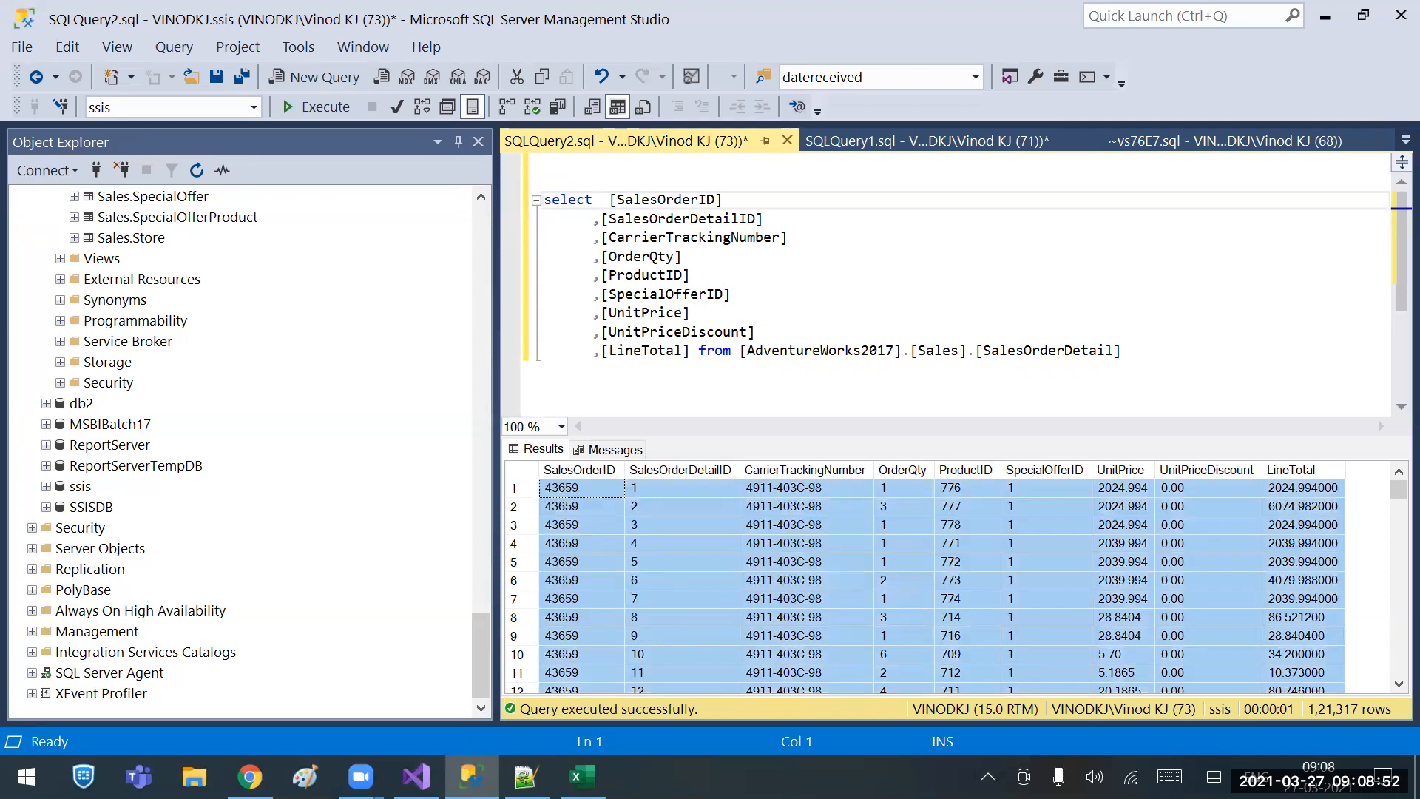
left_click(583, 776)
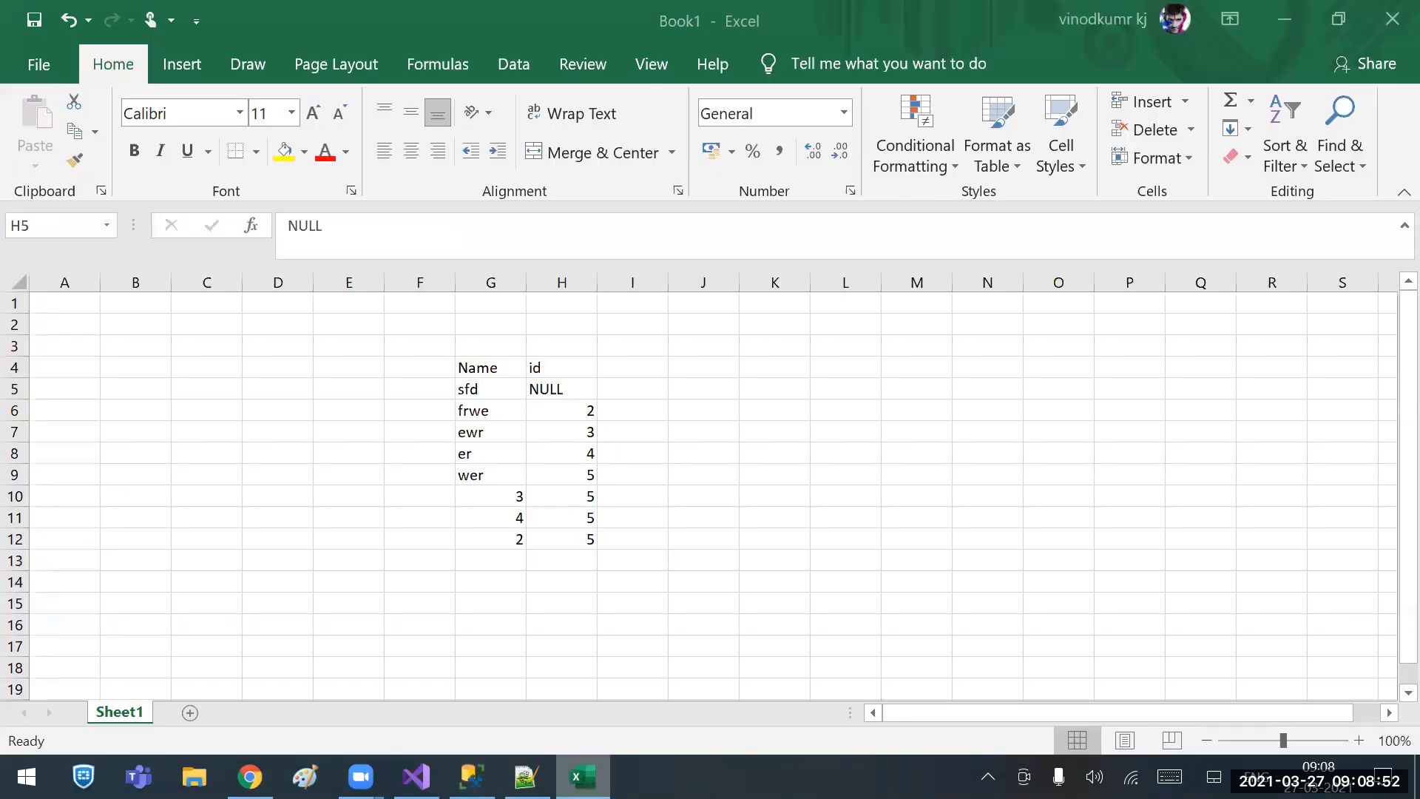
left_click(189, 712)
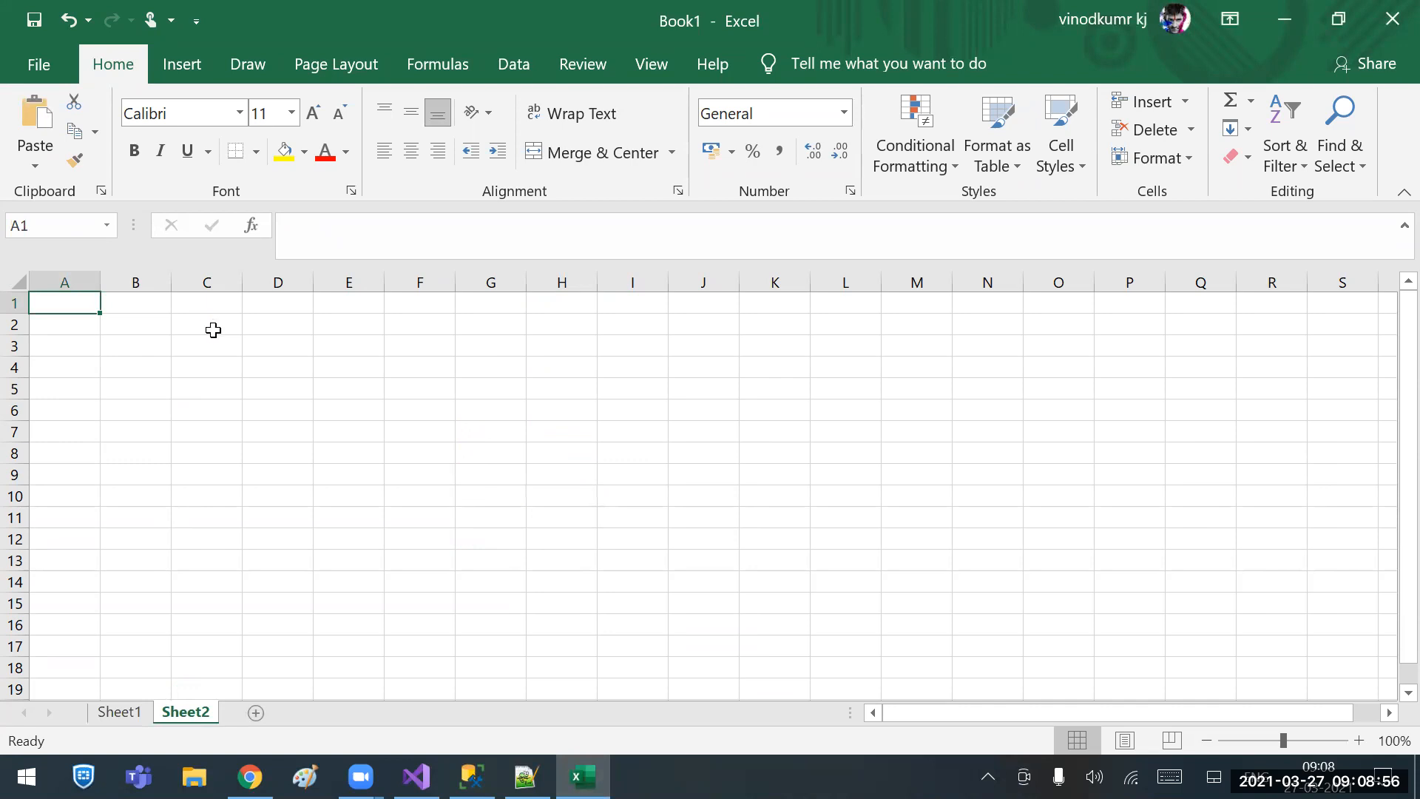
key("ctrl+v")
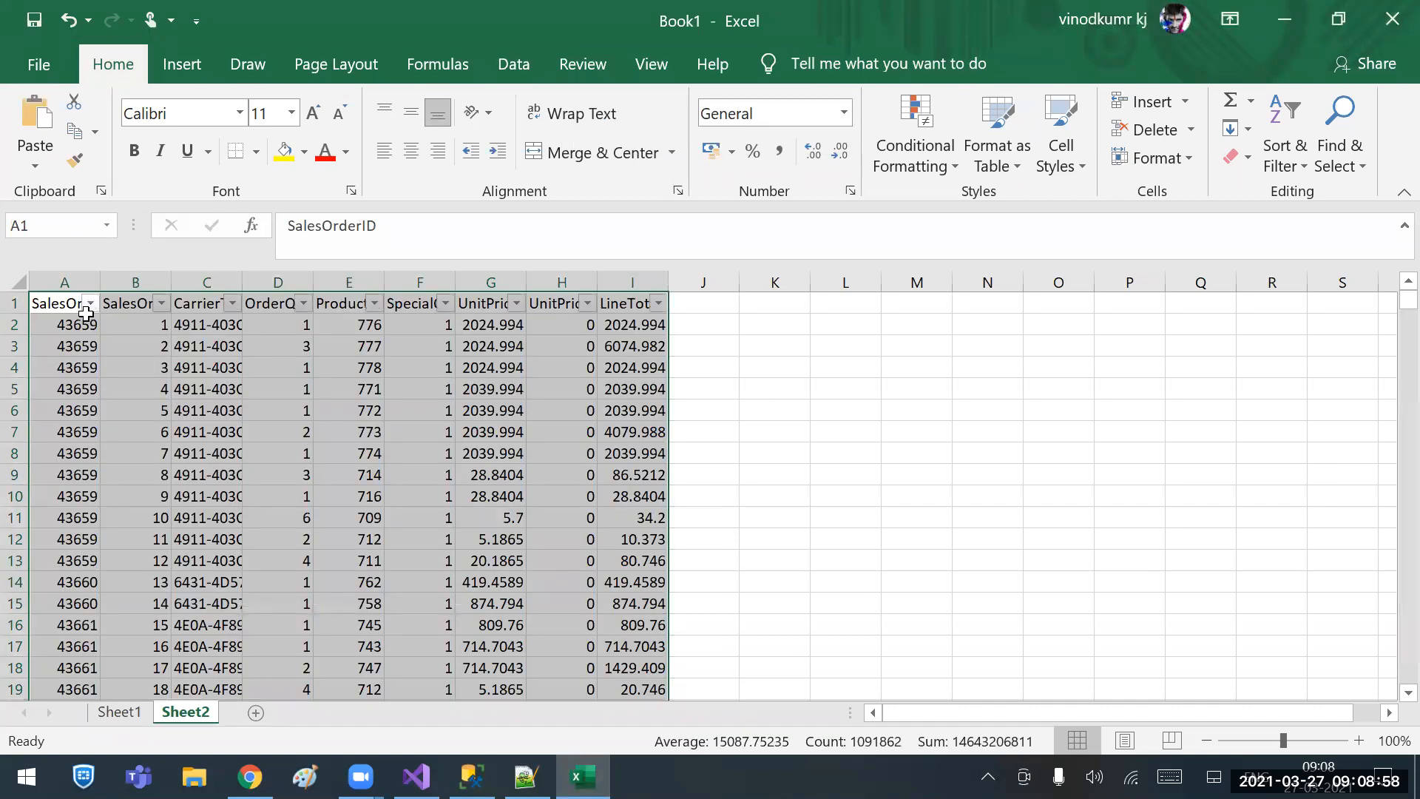
Filter the SalesOrderID column to 43659 only and fit the CarrierTrackingNumber column's width to its contents.
left_click(90, 303)
left_click(204, 505)
left_click(203, 521)
left_click(280, 745)
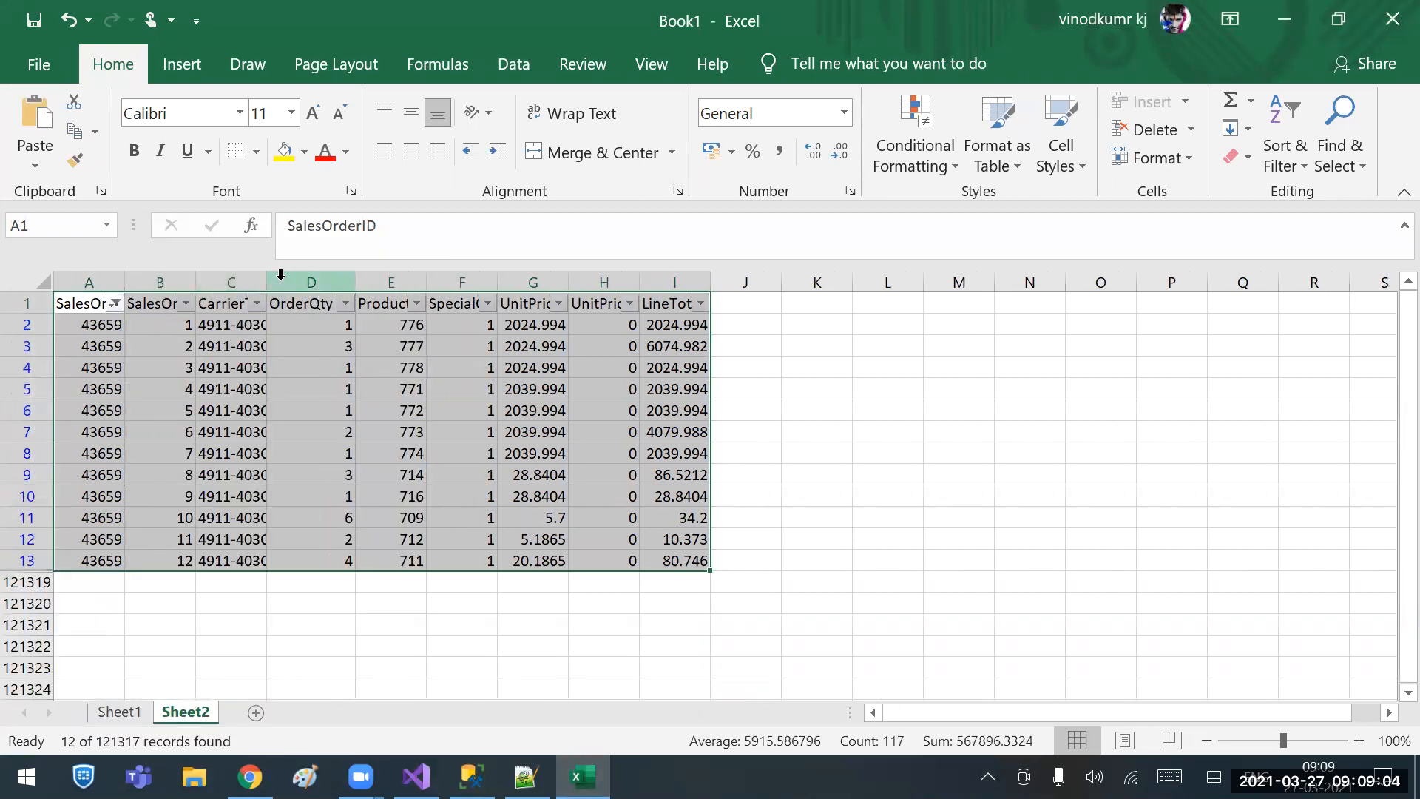
double_click(267, 281)
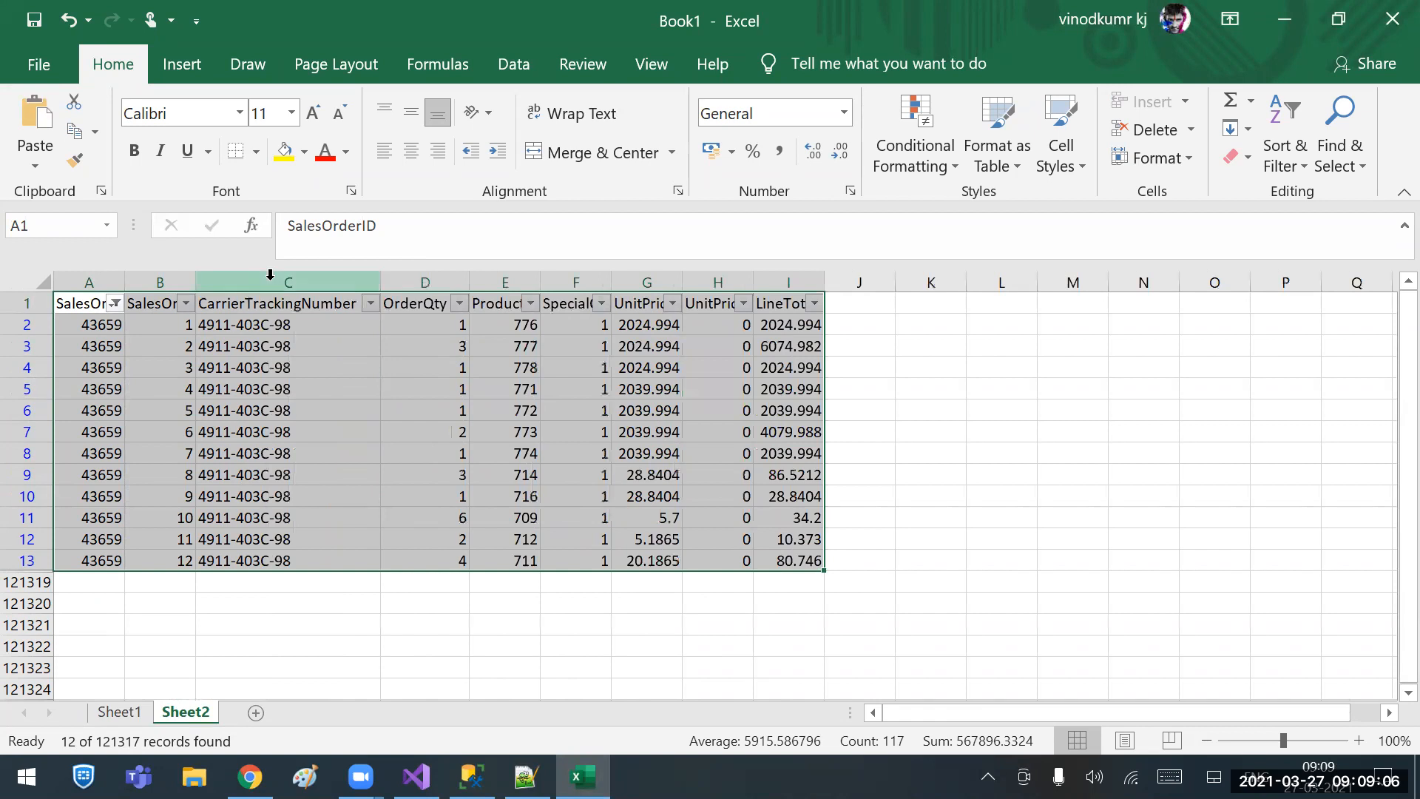
Check the sums of the filtered order's OrderQty, UnitPrice and LineTotal values by selecting each column's cells in turn.
left_click(104, 325)
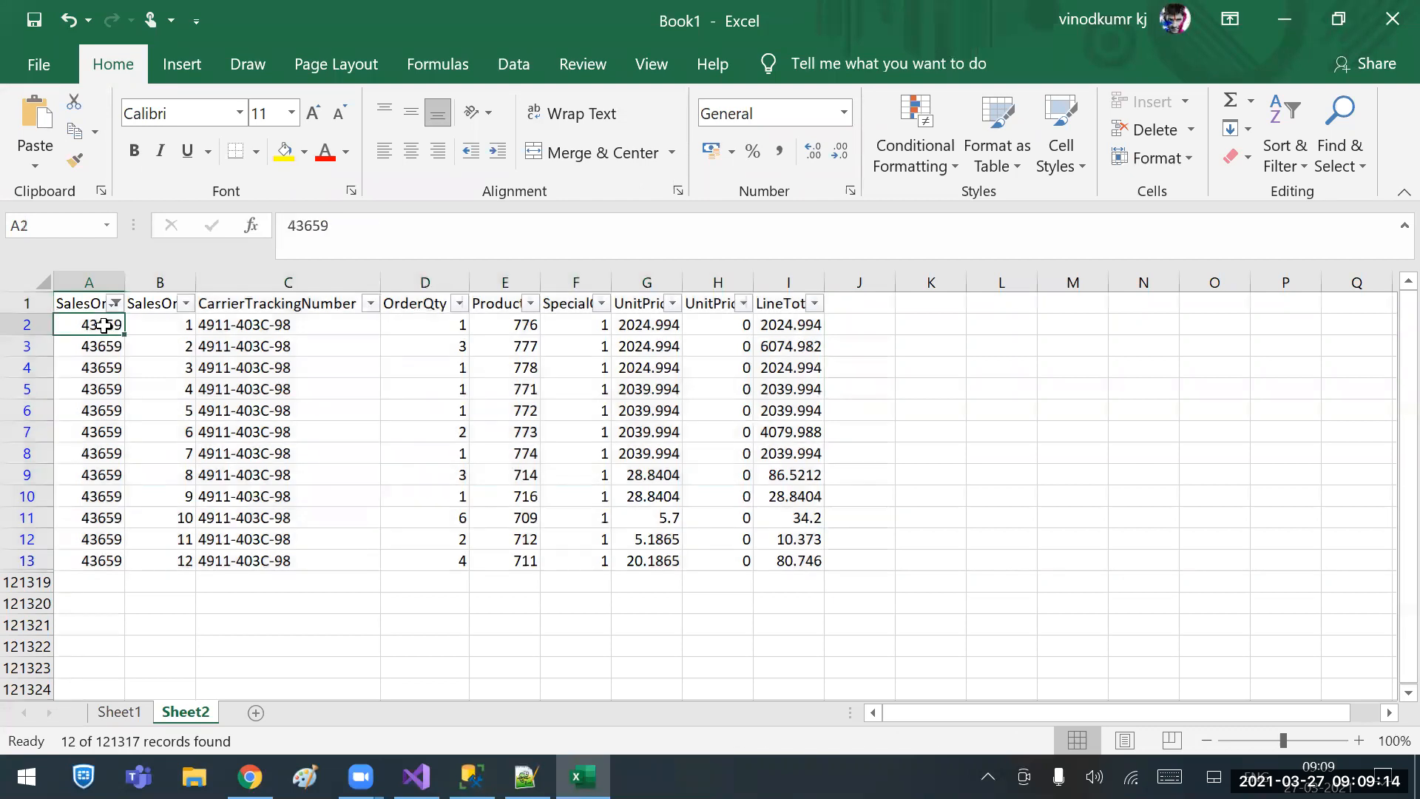
left_click_drag(441, 325, 445, 565)
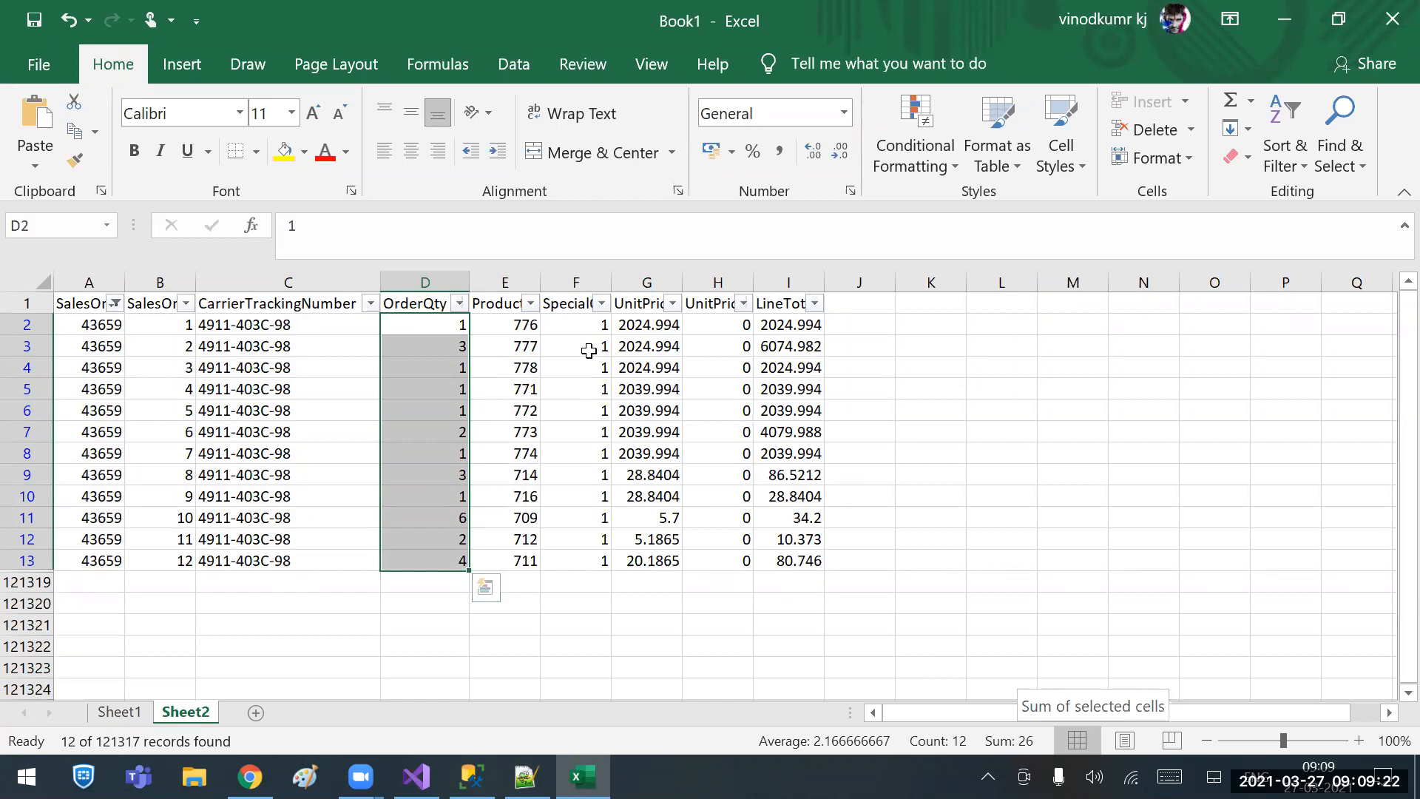
left_click_drag(653, 323, 654, 559)
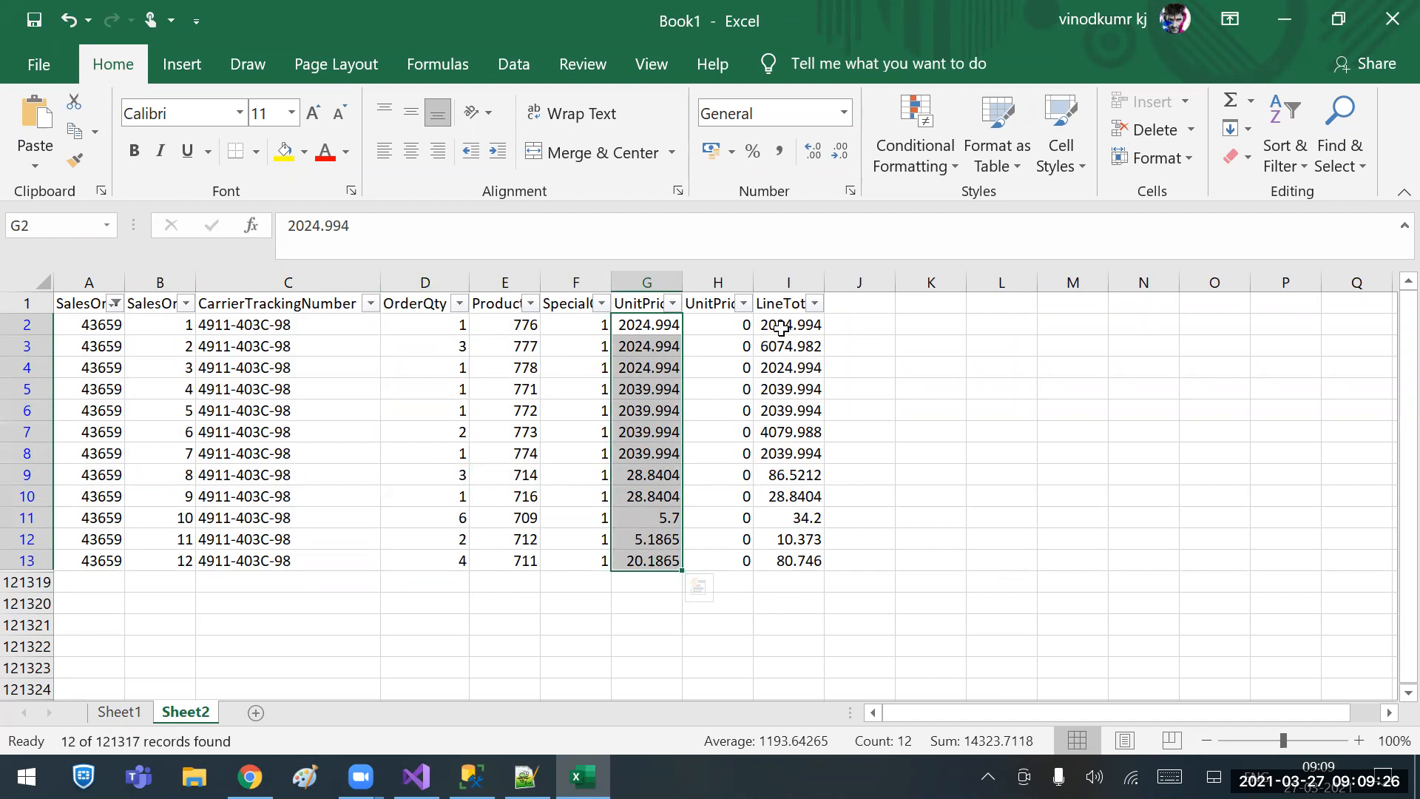
left_click_drag(782, 553, 769, 326)
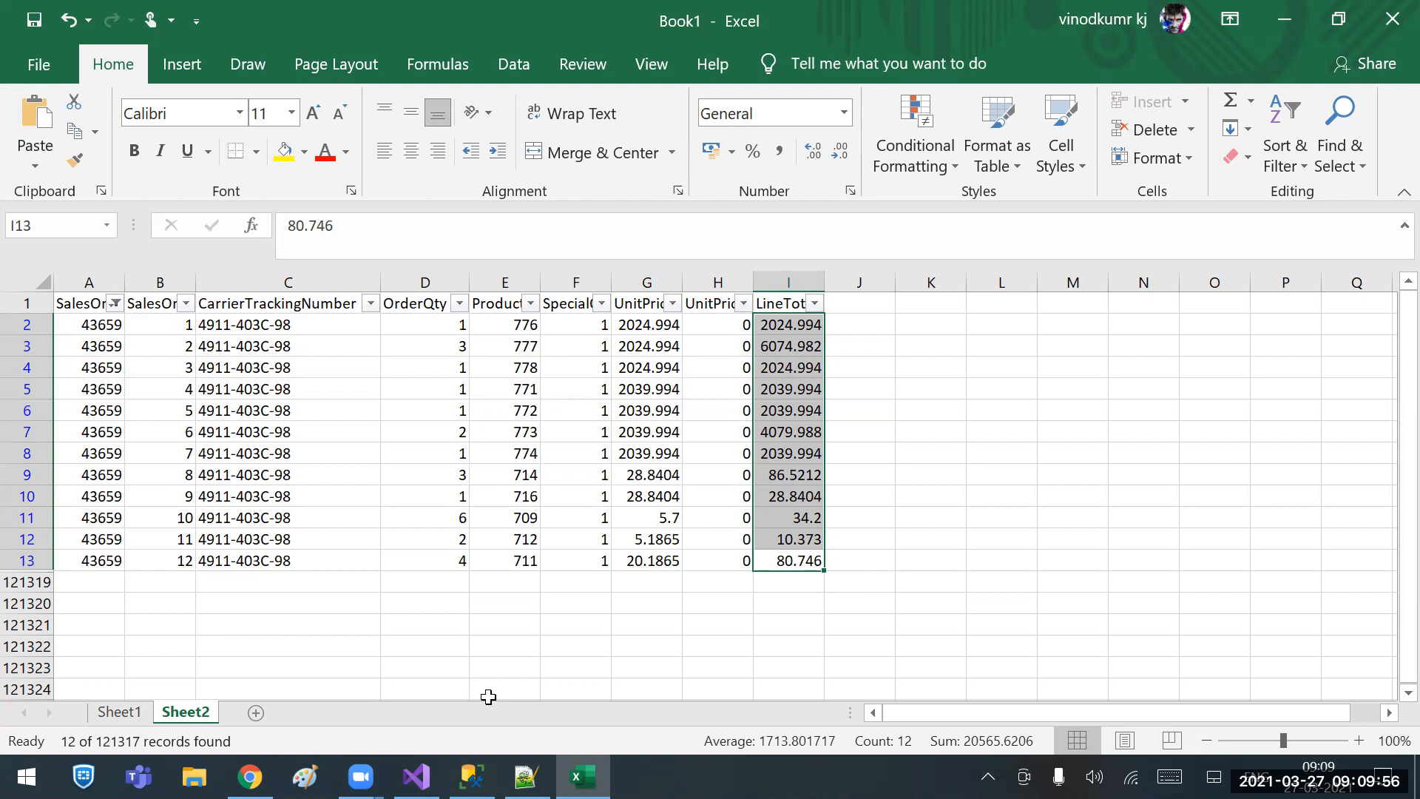
Switch back to Visual Studio and place an Aggregate transformation below the OLE DB Source in the data flow.
left_click(471, 775)
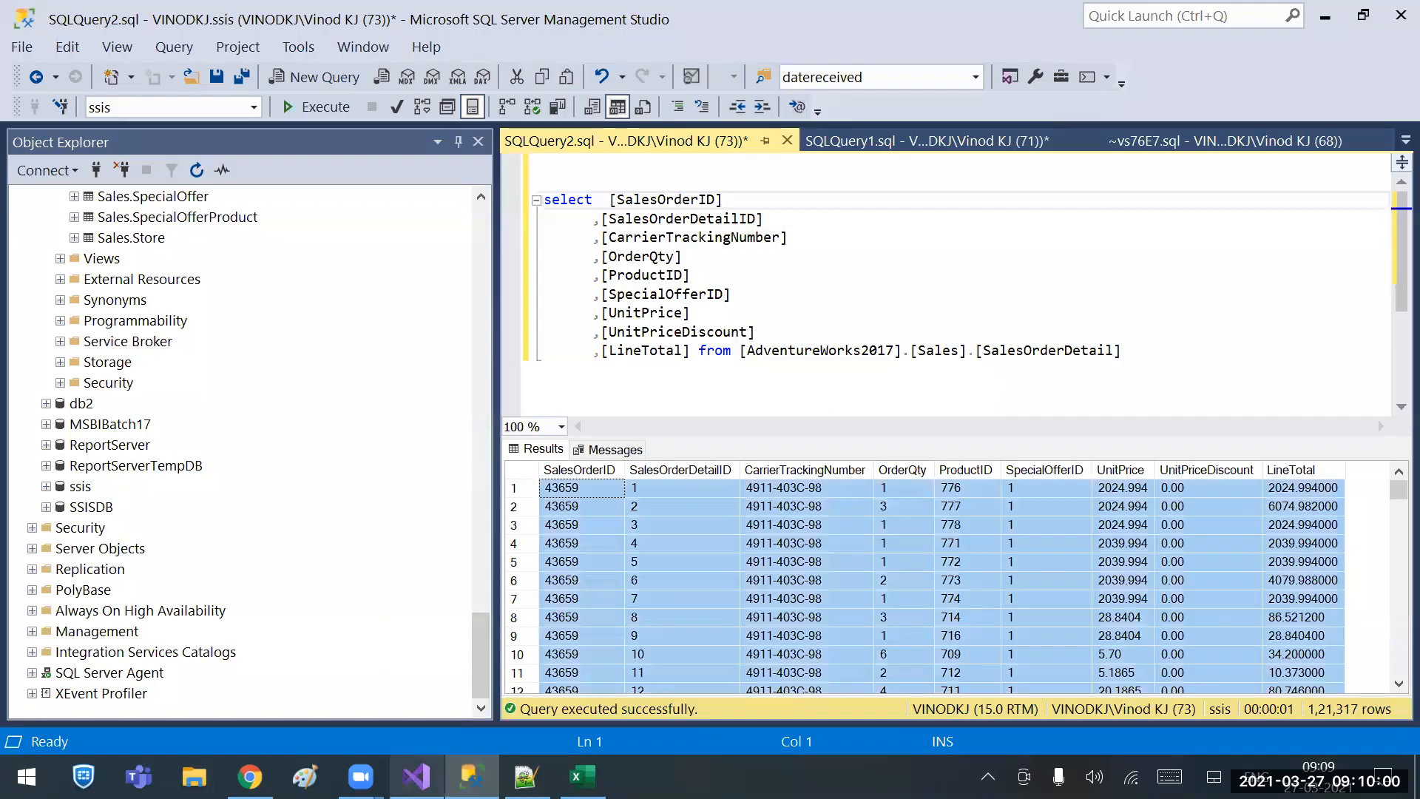
left_click(416, 775)
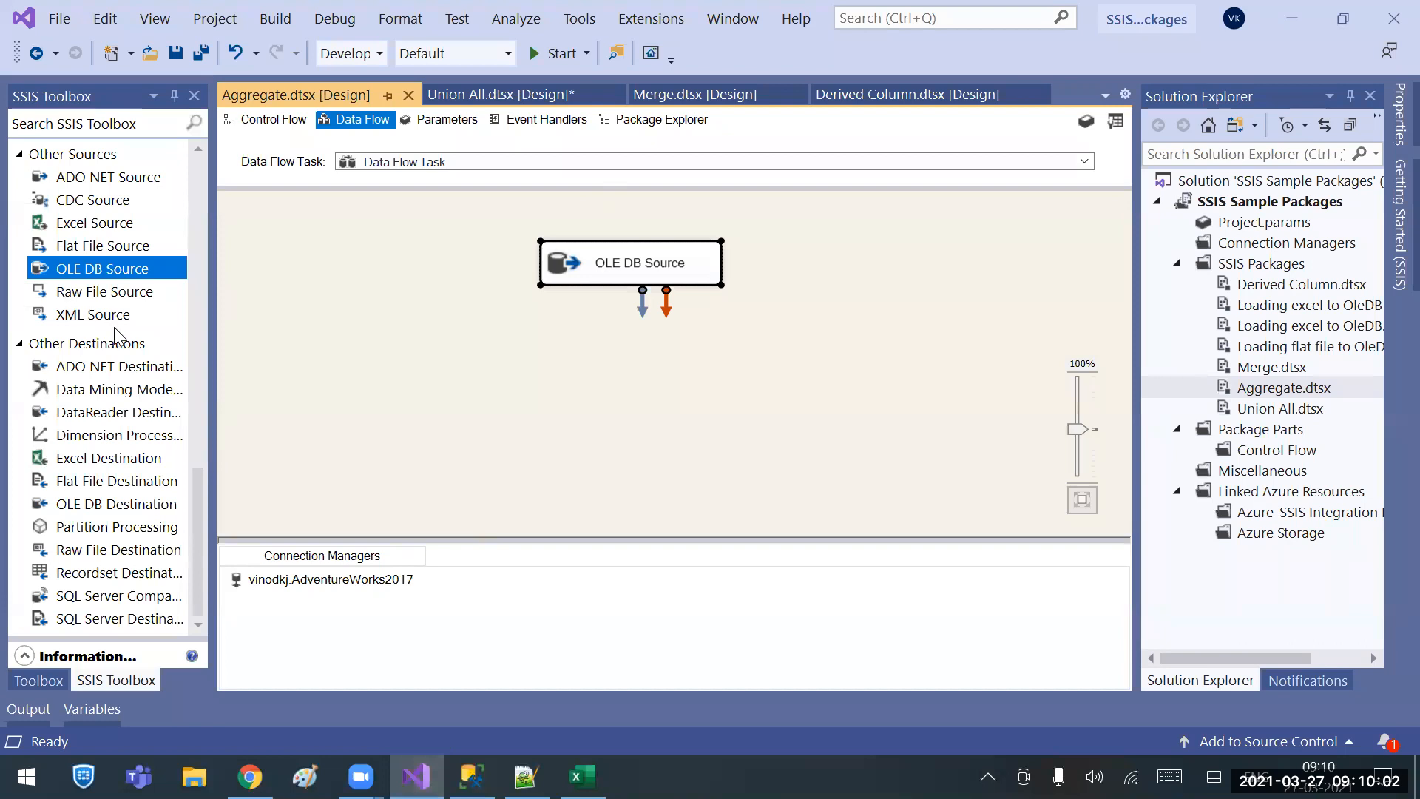
left_click_drag(199, 502, 177, 215)
scroll(177, 167, "up", 5)
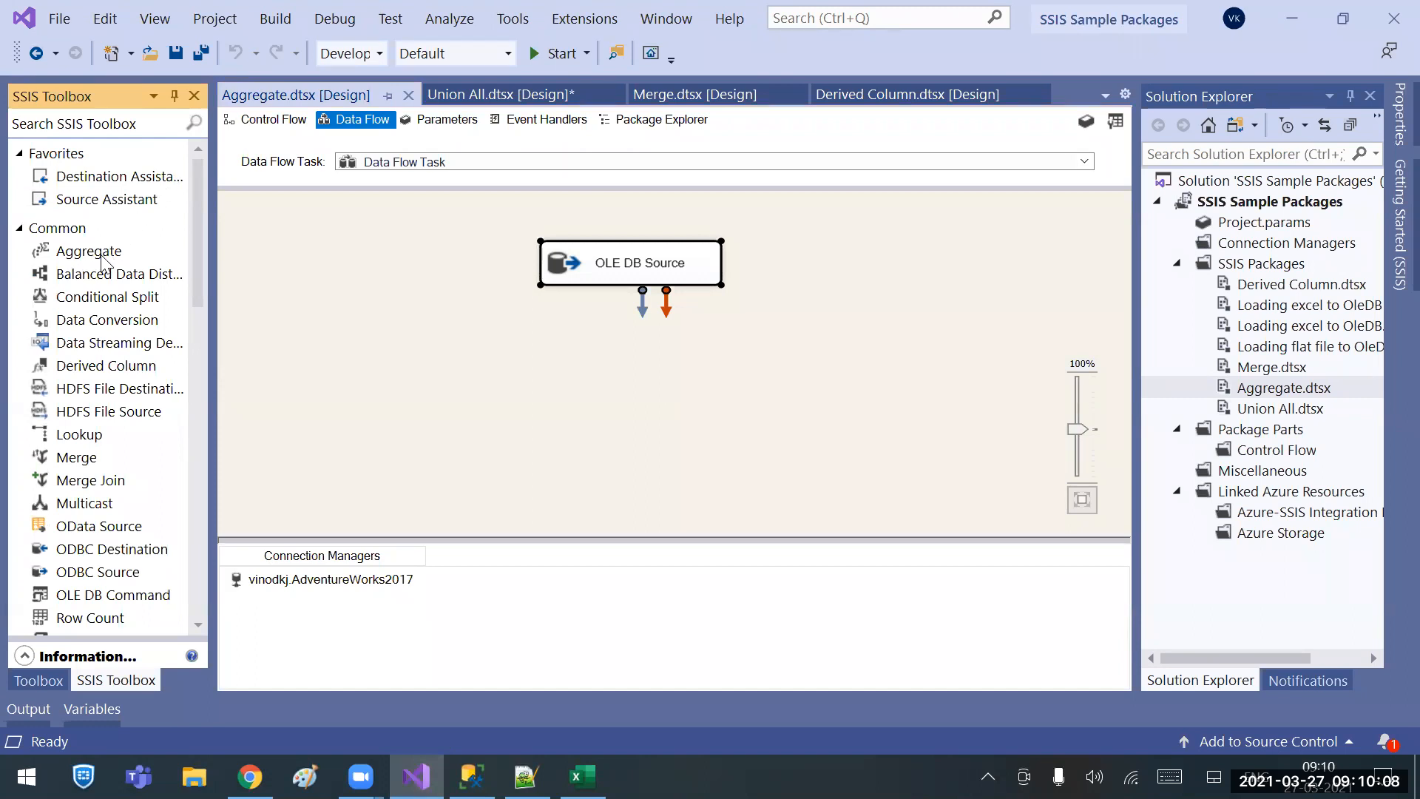
left_click_drag(94, 256, 539, 355)
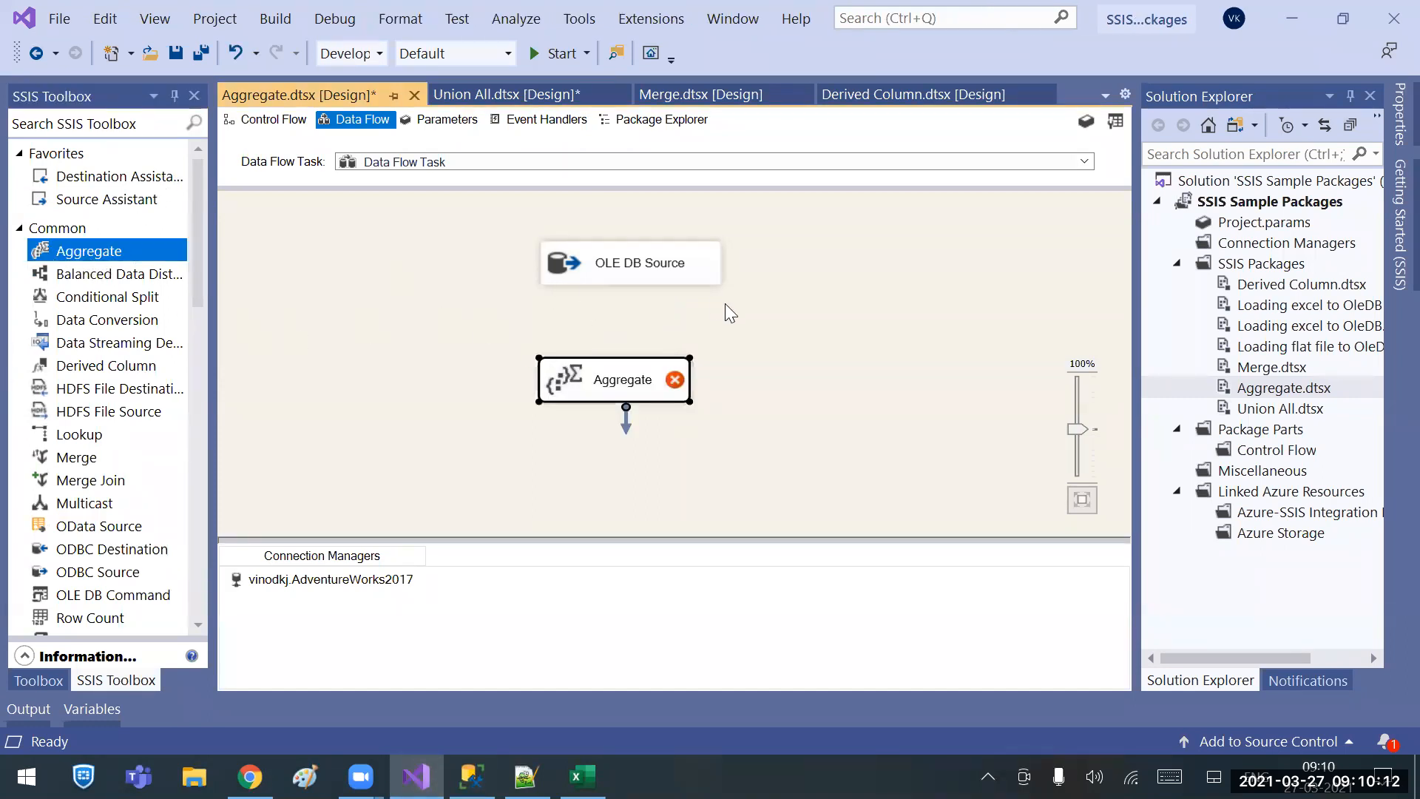
left_click_drag(651, 395, 681, 389)
Connect the OLE DB Source's regular data output to the Aggregate transformation.
left_click(654, 284)
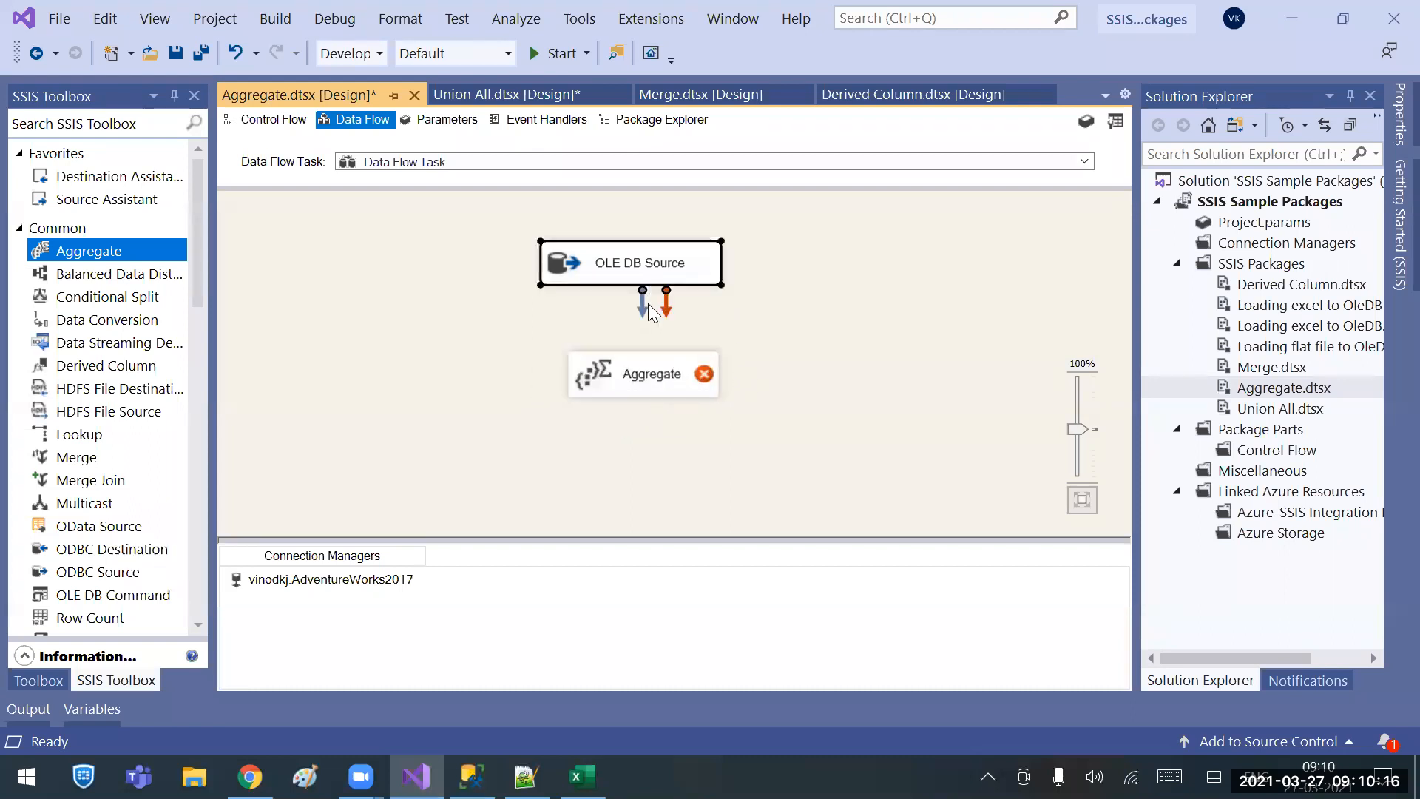
left_click_drag(640, 325, 649, 370)
left_click(915, 306)
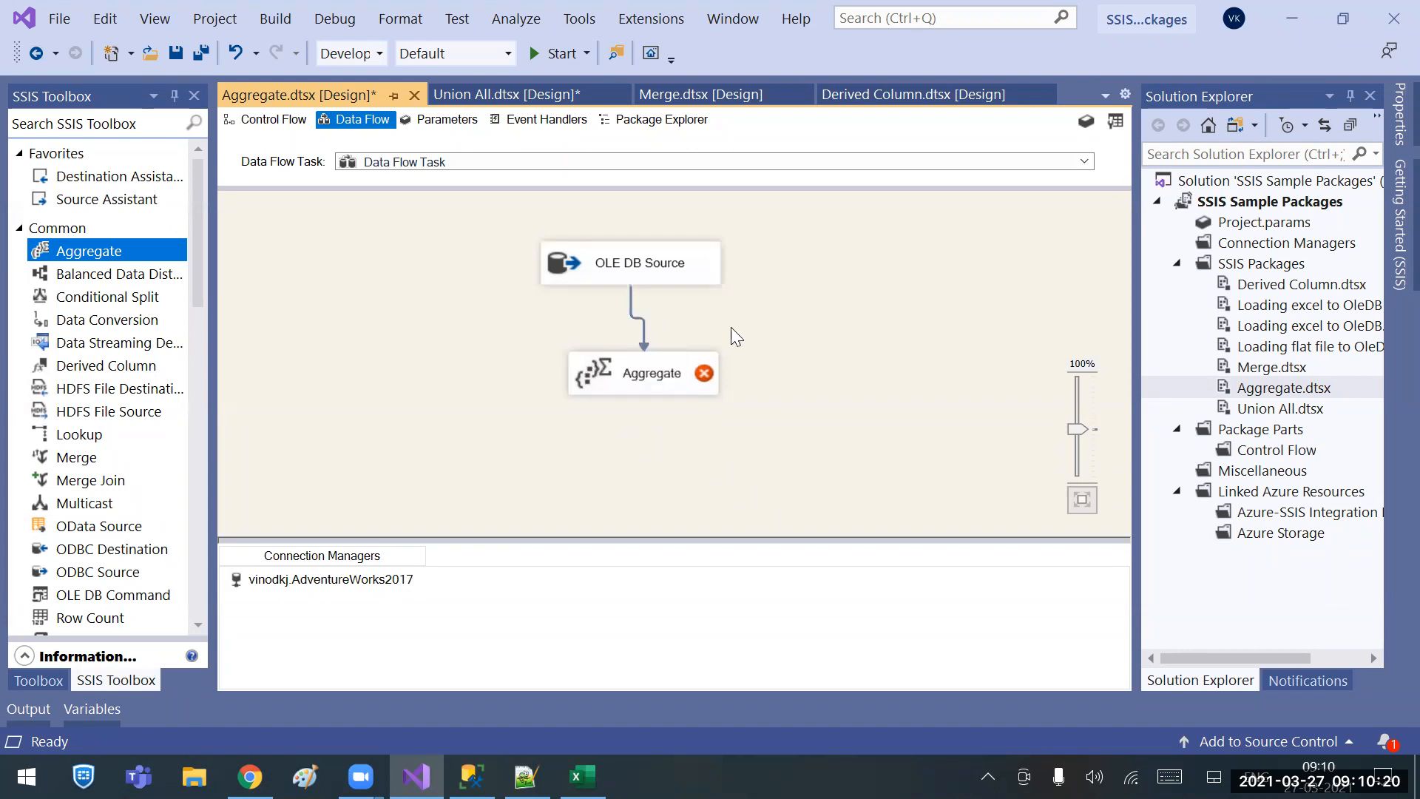
Open the Aggregate transformation for editing and include SalesOrderID as a Group by column.
double_click(633, 397)
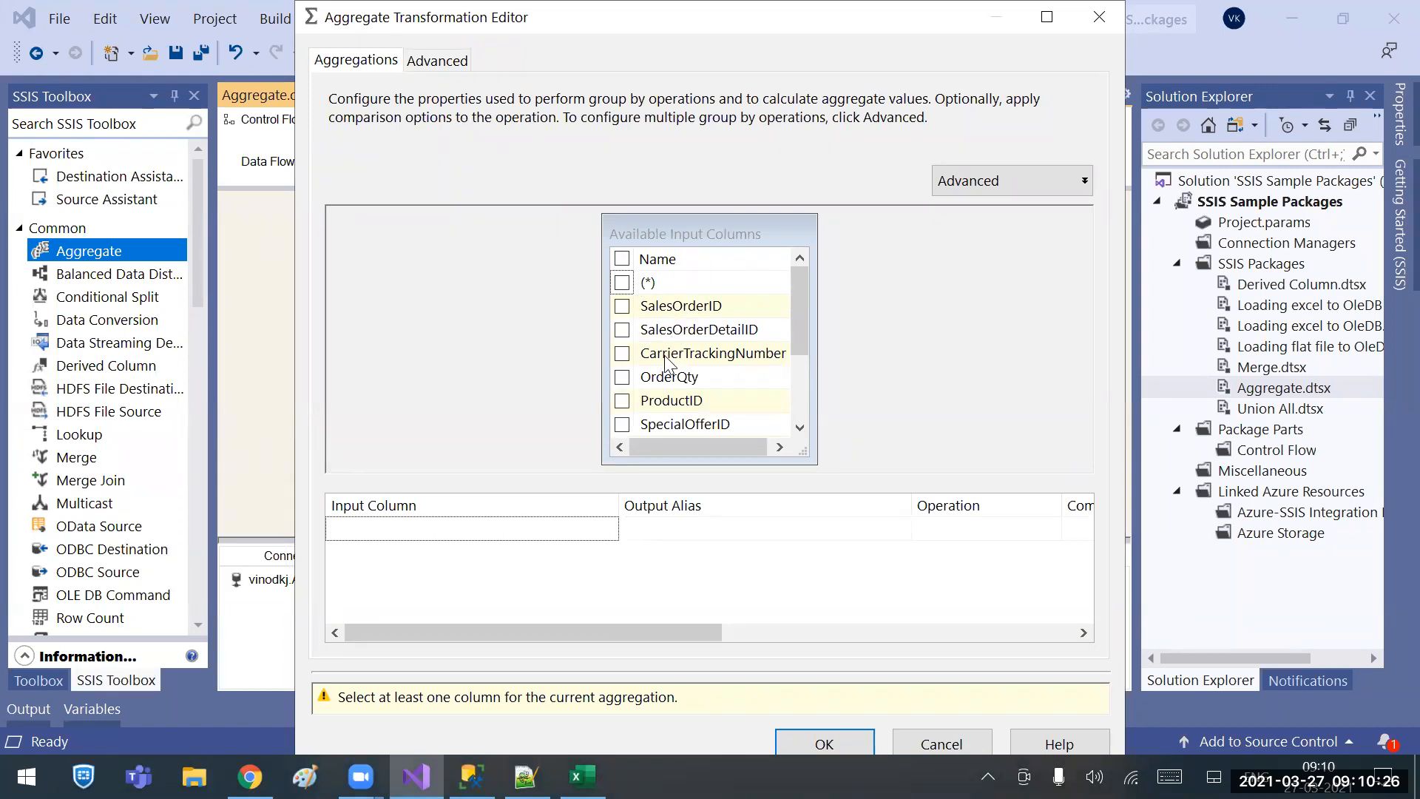
left_click_drag(799, 342, 791, 292)
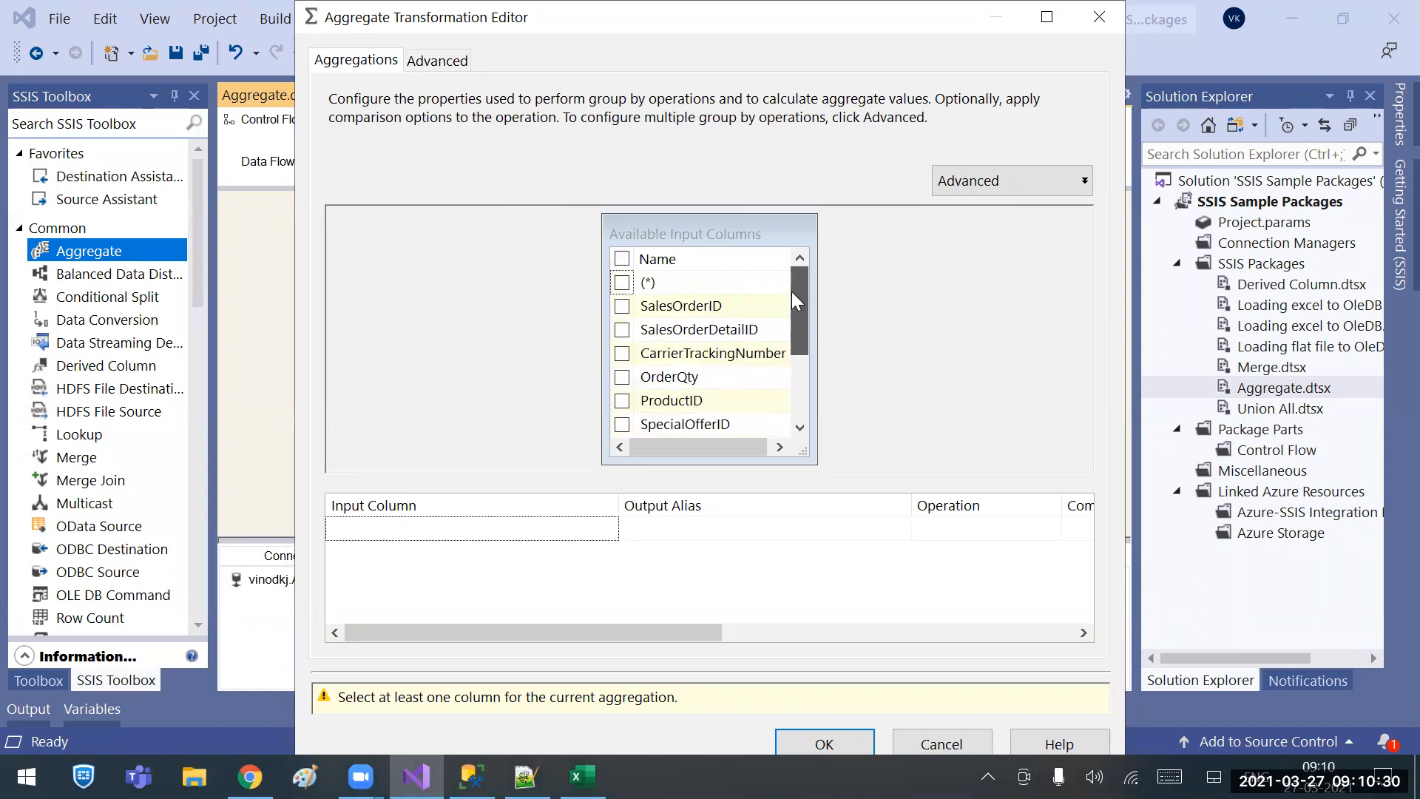
left_click(622, 306)
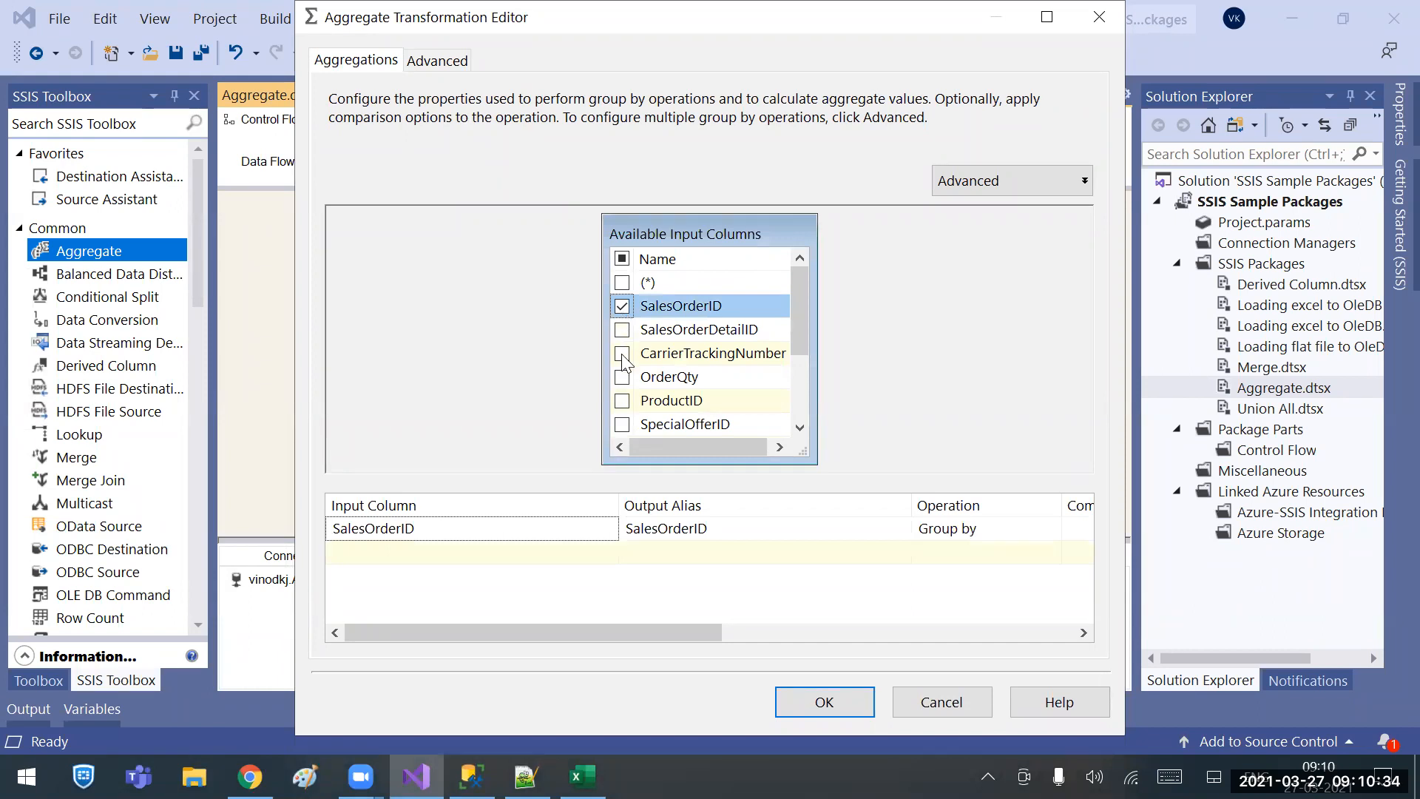
Include the OrderQty, UnitPrice and LineTotal columns in the Aggregate transformation.
left_click(622, 377)
scroll(645, 388, "down", 2)
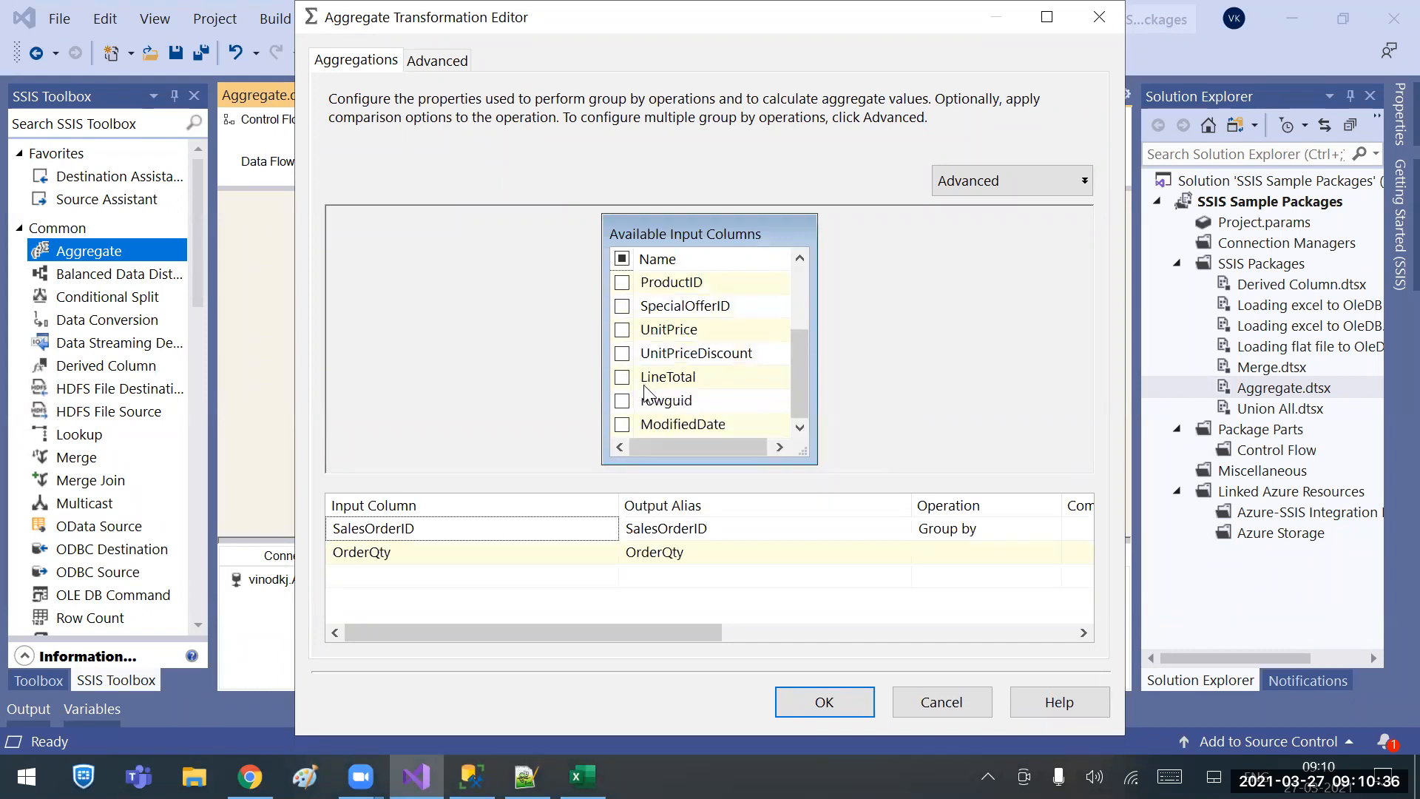
left_click(622, 330)
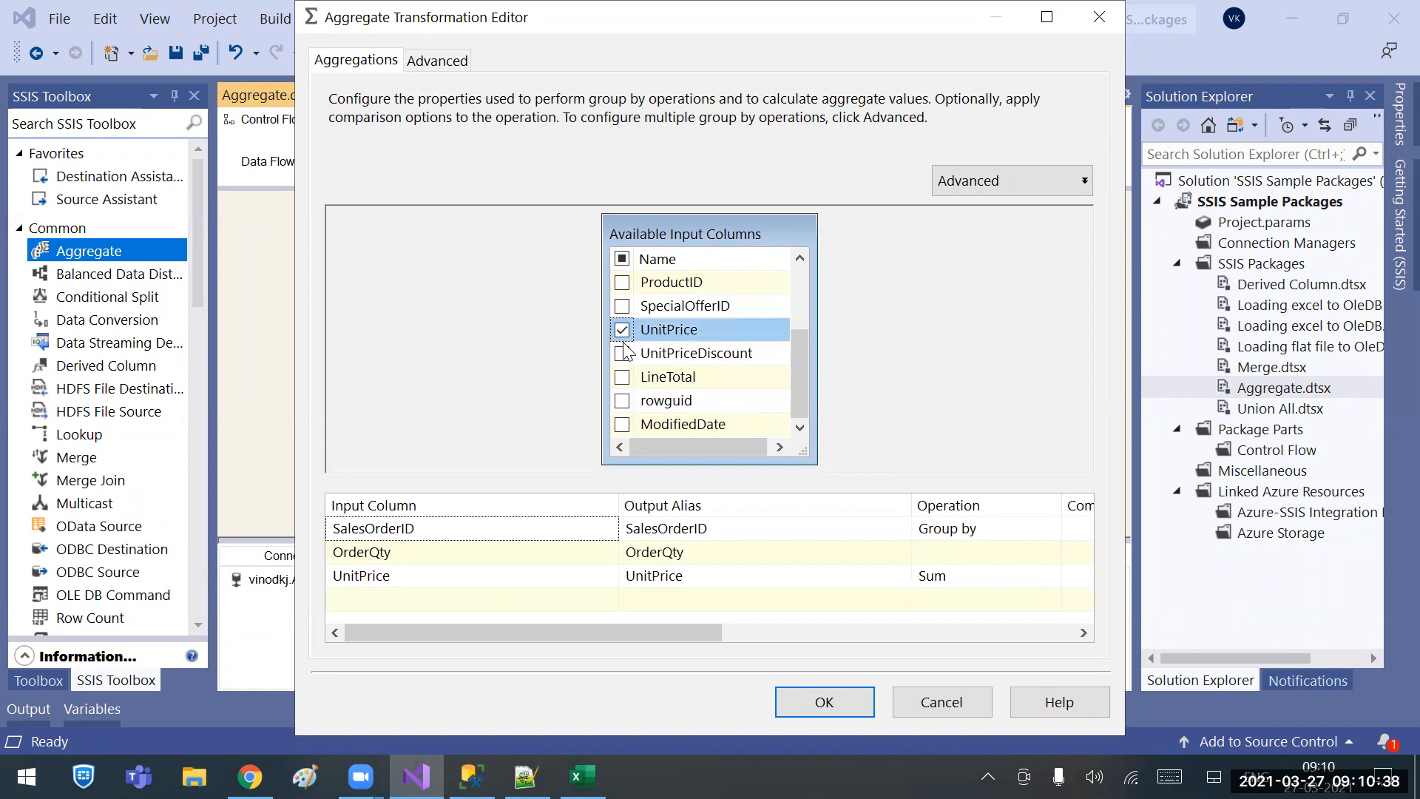
left_click(622, 377)
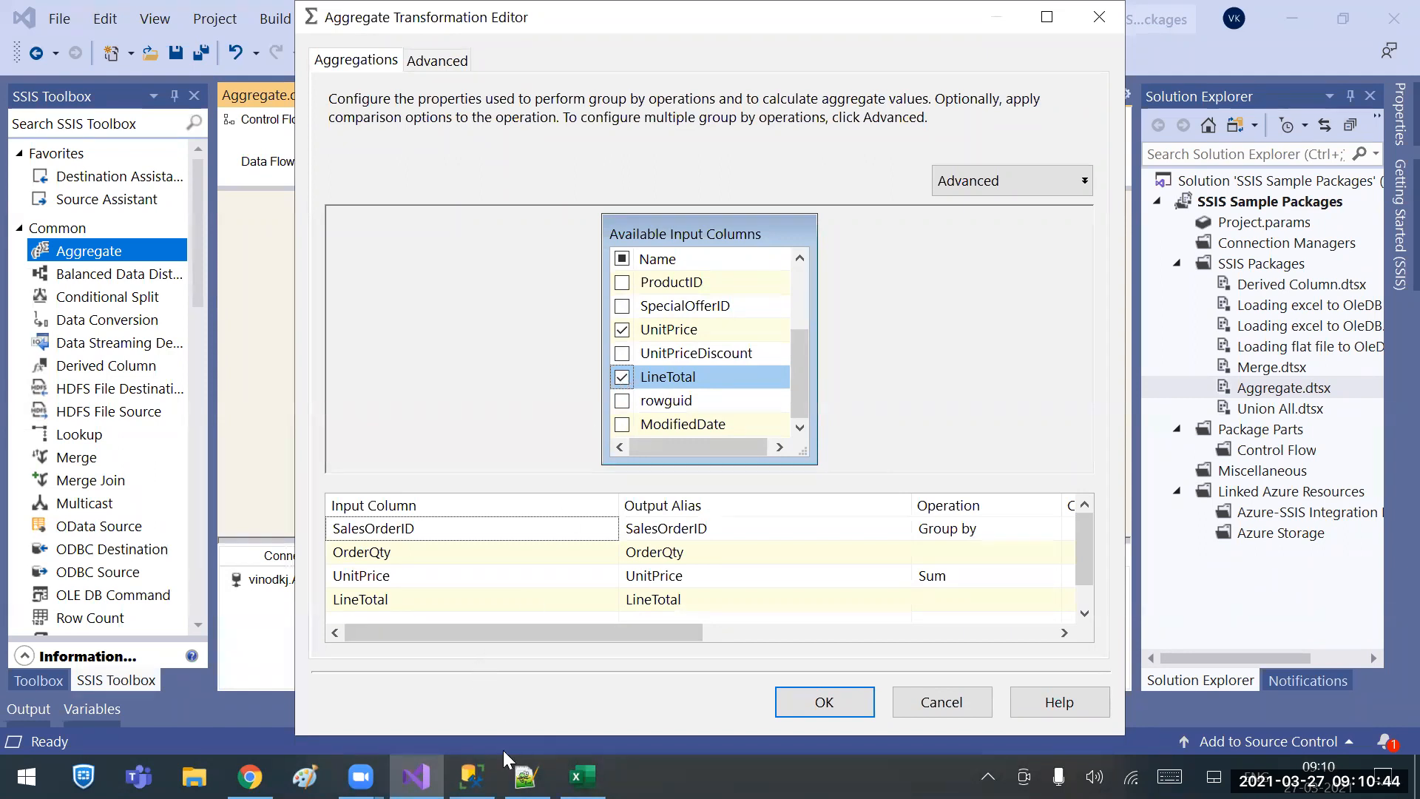
Switch to the Excel workbook and check the sums of the filtered order's OrderQty, UnitPrice and LineTotal values.
left_click(472, 776)
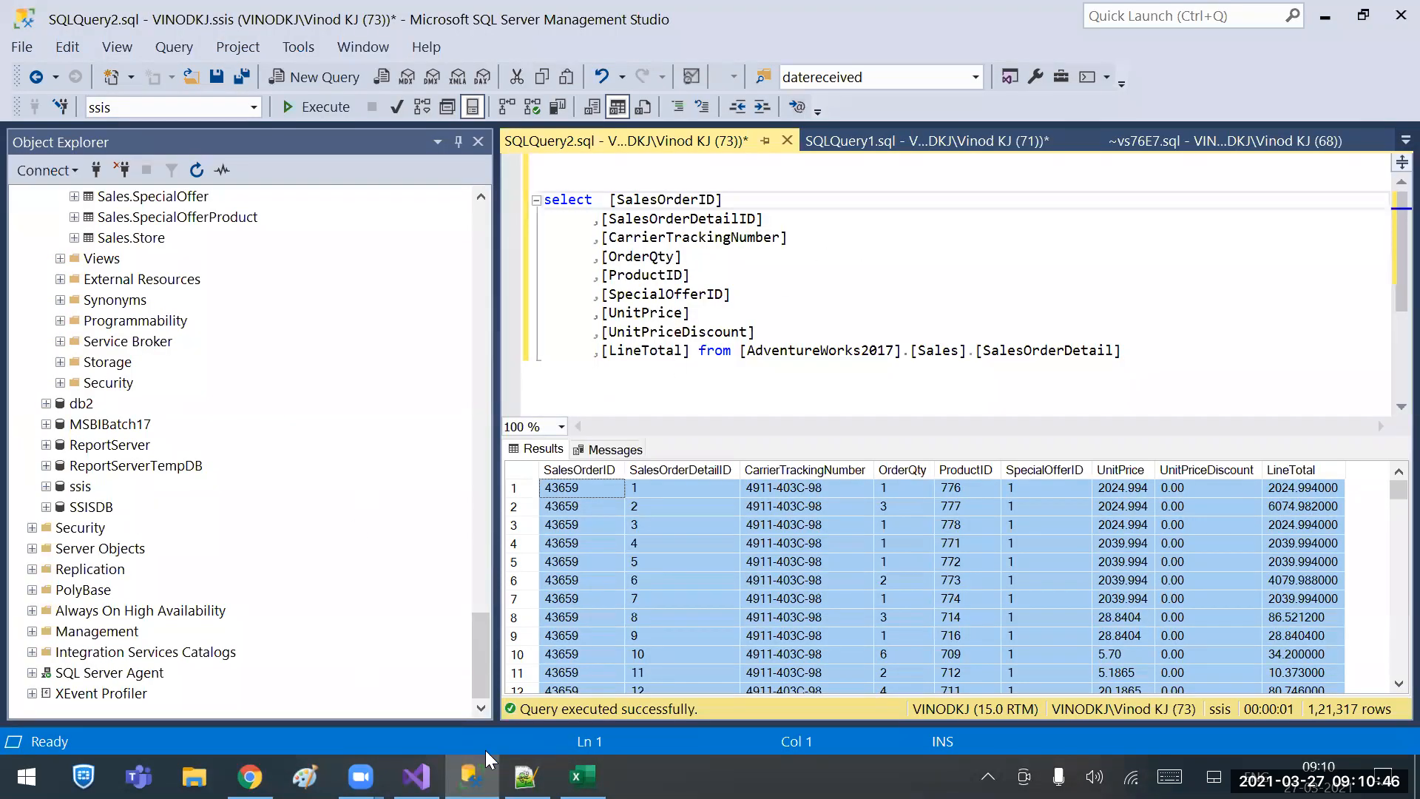
key("alt+Tab")
left_click_drag(429, 325, 431, 542)
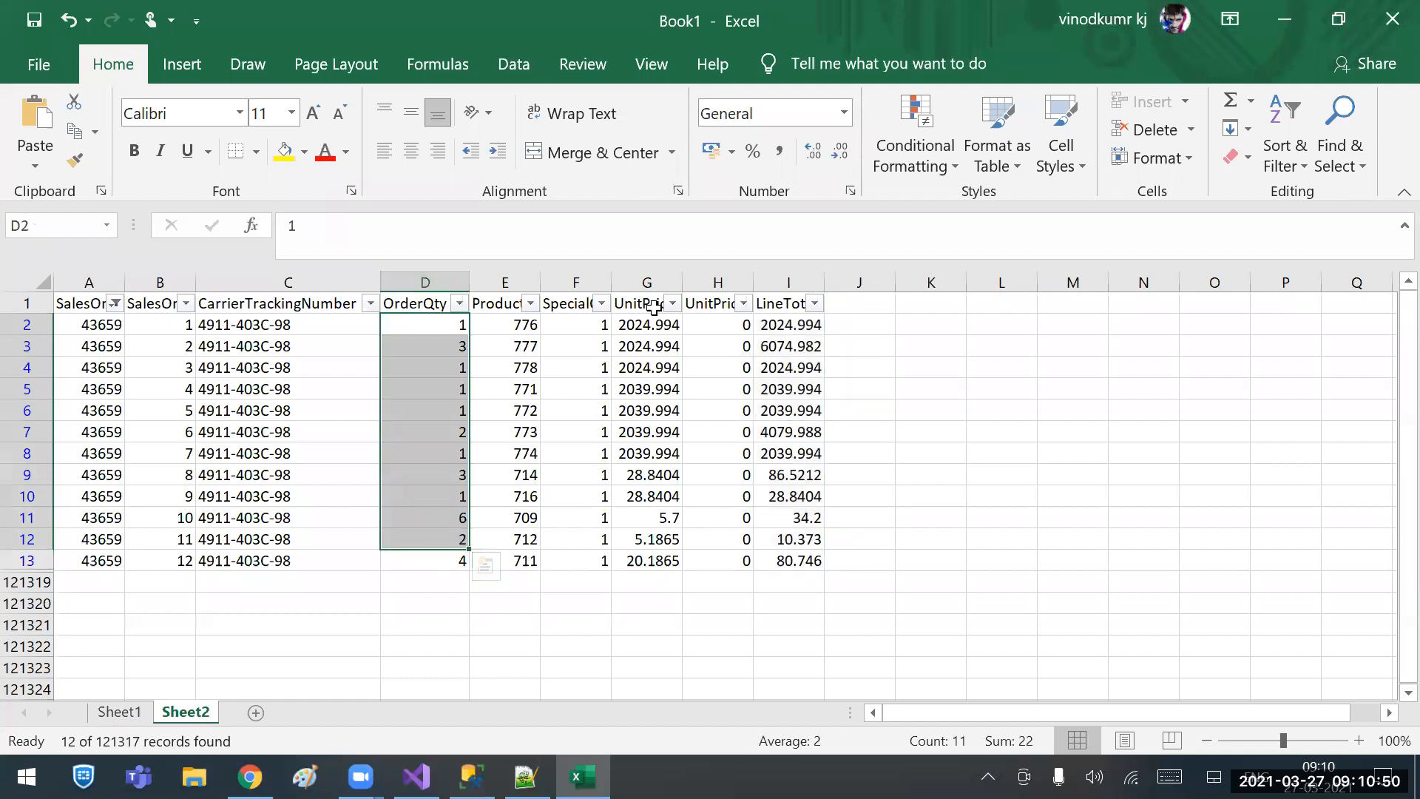
left_click_drag(645, 325, 649, 540)
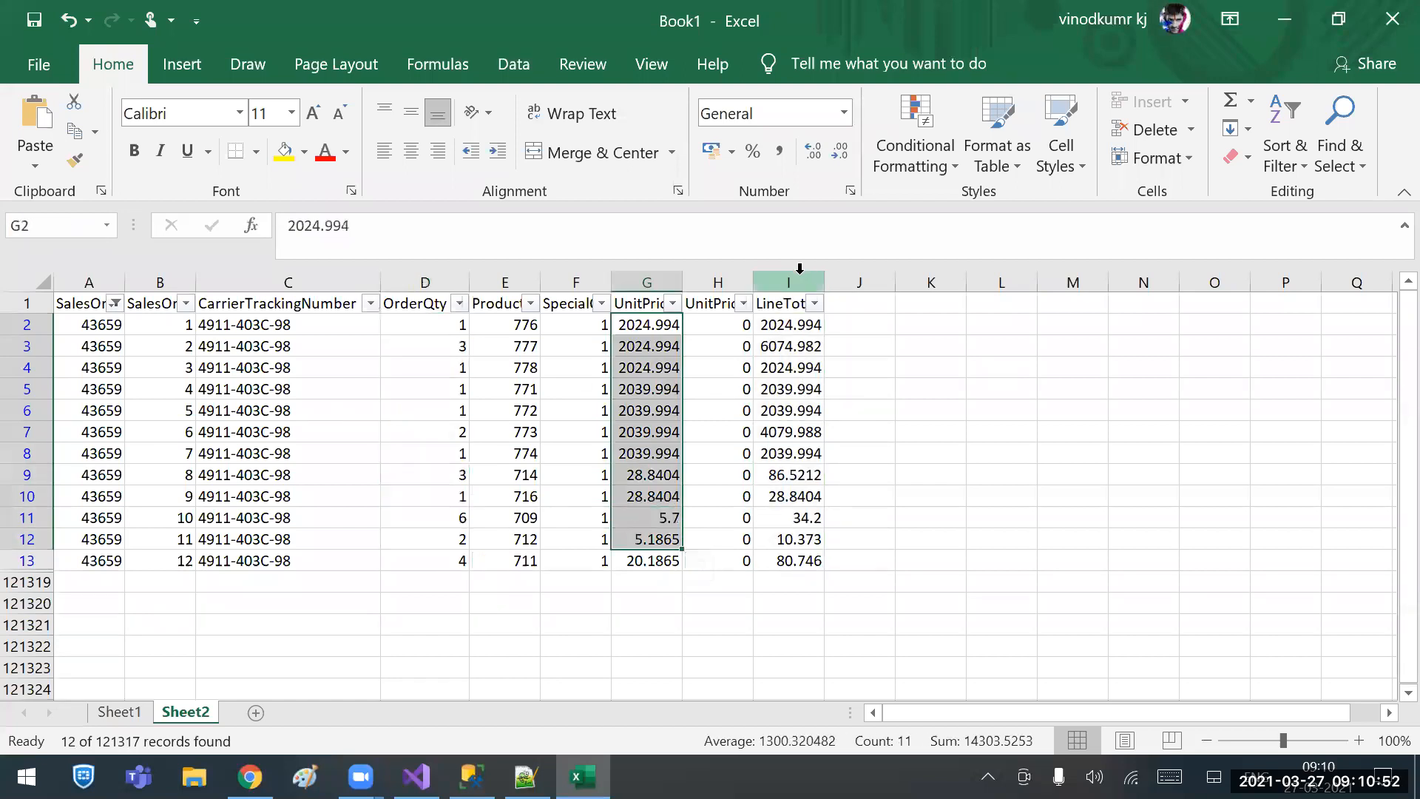
left_click_drag(804, 325, 801, 566)
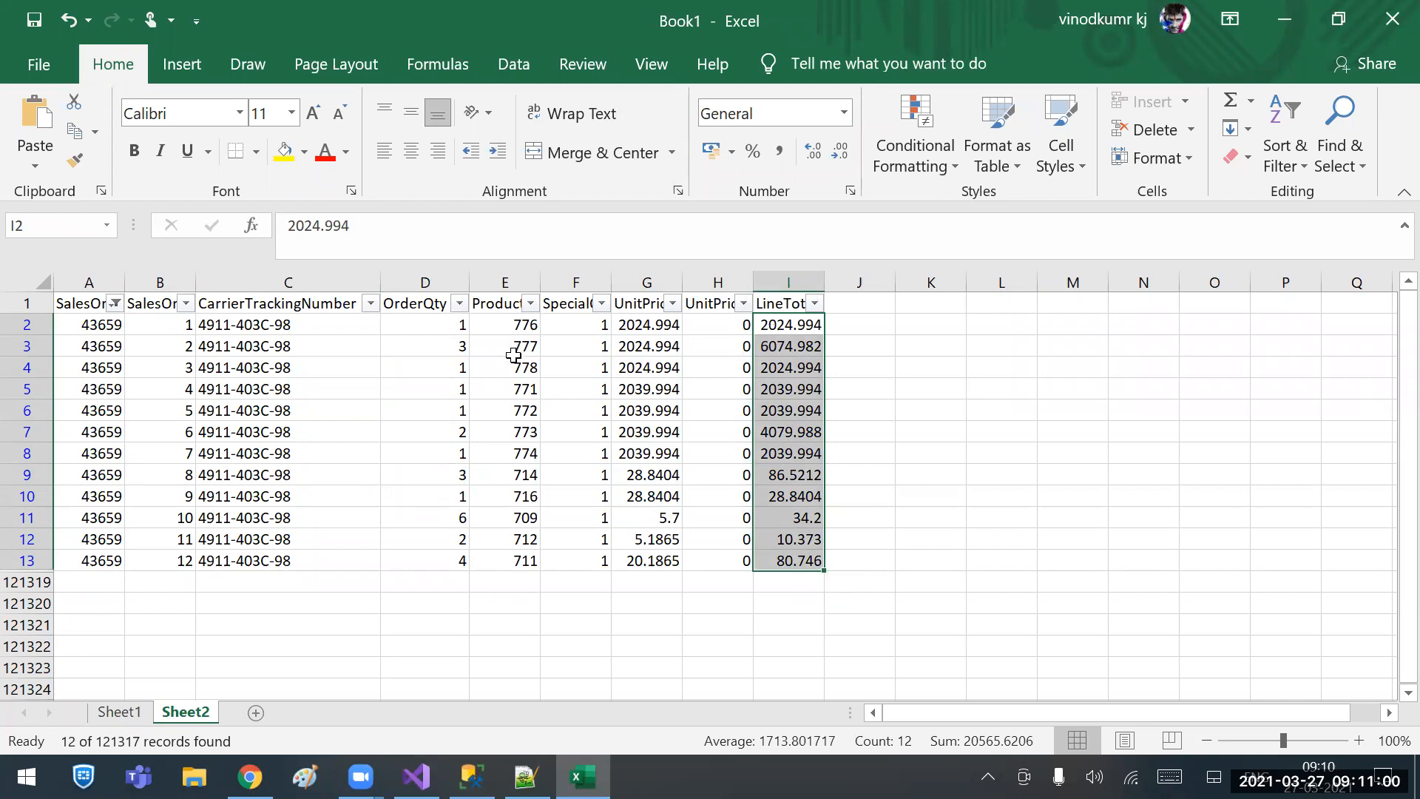
left_click(412, 352)
left_click(621, 353)
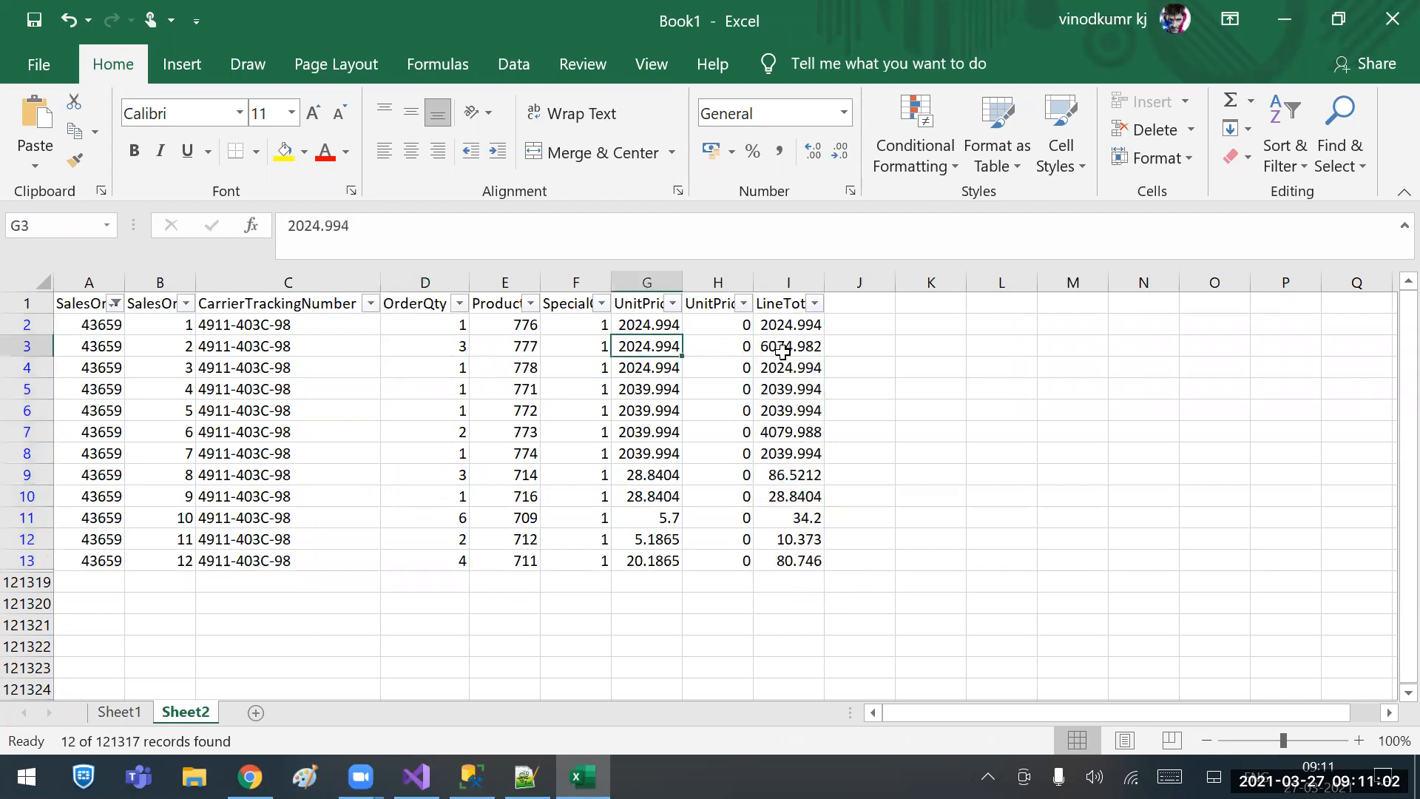
left_click(795, 354)
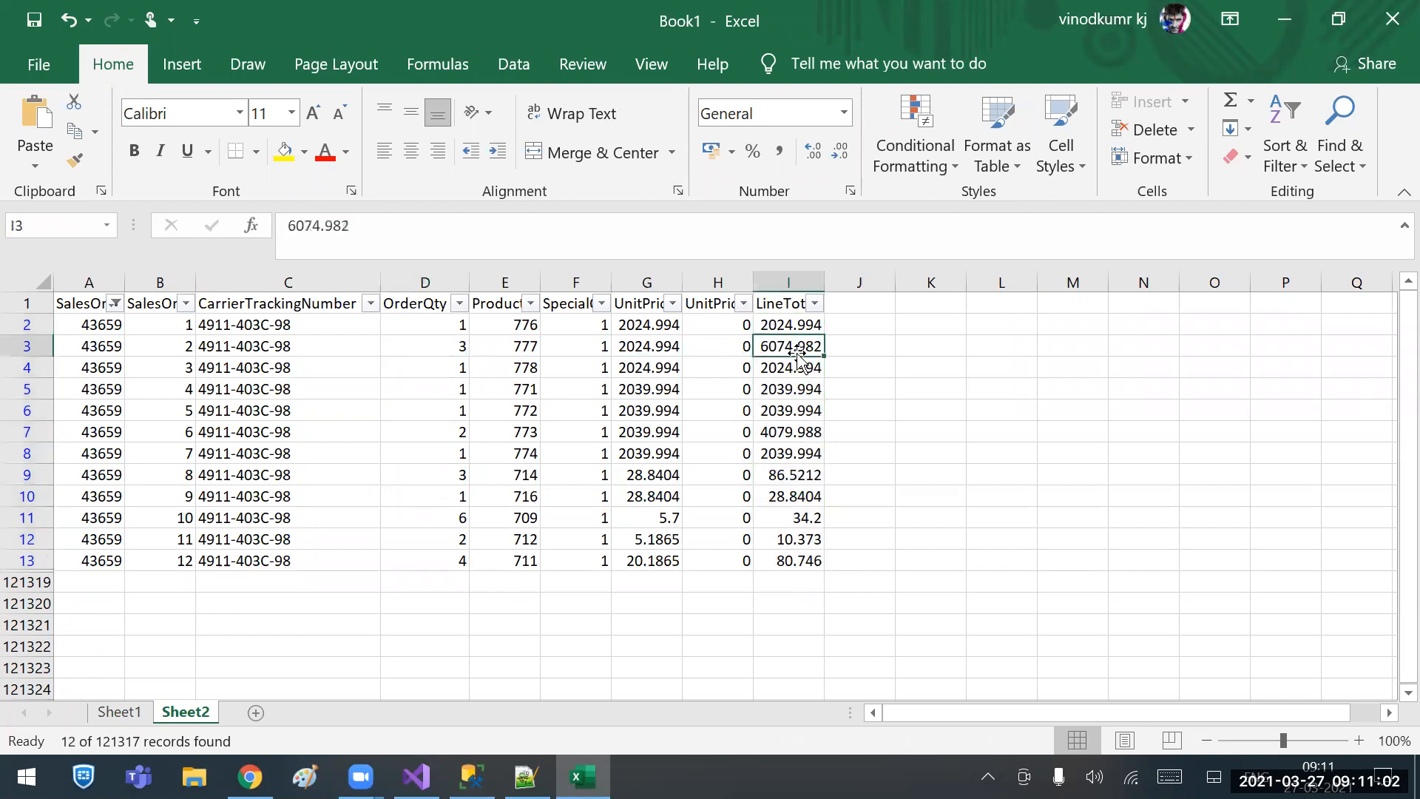
Autofit the width of column A so the full SalesOrderID header fits.
left_click(87, 346)
double_click(125, 278)
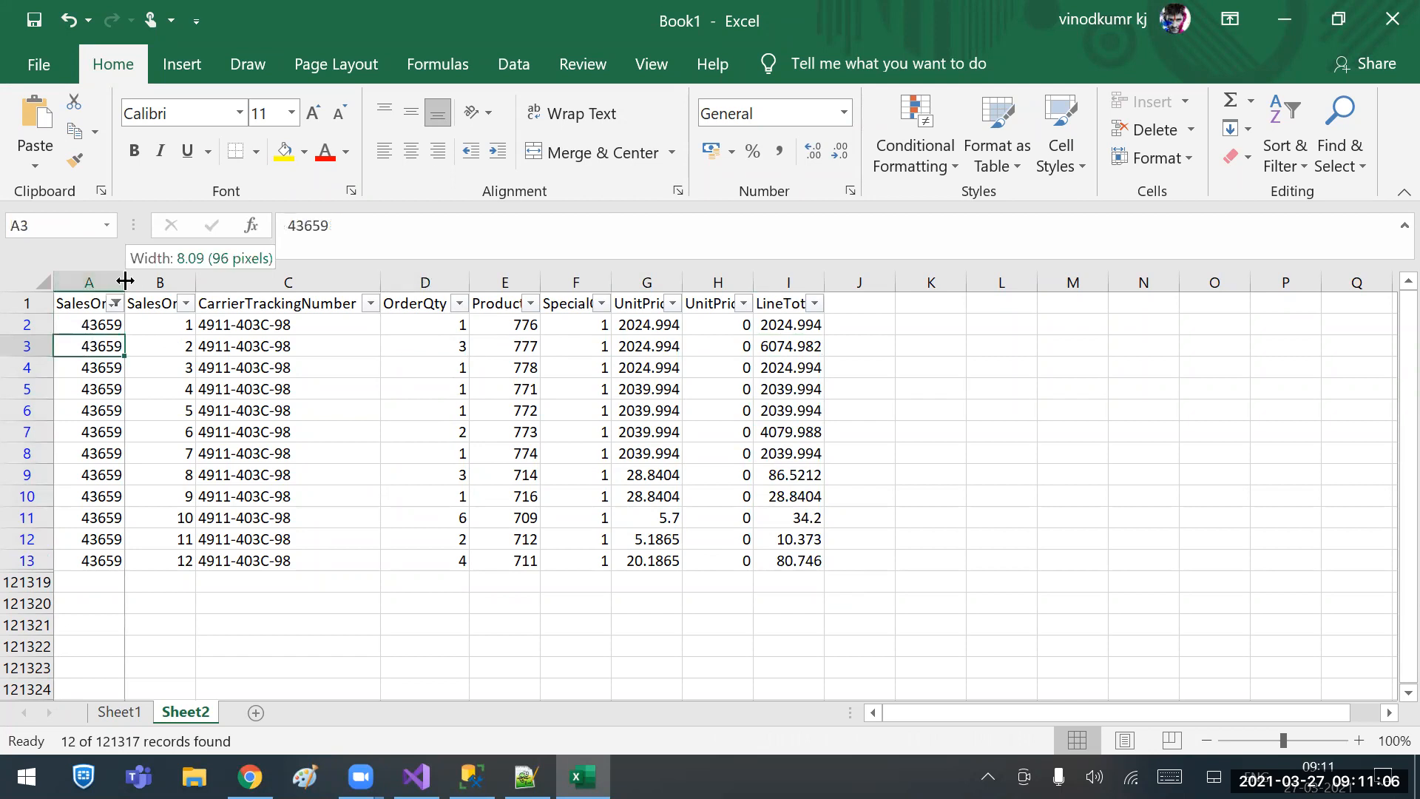
left_click(125, 277)
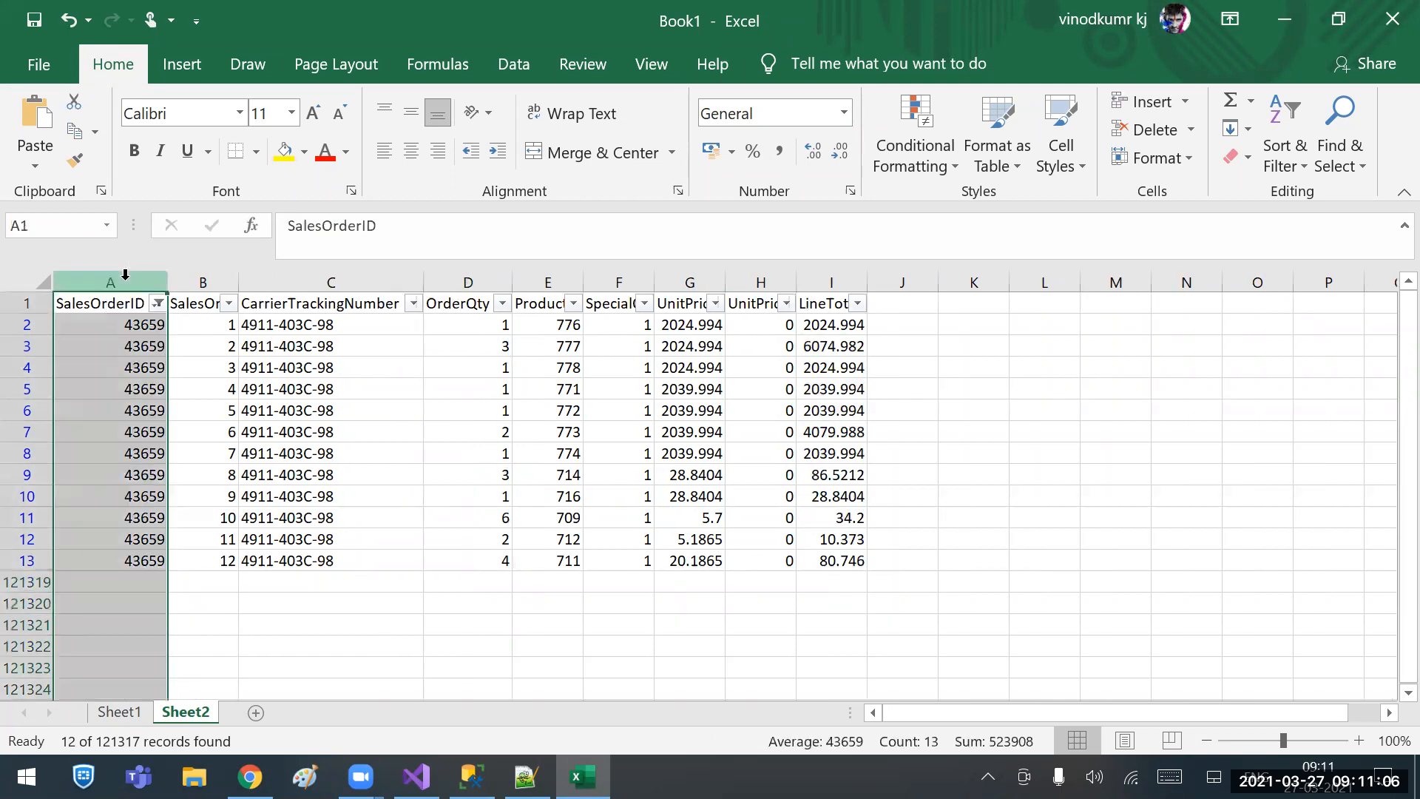
left_click(102, 360)
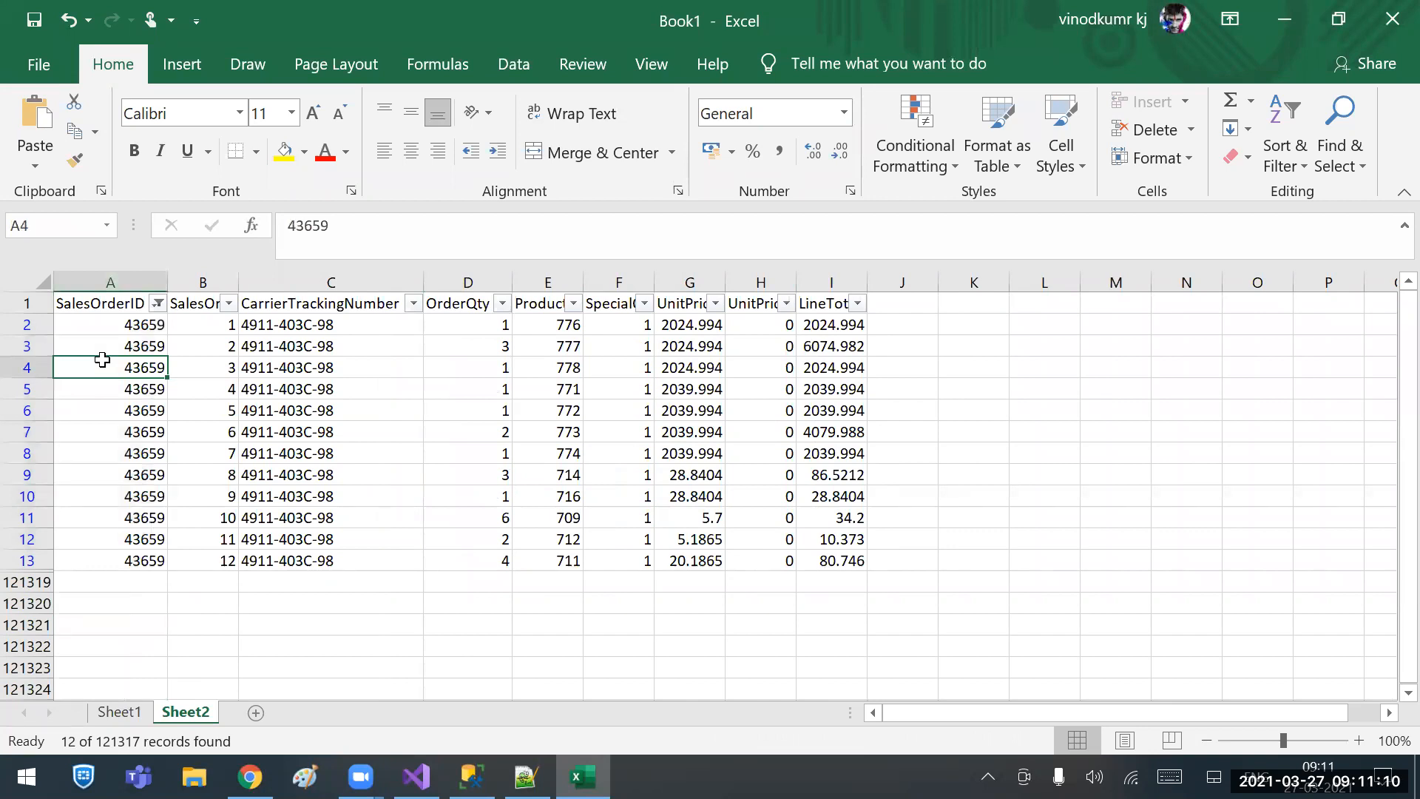
Fill the OrderQty, UnitPrice and LineTotal header cells with yellow.
left_click(98, 295)
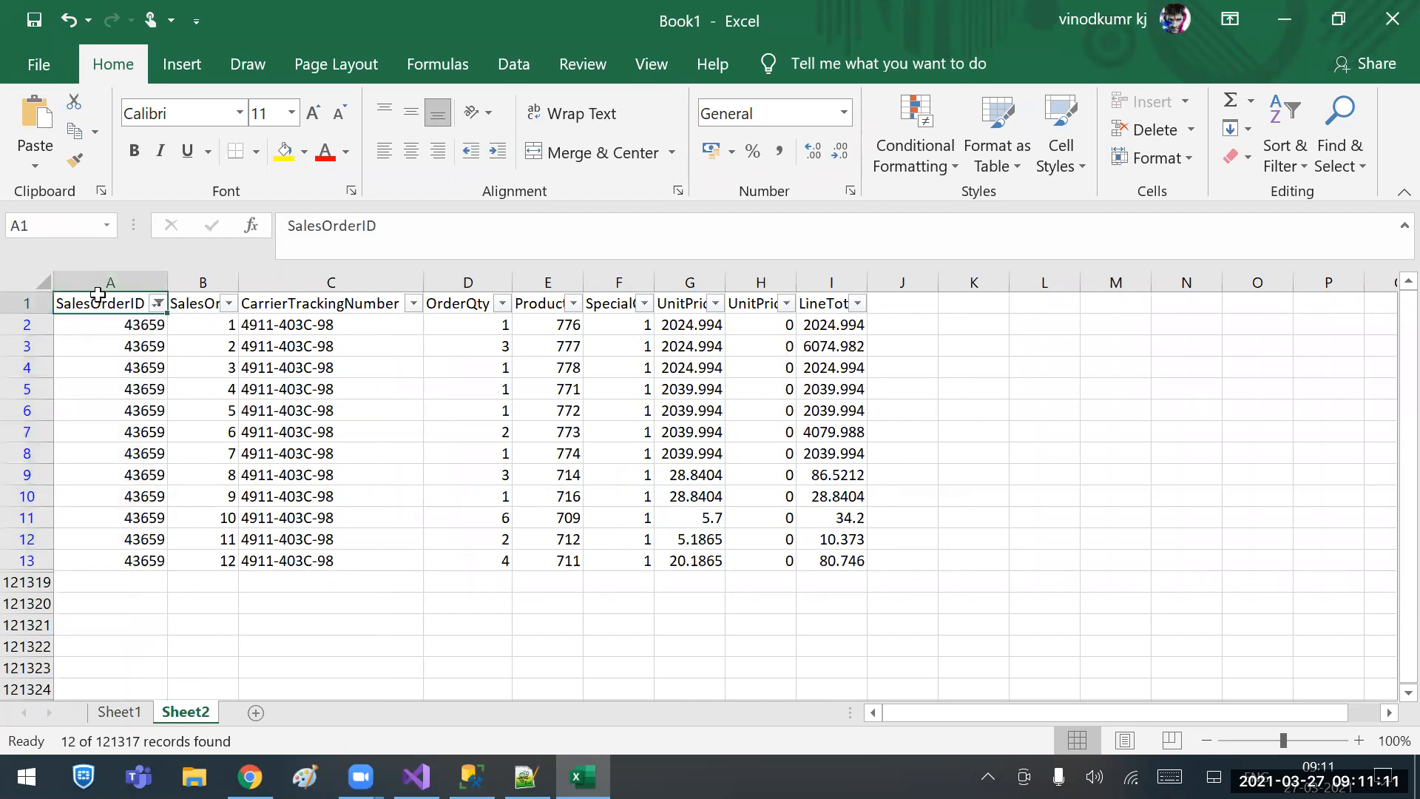
left_click(442, 301)
left_click(694, 302)
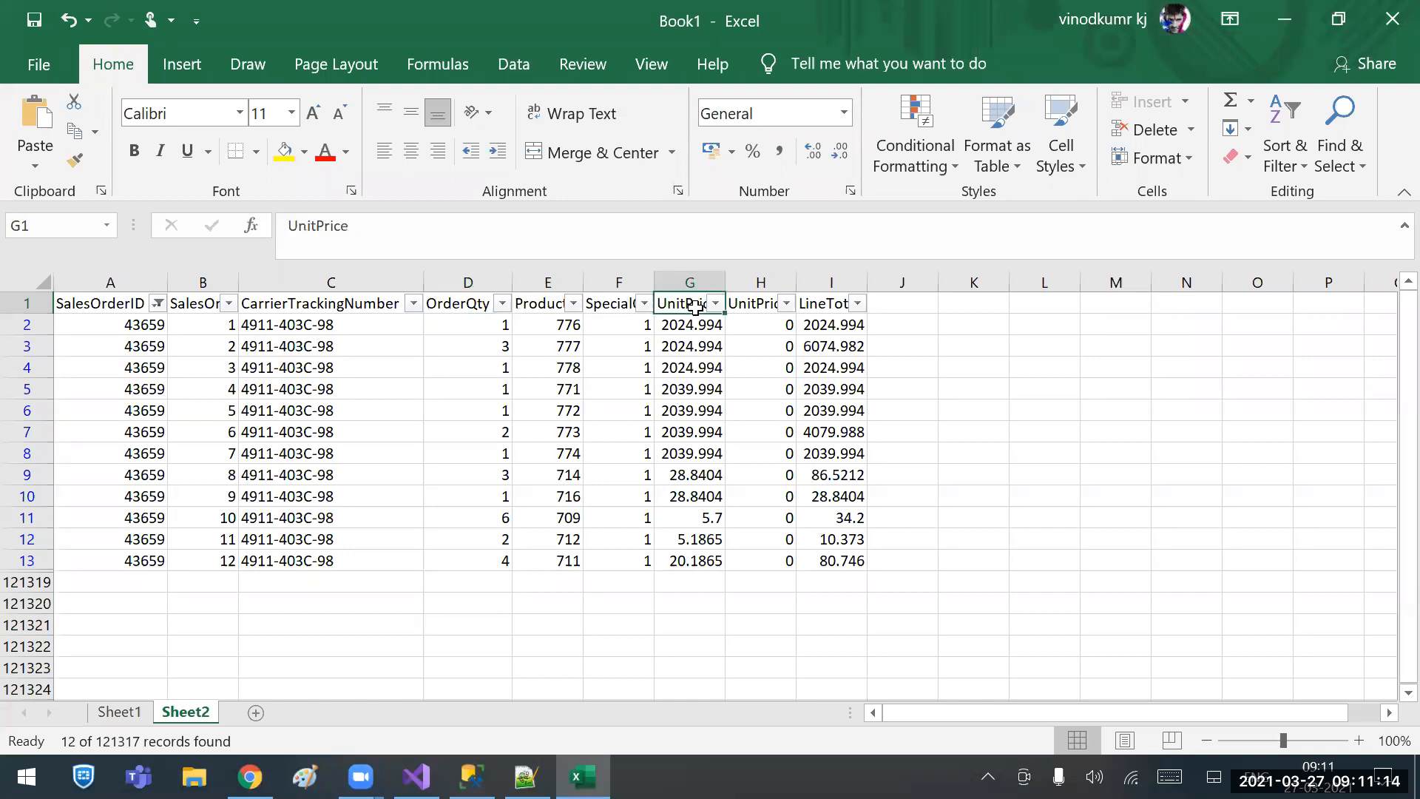
left_click(819, 299)
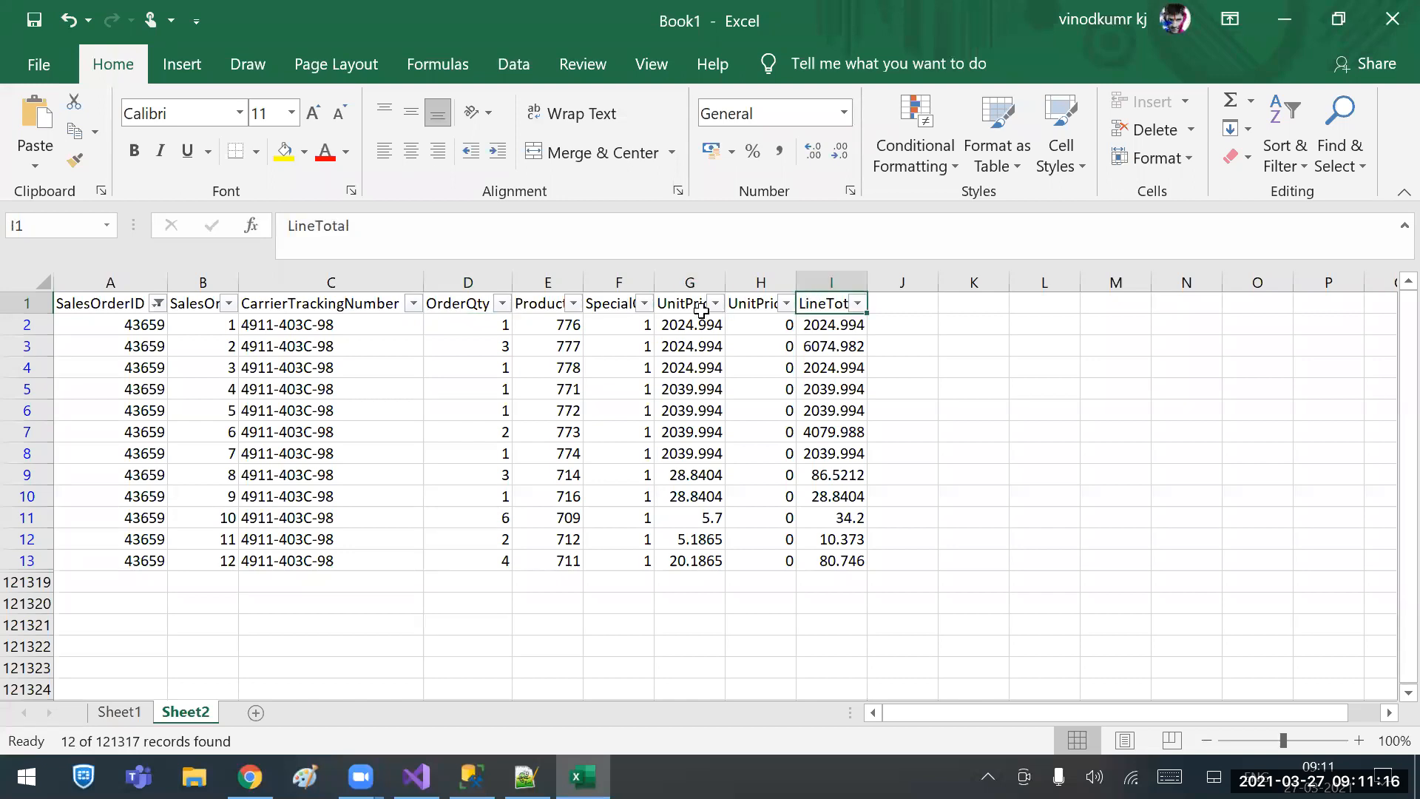
left_click(699, 305, "ctrl")
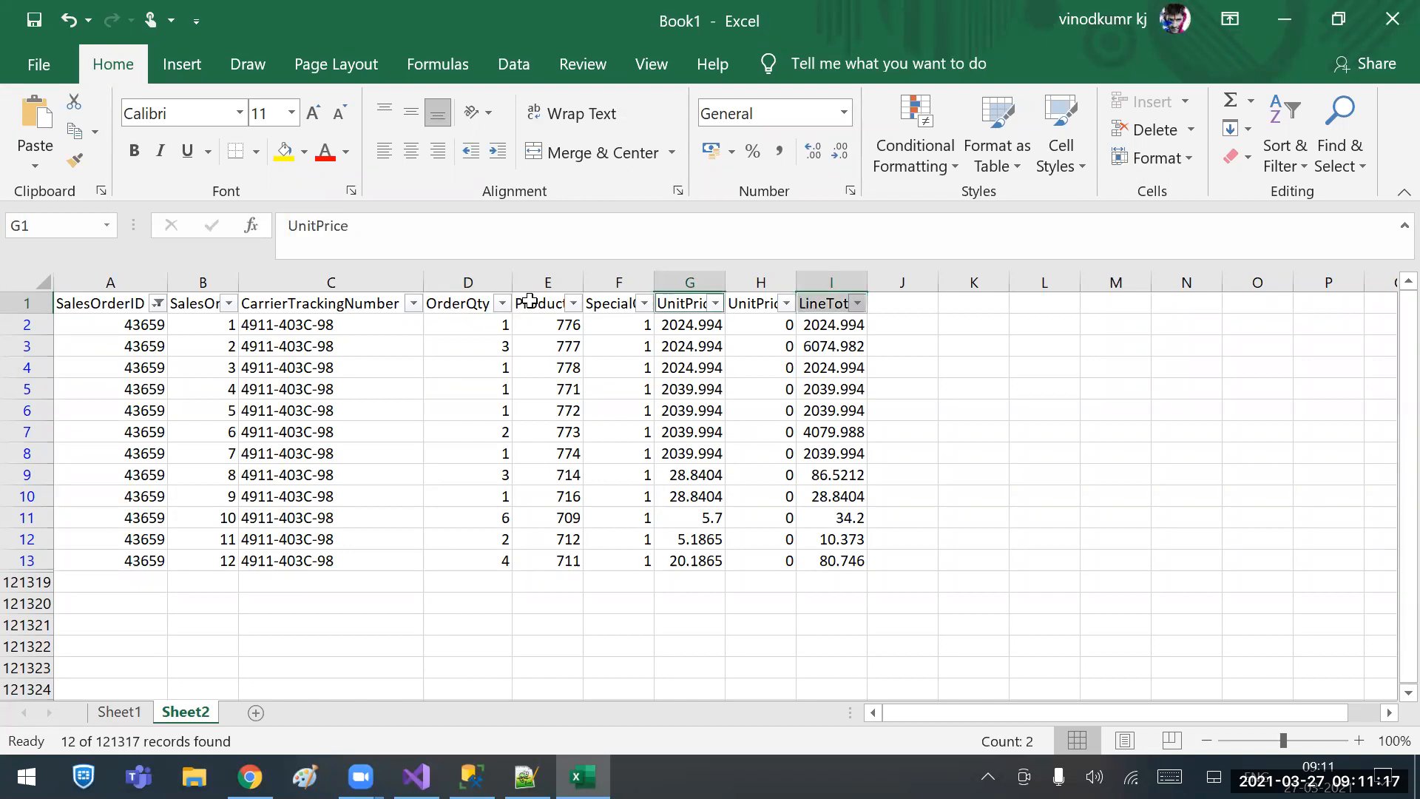
left_click(449, 302, "ctrl")
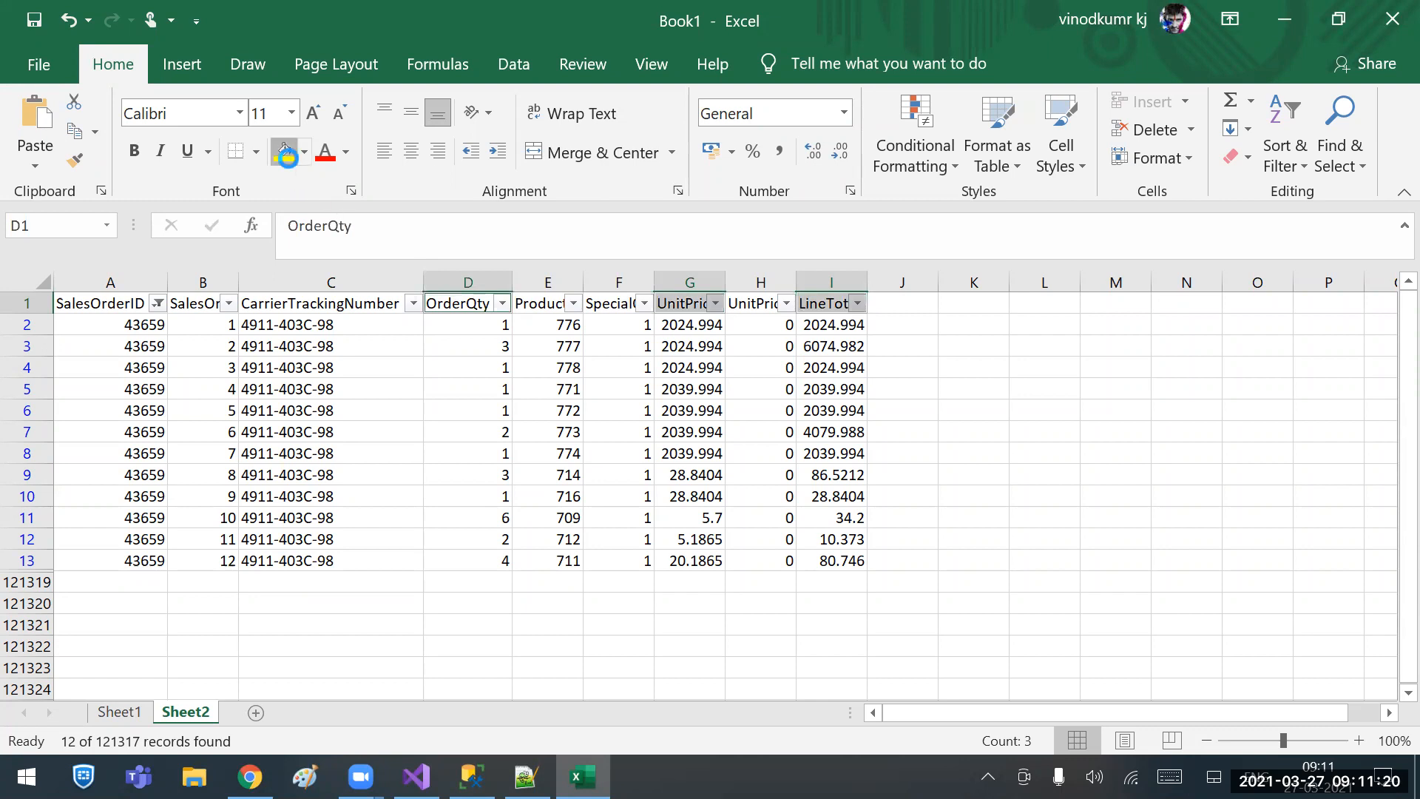
left_click(285, 152)
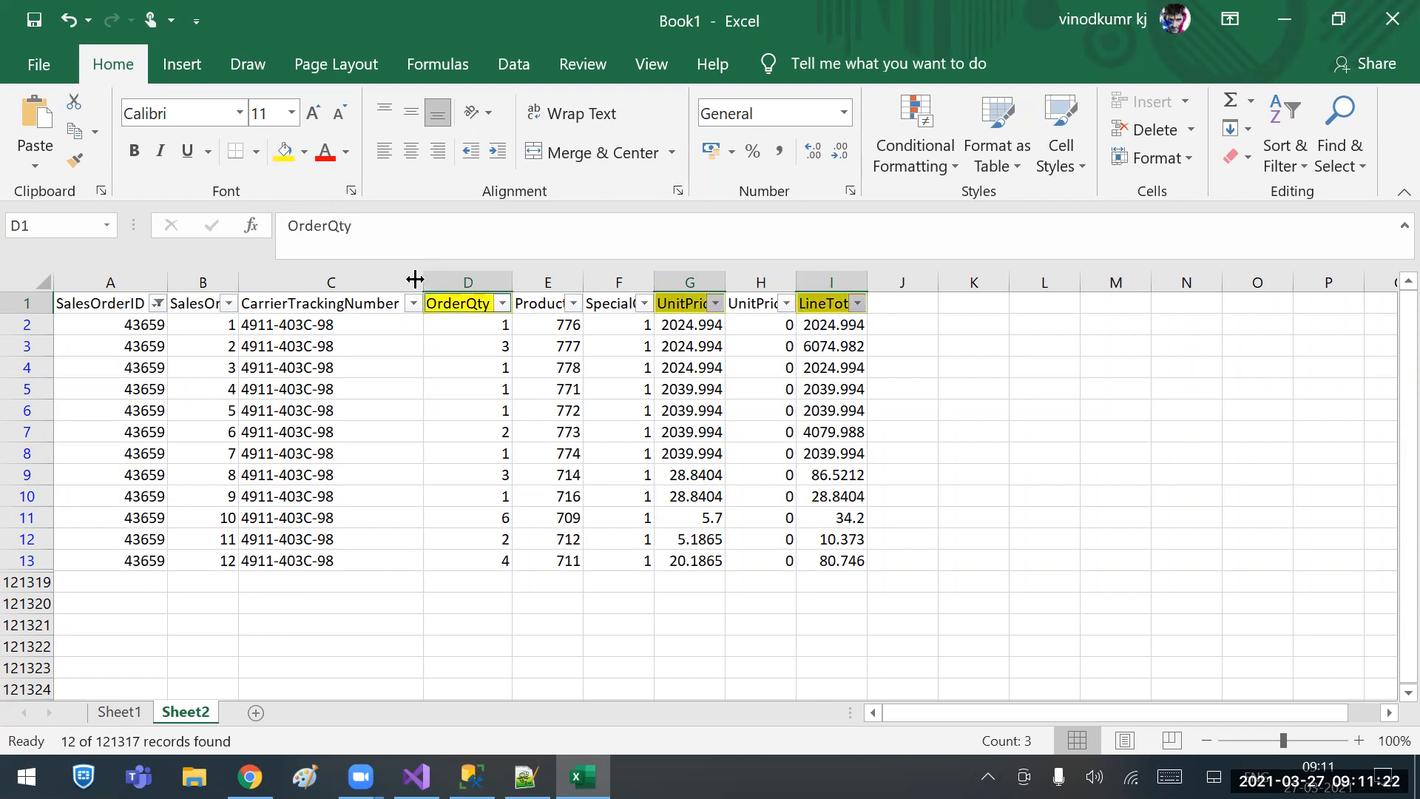
left_click(76, 301)
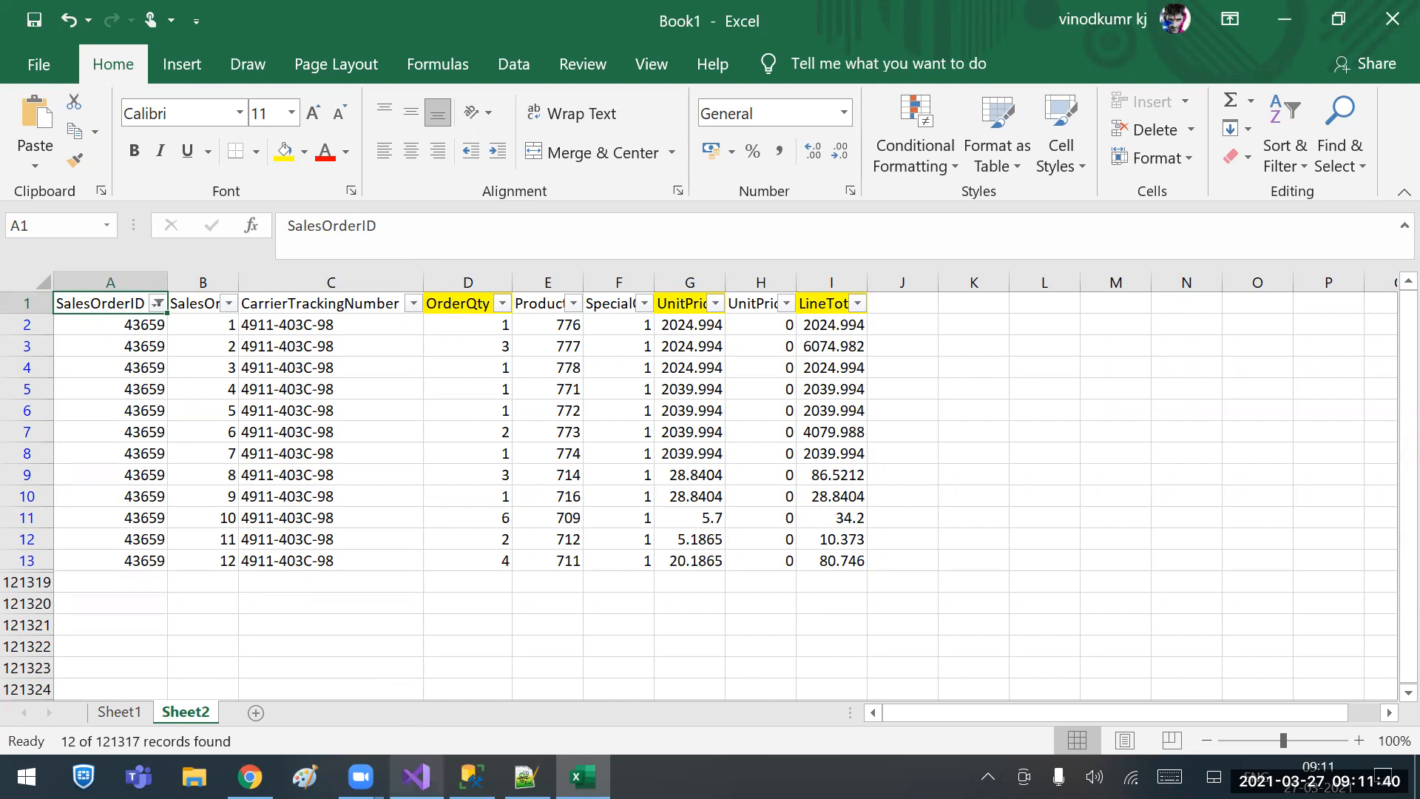
Switch back to Visual Studio and view the operations available for SalesOrderID, keeping Group by.
left_click(430, 754)
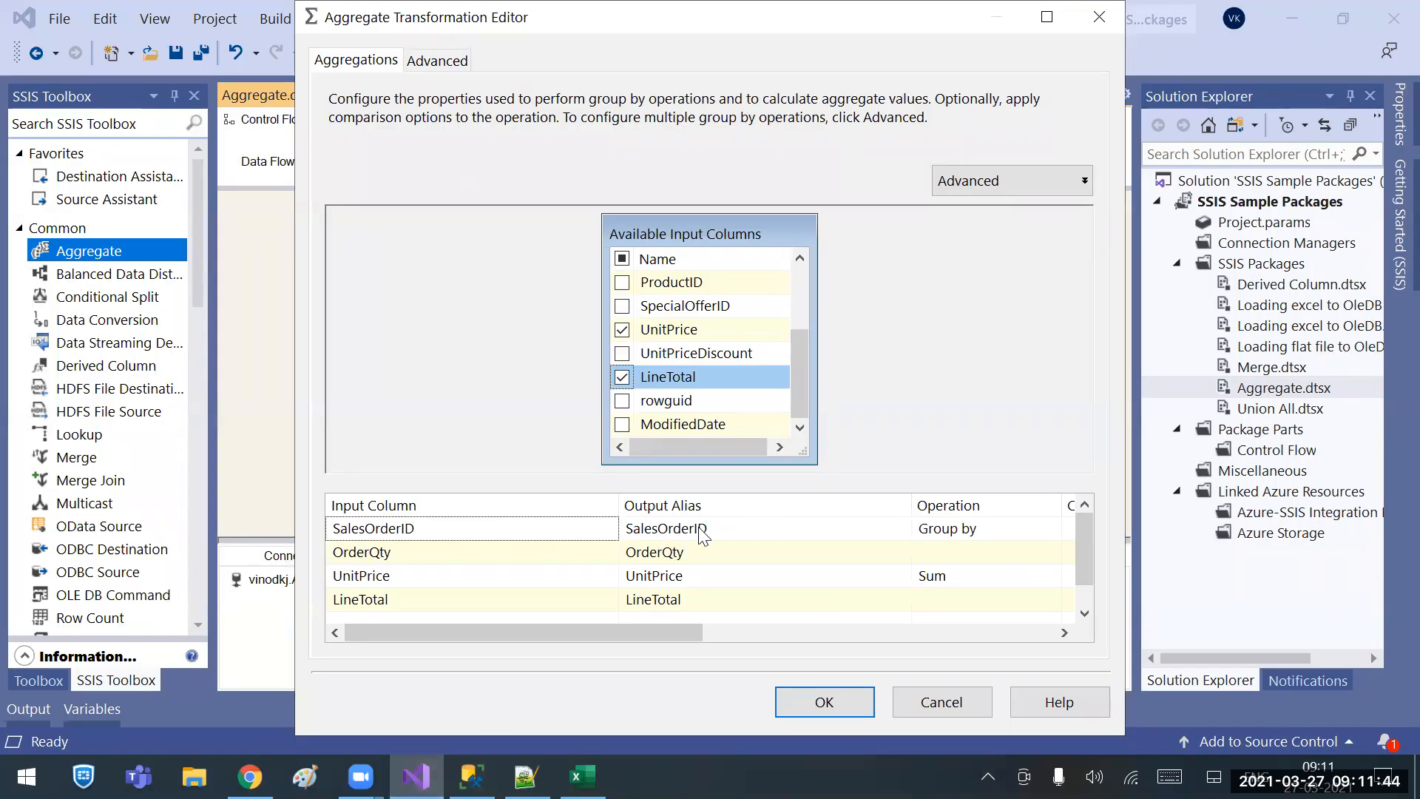
left_click(1019, 530)
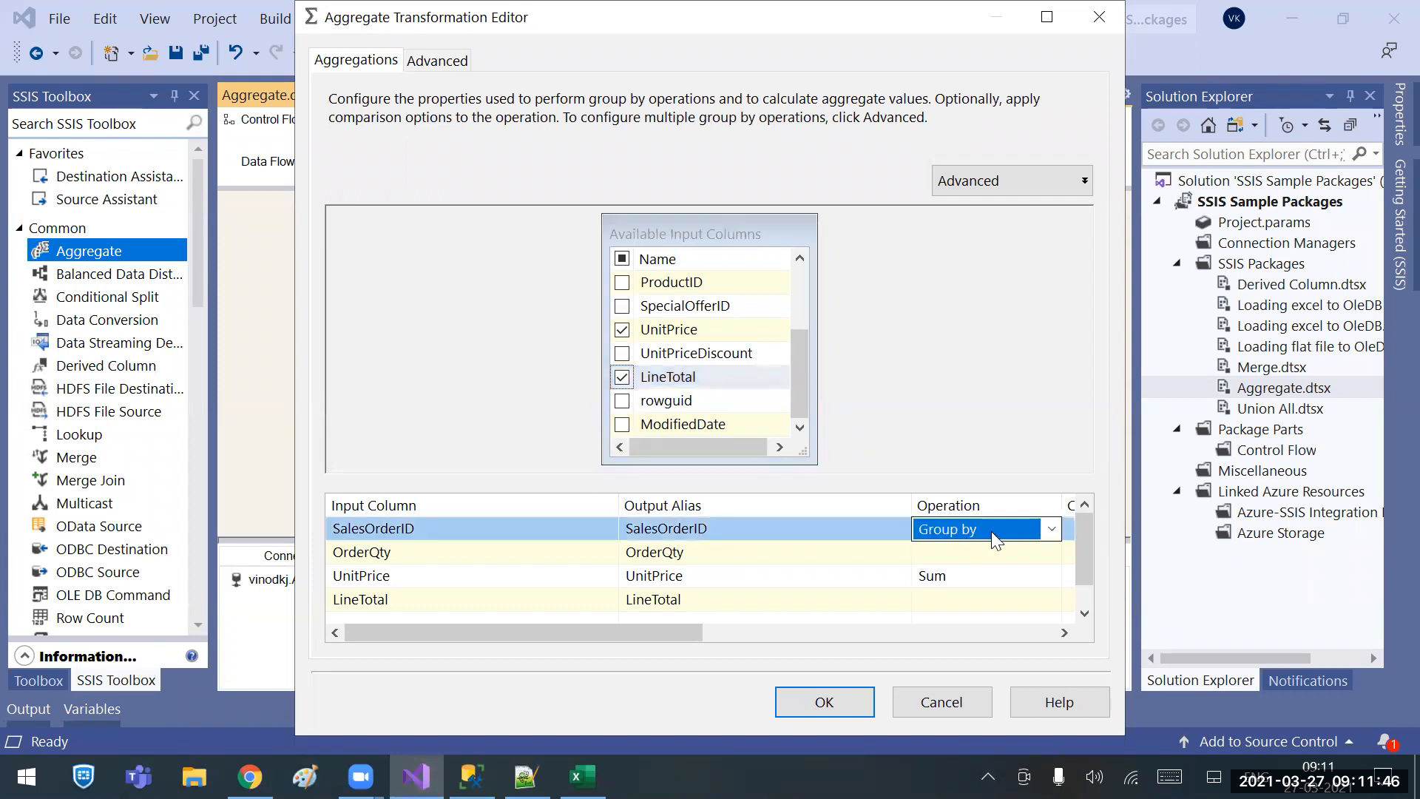
left_click(1051, 529)
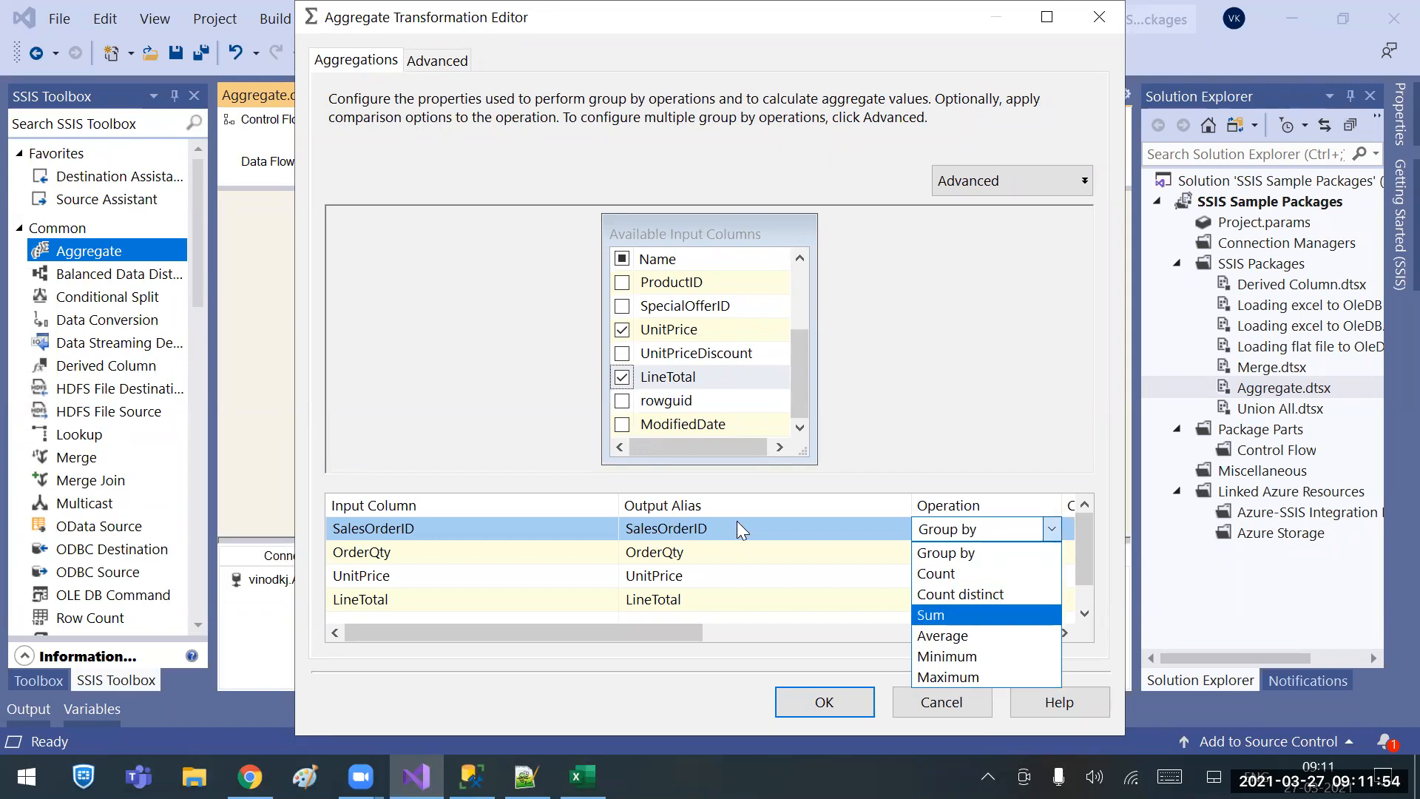
key("Escape")
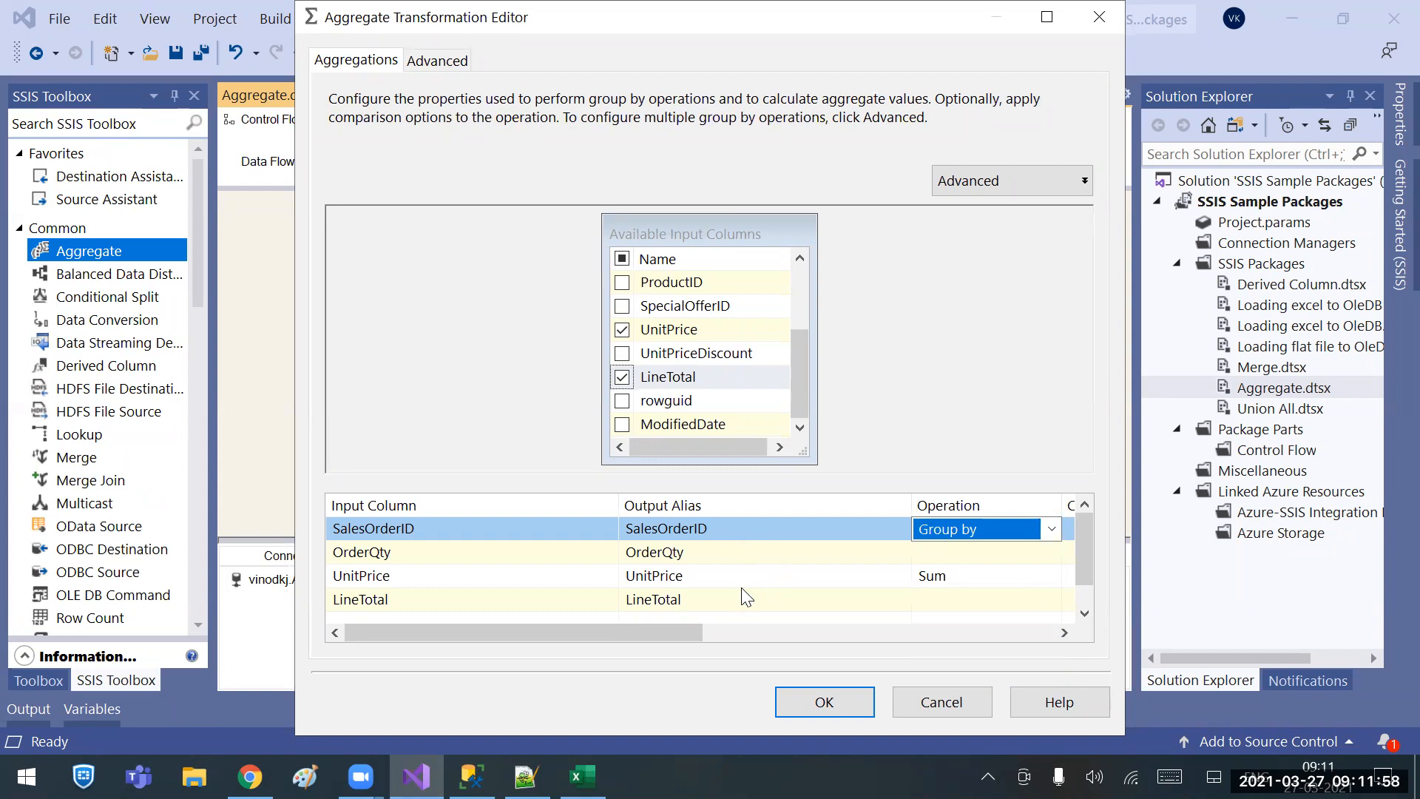
Set the aggregate operation to Sum for OrderQty and Average for LineTotal, and accept the Aggregate settings.
left_click(1019, 556)
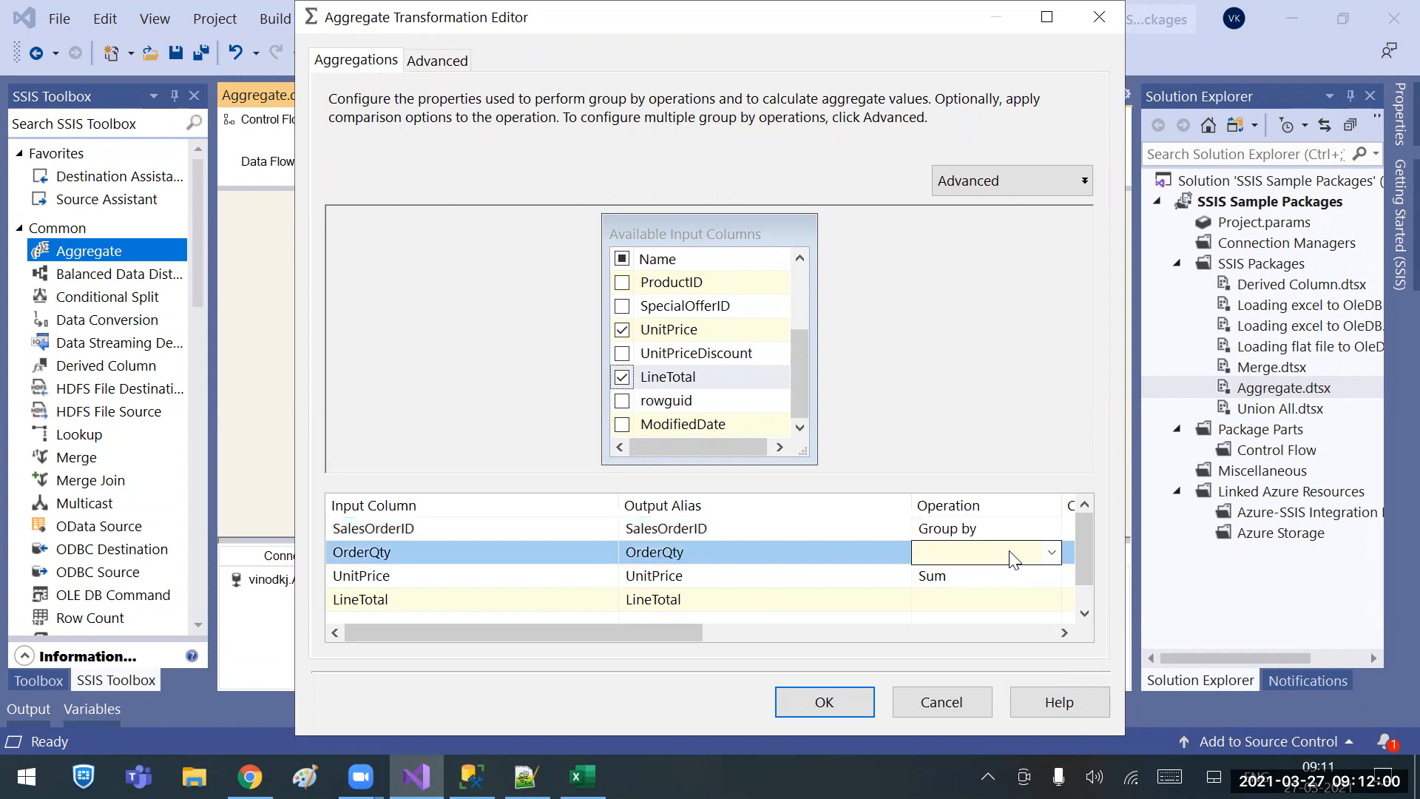
left_click(1051, 553)
left_click(963, 636)
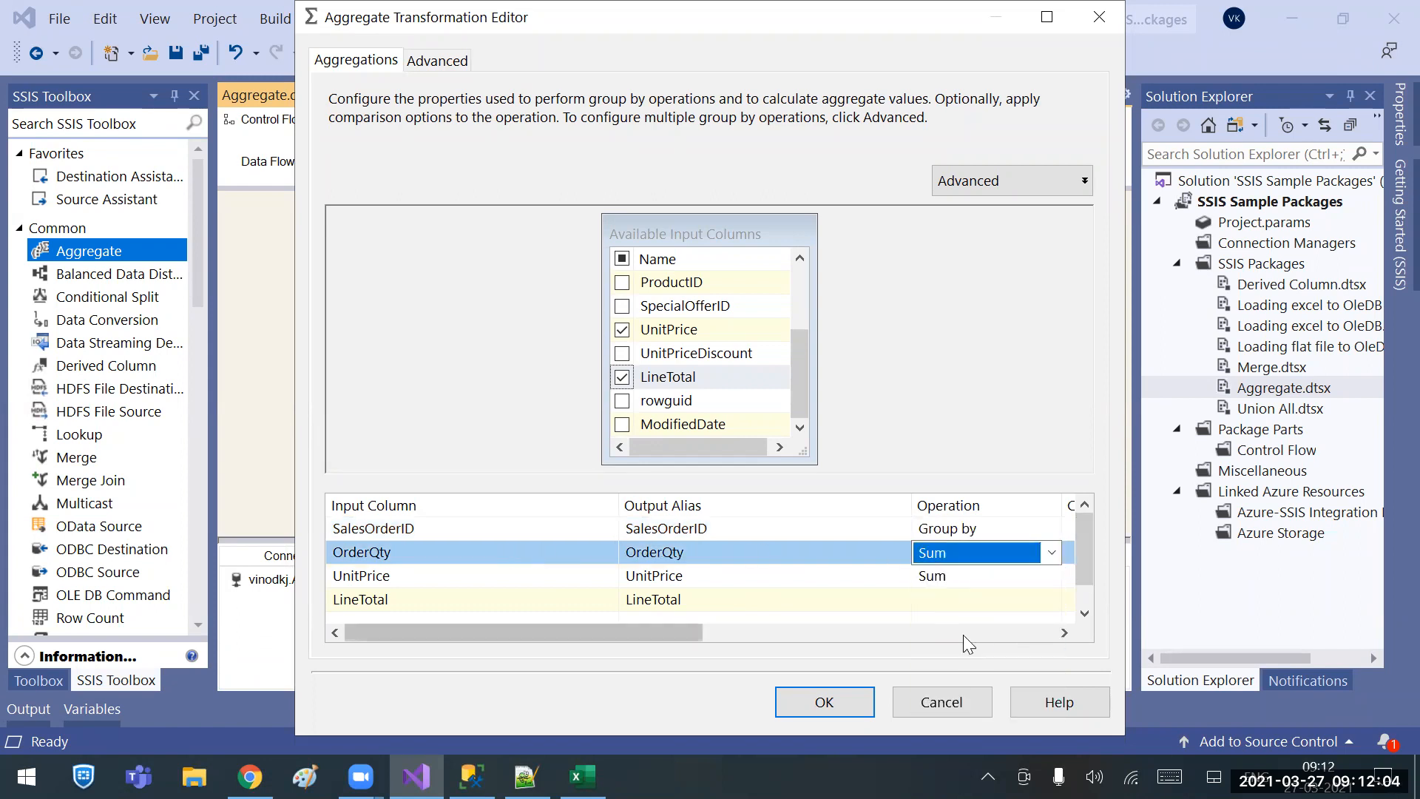
left_click(963, 599)
left_click(966, 600)
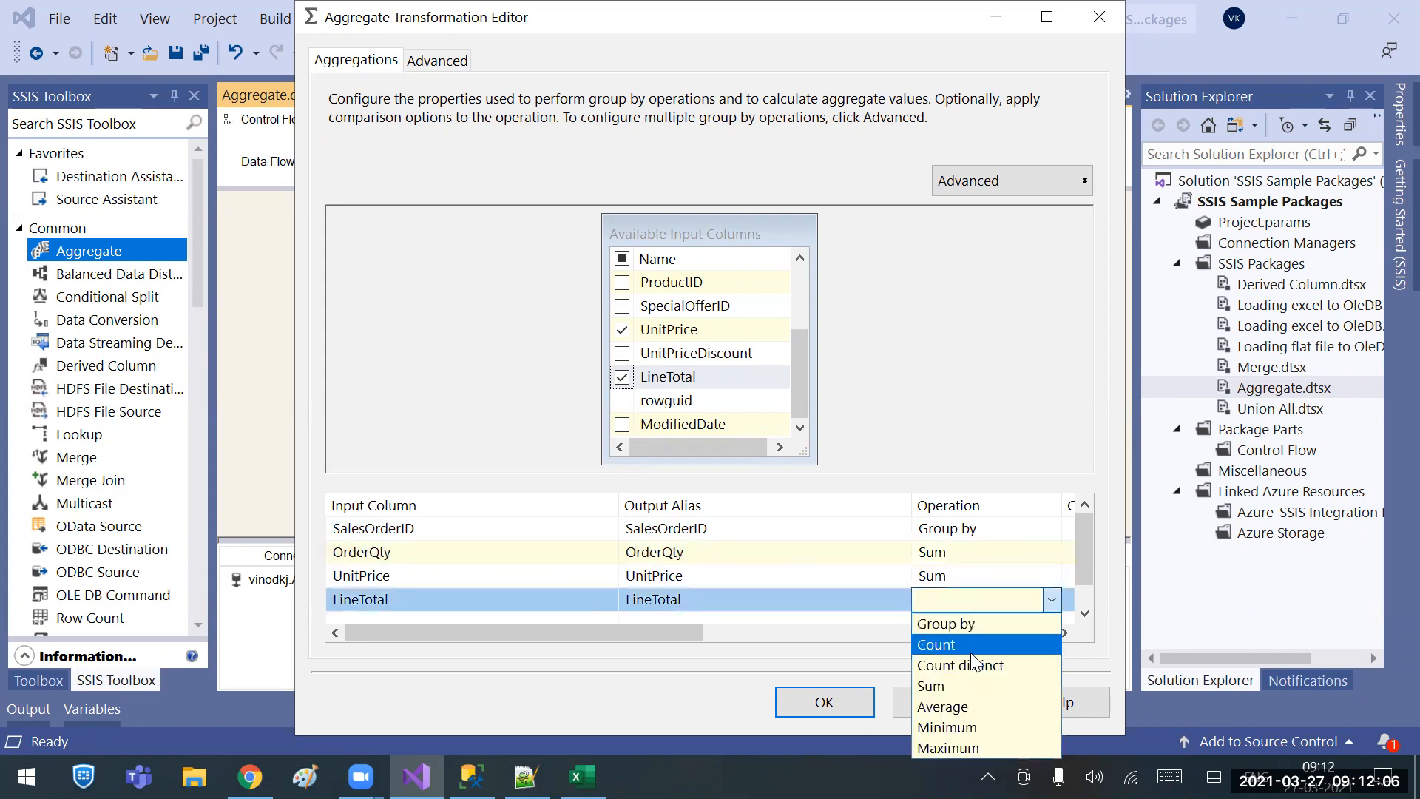
left_click(946, 707)
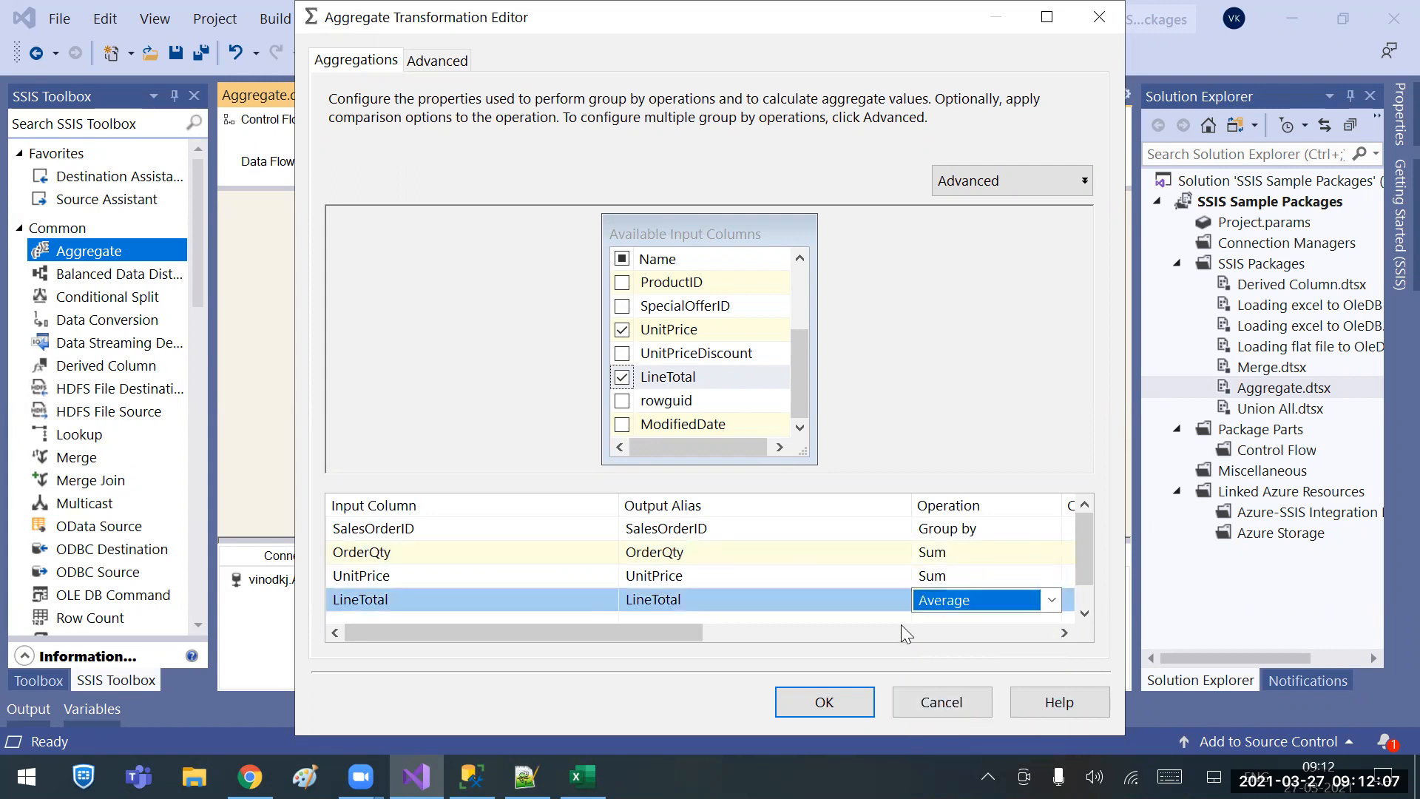
left_click(874, 577)
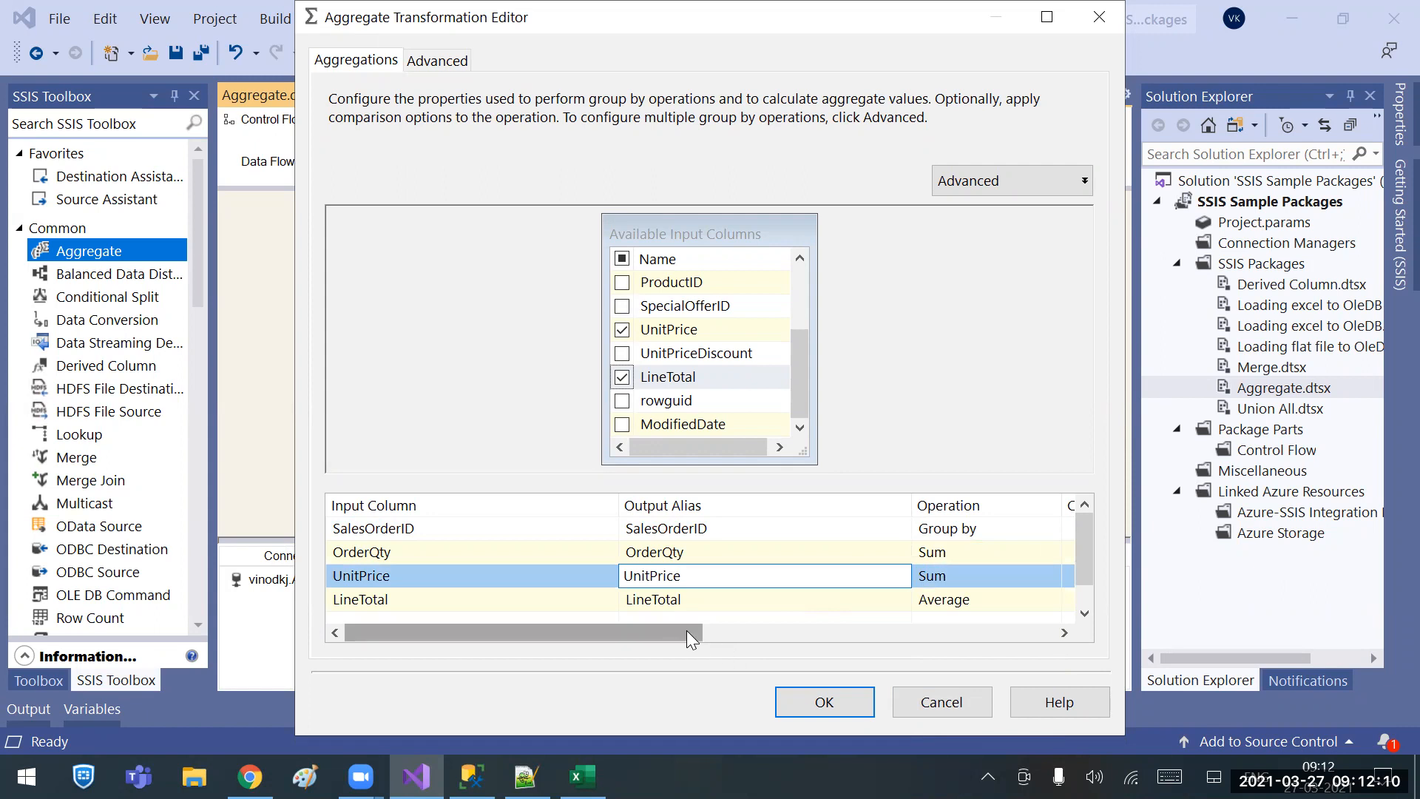
mouse_move(684, 630)
left_mouse_down()
mouse_move(778, 636)
mouse_move(685, 643)
left_mouse_up()
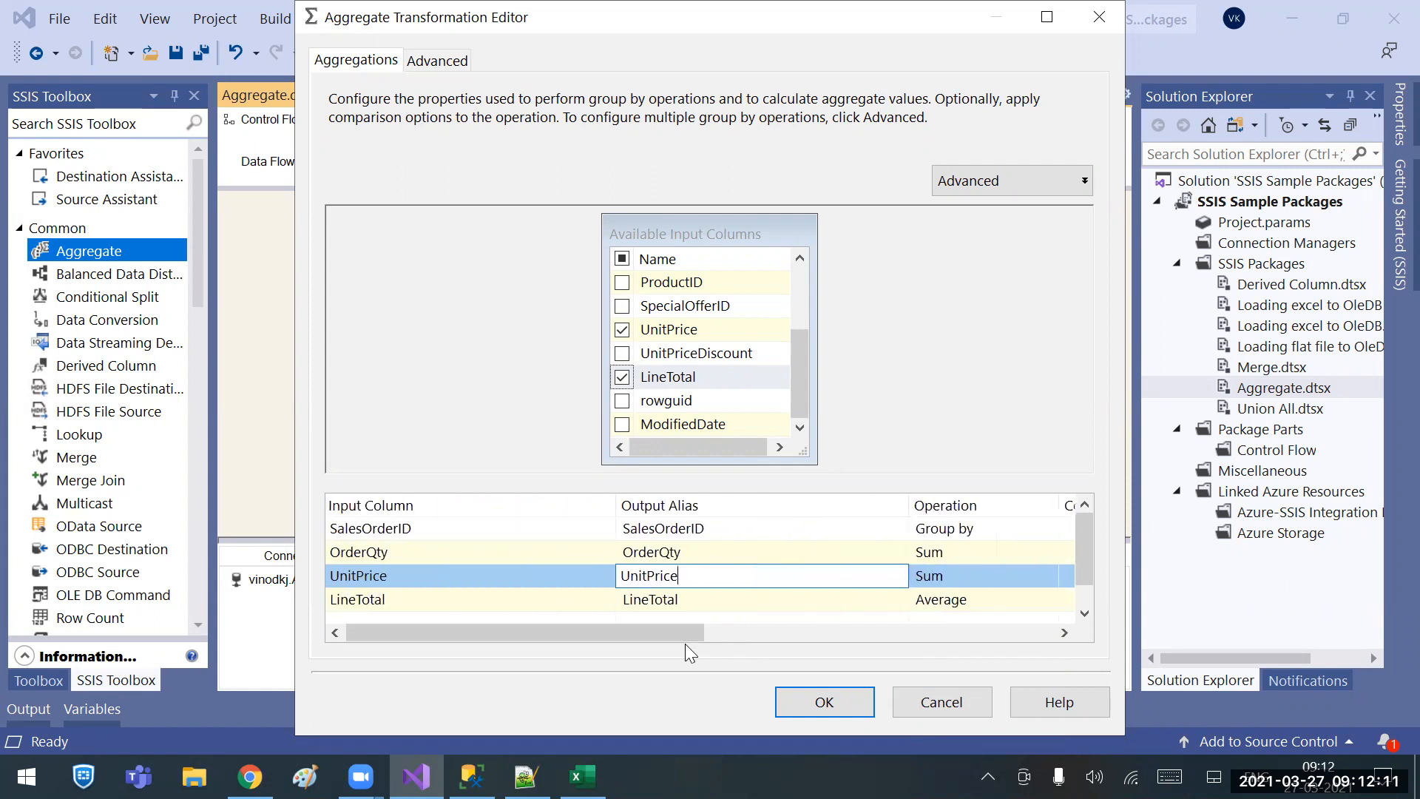
left_click(818, 699)
Place a Data Conversion transformation below Aggregate and connect the Aggregate output to it.
left_click_drag(96, 320, 588, 480)
left_click(648, 360)
left_click_drag(654, 386, 655, 443)
Enable a data viewer on the path between Aggregate and Data Conversion, and run the package.
right_click(675, 414)
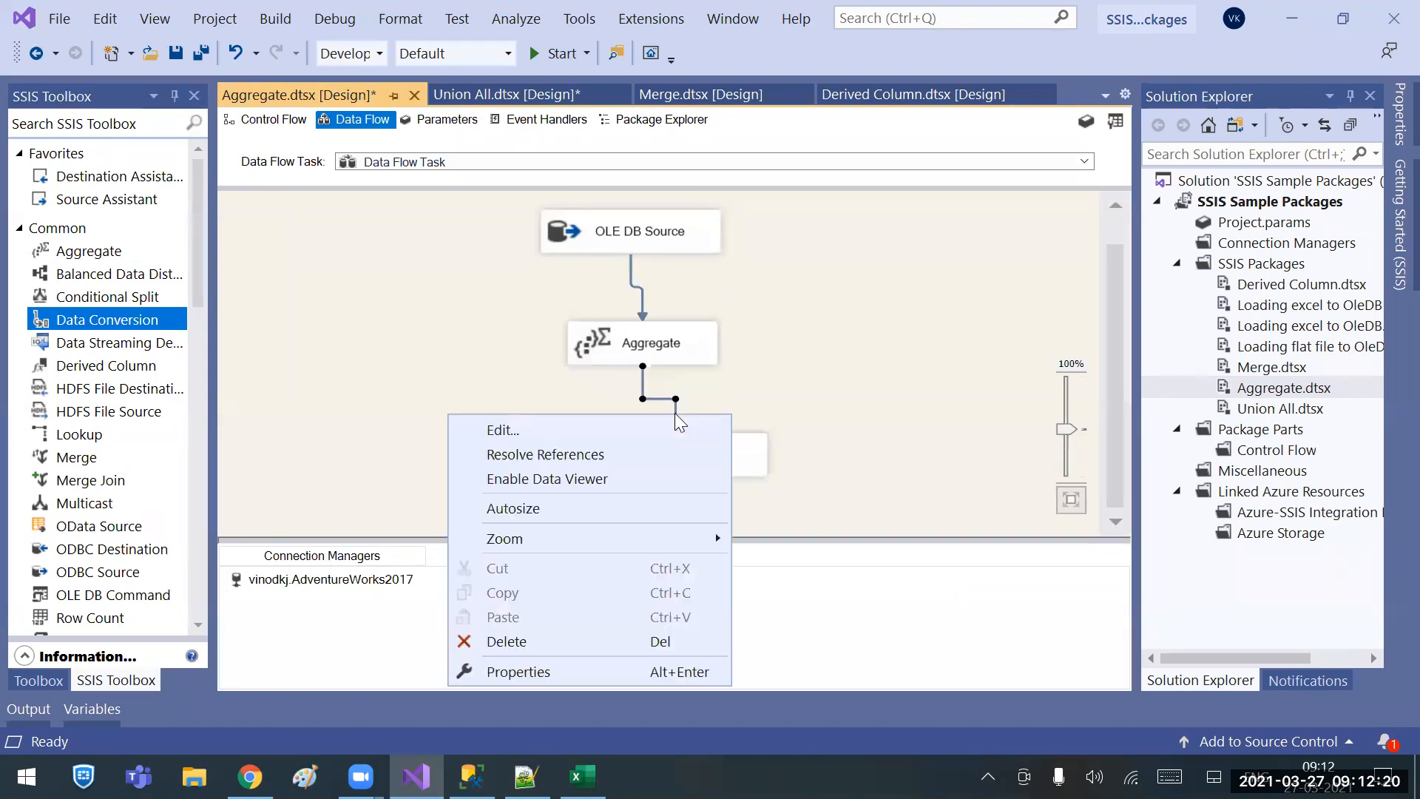
left_click(575, 476)
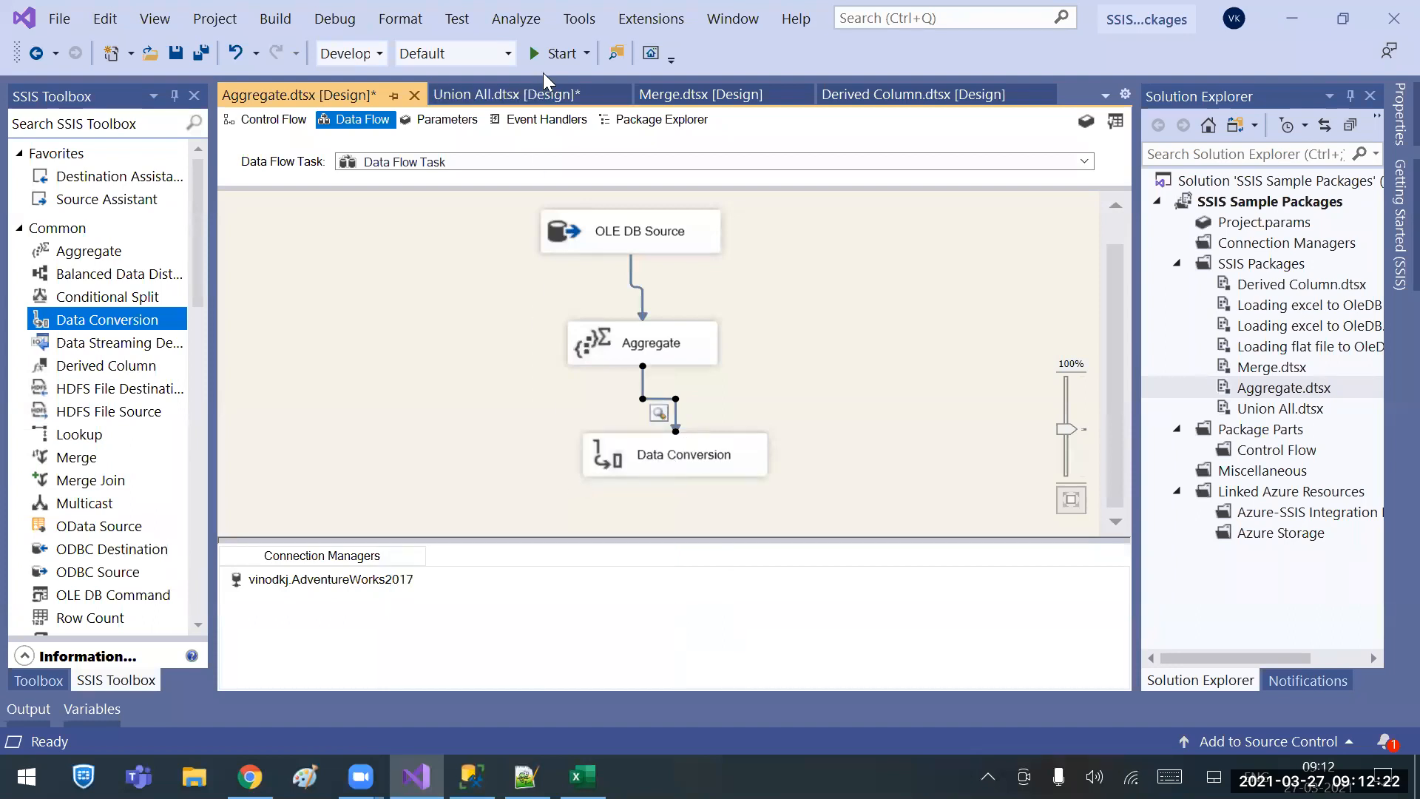
left_click(586, 54)
left_click(545, 45)
left_click(544, 44)
left_click(545, 46)
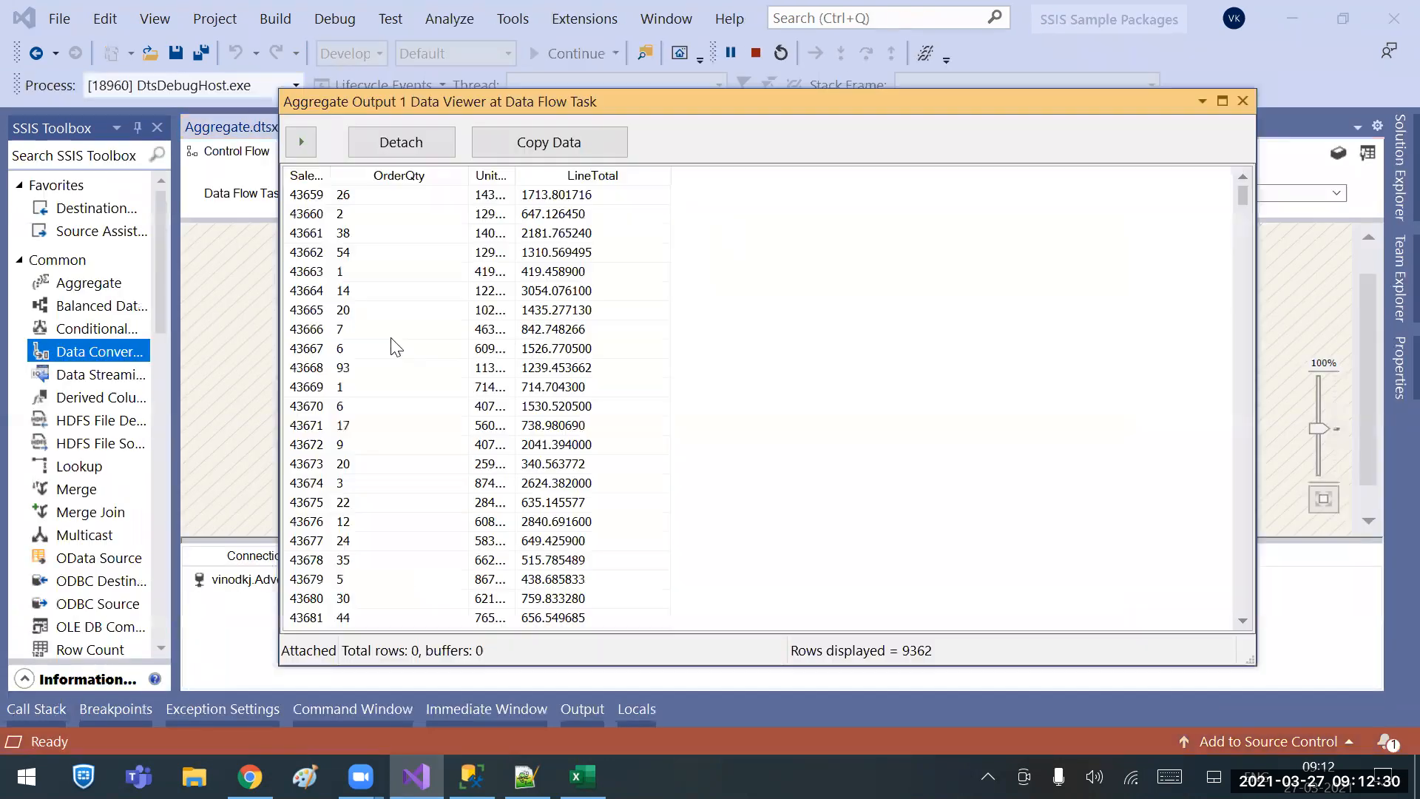
Widen the SalesOrderID and UnitPrice columns in the data viewer to read the aggregated values in full.
left_click_drag(329, 175, 432, 175)
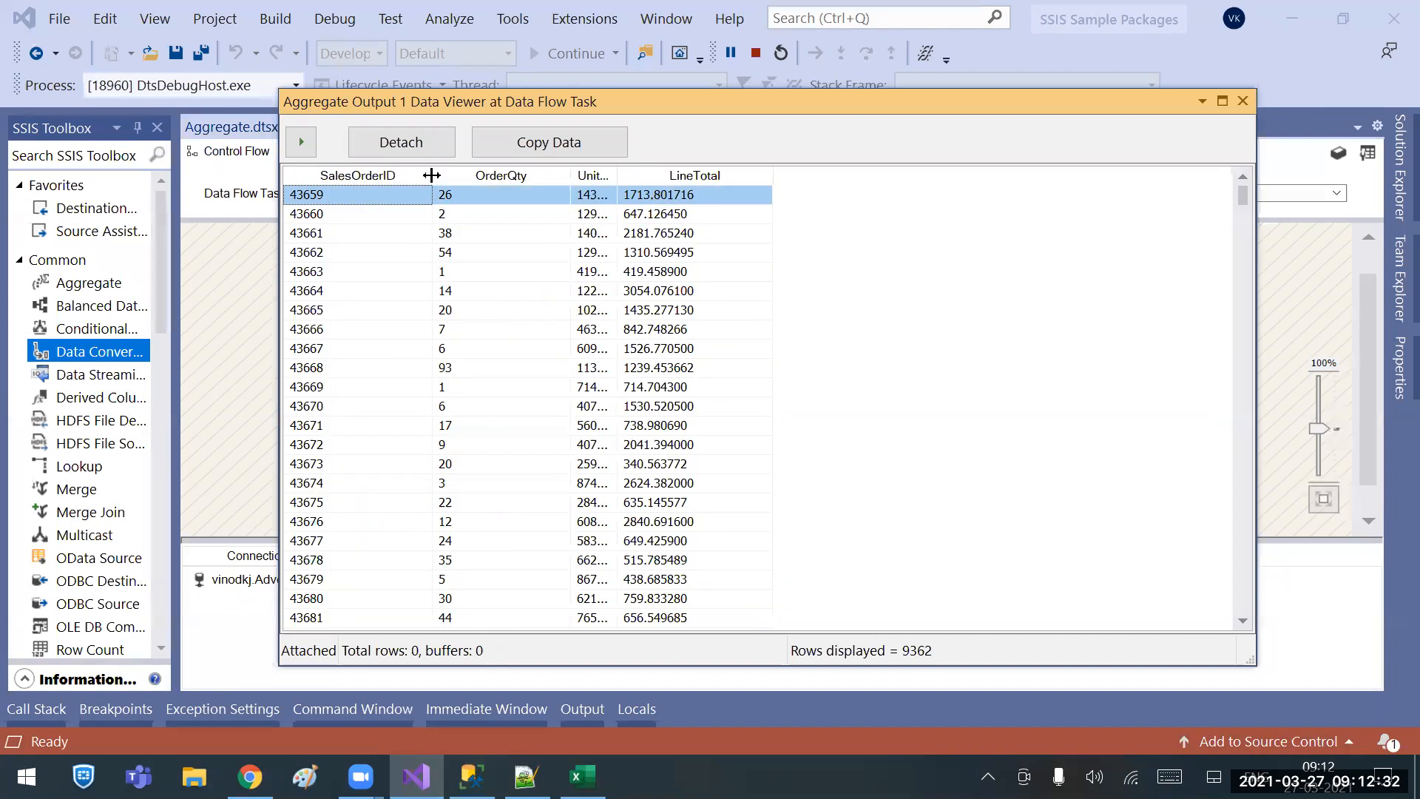
left_click(466, 187)
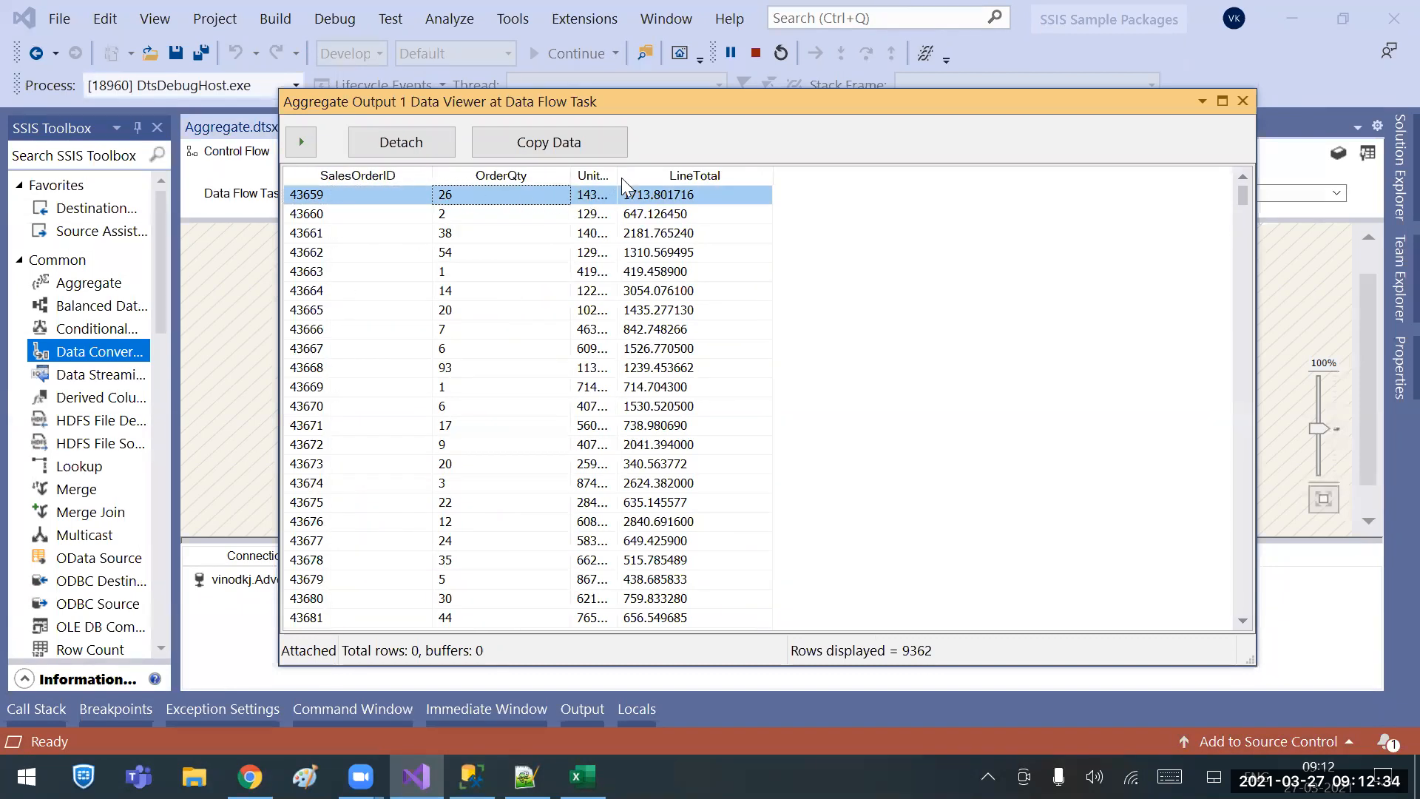
left_click_drag(616, 178, 686, 178)
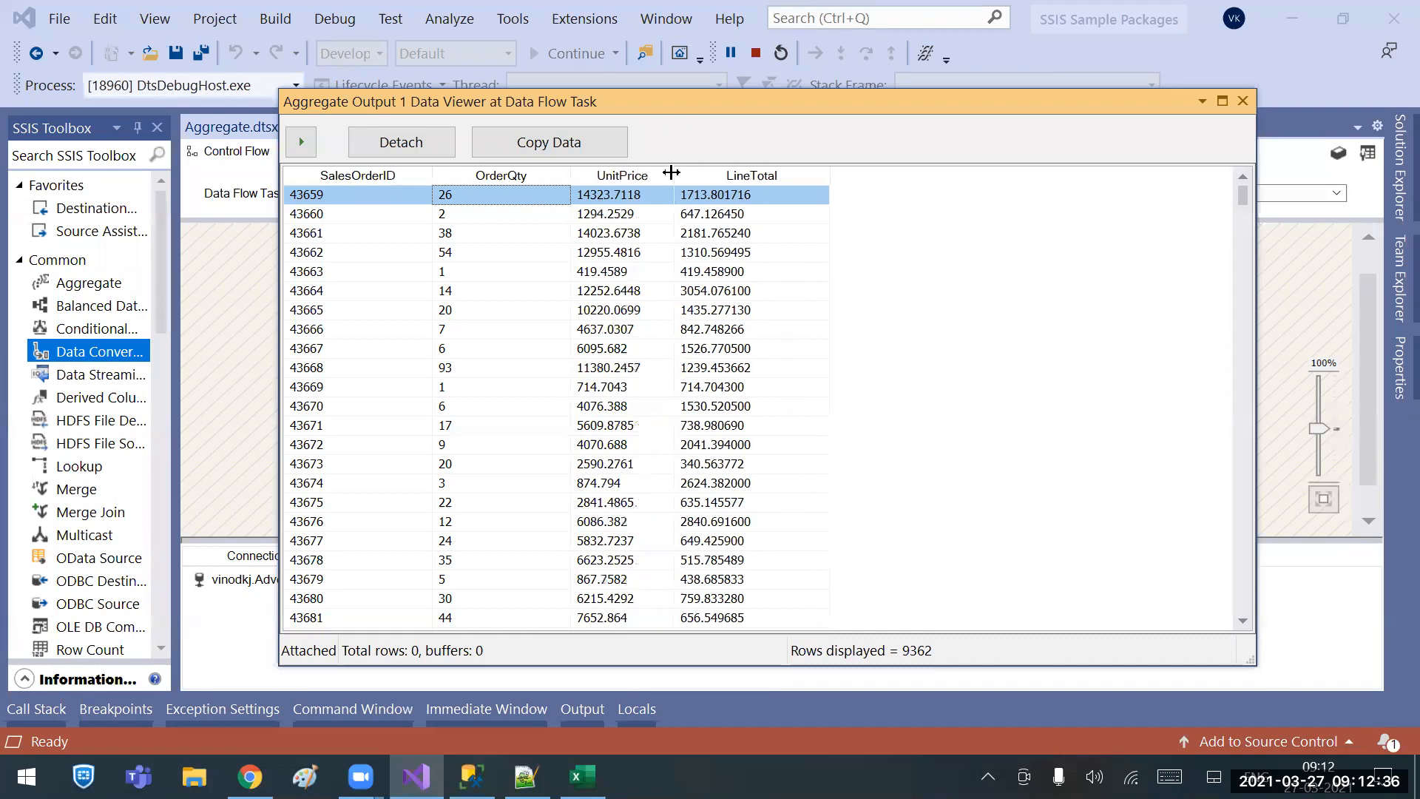
Resume the paused data flow to completion, and end the run with the data viewer closed.
left_click(725, 196)
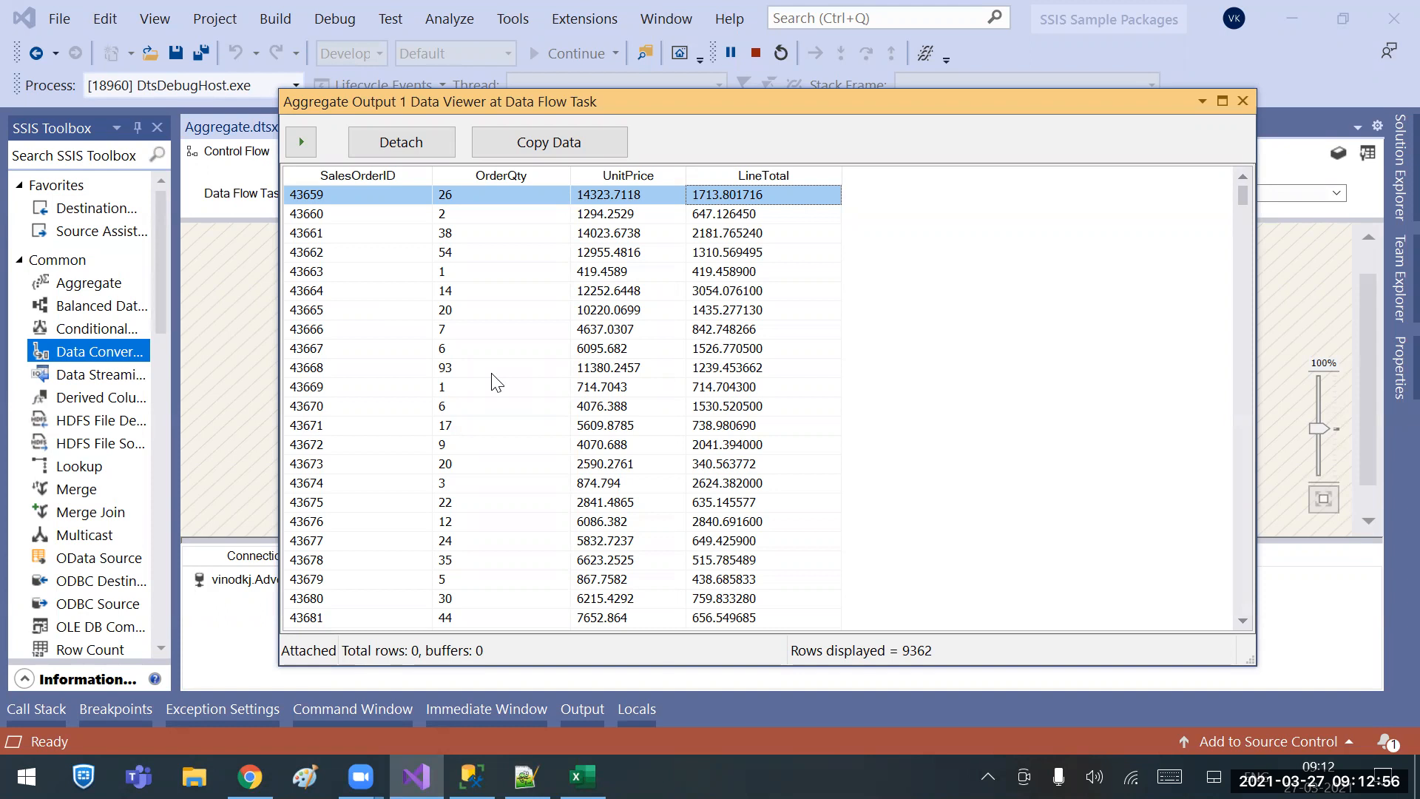
left_click(310, 145)
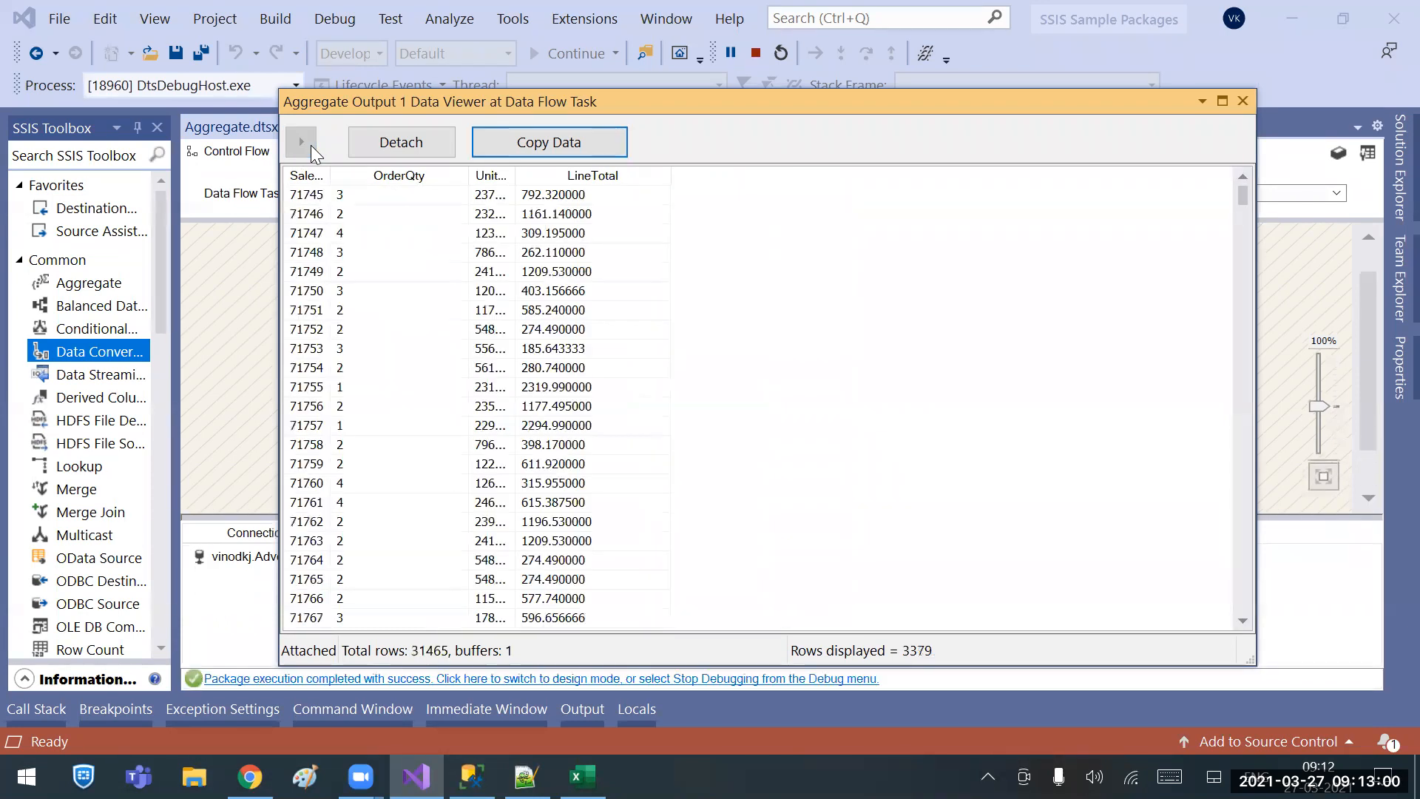
left_click(1243, 102)
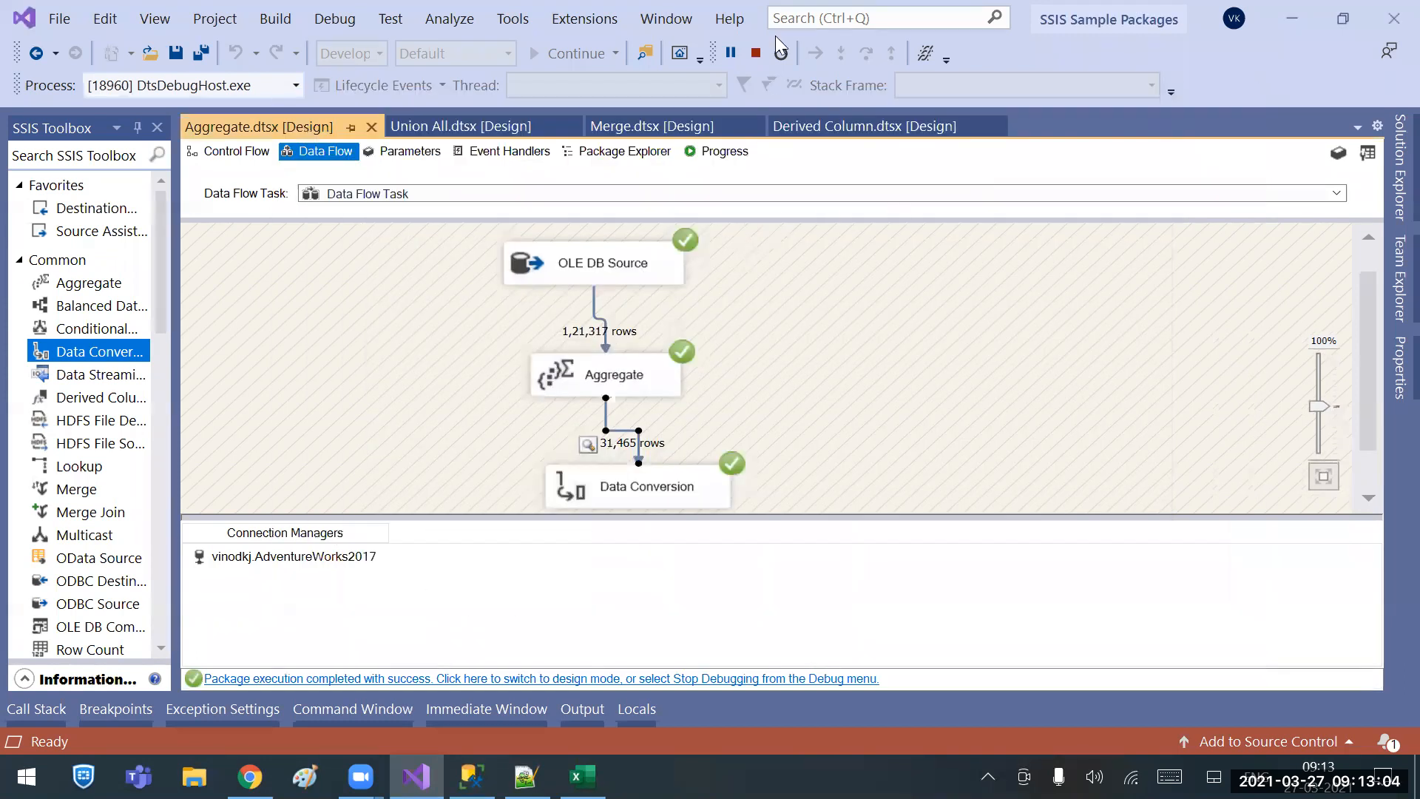
left_click(757, 56)
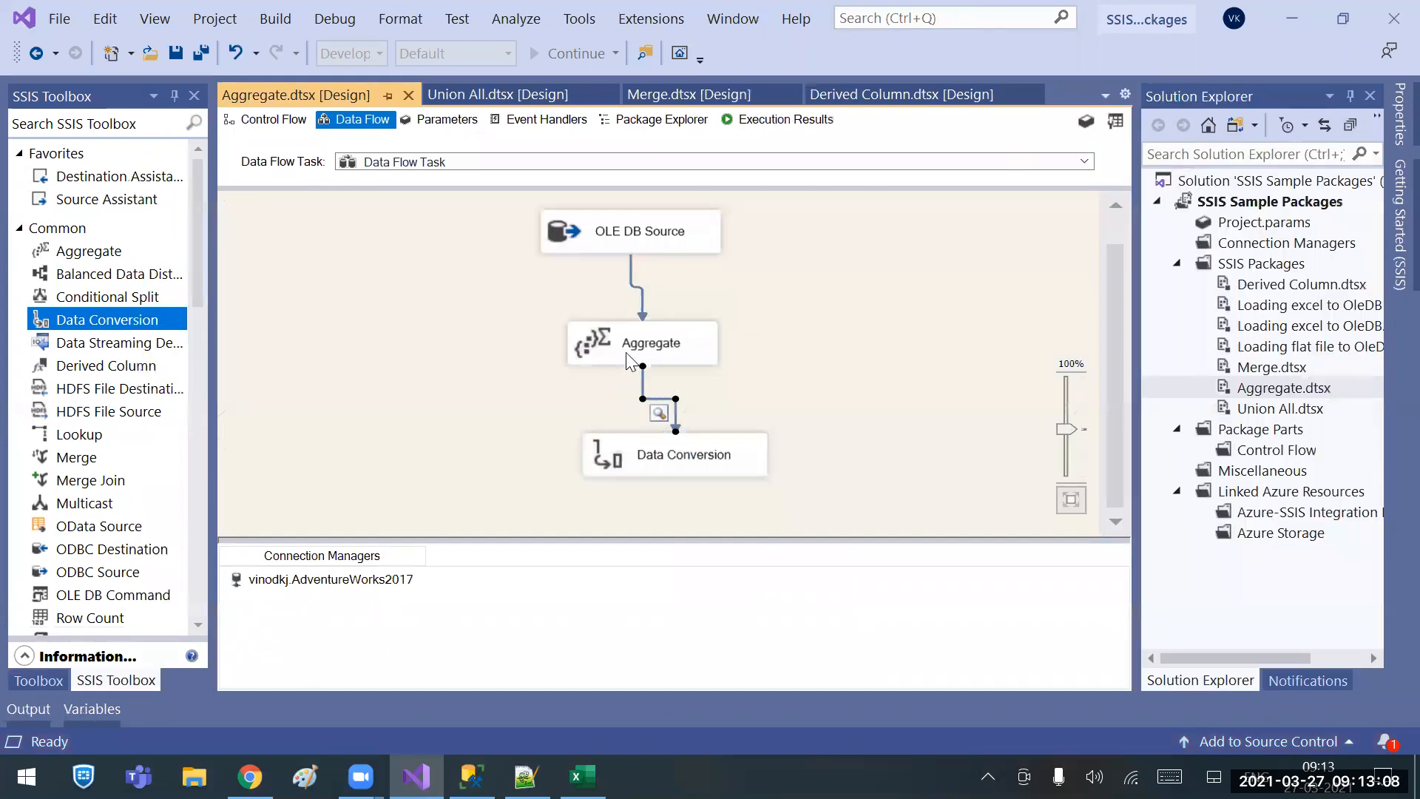
Open the Aggregate transformation's settings and examine the operations available for SalesOrderID.
double_click(628, 360)
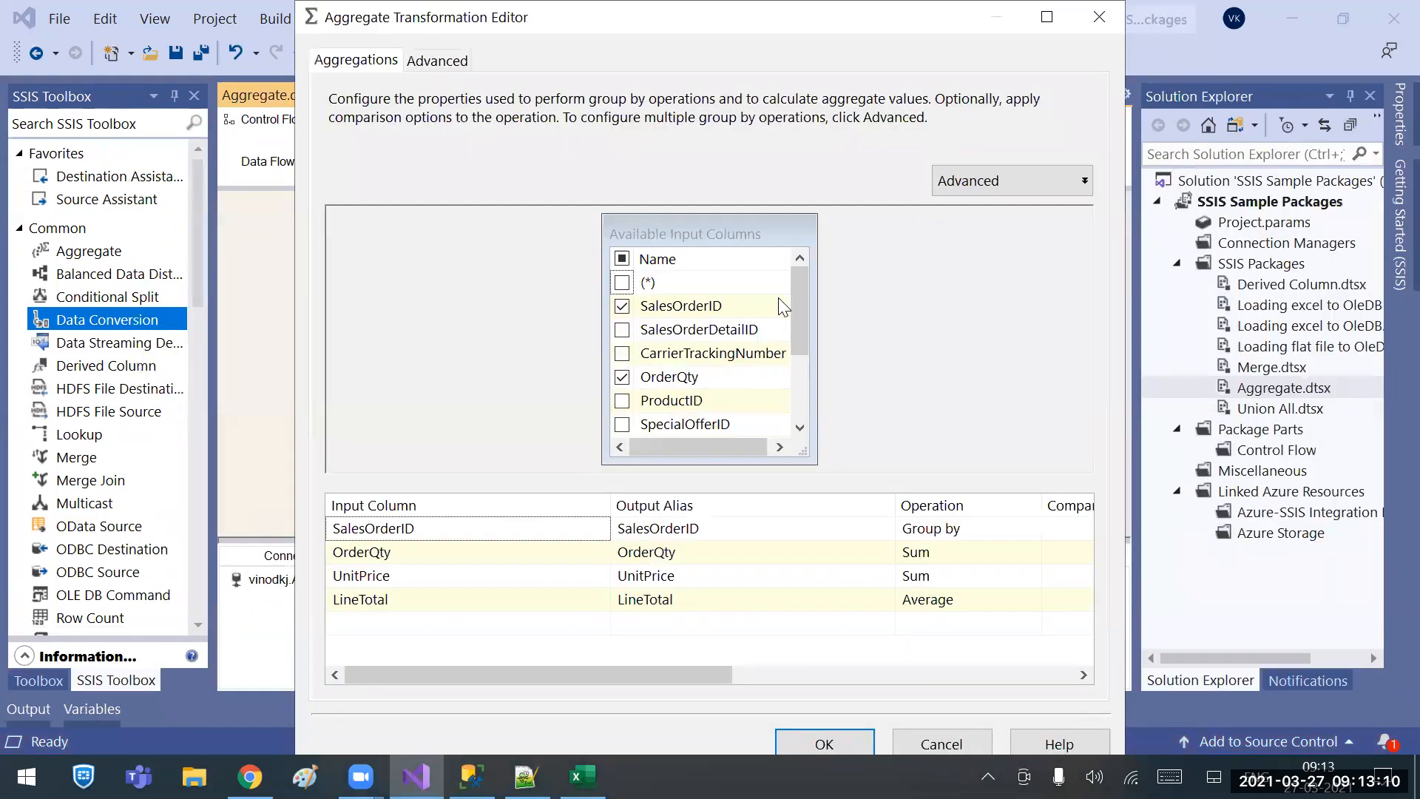
left_click(1027, 531)
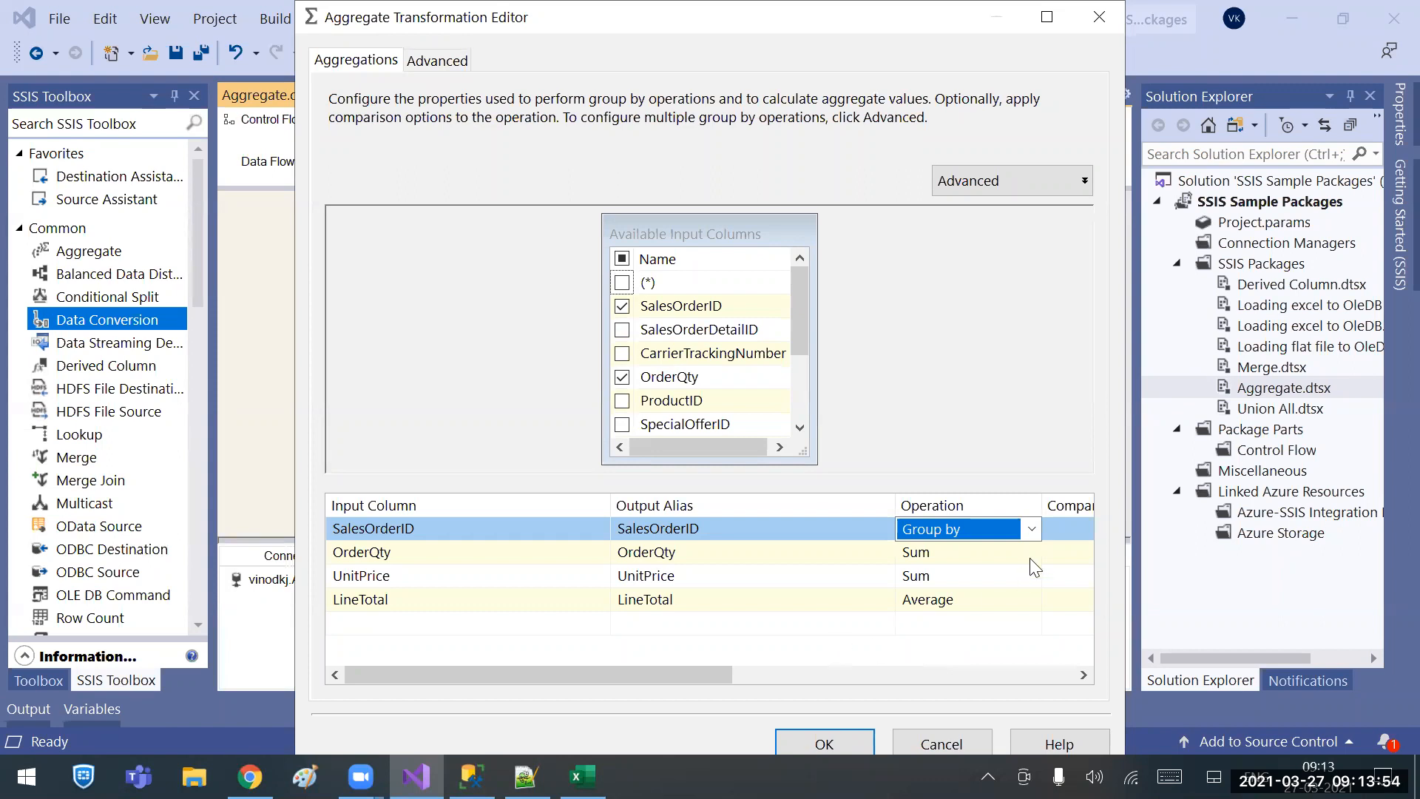
left_click(1032, 522)
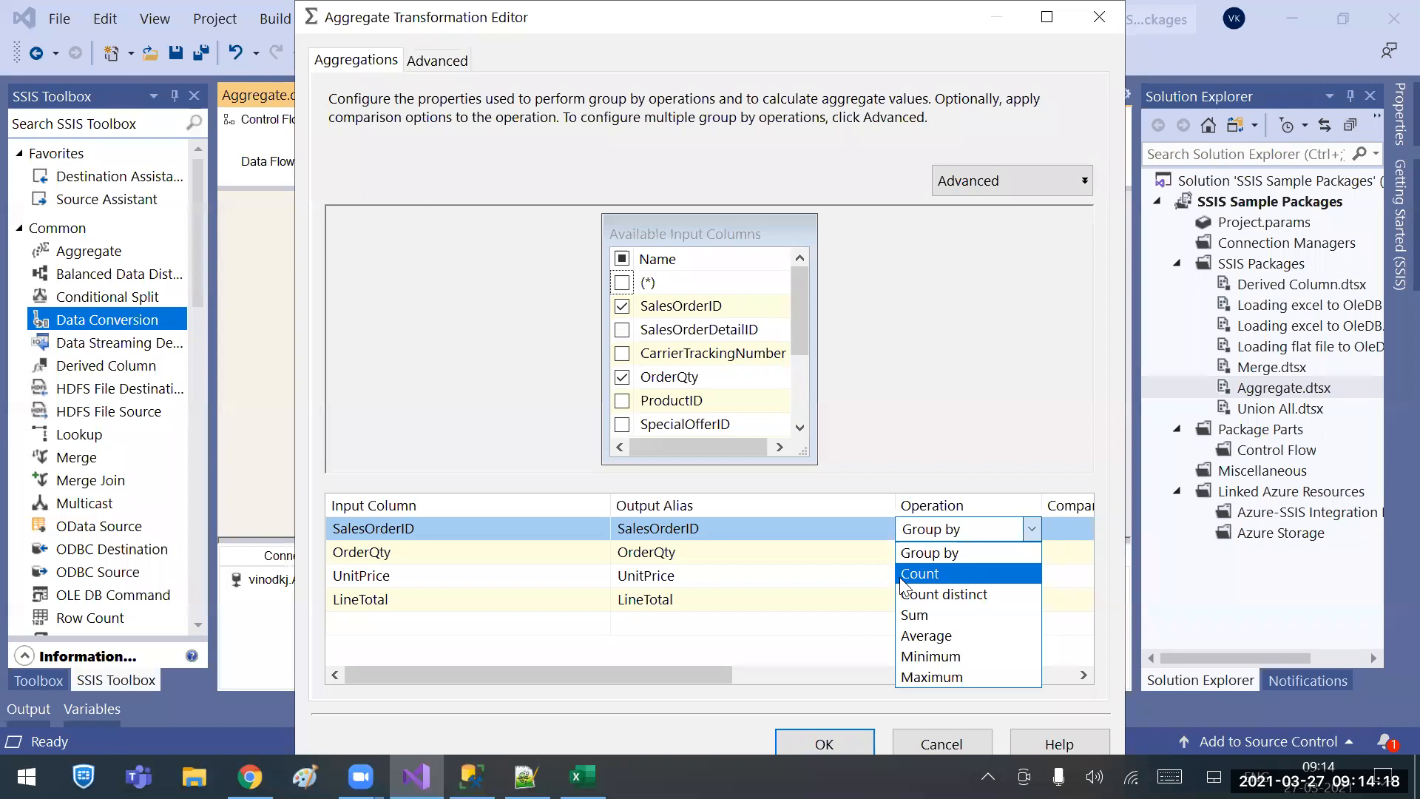
left_click(758, 580)
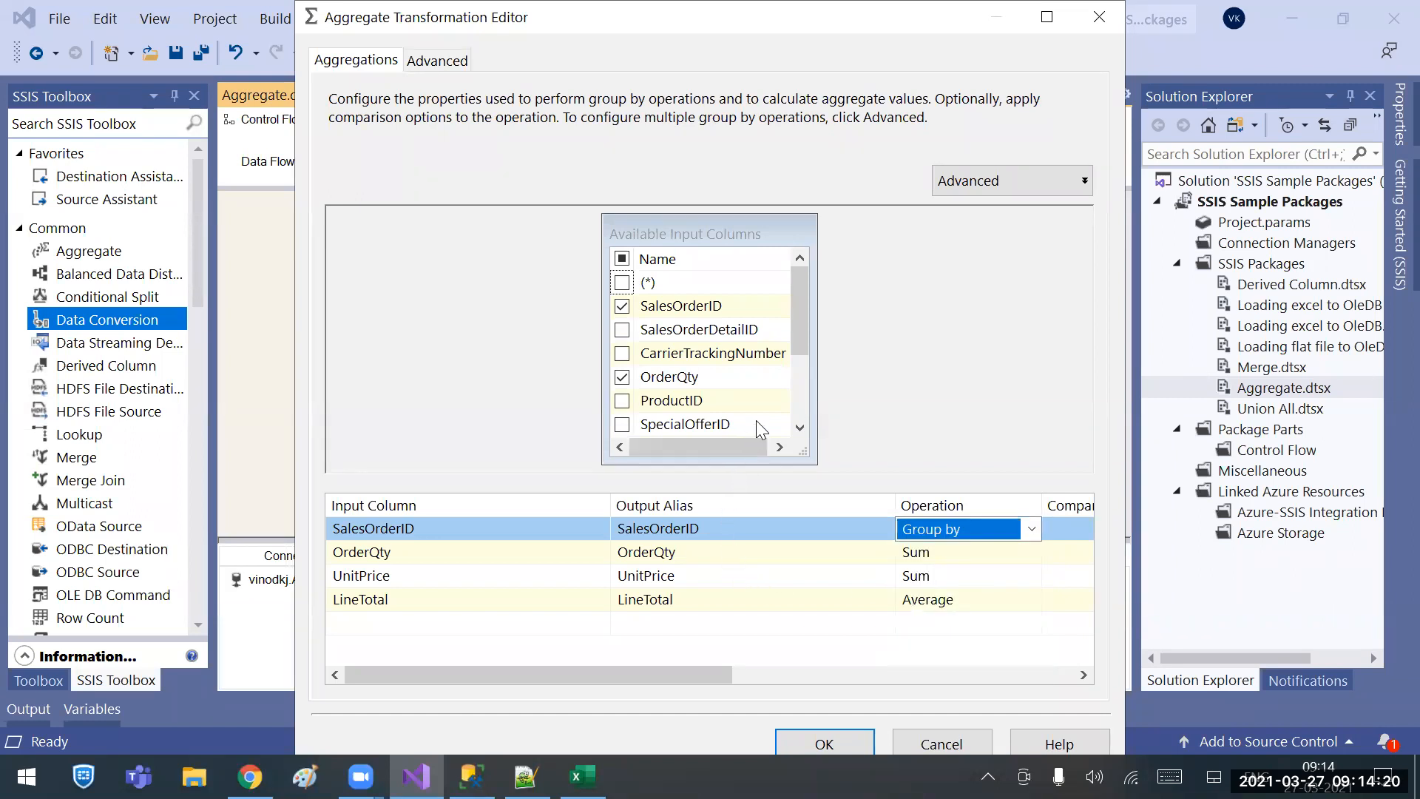
Add the rowguid column to the aggregation and examine the operations available for it.
left_click_drag(806, 339, 796, 419)
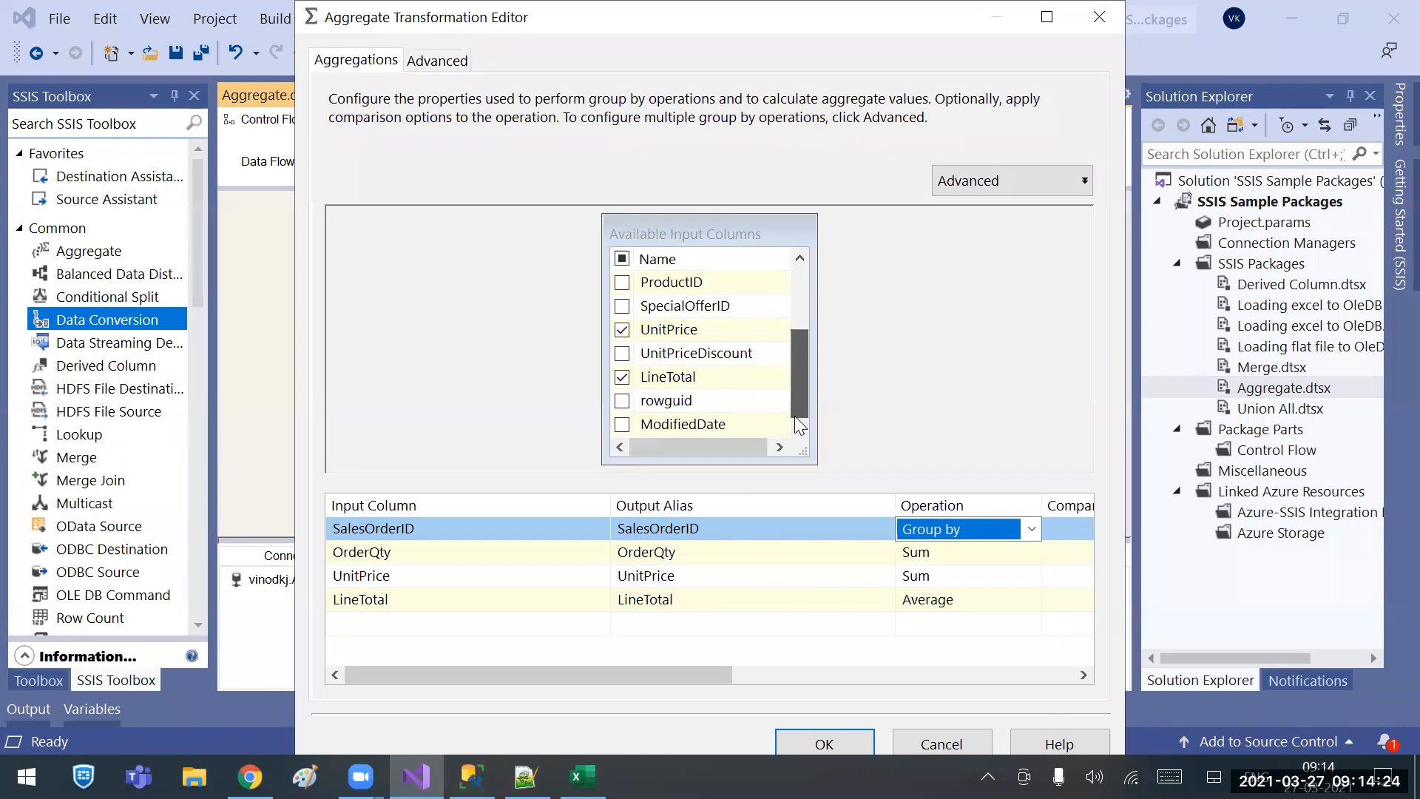
left_click(622, 400)
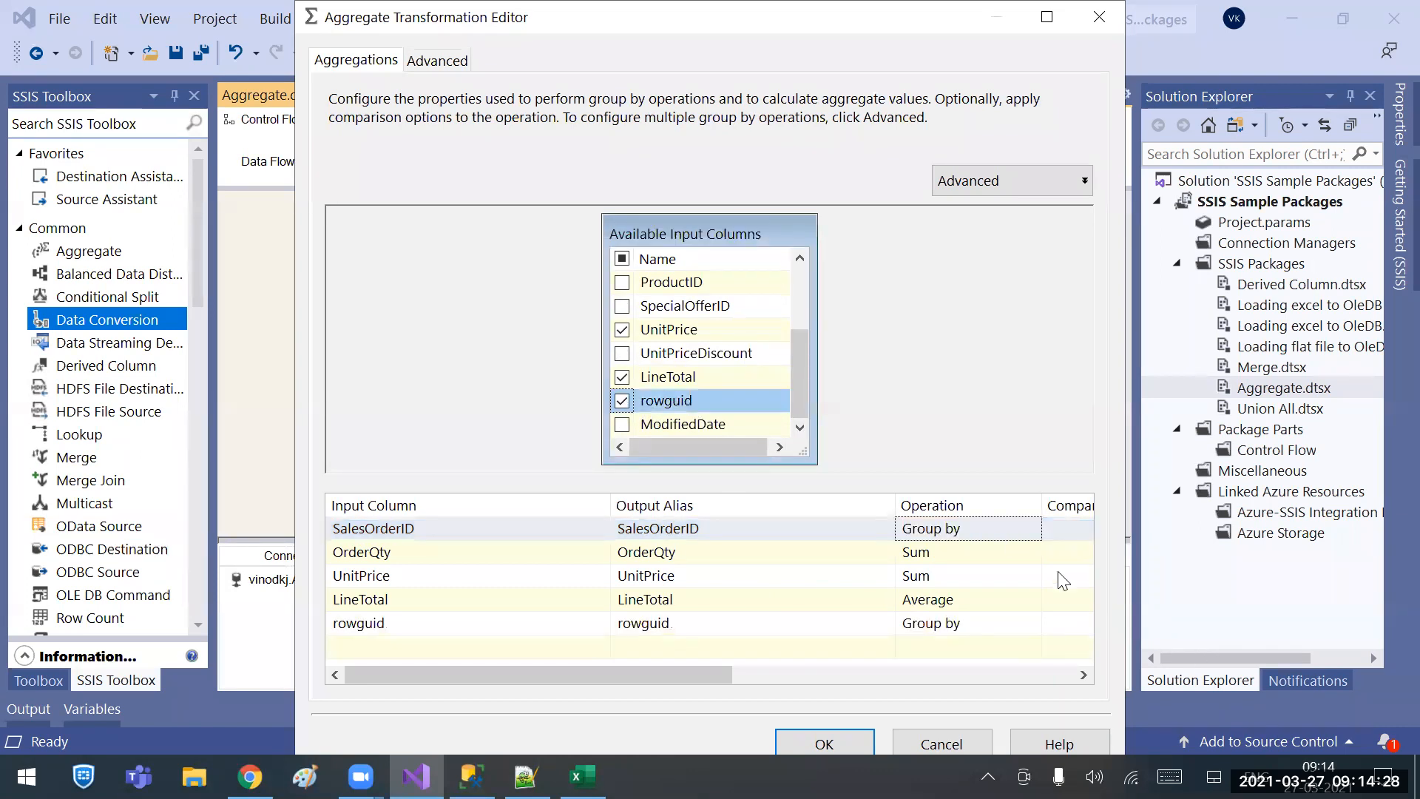
left_click(996, 623)
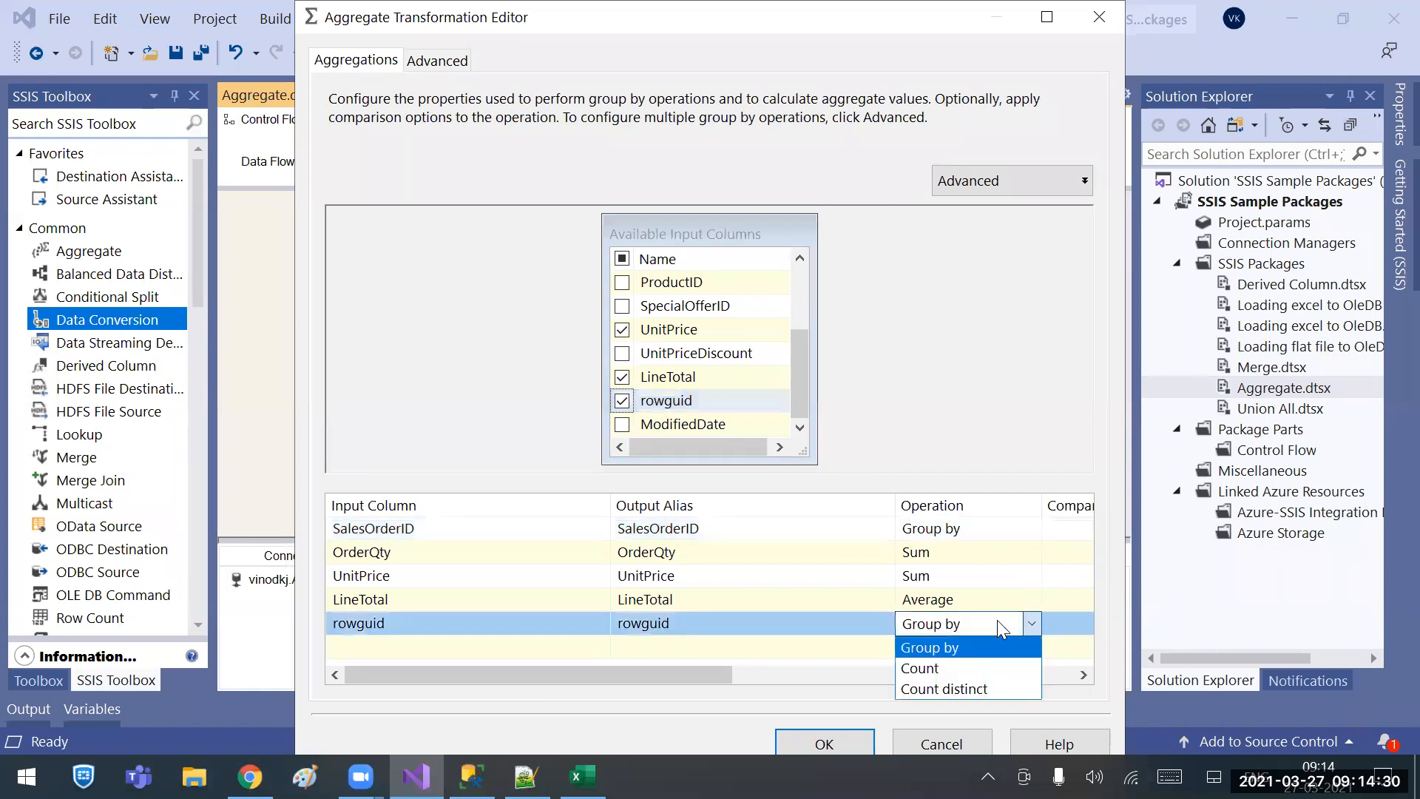
left_click(687, 623)
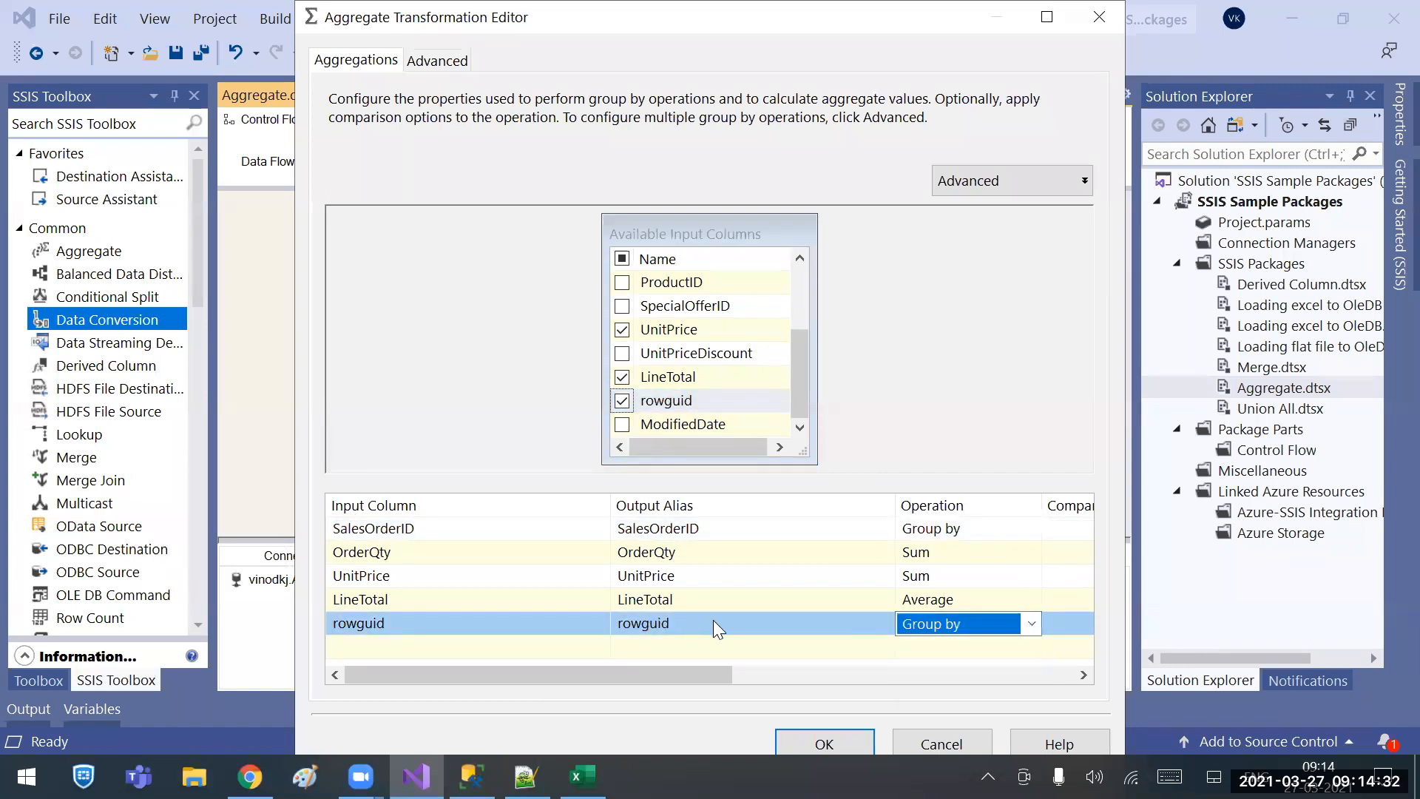
left_click(745, 646)
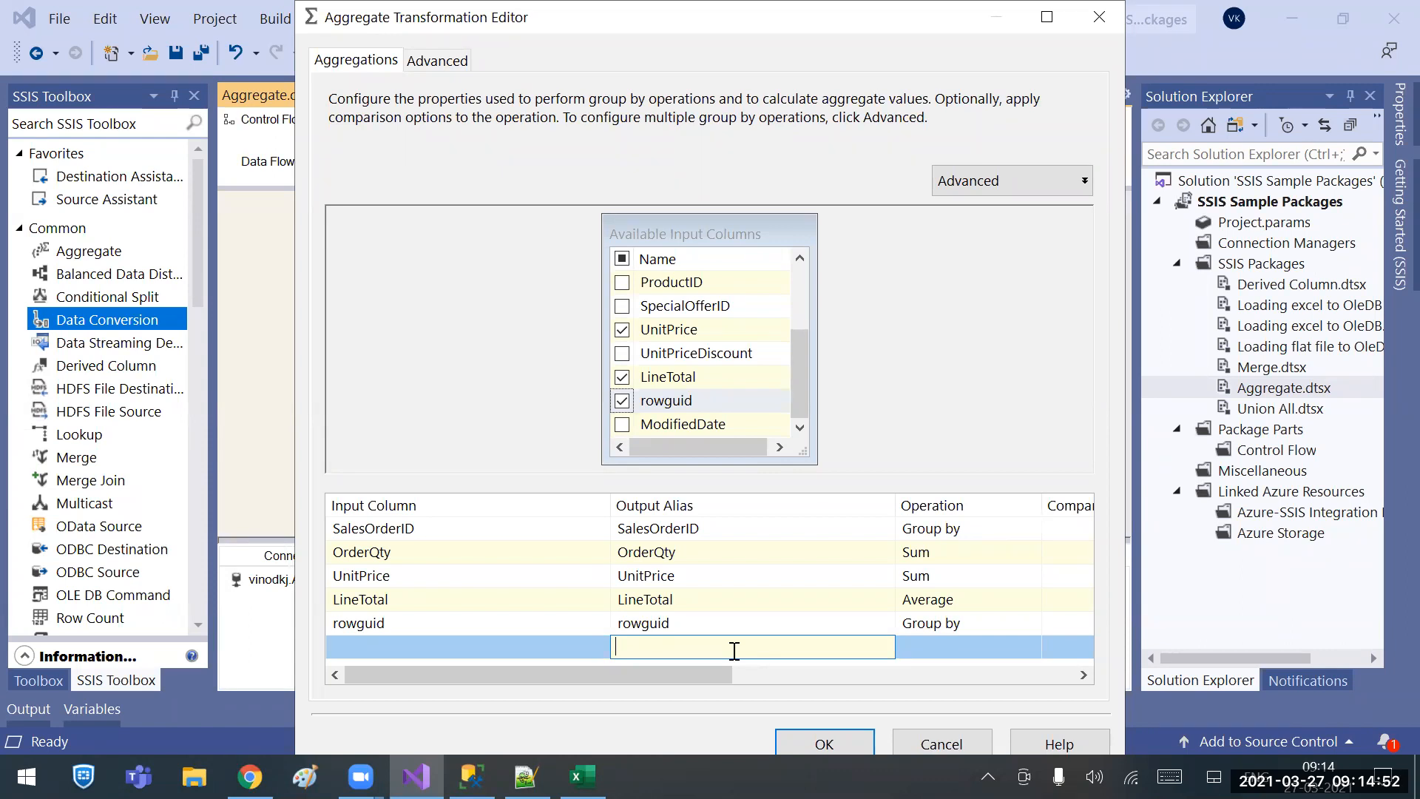
left_click(986, 623)
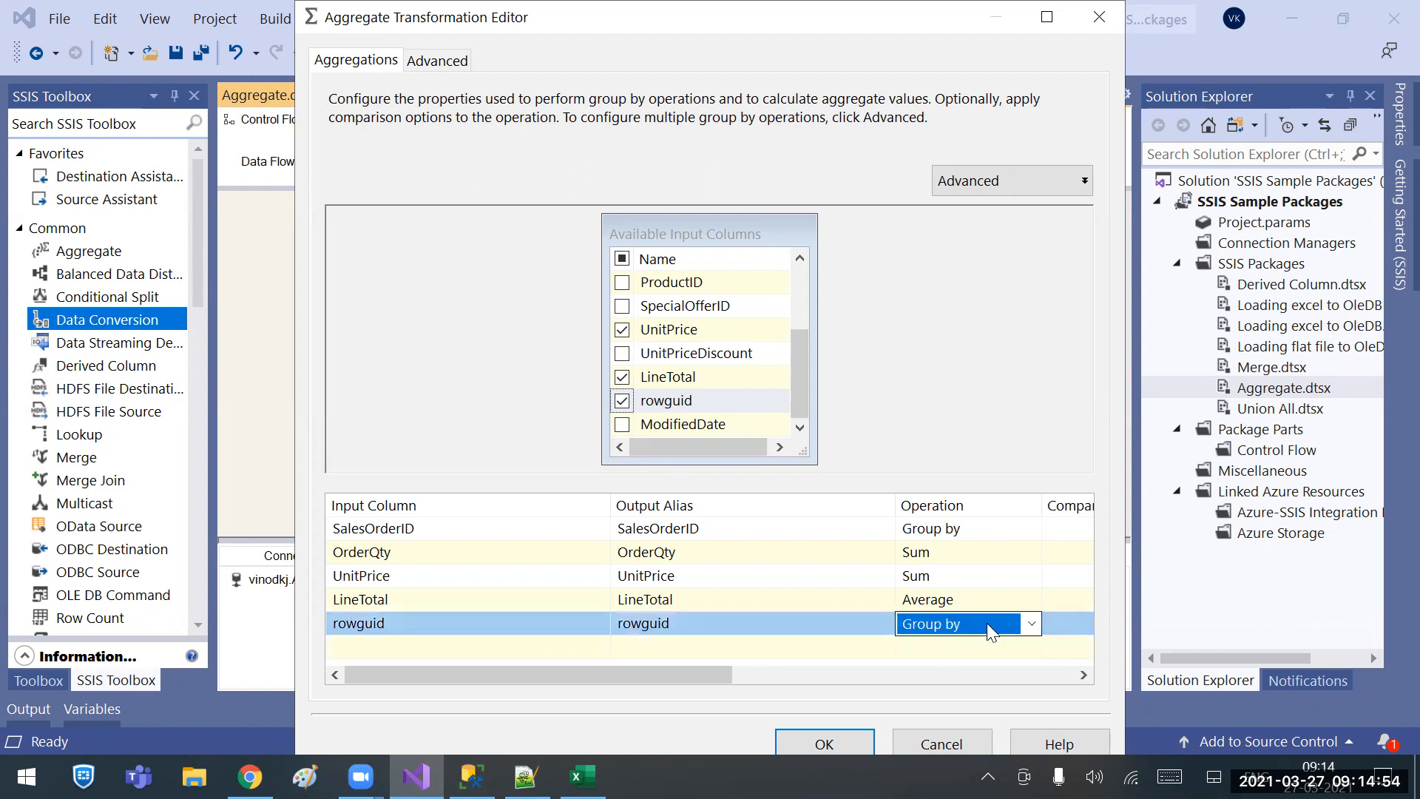
left_click(986, 623)
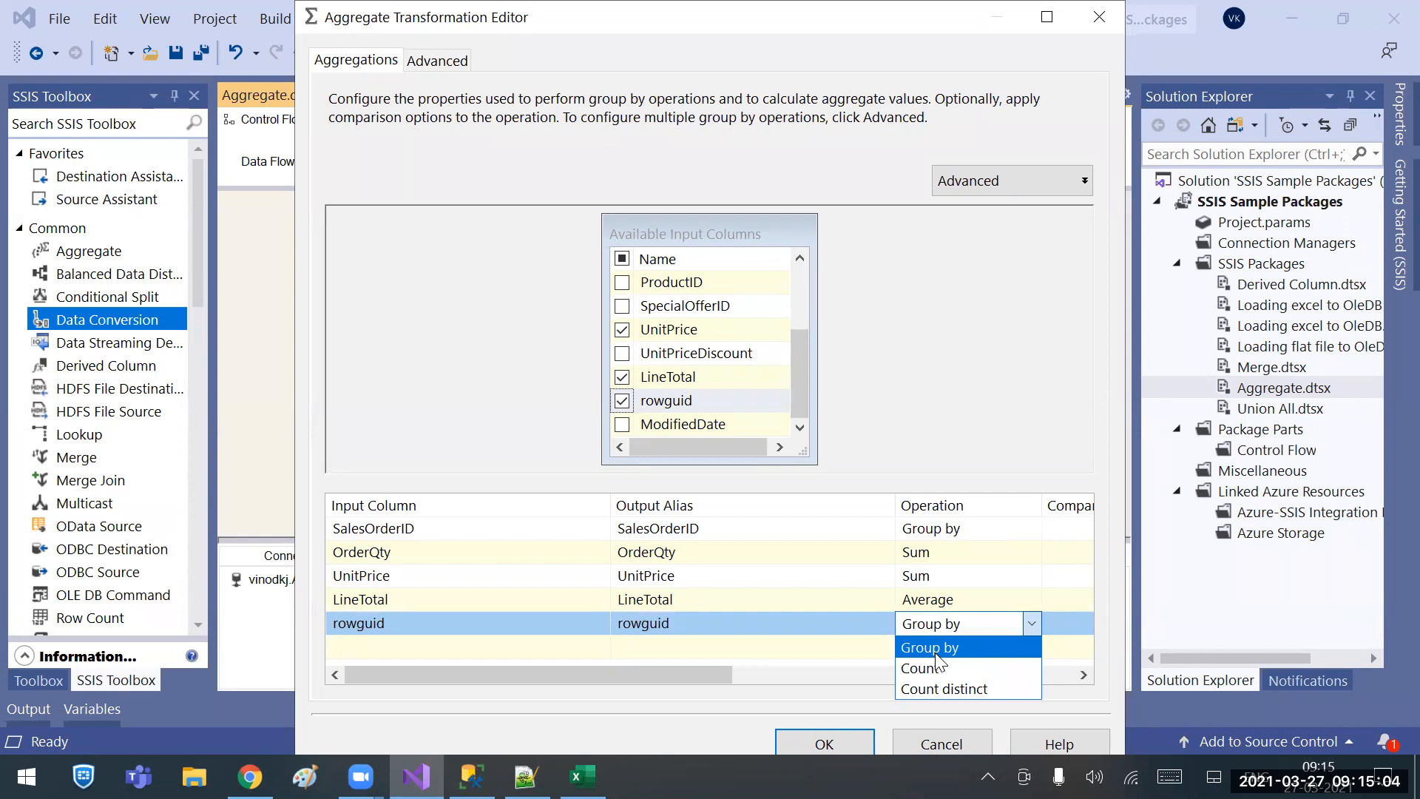
Examine the operations available for the numeric LineTotal column for comparison.
left_click(961, 590)
left_click(962, 591)
left_click(960, 589)
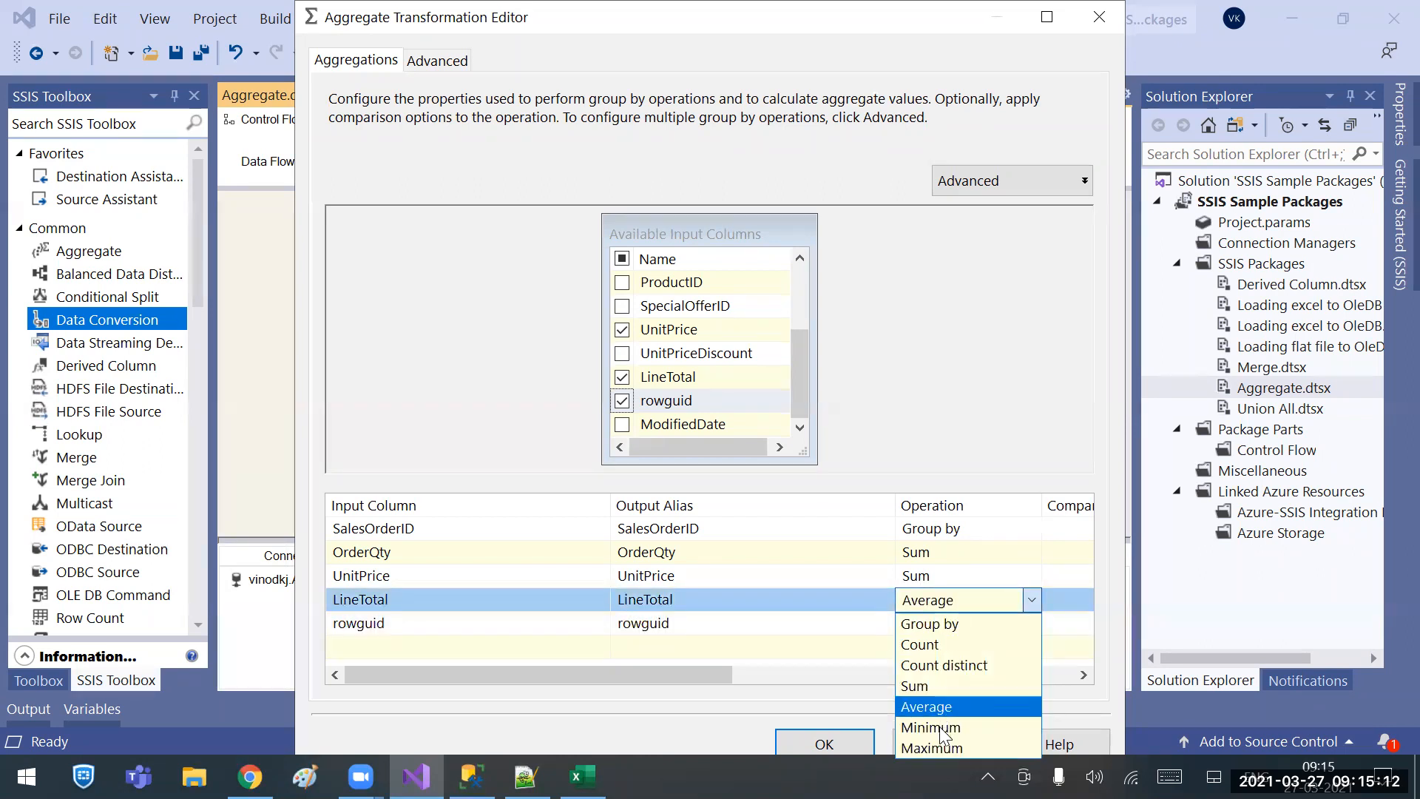
left_click(796, 649)
left_click(796, 649)
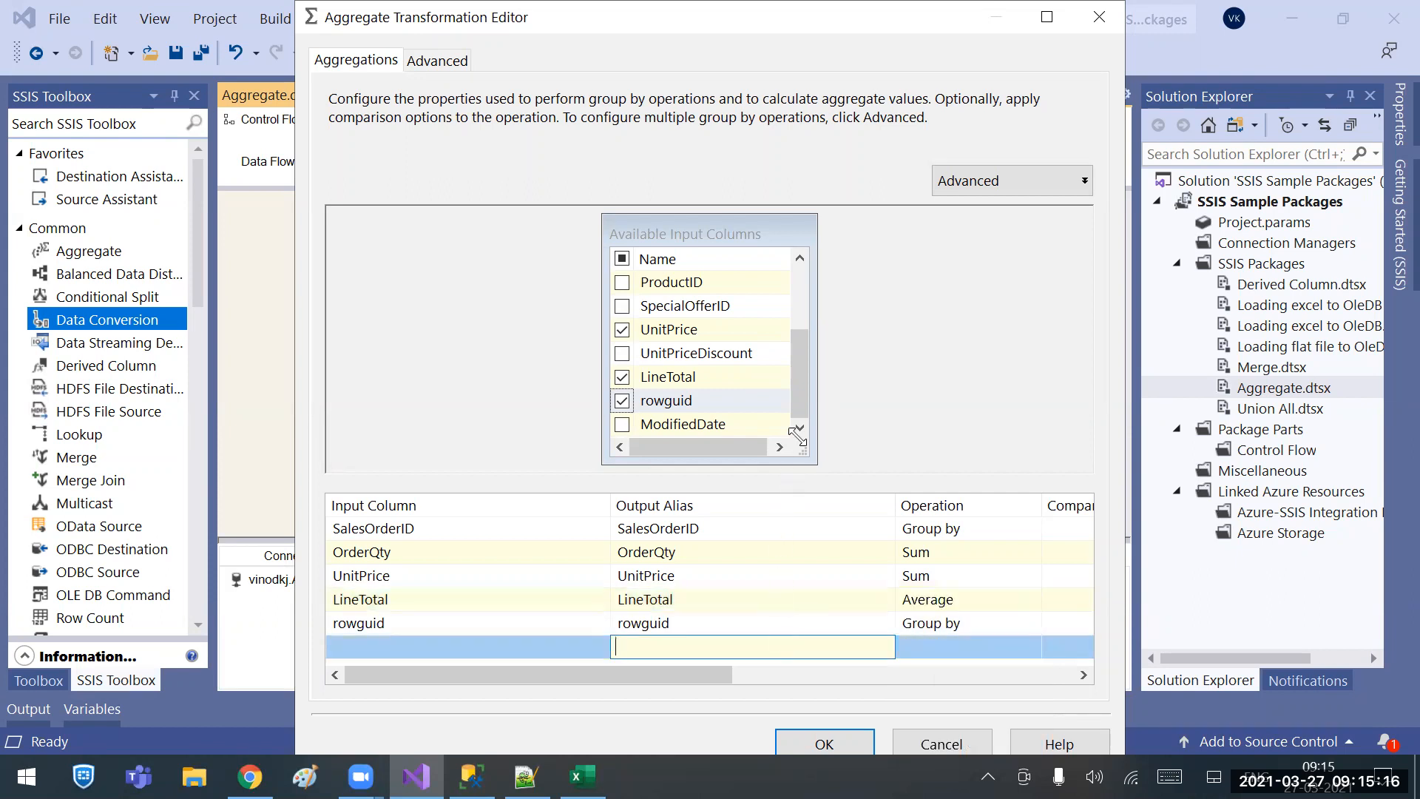
Add the ModifiedDate column to the aggregation and examine the operations available for this date column.
left_click(621, 424)
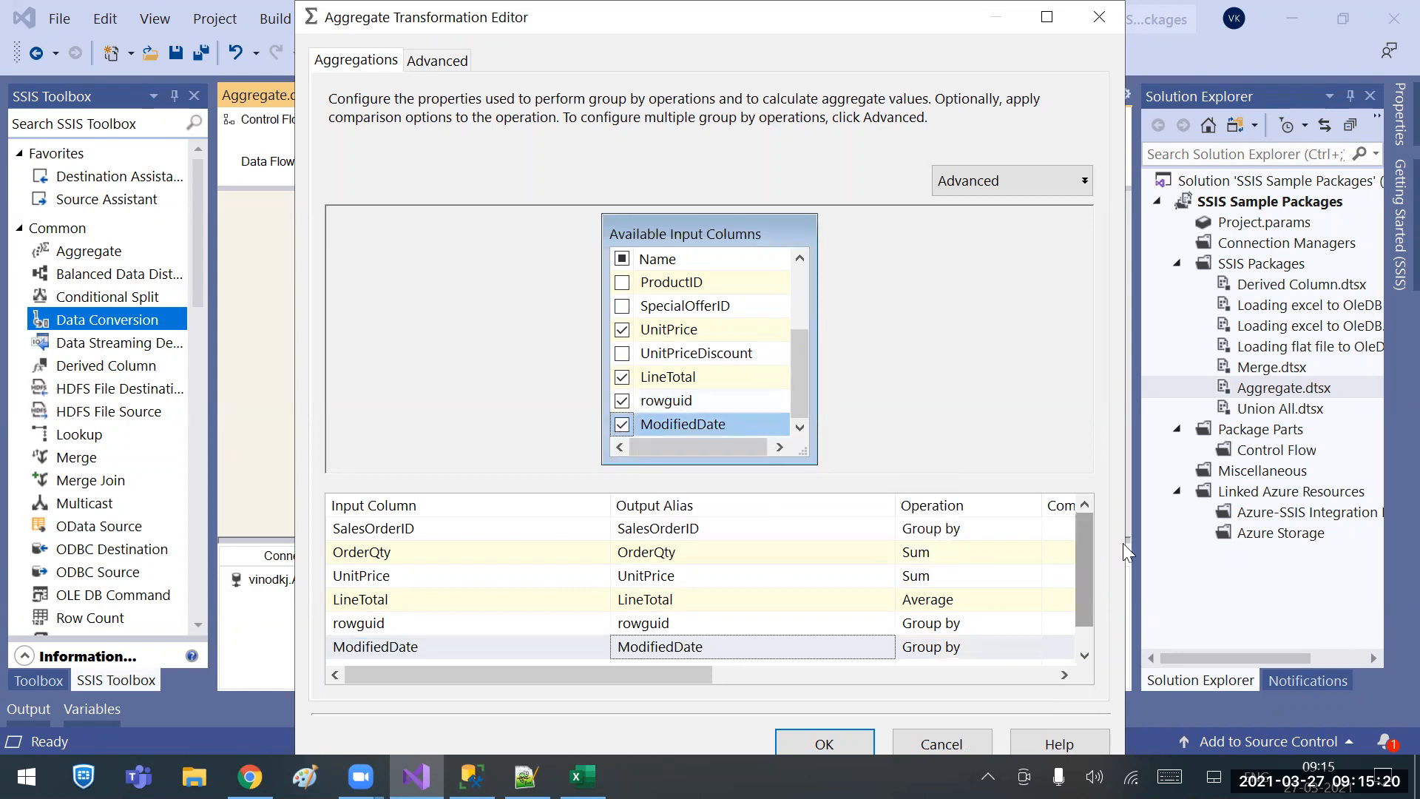
left_click(1084, 634)
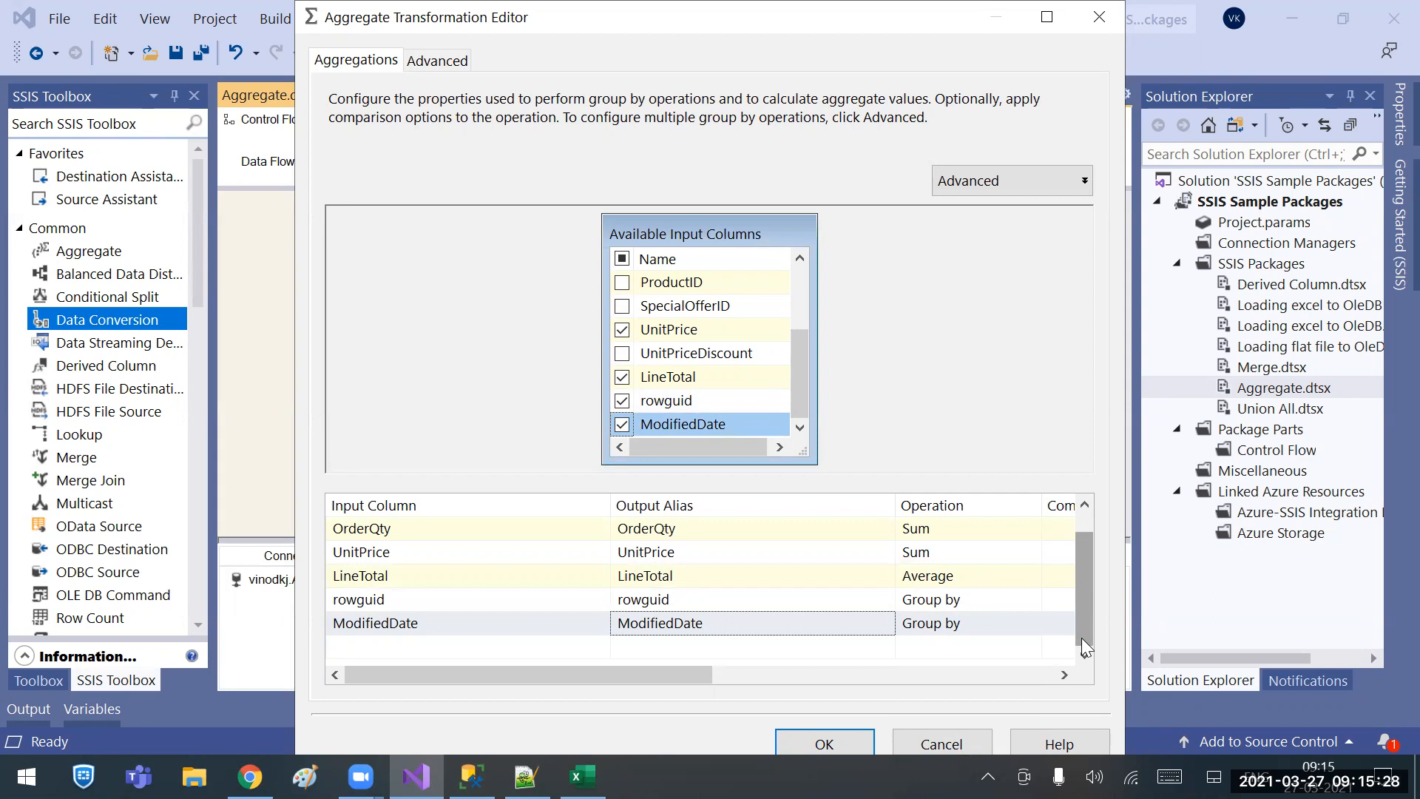
left_click(1025, 622)
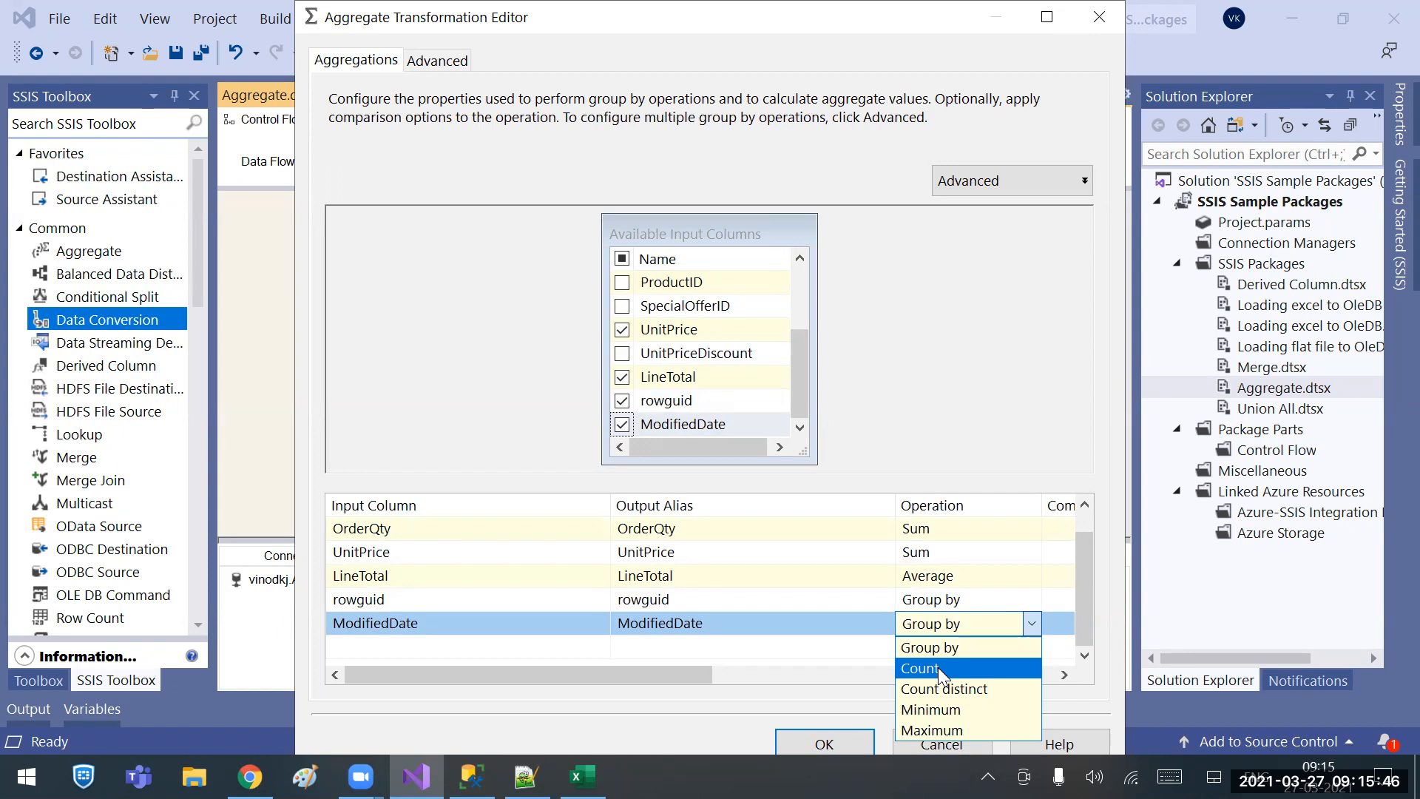
left_click(856, 600)
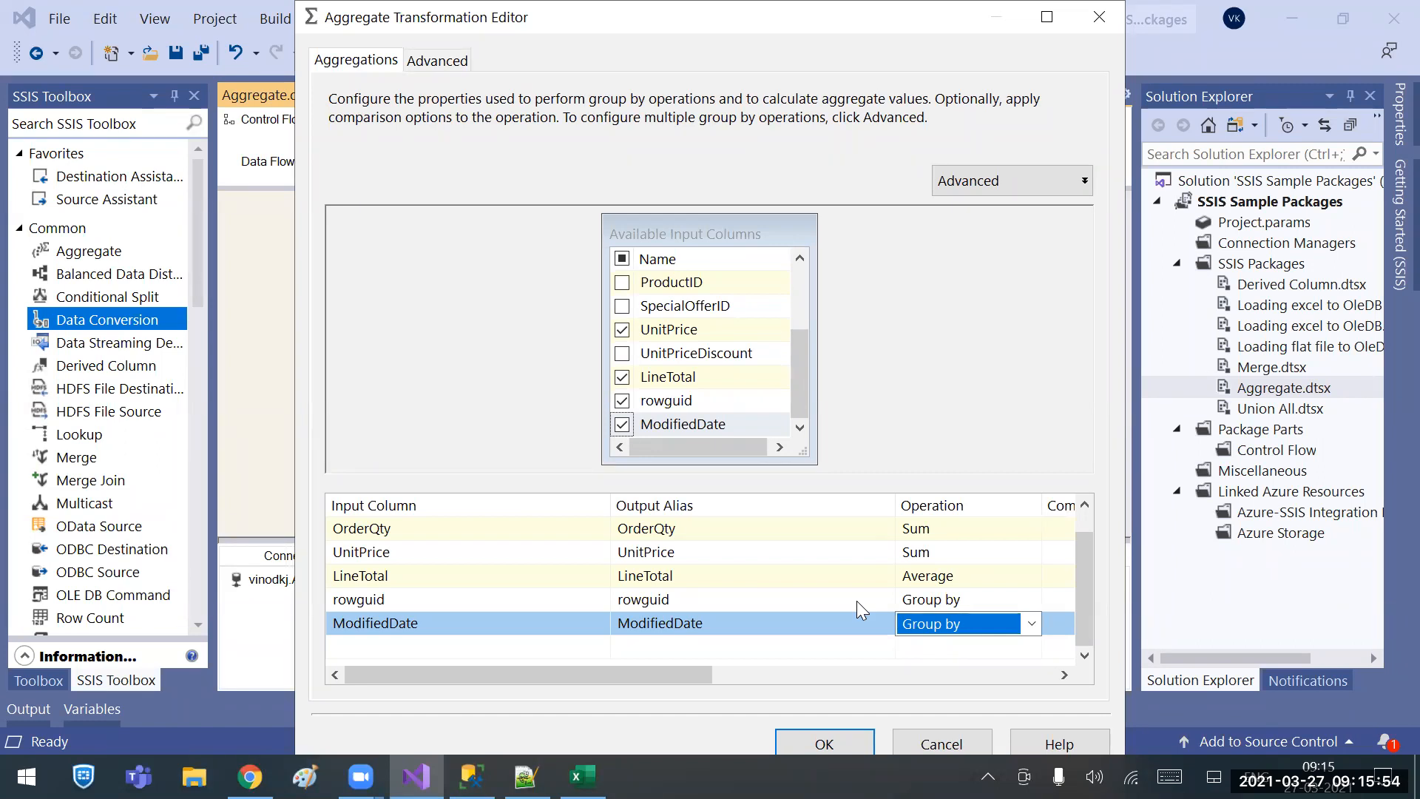
left_click(974, 627)
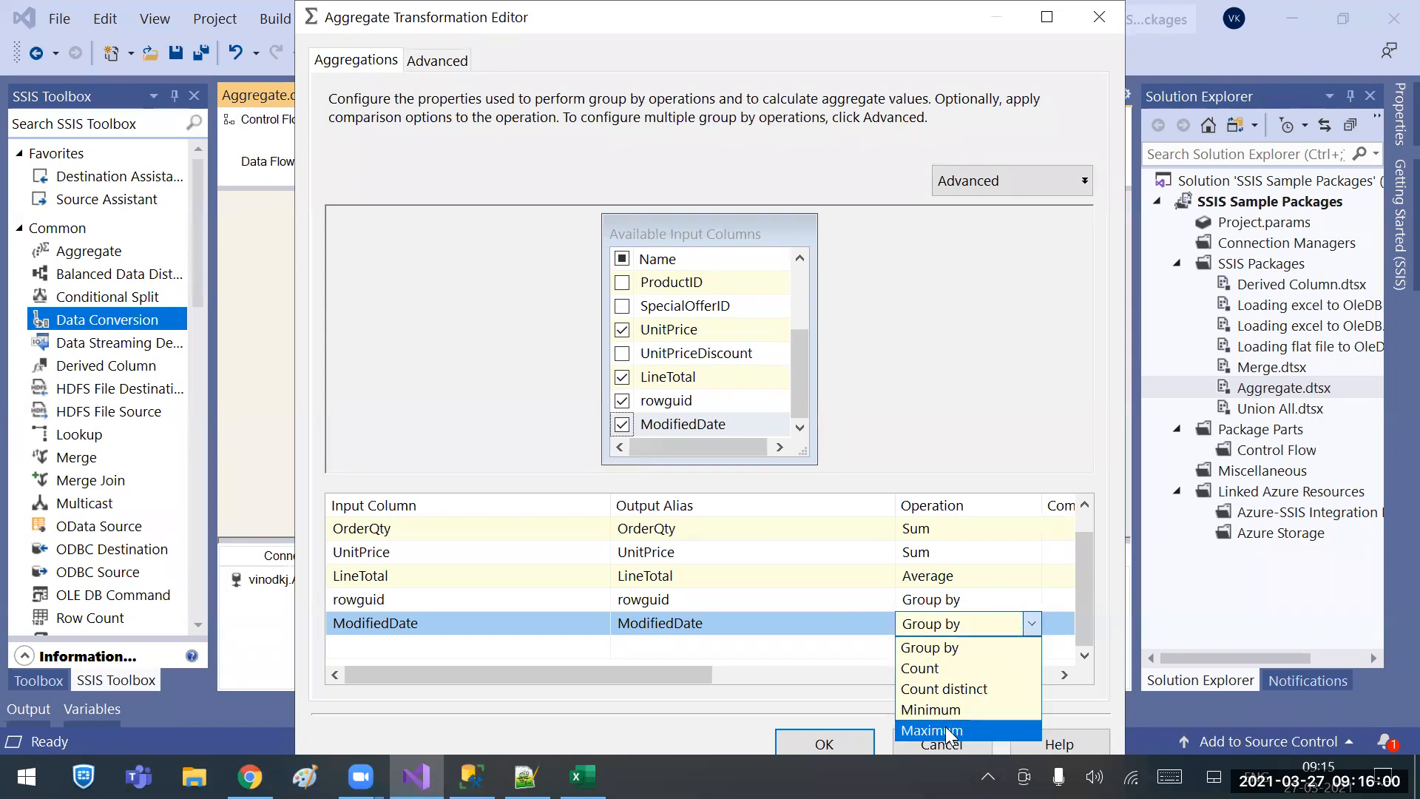
left_click(921, 367)
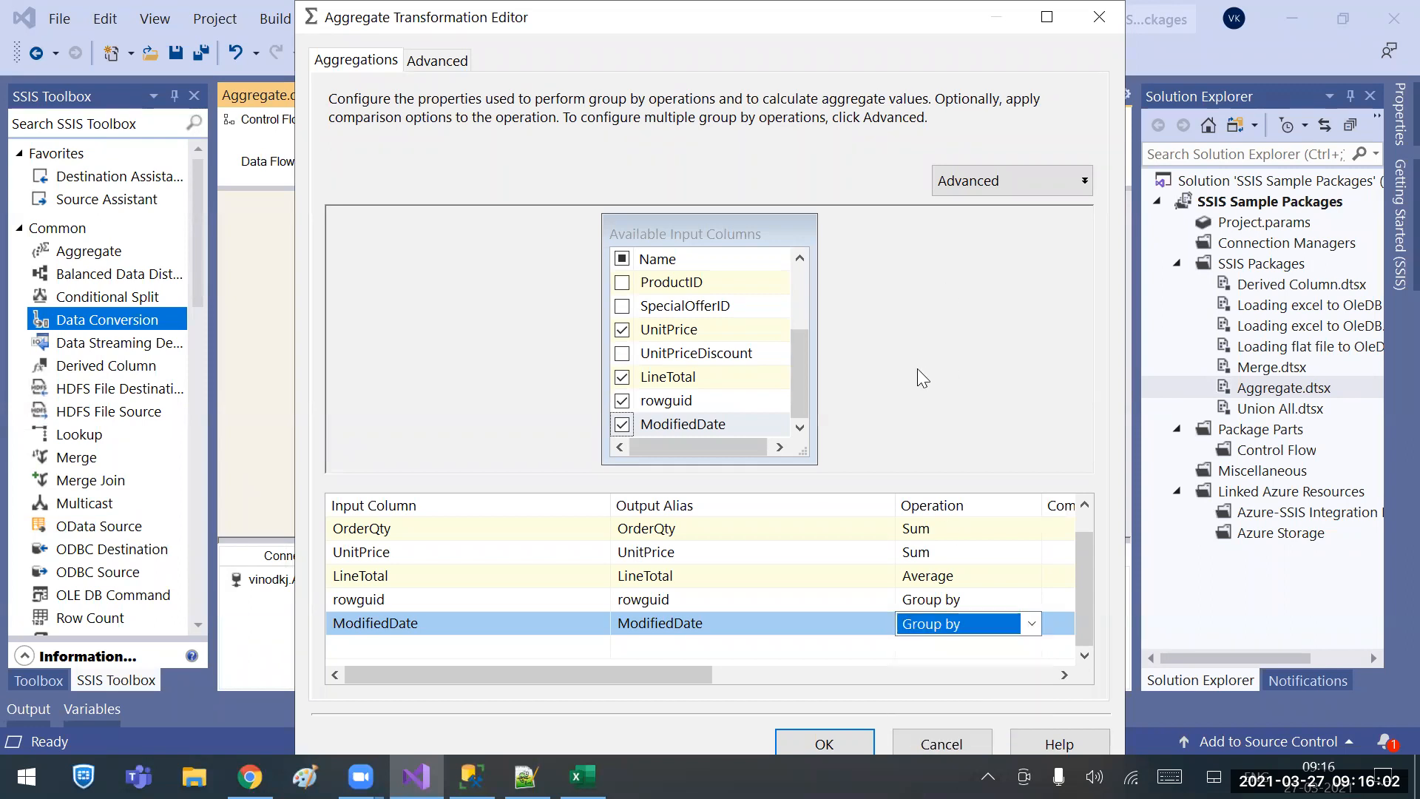
Clear the selection of all input columns in the Aggregate transformation.
left_click_drag(802, 365, 796, 293)
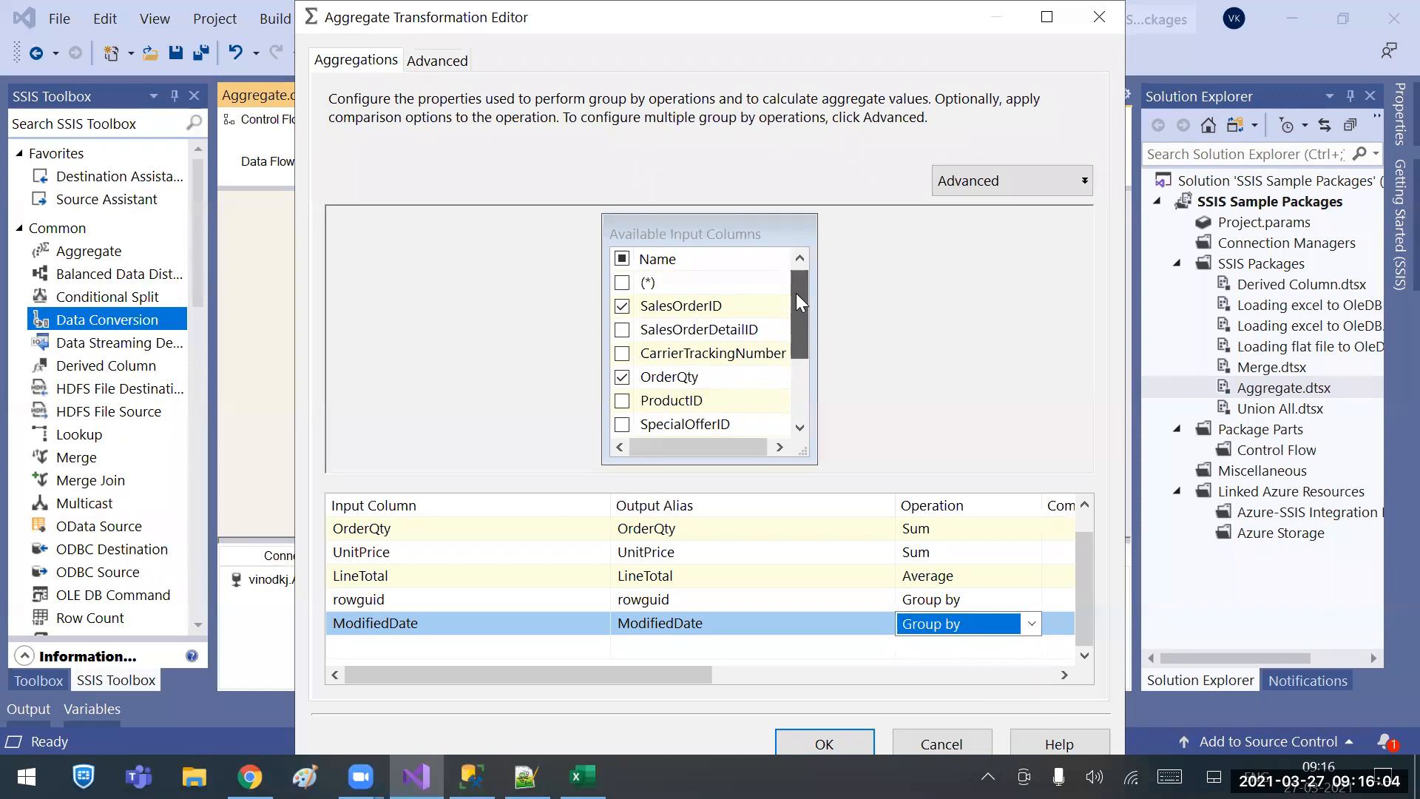
left_click(623, 262)
left_click(623, 263)
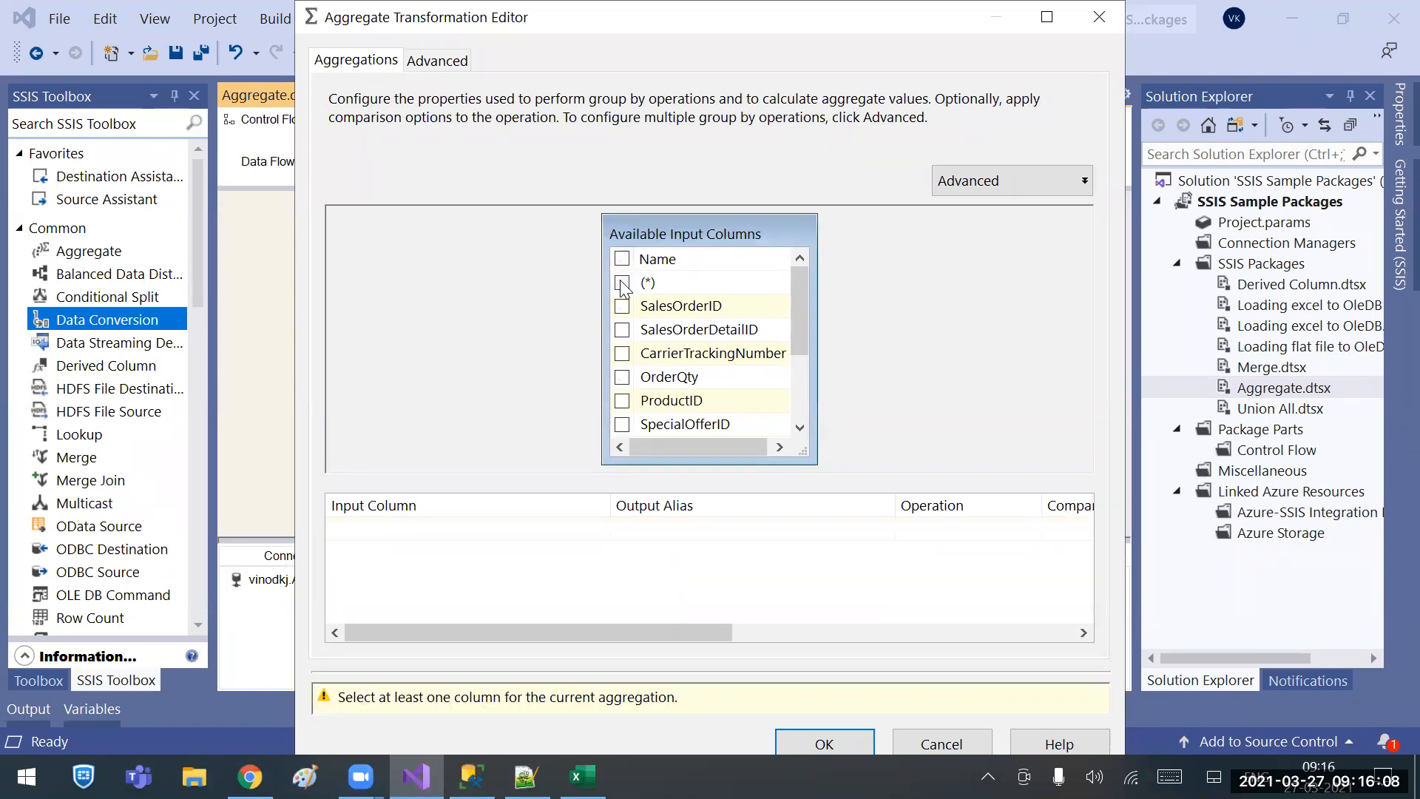
Try the (*) input column with its Count all operation, and deselect it again.
left_click(622, 285)
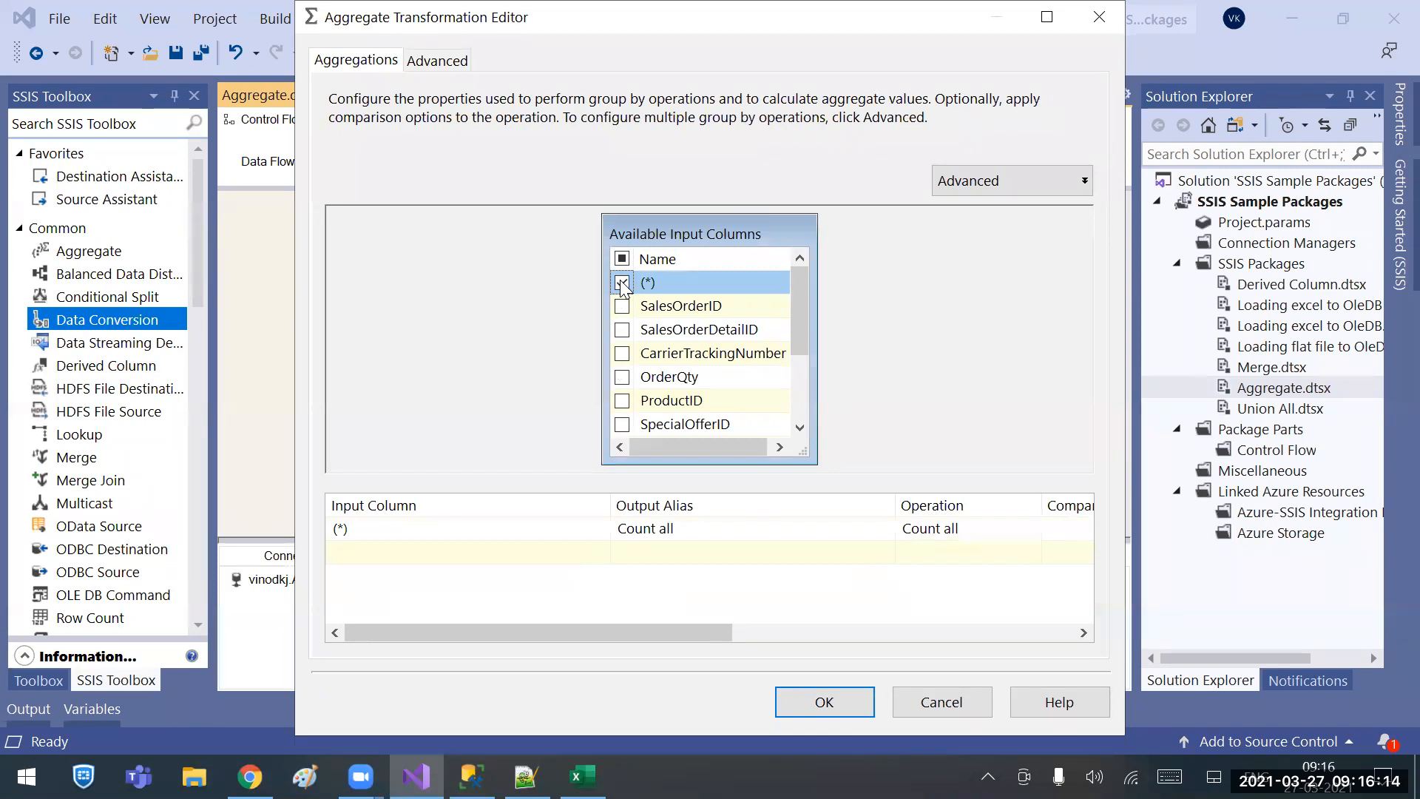
left_click(993, 529)
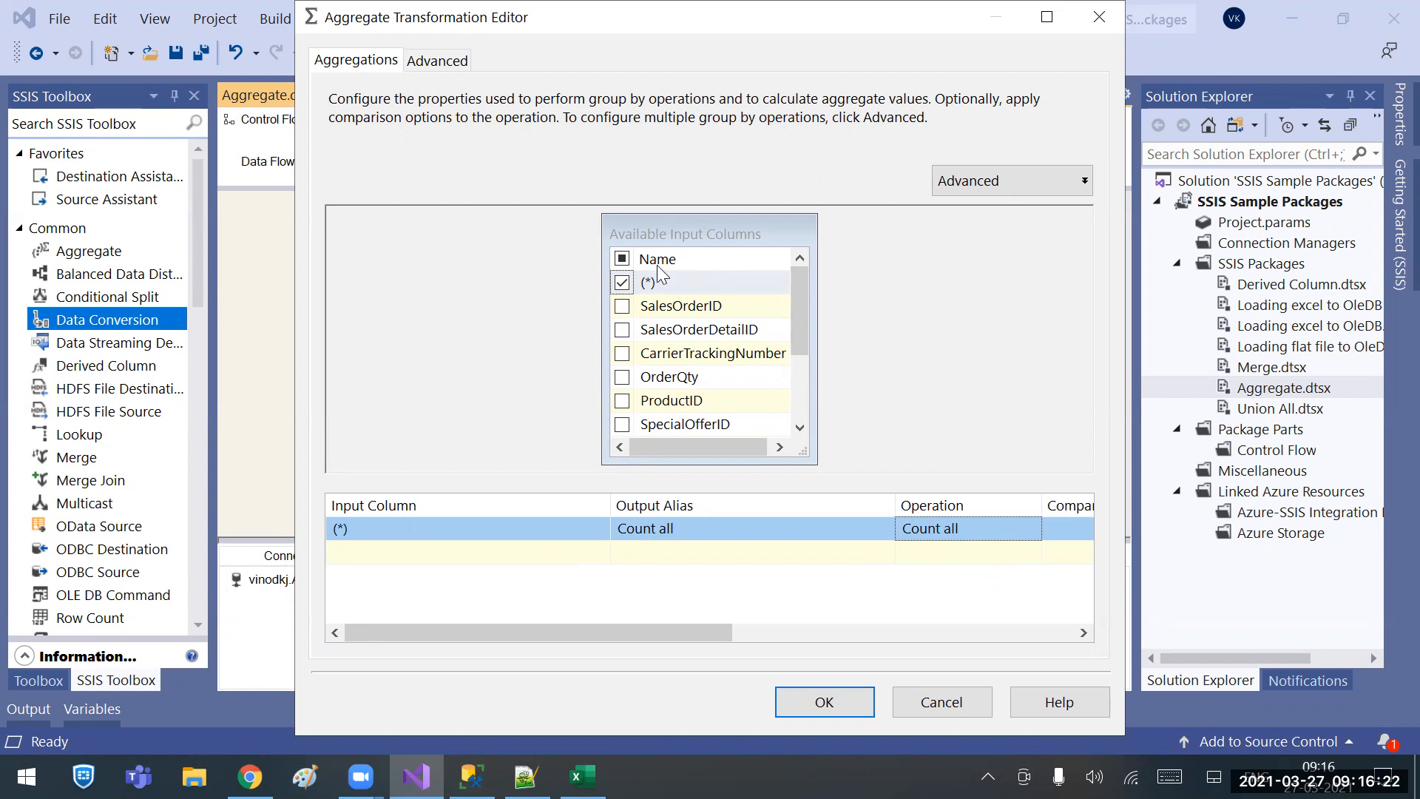
left_click(622, 283)
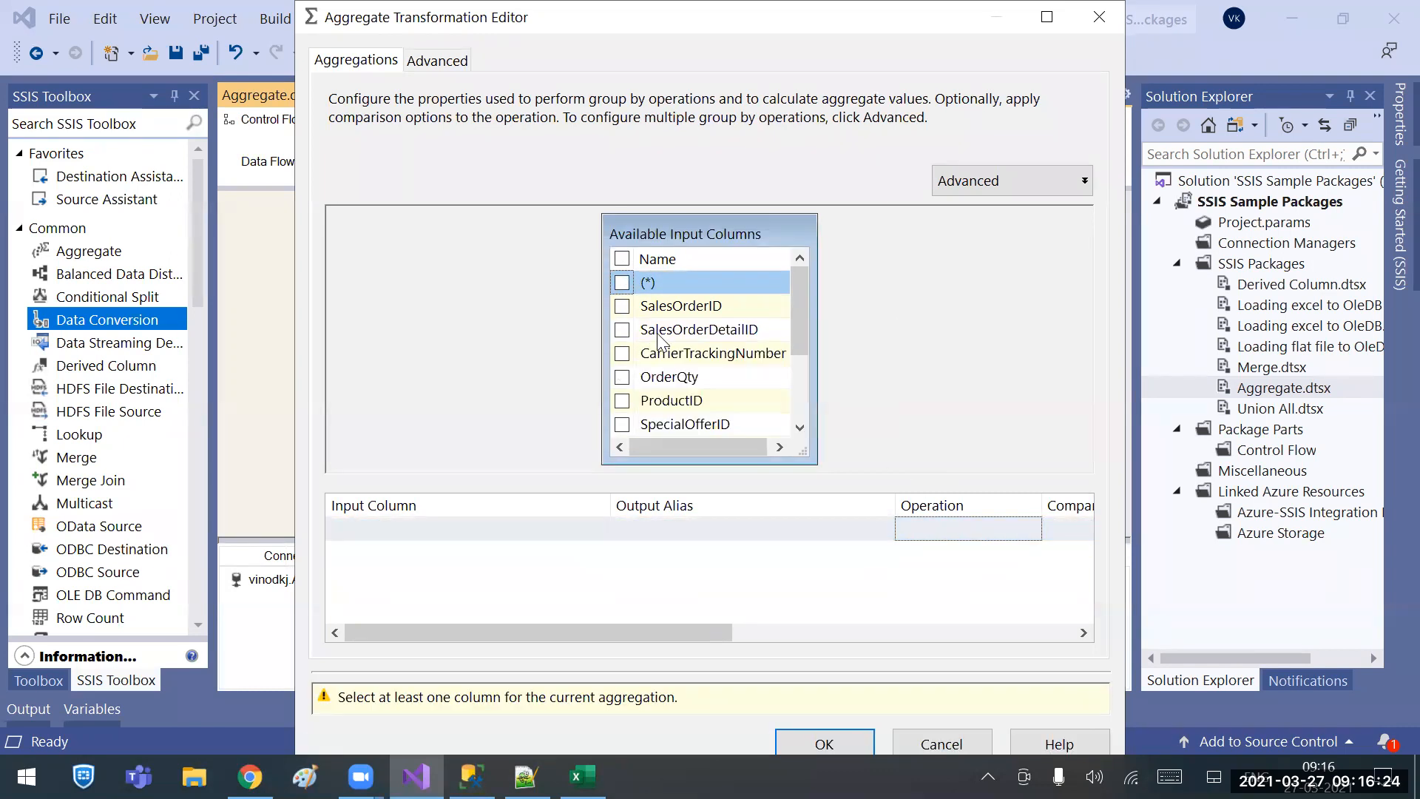
Select SalesOrderID, OrderQty, UnitPrice and LineTotal as the aggregation's input columns, and try to accept the settings.
mouse_move(655, 401)
left_click(622, 306)
left_click(622, 377)
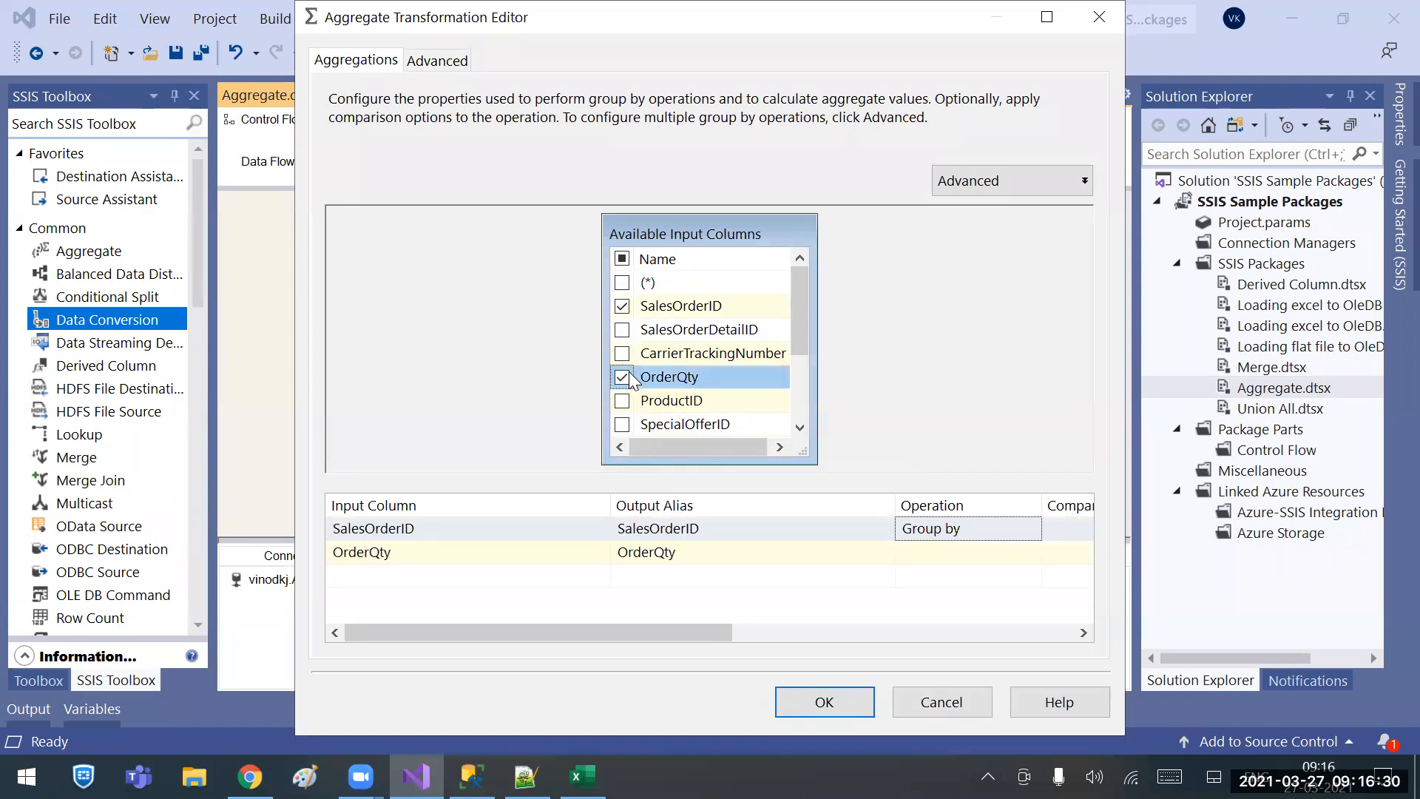
scroll(629, 379, "down", 2)
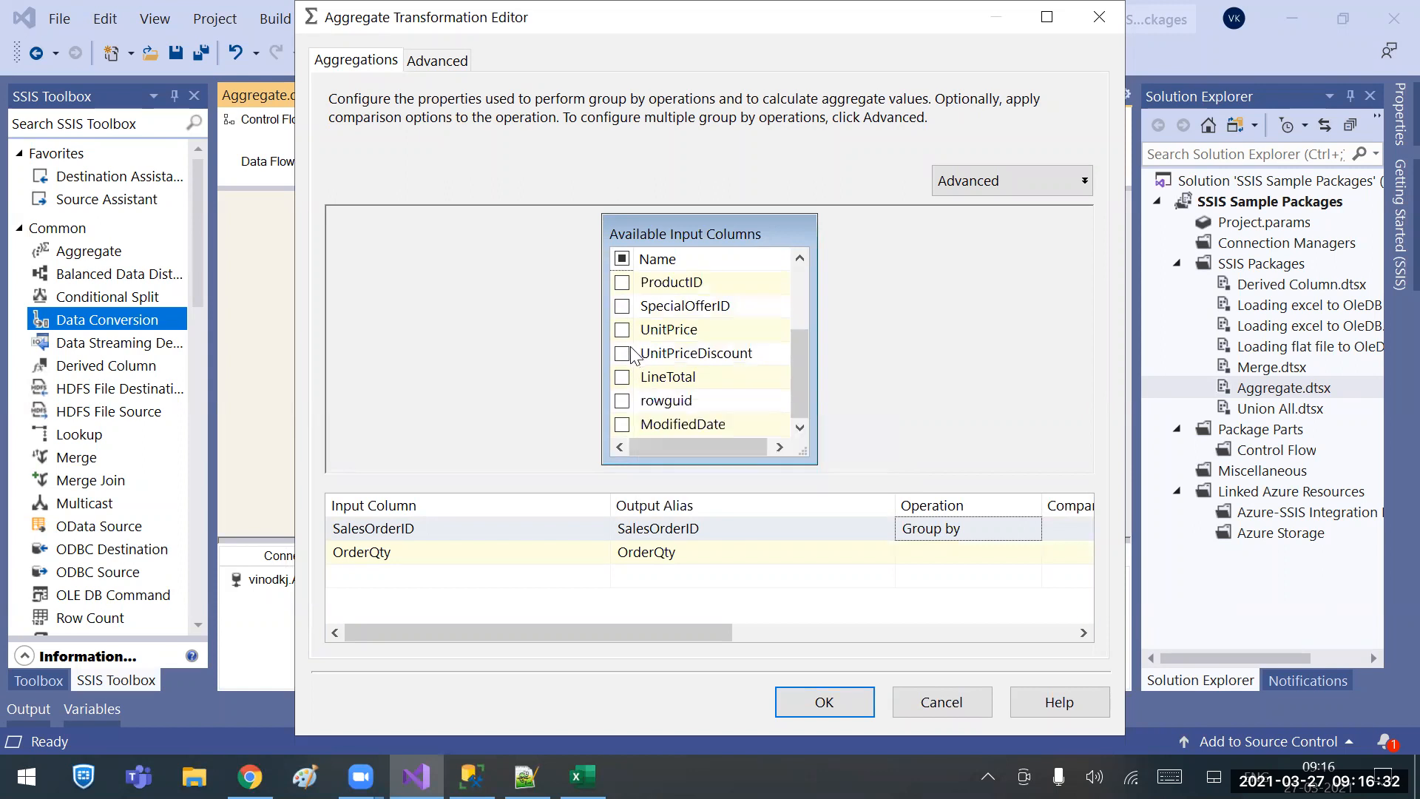
left_click(625, 332)
left_click(622, 377)
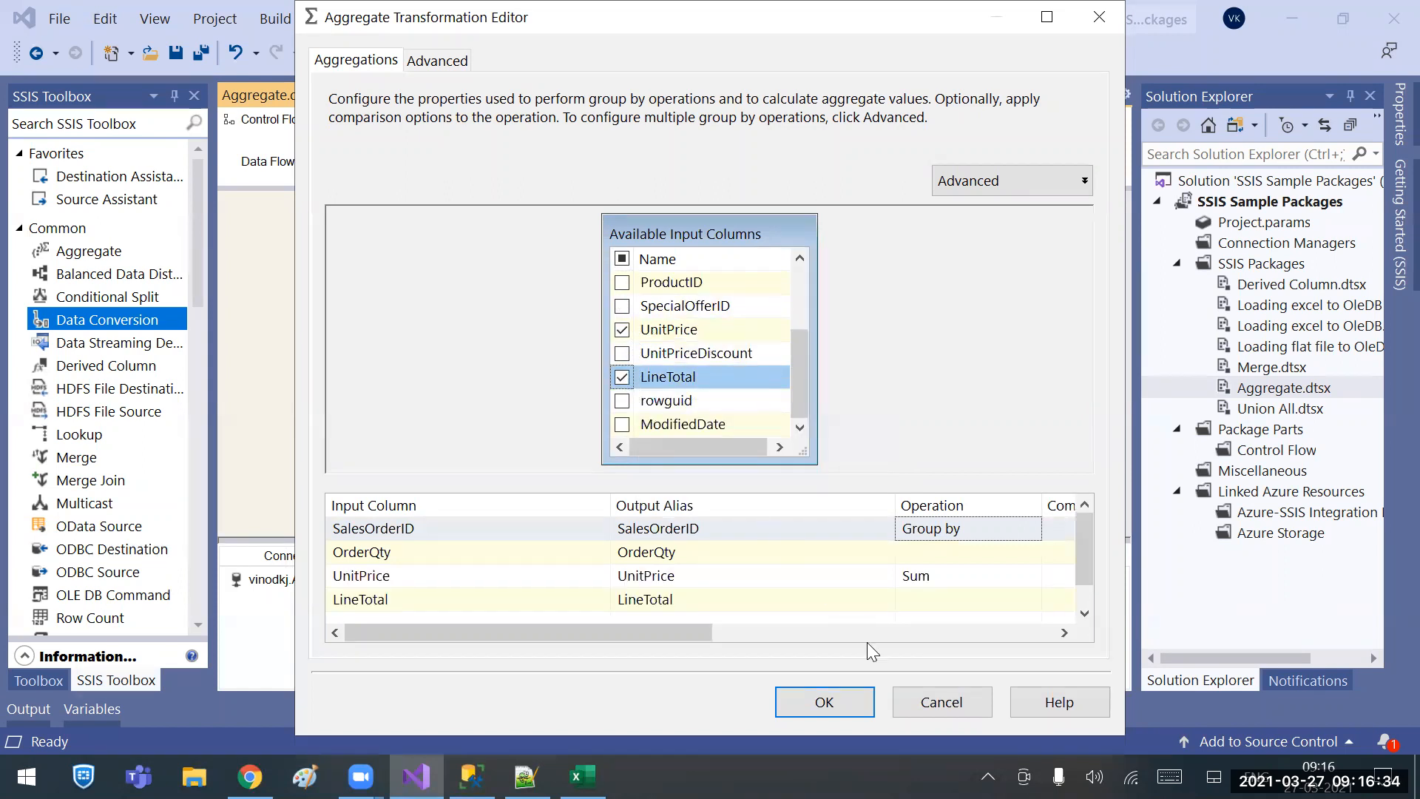
left_click(839, 708)
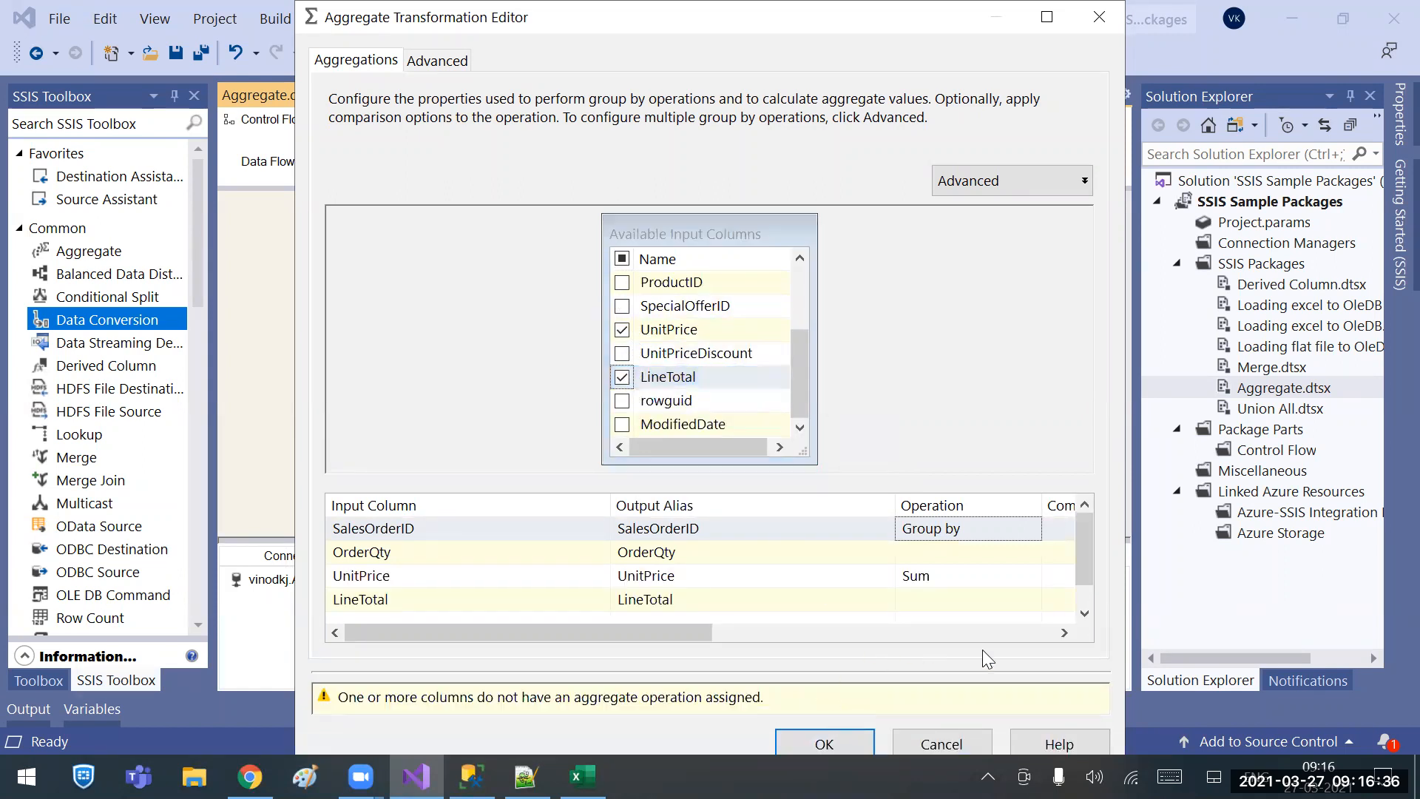
Assign Sum to OrderQty and Average to LineTotal, and confirm the Aggregate transformation's settings.
left_click(1006, 552)
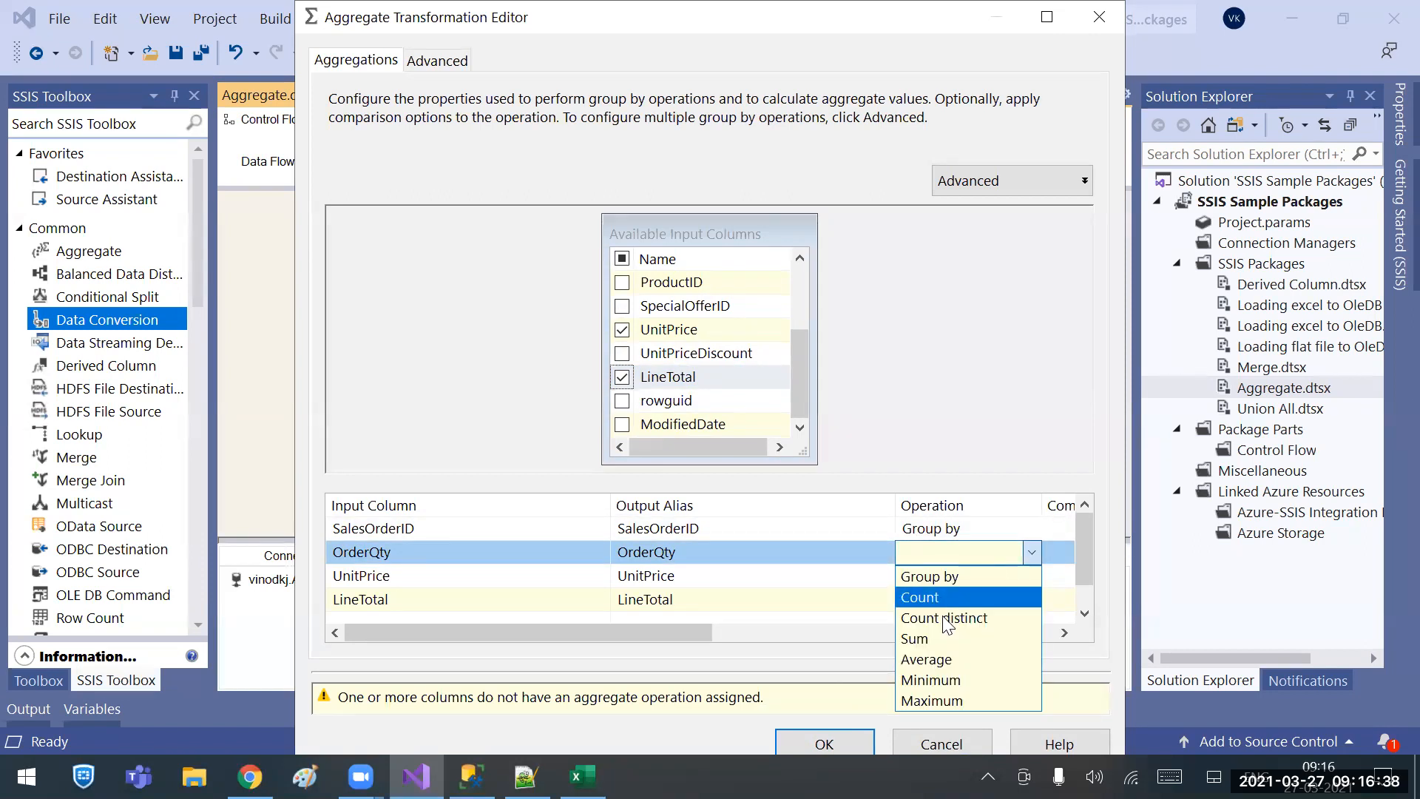
left_click(933, 639)
left_click(999, 599)
left_click(999, 599)
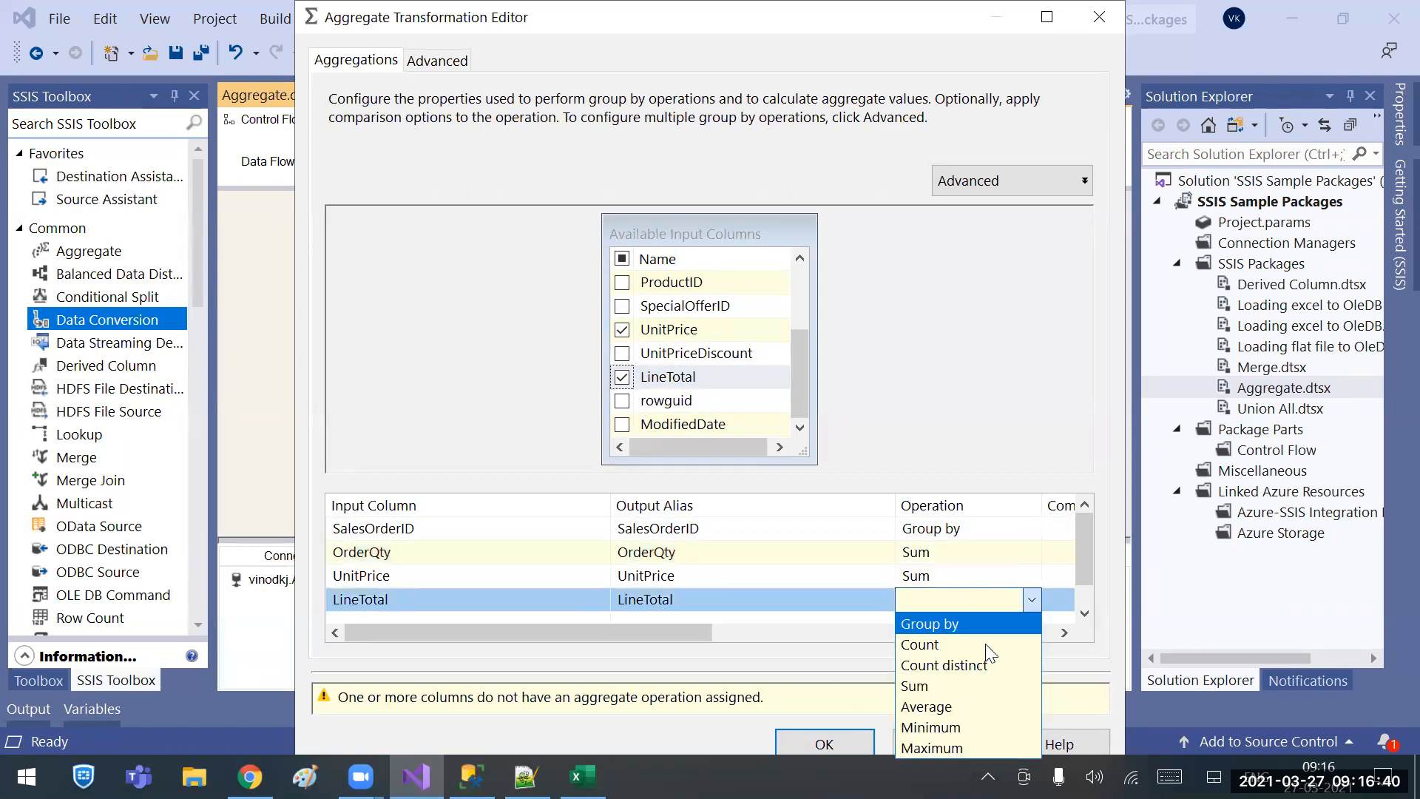
left_click(962, 707)
left_click(841, 737)
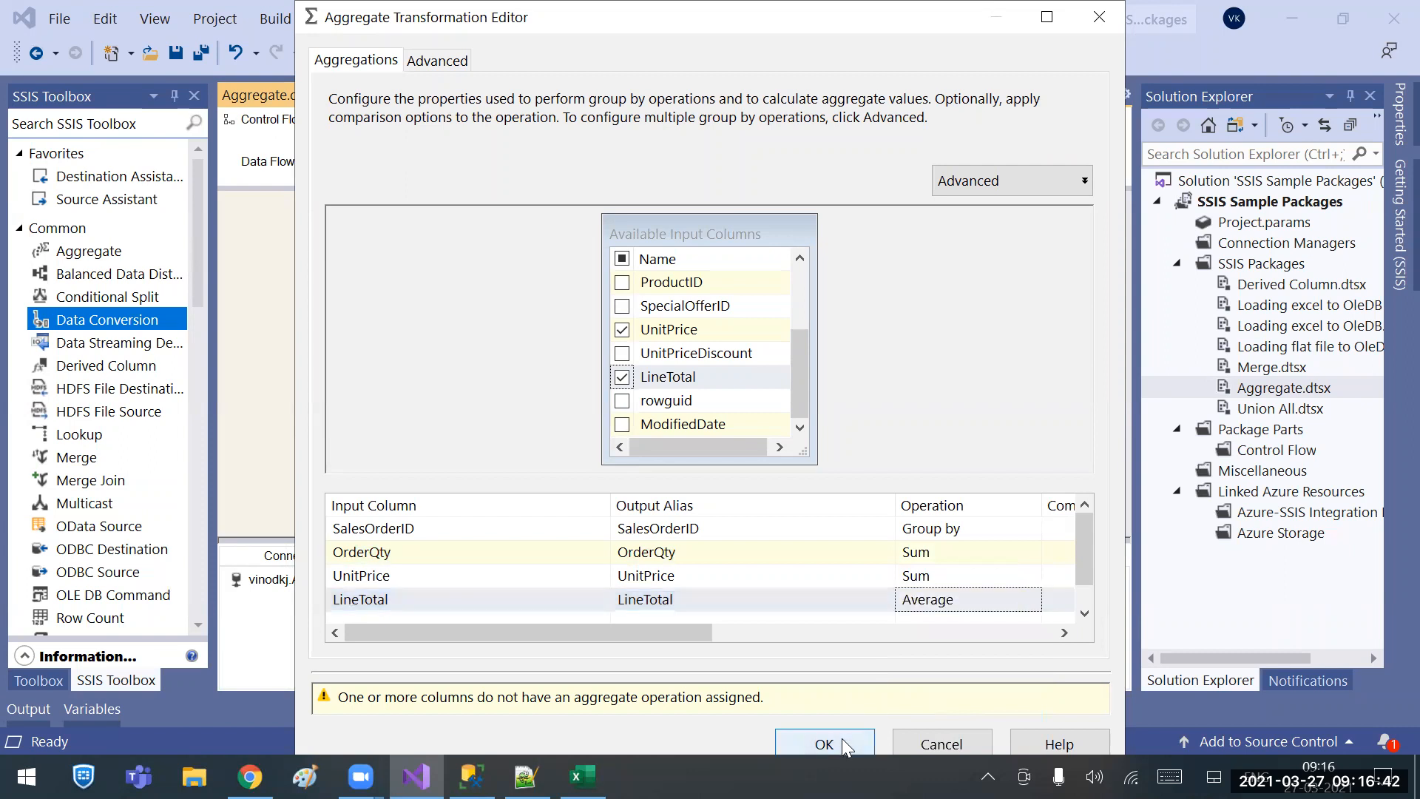
Review the Merge package's data flow down to Sort 2, and return to the Aggregate package to save it.
left_click(830, 385)
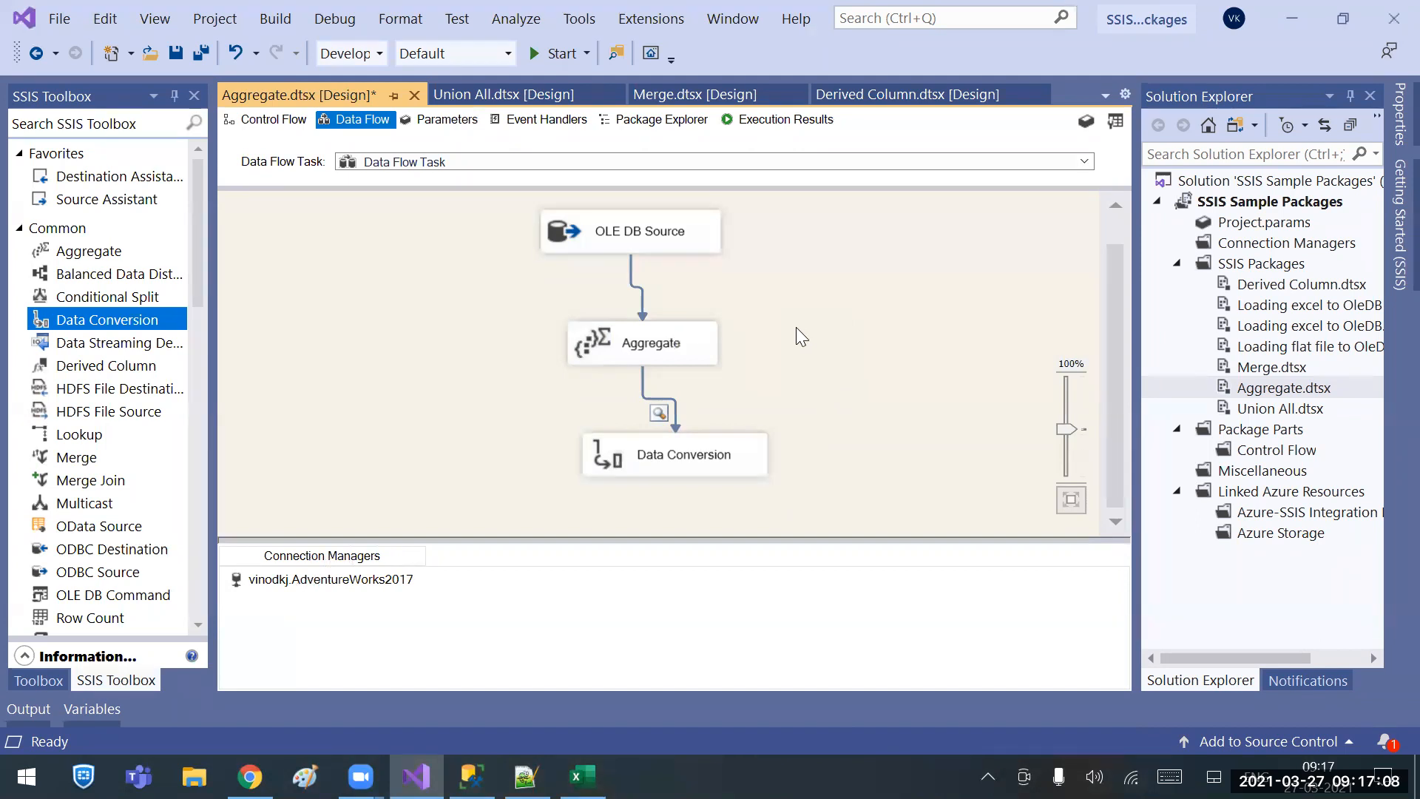
left_click(695, 95)
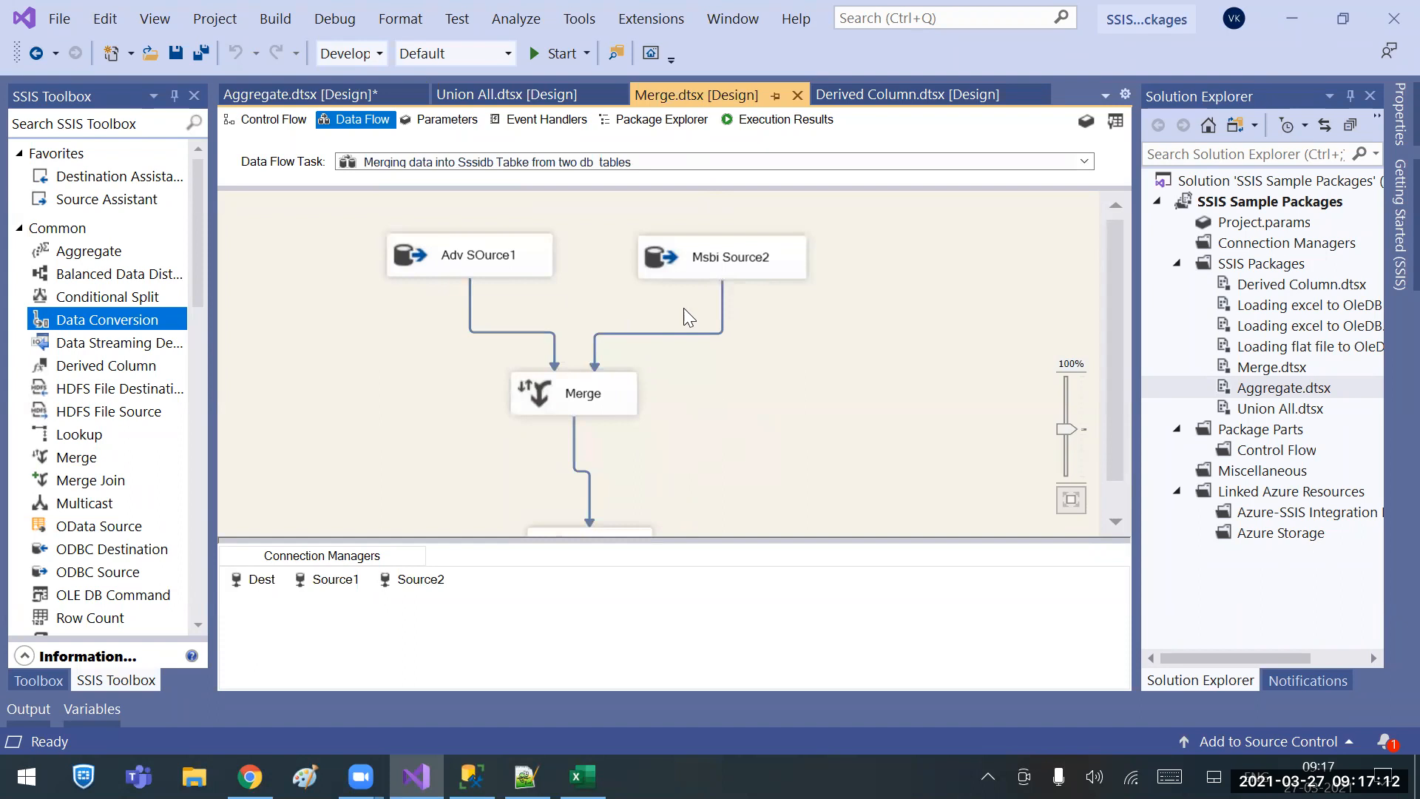
scroll(695, 411, "down", 1)
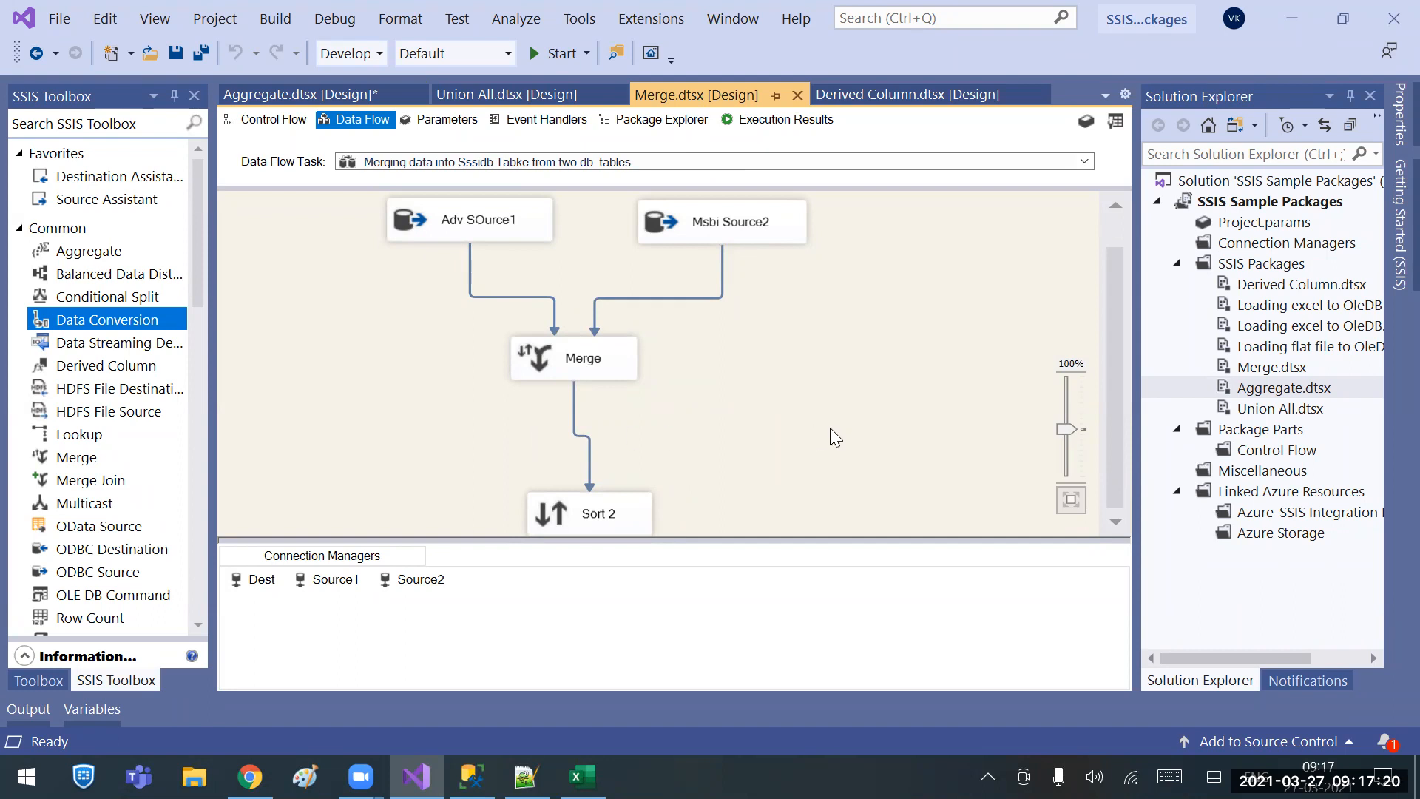
left_click(596, 520)
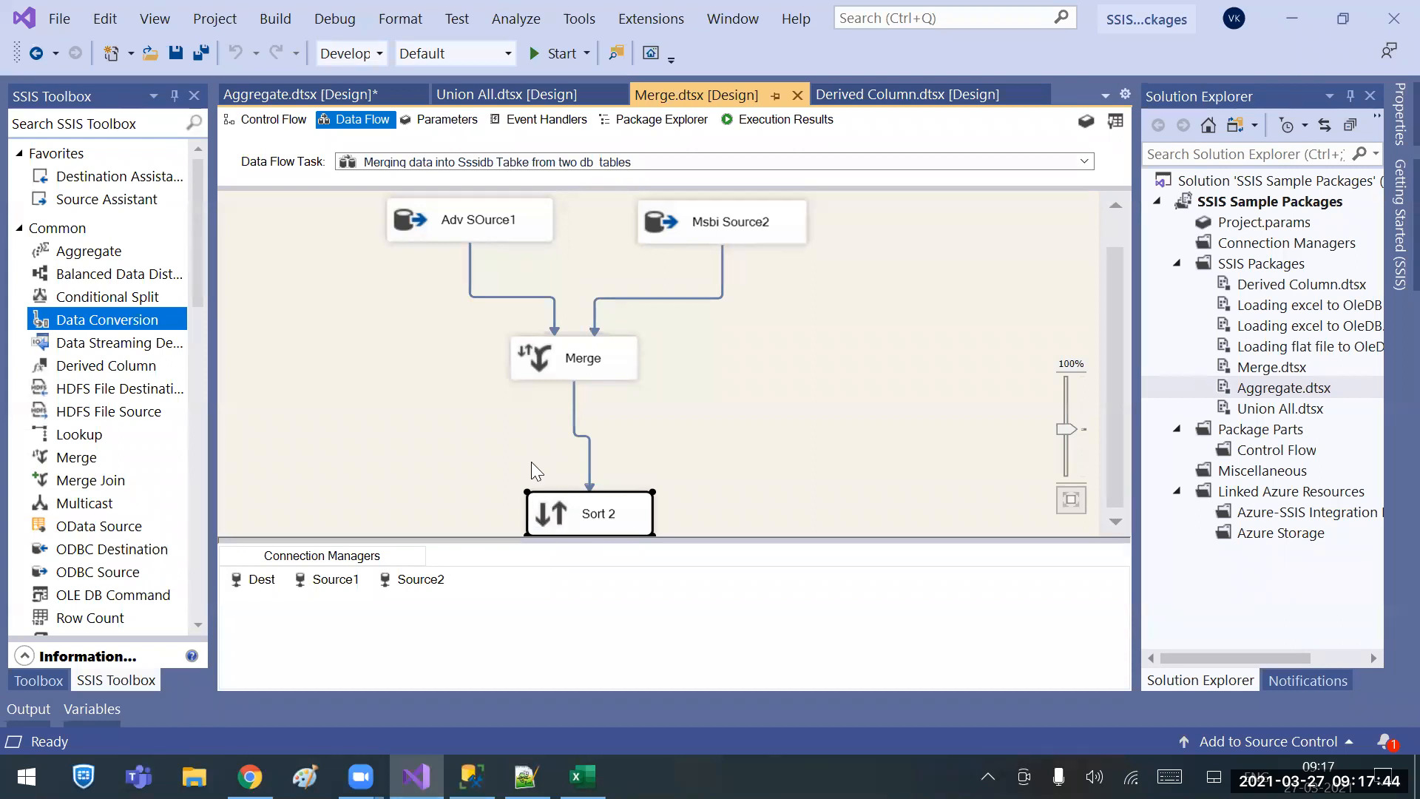
left_click(318, 95)
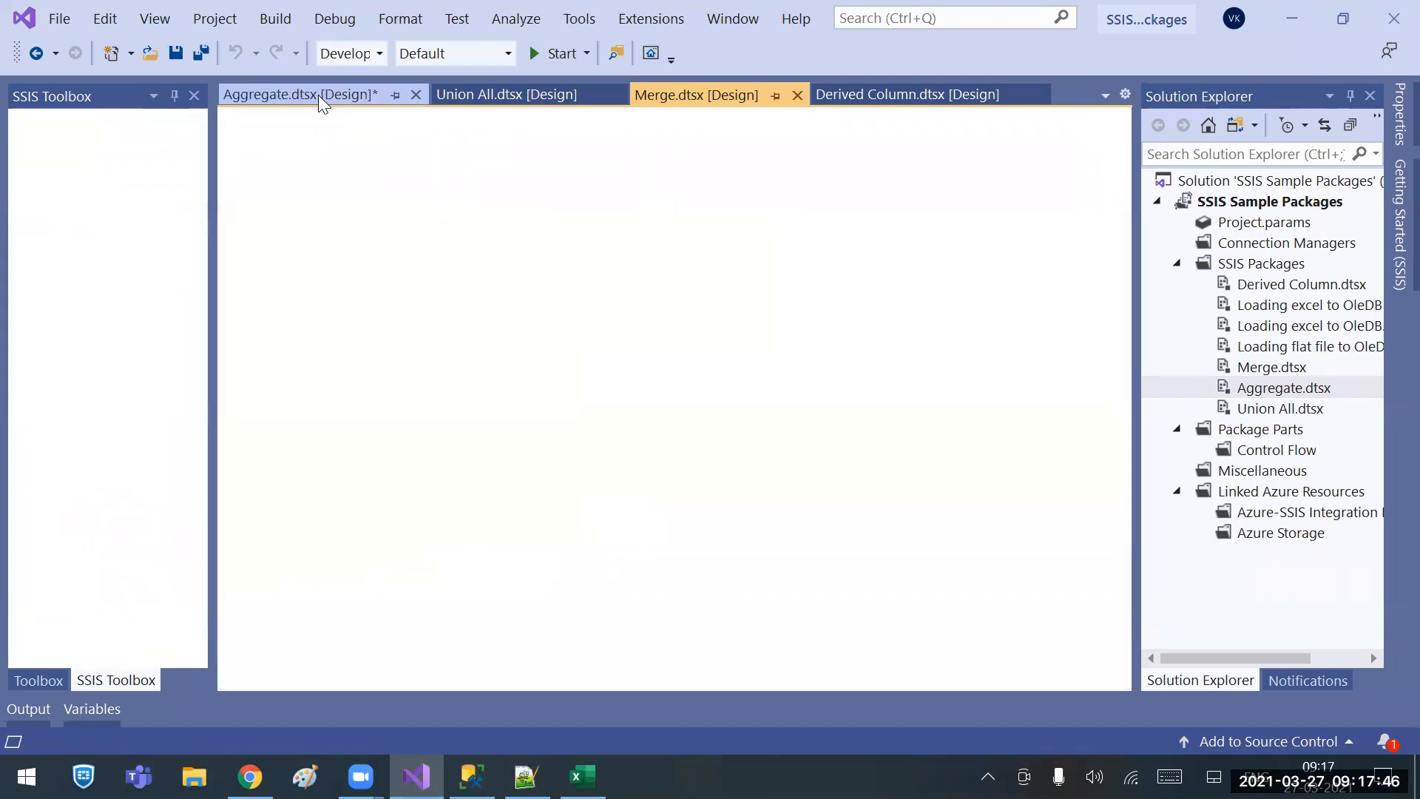
key("ctrl+s")
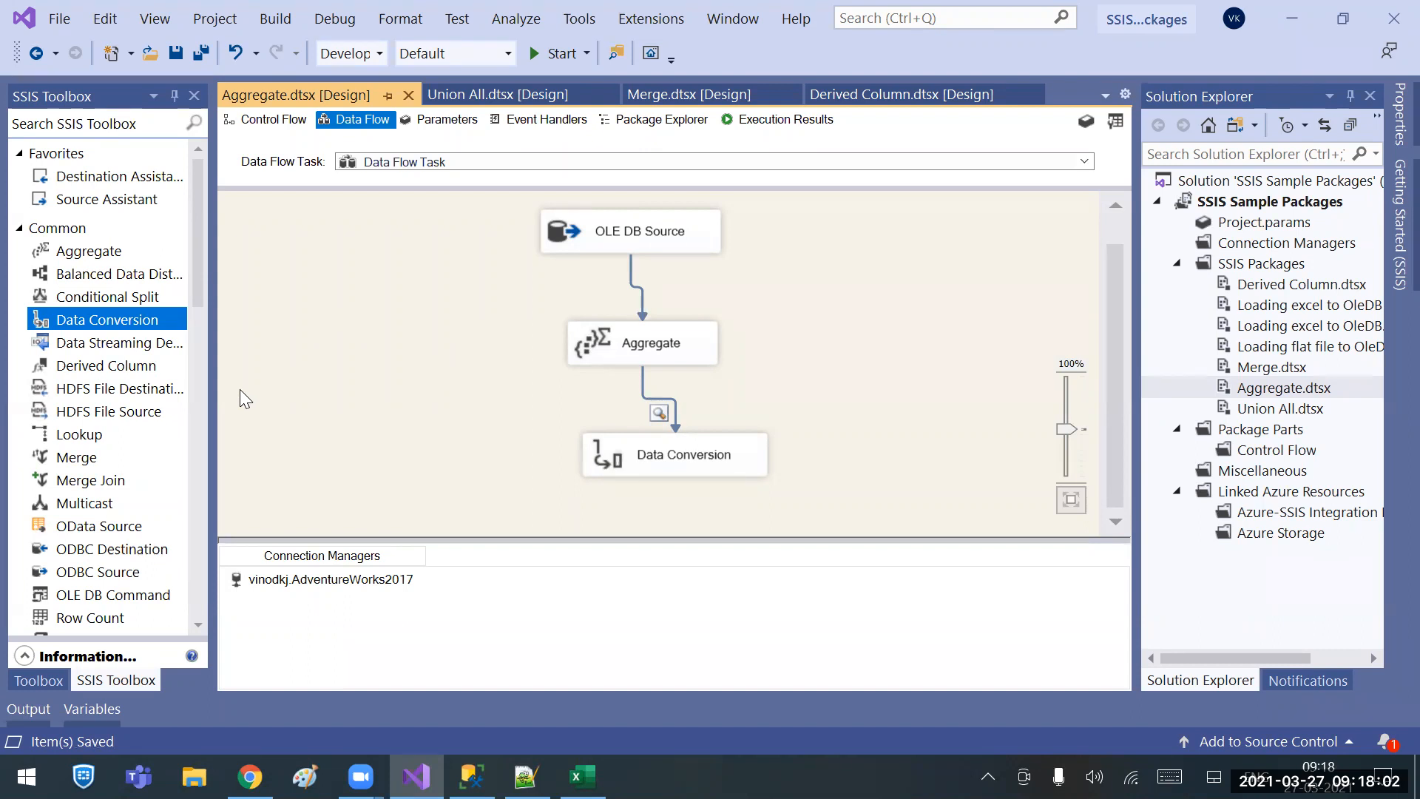
Browse the data flow components in the SSIS Toolbox and locate the Multicast transformation.
left_click(190, 420)
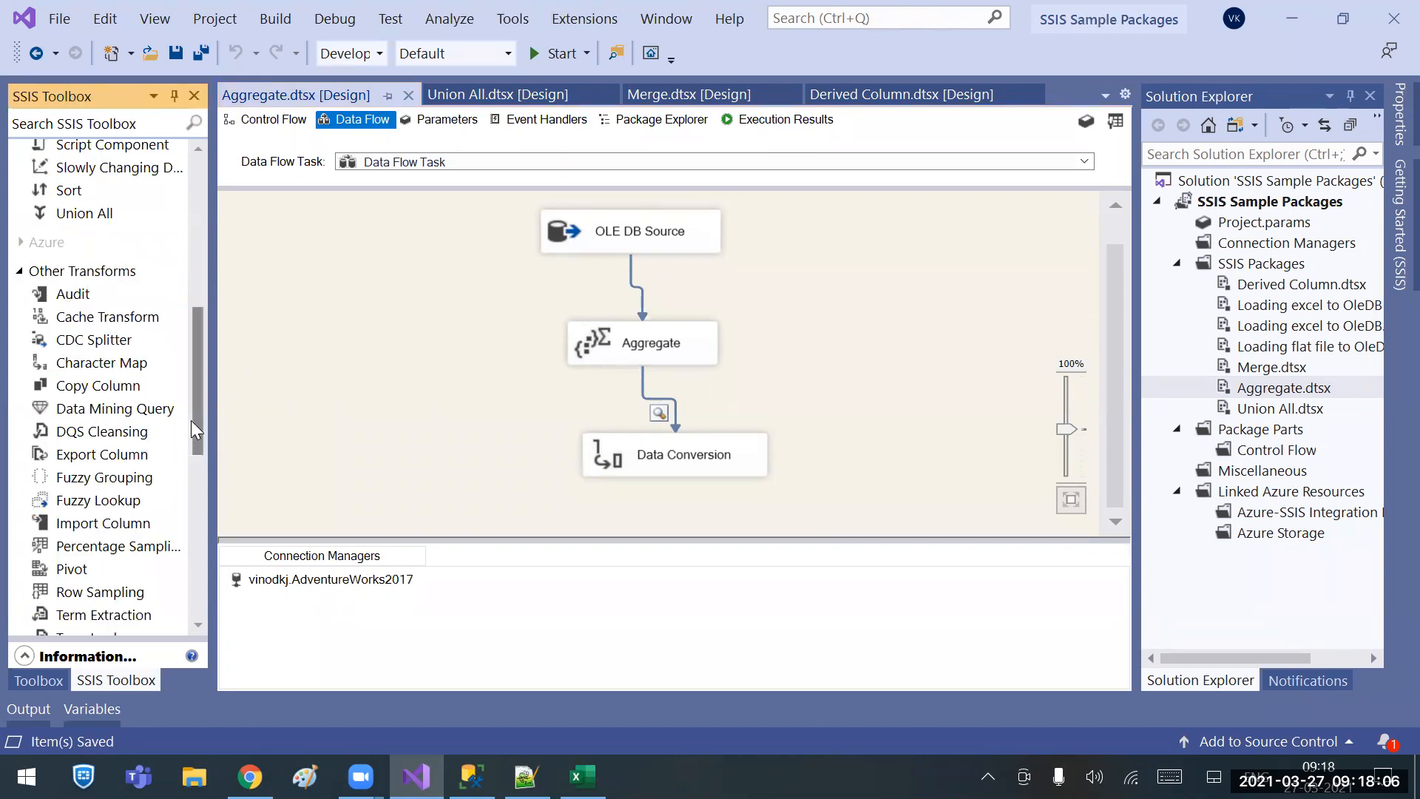
left_click_drag(198, 419, 209, 292)
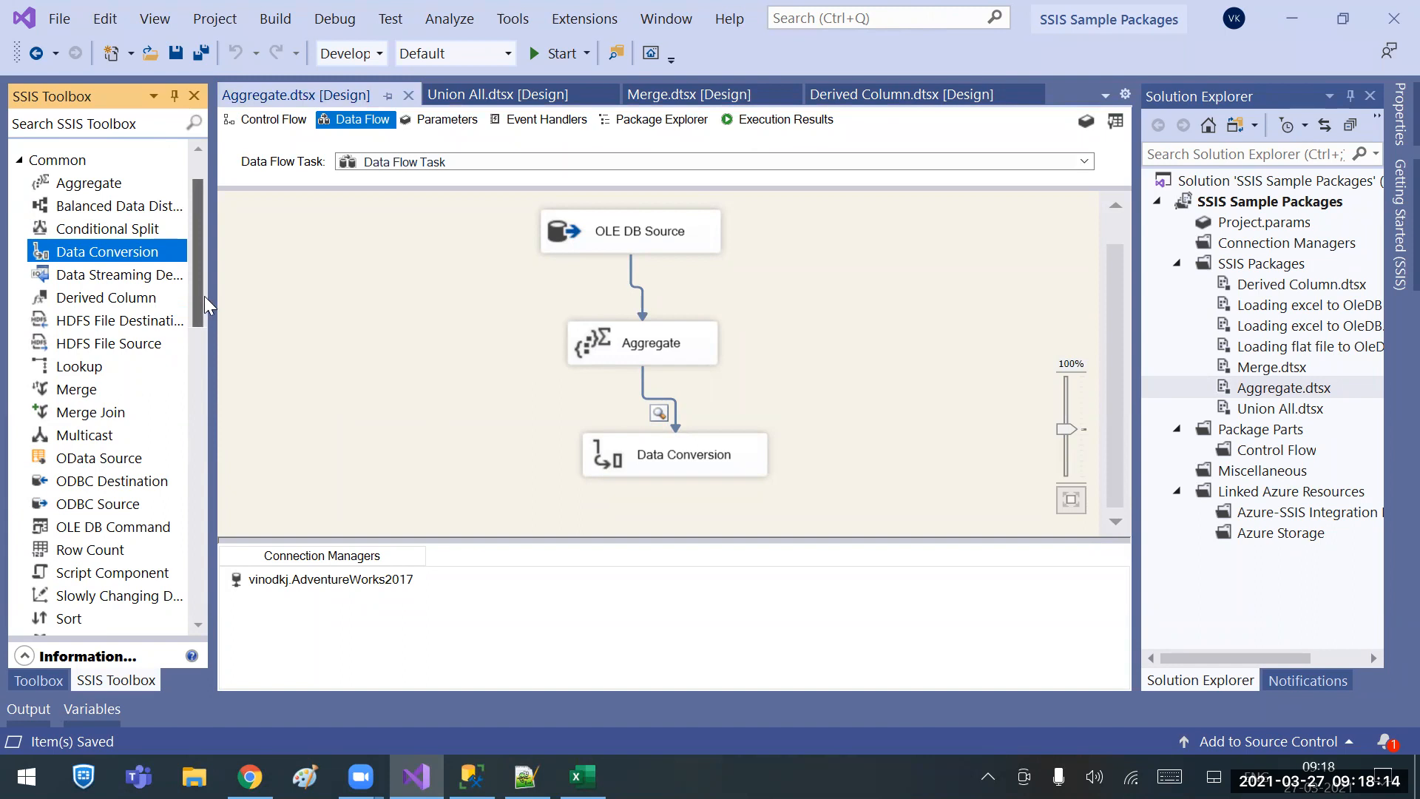
scroll(197, 317, "down", 2)
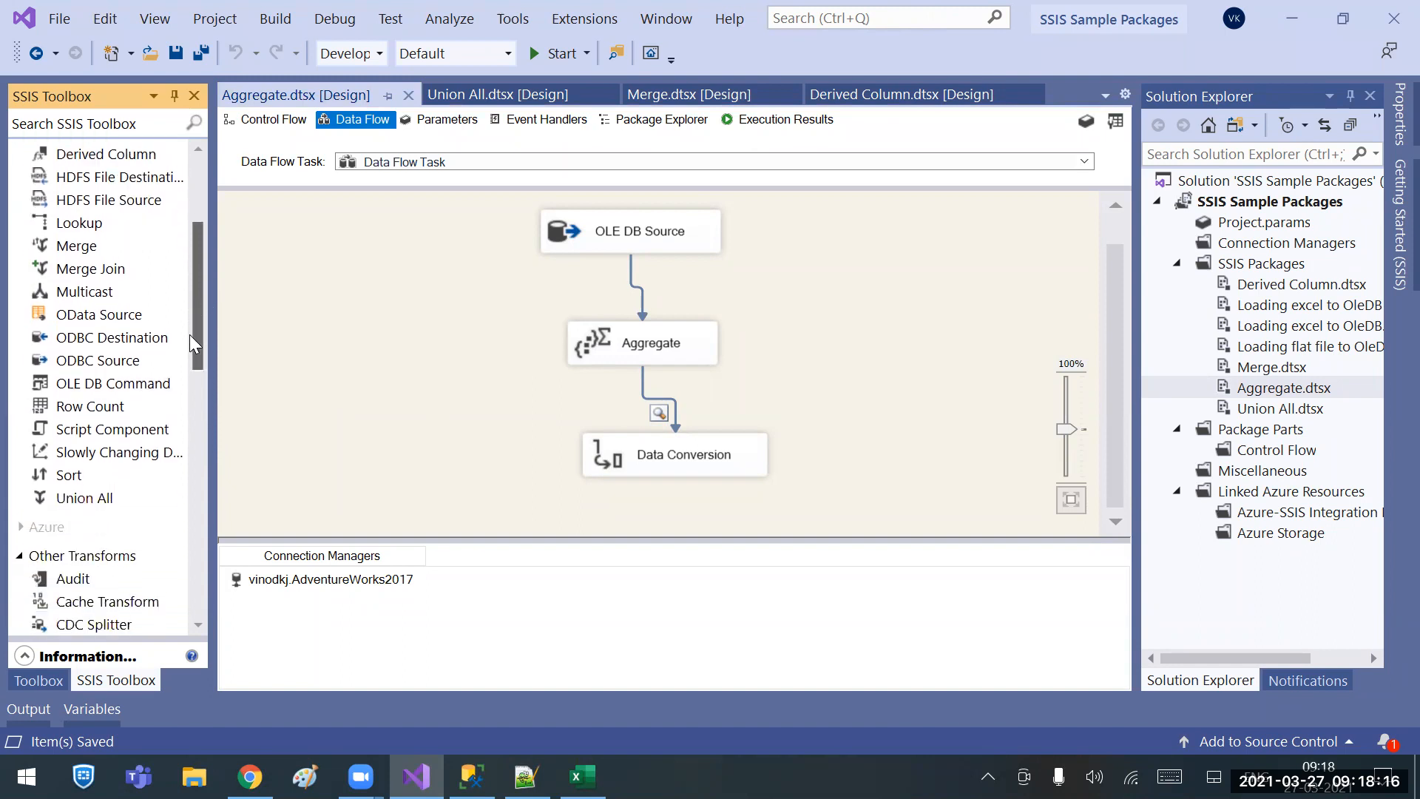
left_click(94, 299)
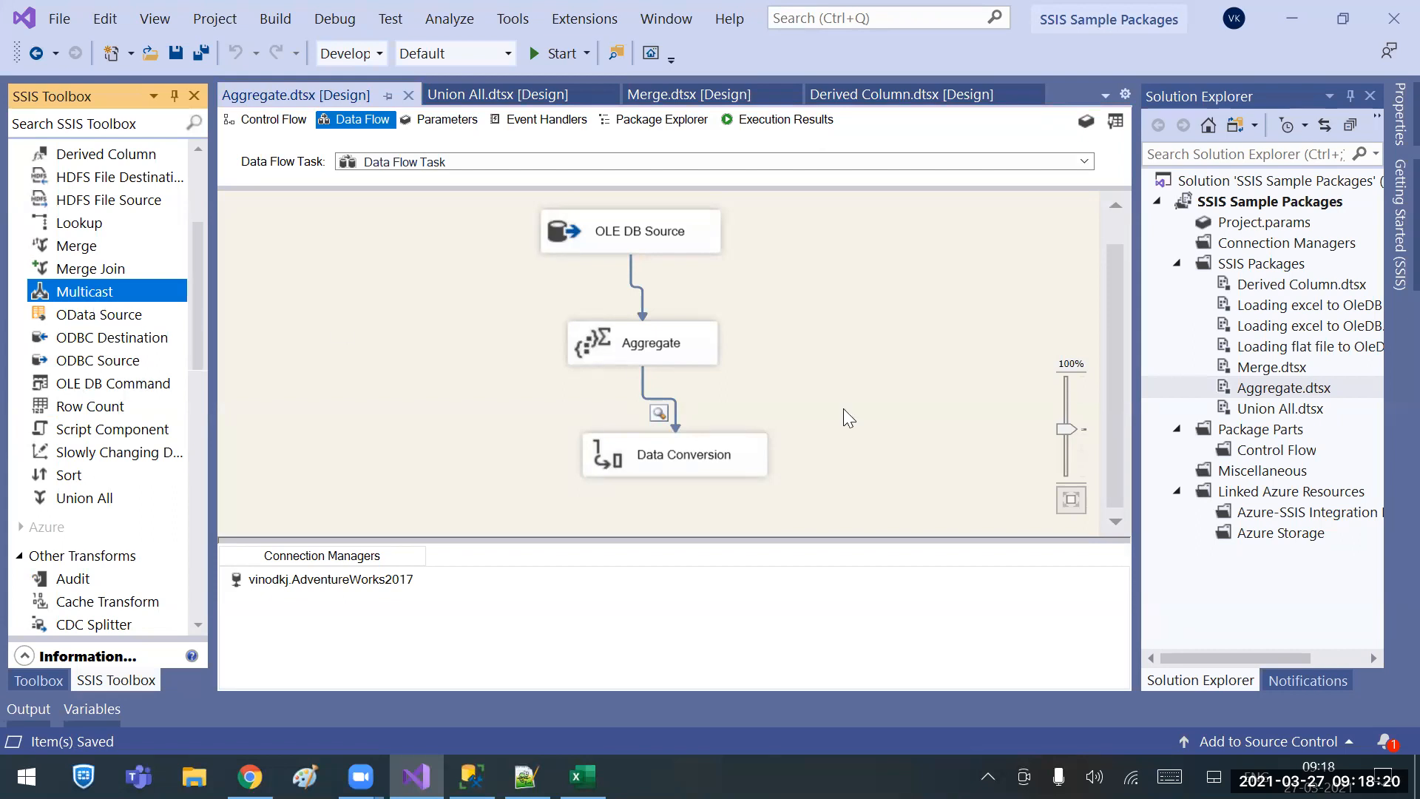
Add a new SSIS package to the project under the name Multi Cast.dtsx, reloading and saving the file.
right_click(1231, 263)
left_click(1005, 277)
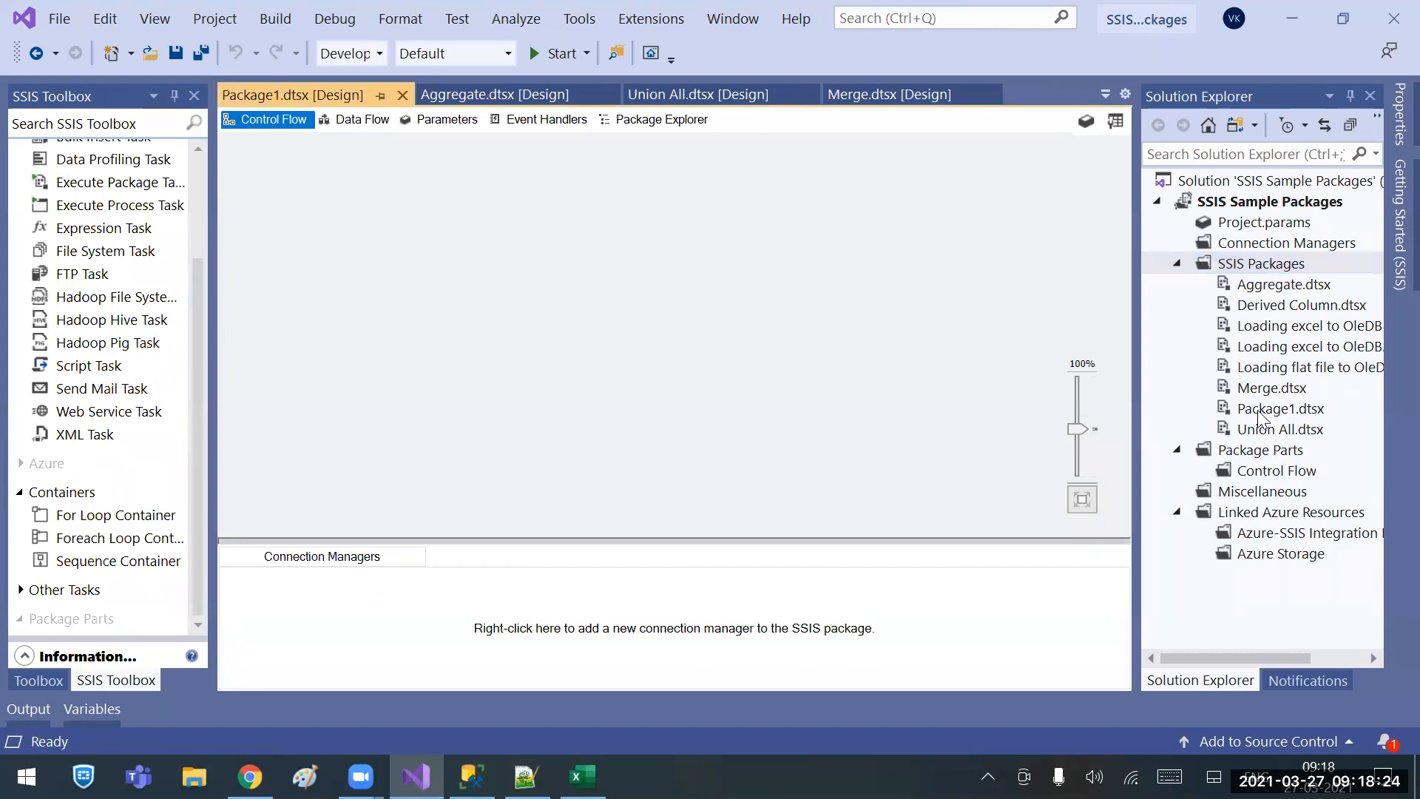
left_click(1279, 408)
right_click(1262, 414)
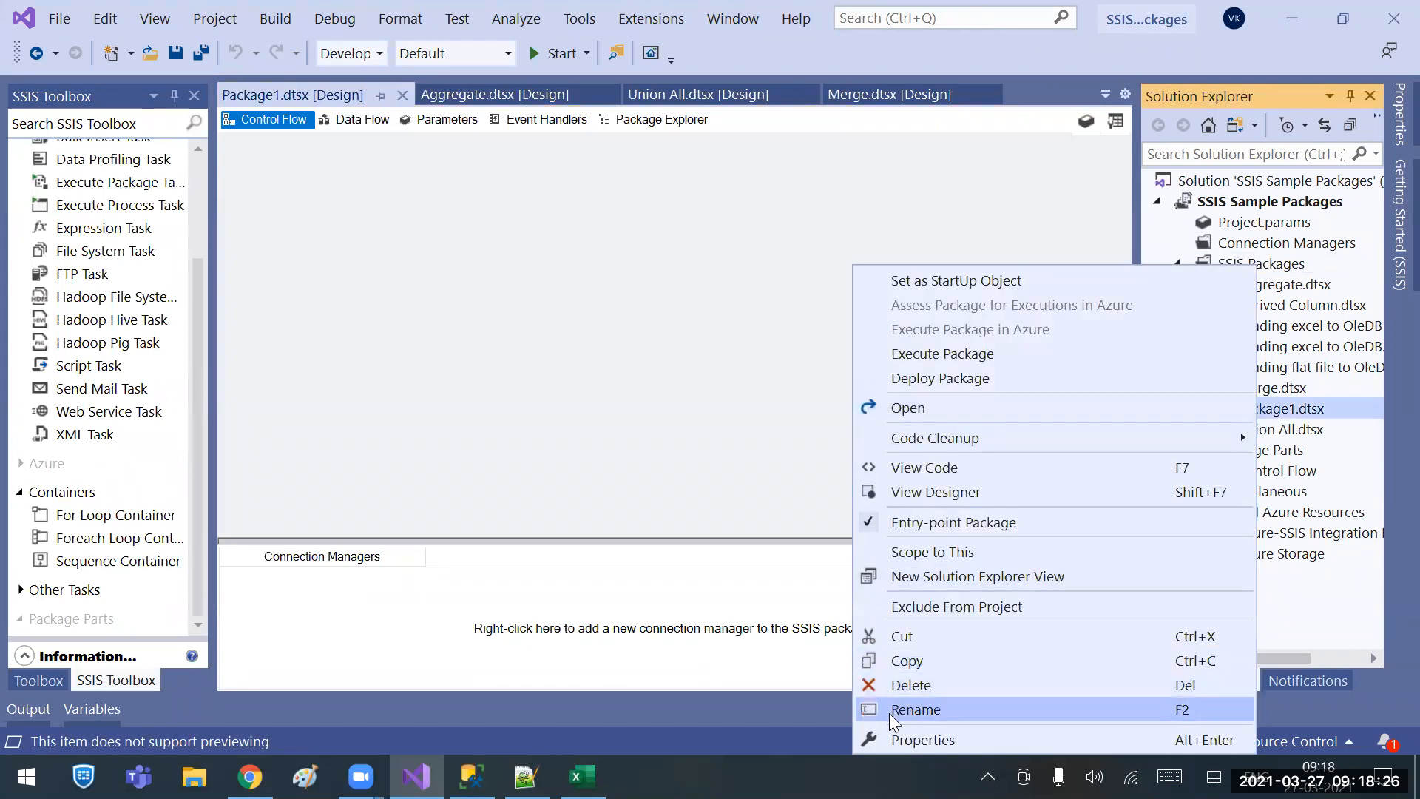
left_click(915, 709)
type("Multi Ca")
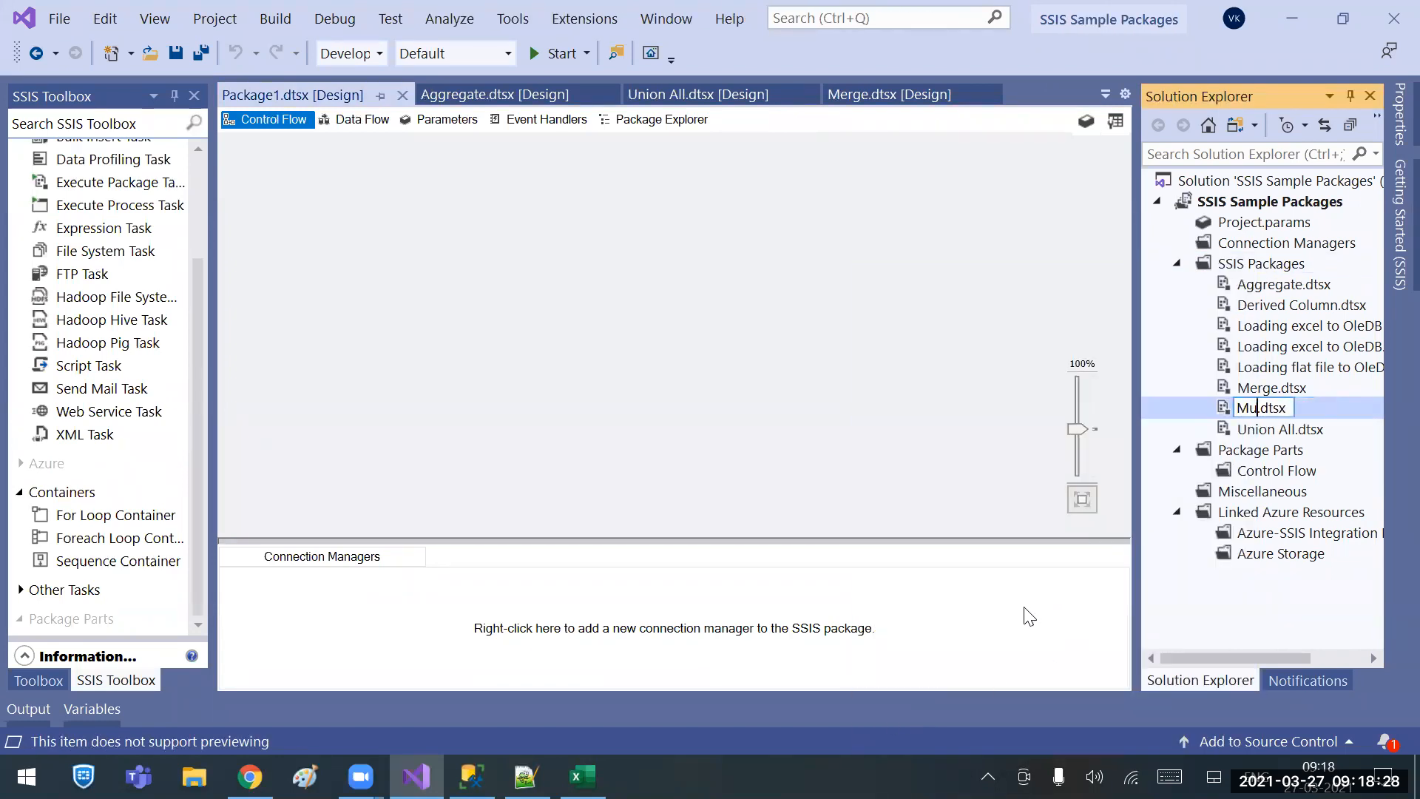
type("st")
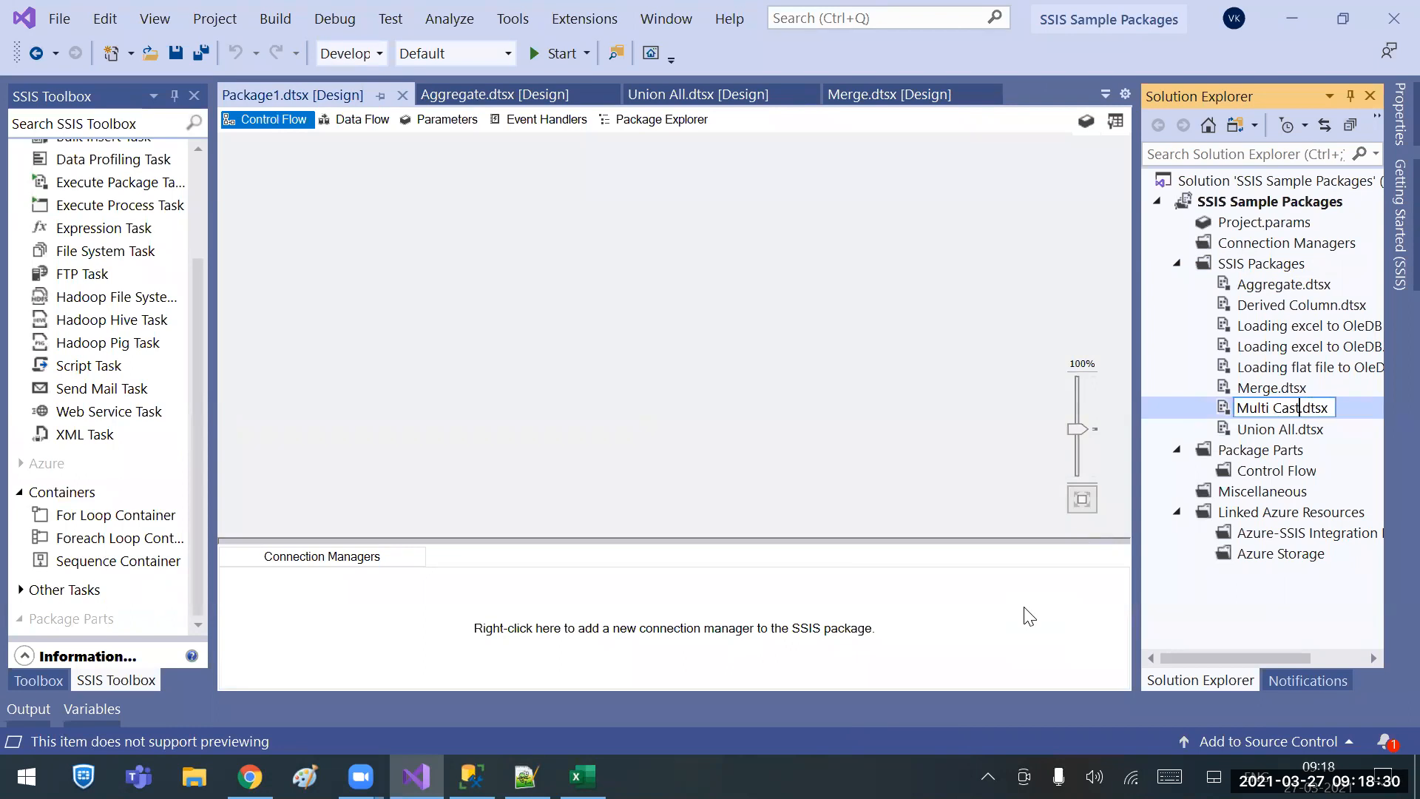
key("Return")
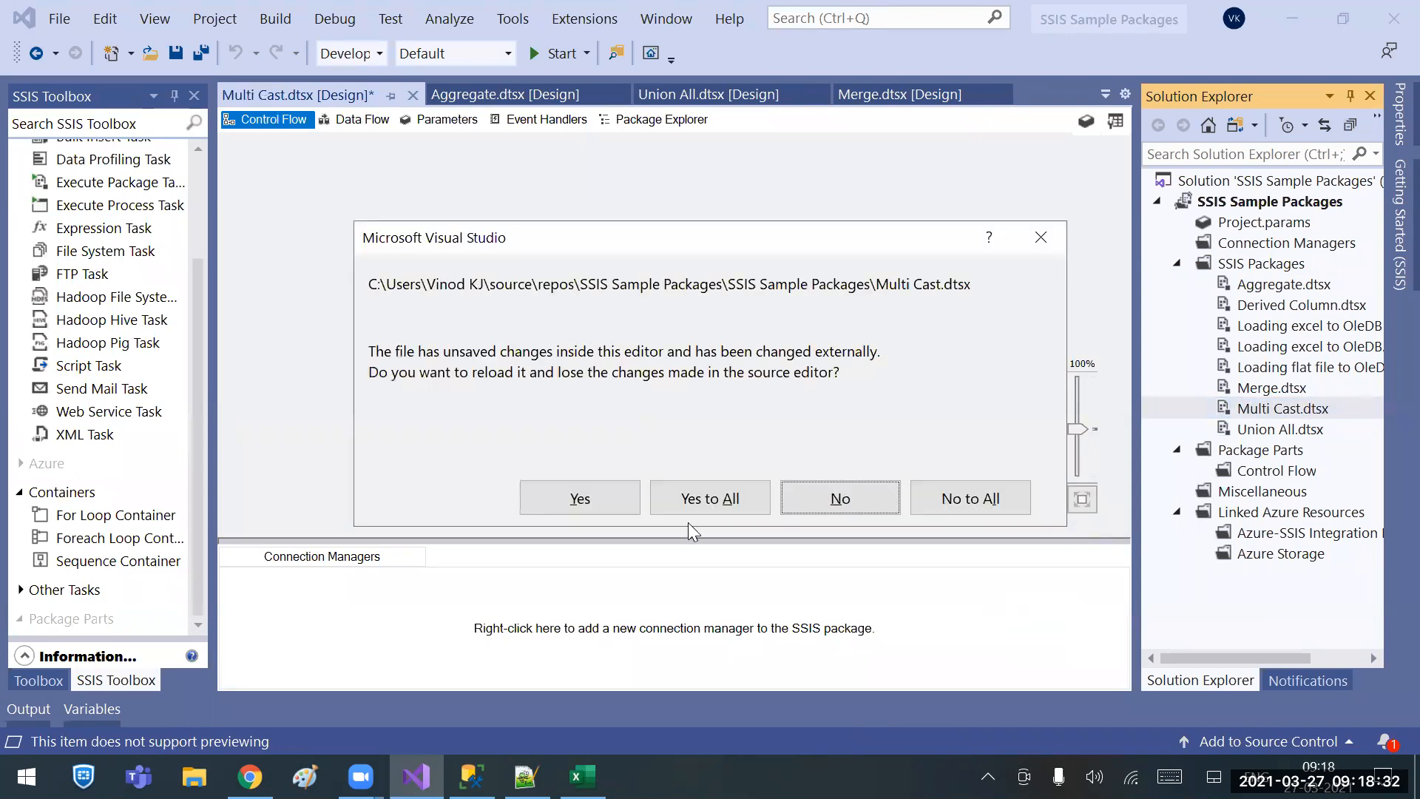
left_click(703, 503)
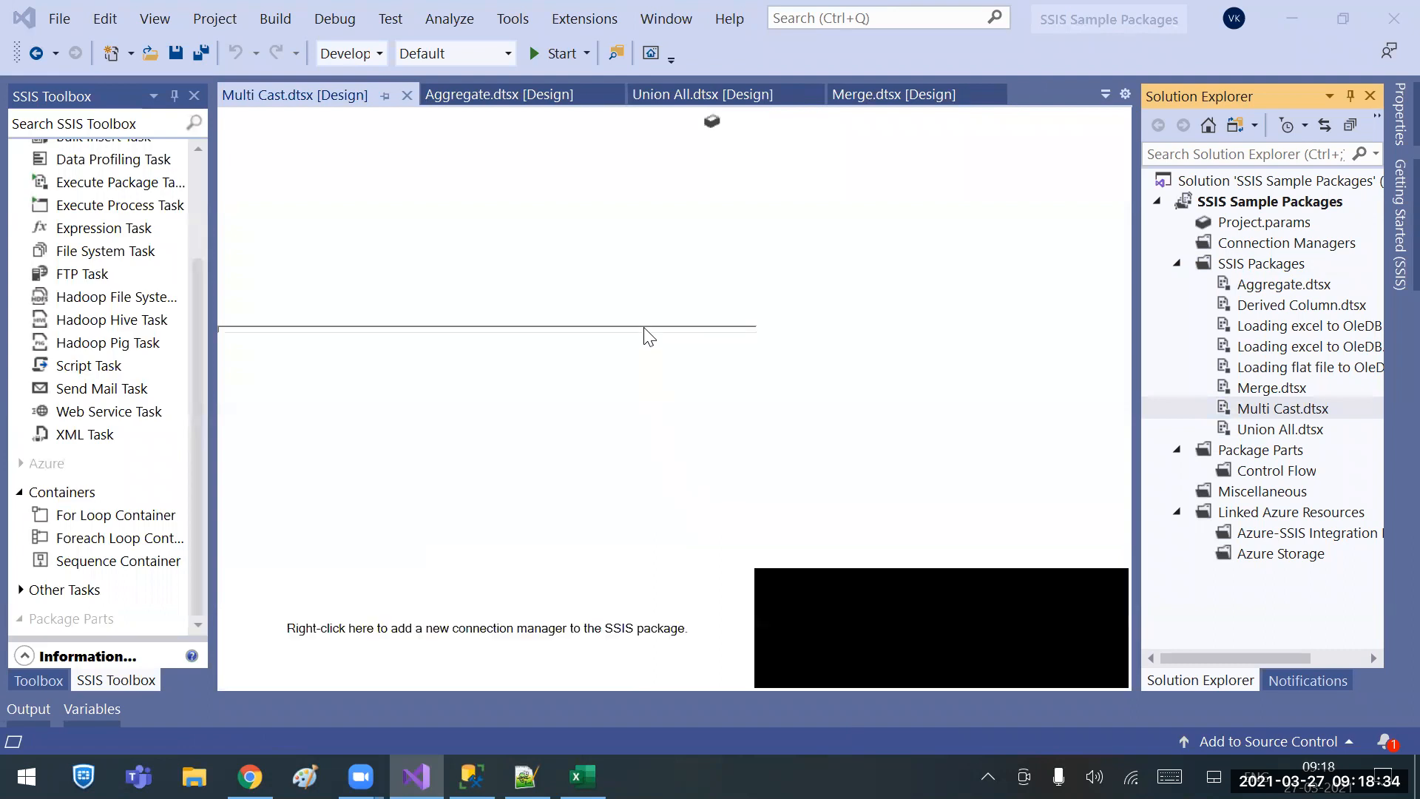
key("ctrl+s")
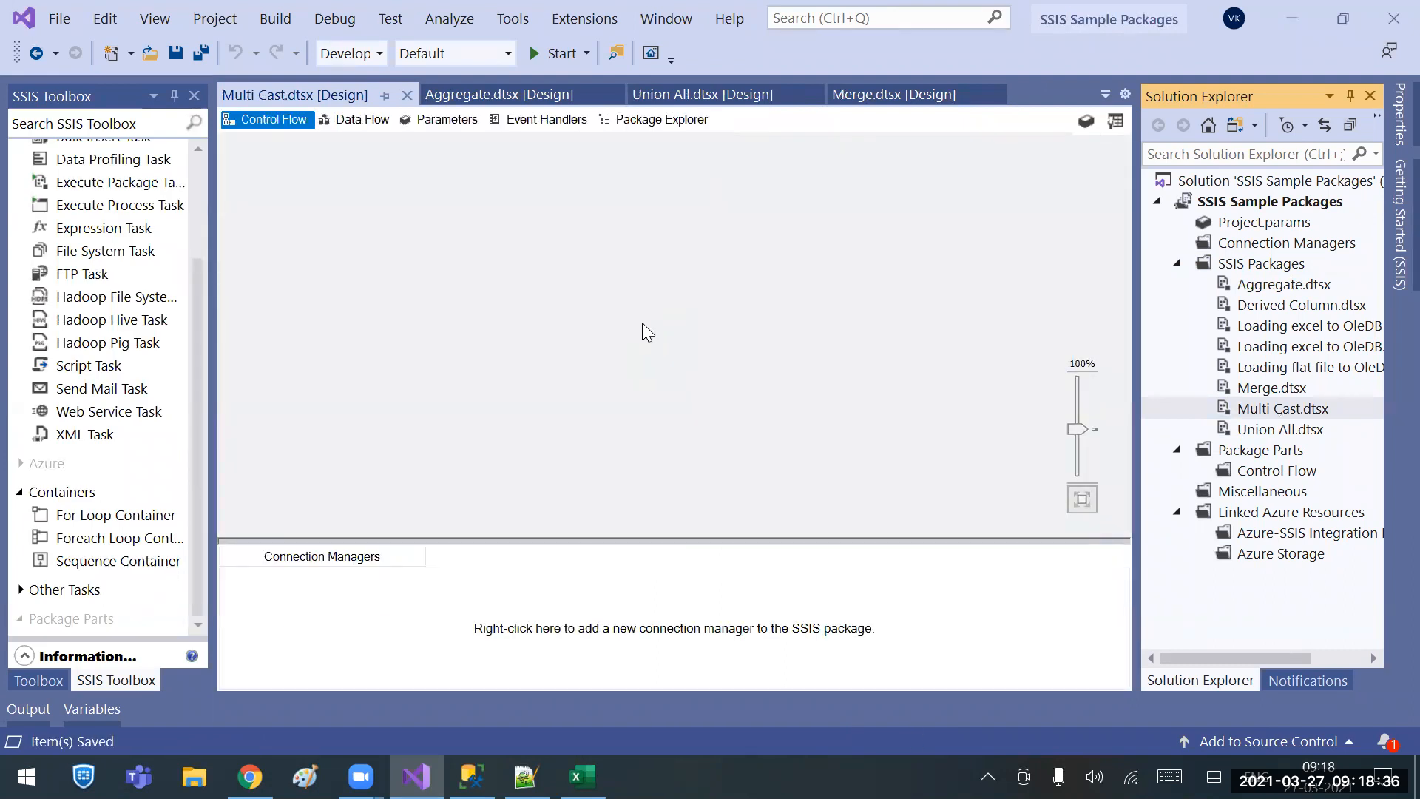
Switch to Paint in full-screen size and draw a rectangle of about 400 × 102 px in the canvas's upper middle.
mouse_move(583, 776)
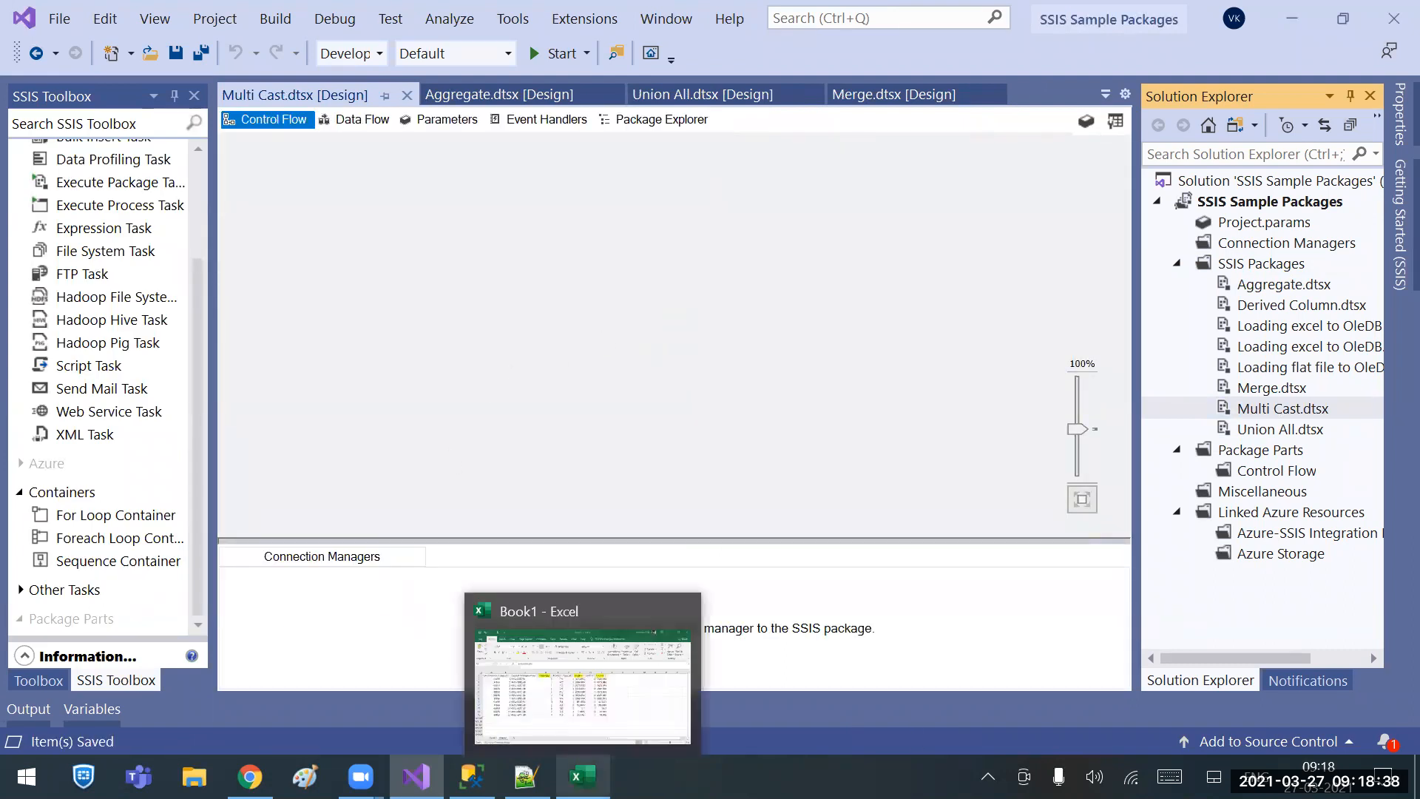
left_click(26, 777)
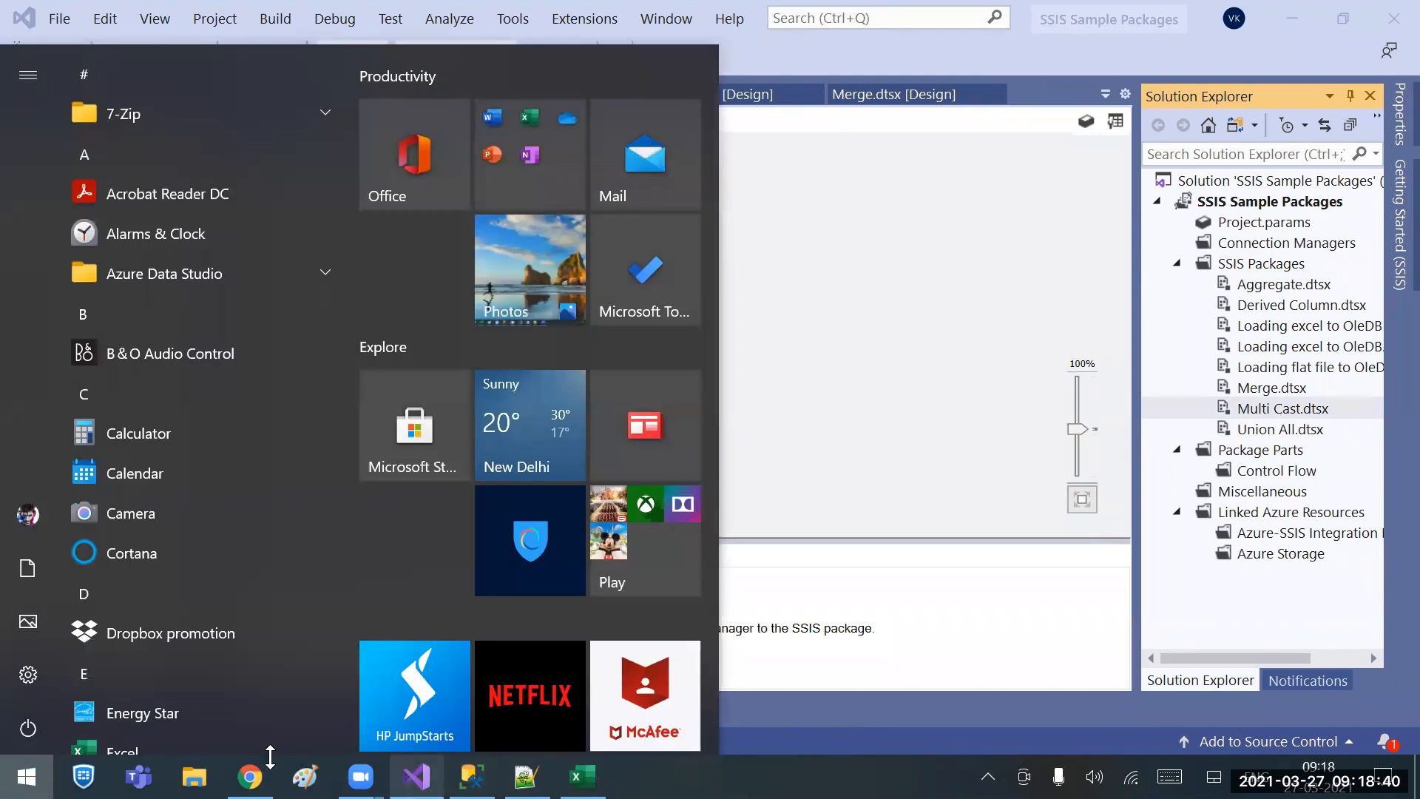
left_click(305, 776)
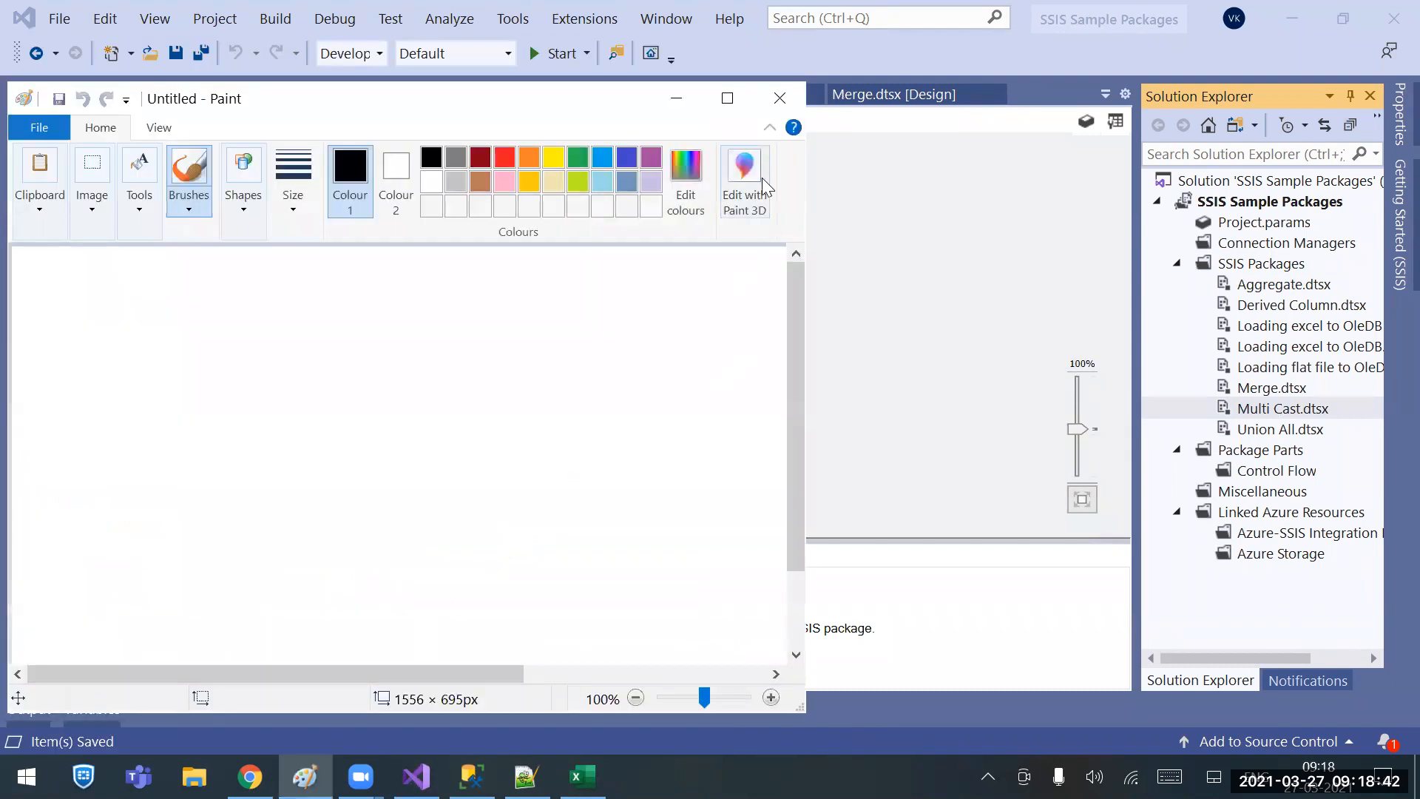
left_click(724, 103)
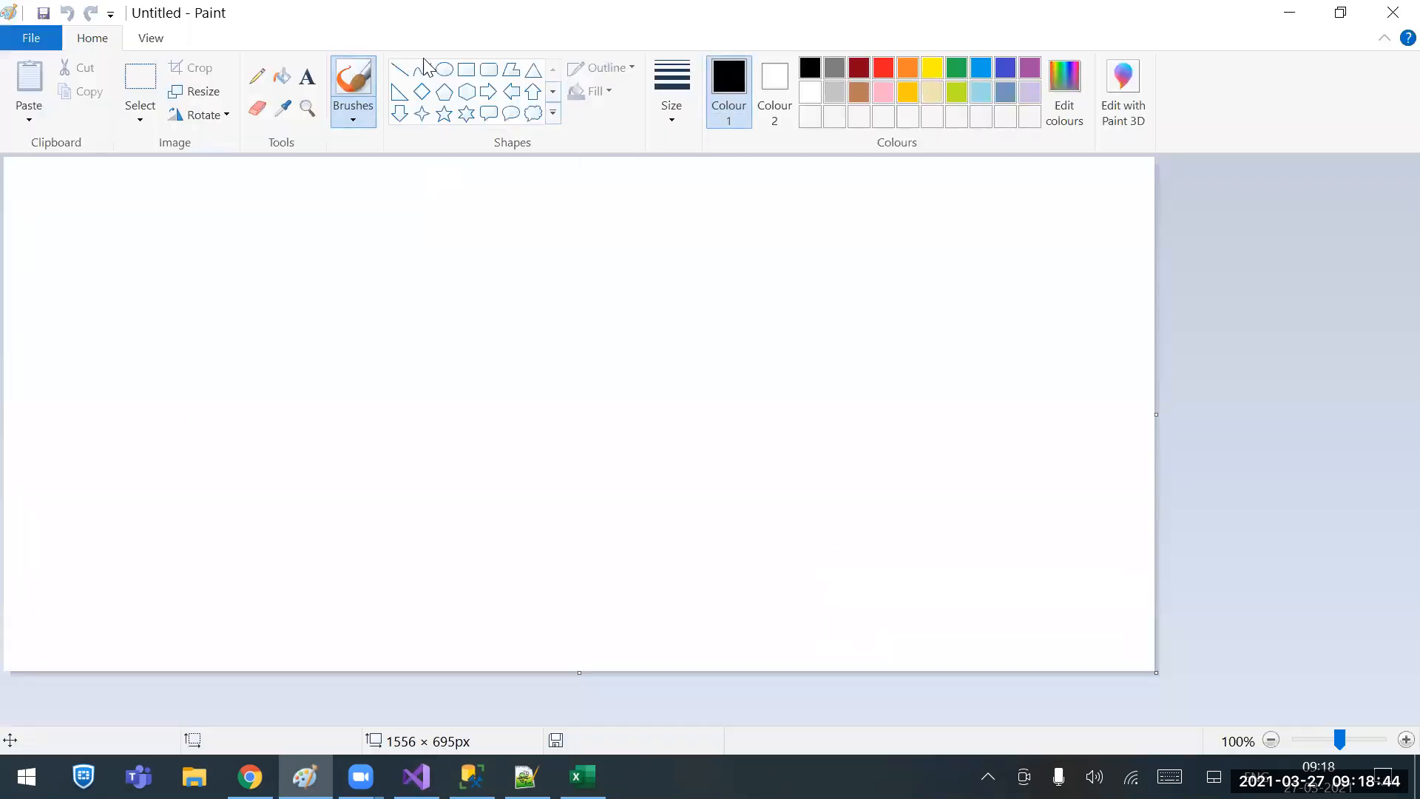
left_click(464, 76)
left_click_drag(421, 237, 718, 316)
Label the rectangle "Db Tables", with the text indented towards its centre.
left_click(306, 76)
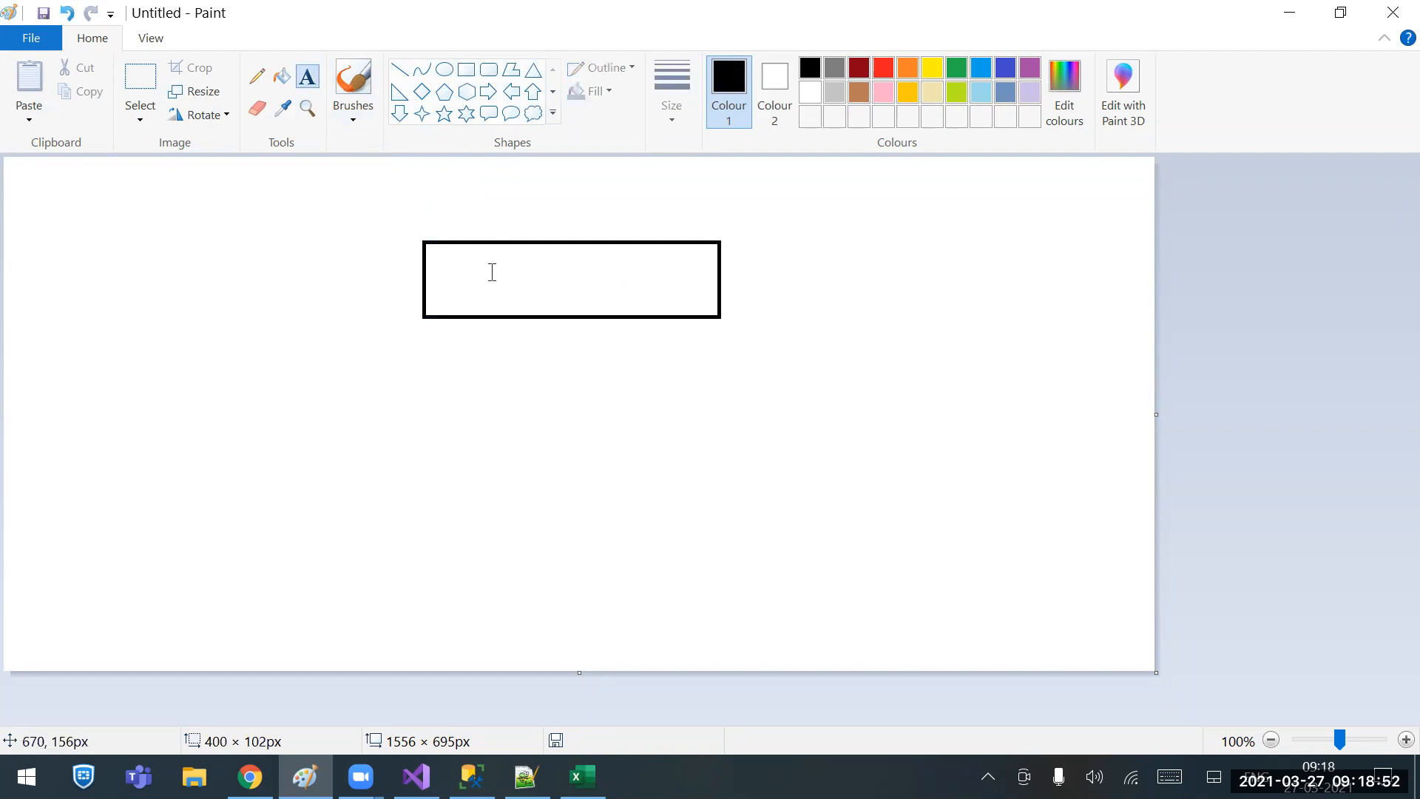
left_click_drag(439, 256, 692, 297)
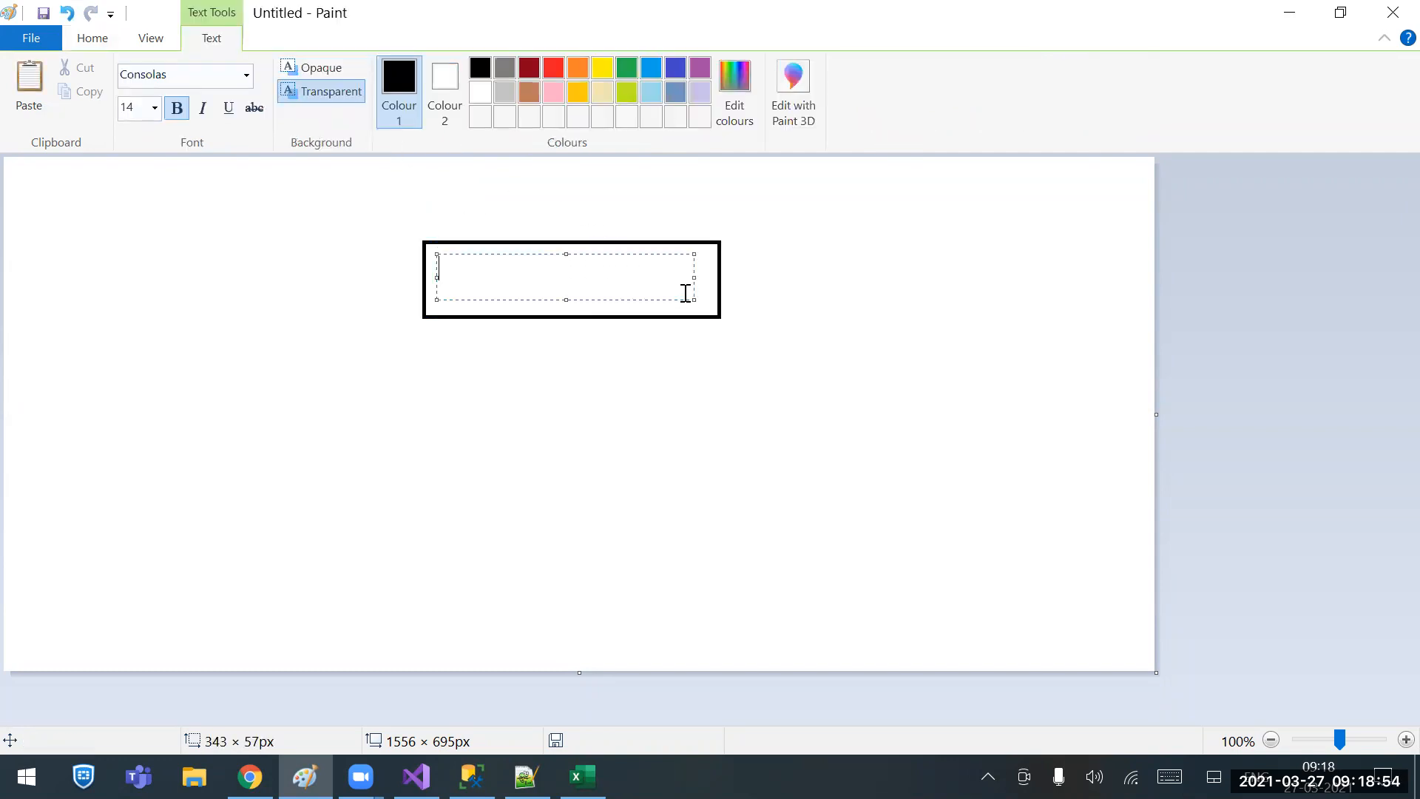
type("Db Tables")
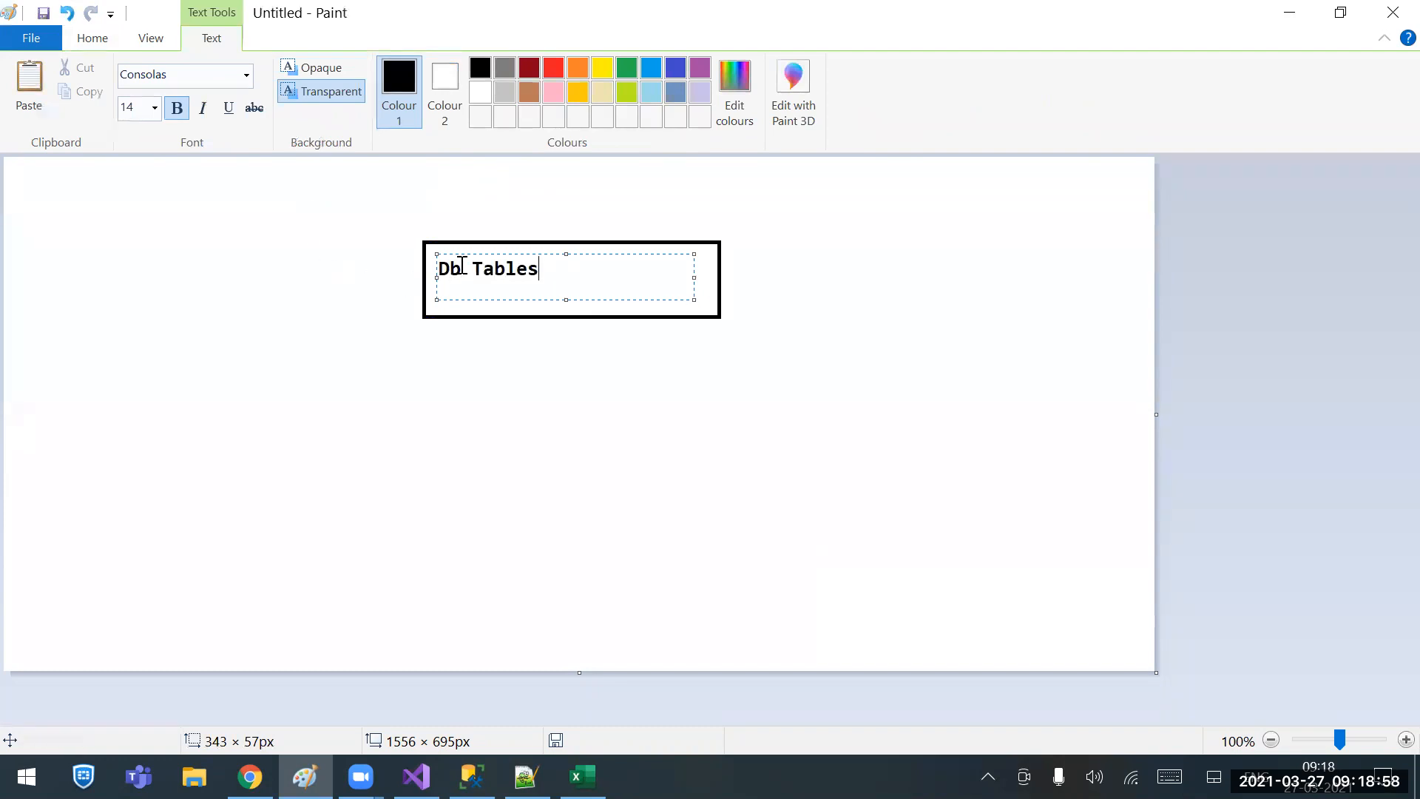
left_click(443, 268)
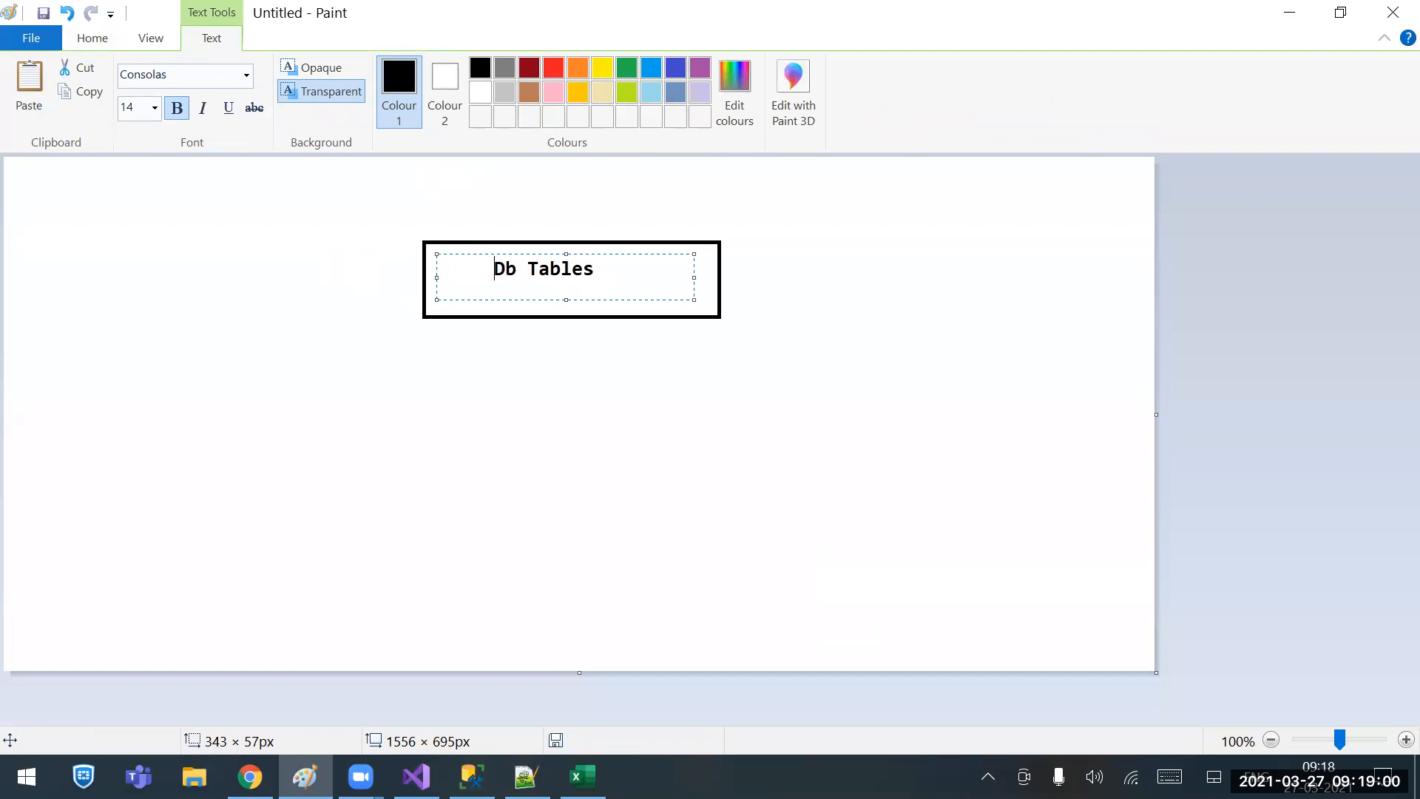
left_click(561, 357)
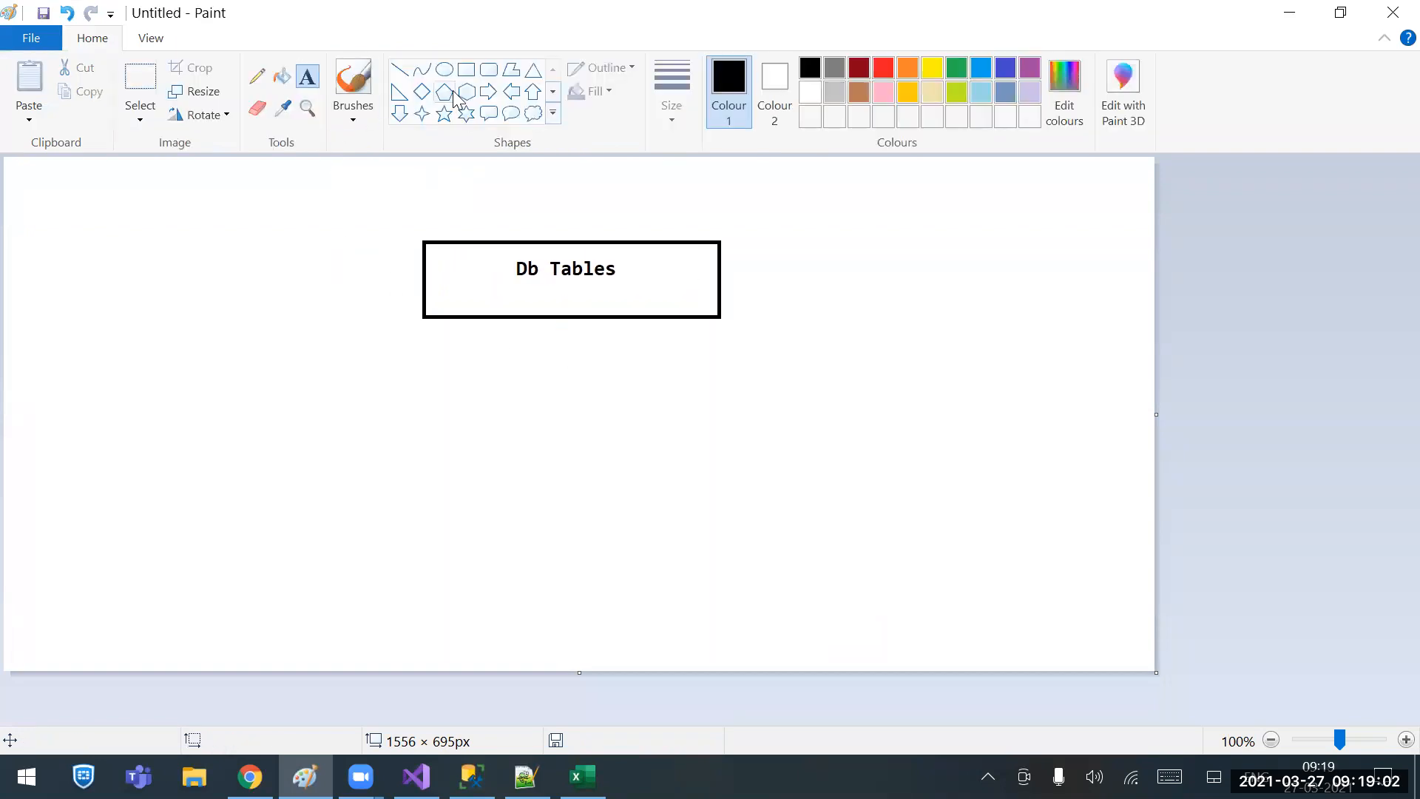
Draw a rounded rectangle of about 406 × 118 px below the Db Tables box, and link them with a down arrow of about 62 × 129 px.
left_click(488, 70)
left_click_drag(428, 409, 728, 495)
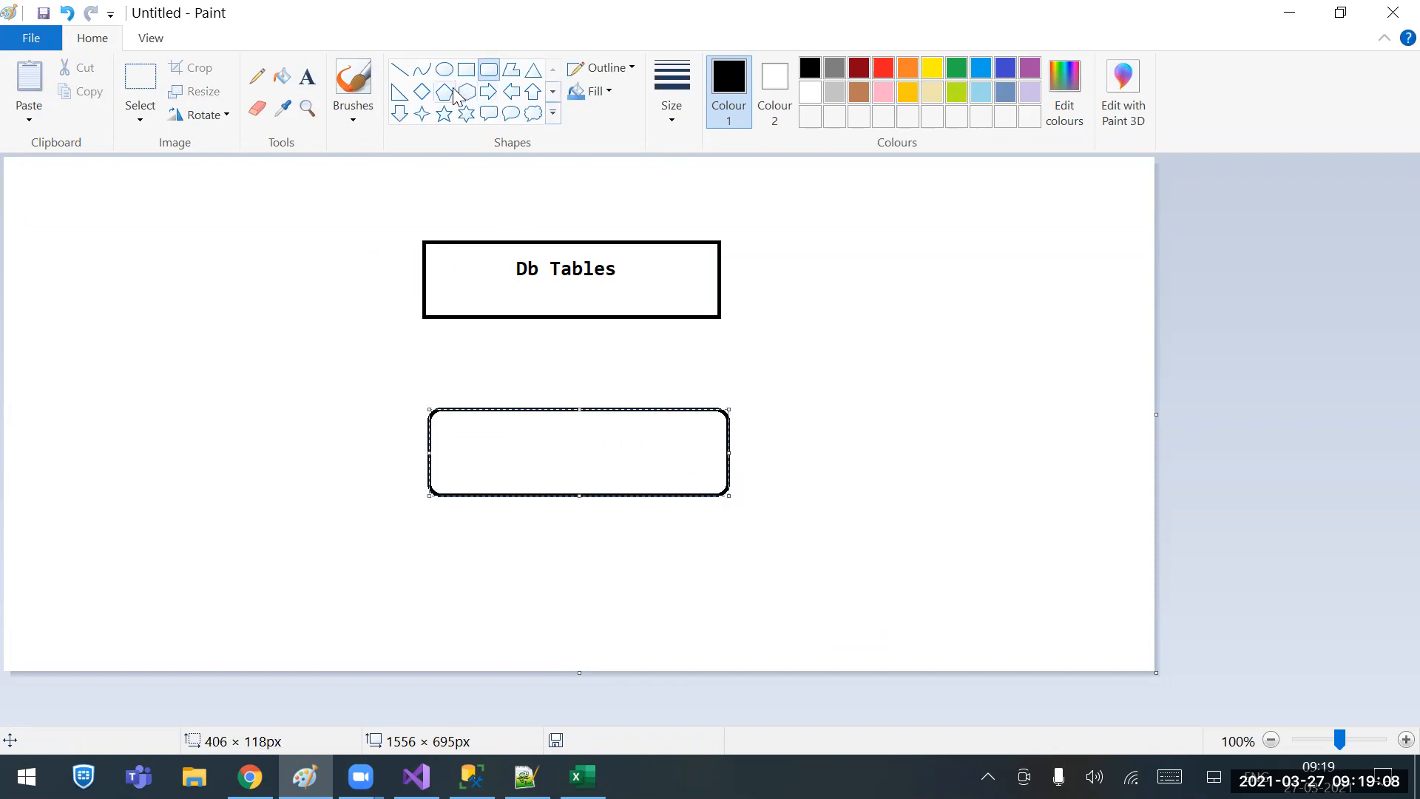
left_click(400, 115)
left_click_drag(553, 316, 599, 411)
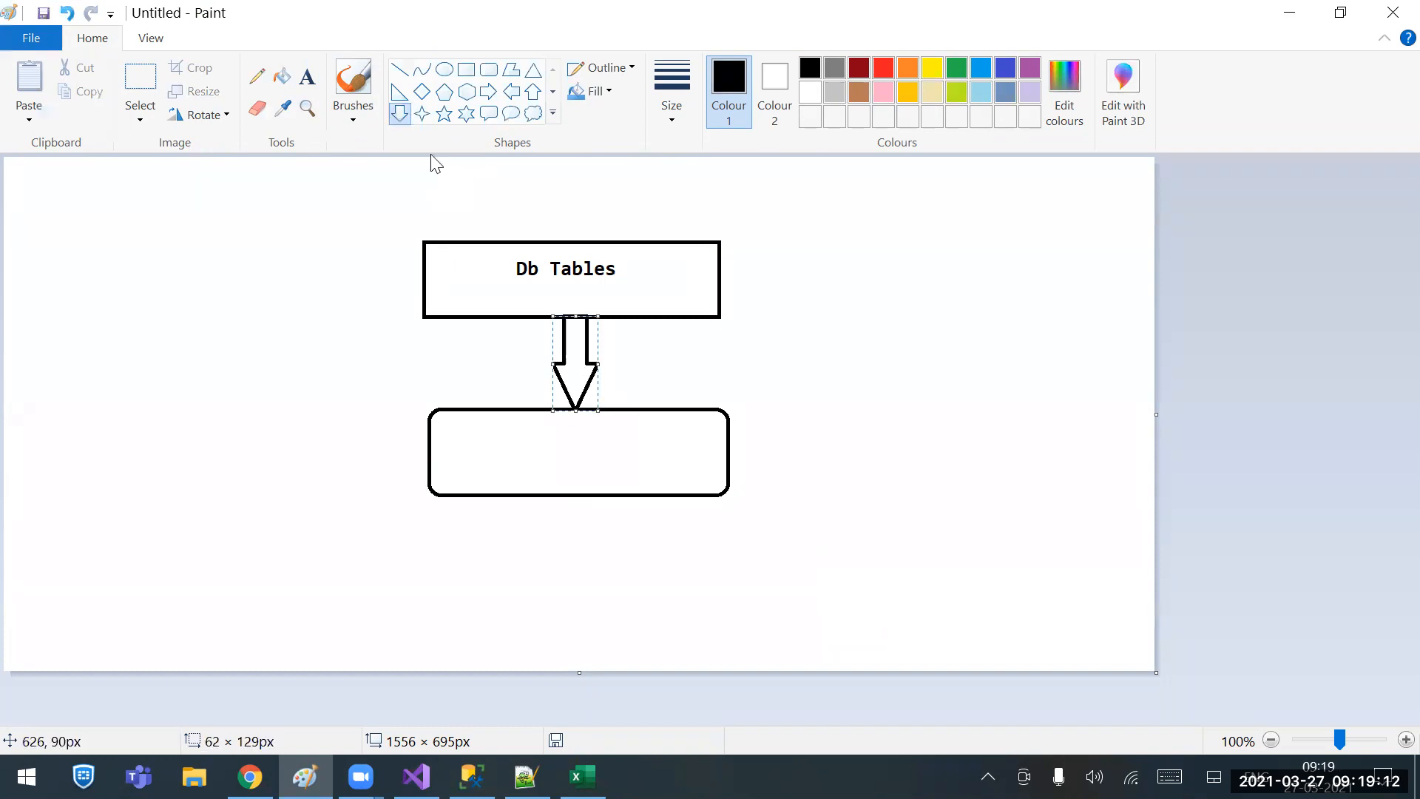
Label the rounded rectangle "Multi Cast", with the text indented towards its centre.
left_click(307, 77)
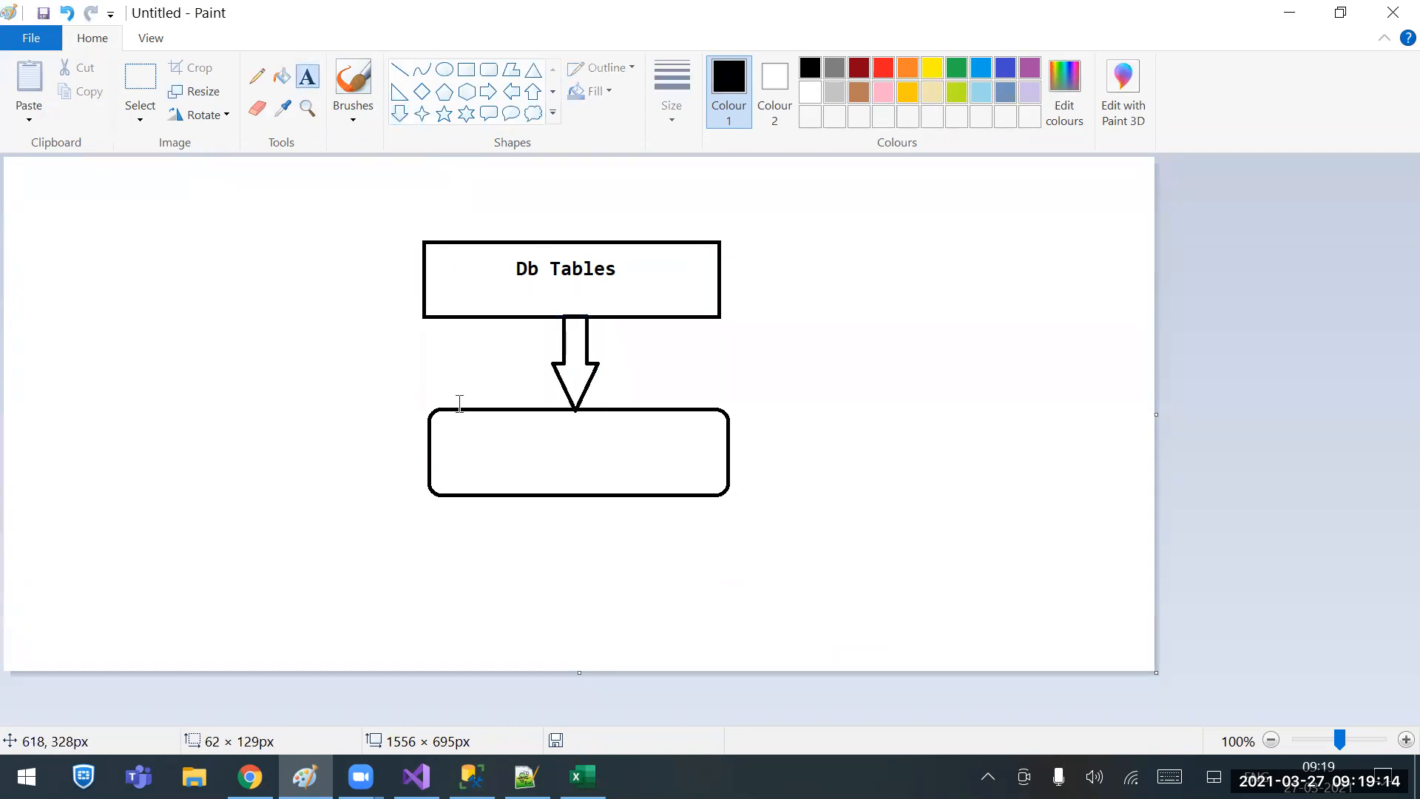
left_click_drag(455, 421, 704, 478)
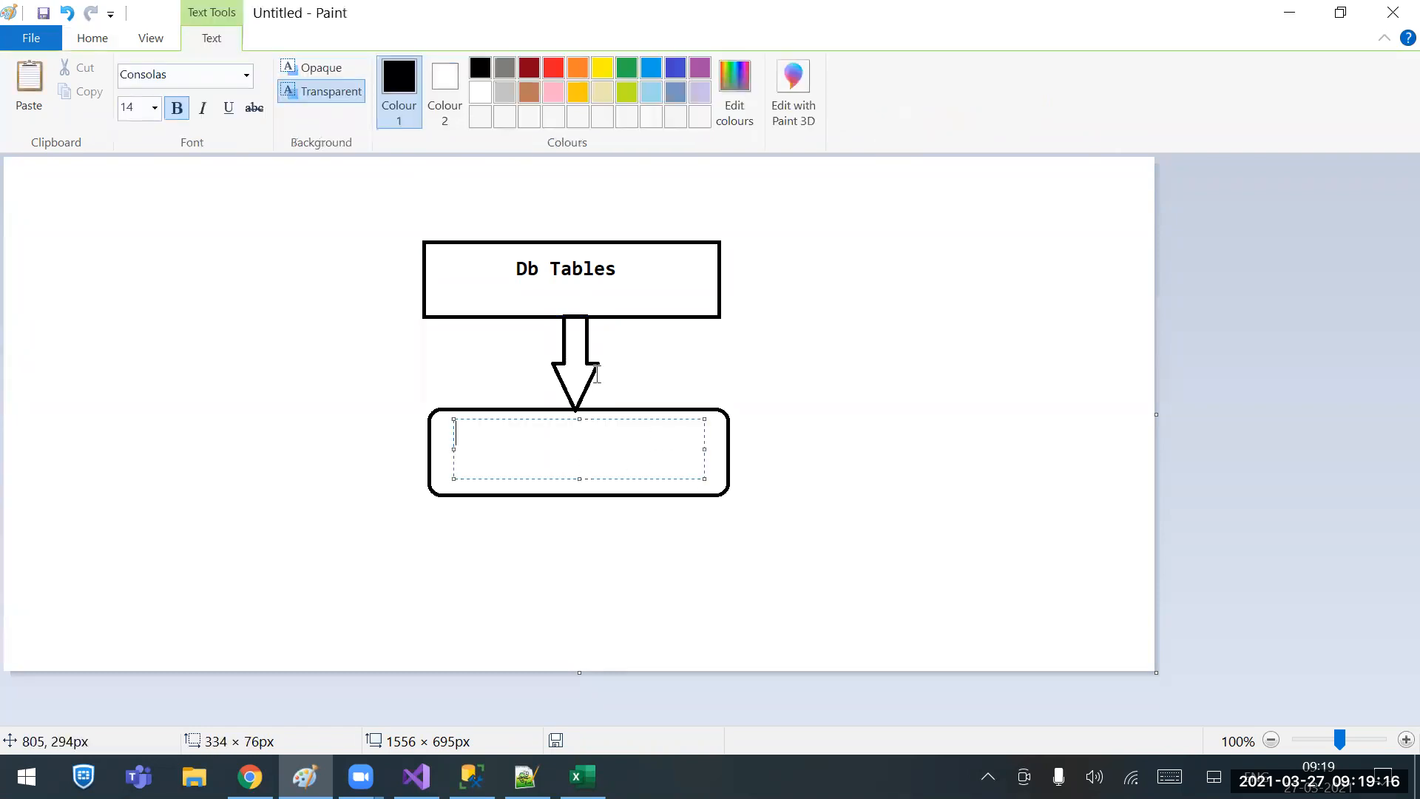
type("Multi Cast")
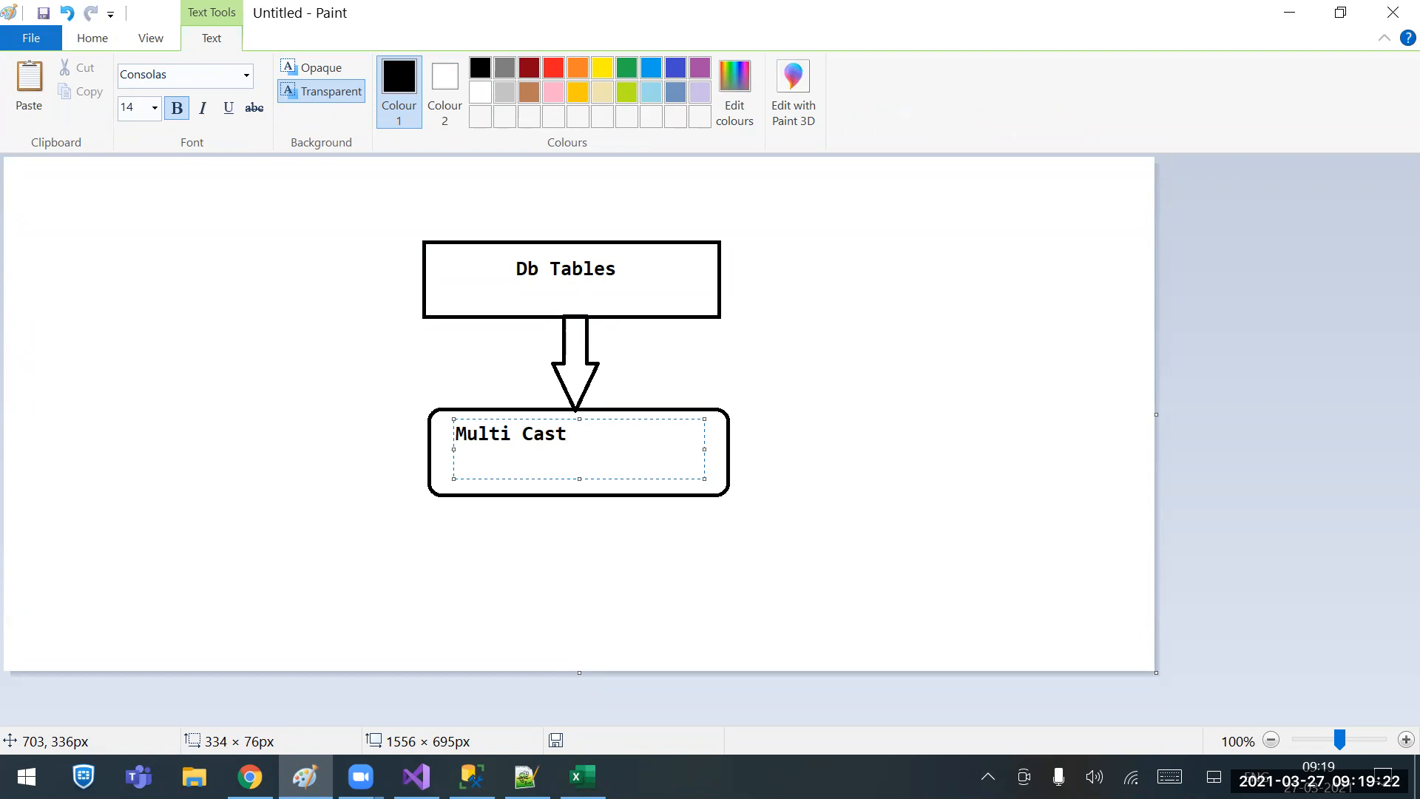
left_click(460, 433)
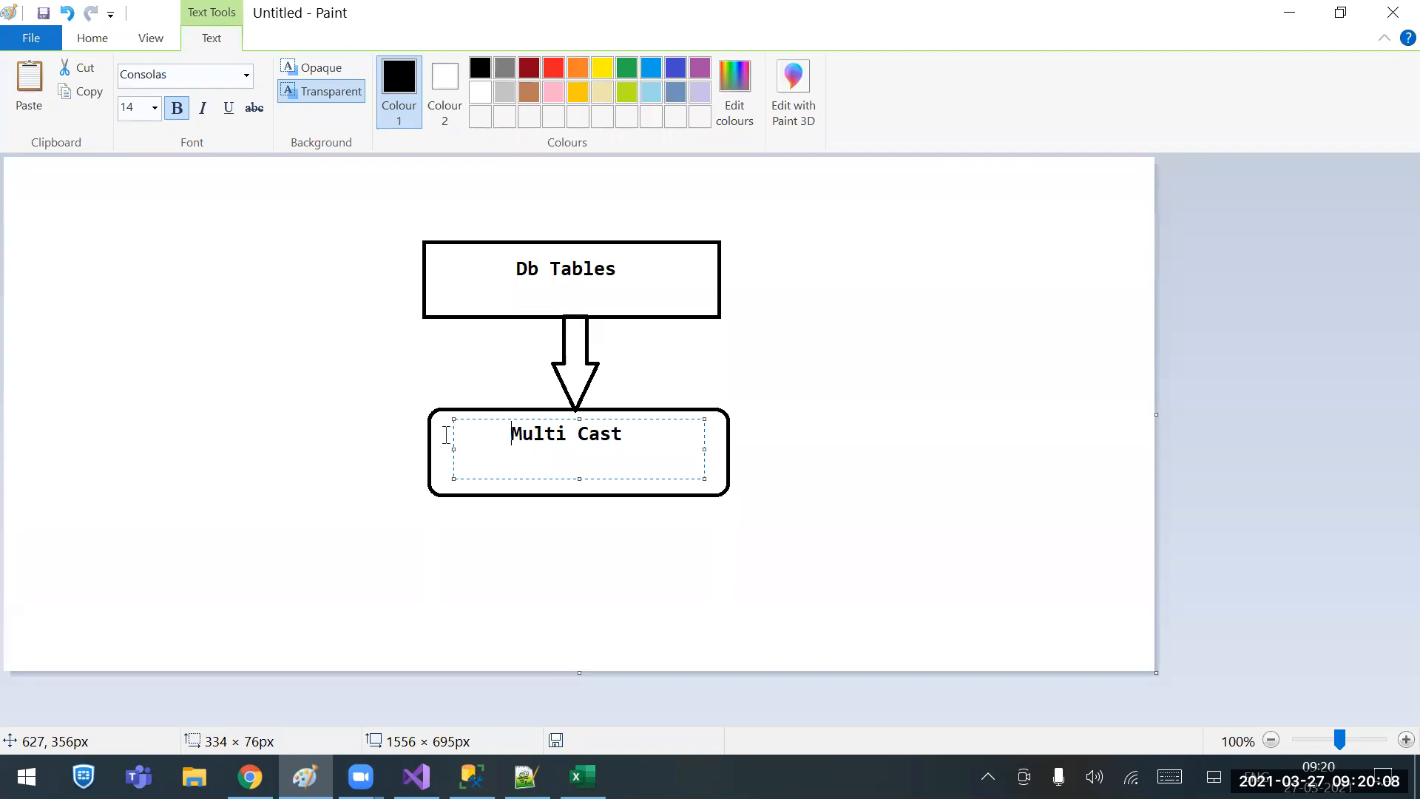
left_click(592, 540)
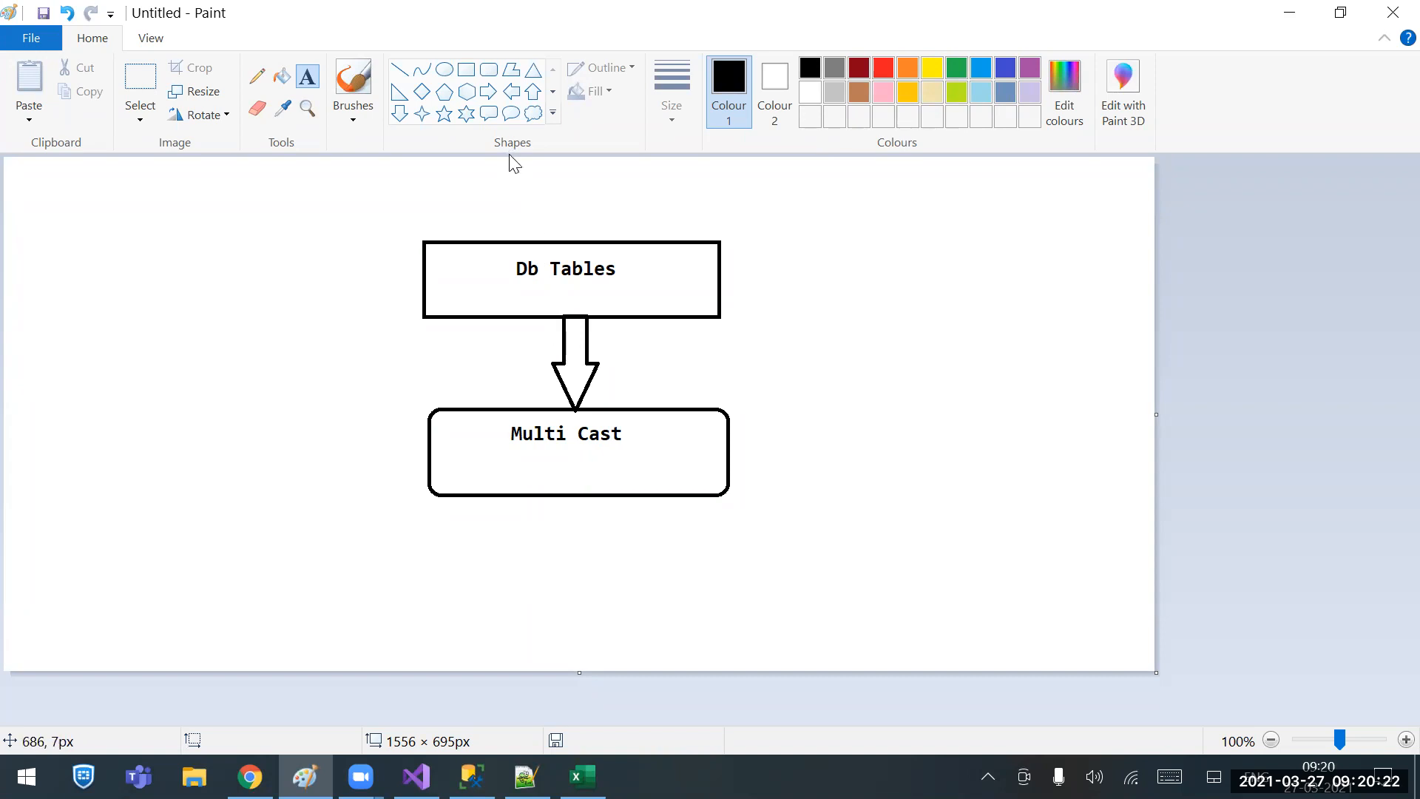
Draw ten straight lines fanning out from one point on the bottom edge of the Multi Cast box, down and to both sides.
left_click(399, 70)
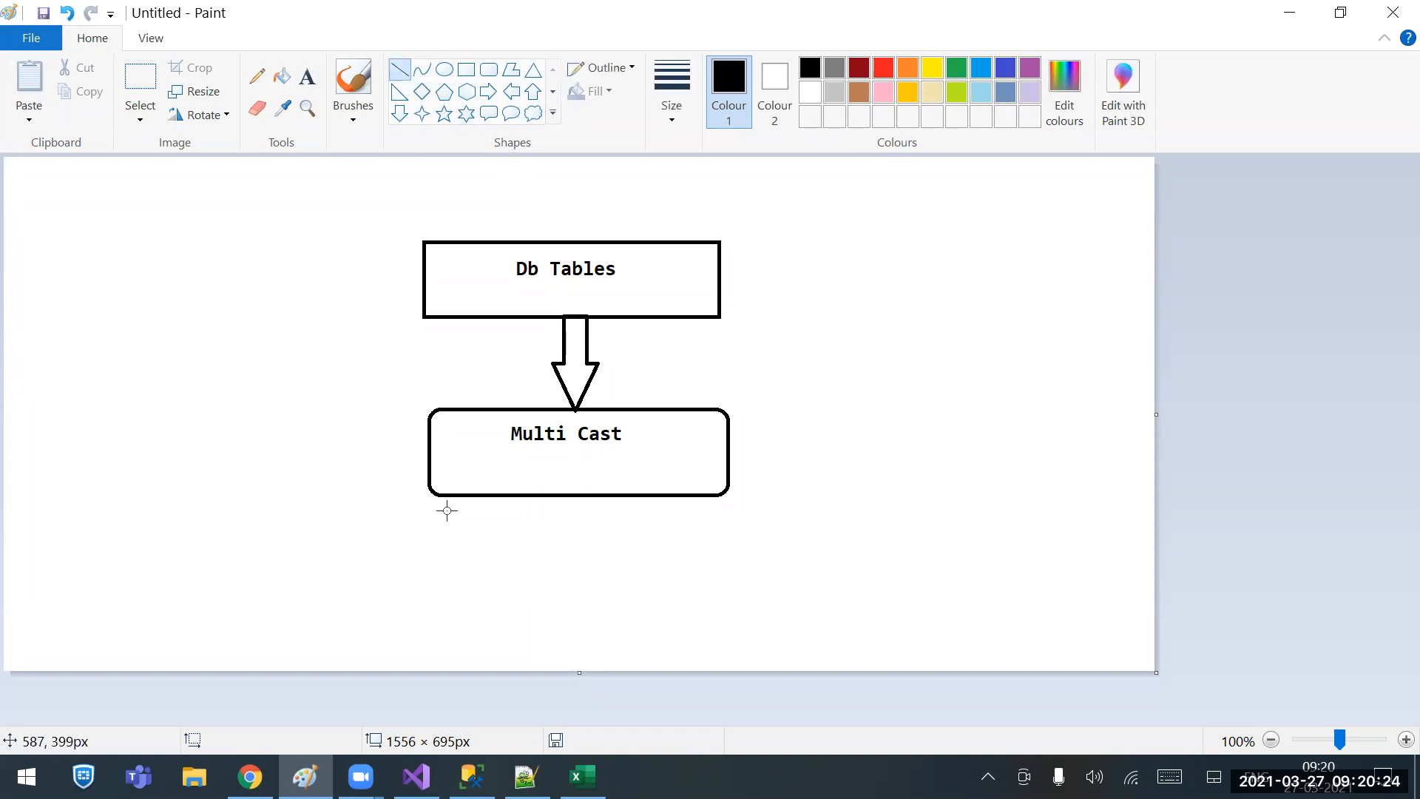
left_click_drag(533, 494, 204, 588)
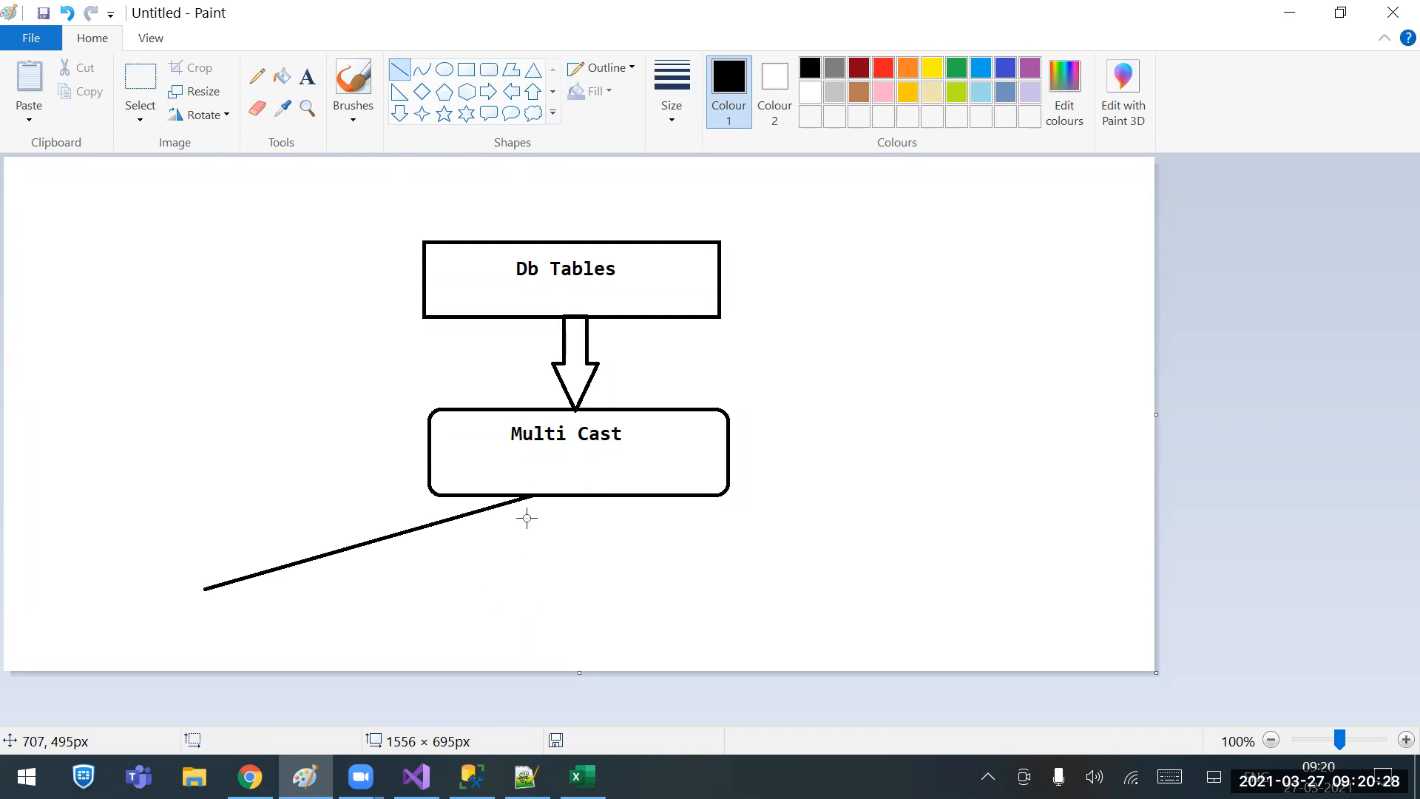
left_click_drag(531, 494, 360, 592)
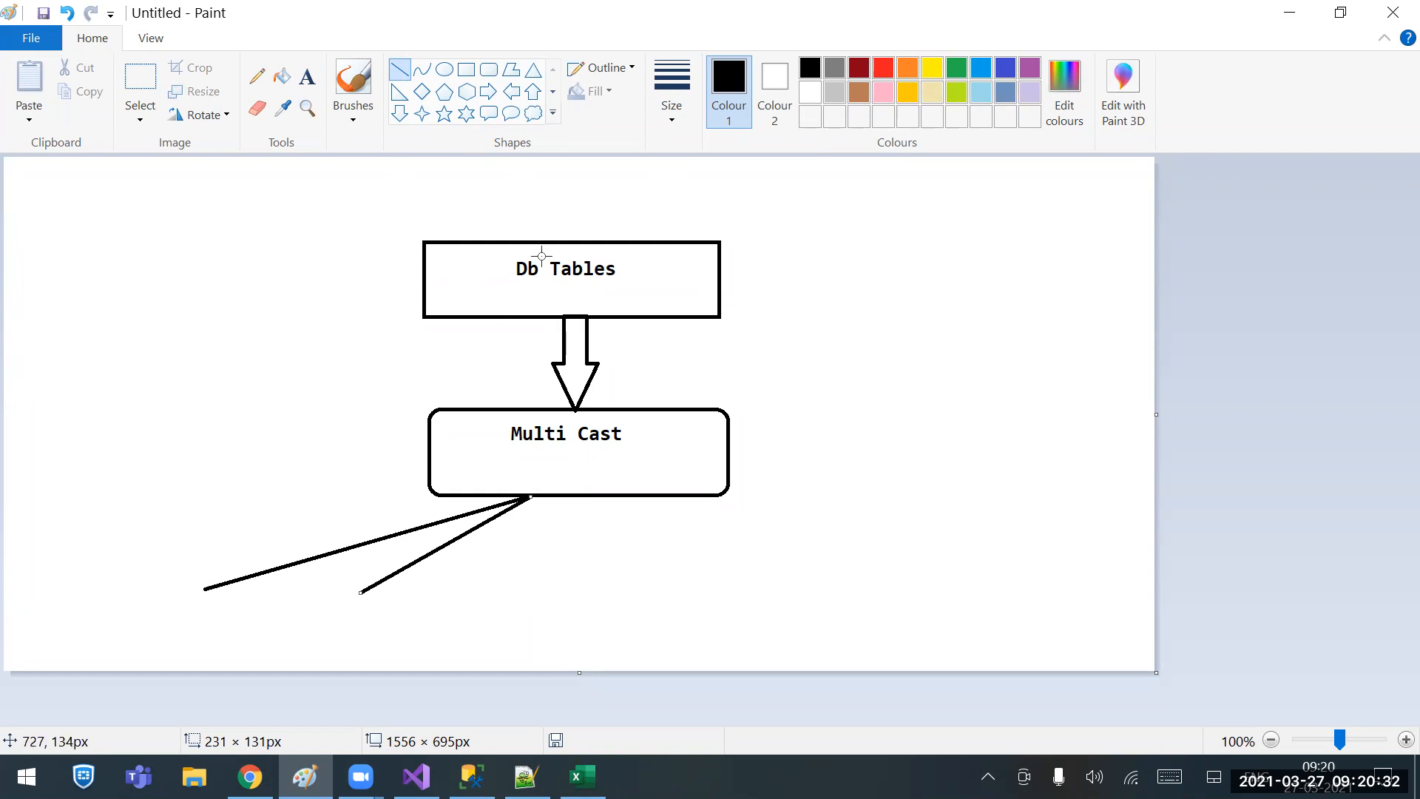
left_click(540, 497)
left_click_drag(531, 497, 532, 602)
left_click(549, 510)
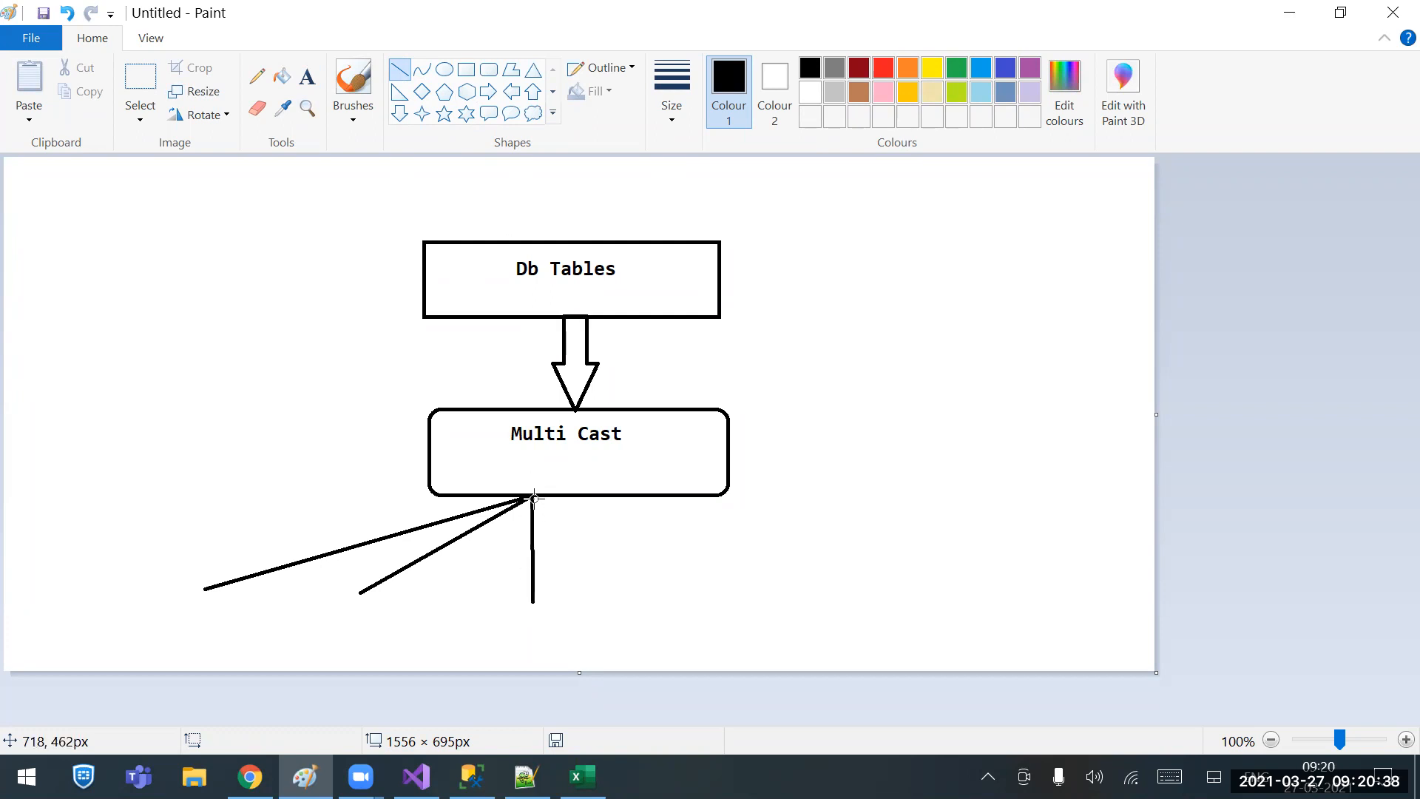
mouse_move(534, 495)
left_mouse_down()
mouse_move(621, 597)
mouse_move(675, 599)
left_mouse_up()
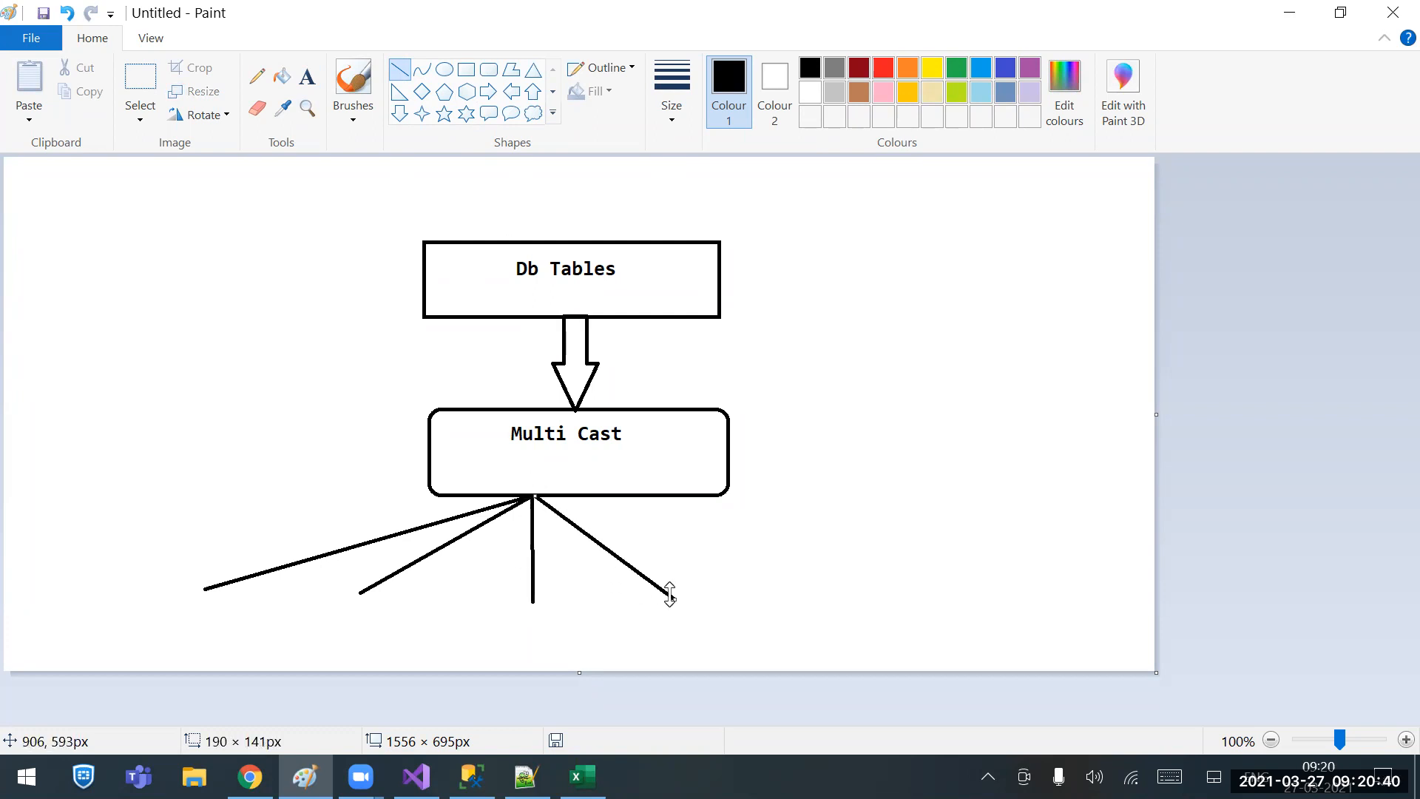
left_click(581, 503)
mouse_move(530, 496)
left_mouse_down()
mouse_move(646, 506)
mouse_move(765, 587)
mouse_move(756, 580)
left_mouse_up()
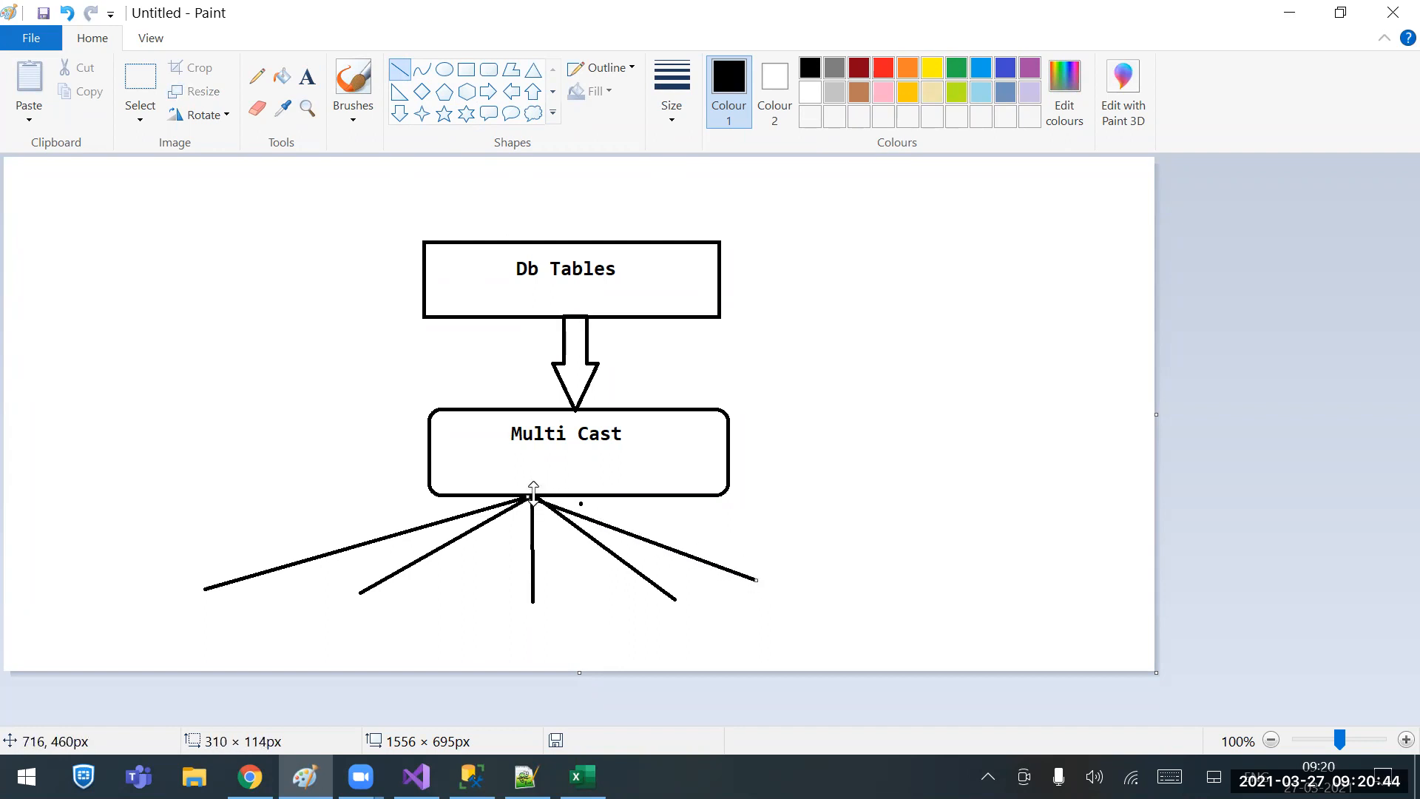
left_click(672, 500)
left_click_drag(534, 494, 849, 559)
left_click(690, 508)
left_click_drag(538, 492, 965, 546)
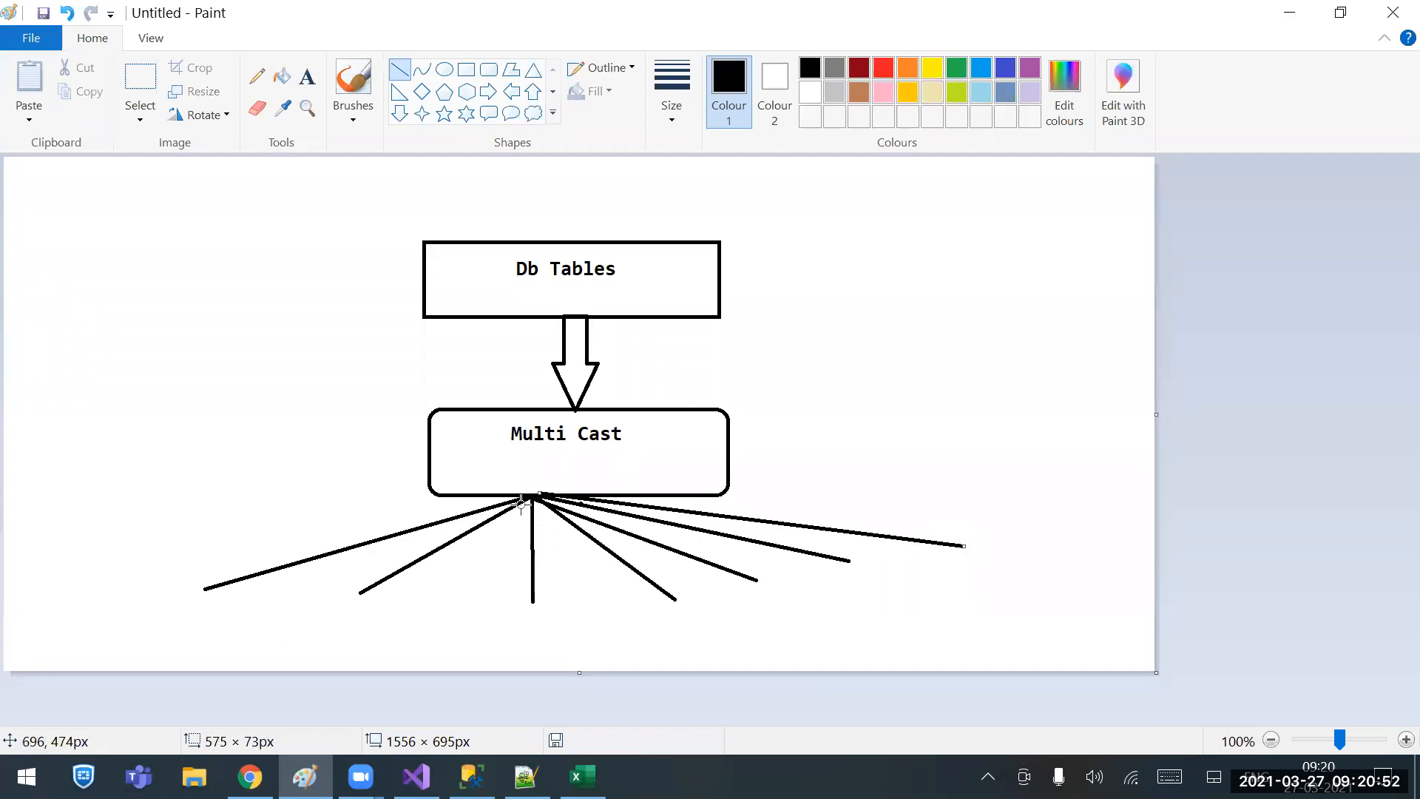
left_click_drag(530, 496, 449, 597)
left_click(579, 569)
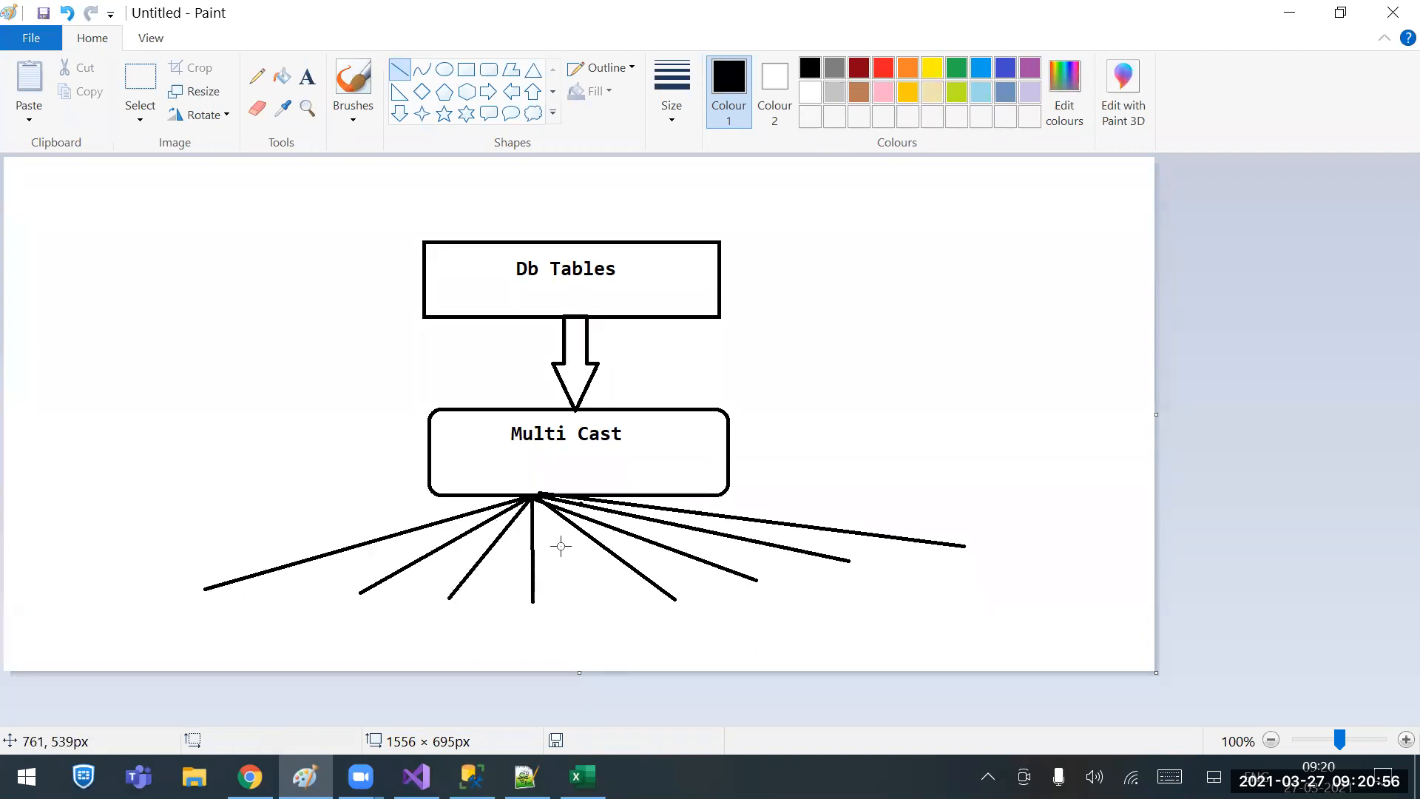
left_click_drag(535, 496, 592, 601)
left_click(418, 496)
left_click_drag(529, 497, 185, 528)
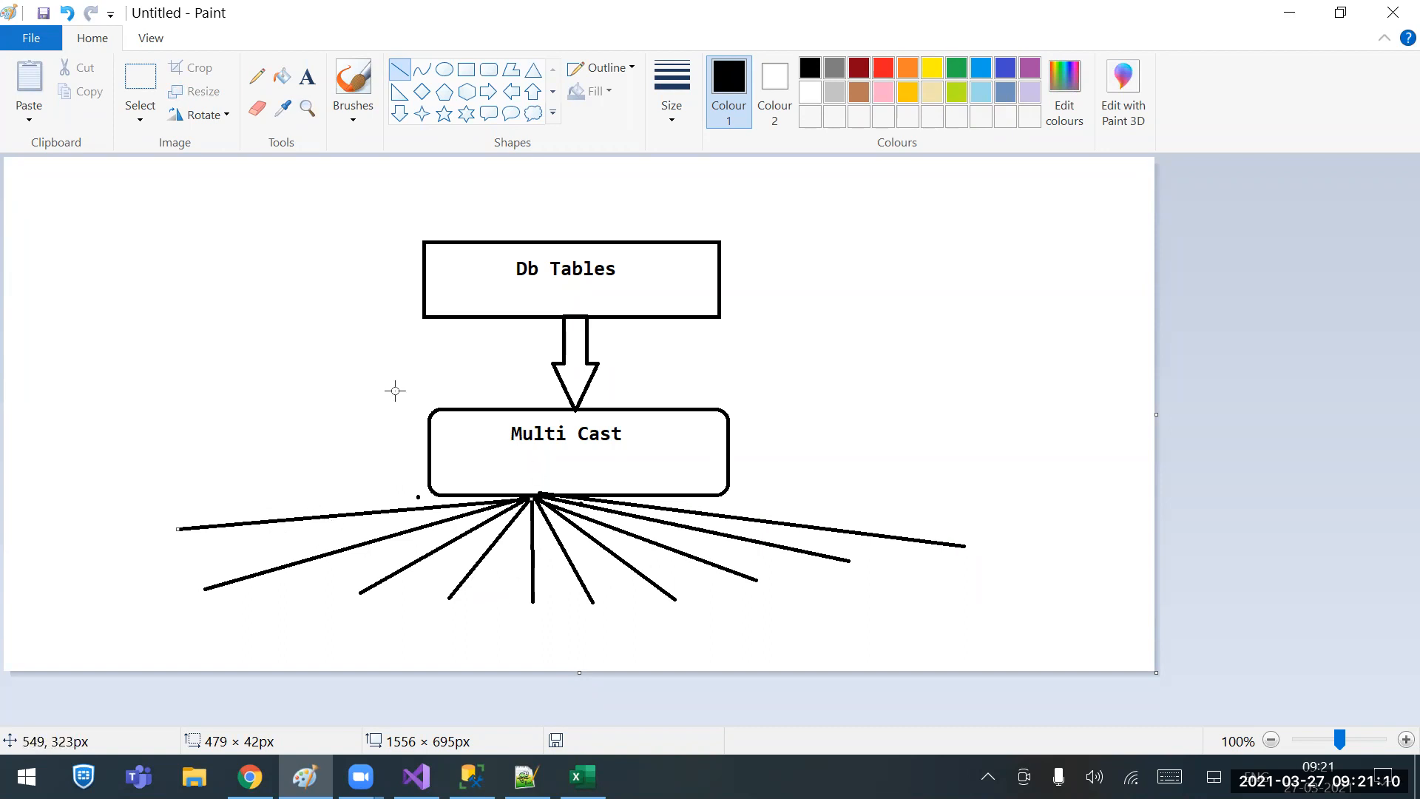
Draw a small rounded rectangle, about 60 to 110 px wide, at the outer end of each of the ten fanned lines.
left_click(490, 71)
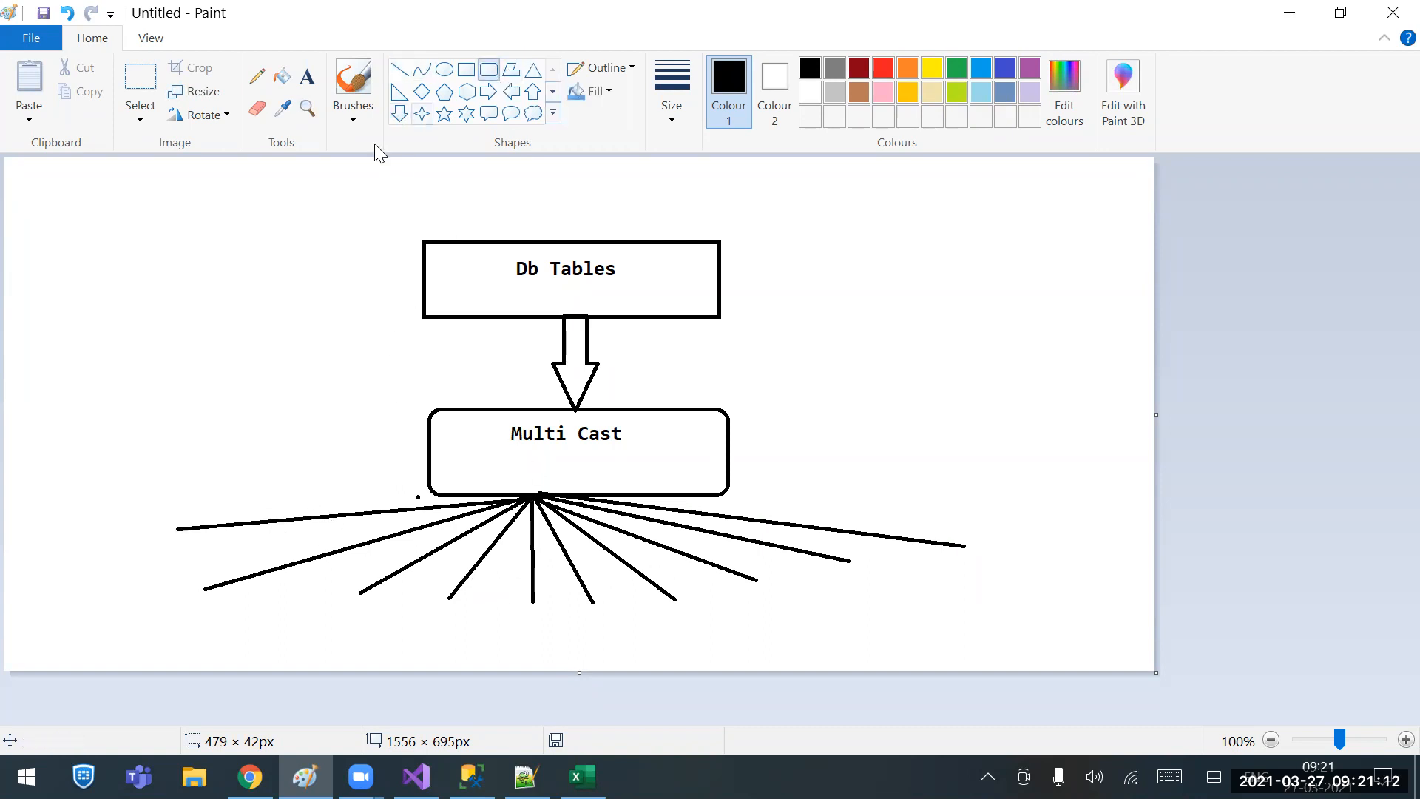
left_click_drag(97, 502, 242, 643)
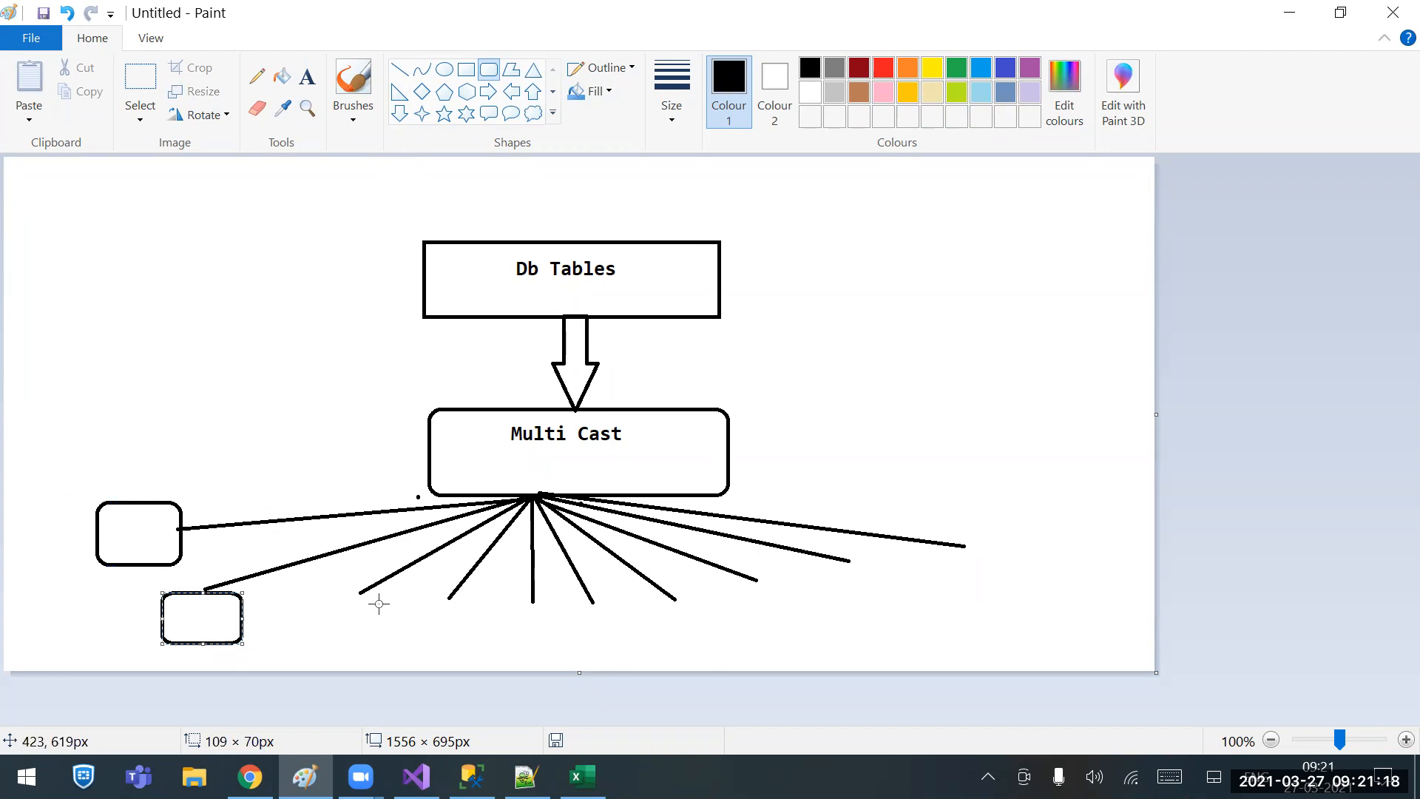
left_click_drag(331, 596, 398, 648)
left_click_drag(426, 590, 479, 652)
left_click_drag(509, 593, 551, 652)
left_click_drag(575, 593, 622, 655)
left_click_drag(659, 597, 703, 650)
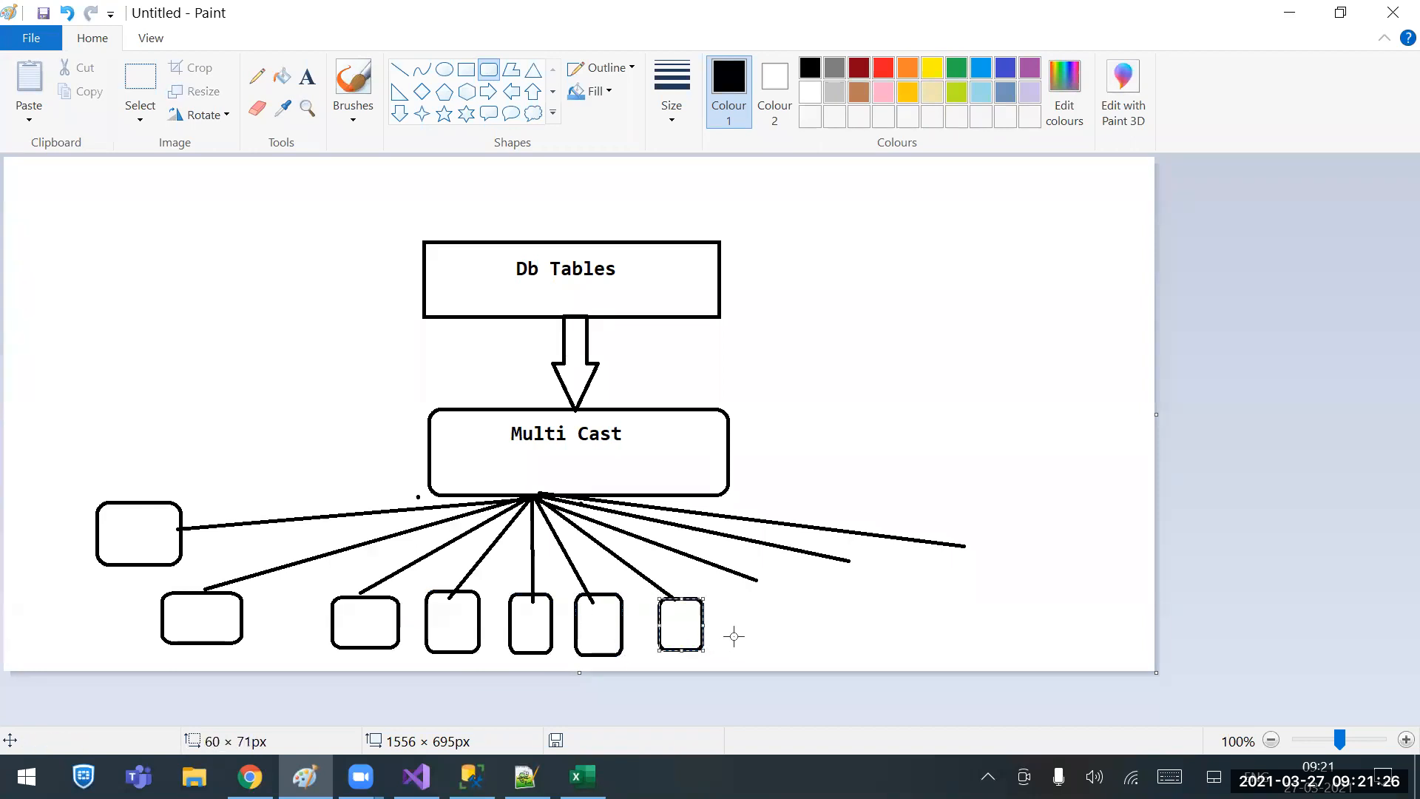
left_click_drag(736, 581, 799, 644)
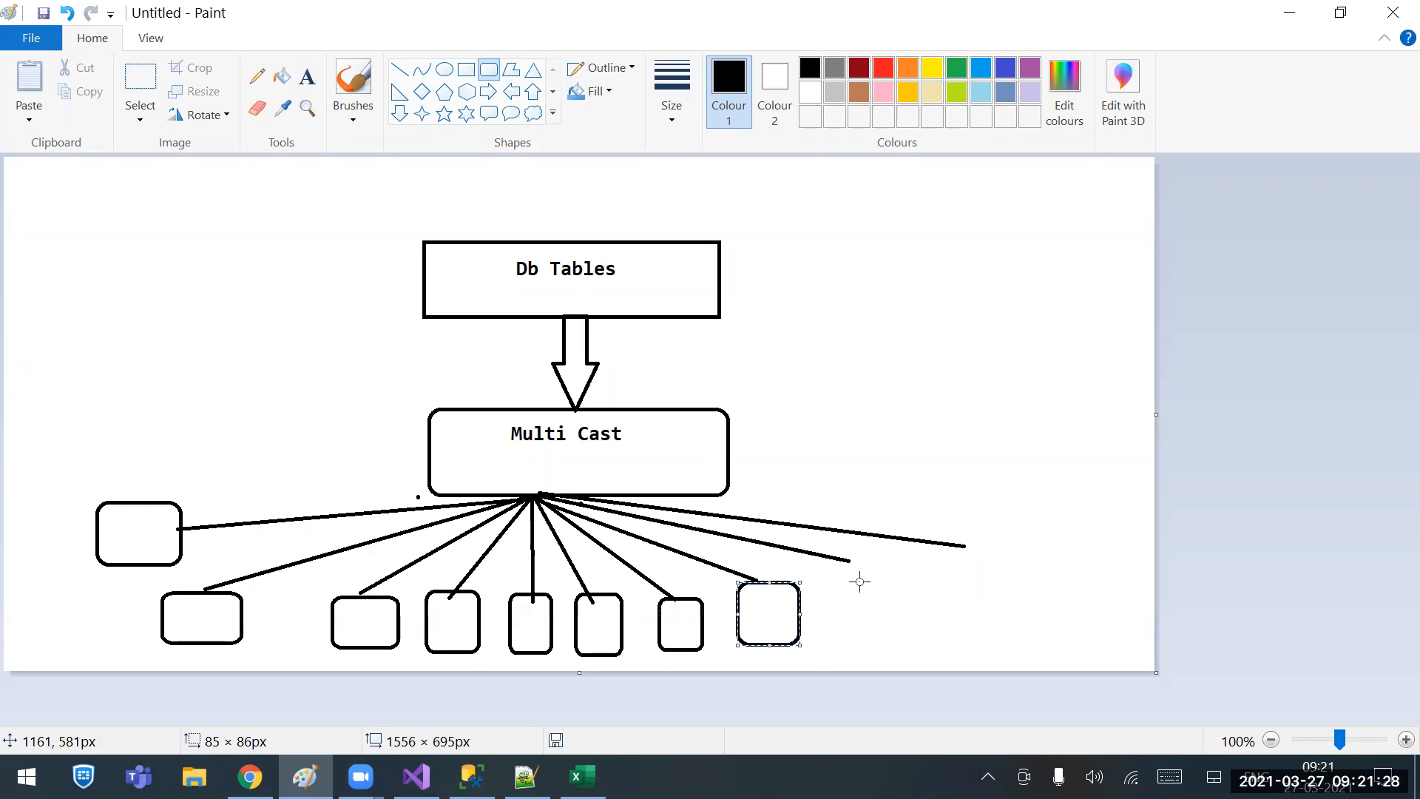
left_click_drag(838, 570, 886, 634)
mouse_move(947, 552)
left_mouse_down()
mouse_move(998, 579)
mouse_move(1016, 618)
left_mouse_up()
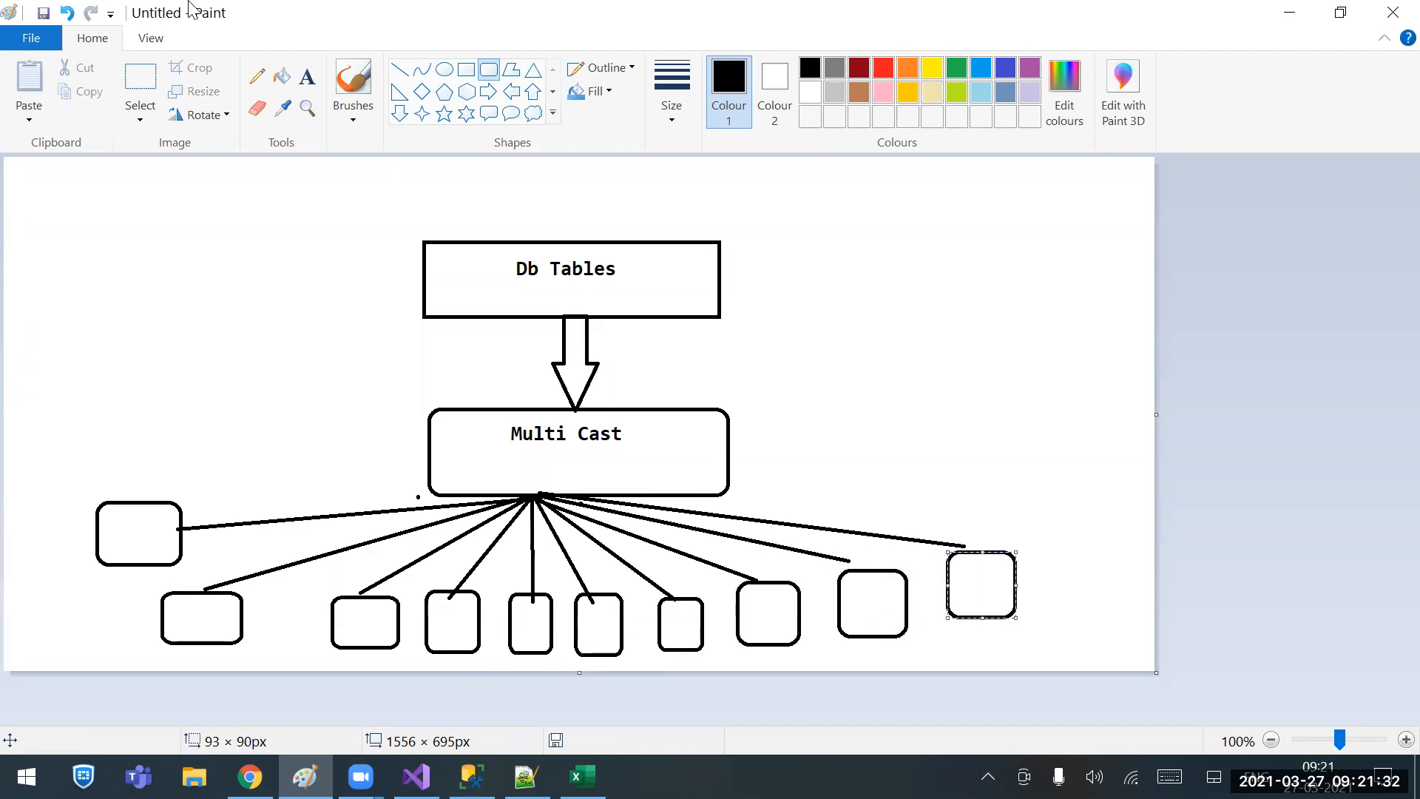
Label the two leftmost small boxes "Db1" and "Db2".
left_click(307, 76)
left_click_drag(106, 519, 148, 538)
type("Db1")
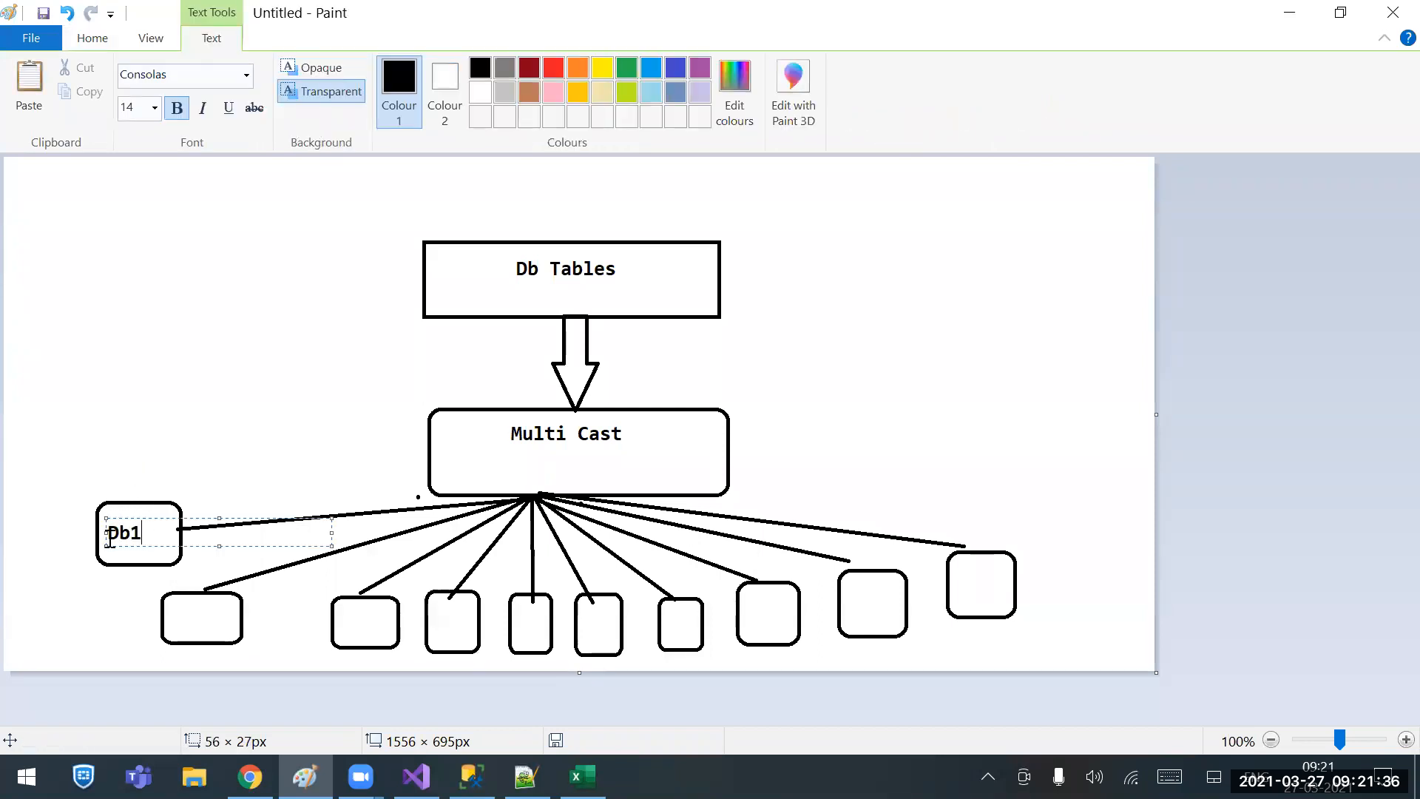
left_click(167, 619)
left_click_drag(170, 613, 217, 629)
type("D")
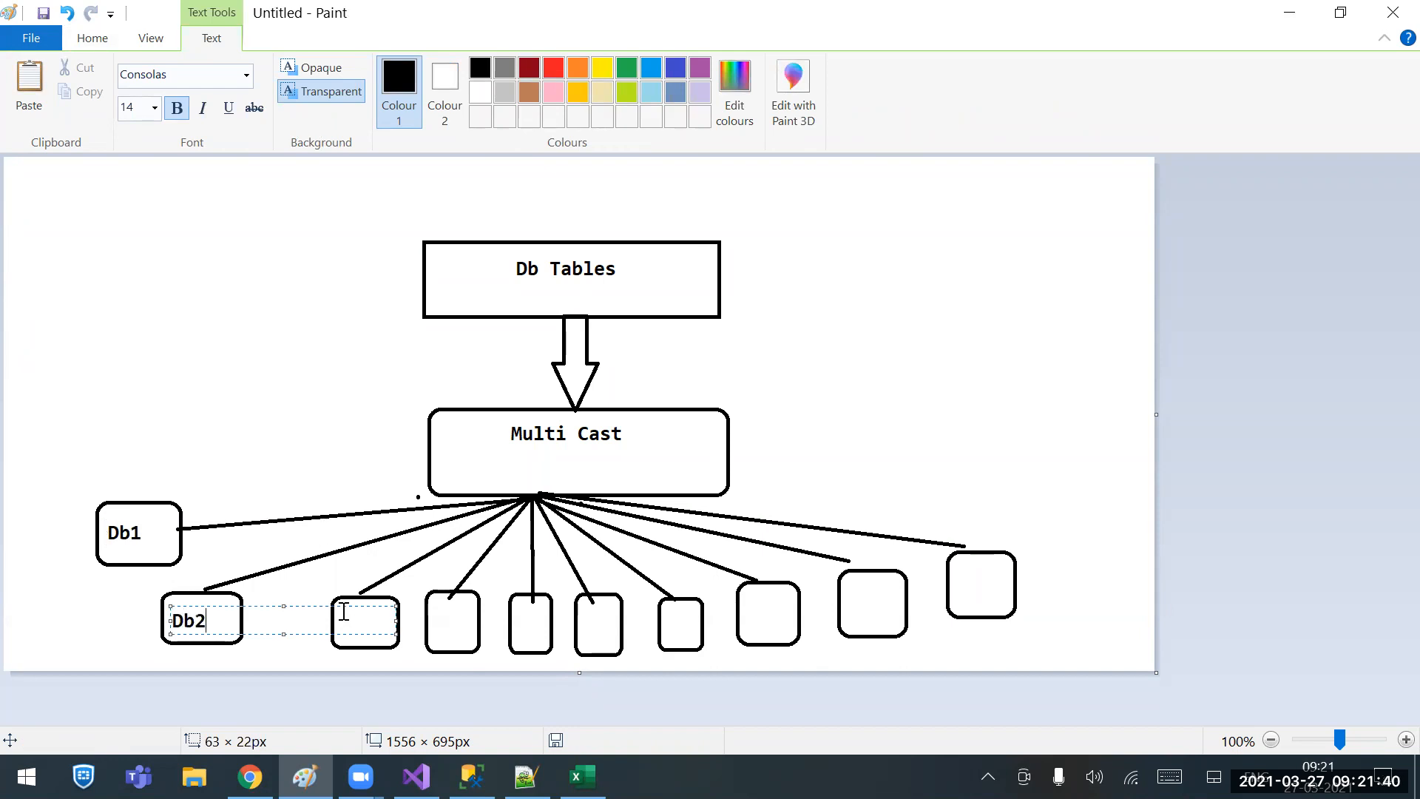
type("b2")
left_click(323, 651)
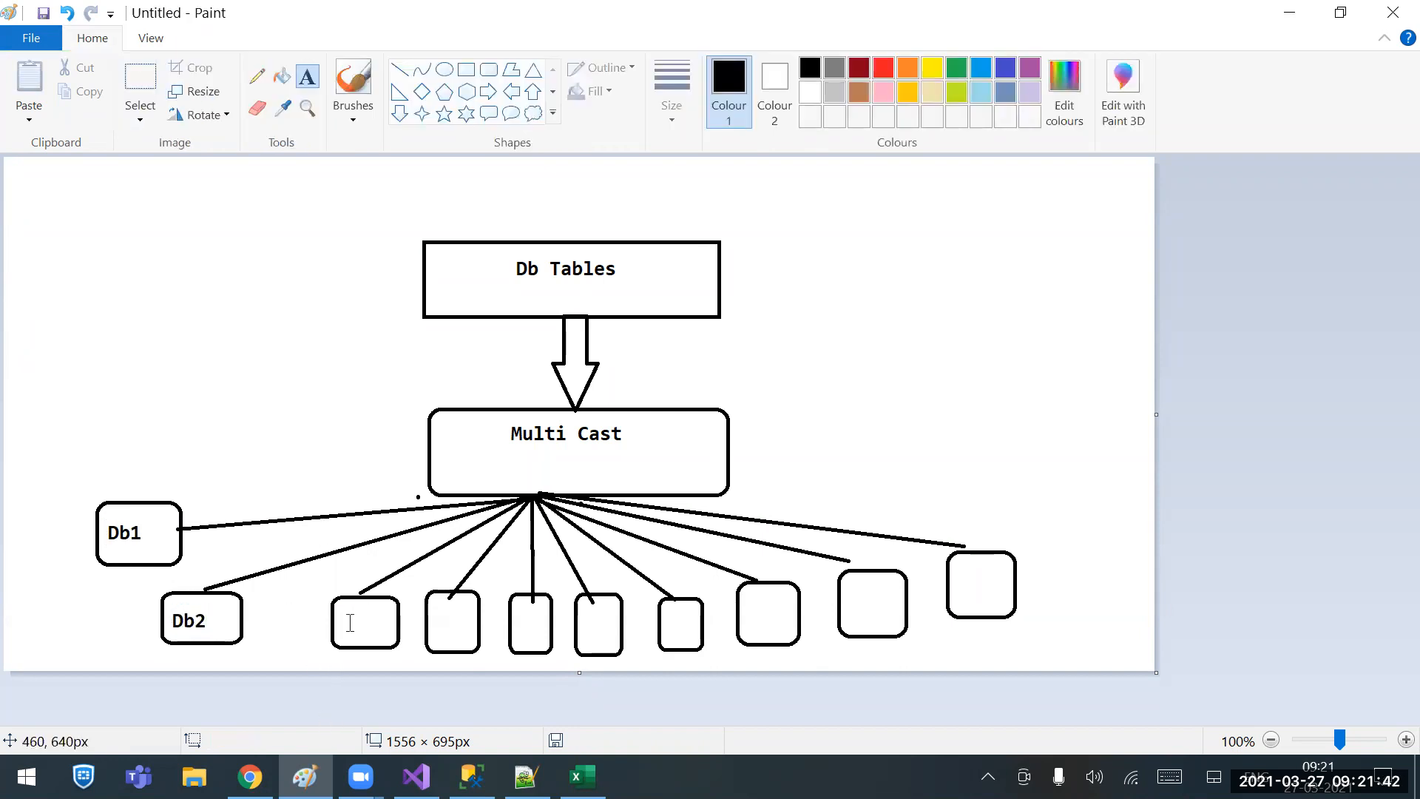